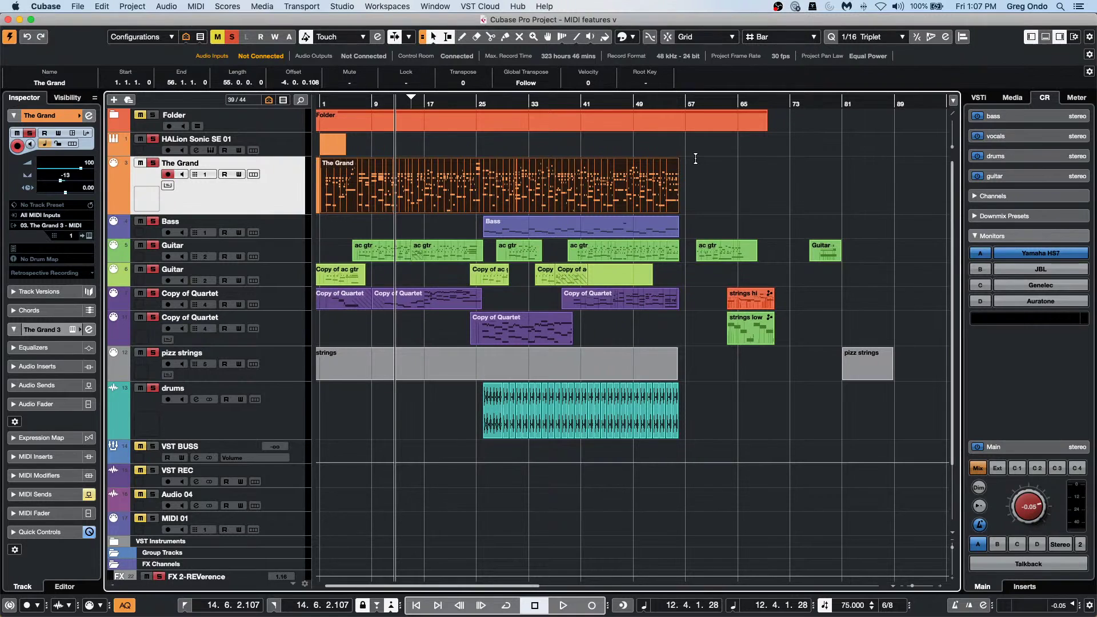
Step: Move the project cursor back to about bar 7 on the timeline ruler
click(386, 102)
click(363, 103)
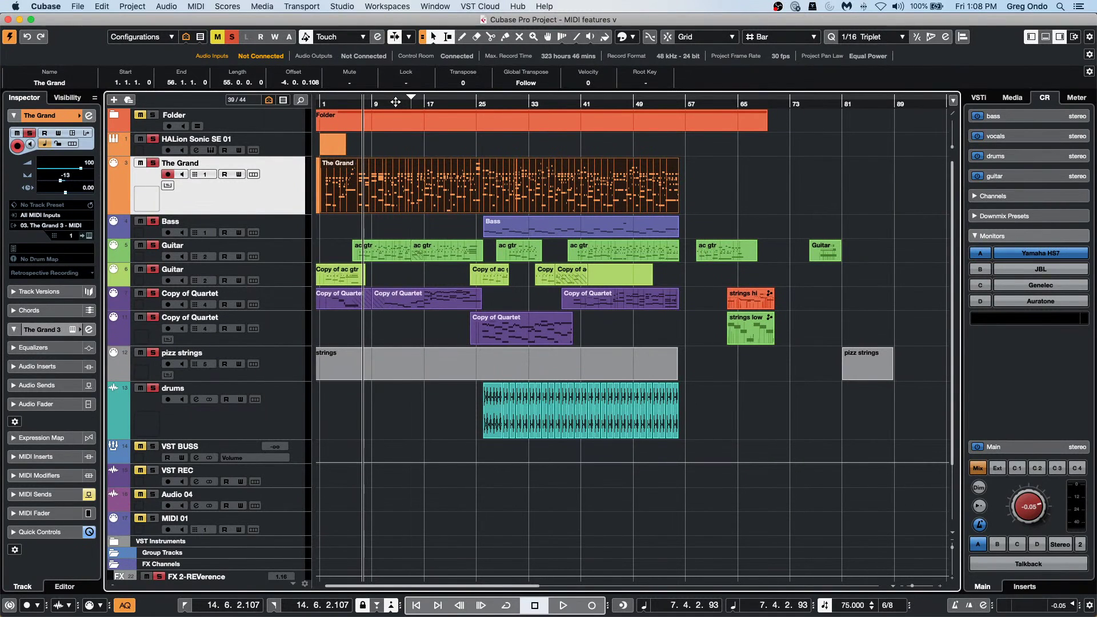
Step: Select the drums track, open its channel settings and load the CurveEQ plug-in into the first insert slot
click(285, 229)
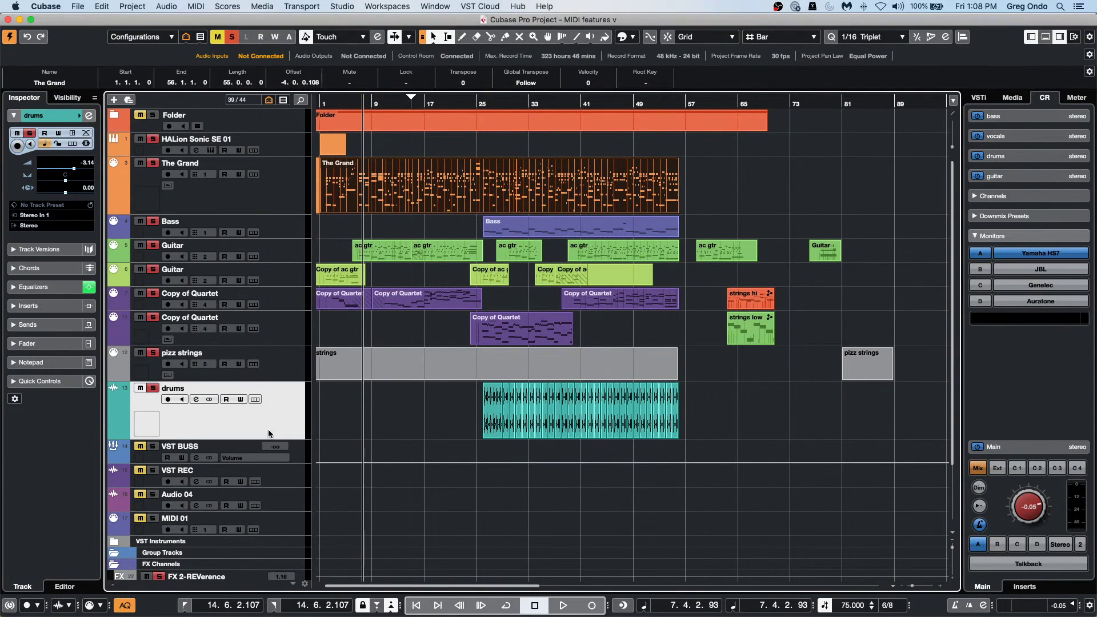
click(274, 431)
click(88, 115)
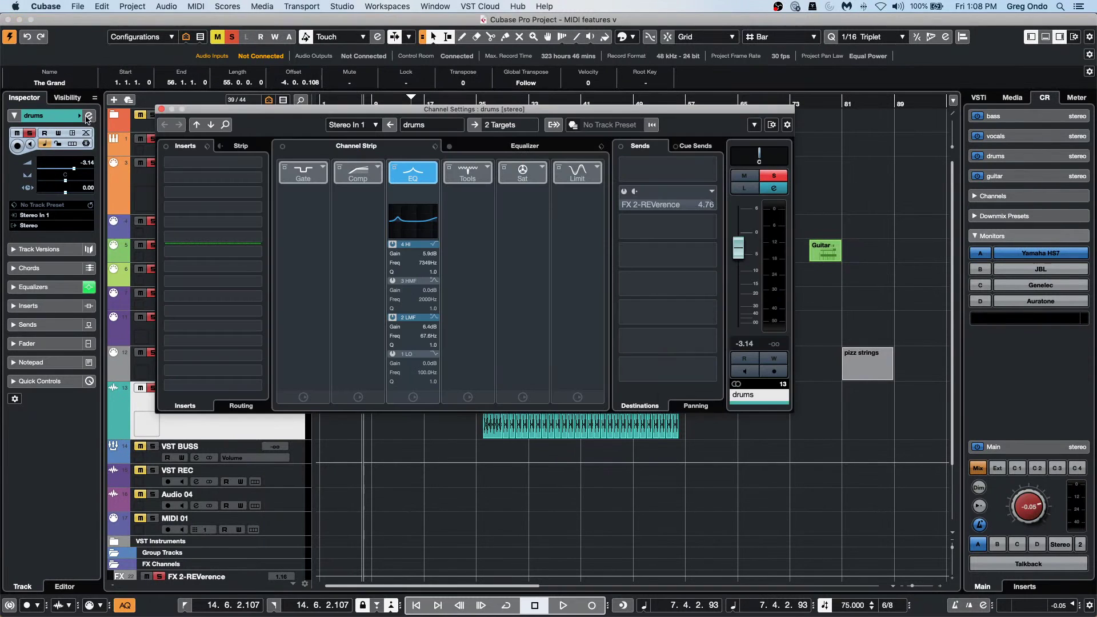
click(229, 163)
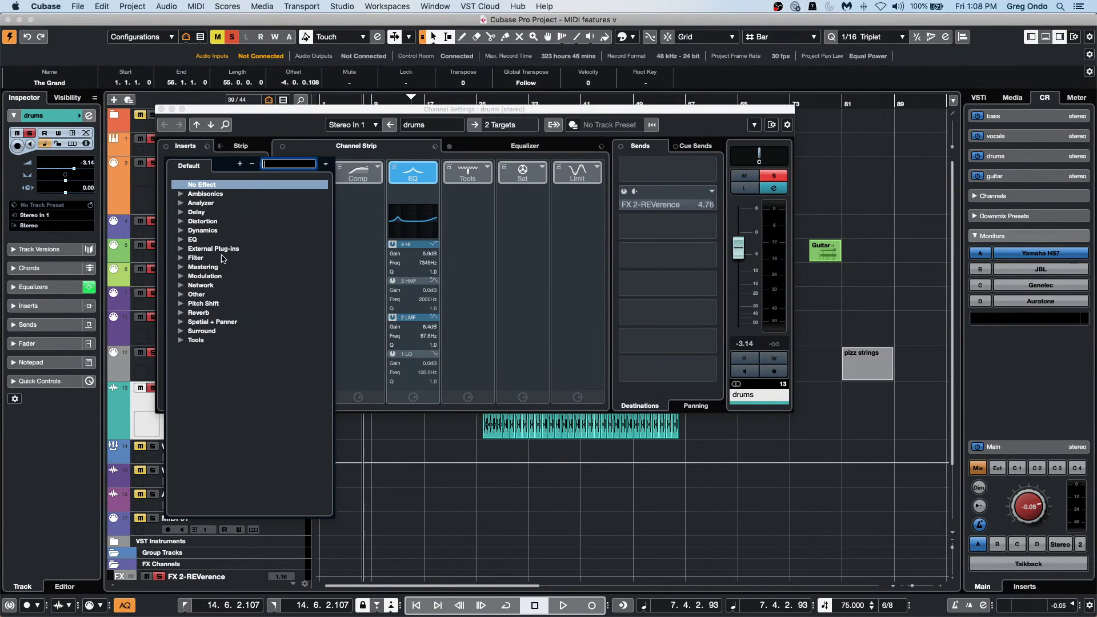
click(174, 239)
click(222, 248)
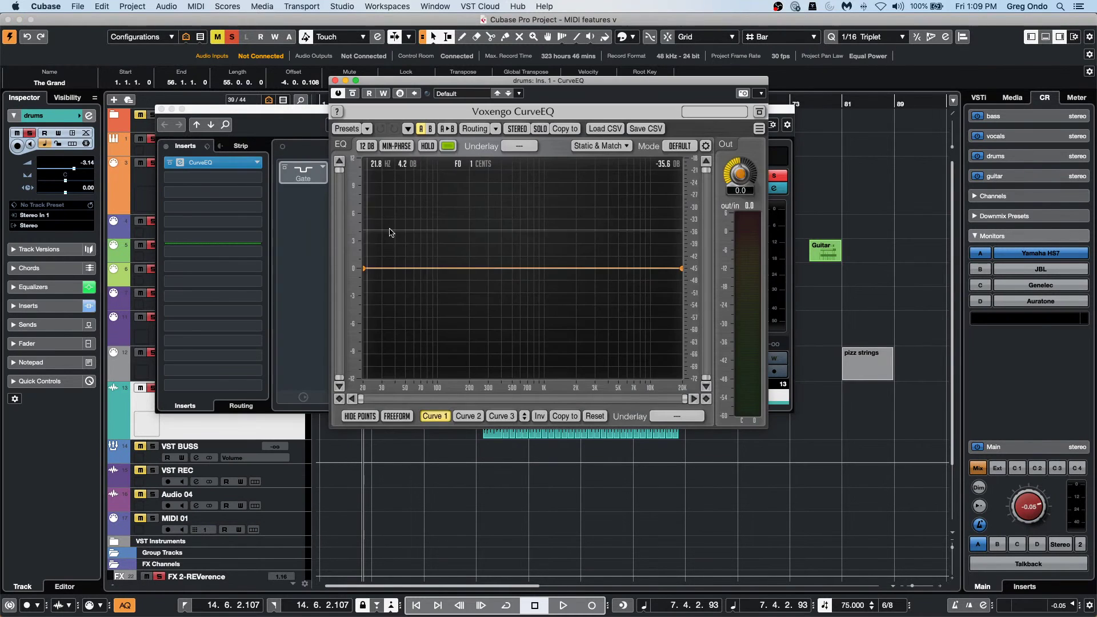
click(758, 130)
click(759, 131)
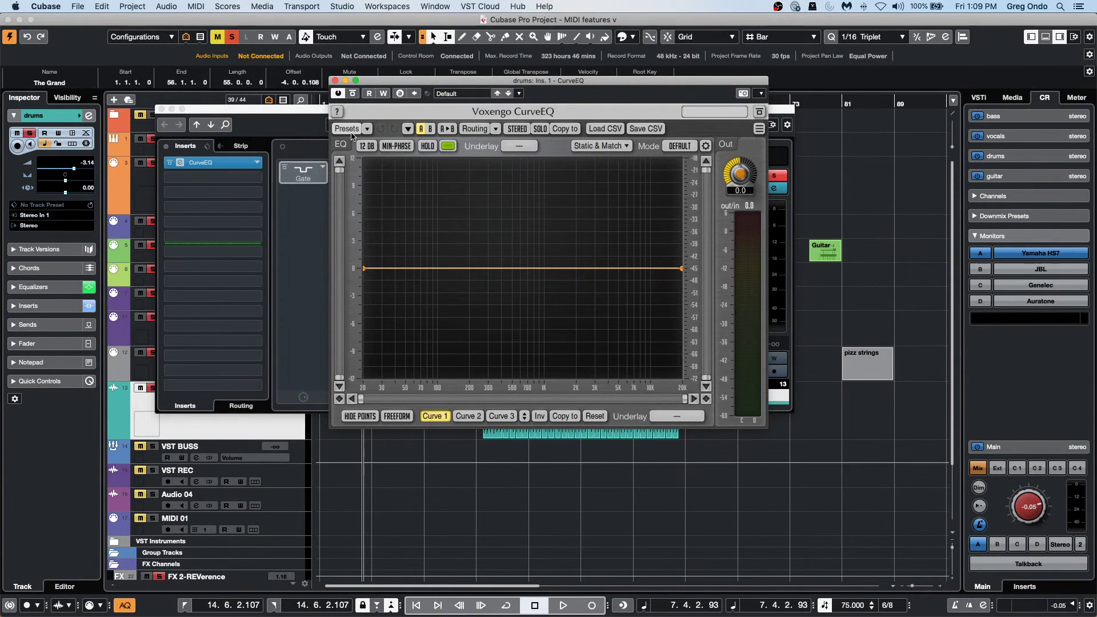
Step: Remove CurveEQ from the first insert slot of the drums channel and close its channel settings
click(256, 164)
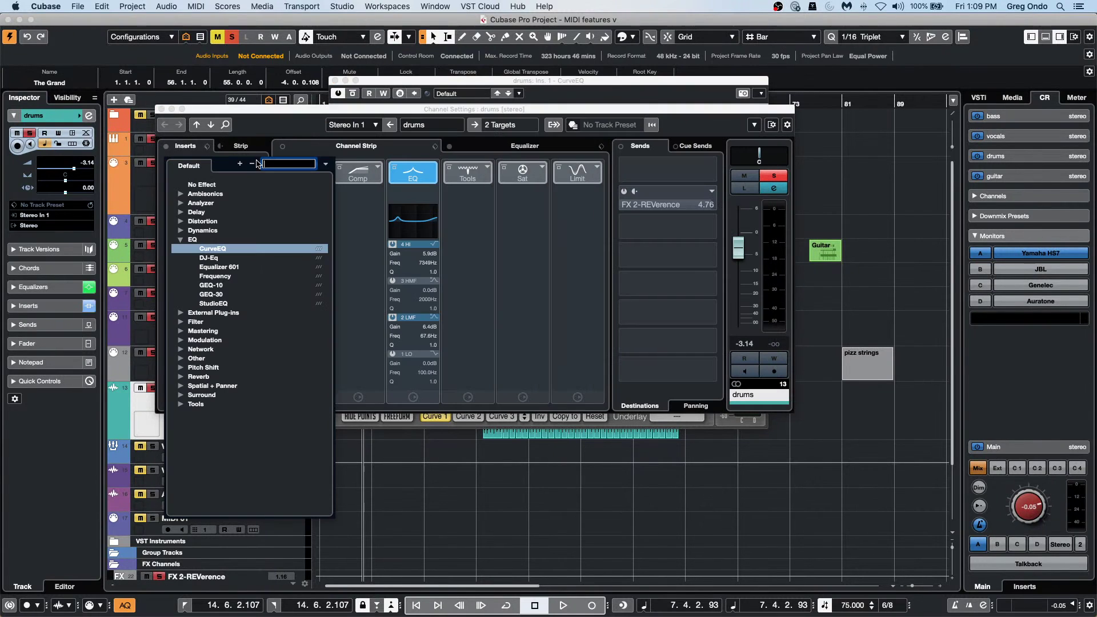
key(Escape)
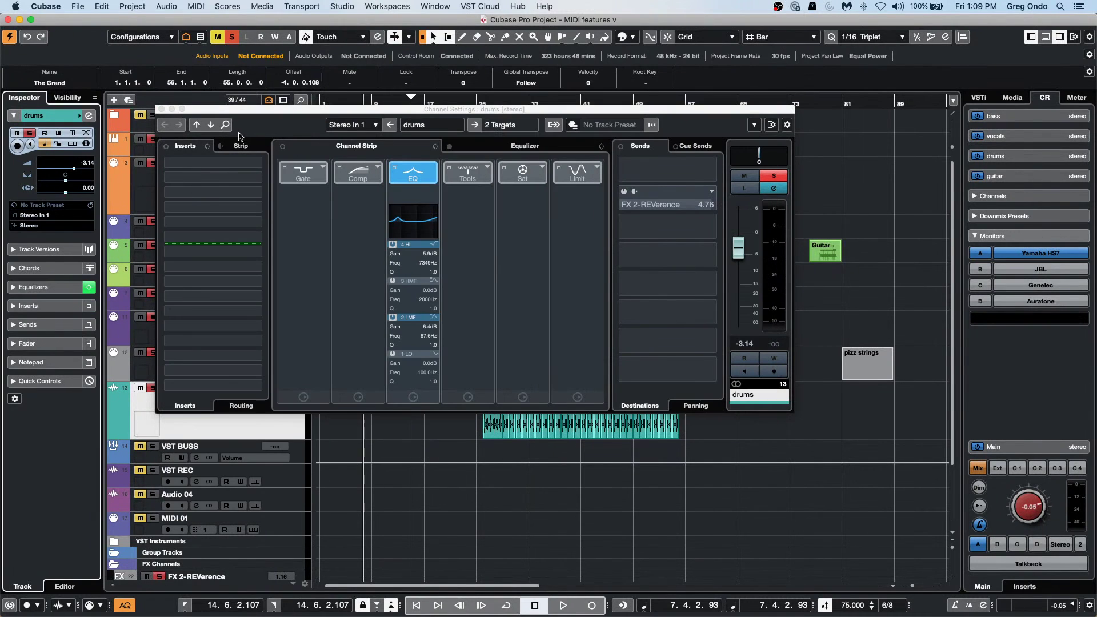
click(162, 109)
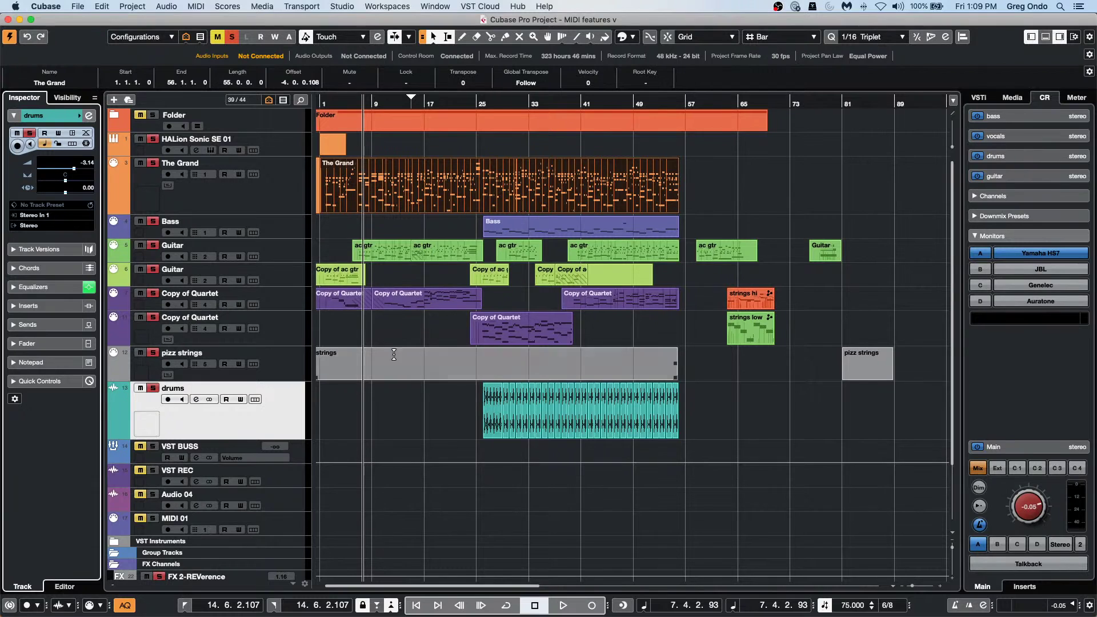
Step: Deselect all events, examine the Steinberg Hub by starting a new project, and cancel it
right_click(405, 422)
click(406, 420)
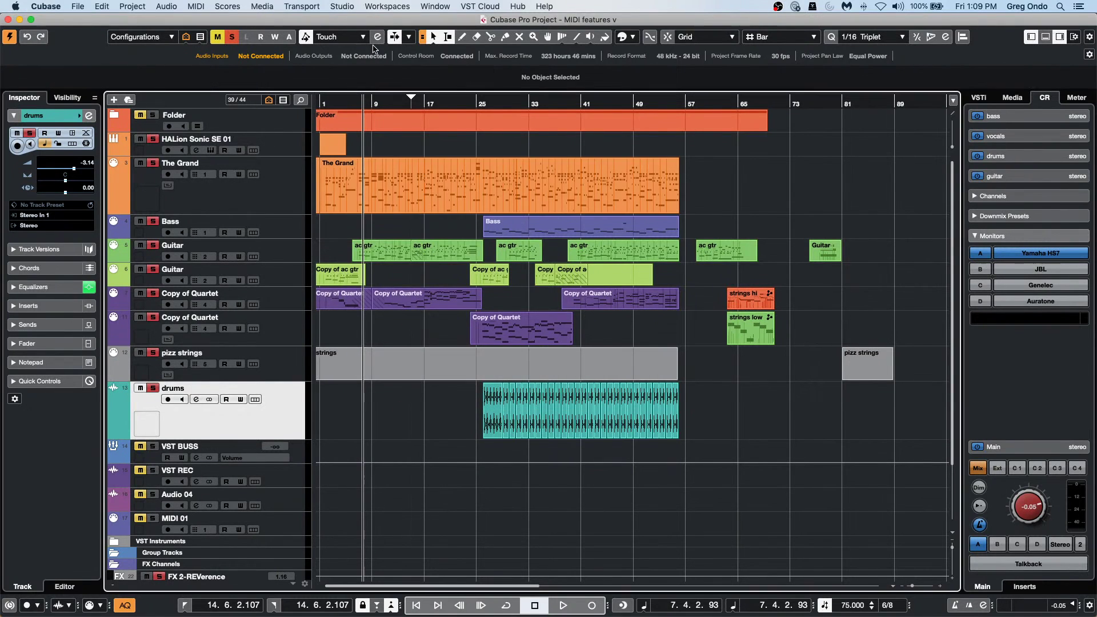
click(76, 8)
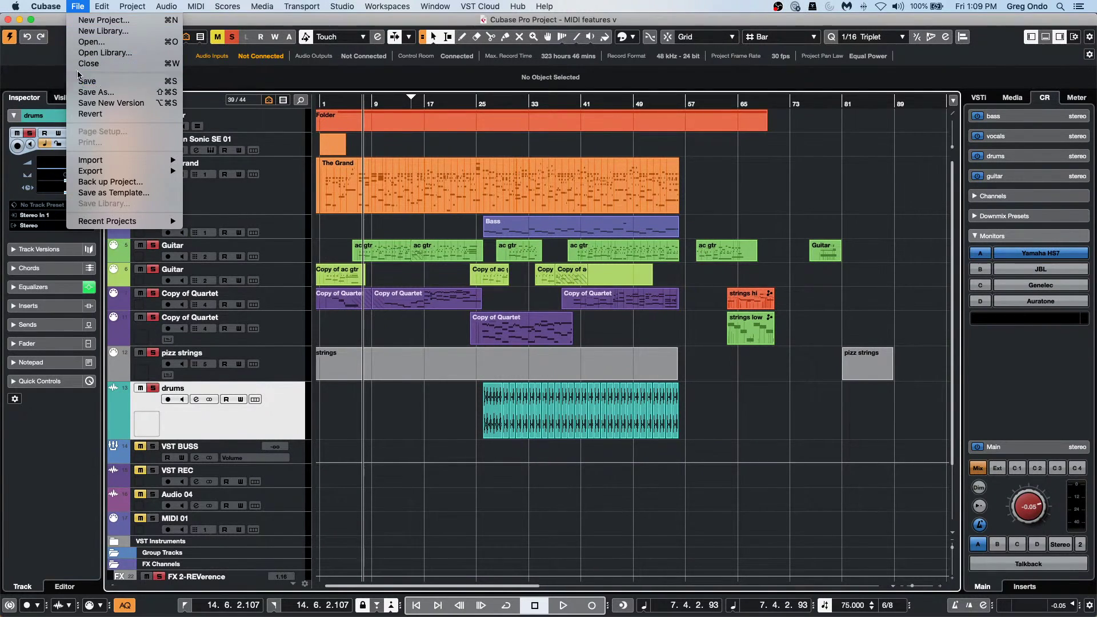
click(97, 20)
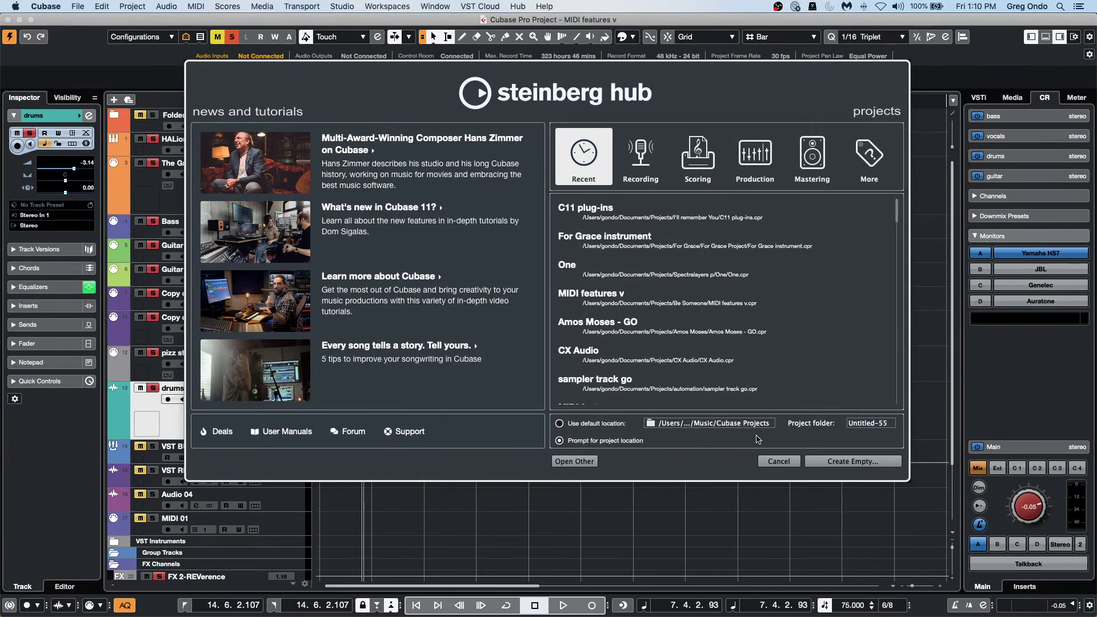
click(787, 461)
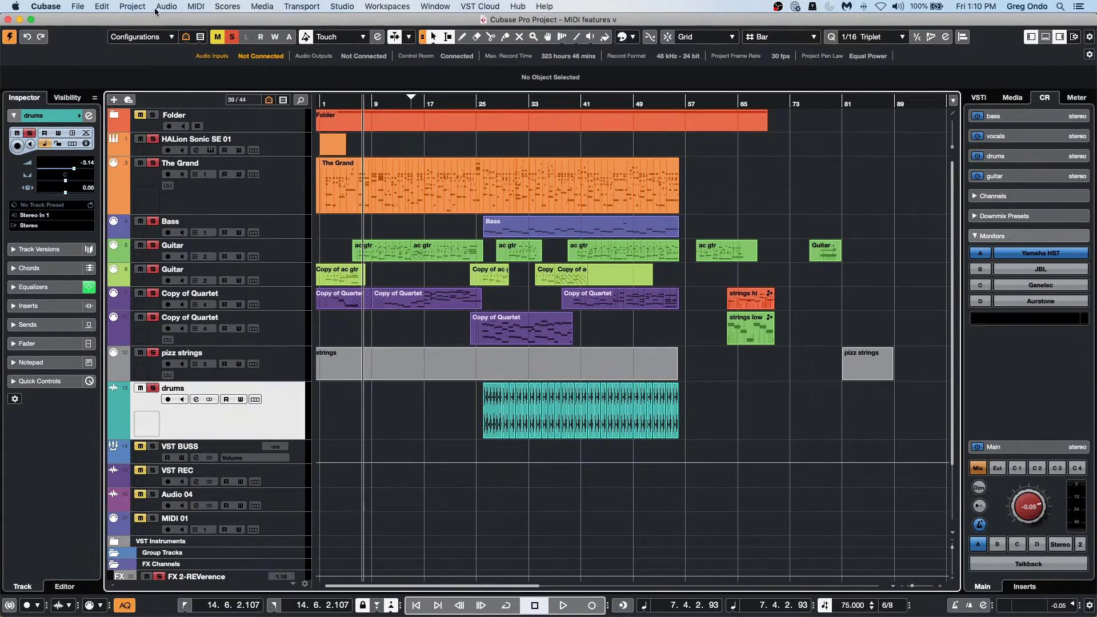
Step: Examine the General page of the preferences, including the Use Hub option, and close the preferences
click(51, 6)
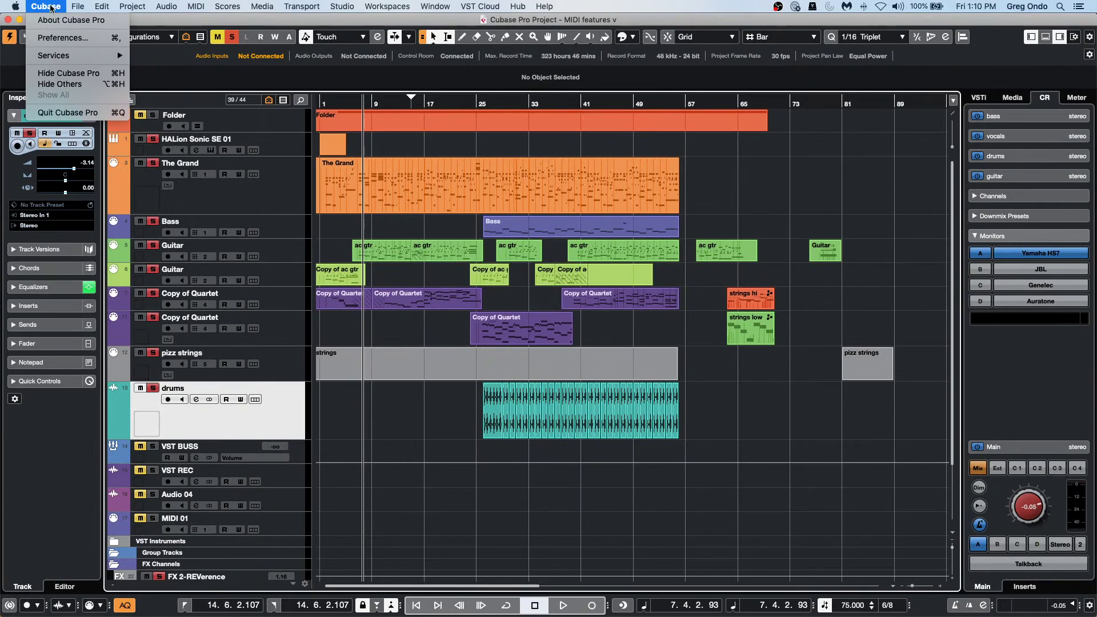
click(55, 39)
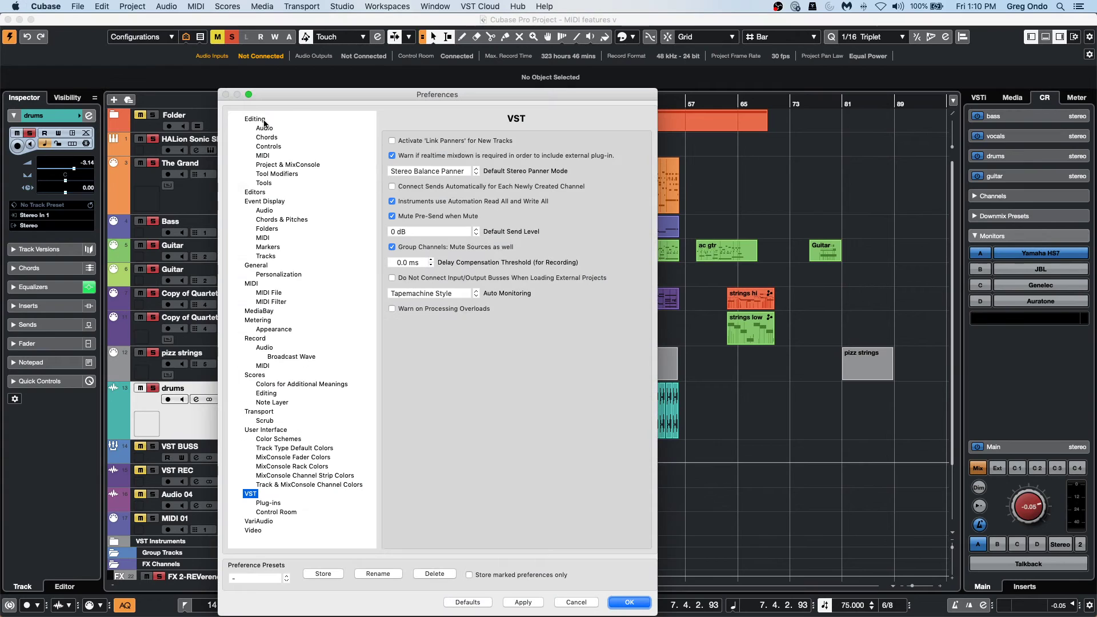
click(257, 266)
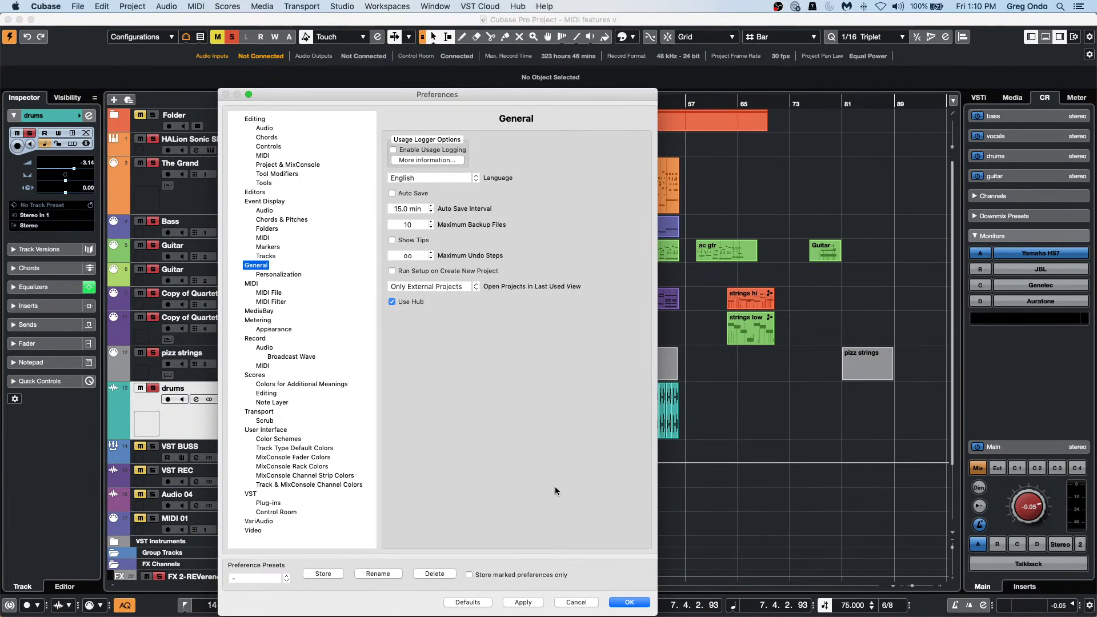
click(629, 603)
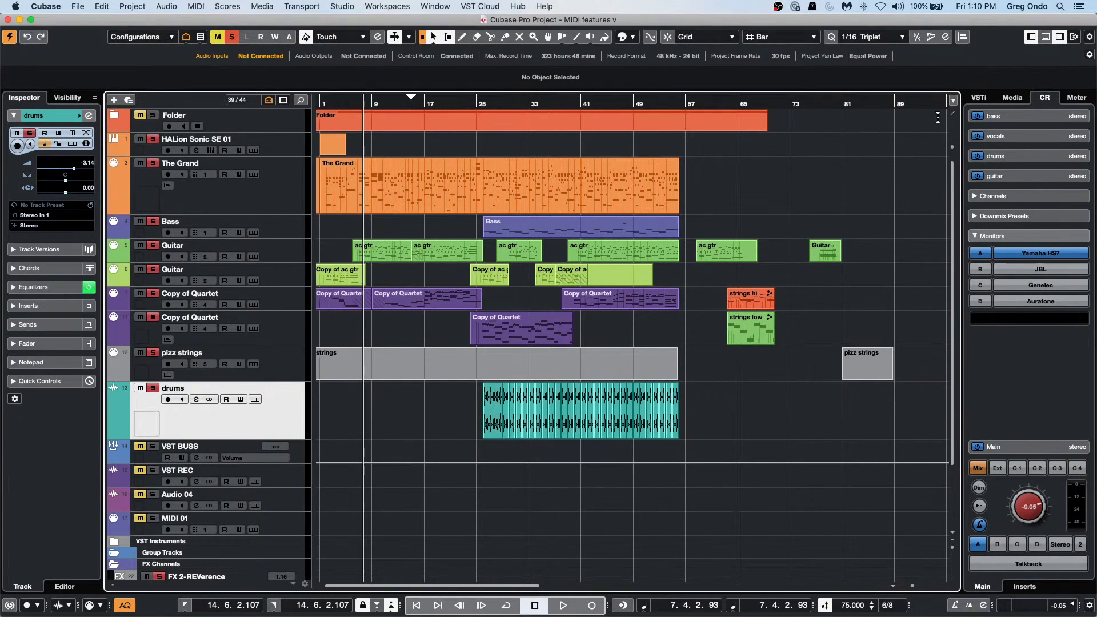
Step: Expand the folder track and move the Video track out of it to the top of the track list
scroll(572, 189, down, 3)
scroll(606, 201, up, 3)
click(114, 114)
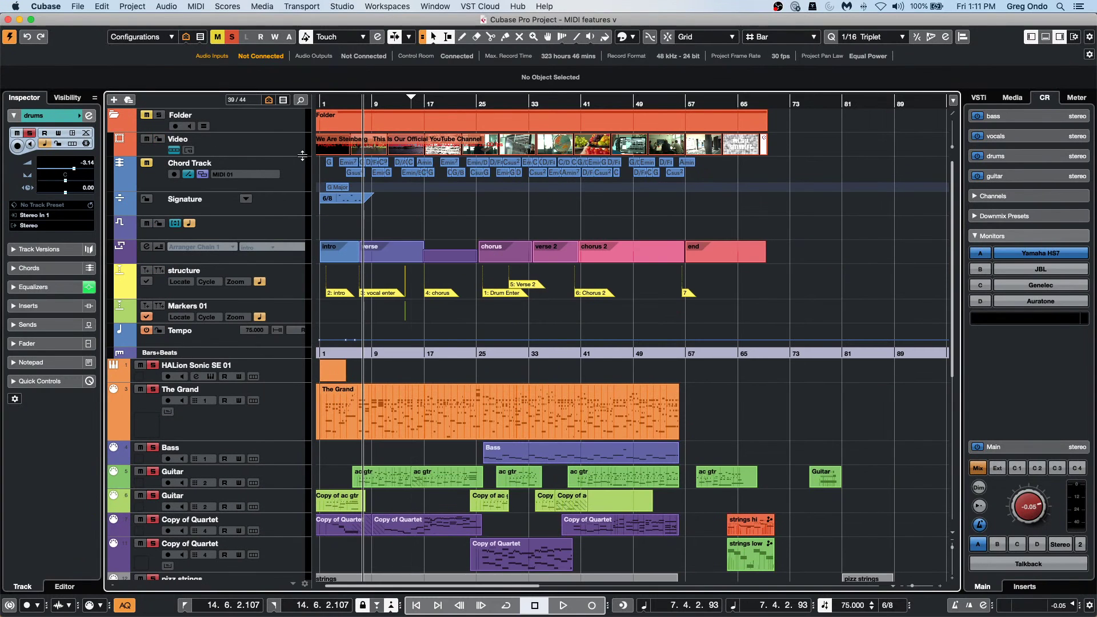
drag(300, 148, 297, 117)
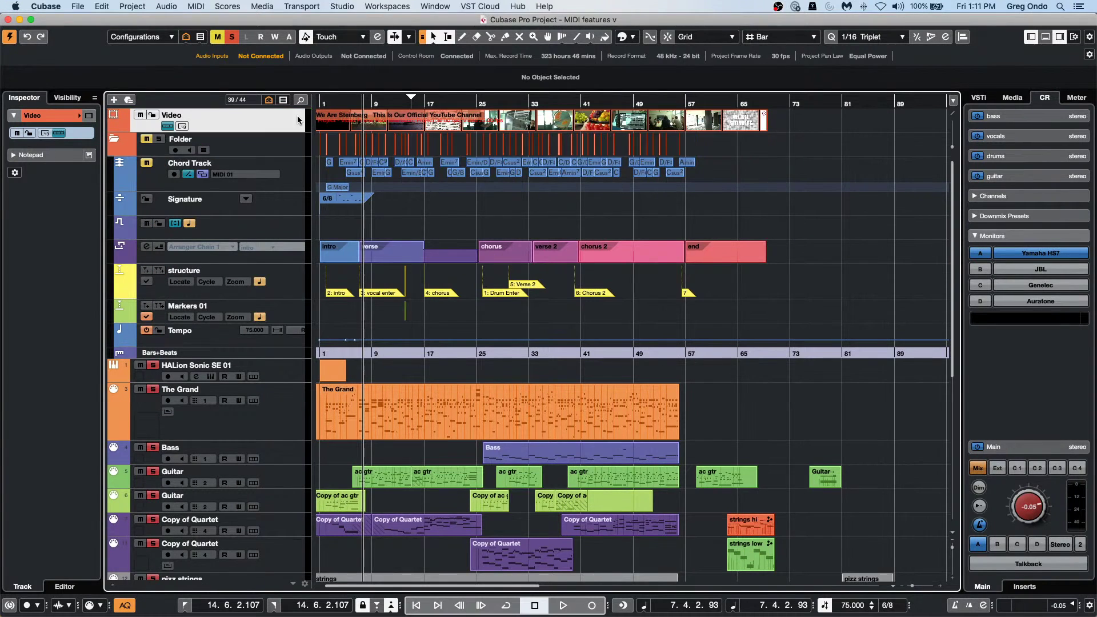
Step: Divide the track list and move the Video track into the upper section, directly below Performer Rec
click(950, 117)
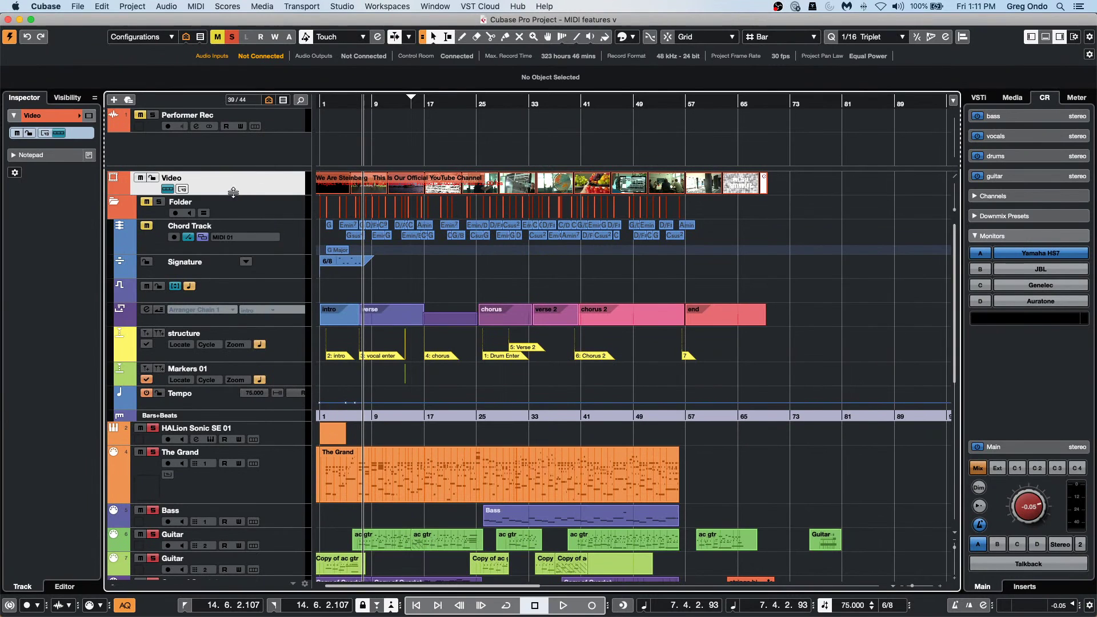
drag(238, 185, 241, 145)
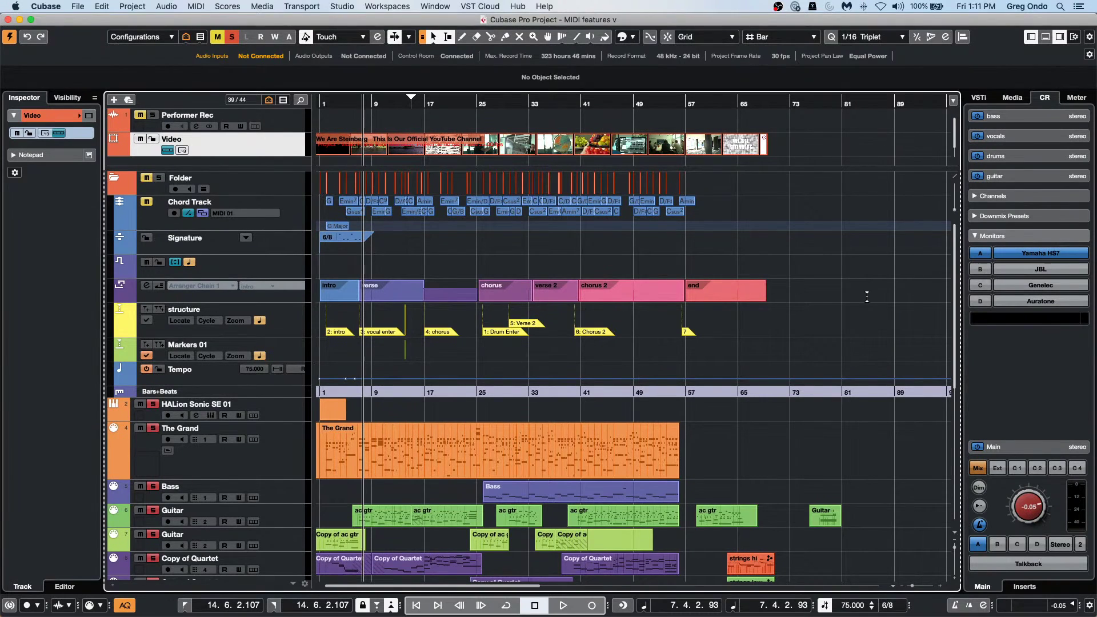
click(875, 317)
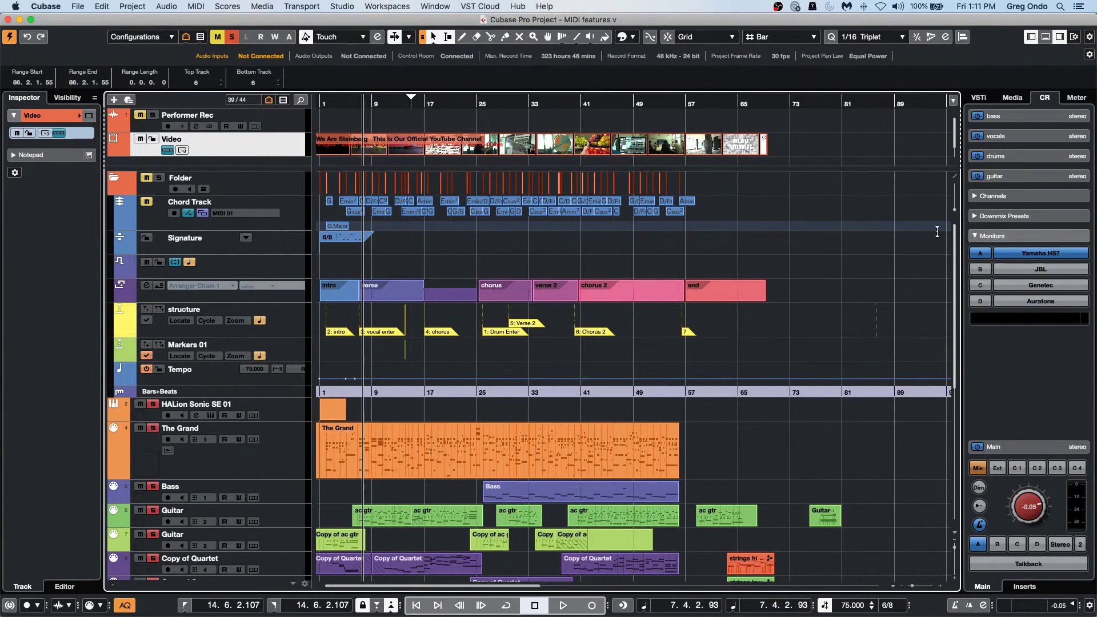
Step: Remove the track list division and move the Video track back into the folder, directly above the Chord Track
click(955, 176)
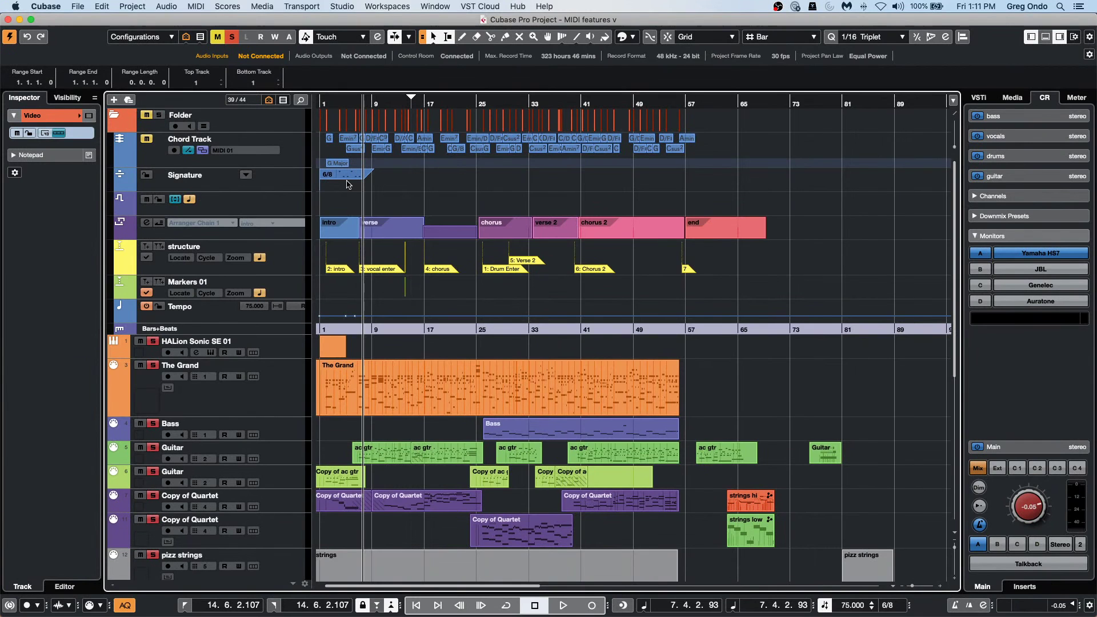
scroll(344, 184, down, 5)
scroll(343, 182, up, 5)
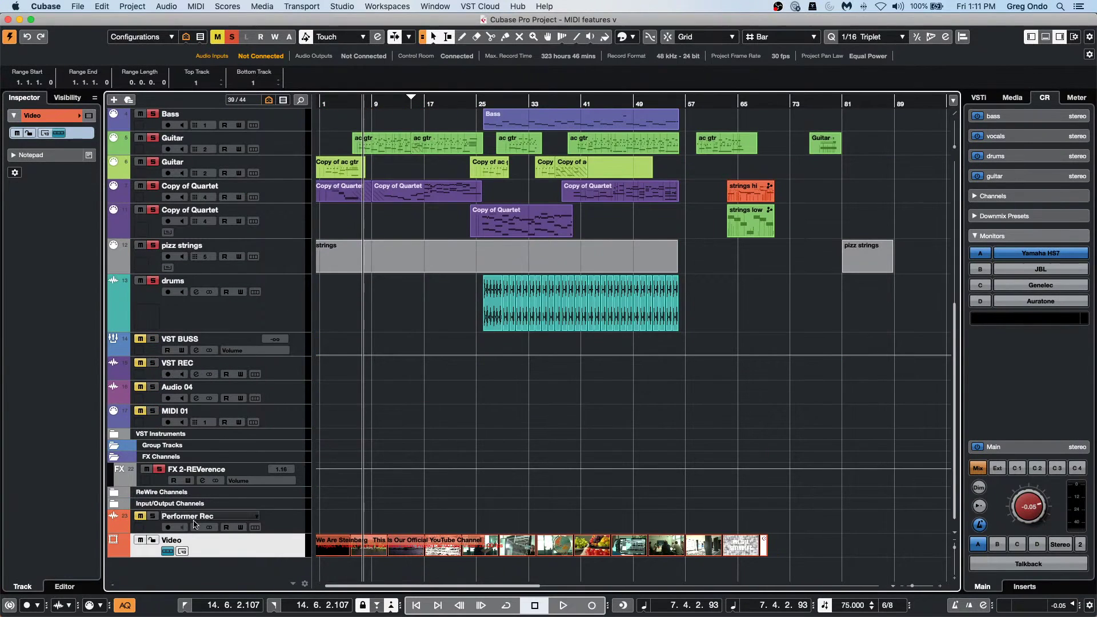
mouse_move(248, 545)
mouse_down()
mouse_move(228, 258)
mouse_move(242, 109)
mouse_move(235, 139)
mouse_up()
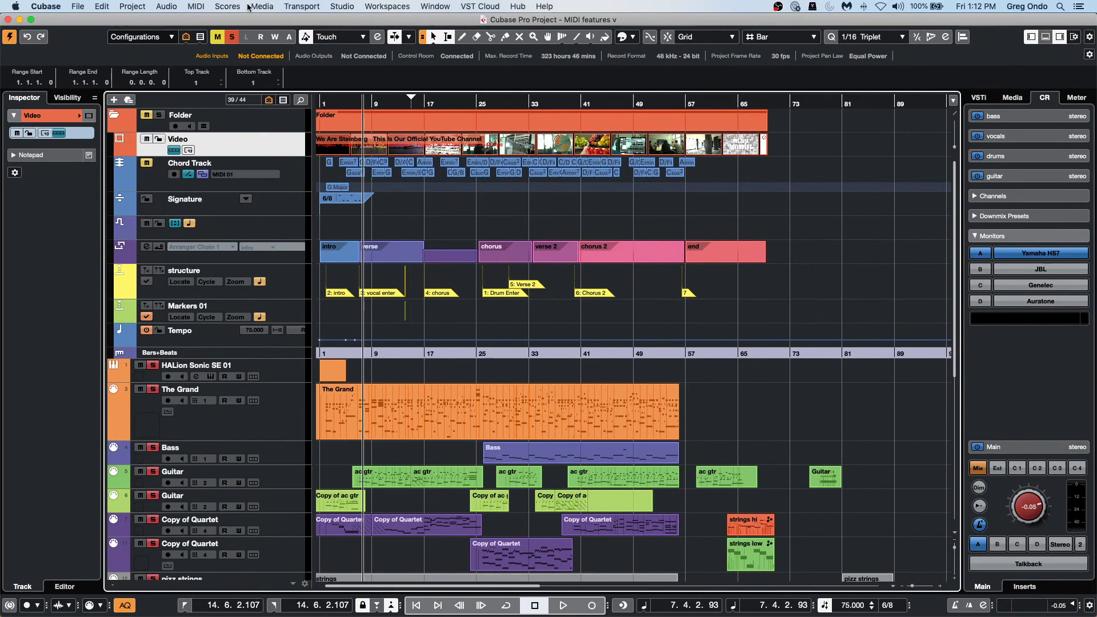
Step: Examine the MIDI Port Setup and the list of devices that can be added in Studio Setup, and cancel
click(353, 8)
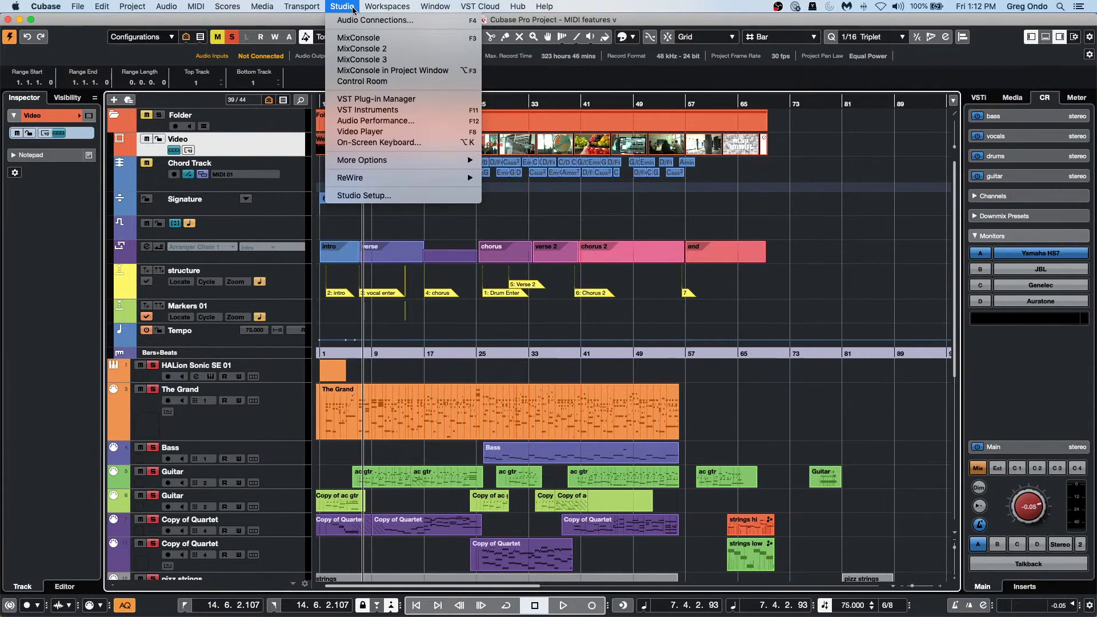
click(335, 196)
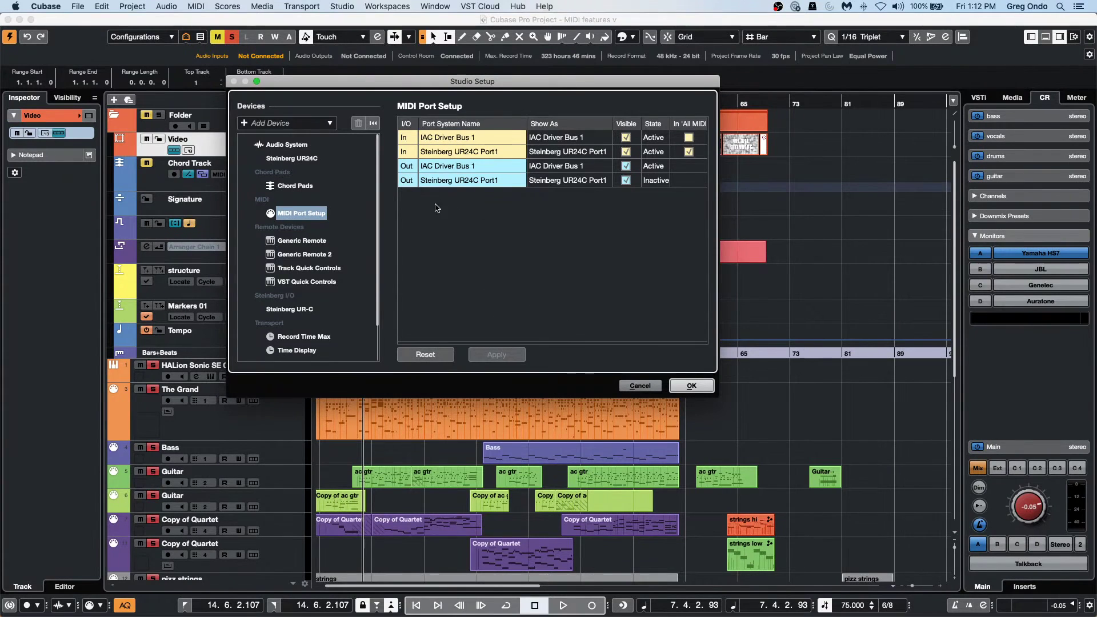
click(244, 124)
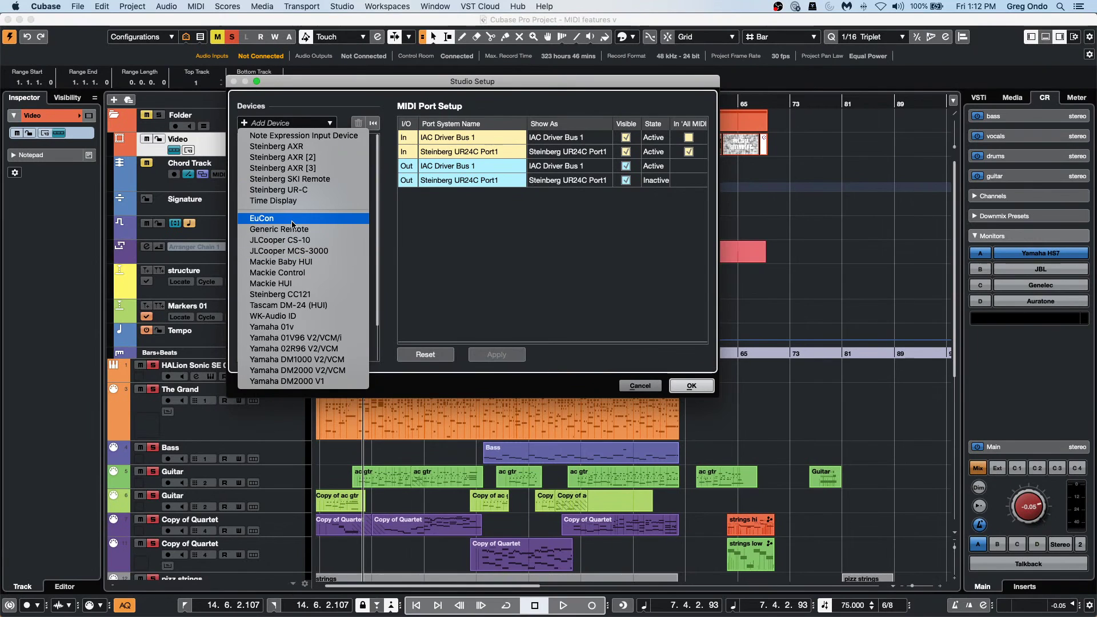
click(650, 383)
click(649, 384)
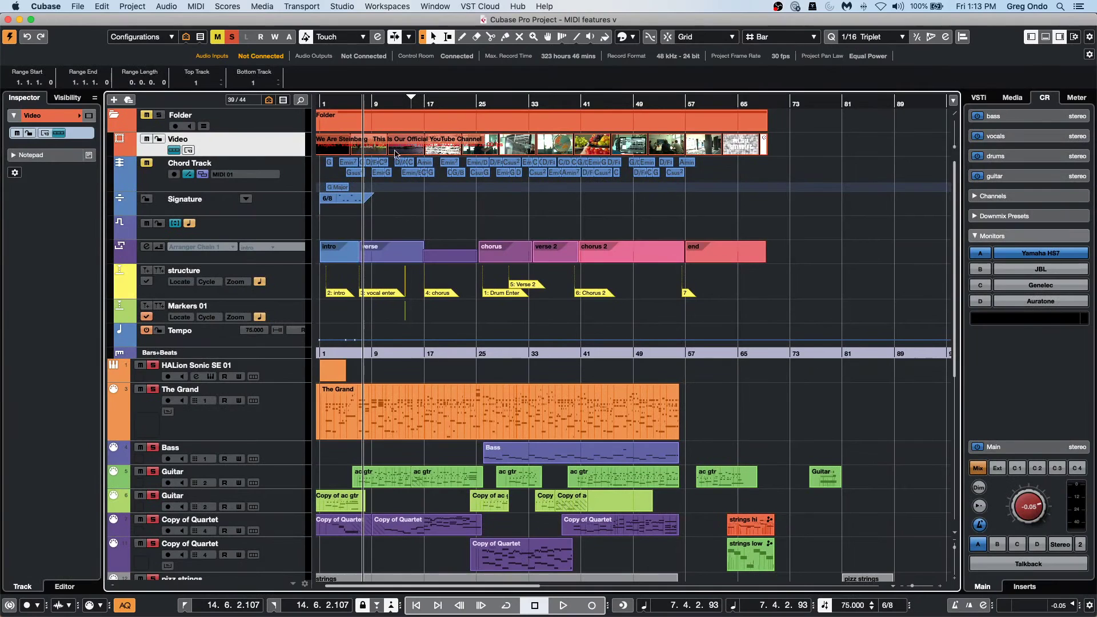
Step: Examine the Control Room bus and device port assignments in Audio Connections, and close the window
click(381, 6)
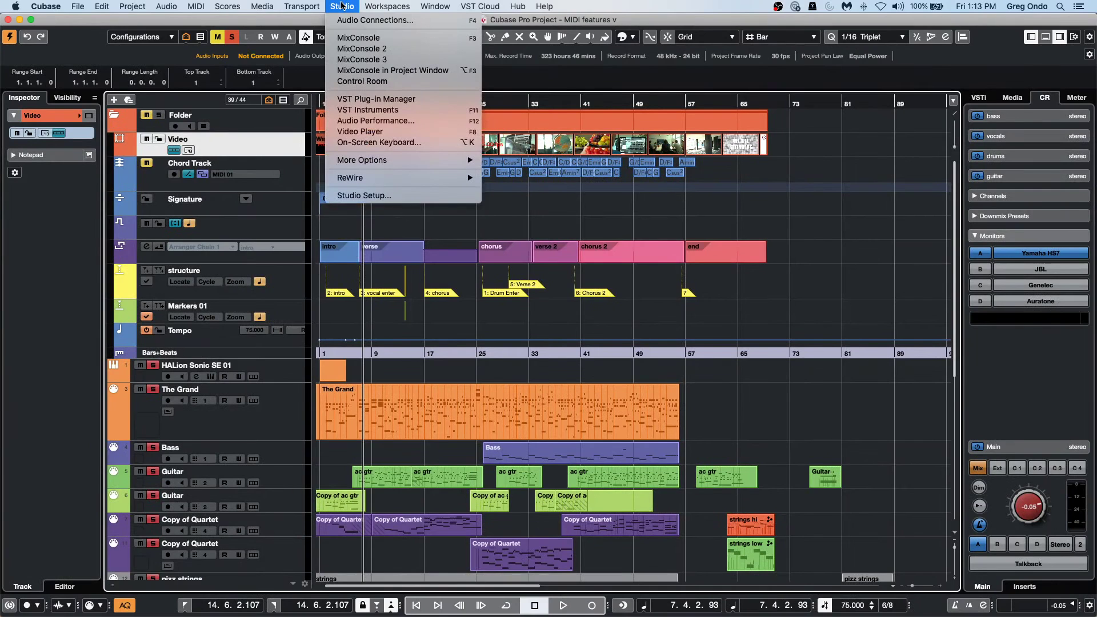
click(355, 20)
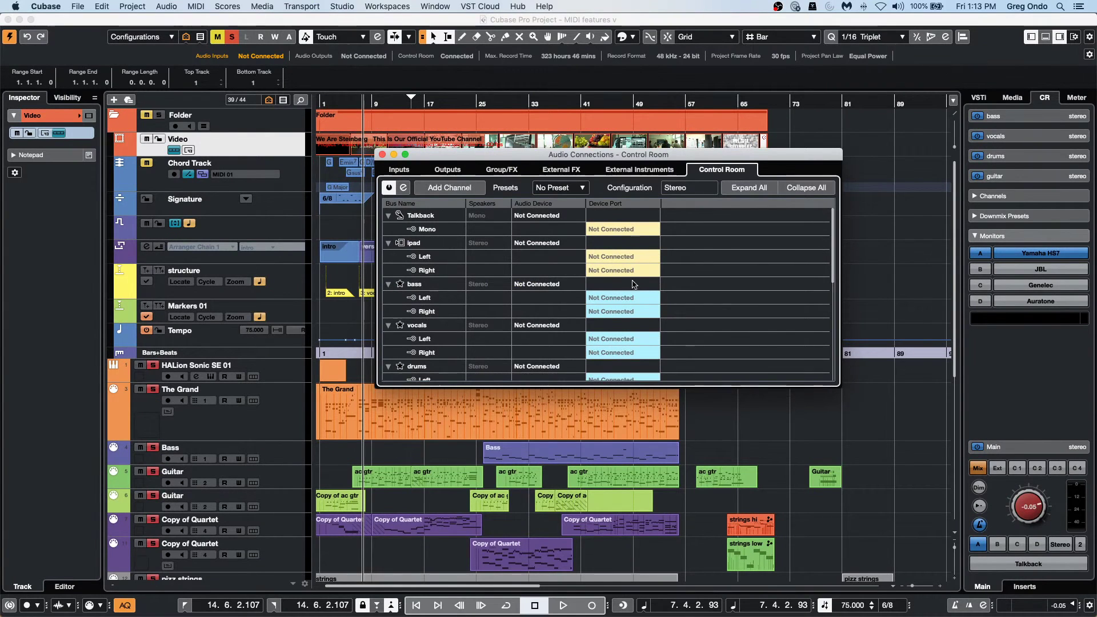
scroll(634, 281, down, 5)
scroll(635, 280, down, 1)
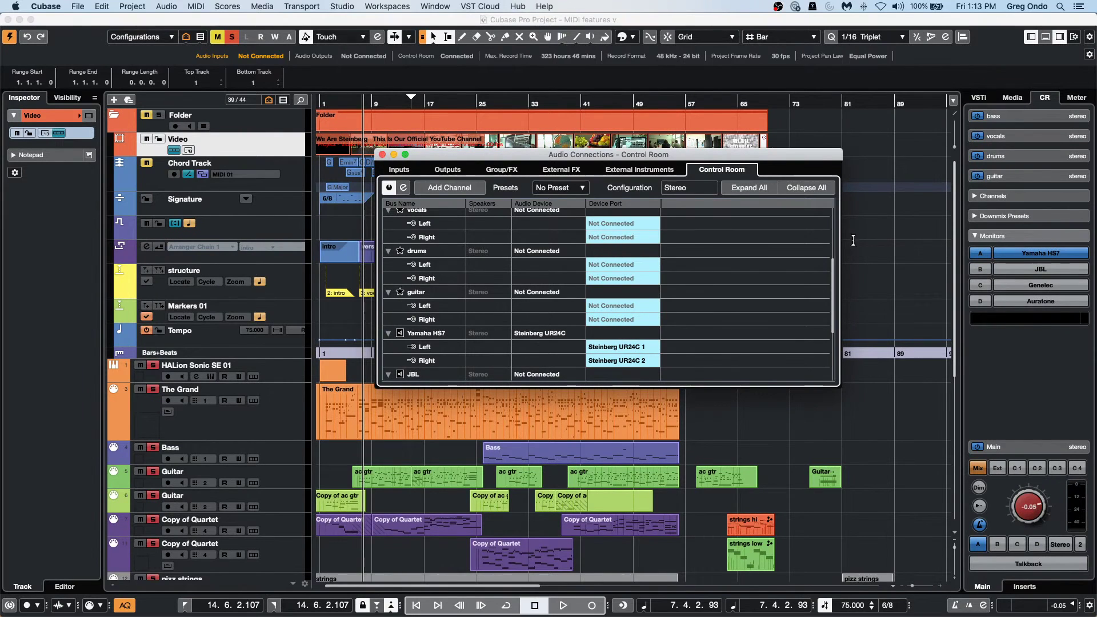
click(383, 155)
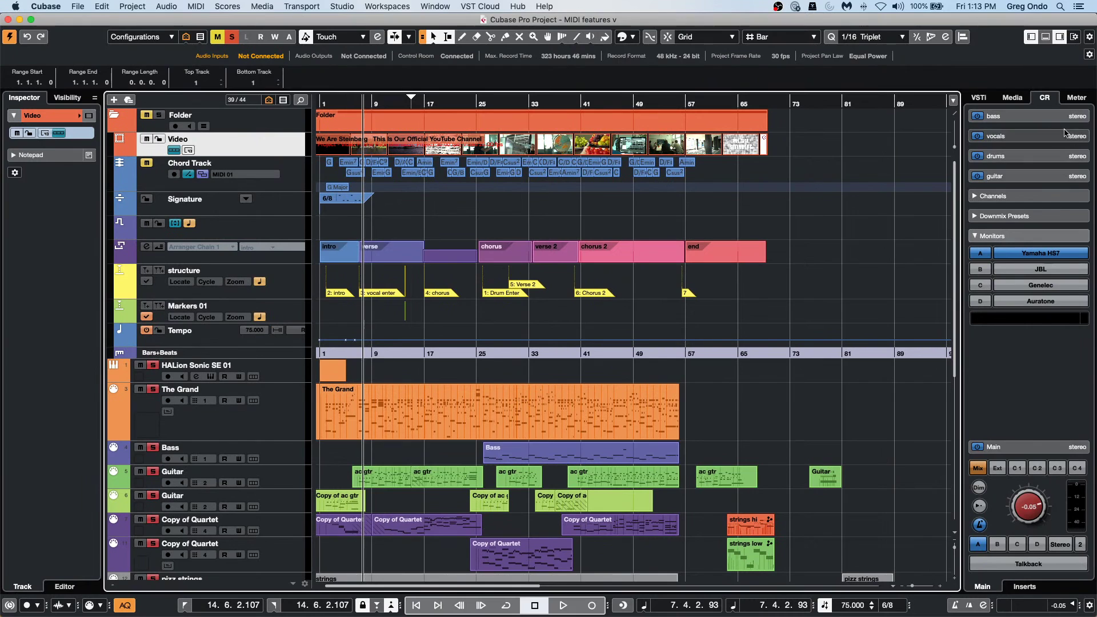
Step: Show the Loops & Samples content collections in the project's media browser
click(1013, 99)
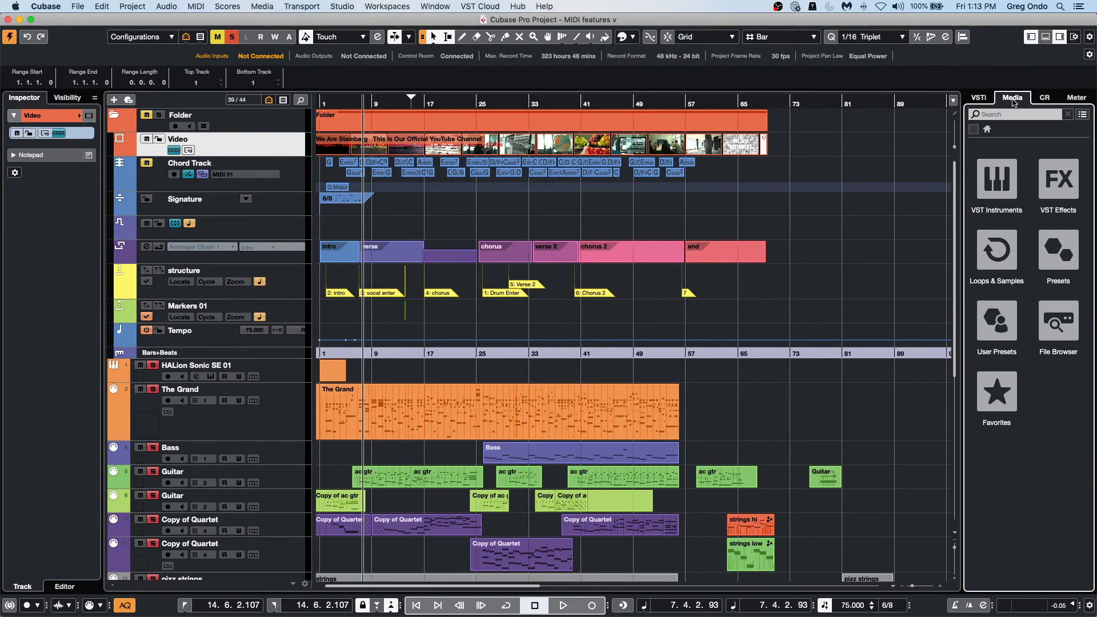
click(1012, 268)
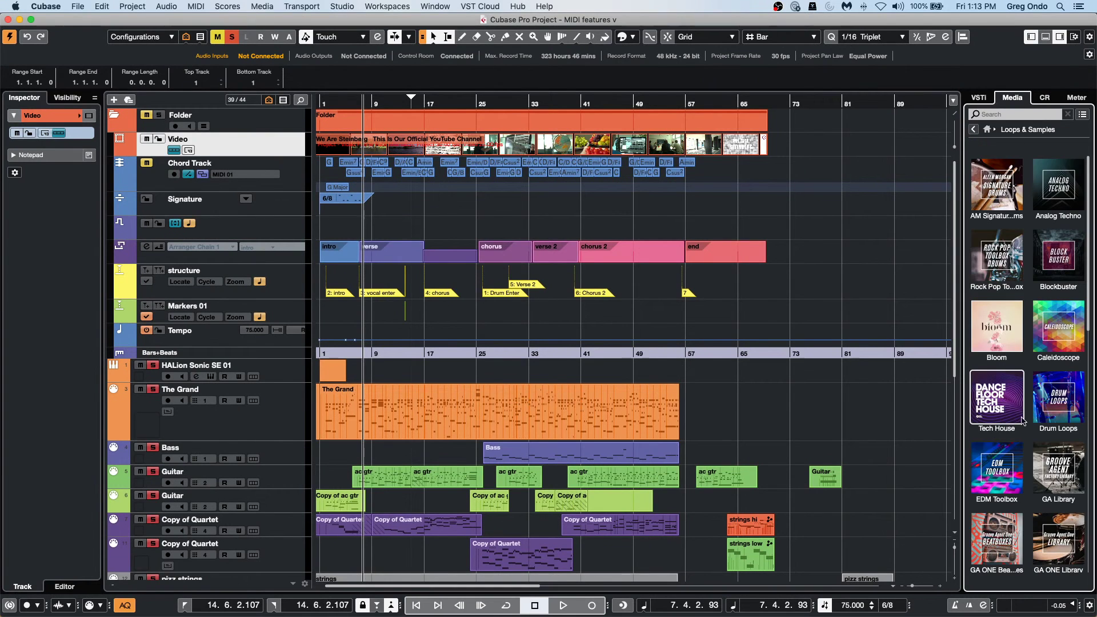
Step: Open the Bloom collection and audition several of its vocal samples, from the G#m adlibs to the In The End harmony and lead phrases
click(998, 329)
click(1006, 389)
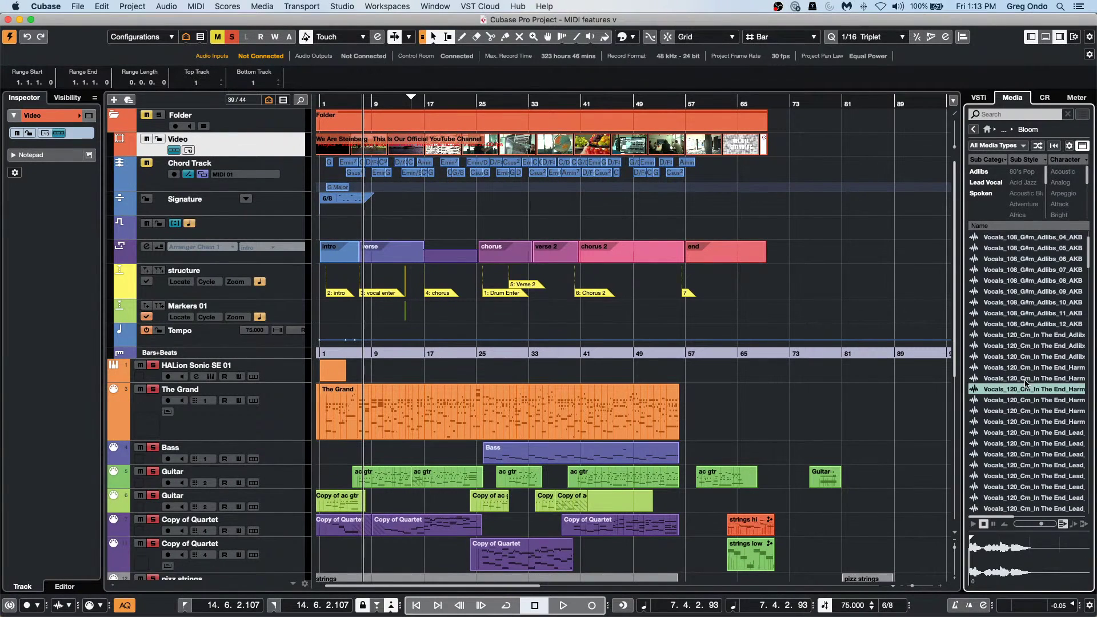
click(1026, 314)
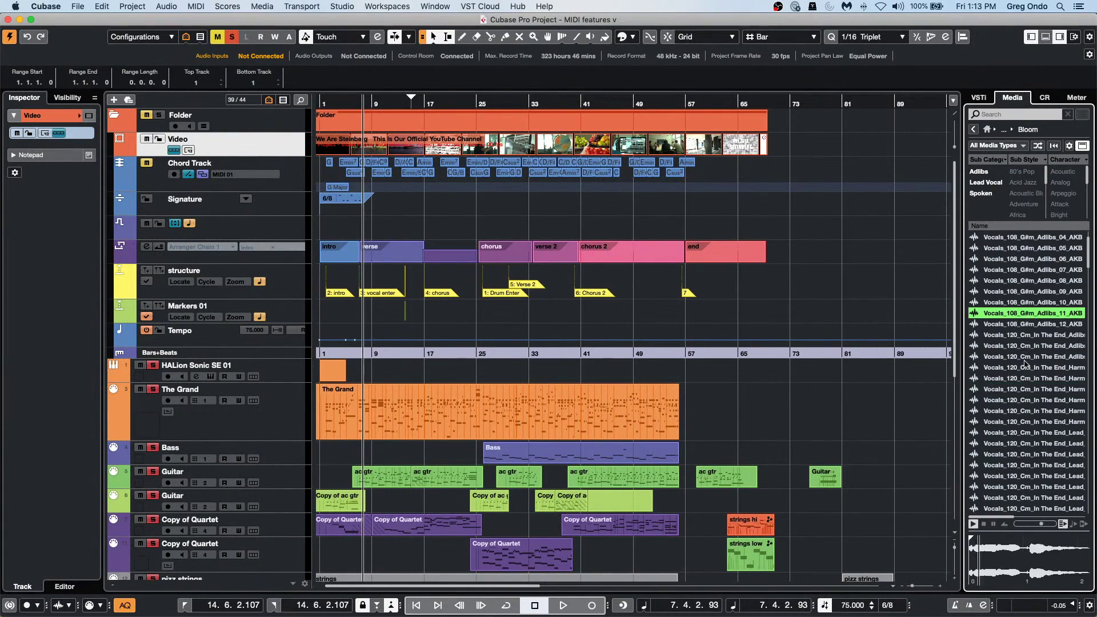
click(1023, 400)
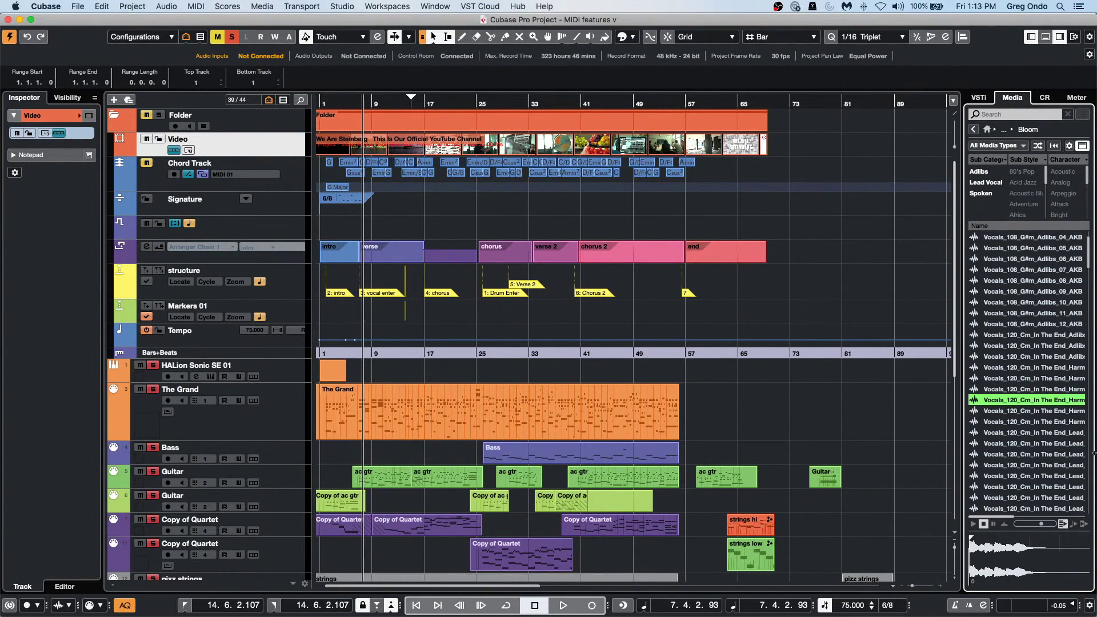
click(1036, 444)
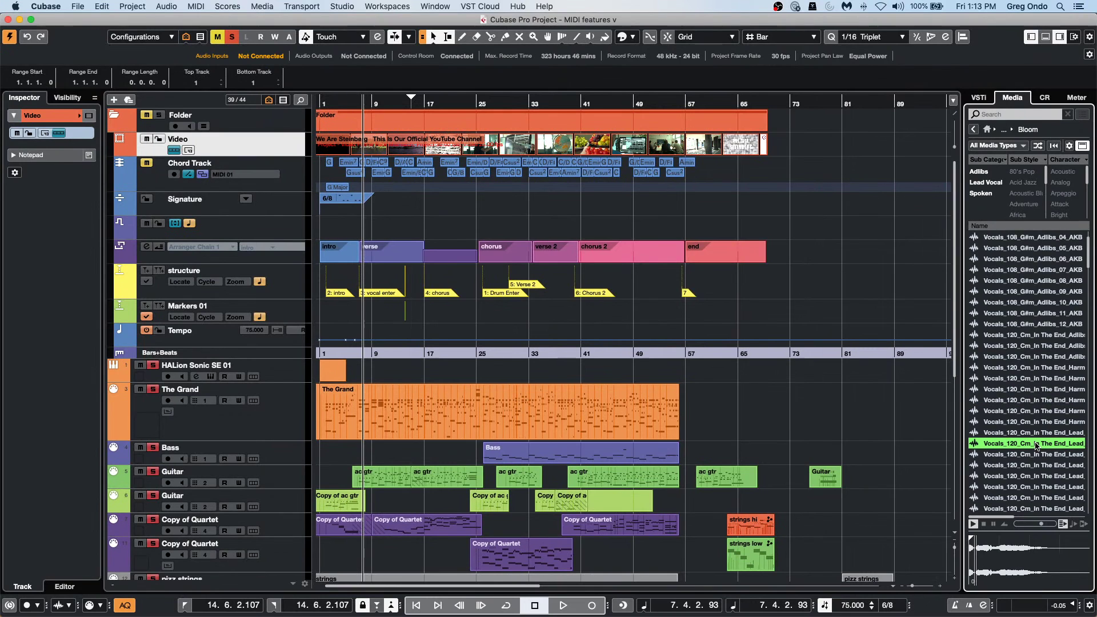
key(Down)
key(Down)
key(Down)
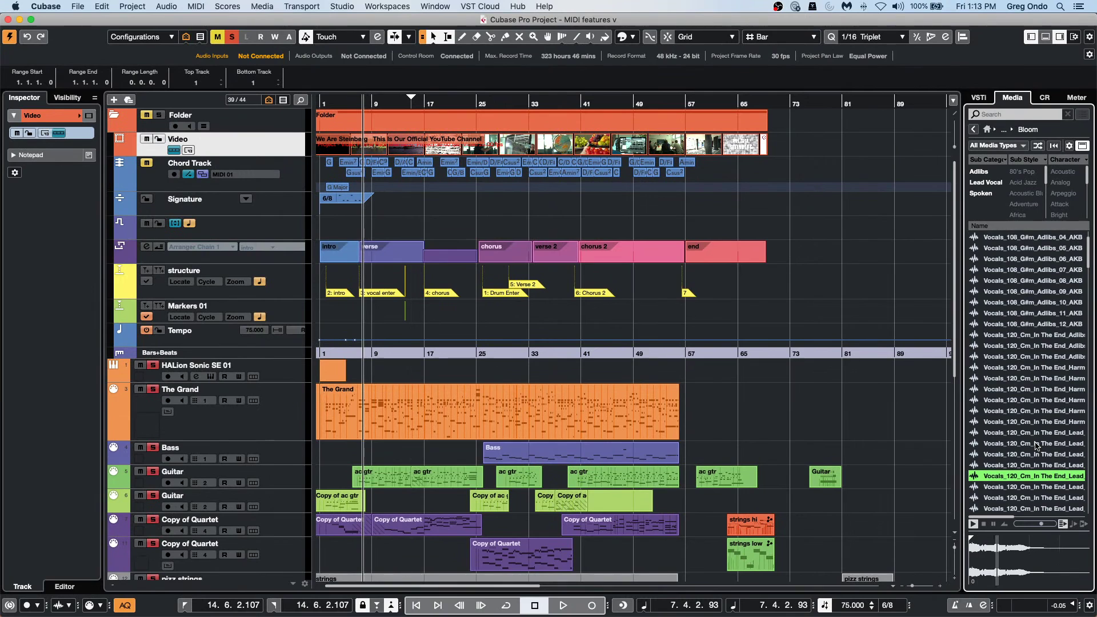
key(Down)
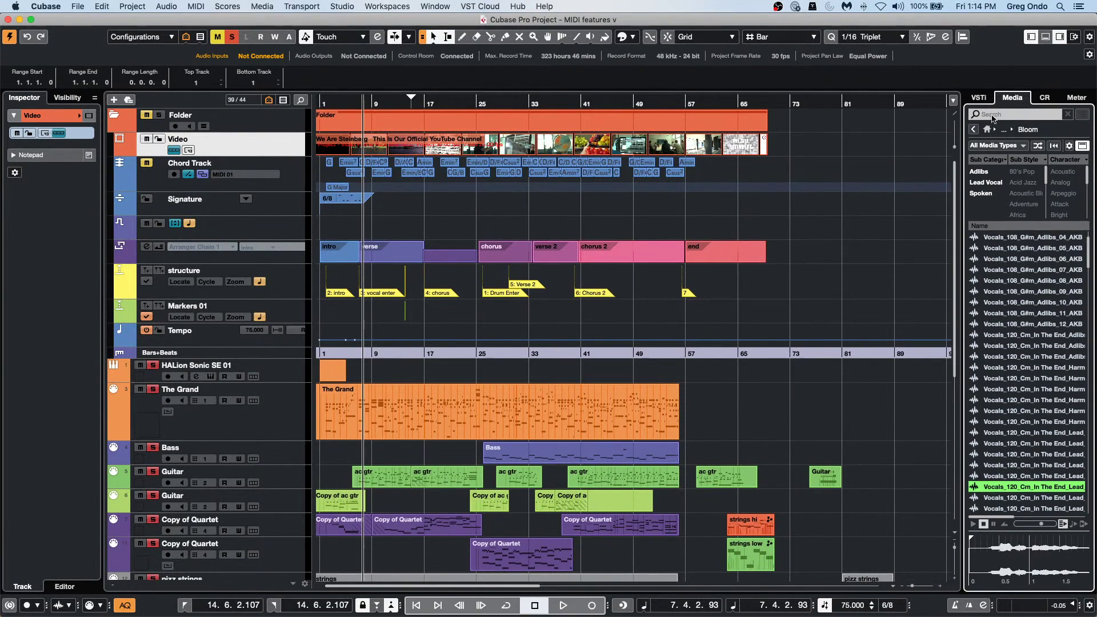
Step: Return to the collections, open Tech House, and audition its bass loops from Tech_House_Bass_Loop_07 through Tech_House_Bass_Loop_43
click(973, 130)
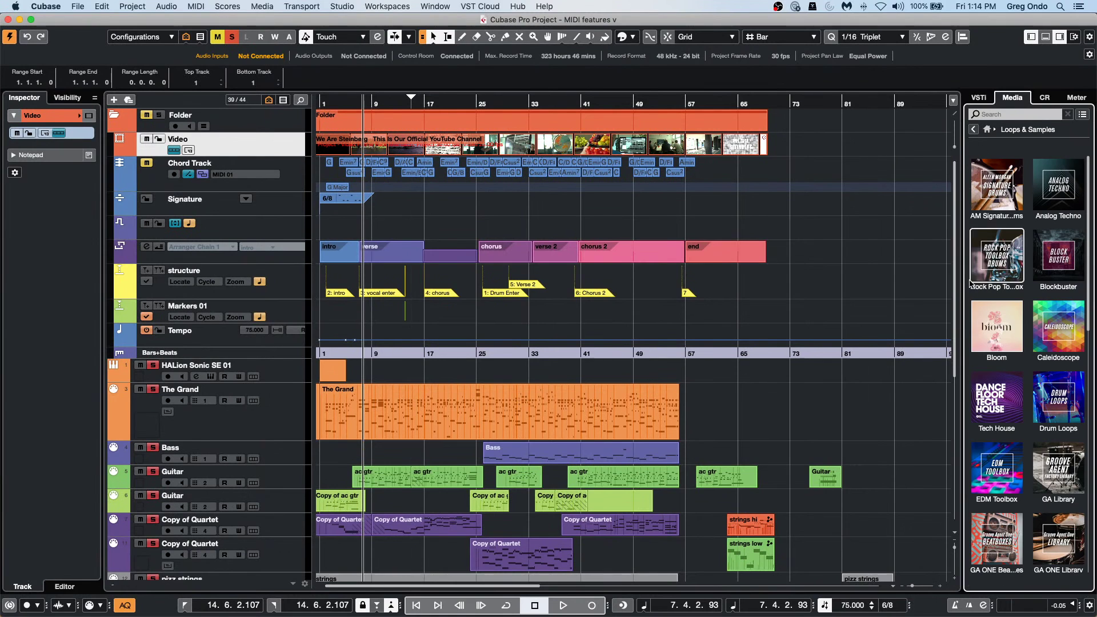
click(1002, 390)
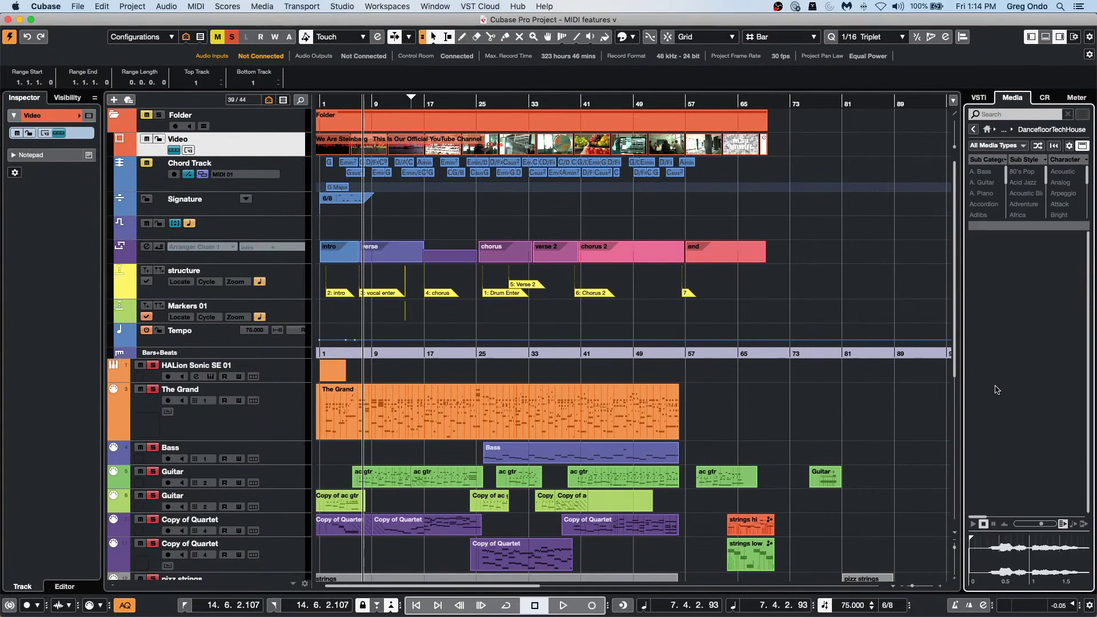
click(1027, 280)
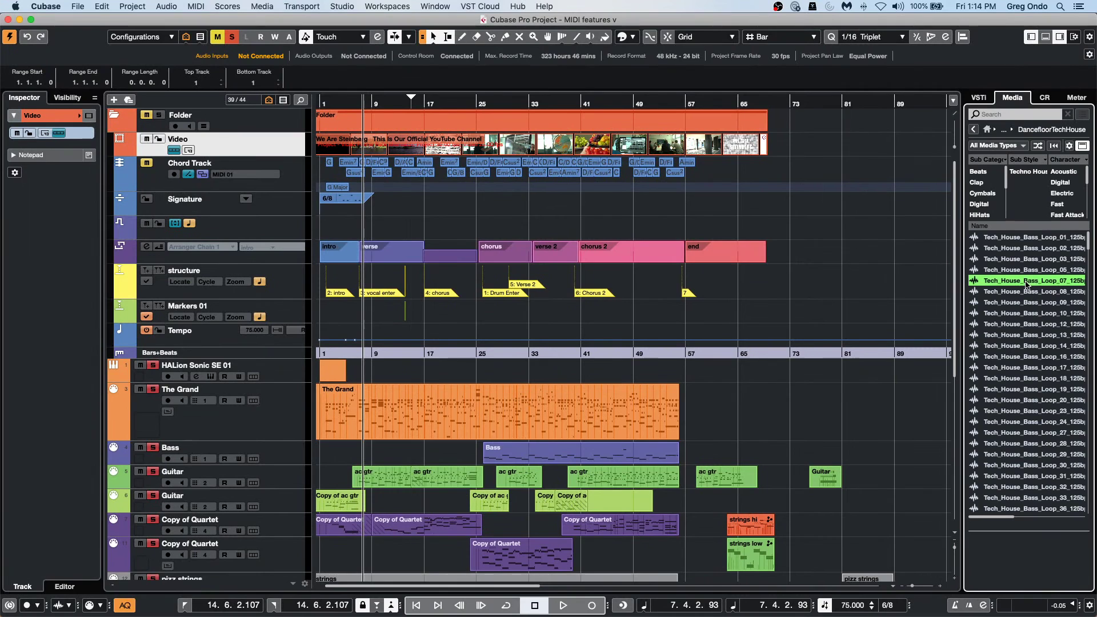
key(Down)
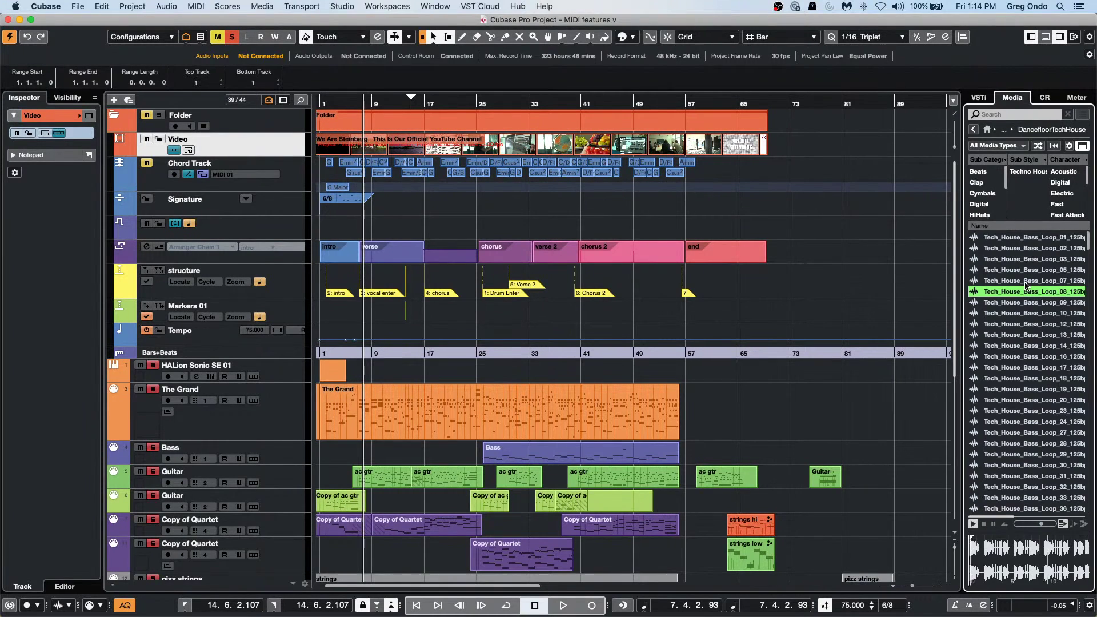
key(Down)
key(Down)
key(Down)
key(Down)
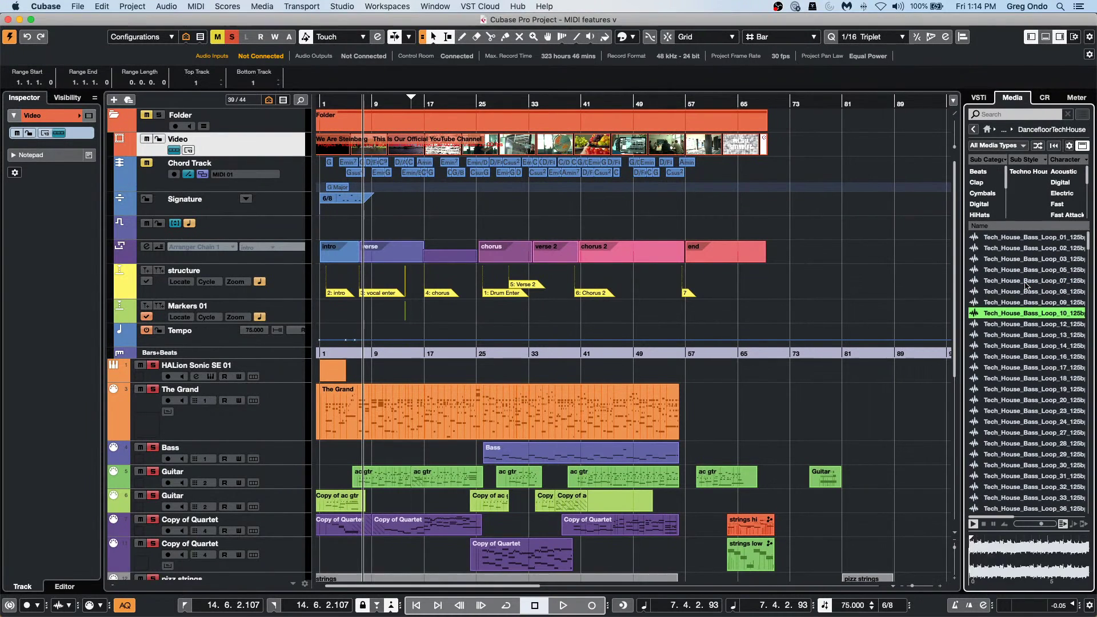
key(Down)
key(Down)
key(Down)
key(Down)
key(Down)
key(Down)
key(Down)
key(Down)
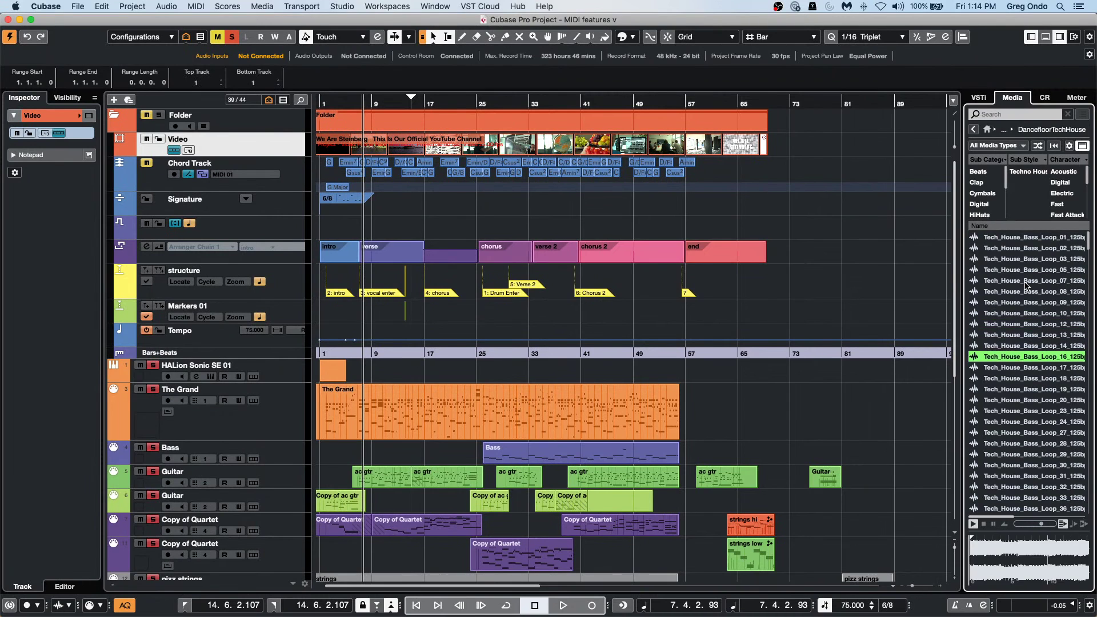
key(Down)
key(Down)
key(Down)
key(Down)
key(Down)
key(Down)
key(Down)
key(Down)
key(Down)
key(Down)
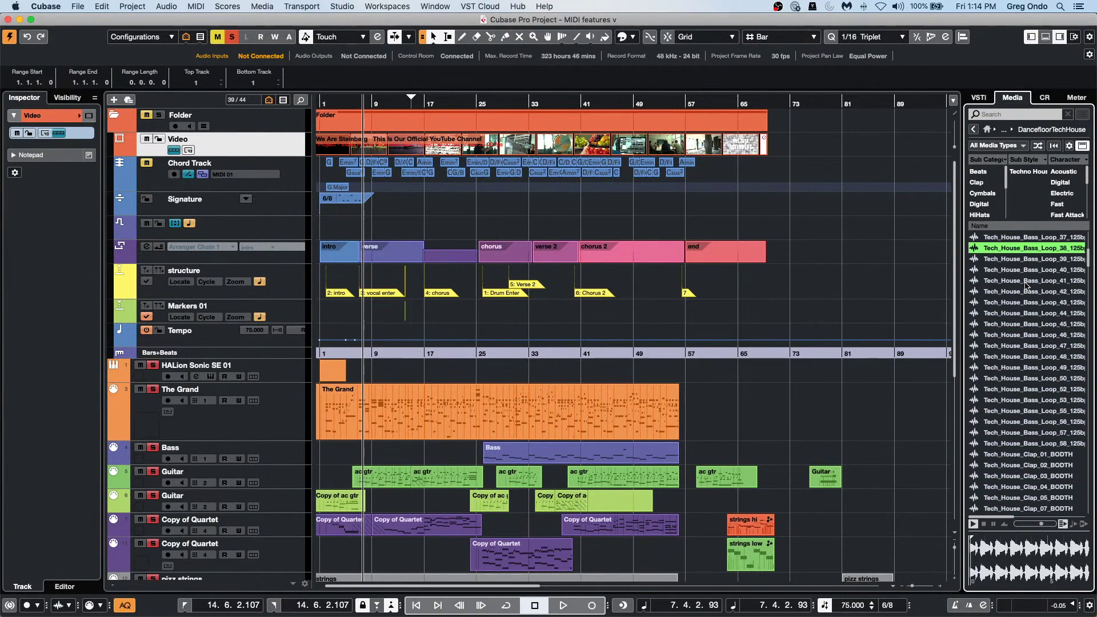
key(Down)
key(Down)
key(Down)
key(Down)
key(Down)
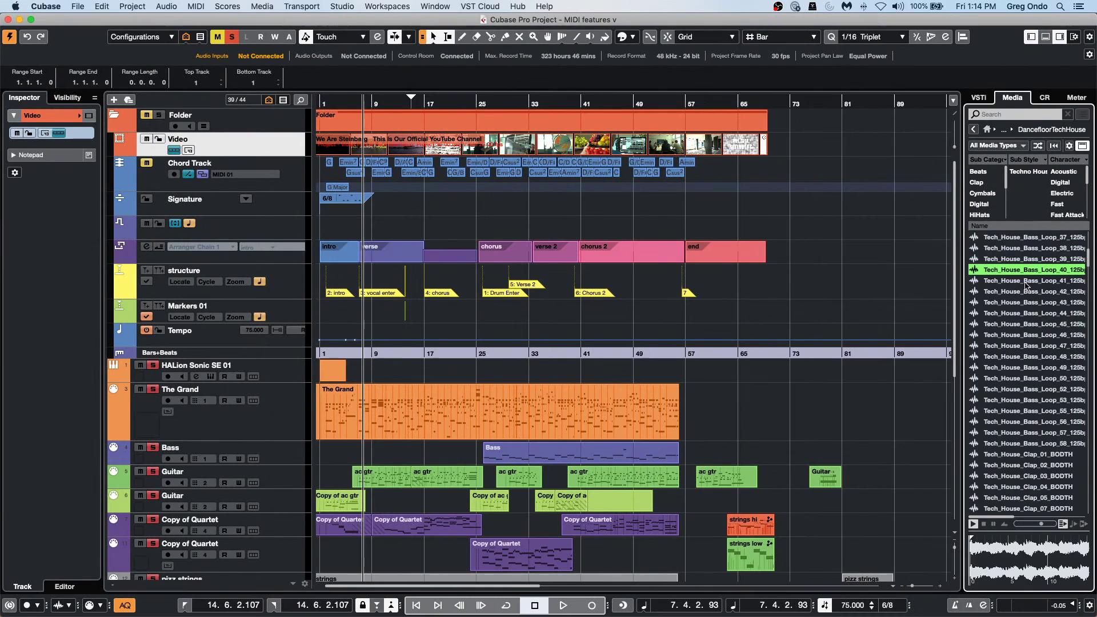
Step: Filter the Tech House samples by the Beats sub category and audition drum loops 43 through 53
click(978, 172)
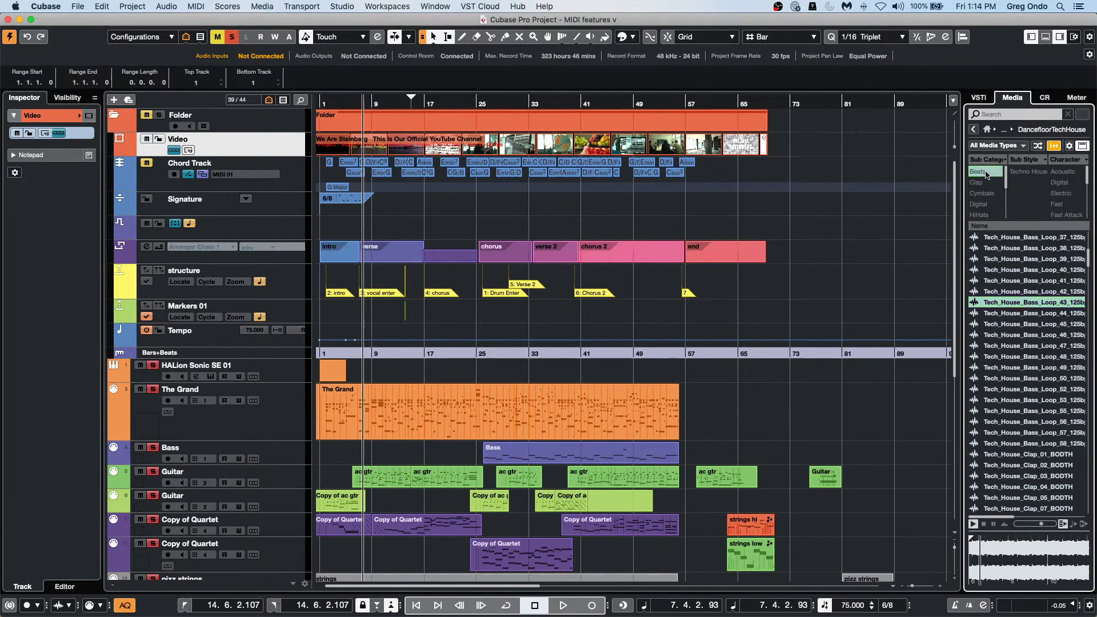
click(1047, 305)
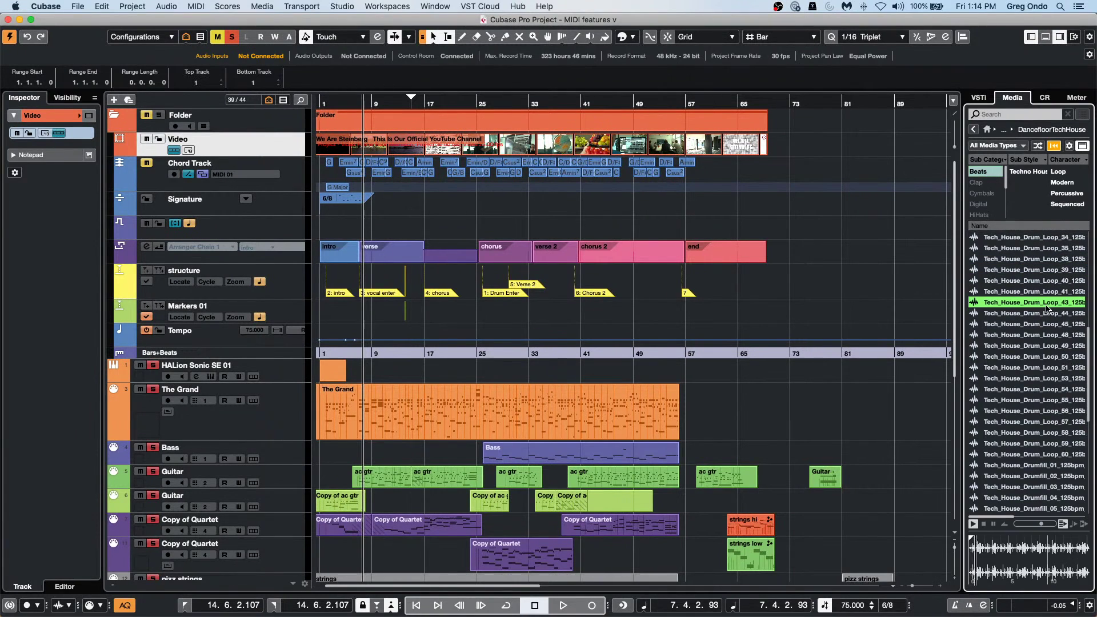
key(Down)
key(Down)
key(Down)
key(Down)
key(Down)
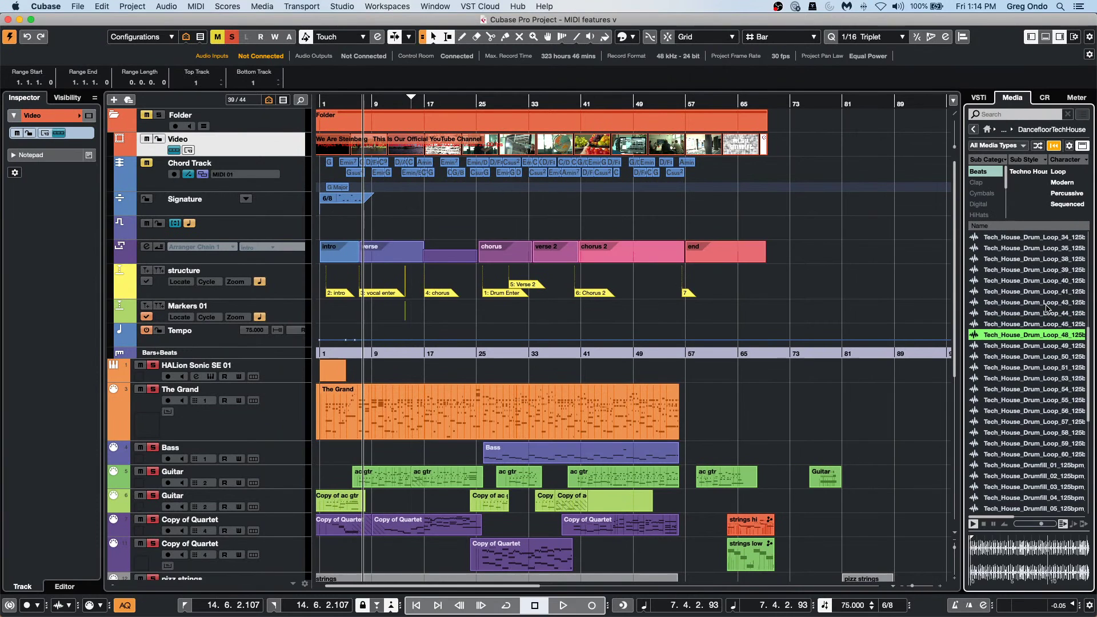
key(Down)
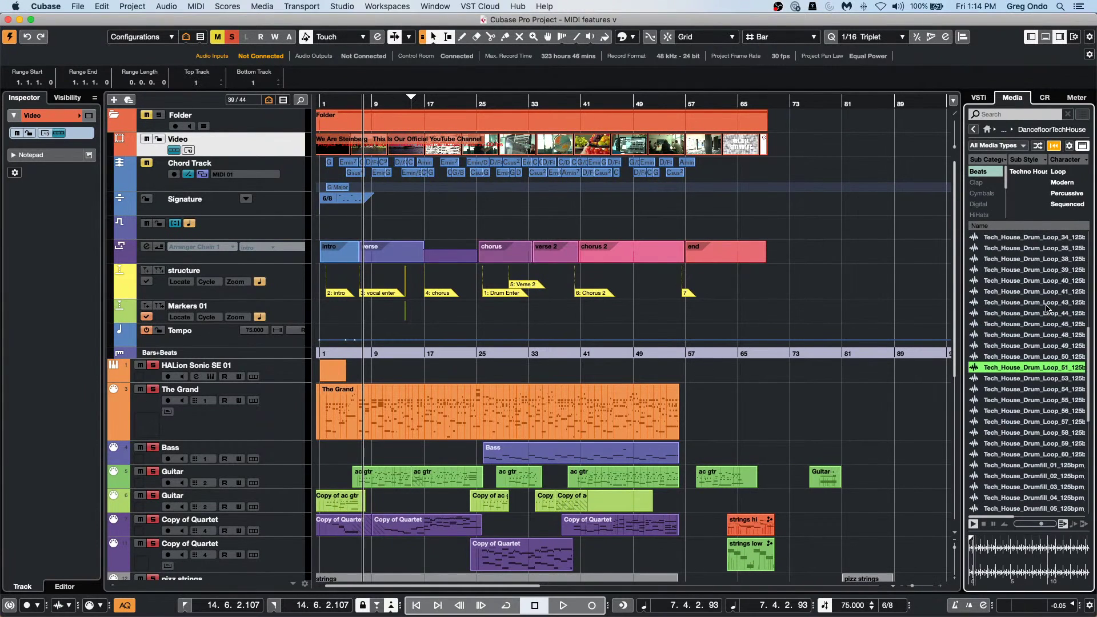
key(Down)
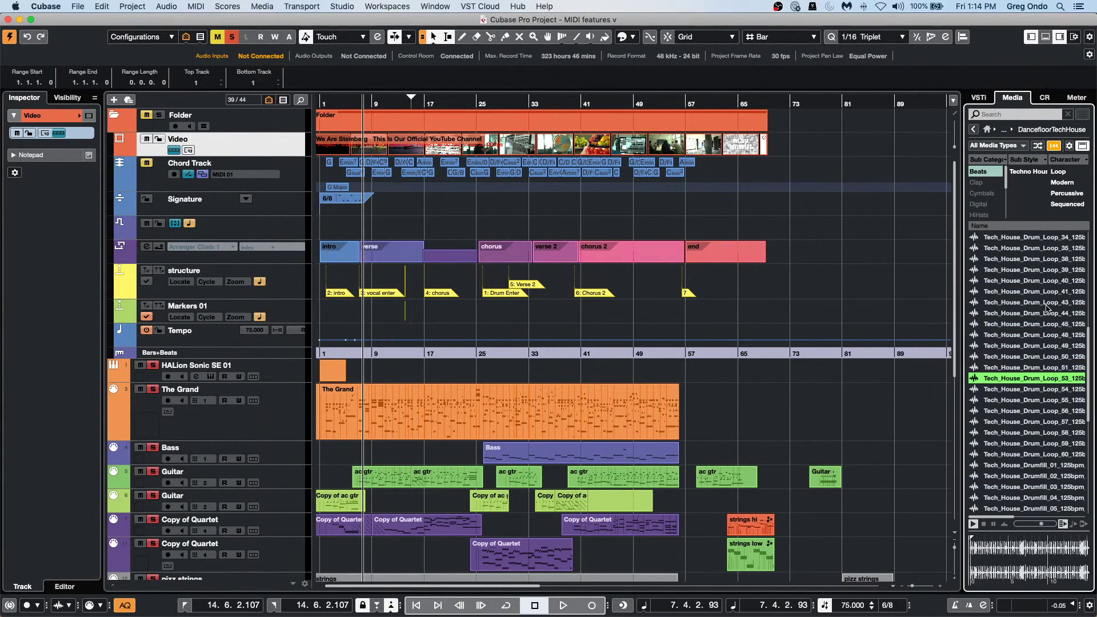
Step: Return to the collections, open Hard Knocks, and audition its hip hop drum loops from Double Time Drum Loop through Drum Loop 02_139bpm
click(976, 130)
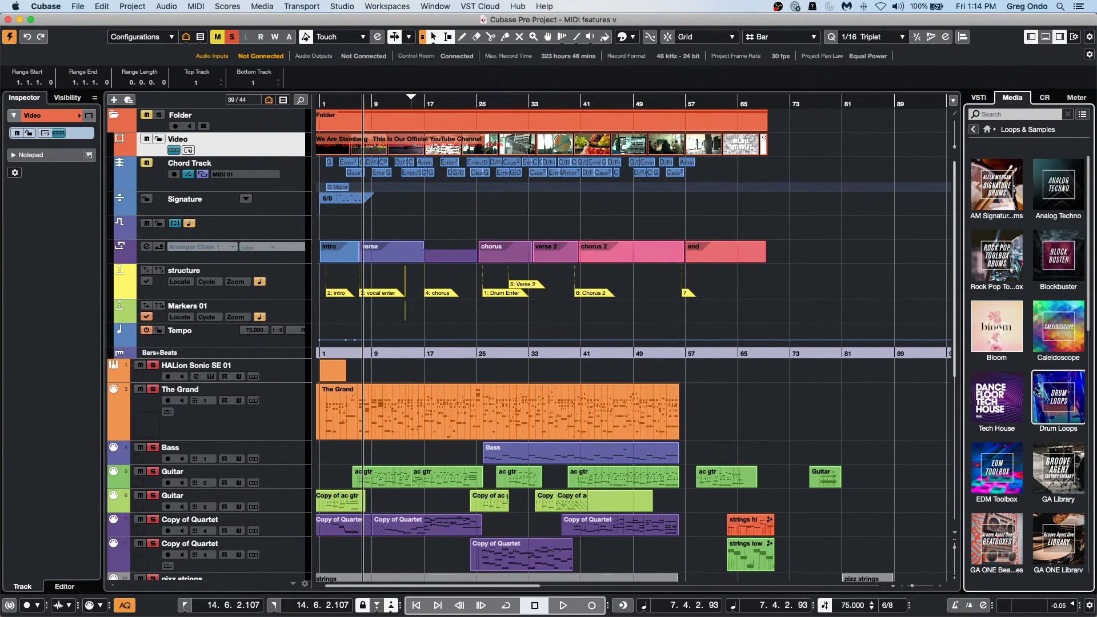
scroll(1023, 337, down, 2)
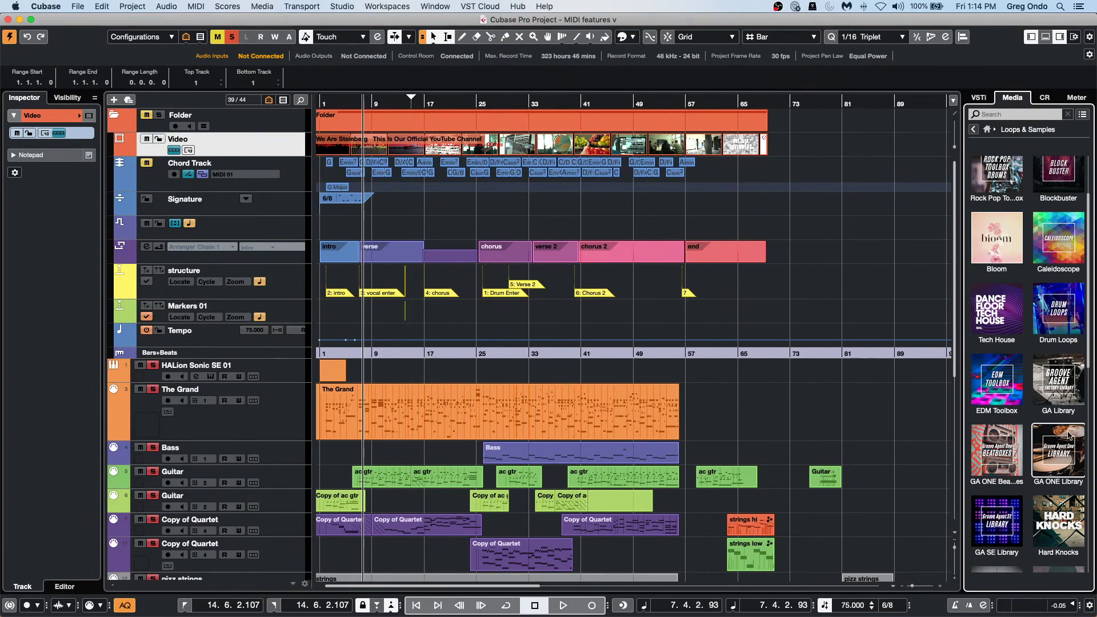
click(1067, 527)
click(1036, 345)
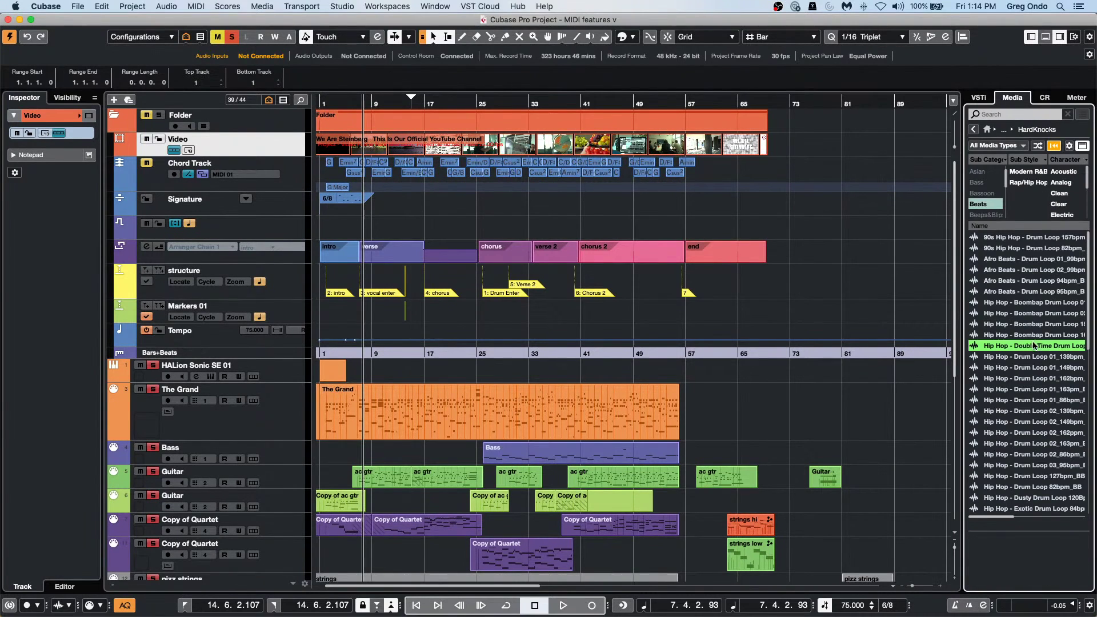
key(Down)
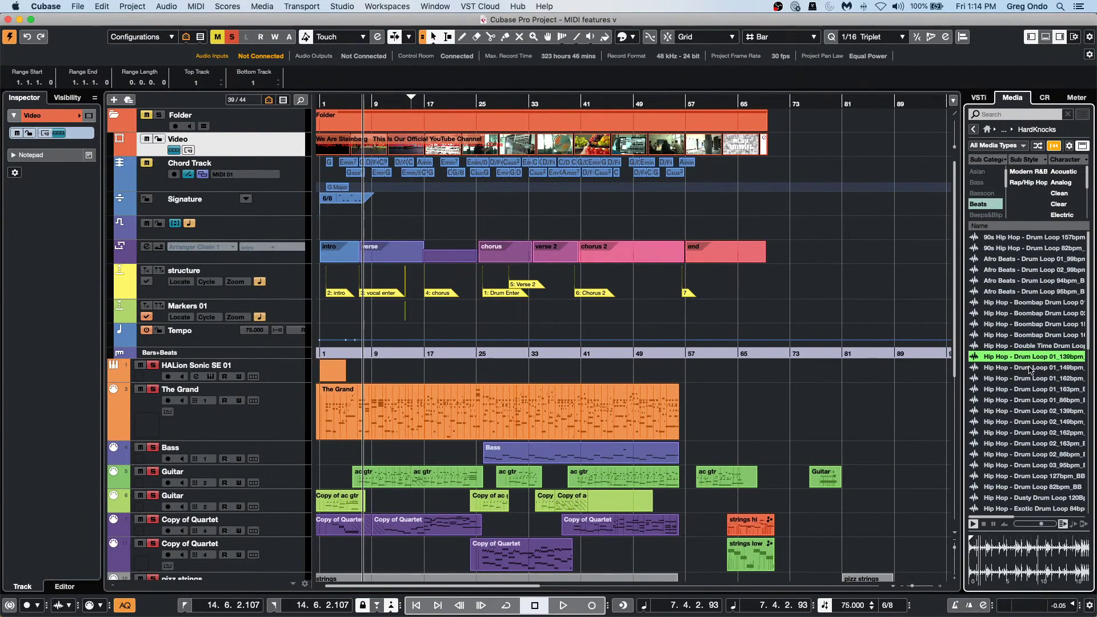
key(Down)
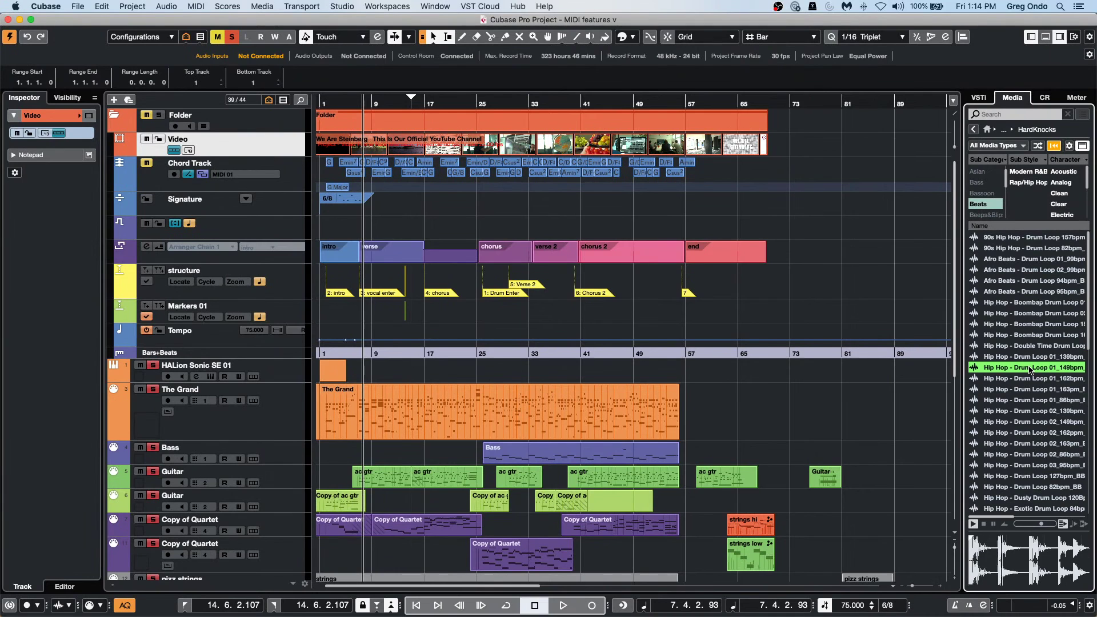
key(Down)
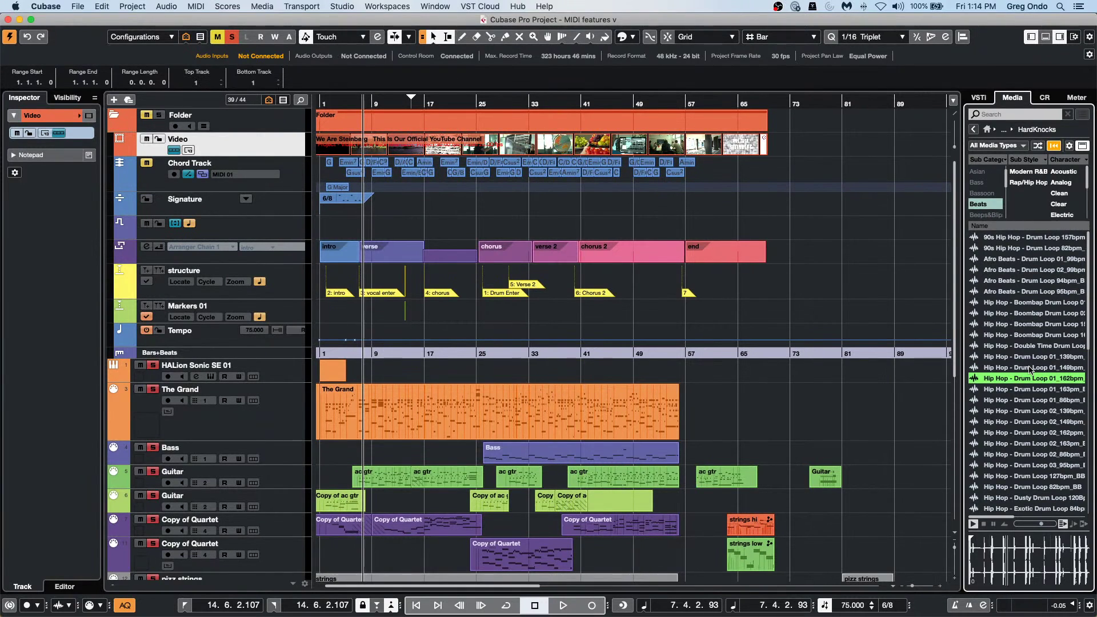
key(Down)
key(Down)
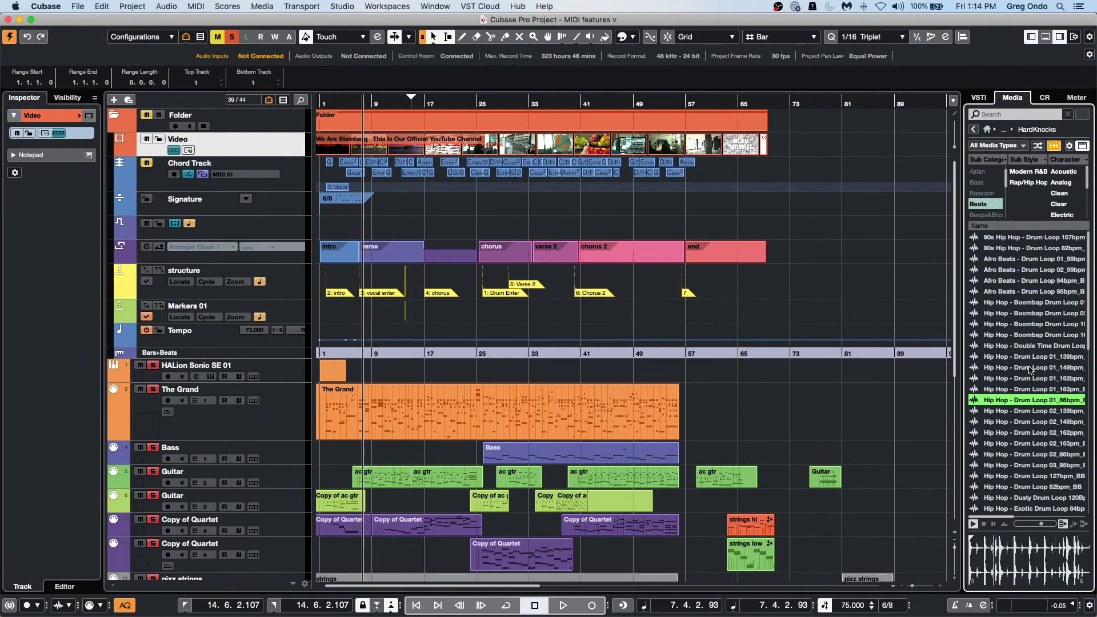
key(Down)
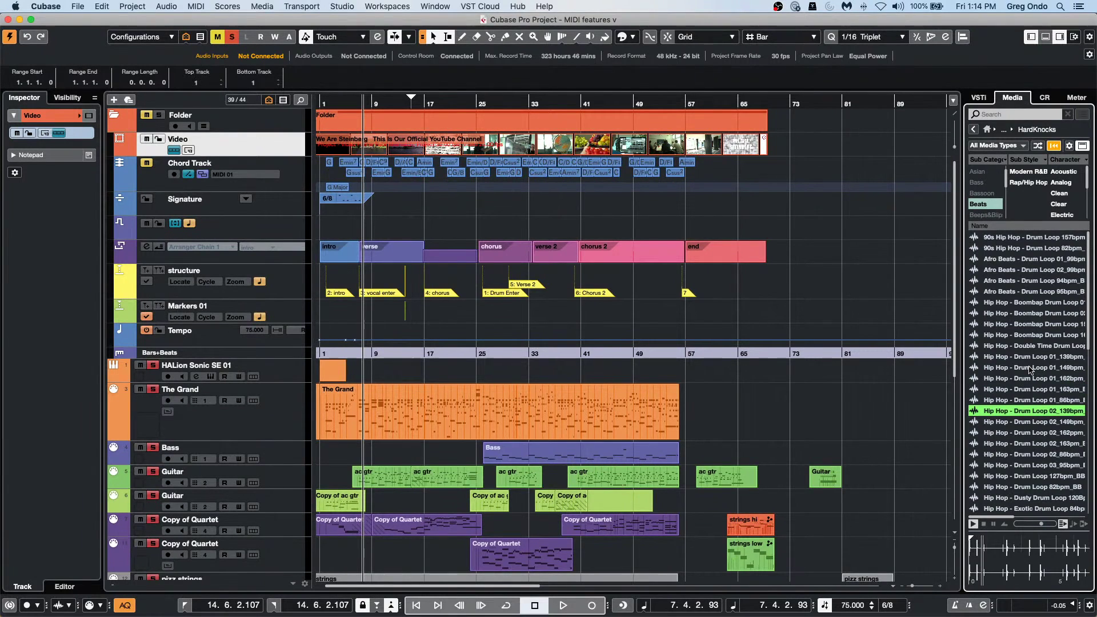
Step: Clear the Beats filter in Hard Knocks and audition the Dusty Drum Loop and the Emotional Piano Loops
click(997, 215)
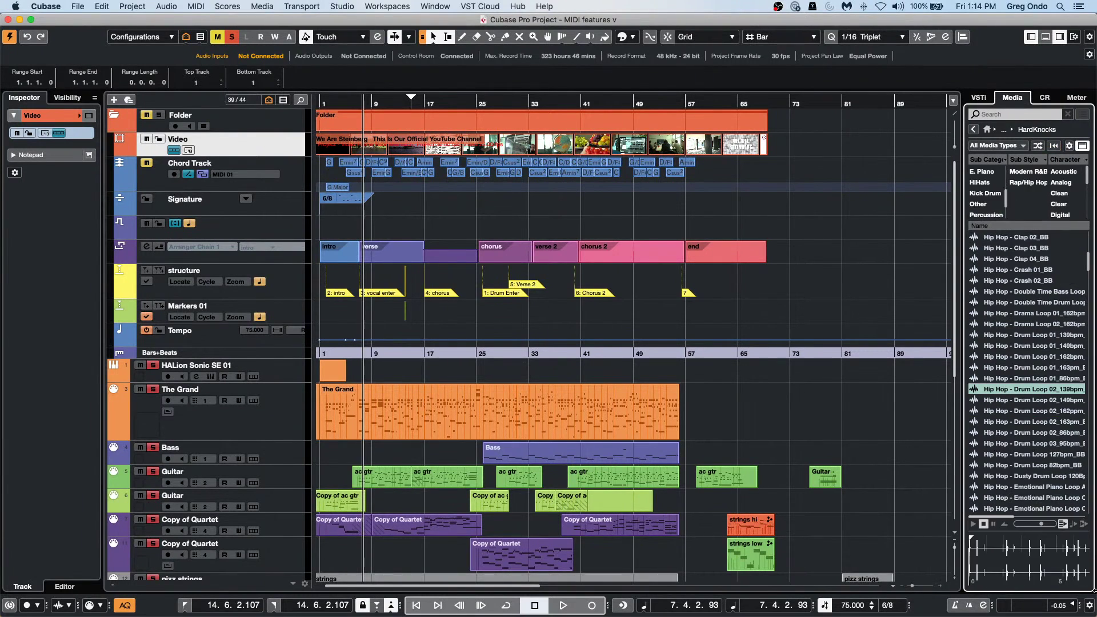
click(1018, 475)
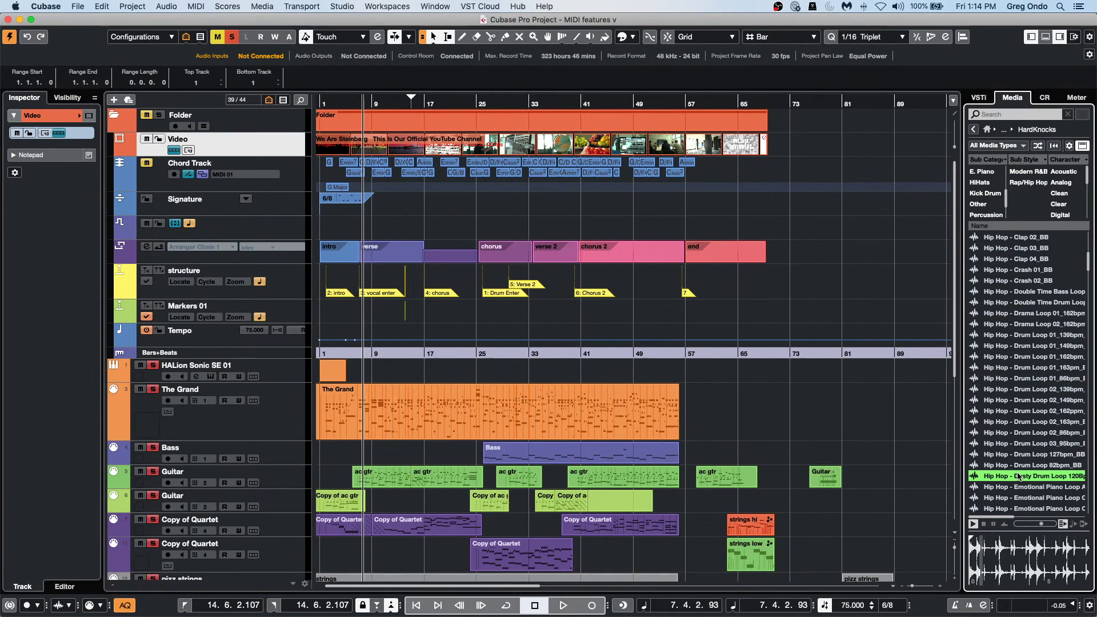
key(Down)
key(Down)
key(Down)
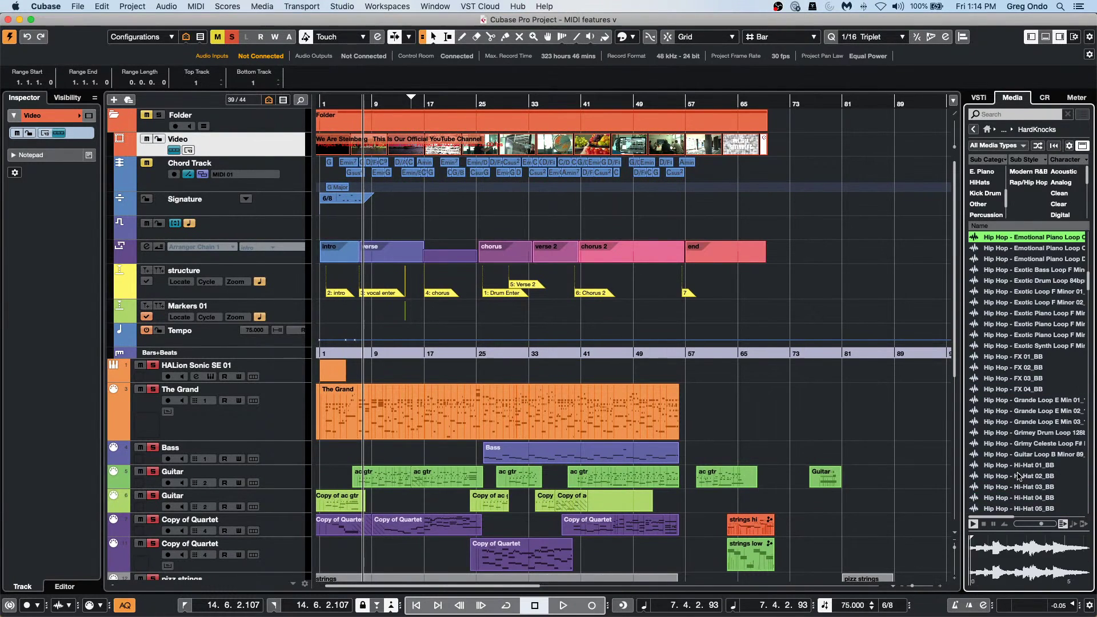
Step: Return to the collections, open LoFi Dreams, and audition the rain ambience samples from Lofi_Ambience_03_Rain_LD through Lofi_Ambience_10_Rain_LD
click(974, 131)
scroll(1020, 471, down, 2)
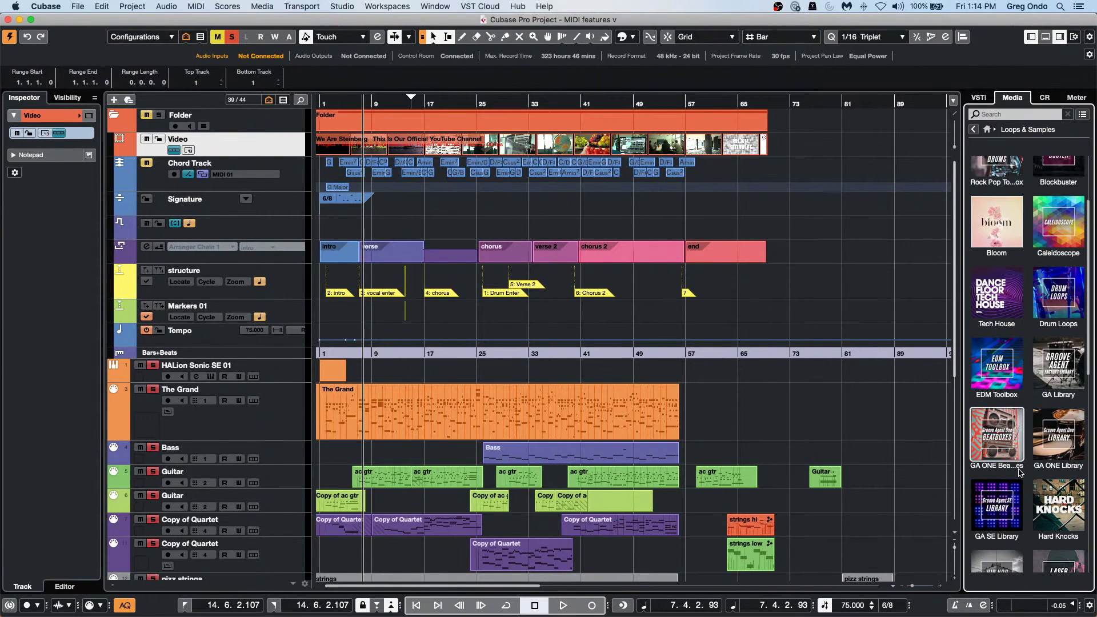
scroll(1020, 472, down, 2)
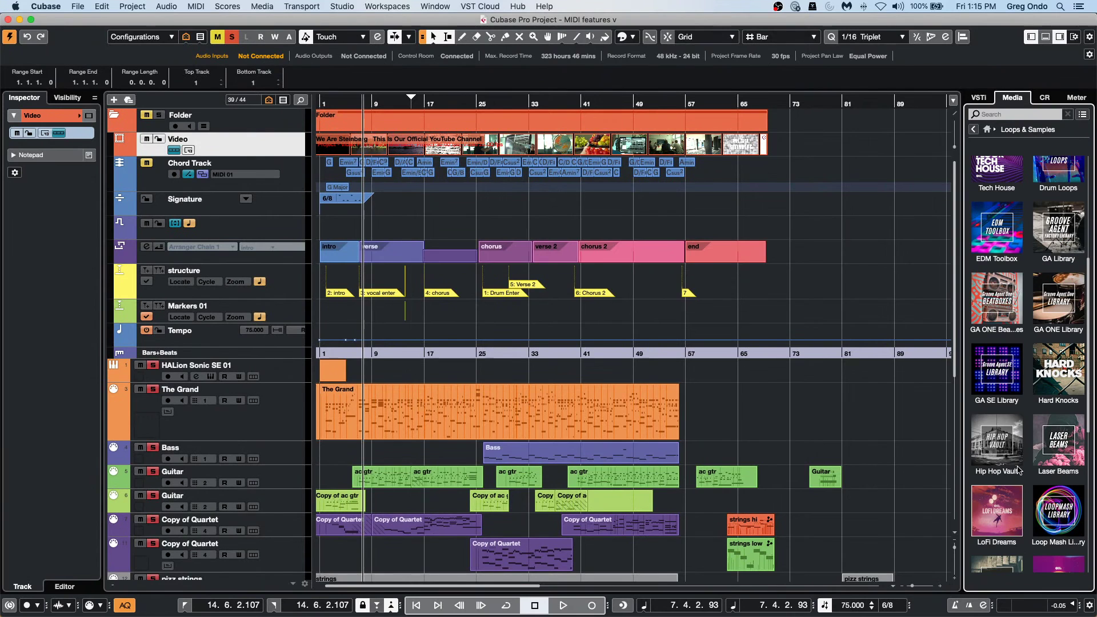
scroll(1020, 469, down, 6)
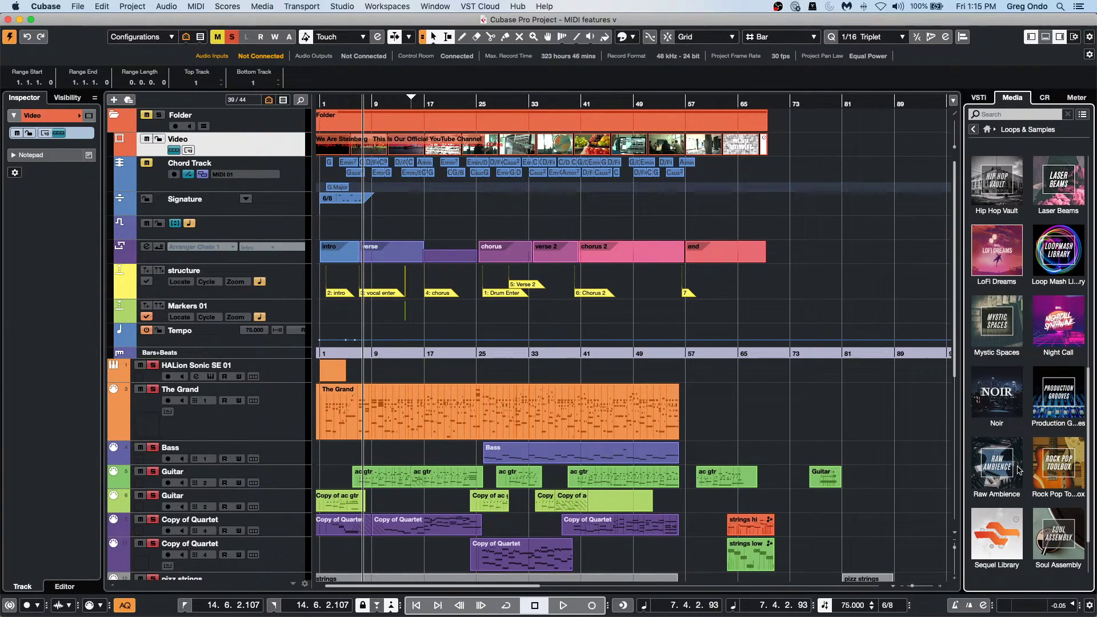
click(994, 248)
click(1006, 259)
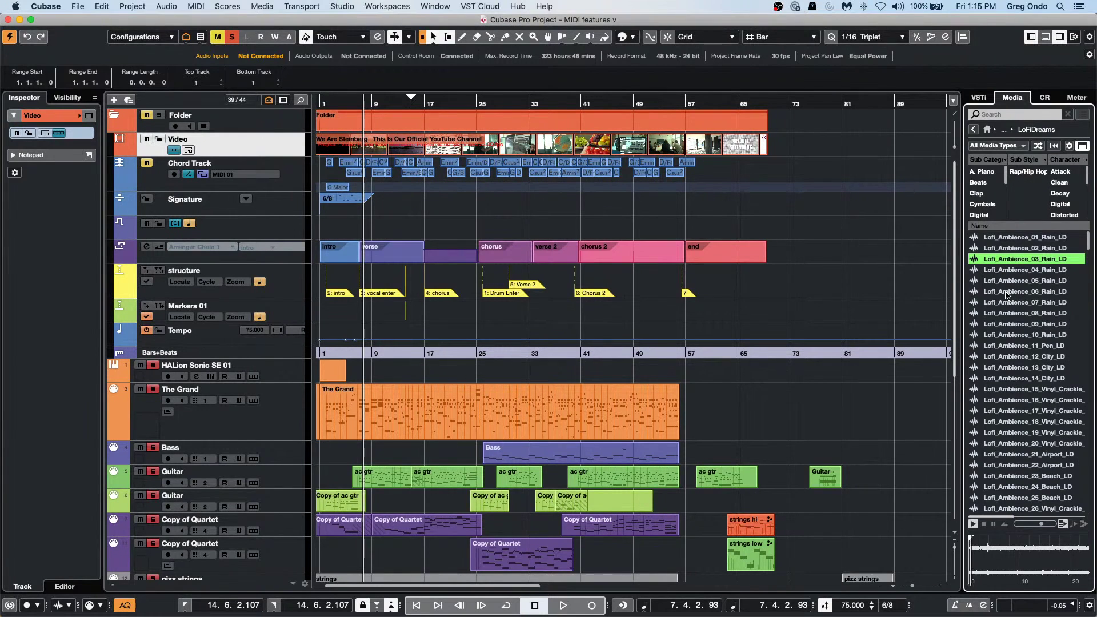
key(Down)
key(Down)
key(Down)
key(Down)
key(Down)
key(Down)
key(Down)
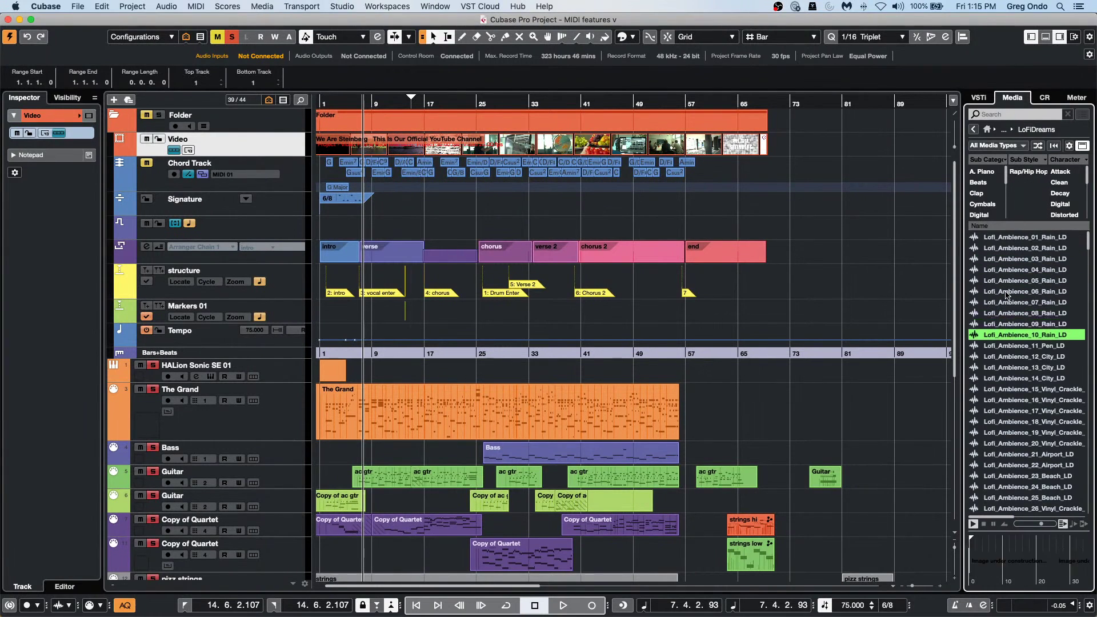
Step: Audition the LoFi Dreams ambience samples from Lofi_Ambience_11_Pen_LD through the vinyl crackle sample 26
key(Down)
key(Down)
key(Down)
key(Down)
key(Down)
key(Down)
key(Down)
key(Down)
key(Down)
key(Down)
key(Down)
key(Down)
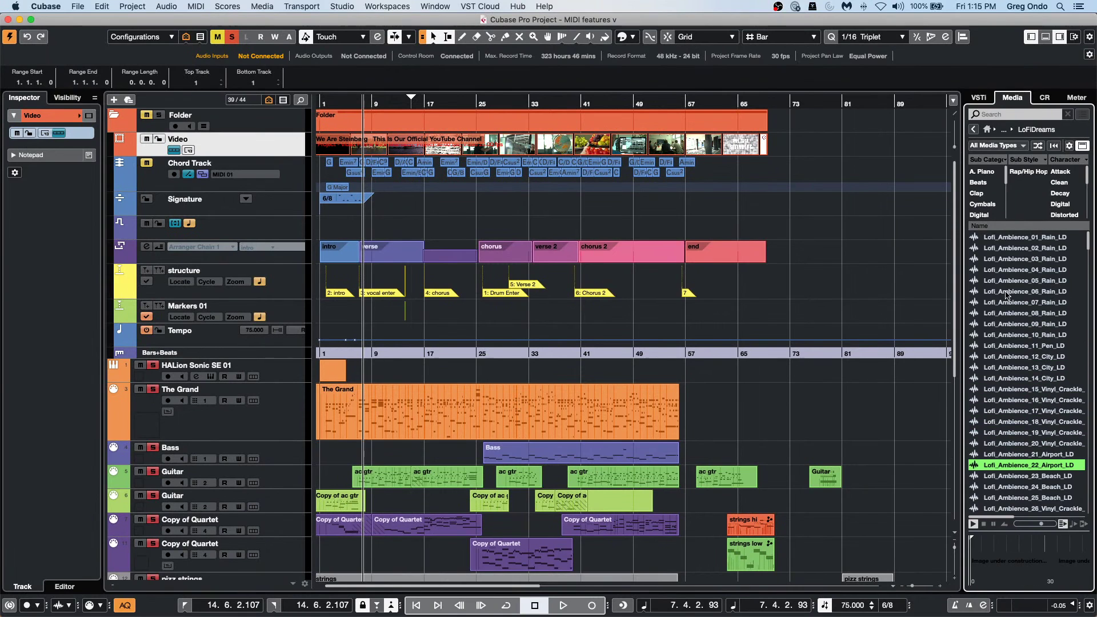
key(Down)
key(Down)
key(Down)
key(Down)
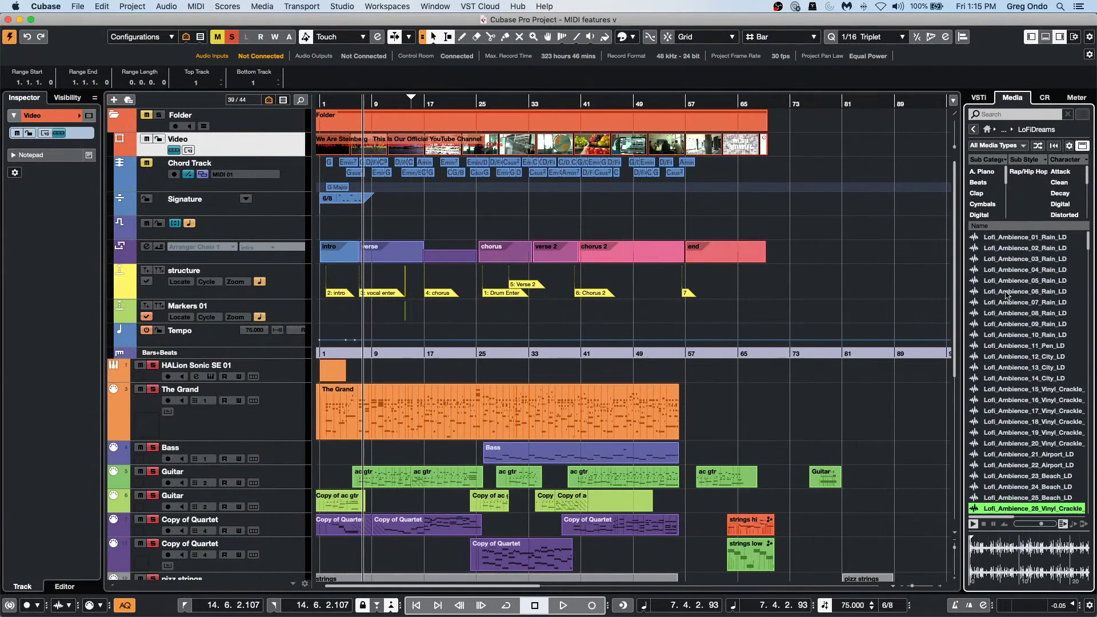
Step: Audition the LoFi Dreams ambience samples 27 through 30 and the first 808 bass samples, from A_01 to C#_02
key(Down)
key(Down)
key(Down)
key(Down)
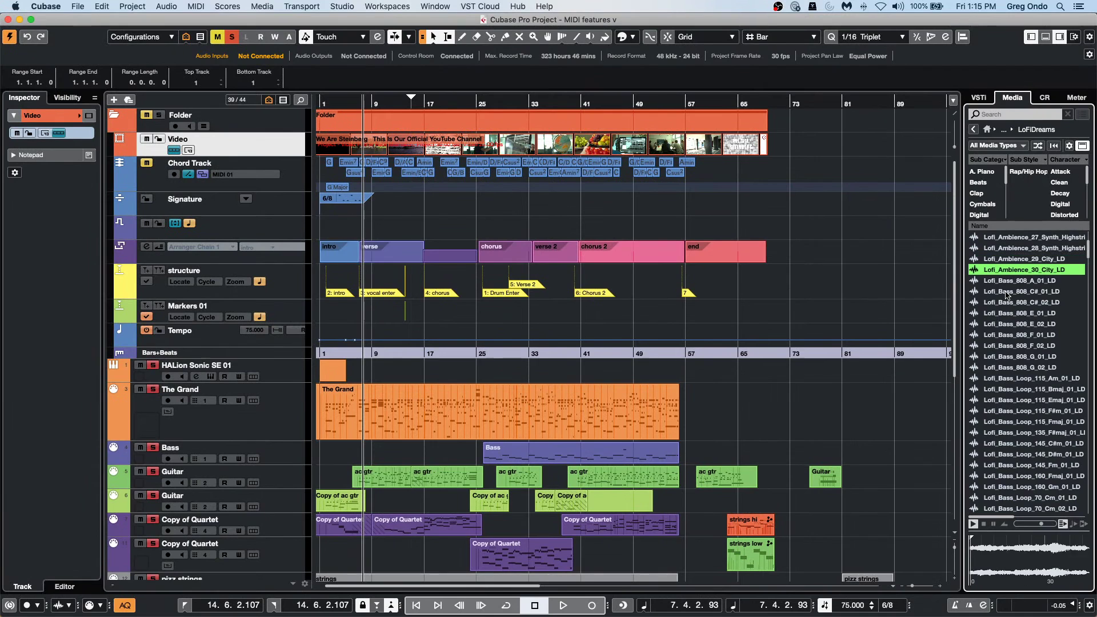
key(Down)
click(1007, 295)
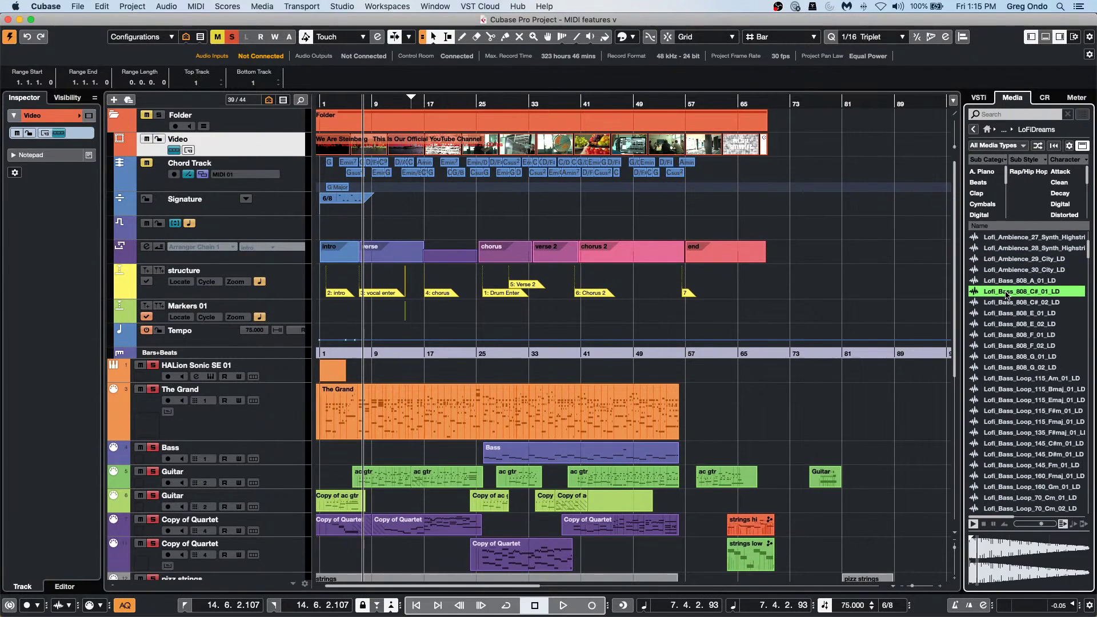
key(Down)
Step: Return to the collections, open Night Call, and audition its arp loops from 115_A#_01 through 90_D#_02
click(993, 131)
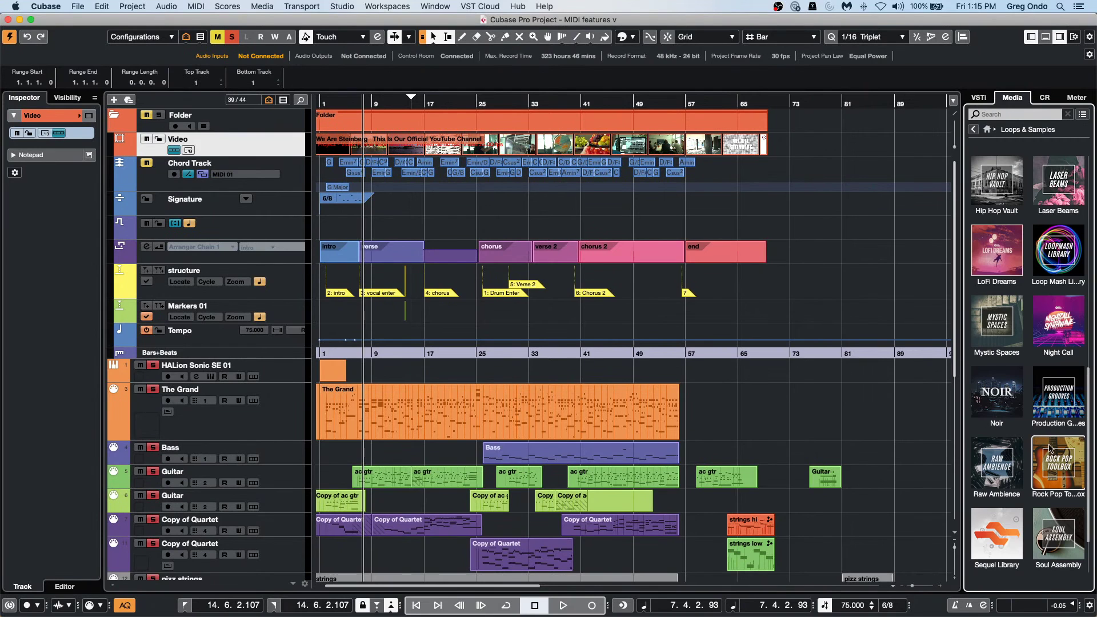
scroll(1052, 434, down, 2)
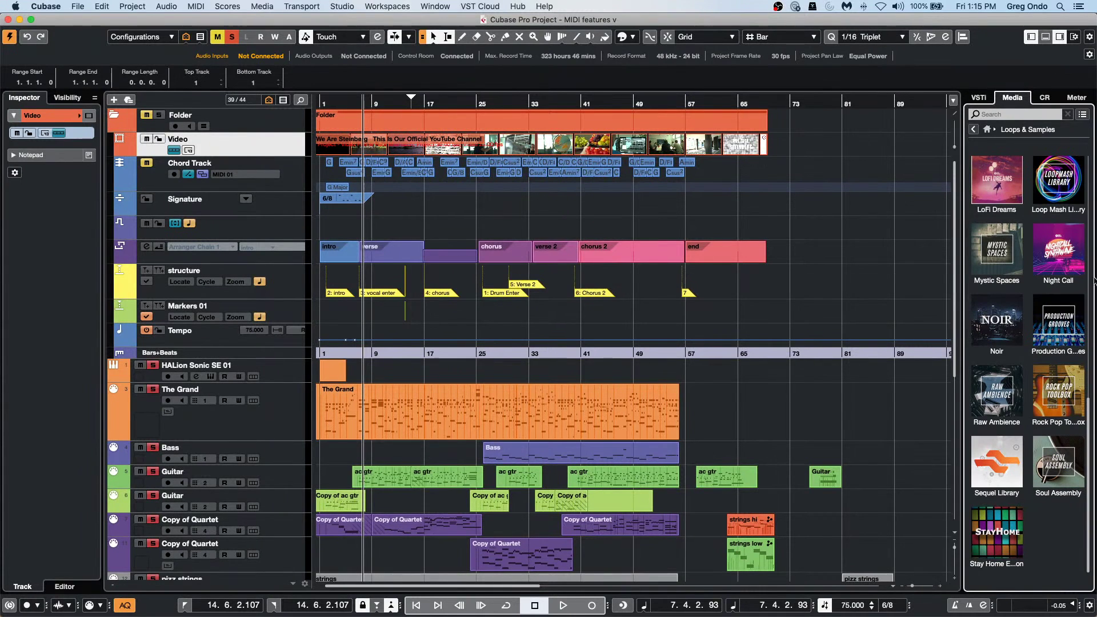
click(1059, 250)
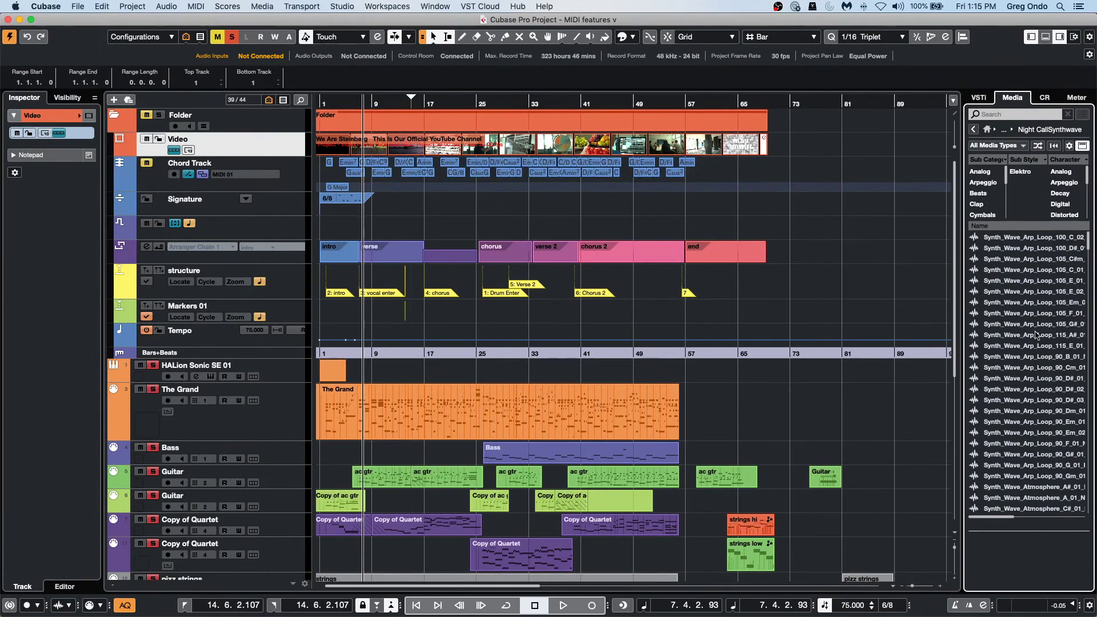
click(1036, 336)
key(Down)
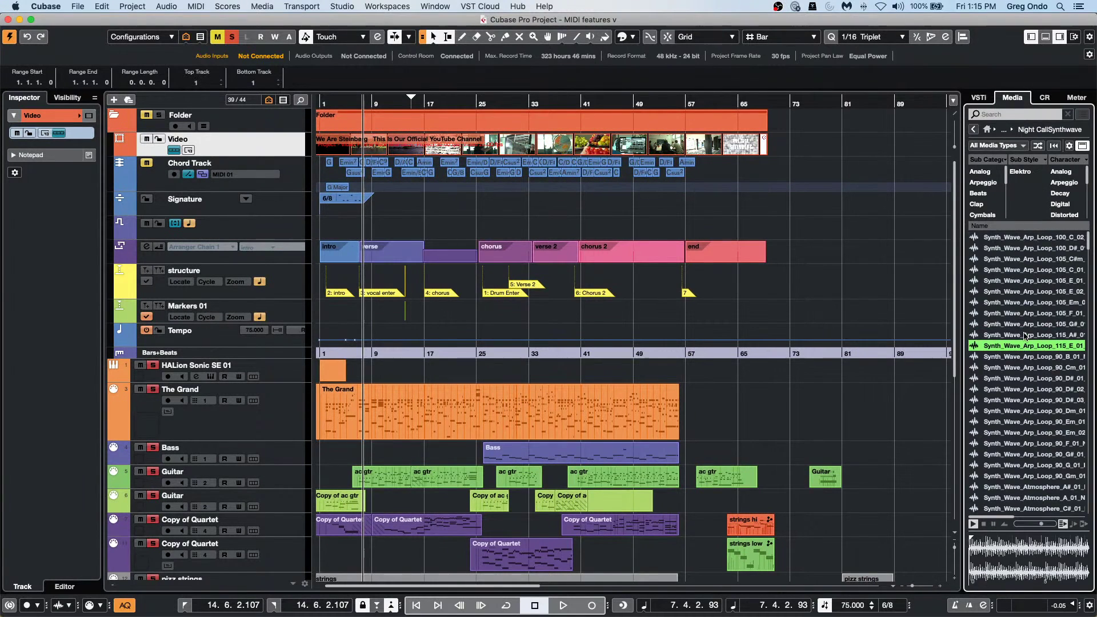
key(Down)
key(Down)
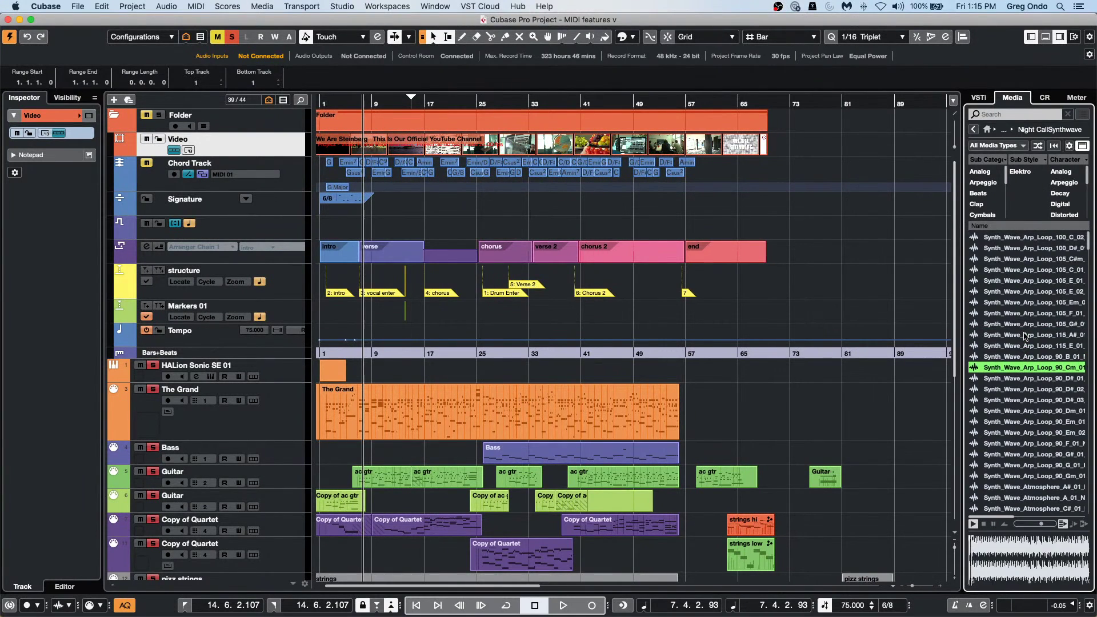
key(Down)
key(Down)
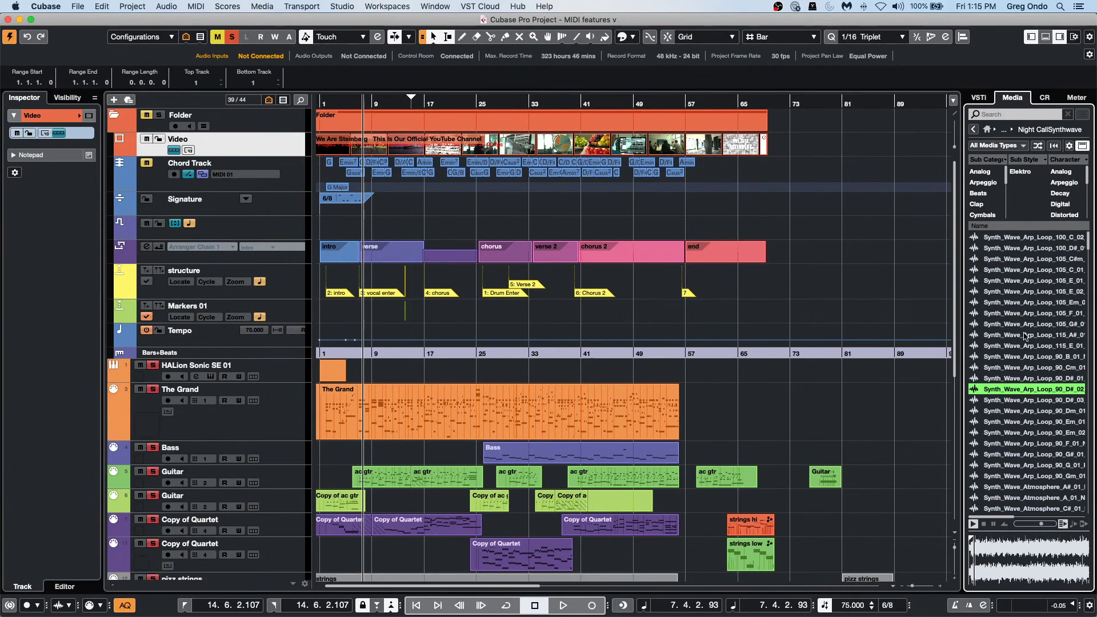
Step: Audition the Night Call arp loops from 90_D#_03 through 90_G#_01, and go back up to 90_Dm_01
key(Down)
key(Down)
key(Down)
key(Down)
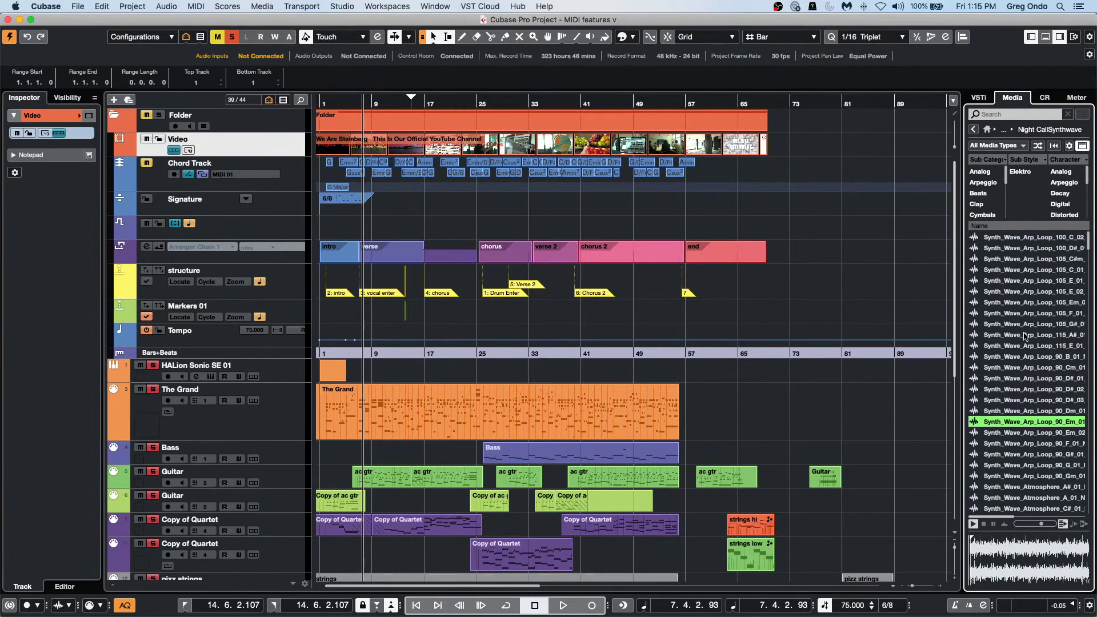
key(Down)
key(Down)
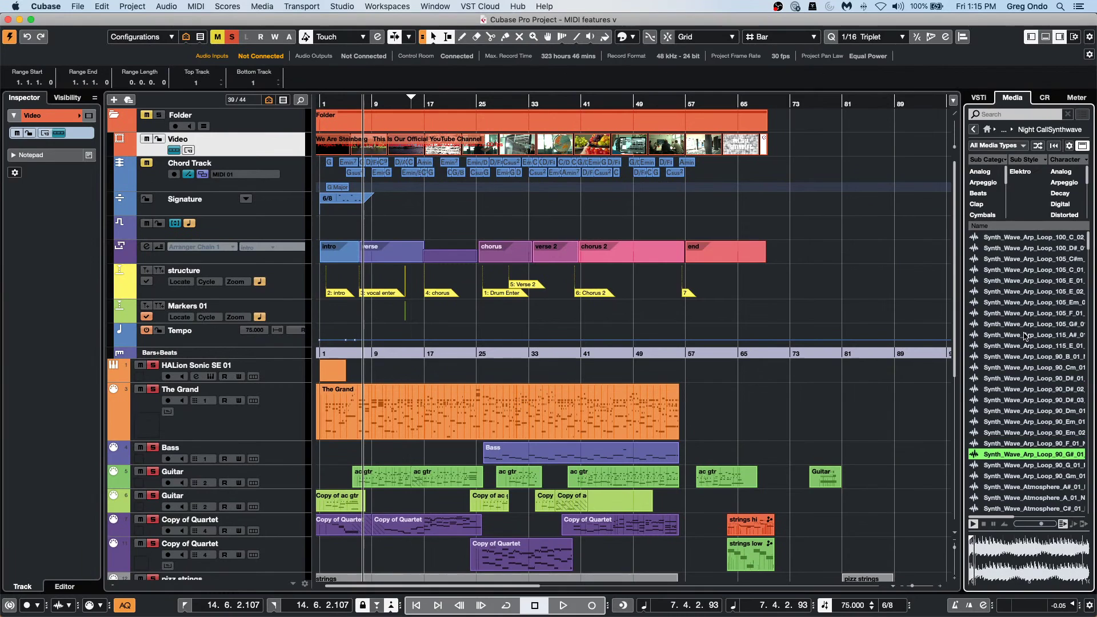
key(Up)
key(Up)
key(Up)
key(Up)
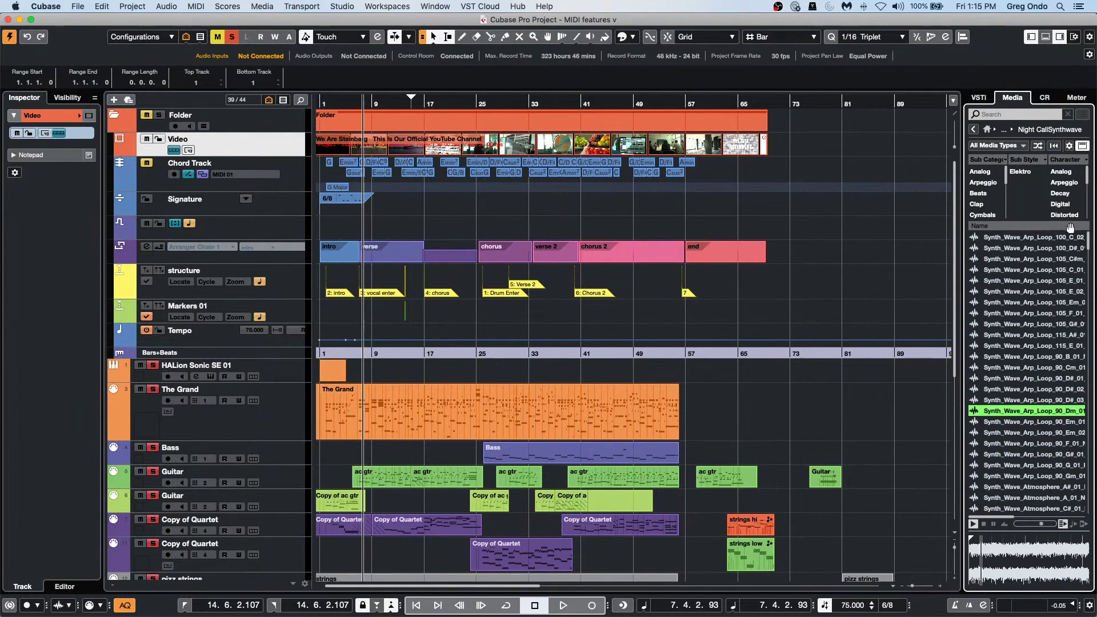
Step: Return to the collections, open Noir, and audition Cinematic - Atmosphere 07_RD and 17_RD
click(976, 132)
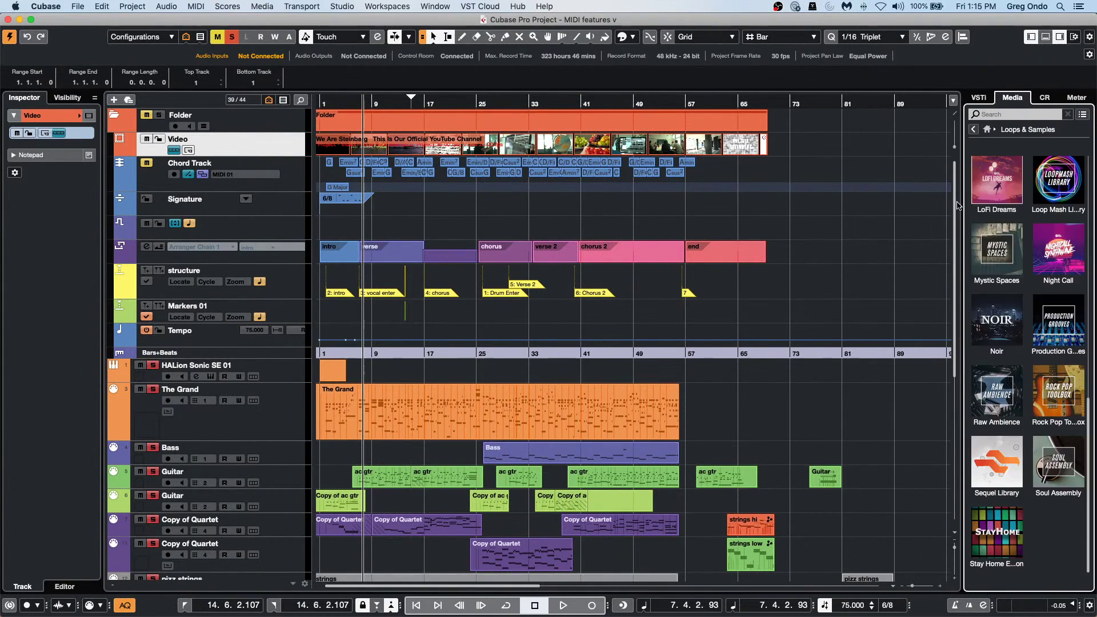
click(1008, 321)
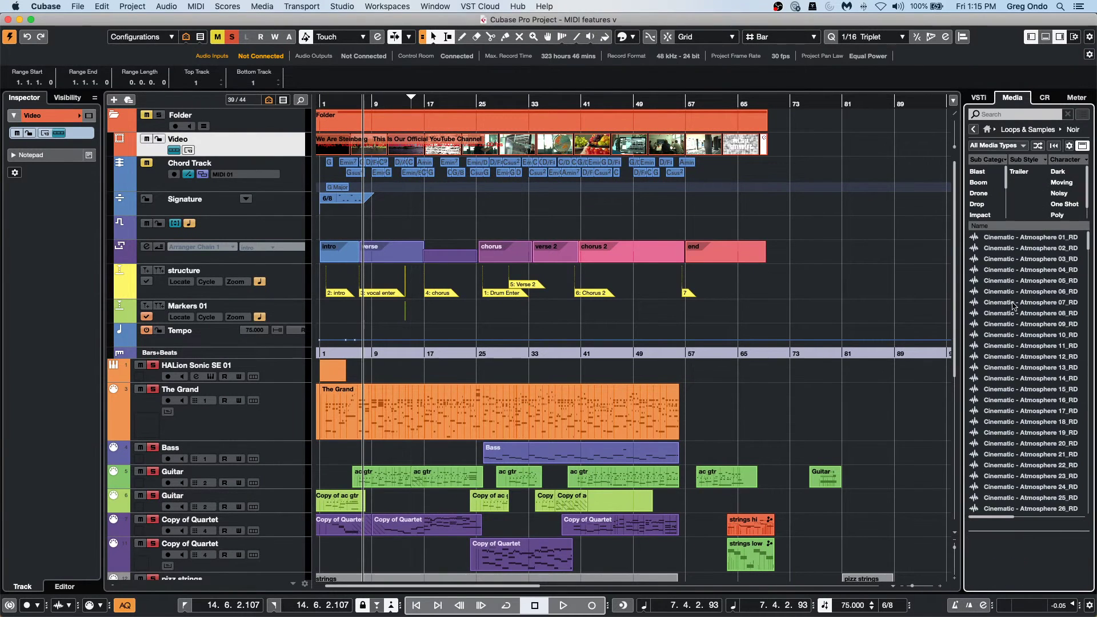
click(1017, 303)
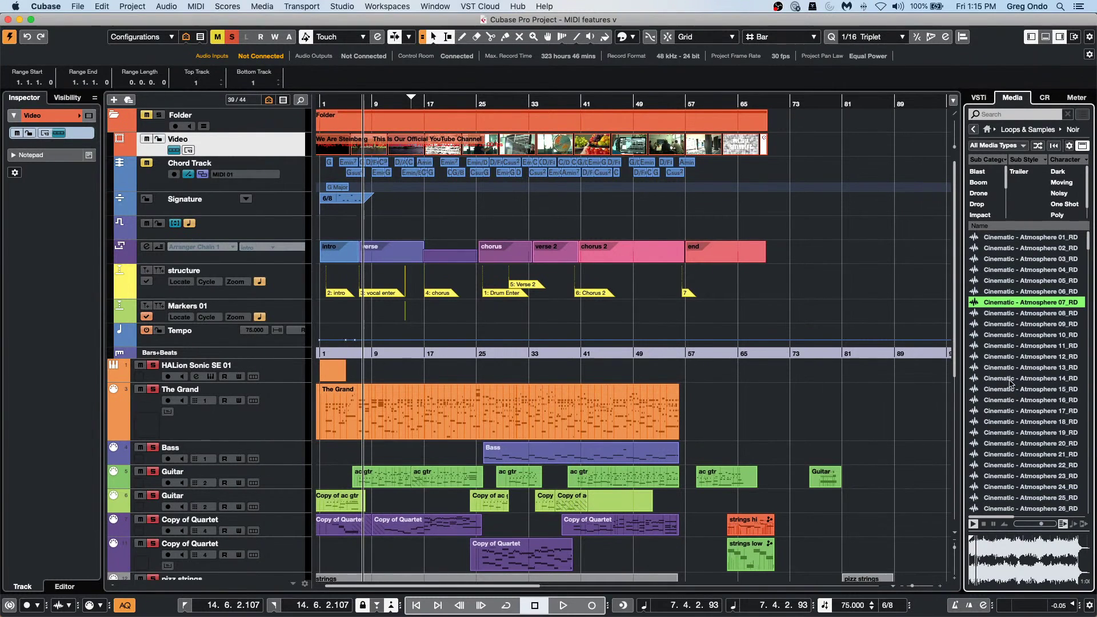
click(1021, 413)
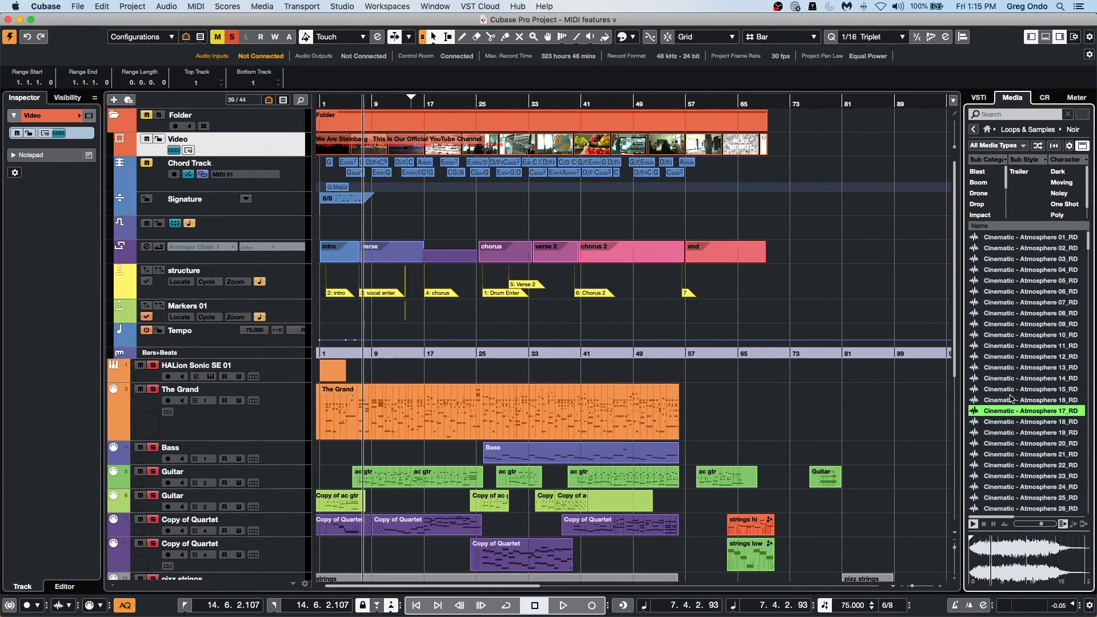
Step: Audition the Noir atmosphere samples from Cinematic - Atmosphere 18_RD through 26_RD
key(Down)
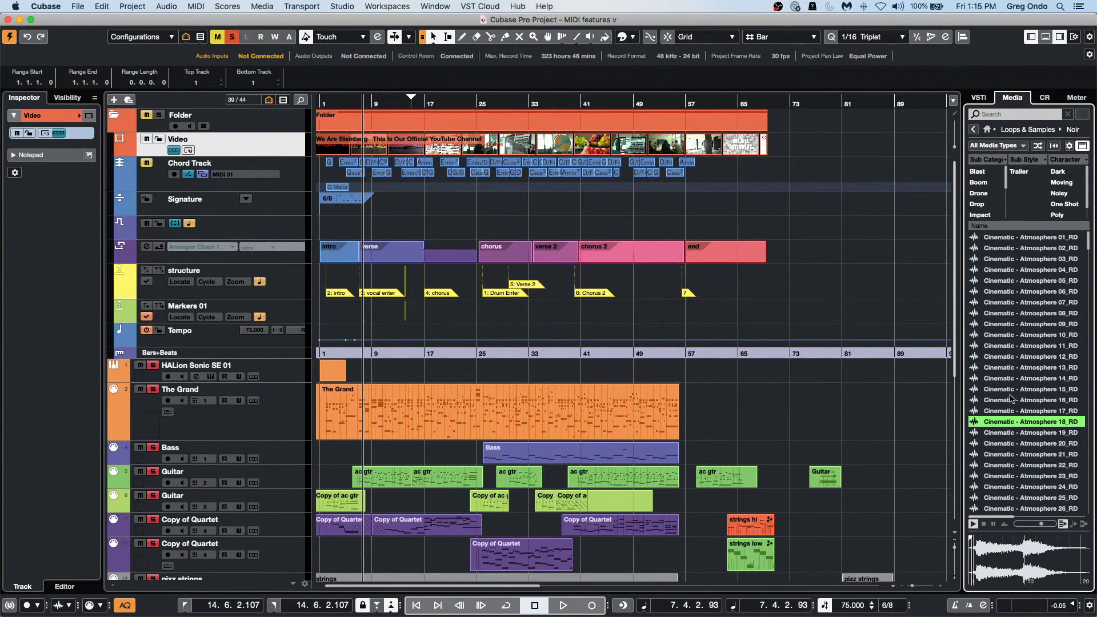
key(Down)
key(Down)
key(Down)
key(Down)
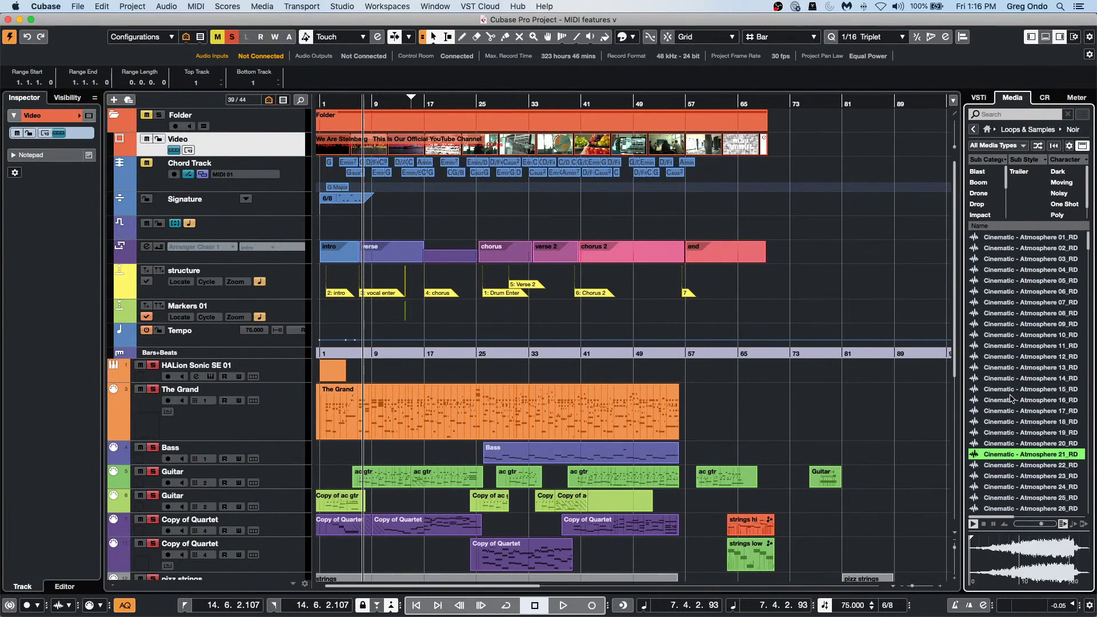
key(Down)
key(Down)
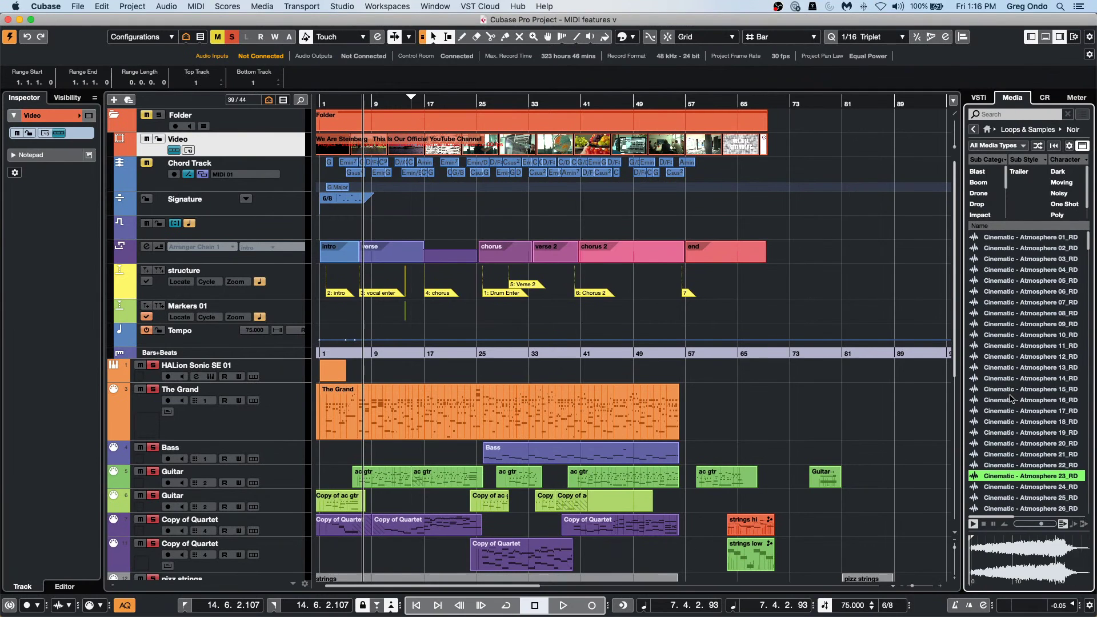
key(Down)
key(Down)
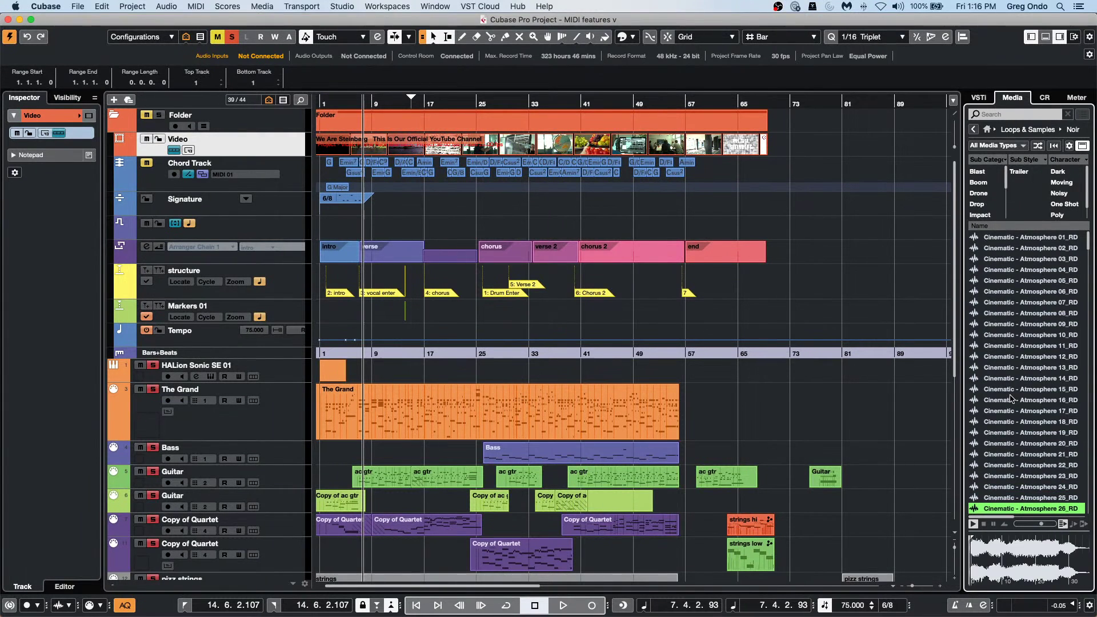
Step: Audition the Noir samples Cinematic - Drop 24_RD and 15_RD, and Cinematic - Impact 11_RD and 16_RD
scroll(1039, 336, down, 15)
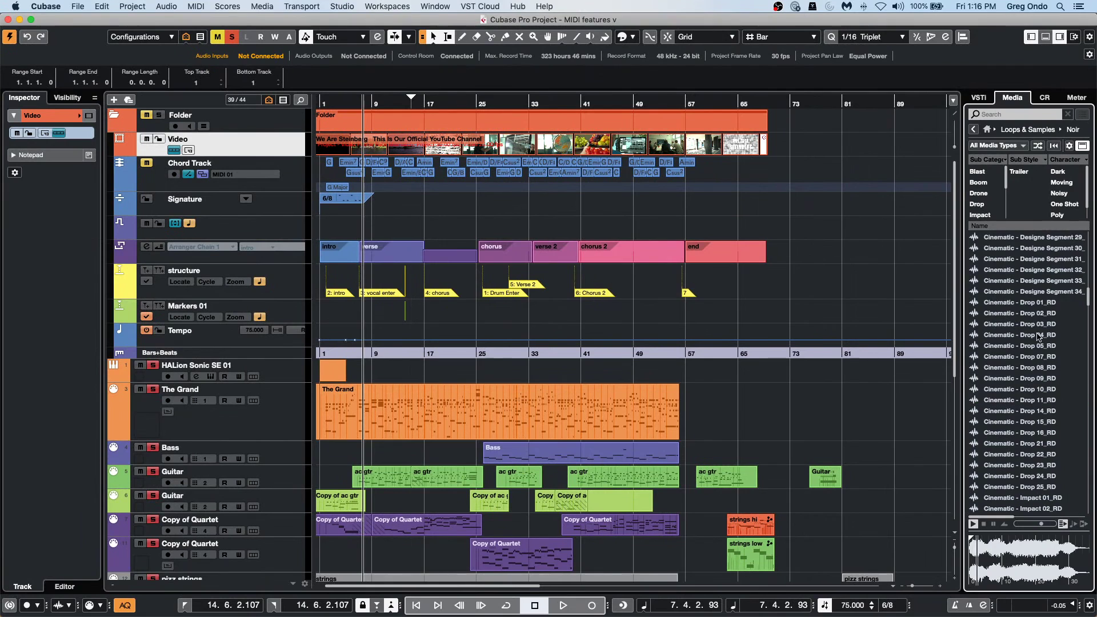
click(1043, 474)
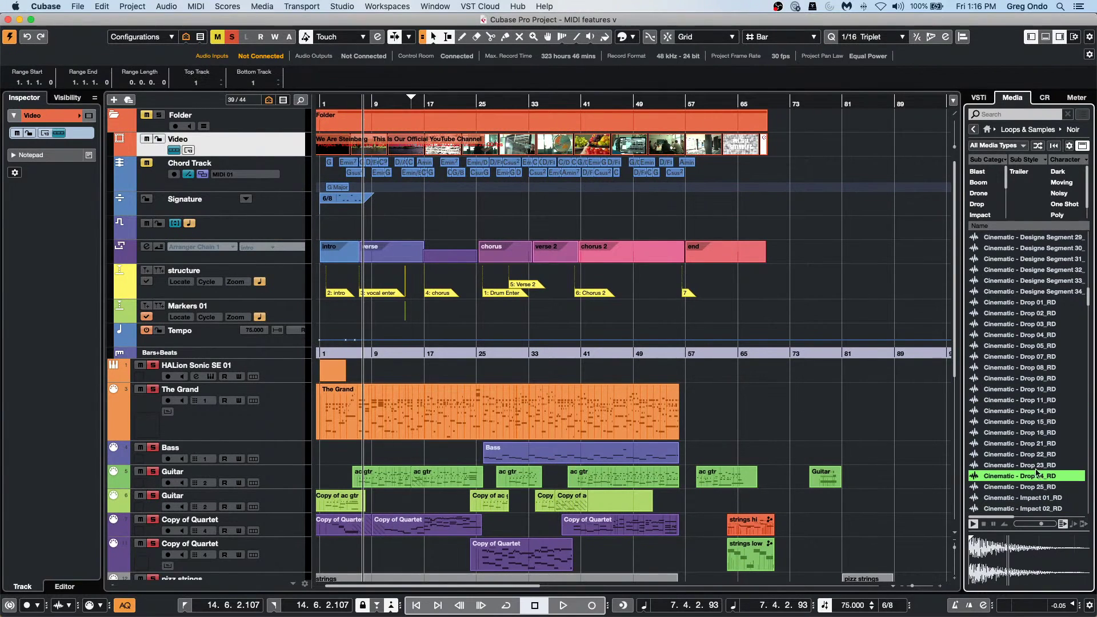
click(1025, 425)
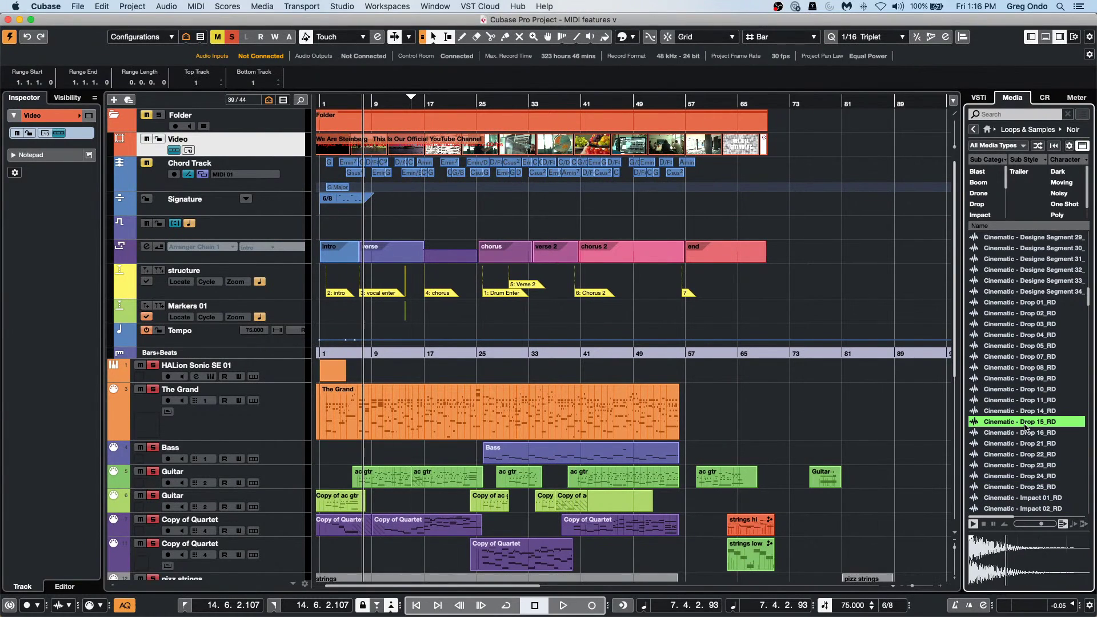
click(1024, 476)
scroll(1020, 458, down, 6)
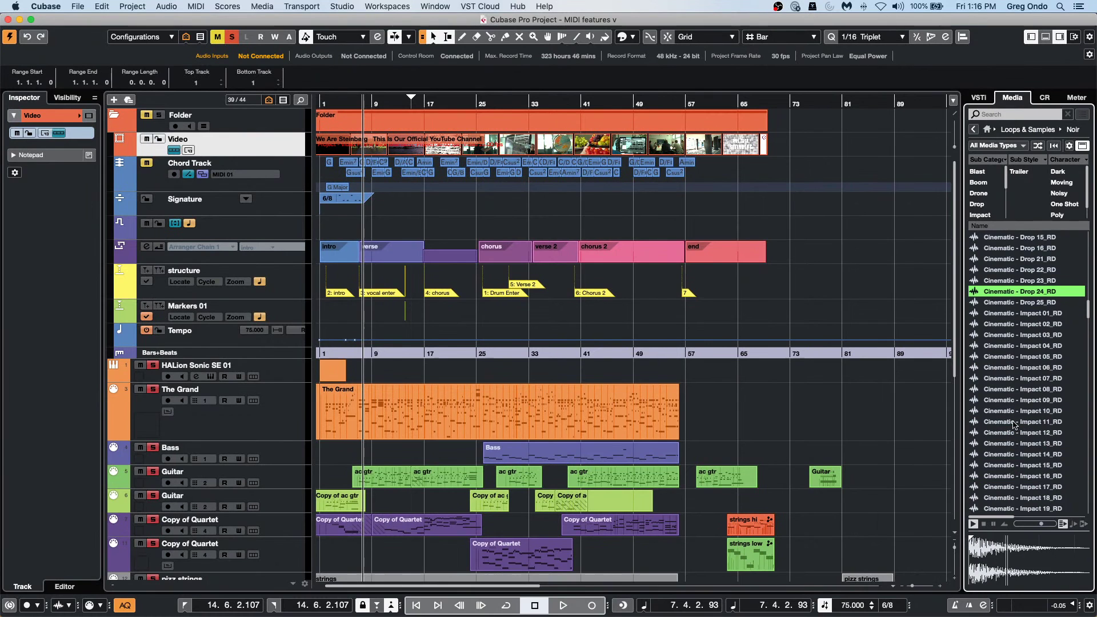
click(1010, 426)
click(1015, 474)
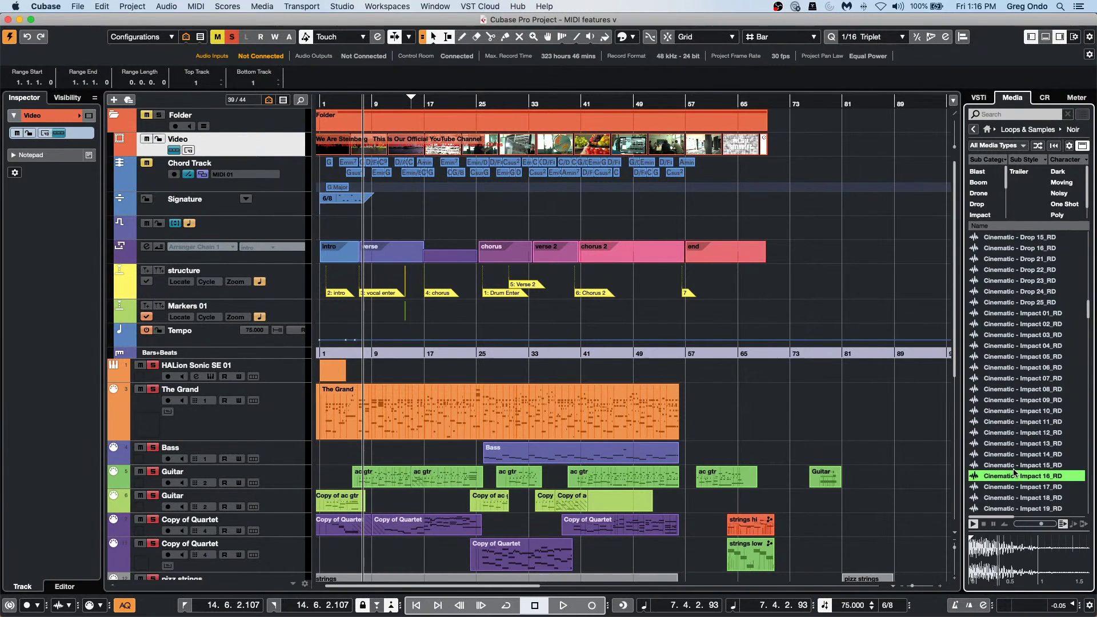
Step: Audition Cinematic - Organic Metals 14 and the Cinematic - Reverse samples 03_RD, 10_RD, 16_RD and 12_RD
scroll(1015, 474, down, 20)
click(1013, 423)
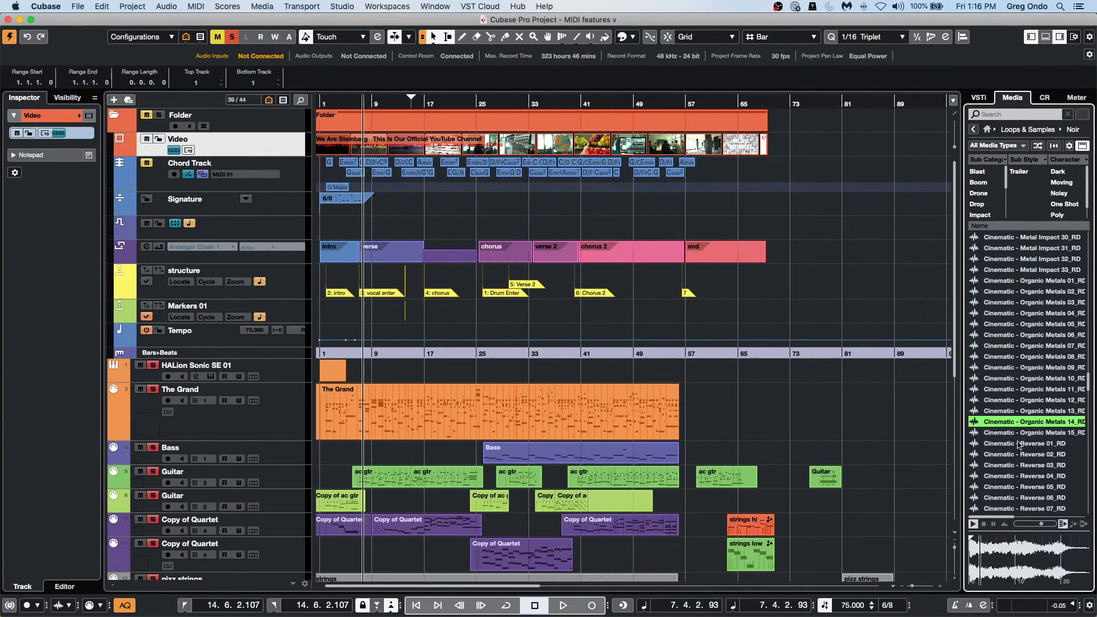
click(1020, 466)
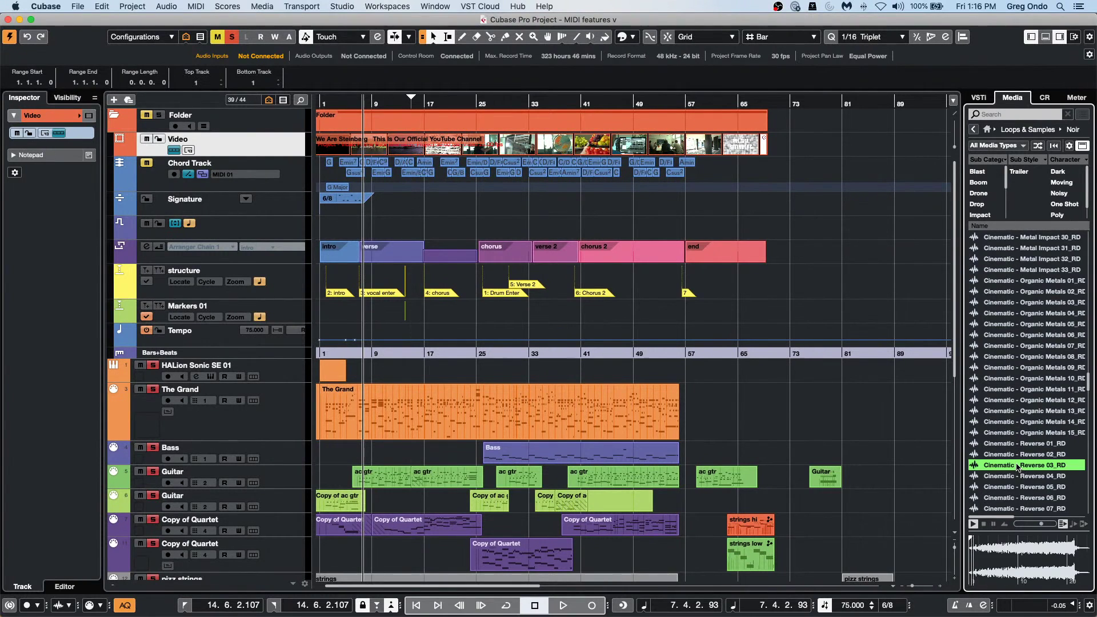
scroll(1018, 464, down, 3)
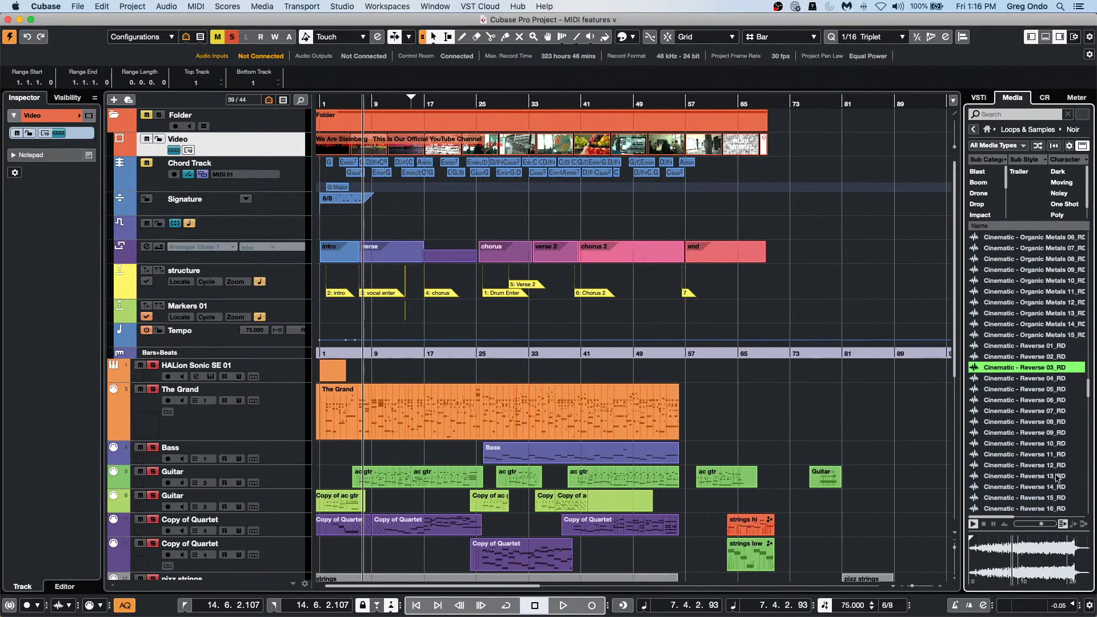
click(1023, 444)
click(1035, 509)
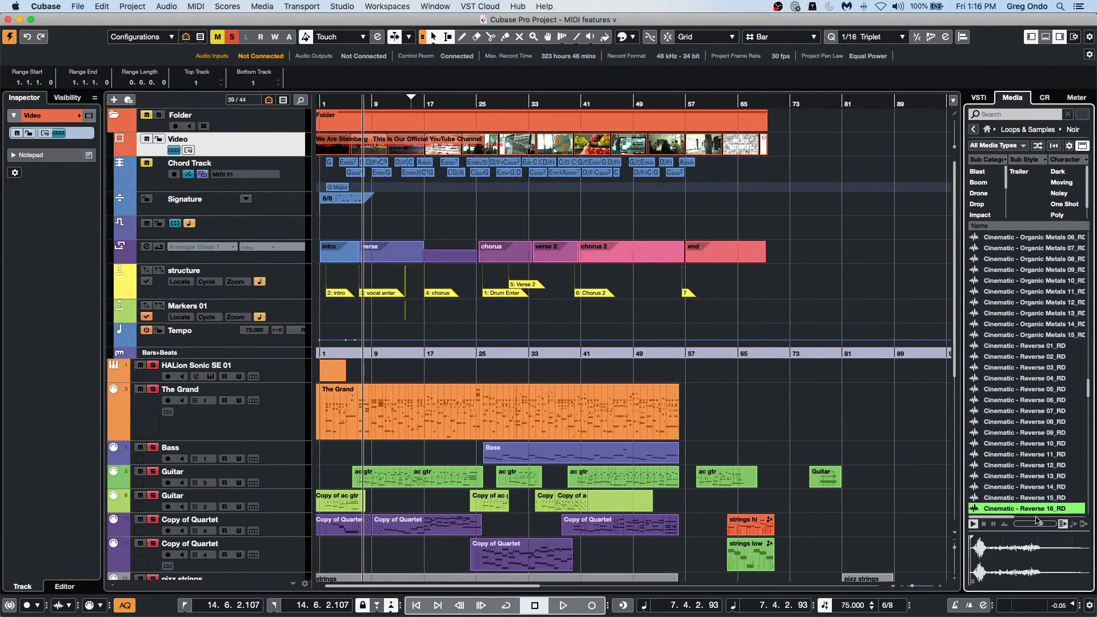
click(996, 466)
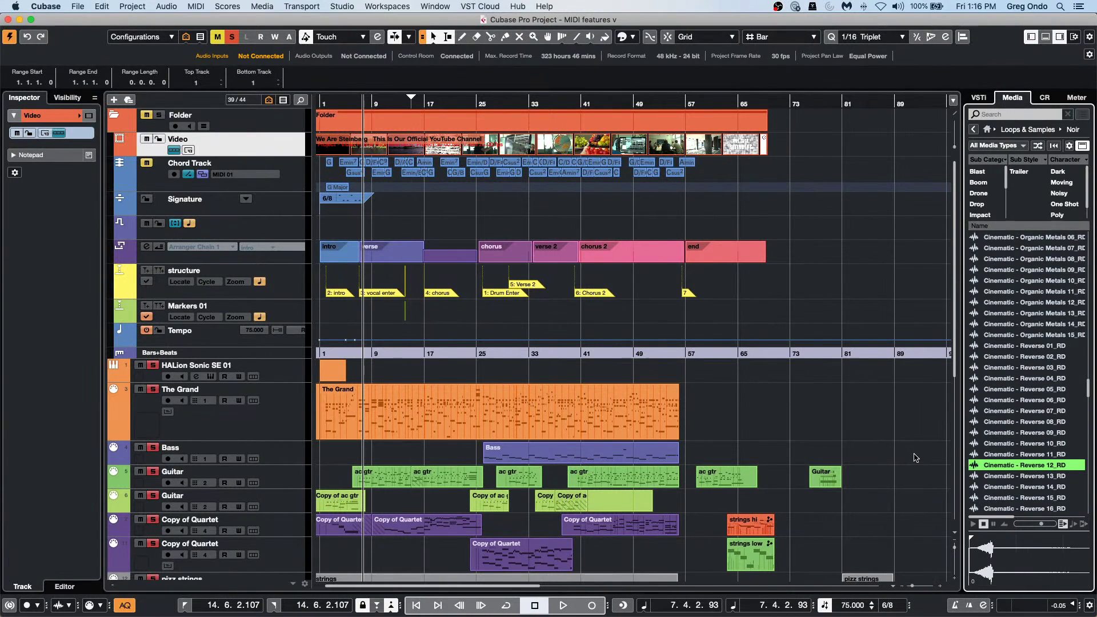
Step: Play the project briefly, and view the Control Room settings and the VST instrument rack
key(space)
key(space)
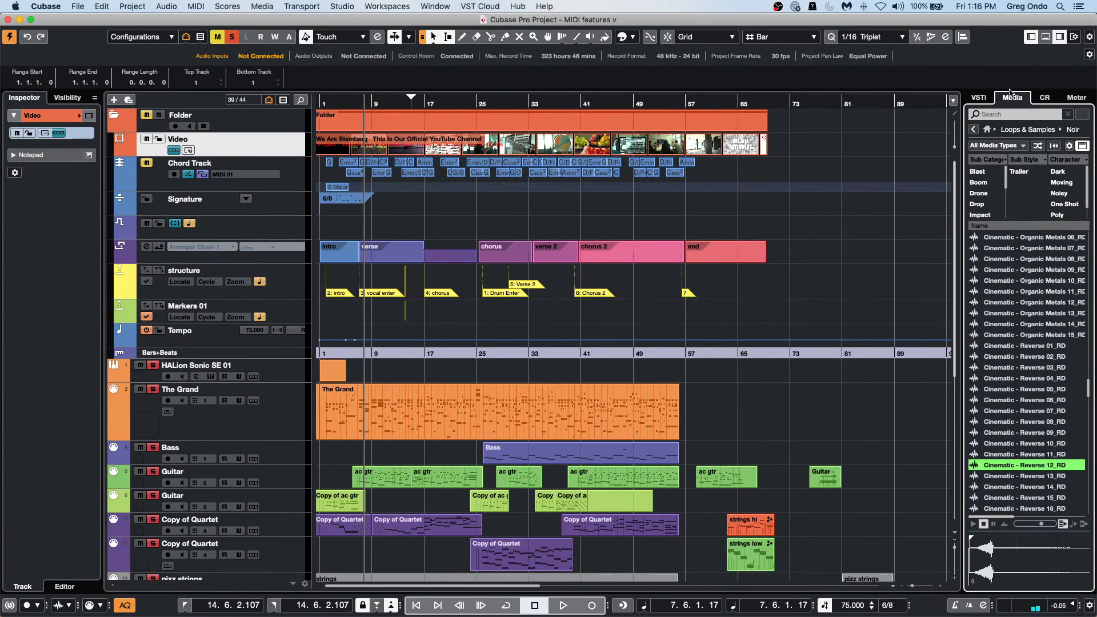
click(1045, 97)
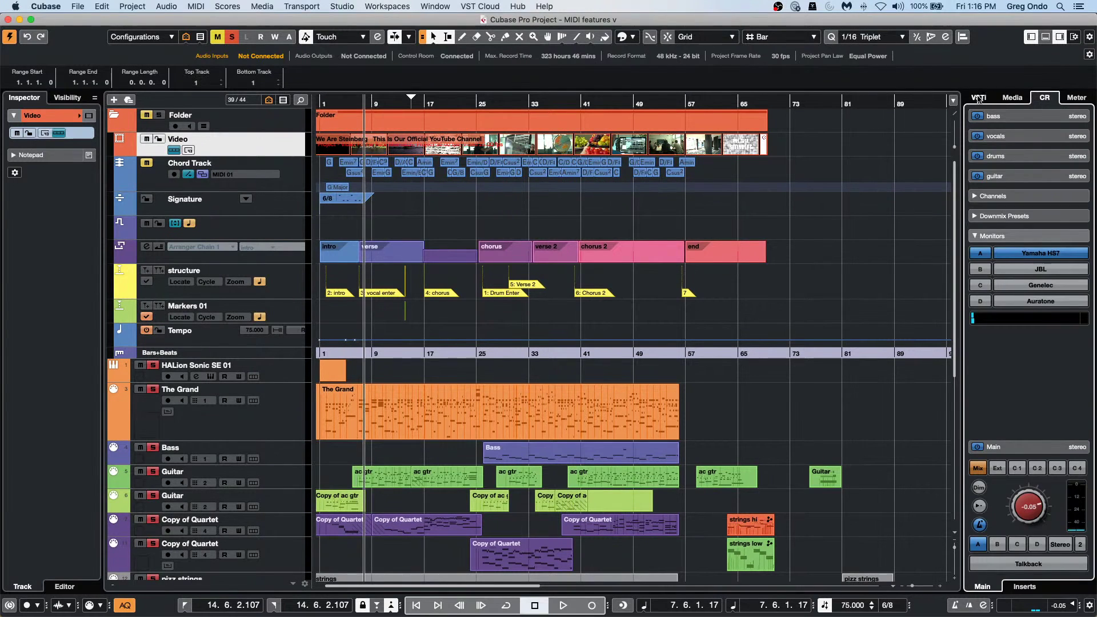
click(979, 97)
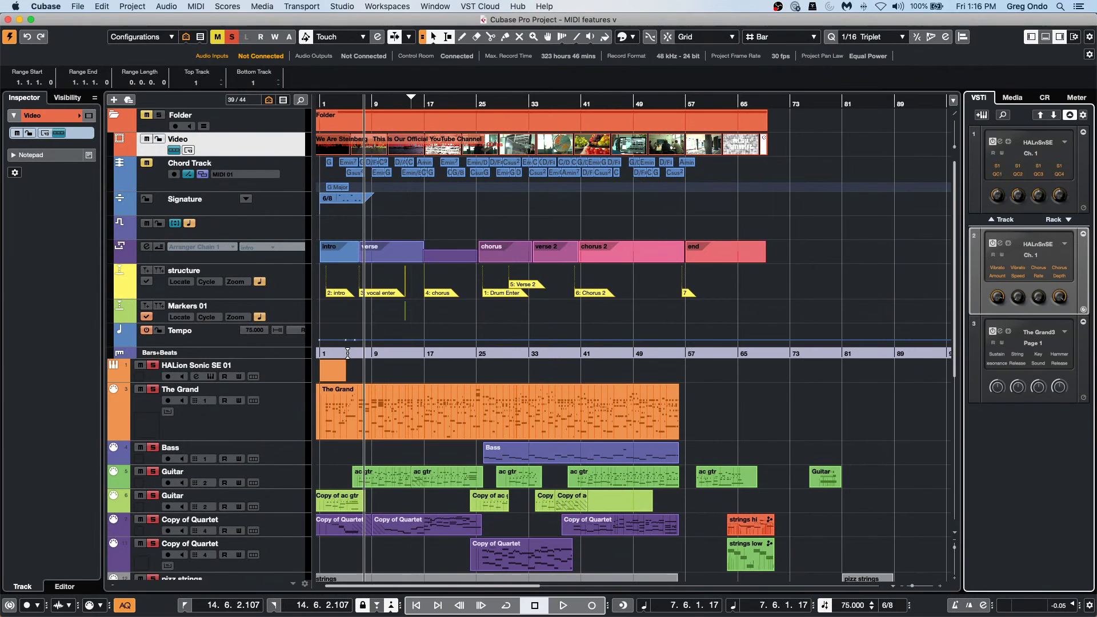
Step: Add one mono audio track with Stereo output directly below The Grand track
right_click(261, 422)
mouse_move(320, 424)
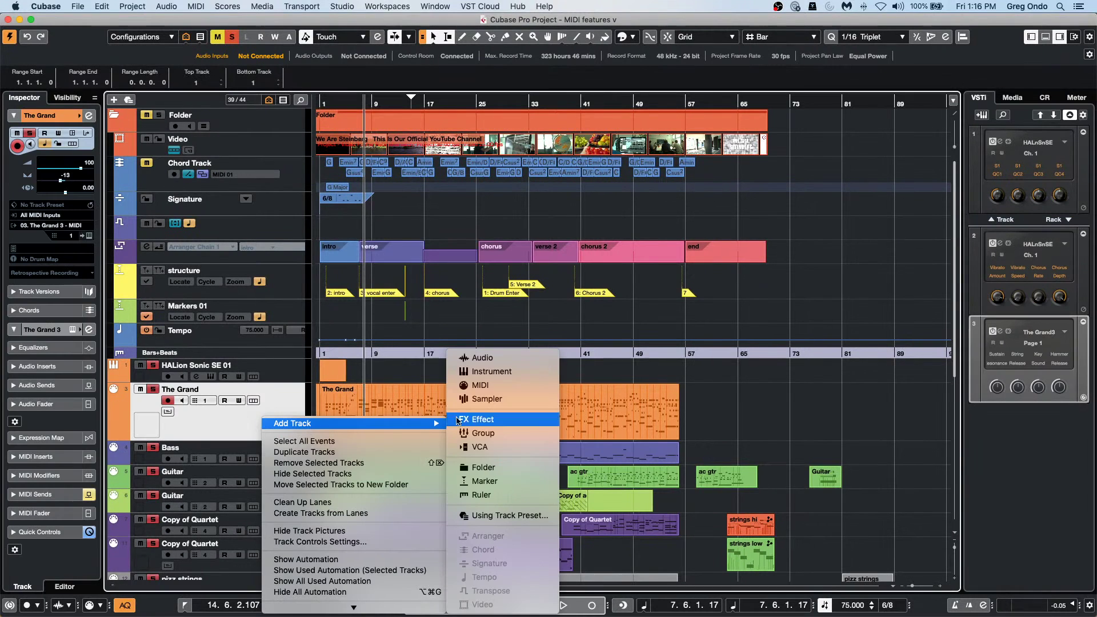
click(520, 359)
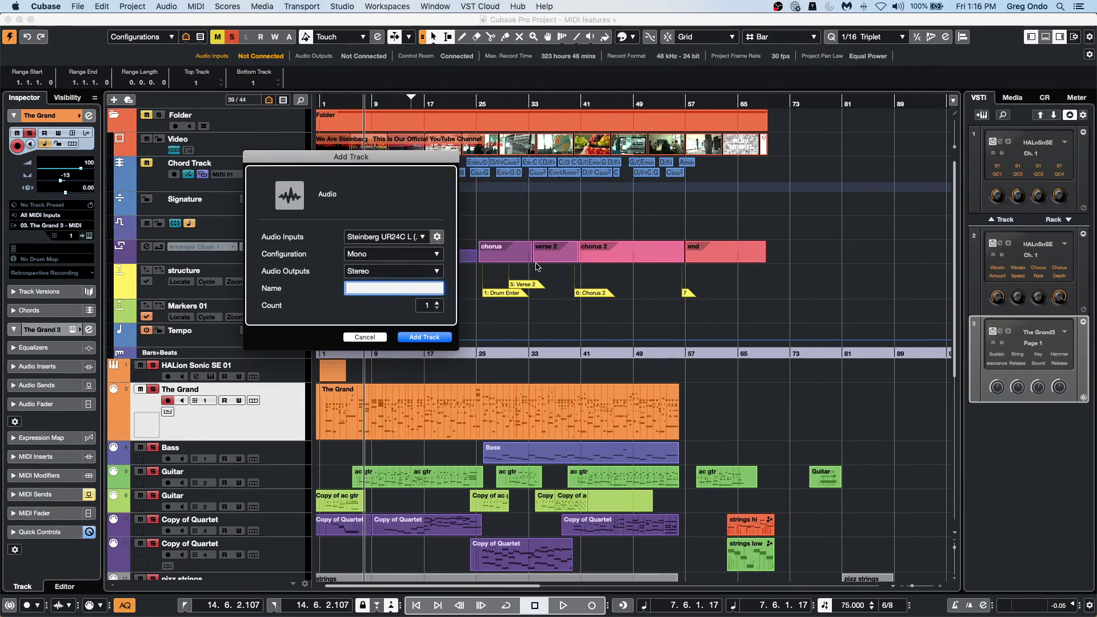
click(416, 337)
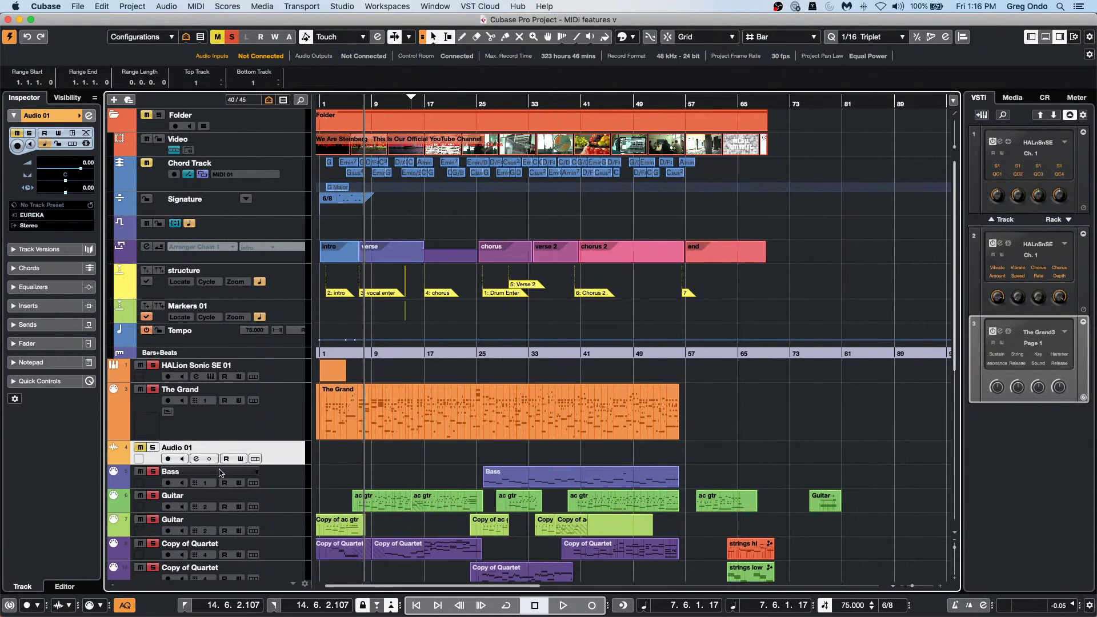
Step: Duplicate the track version of the Audio 01 track twice
right_click(273, 448)
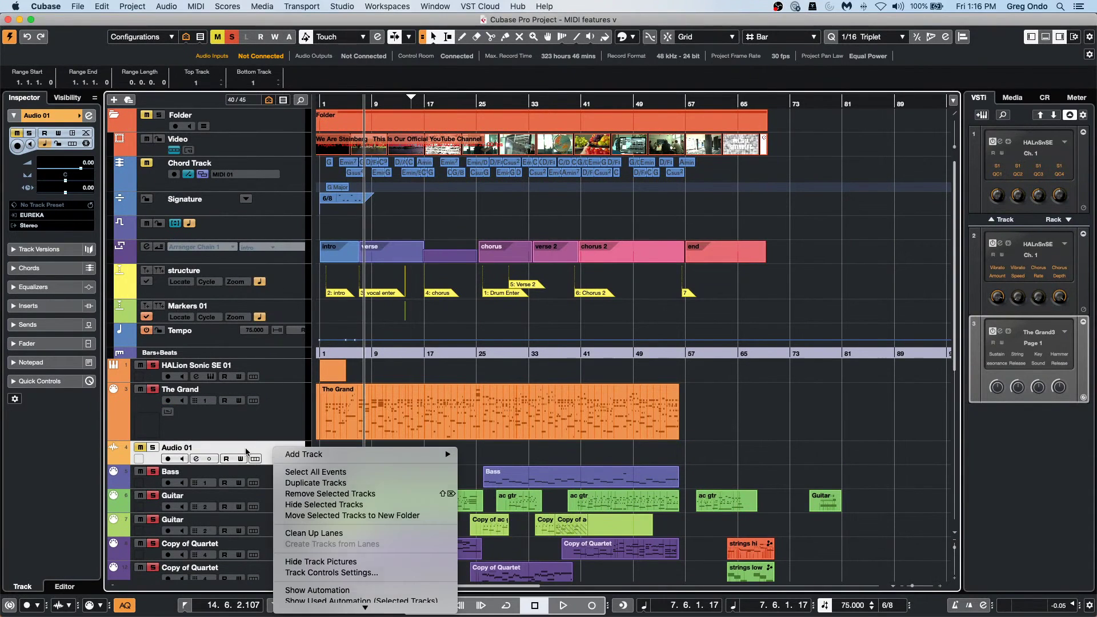
click(252, 453)
click(256, 451)
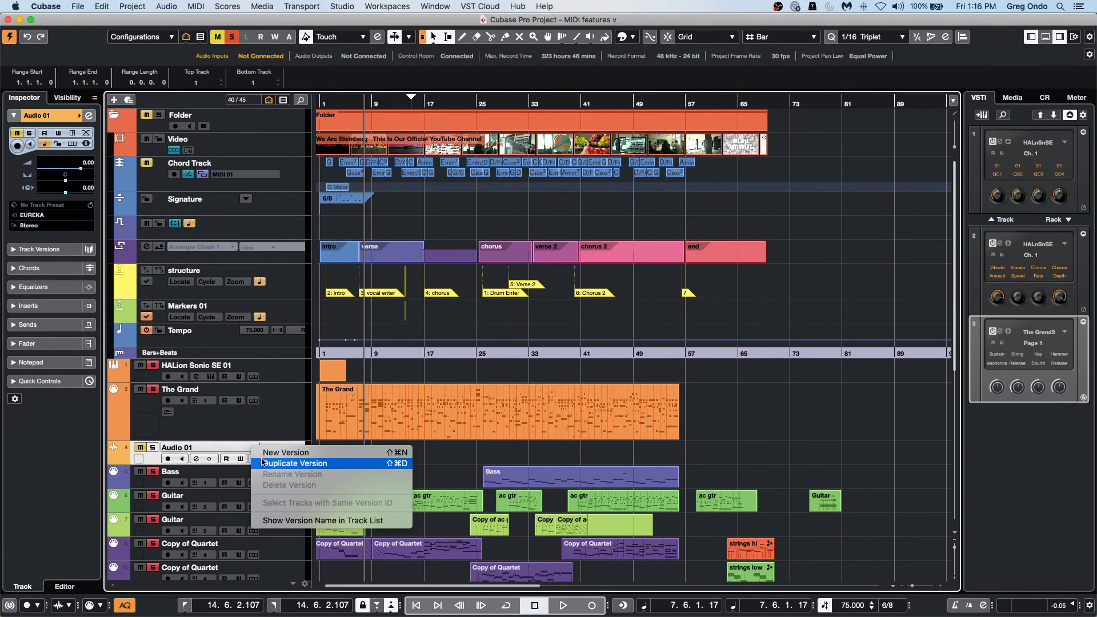
click(264, 463)
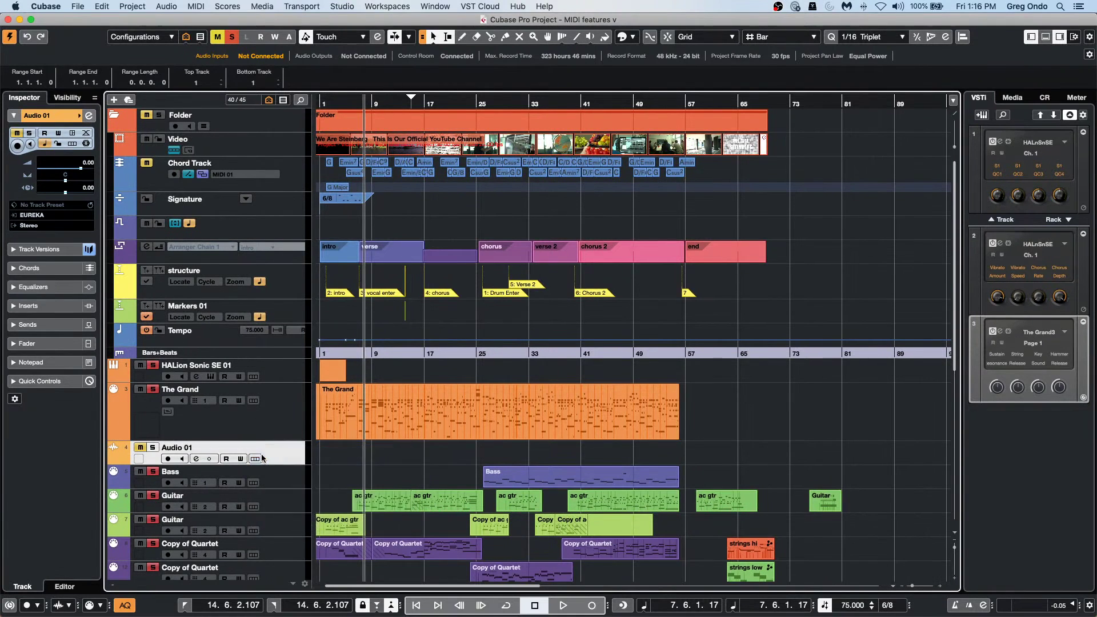
click(260, 451)
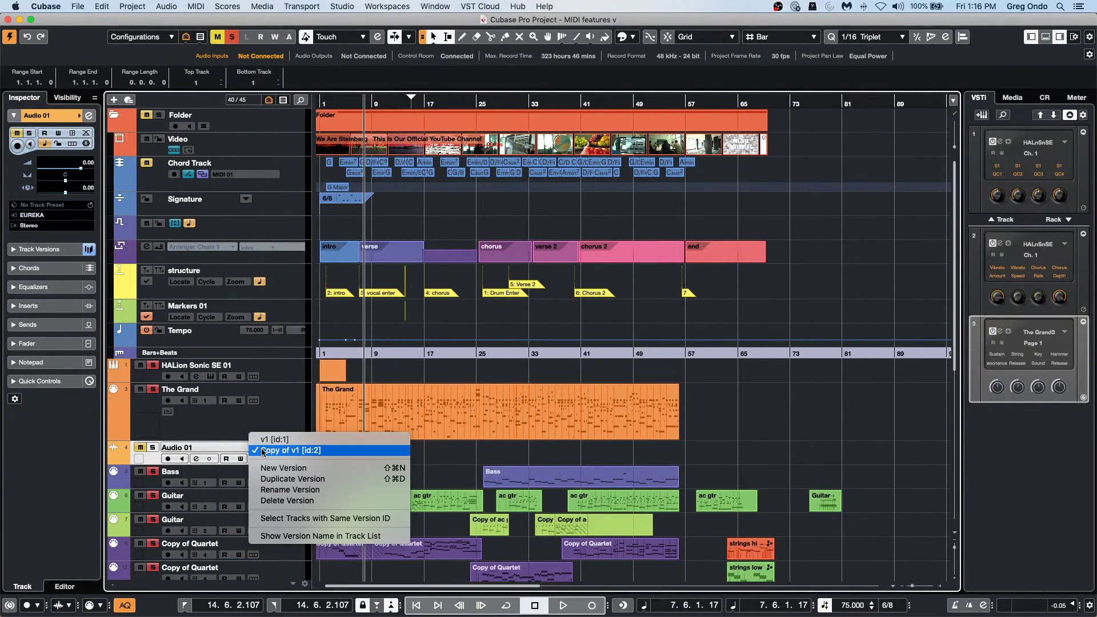
click(277, 479)
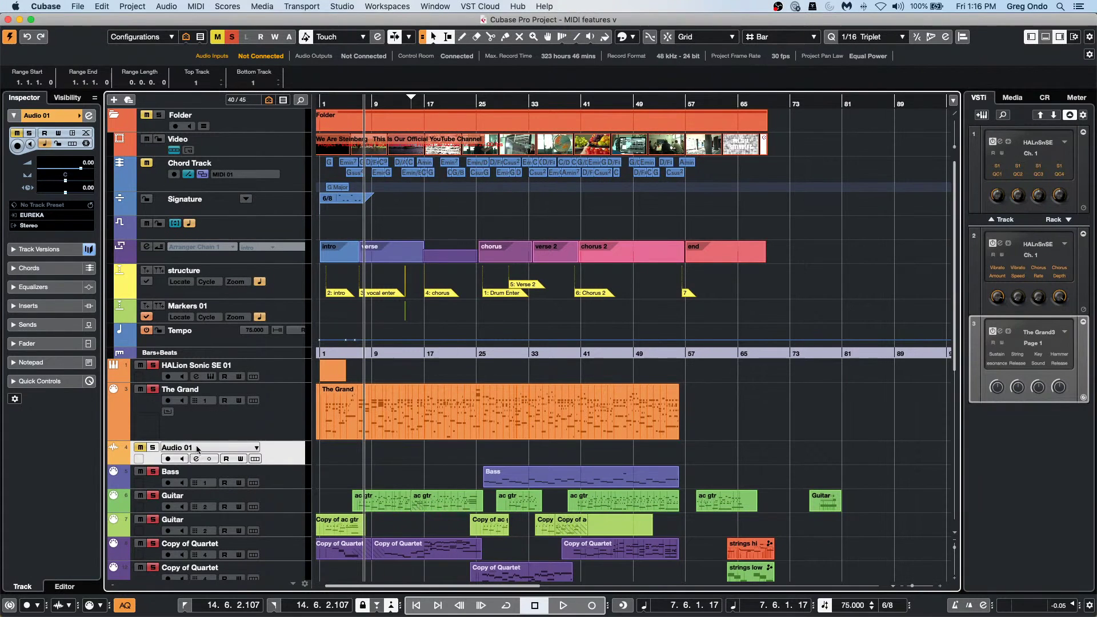
Step: Review the Audio 01 track's versions and show the version name in the track list
click(259, 450)
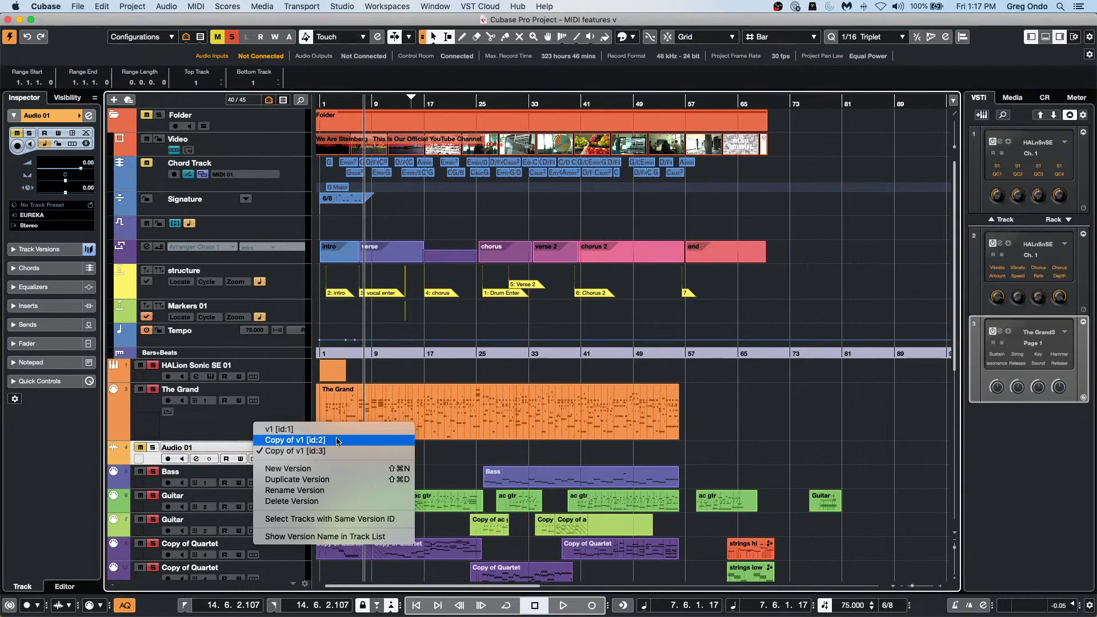
click(278, 445)
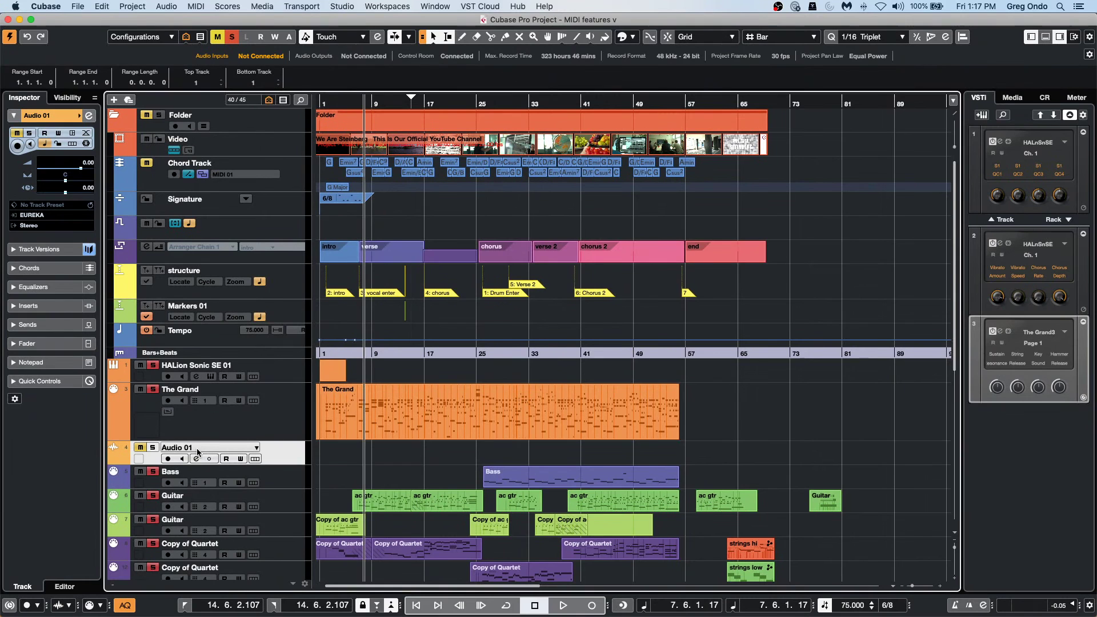
click(257, 448)
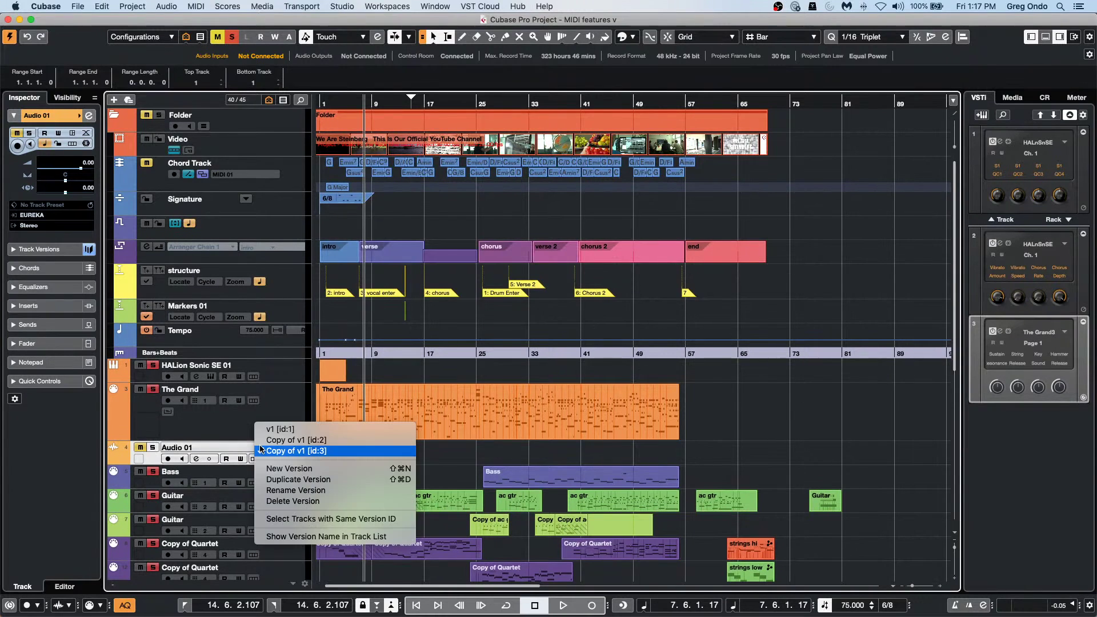
click(295, 537)
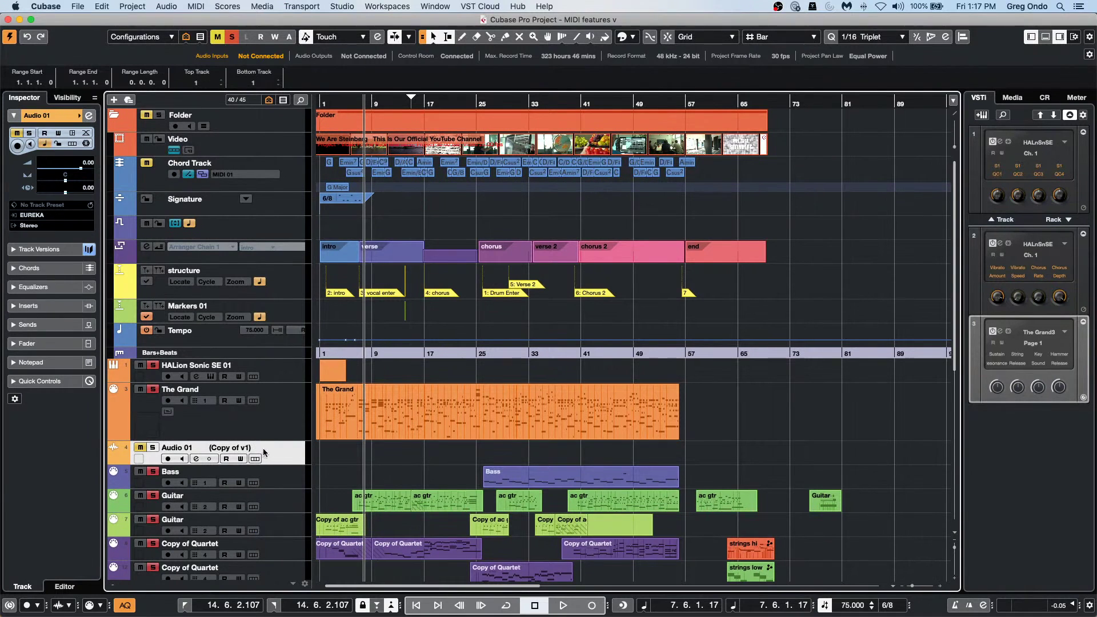
Step: Turn off the version name display for Audio 01 in the track list
click(258, 449)
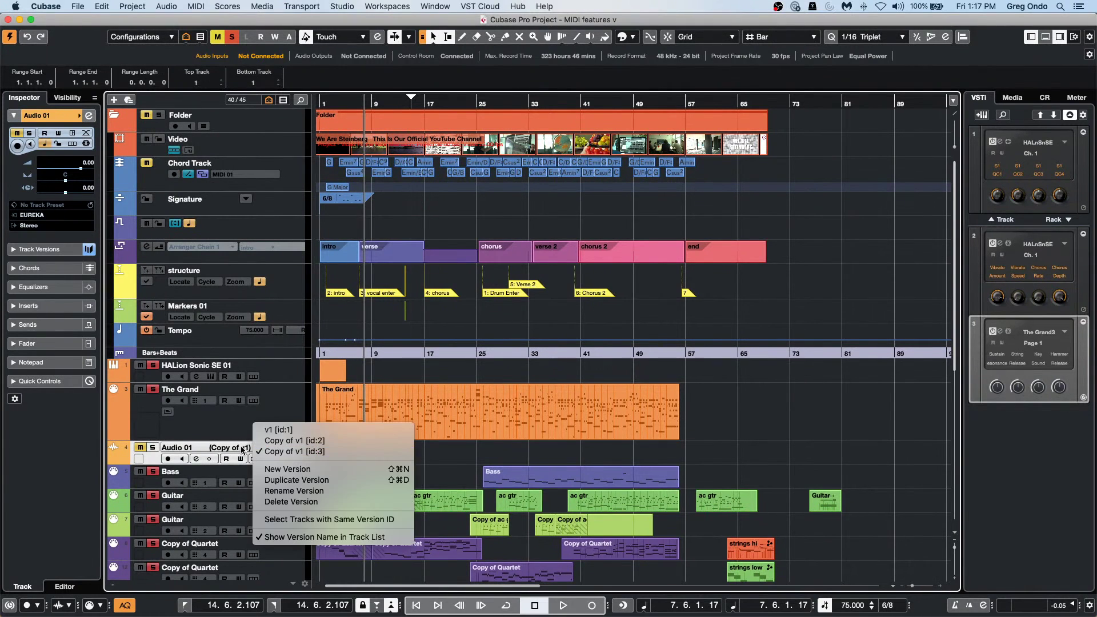
click(222, 451)
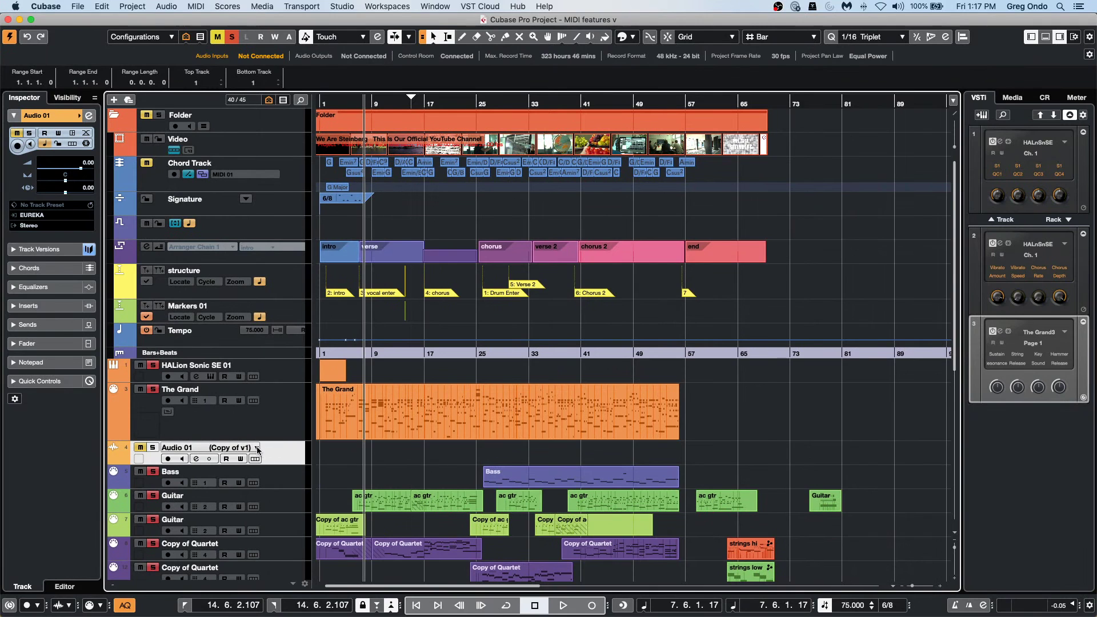
click(263, 451)
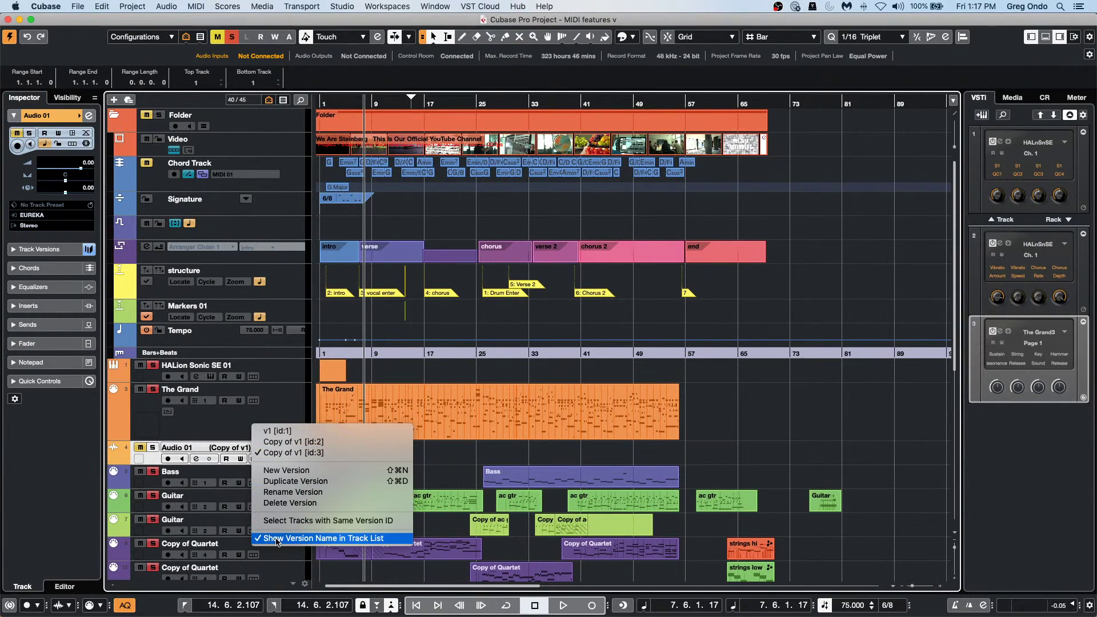
click(276, 539)
click(263, 450)
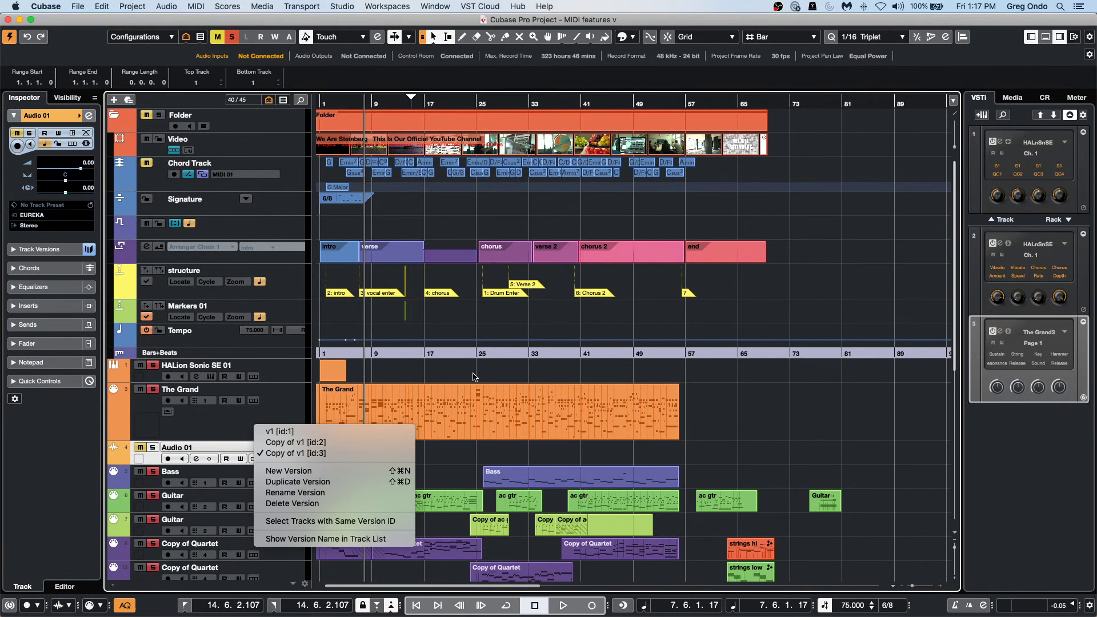
click(763, 394)
click(509, 400)
scroll(509, 383, down, 1)
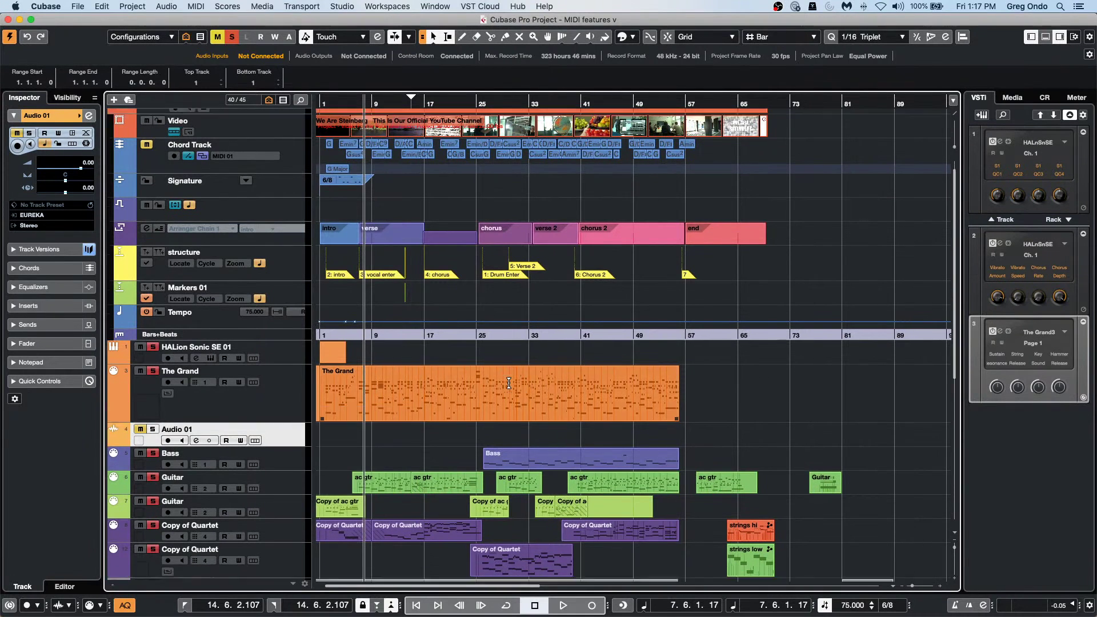
scroll(509, 383, down, 5)
scroll(509, 383, up, 6)
Step: Select the structure marker track and set Show Marker Lines to From Active Marker Track
click(388, 280)
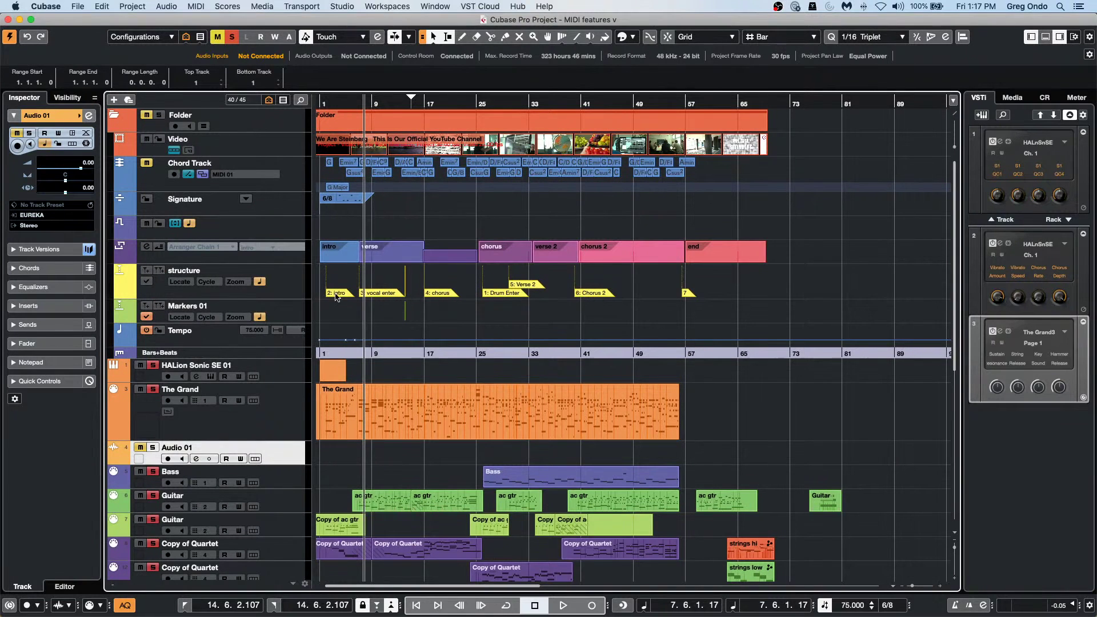
click(291, 290)
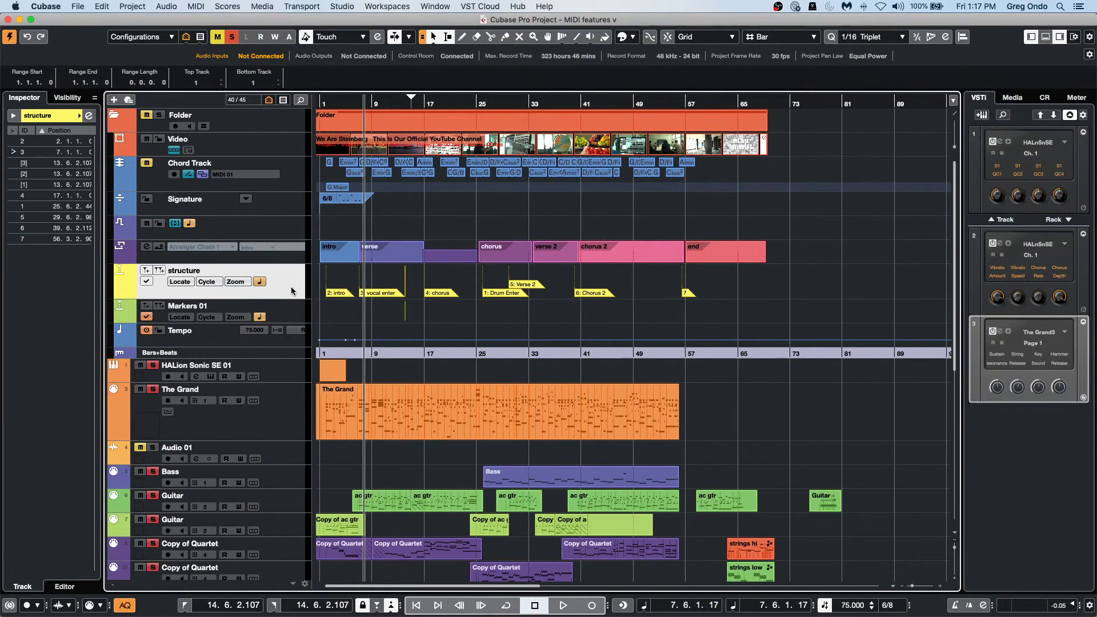
right_click(286, 286)
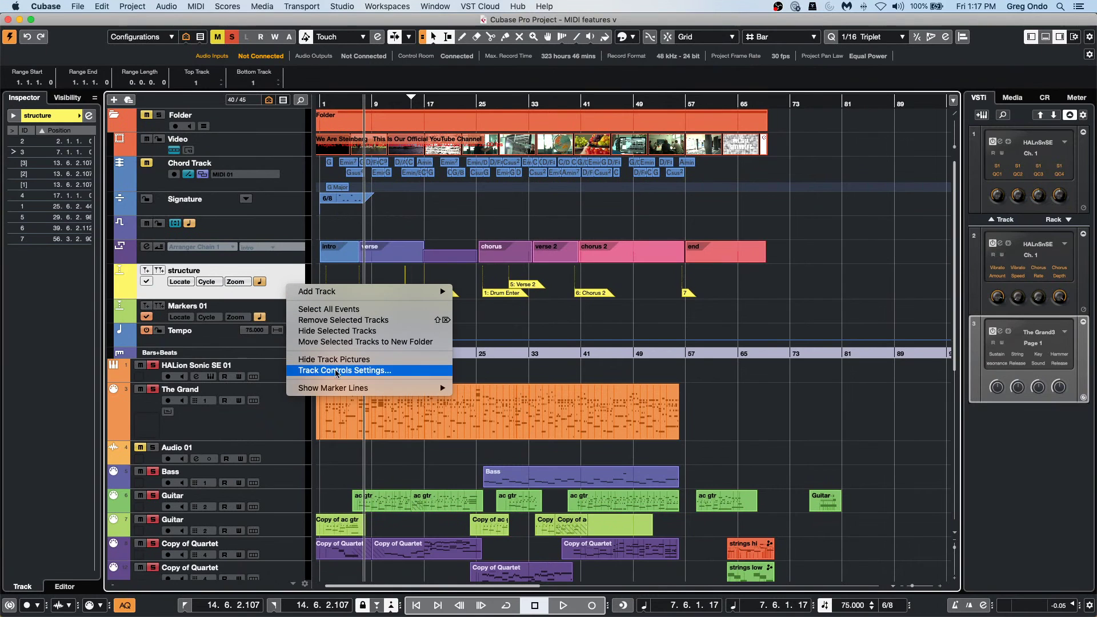
mouse_move(340, 388)
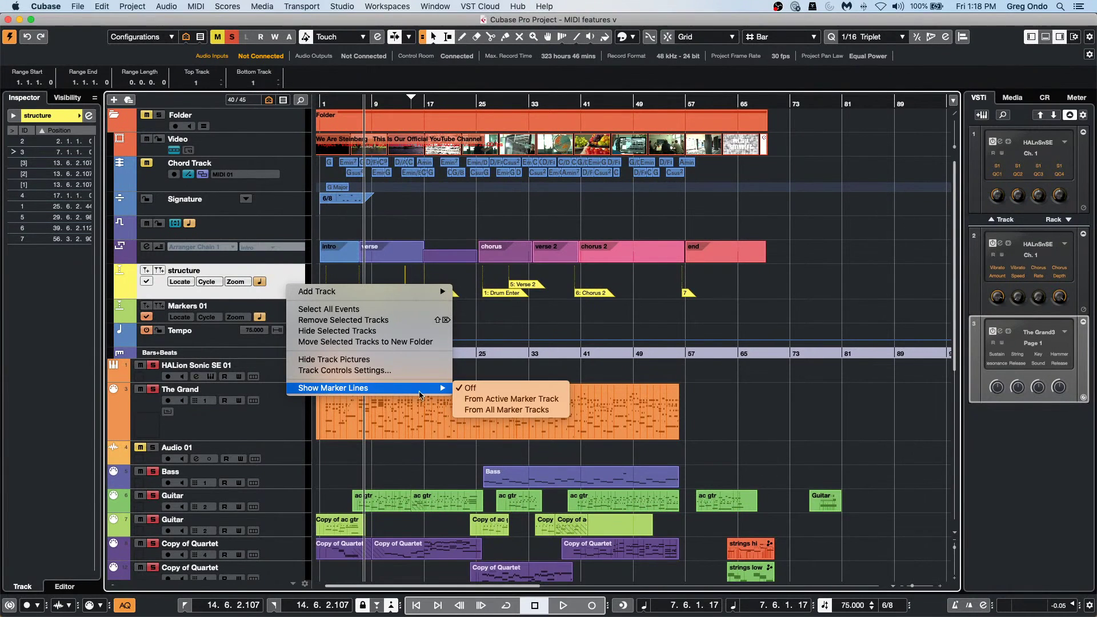
click(486, 399)
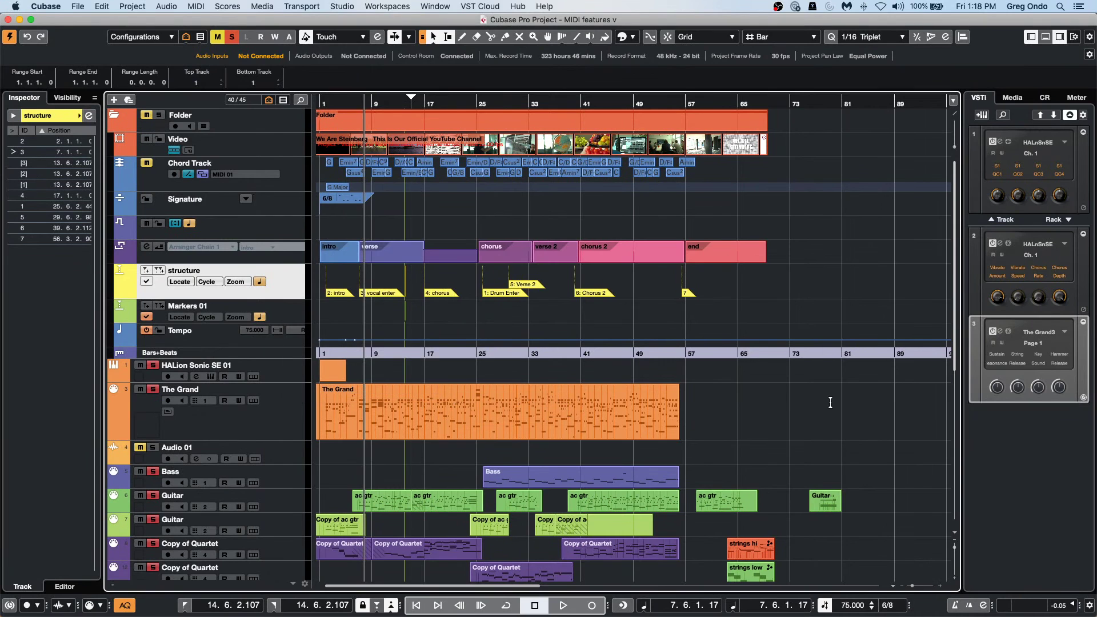
scroll(831, 402, down, 5)
scroll(578, 333, up, 2)
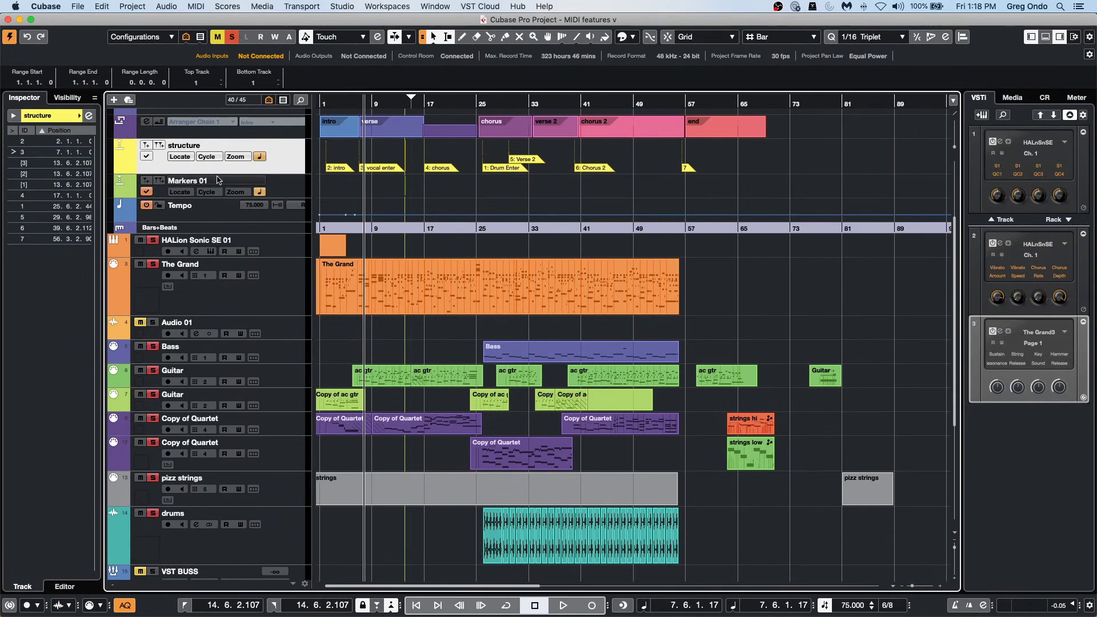
scroll(251, 187, up, 2)
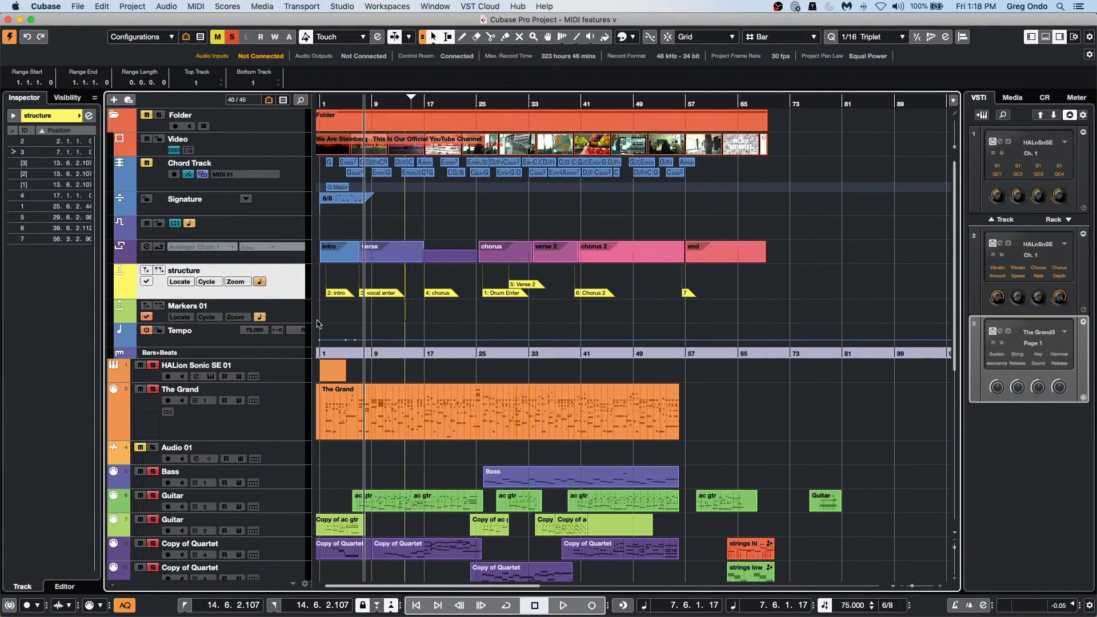
Step: Select the Markers 01 track and switch to the Draw tool
click(300, 317)
click(503, 326)
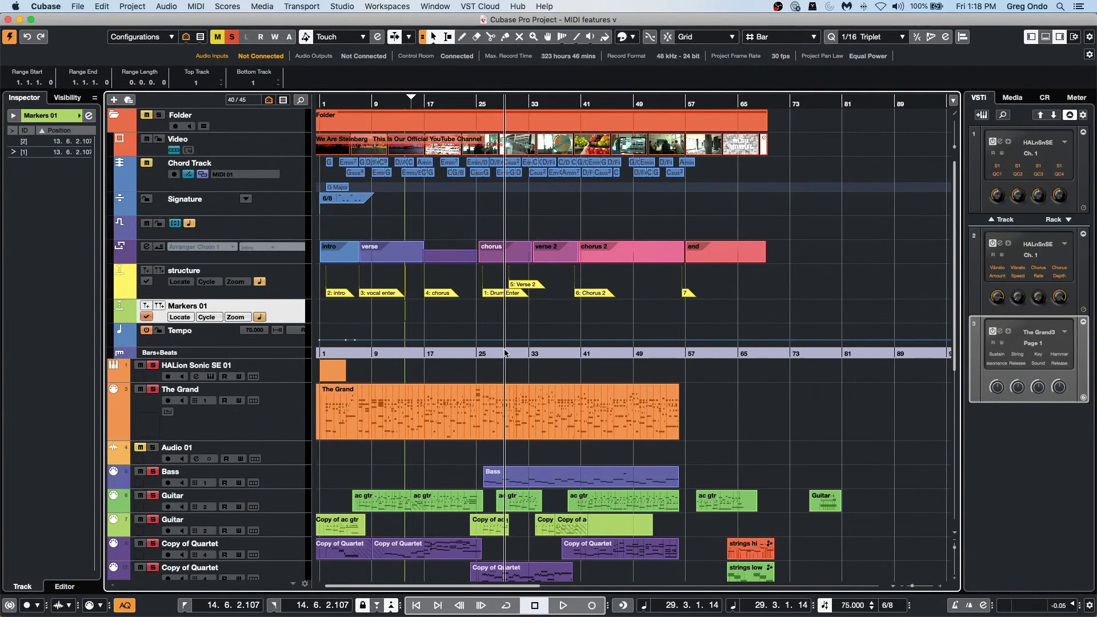
right_click(501, 323)
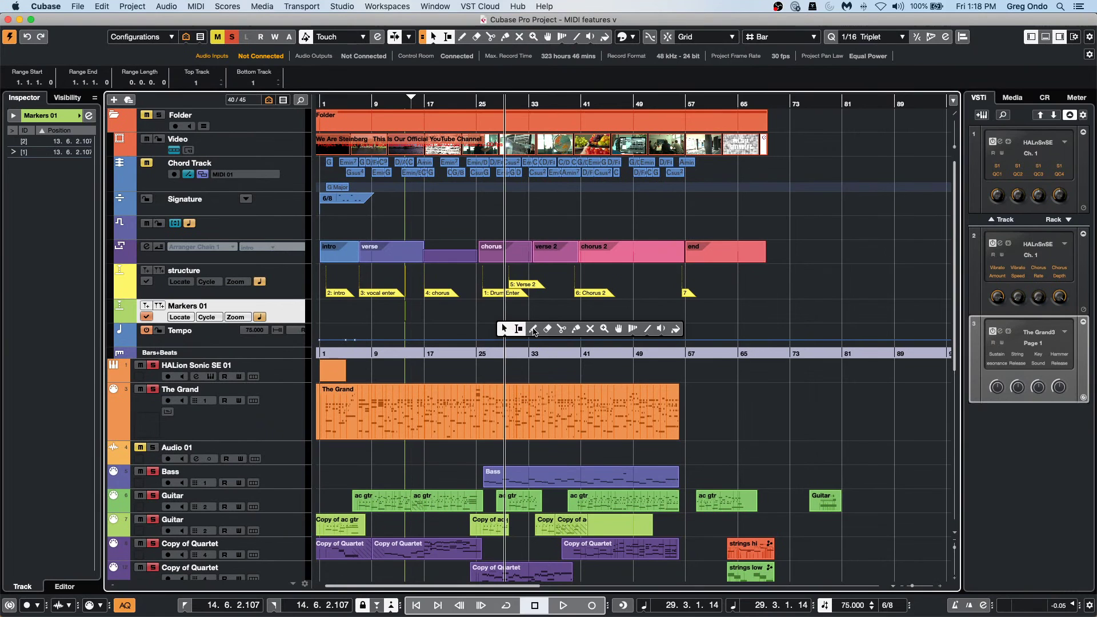
click(532, 329)
click(534, 324)
click(574, 316)
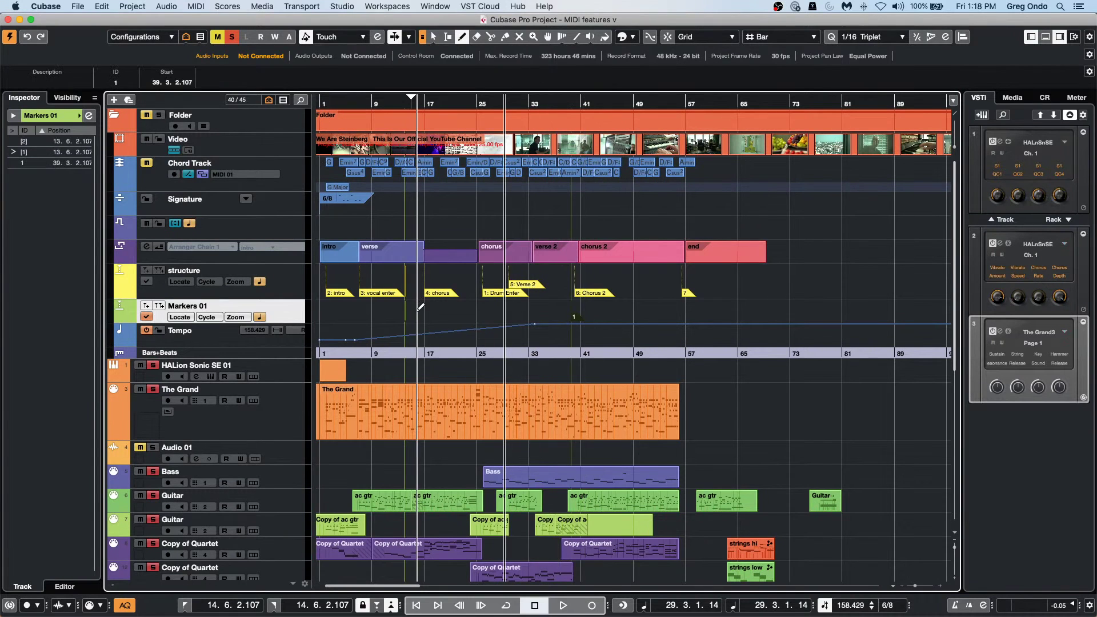
key(super+z)
key(super+z)
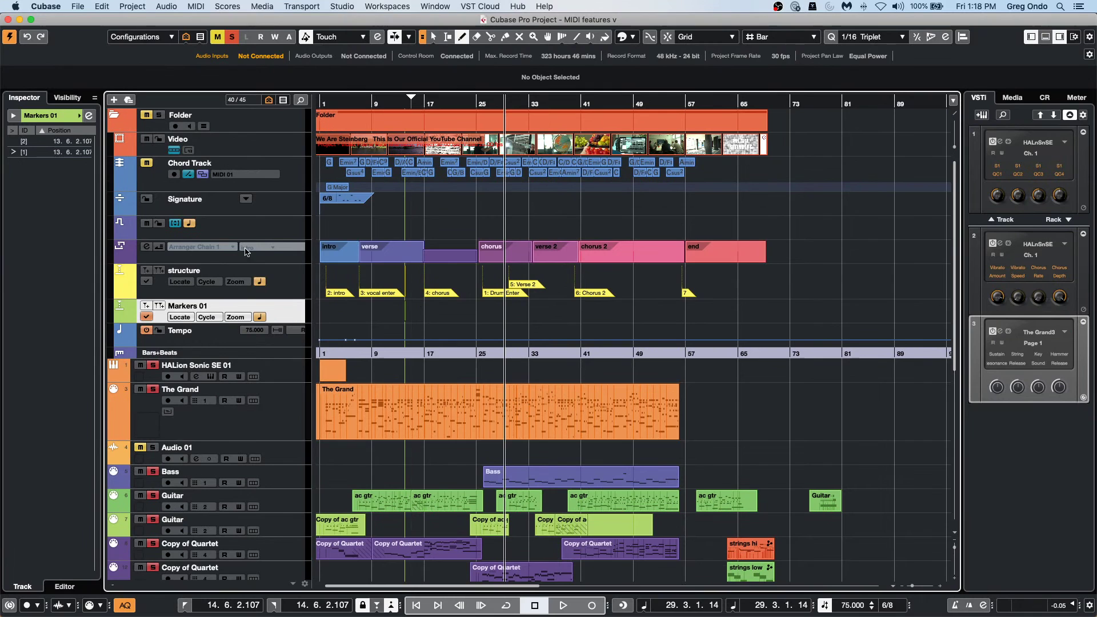
Step: Draw seven markers on the Markers 01 track at about bars 8, 13, 21, 26, 31, 34 and 42
click(367, 316)
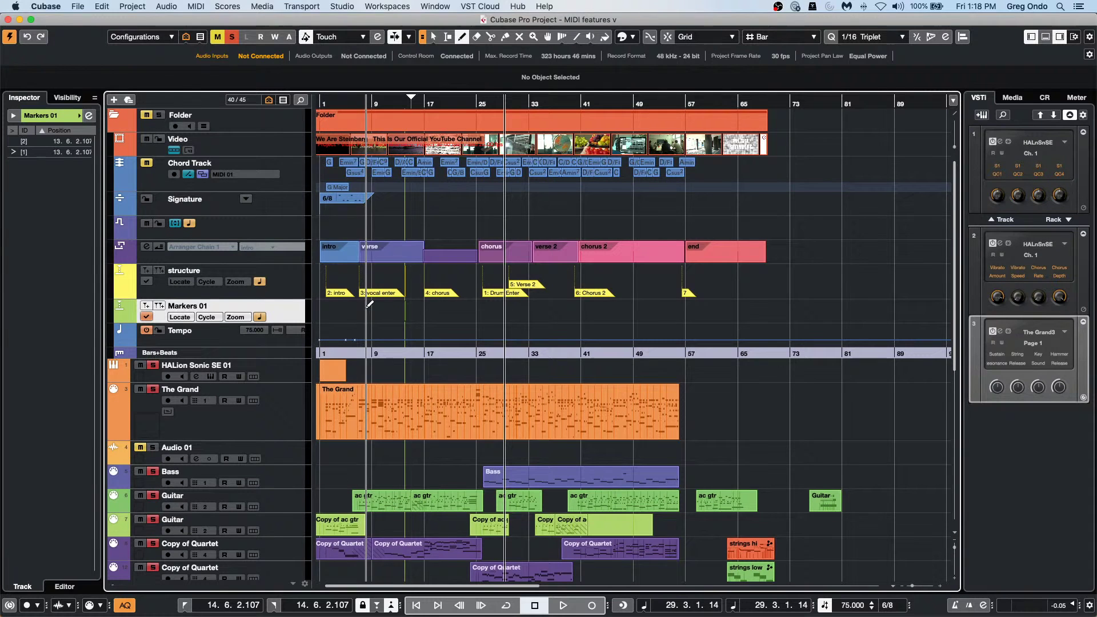
click(402, 317)
click(451, 317)
click(487, 317)
click(517, 316)
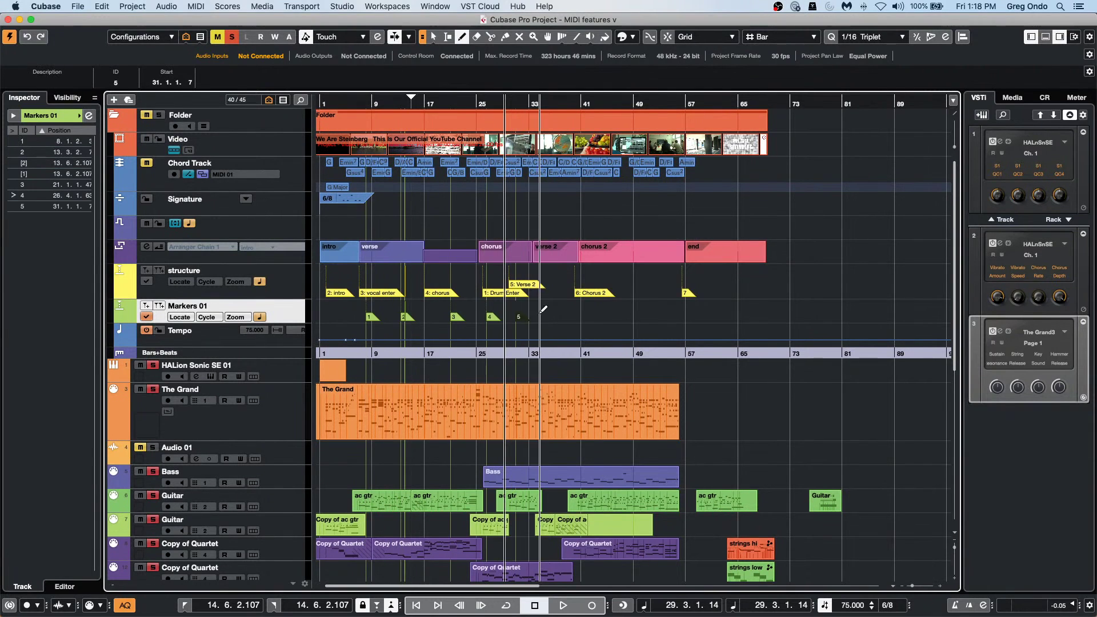
click(541, 317)
click(596, 315)
Step: Set Show Marker Lines to Off for the Markers 01 track
right_click(285, 312)
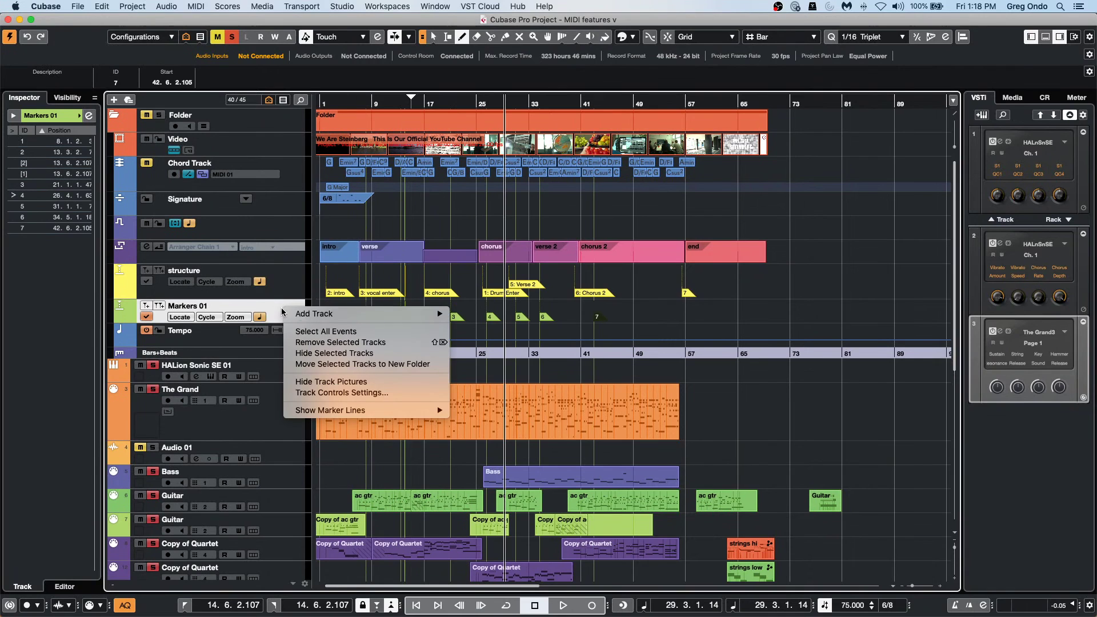
mouse_move(423, 410)
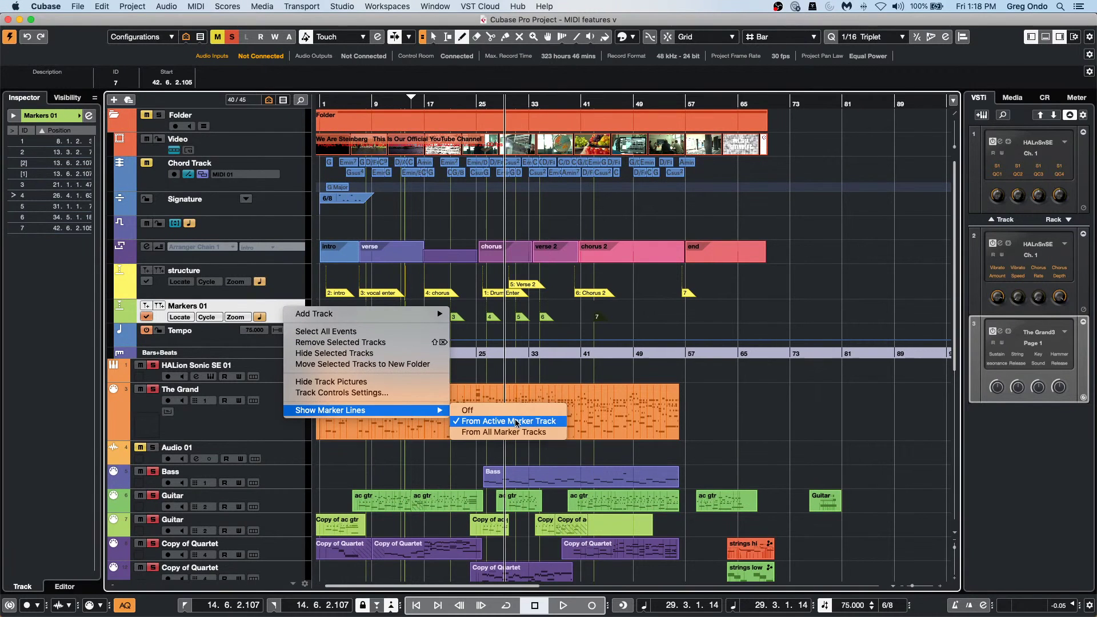
click(516, 413)
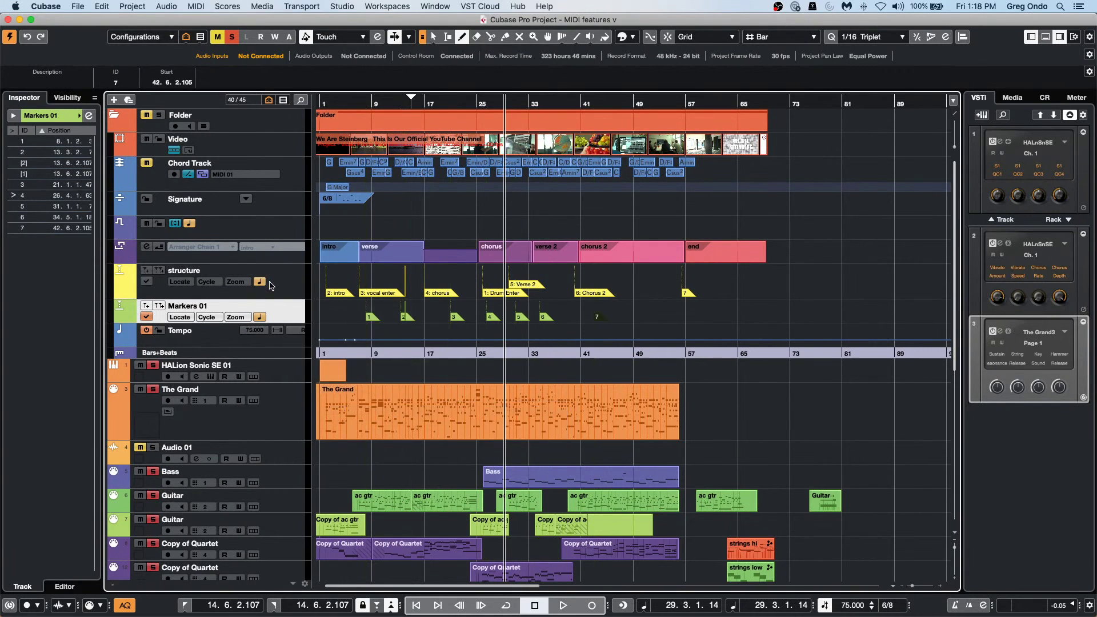
Step: Set Show Marker Lines to From All Marker Tracks
right_click(284, 312)
mouse_move(444, 415)
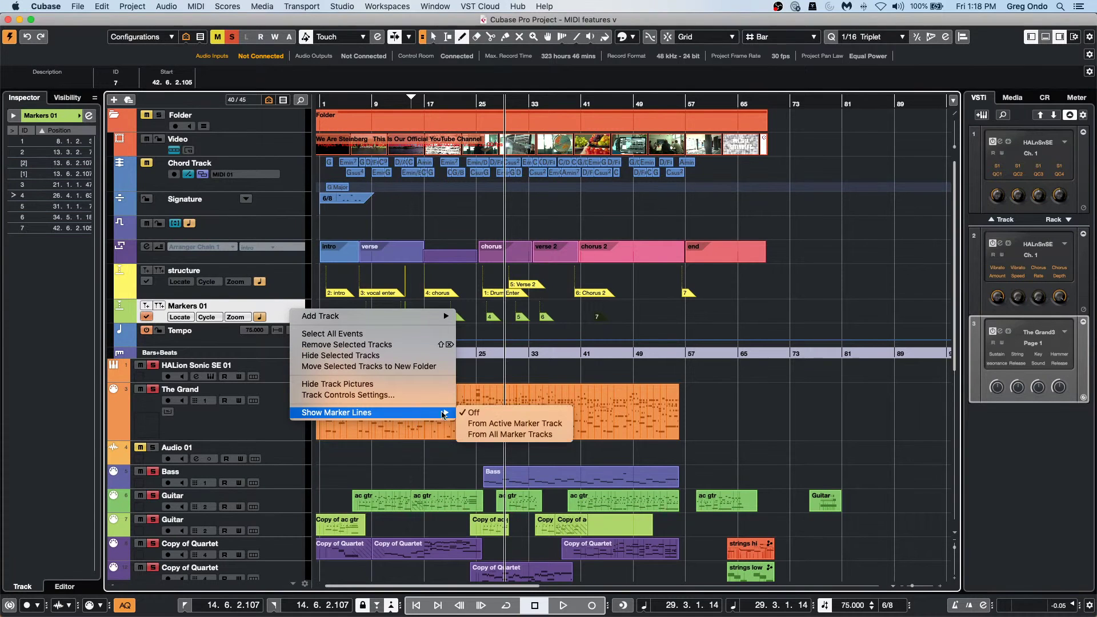
click(477, 435)
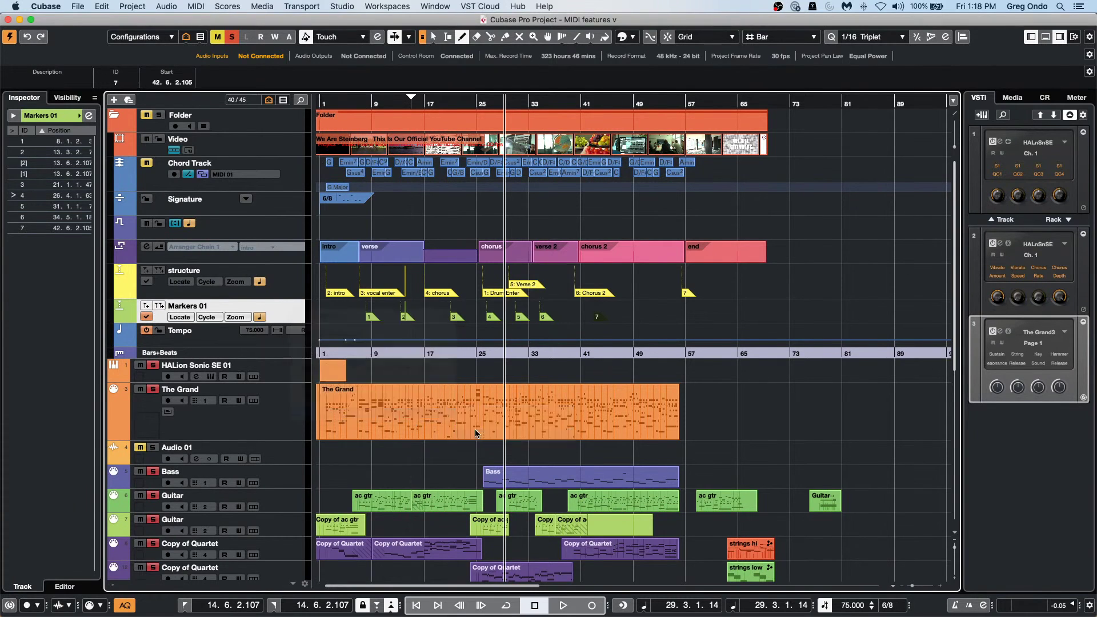
Step: Undo the last two markers drawn on the Markers 01 track and collapse the Folder track
scroll(410, 416, down, 1)
scroll(410, 416, down, 10)
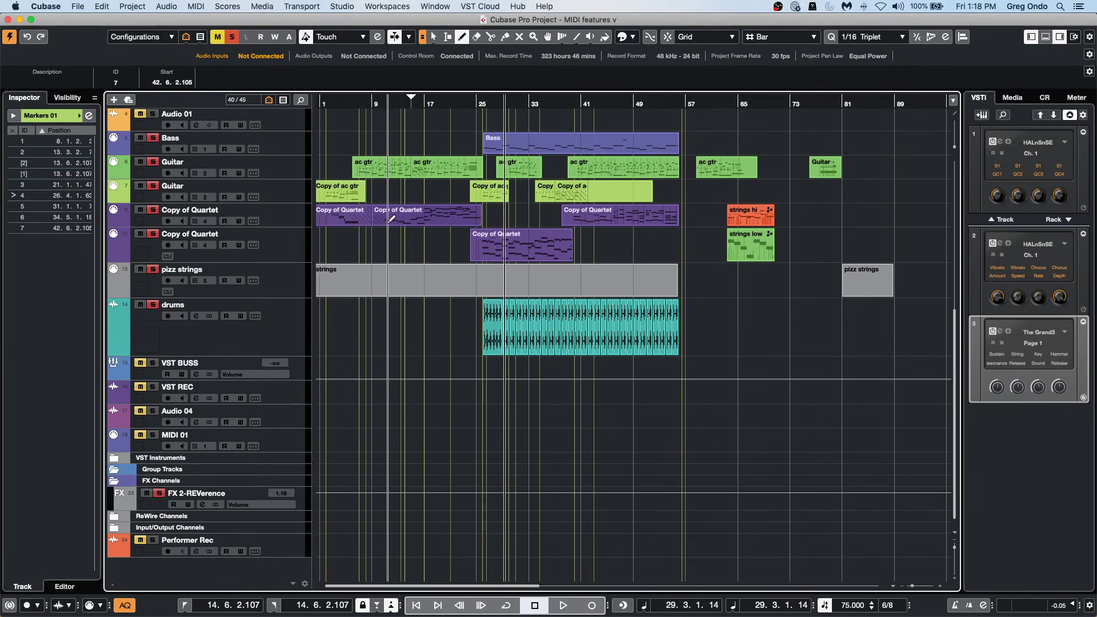
key(super+z)
key(super+z)
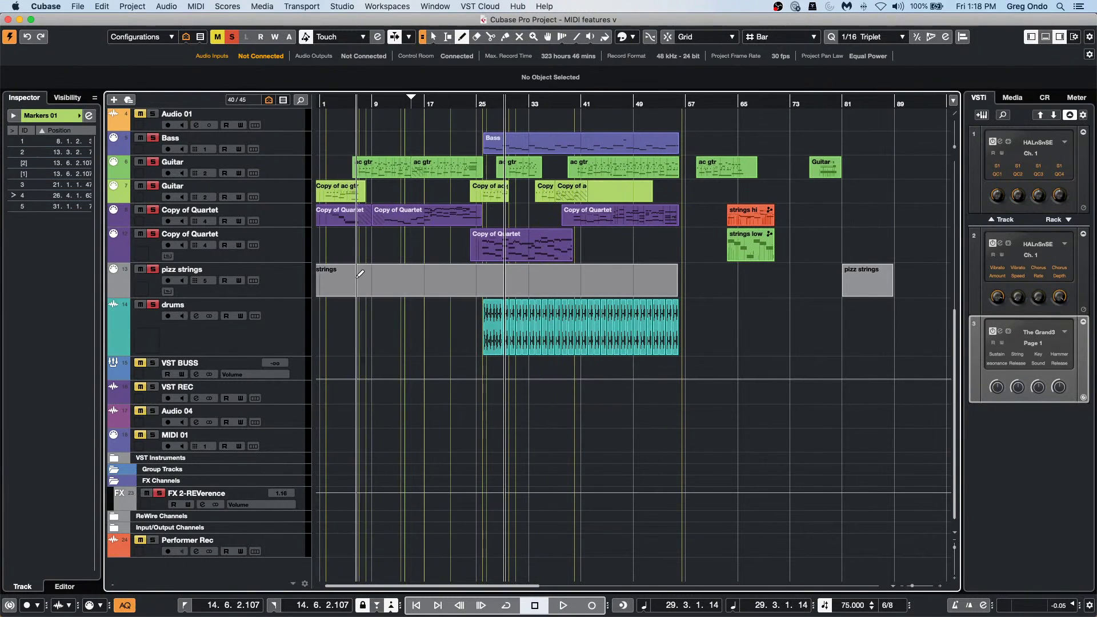
scroll(229, 257, up, 10)
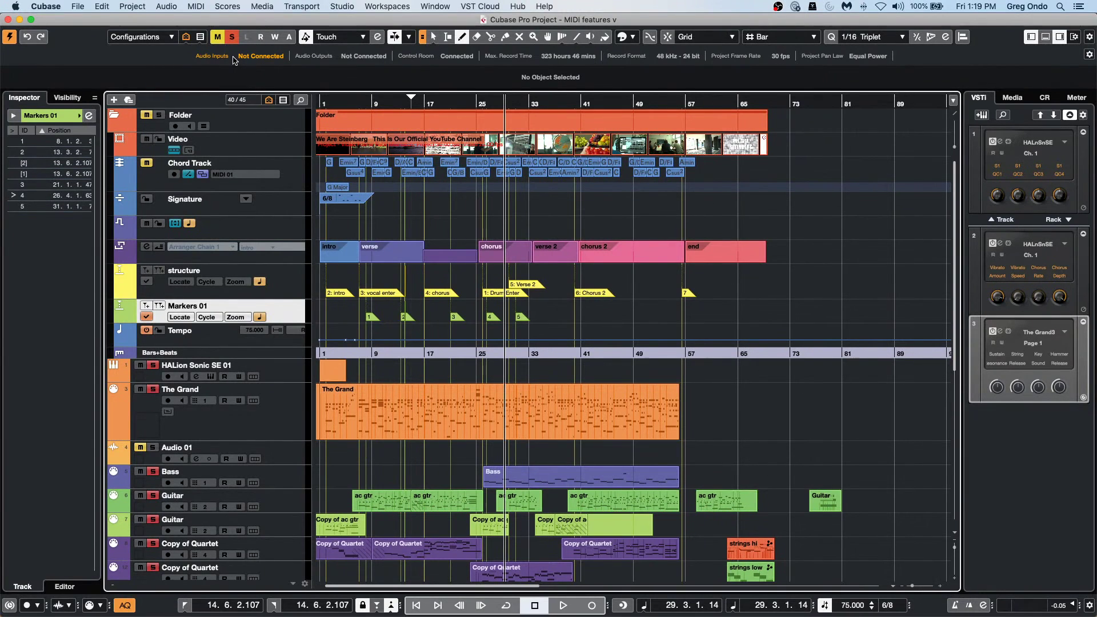
click(113, 118)
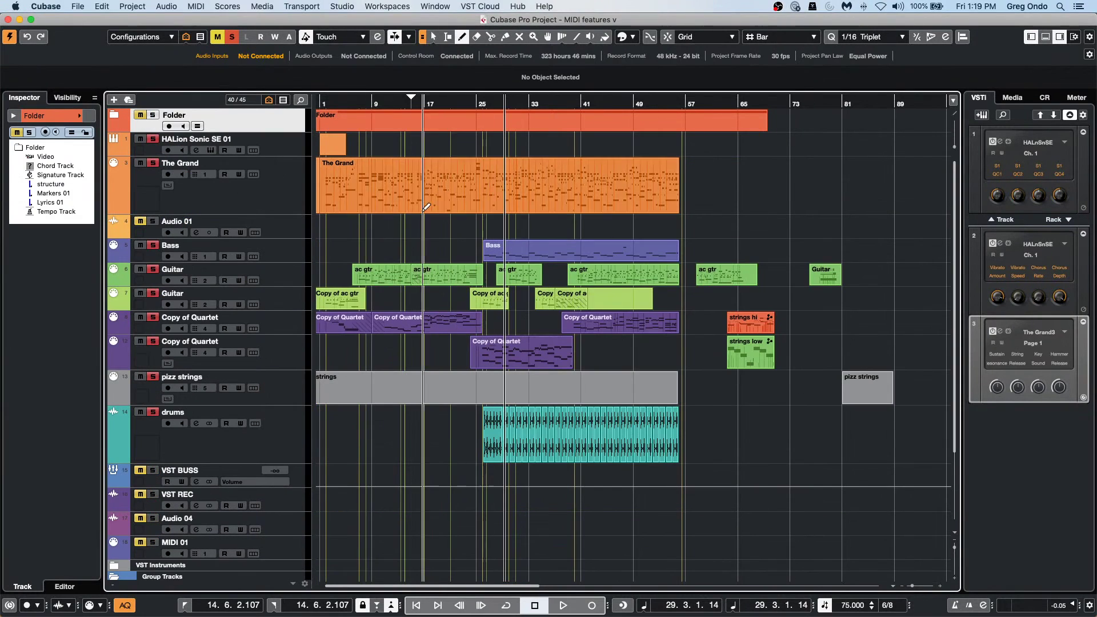
Step: Switch to the Object Selection tool and open The Grand part in the Key Editor
right_click(401, 201)
click(380, 206)
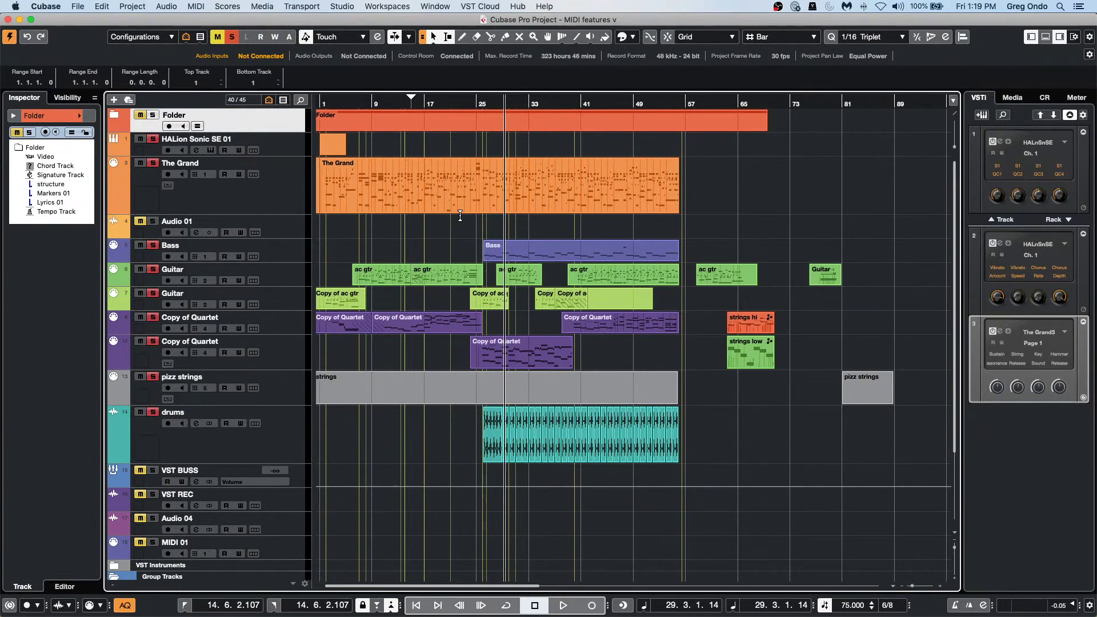
click(436, 200)
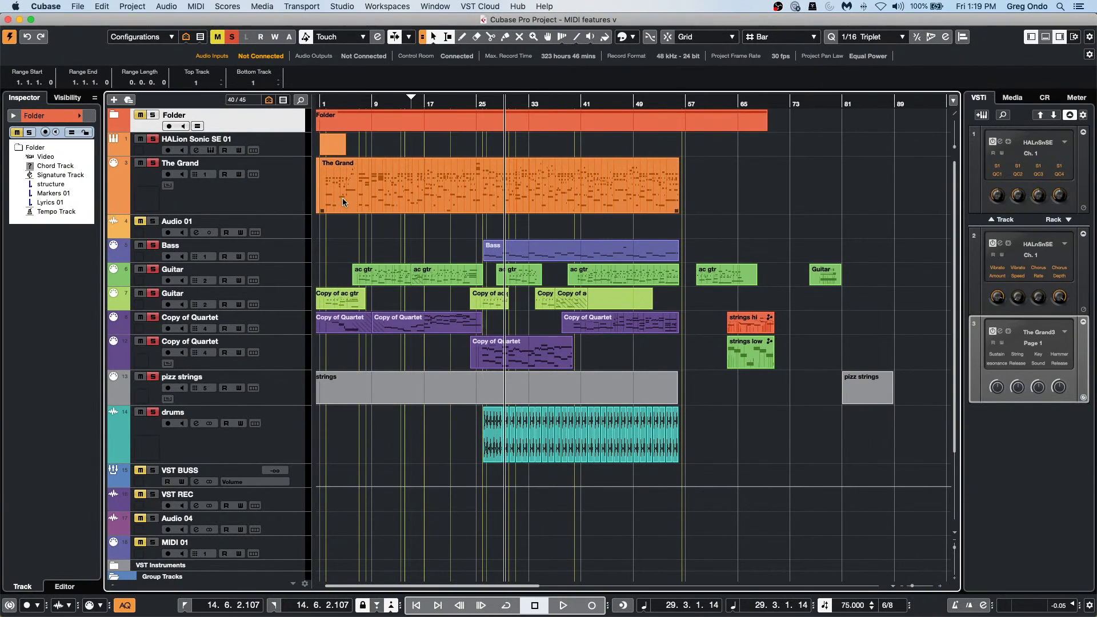
double_click(393, 201)
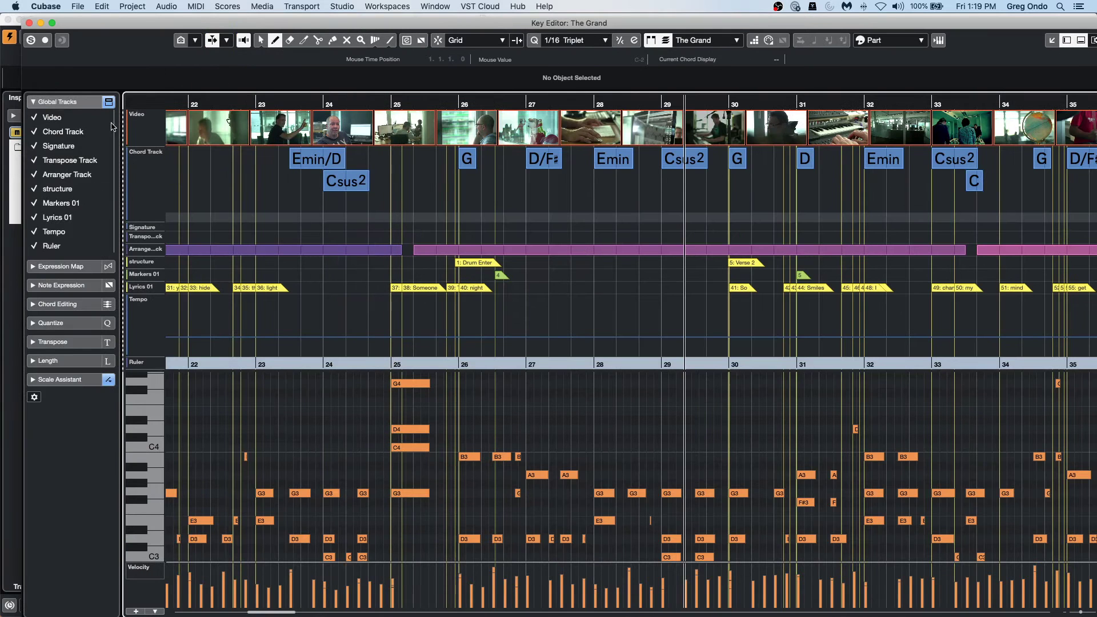
Step: Hide the global tracks one by one in the Key Editor: Video, Chord, Signature, Transpose, Arranger, structure, Markers 01, Lyrics 01, Tempo and Ruler
click(45, 117)
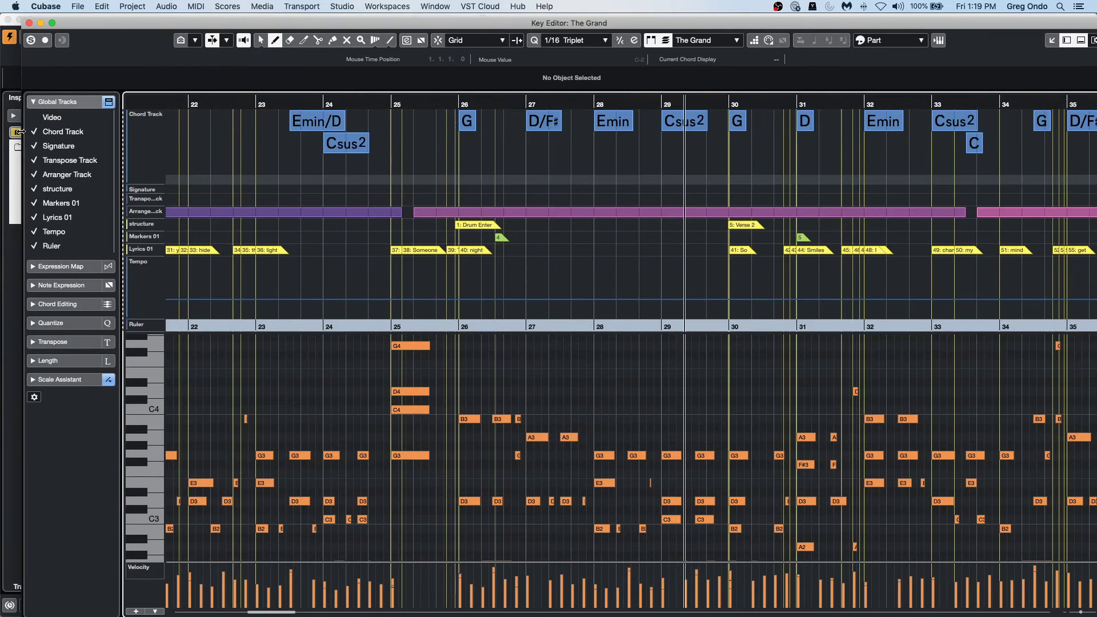
click(33, 132)
click(34, 146)
click(36, 161)
click(39, 175)
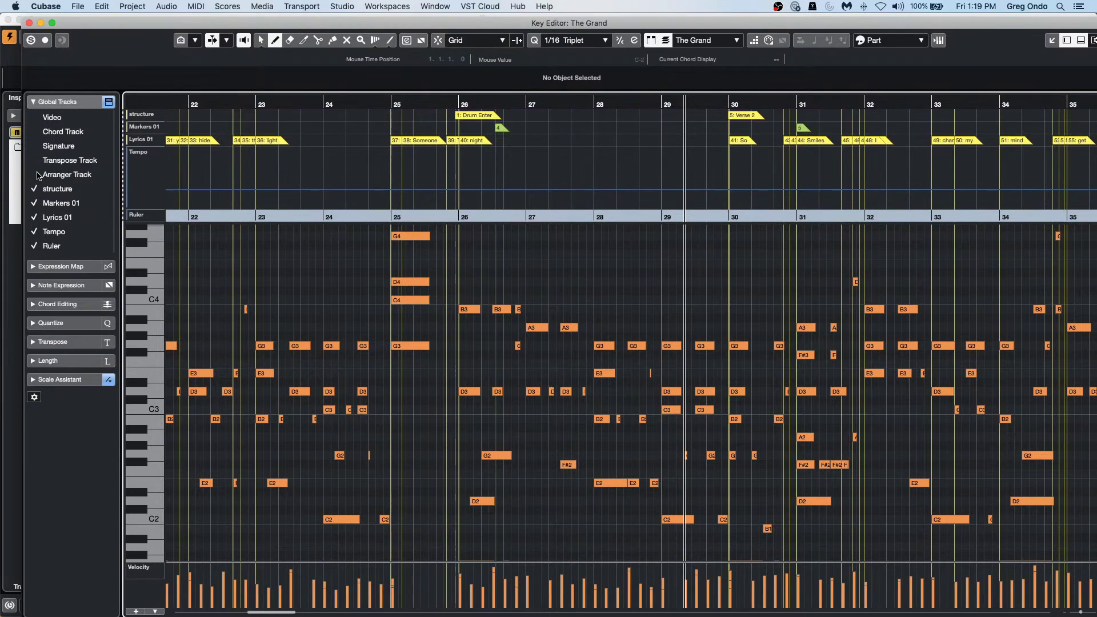
click(38, 189)
click(39, 204)
click(39, 217)
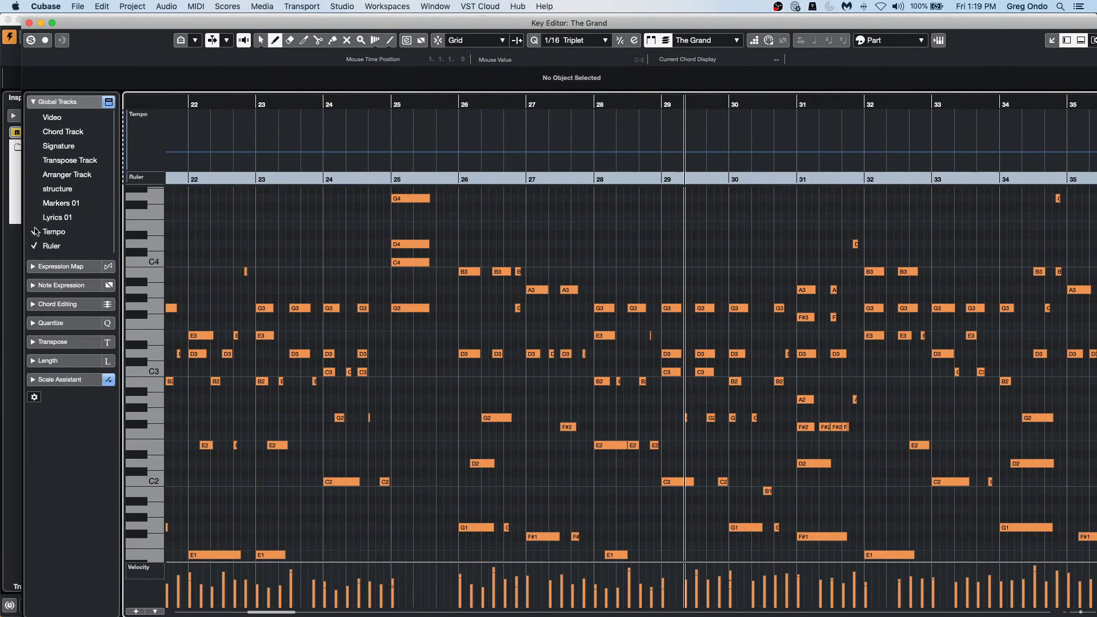
click(35, 232)
click(36, 246)
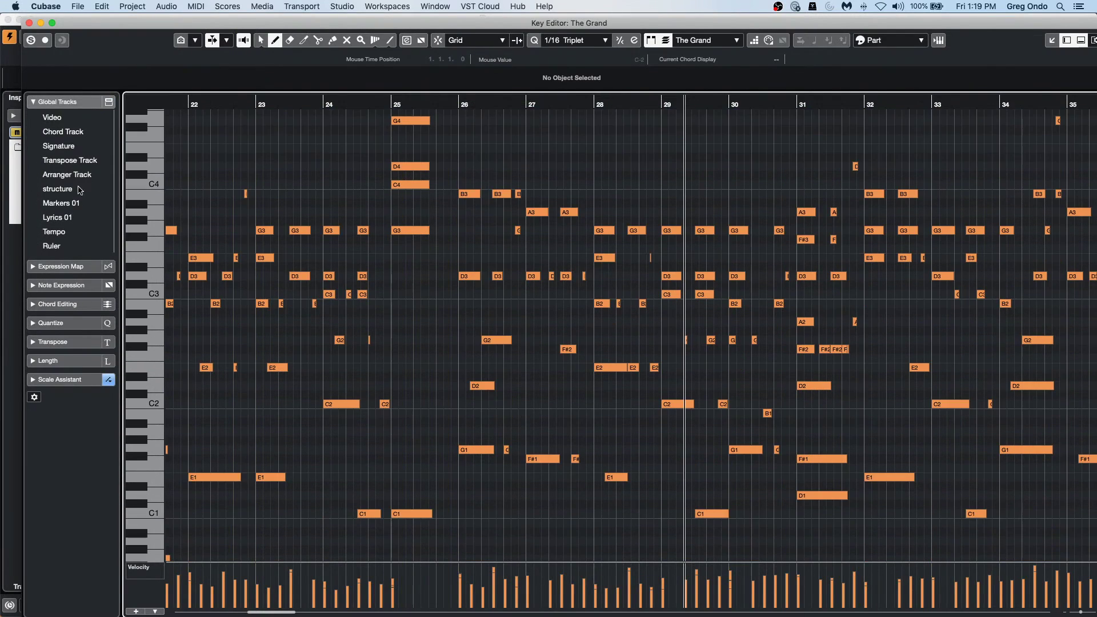
Step: Toggle the display of all global tracks on and off again, and collapse the Global Tracks section
click(108, 102)
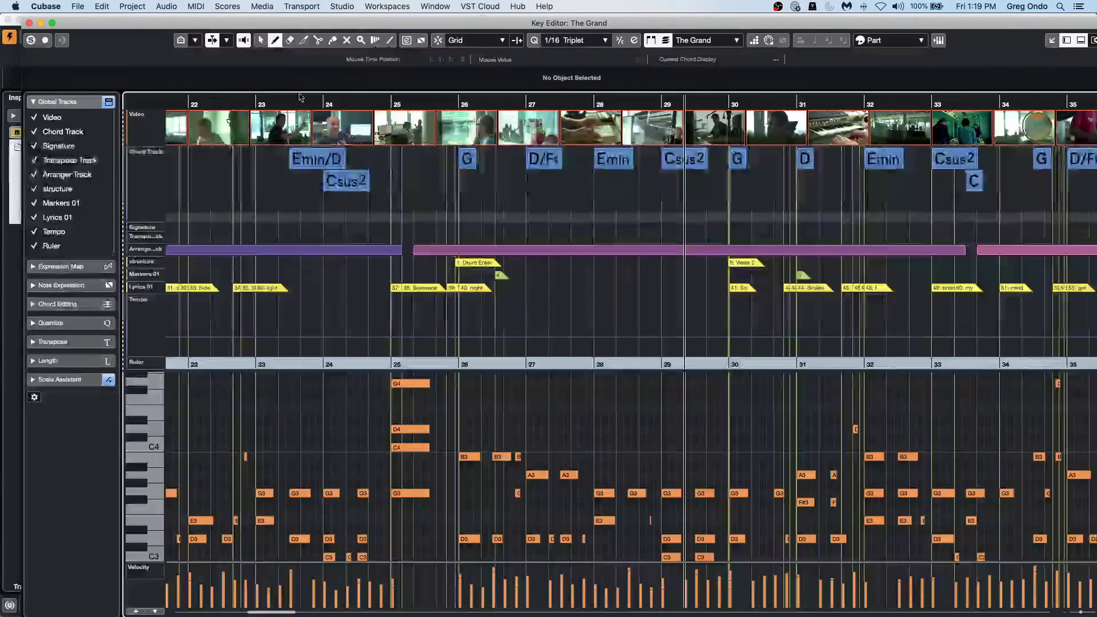
click(109, 102)
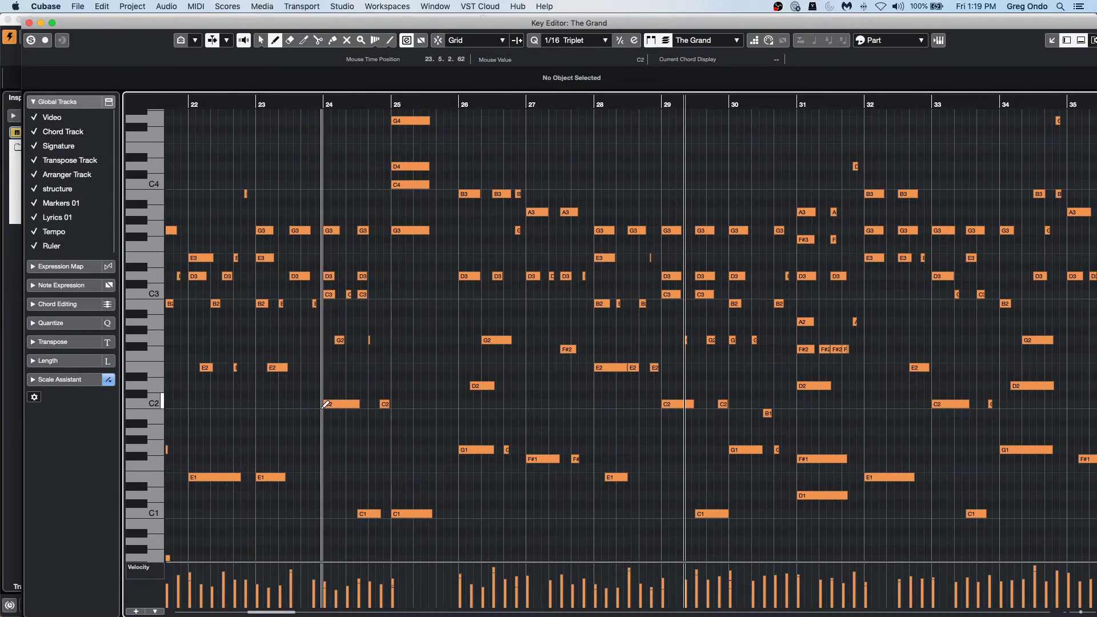
click(83, 103)
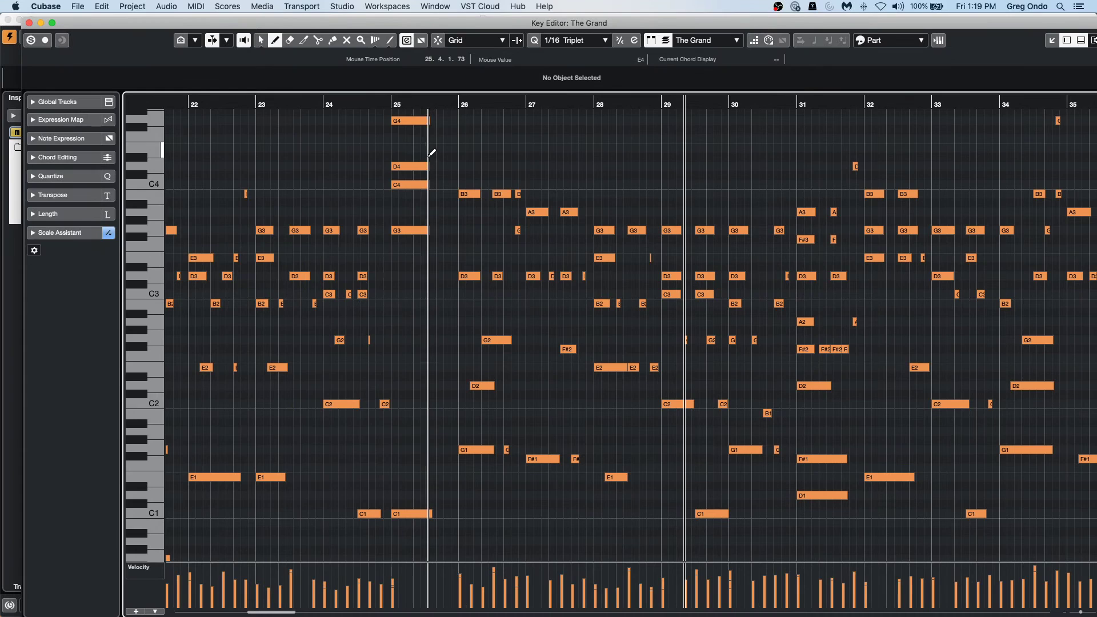
Step: Switch to the Object Selection tool, then open and close the note expression editor of the C2 note at bar 24
right_click(298, 377)
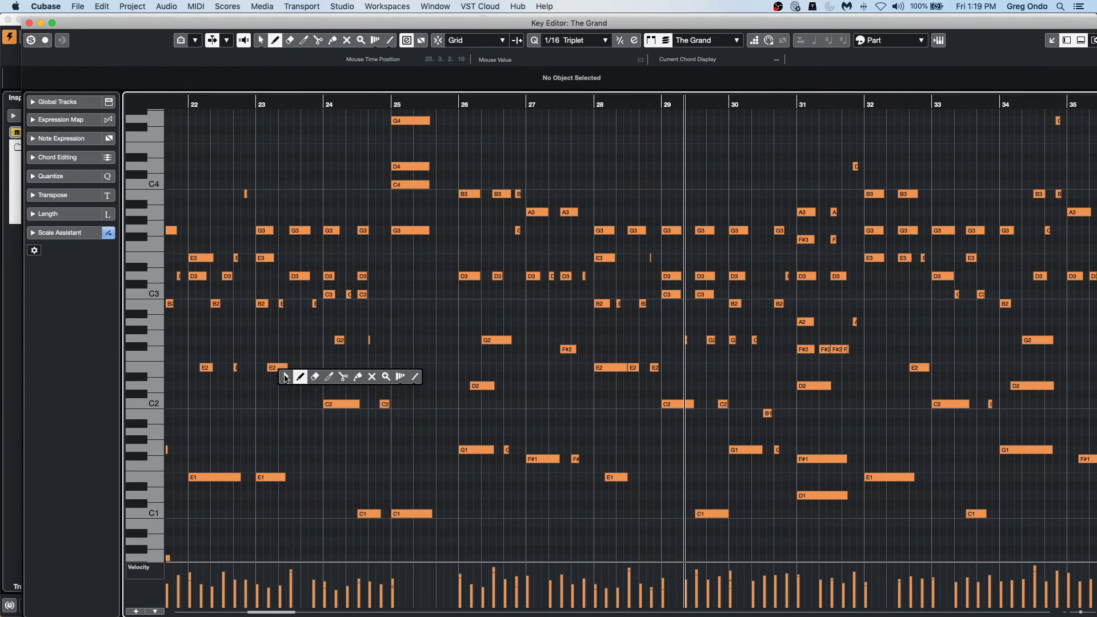
click(285, 379)
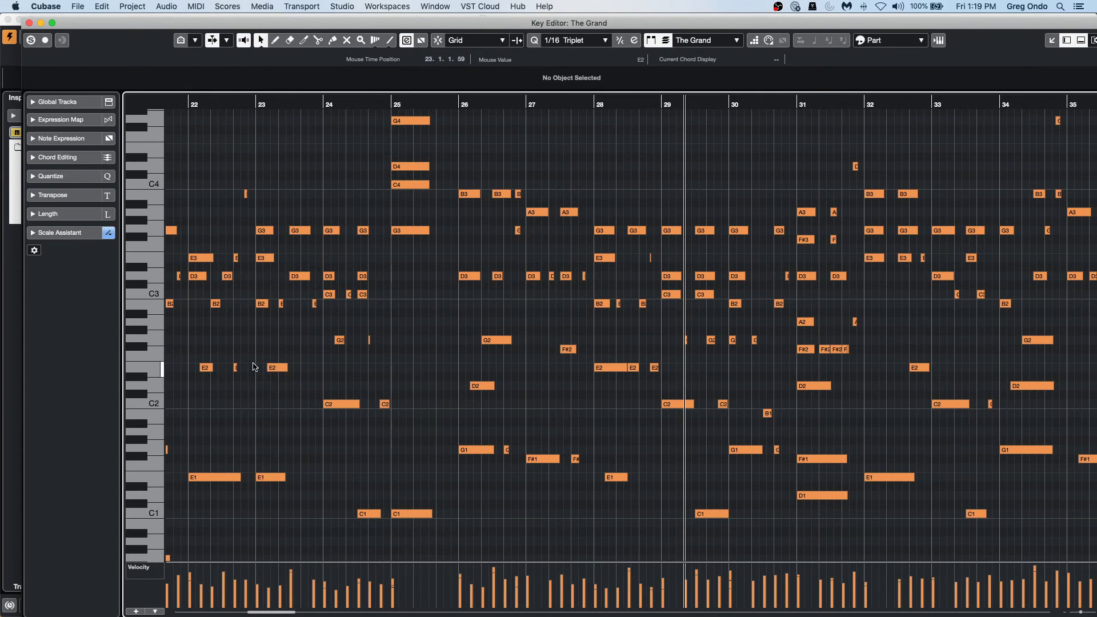
double_click(349, 406)
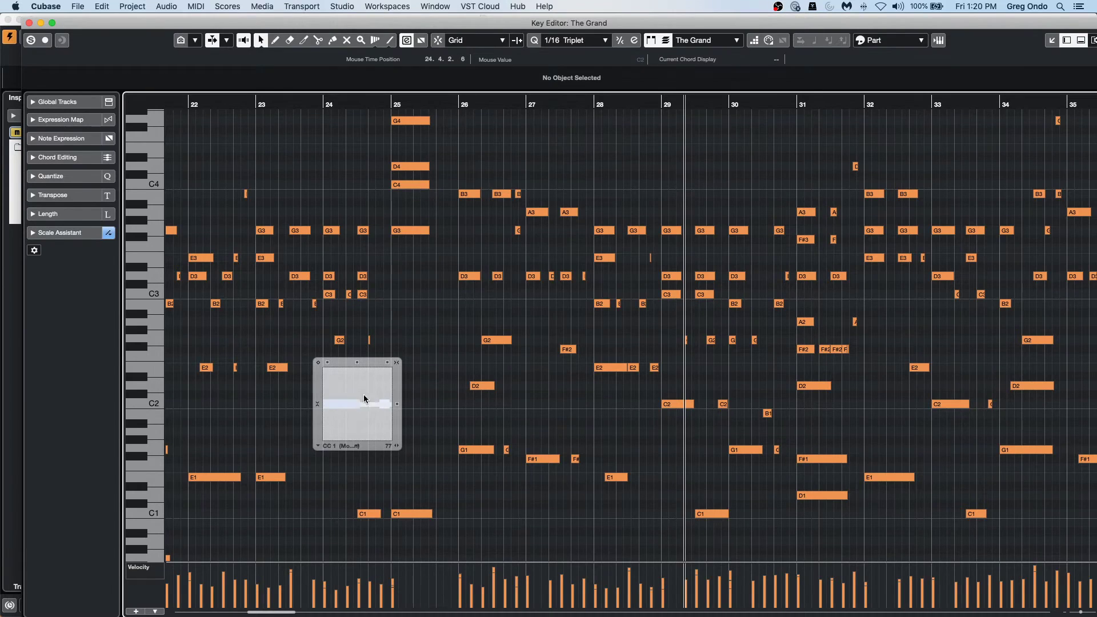
click(428, 380)
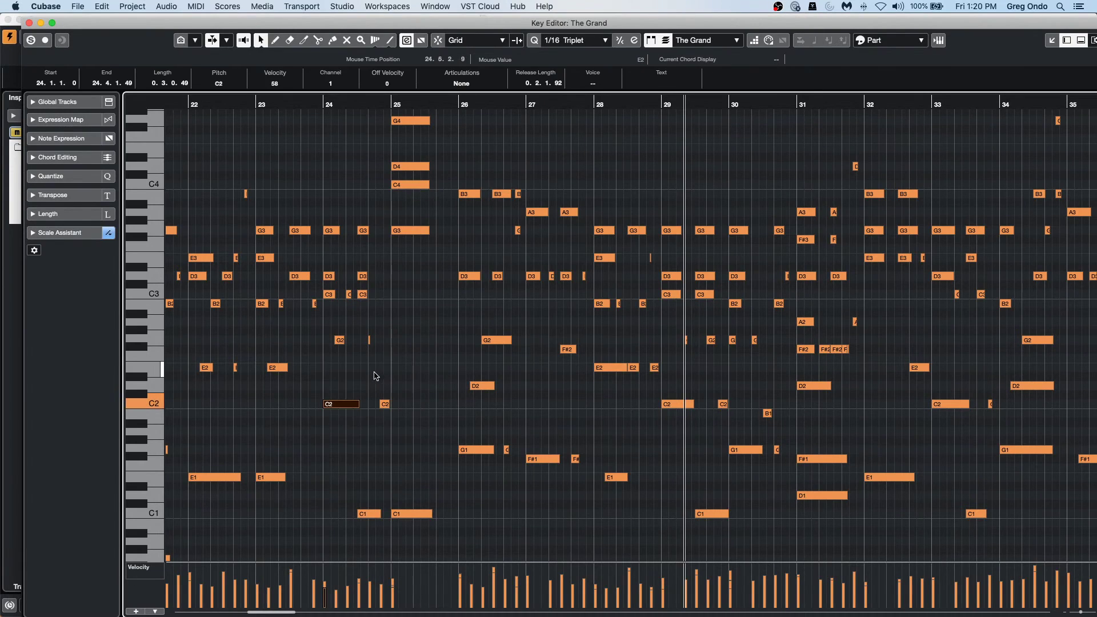
click(375, 376)
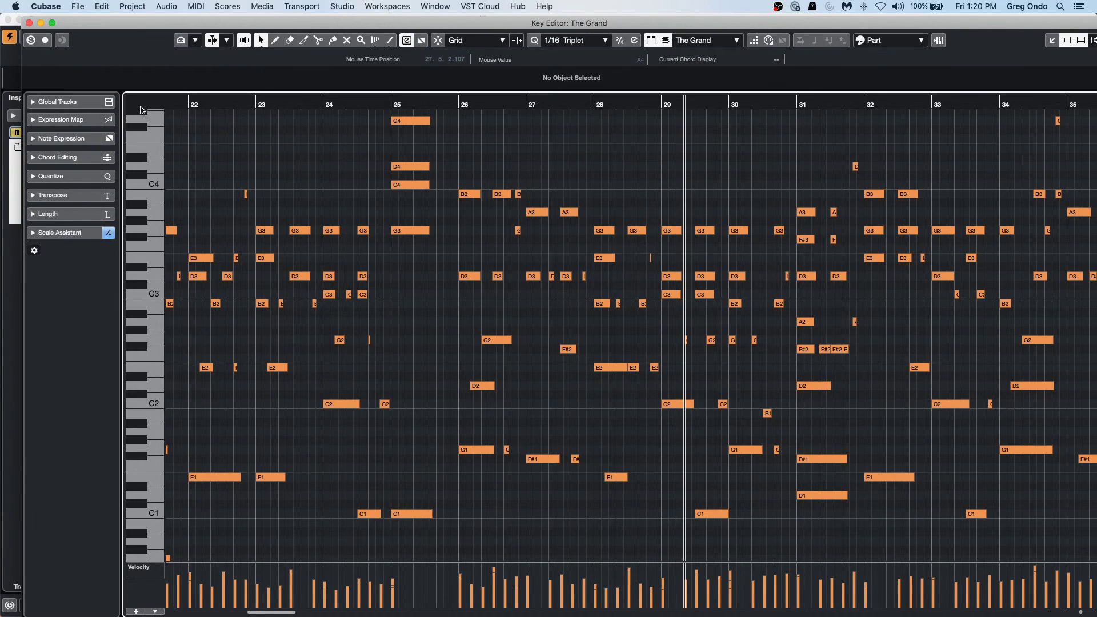
Step: Open and close the note expression editor of the long C2 note at bar 5, and turn off its opening from notes
scroll(190, 105, left, 5)
scroll(911, 102, left, 15)
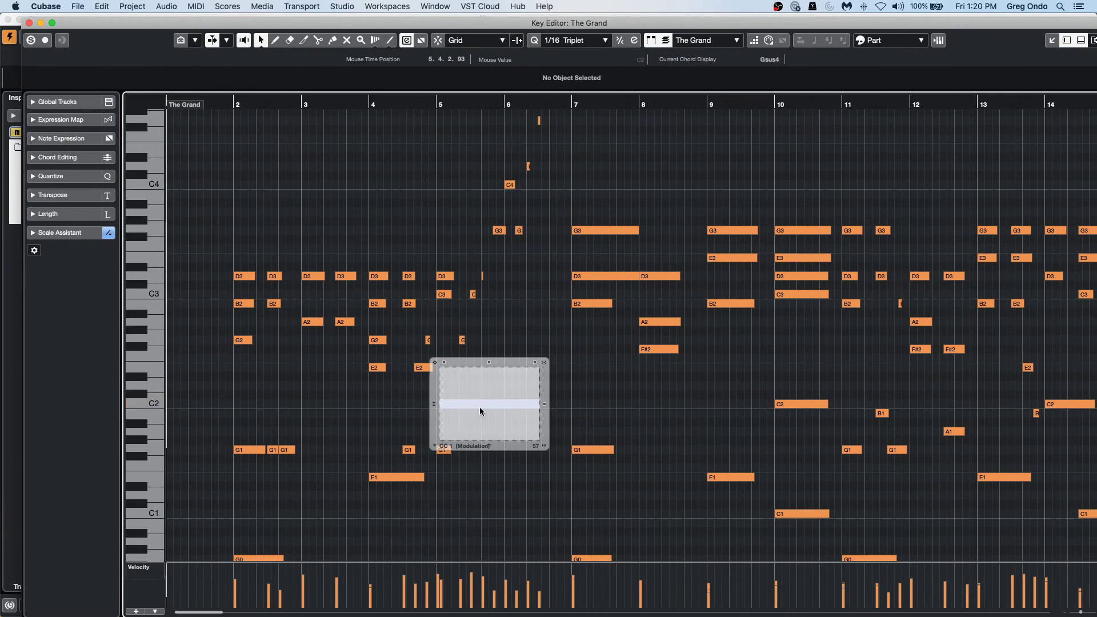
click(518, 404)
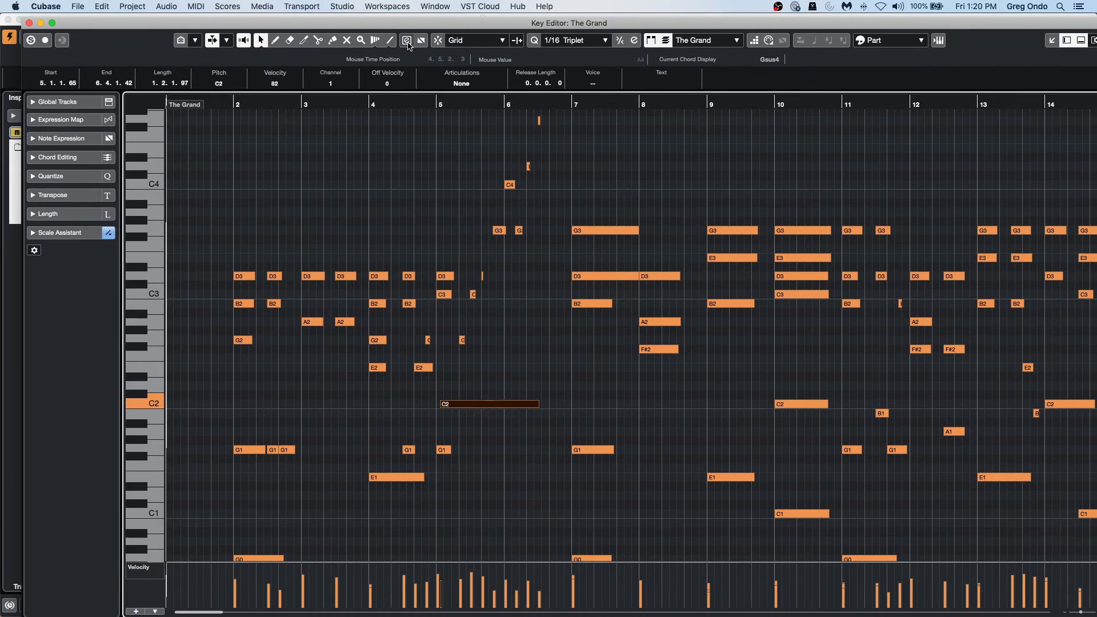
click(502, 427)
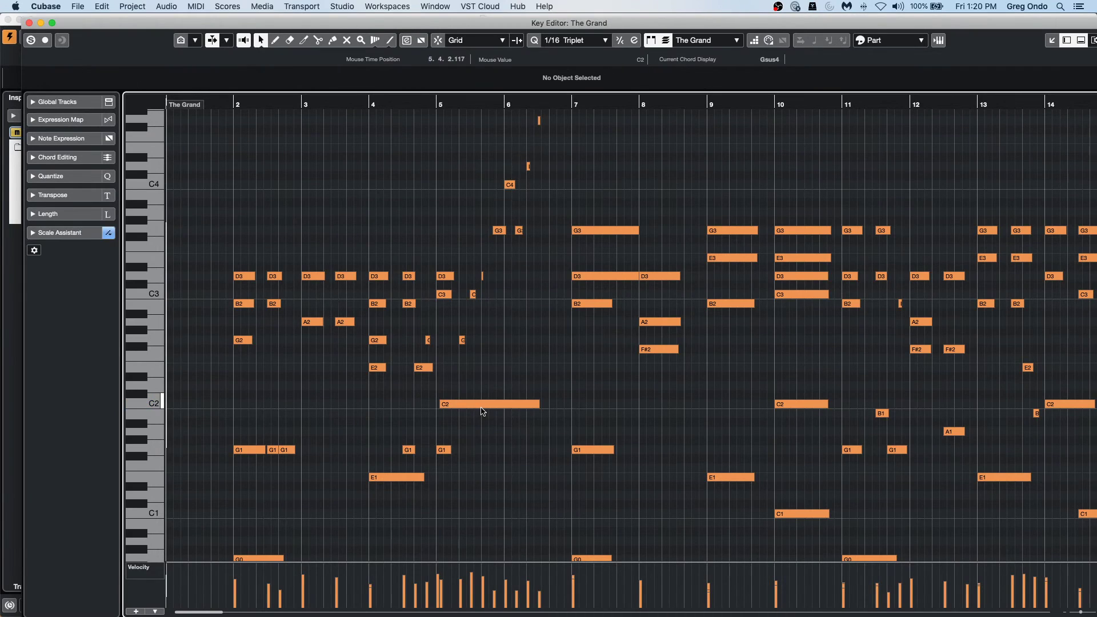
Step: Delete the long C2 note at bar 5 and undo the deletion
click(481, 405)
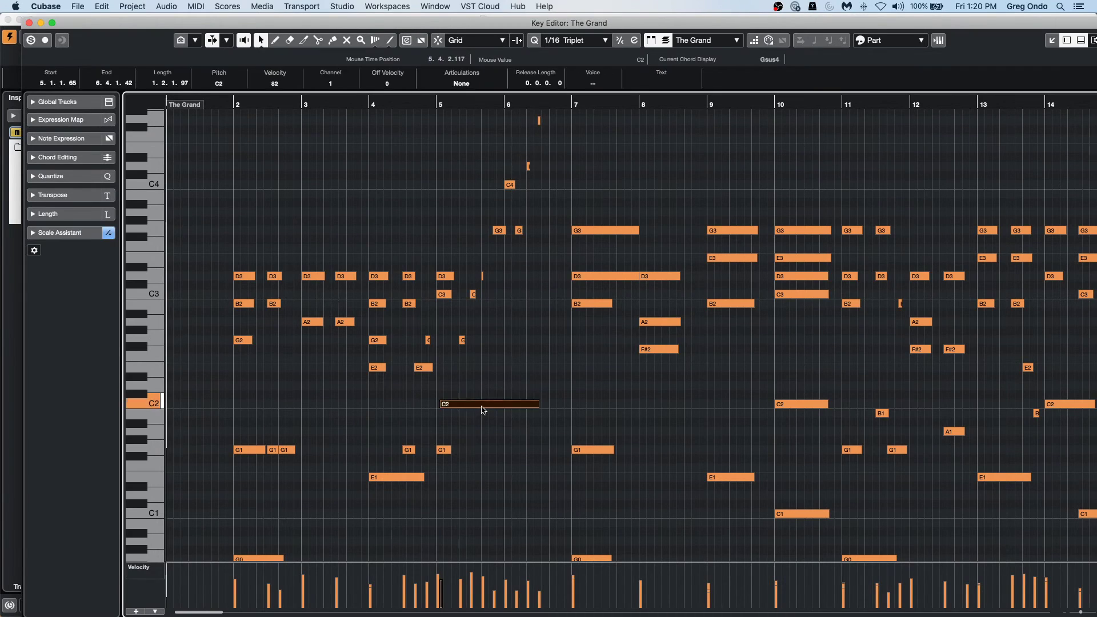
key(Delete)
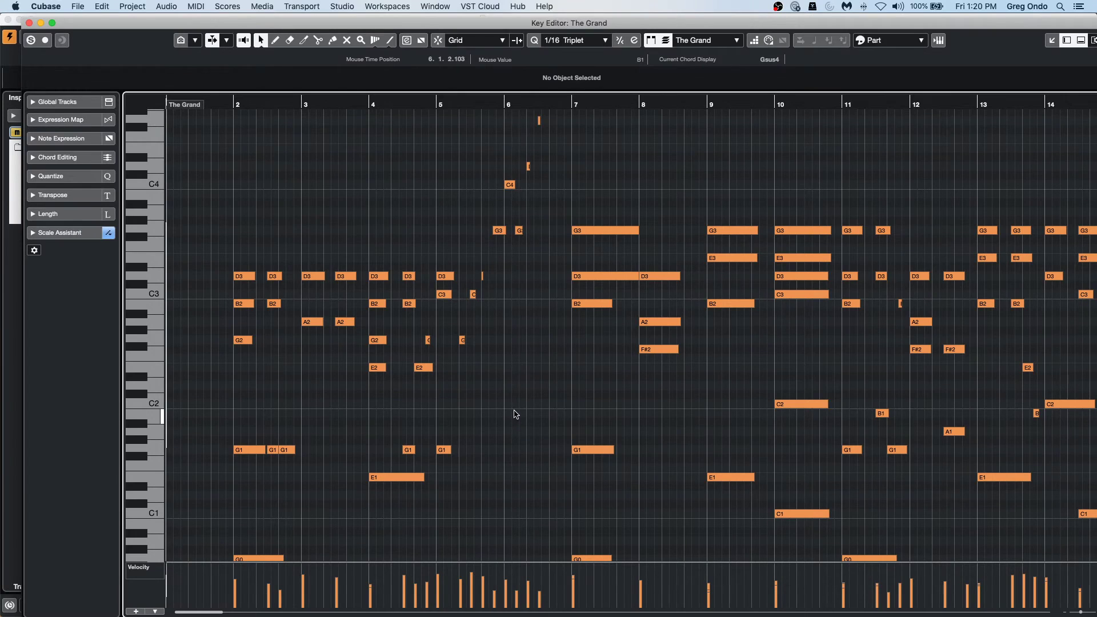
key(super+z)
right_click(488, 391)
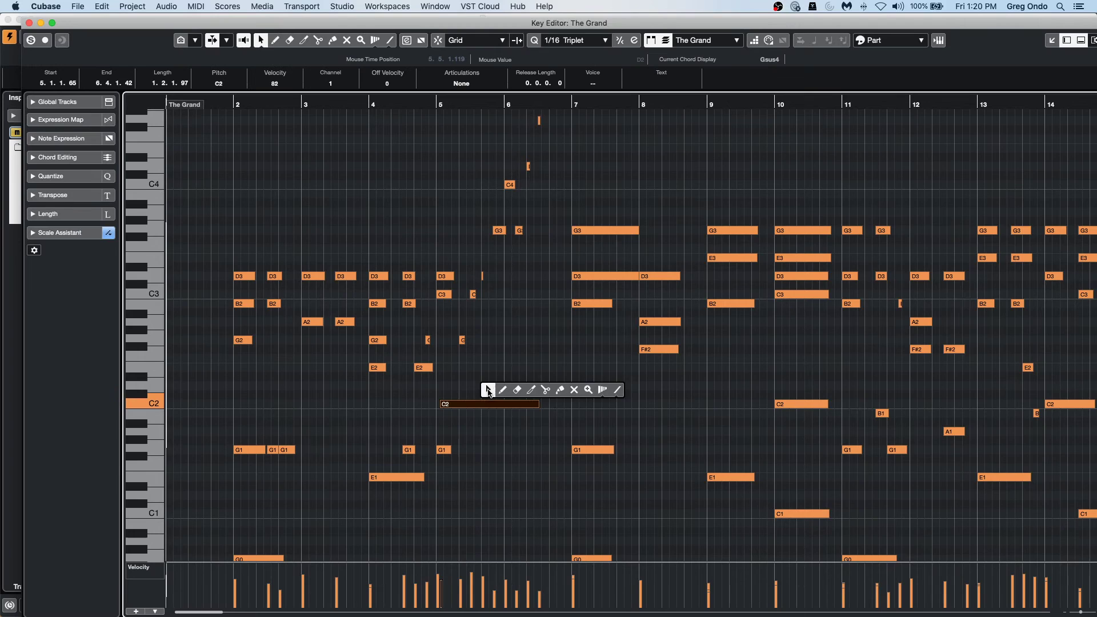
click(489, 392)
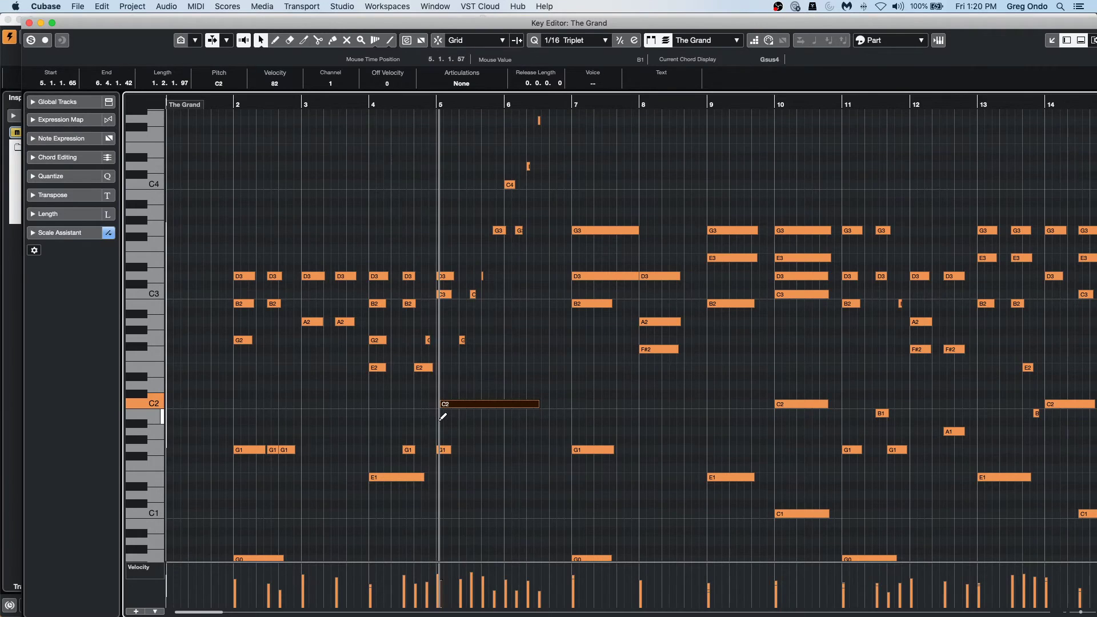
Step: Draw a B1 note from about bar 5 to bar 9 and split it at about 6.6.1.94
drag(440, 415, 718, 438)
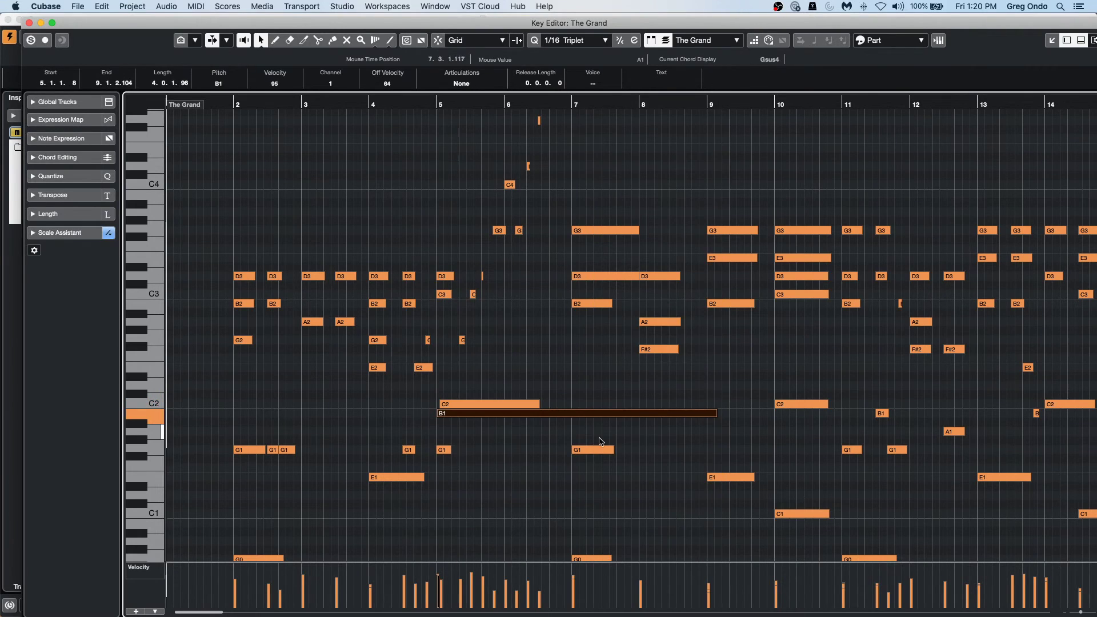
alt+click(565, 417)
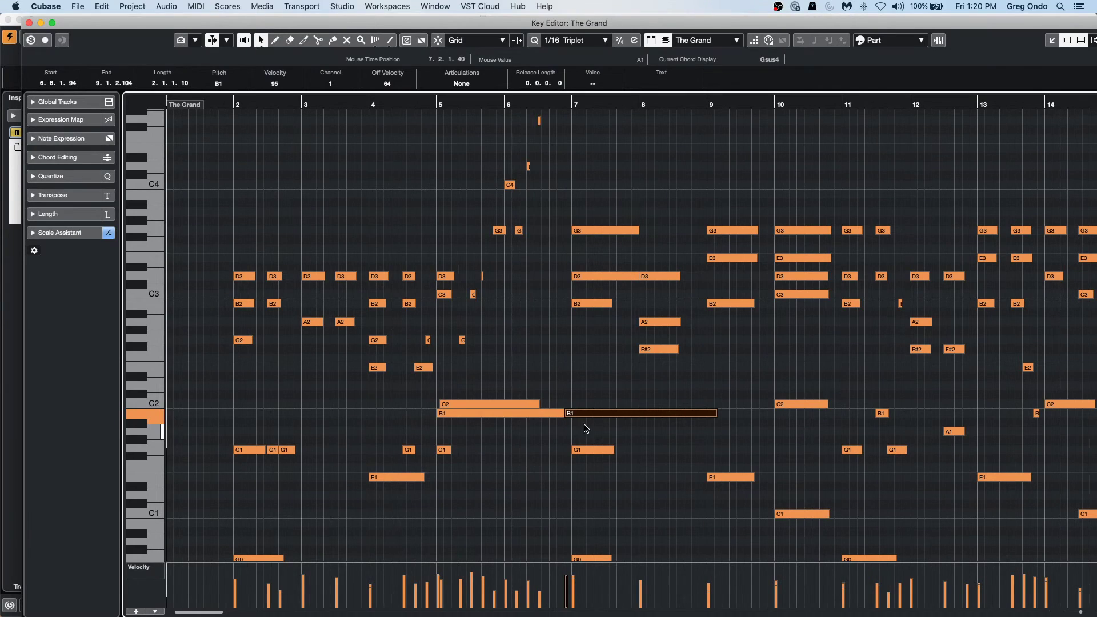
Step: Trim and reposition the second B1 piece to span about bar 7 to bar 8, and delete both B1 pieces
drag(567, 413, 601, 413)
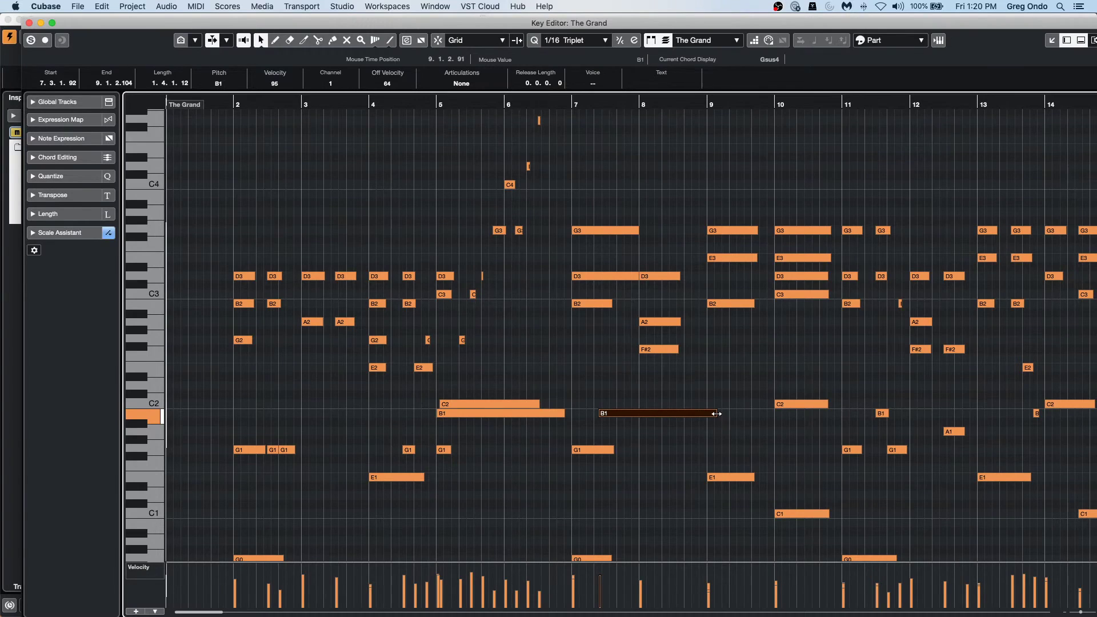
drag(716, 413, 615, 415)
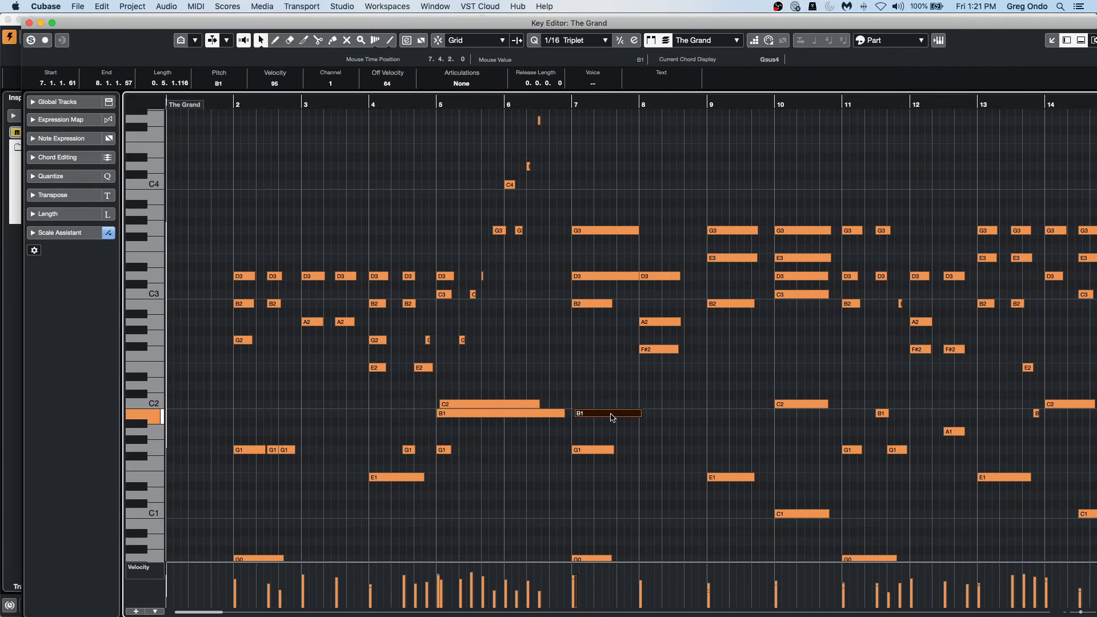
key(Delete)
double_click(542, 414)
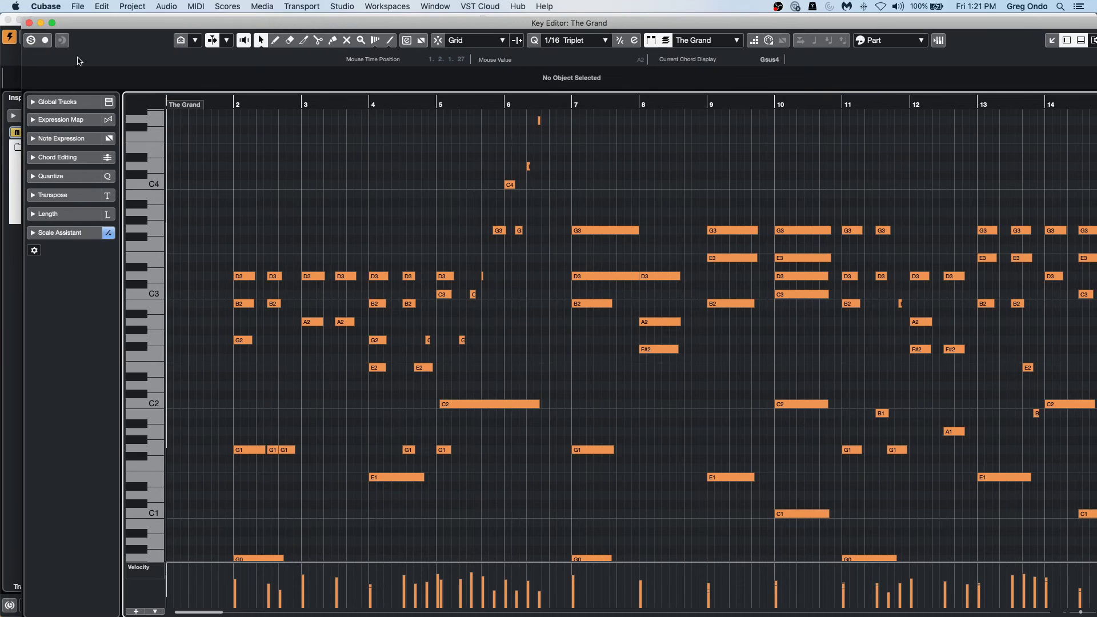
Step: Close The Grand's Key Editor and open the ac gtr part at about bar 58 in a full-size Key Editor
click(28, 24)
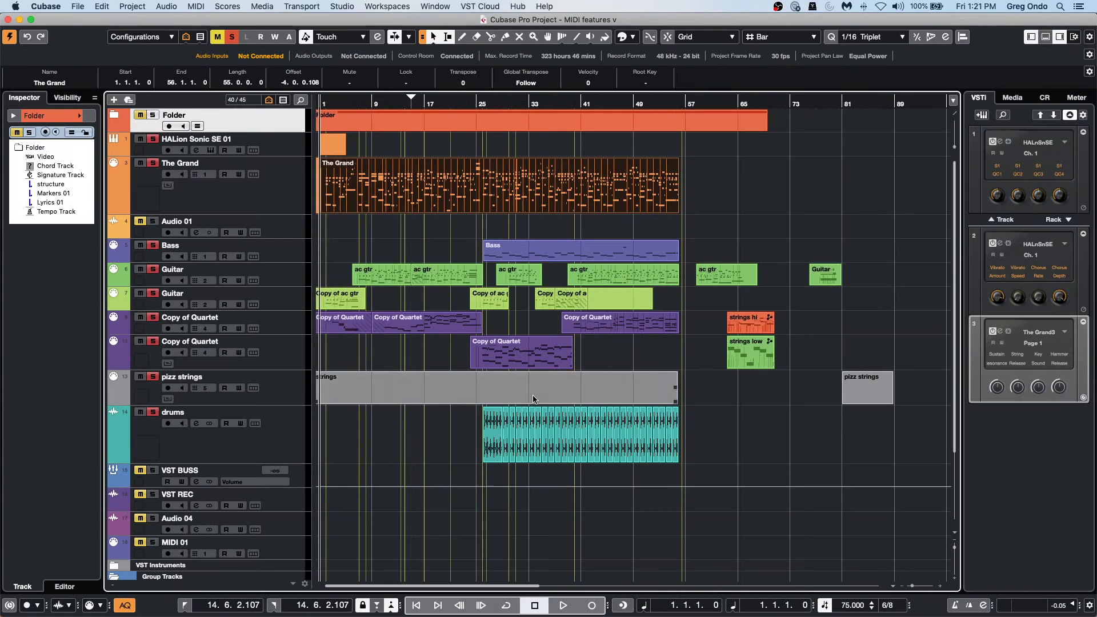
double_click(718, 279)
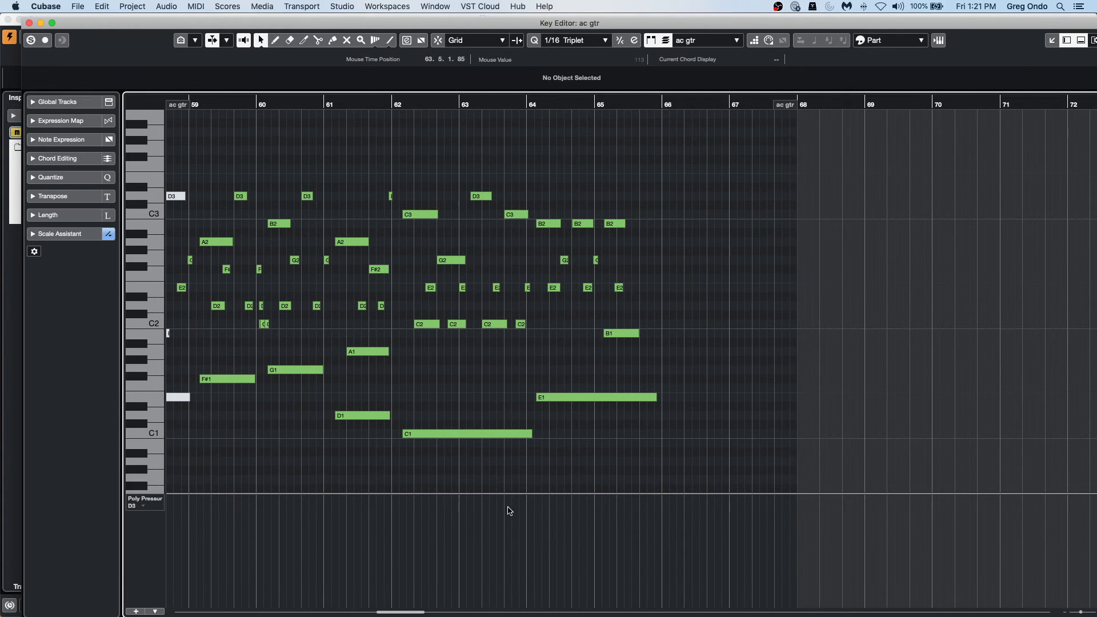
click(53, 23)
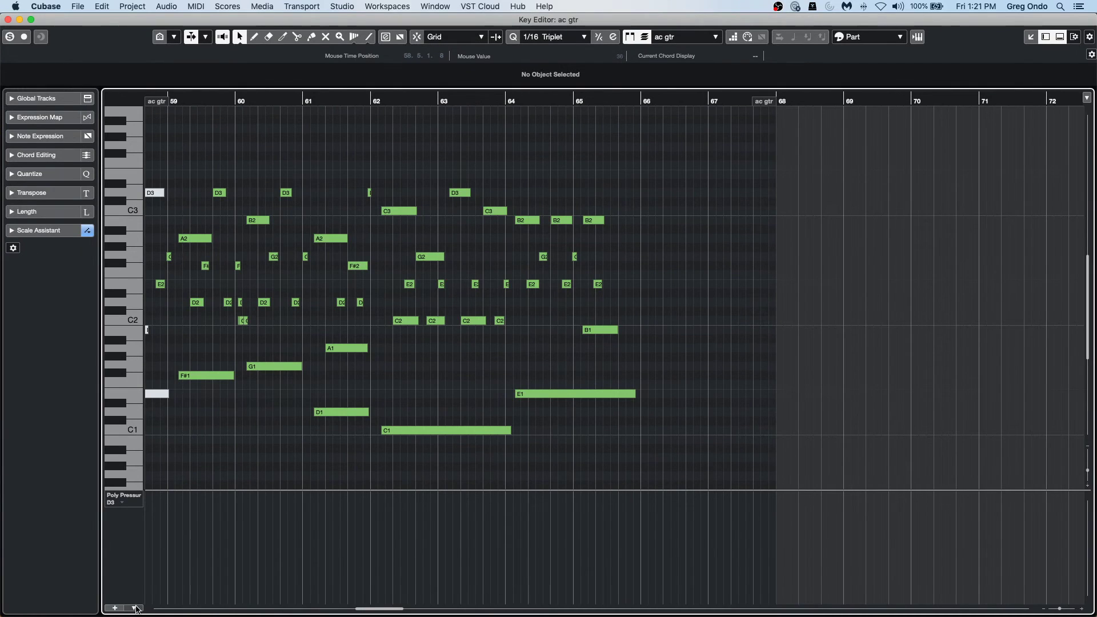
Step: Set the type of new controller events to Ramp for the ac gtr part's controller lane
click(135, 608)
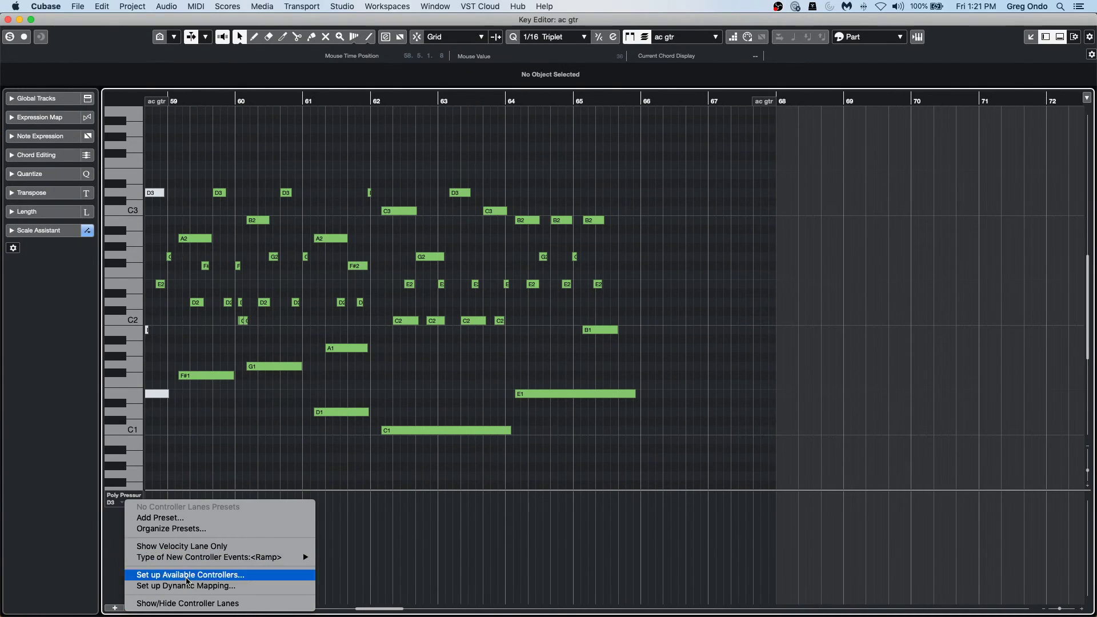
mouse_move(206, 559)
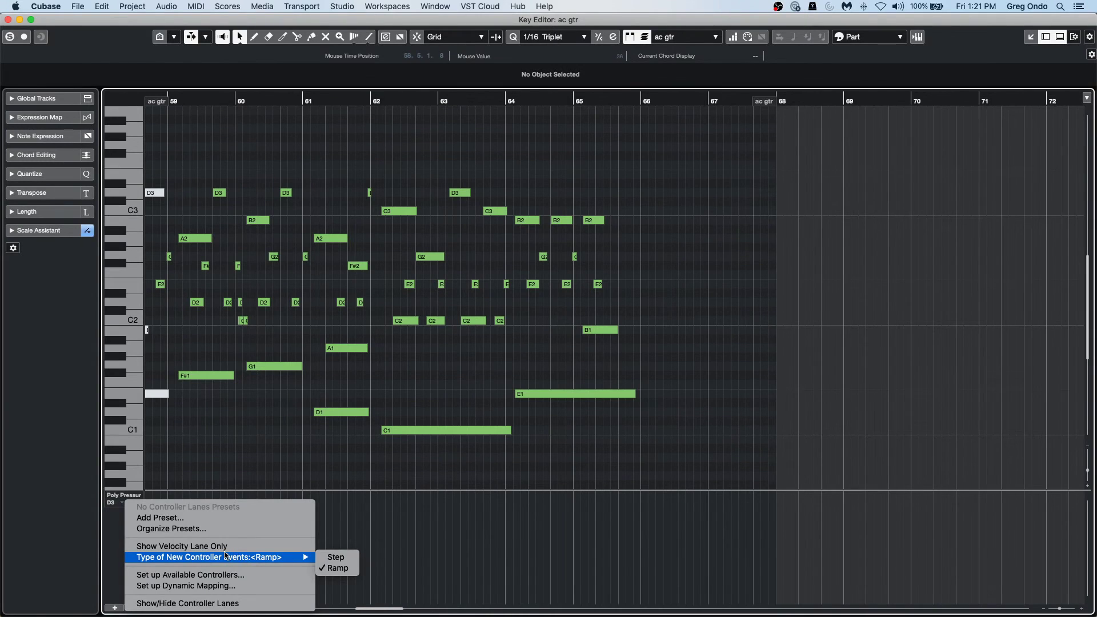
click(342, 568)
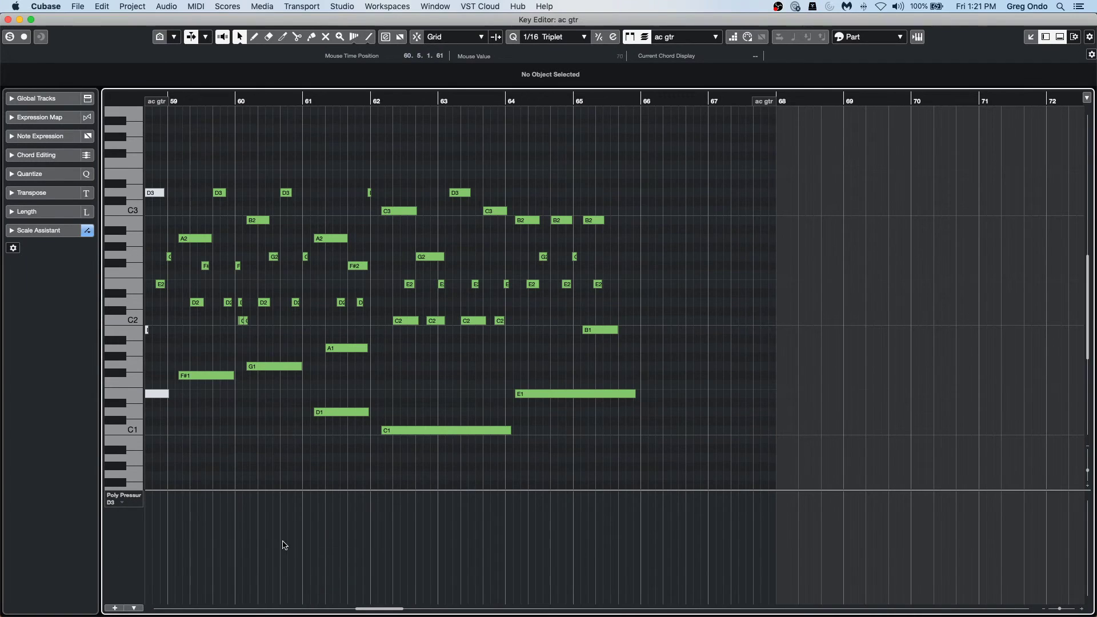
Step: Draw a zigzag Poly Pressure ramp in the controller lane from about bar 60 to bar 67 with the Draw tool
right_click(284, 544)
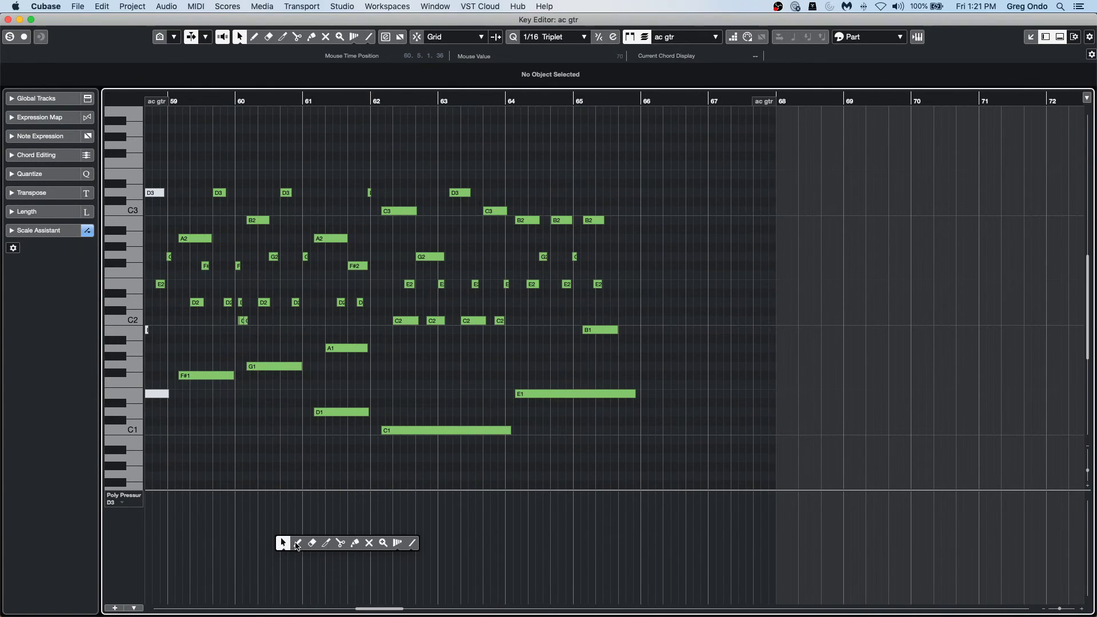
click(297, 544)
click(241, 585)
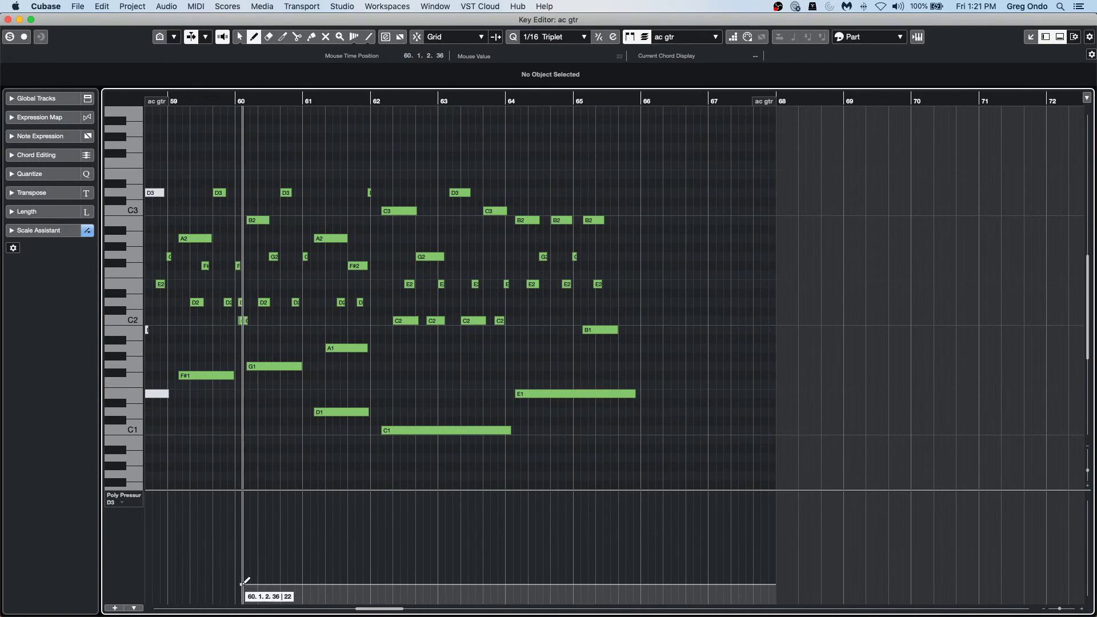
click(370, 519)
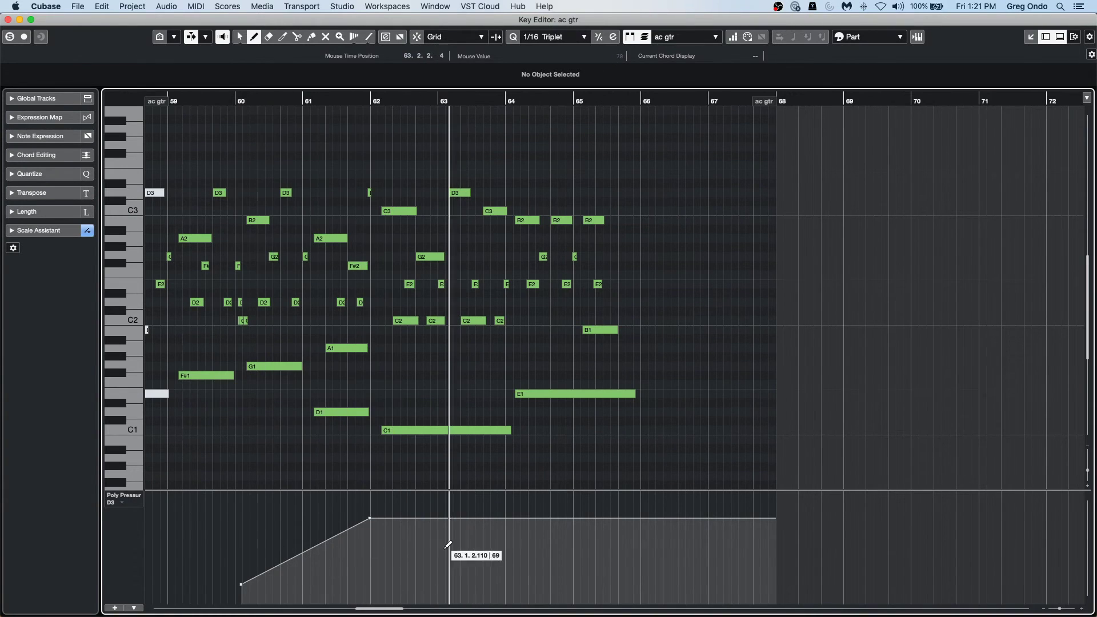
mouse_move(429, 564)
mouse_down()
mouse_move(480, 558)
mouse_move(494, 529)
mouse_up()
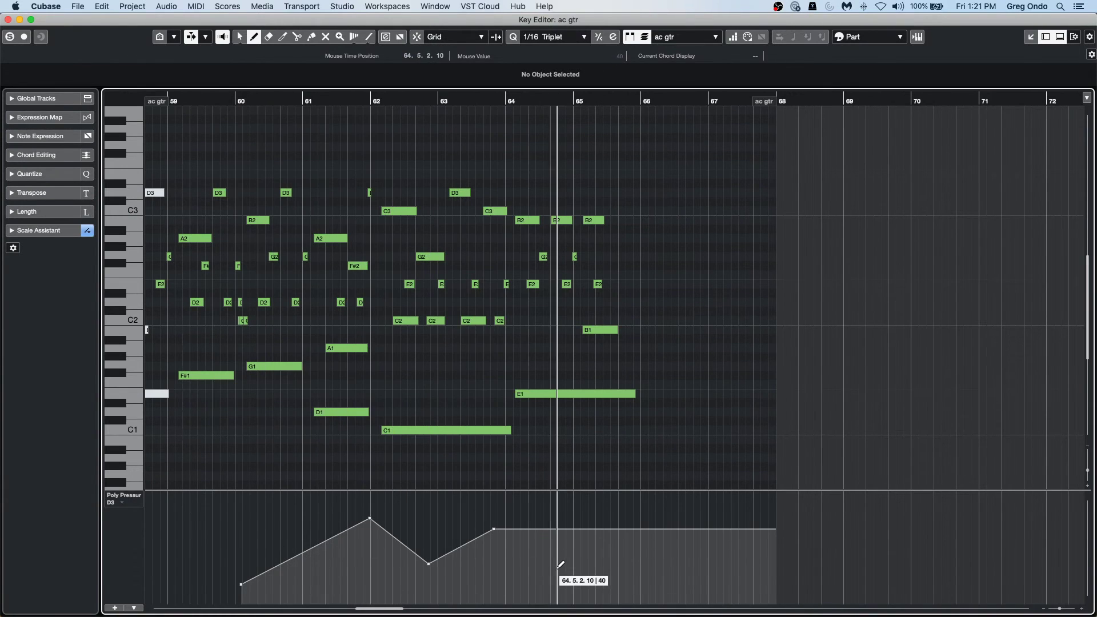
mouse_move(560, 566)
mouse_down()
mouse_move(610, 587)
mouse_move(633, 545)
mouse_move(692, 532)
mouse_move(709, 559)
mouse_up()
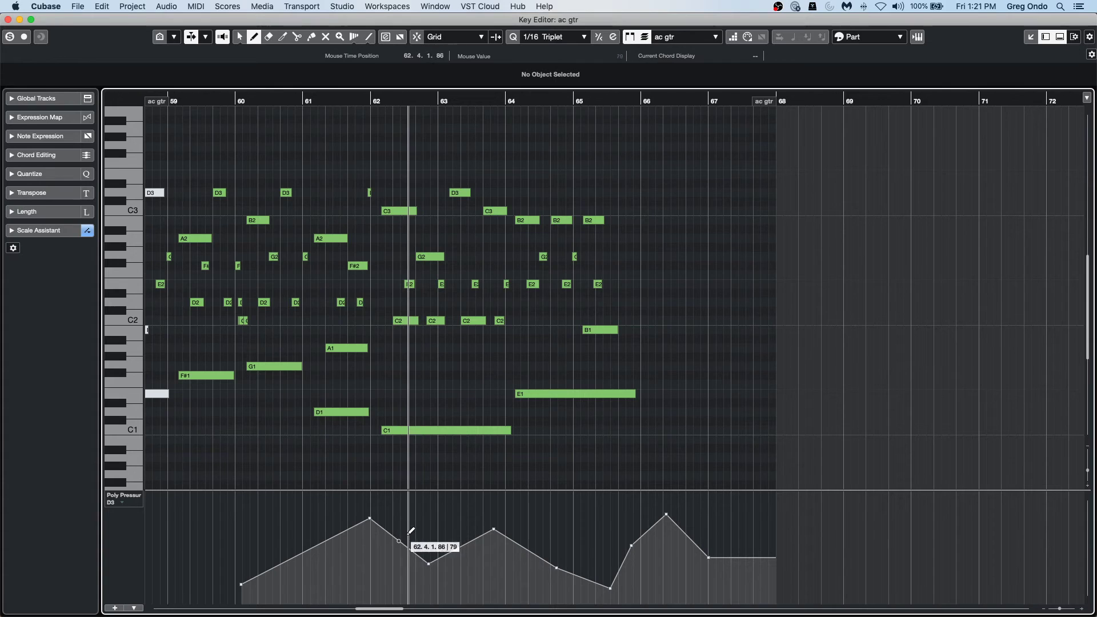
Step: Bend the first five straight Poly Pressure segments, from about bar 60 to bar 65, into curves with the Object Selection tool
right_click(319, 535)
click(320, 537)
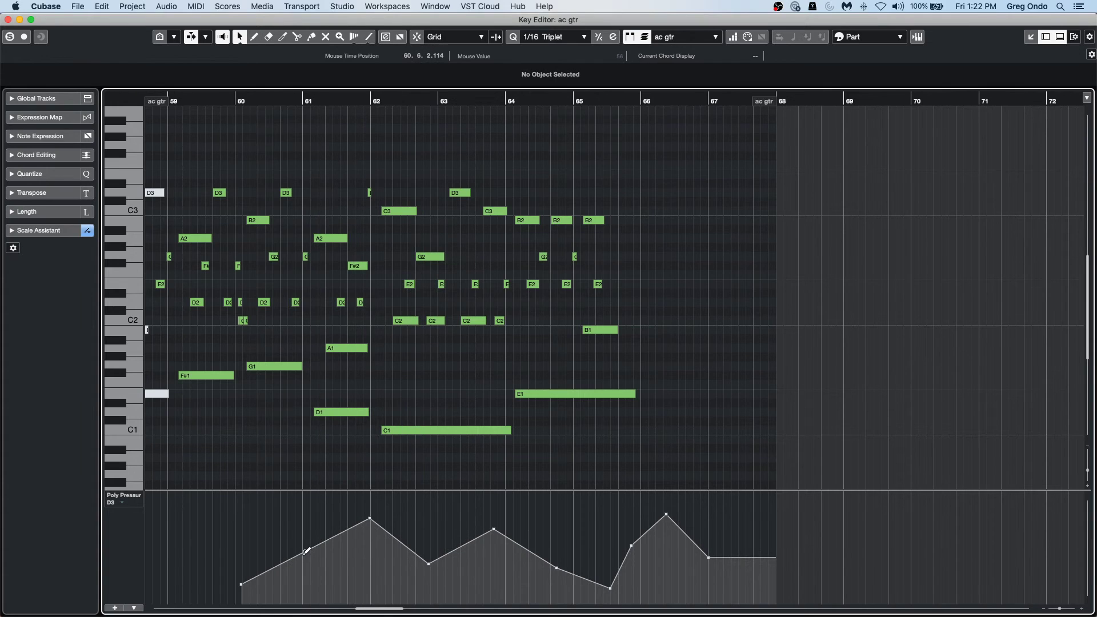
drag(307, 554, 319, 574)
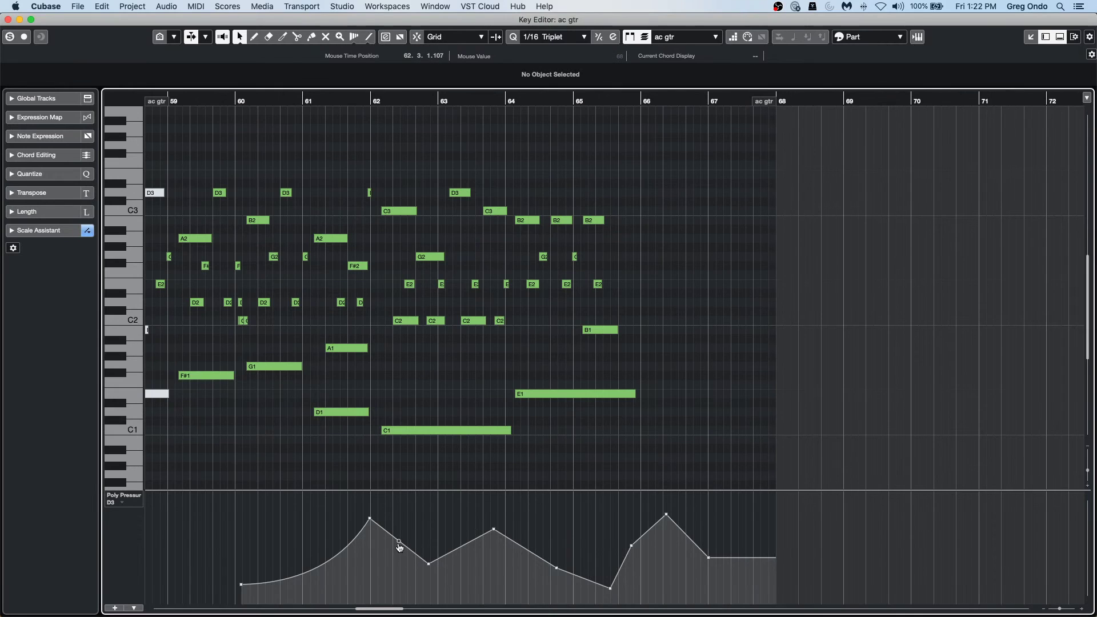
mouse_move(400, 546)
mouse_down()
mouse_move(405, 535)
mouse_move(394, 560)
mouse_up()
drag(463, 549, 451, 541)
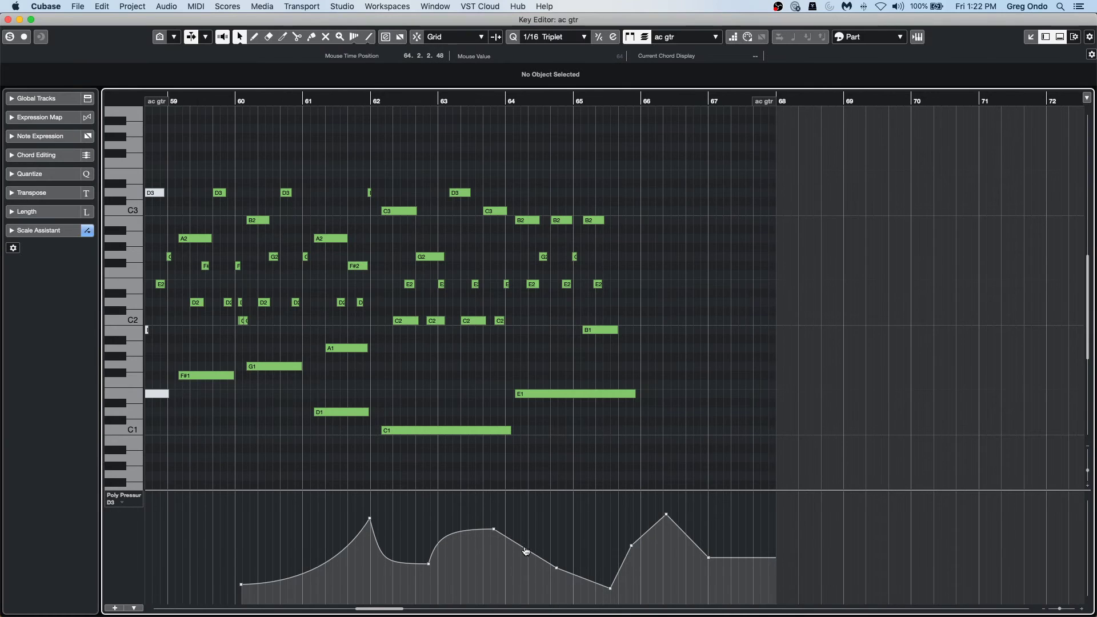
drag(526, 550, 512, 567)
mouse_move(583, 581)
mouse_down()
mouse_move(591, 560)
mouse_move(587, 595)
mouse_up()
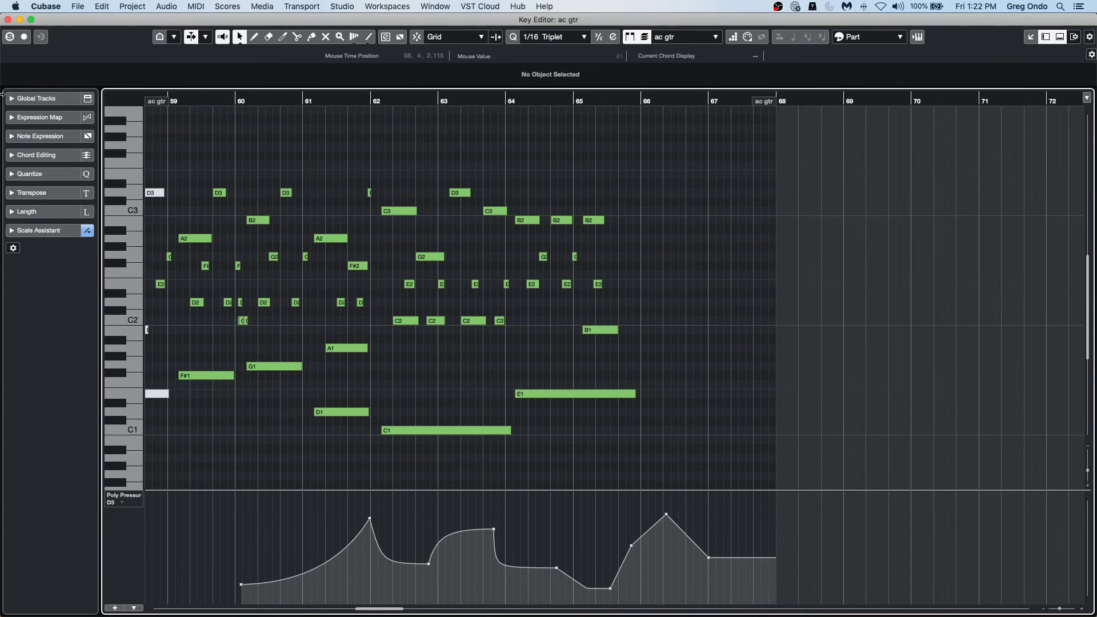
Step: Close the ac gtr Key Editor and open the strings hi and strings low parts together in the Key Editor
click(8, 20)
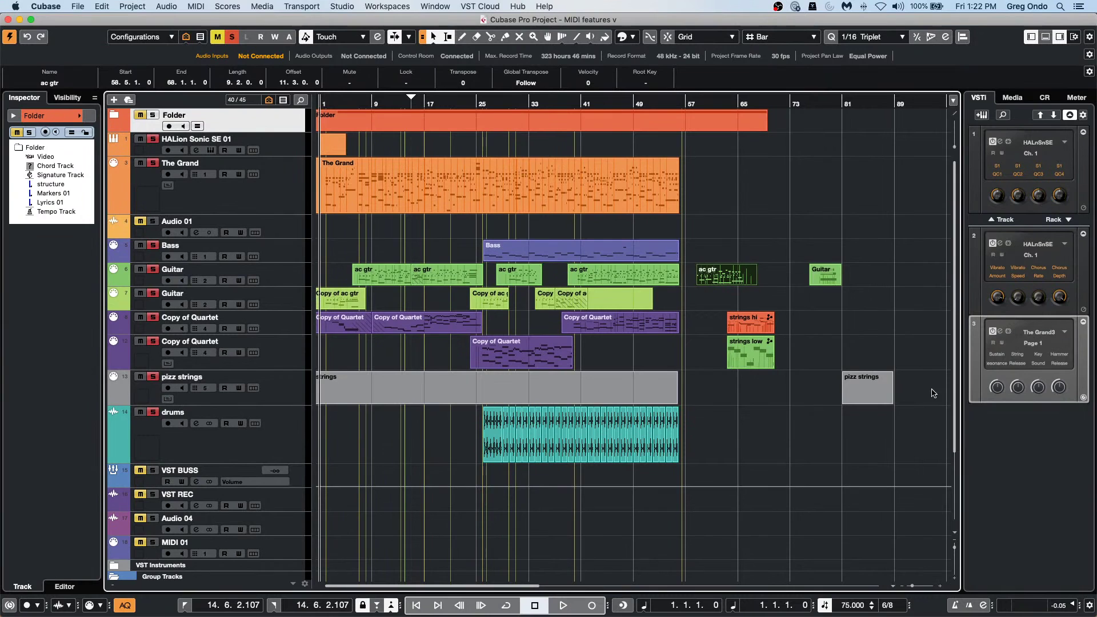
double_click(751, 327)
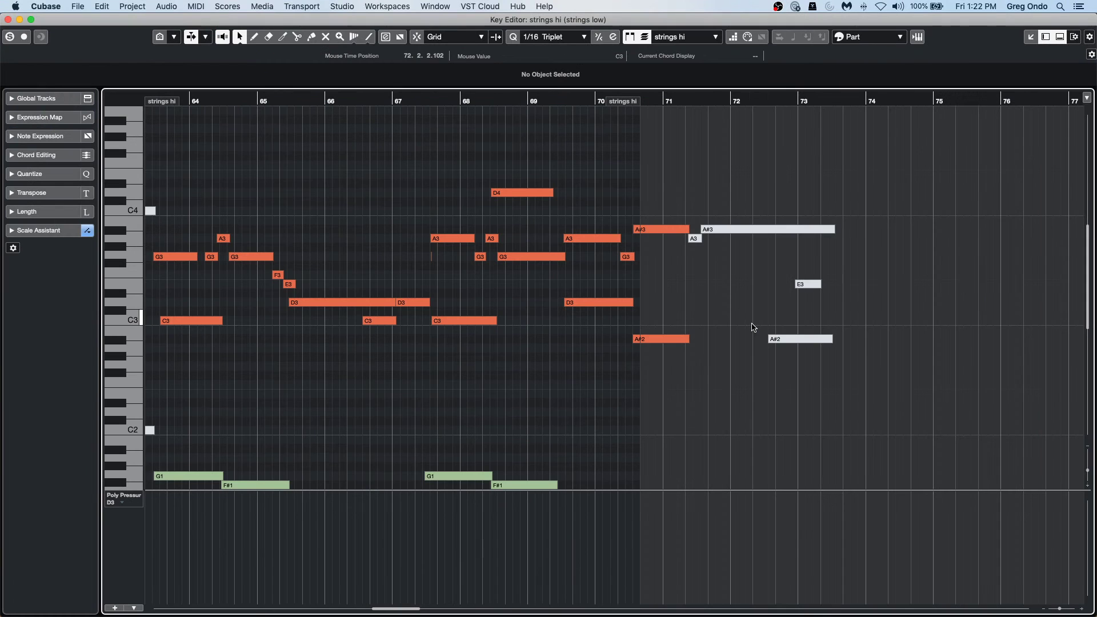
scroll(366, 316, down, 3)
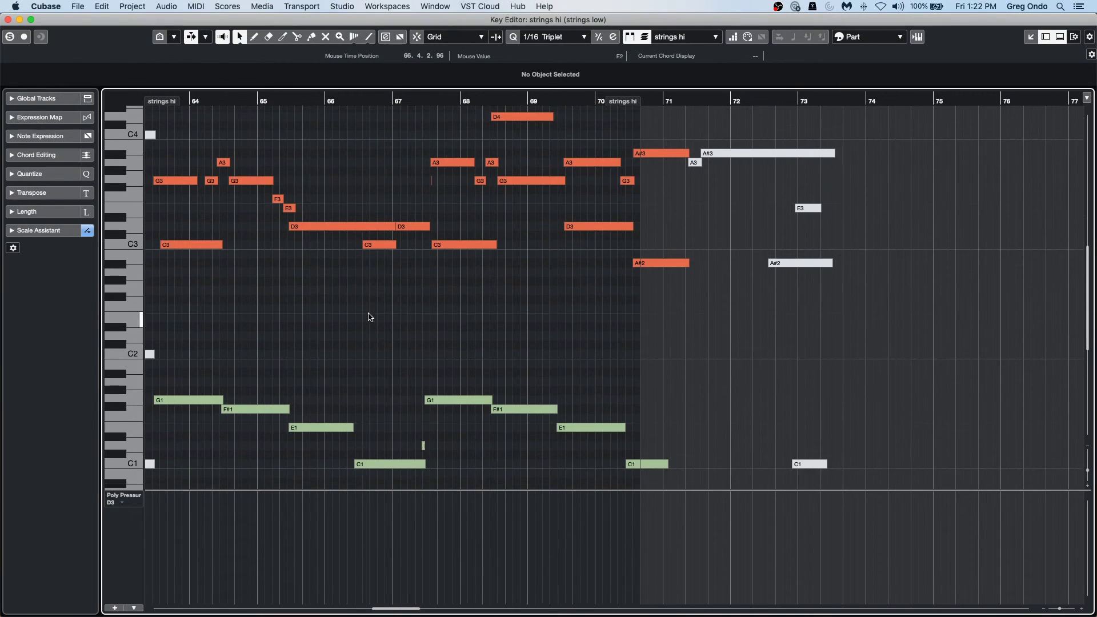
scroll(314, 295, down, 3)
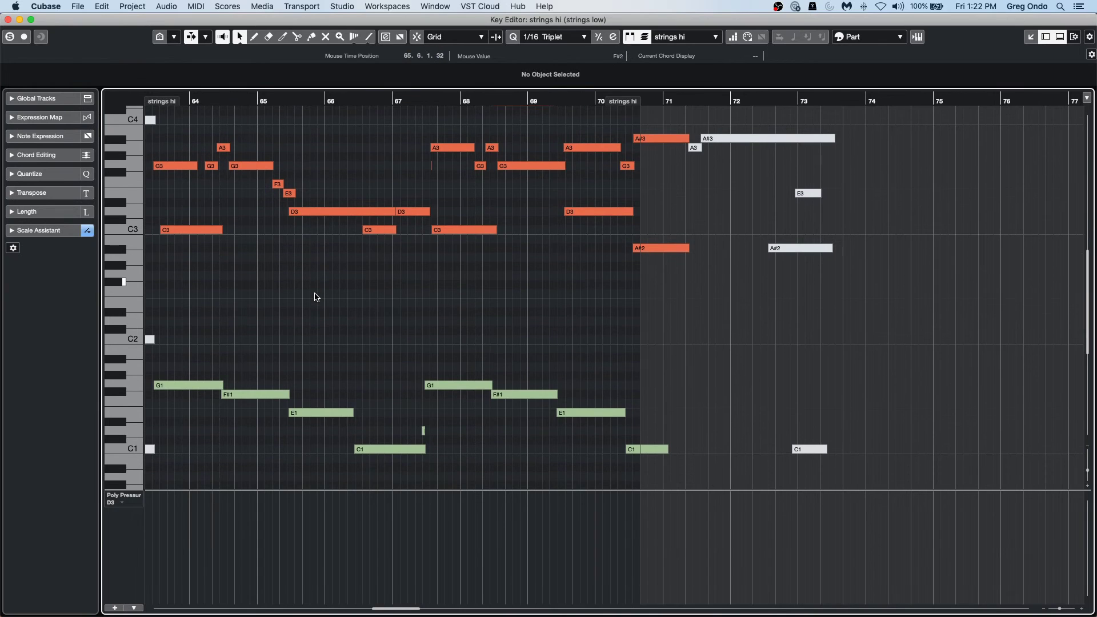
scroll(316, 296, up, 3)
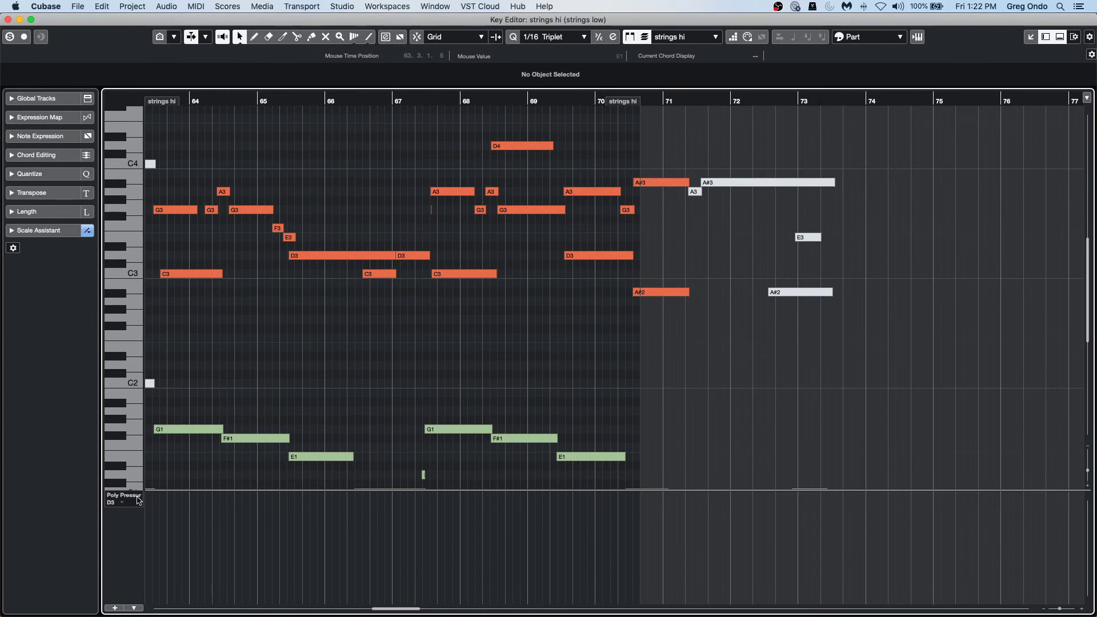
Step: Show CC 1 (Modulation) in the controller lane and compare its curve between the strings hi and strings low parts
click(122, 499)
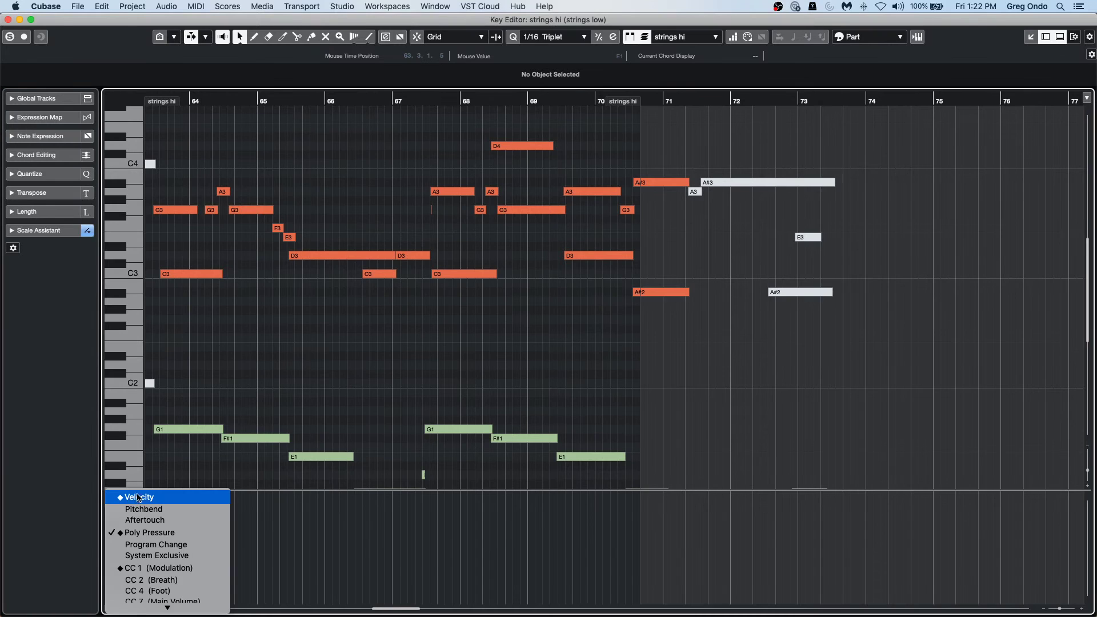
click(155, 568)
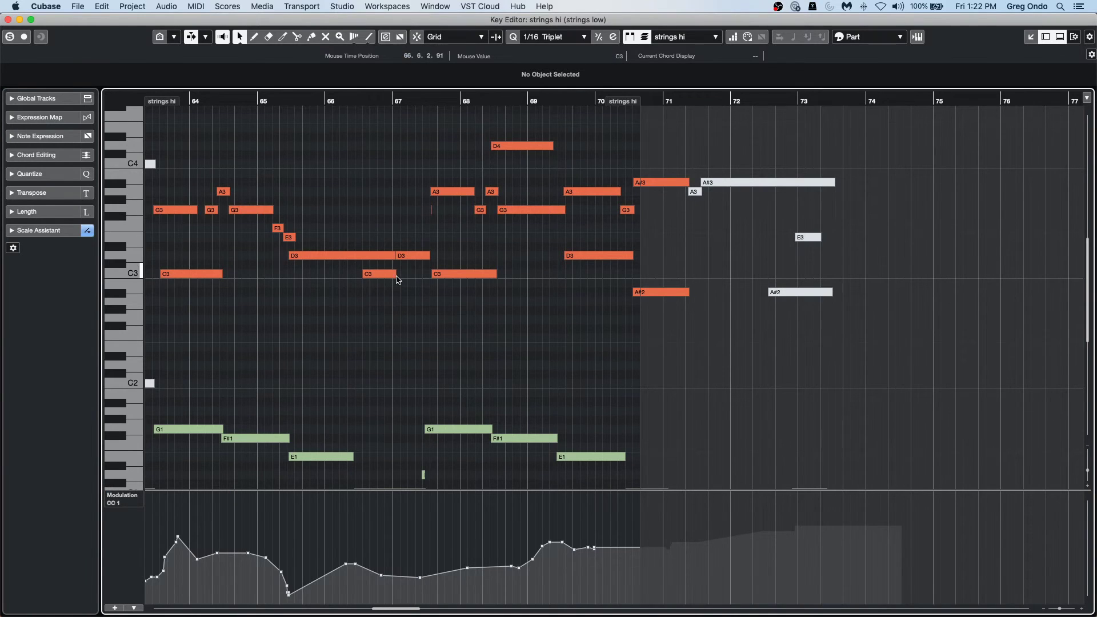
click(692, 39)
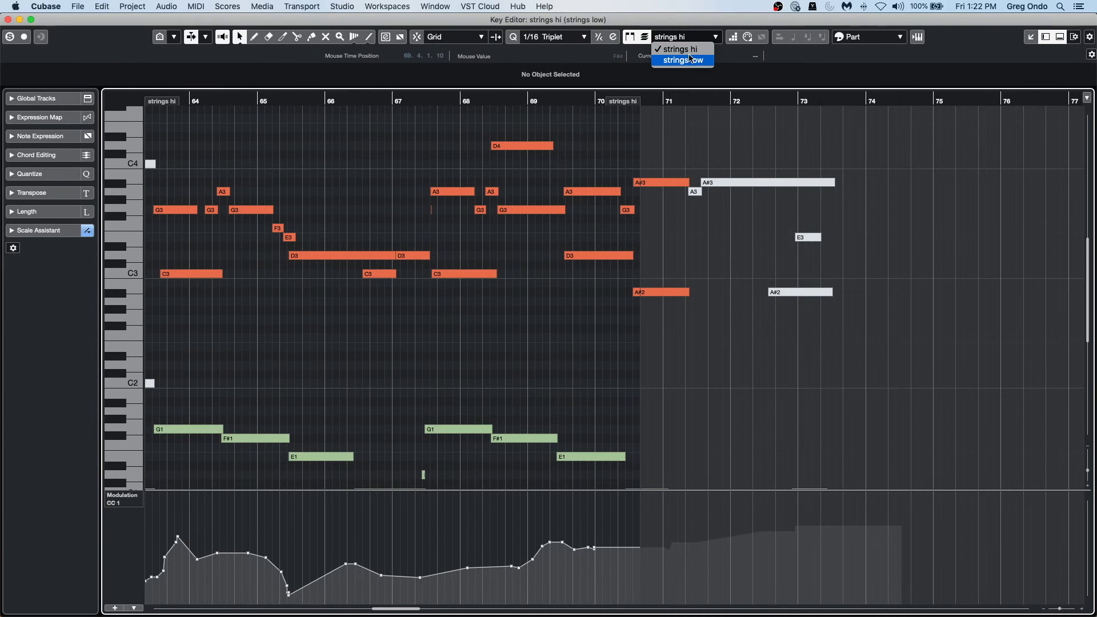
click(688, 57)
click(696, 39)
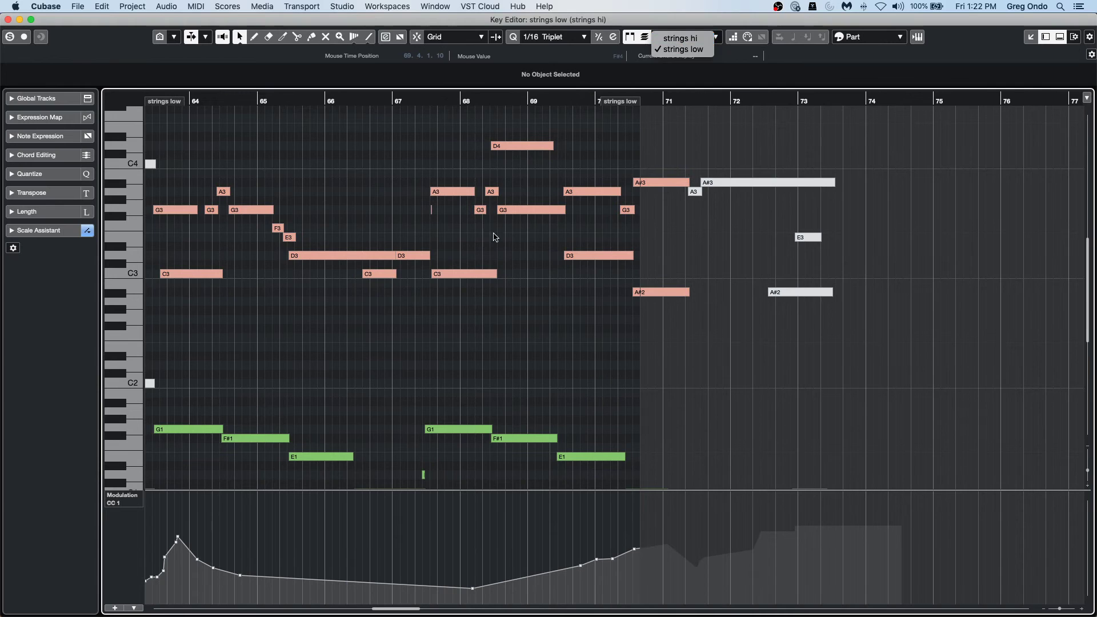
click(684, 38)
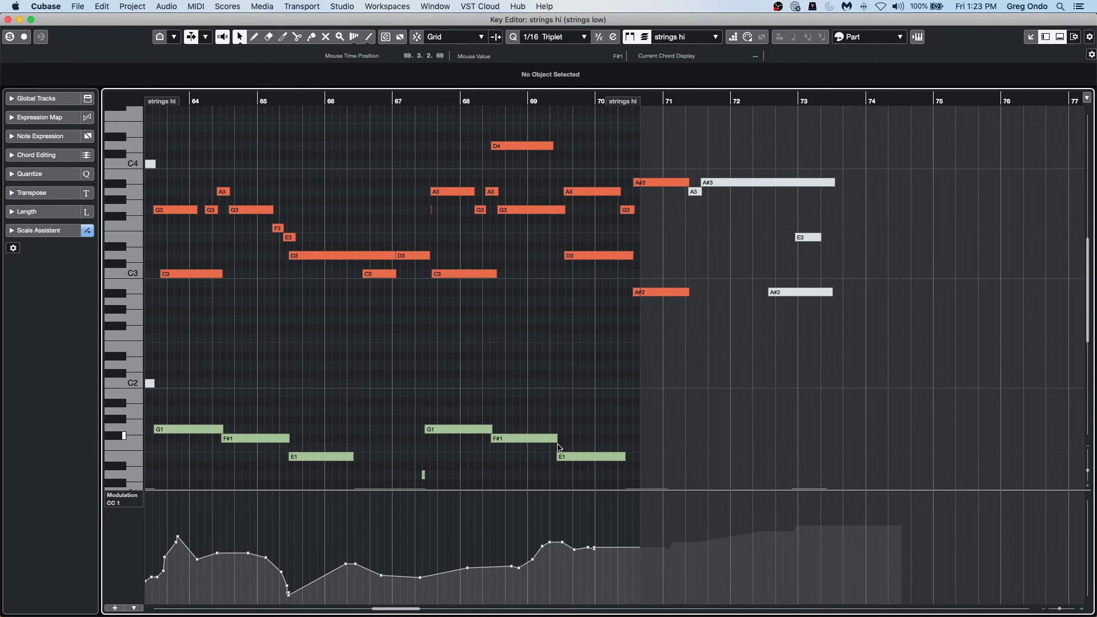
click(686, 41)
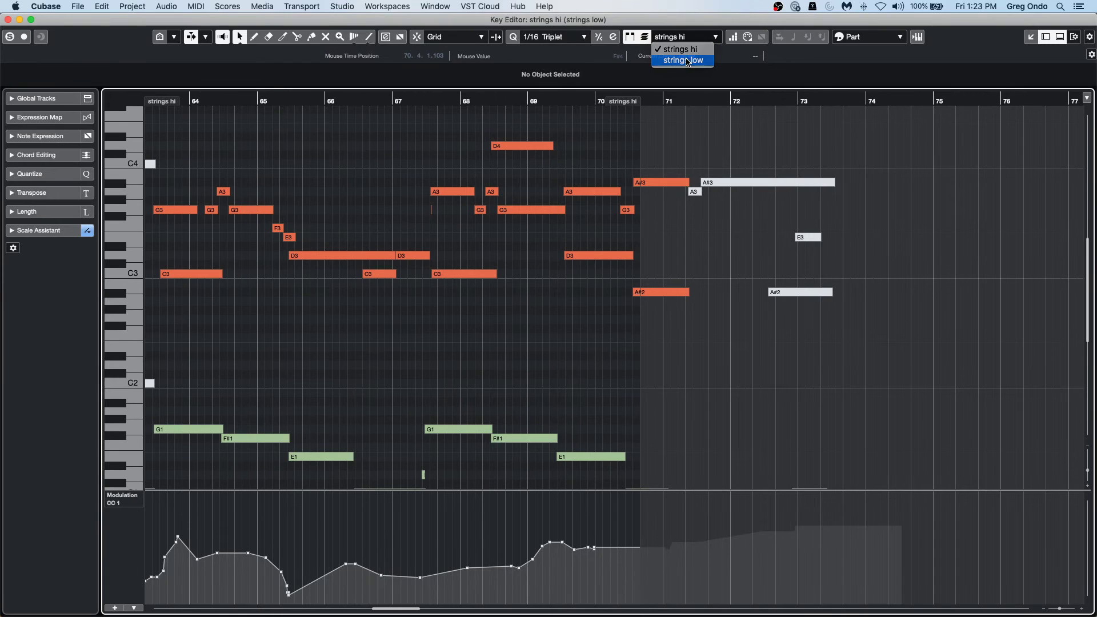
click(690, 61)
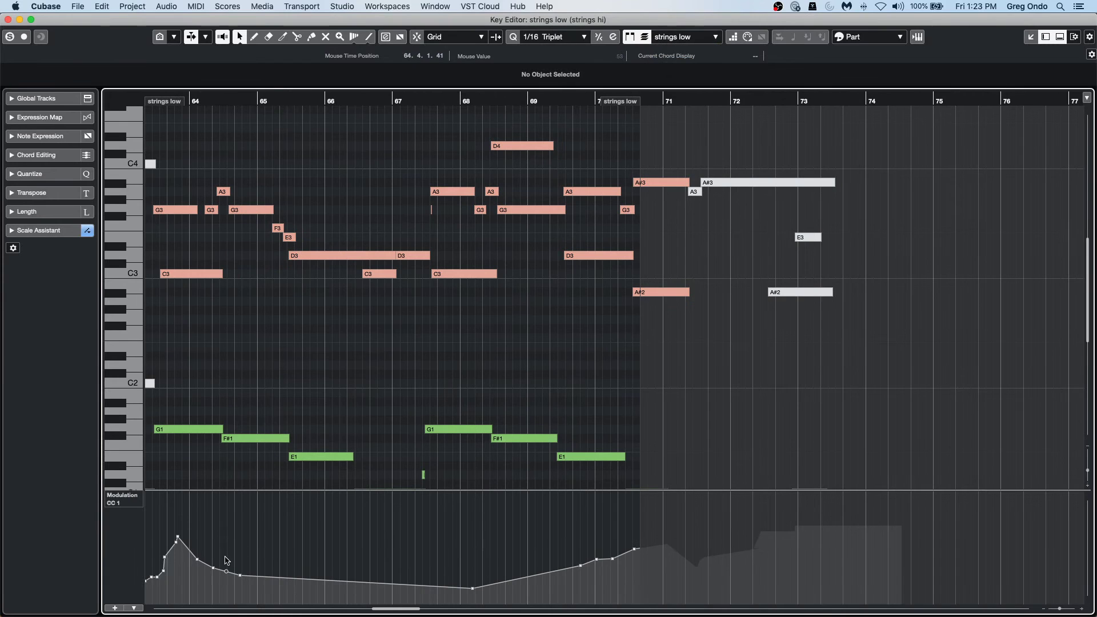
click(678, 37)
click(679, 38)
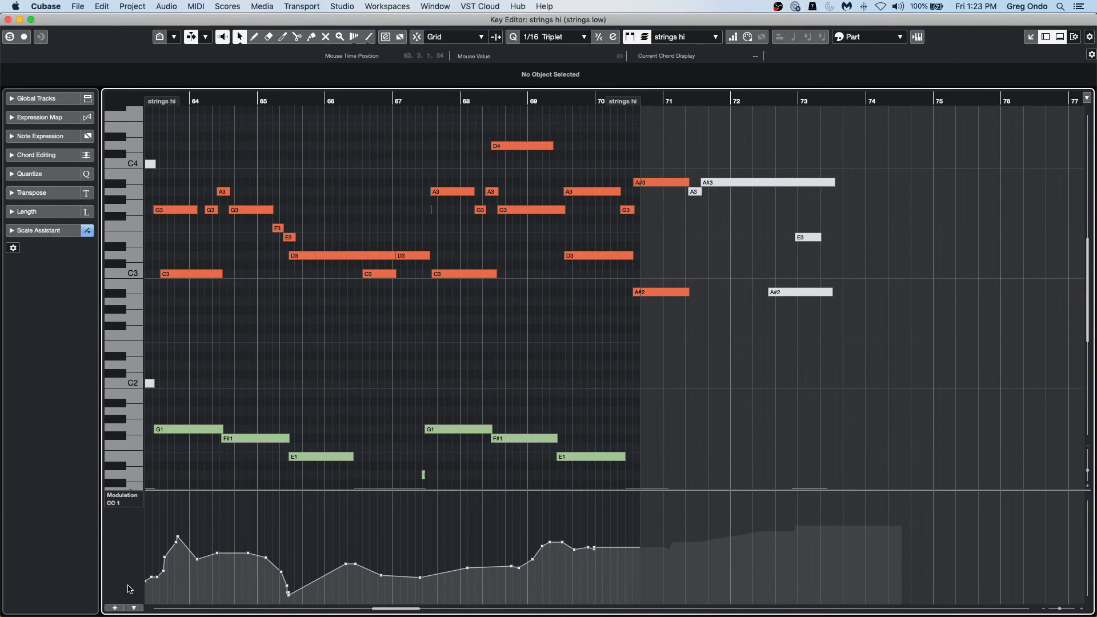
Step: Select all CC 1 (Modulation) events on the strings hi controller lane and copy them
right_click(120, 548)
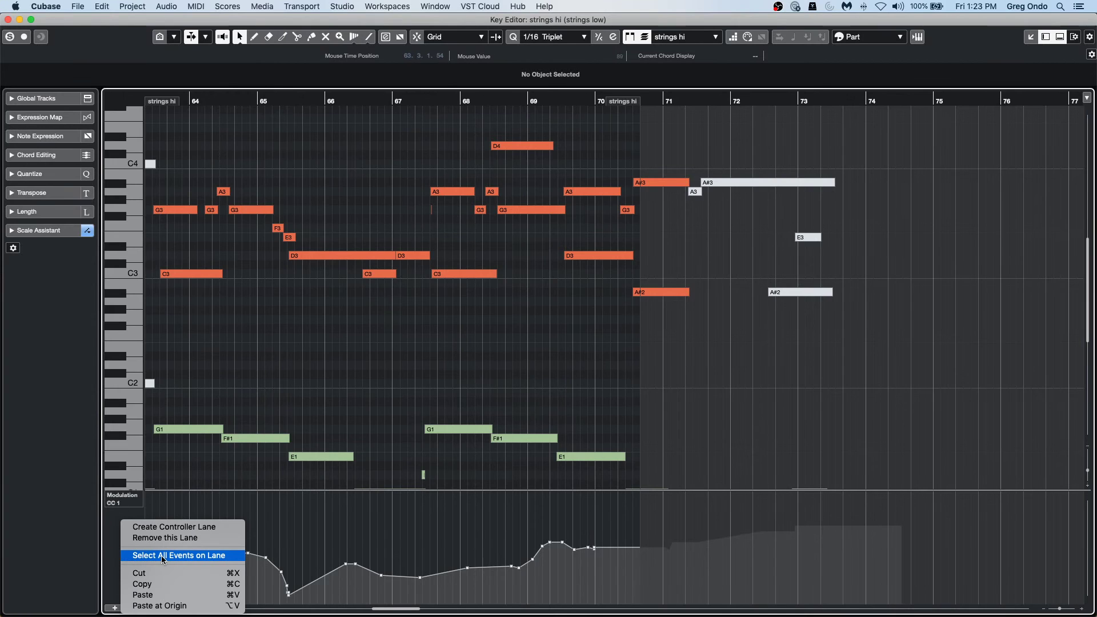
click(216, 558)
right_click(129, 546)
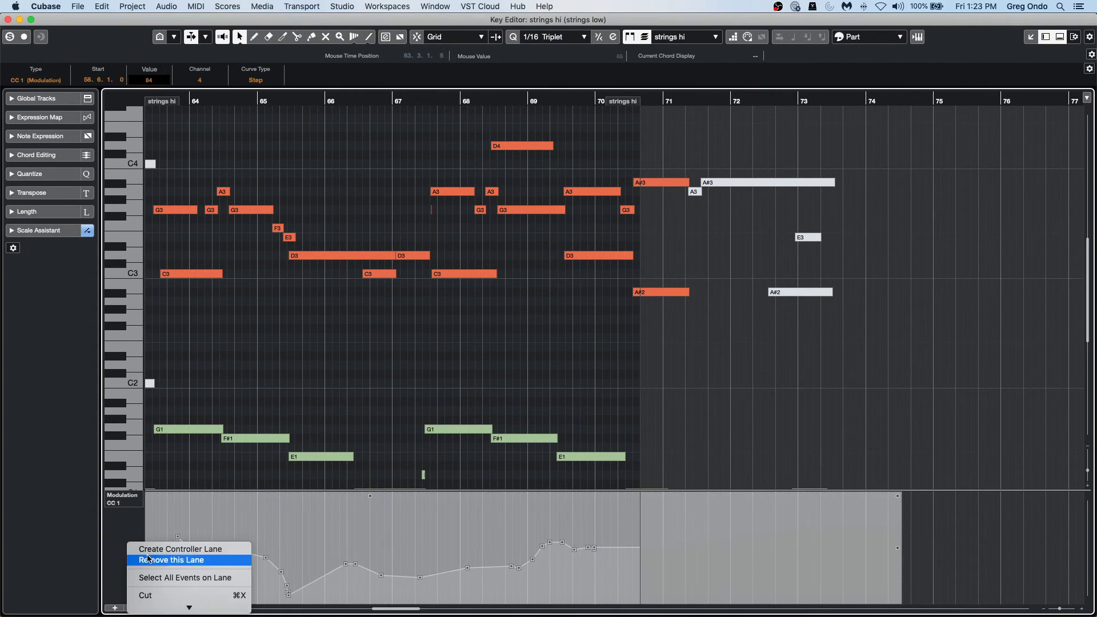
click(185, 583)
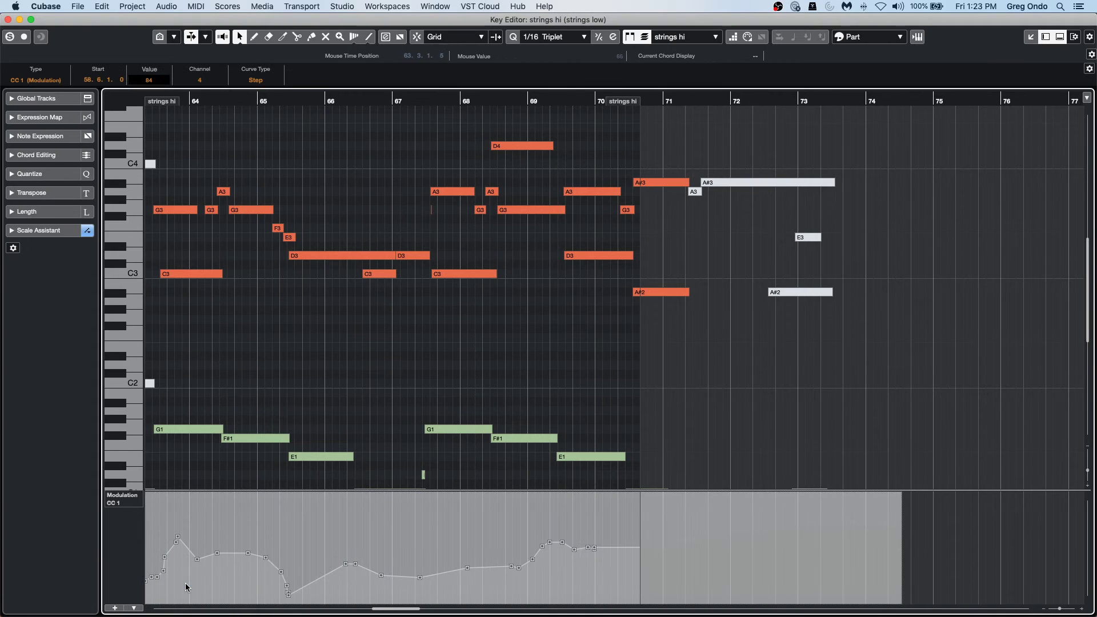
Step: Make strings low the active part, paste the copied modulation events at their origin, and deselect them
click(697, 36)
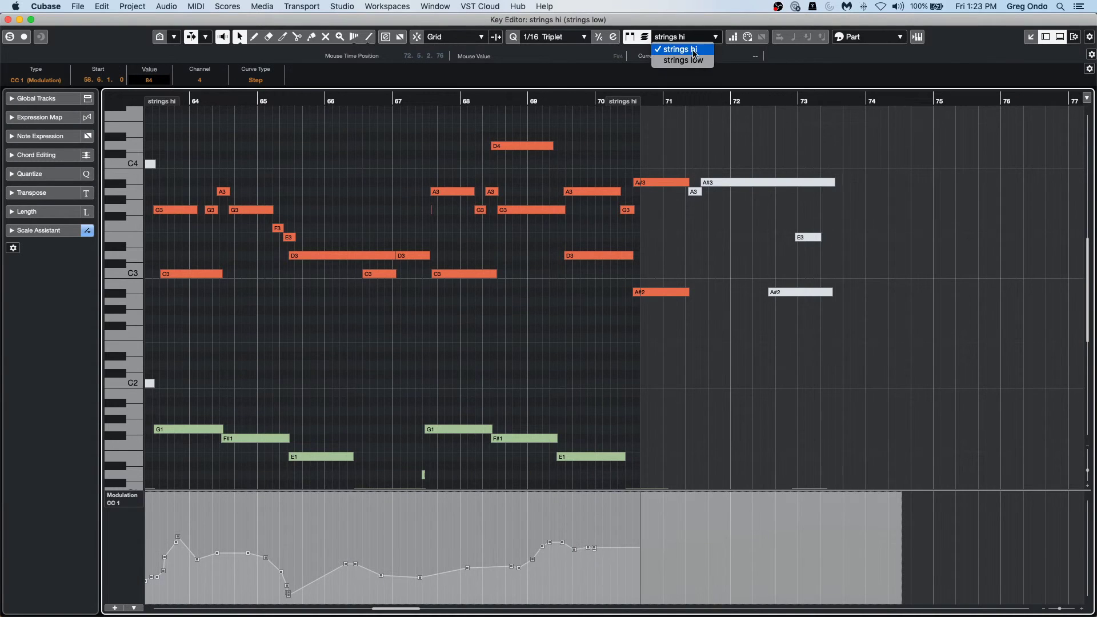
click(694, 61)
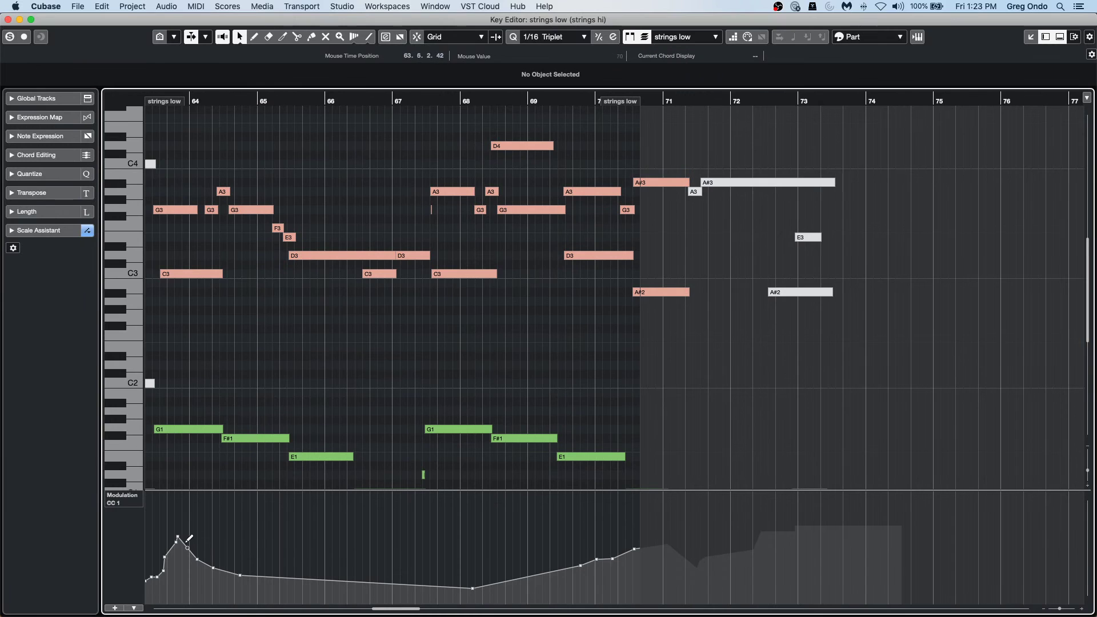
right_click(123, 547)
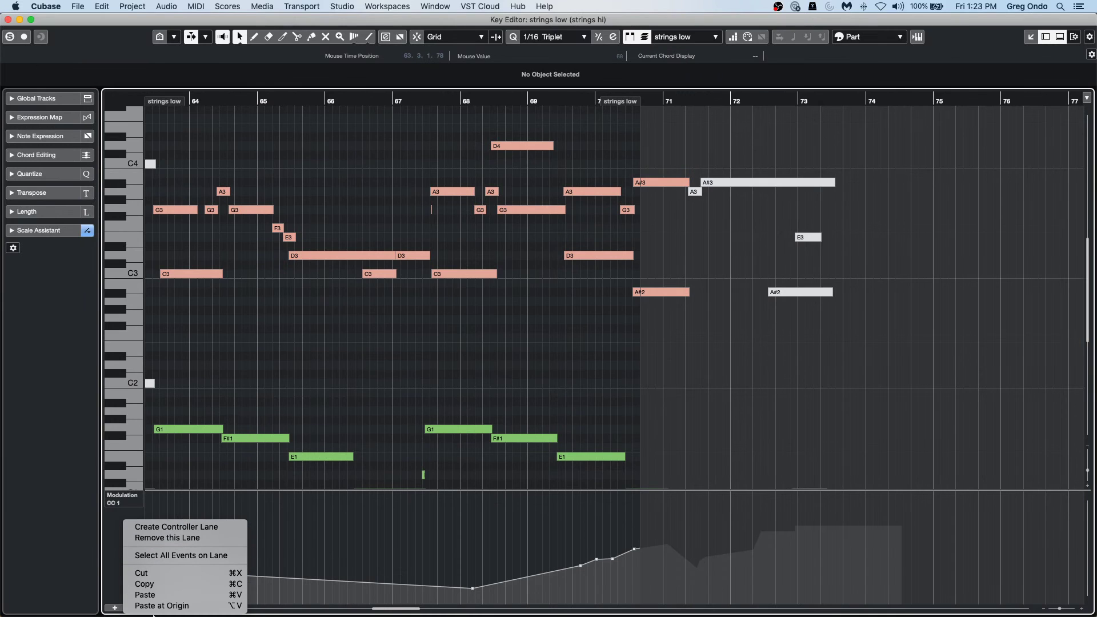
click(179, 606)
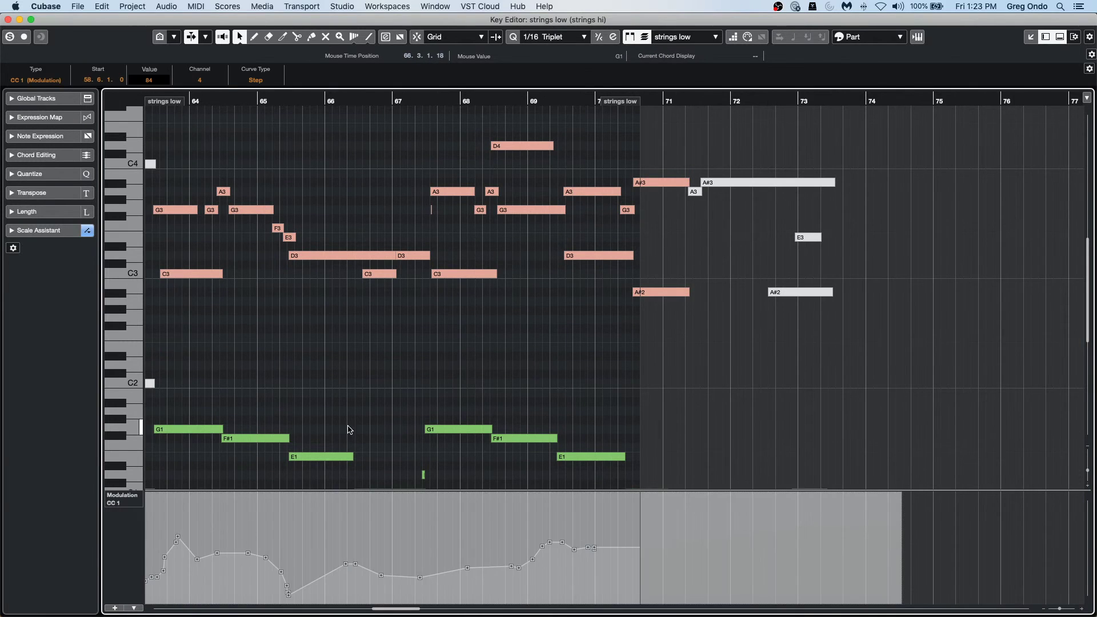
click(389, 377)
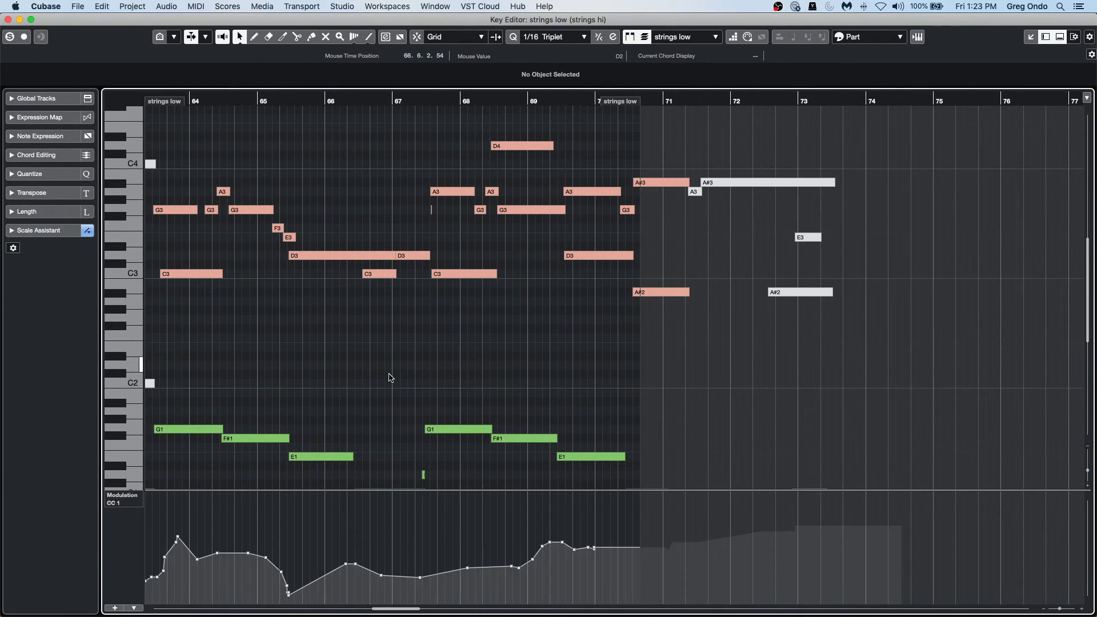
Step: Switch the active part back to strings hi and deselect its modulation events
click(689, 37)
click(689, 39)
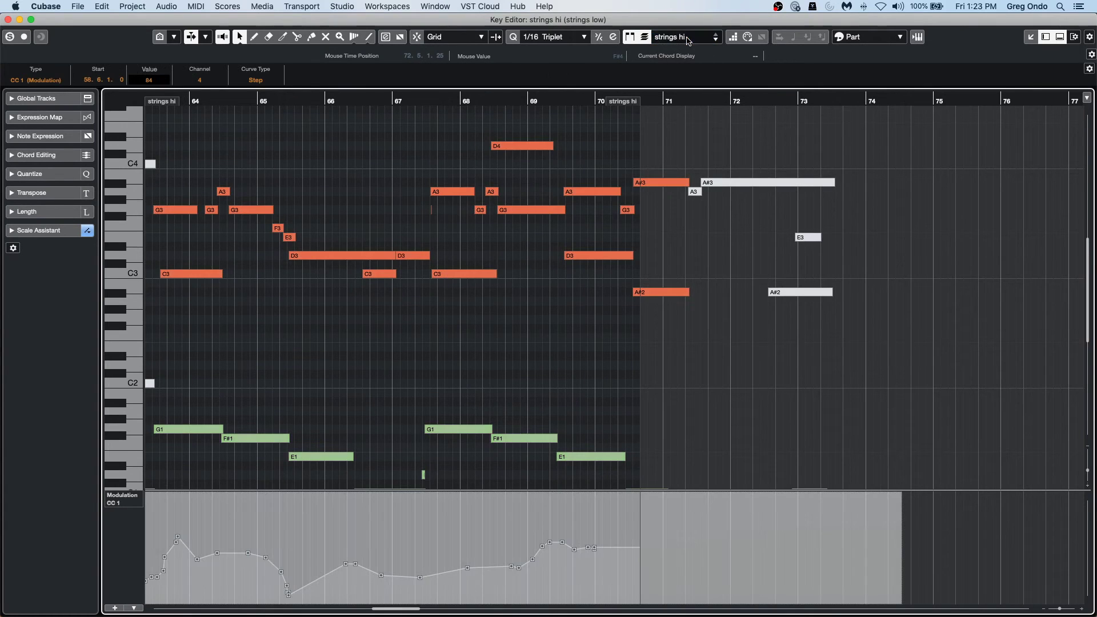
click(543, 368)
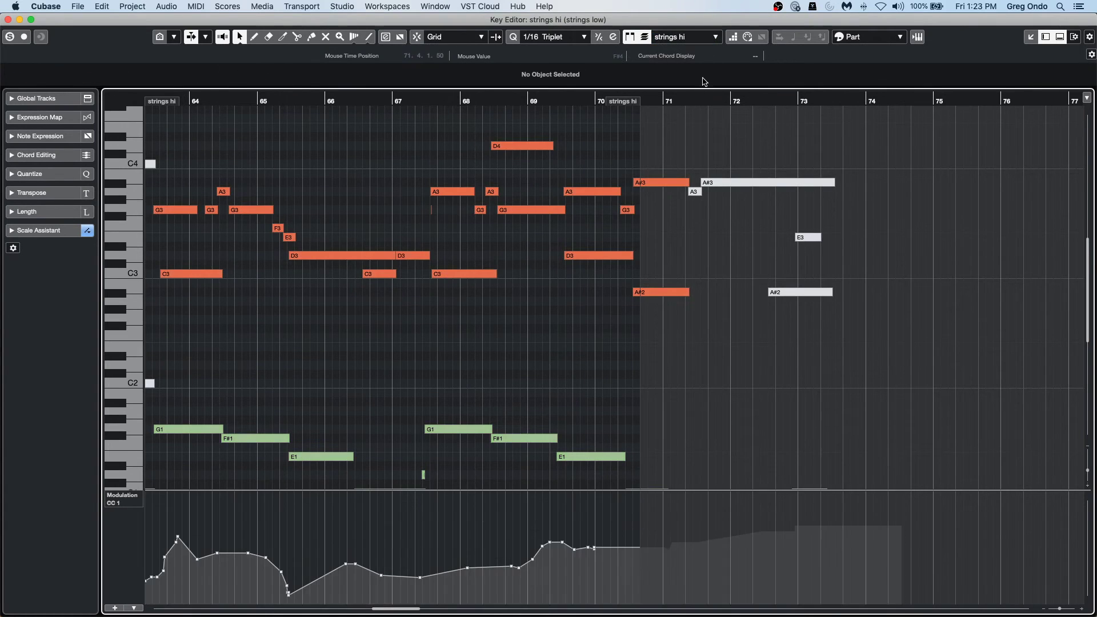
Step: Switch the active part to strings low and back to strings hi to compare their modulation curves
click(709, 37)
click(705, 59)
click(703, 39)
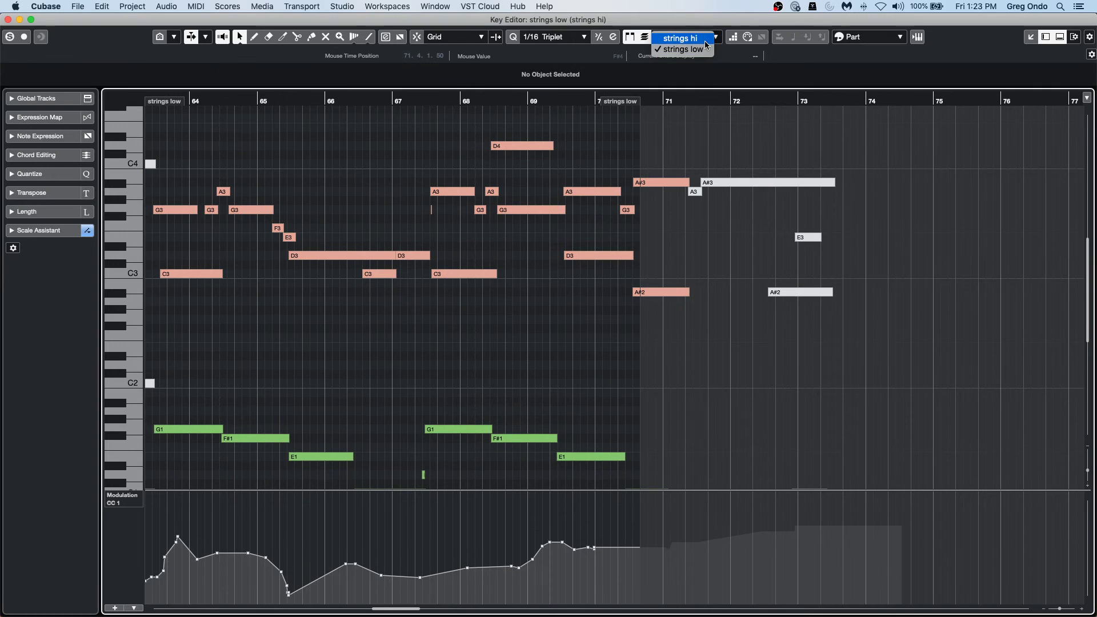
click(703, 41)
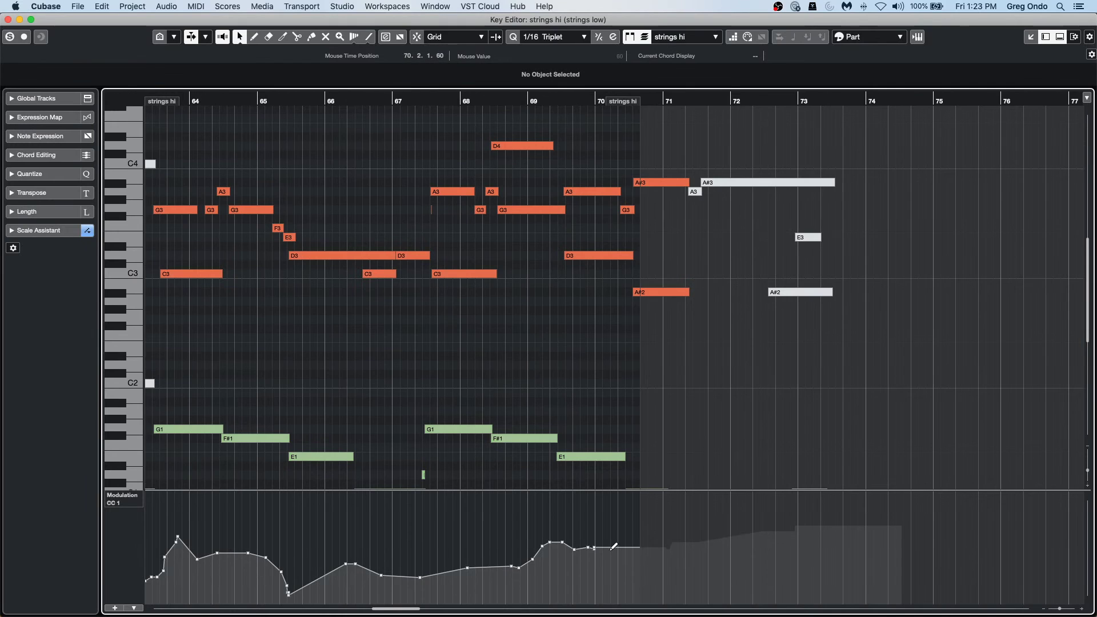
Step: Close the strings editor and open the short Guitar part near bar 77 in the Key Editor
click(8, 19)
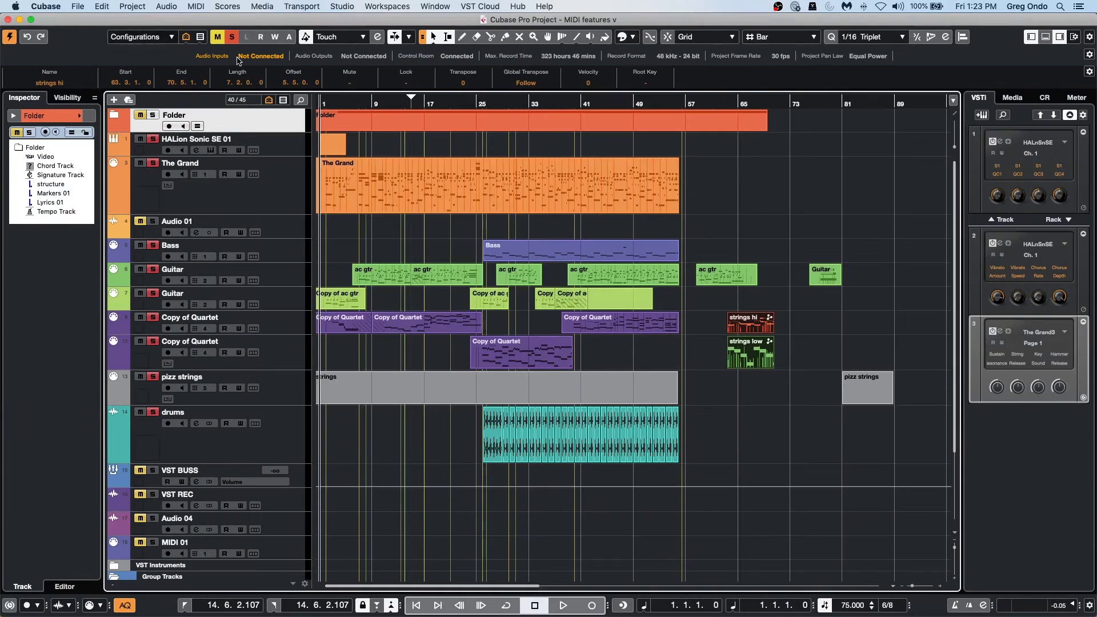
click(827, 282)
double_click(827, 282)
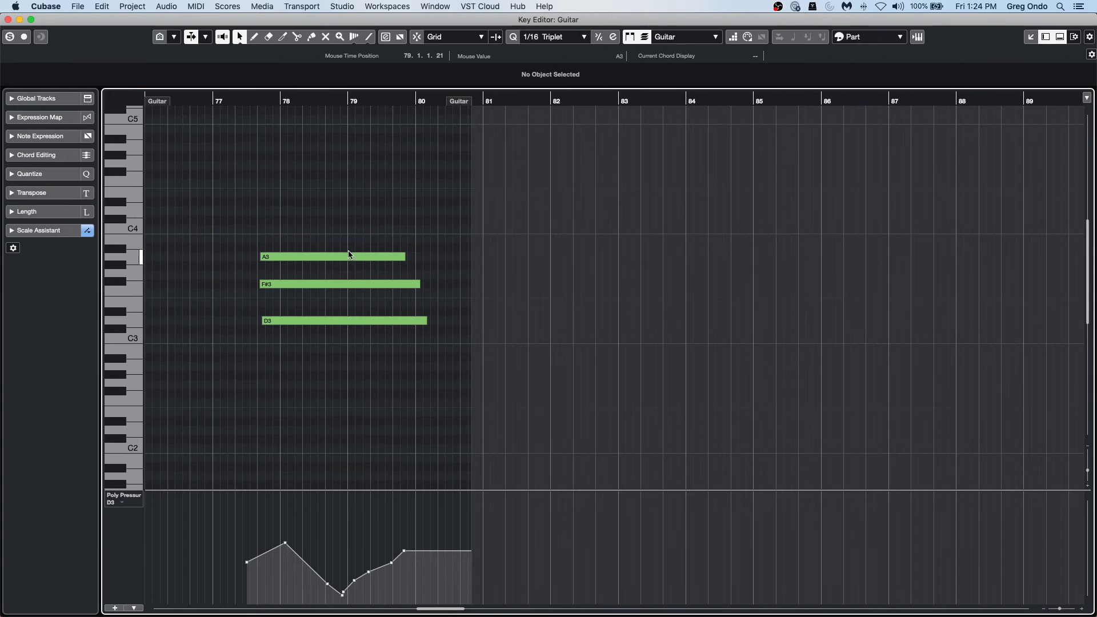
Step: Select the D3 note, check the available controller types, and show the Poly Pressure curve for D3
click(337, 323)
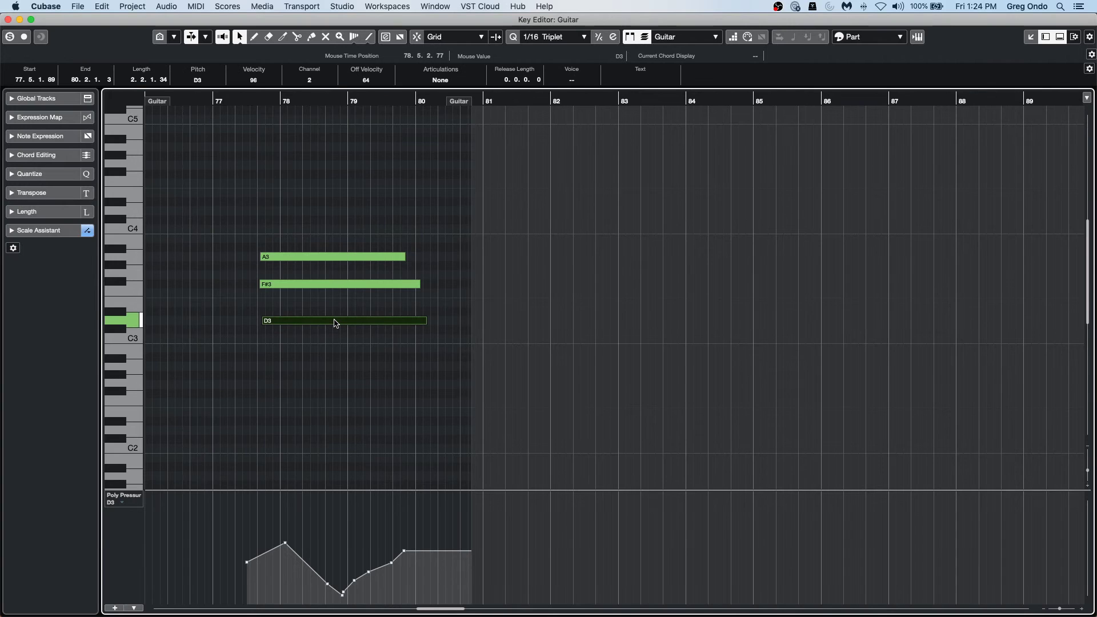
click(135, 495)
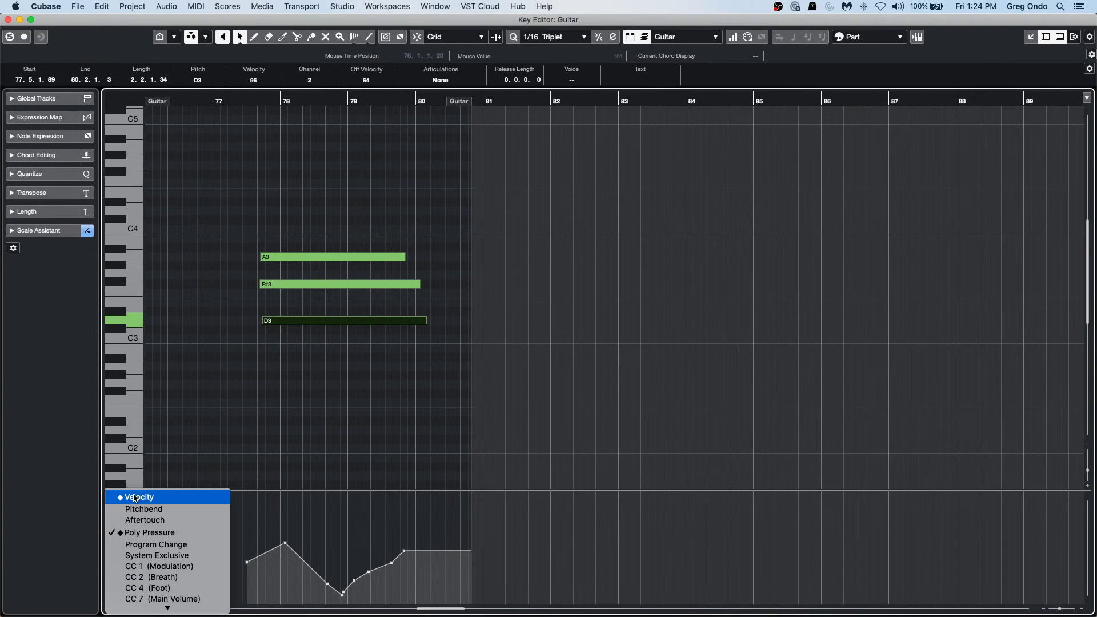
click(246, 451)
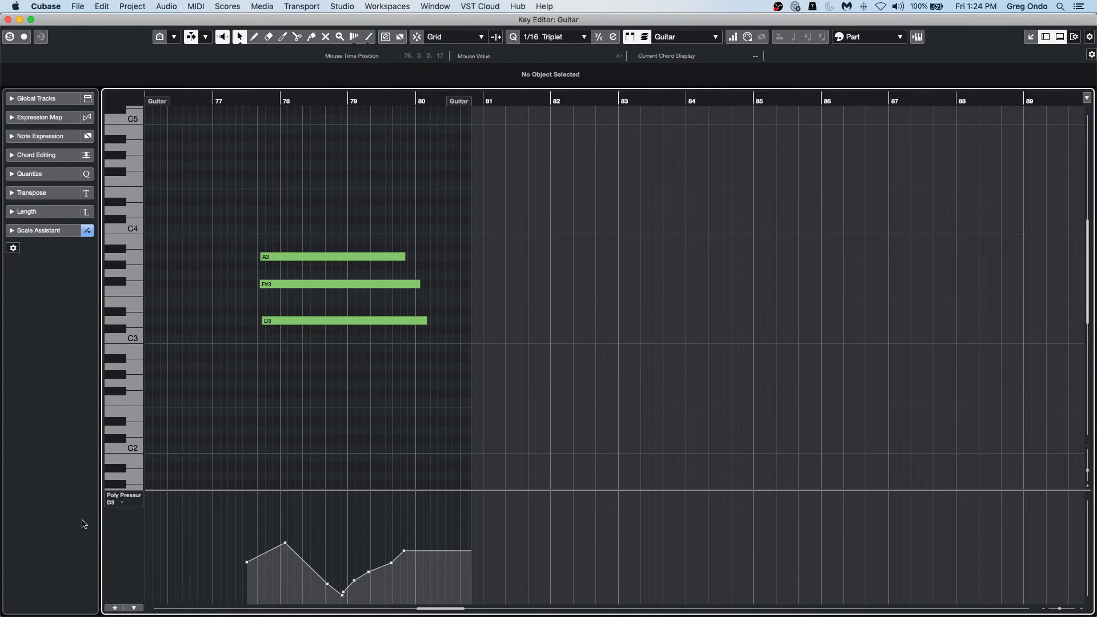
click(117, 503)
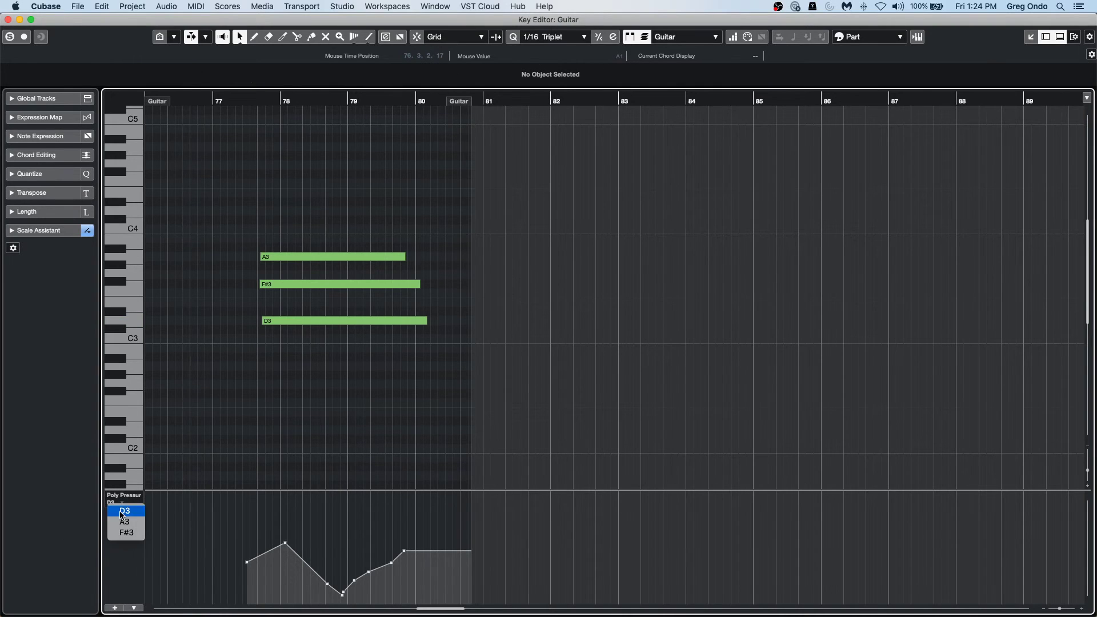
click(122, 513)
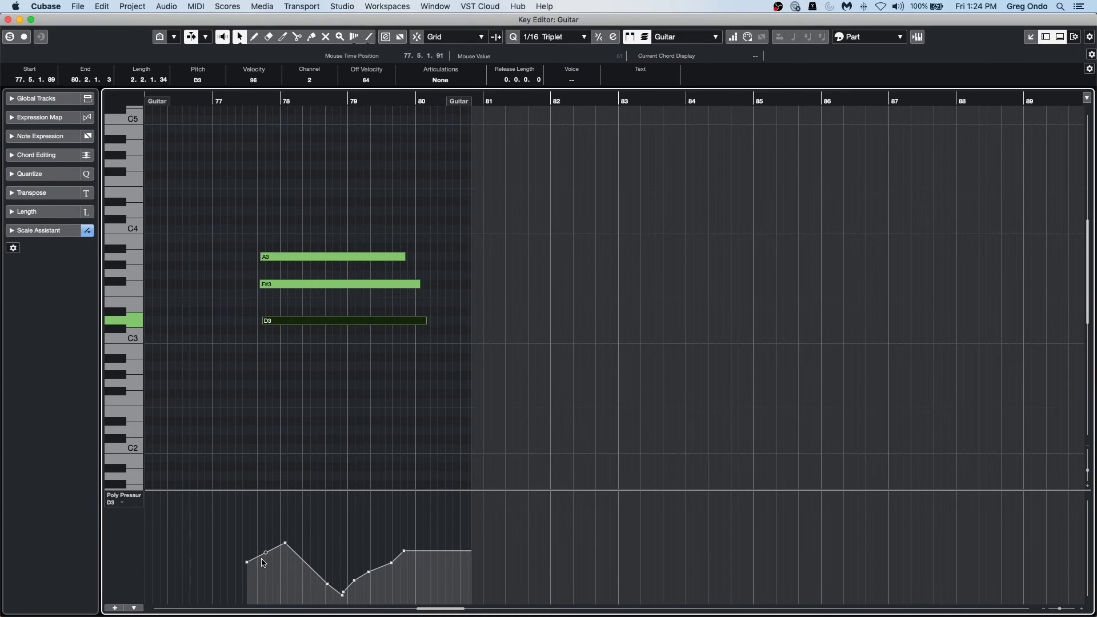
Step: Compare the Poly Pressure curves of A3, F#3 and D3 by switching the note displayed in the controller lane
click(112, 503)
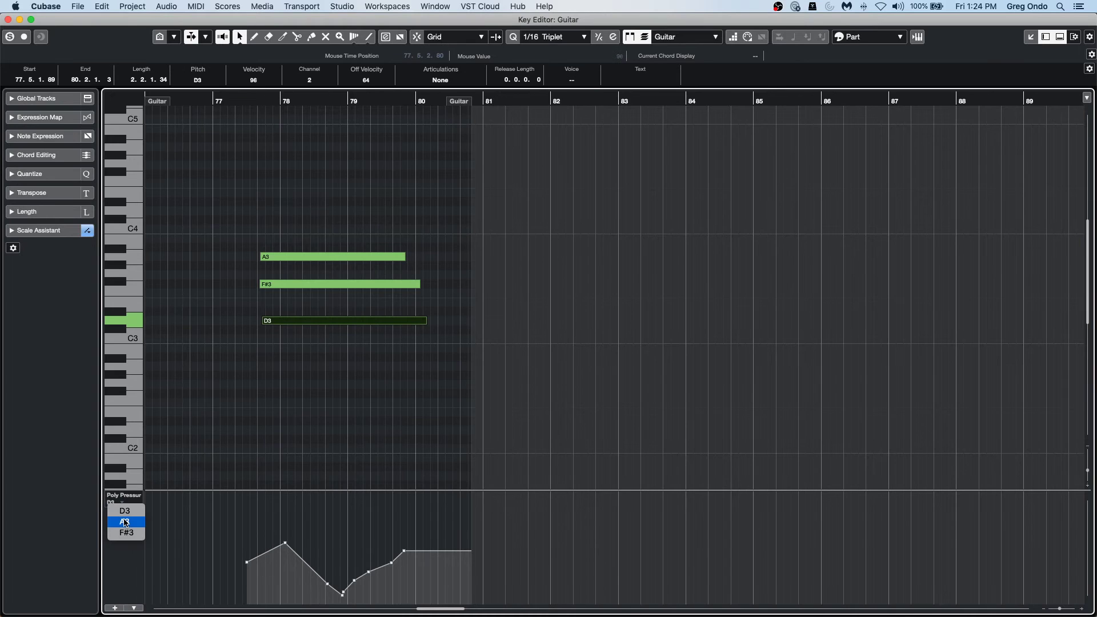
click(124, 521)
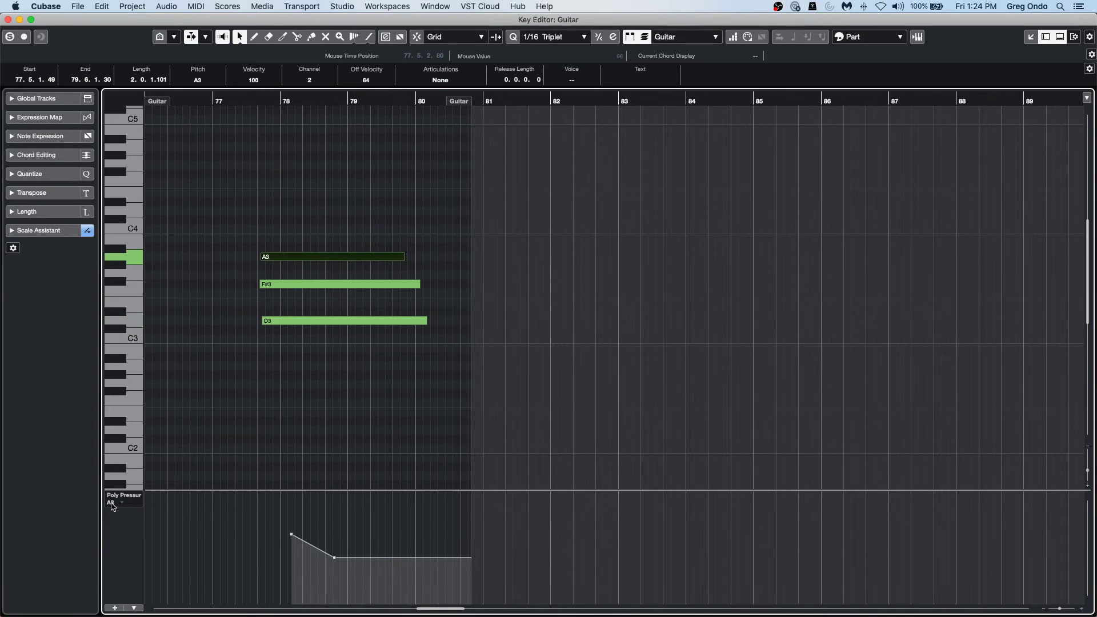
click(112, 504)
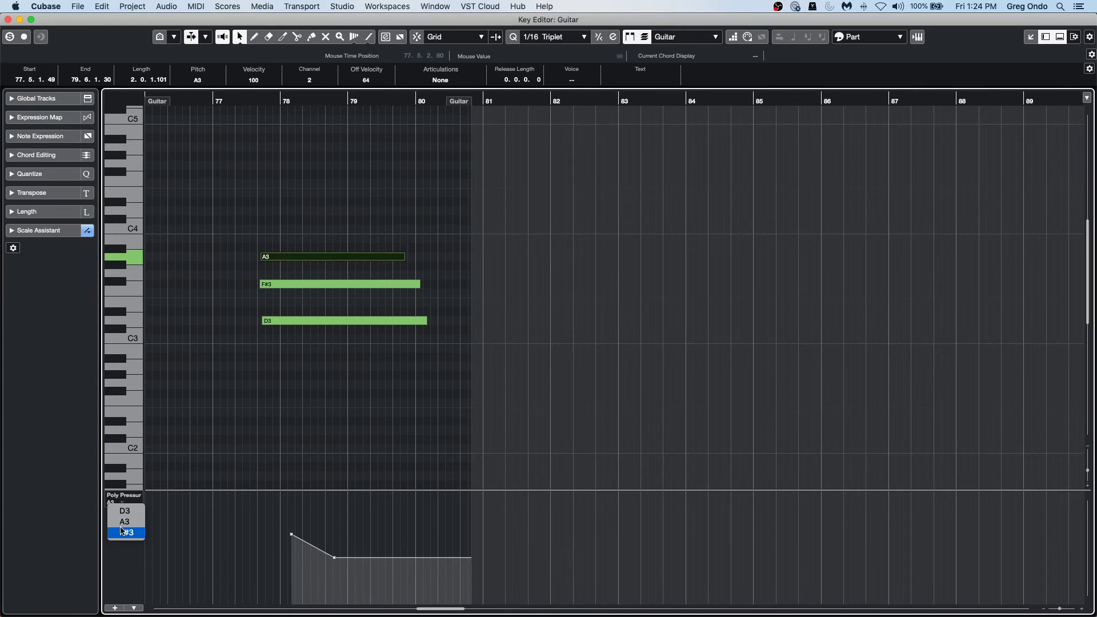
click(122, 531)
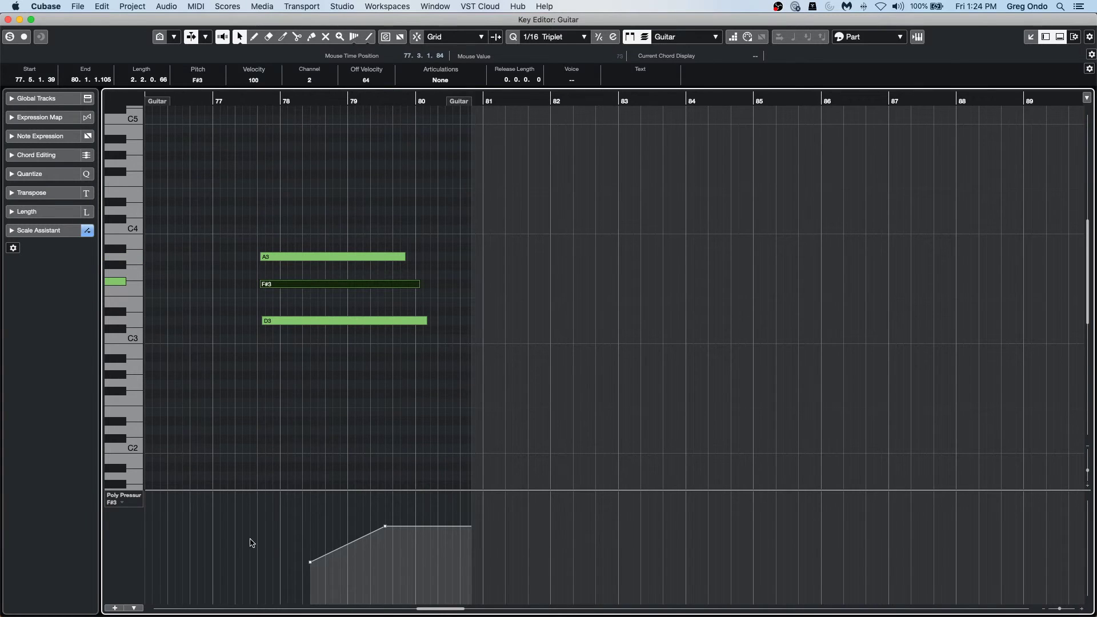
click(114, 504)
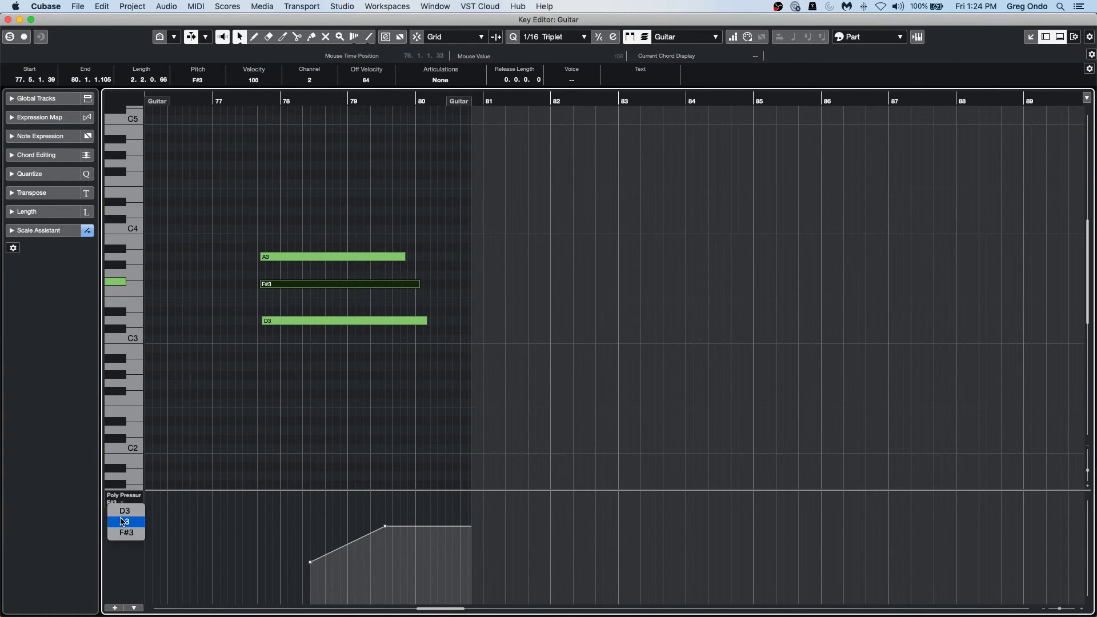
click(122, 521)
click(122, 503)
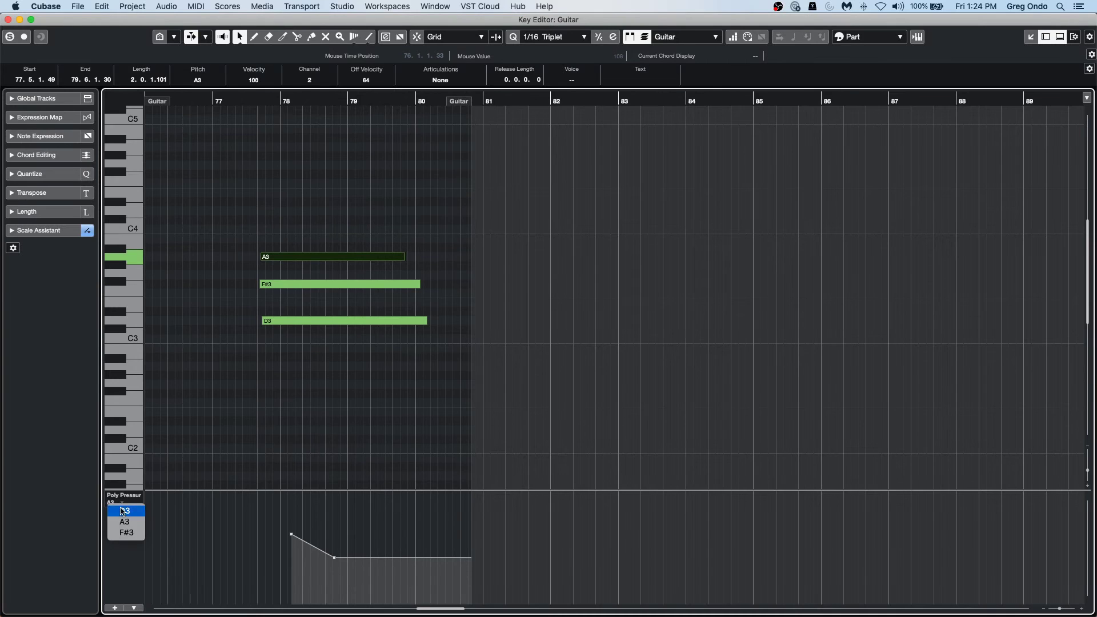
click(122, 511)
click(111, 503)
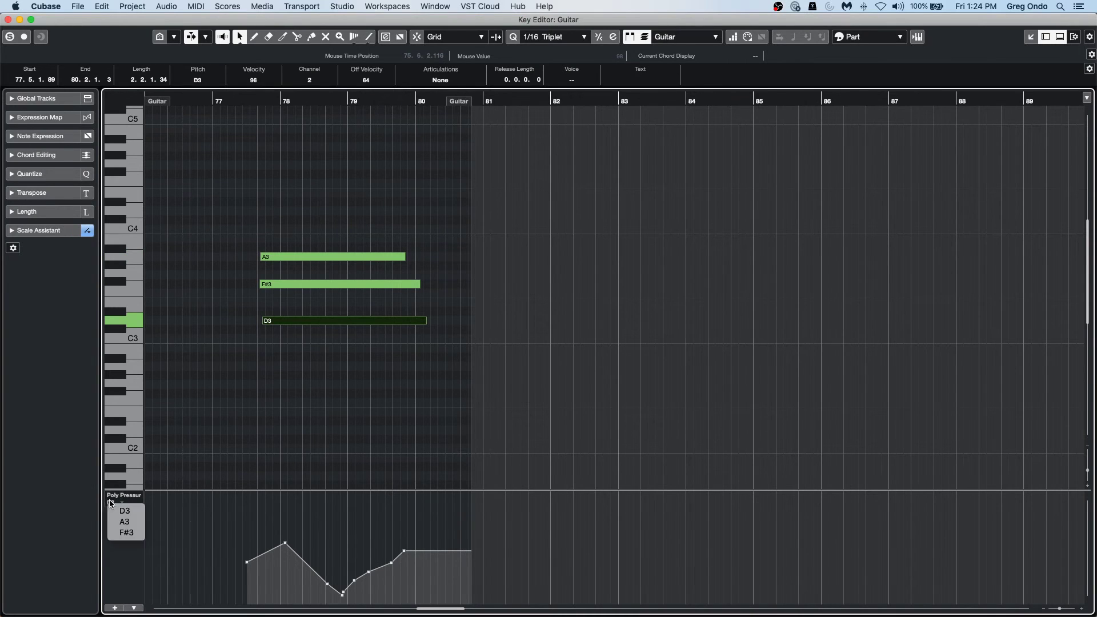
click(121, 522)
click(118, 503)
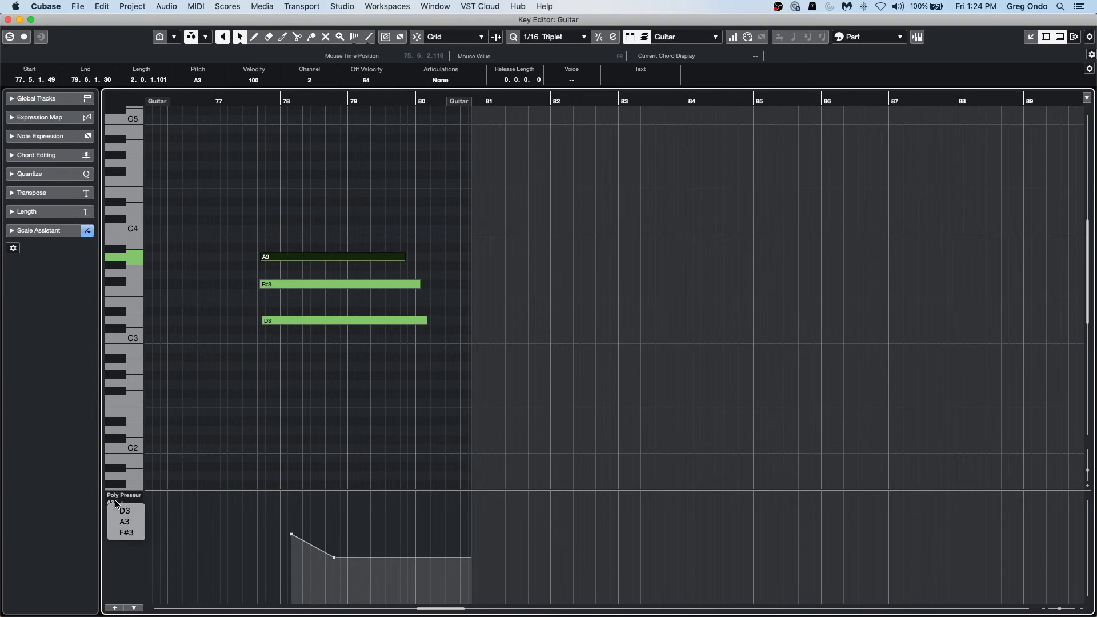
click(127, 533)
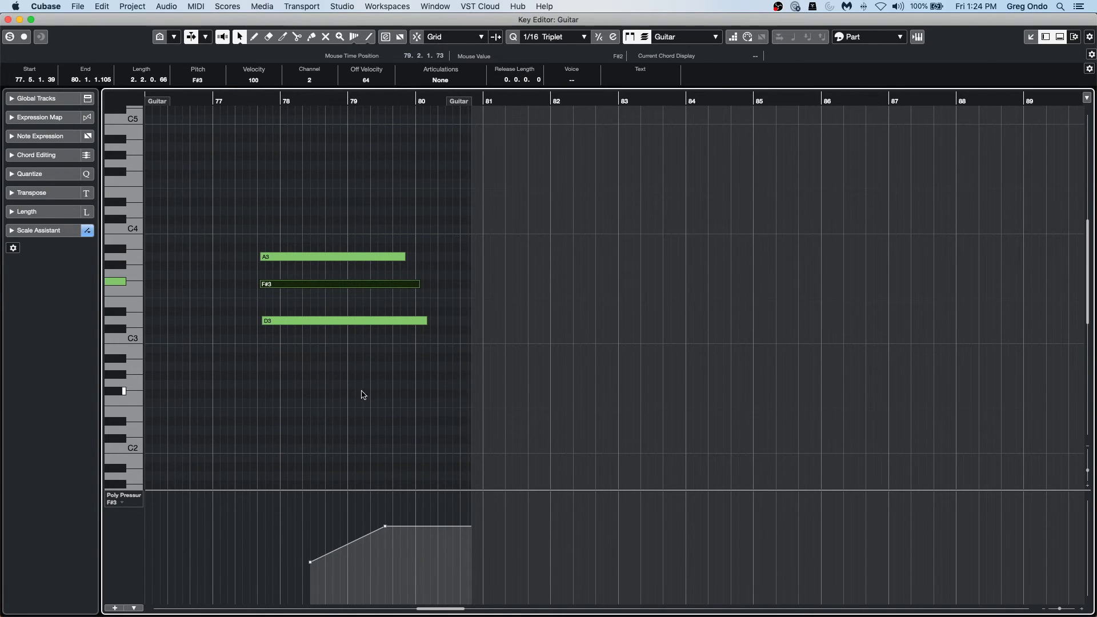
Step: Select the D3, F#3 and A3 notes one after another to view the Poly Pressure curve of each
click(337, 327)
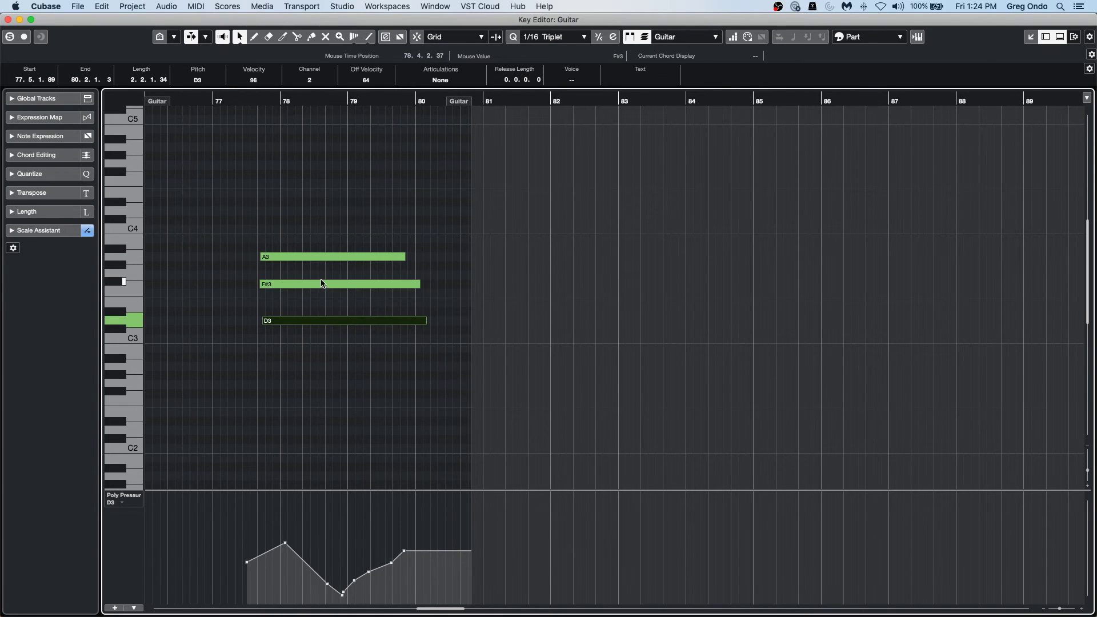
click(322, 284)
click(324, 258)
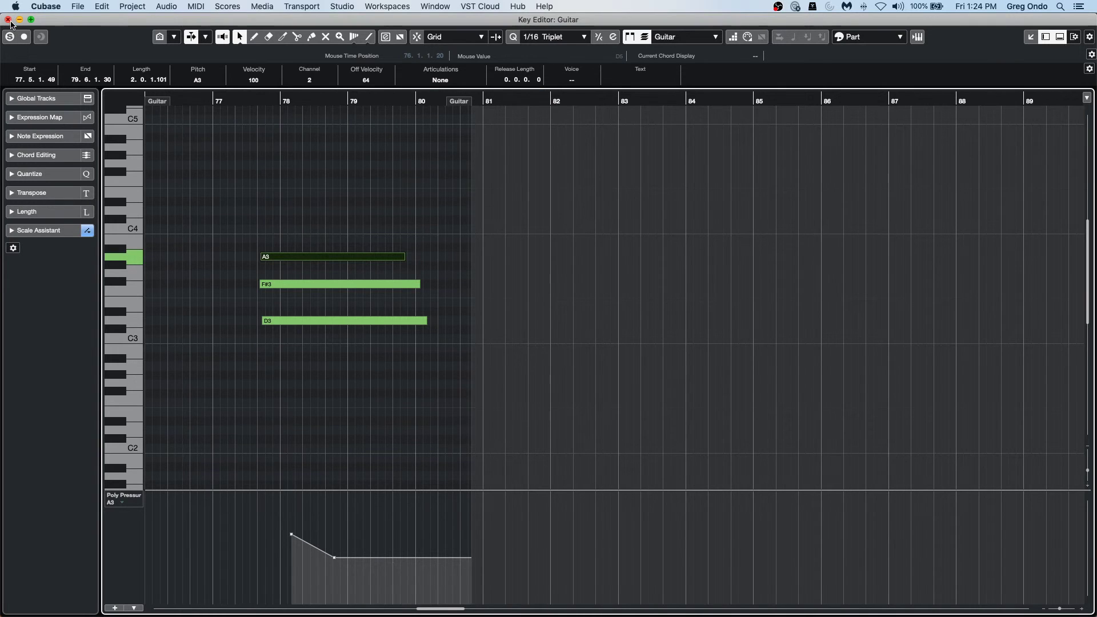
Step: Close the Guitar editor, select The Grand track and open its part in the Key Editor
click(9, 20)
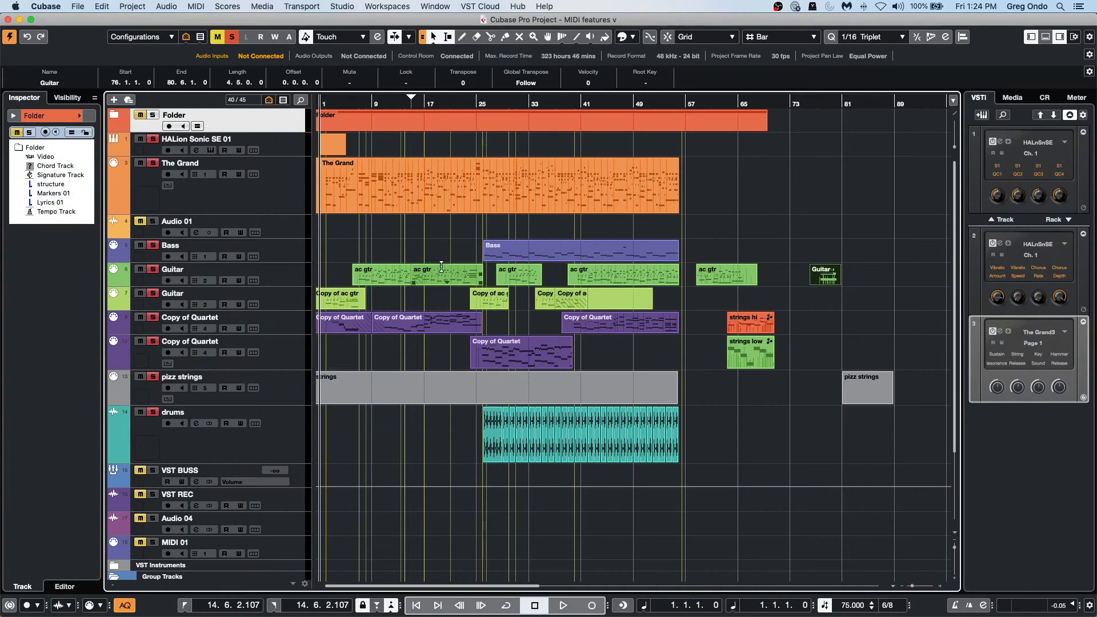
click(382, 160)
click(371, 178)
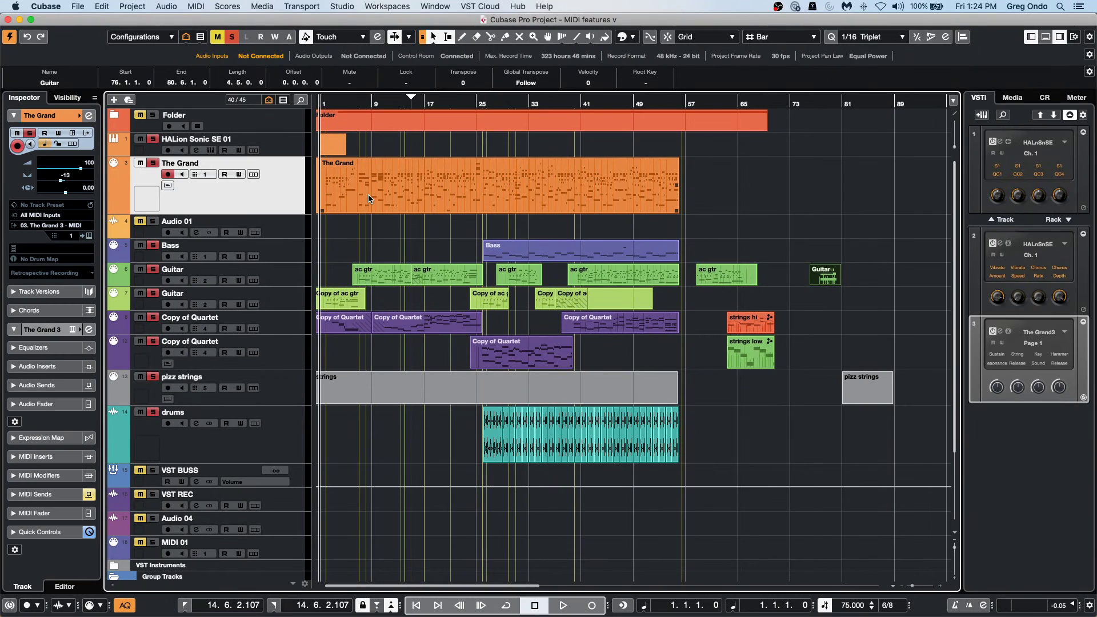
double_click(339, 208)
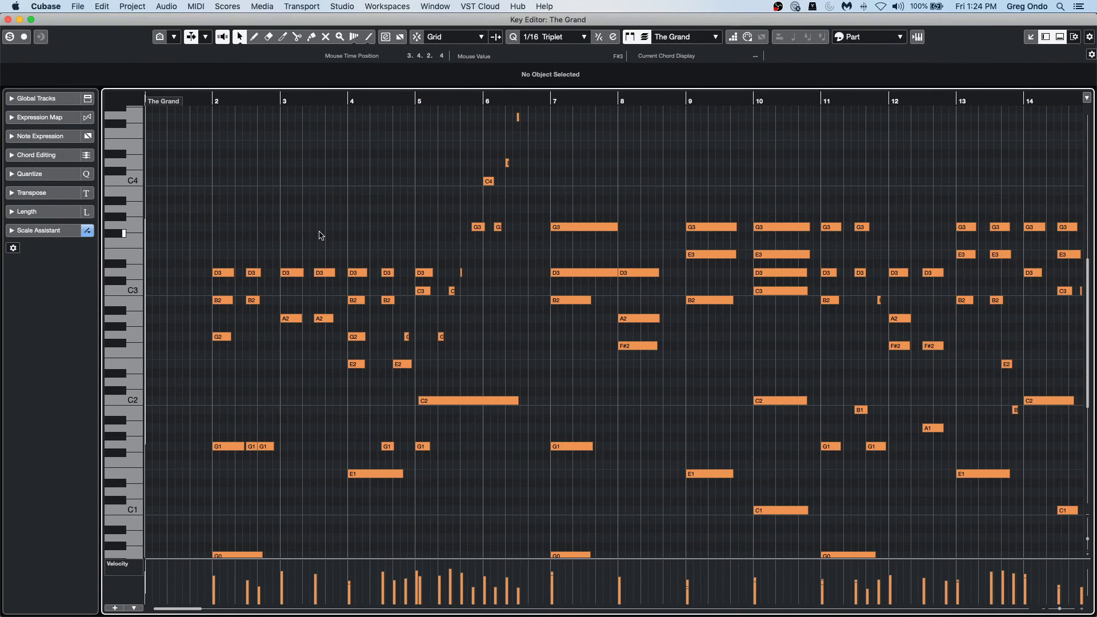
Step: Expand the Scale Assistant for The Grand part and review the root note choices and scale suggestions, keeping G Major
scroll(365, 216, down, 2)
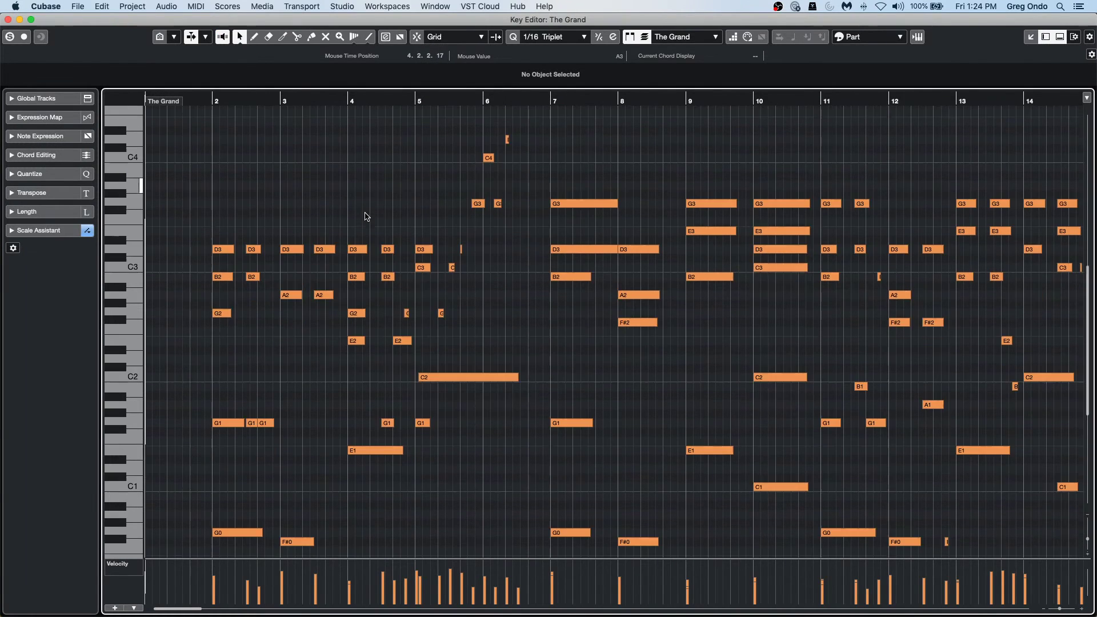
scroll(365, 216, down, 5)
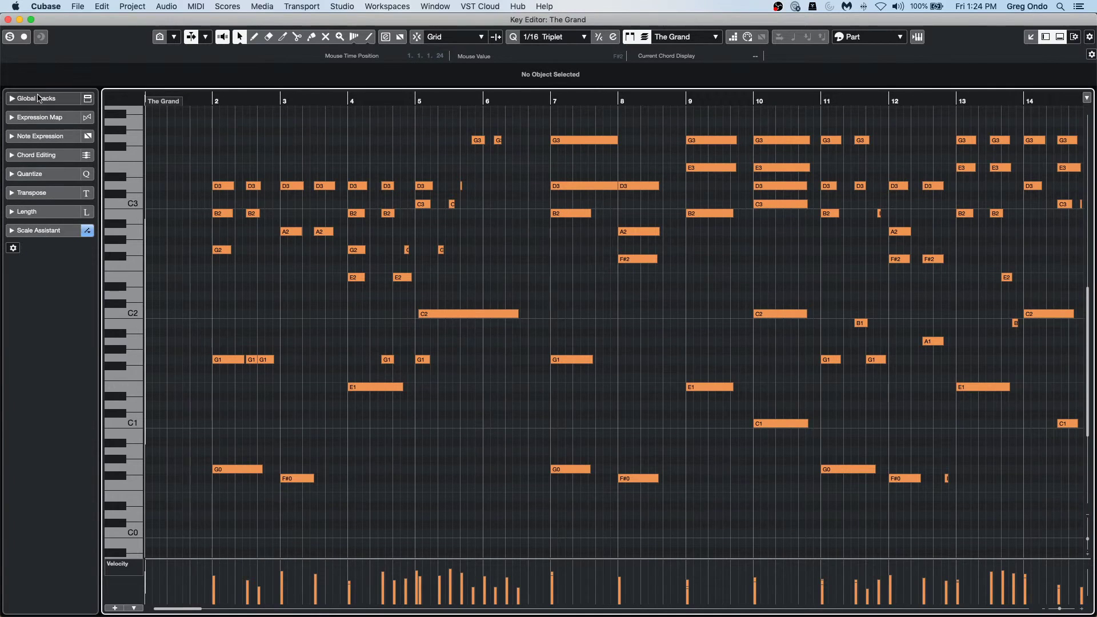
click(45, 232)
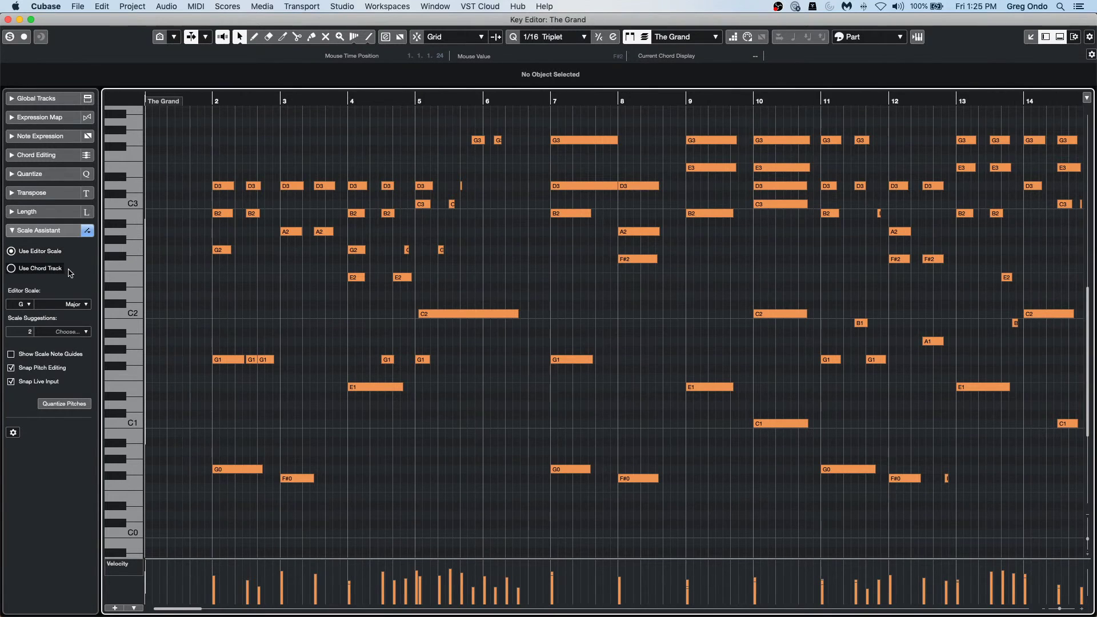
click(29, 308)
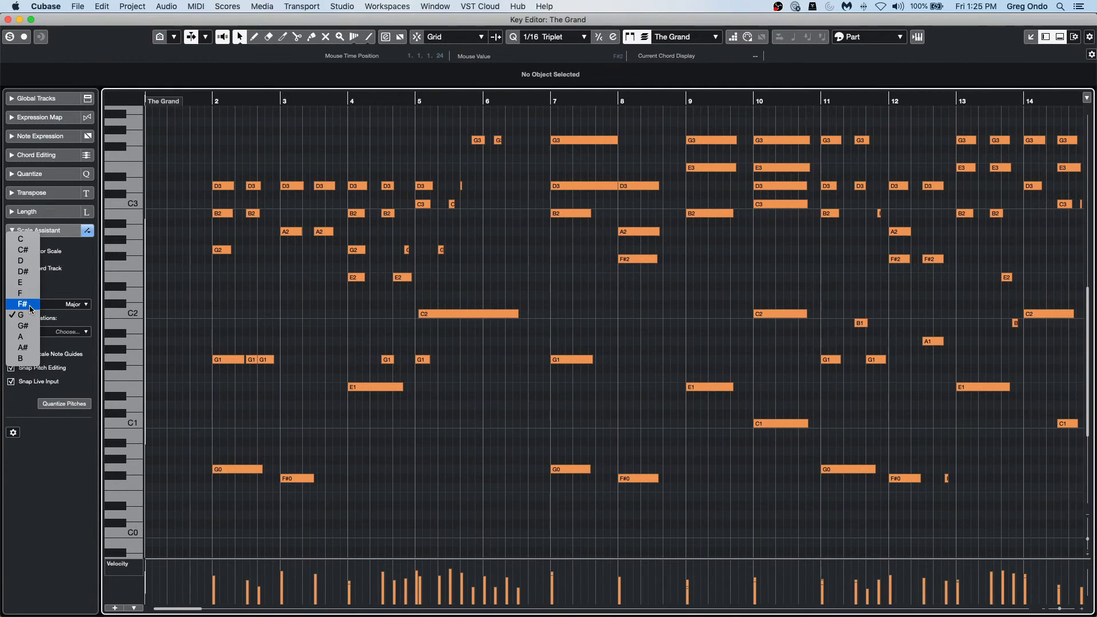
click(31, 310)
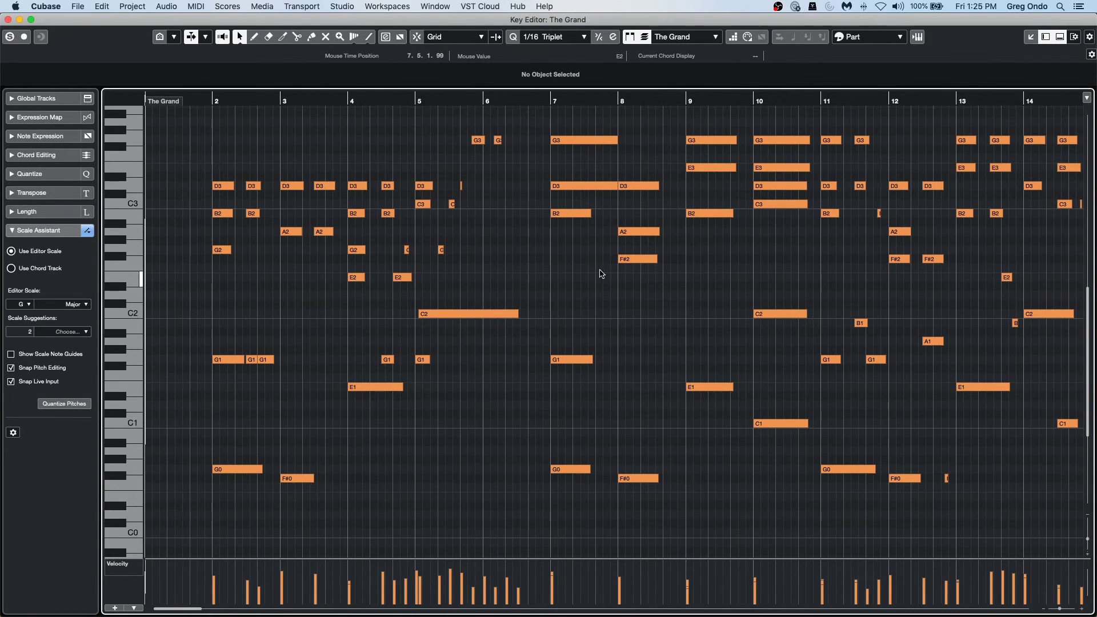
click(70, 332)
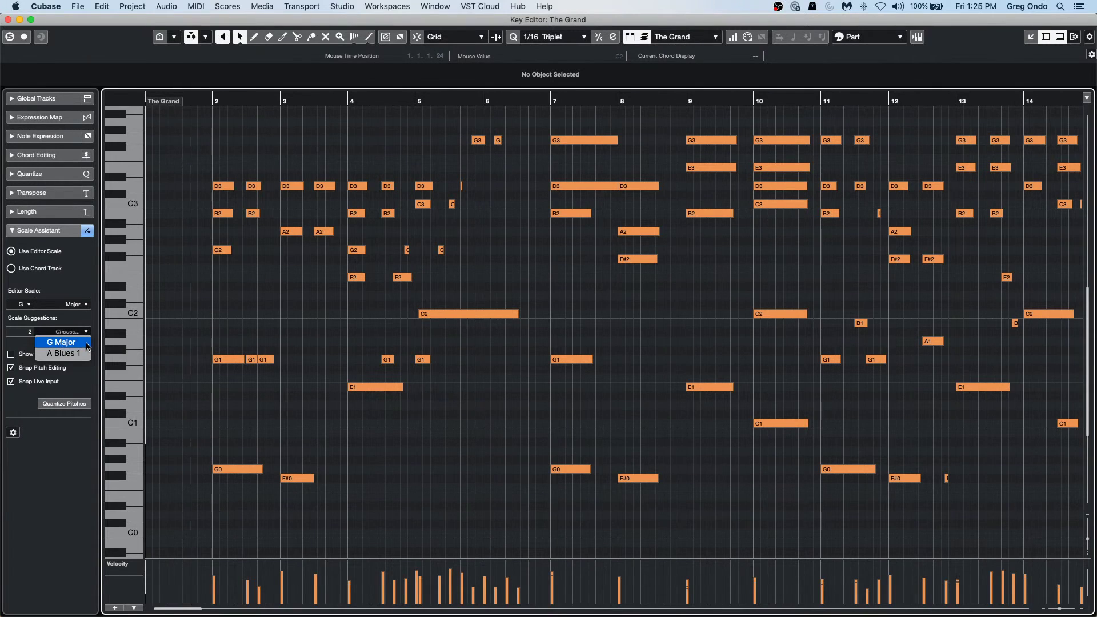
click(179, 320)
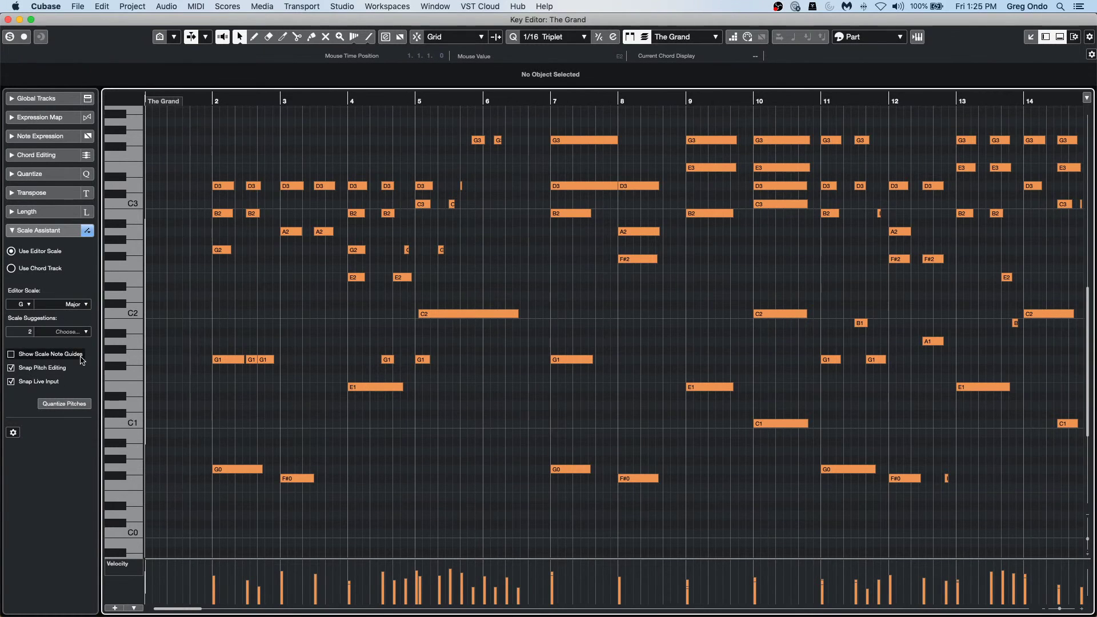
Step: Review the scales in Musical Scale Setup, add a new scale as a trial, and cancel the setup
click(73, 305)
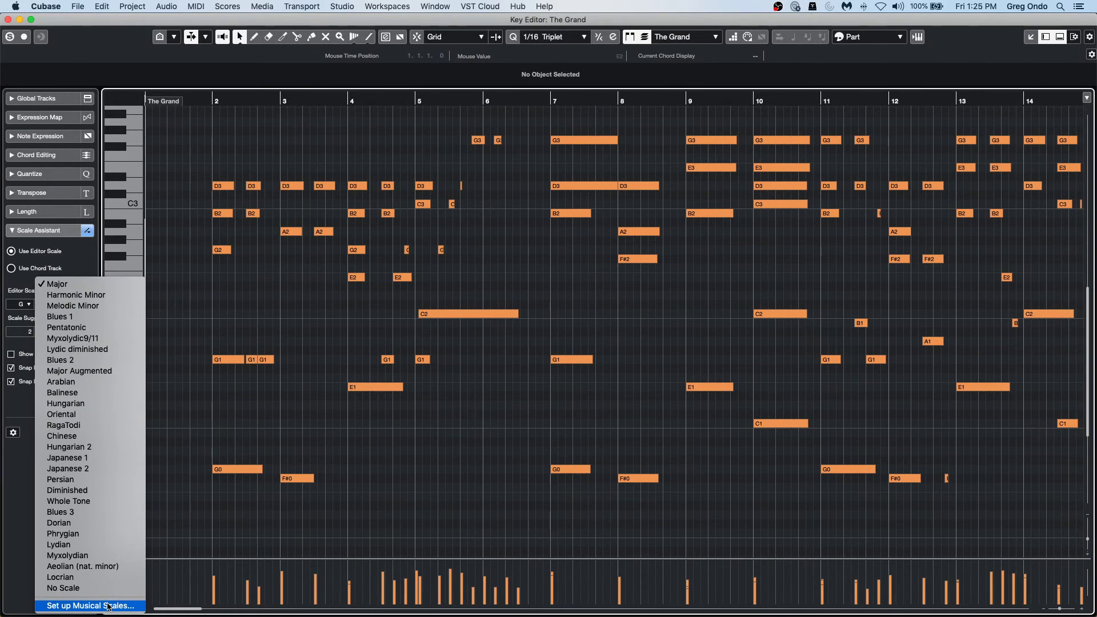
click(109, 606)
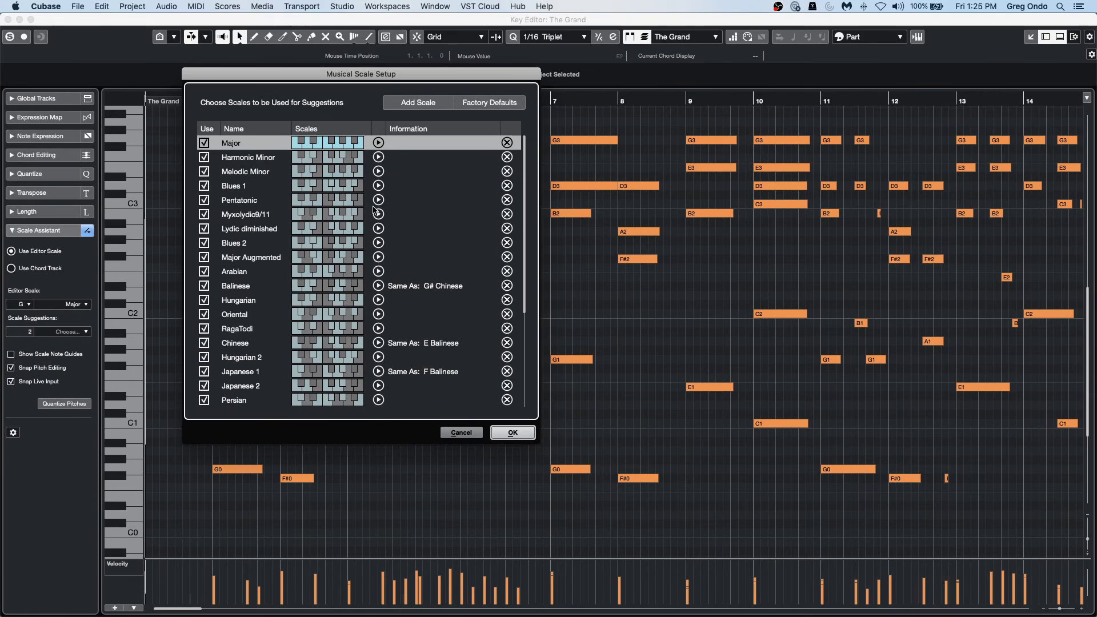
scroll(369, 275, down, 5)
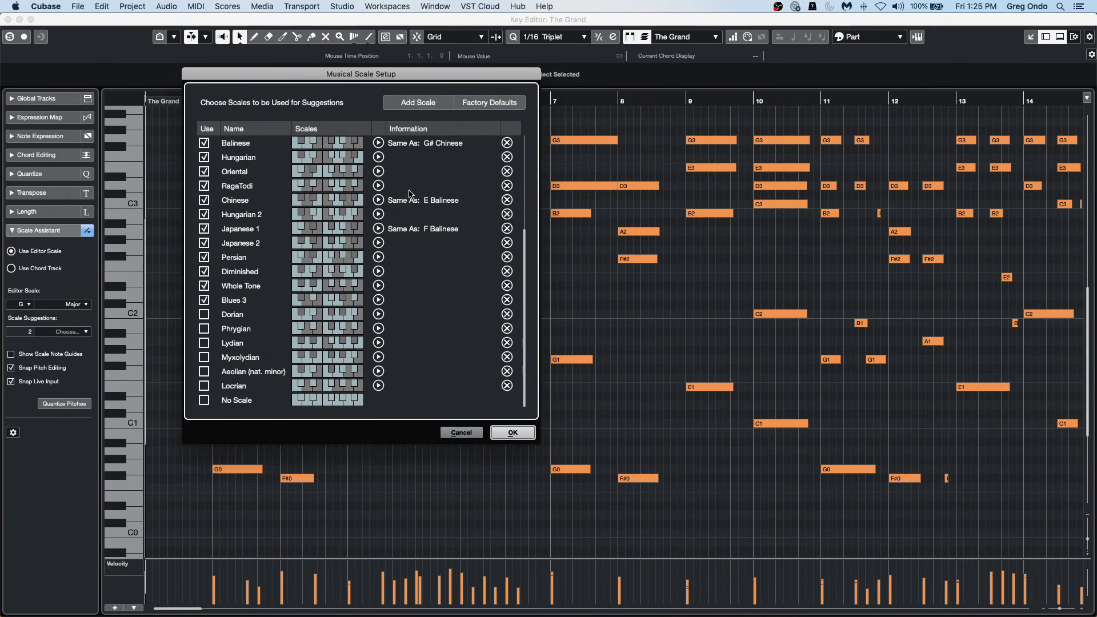
click(431, 106)
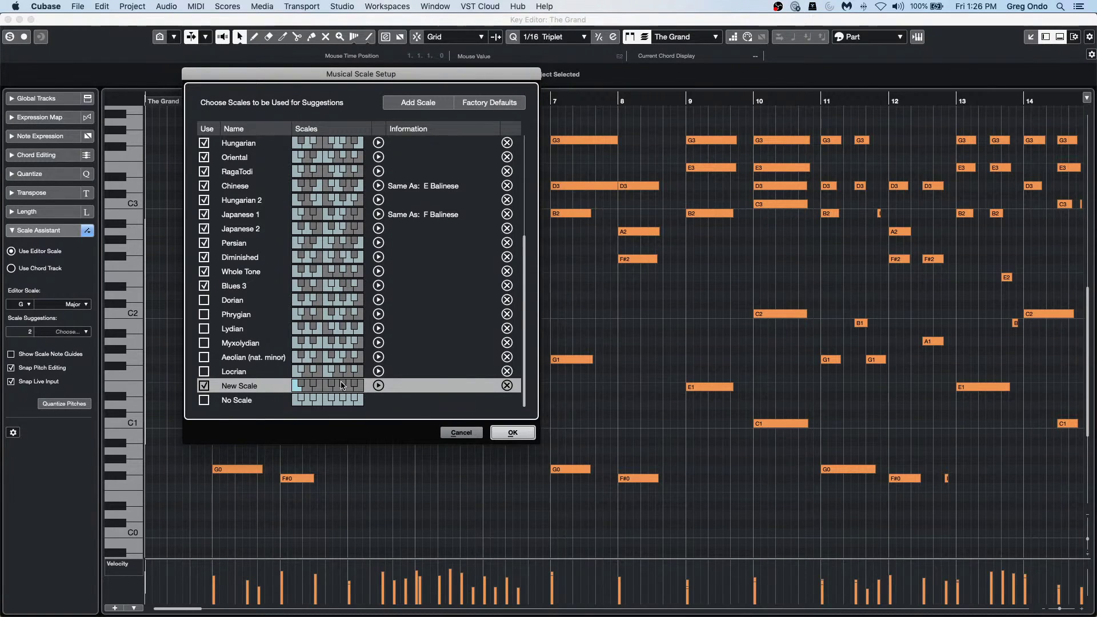
click(462, 432)
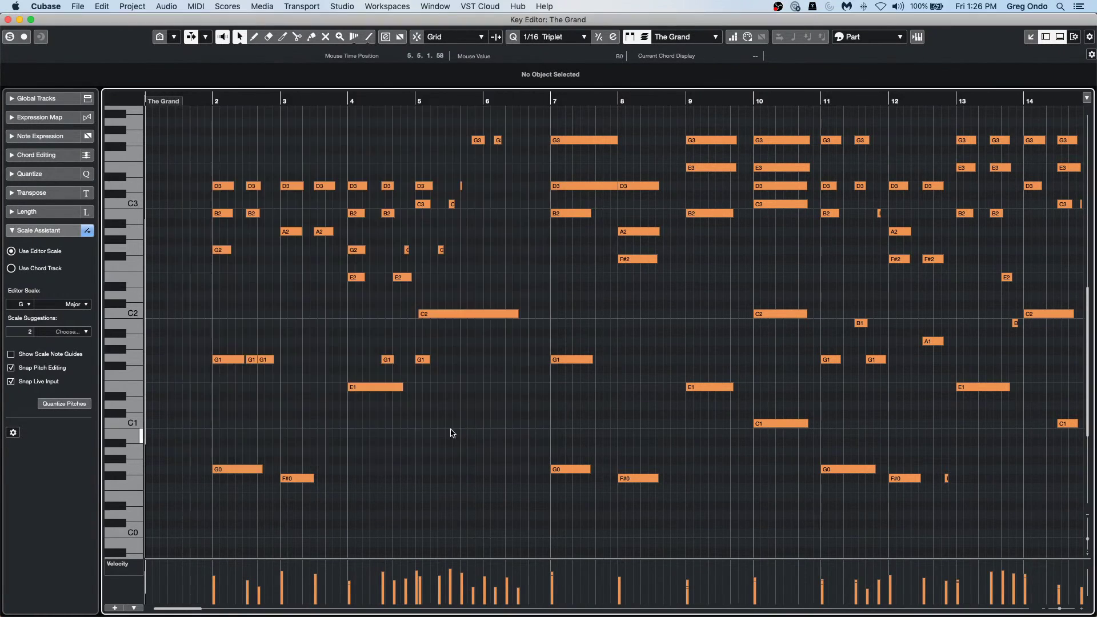
Step: Turn off Snap Pitch Editing and draw overlapping trial notes from G0 to B0, including G#0 and A#0, starting around bars 4 to 6
right_click(367, 465)
click(379, 467)
click(11, 368)
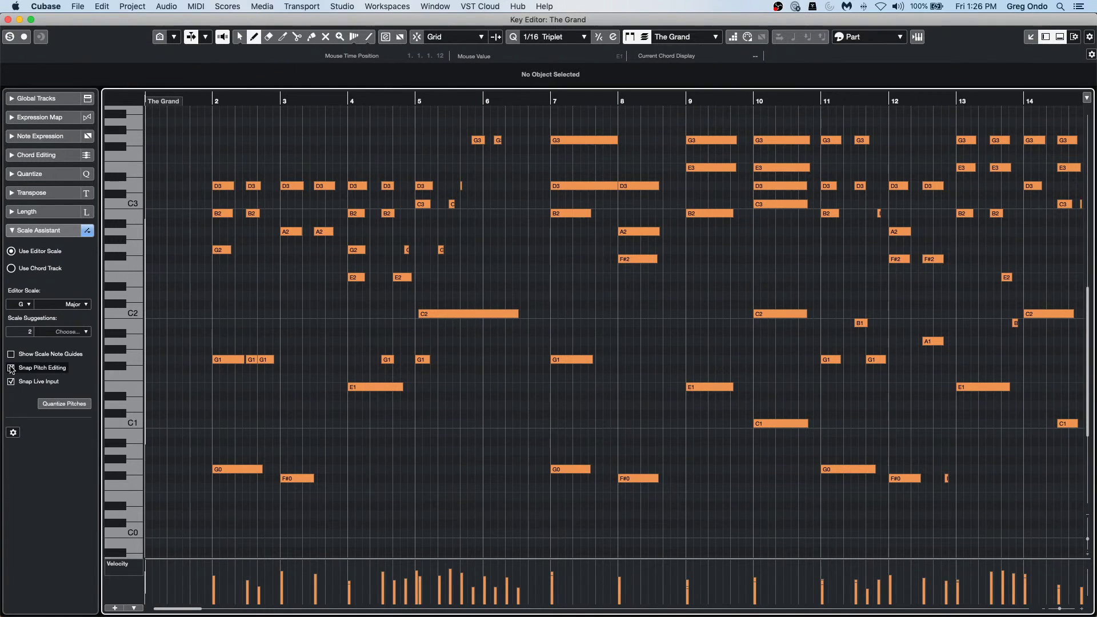
drag(342, 466, 535, 451)
drag(470, 432, 696, 442)
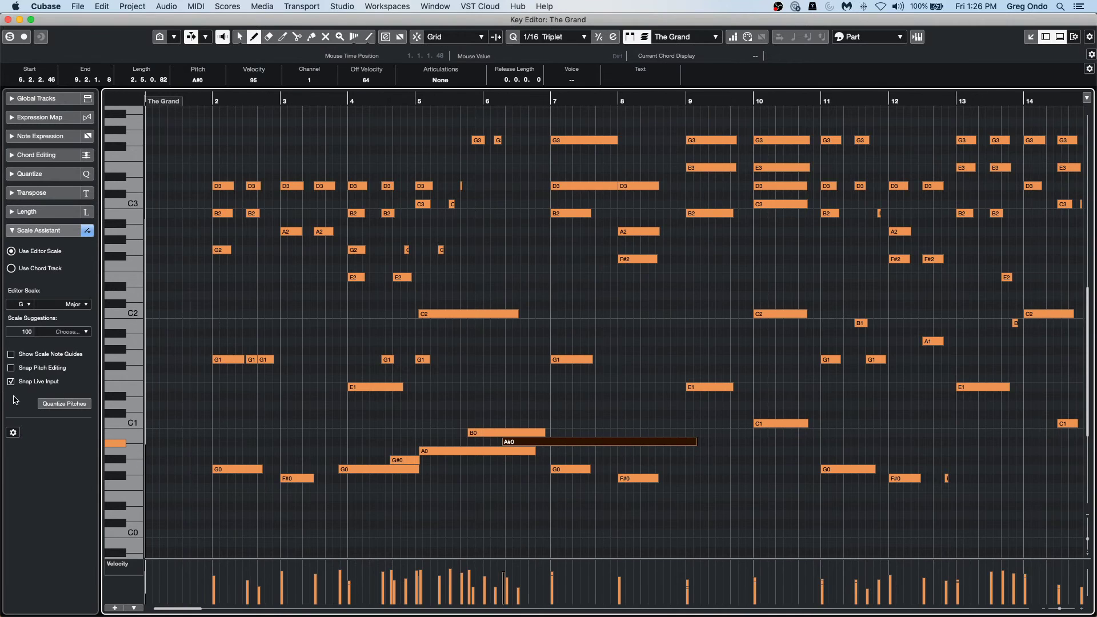
Step: Quantize the selected A#0 note's pitch to the G Major scale, then undo the quantizing and all the trial notes
click(64, 404)
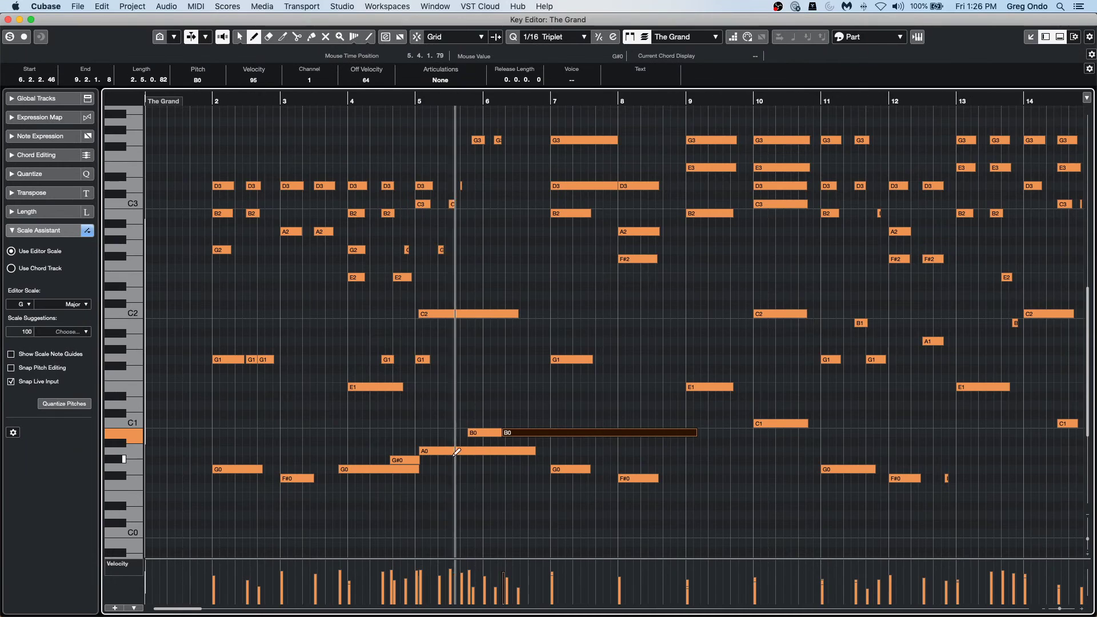
key(super+z)
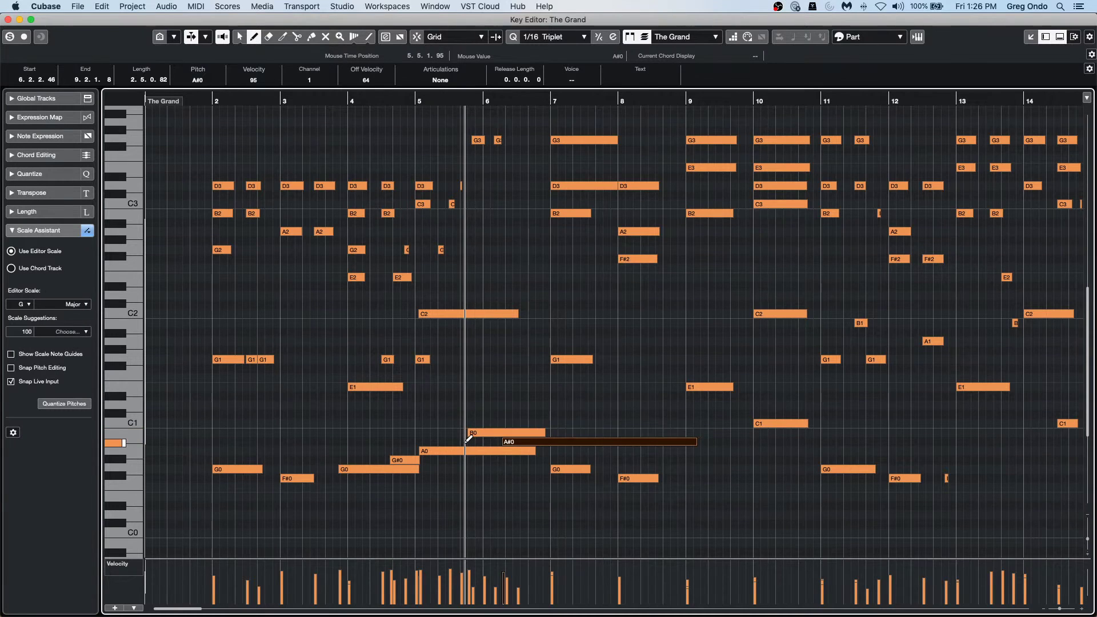
key(super+z)
key(super+z)
key(super+z)
key(super+z)
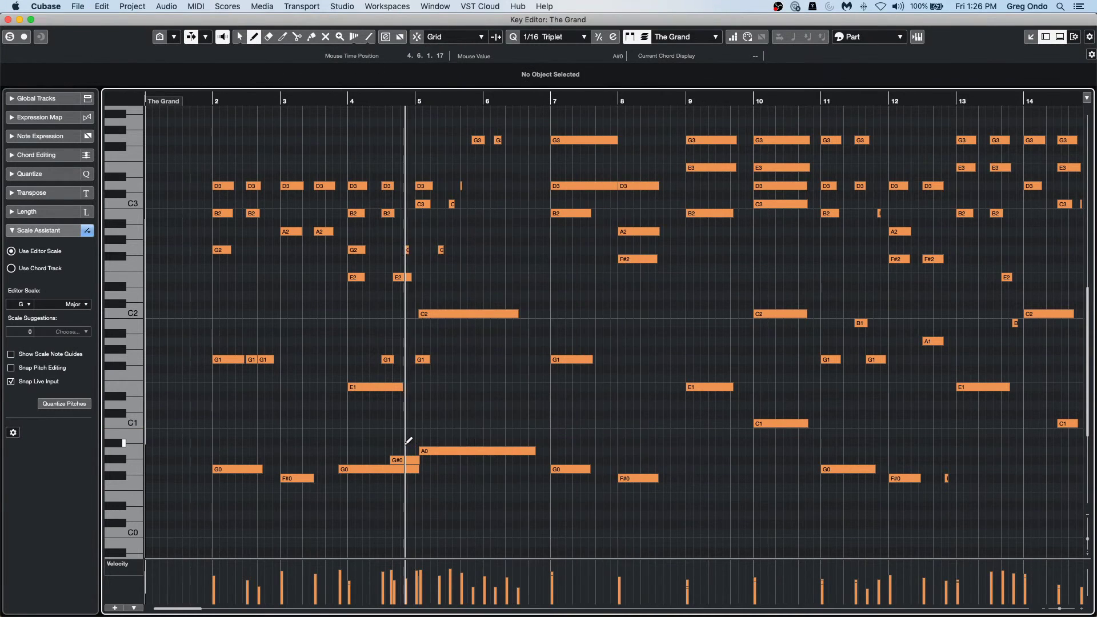
key(super+z)
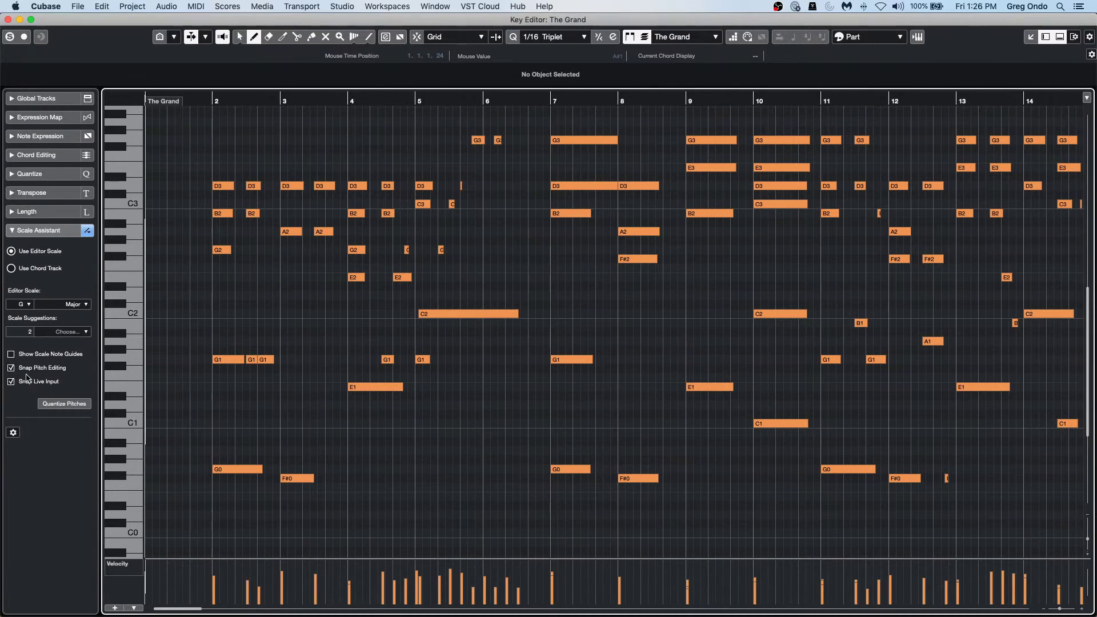
Step: Select the G0 note at bar 2 and raise it through the scale to B0 with Snap Pitch Editing on
key(1)
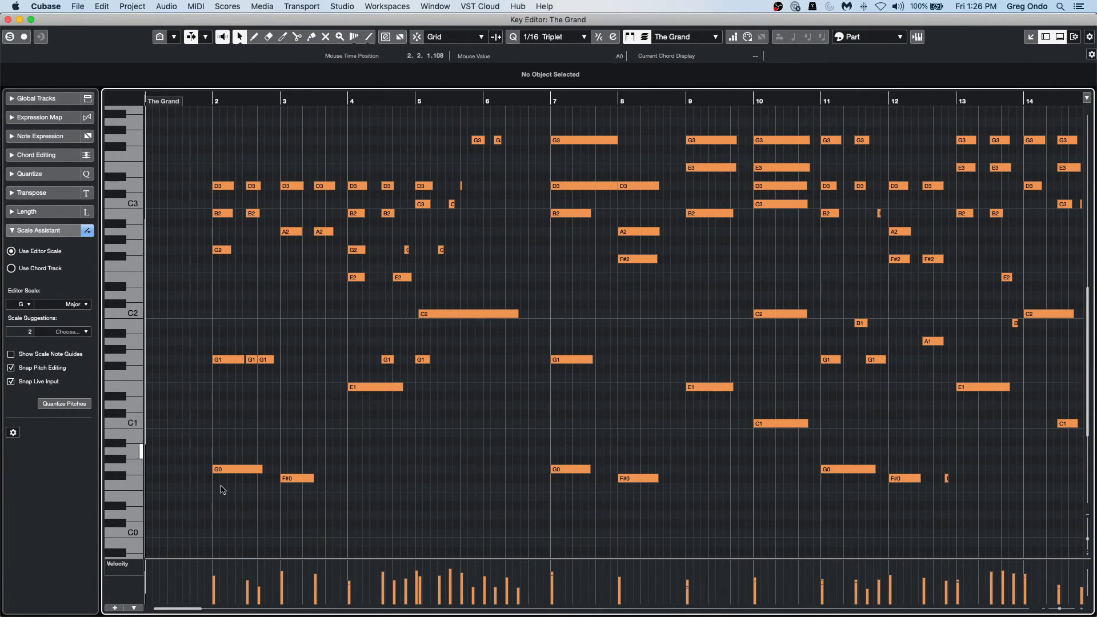
click(250, 470)
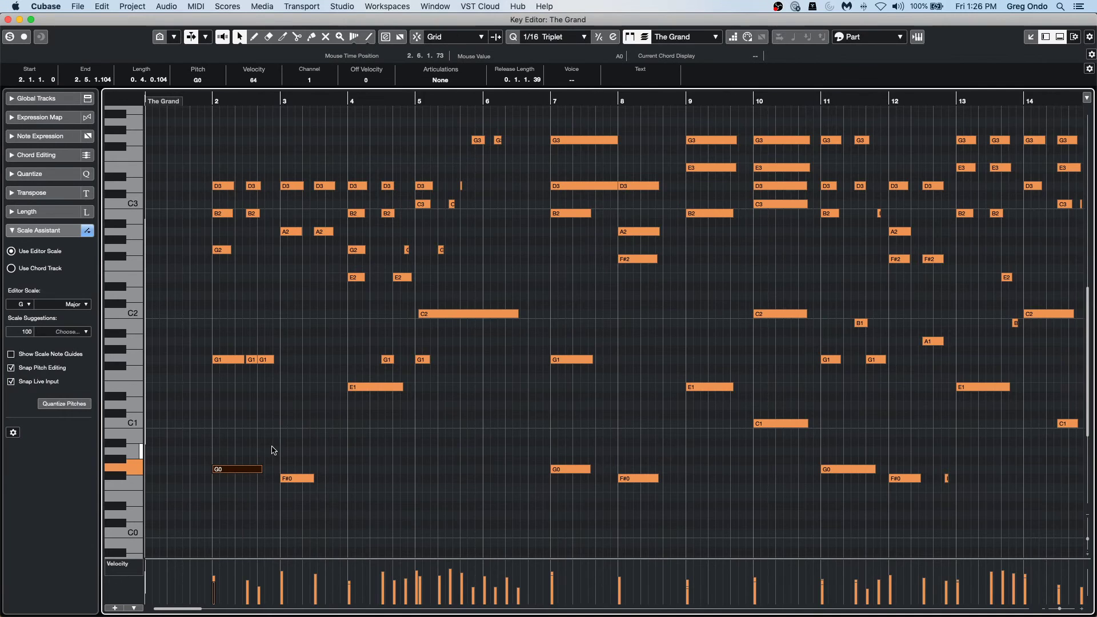
key(Up)
key(Up)
key(Up)
key(Up)
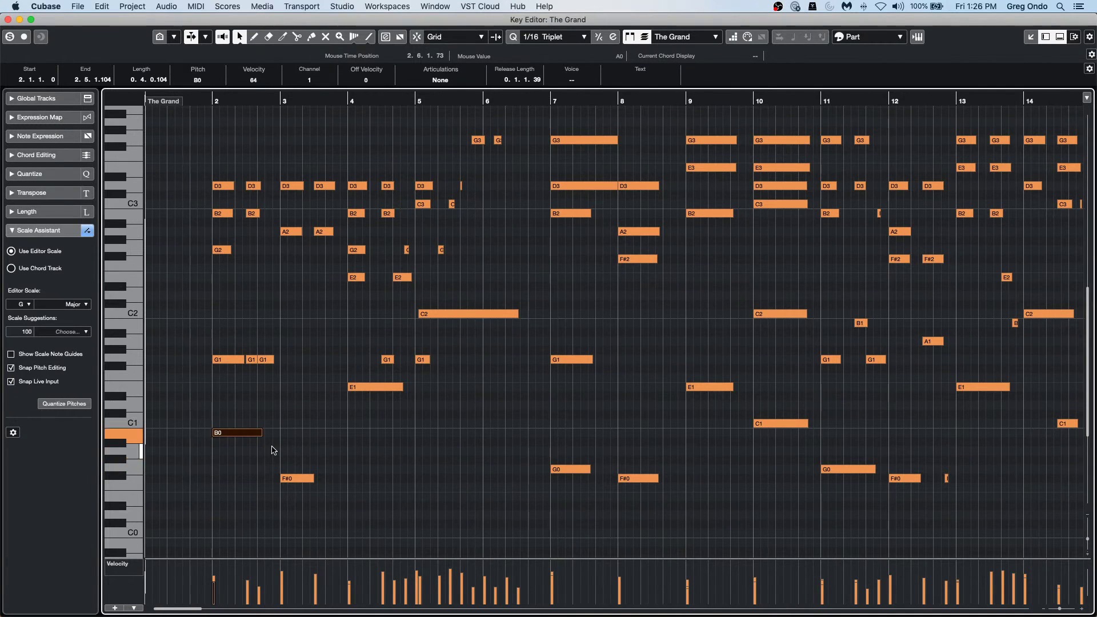
Step: Step the selected bar 2 note down and up through the scale, ending at G0
key(Down)
key(Down)
key(Down)
key(Down)
key(Up)
key(Up)
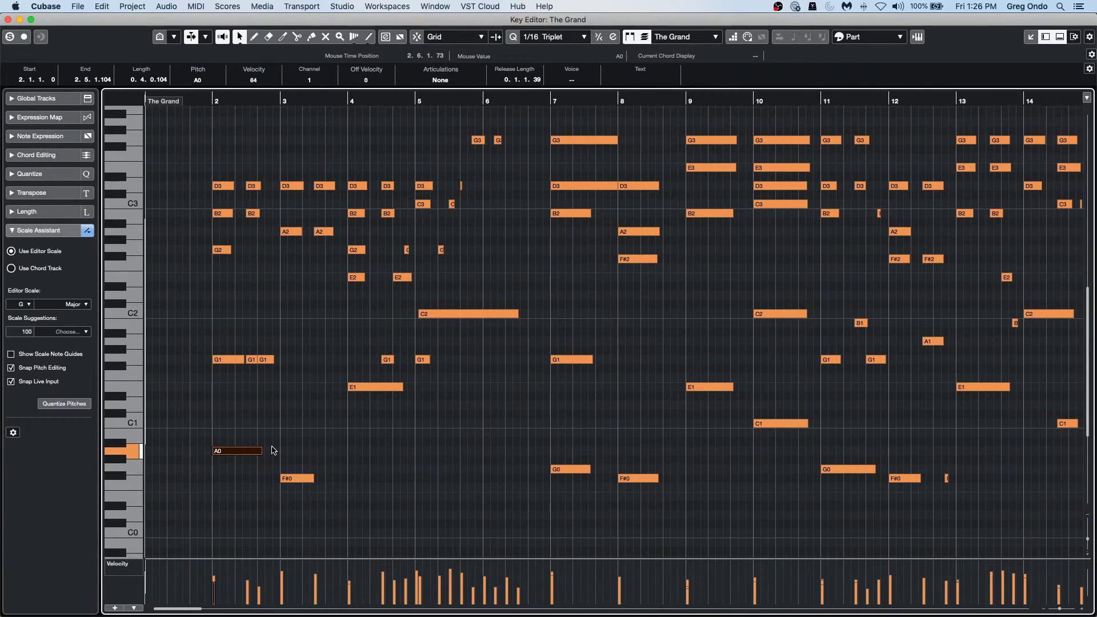
key(Down)
key(Down)
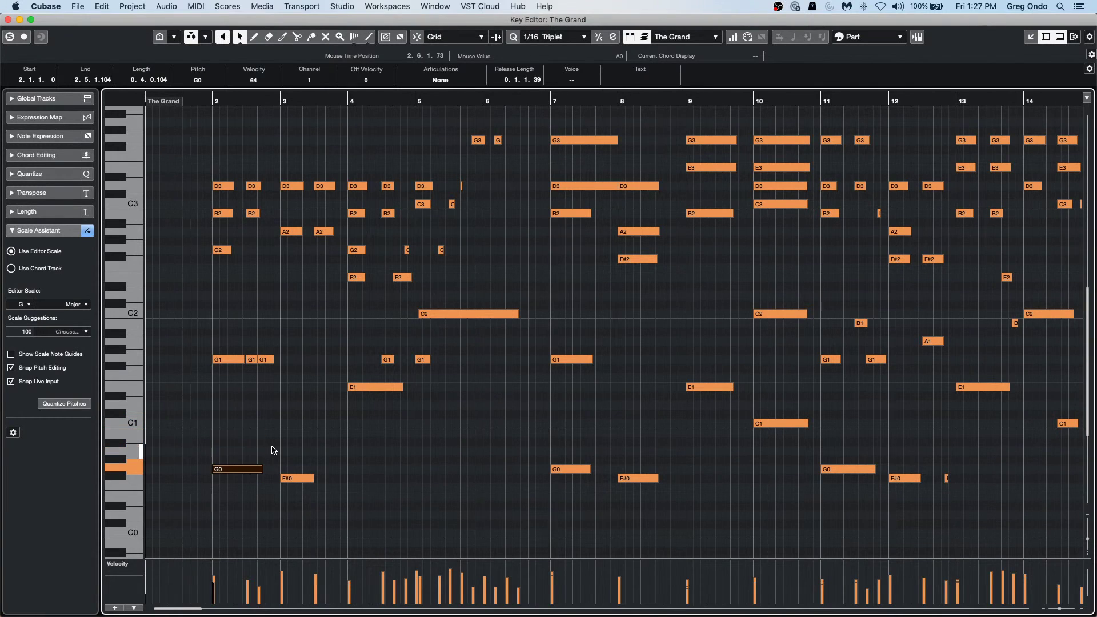
Step: Turn off Snap Pitch Editing, raise the bar 2 note in semitones, and lower it back to G0
click(11, 368)
key(Up)
key(Up)
key(Up)
key(Up)
key(Up)
key(Up)
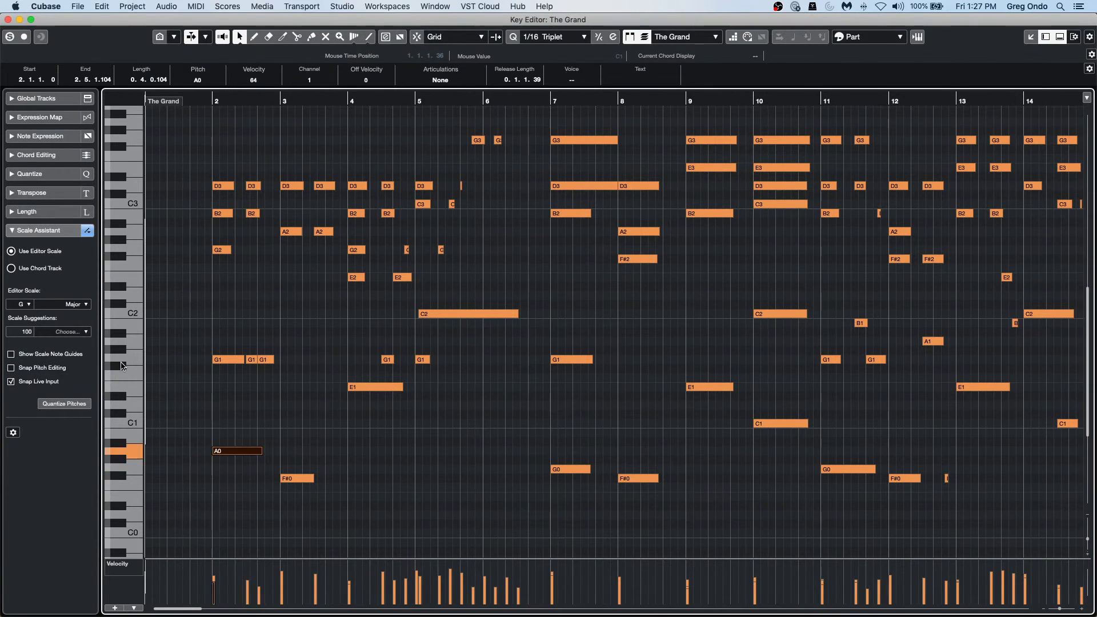
key(Down)
key(Down)
key(Down)
key(Down)
key(Down)
key(Down)
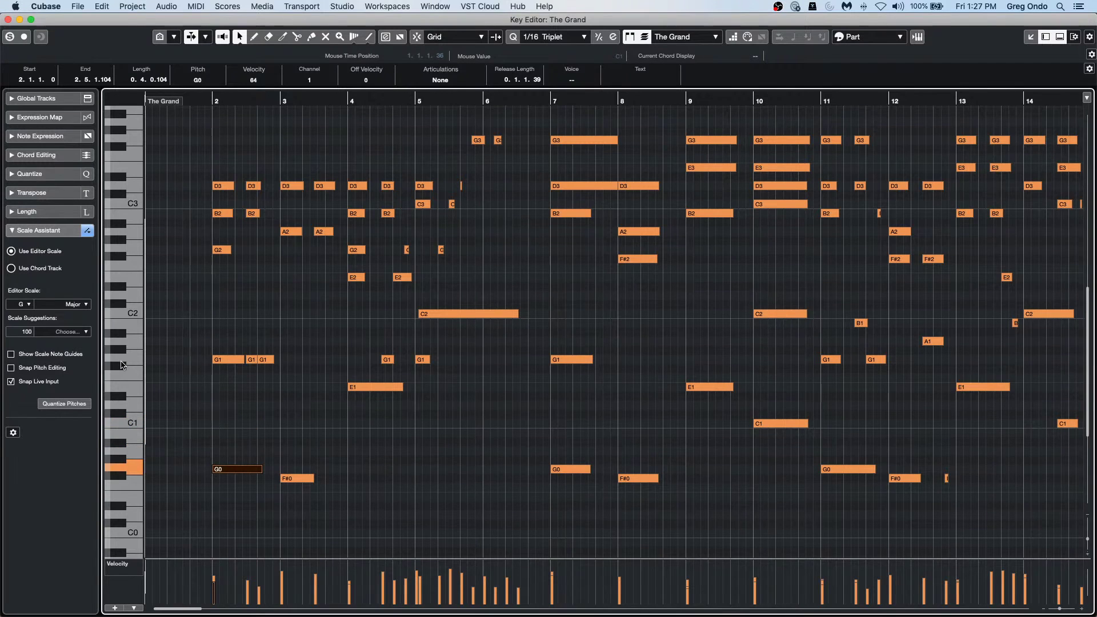
Step: Turn Snap Pitch Editing back on, step the bar 2 note down through the scale, and return it to G0
click(11, 369)
key(Down)
key(Down)
key(Down)
key(Down)
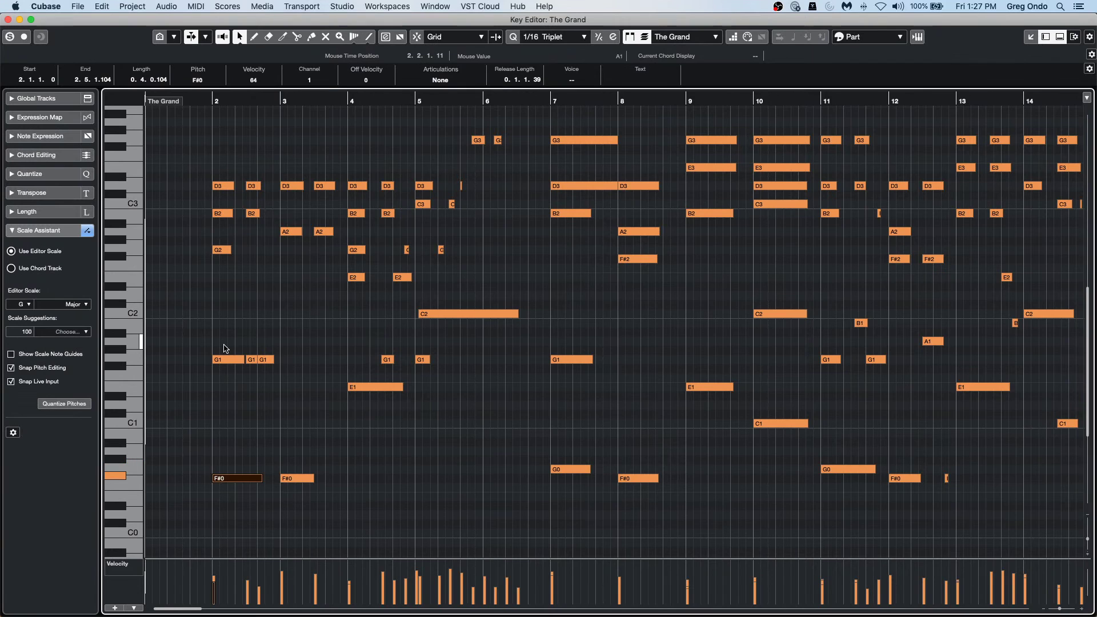
key(Up)
key(Up)
key(Up)
key(Up)
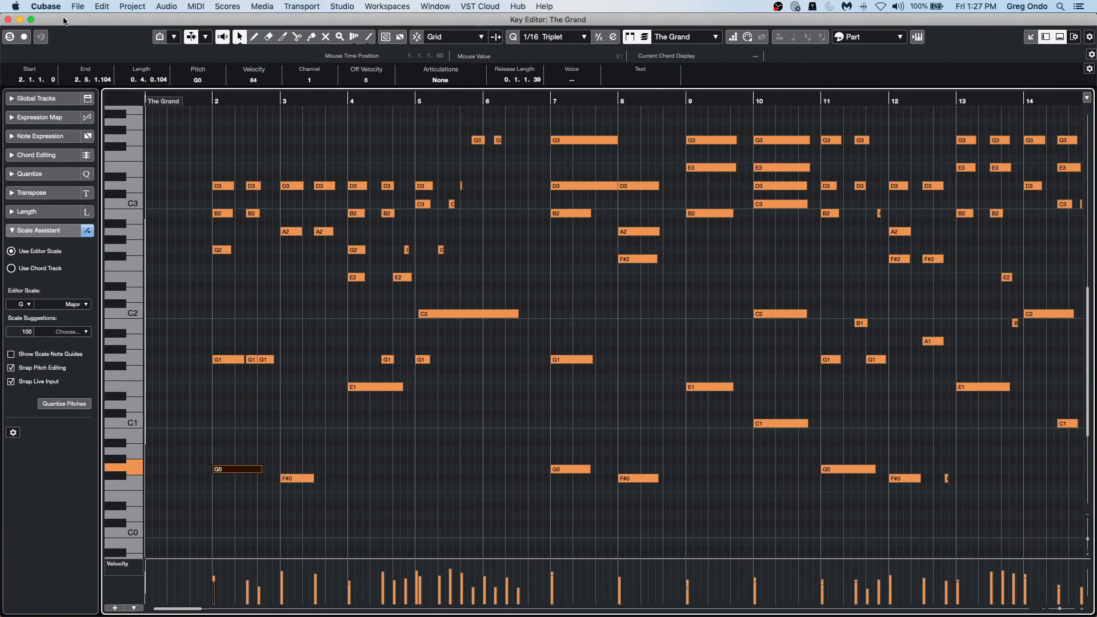
Step: Close The Grand editor and open the HALion Sonic SE 01 part in a maximized Key Editor
drag(64, 21, 86, 27)
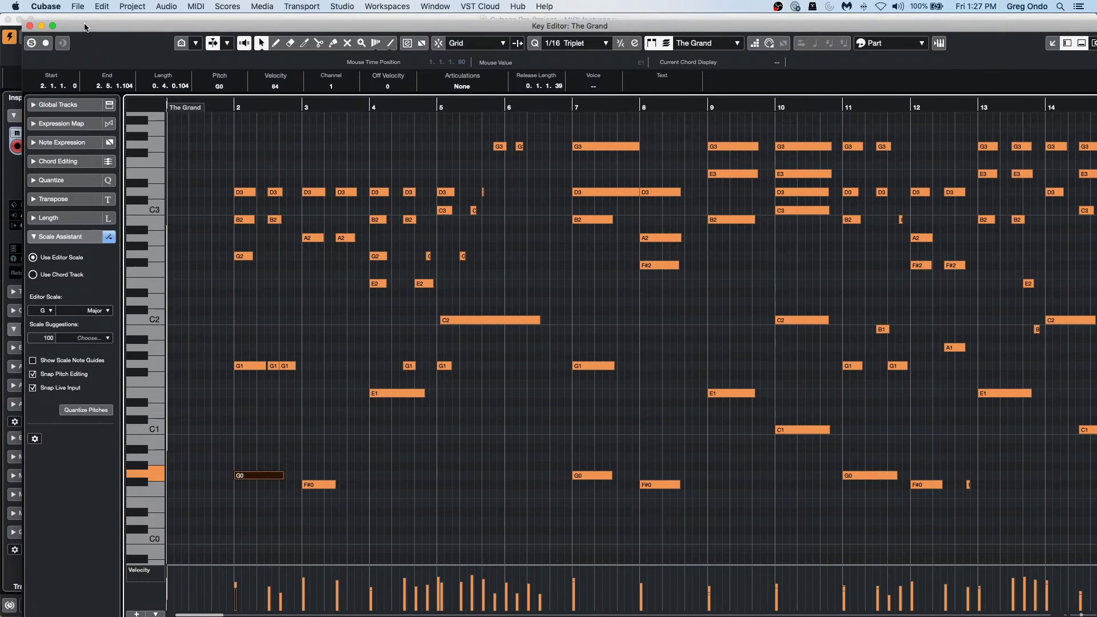
click(30, 25)
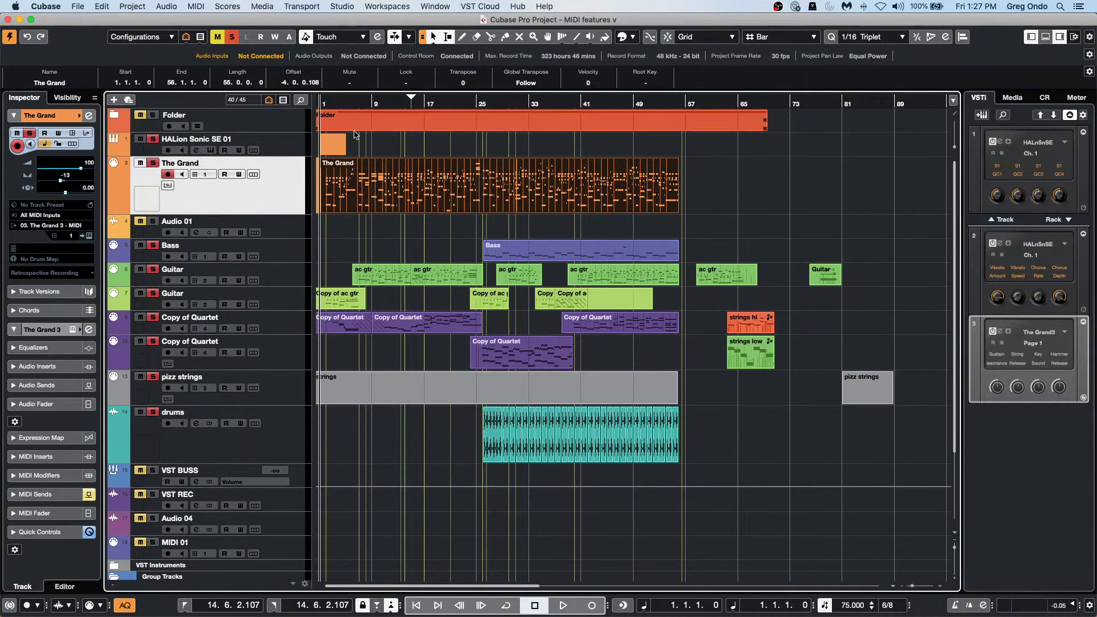
click(335, 144)
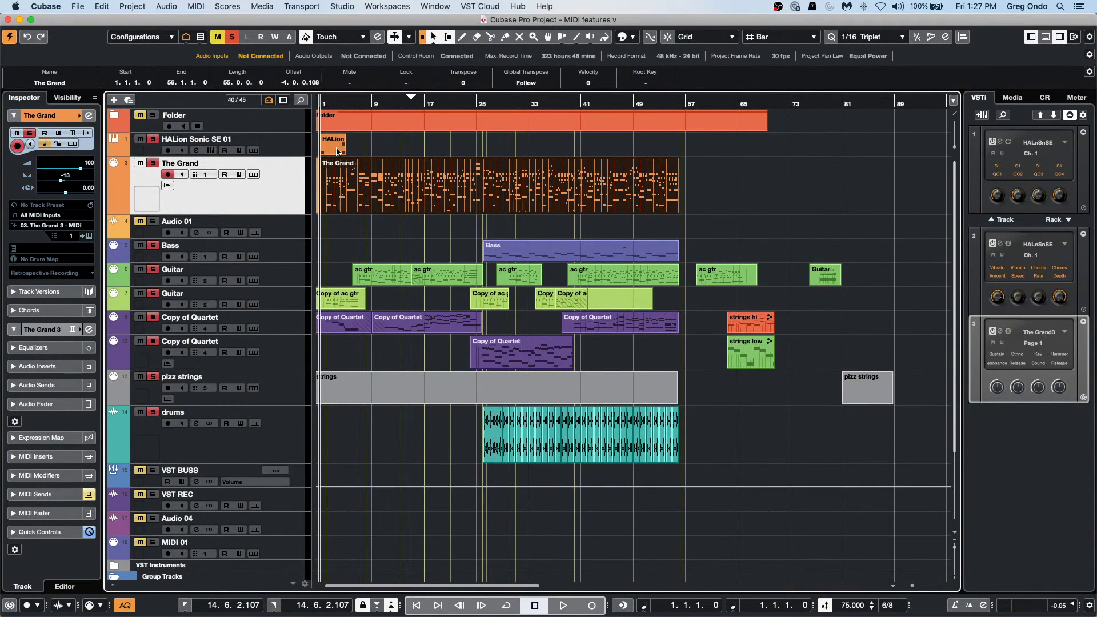
click(127, 167)
double_click(337, 150)
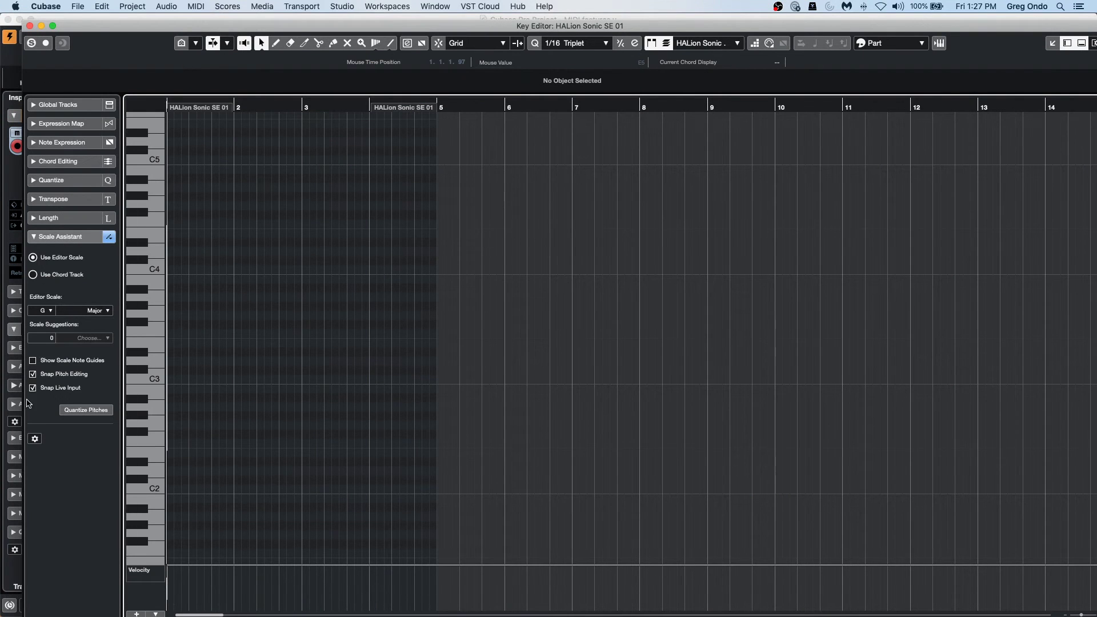
click(53, 26)
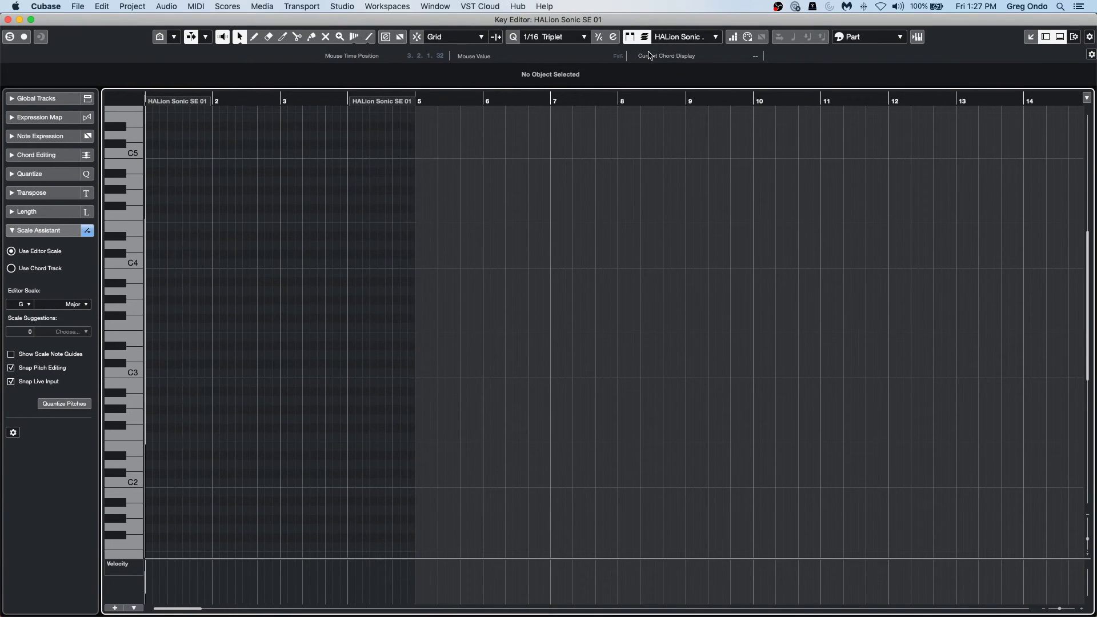
Step: Enable Step Input and enter an ascending run of notes up to C4 in the HALion part with the On-Screen Keyboard
click(733, 36)
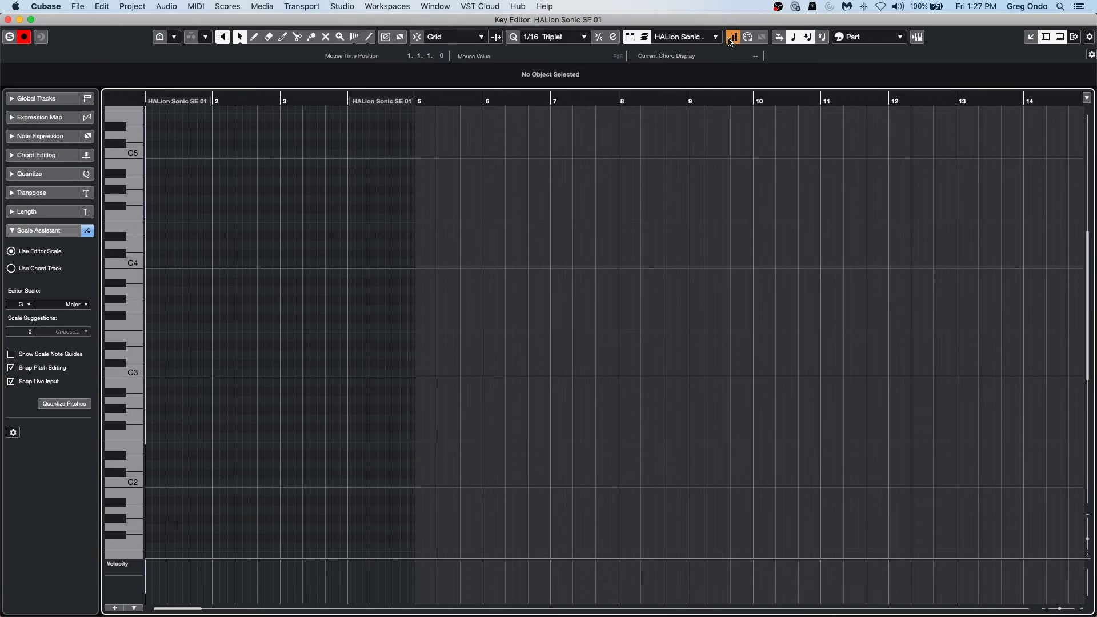
click(552, 340)
key(alt+k)
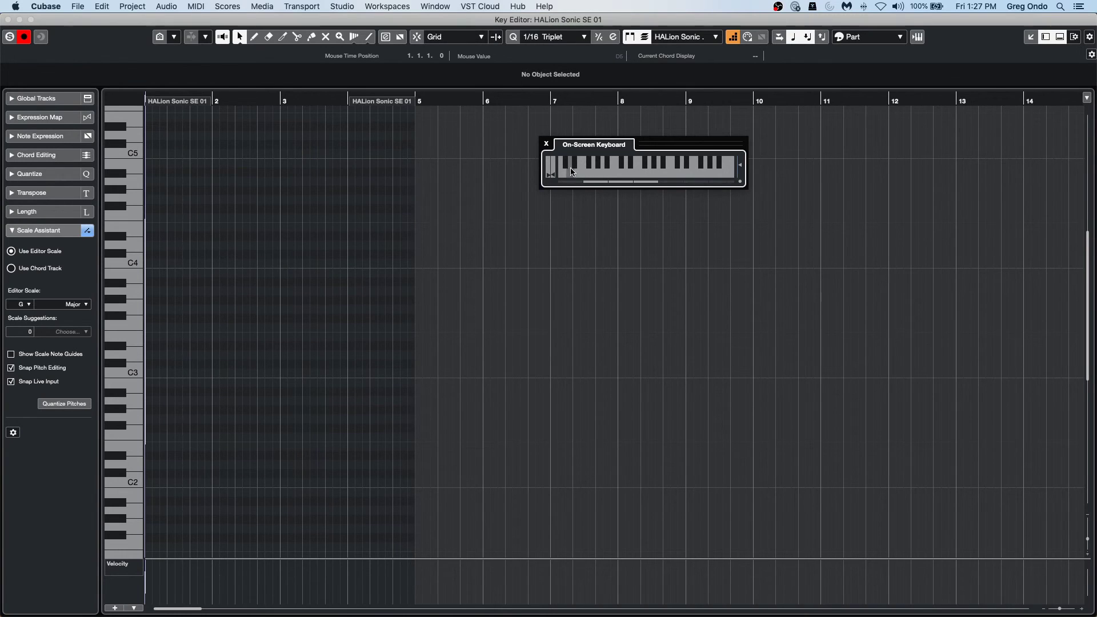
drag(569, 174, 757, 173)
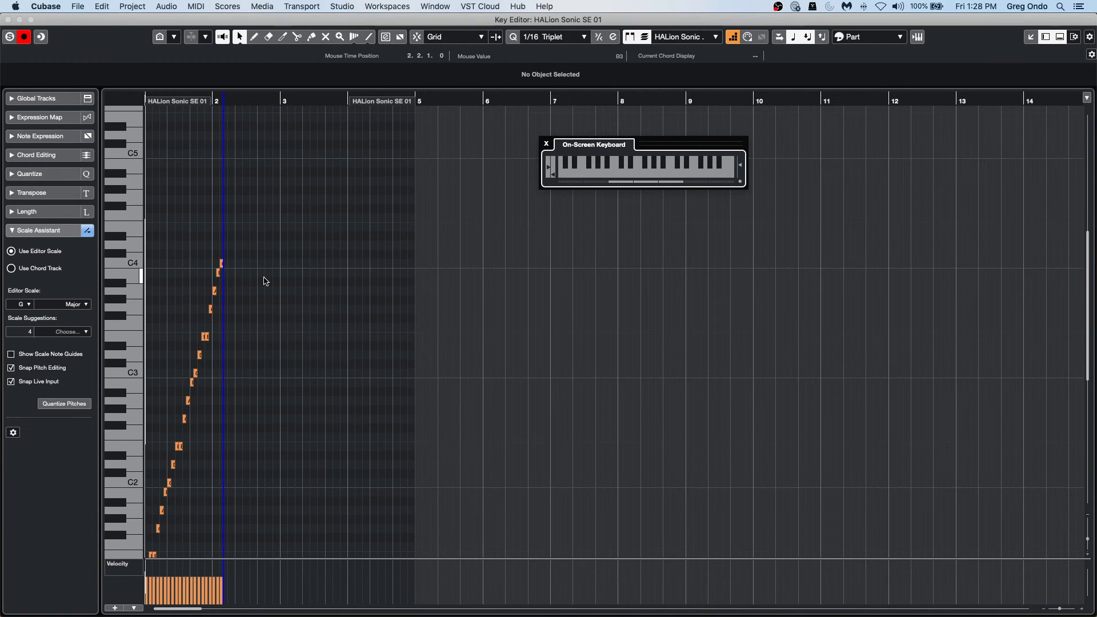
Step: Close the HALion Sonic SE 01 editor and the On-Screen Keyboard, and open The Grand part in the Key Editor
click(8, 20)
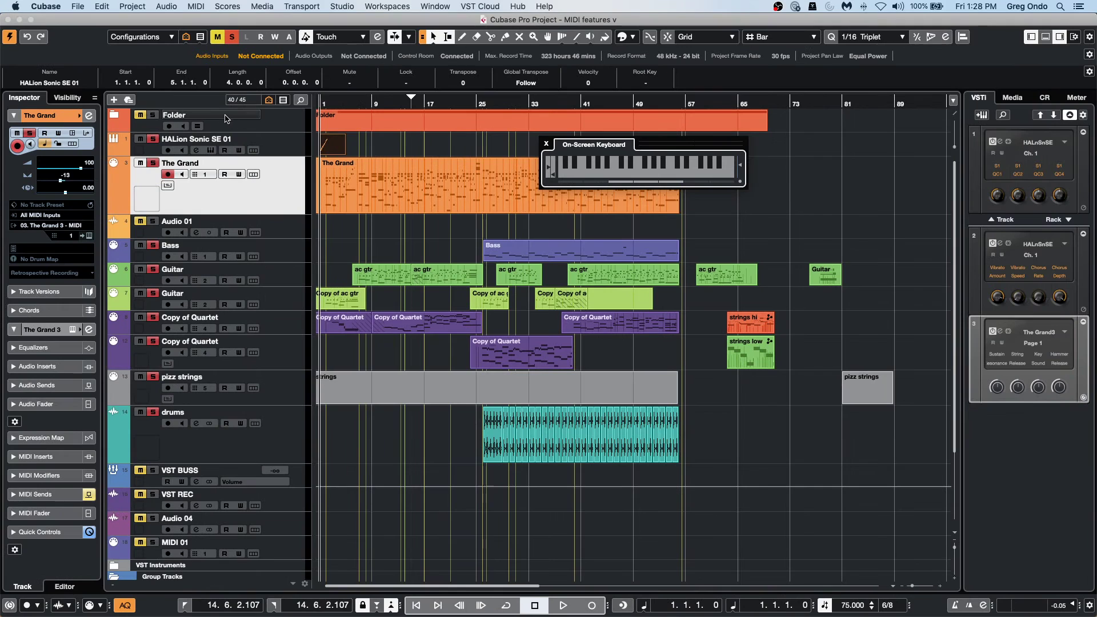
double_click(326, 150)
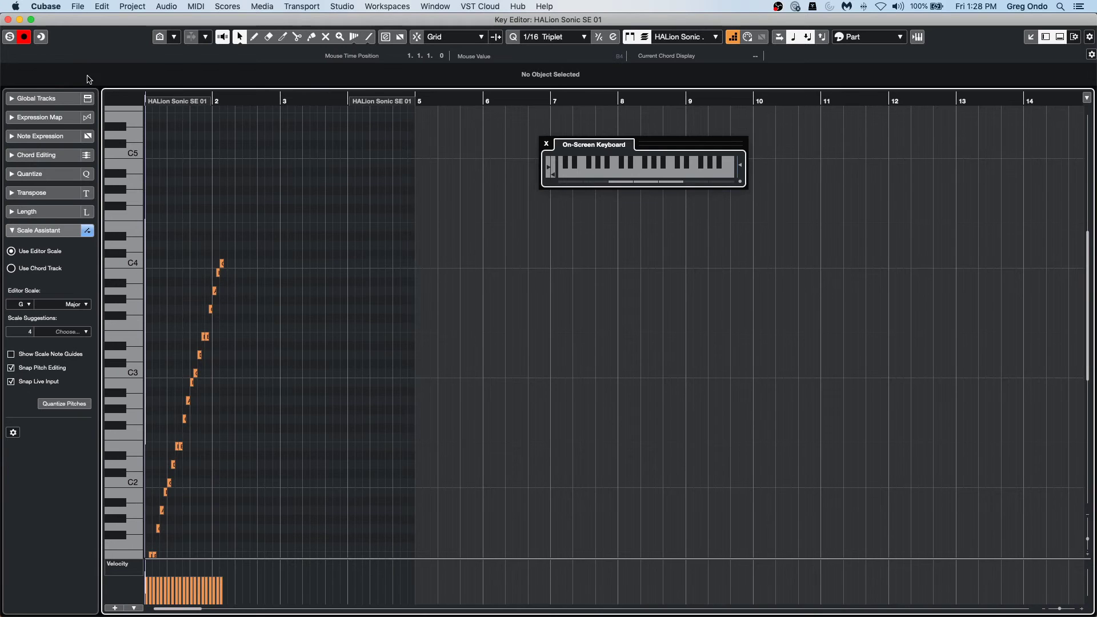
click(8, 20)
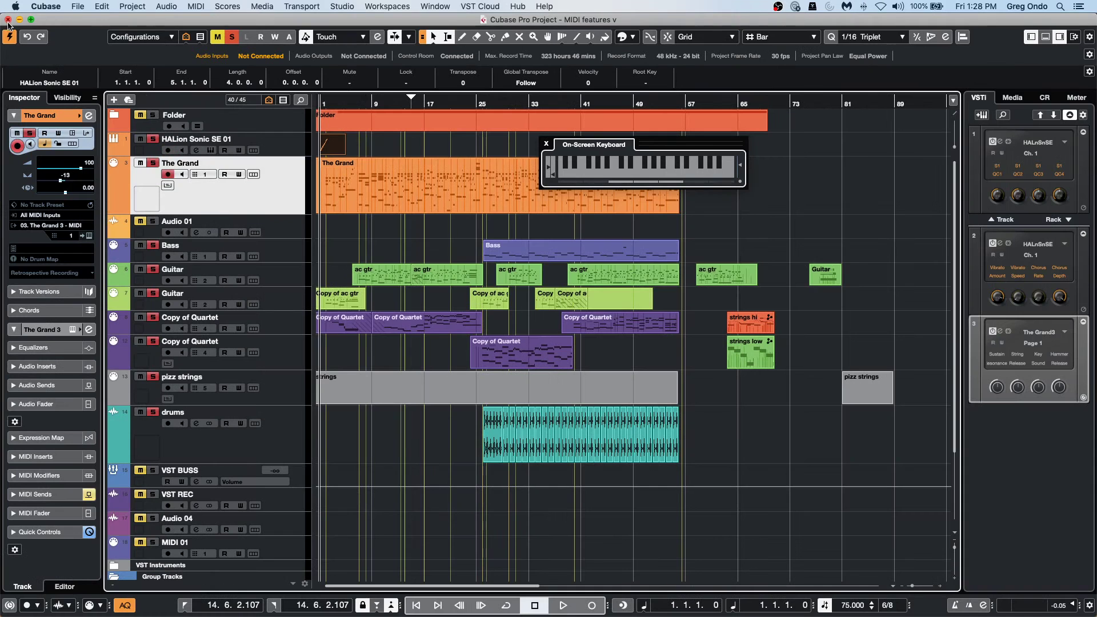
click(547, 143)
click(401, 190)
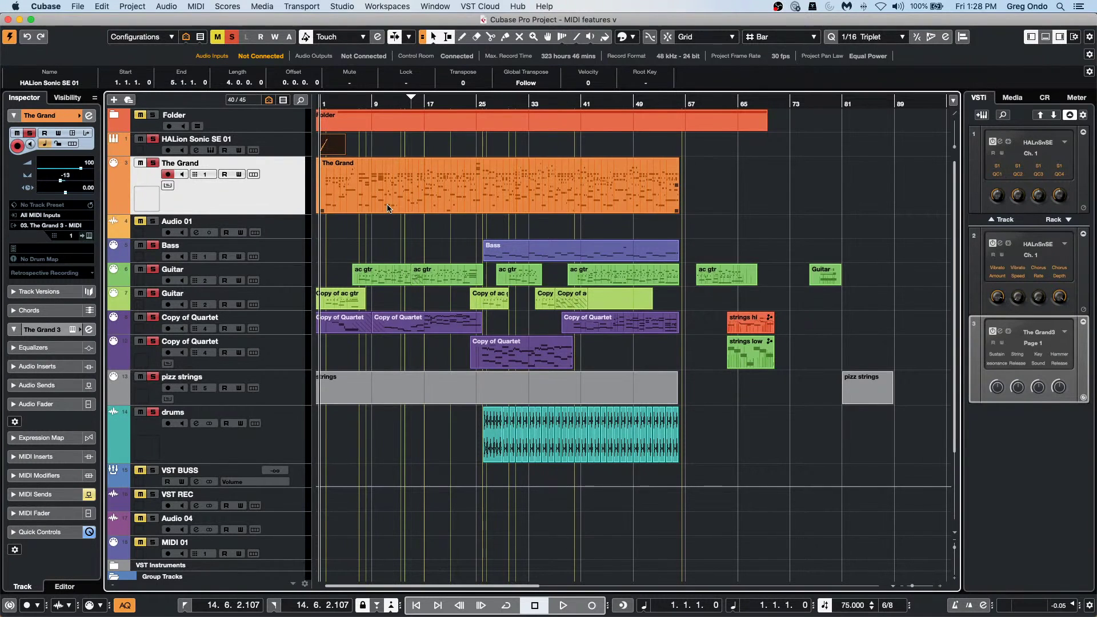
double_click(387, 208)
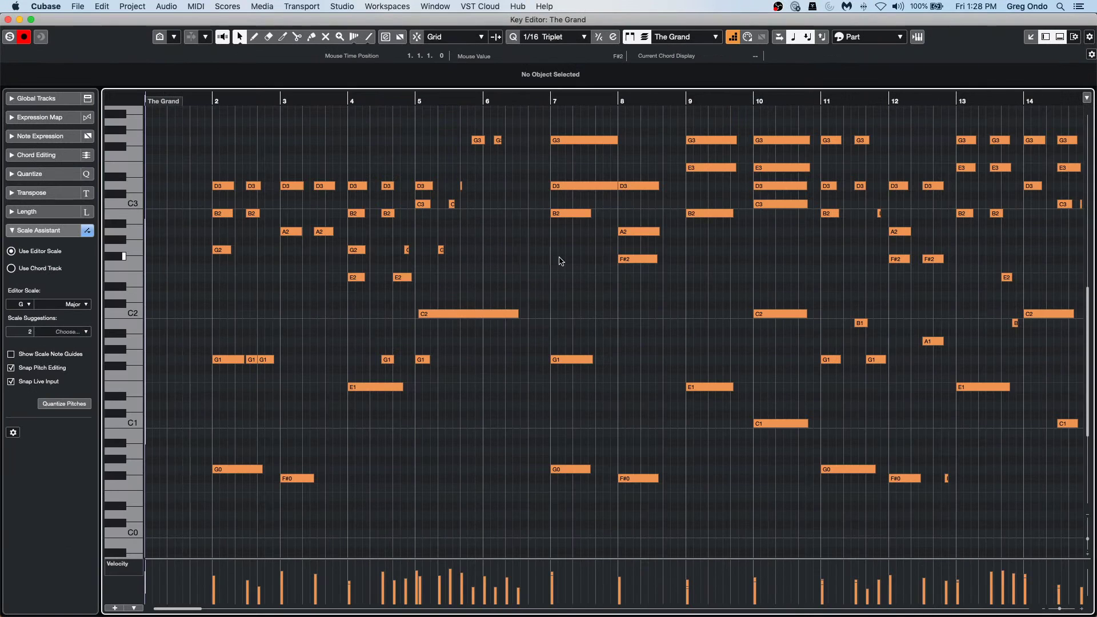
Step: Examine the vertical spread of The Grand part's notes across the octaves, from the highest pitches to the lowest
click(300, 99)
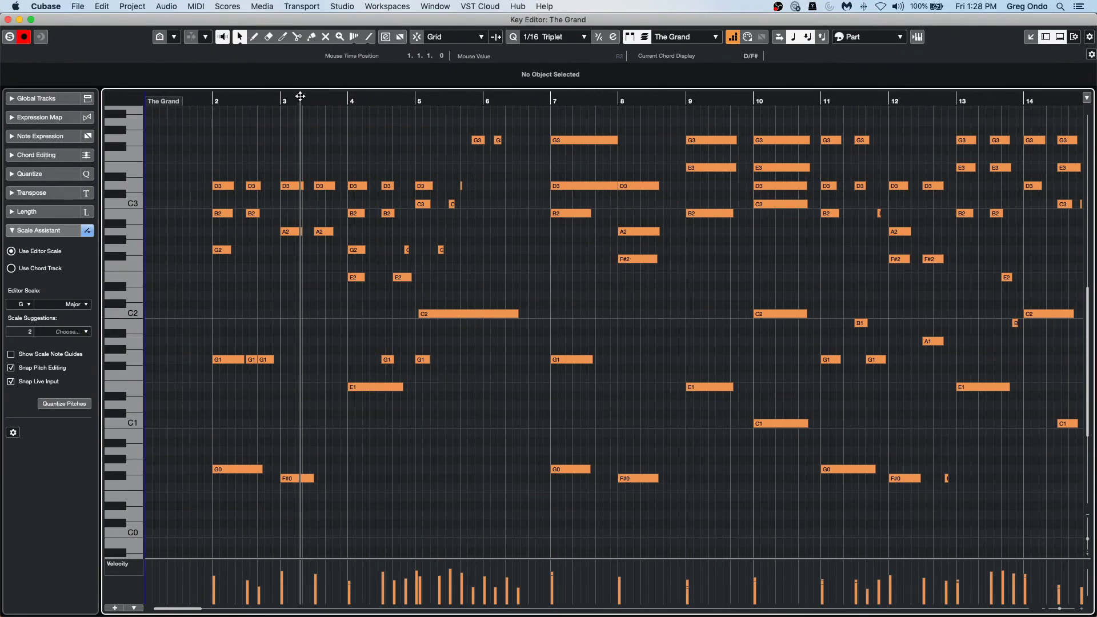
drag(298, 90, 298, 86)
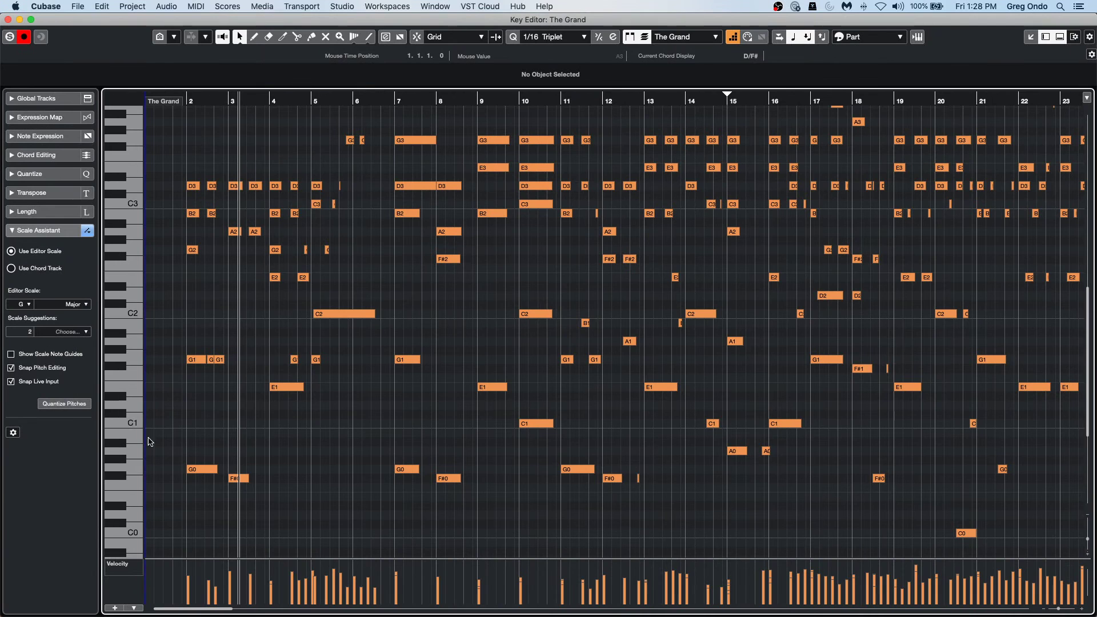
scroll(479, 294, down, 5)
scroll(479, 294, up, 10)
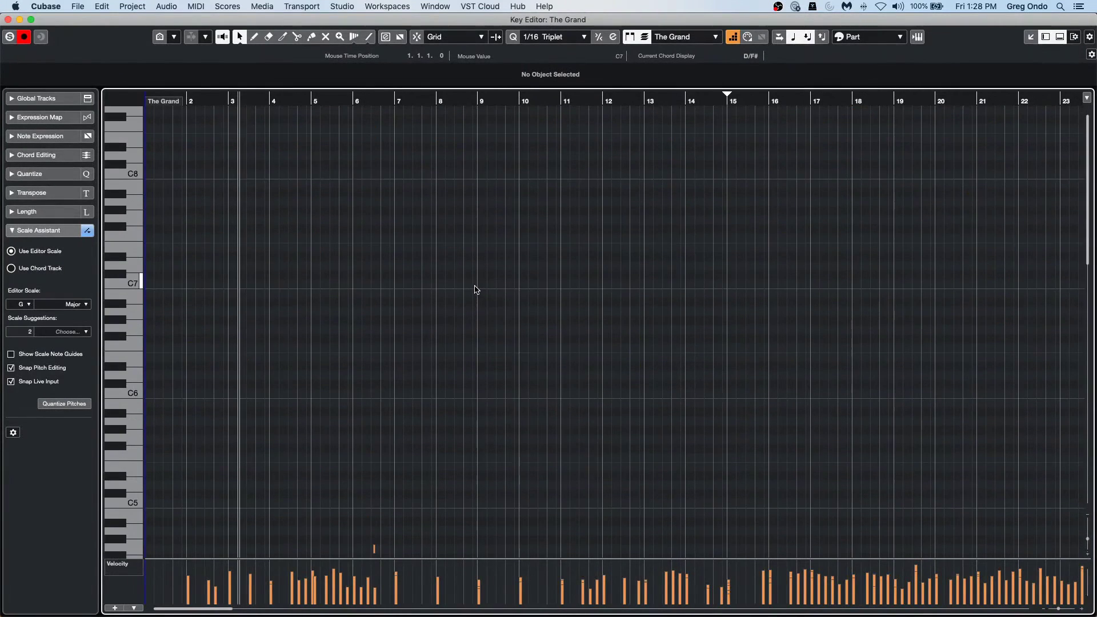
scroll(475, 289, down, 10)
scroll(473, 288, up, 12)
scroll(473, 287, down, 7)
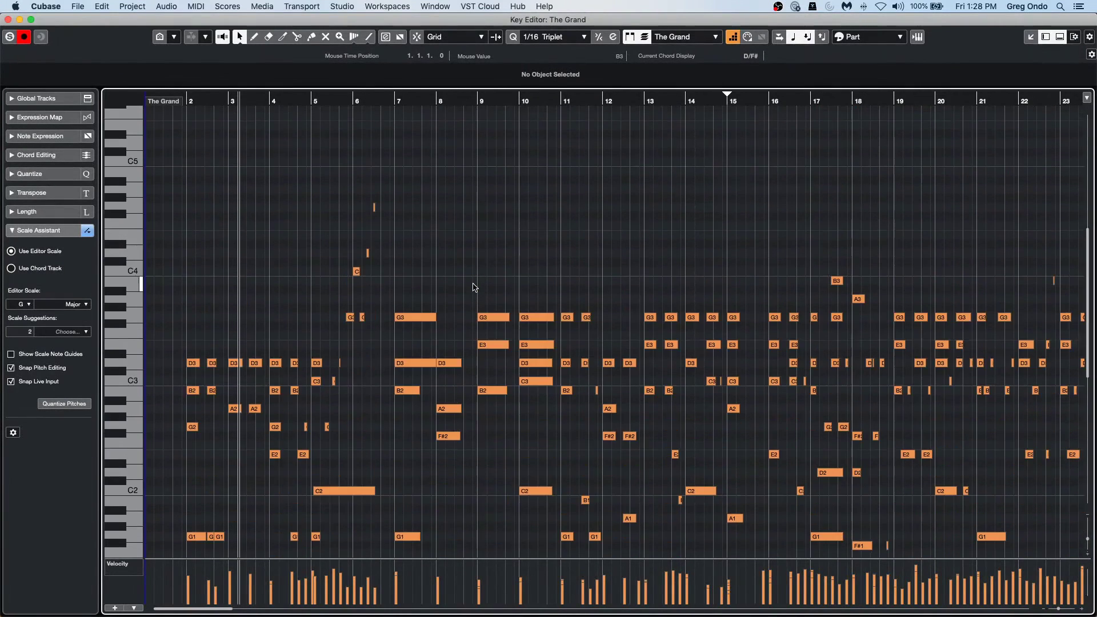
scroll(473, 286, down, 5)
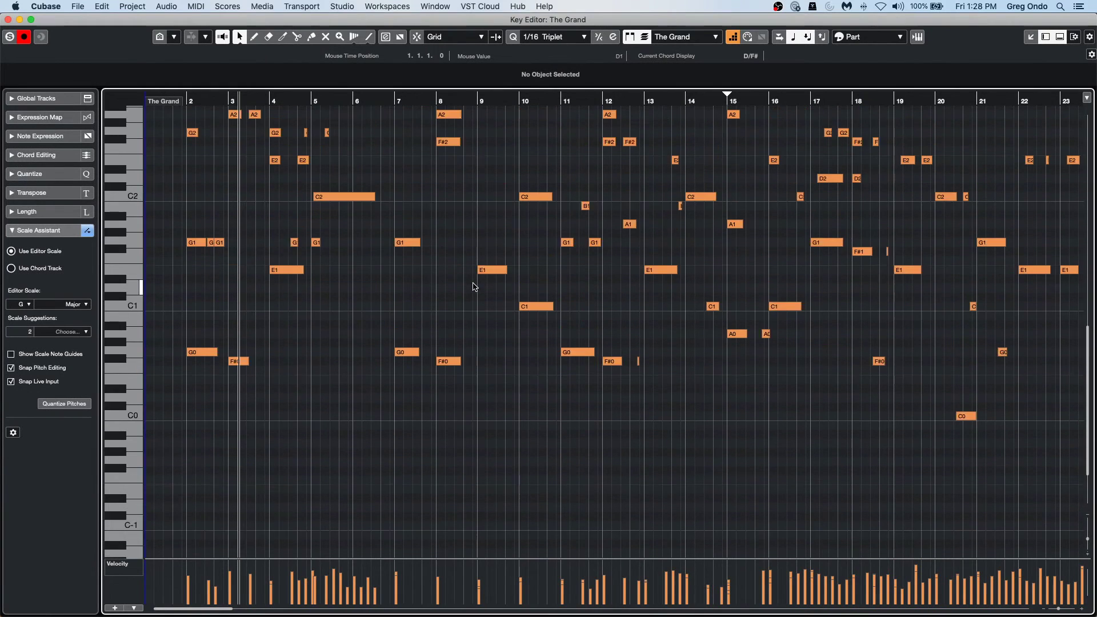
scroll(474, 287, up, 5)
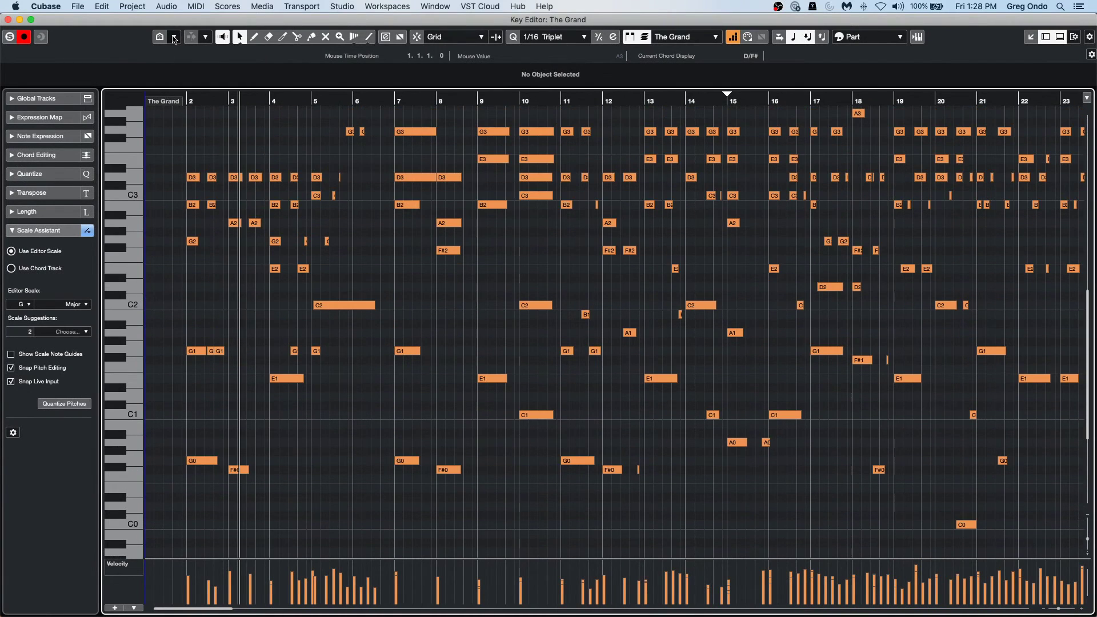
Step: Show only the pitches from the Scale Assistant, and switch pitch visibility to pitches with events
click(174, 36)
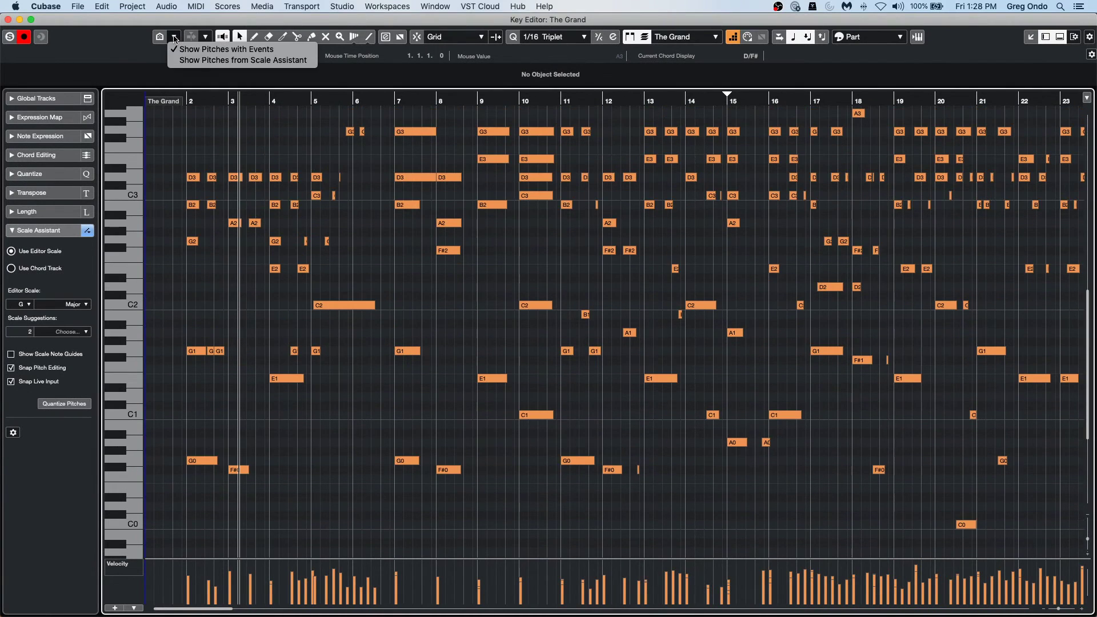
click(191, 62)
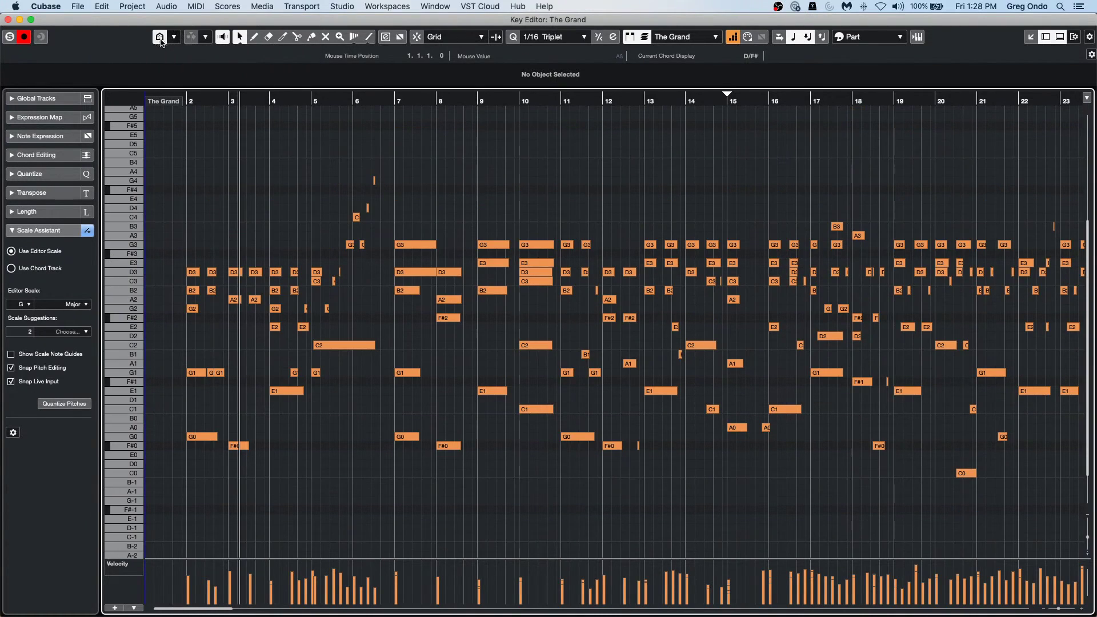
click(175, 39)
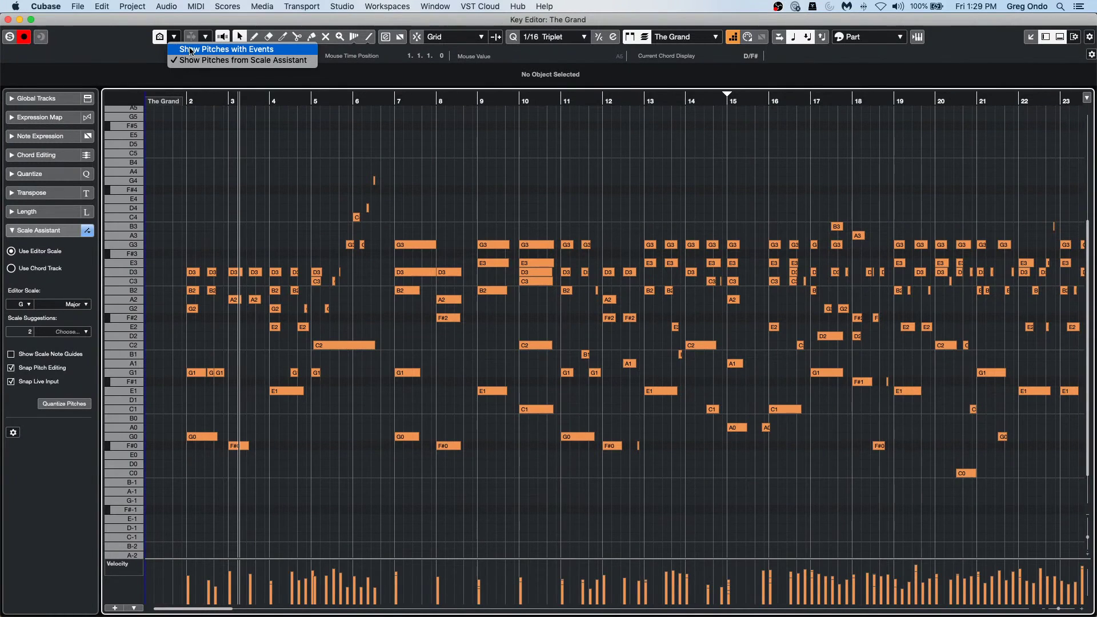
click(189, 50)
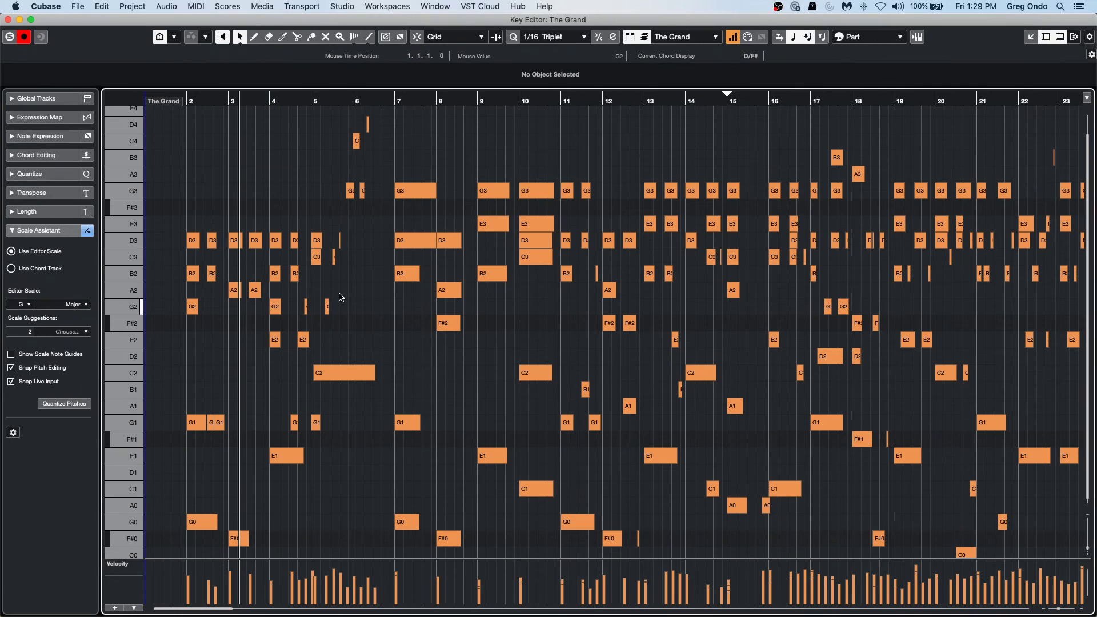
Step: Toggle pitch visibility off and on again, and set it to show pitches from the Scale Assistant
click(160, 37)
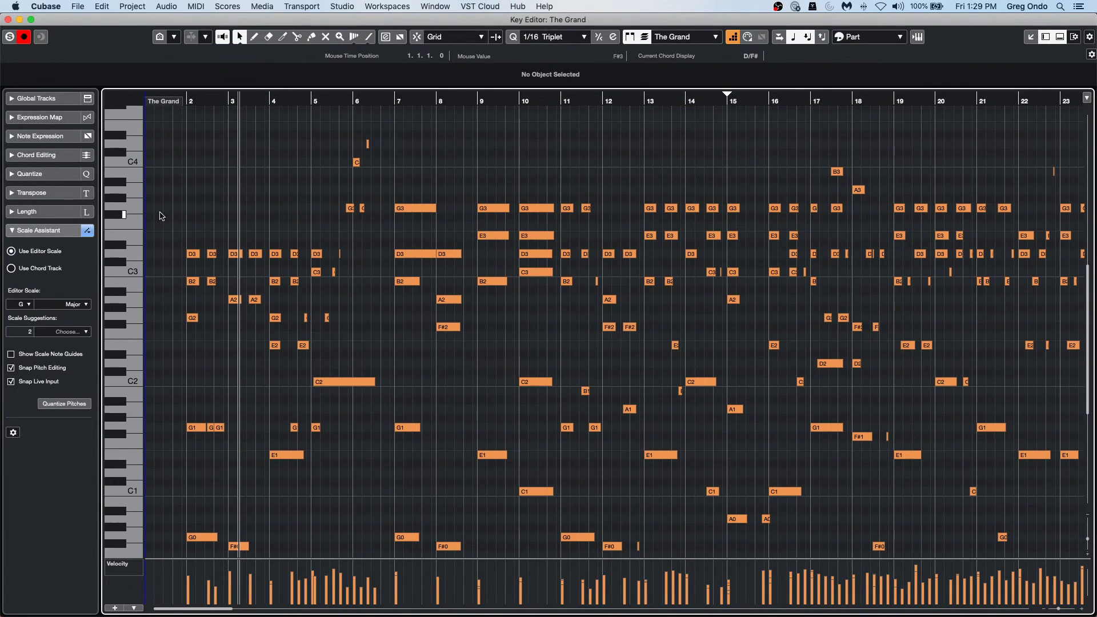
click(160, 38)
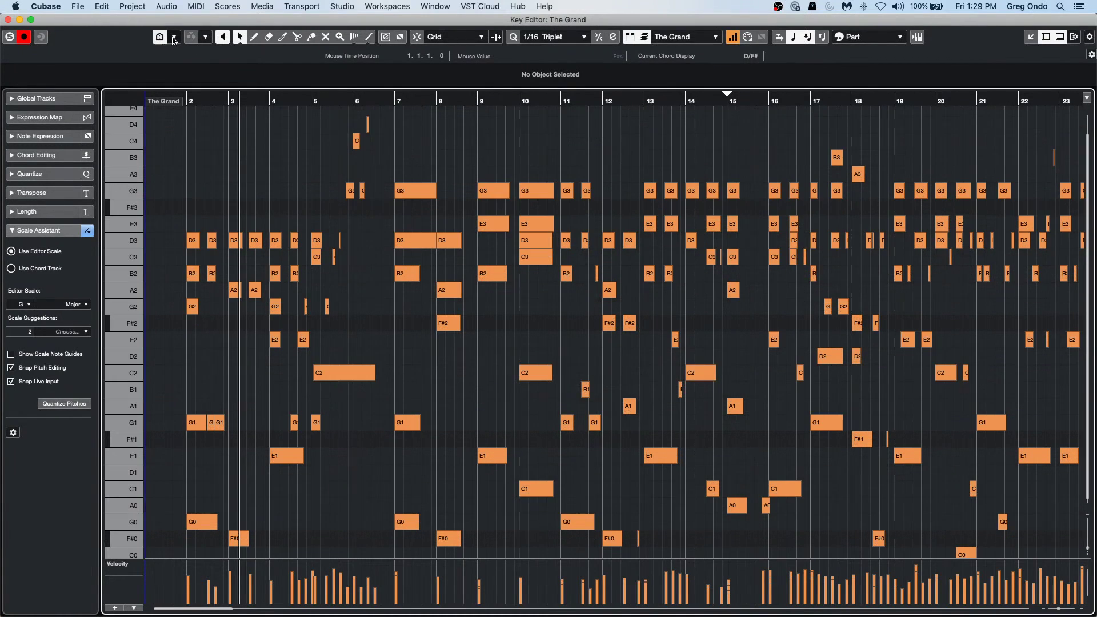
click(174, 38)
click(183, 56)
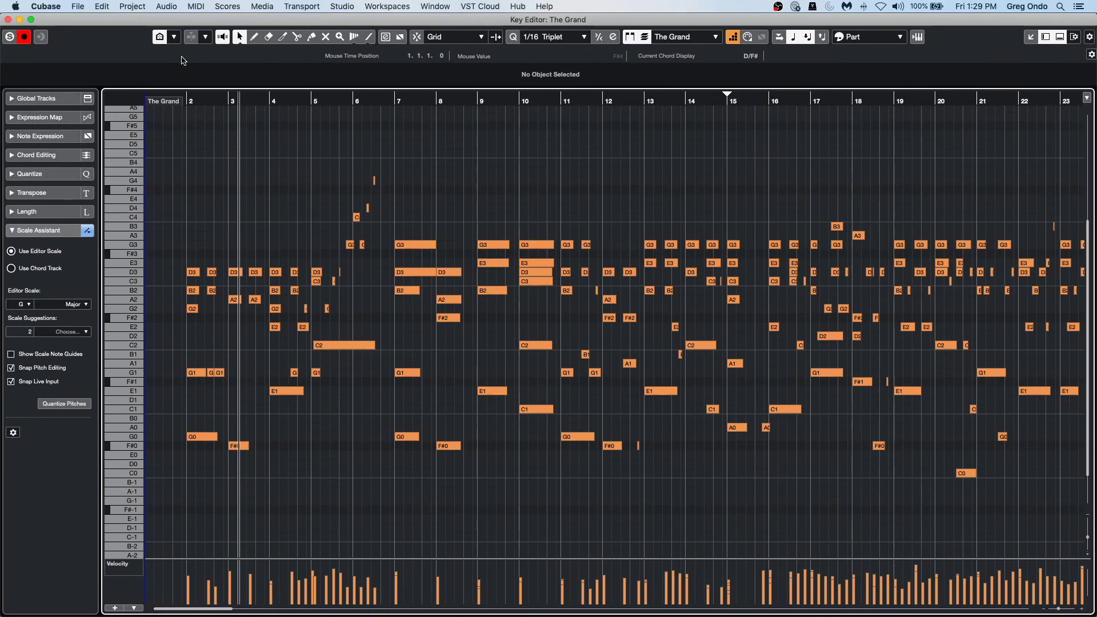
Step: Set pitch visibility back to pitches with events and turn it off to restore the full keyboard
click(175, 38)
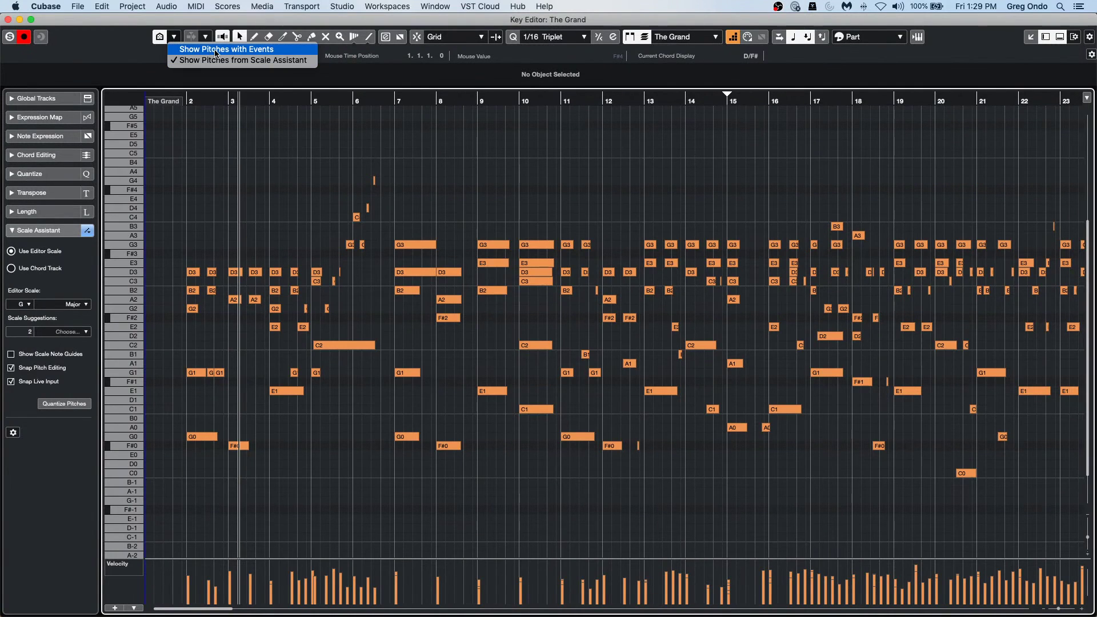
click(216, 49)
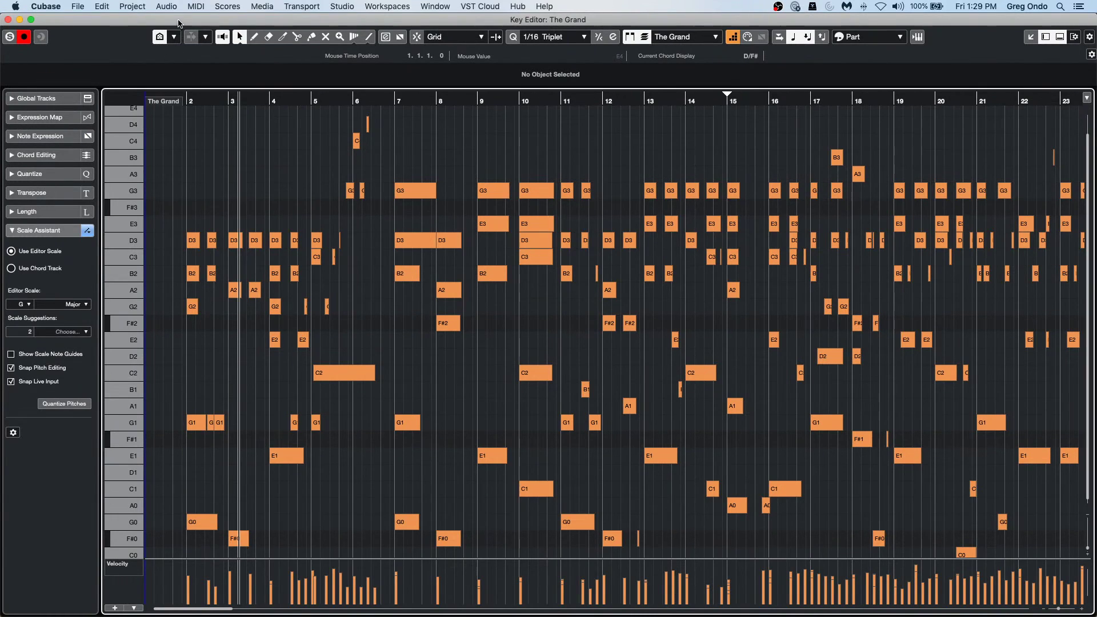
click(175, 38)
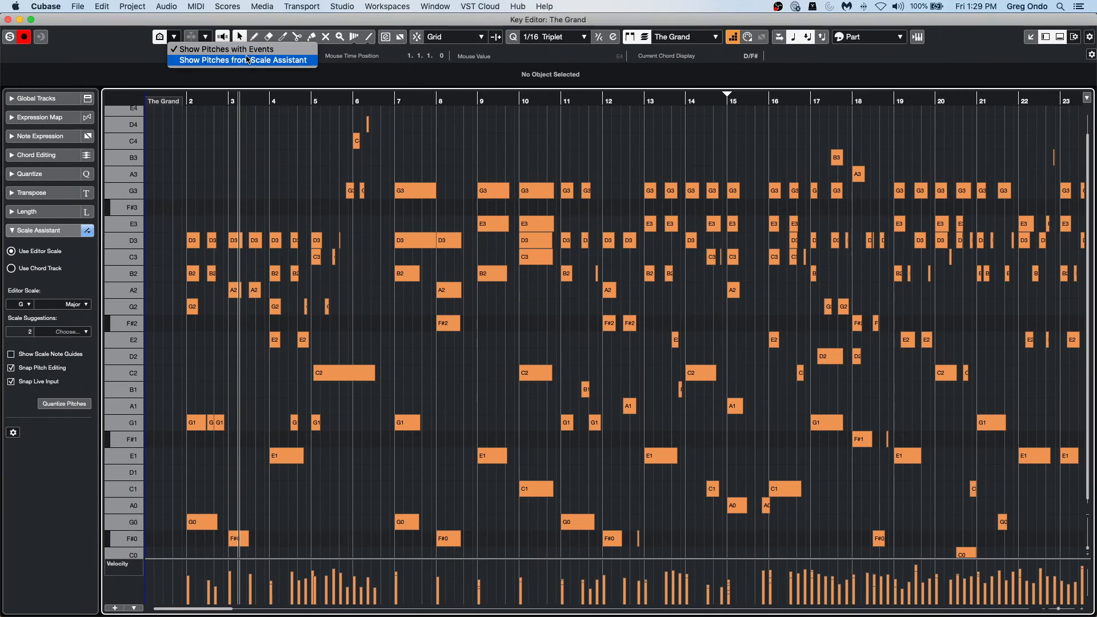
click(243, 50)
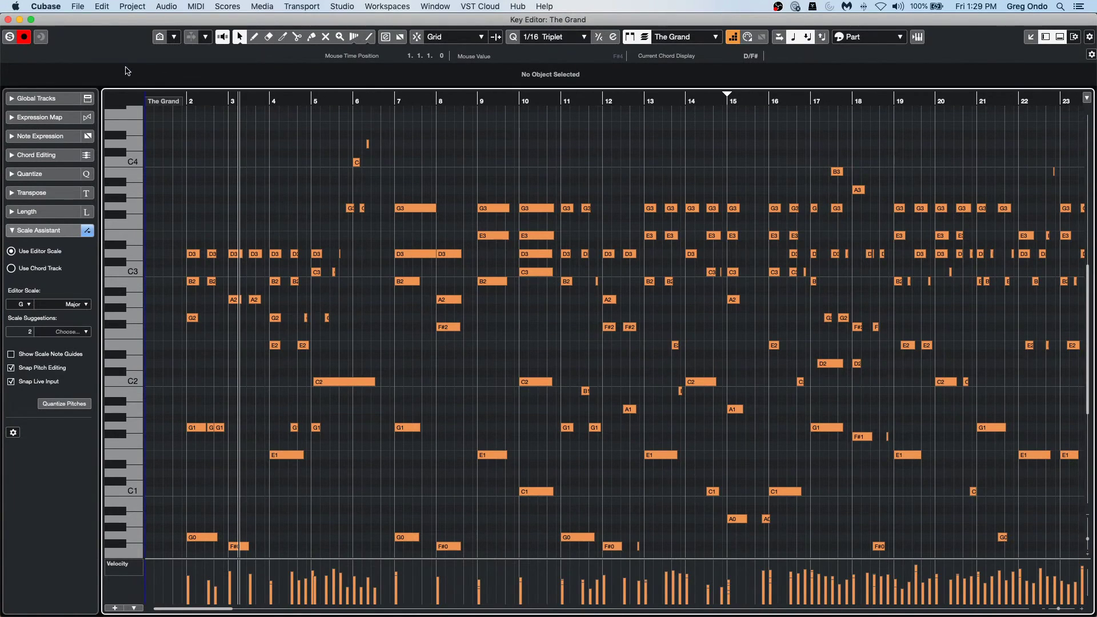
drag(133, 23, 372, 92)
double_click(373, 91)
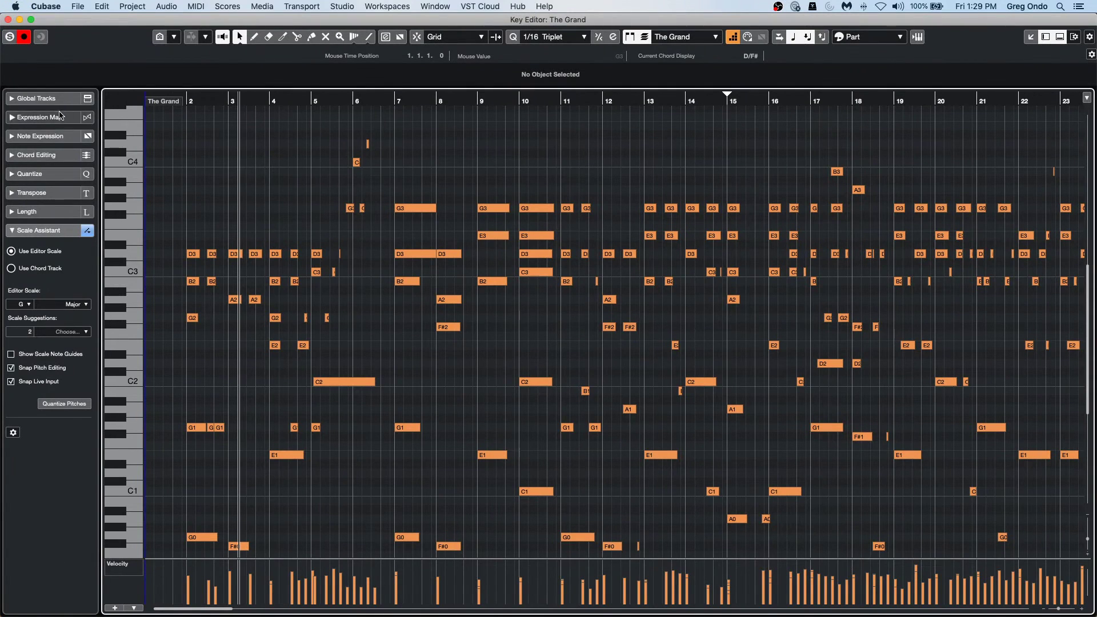
Step: Expand the Global Tracks section and deselect all its tracks, from Video and Chord Track through Tempo and Ruler
click(55, 101)
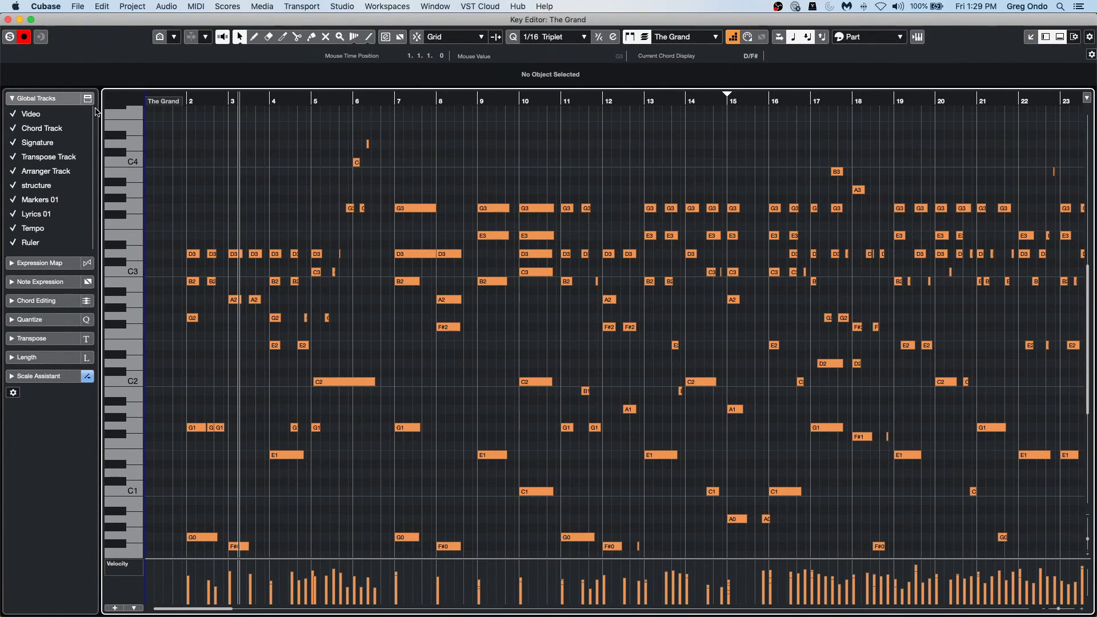
click(13, 116)
click(14, 129)
click(14, 143)
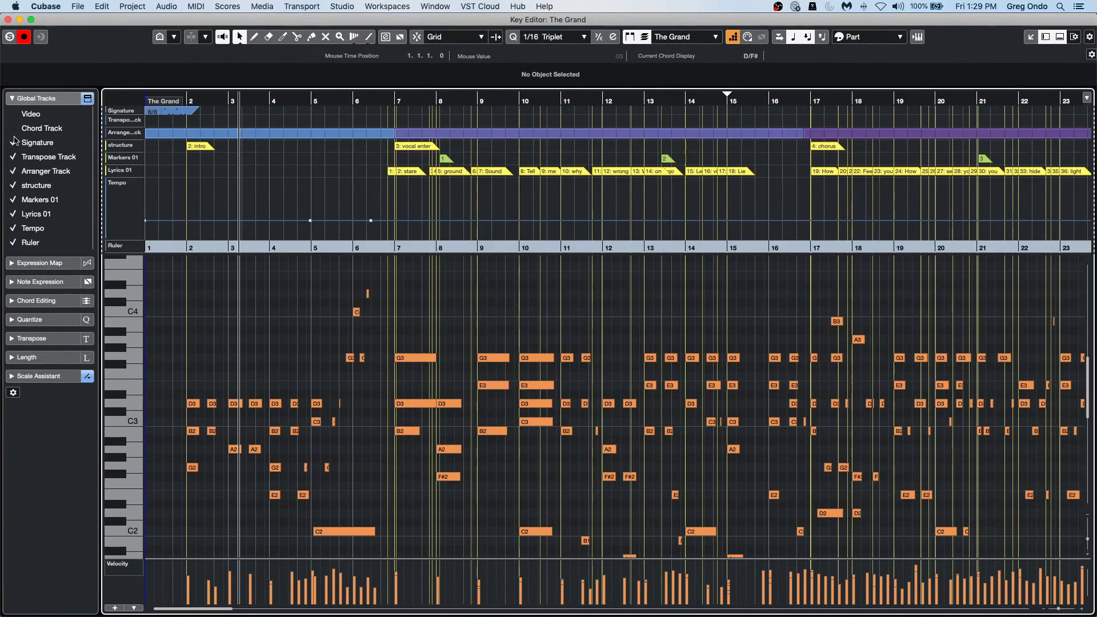
click(13, 157)
click(14, 172)
click(14, 186)
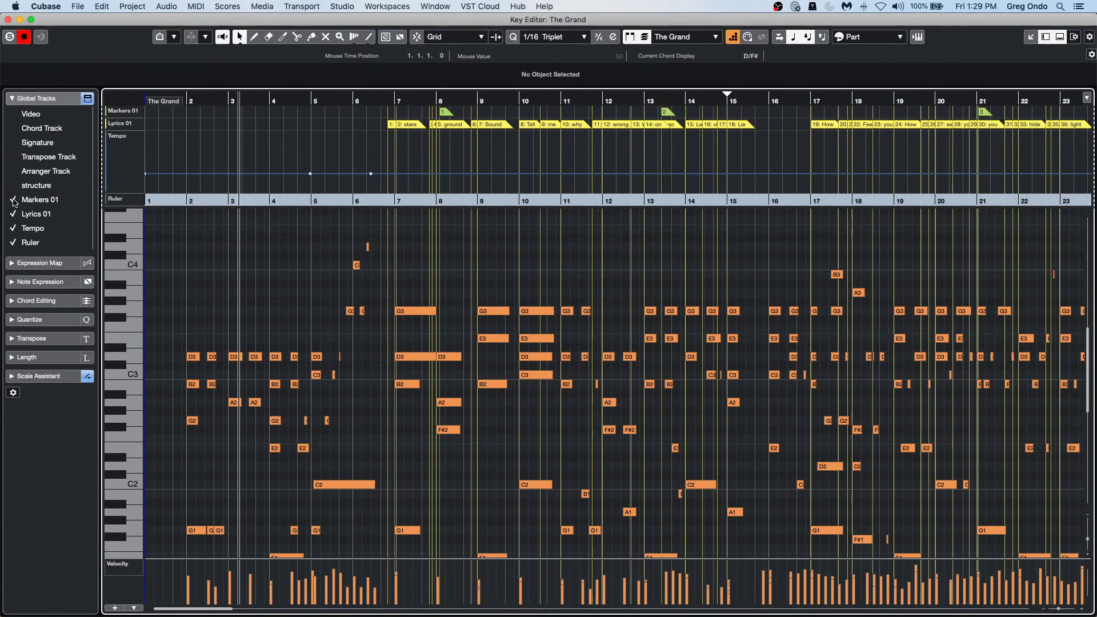
click(13, 200)
click(14, 215)
click(13, 229)
click(14, 243)
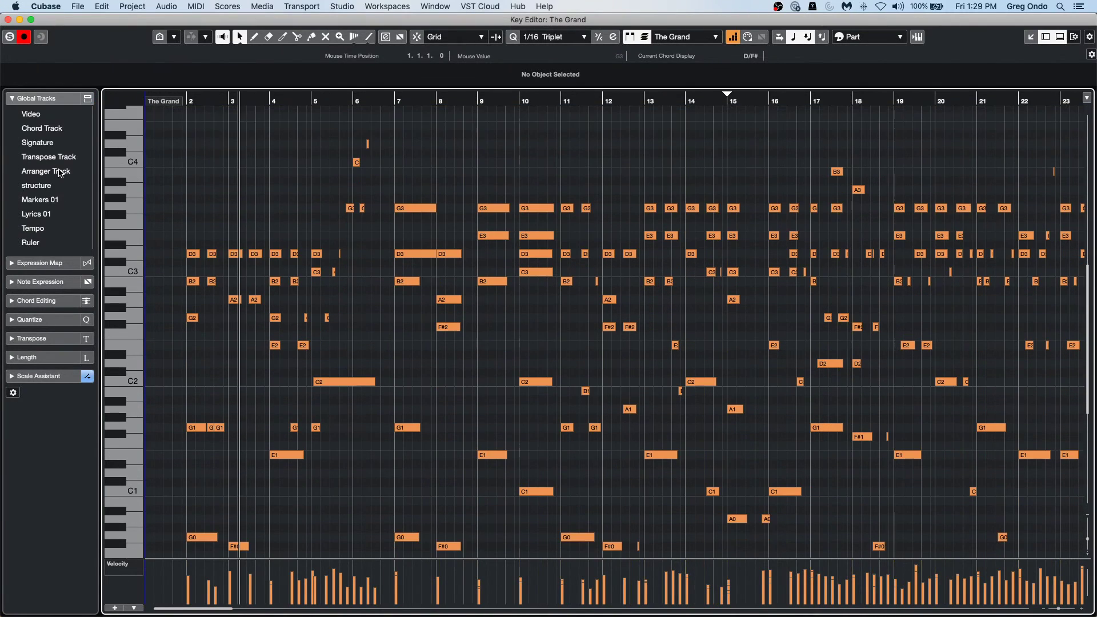
Step: Display the Video track and the Chord Track above the notes in the Key Editor
click(14, 114)
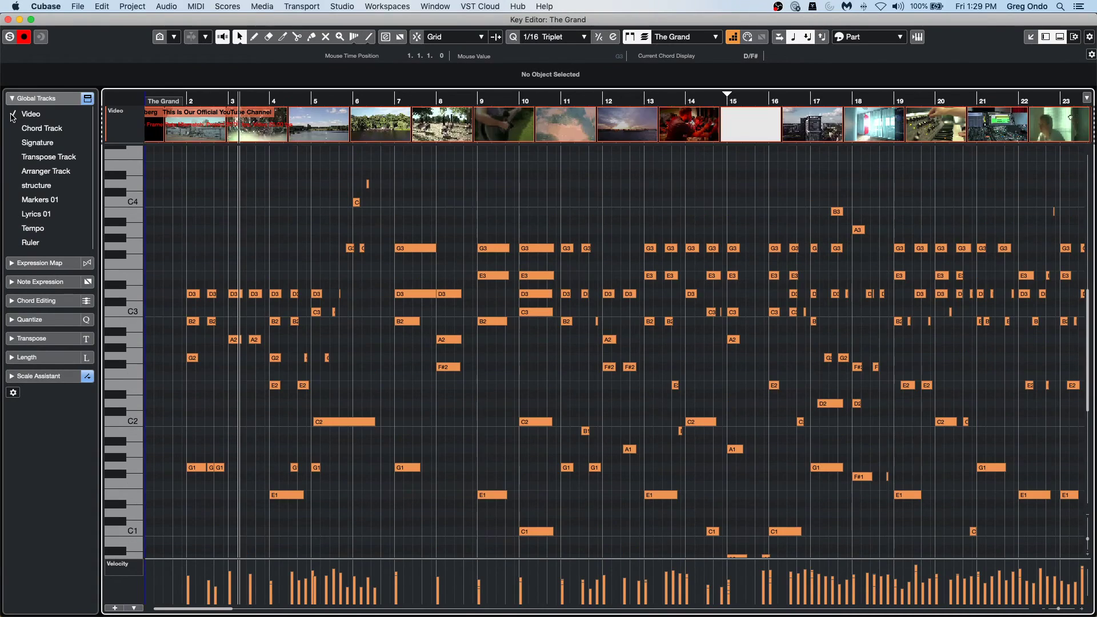
drag(342, 100, 340, 69)
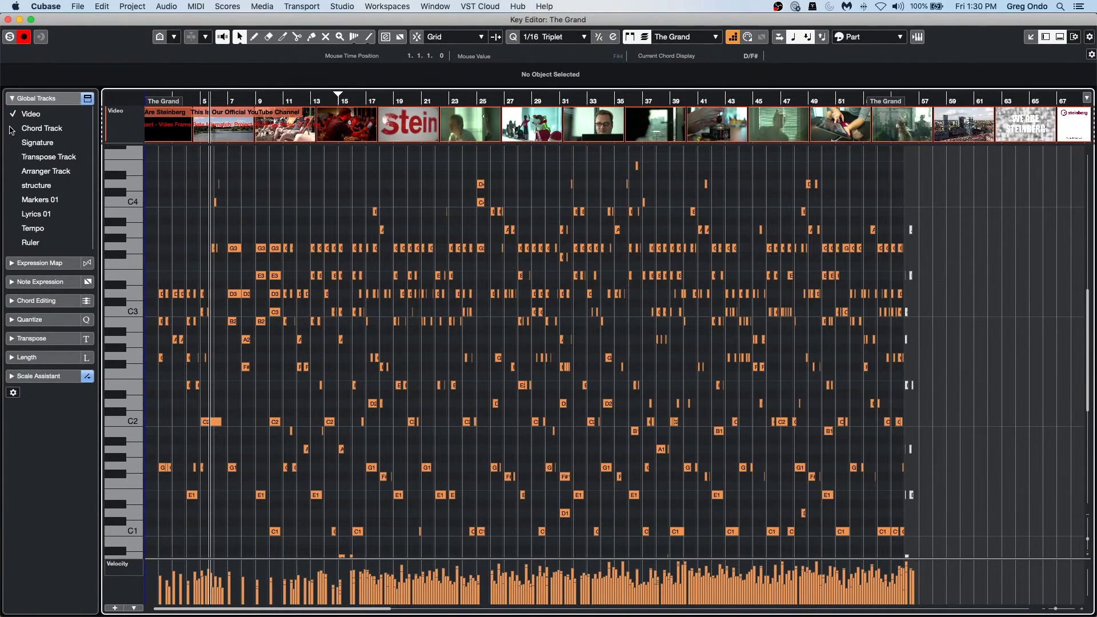
click(11, 129)
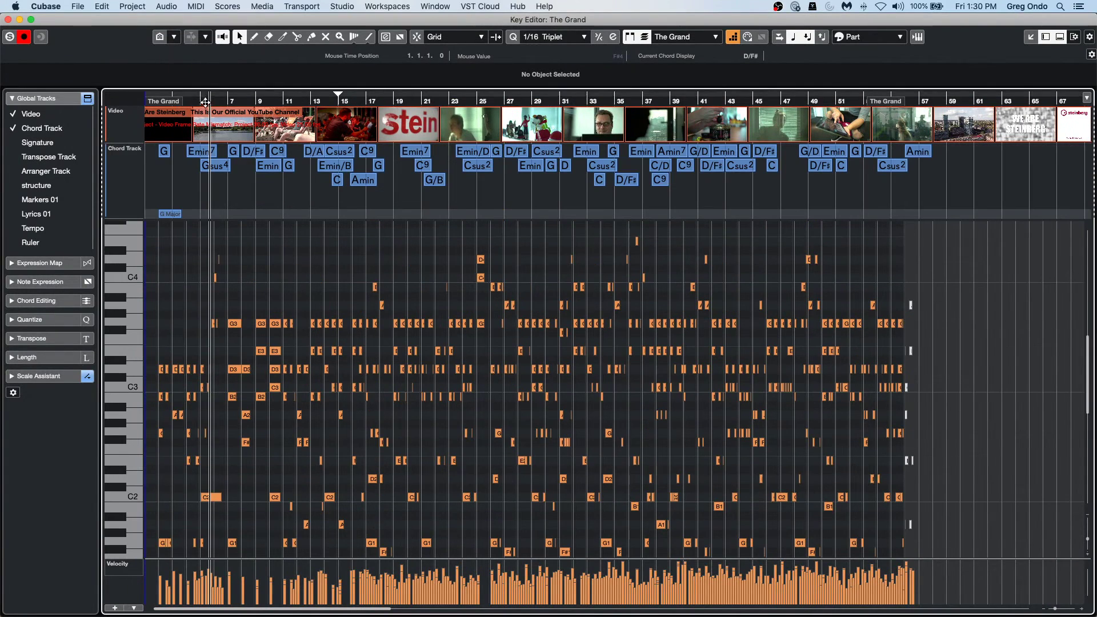
drag(205, 102, 246, 153)
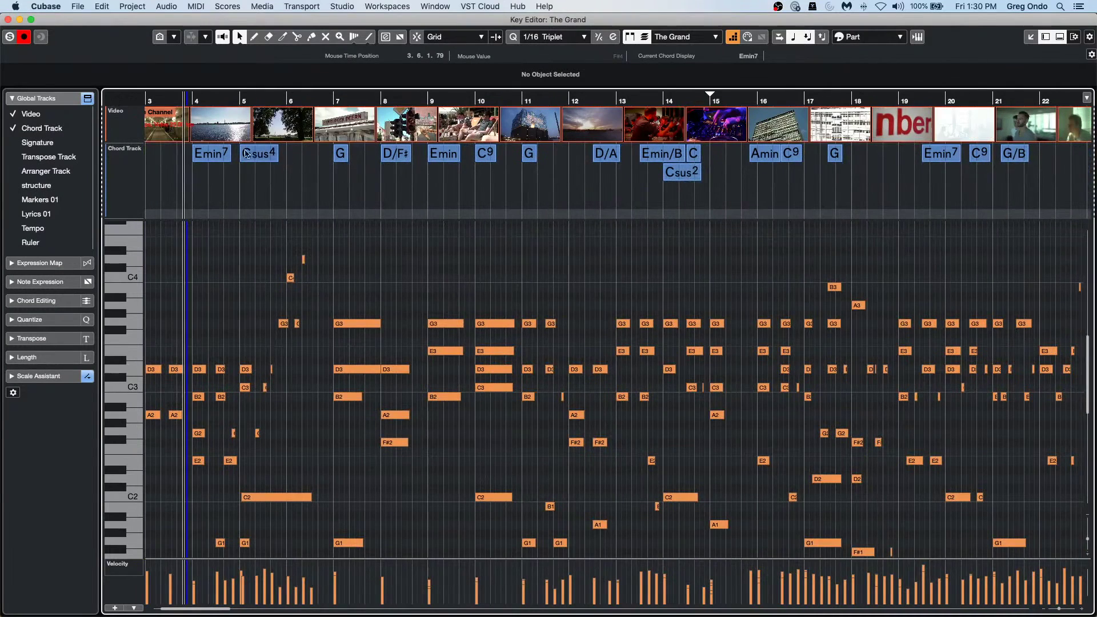
Step: Change the G chord at bar 7 to G7, set it back to G major, and close the chord editor
double_click(341, 160)
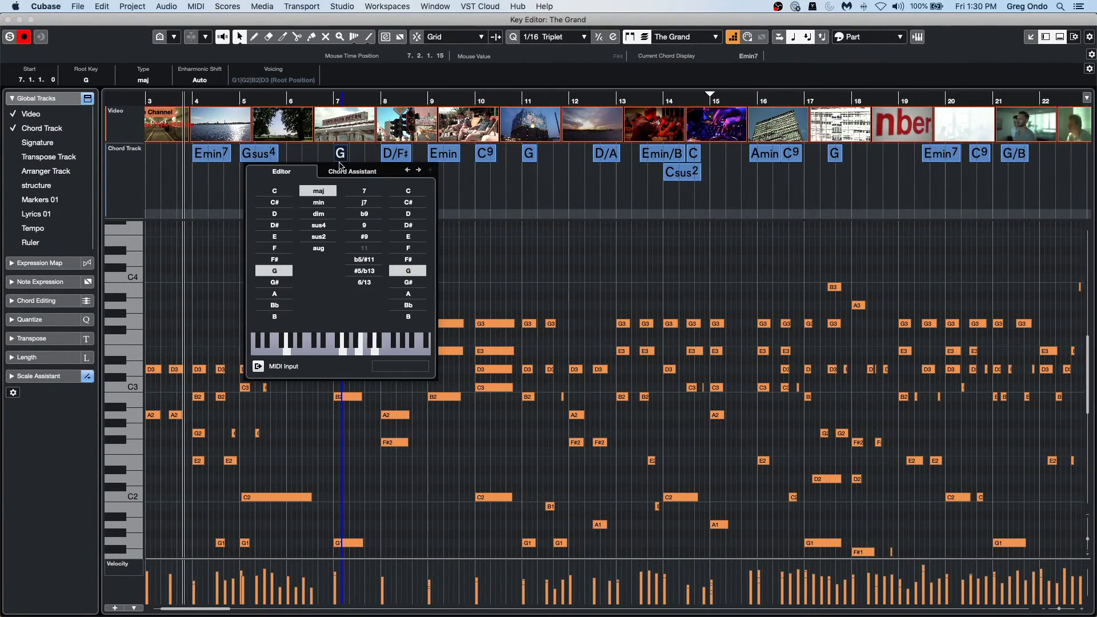
click(359, 192)
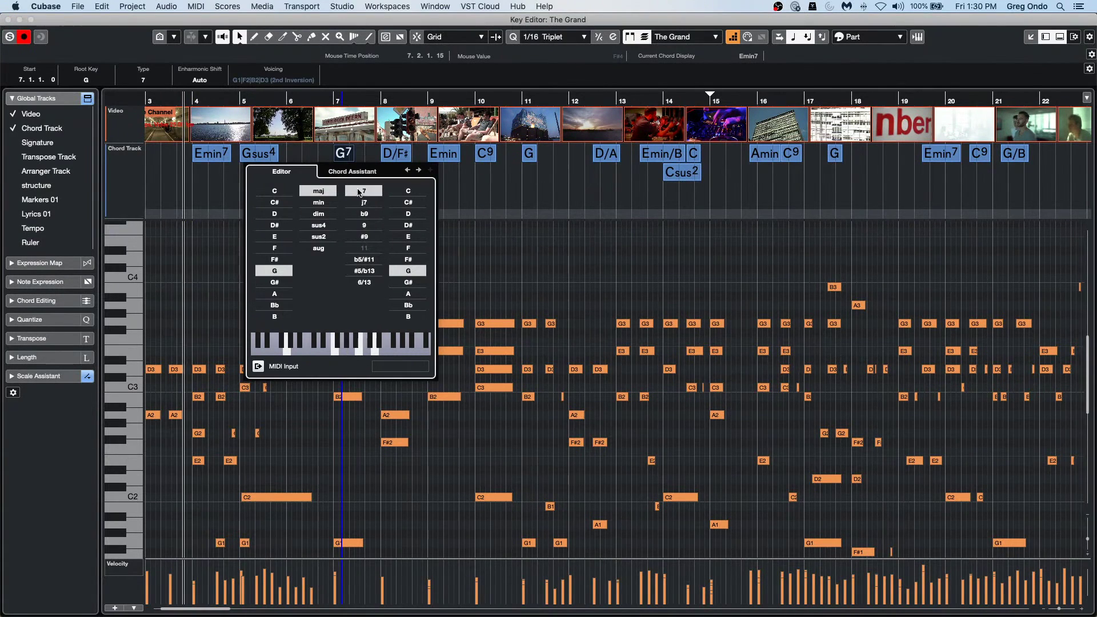
click(359, 193)
click(210, 189)
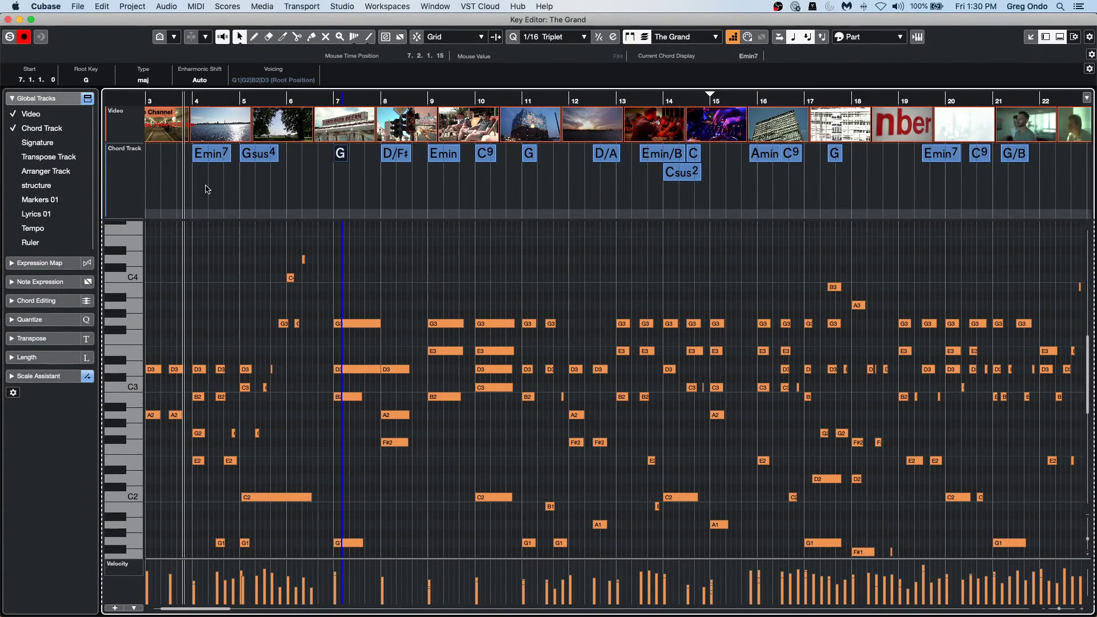
Step: Display the Signature, Transpose and Arranger tracks above the notes
click(13, 143)
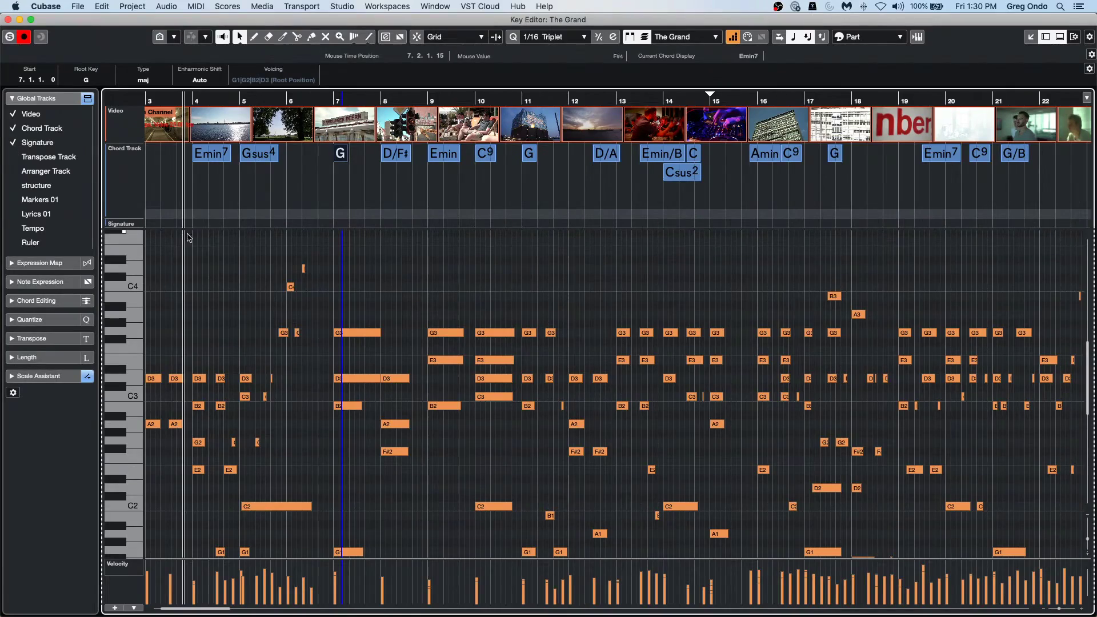
drag(238, 98, 68, 120)
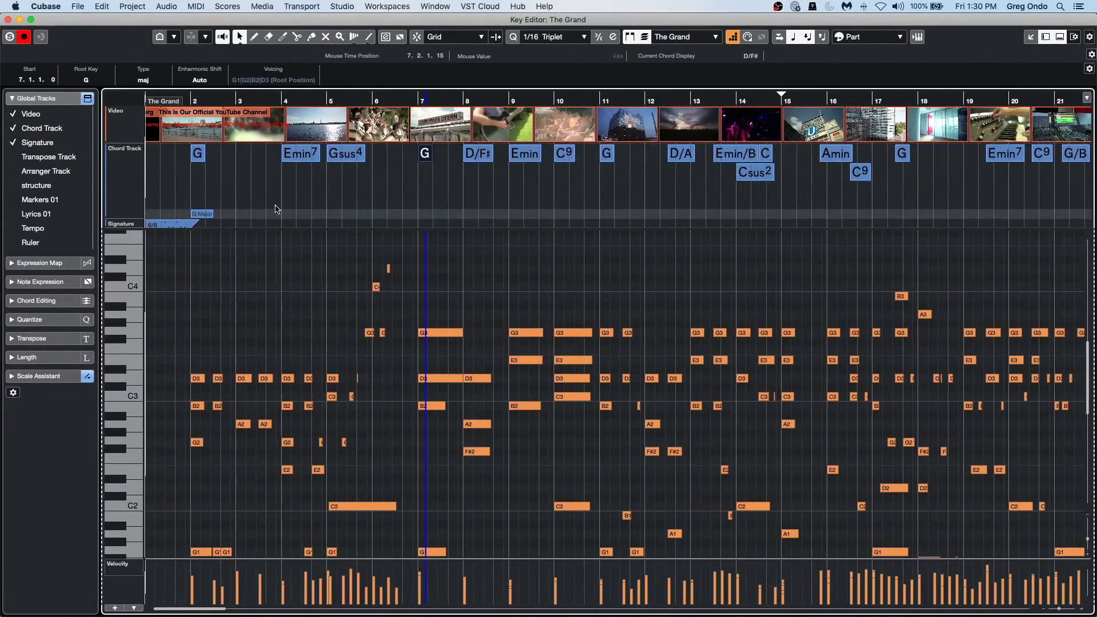
click(13, 157)
click(13, 171)
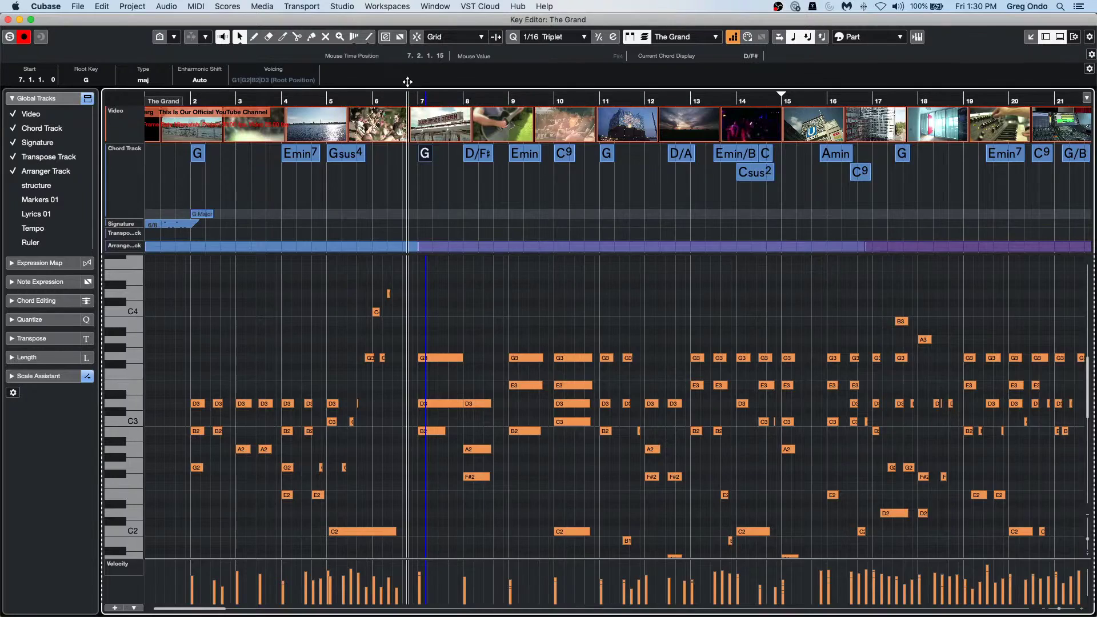
Step: Display the structure marker track and the Tempo track above the notes
drag(407, 98, 407, 83)
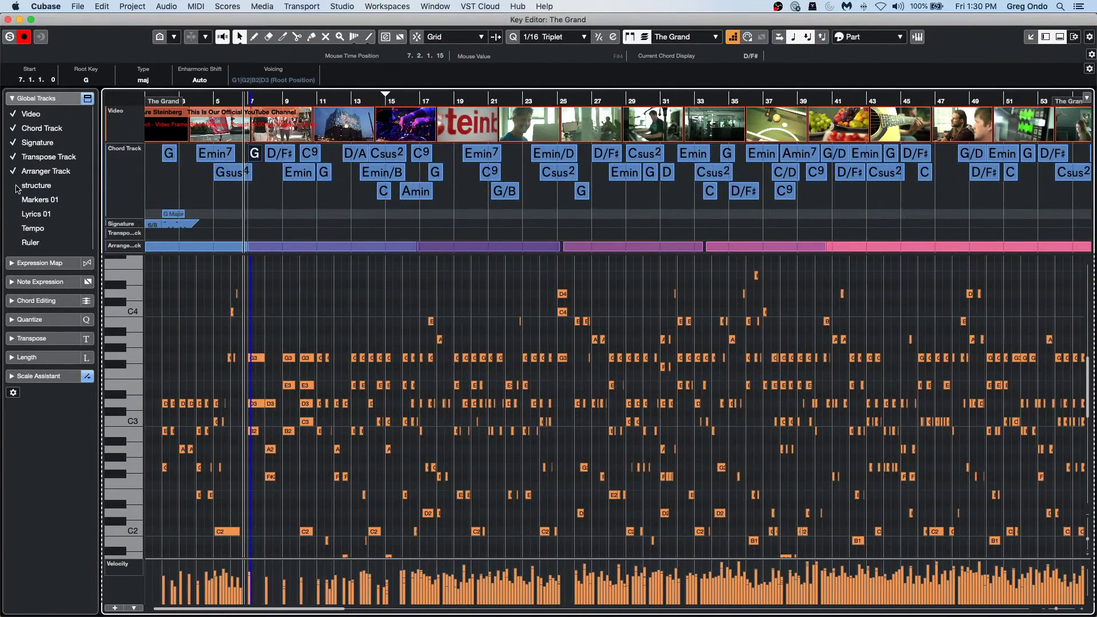
click(14, 186)
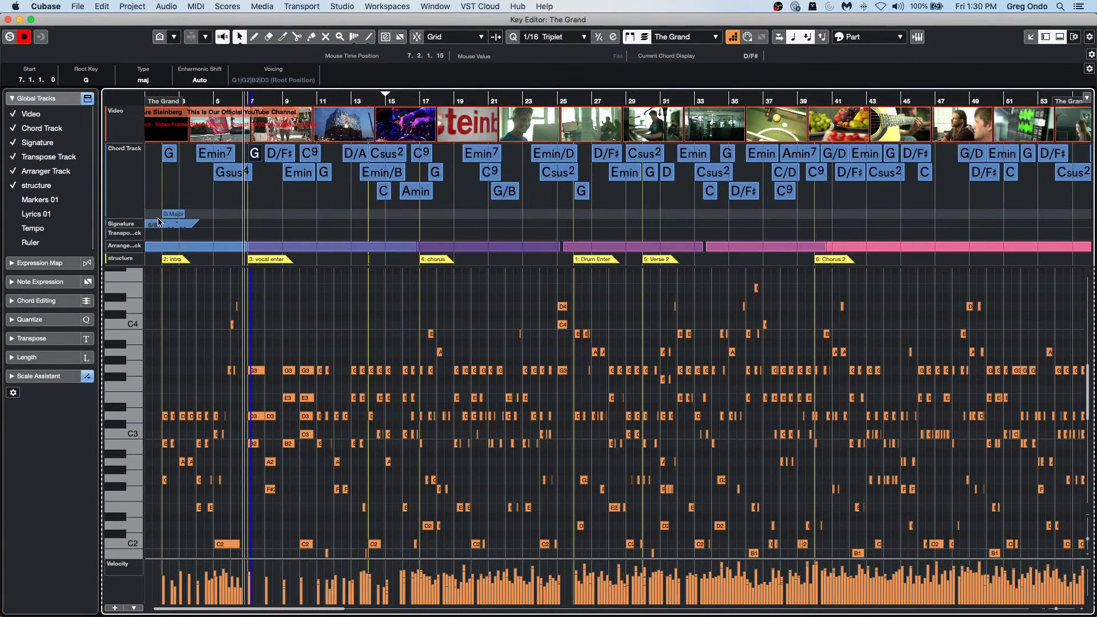
click(13, 228)
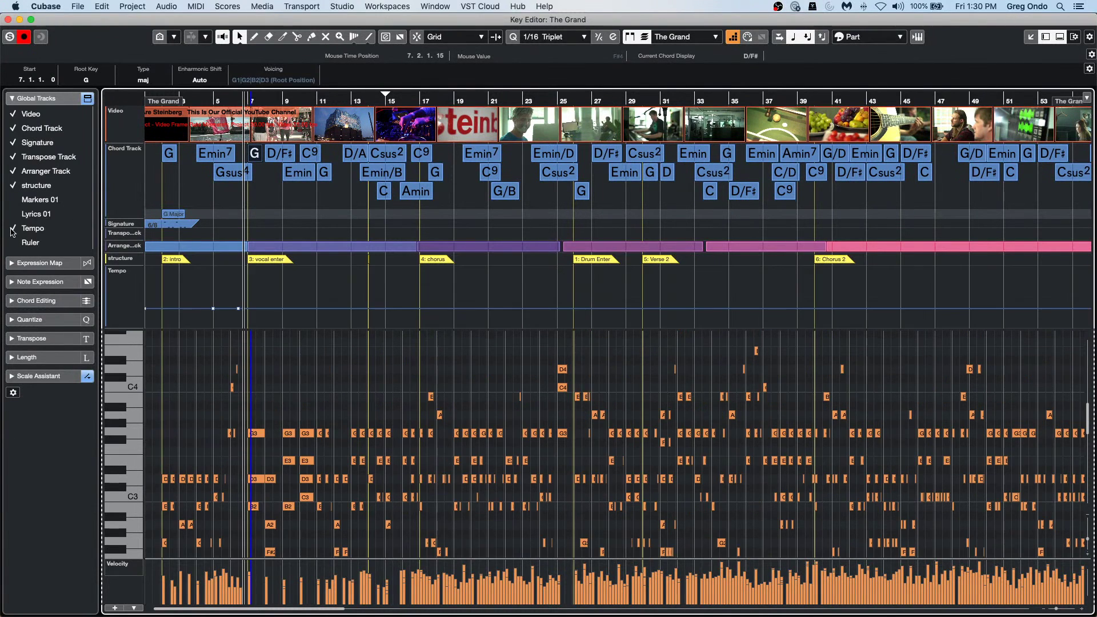
Step: Draw three new tempo points between about bars 15 and 18 on the Tempo track, and turn off Step Input
right_click(365, 307)
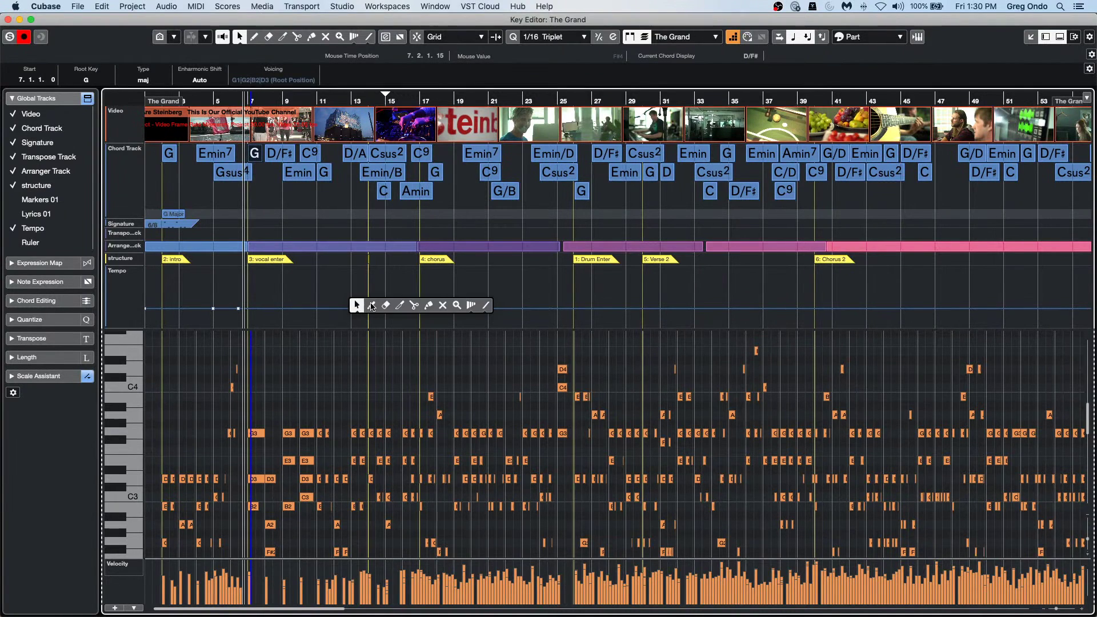
click(366, 307)
drag(392, 301, 437, 305)
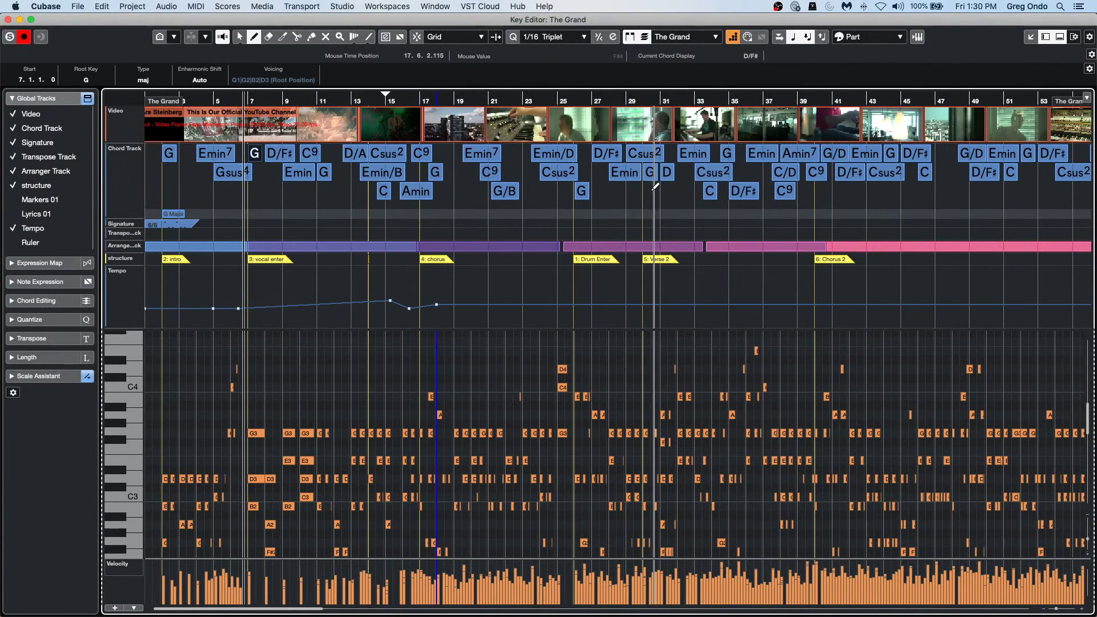
click(733, 39)
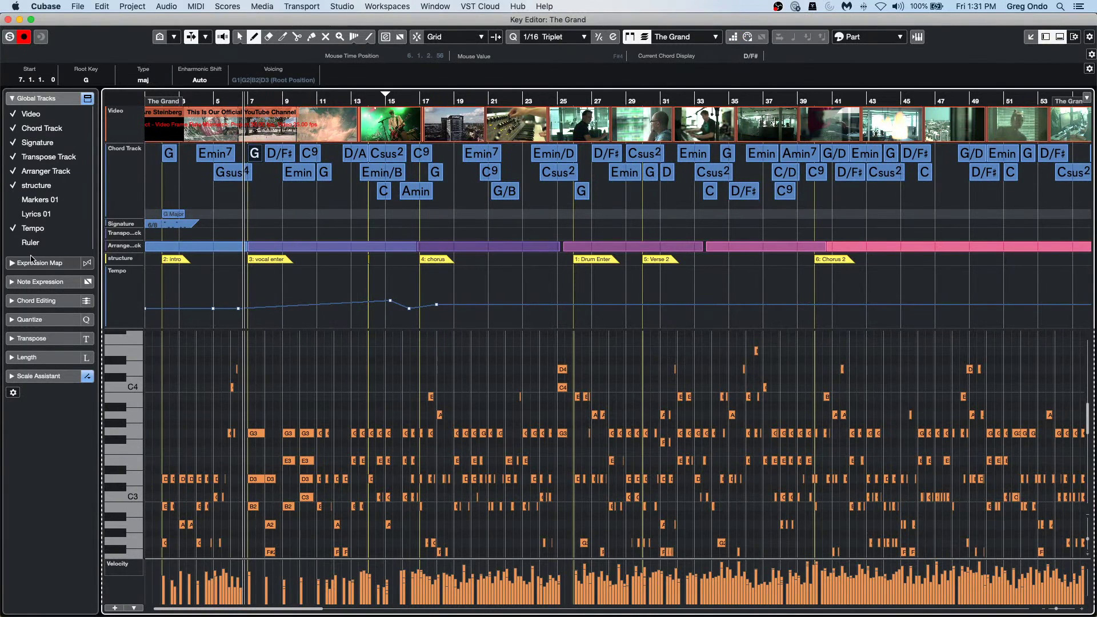
Step: Display the Ruler track above the notes, close the Key Editor, and set the project's ruler track to Timecode
click(12, 243)
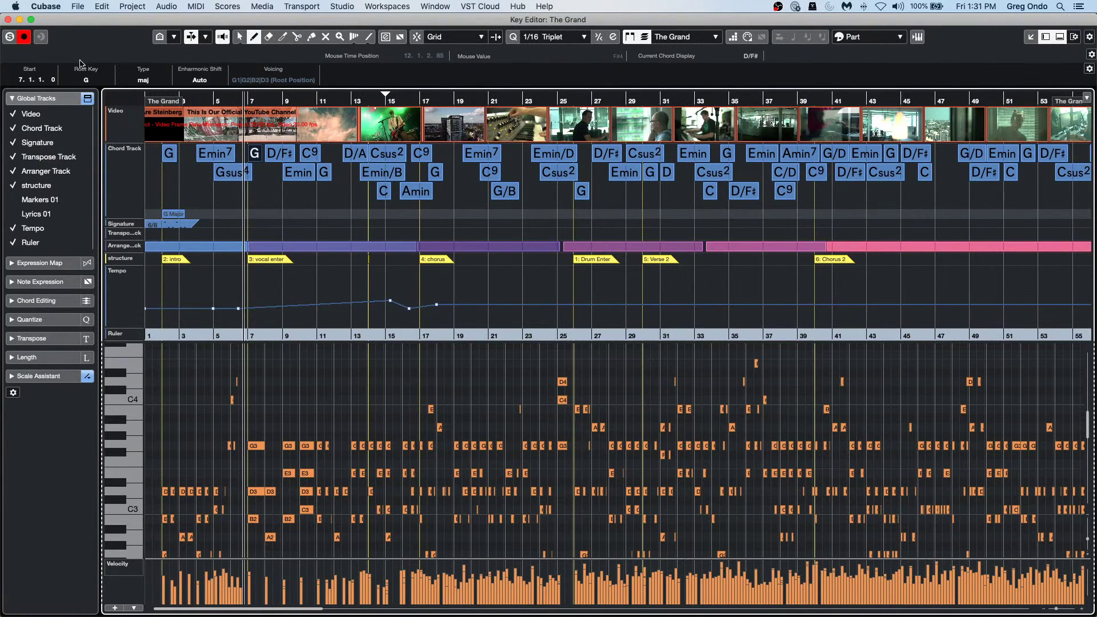
click(8, 19)
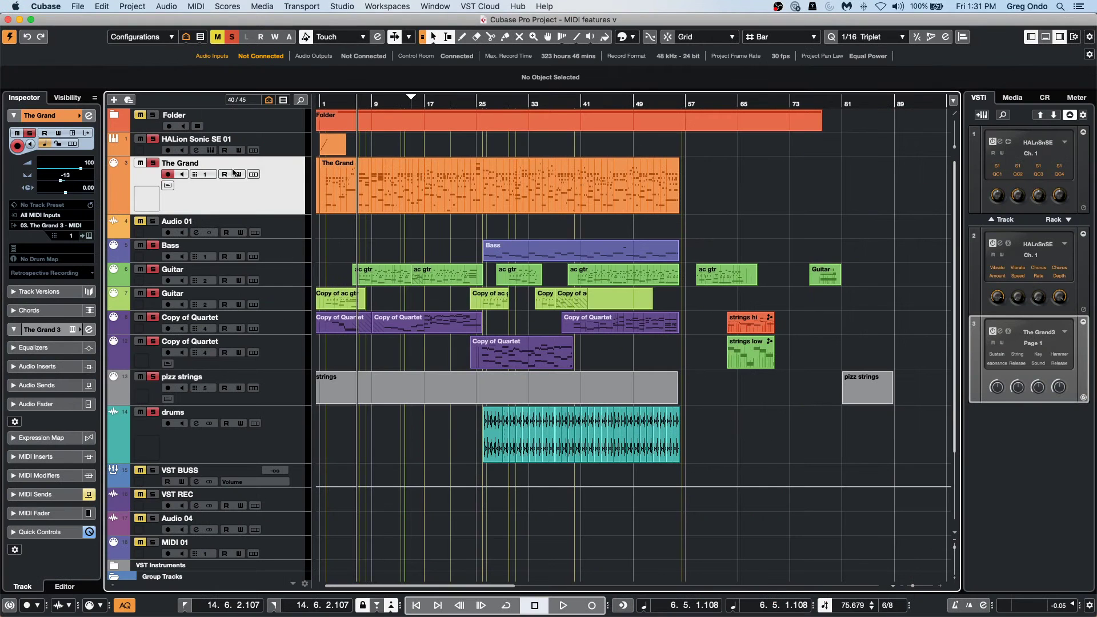
click(113, 114)
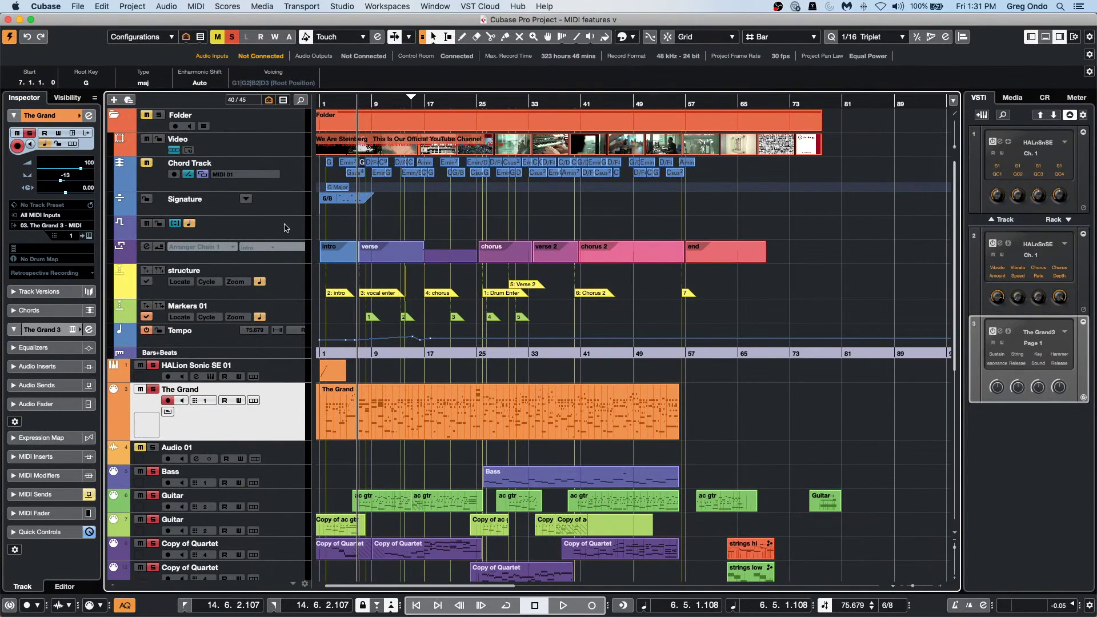
right_click(155, 355)
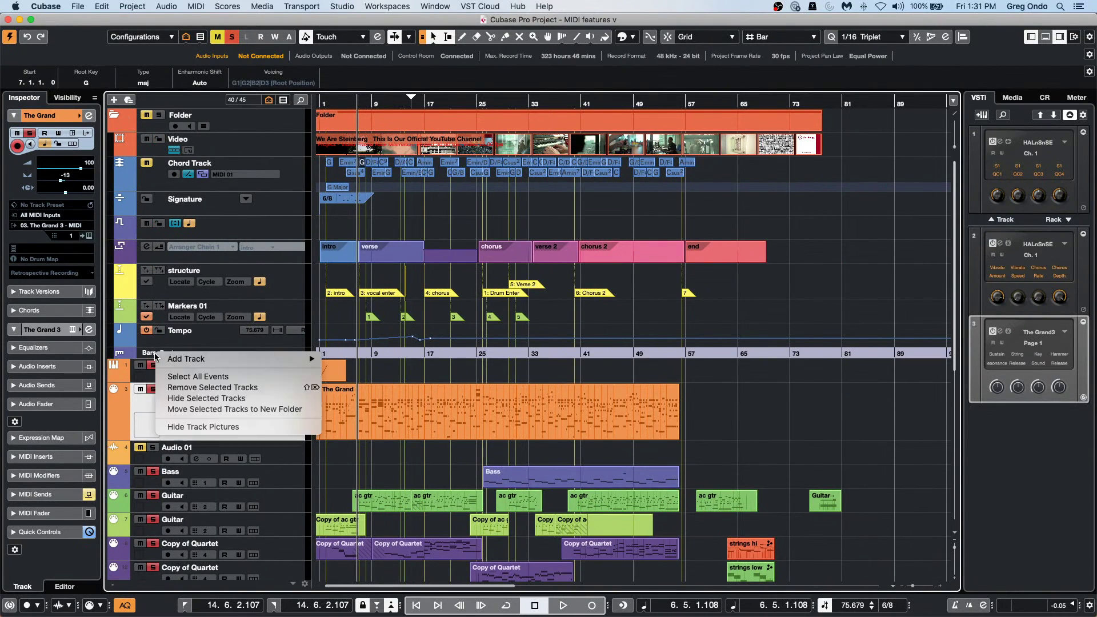
click(153, 353)
click(152, 352)
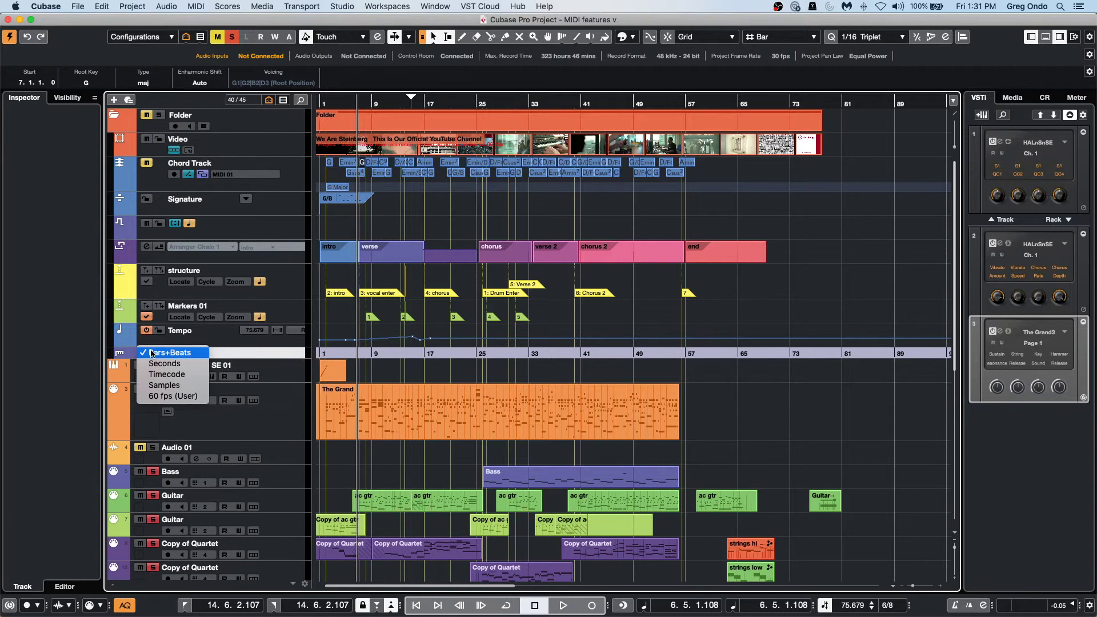
click(160, 375)
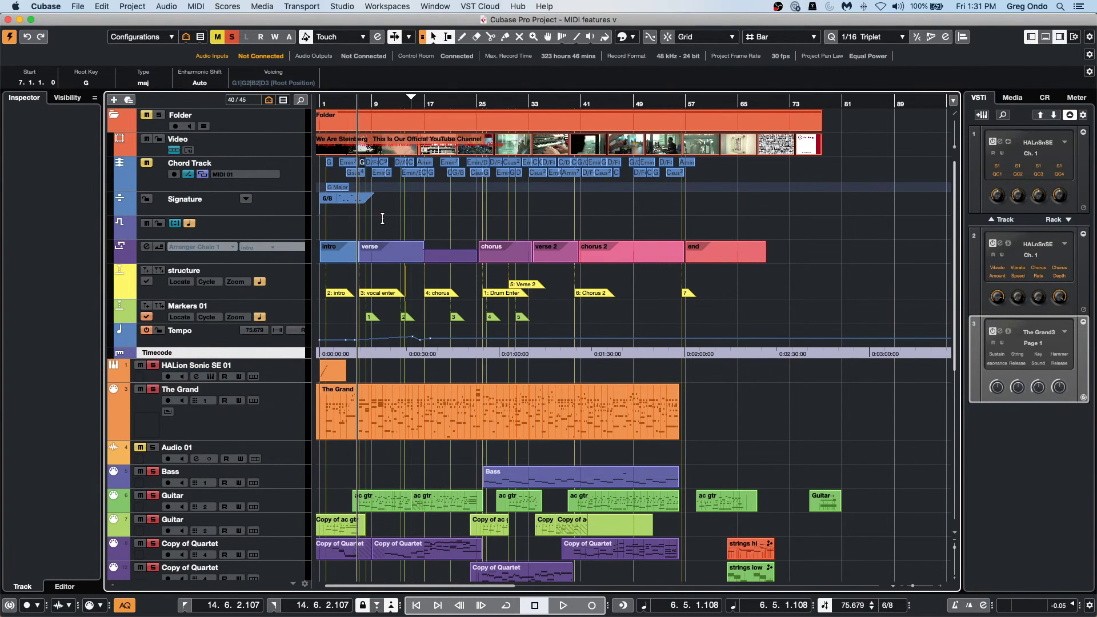
Step: Reopen The Grand part in the Key Editor and display the Lyrics 01 track, focusing on bars 12 to 18
double_click(400, 431)
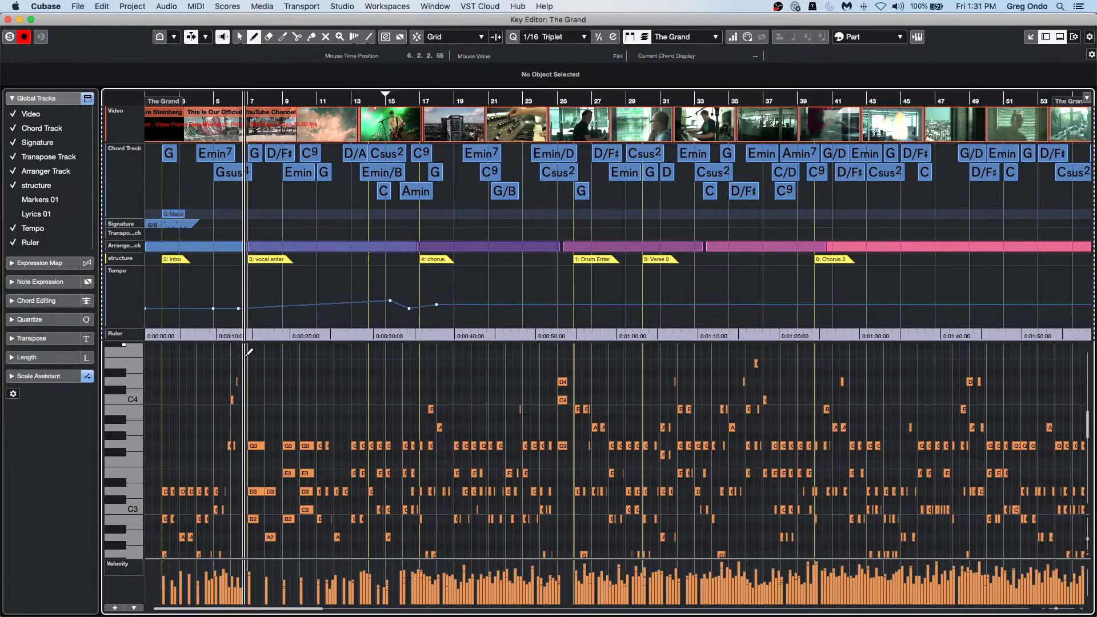
click(421, 337)
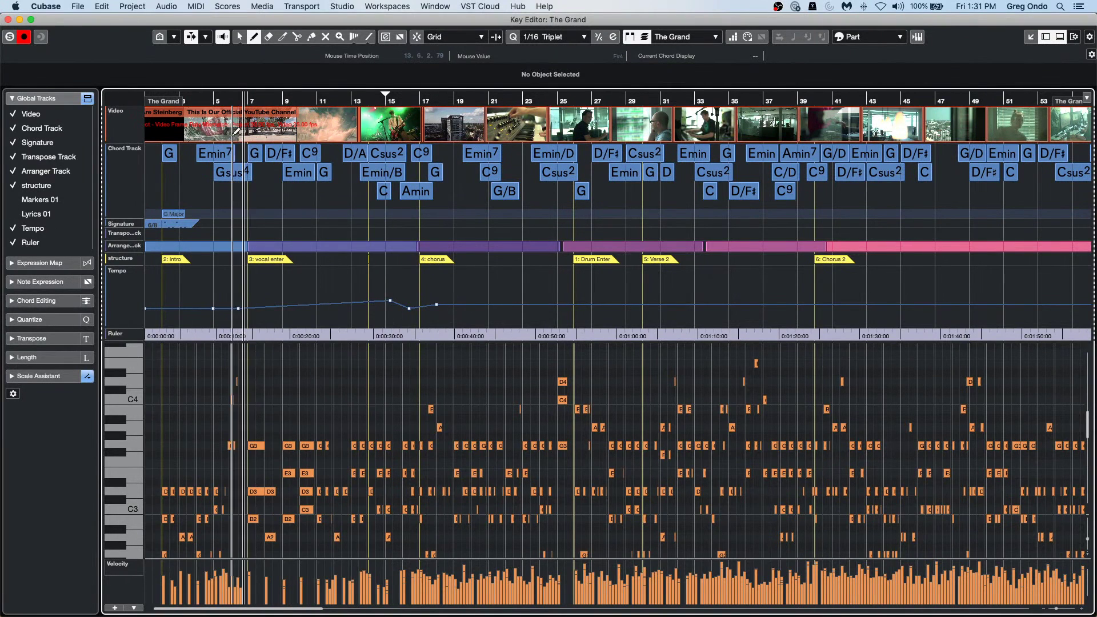
drag(234, 85, 238, 79)
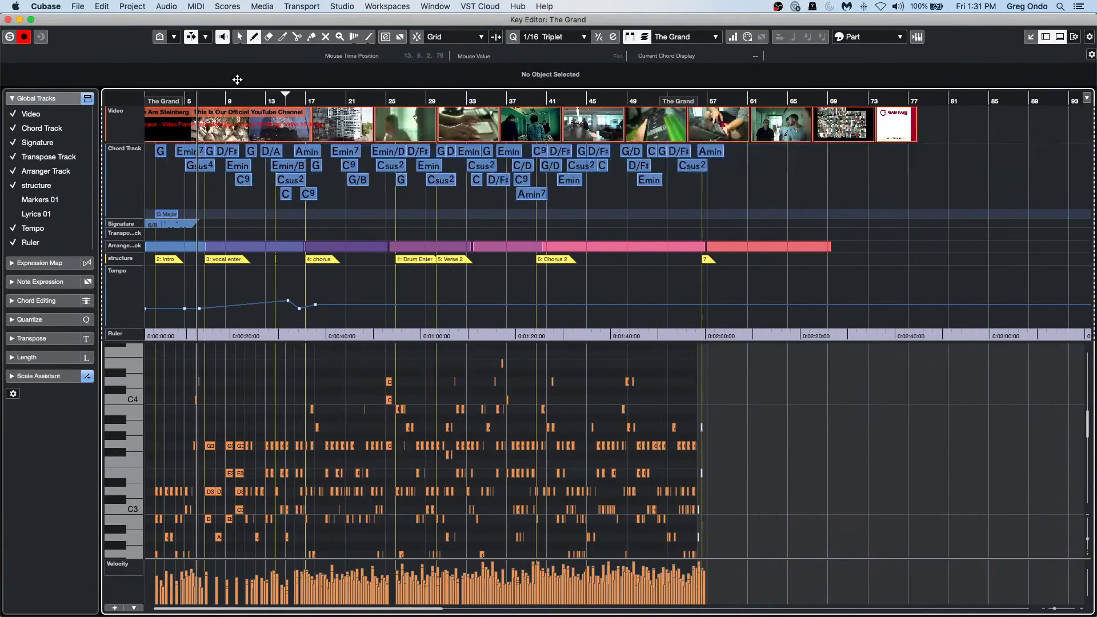
click(13, 214)
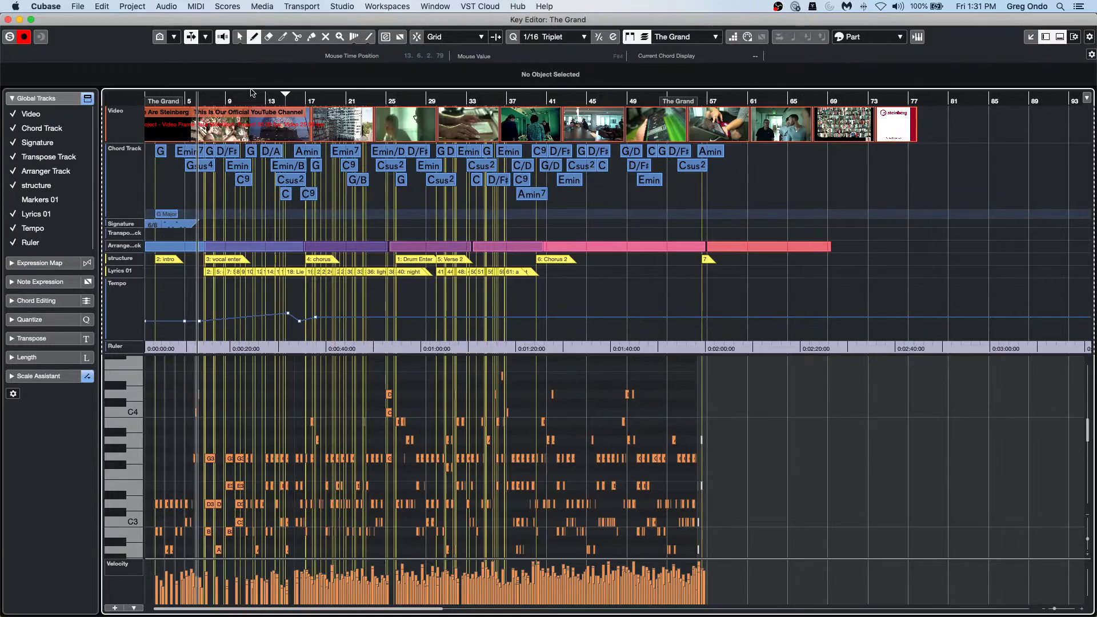
drag(258, 99, 334, 269)
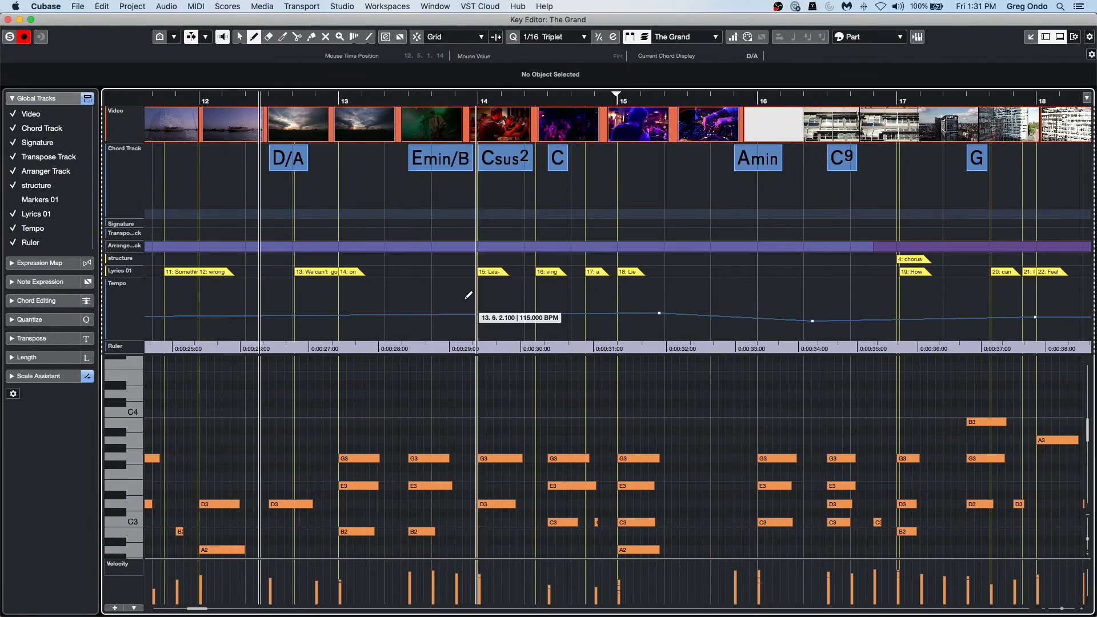
Step: Toggle all global tracks above the notes off and on, leaving them shown with the Global Tracks section collapsed
click(88, 99)
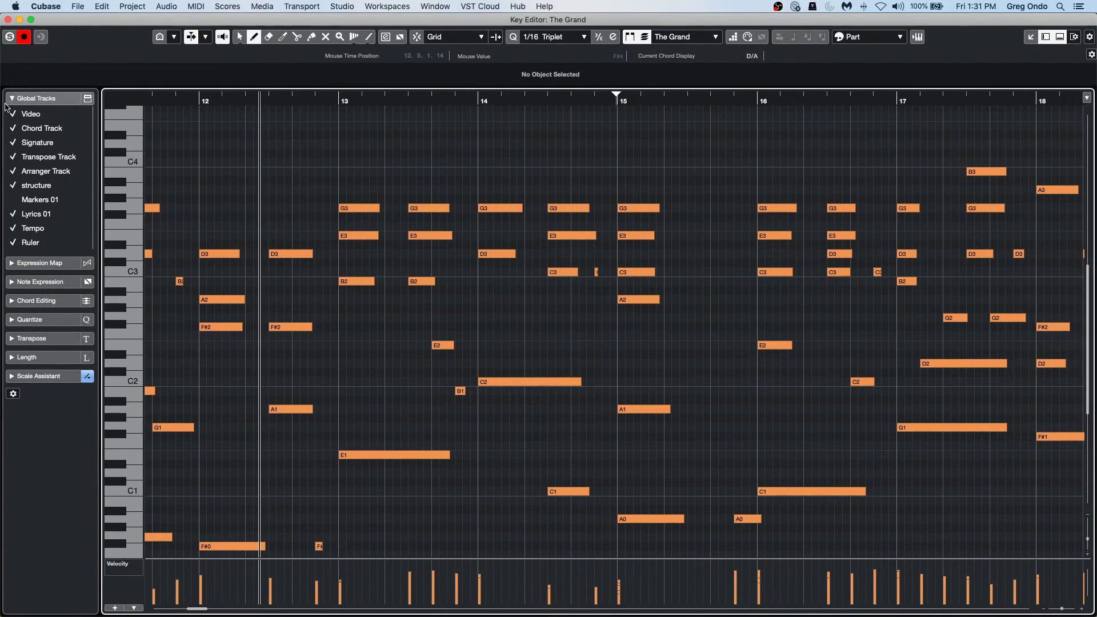
click(73, 99)
click(89, 100)
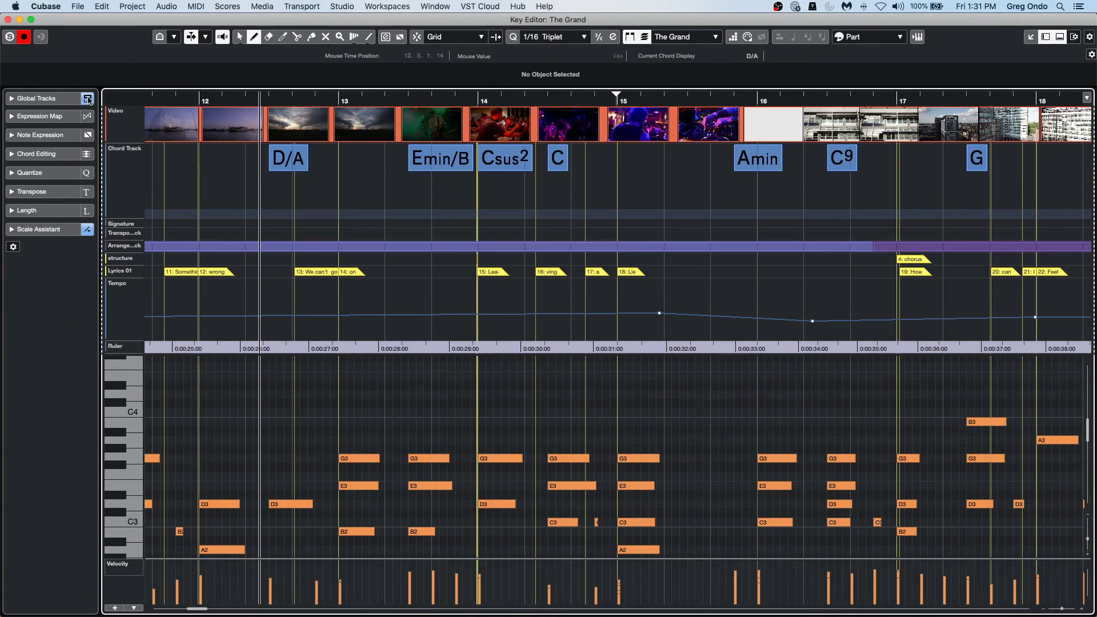
click(88, 100)
click(88, 100)
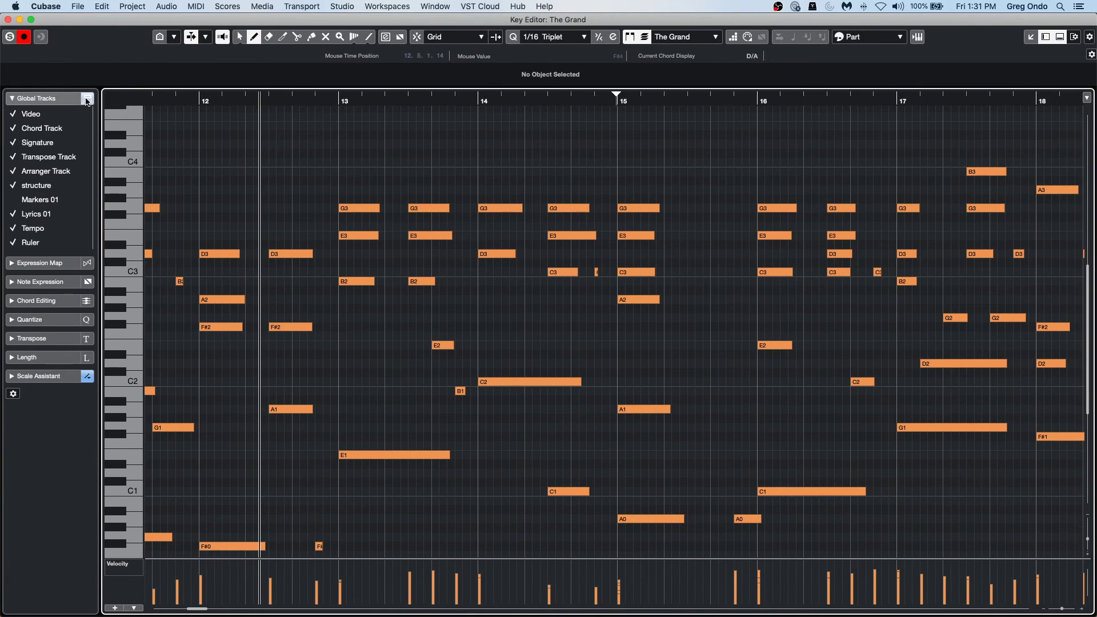
click(87, 99)
click(88, 100)
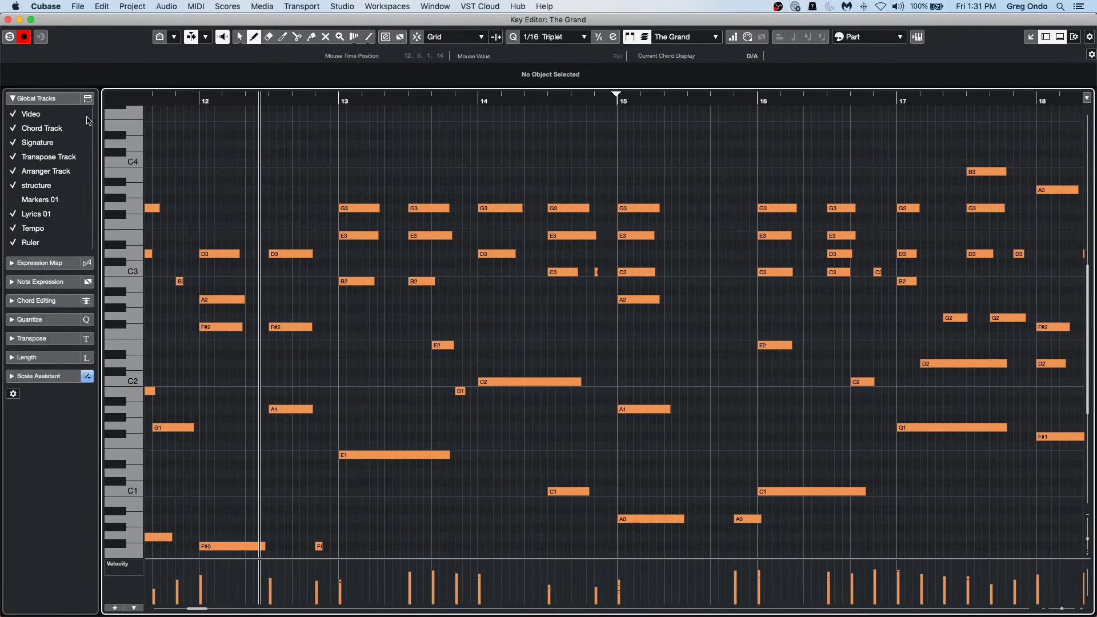
click(87, 98)
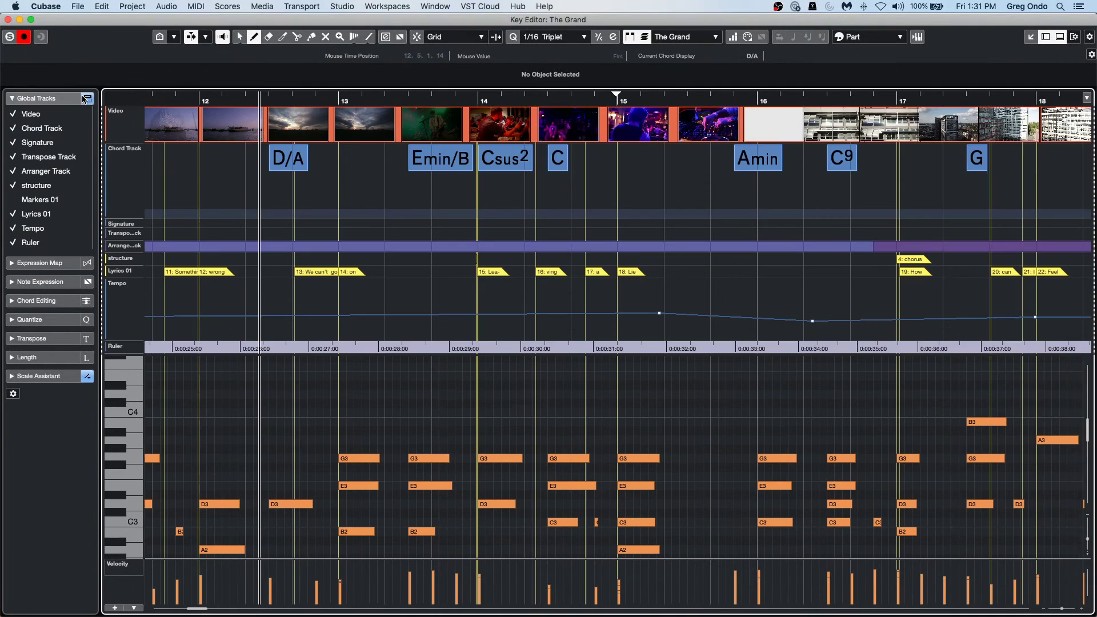
click(66, 100)
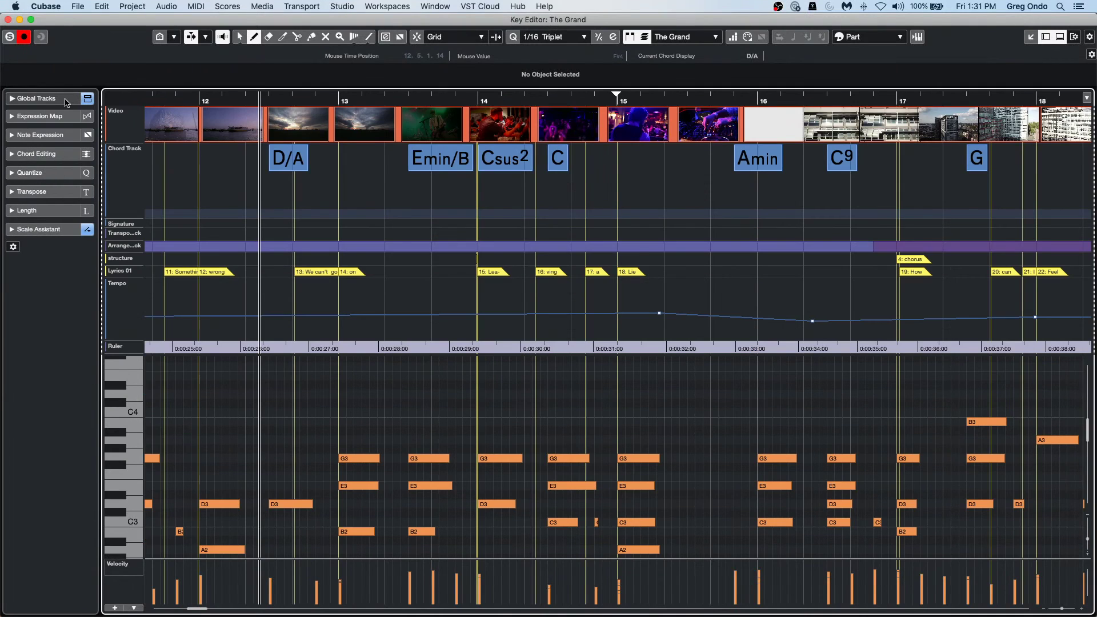
Step: Close the Key Editor, open the recent project sampler track go.cpr and activate it
click(8, 20)
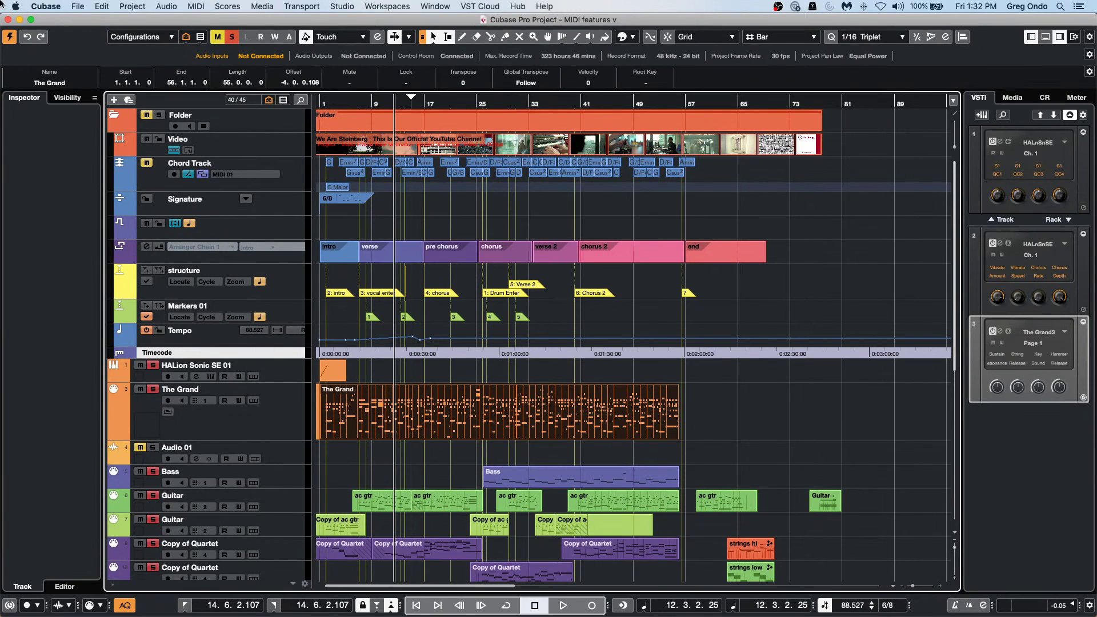
click(76, 6)
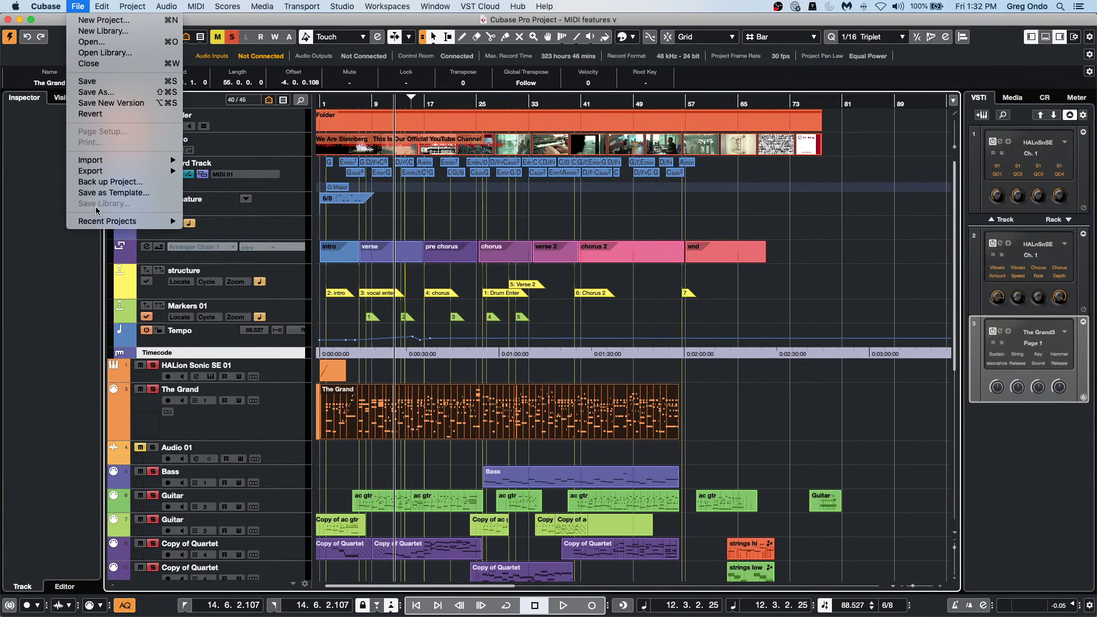
mouse_move(97, 219)
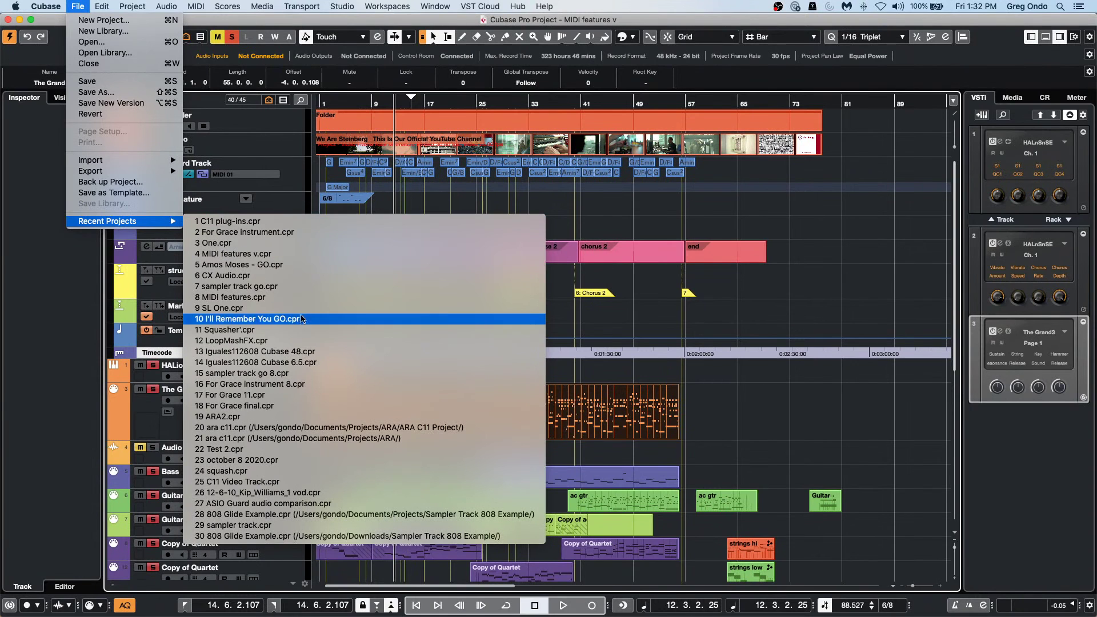
click(303, 289)
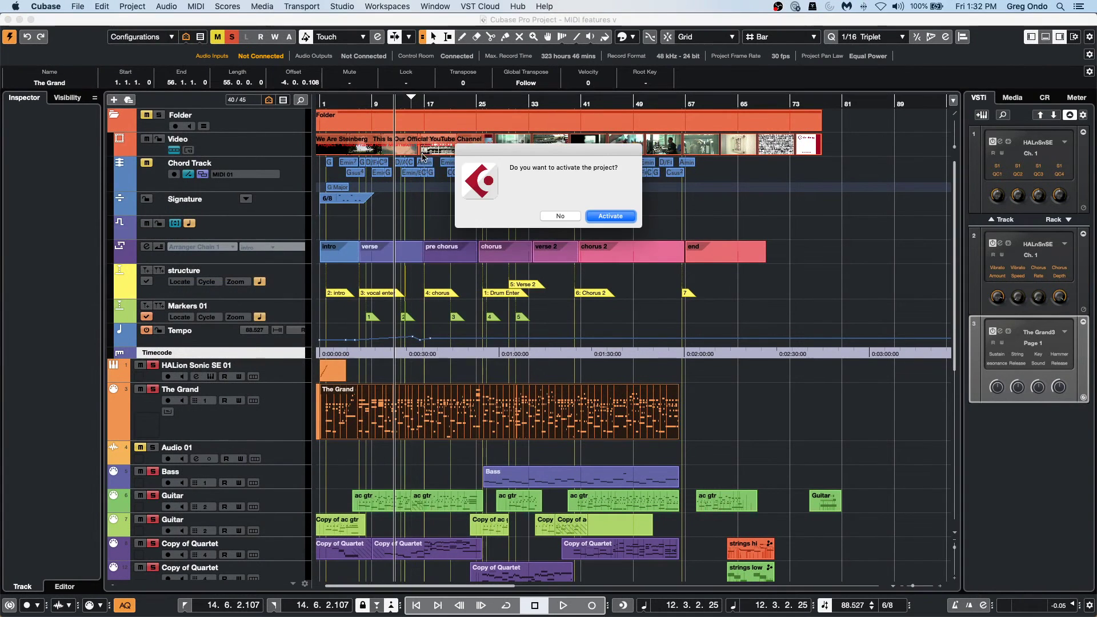
click(611, 216)
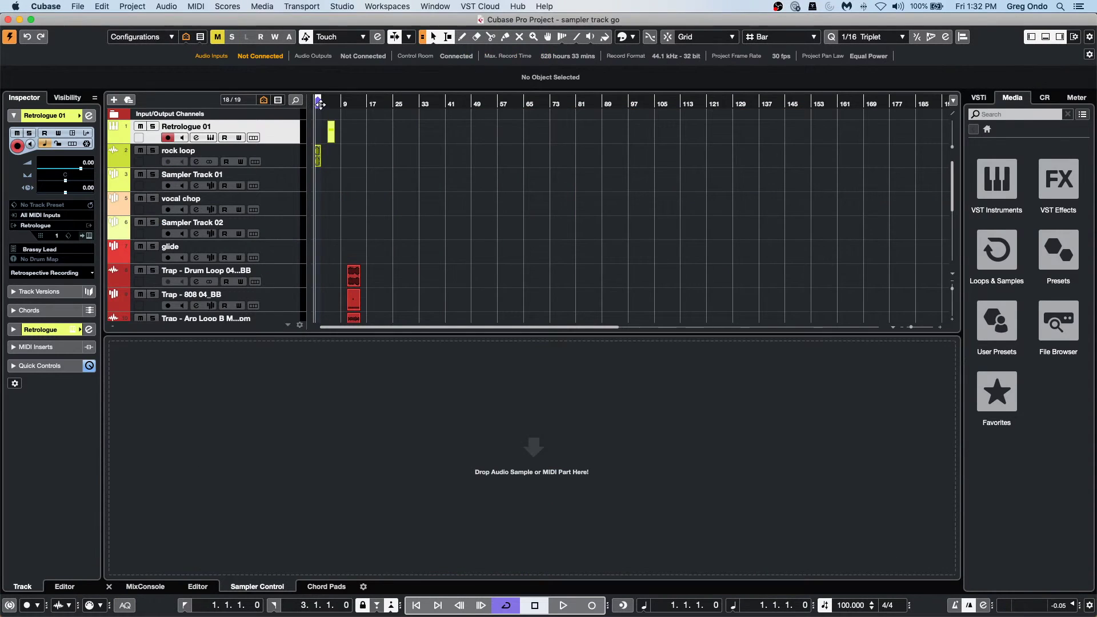
Step: Load the Retrologue 01 MIDI part at bar 5 as the sample of Sampler Track 01
drag(321, 104, 220, 162)
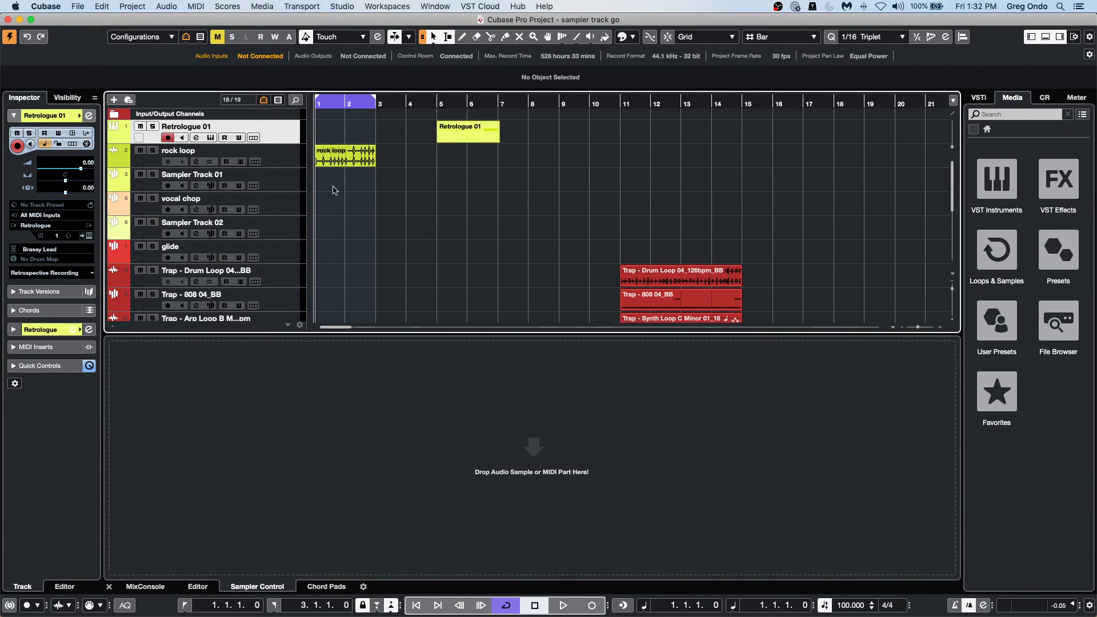
click(393, 184)
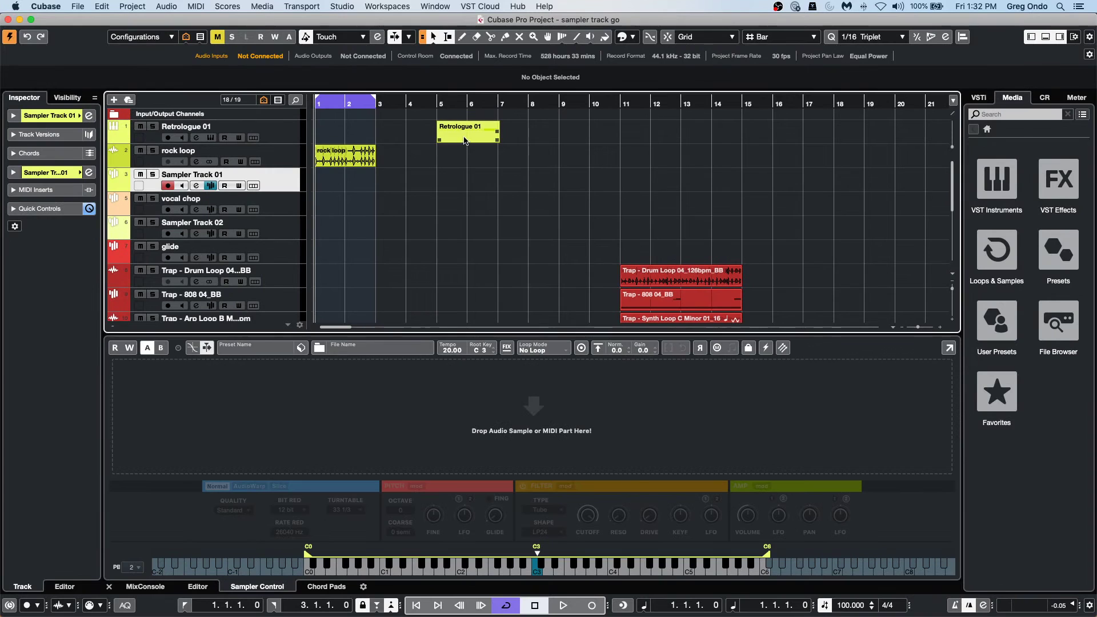
drag(466, 133, 495, 416)
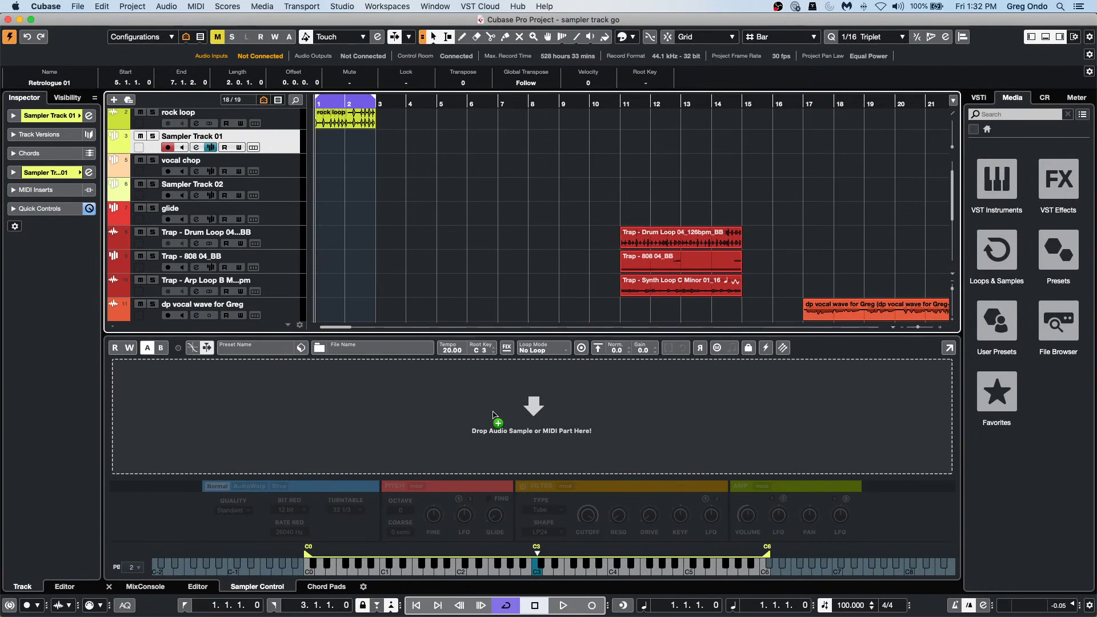
drag(495, 416, 495, 416)
drag(495, 416, 495, 416)
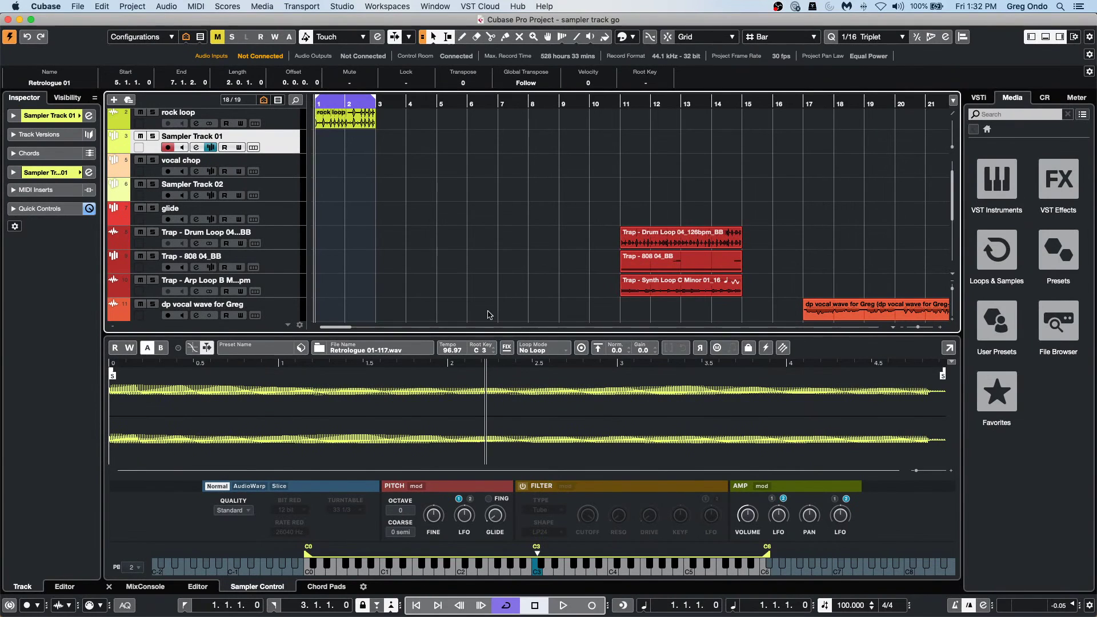
Step: Raise the sampler's Amp volume and audition the Retrologue sample at several pitches on the sampler keyboard
click(578, 578)
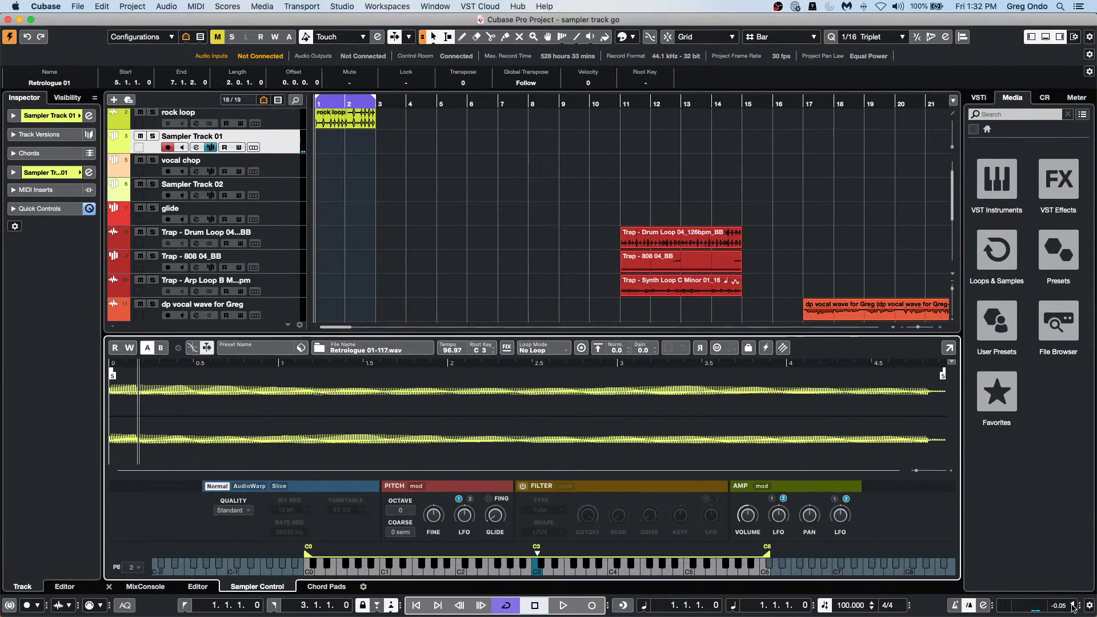
drag(750, 523, 751, 494)
click(468, 566)
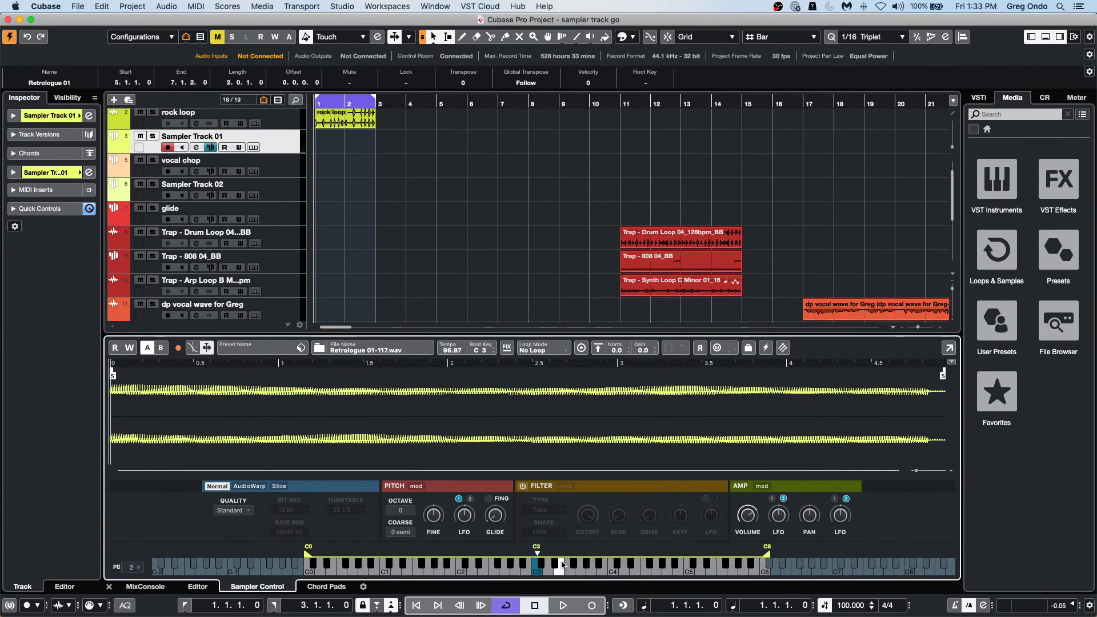
click(466, 566)
click(445, 567)
click(493, 567)
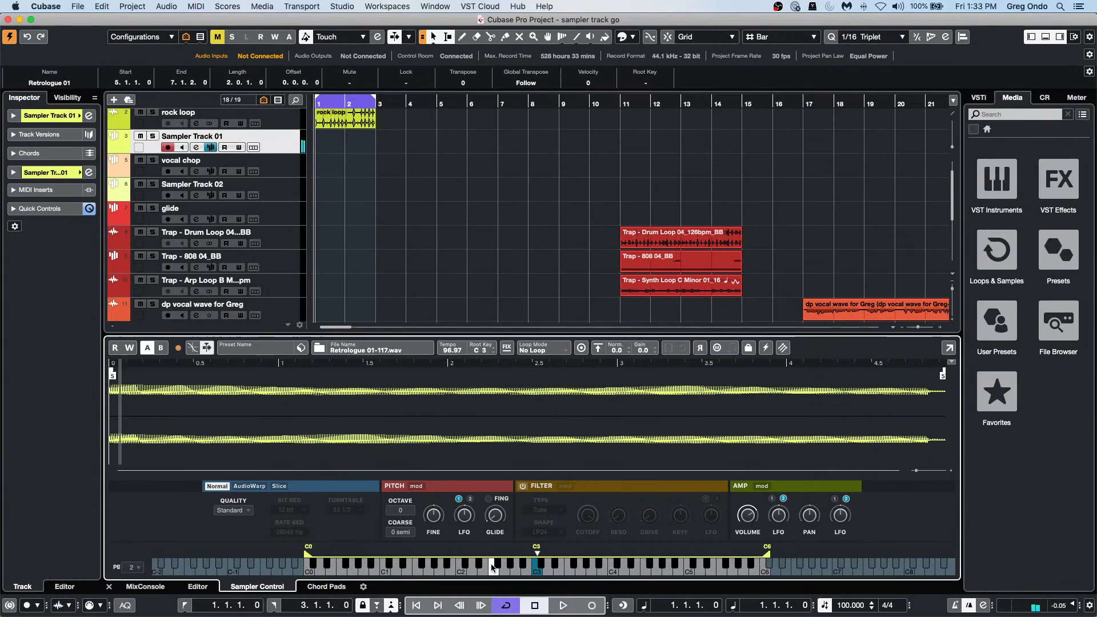
click(518, 567)
click(531, 567)
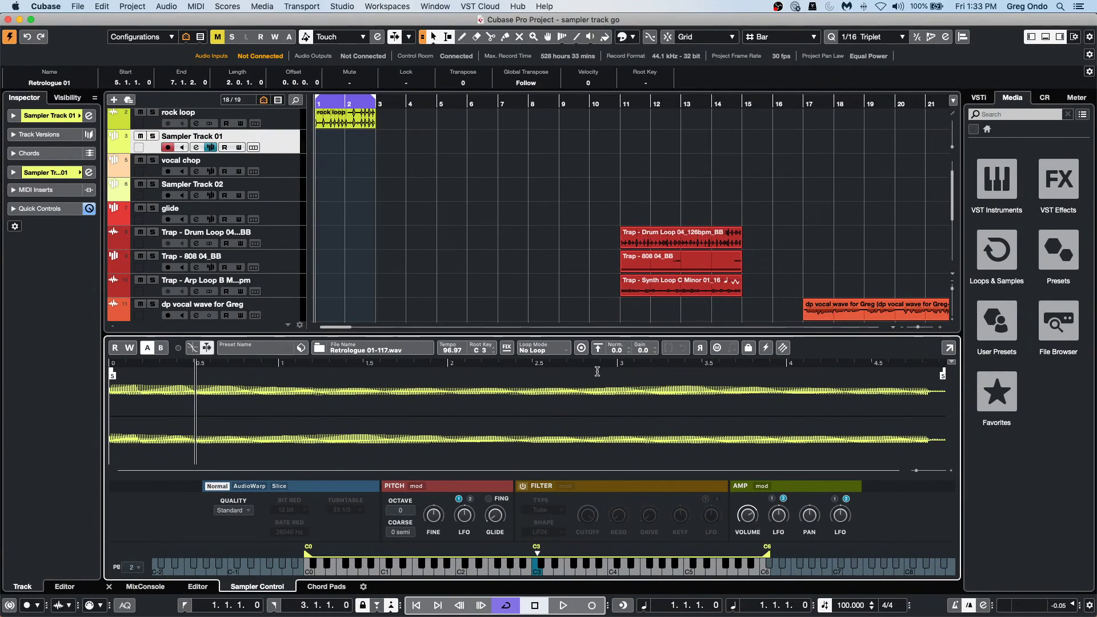
Step: Normalize the Retrologue sample in Sampler Track 01 and audition it on the sampler keyboard
click(597, 349)
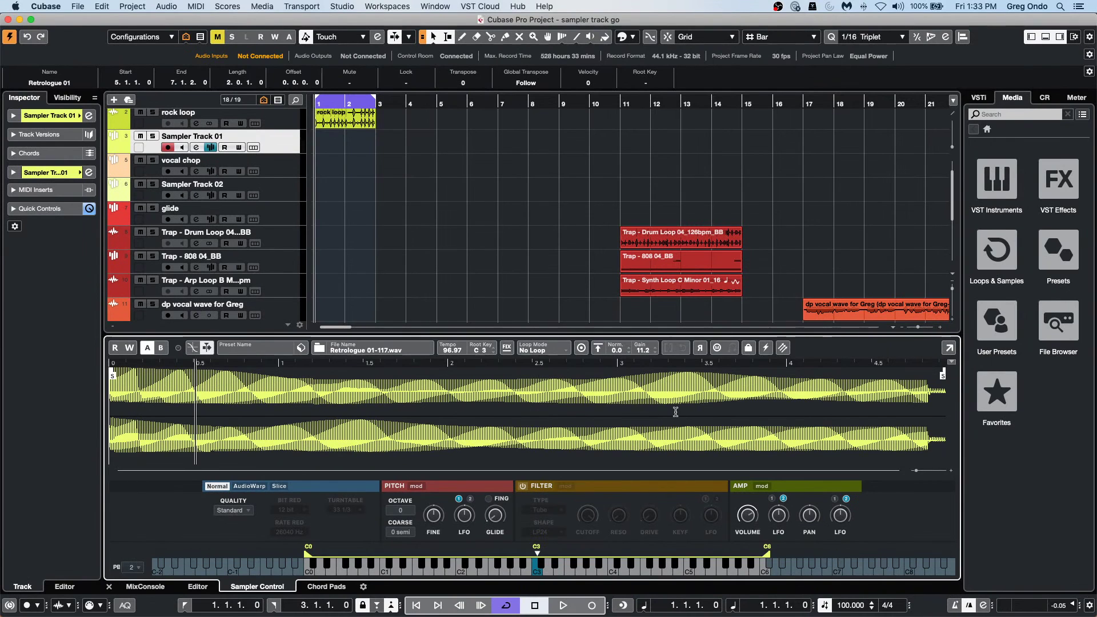
click(558, 574)
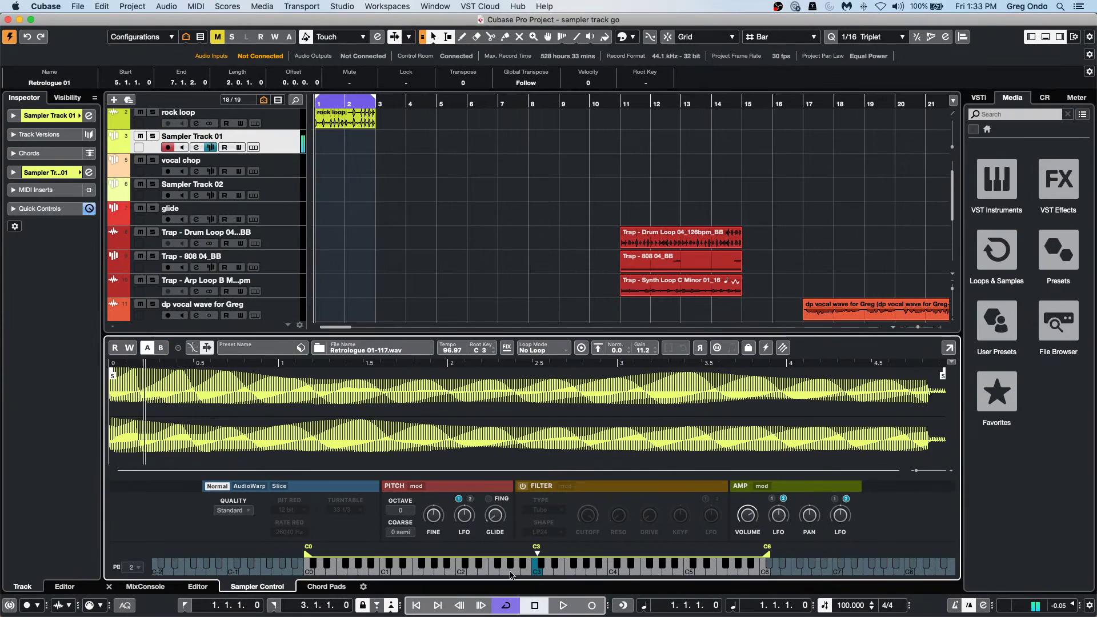
Step: Audition the Retrologue sample at a lower and a higher pitch, and highlight its waveform from about 2.2 to 3.7 seconds
click(430, 566)
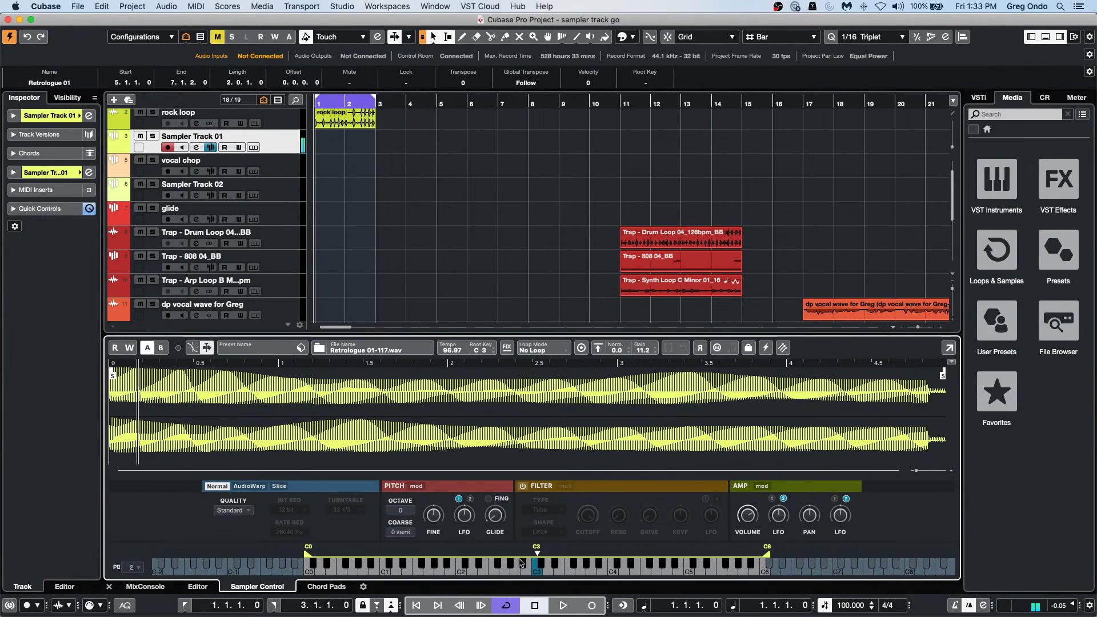
click(568, 569)
drag(485, 406, 736, 393)
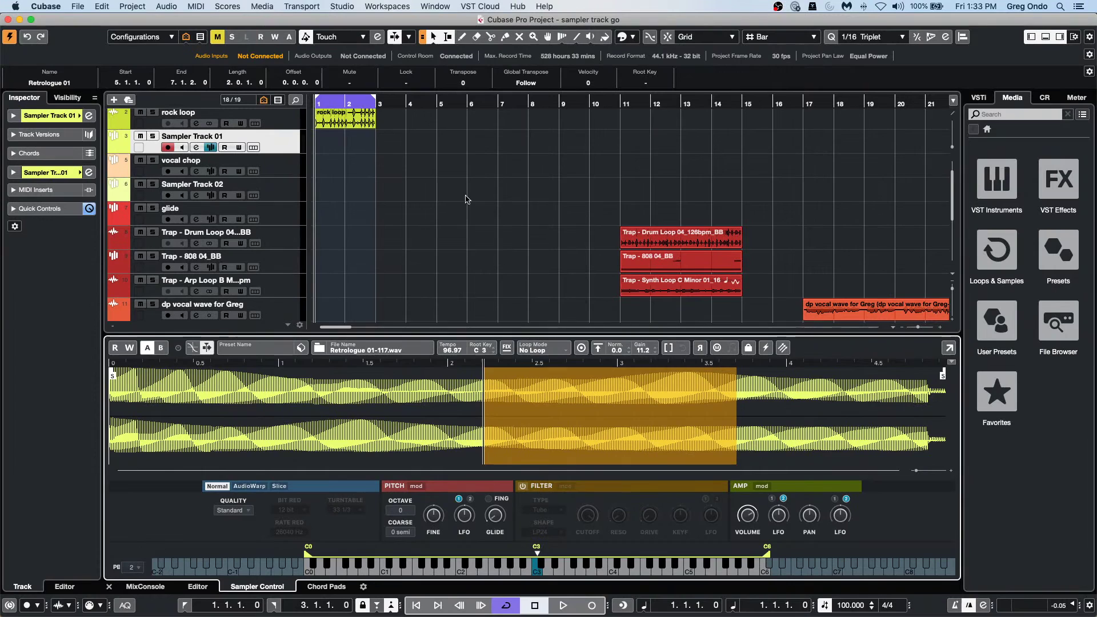
Step: Load the rock loop audio event at bar 1 as the sample of Sampler Track 02
click(421, 213)
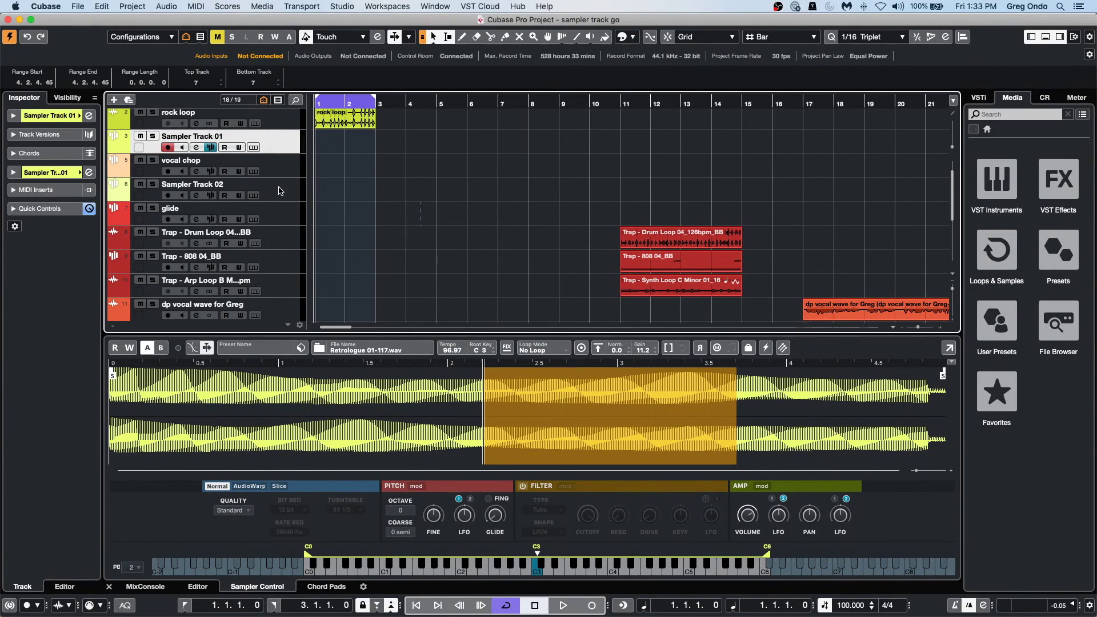
click(280, 190)
click(341, 122)
drag(341, 121, 529, 416)
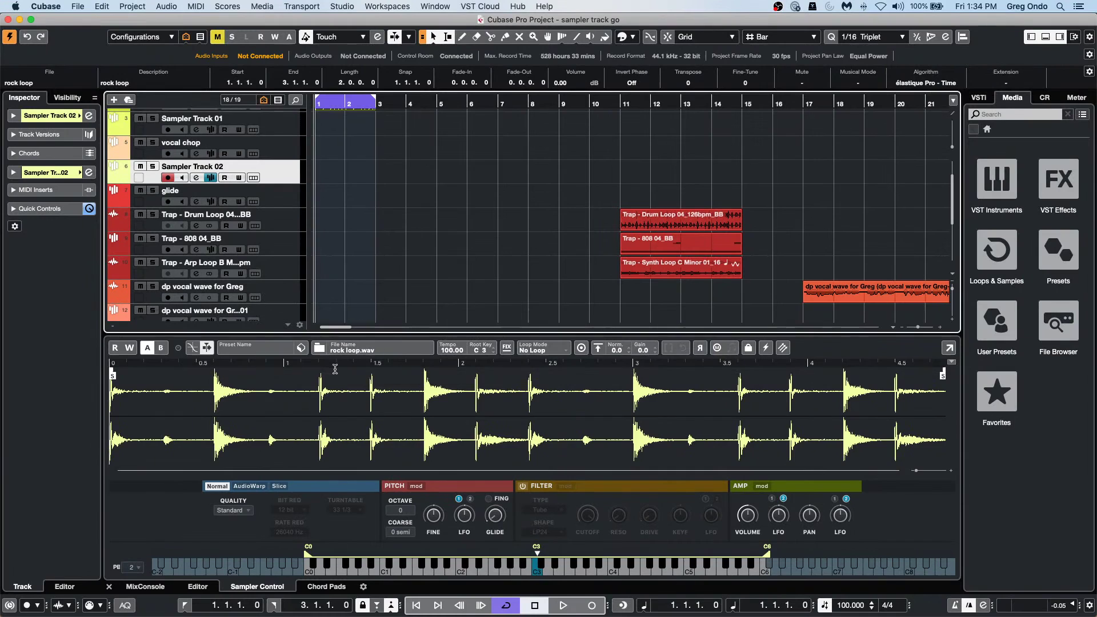
Step: Audition the rock loop sample repeatedly at its C3 root key on the sampler keyboard
click(538, 571)
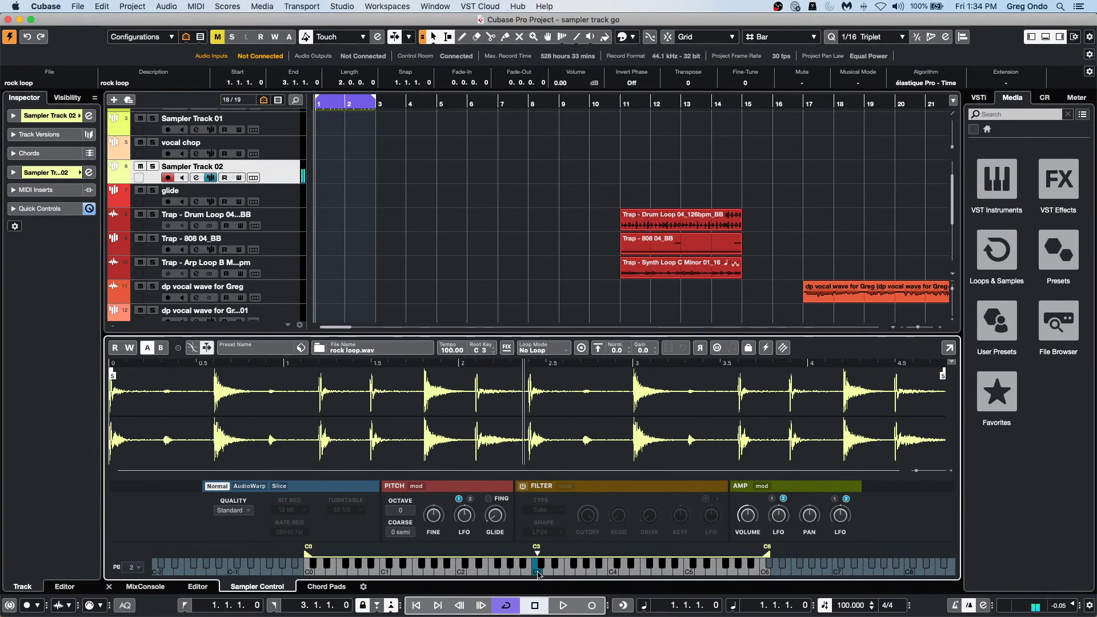
mouse_move(749, 515)
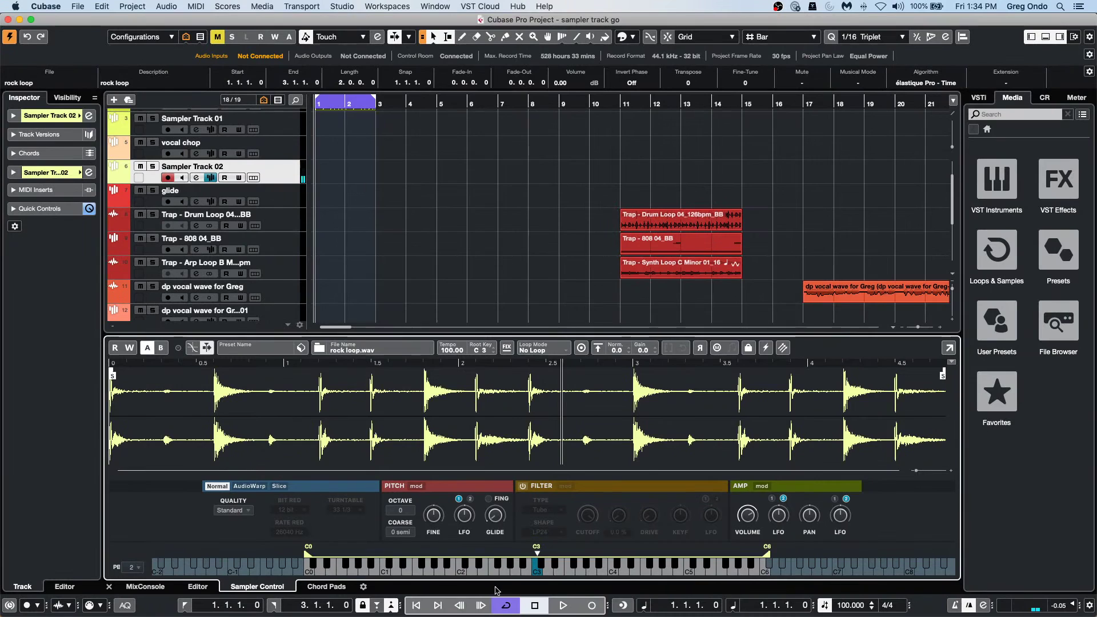
click(537, 572)
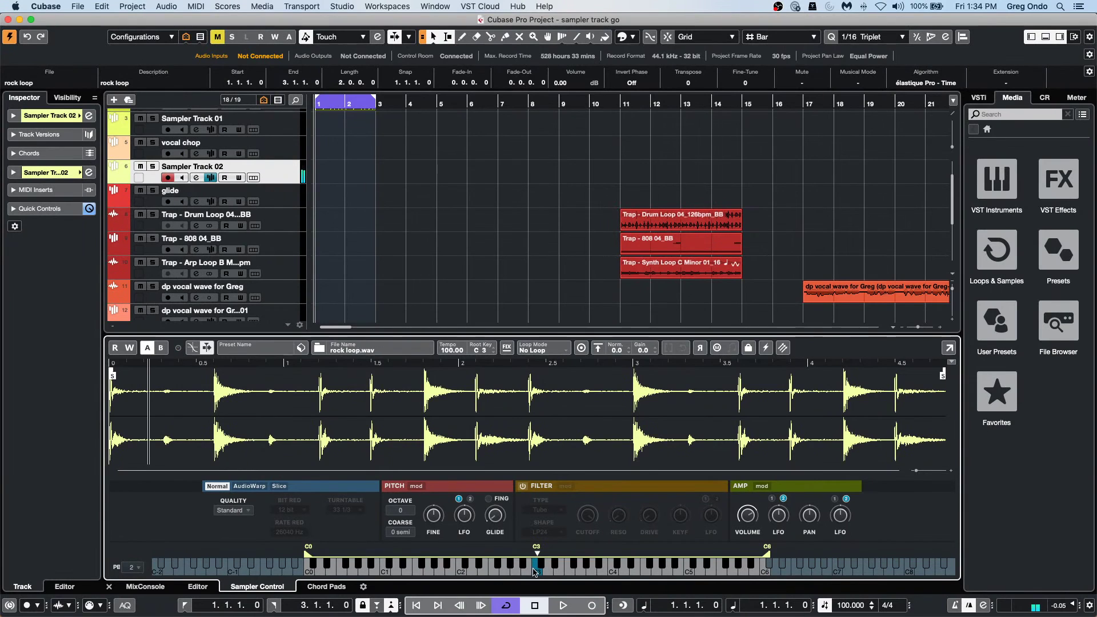
click(536, 572)
click(537, 572)
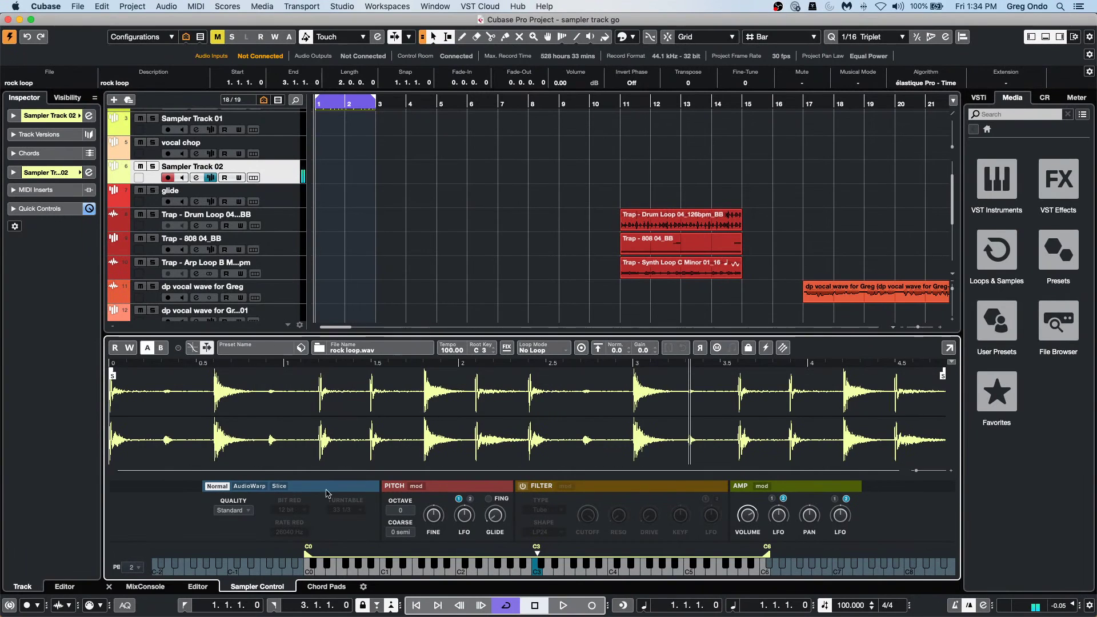
Step: Set the sampler's playback quality to Best and audition the rock loop at C3, C4 and C2
click(241, 508)
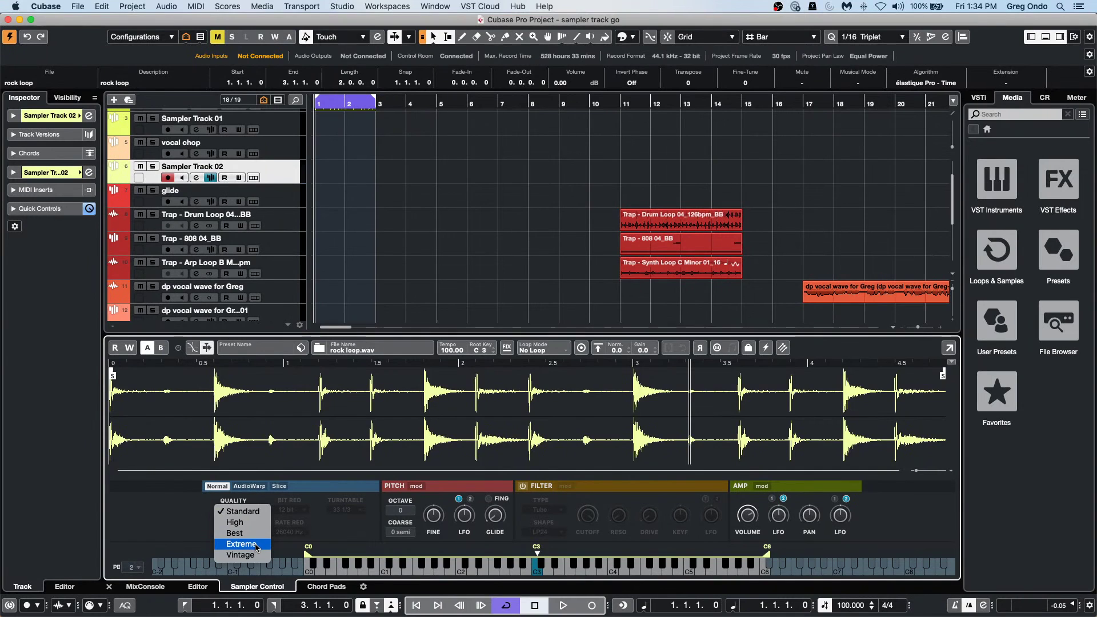
click(235, 534)
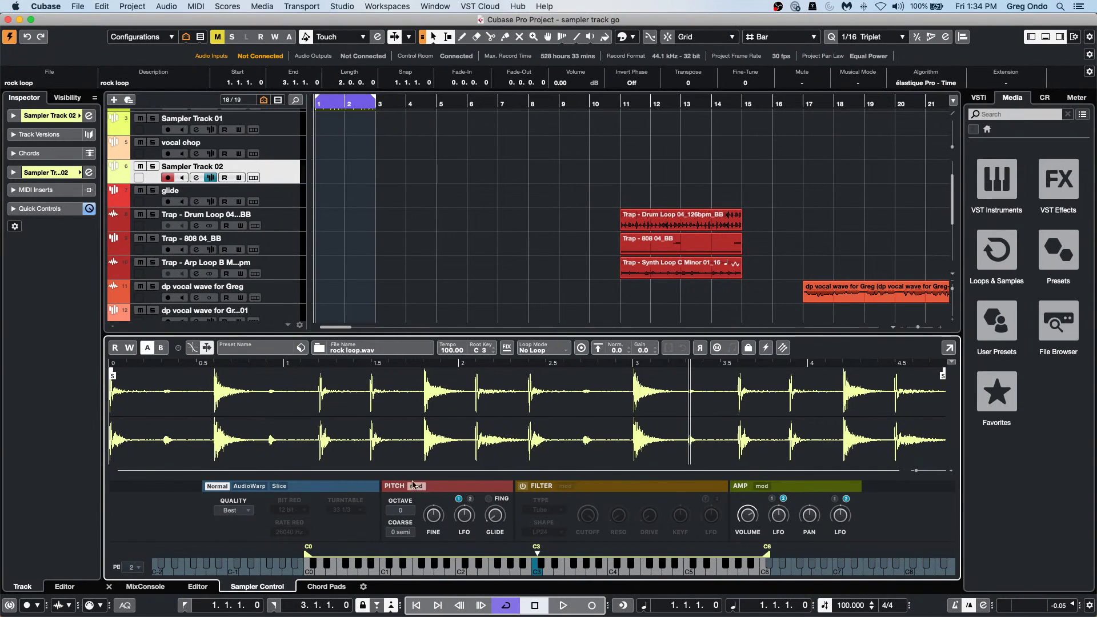
click(538, 573)
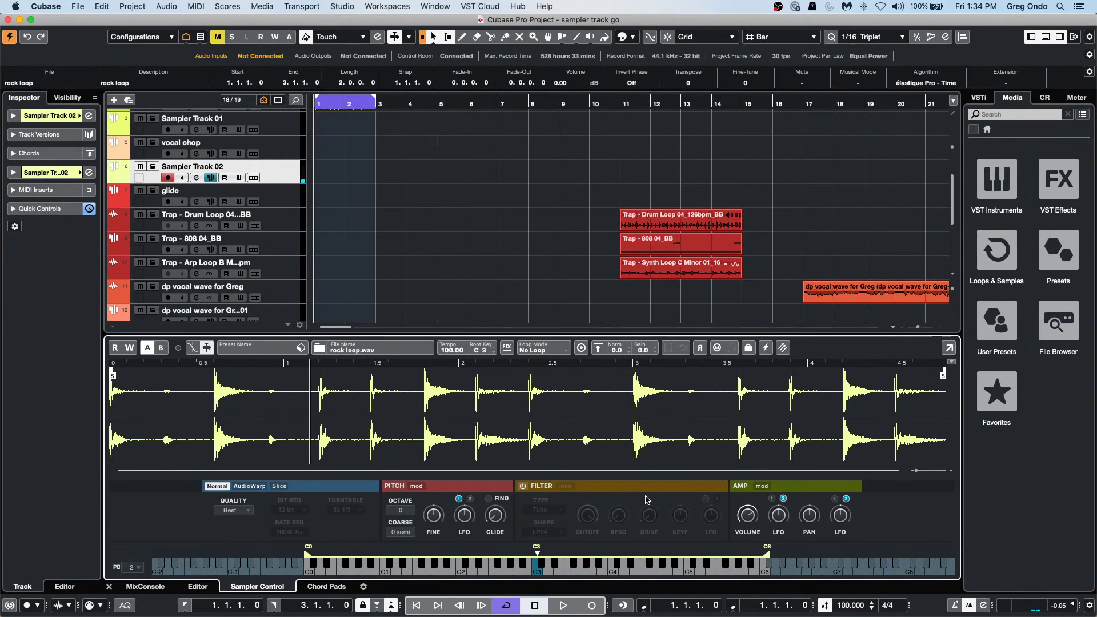
click(612, 574)
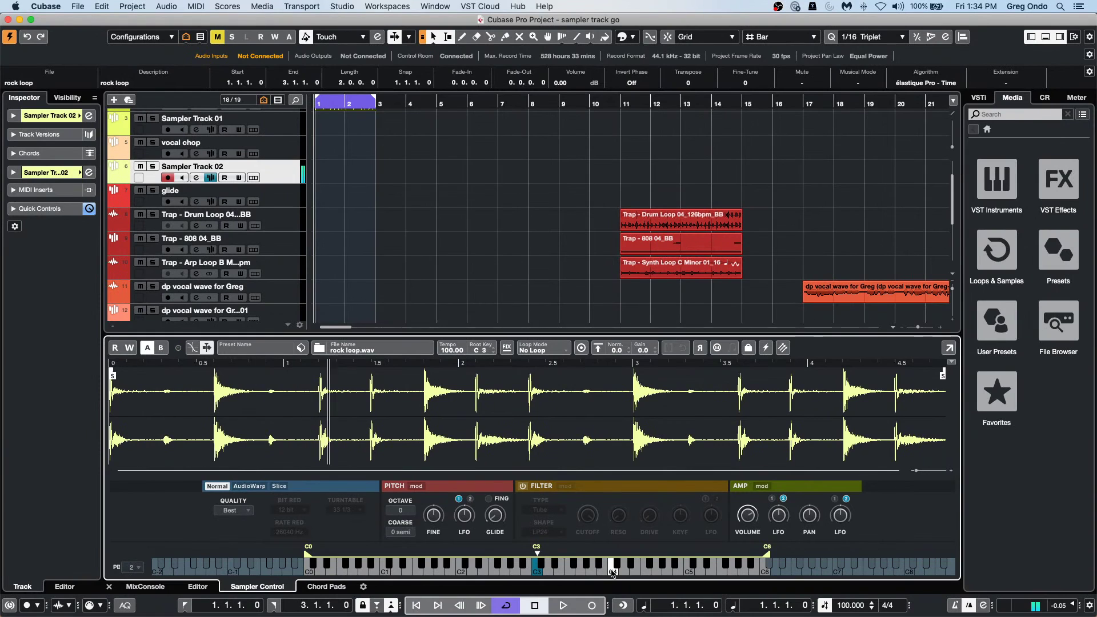
click(463, 573)
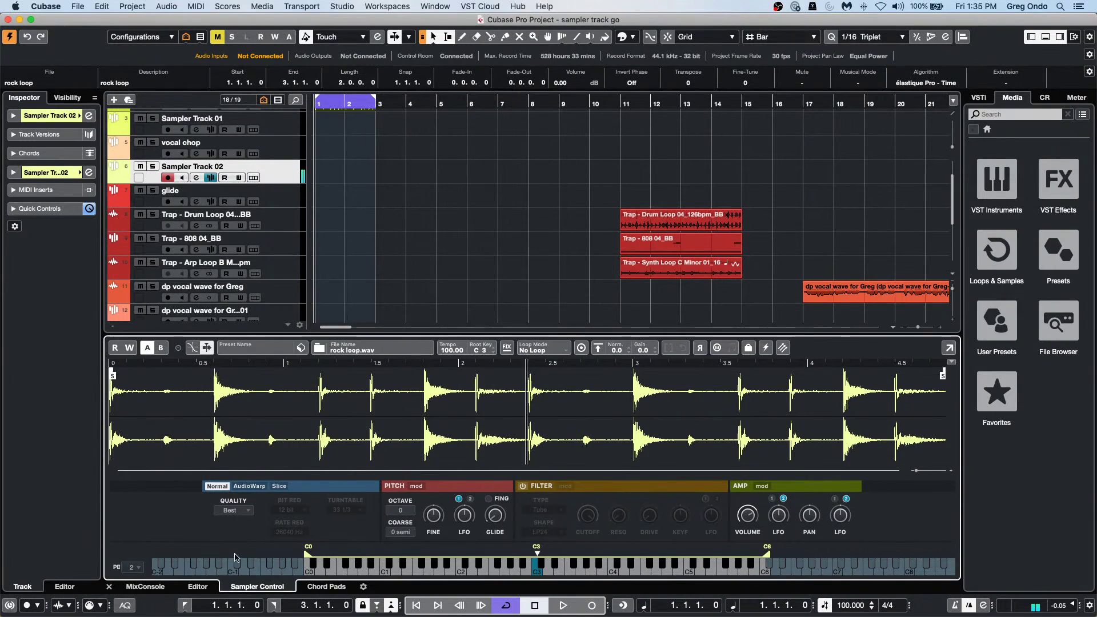
Step: Switch the sampler to AudioWarp mode and audition the rock loop at several higher and lower pitches
click(251, 487)
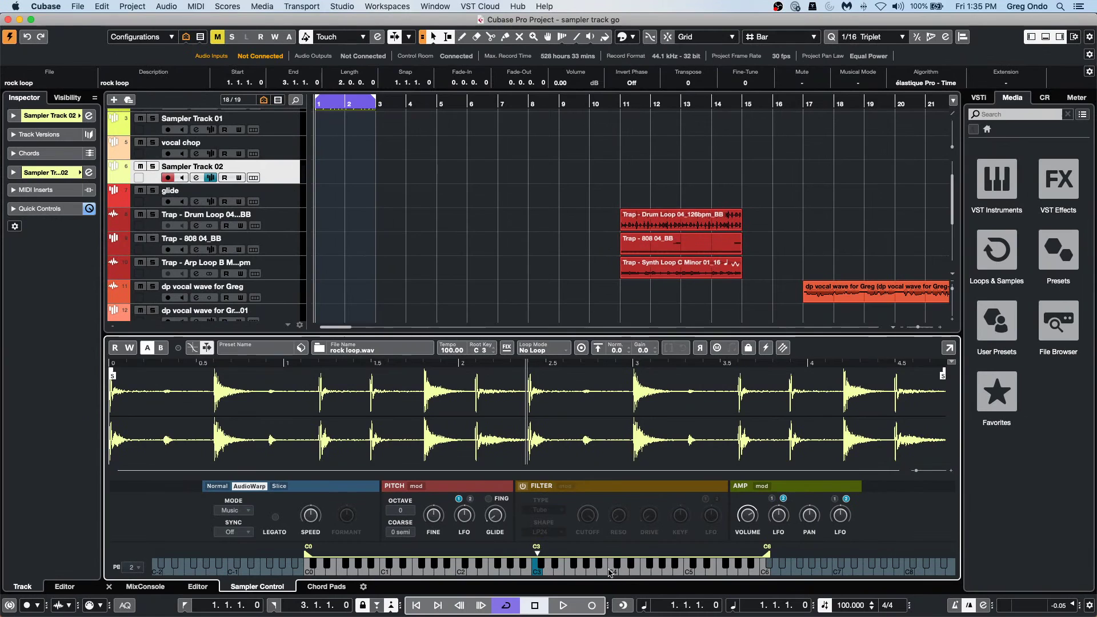
click(552, 571)
click(540, 570)
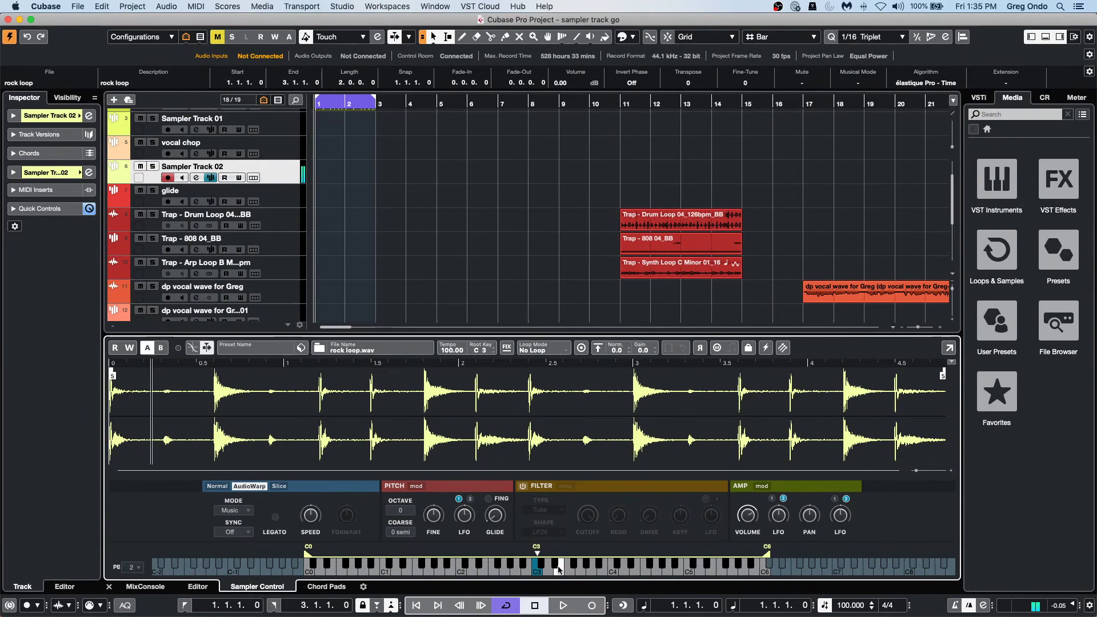
click(493, 570)
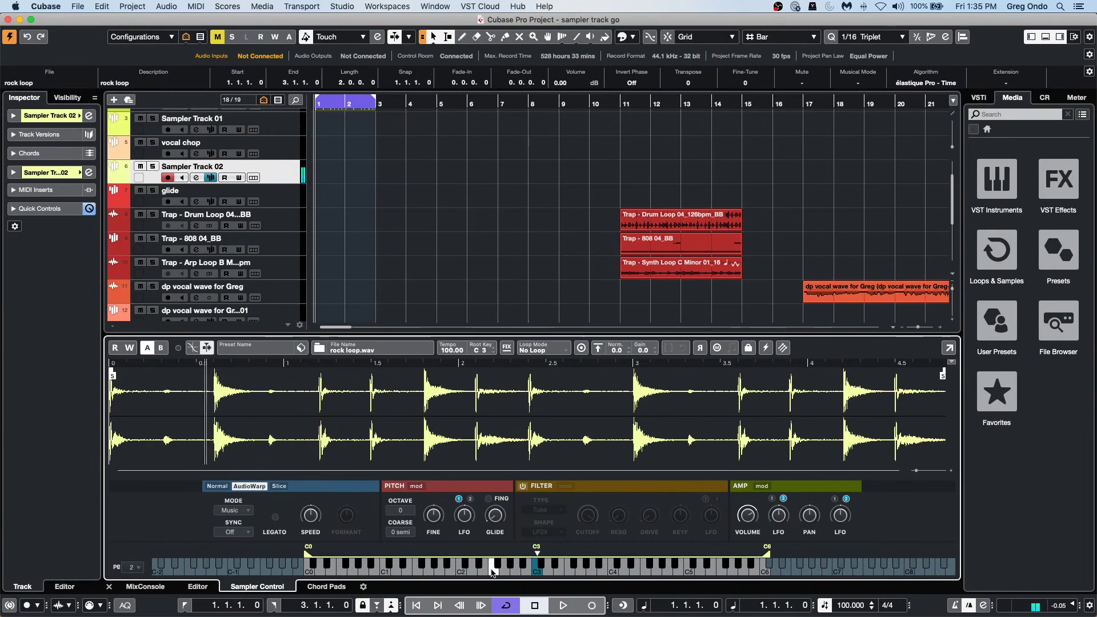
click(456, 571)
click(441, 572)
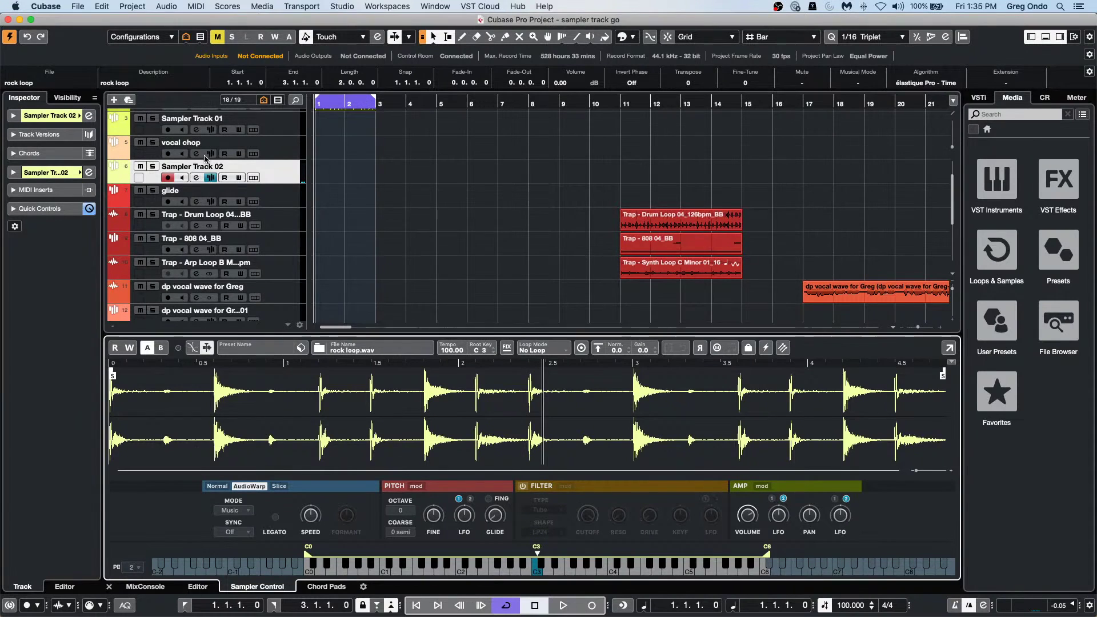
Step: Switch the sampler to Slice mode, keeping Transient slicing, and place its generated MIDI part on Sampler Track 02 at bar 3
click(279, 486)
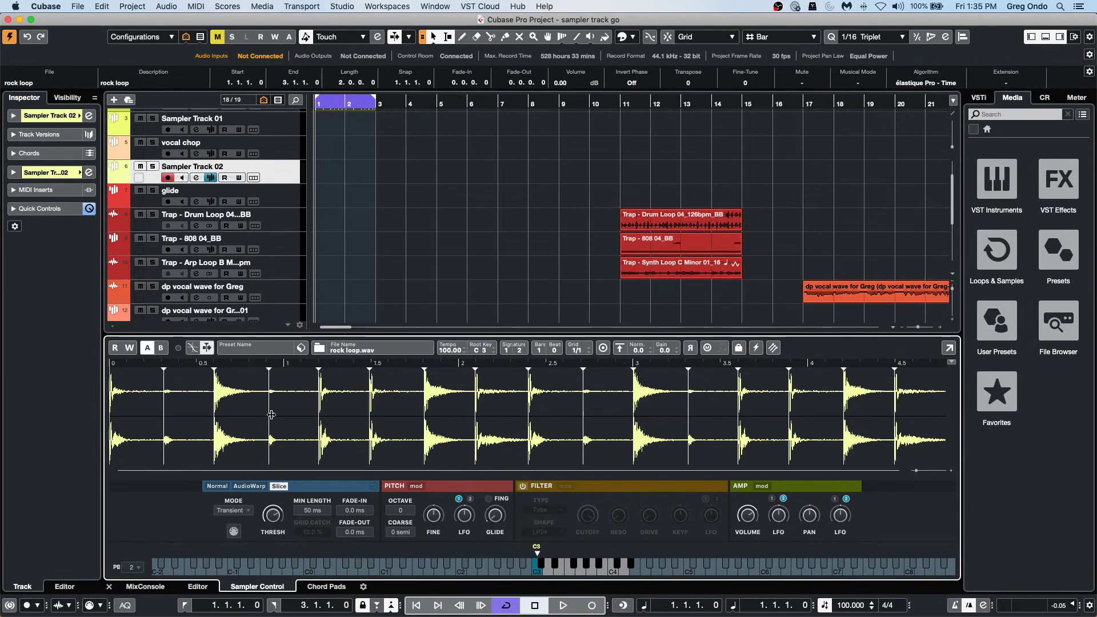
click(235, 511)
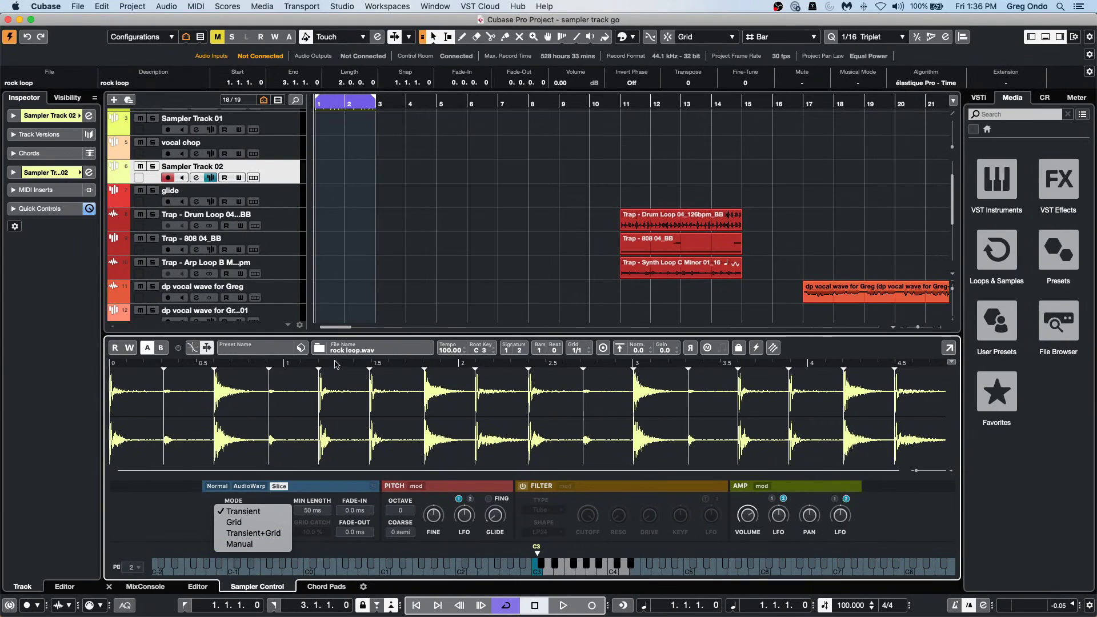
click(314, 322)
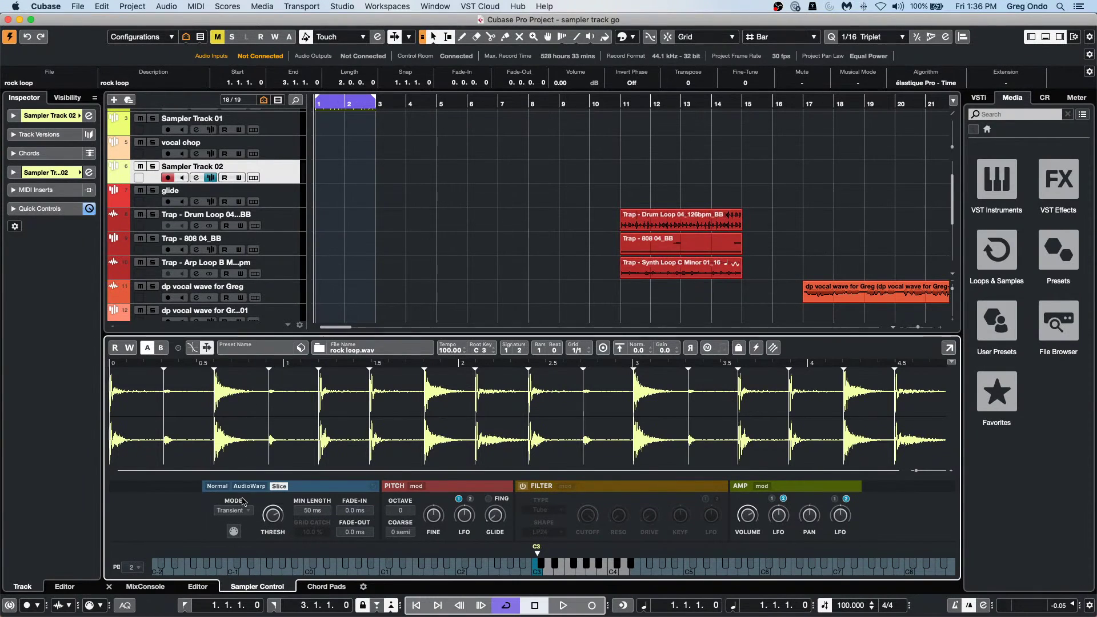
drag(236, 533, 374, 184)
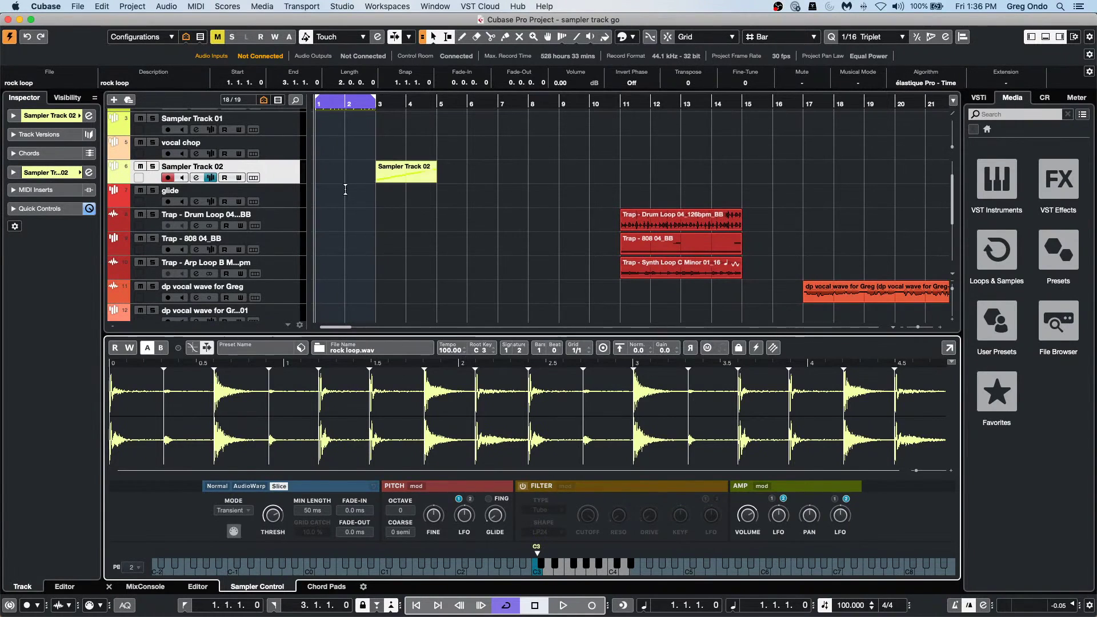
Step: Select the slice MIDI part at bar 3, toggle snap, and audition individual slices on the sampler keyboard
click(405, 177)
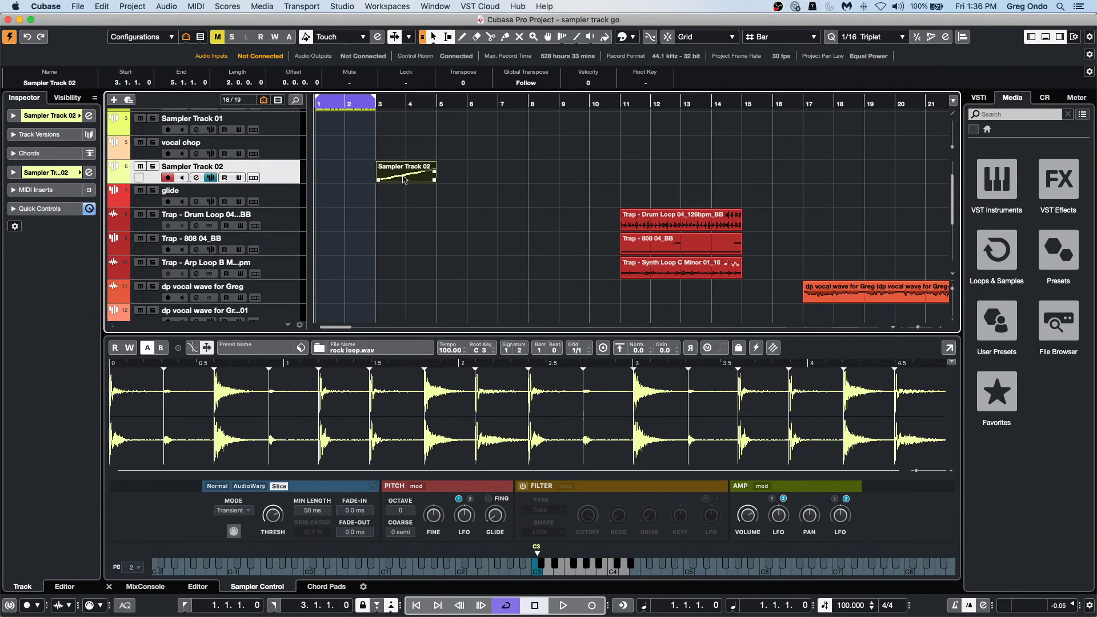
key(j)
mouse_move(567, 573)
mouse_down()
mouse_move(599, 572)
mouse_move(546, 571)
mouse_up()
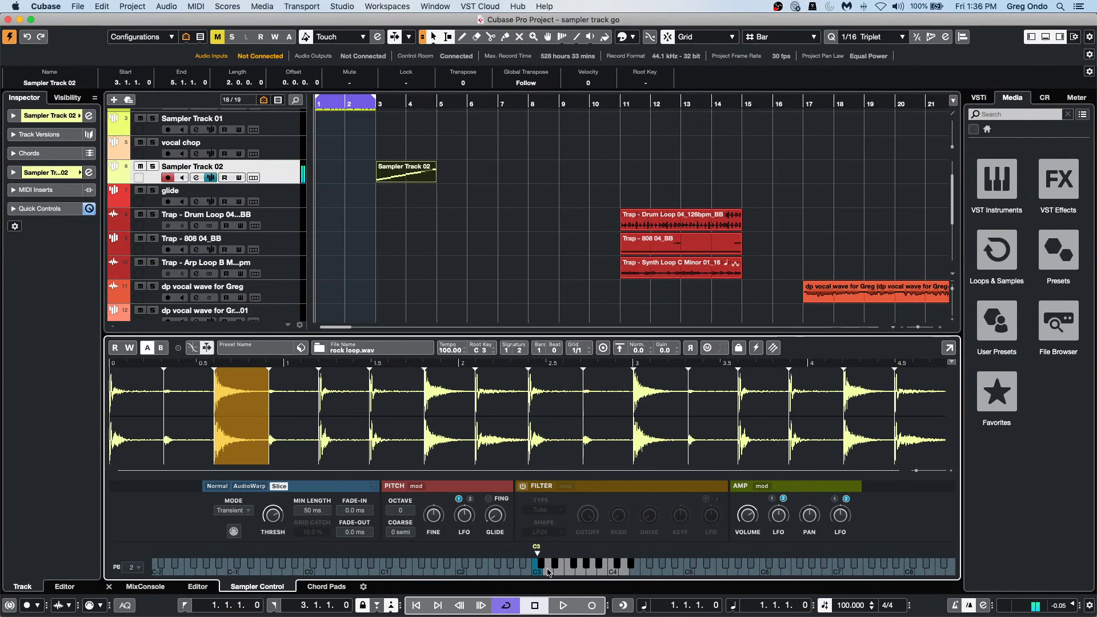
Step: Open the slice MIDI part in the Key Editor and move its first note to D3, third to C3 and fourth to F3
double_click(397, 181)
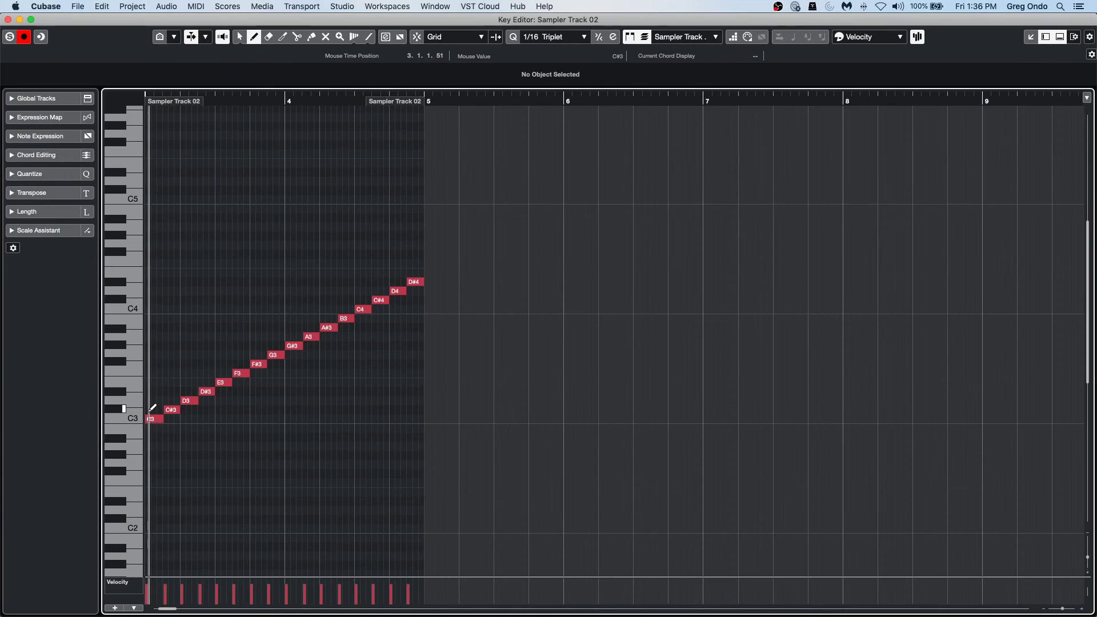
right_click(160, 322)
click(152, 324)
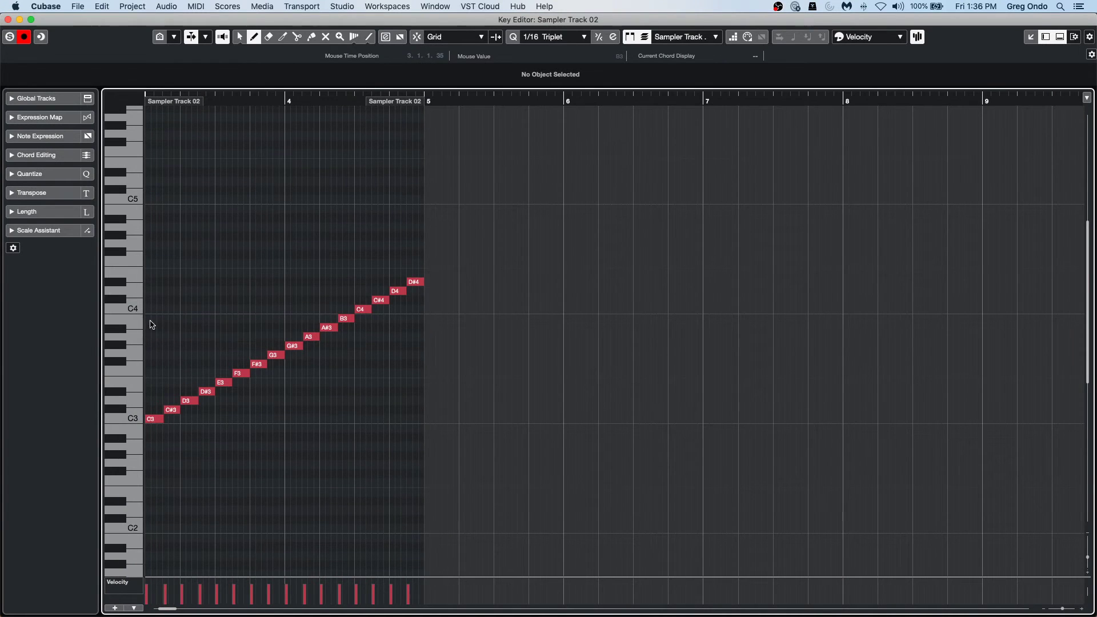
click(153, 419)
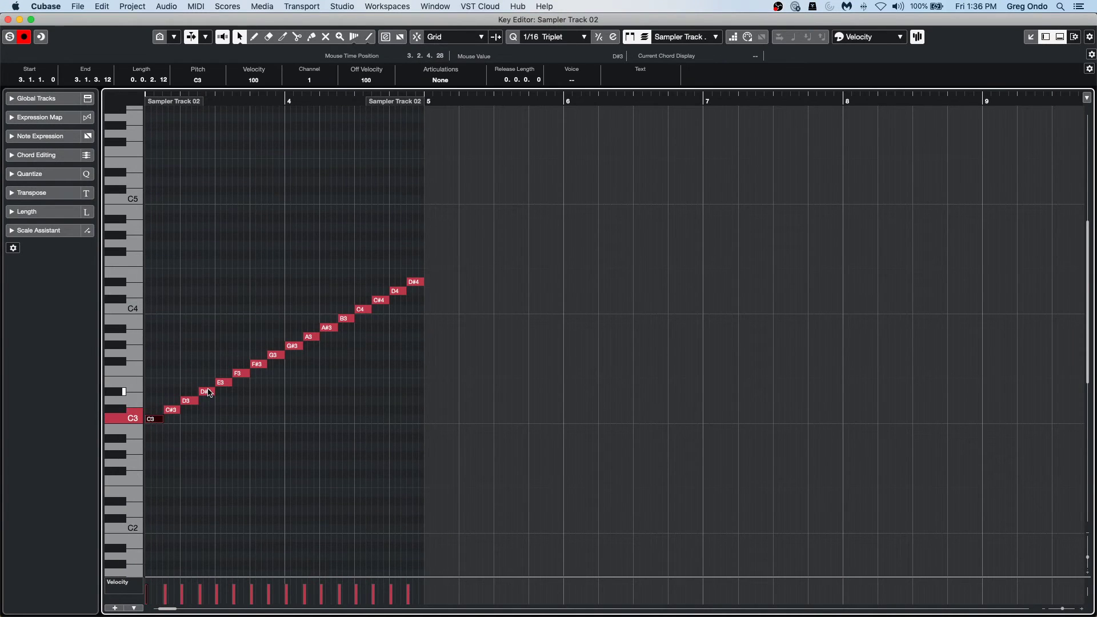
key(Up)
key(Up)
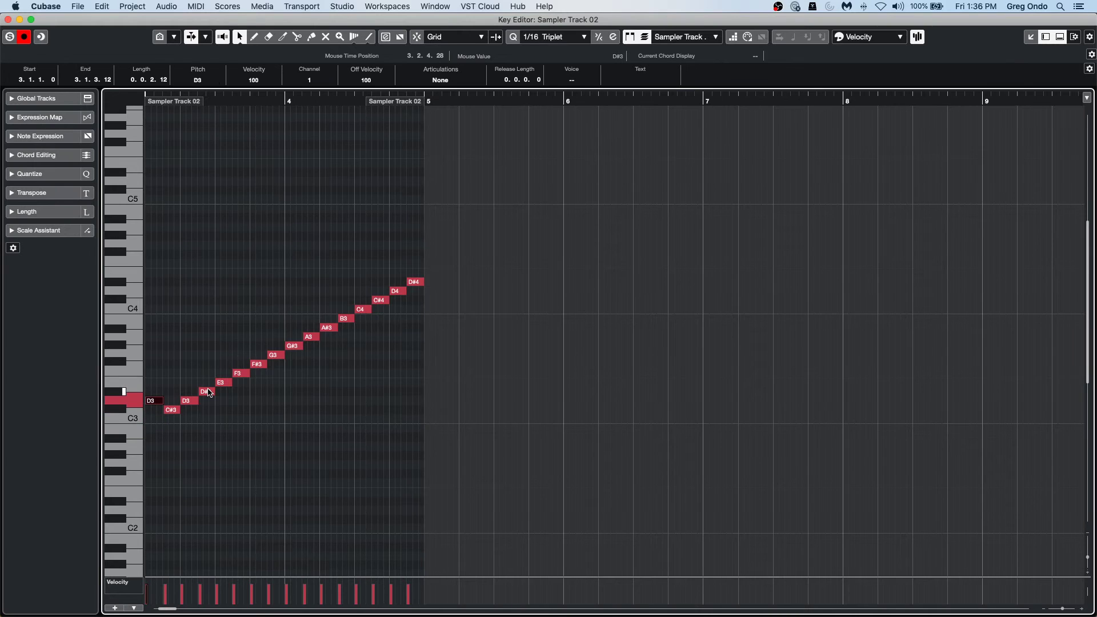
key(Right)
key(Right)
key(Down)
key(Down)
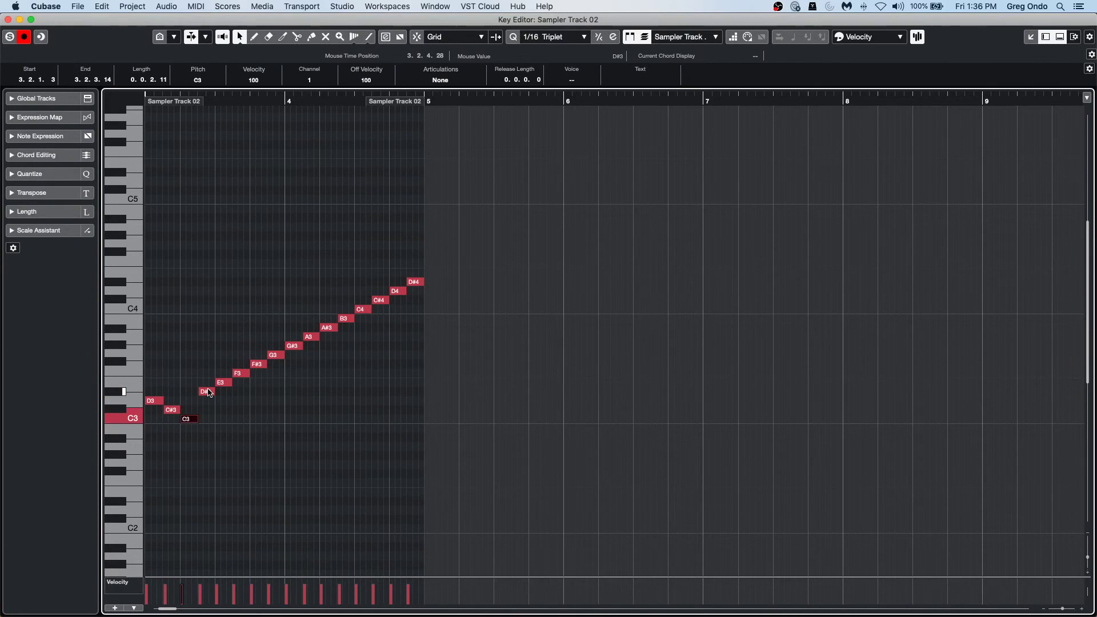
key(Right)
key(Up)
key(Up)
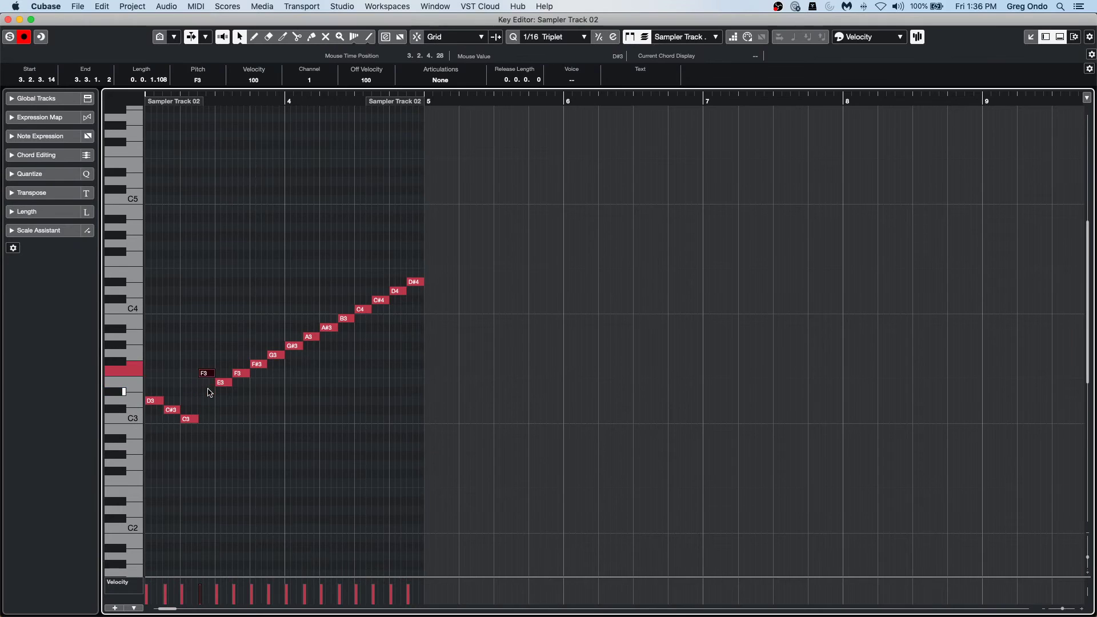
Step: Move the sixth note to C#3, the seventh and eighth to G#3, and the ninth to E3
key(Right)
key(Right)
key(Down)
key(Down)
key(Down)
key(Down)
key(Right)
key(Up)
key(Up)
key(Right)
key(Up)
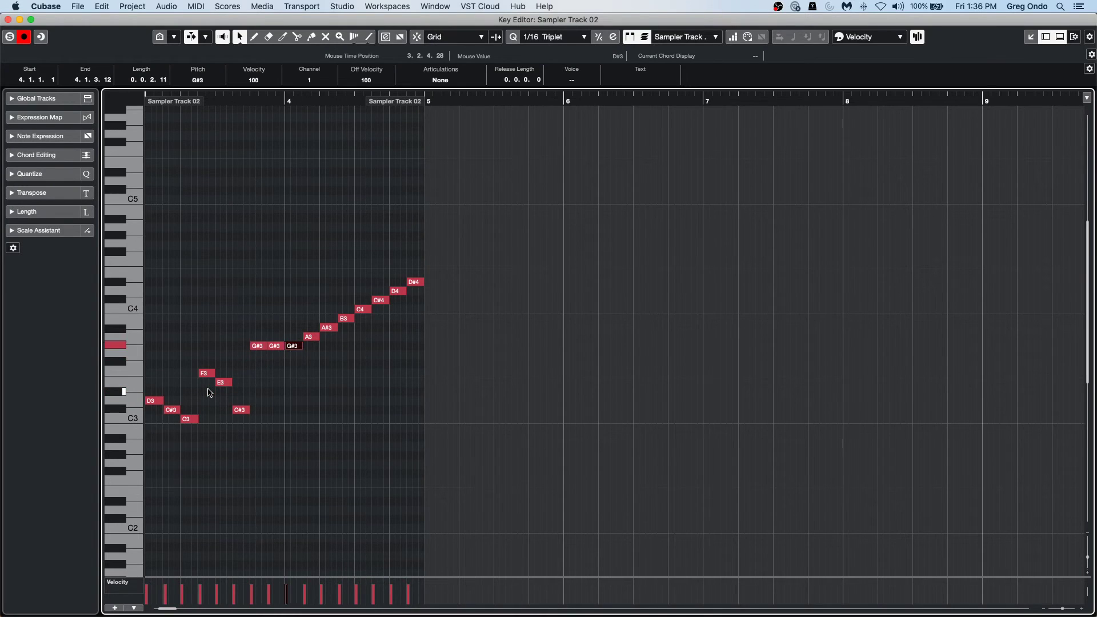
key(Right)
key(Down)
key(Down)
key(Down)
key(Down)
Step: Move the eleventh note to G3, the twelfth to A3 and the fourteenth to A#3
key(Right)
key(Right)
key(Down)
key(Down)
key(Down)
key(Right)
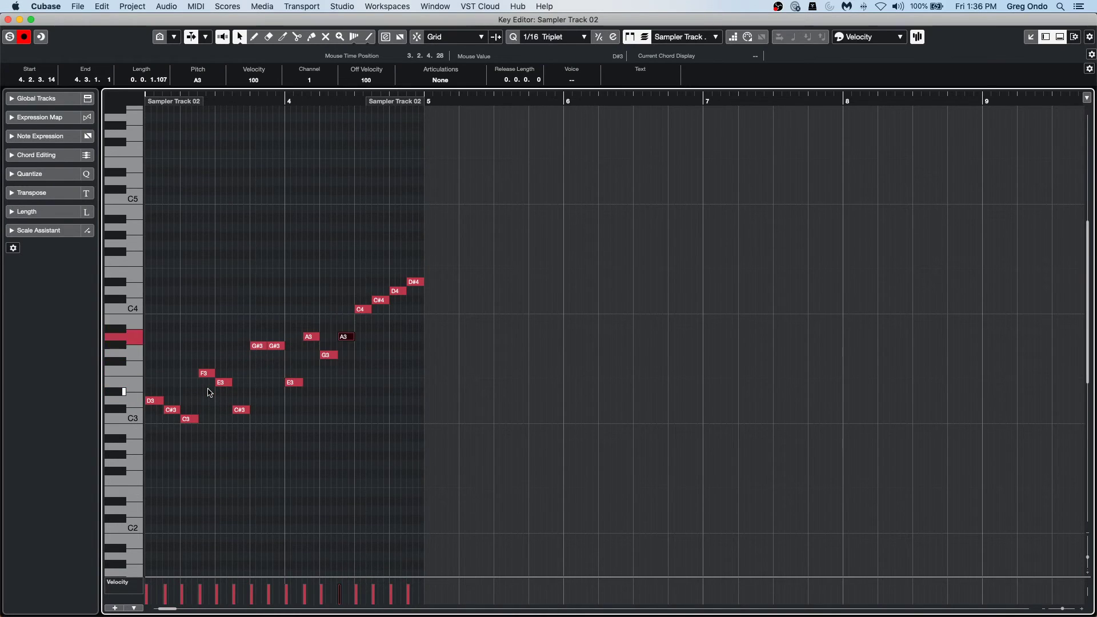
key(Down)
key(Down)
key(Right)
key(Right)
key(Down)
key(Down)
key(Down)
key(Right)
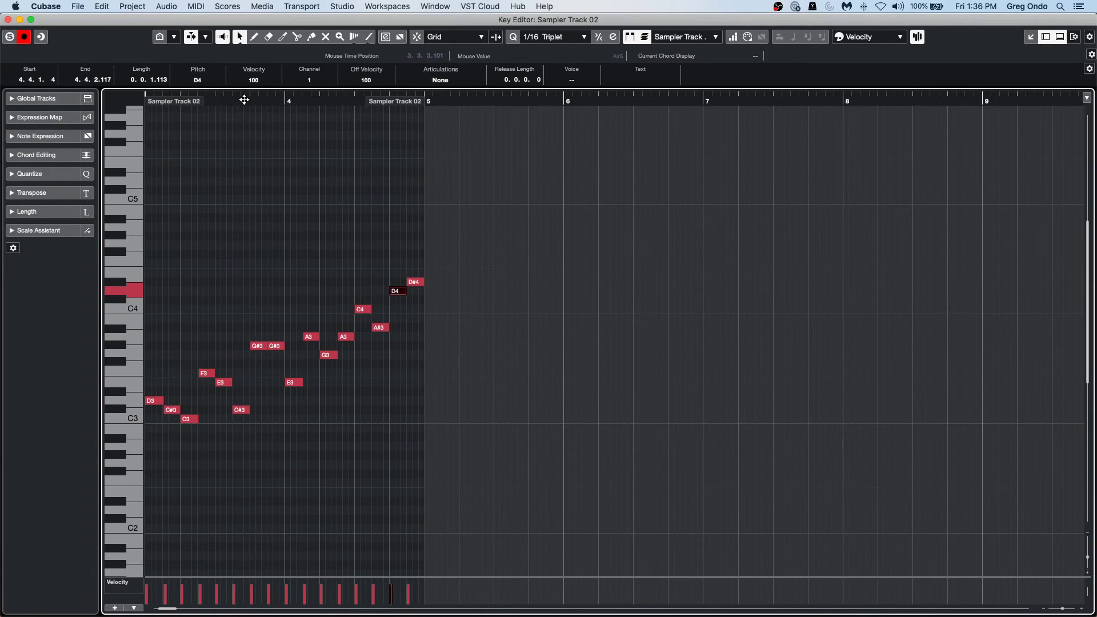
Step: Play the rearranged slice pattern from just before bar 3 through its end, and close the Key Editor
drag(244, 100, 215, 110)
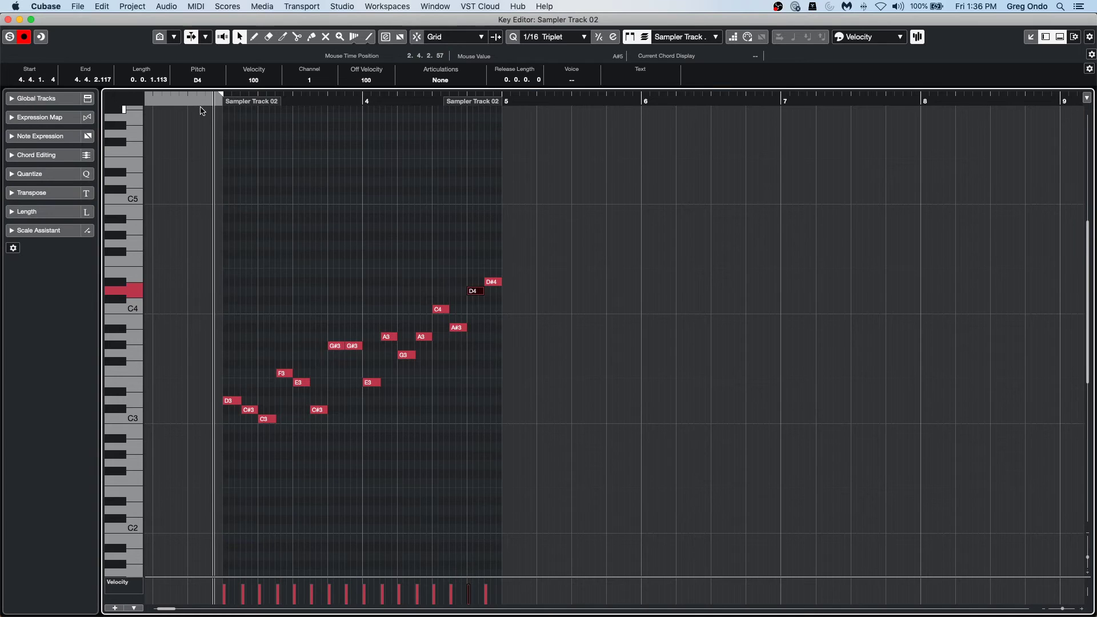
key(space)
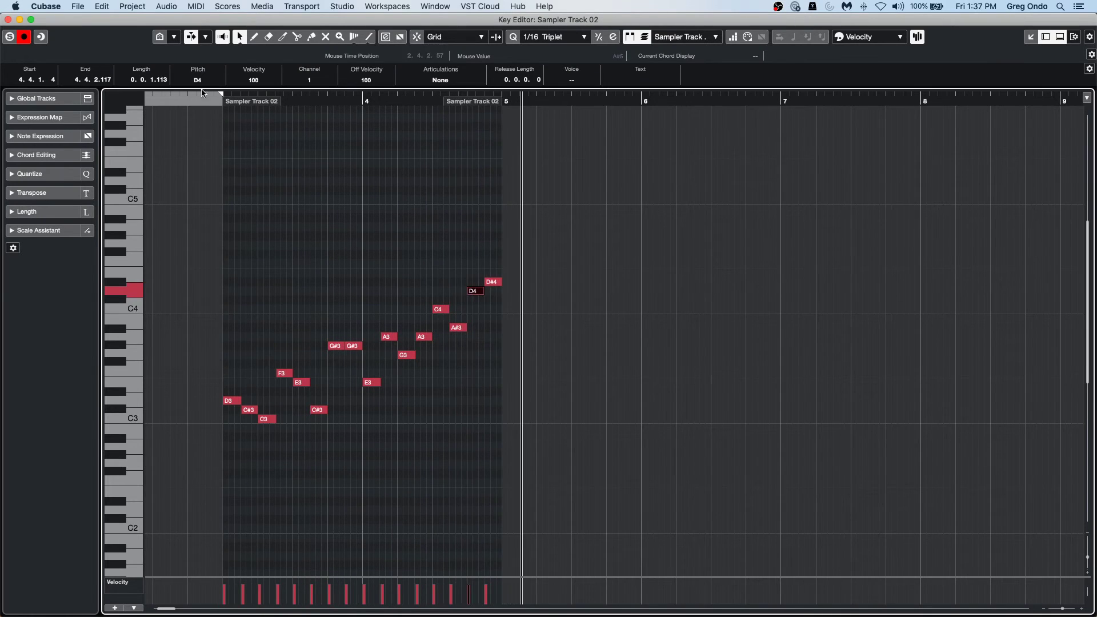
click(8, 19)
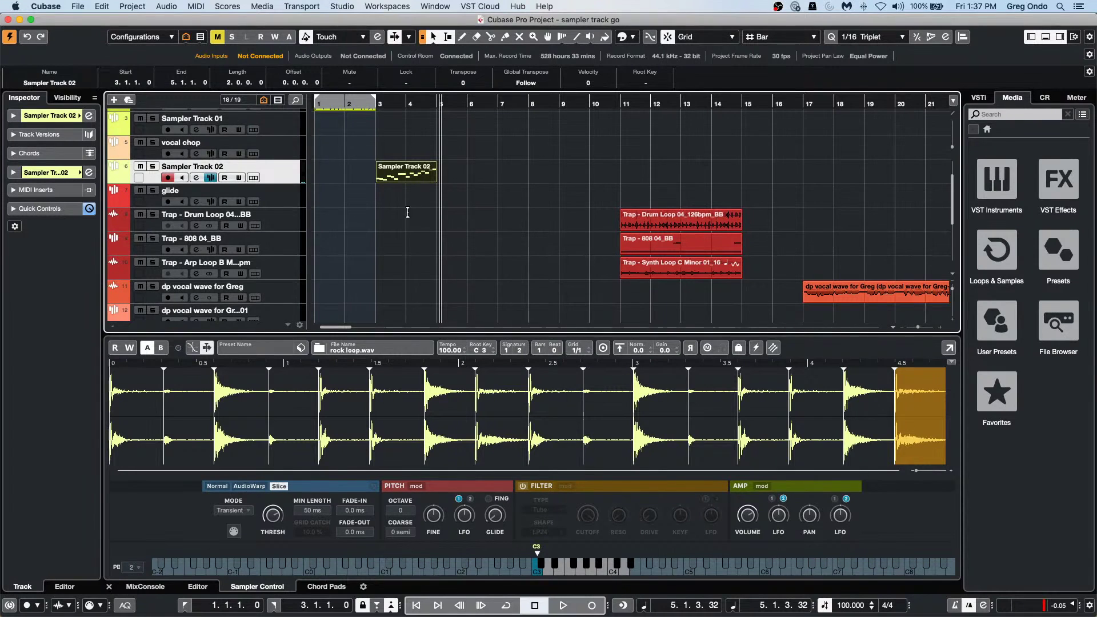
Step: Show the on-screen keyboard for the vocal chop track and audition its AudioWarp sample
click(280, 153)
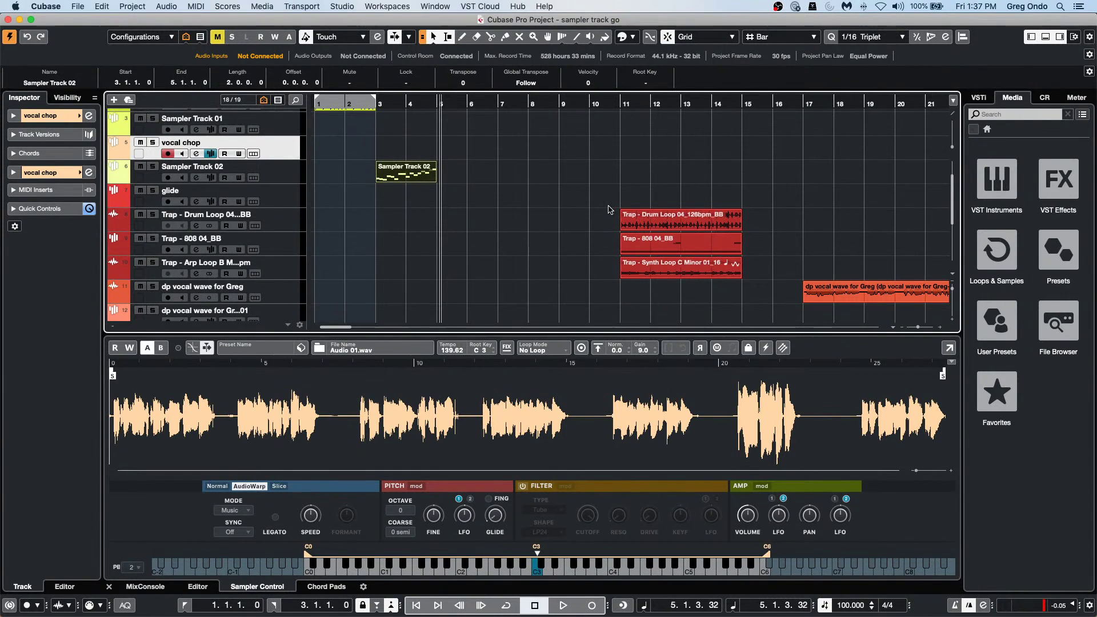
key(alt+k)
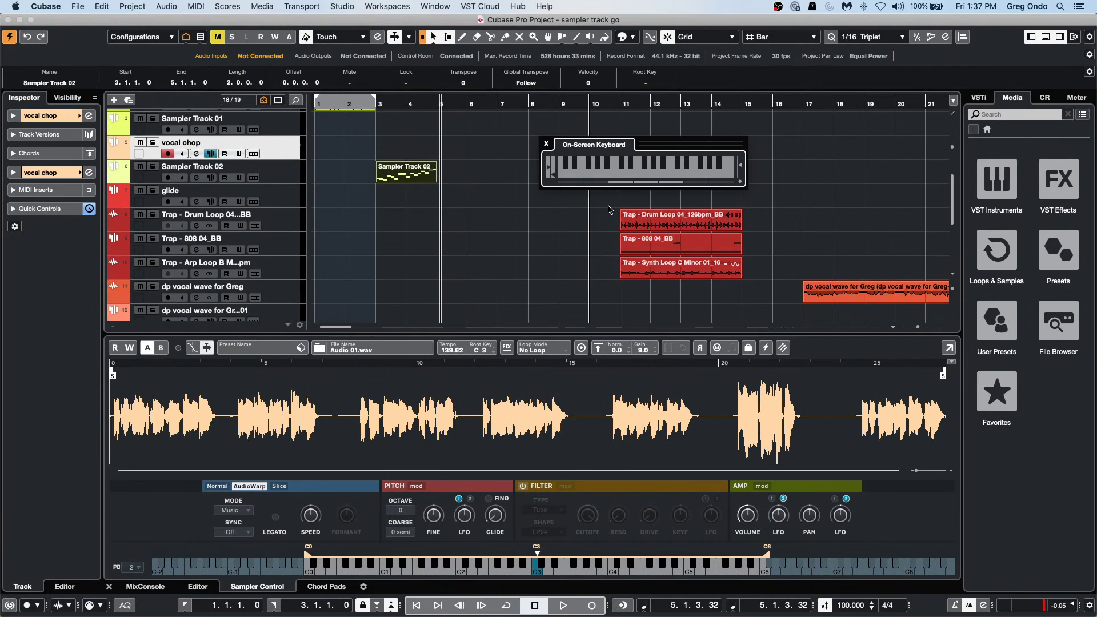
click(637, 176)
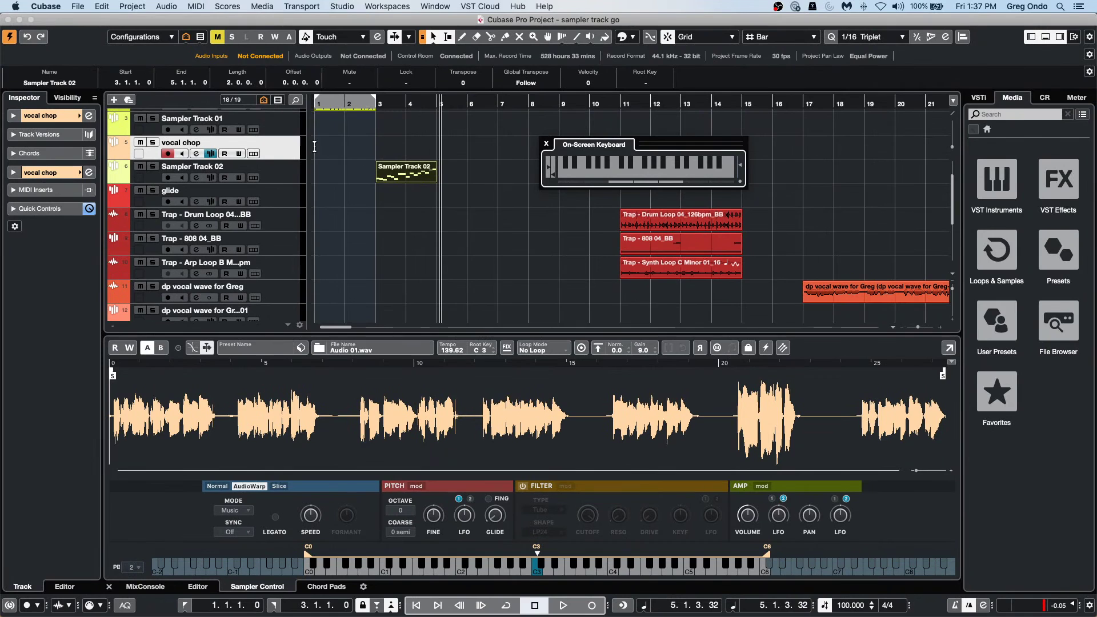
key(q)
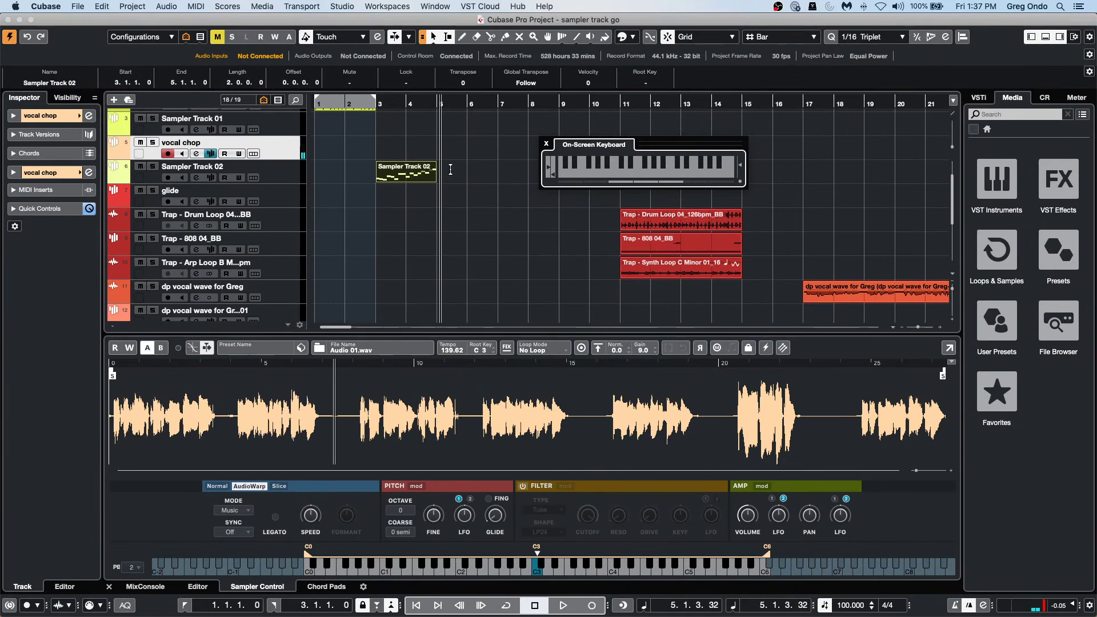
Step: Switch the vocal chop sampler to setting B and play a phrase from its manual slices on the on-screen keyboard
click(161, 348)
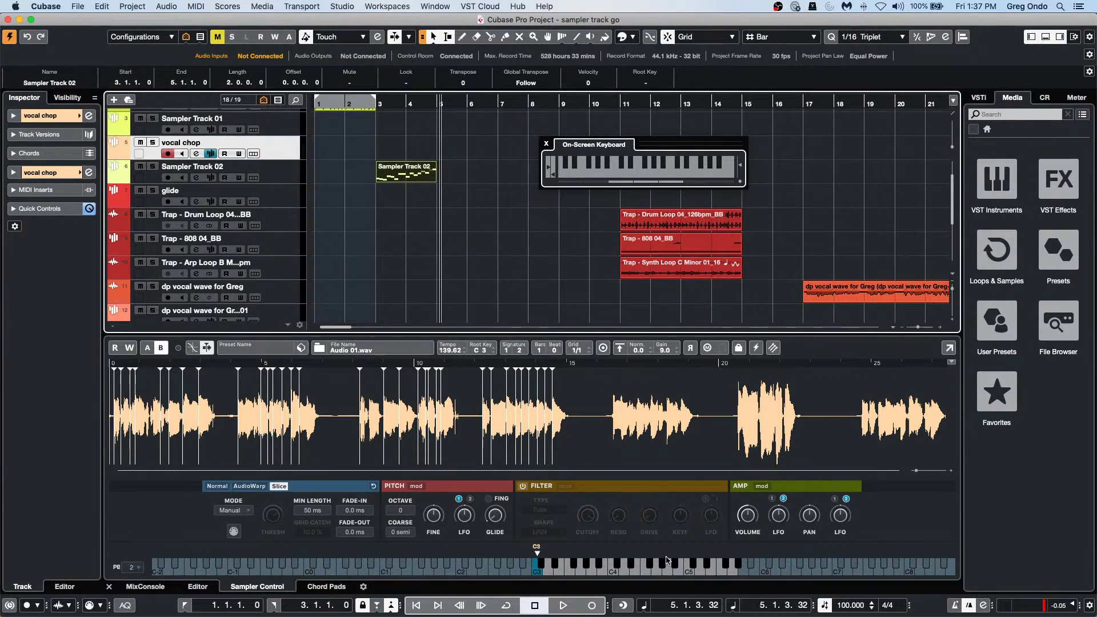
key(u)
key(i)
key(o)
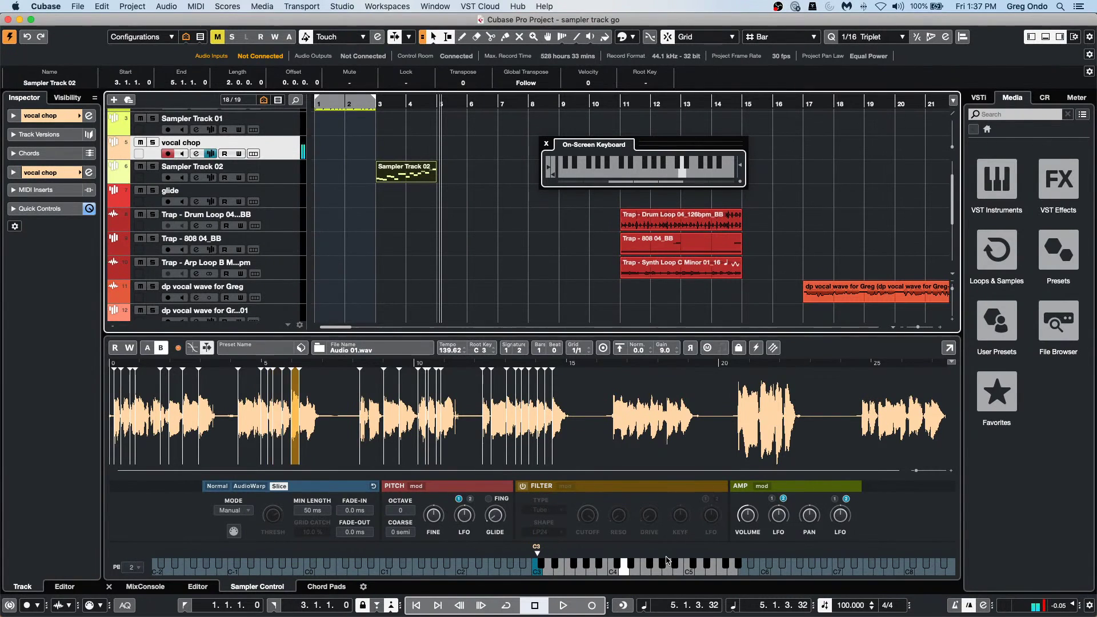
key(y)
key(y)
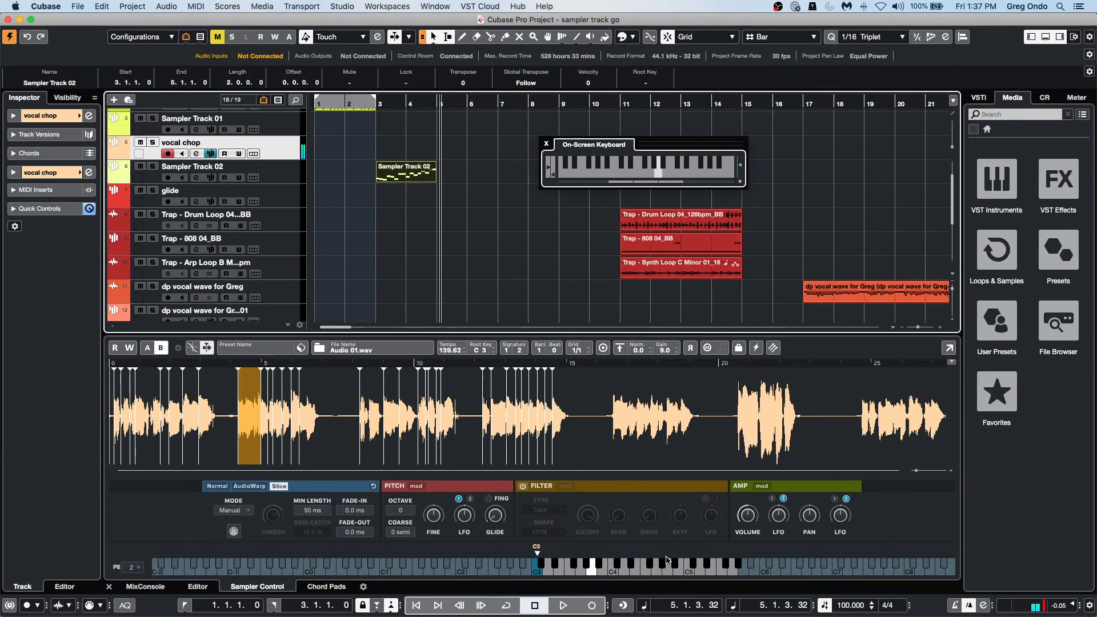
key(e)
key(i)
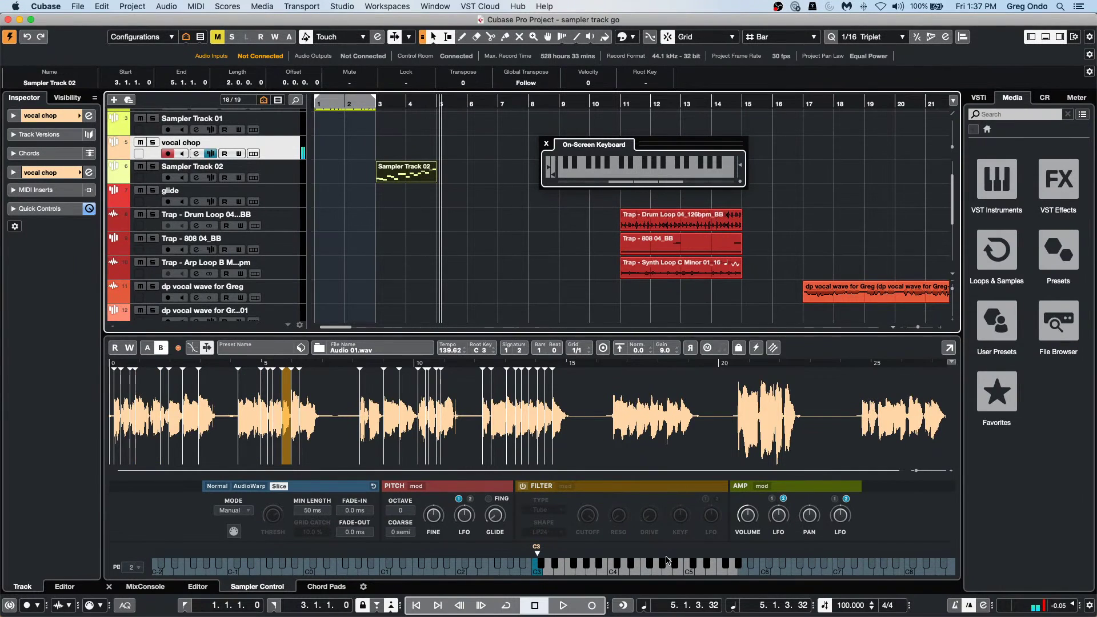
key(i)
key(u)
key(i)
key(y)
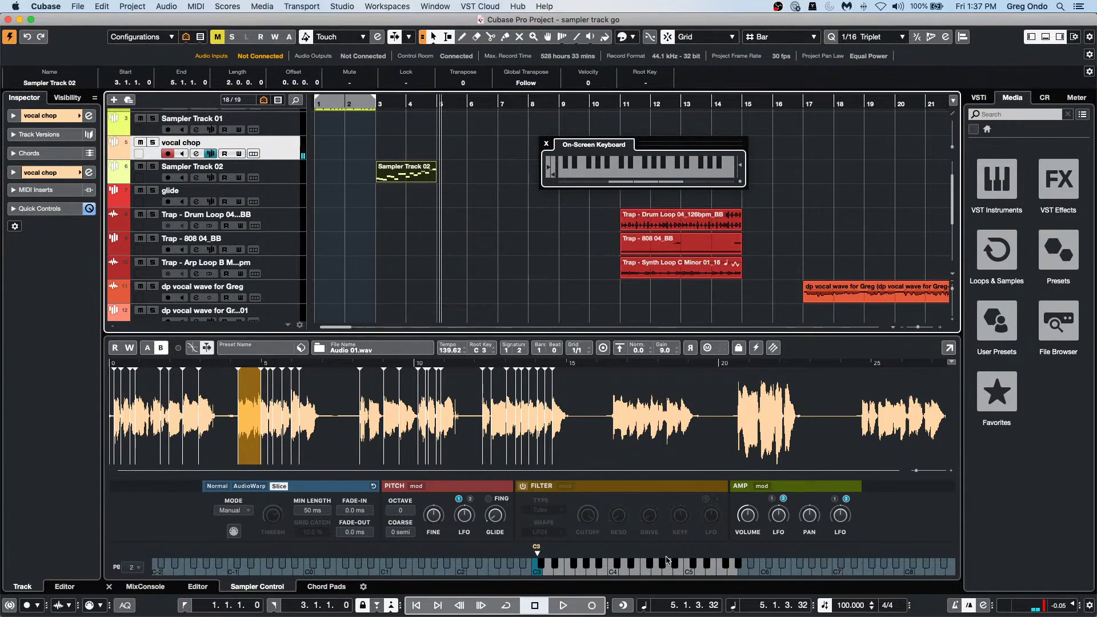
key(y)
key(e)
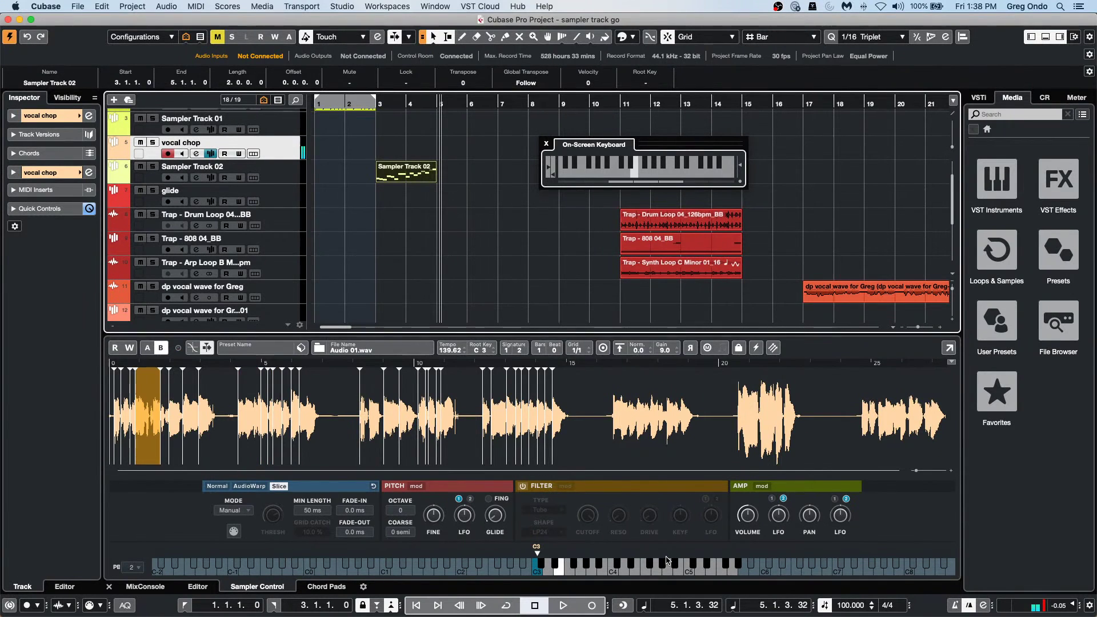
key(i)
key(o)
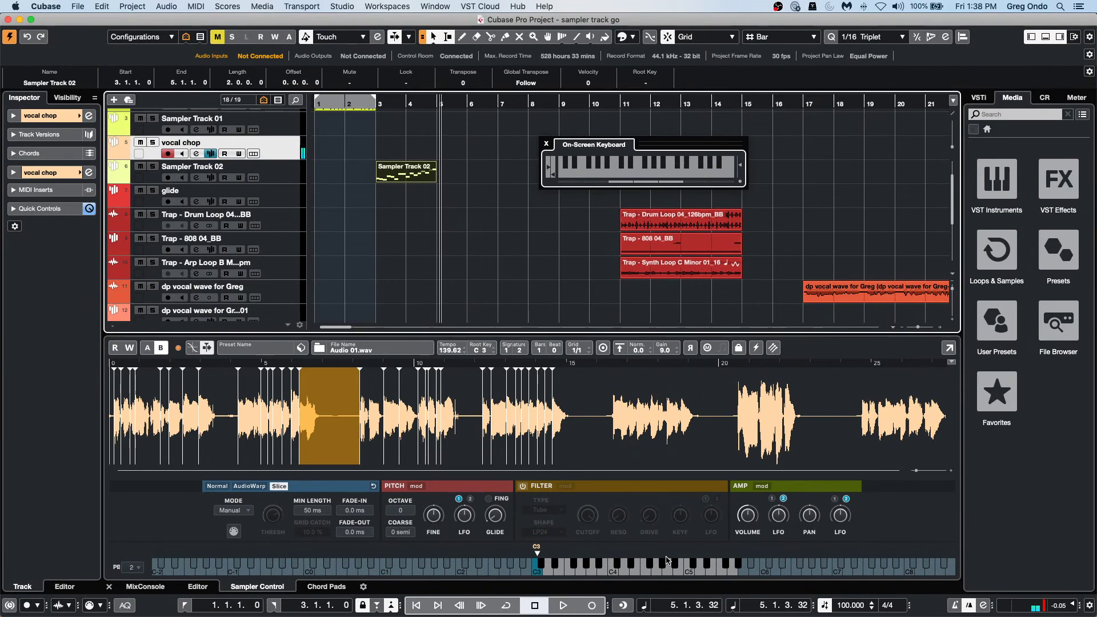
key(o)
key(i)
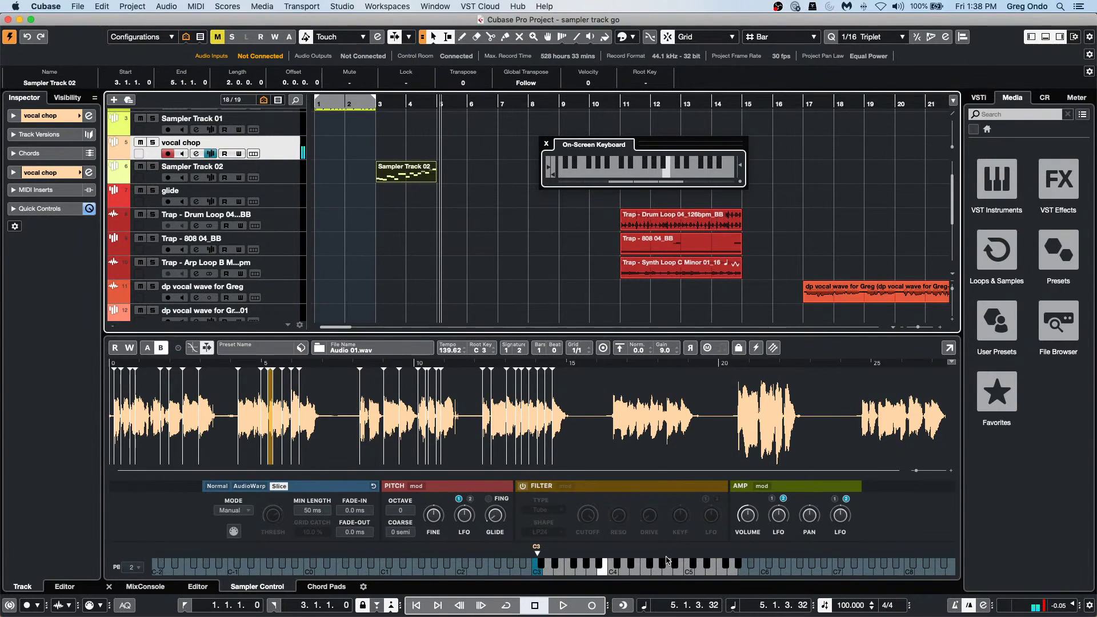
key(y)
key(e)
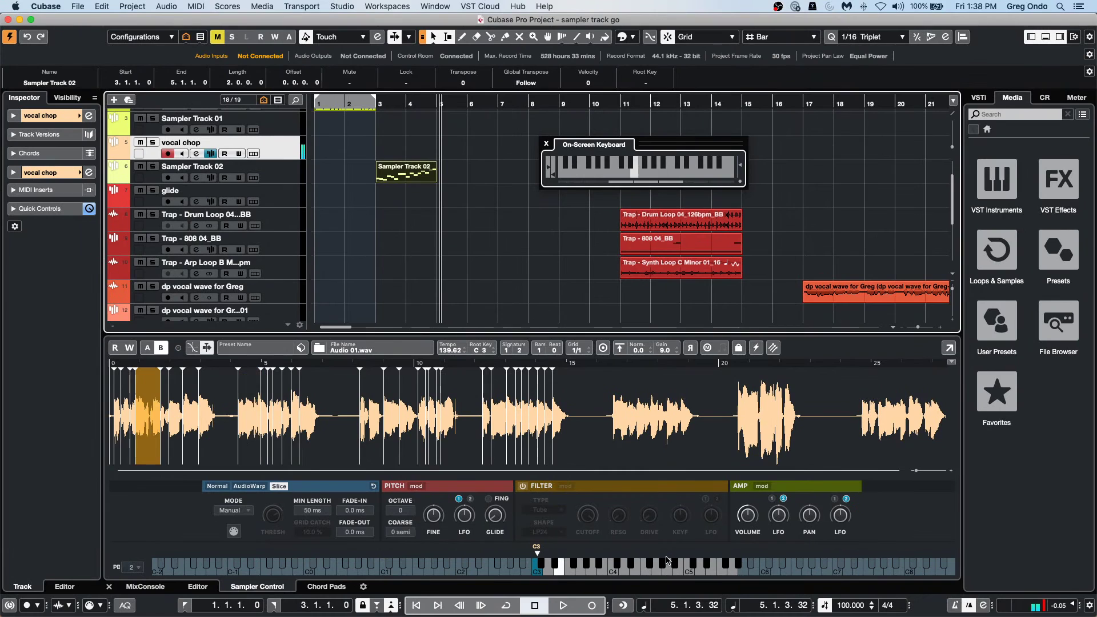
key(0)
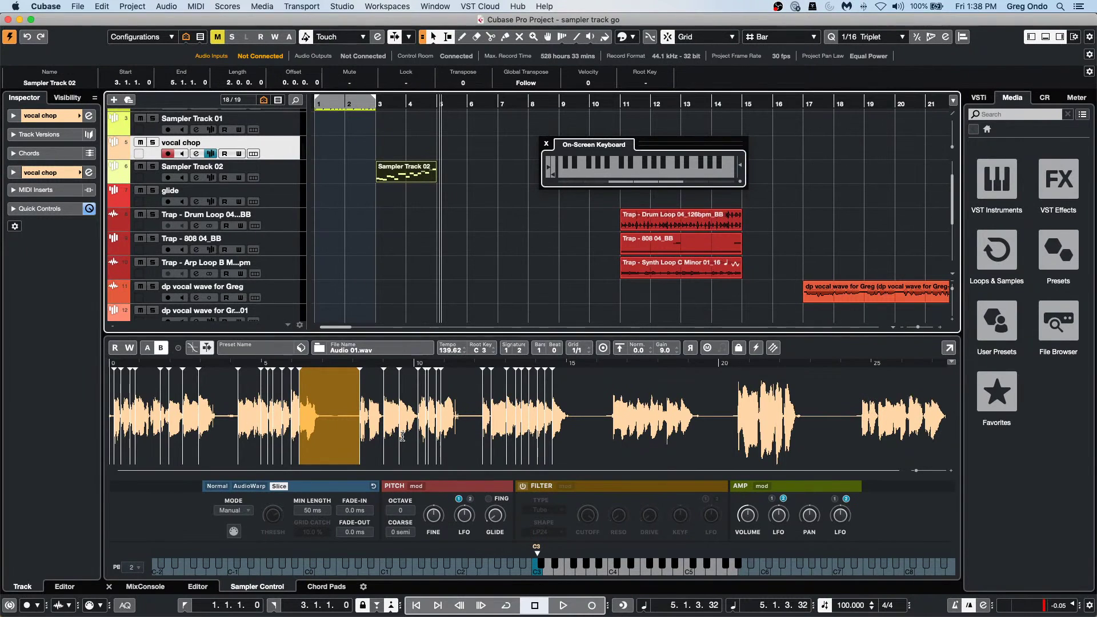
Step: Raise the glide time of the glide track's sampler to about 1700 ms and audition sliding notes
click(291, 203)
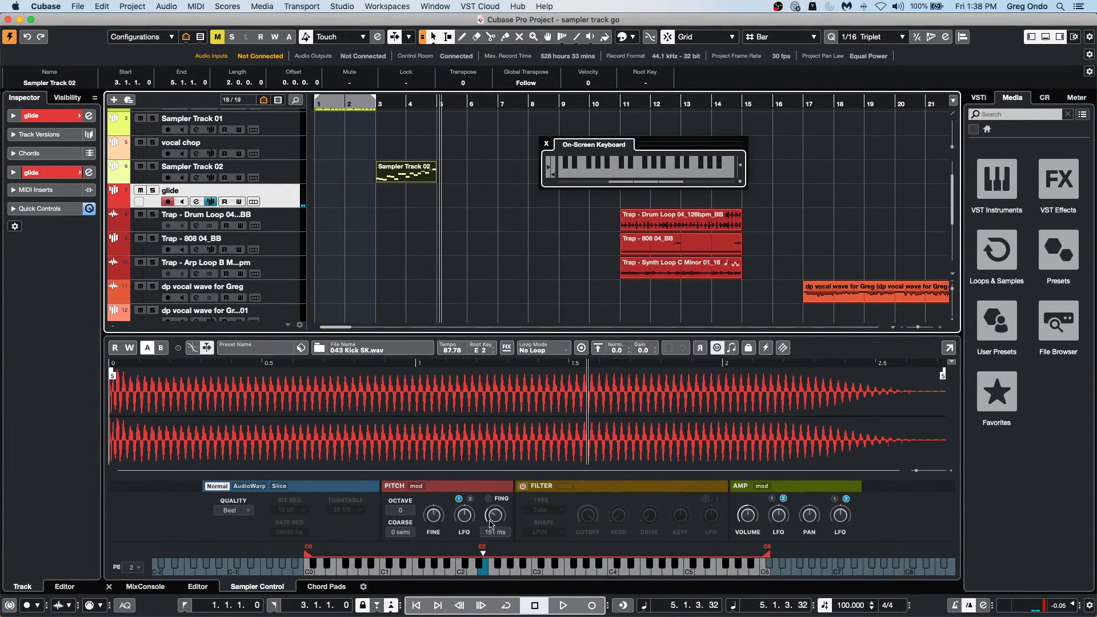
drag(490, 522, 500, 479)
click(718, 348)
mouse_move(499, 517)
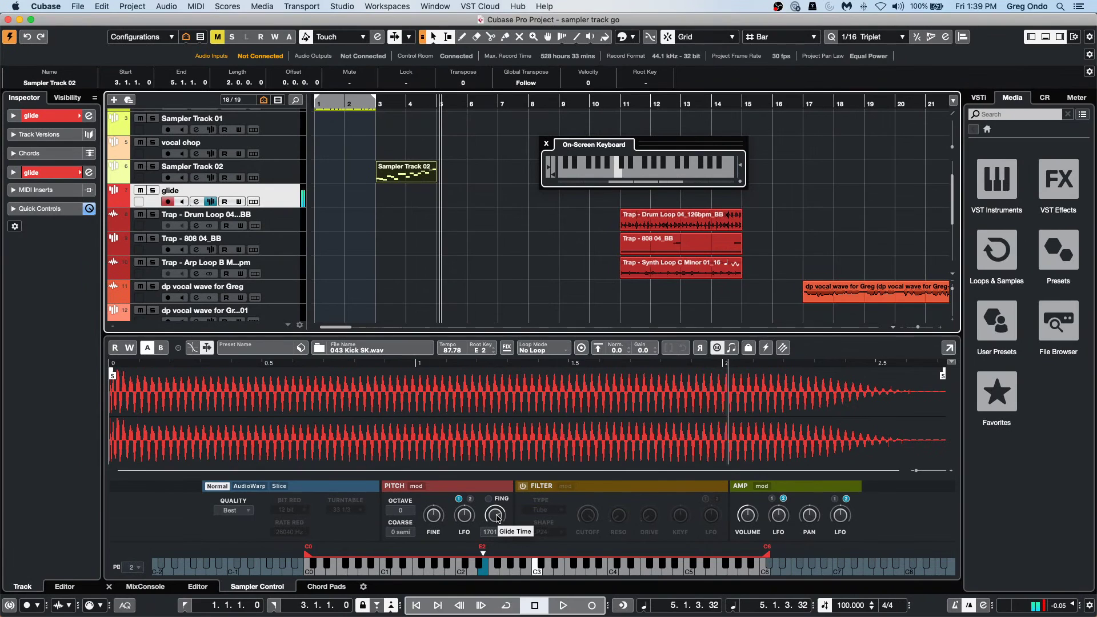
key(z)
key(q)
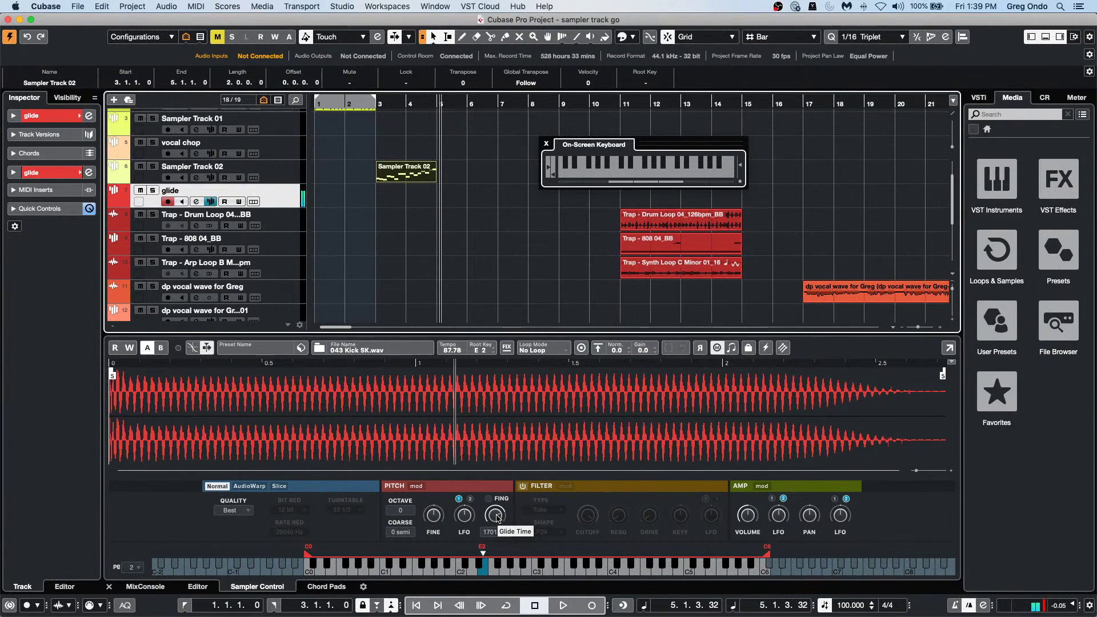
Step: Lower the glide time of the kick sample and audition the shorter slides with repeated notes
drag(498, 518, 494, 537)
key(z)
key(z)
key(z)
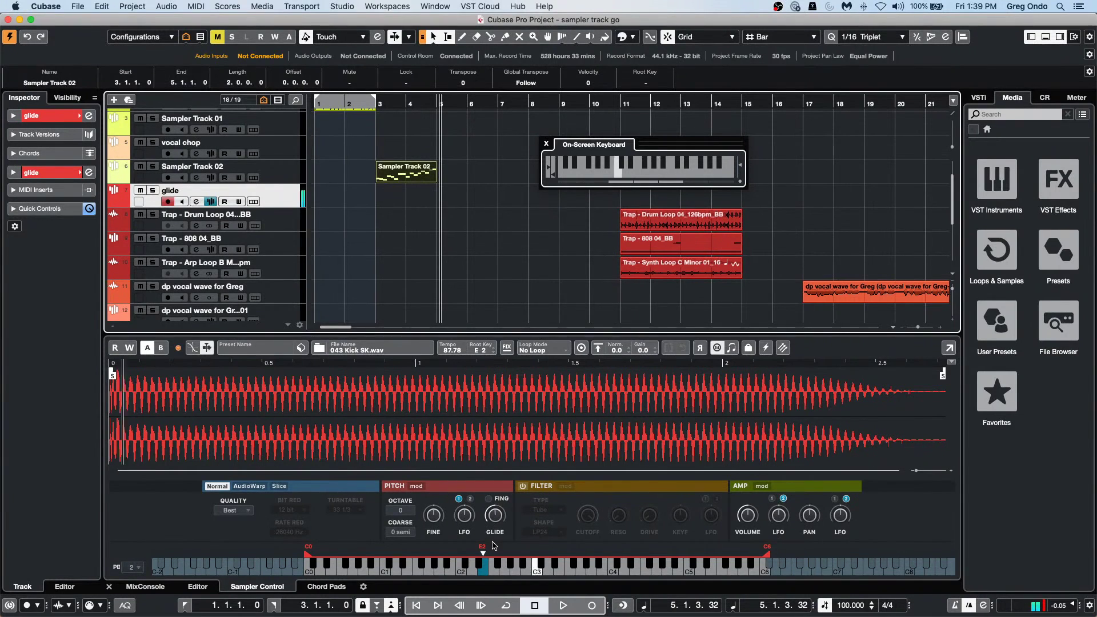
key(z)
key(z)
key(z)
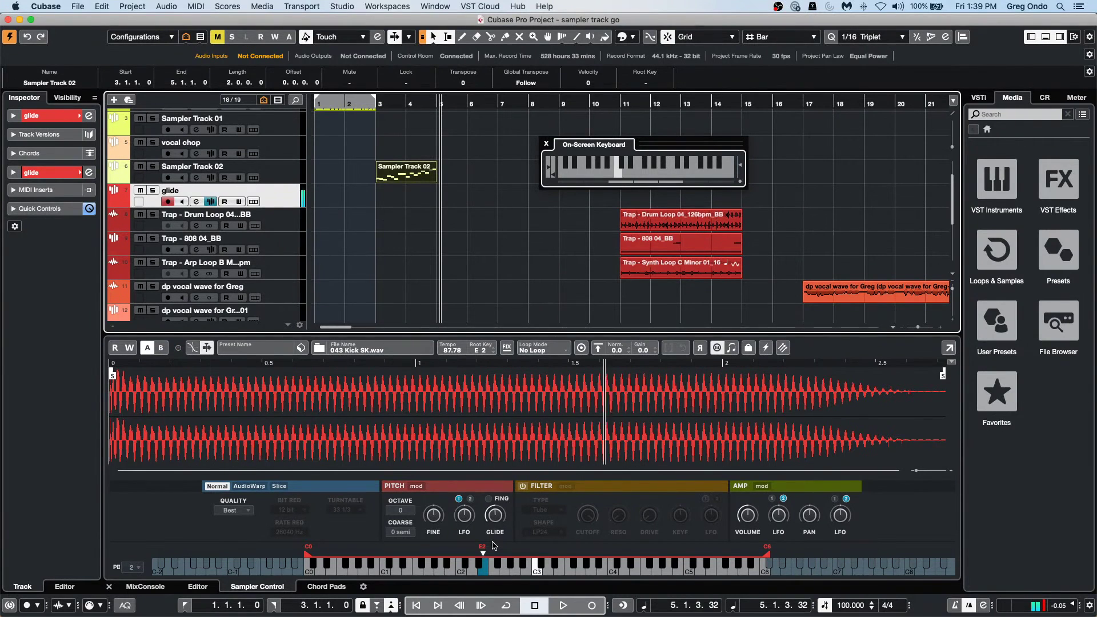
Step: Enable the Fingered option for the glide and audition separate and overlapping notes
mouse_move(493, 507)
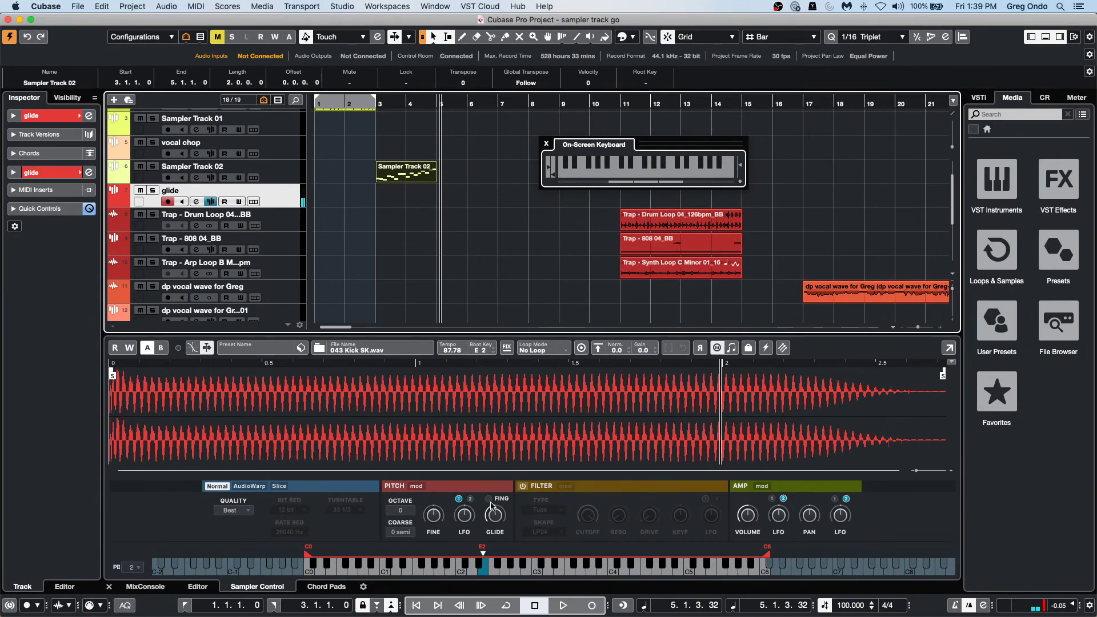
click(489, 499)
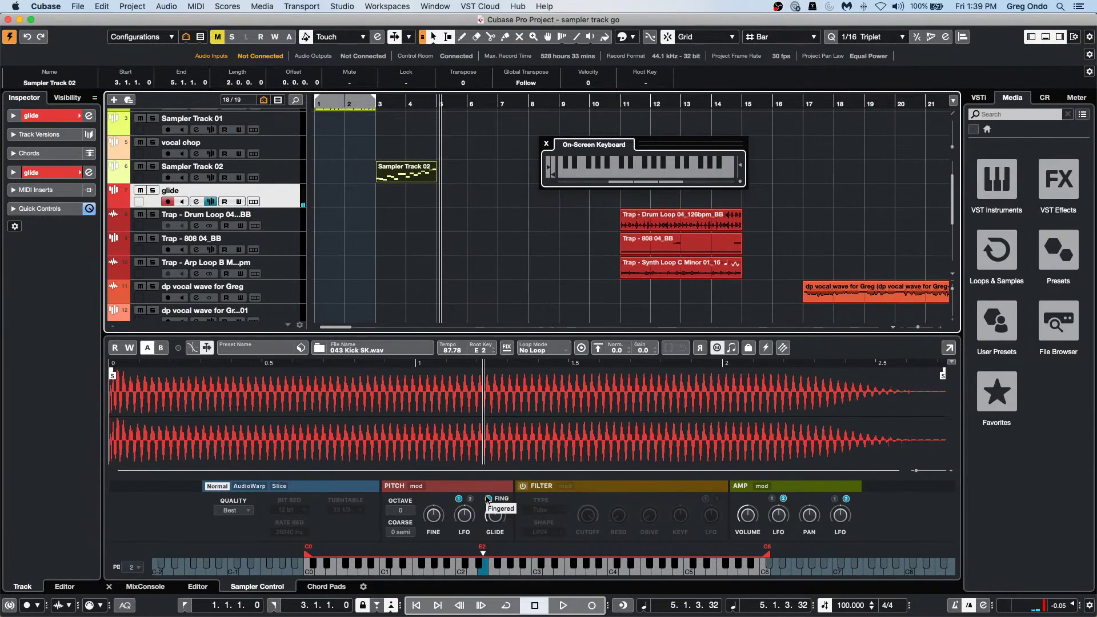
click(488, 499)
key(z)
key(z)
key(z)
key(z)
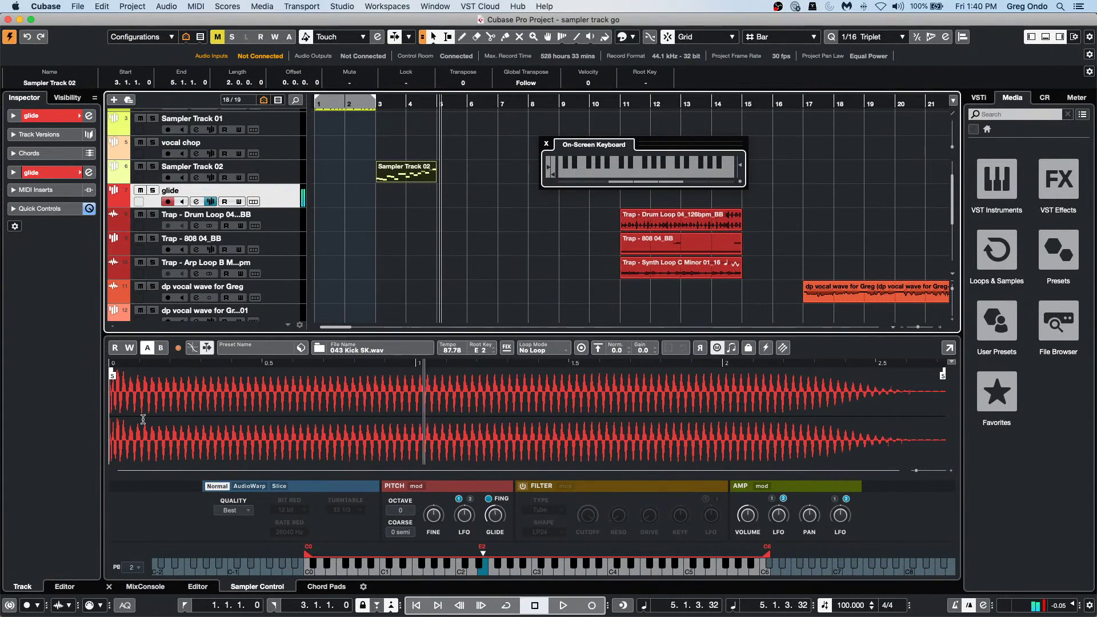
key(z)
key(z)
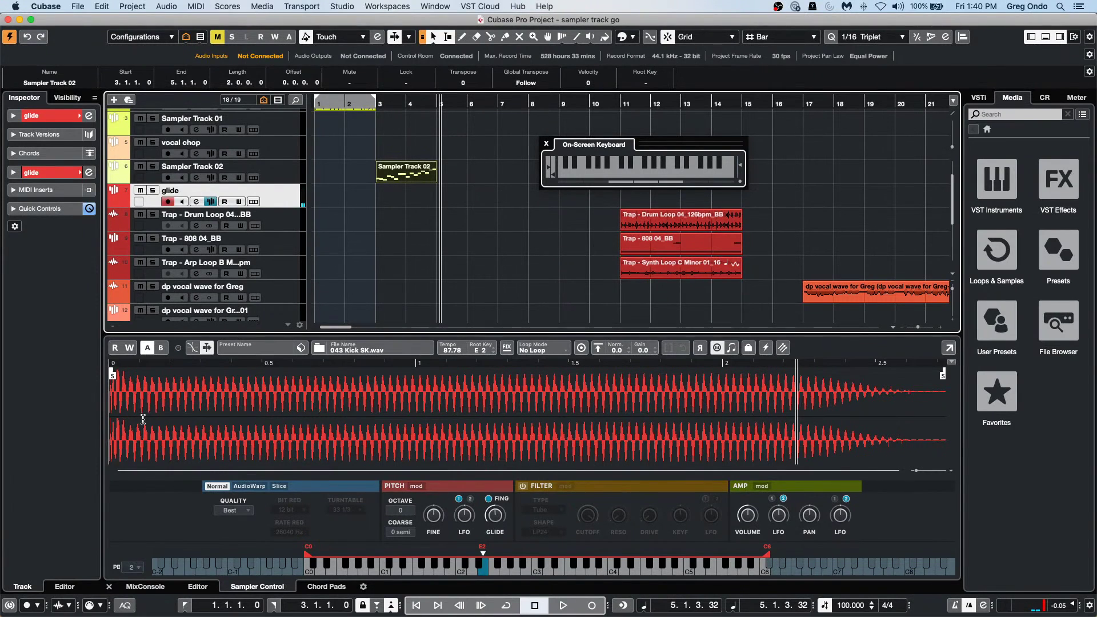
Step: Turn on Legato Mode for the glide track's sampler and audition overlapping notes
click(732, 350)
key(z)
key(z)
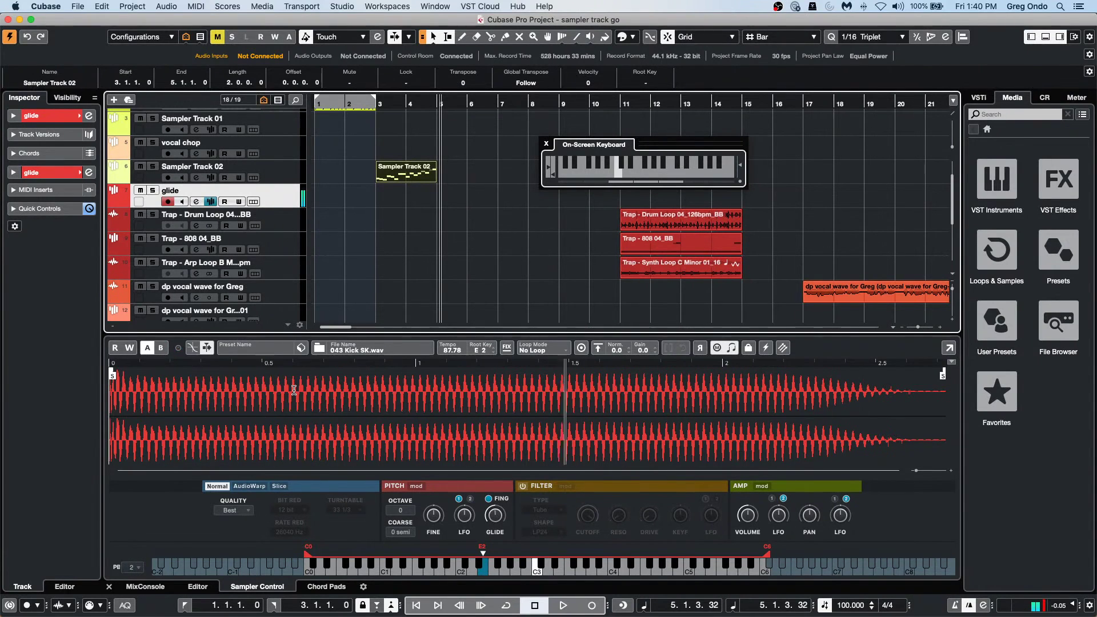
key(z)
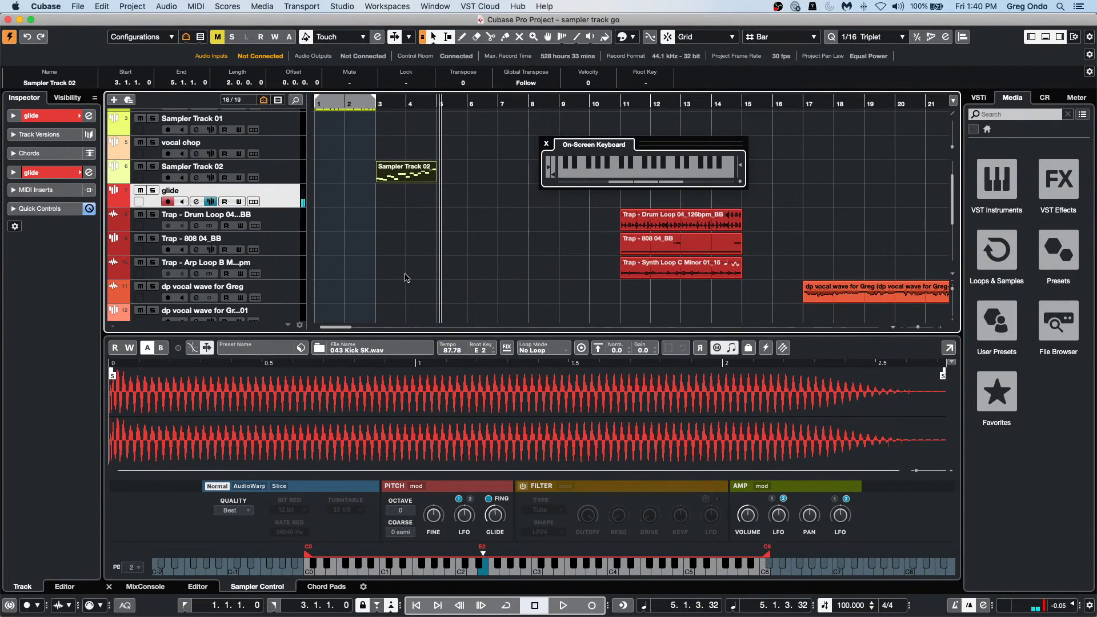
Step: Place the playhead at bar 17 and audition different notes of the dp vocal wave sampler track in Legato Mode
click(799, 107)
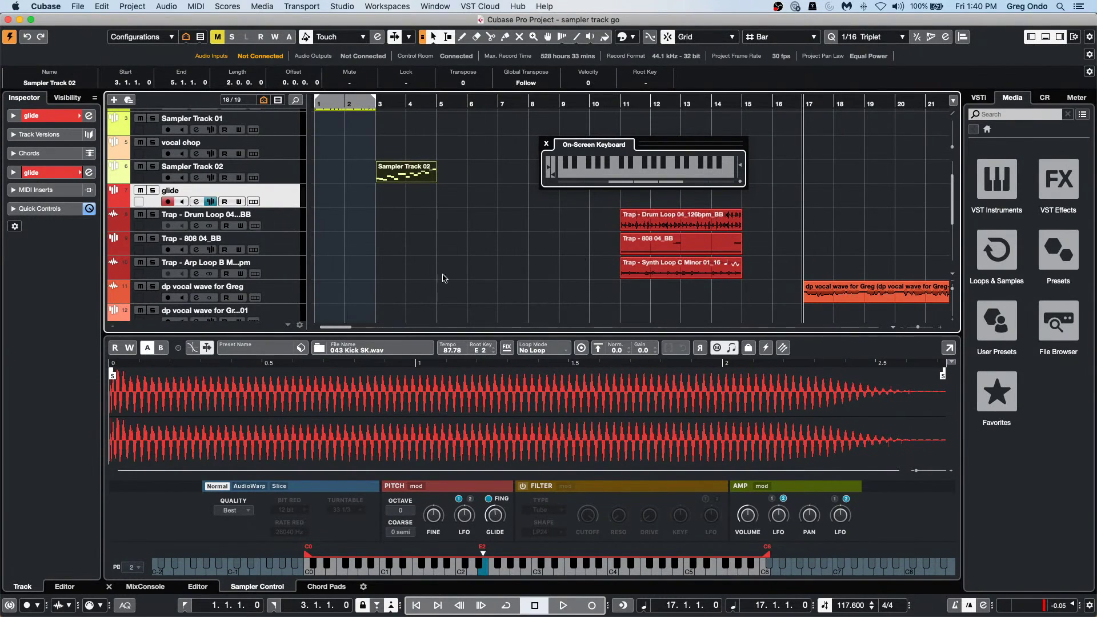
click(280, 314)
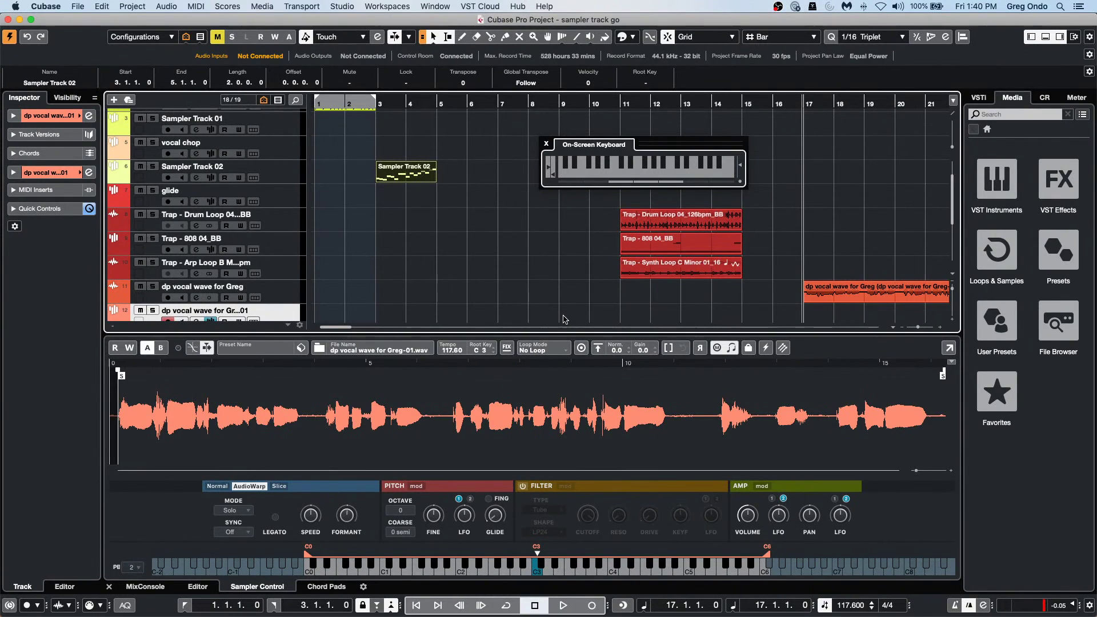
key(z)
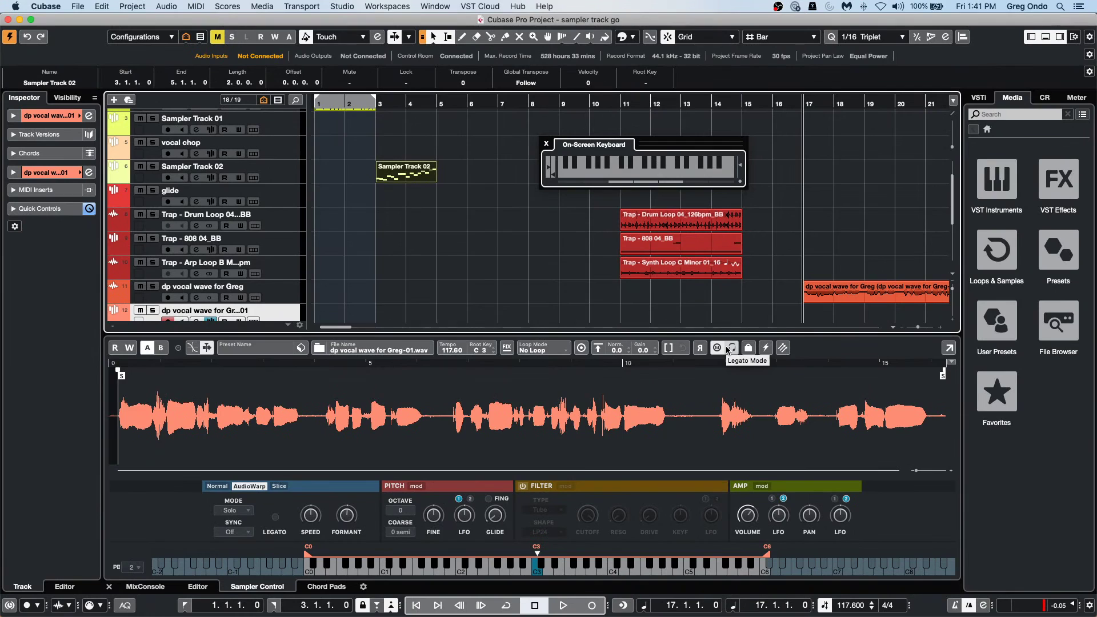
key(z)
key(x)
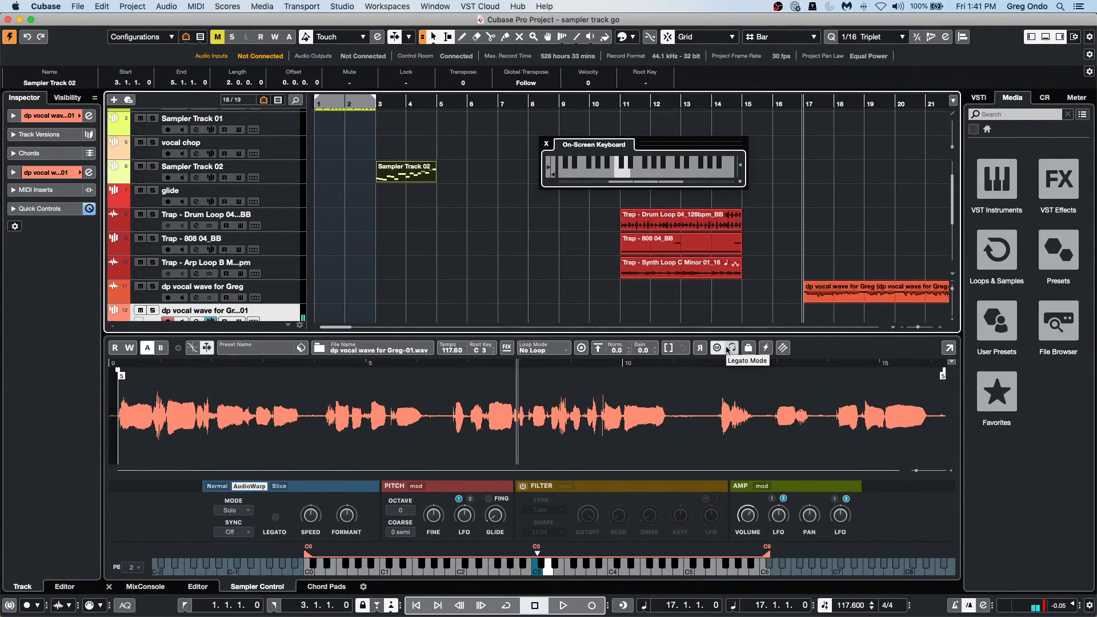
key(c)
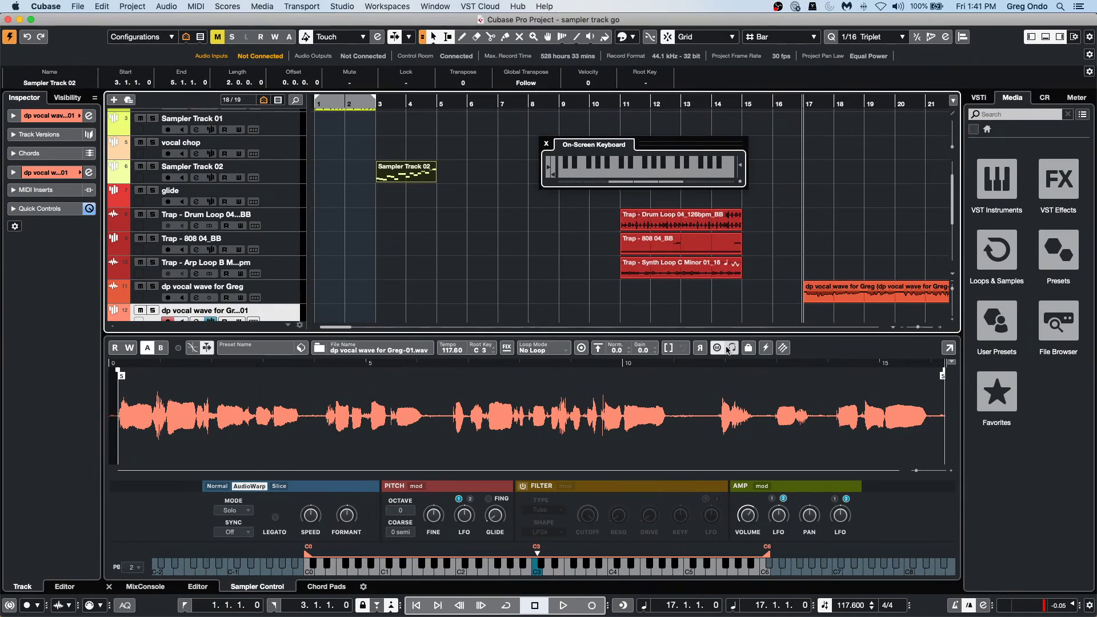
click(730, 348)
Step: Select Sampler Track 01 and audition its Retrologue sample with a repeated note
scroll(388, 306, up, 3)
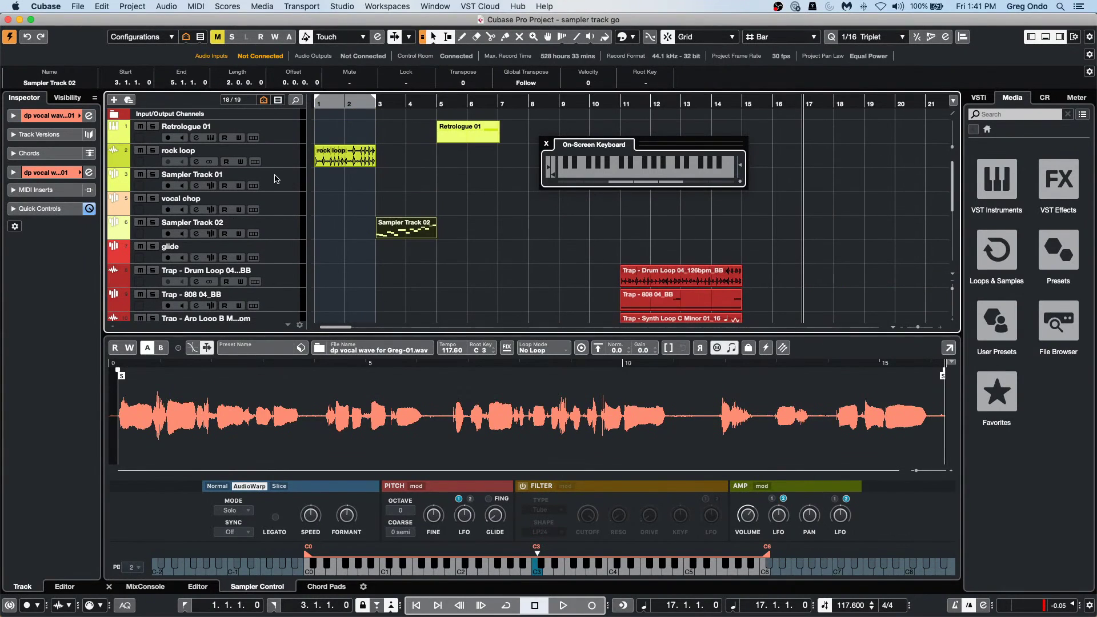
click(277, 179)
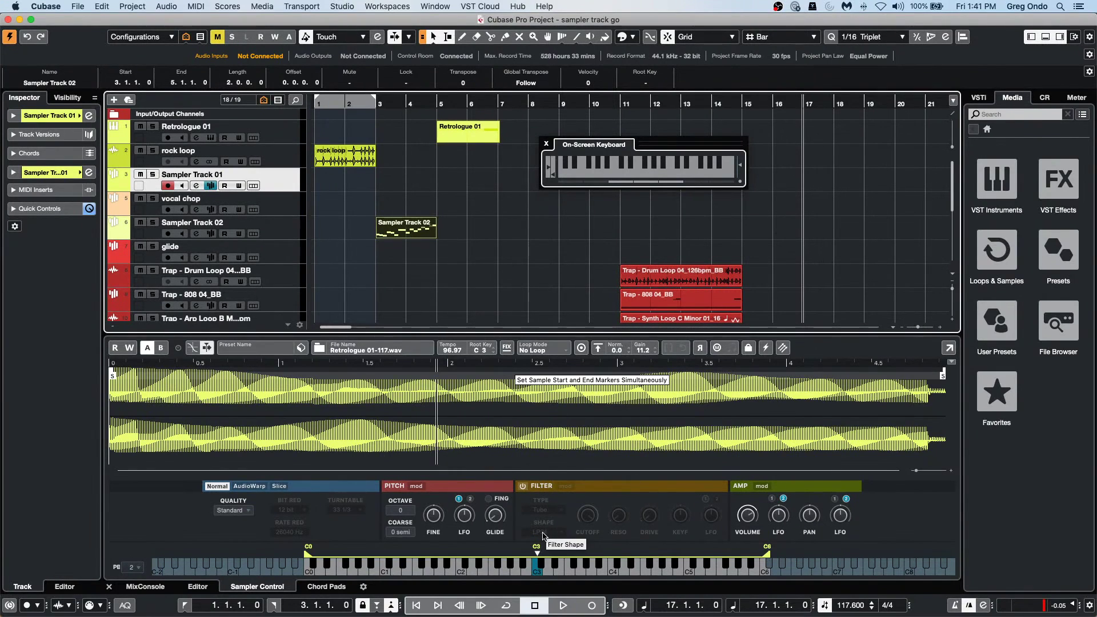
key(q)
key(q)
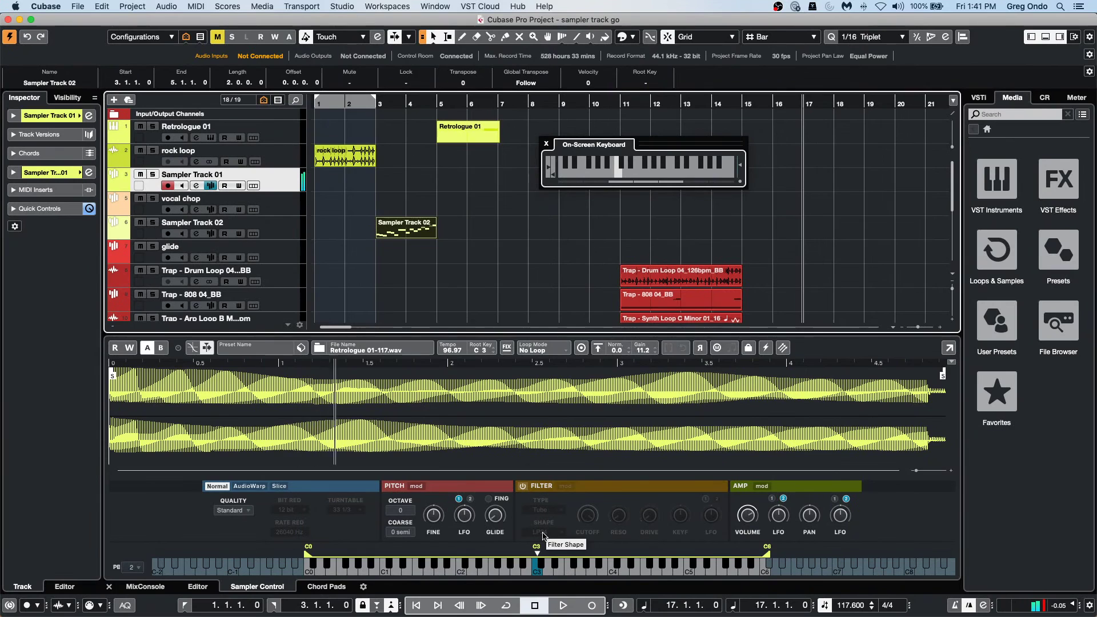
key(q)
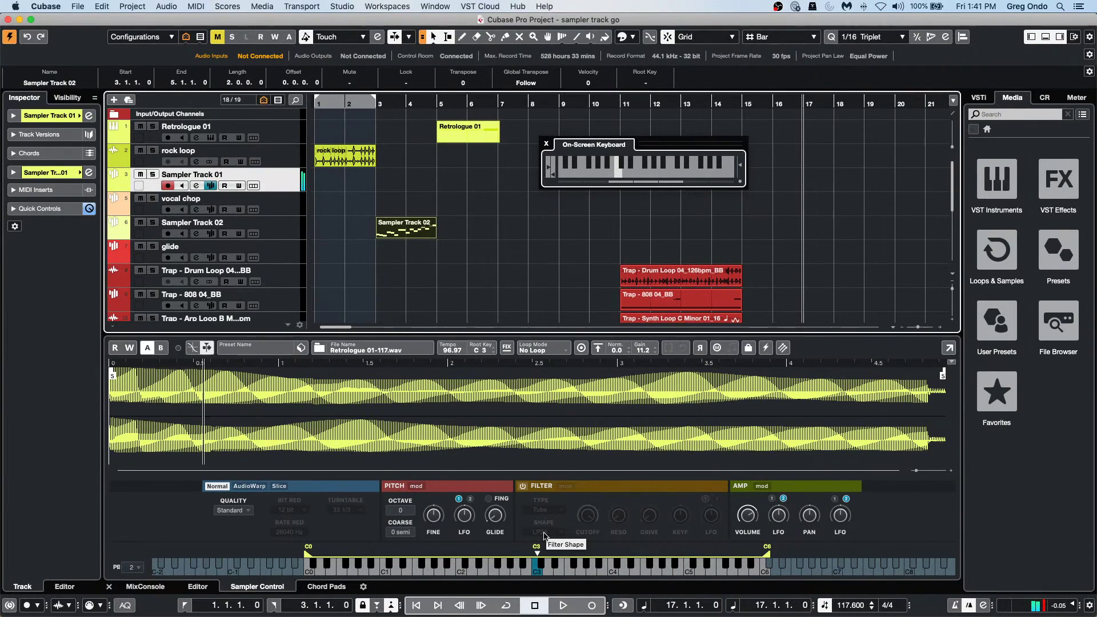
key(q)
key(q)
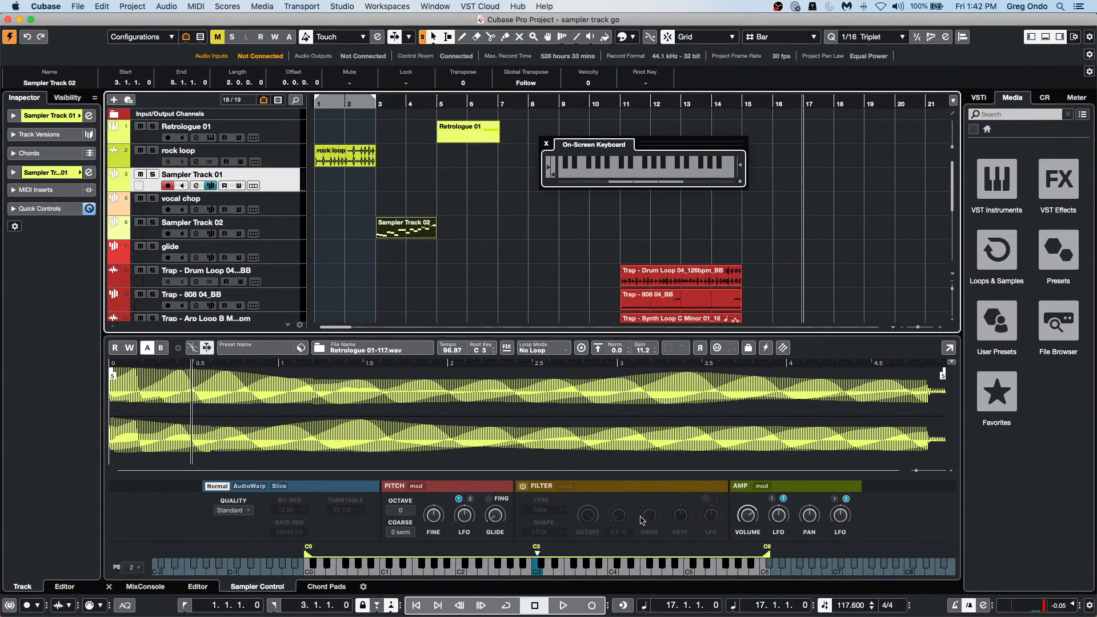
Step: Turn on Sampler Track 01's filter and review its type and shape options, leaving Tube and LP24 selected
click(523, 486)
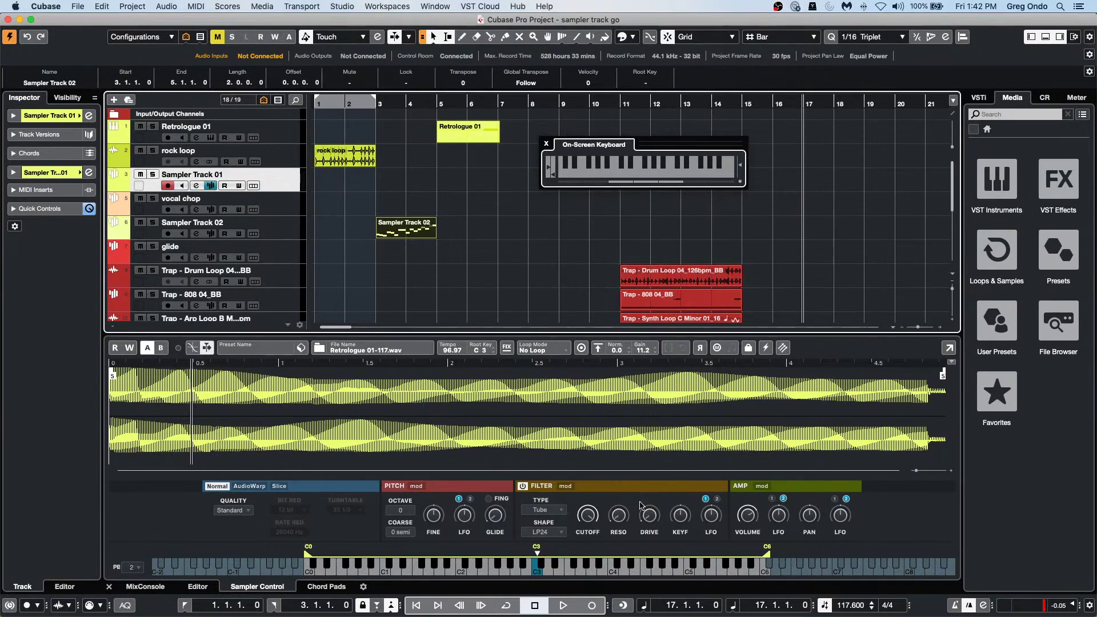
click(543, 510)
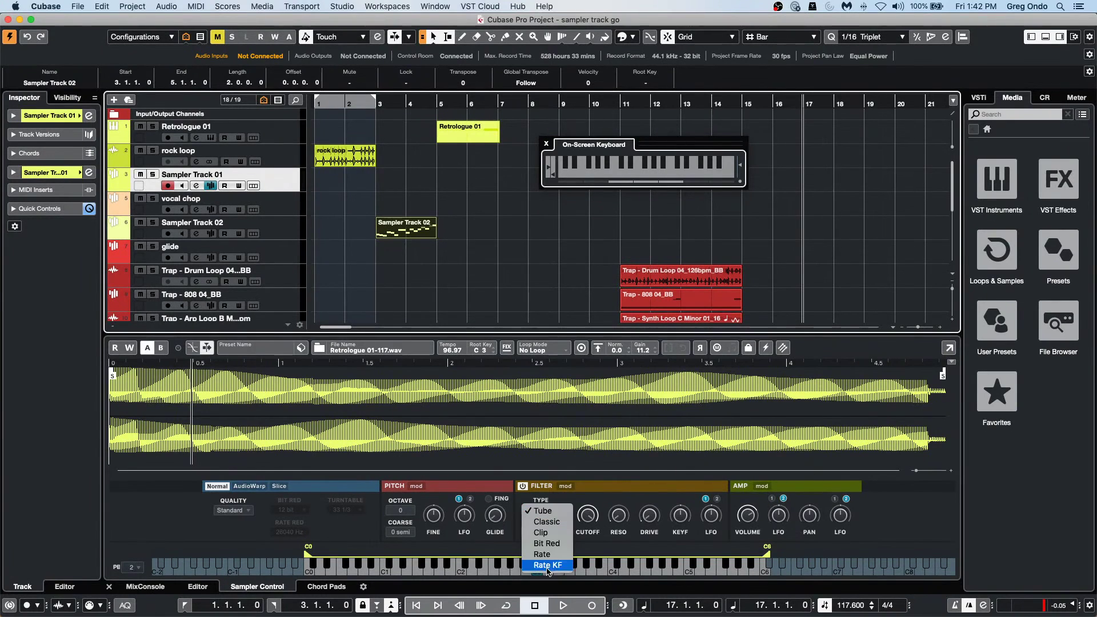
click(575, 502)
click(541, 535)
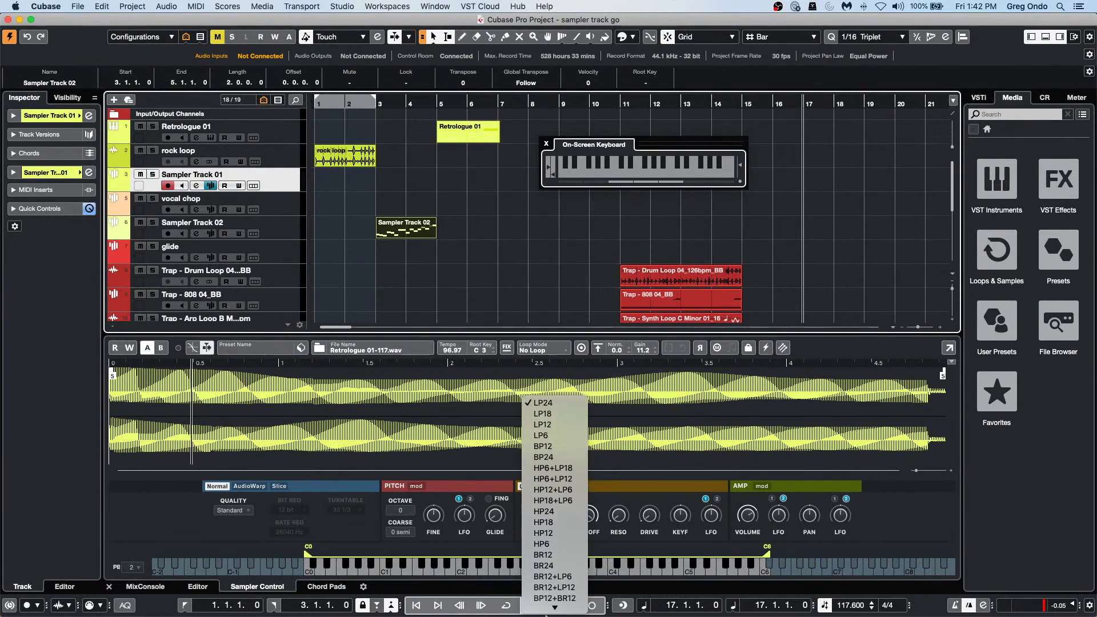
click(622, 425)
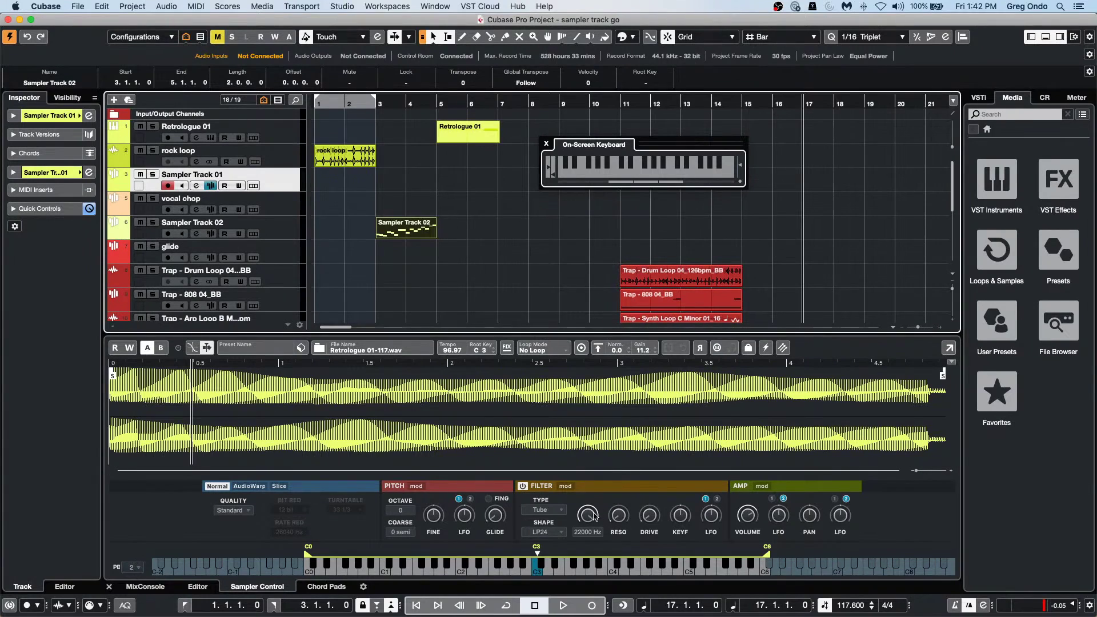
Step: Try the filter's cutoff while auditioning a note and raise the filter's key follow amount
mouse_move(583, 516)
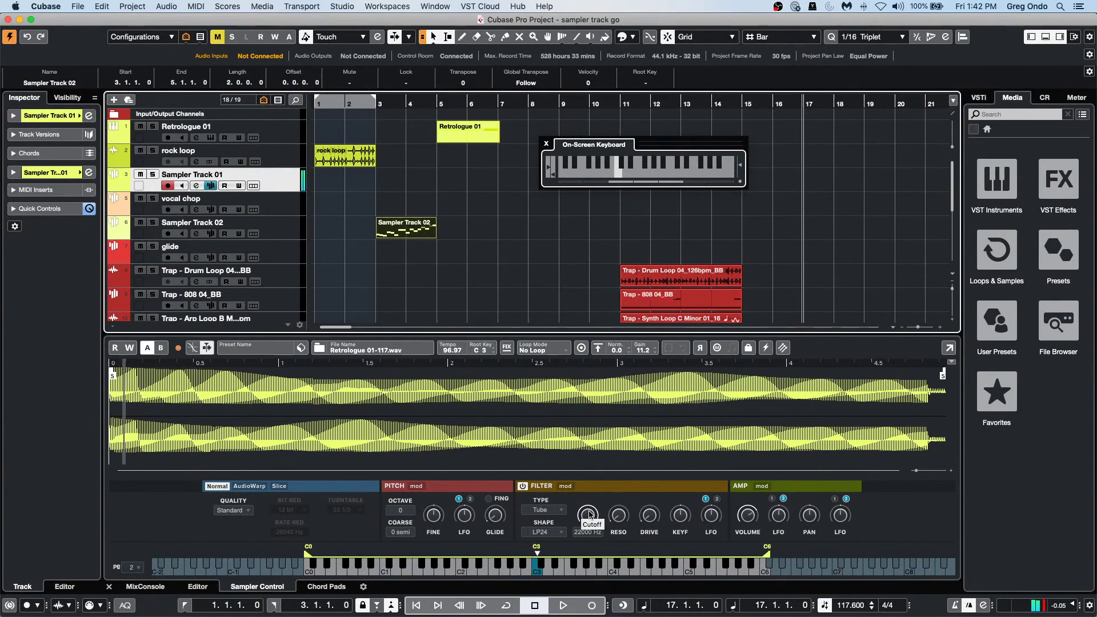
scroll(587, 516, down, 1)
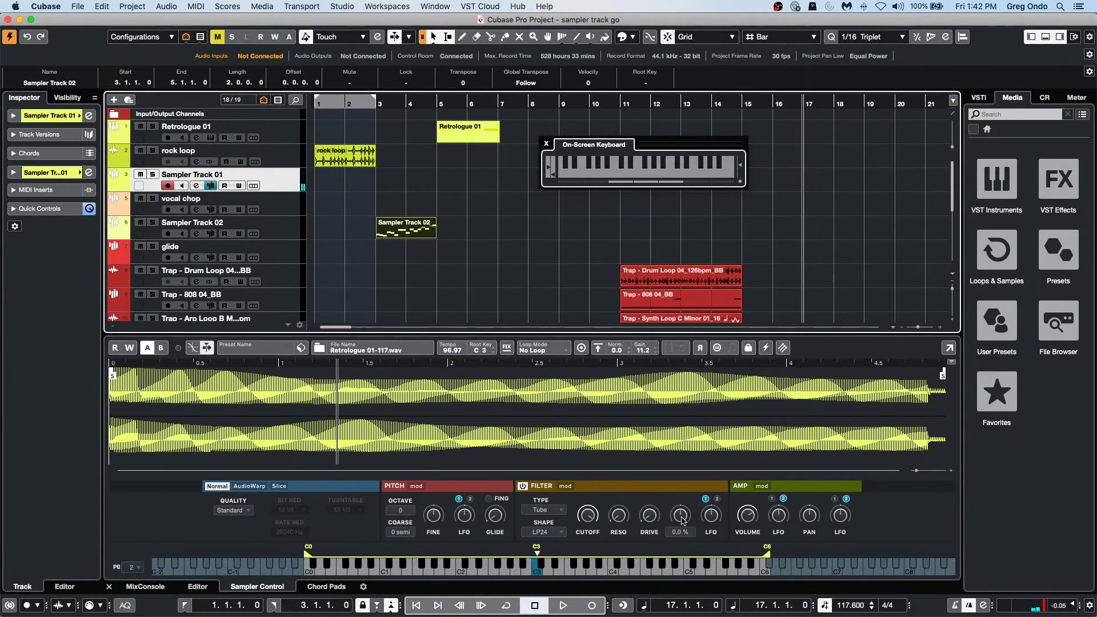
mouse_move(682, 519)
drag(682, 519, 684, 514)
Step: Audition low, middle and high notes across the sampler's mapped key range to compare the filter's key follow response
click(386, 575)
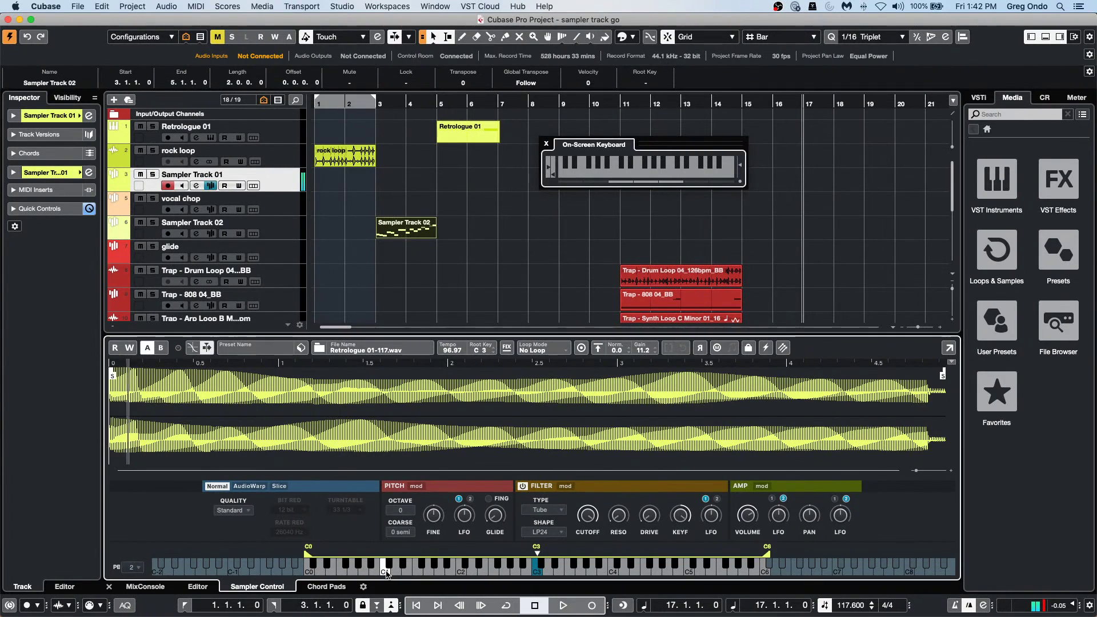
click(429, 572)
click(494, 574)
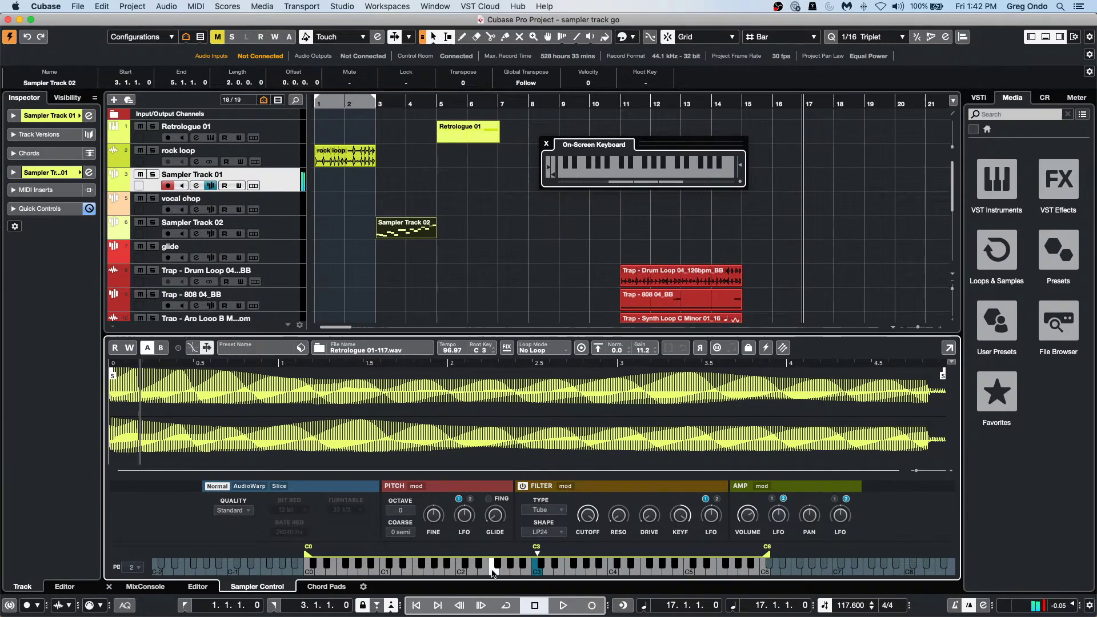
click(526, 572)
click(566, 570)
click(646, 569)
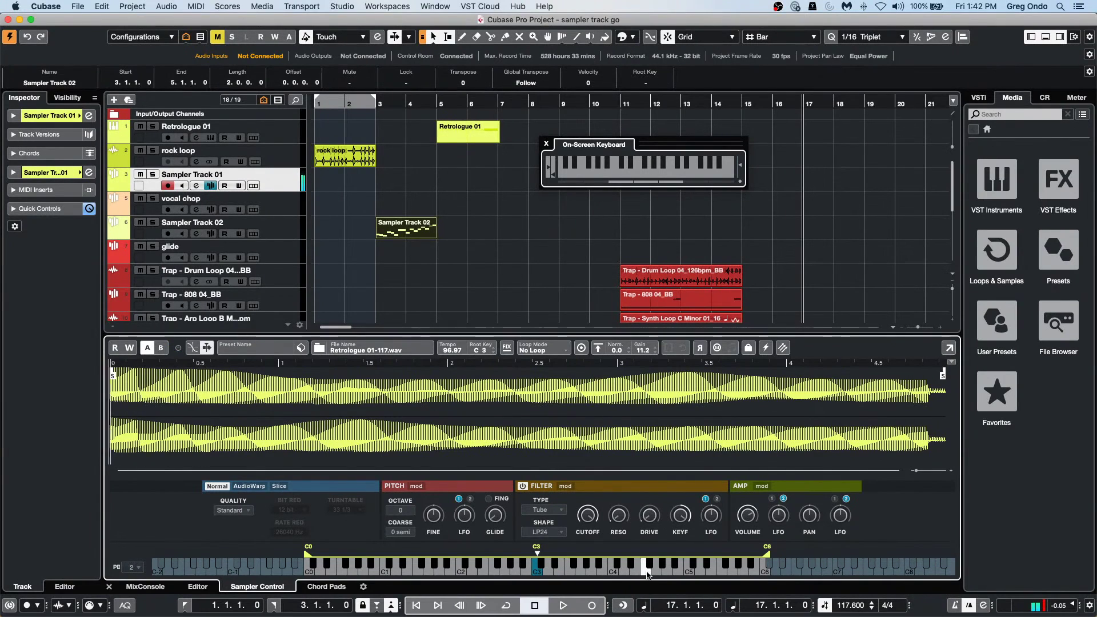
click(692, 565)
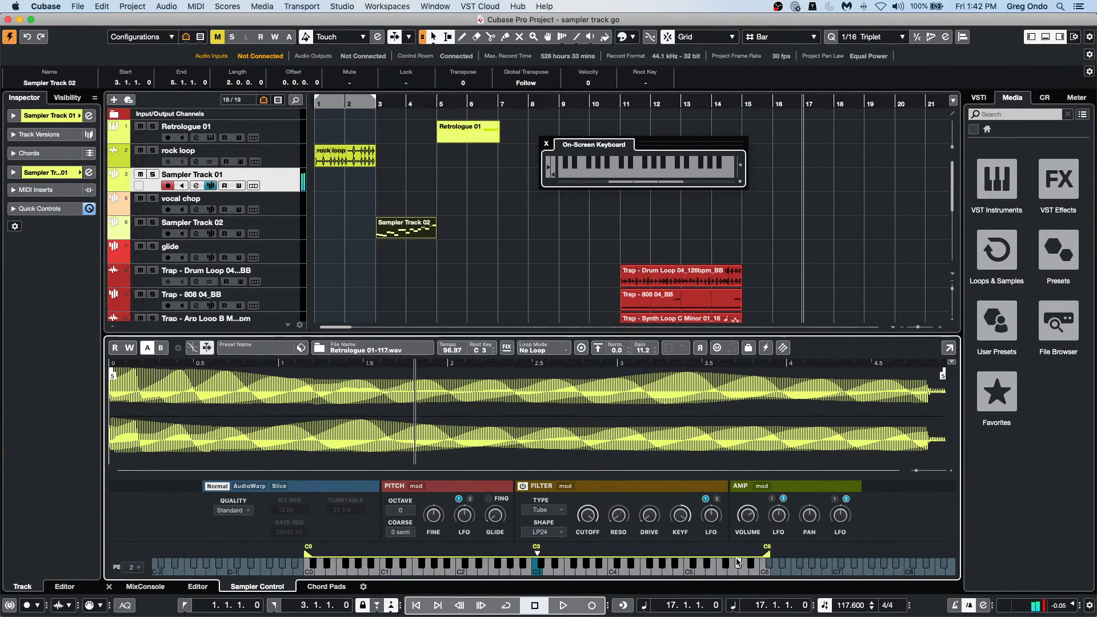
click(669, 569)
click(606, 571)
click(571, 570)
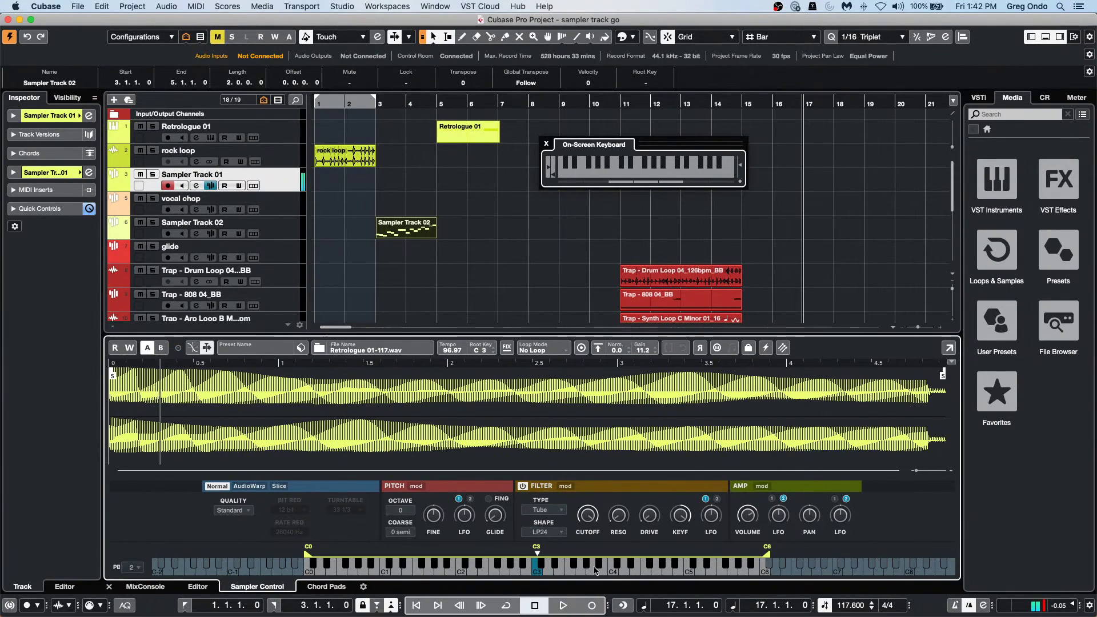
click(508, 569)
click(436, 570)
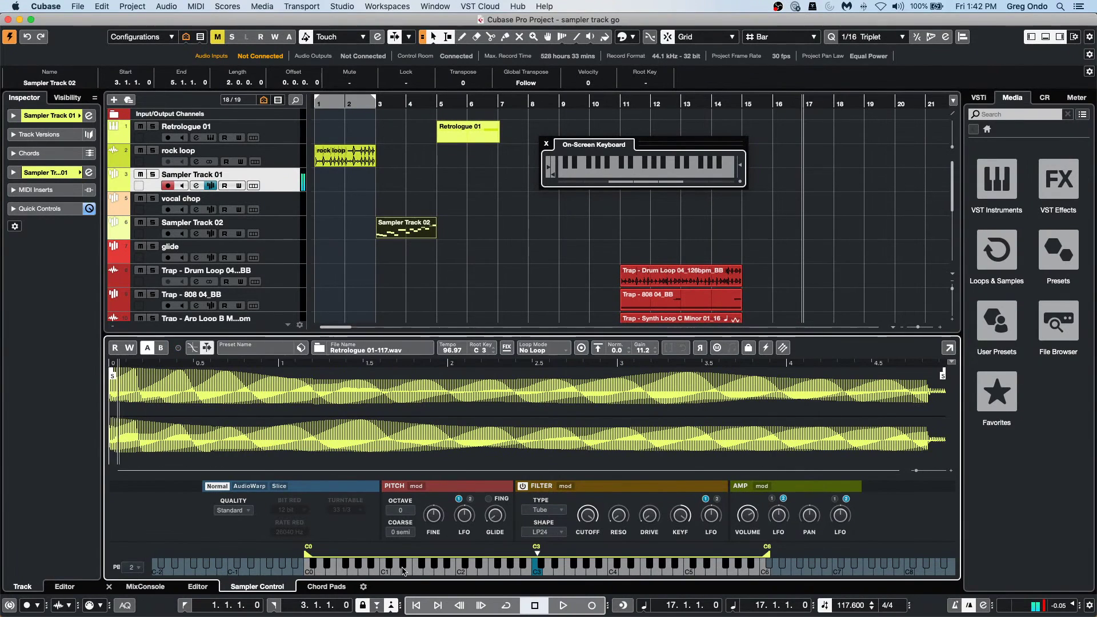
click(384, 569)
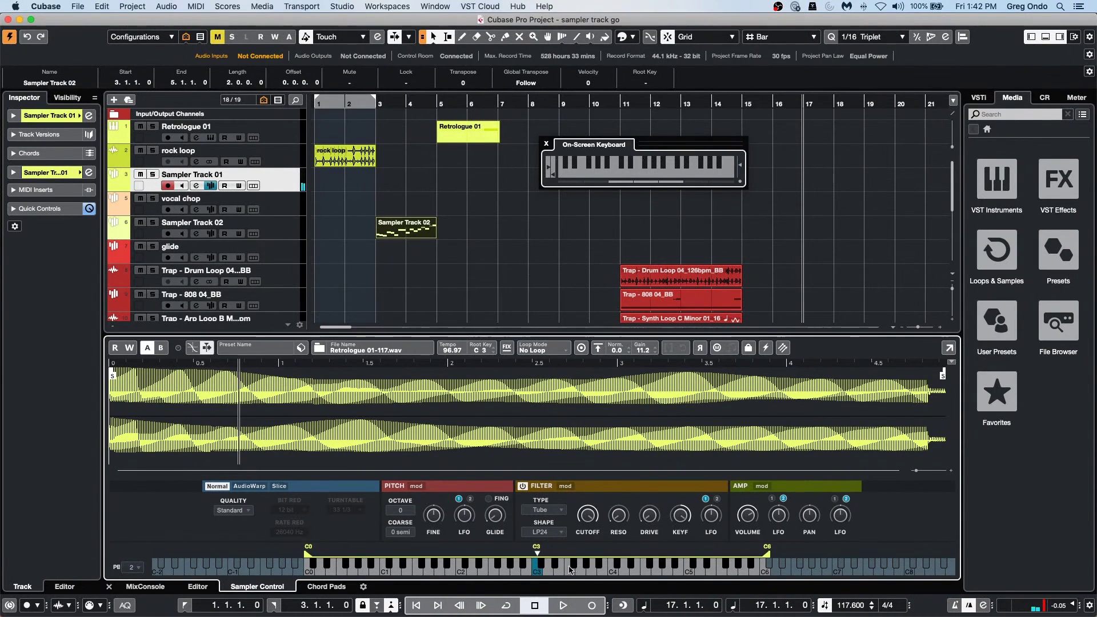
click(676, 578)
click(495, 573)
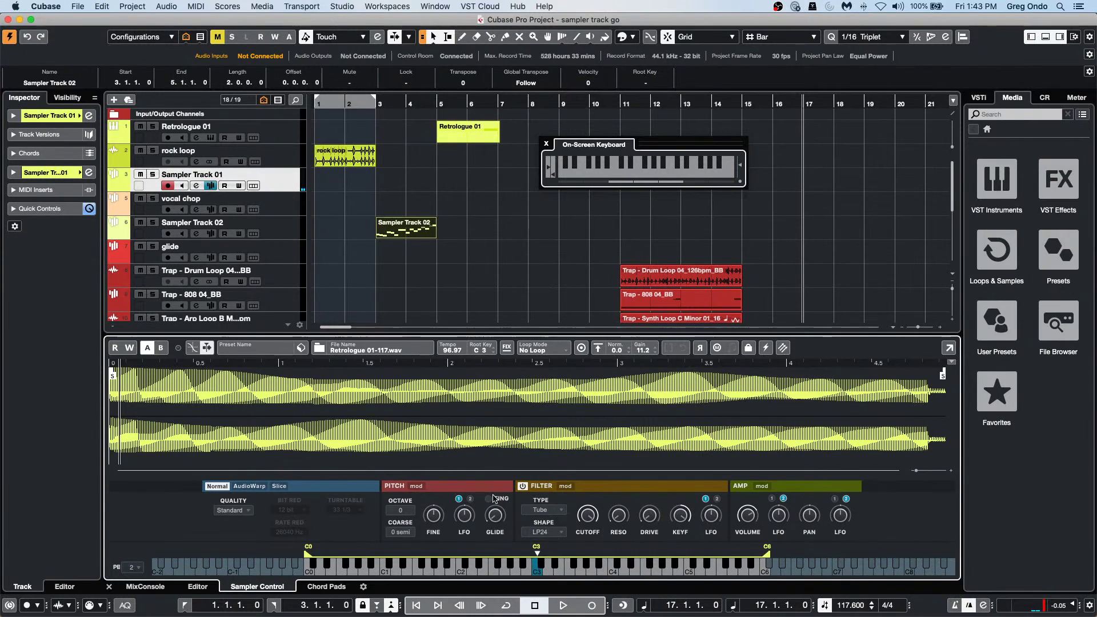
Step: Show the filter's modulation settings and stretch the filter envelope by moving its upper node to a time of 3991 ms
click(566, 486)
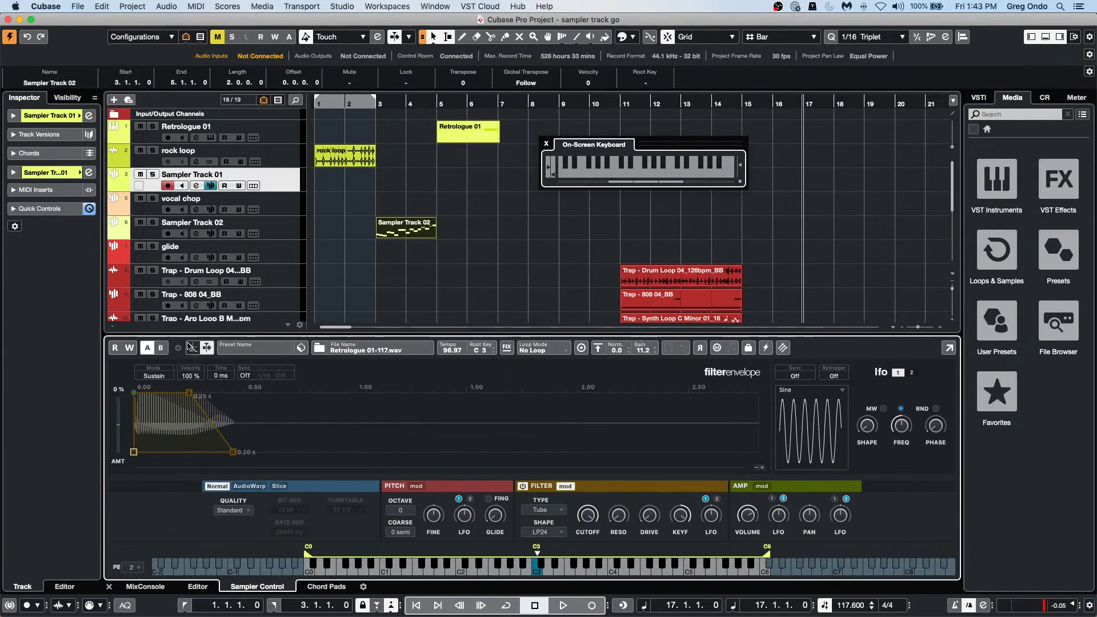
drag(191, 391, 701, 507)
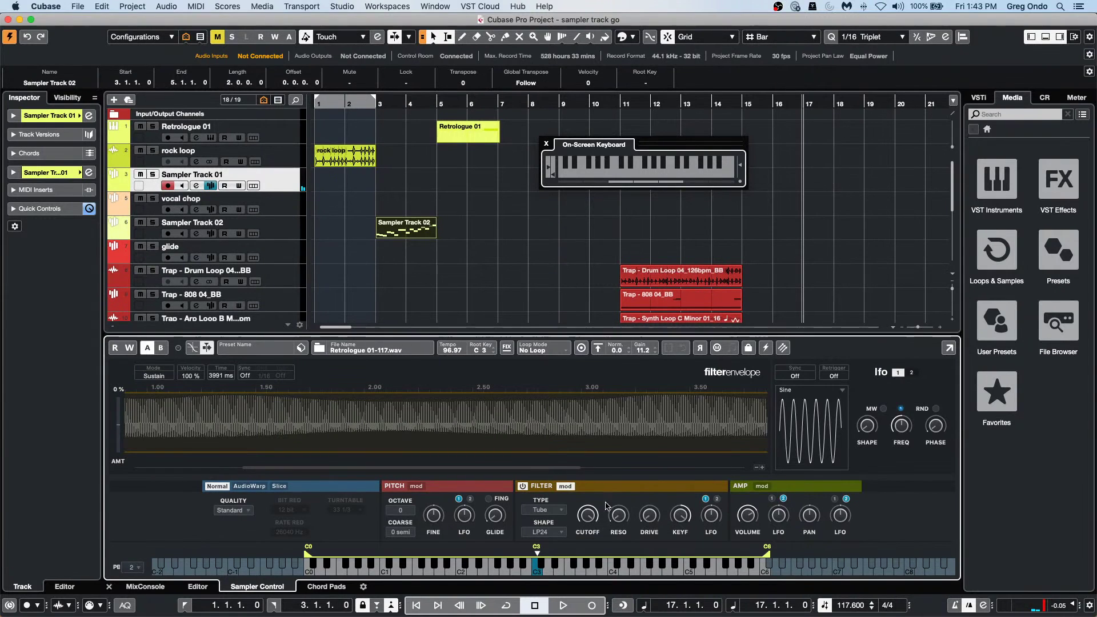
Step: Raise the filter's resonance and bring the cutoff to 1094 Hz while auditioning a repeated note
drag(590, 517, 587, 576)
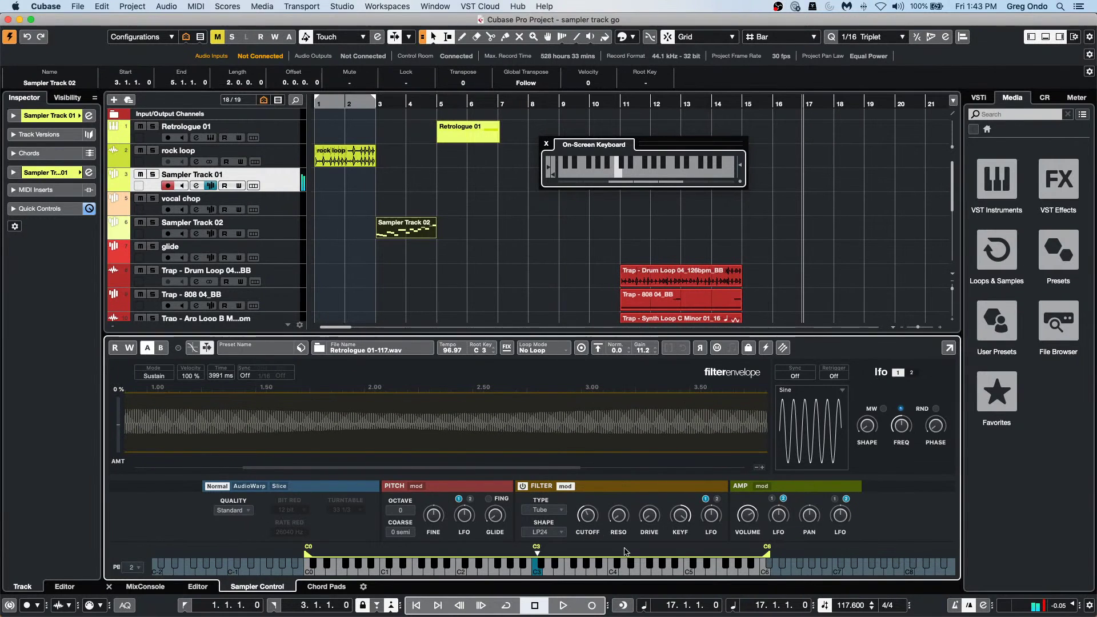
drag(630, 519, 624, 437)
drag(587, 517, 587, 491)
key(x)
key(x)
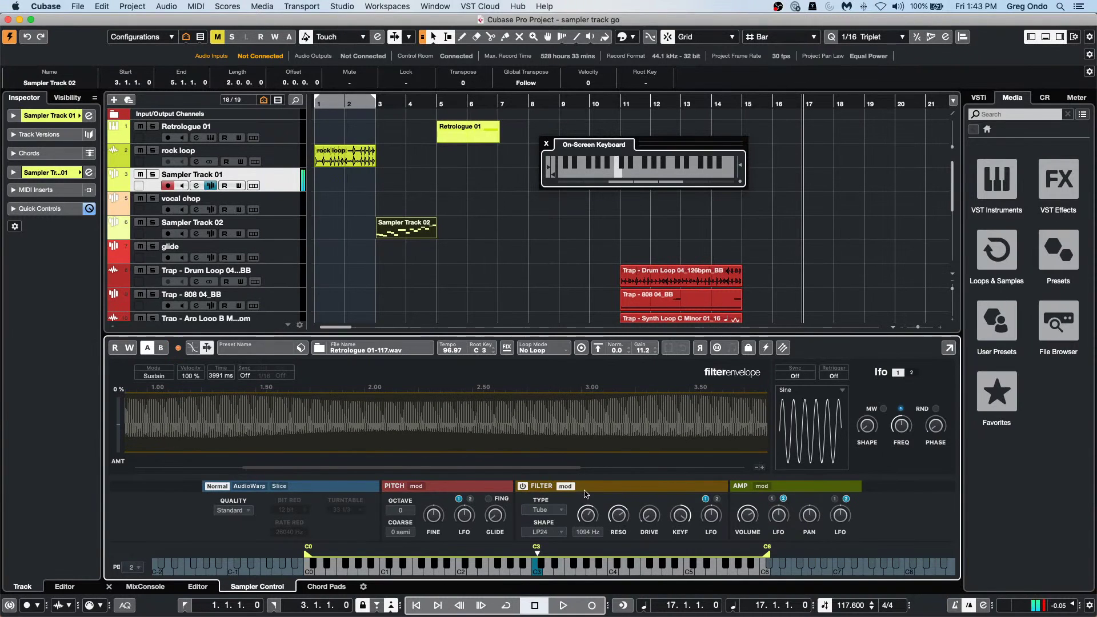
key(x)
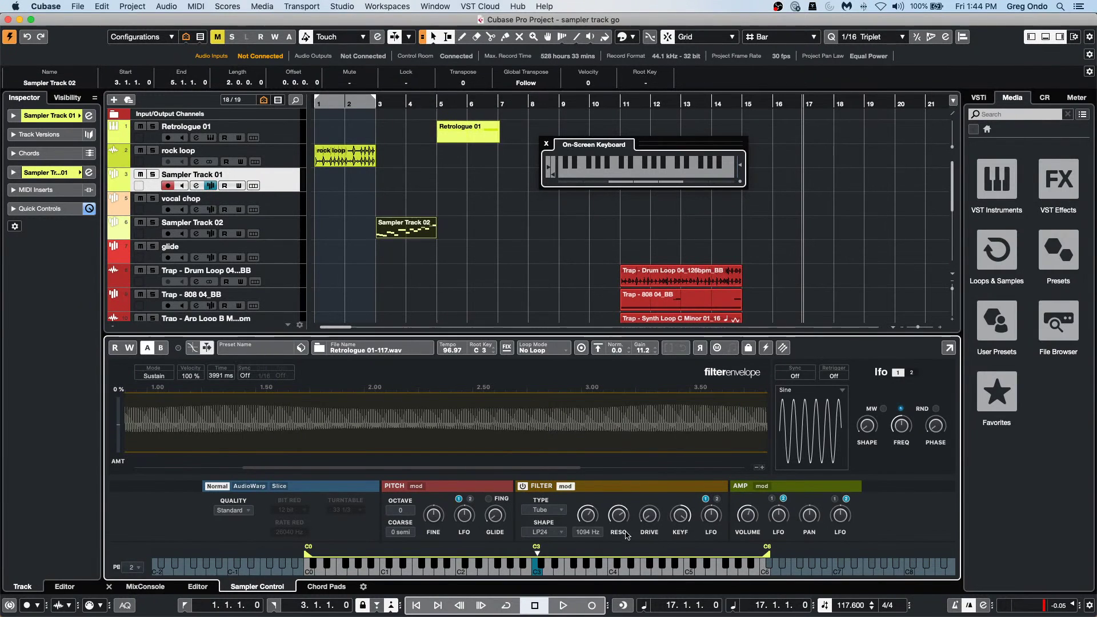
Step: Increase the filter's LFO modulation amount and audition a note with it
mouse_move(695, 513)
drag(709, 515, 709, 503)
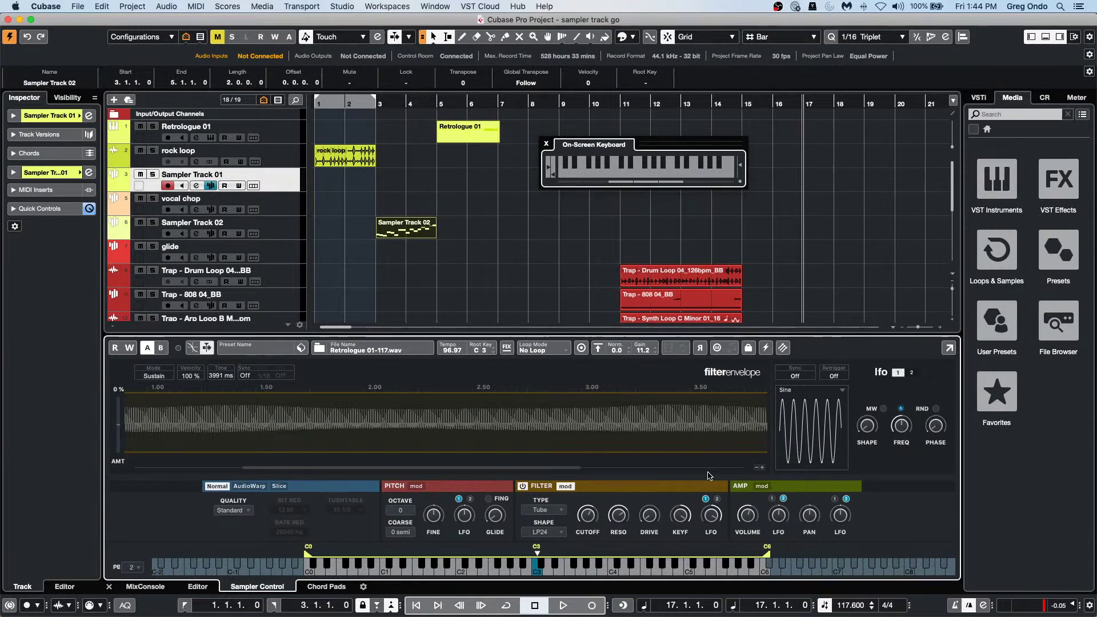
key(x)
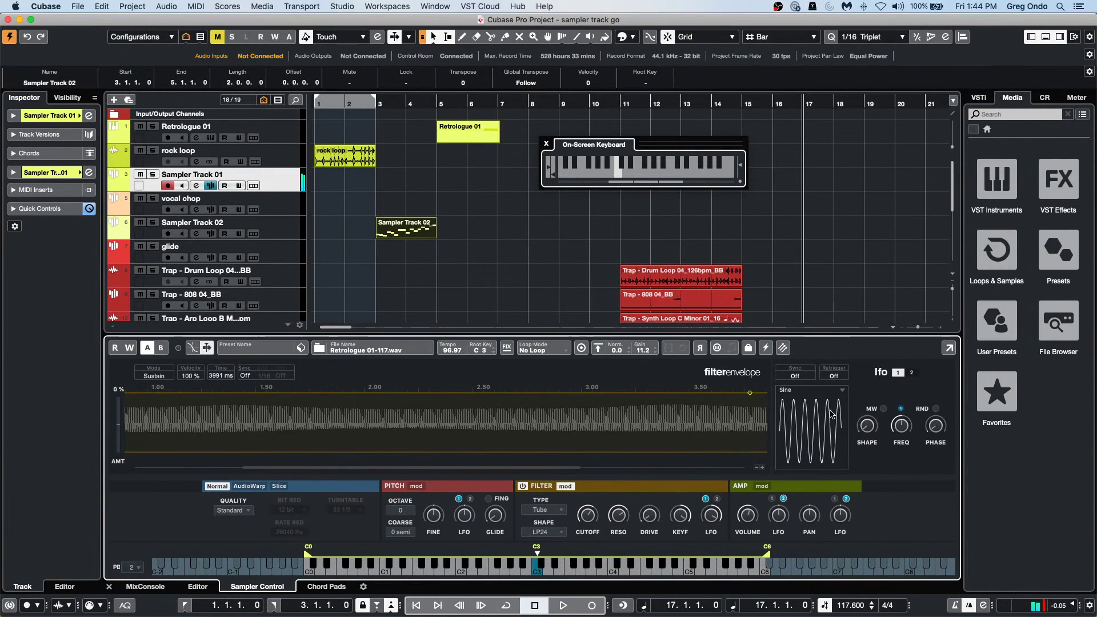
Step: Raise LFO 1's frequency and try out its phase and shape controls, leaving both at zero
mouse_move(902, 428)
mouse_move(902, 428)
mouse_down()
mouse_move(899, 442)
mouse_move(905, 411)
mouse_up()
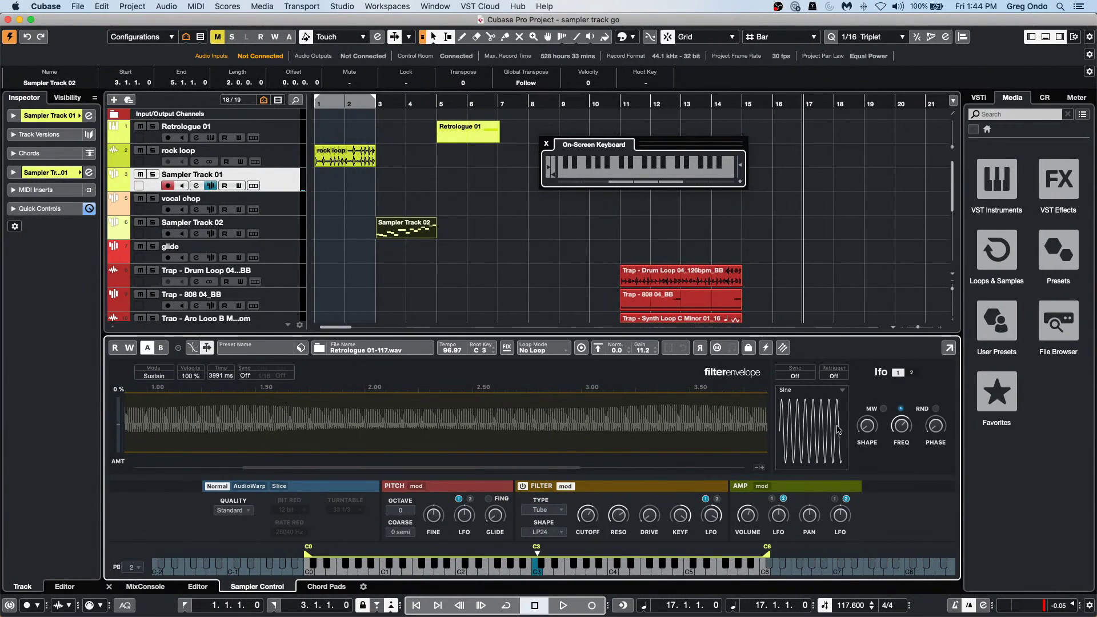
drag(936, 427, 943, 476)
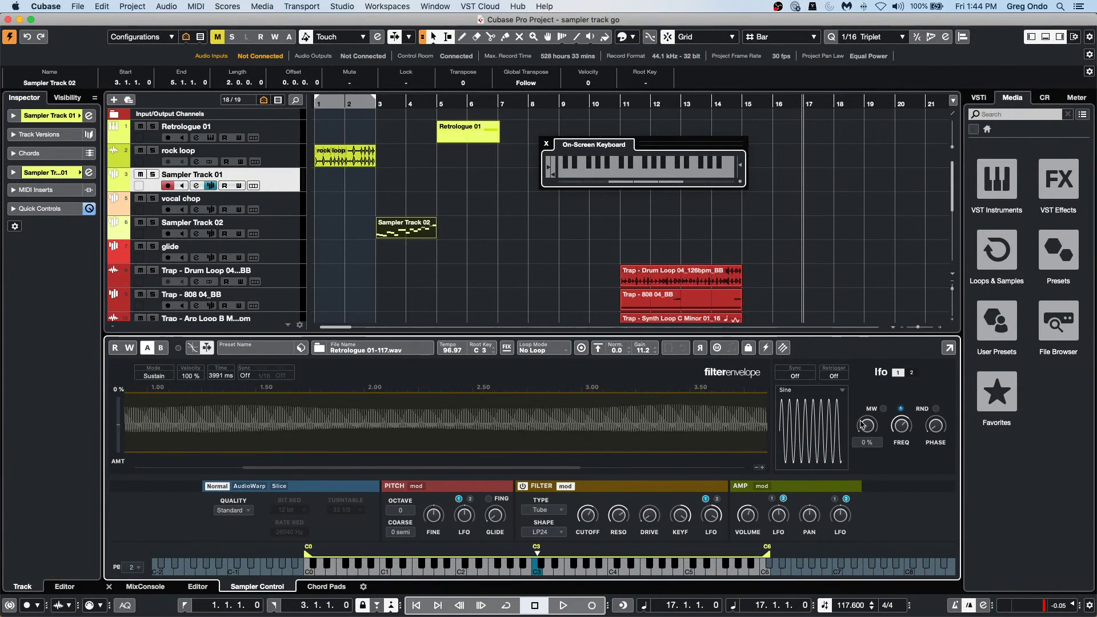
mouse_move(863, 424)
mouse_down()
mouse_move(865, 371)
mouse_move(858, 417)
mouse_up()
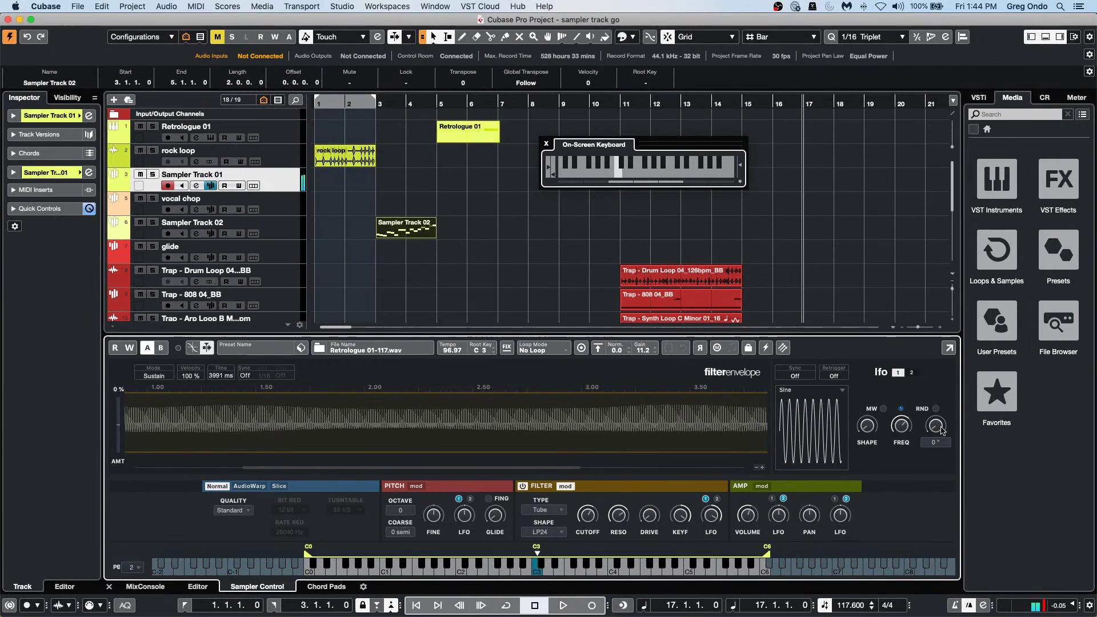
Step: Sync LFO 1 with Tempo + Retrig, set its sync note to 1/8 and audition a note
click(795, 374)
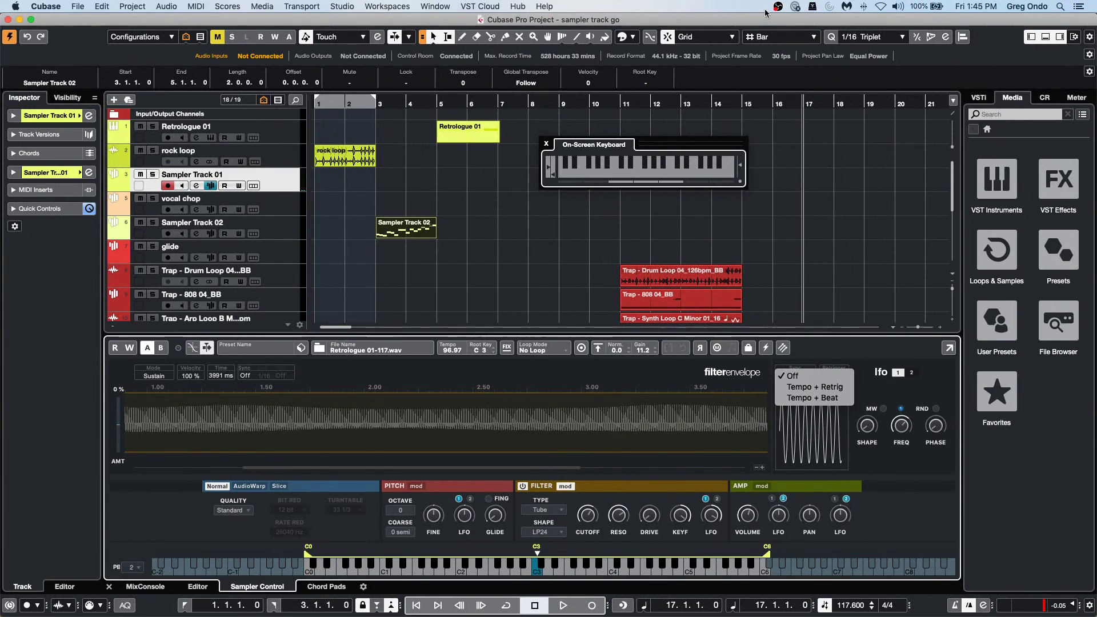
click(815, 387)
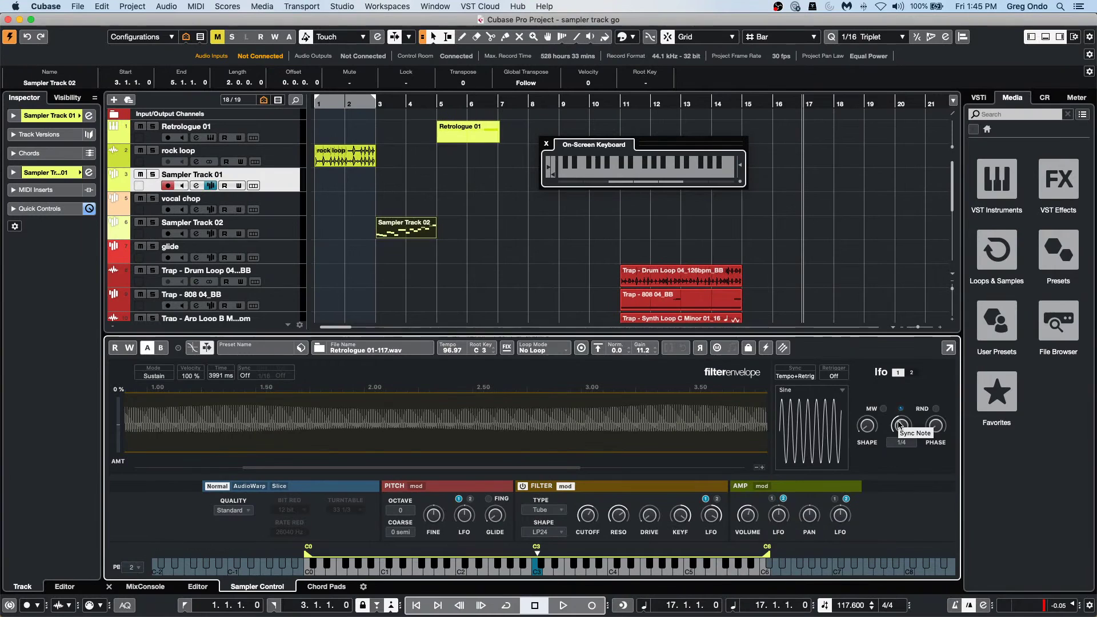
drag(900, 426, 896, 434)
key(q)
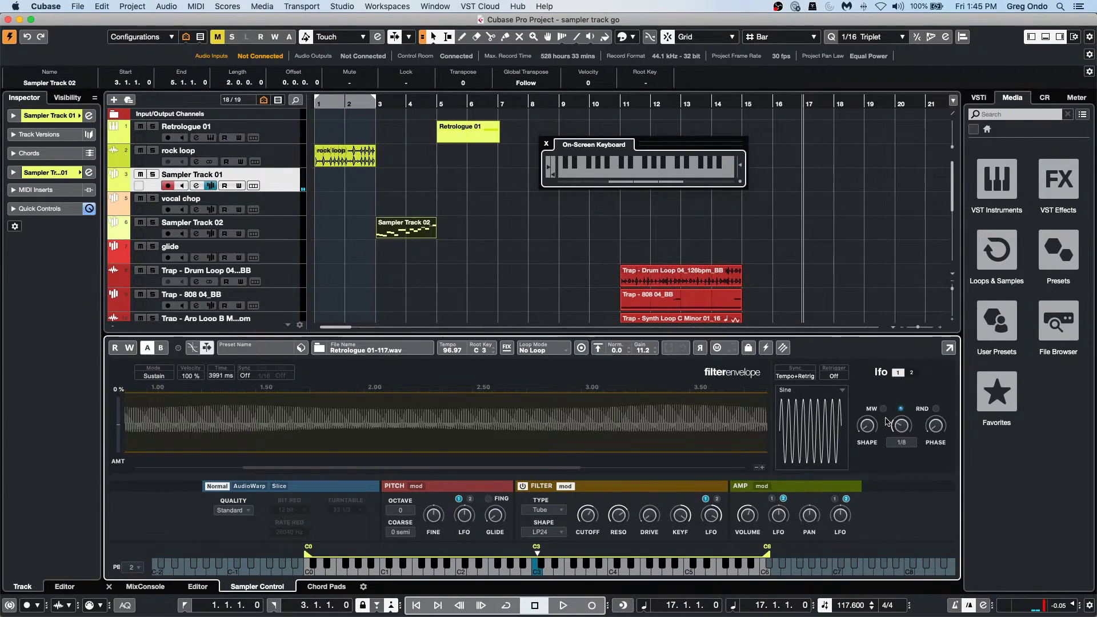
Step: Try LFO 1 sync notes of 64/4 and 1/8T with auditioned notes, and set the sync note back to 1/8
mouse_move(881, 434)
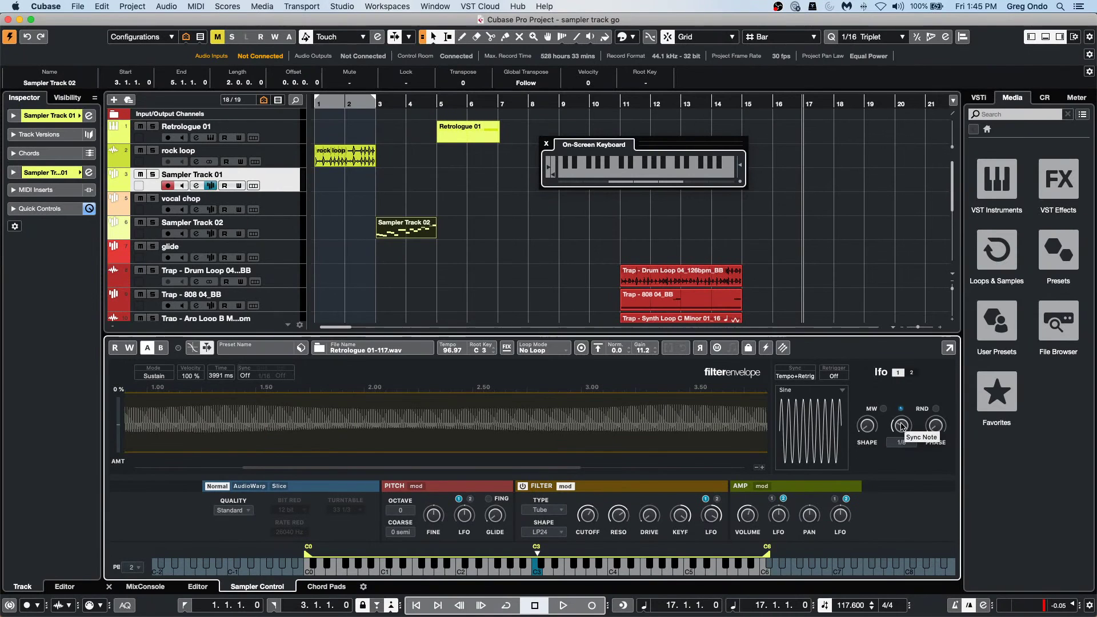
drag(902, 427, 918, 329)
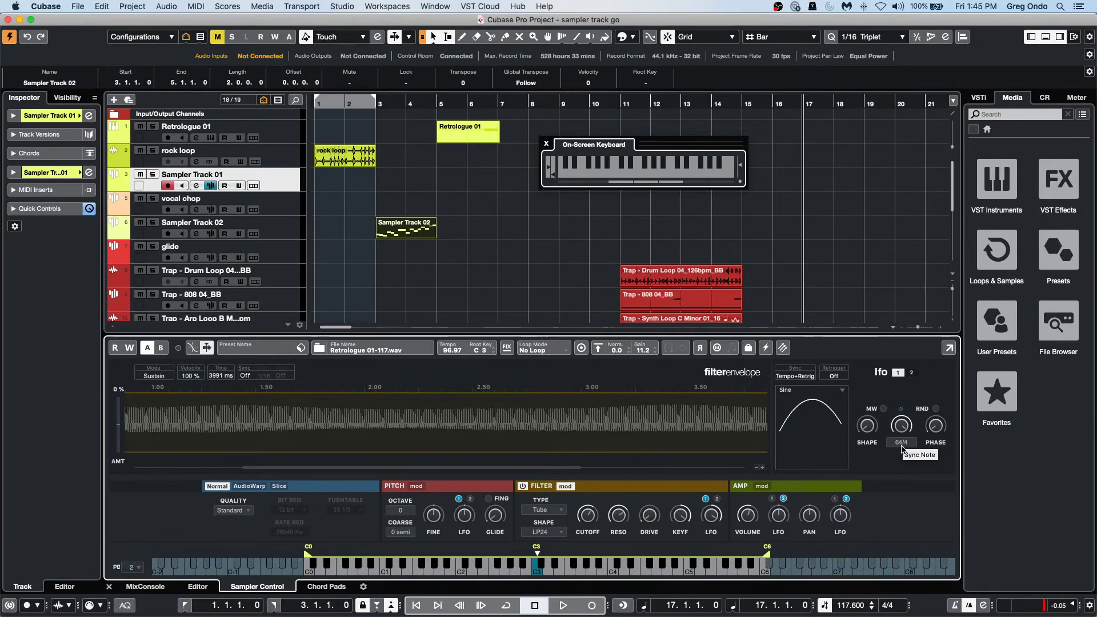
super+click(902, 425)
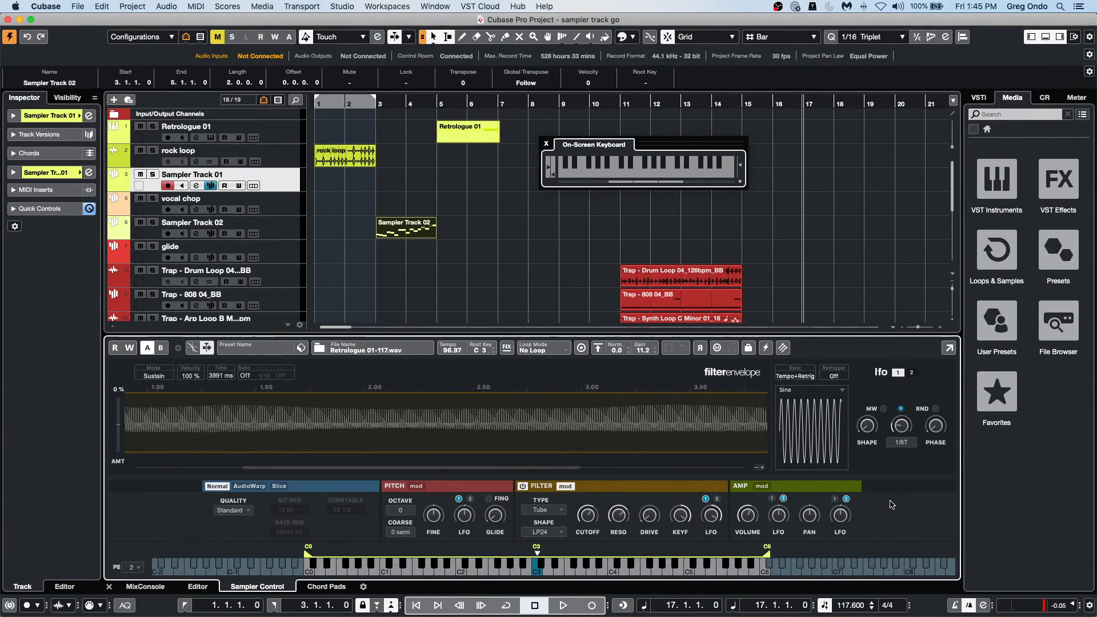
key(z)
drag(899, 442, 903, 421)
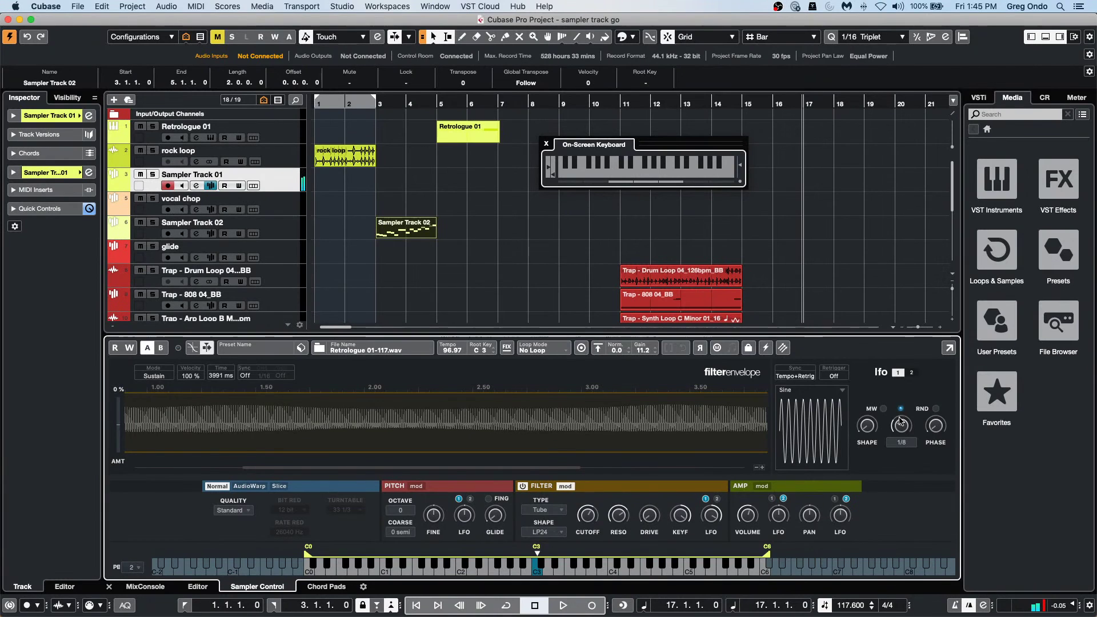
key(q)
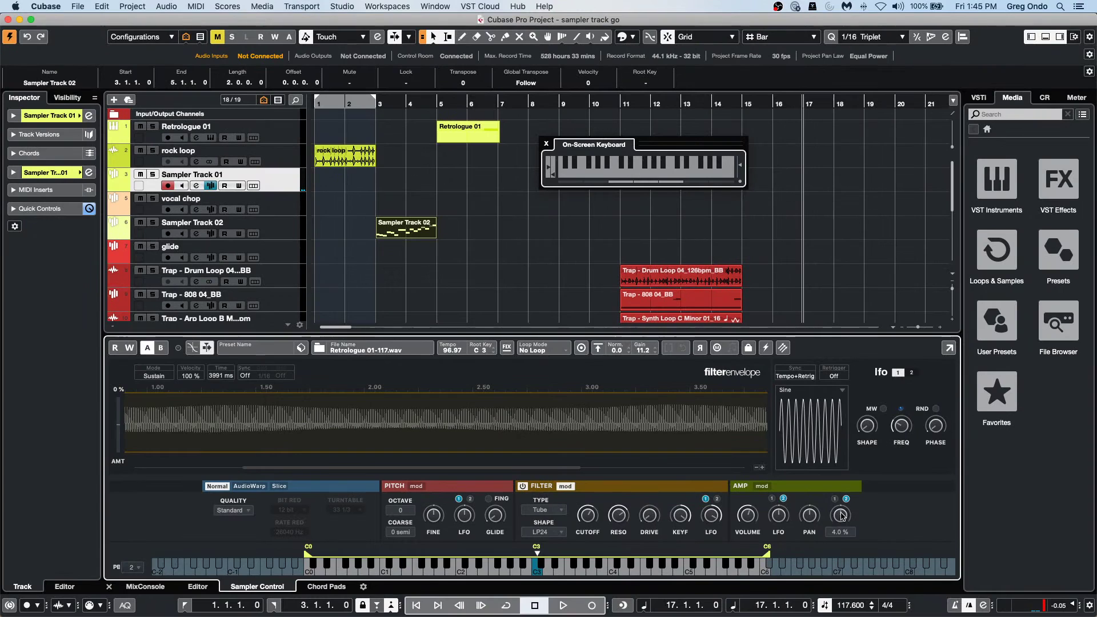
Step: Raise the pan's LFO modulation amount and lower LFO 2's frequency while auditioning a note
drag(841, 515, 848, 465)
key(q)
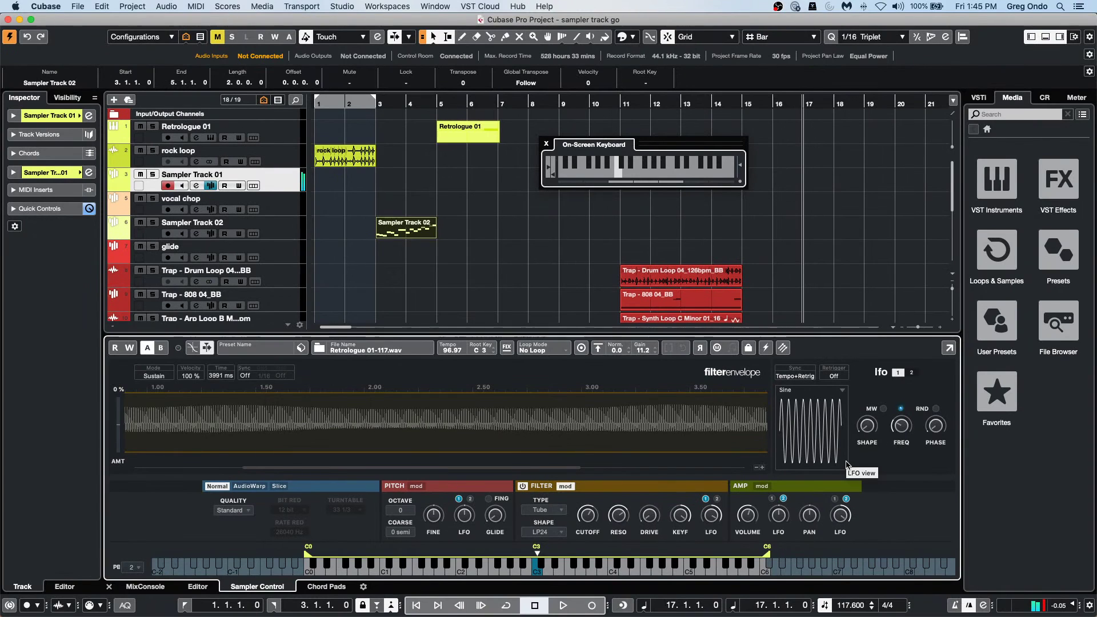
click(912, 373)
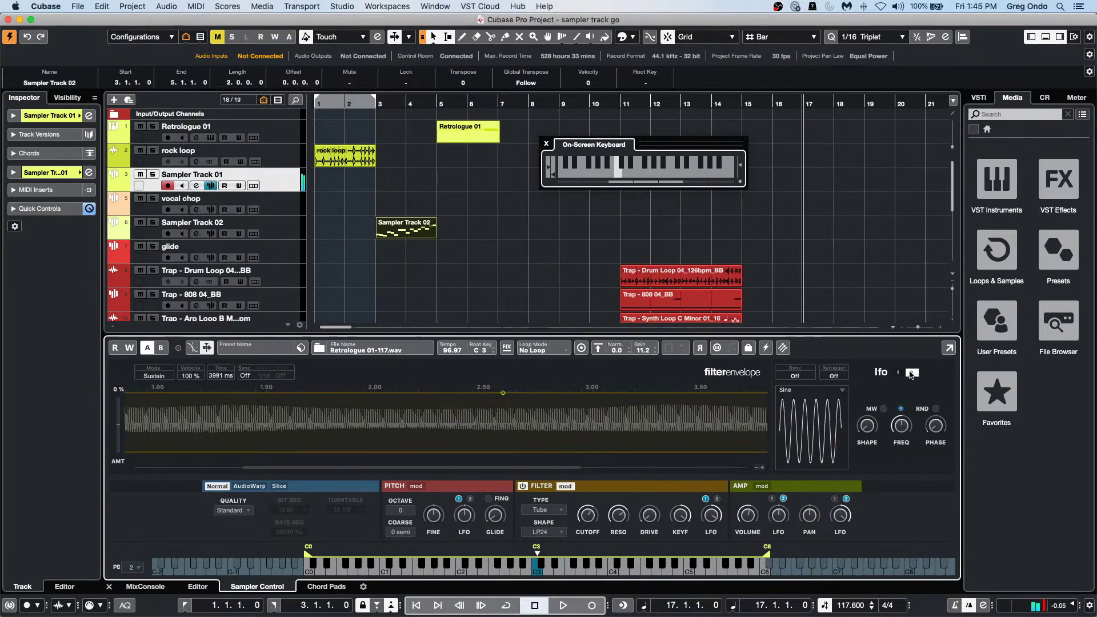
drag(902, 427, 901, 432)
scroll(901, 433, down, 2)
scroll(902, 433, down, 2)
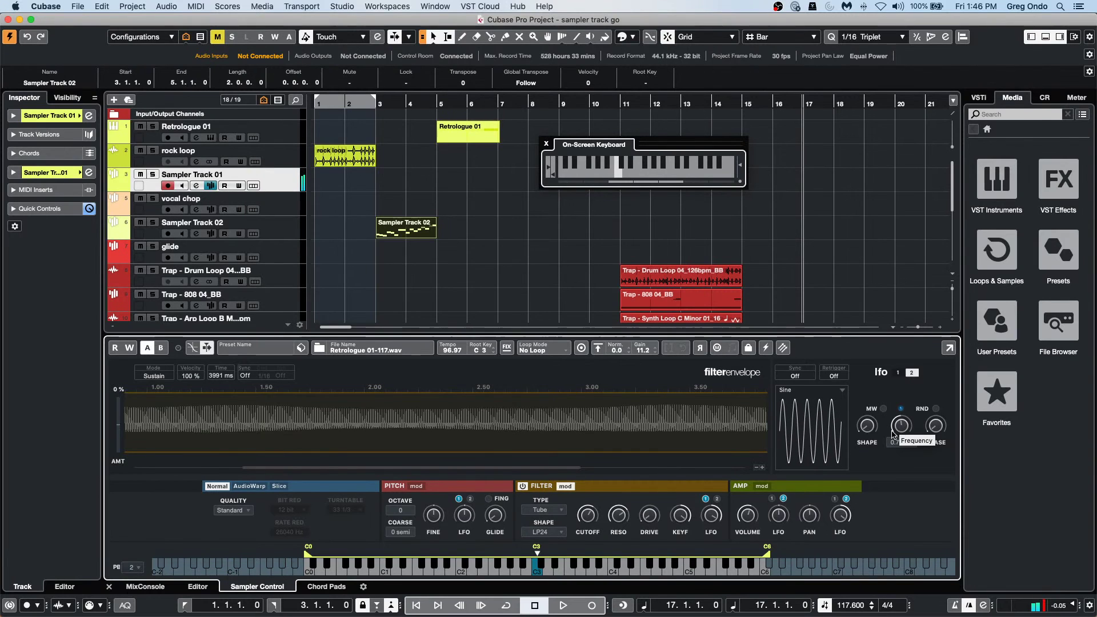
Step: Audition a series of notes and chords on Sampler Track 01 with the On-Screen Keyboard to hear the LFO modulation
key(c)
key(v)
key(x)
key(v)
key(n)
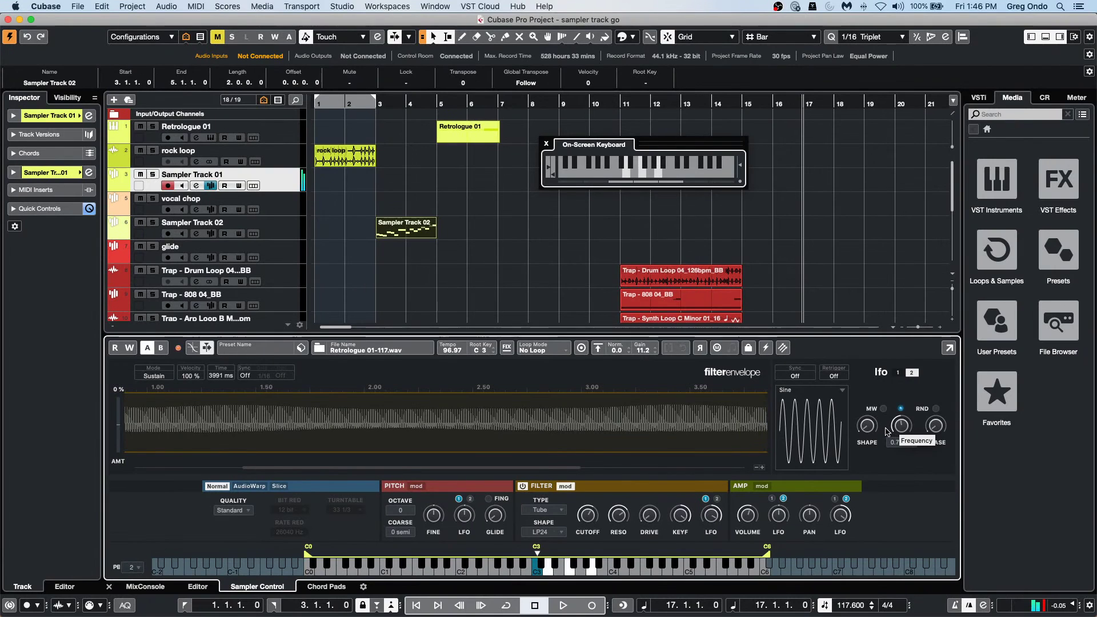
key(c)
key(b)
key(m)
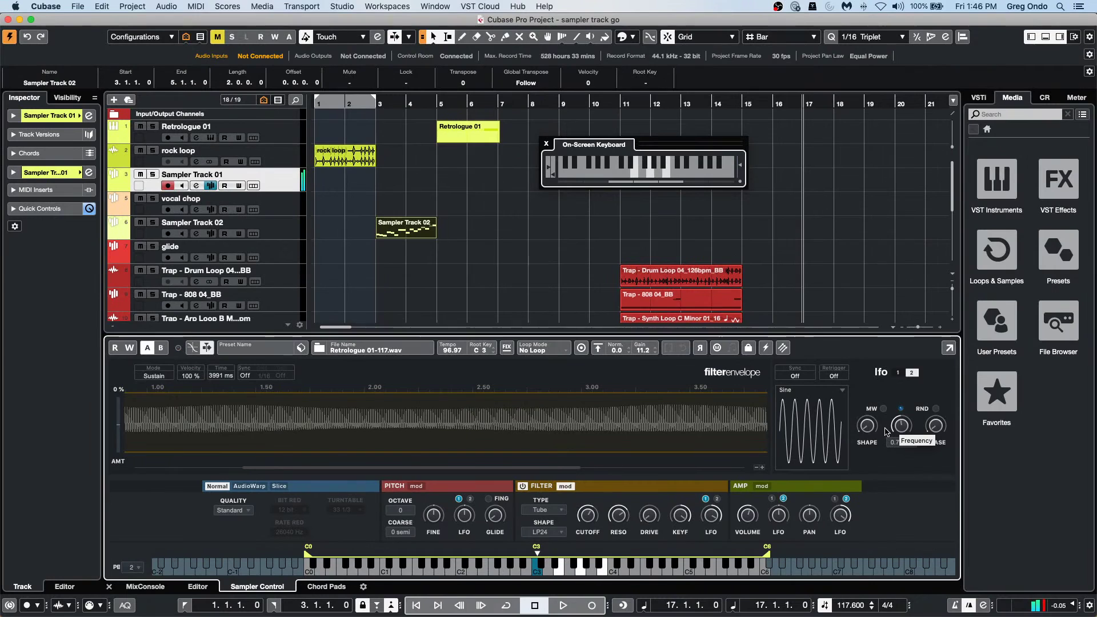
key(z)
key(c)
key(b)
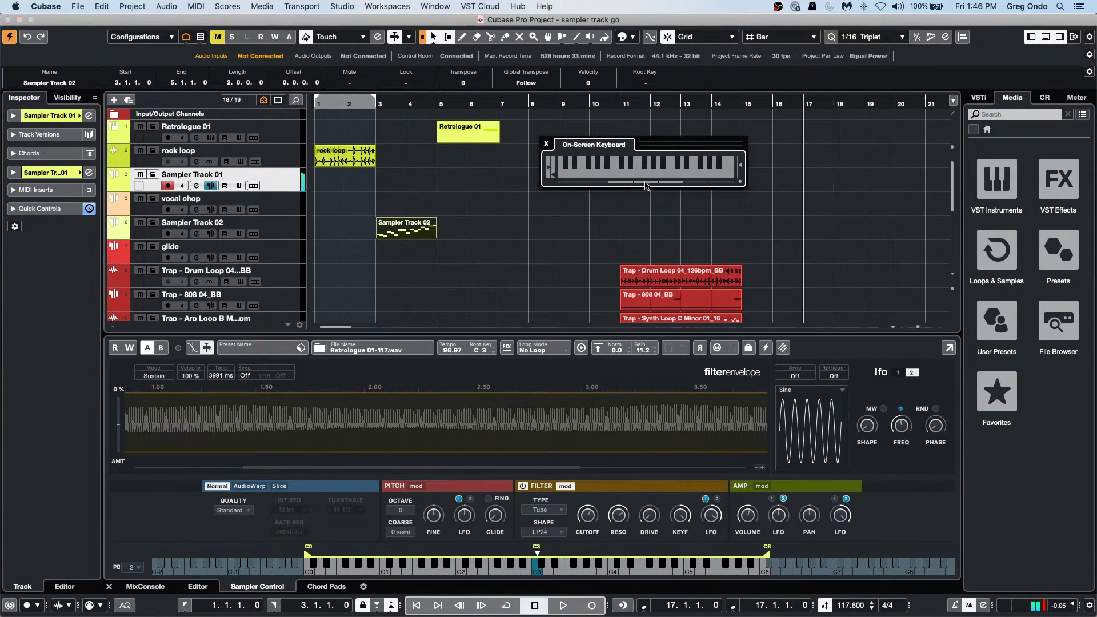
Step: Shift the On-Screen Keyboard's range up one octave and audition several chords on Sampler Track 01
drag(638, 182, 667, 183)
key(c)
key(b)
key(m)
key(x)
key(v)
key(n)
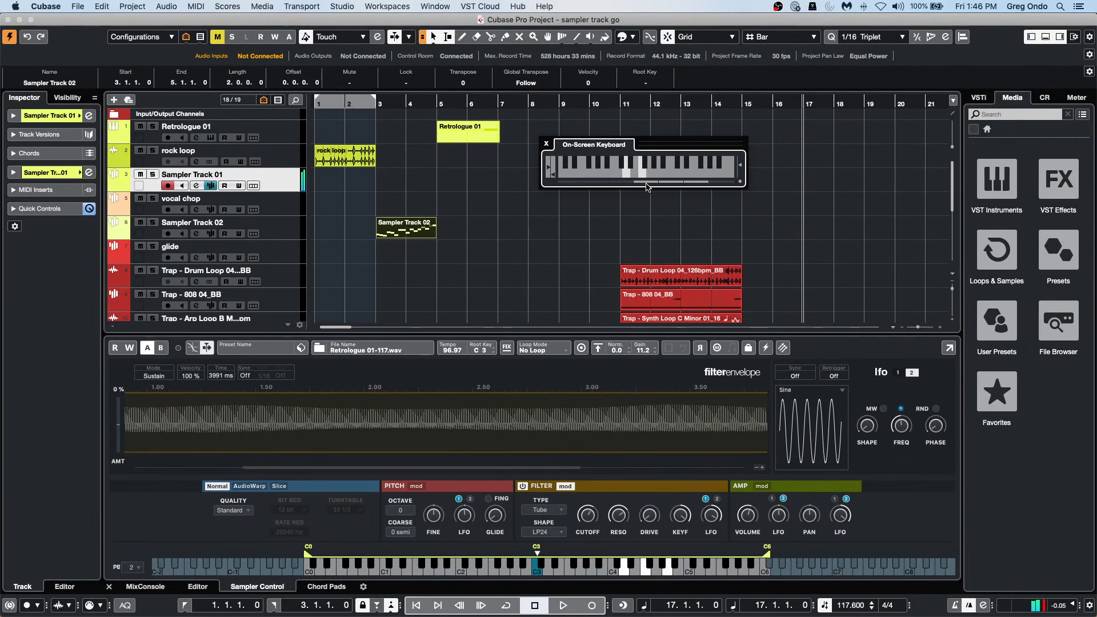
key(z)
key(c)
key(b)
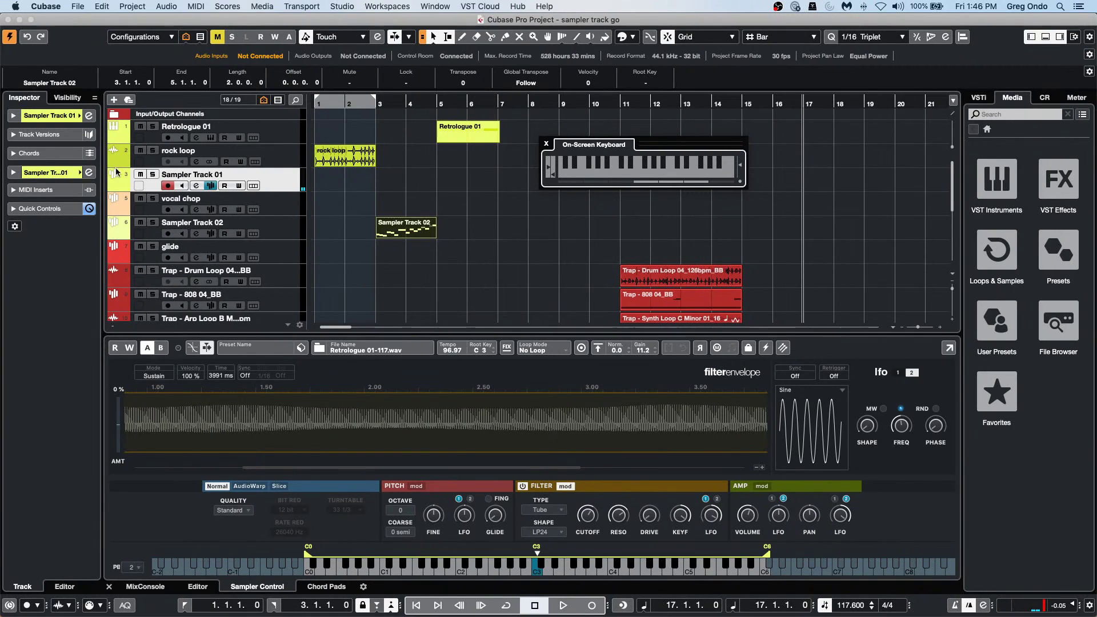
Step: Open Sampler Track 01's channel settings and boost the third equalizer band by about 11 dB at about 2180 Hz
click(88, 116)
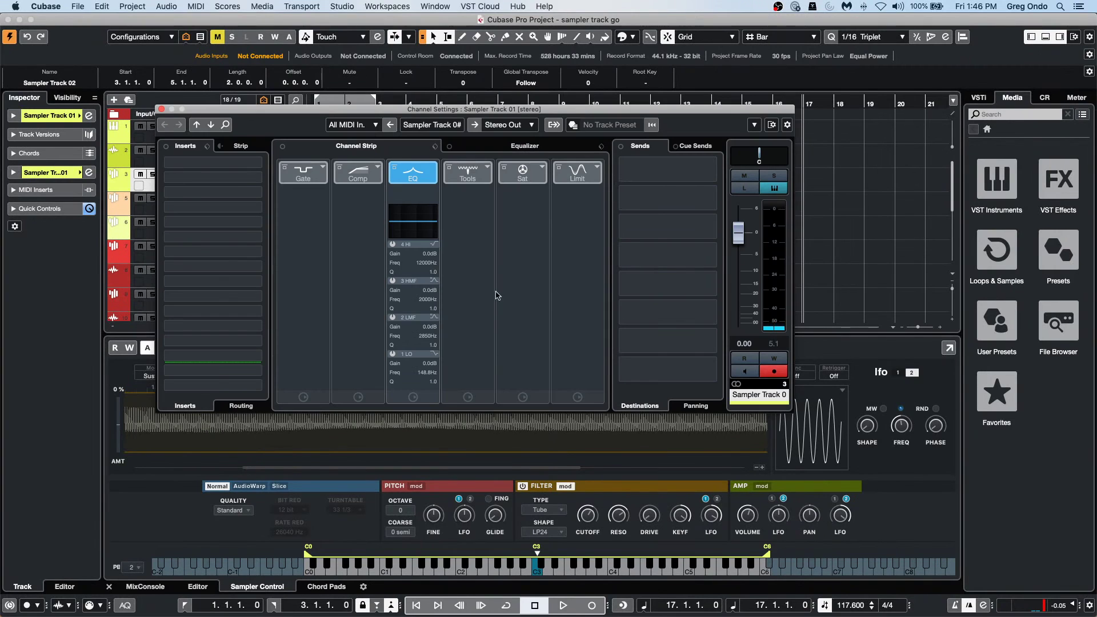
click(489, 150)
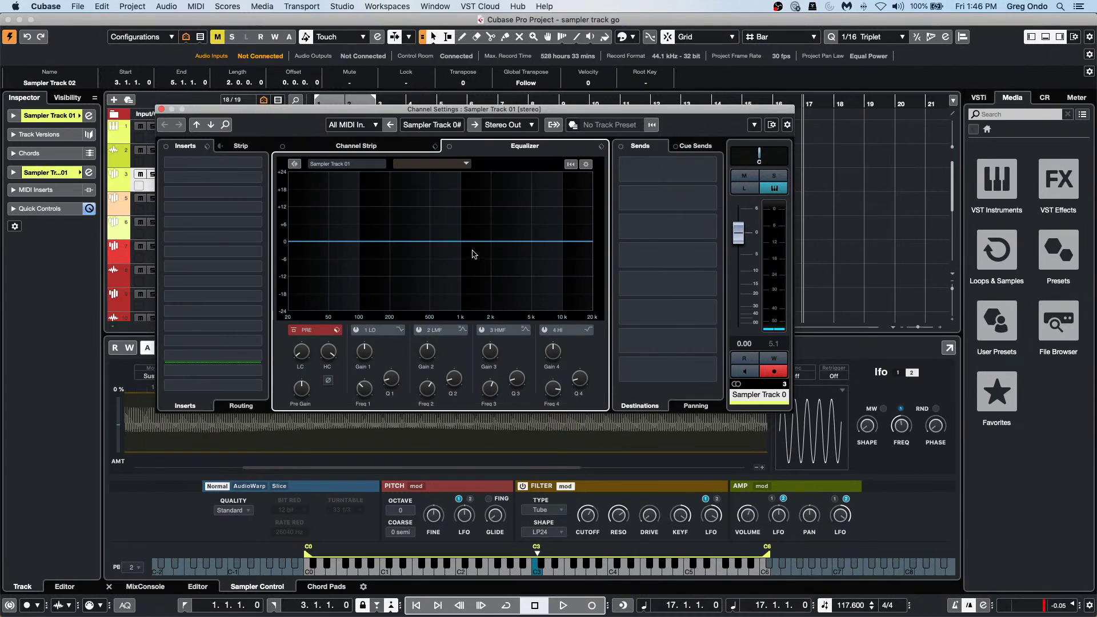
drag(473, 255, 495, 209)
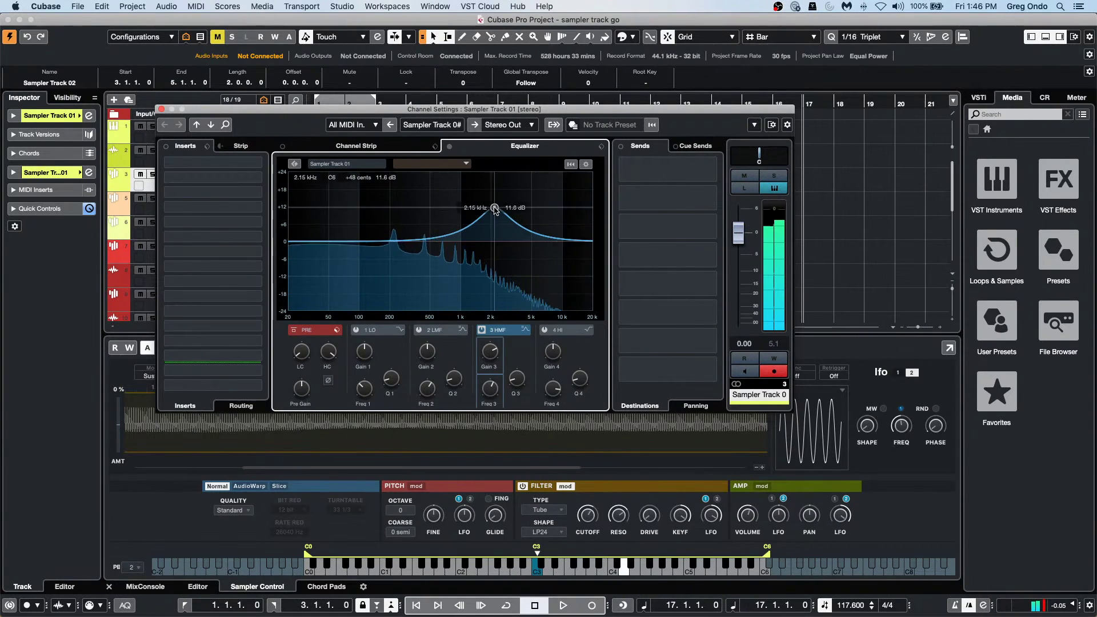
Step: Look at the available insert effects, load the Standard Compressor in the channel strip and close the channel settings
click(213, 163)
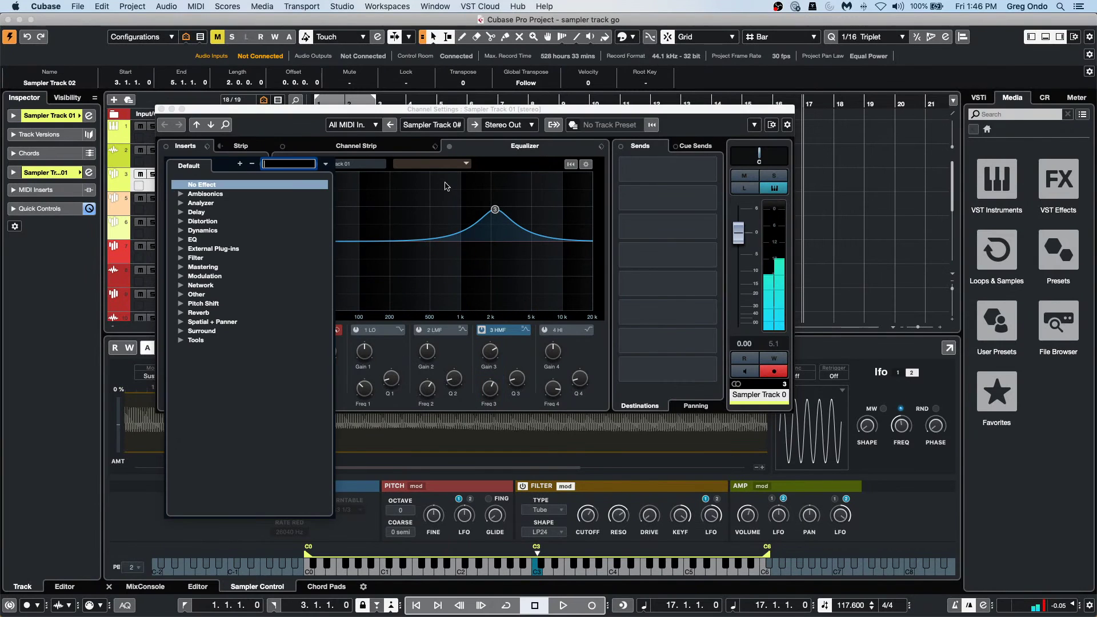
click(356, 146)
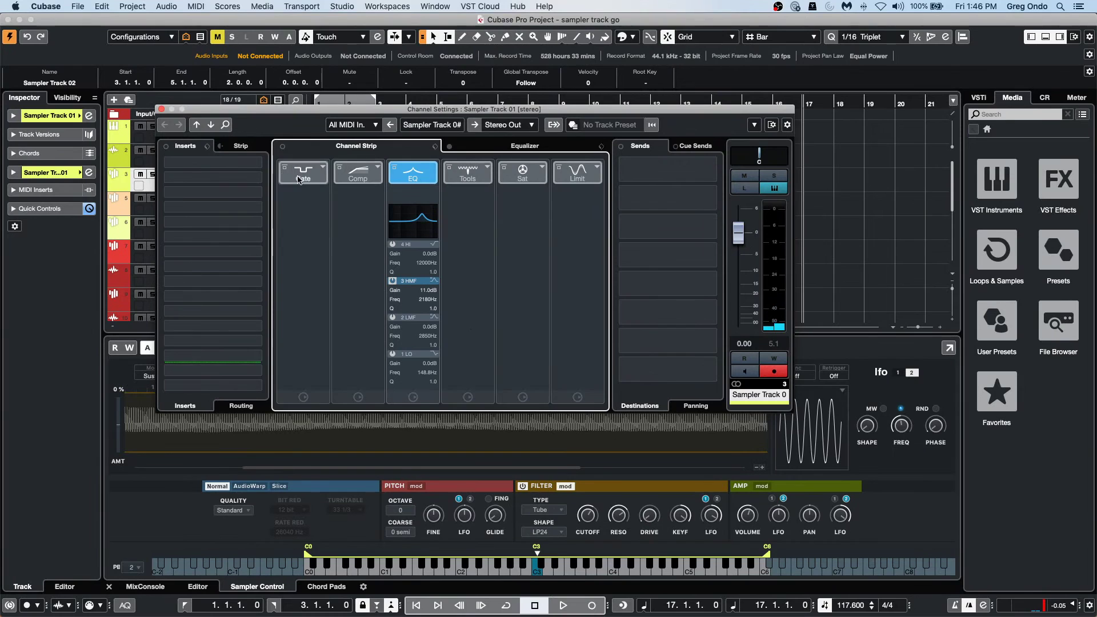
click(372, 174)
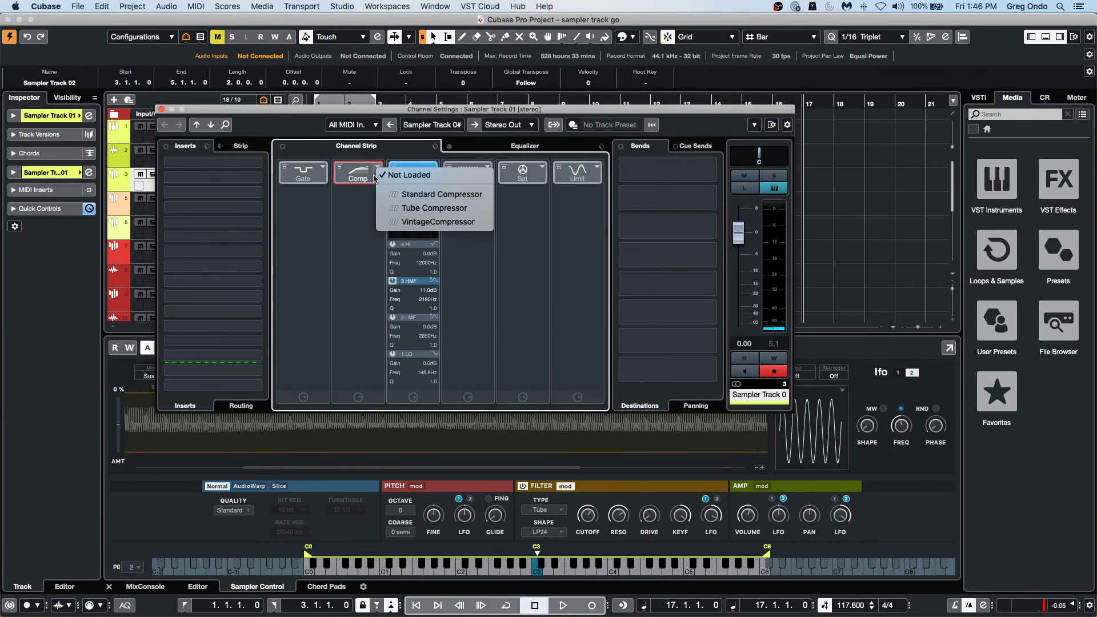
click(444, 196)
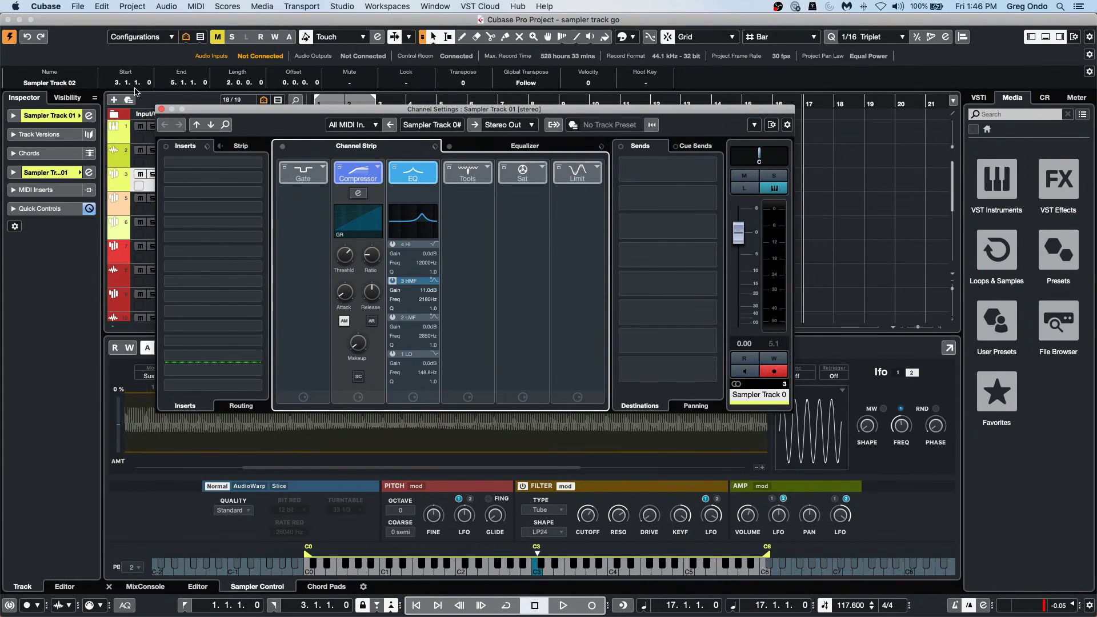
click(162, 109)
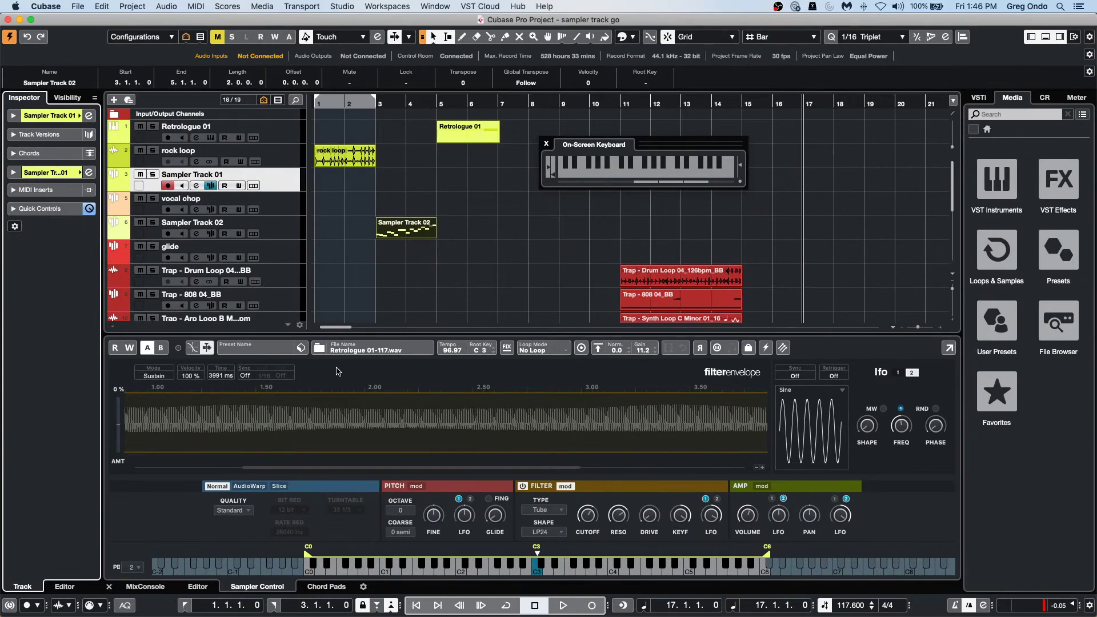
Step: Show the sampler's track preset options without choosing one, and close the On-Screen Keyboard
click(301, 348)
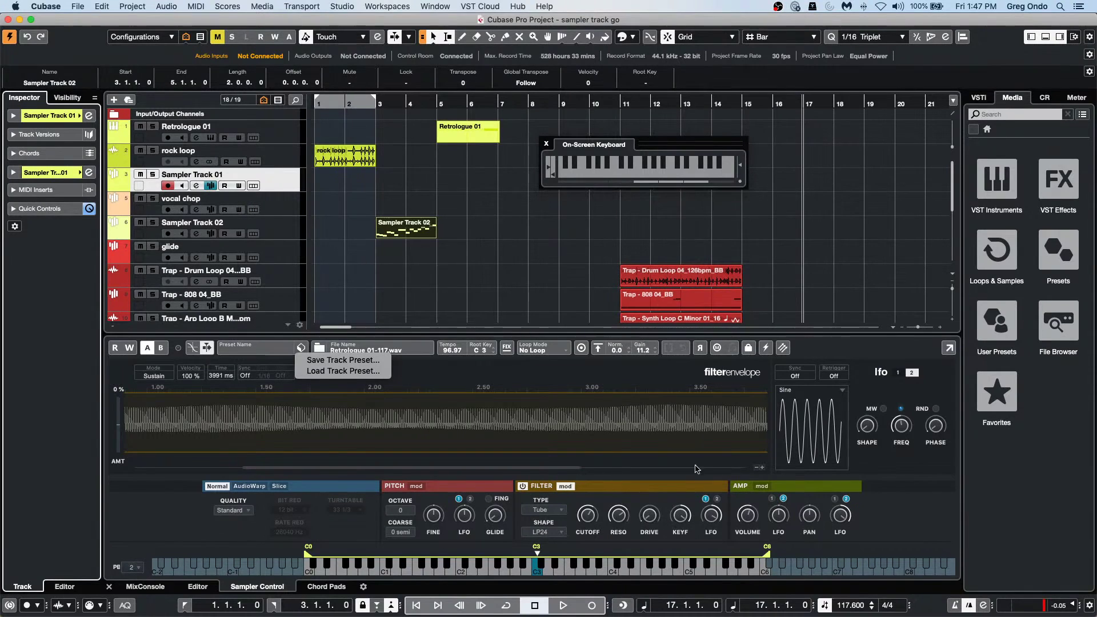
click(497, 310)
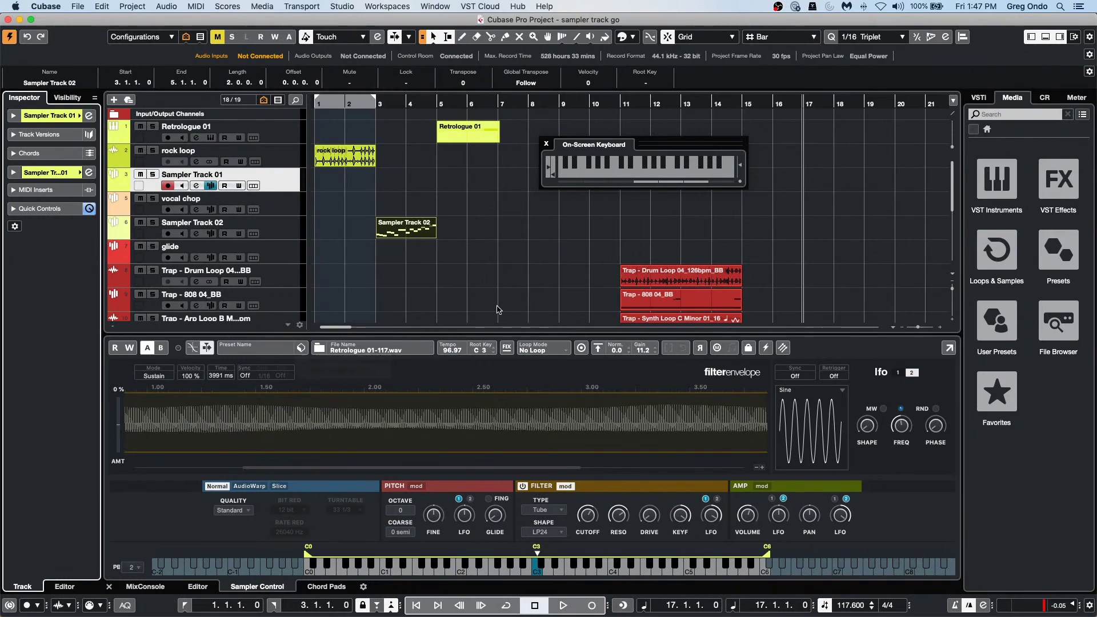
click(547, 145)
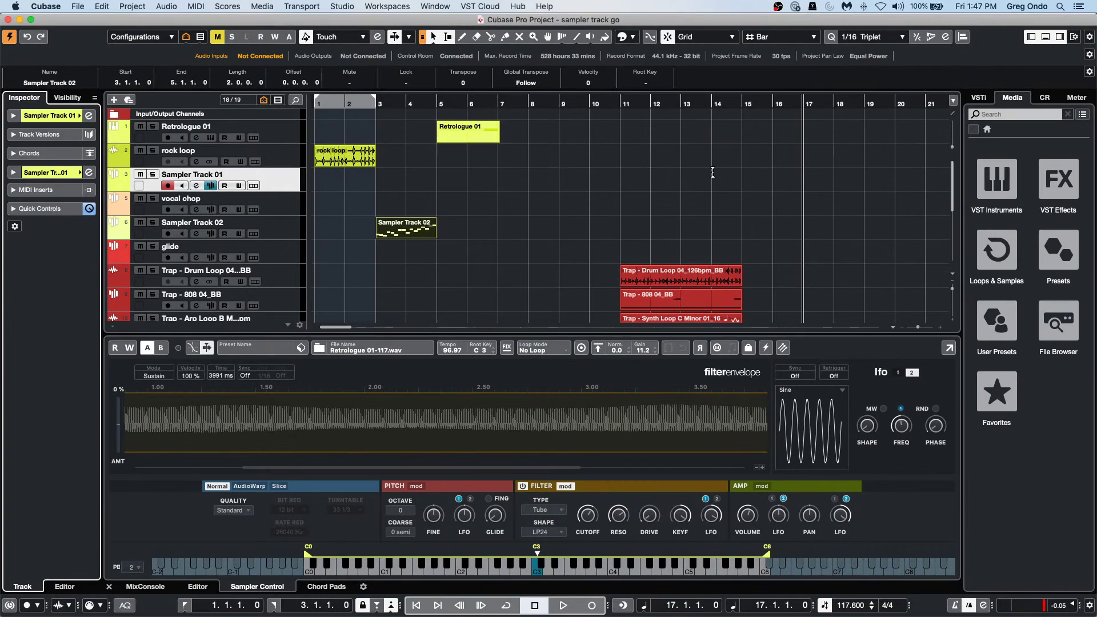
Step: Audition note C3 and replace the sample with Atmo 12_AM from the Caleidoscope loop set
click(537, 580)
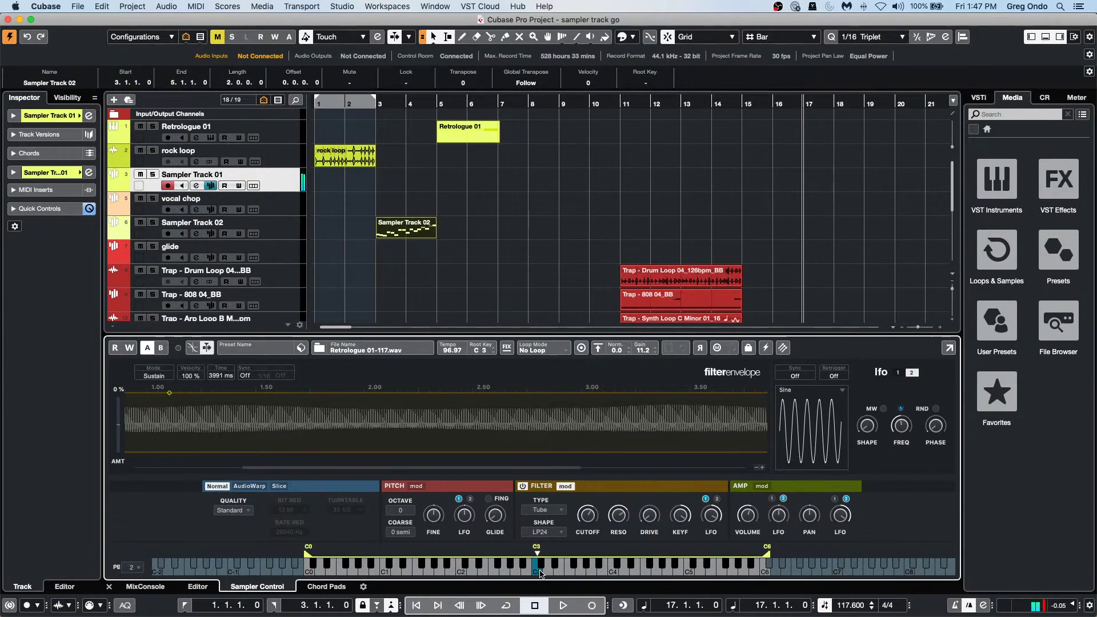
click(1007, 252)
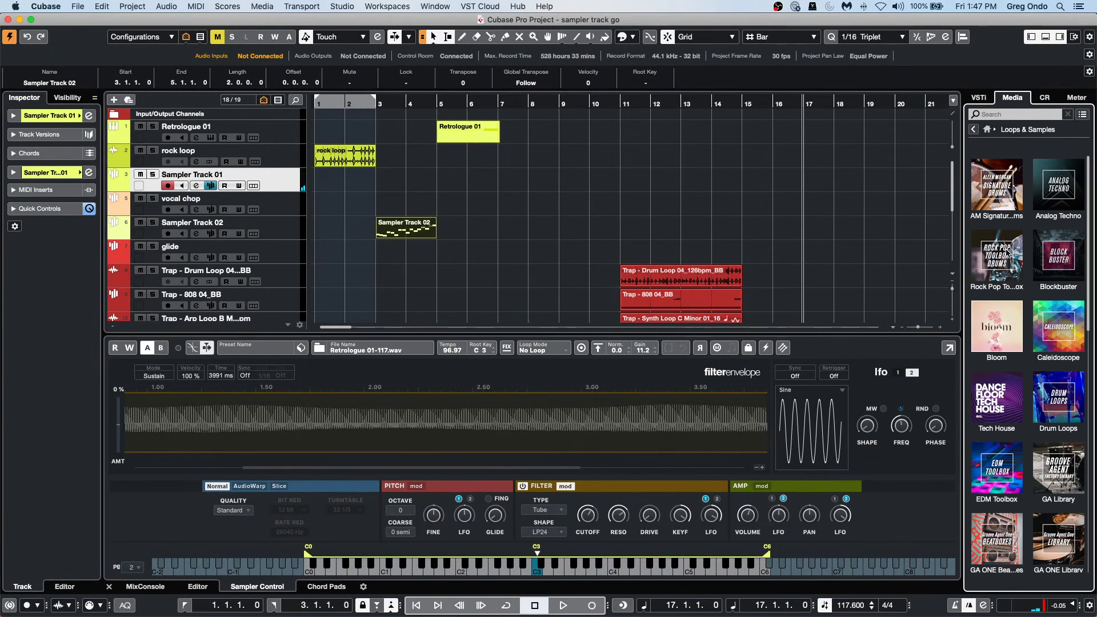
click(1035, 341)
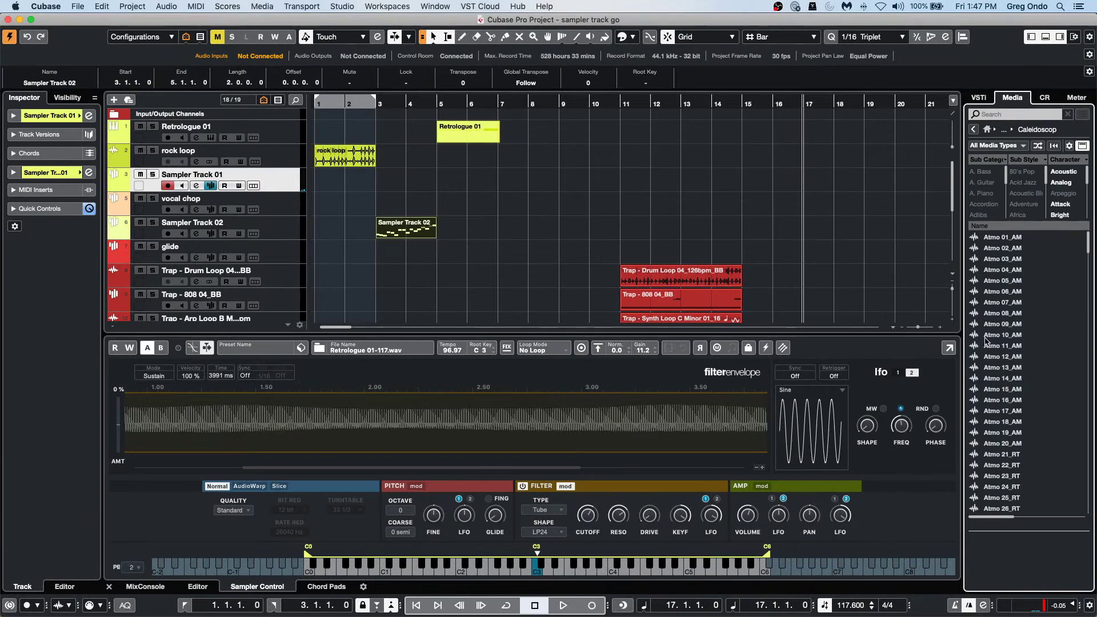
drag(984, 357, 559, 413)
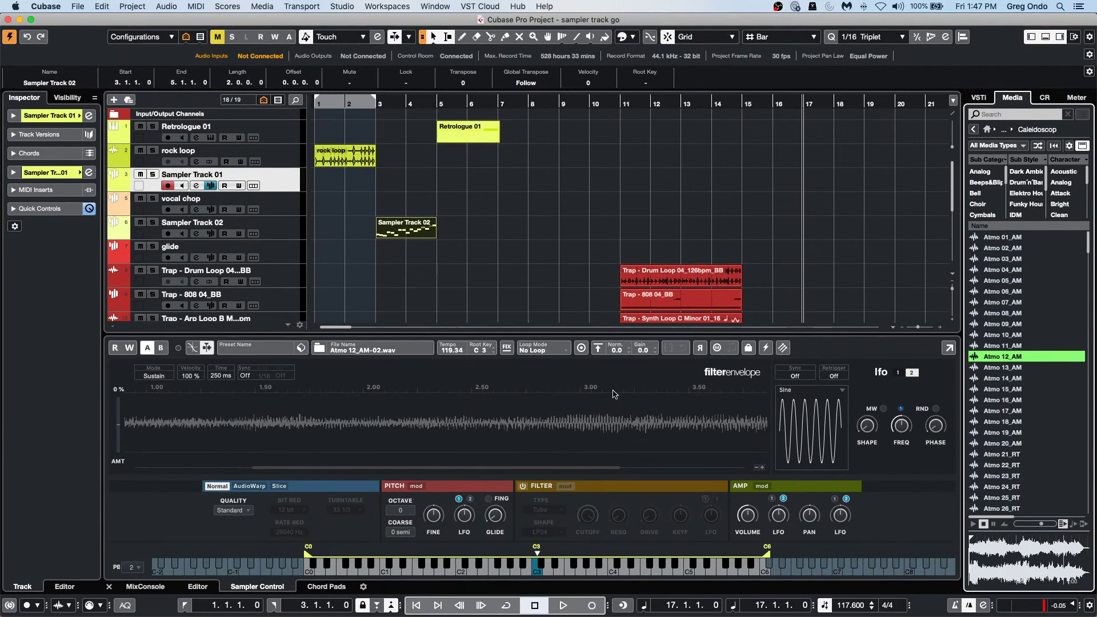
Step: Lock the sampler parameters against new sample loads and turn the filter on
click(749, 347)
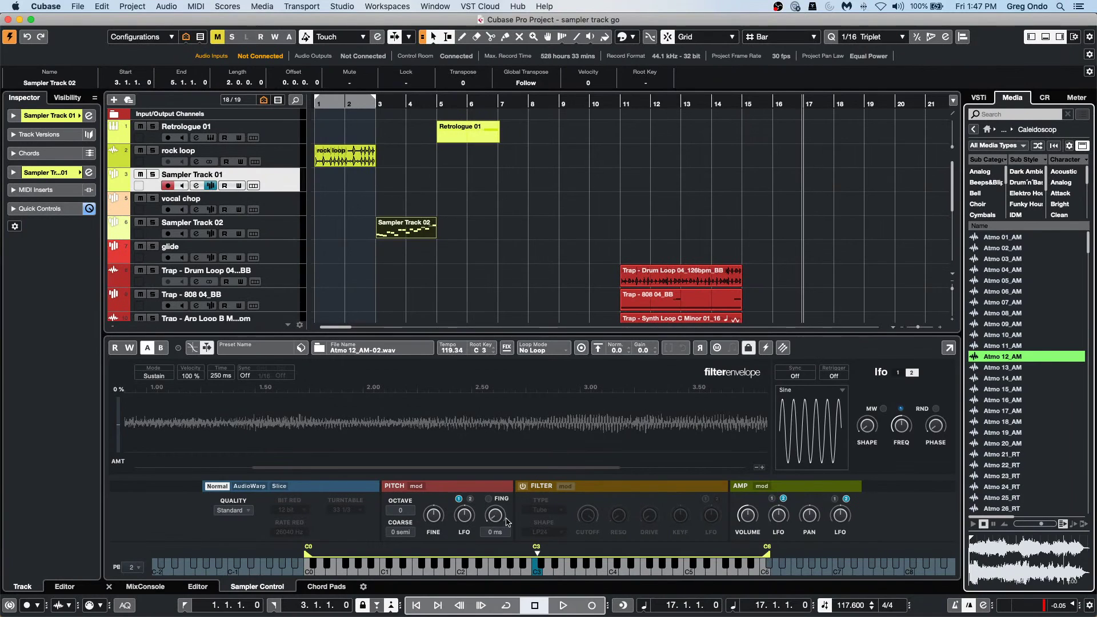
click(520, 486)
mouse_move(866, 434)
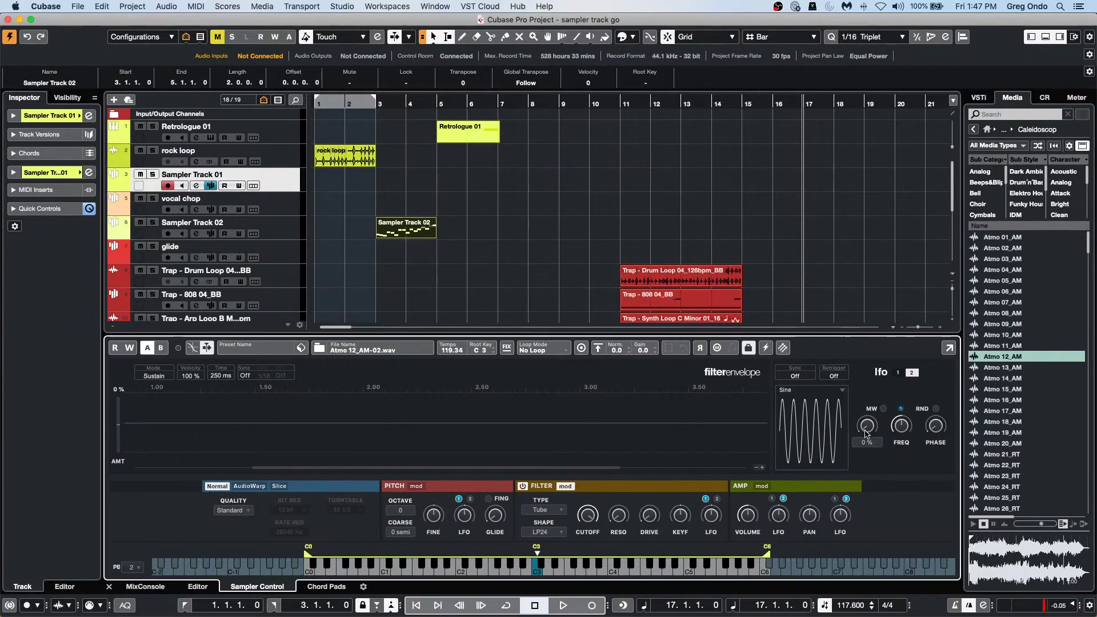
mouse_move(568, 509)
mouse_move(613, 516)
Step: Load Atmo 22_RT and further Caleidoscope samples into the sampler with the parameters locked, ending with Atmo 23_RT
drag(1028, 466, 509, 451)
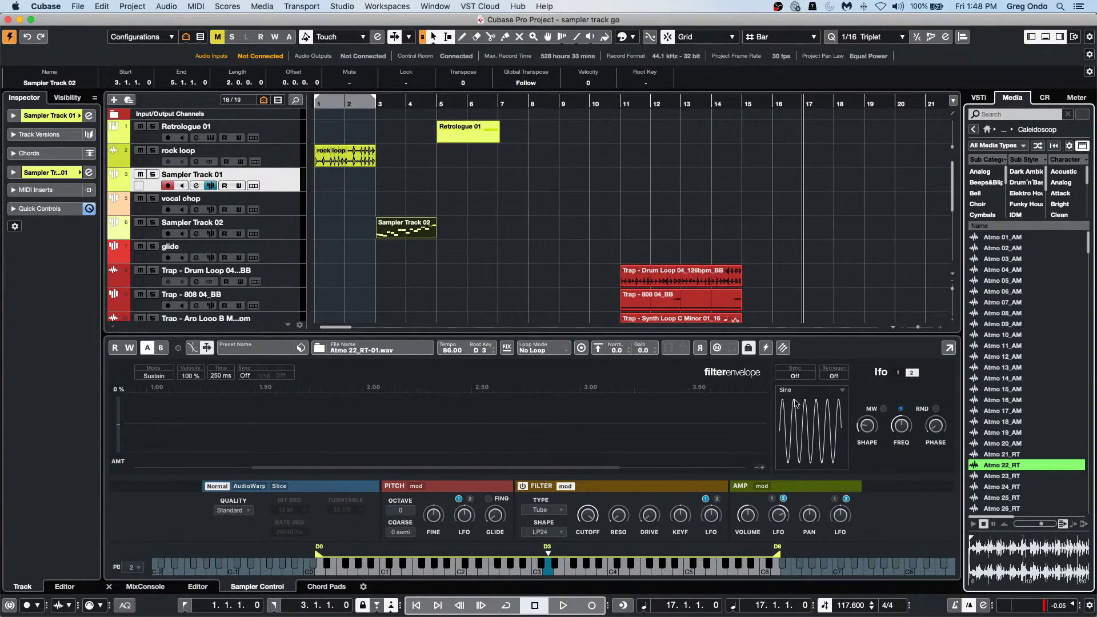
drag(1016, 393, 617, 450)
drag(1024, 476, 607, 437)
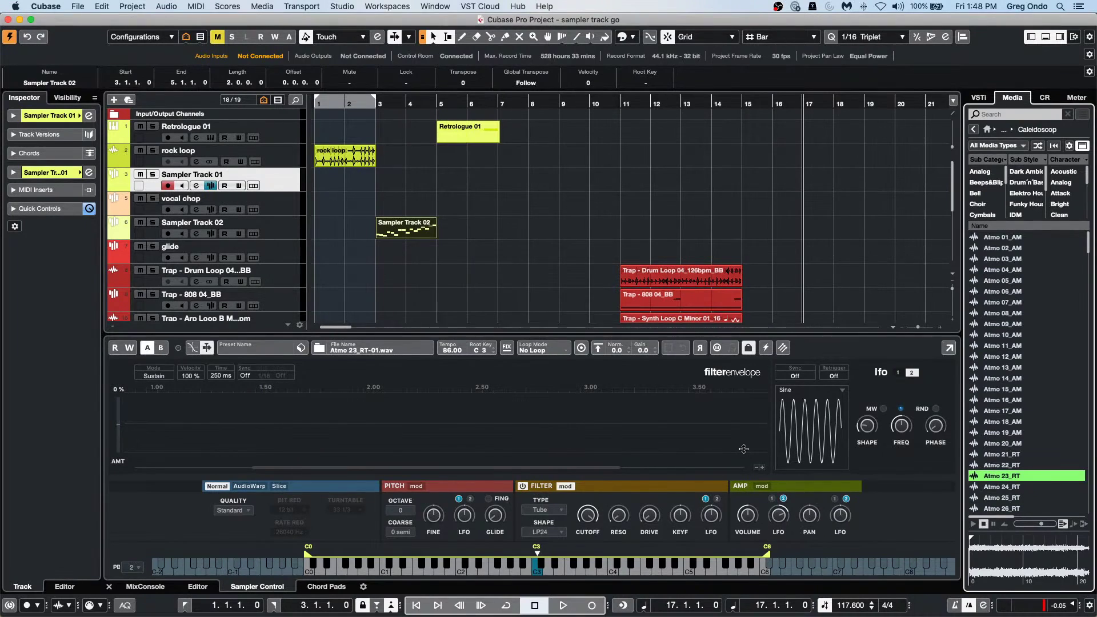
Step: Show the options for transferring the sample to another instrument, and open the recent project C11 plug-ins.cpr
click(784, 349)
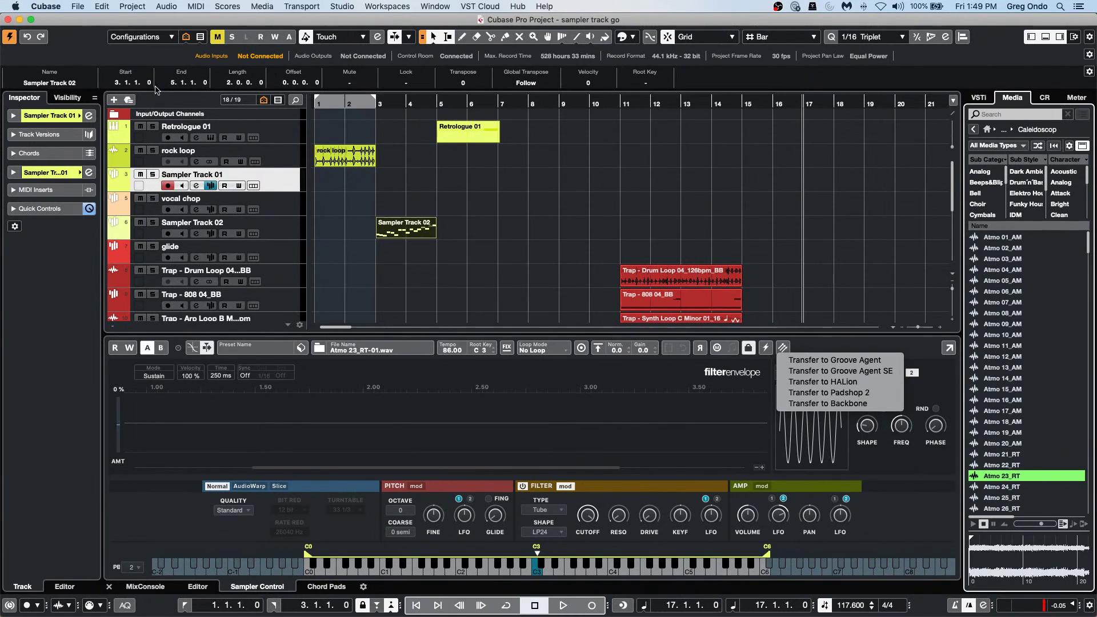
click(83, 9)
click(81, 7)
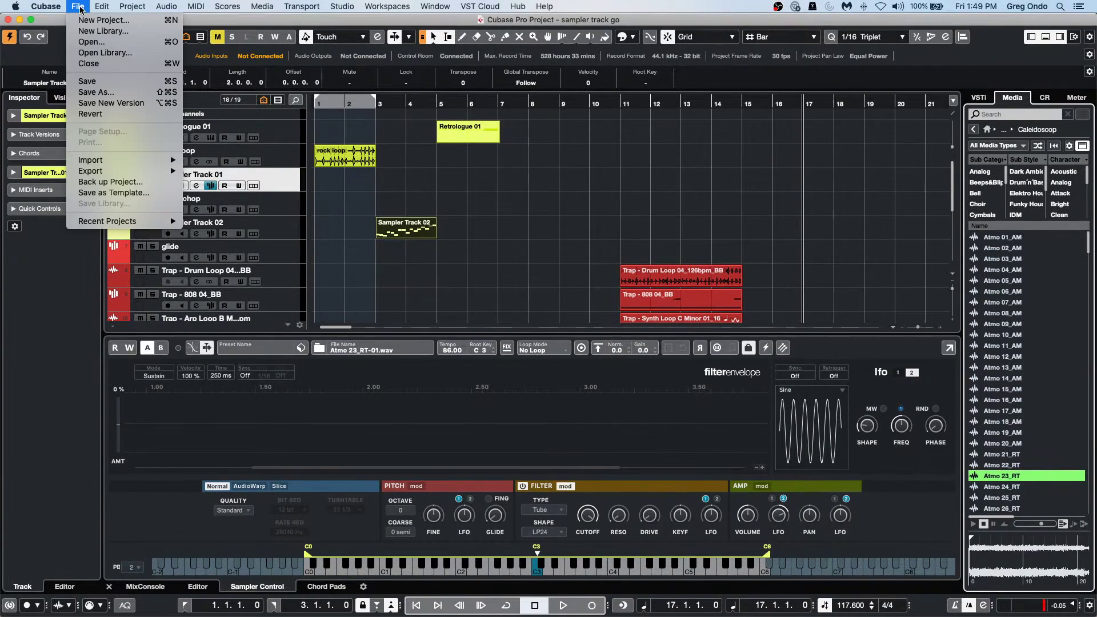
mouse_move(135, 225)
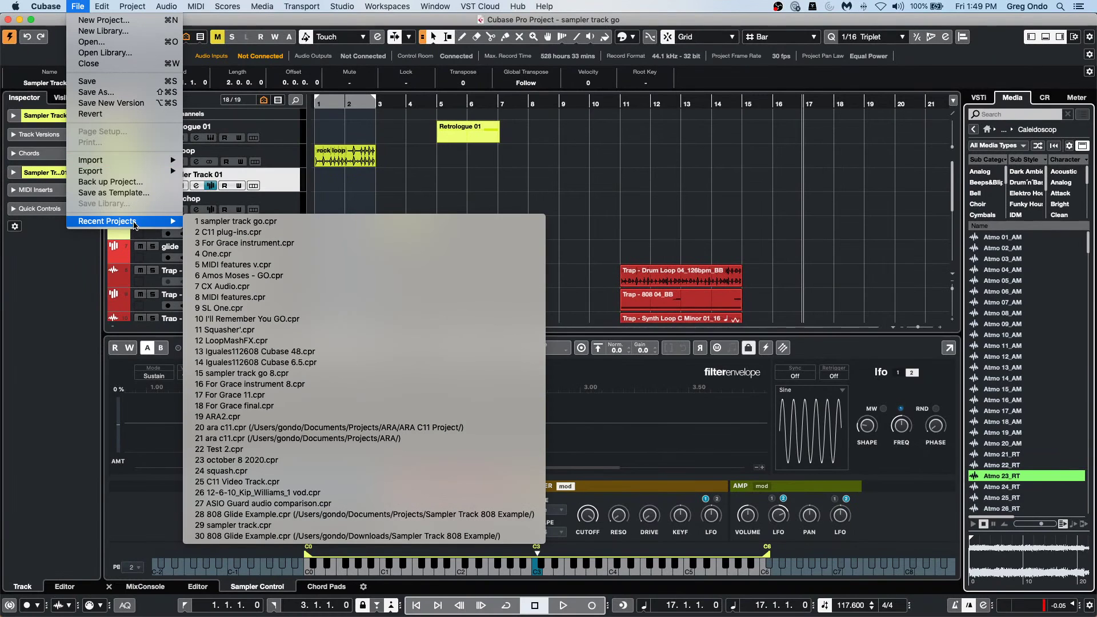
click(216, 232)
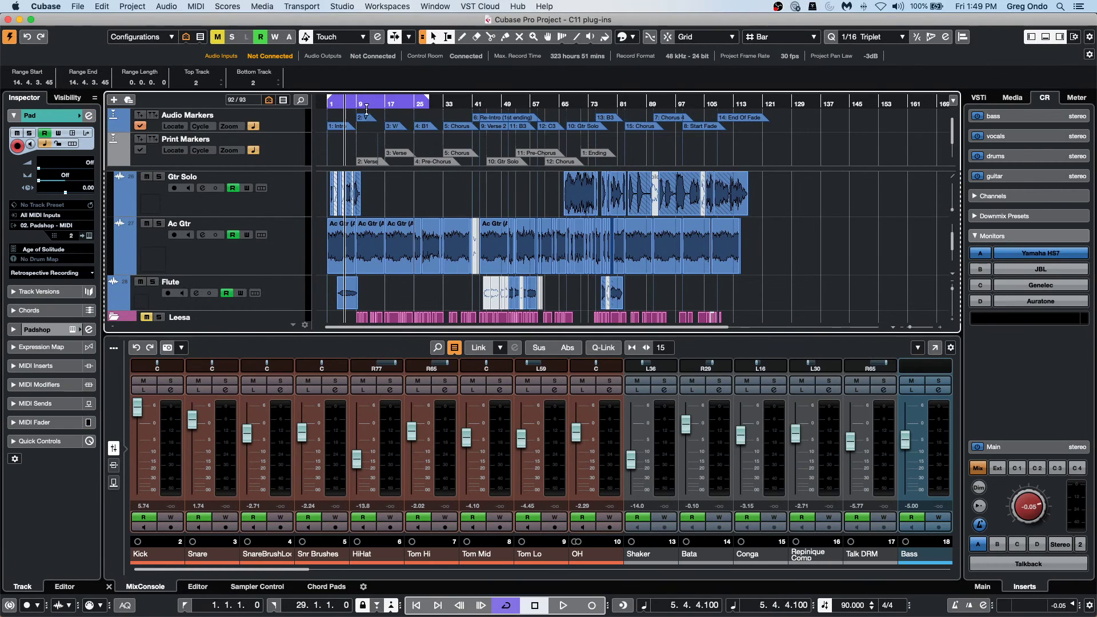
Step: Select the Audio 01 track near the end of the track list and open its TestGenerator and MixerDelay inserts
drag(354, 104, 340, 127)
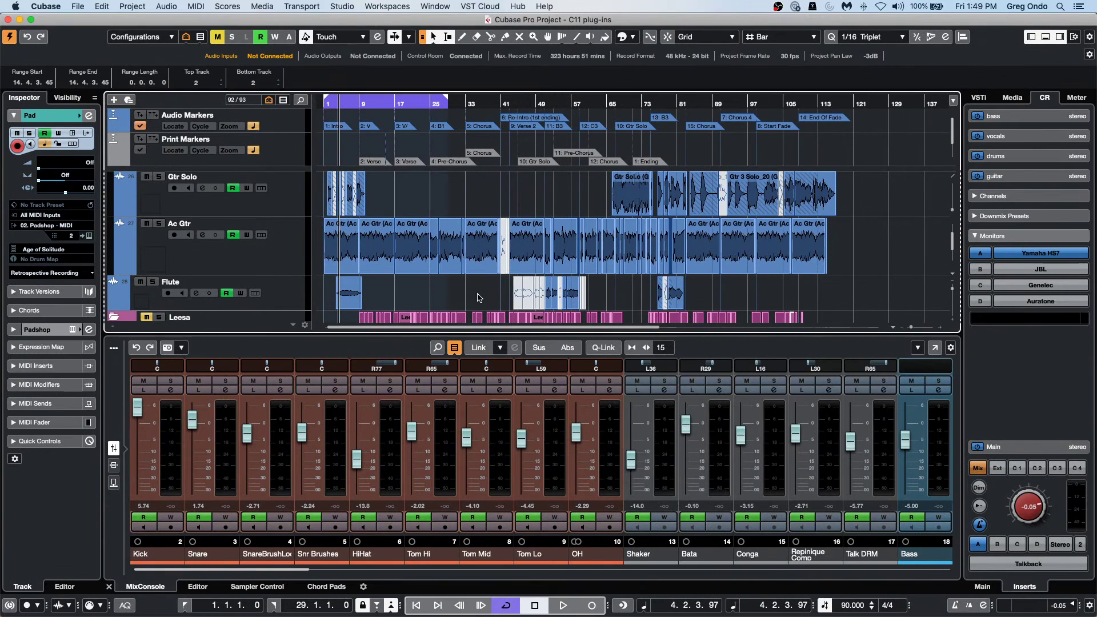
scroll(472, 296, down, 1)
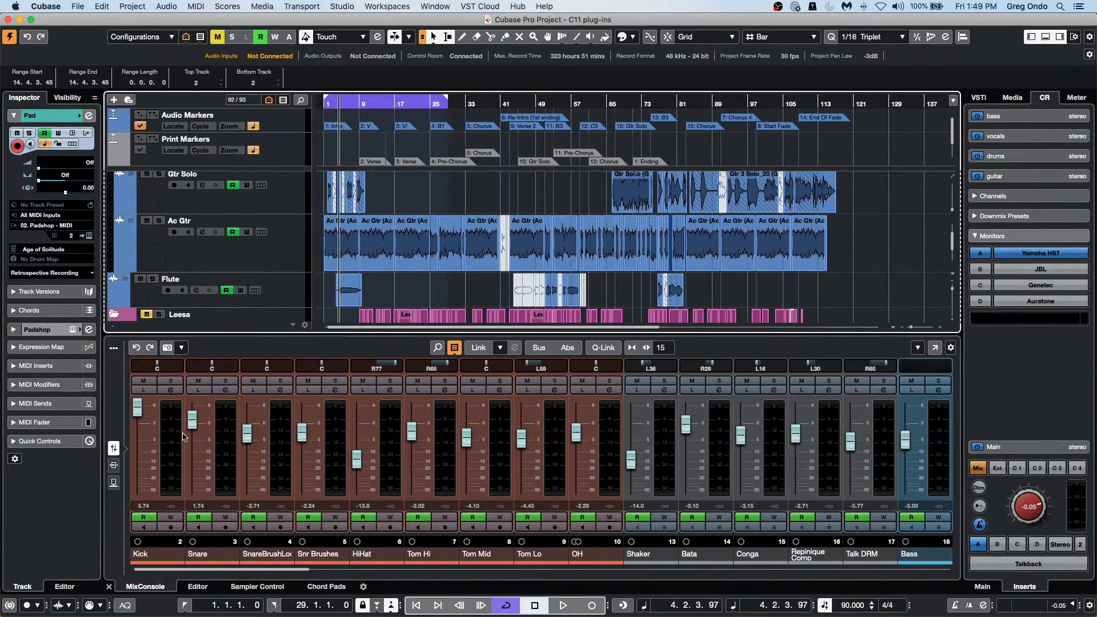
scroll(483, 275, down, 15)
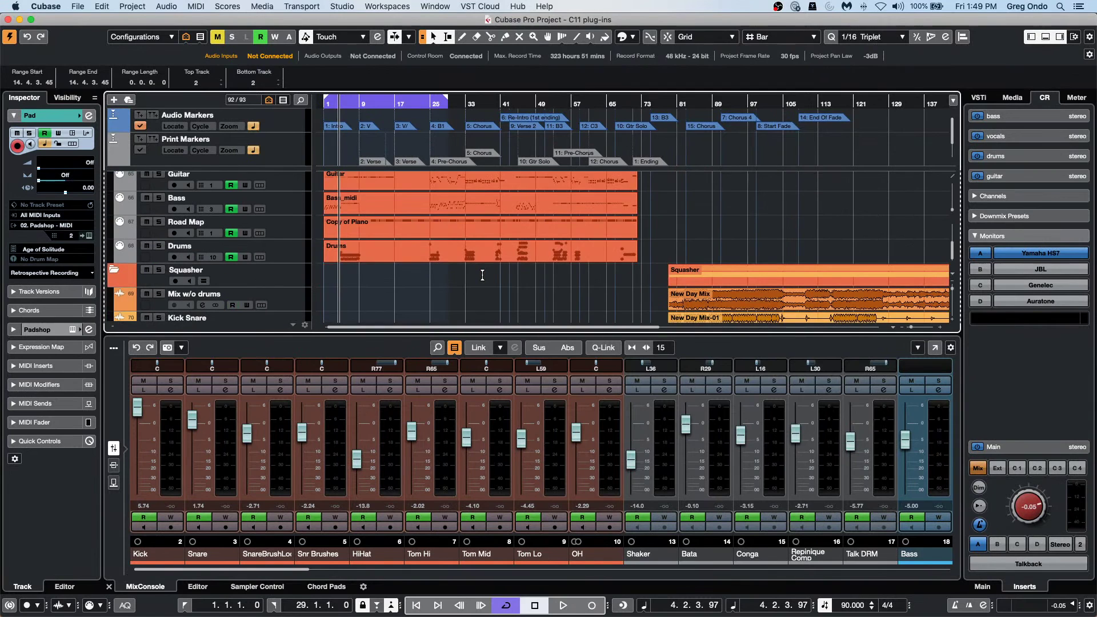
scroll(482, 275, down, 3)
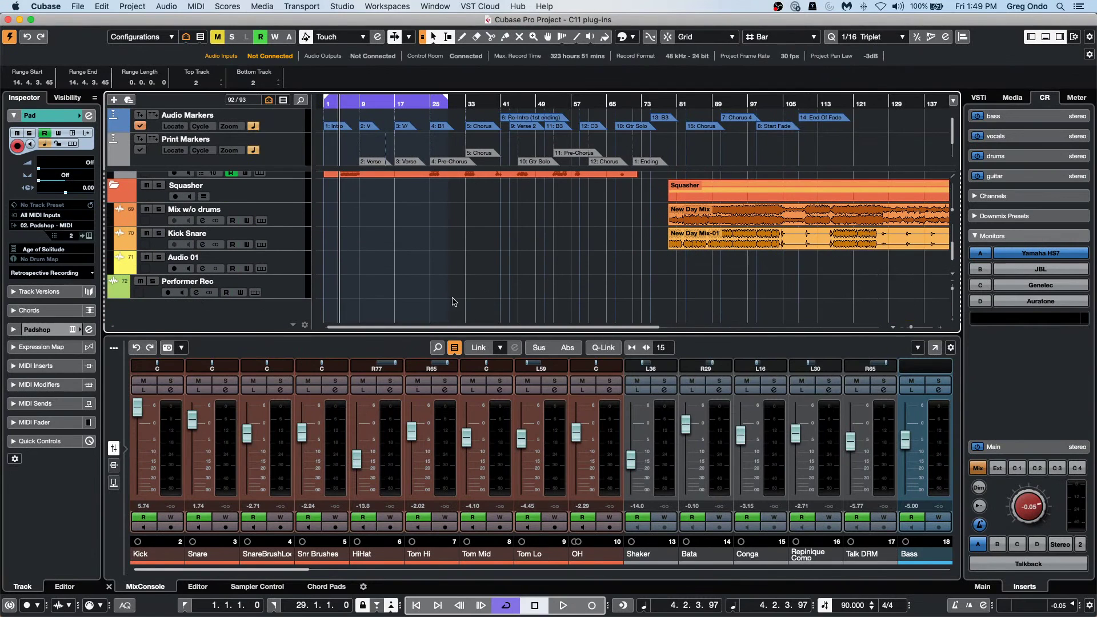
click(297, 273)
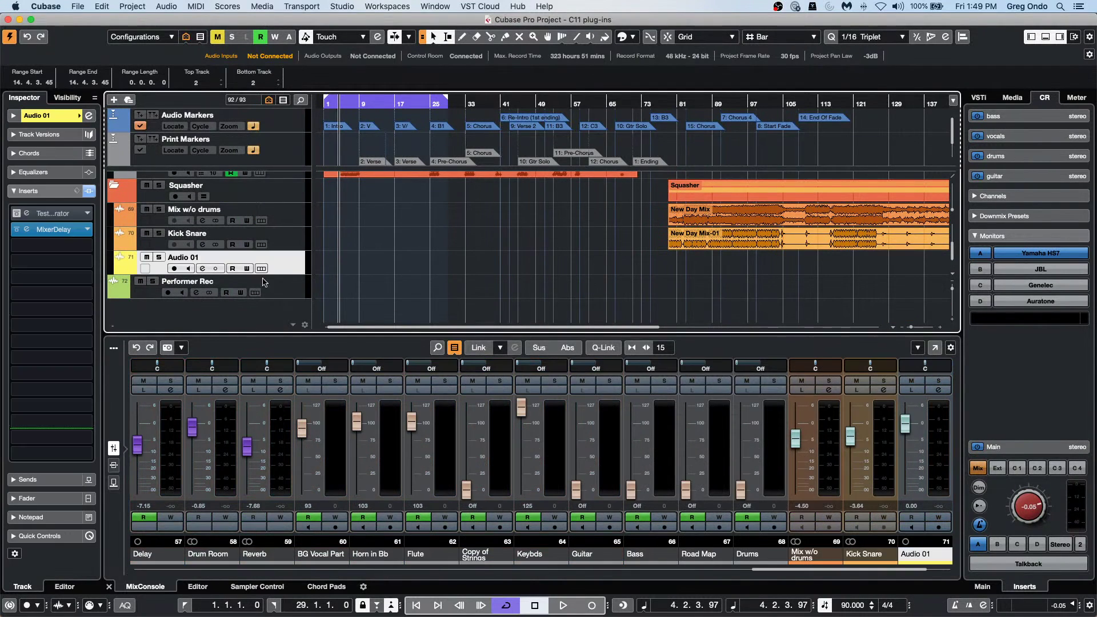
click(66, 214)
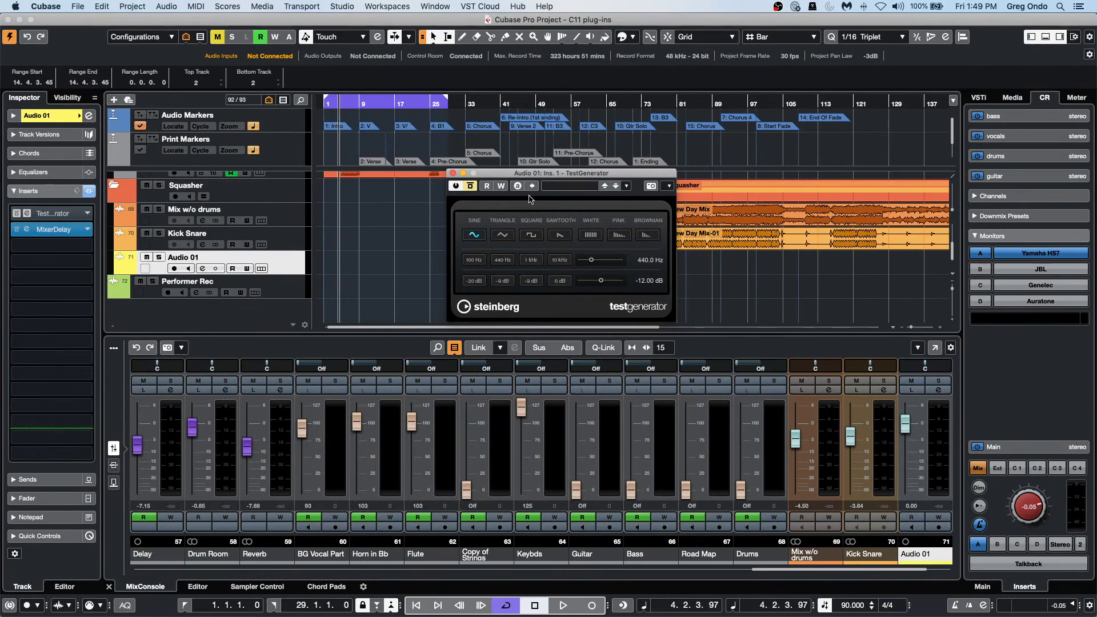
click(63, 230)
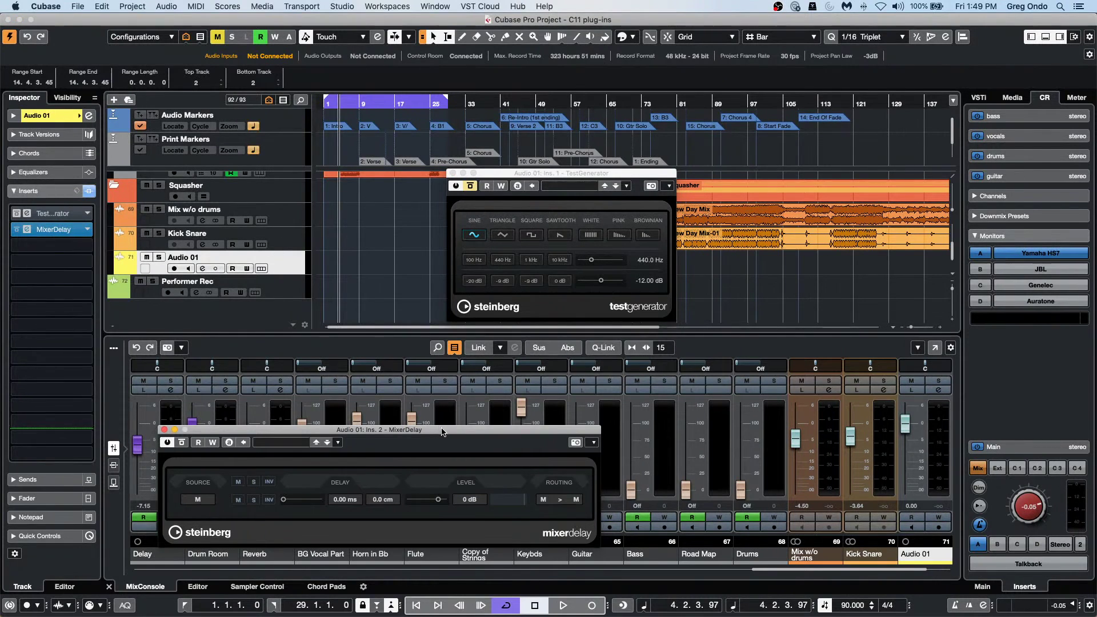
Step: Move the MixerDelay editor clear of the mixer faders, and close both the TestGenerator and MixerDelay editors
drag(442, 432, 632, 335)
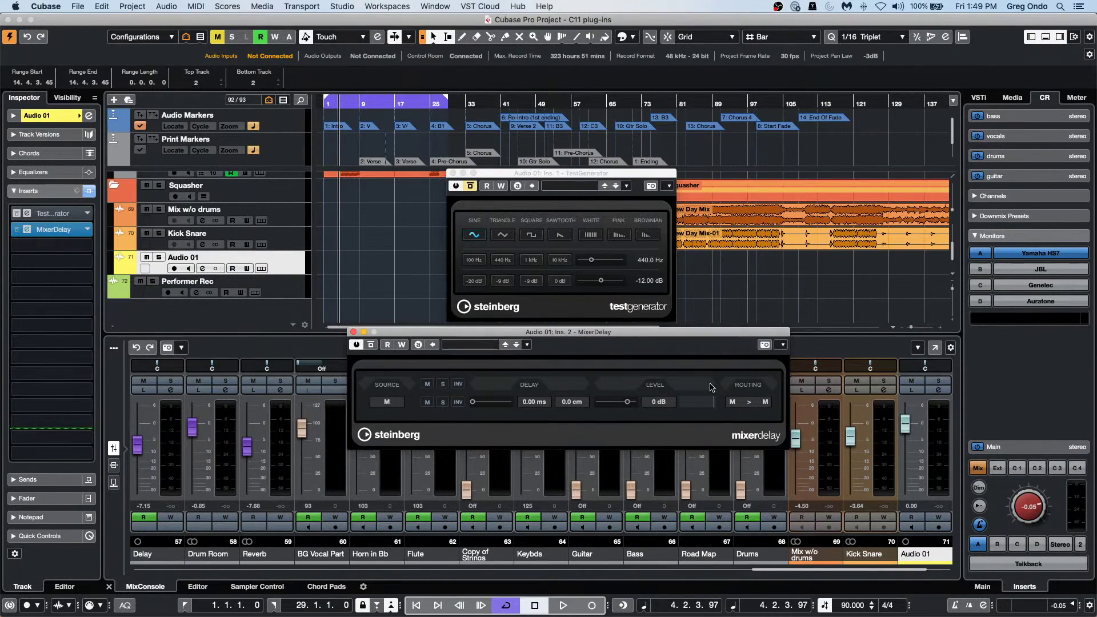
click(452, 174)
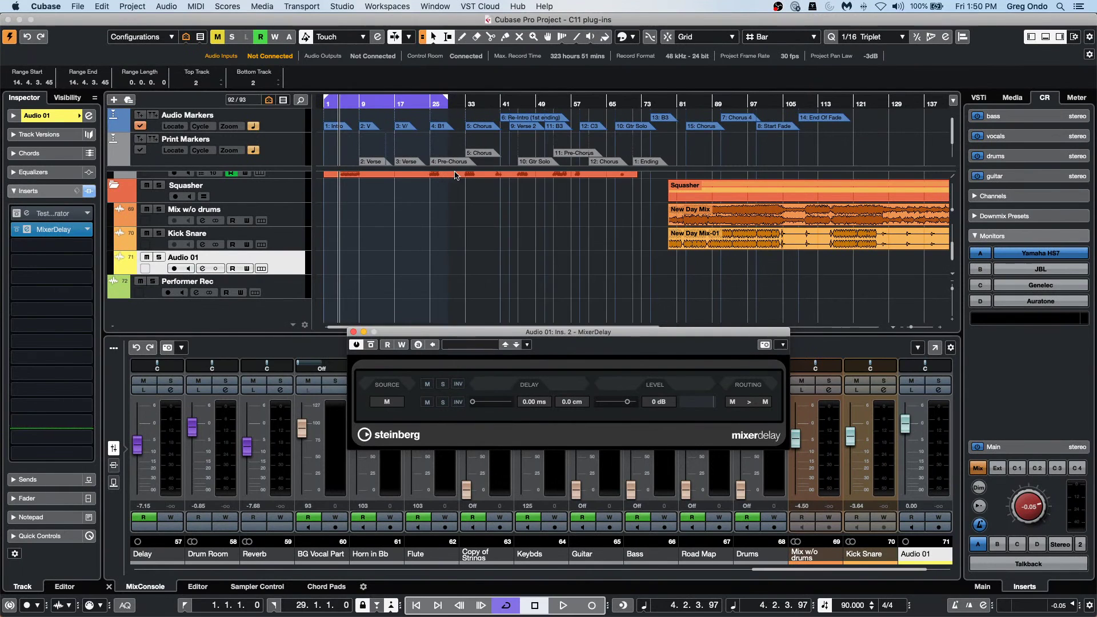
click(354, 332)
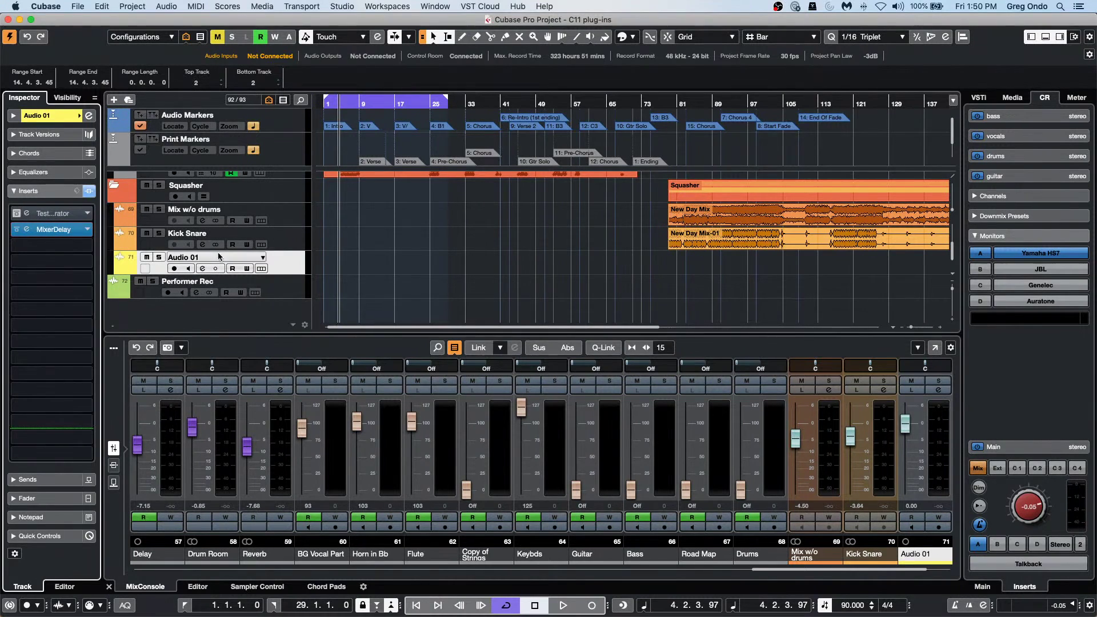
Step: Load the Compressor module in Audio 01's channel strip and view its detailed editor inside the channel settings
click(89, 116)
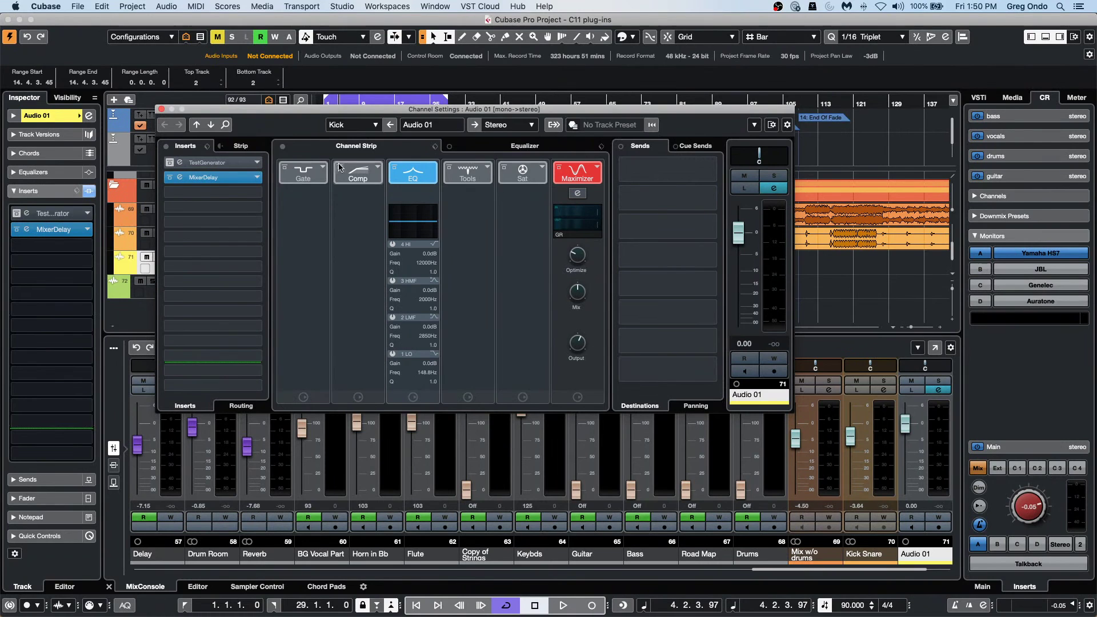
click(358, 173)
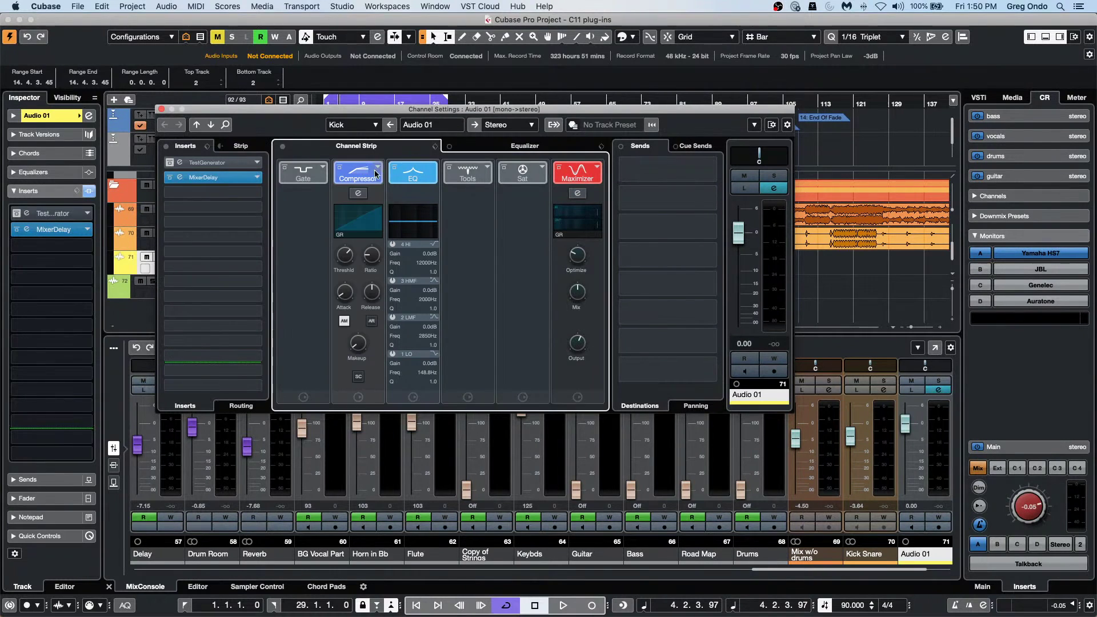
click(356, 206)
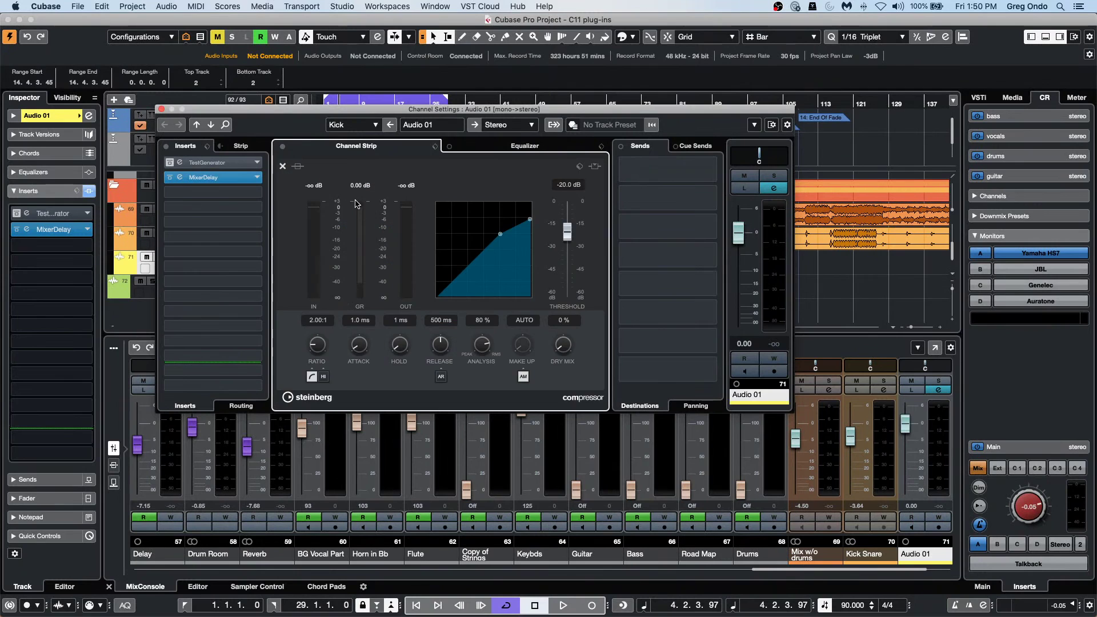
click(283, 168)
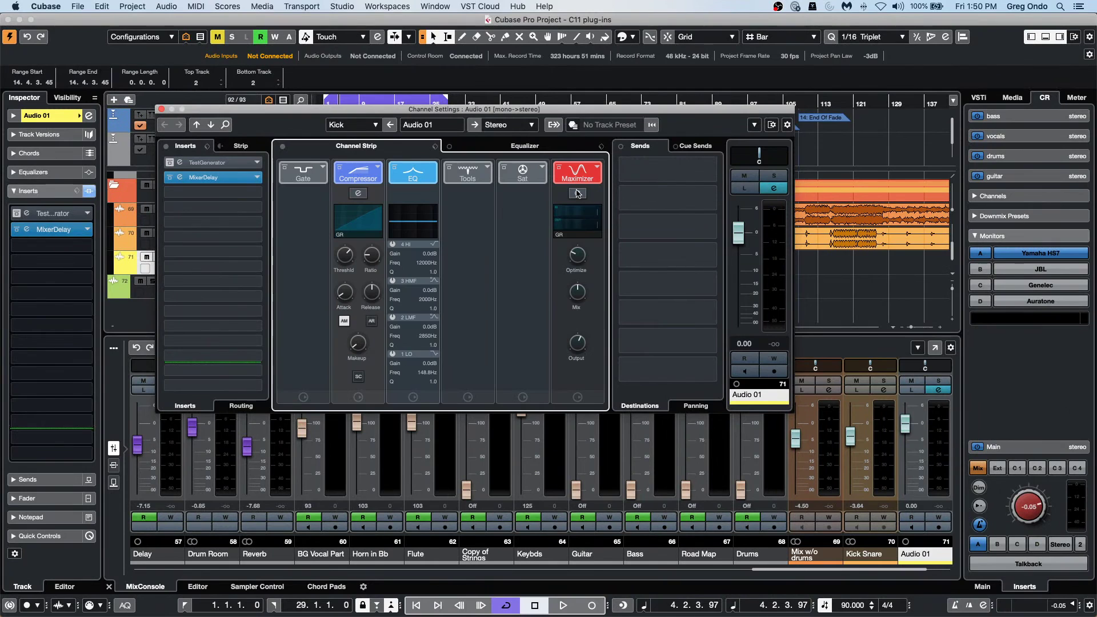
Step: View the Maximizer's detailed editor in Audio 01's channel strip and close the channel settings
click(580, 191)
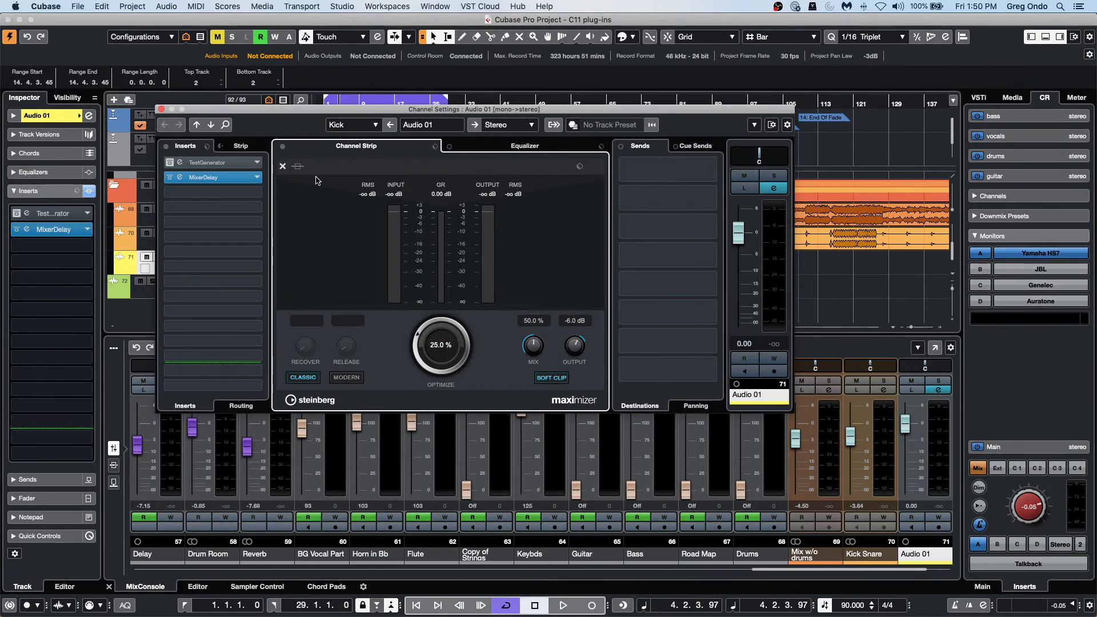
click(282, 167)
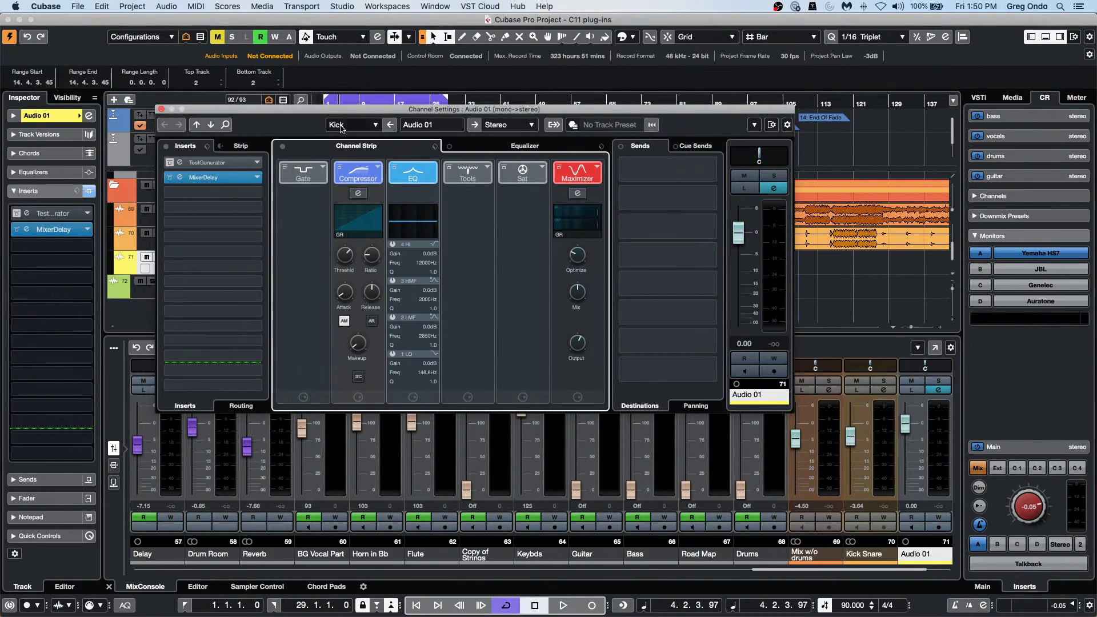
click(161, 109)
Step: Bring the Stereo output channel into view in the mixer, open its channel settings and show its Imager insert
scroll(460, 230, up, 15)
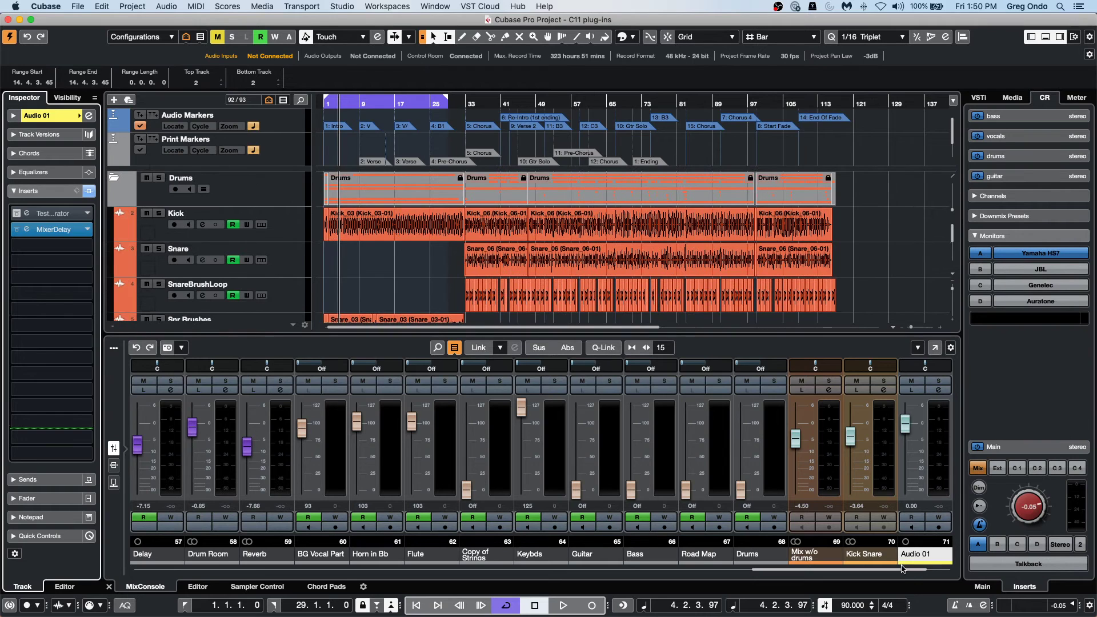
drag(902, 571, 950, 571)
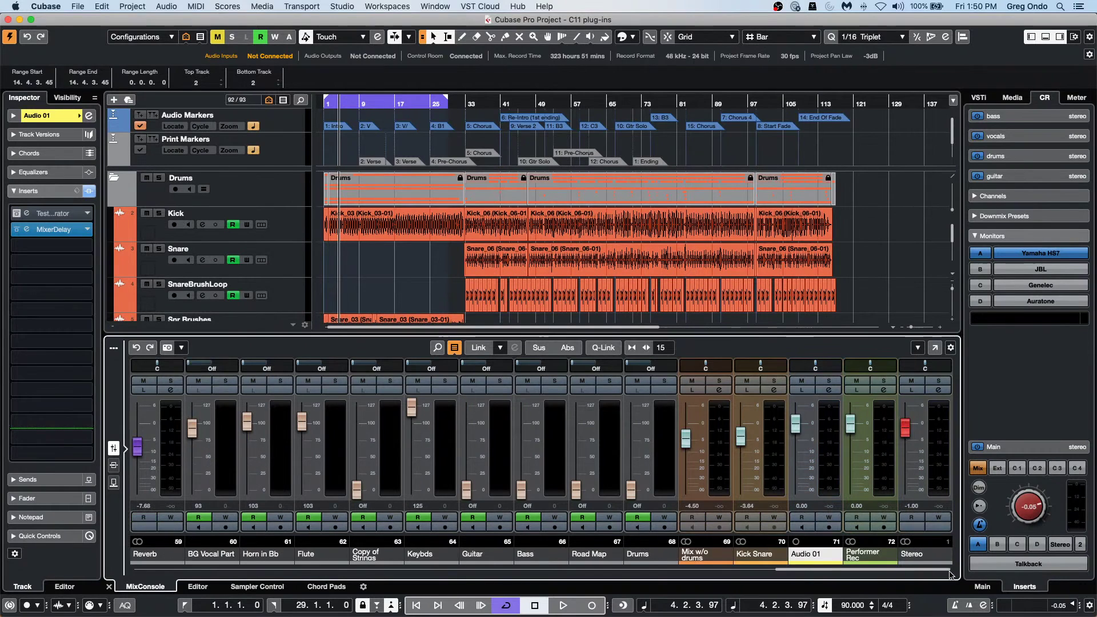
click(939, 390)
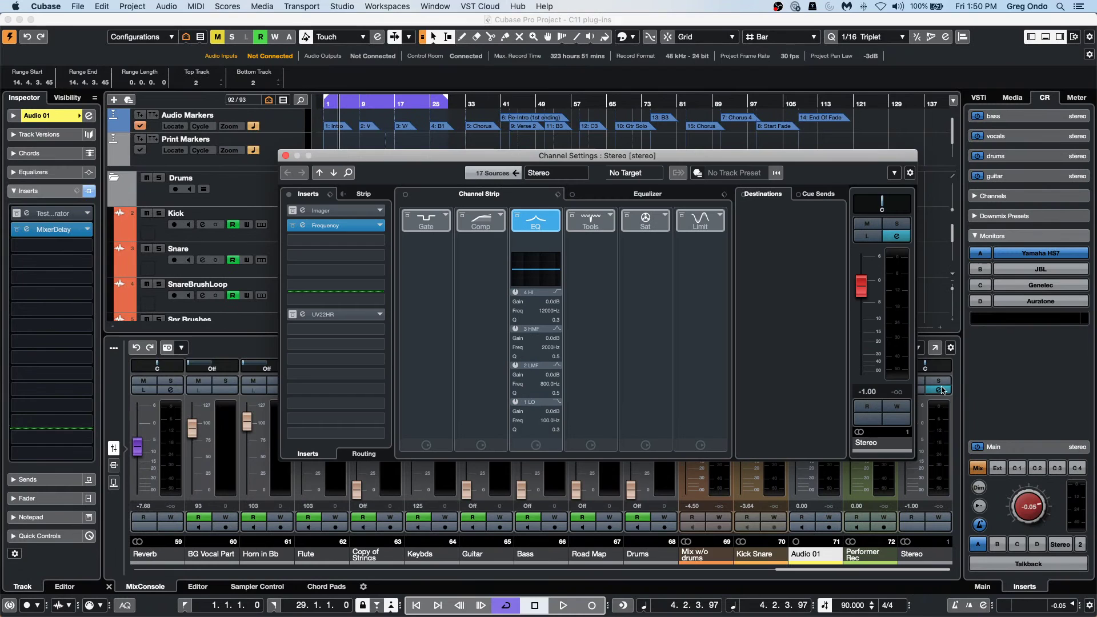
click(332, 213)
click(332, 212)
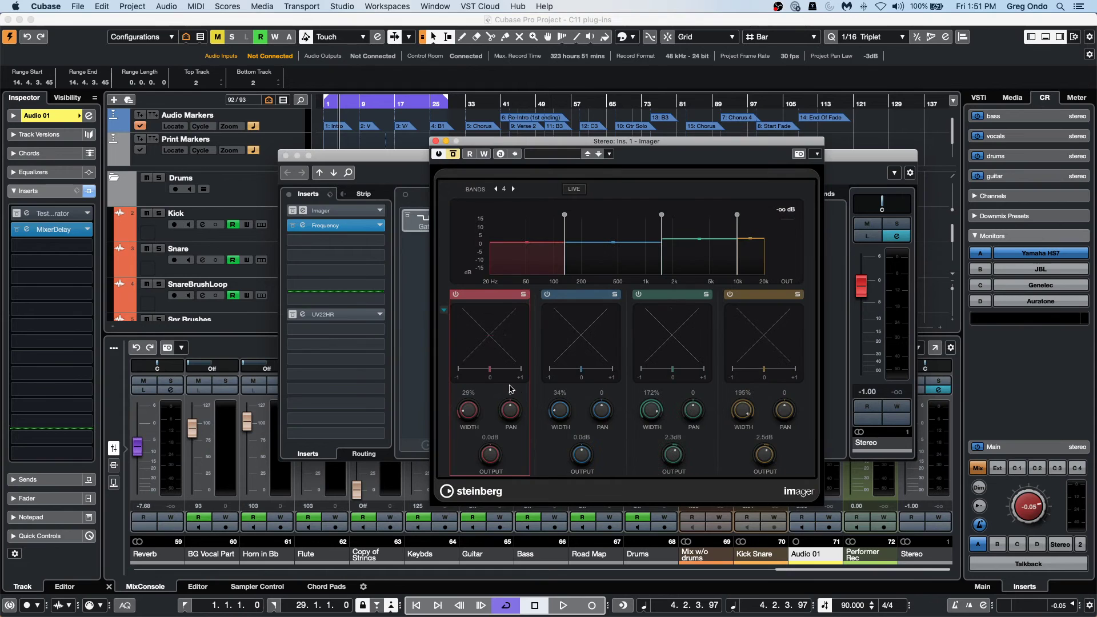
Step: Reset the Imager band widths to 100%, turn off the Frequency insert and dismiss the Stereo channel settings
super+click(469, 410)
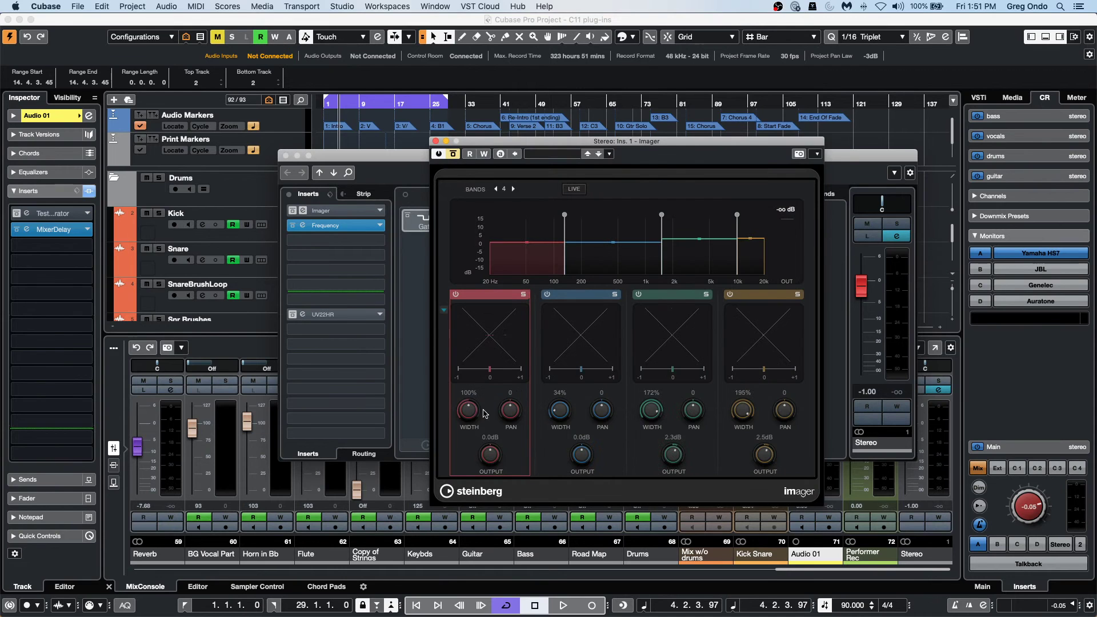
super+click(562, 410)
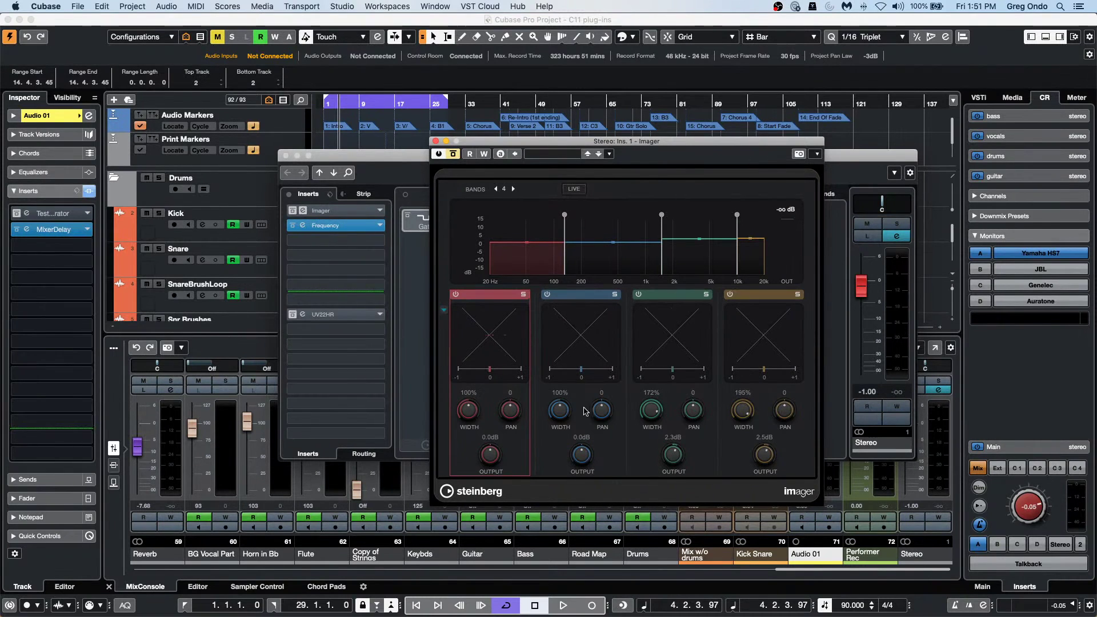
super+click(652, 410)
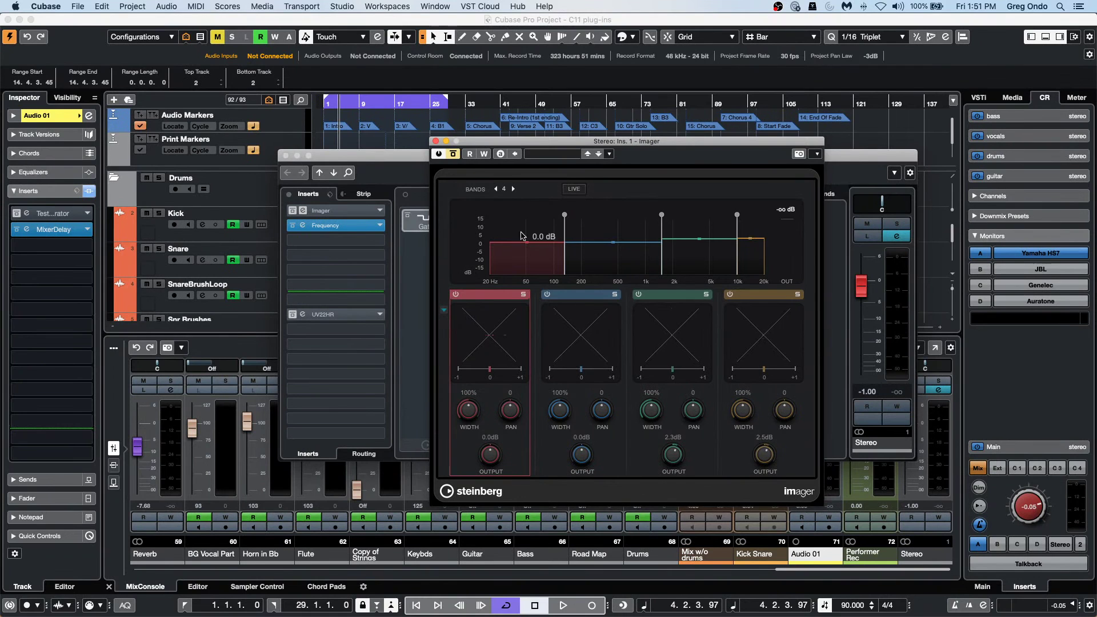
click(303, 228)
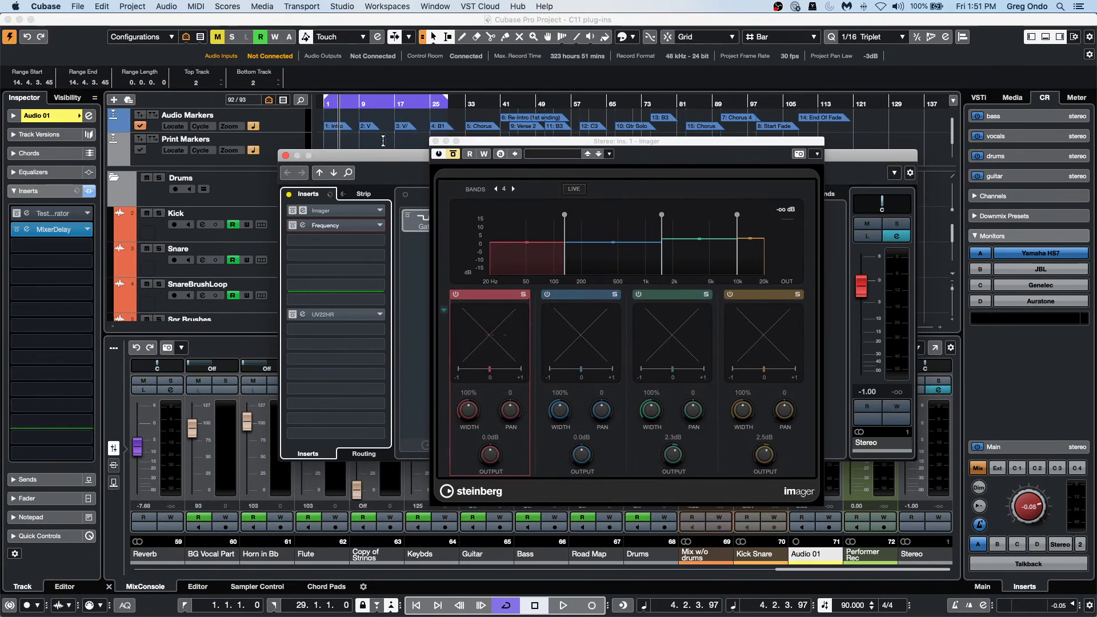
click(354, 145)
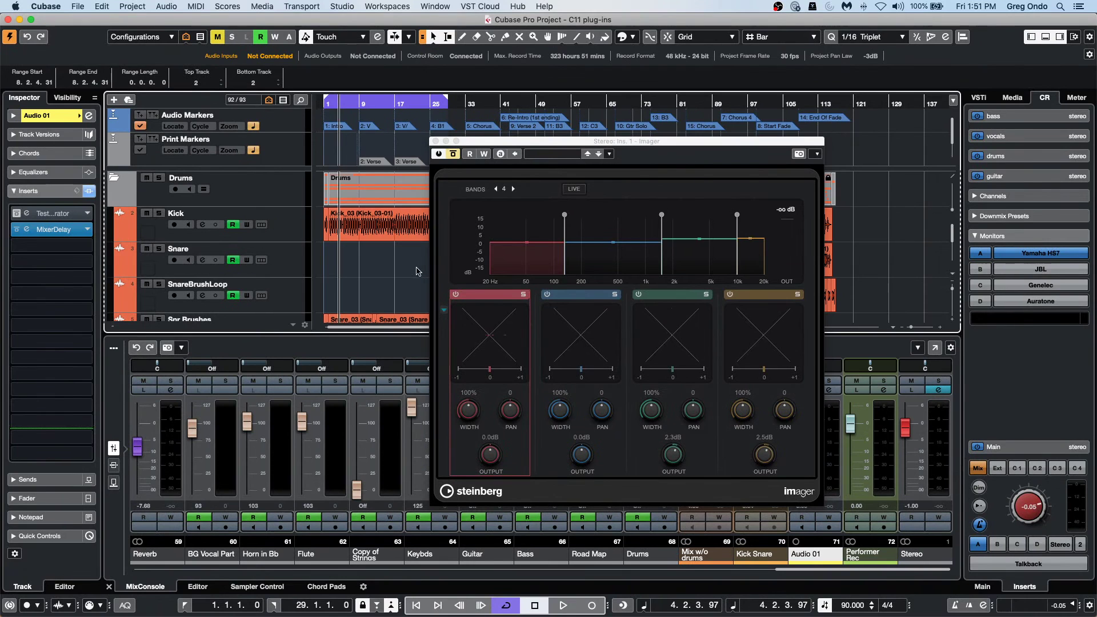
Step: Play the song with the Control Room level raised to 2.41 and take the Imager out of bypass
key(space)
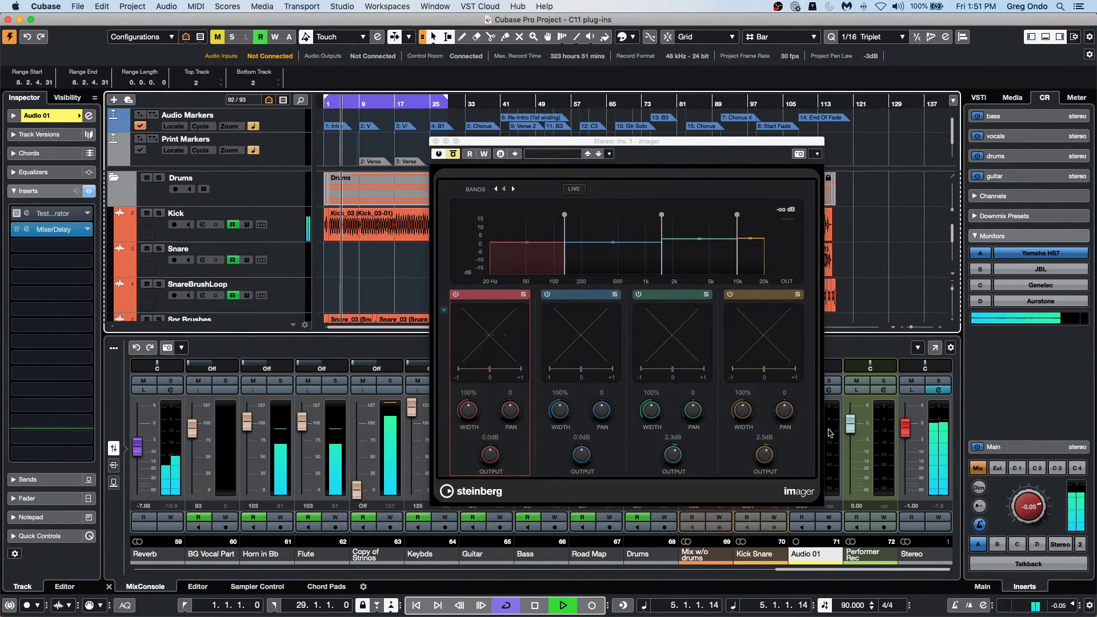
drag(1029, 505, 1030, 495)
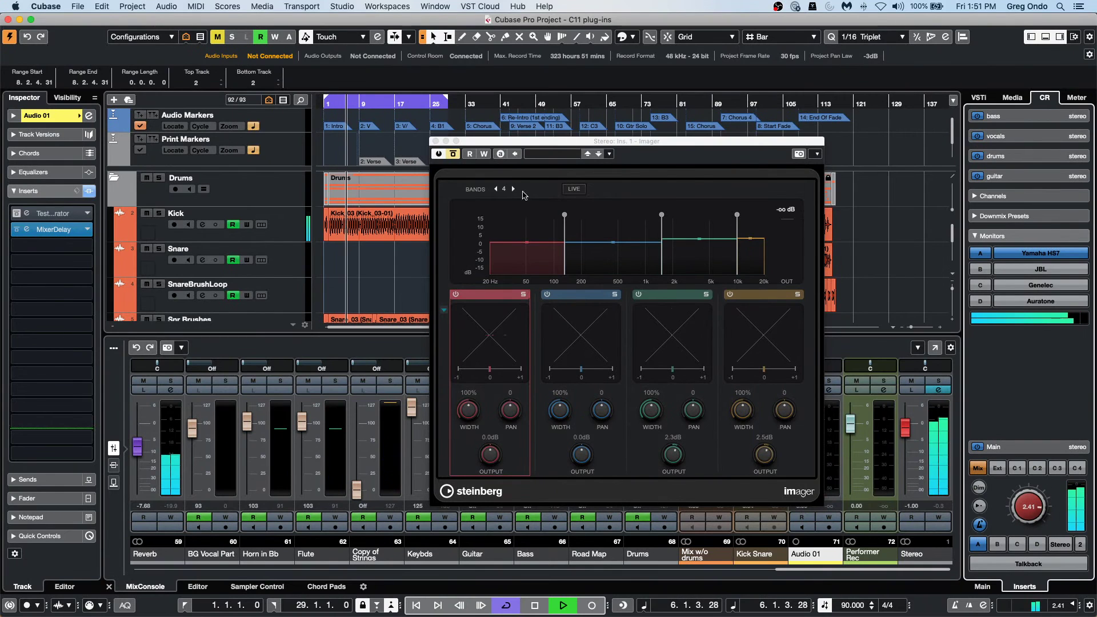
click(460, 154)
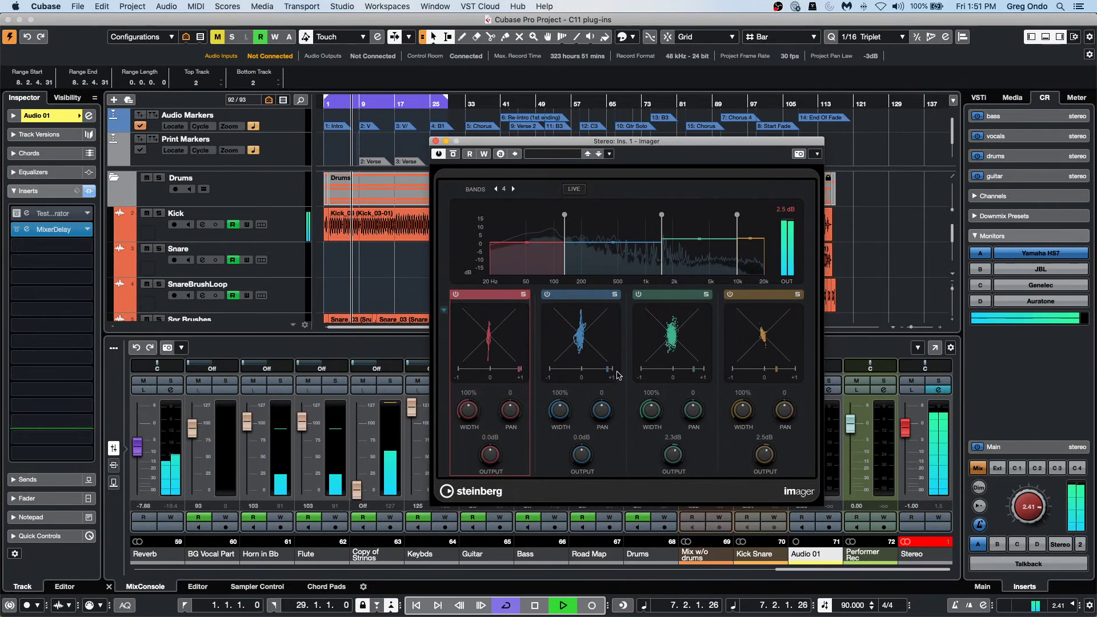
Step: Try widening the two lowest Imager bands to 200% during playback
drag(560, 409, 570, 380)
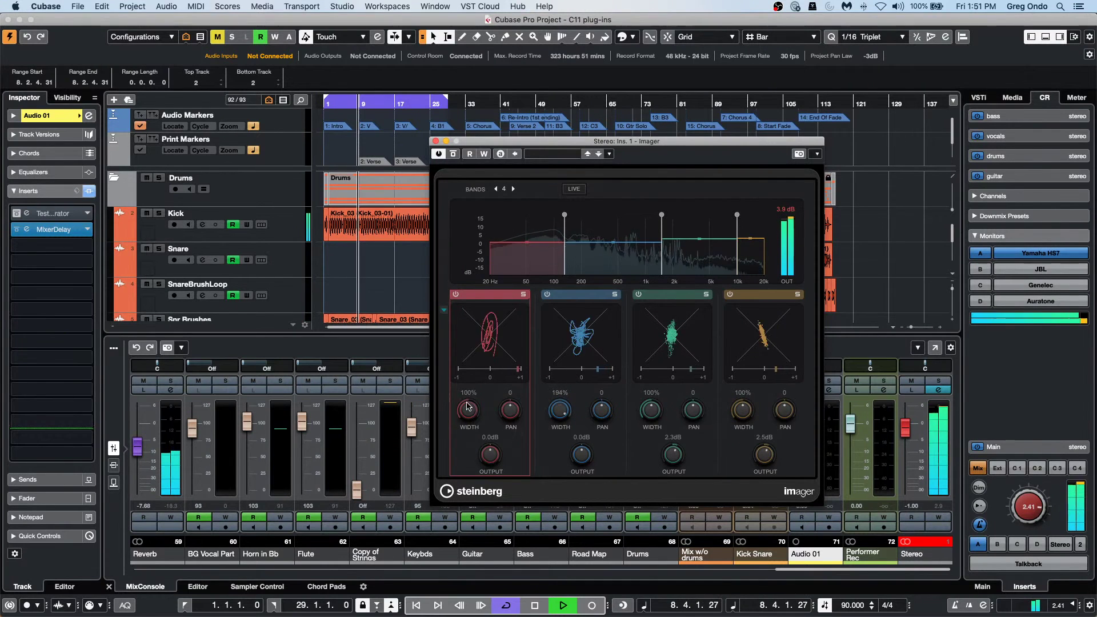
drag(468, 407, 483, 362)
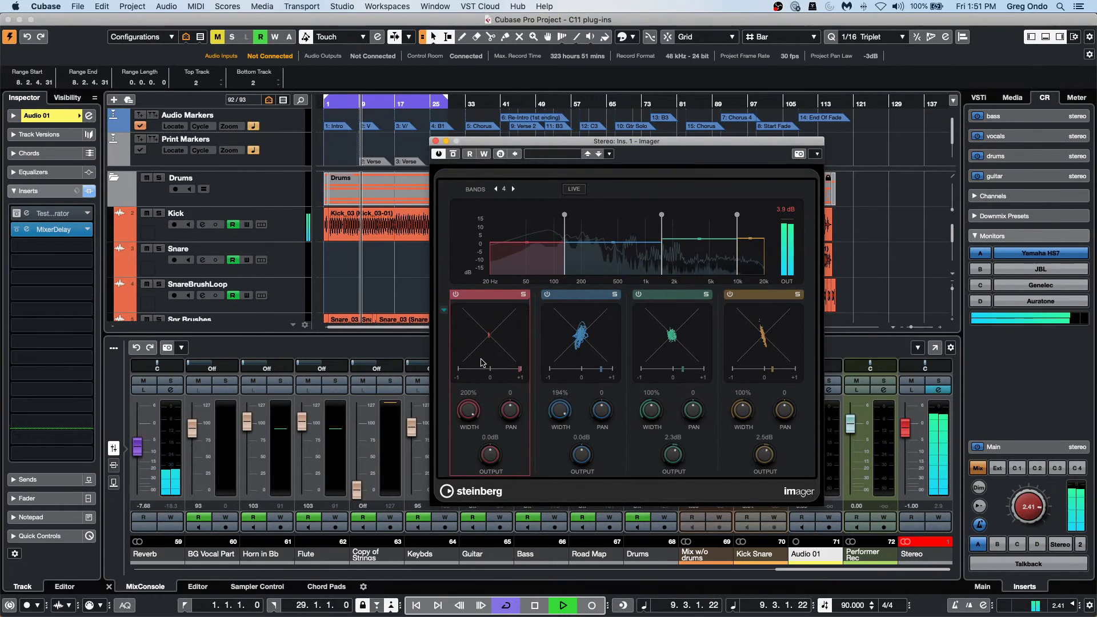
drag(560, 412, 563, 409)
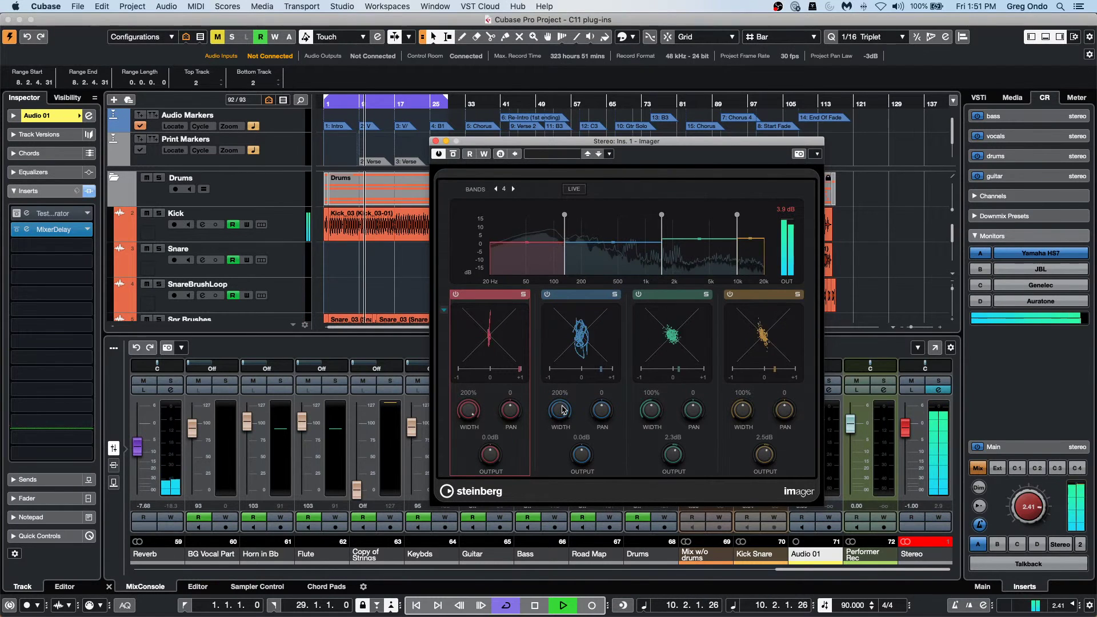
Step: Raise the Control Room level to 3.16, and narrow the Imager's second band to 23% and its lowest band to about 38%
click(1027, 504)
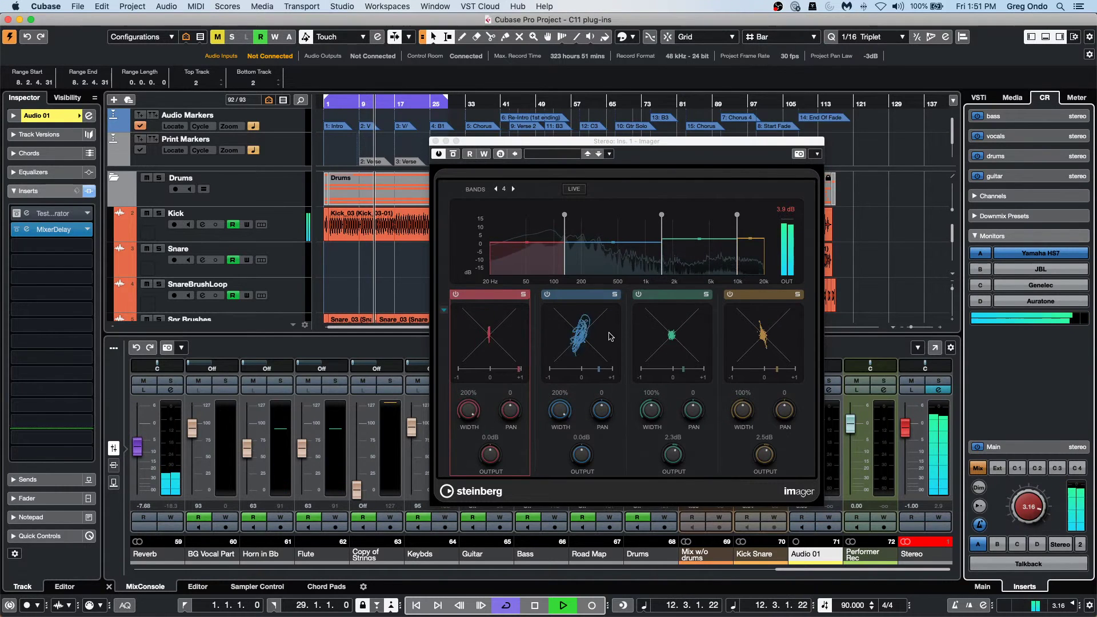
drag(561, 411, 563, 514)
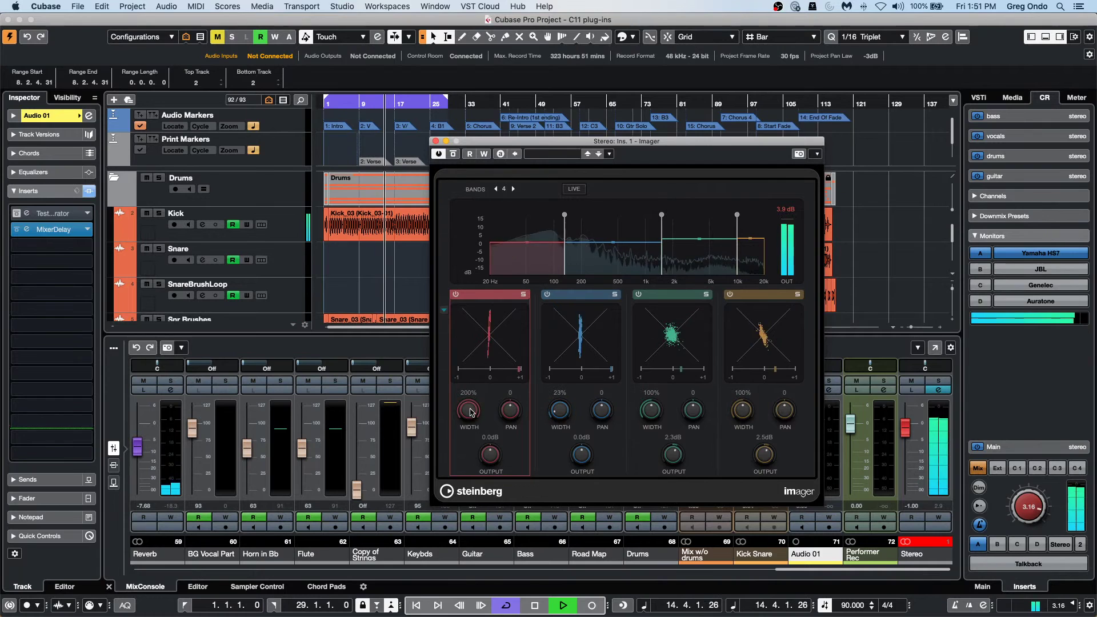
drag(470, 411, 473, 505)
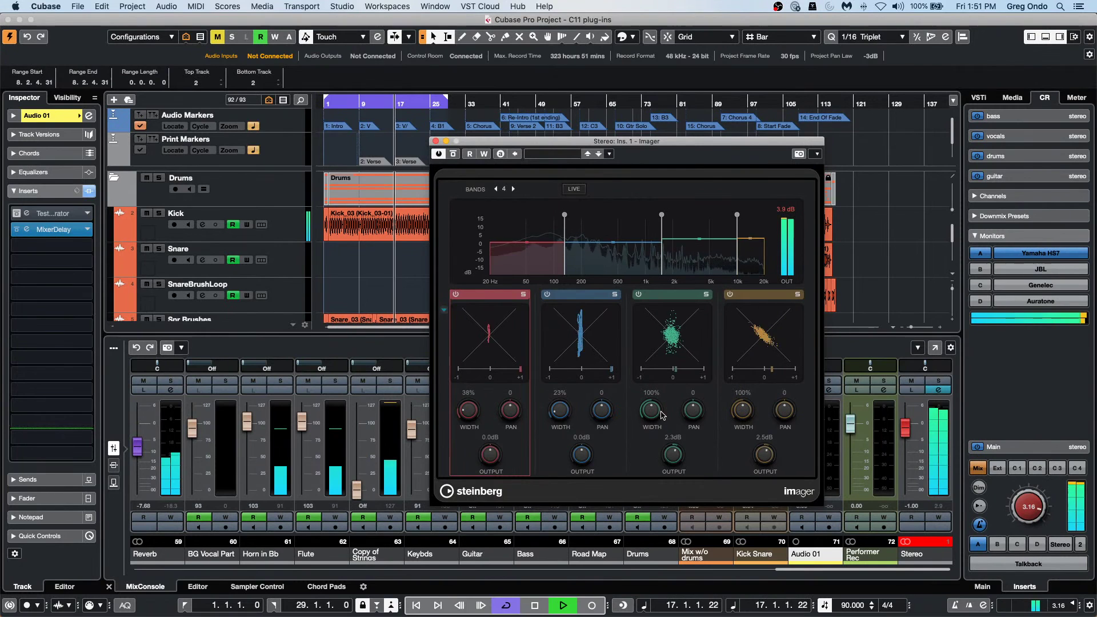
Step: Widen the Imager's third band to 177% and its highest band to 163%, and lower the first crossover frequency slightly
drag(658, 416, 657, 412)
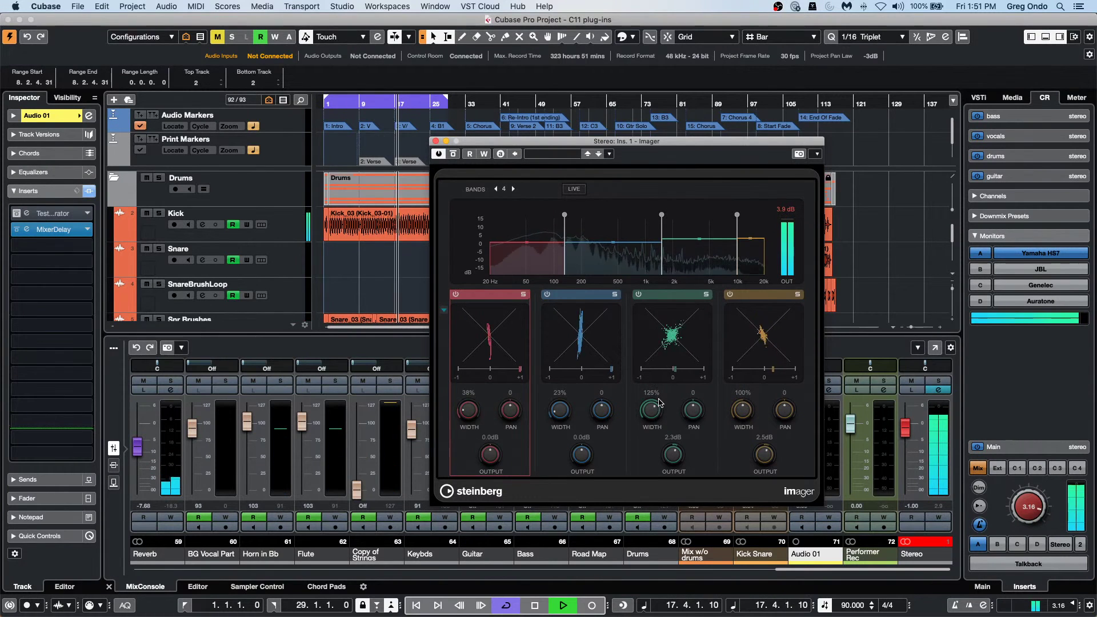
drag(659, 407, 667, 382)
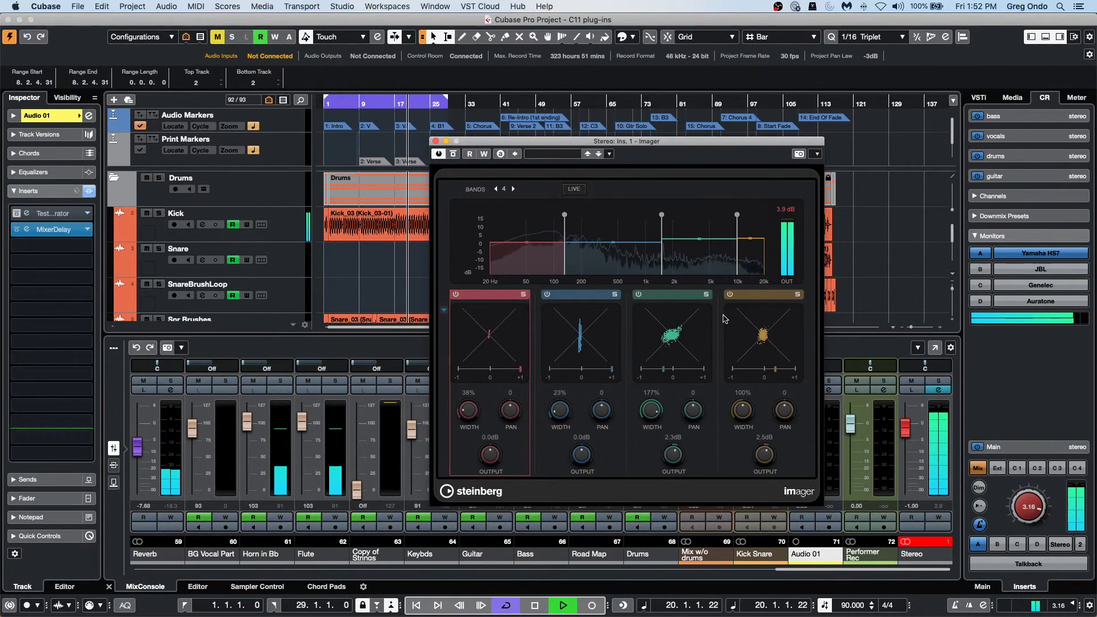
drag(754, 422, 747, 377)
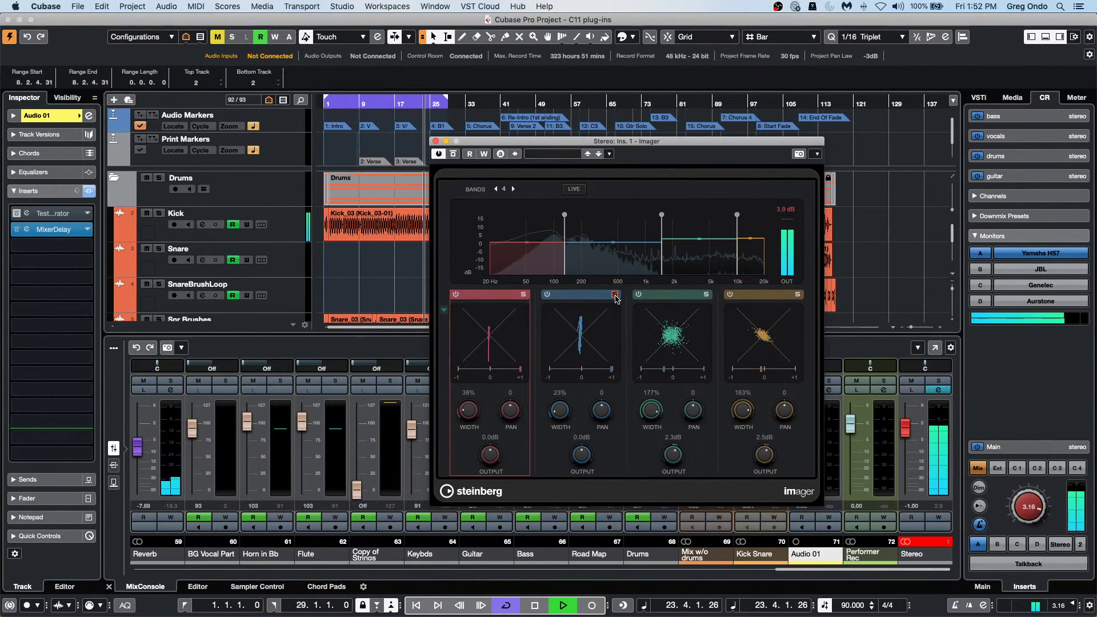
mouse_move(563, 211)
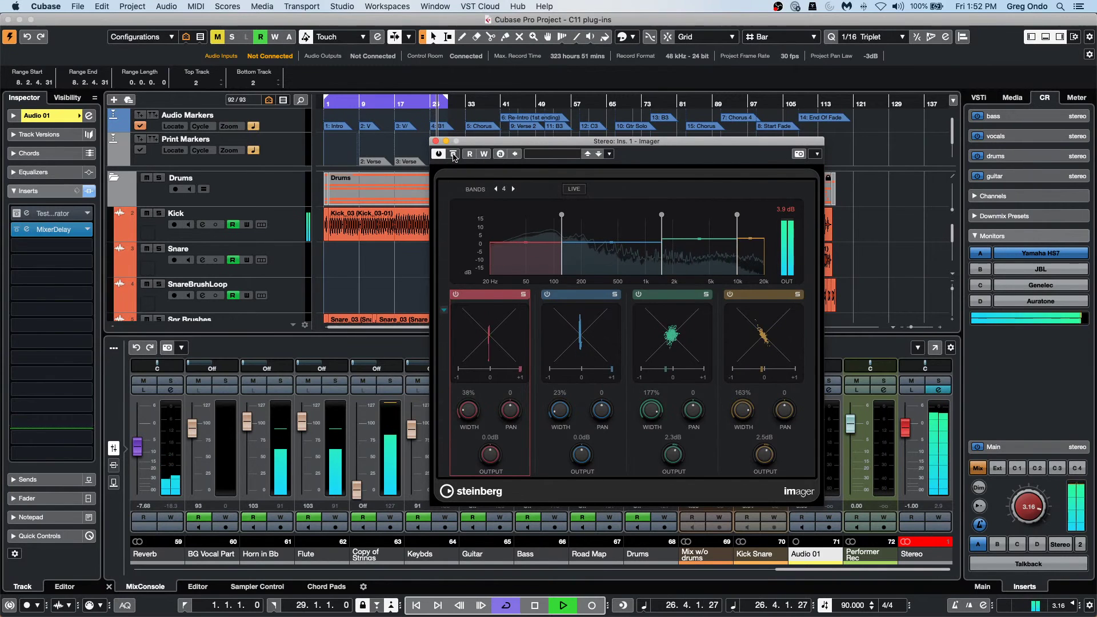
Step: Compare the playing mix with the Imager bypassed and active, leave it bypassed, close its editor and stop playback
click(454, 154)
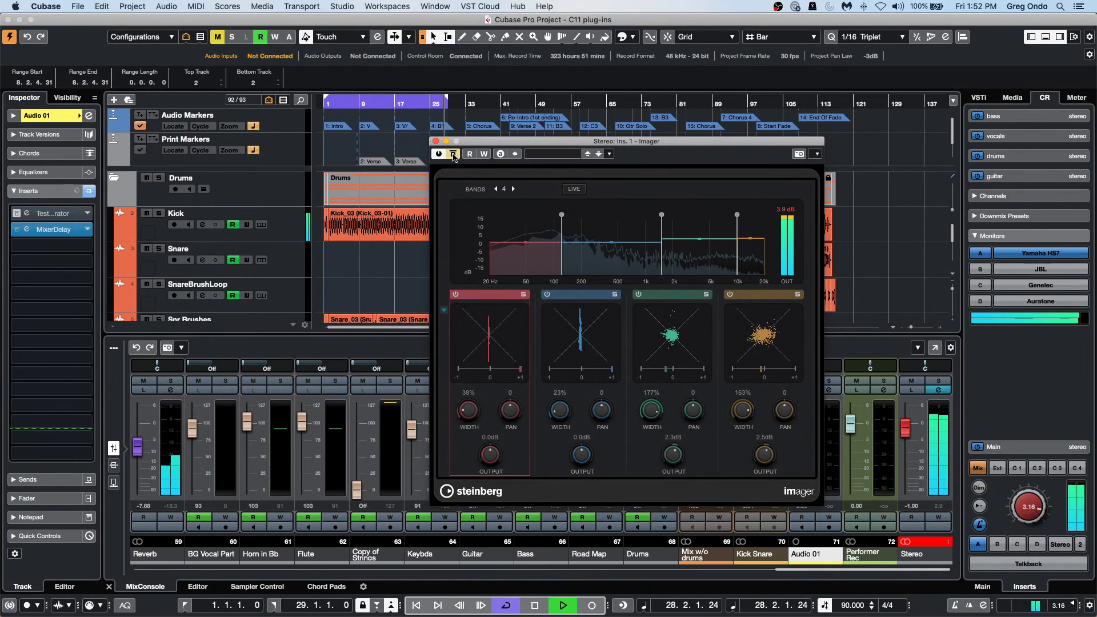
click(454, 154)
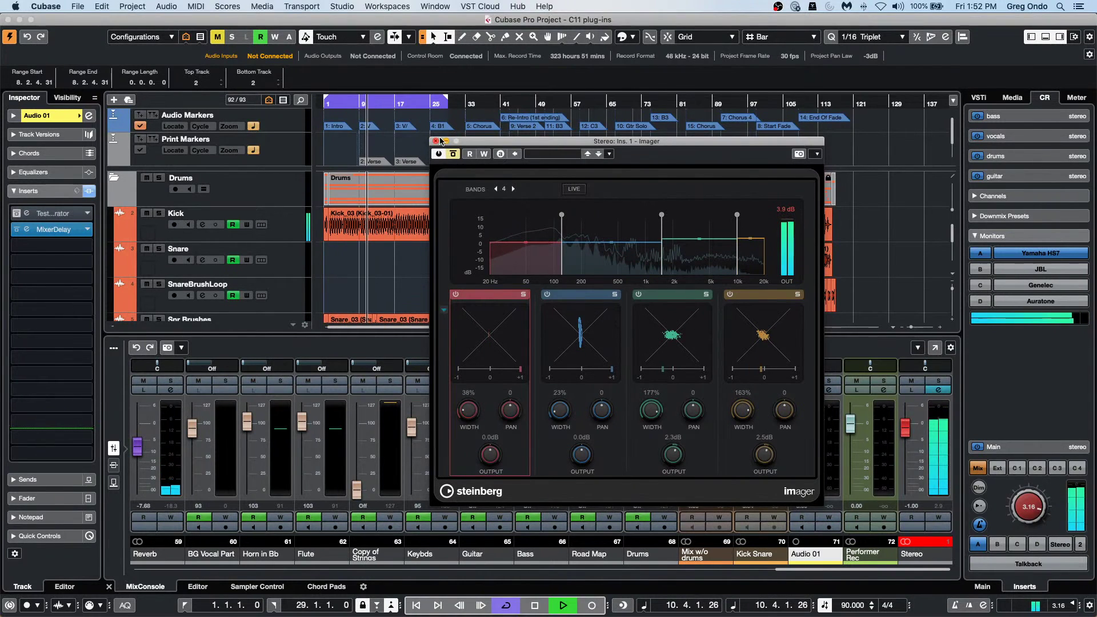
click(435, 142)
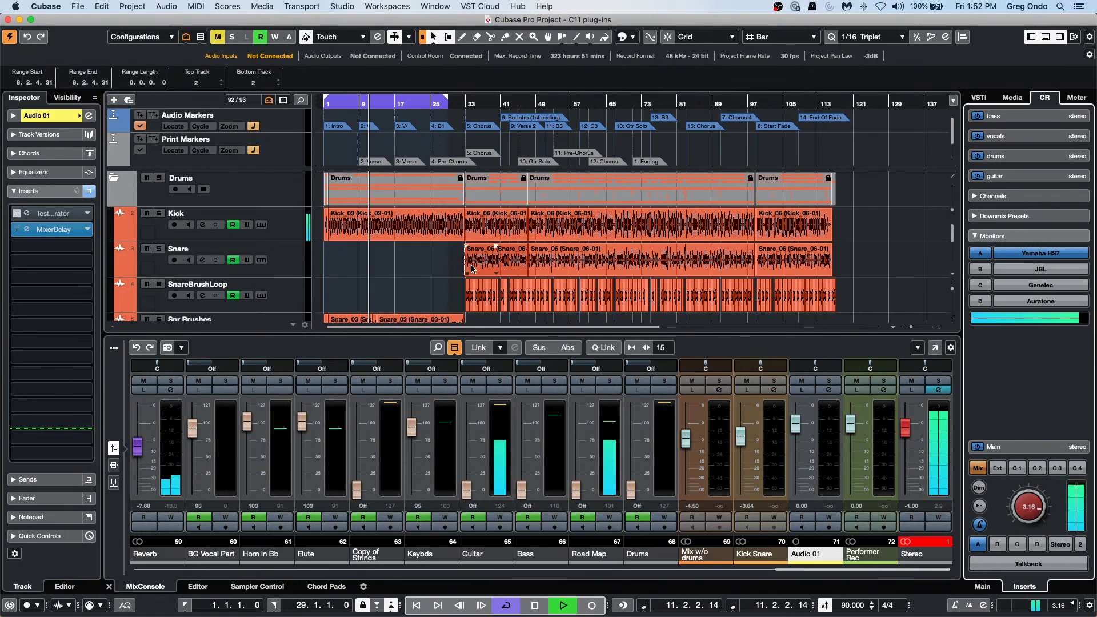
click(450, 295)
key(space)
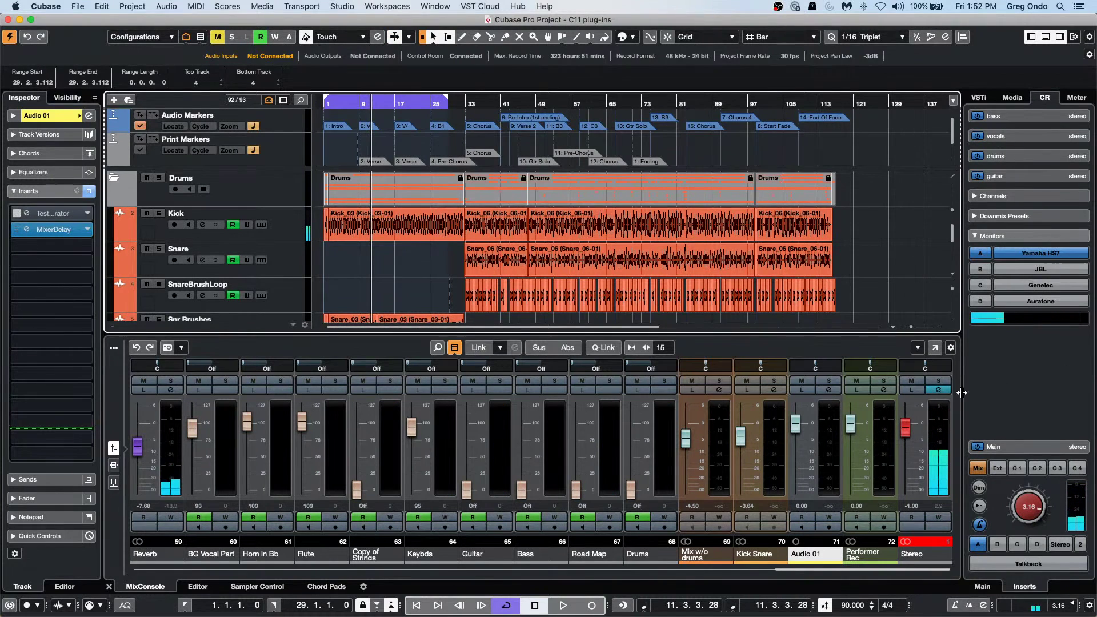
Step: Open the Frequency equalizer on the Stereo output and try band 3 in mid/side mode, returning it to stereo
click(943, 391)
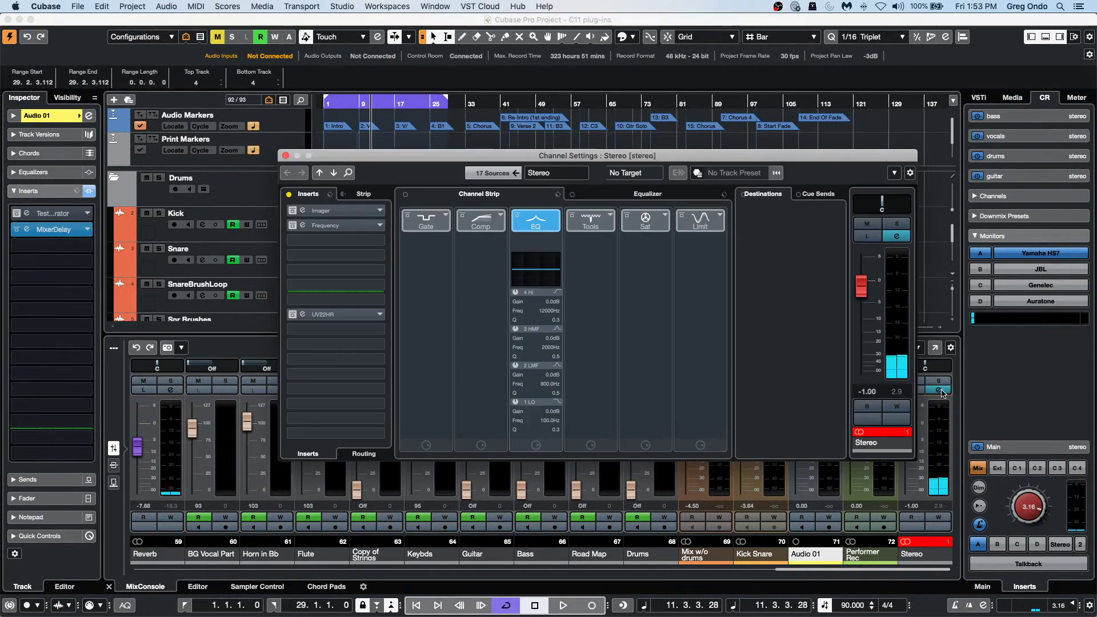
click(333, 226)
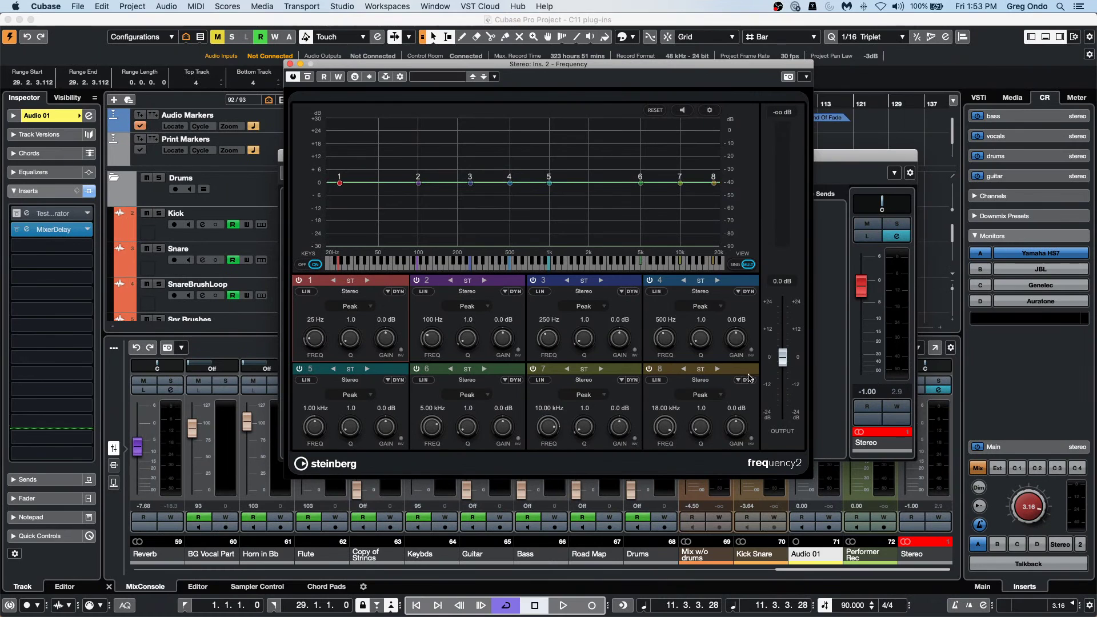
click(601, 281)
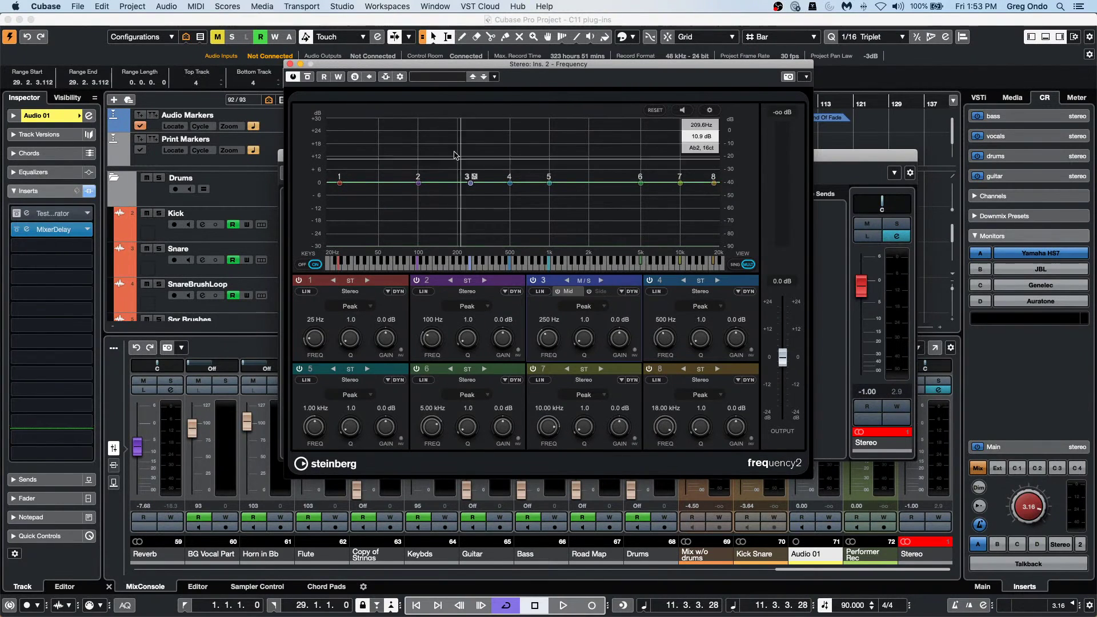
click(568, 281)
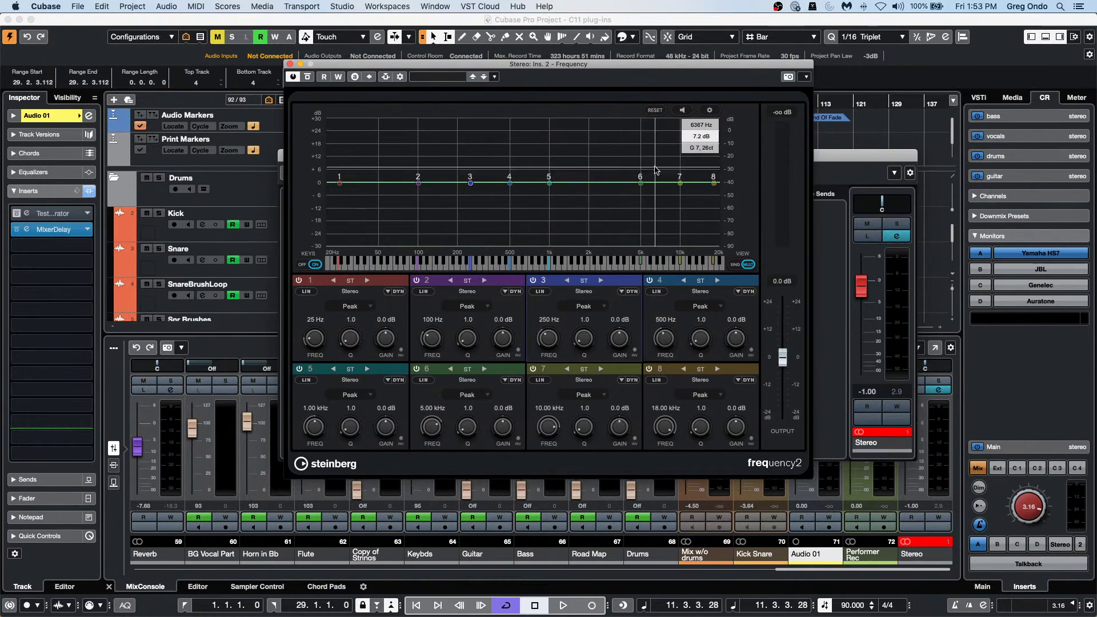
click(602, 281)
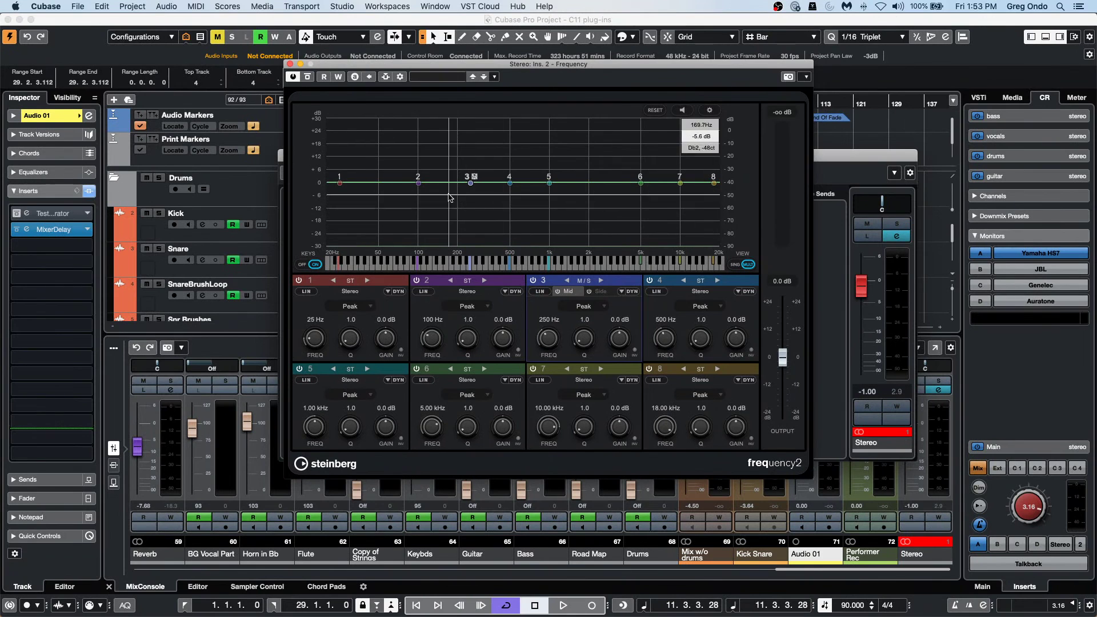
click(570, 282)
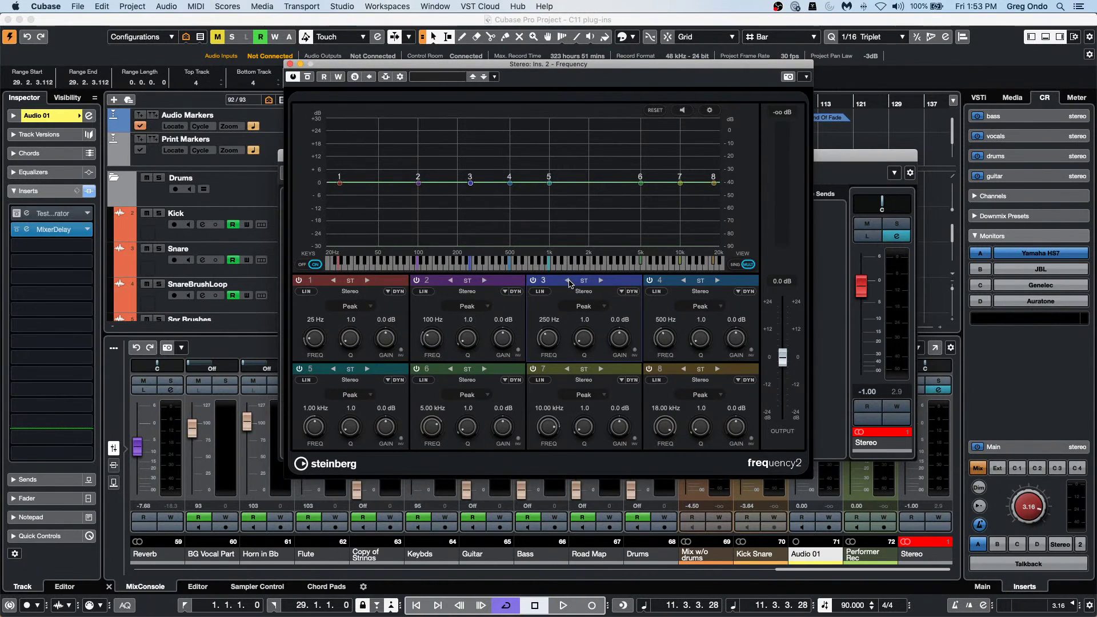
click(602, 281)
Step: Boost band 3 by about 12.5 dB and set its frequency to 784 Hz
drag(470, 183, 480, 160)
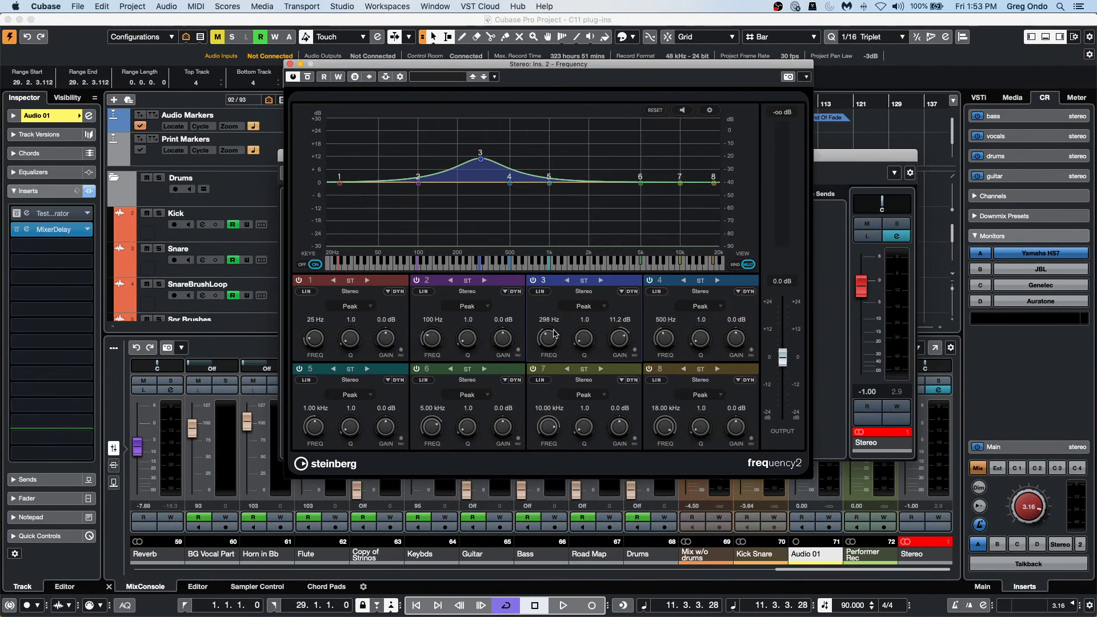
mouse_move(481, 159)
mouse_down()
mouse_move(470, 155)
mouse_move(511, 157)
mouse_move(485, 156)
mouse_up()
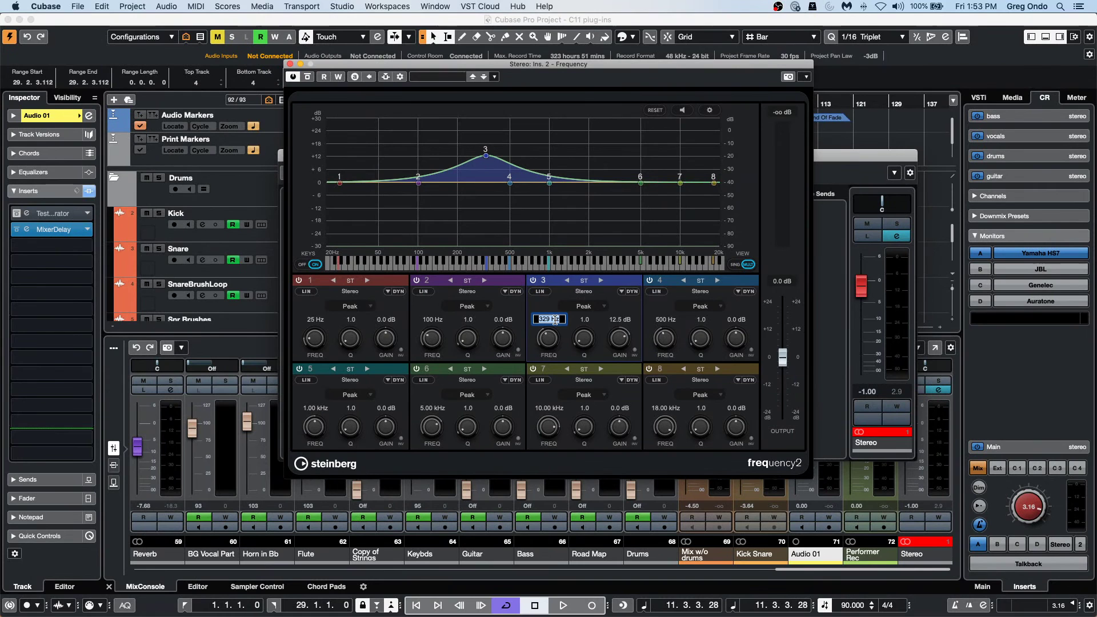
key(Return)
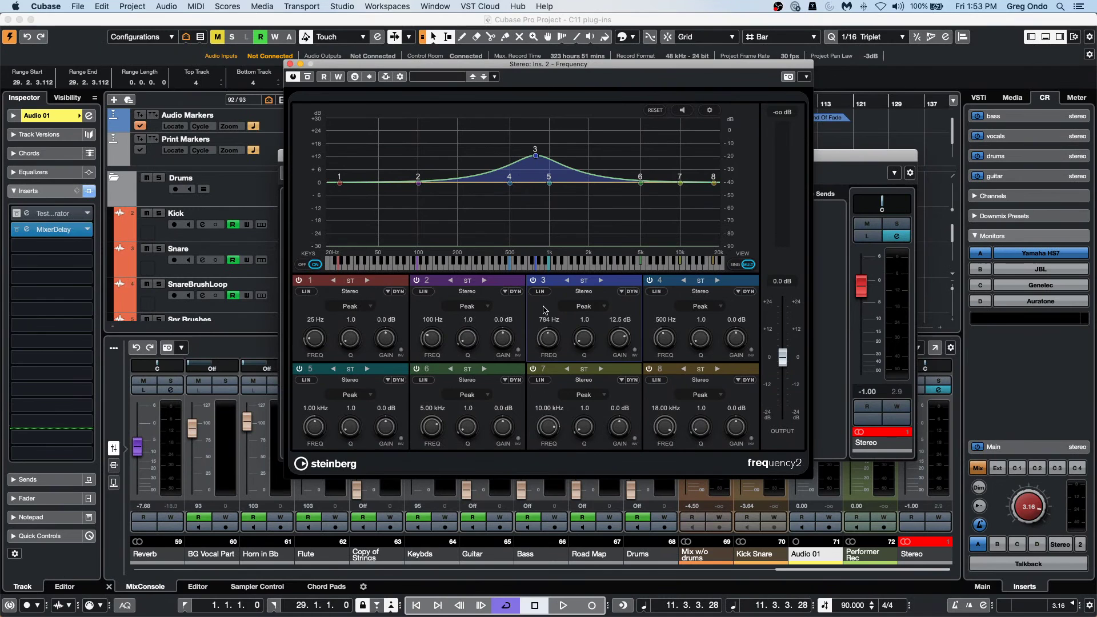
Step: Play the mix with filter audition enabled, sweep band 3 to about 813 Hz at 6.4 dB, and stop playback
mouse_move(536, 156)
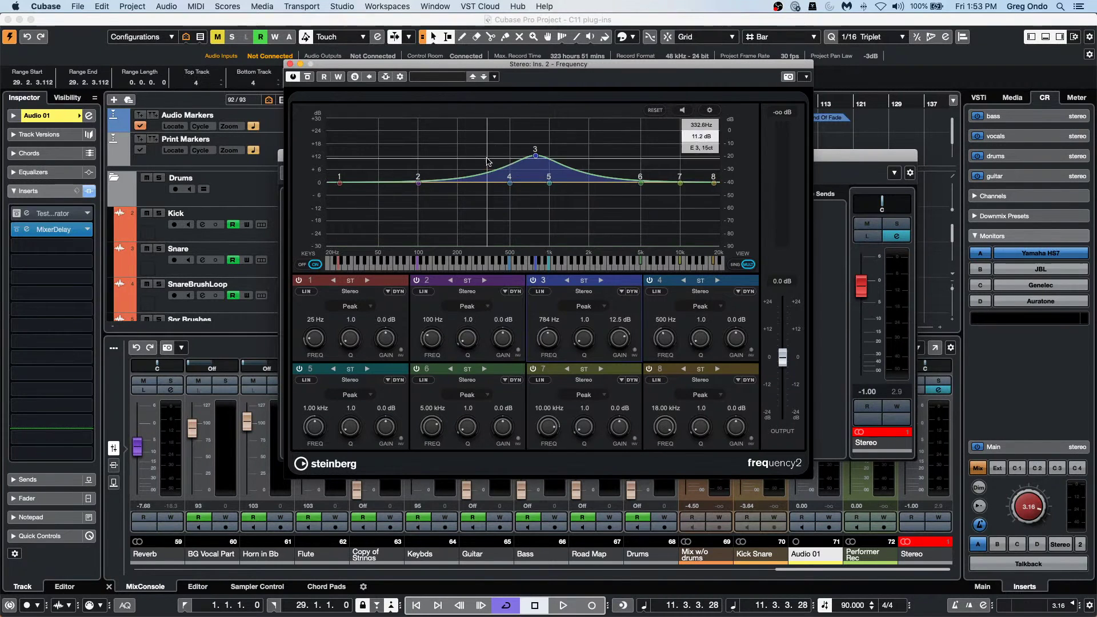
drag(538, 155, 494, 161)
key(space)
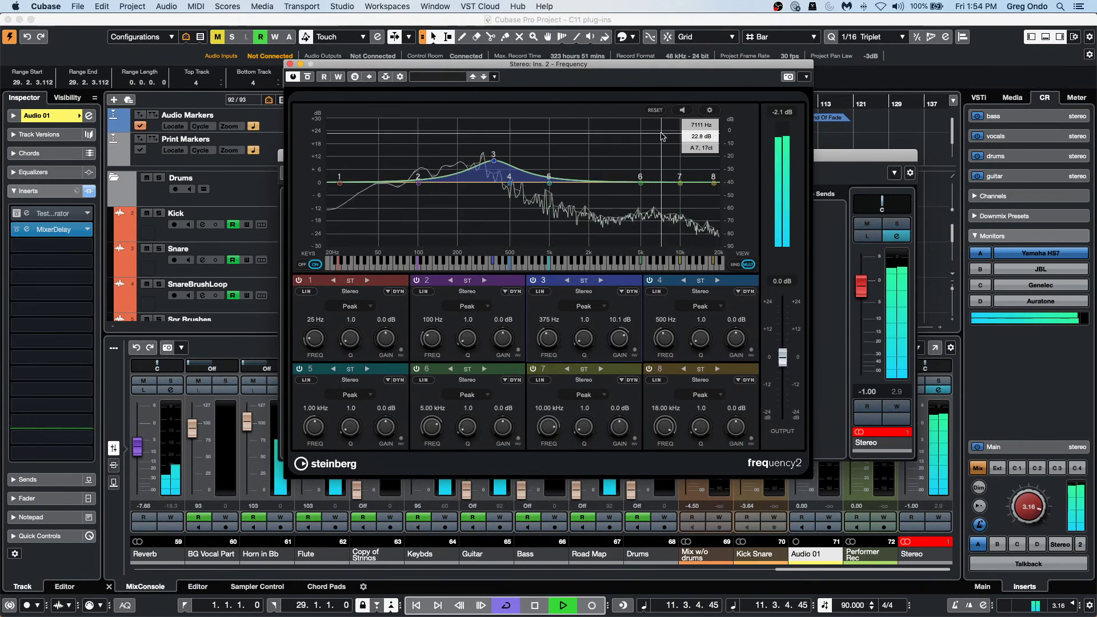
click(682, 110)
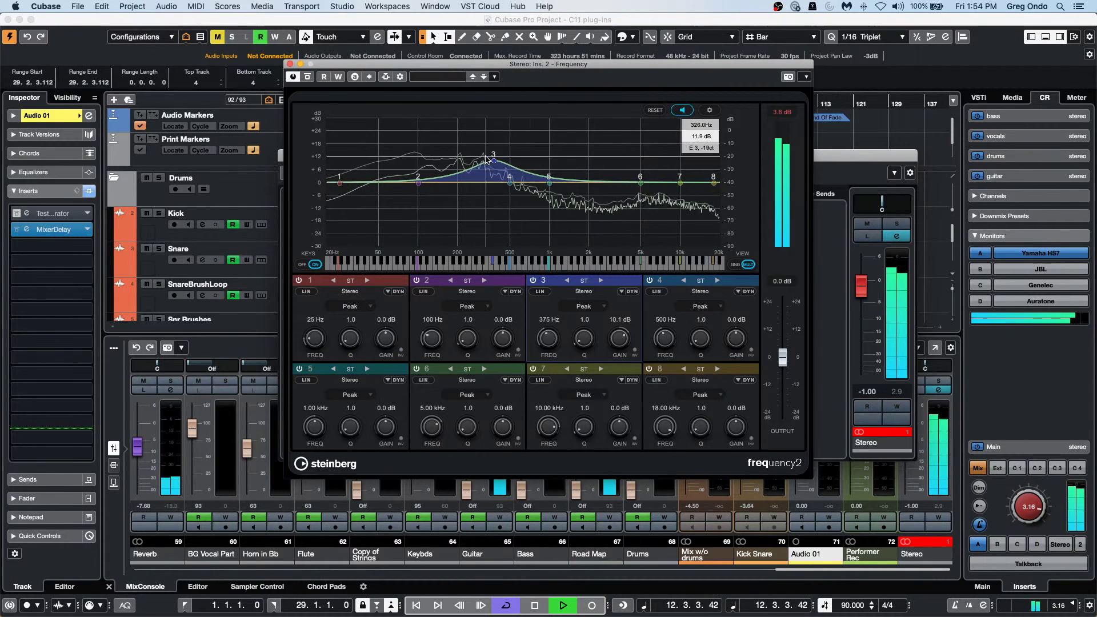
drag(494, 161, 538, 171)
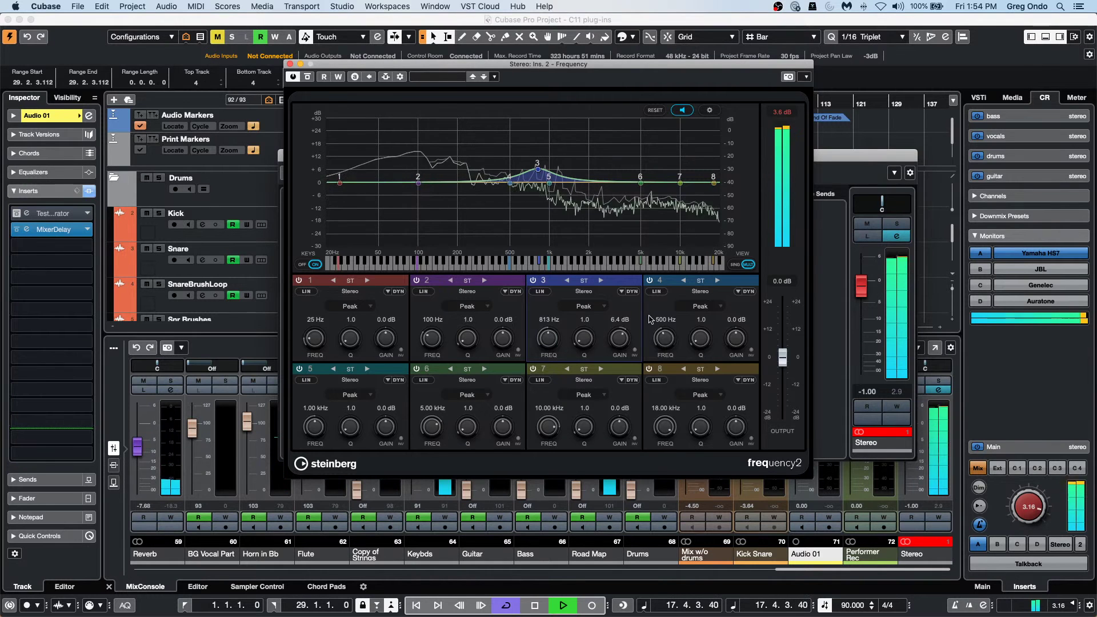
key(space)
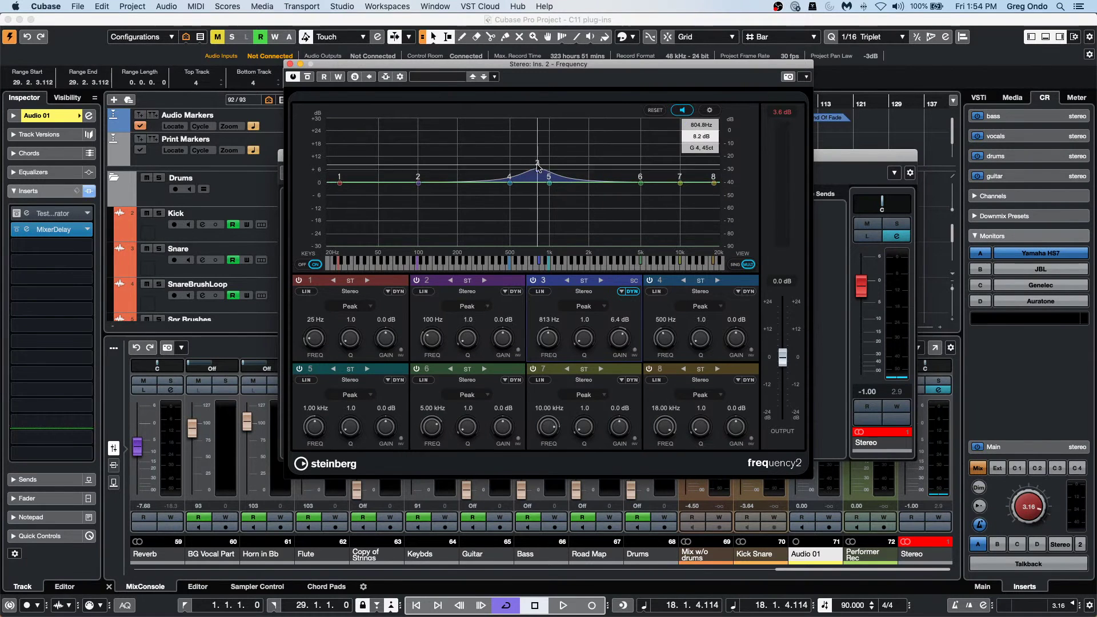
Step: Set band 3 to about 735 Hz, 10.4 dB and Q 3.4, with dynamics at ratio 2.94, attack 40.96 ms and release 264 ms
drag(538, 170, 532, 159)
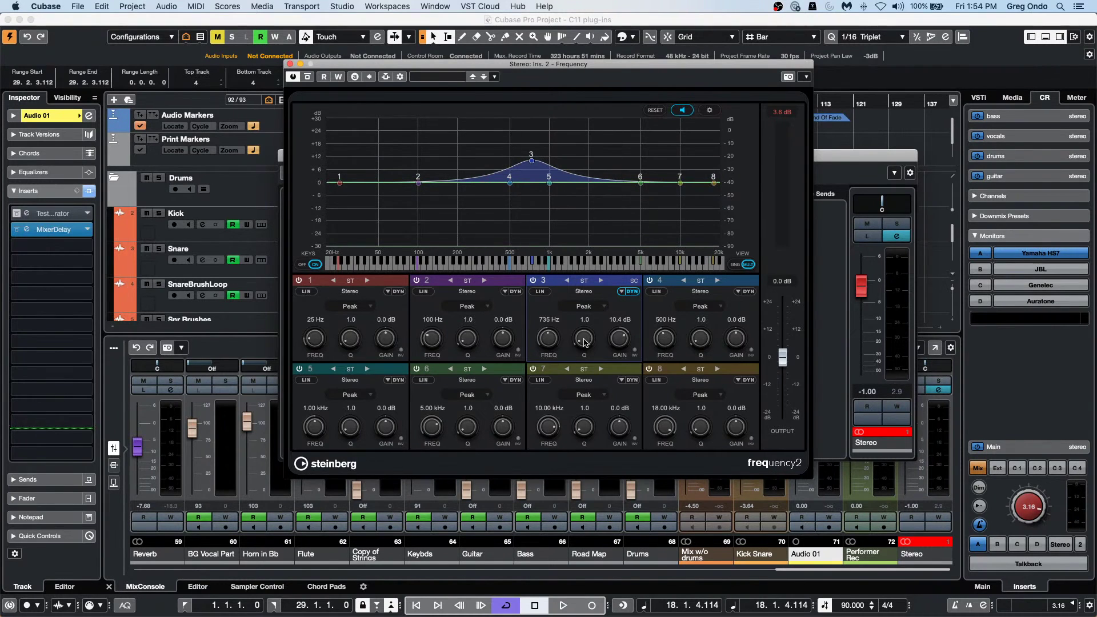
drag(584, 342, 585, 294)
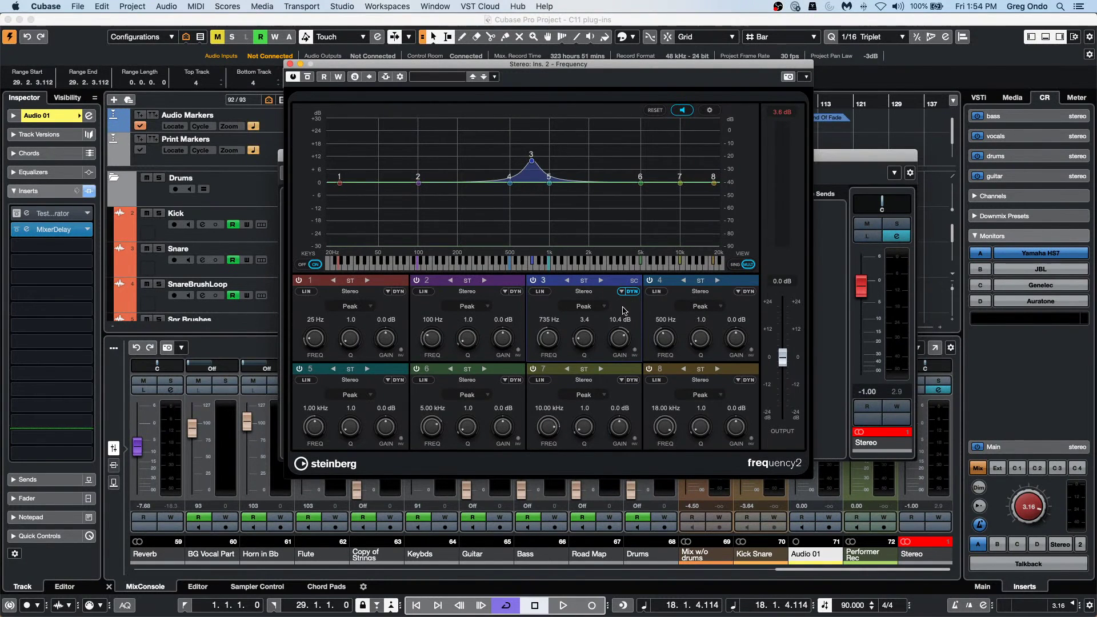
click(632, 292)
click(622, 292)
click(622, 292)
click(622, 293)
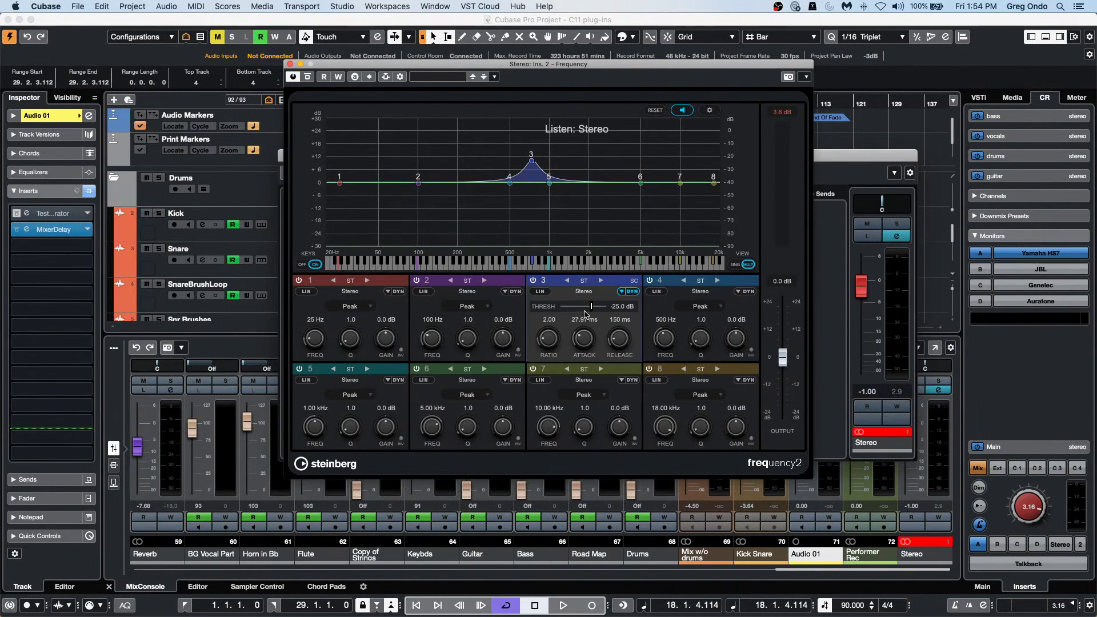
scroll(586, 313, up, 3)
scroll(549, 331, up, 3)
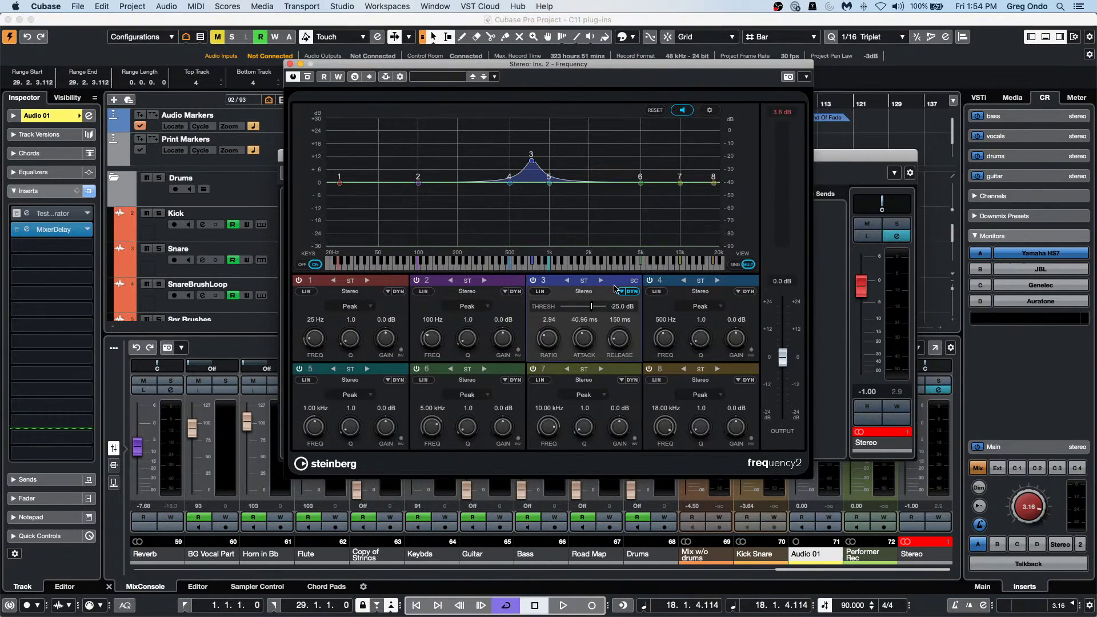
scroll(619, 337, up, 3)
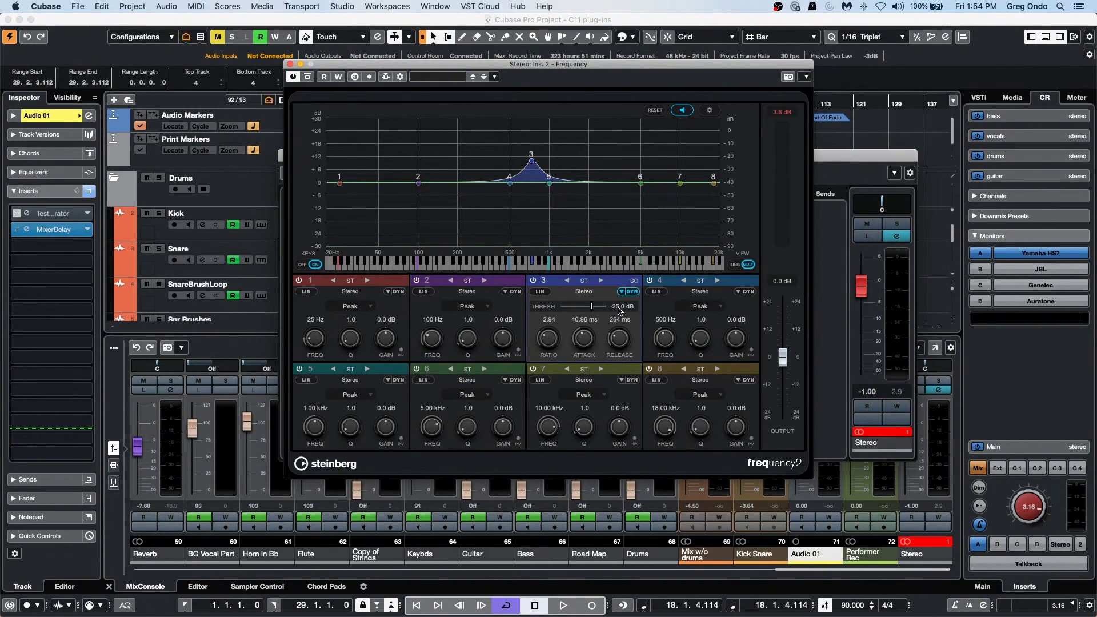
Step: Move band 3 to about 652 Hz at 7.2 dB and switch between its dynamics and EQ controls, ending on the EQ controls
mouse_move(532, 160)
mouse_down()
mouse_move(522, 166)
mouse_move(539, 165)
mouse_move(526, 169)
mouse_up()
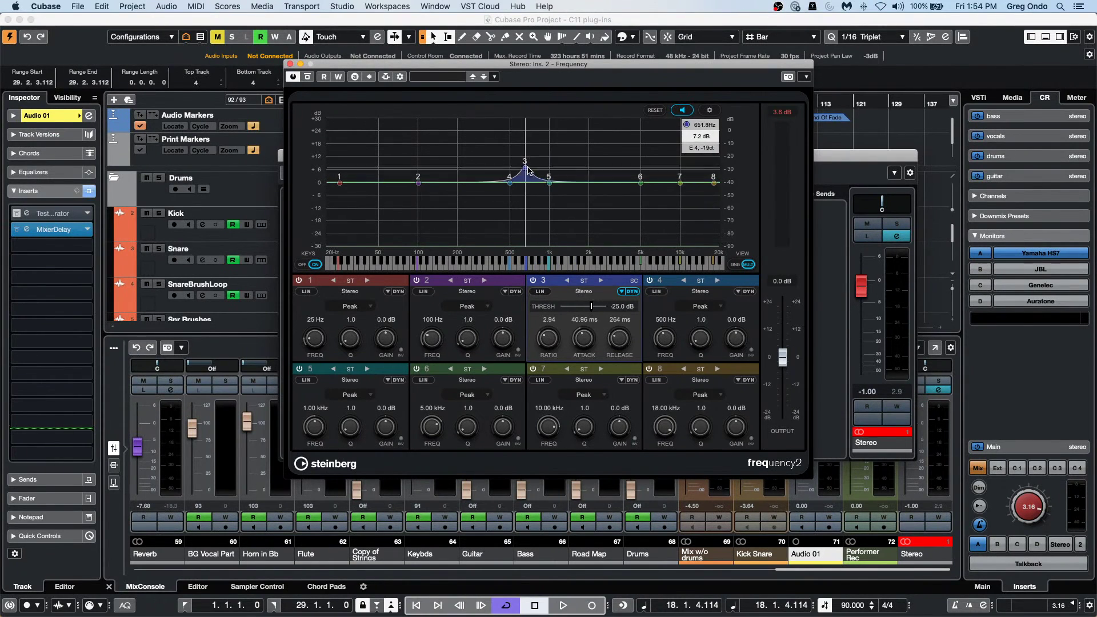
click(622, 292)
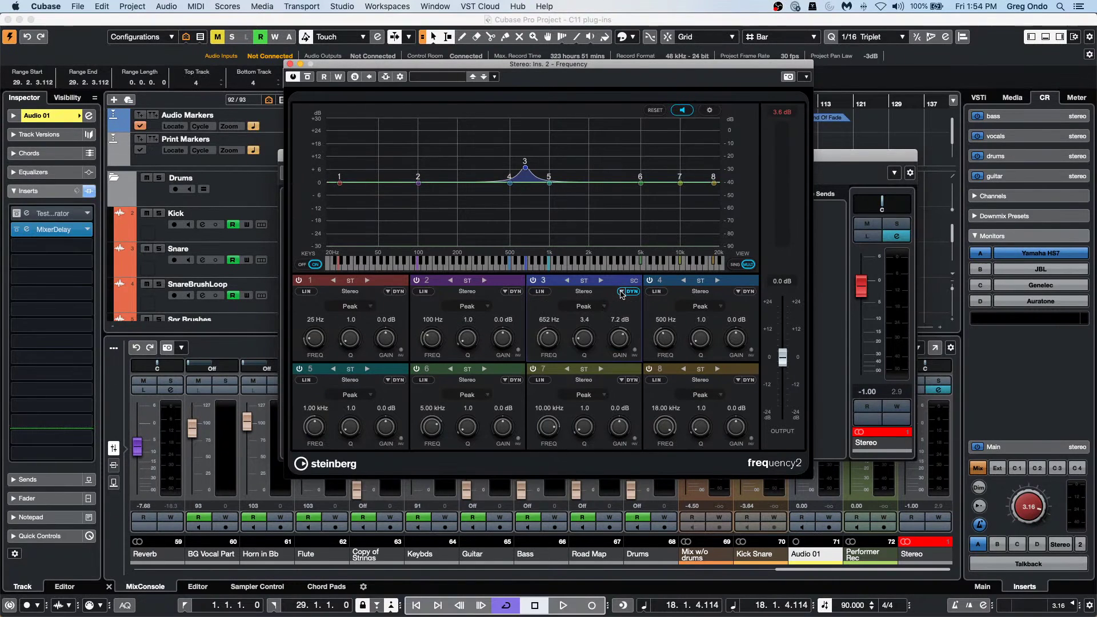
click(622, 292)
click(622, 293)
click(622, 292)
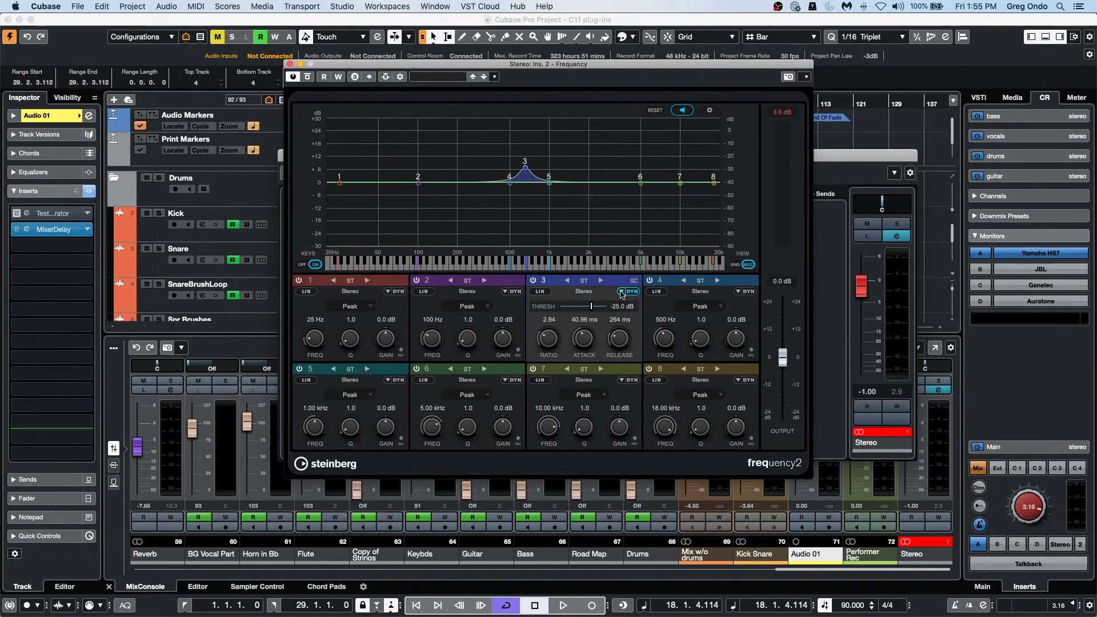
click(622, 292)
click(622, 292)
click(622, 292)
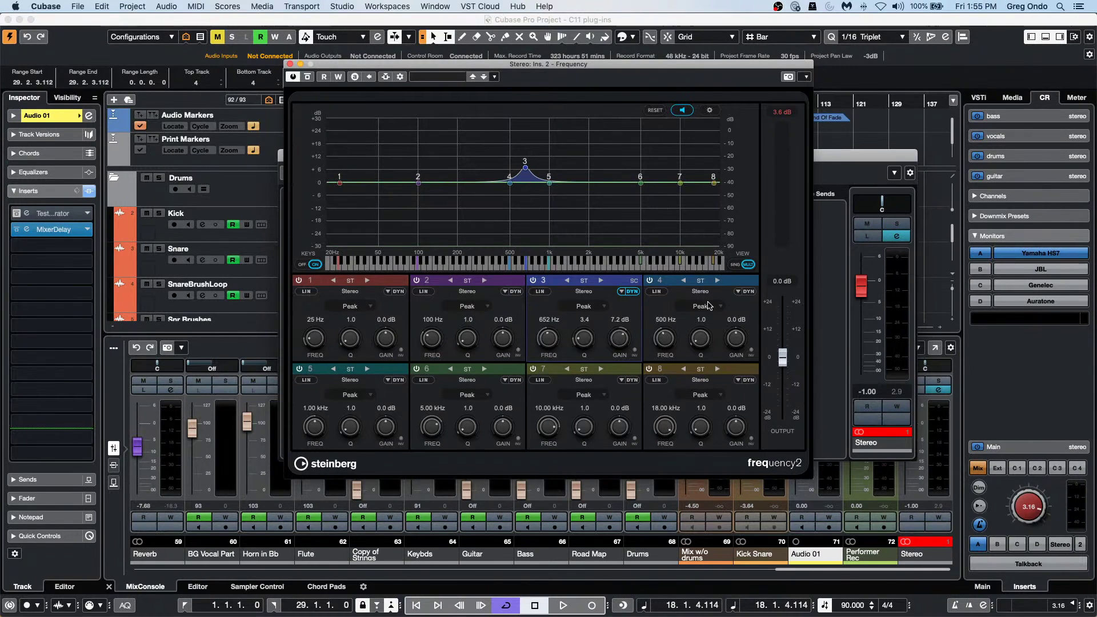
Step: Switch Frequency to the single-band view, enable dynamics on band 5, and review the settings of bands 3 and 2
click(737, 265)
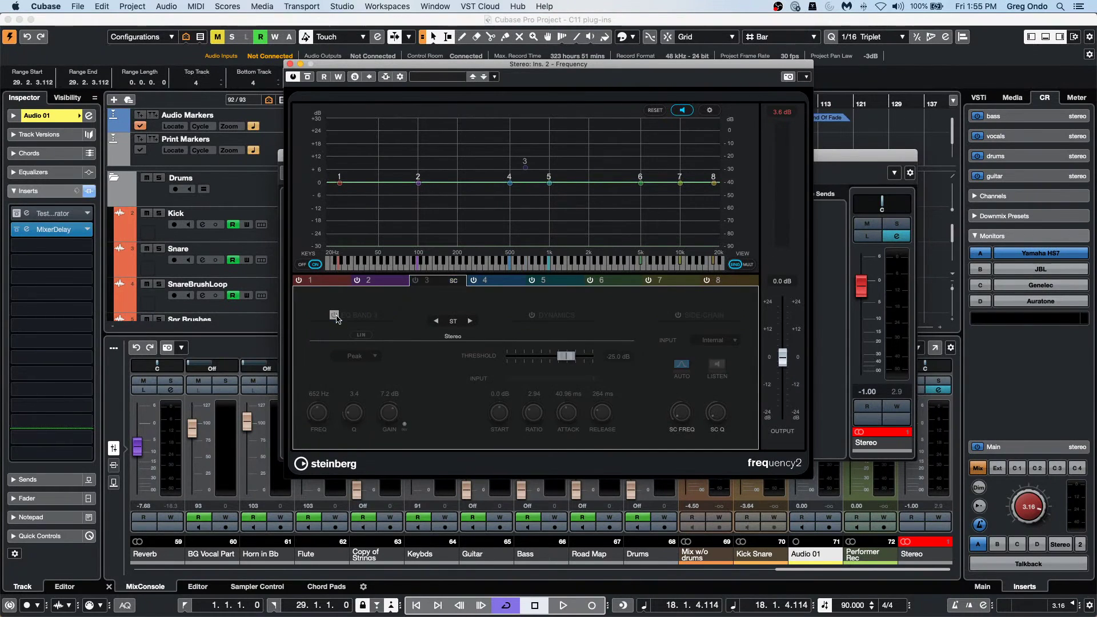
click(499, 281)
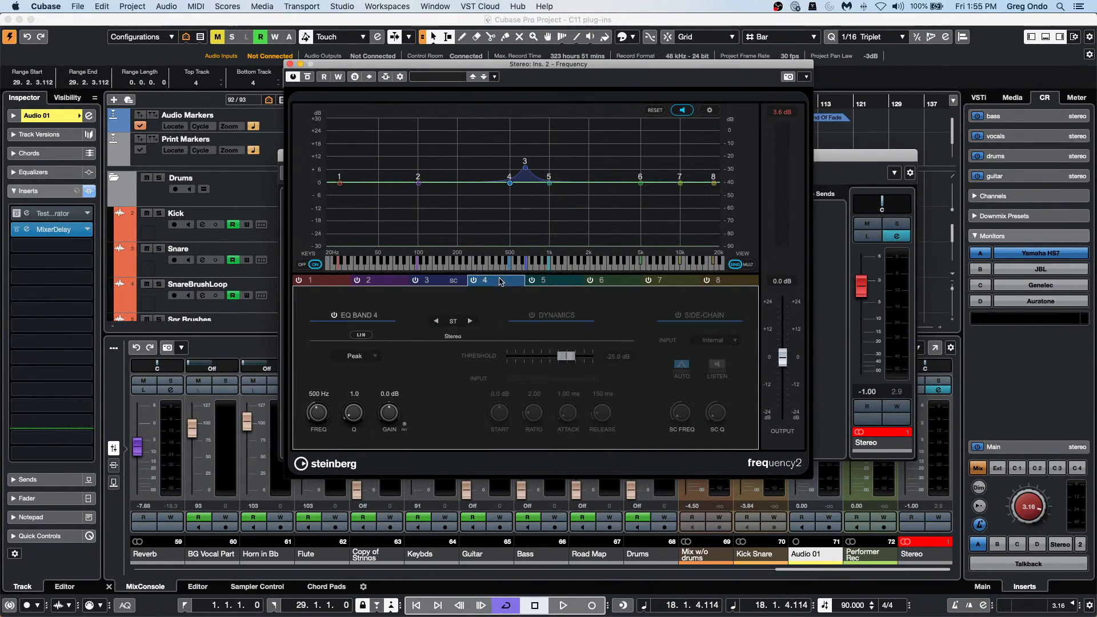
click(546, 281)
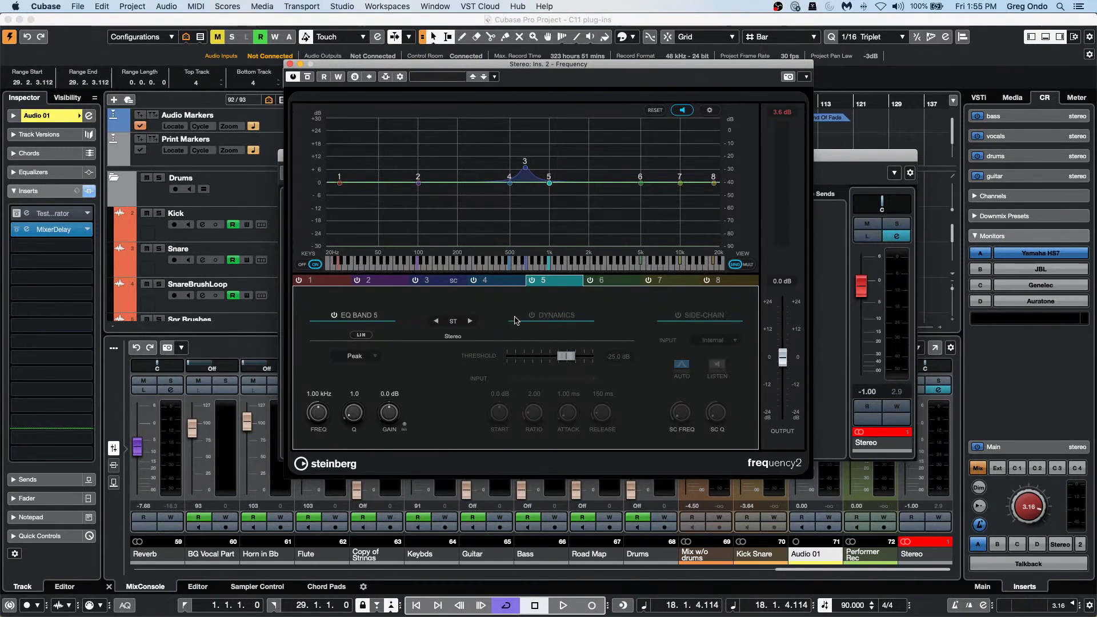
click(531, 316)
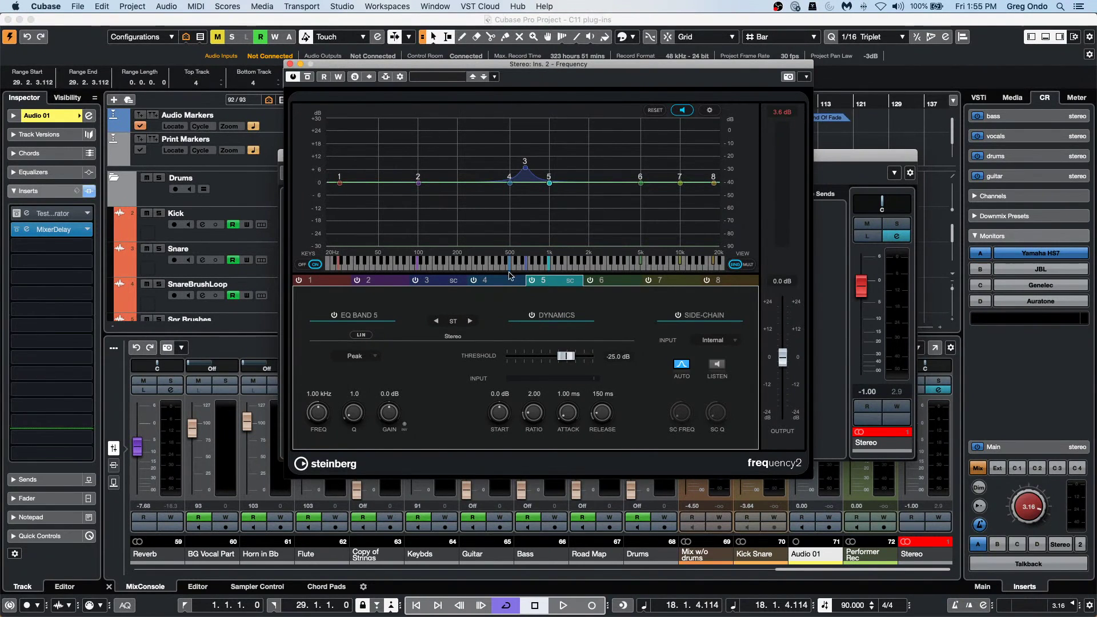
click(475, 282)
click(437, 283)
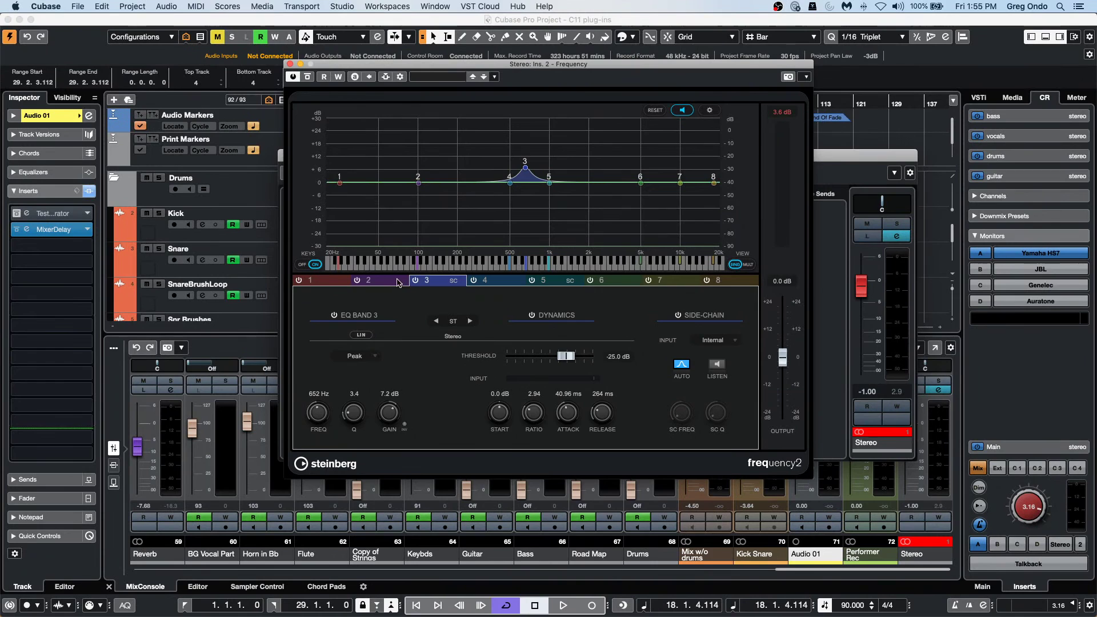
click(393, 284)
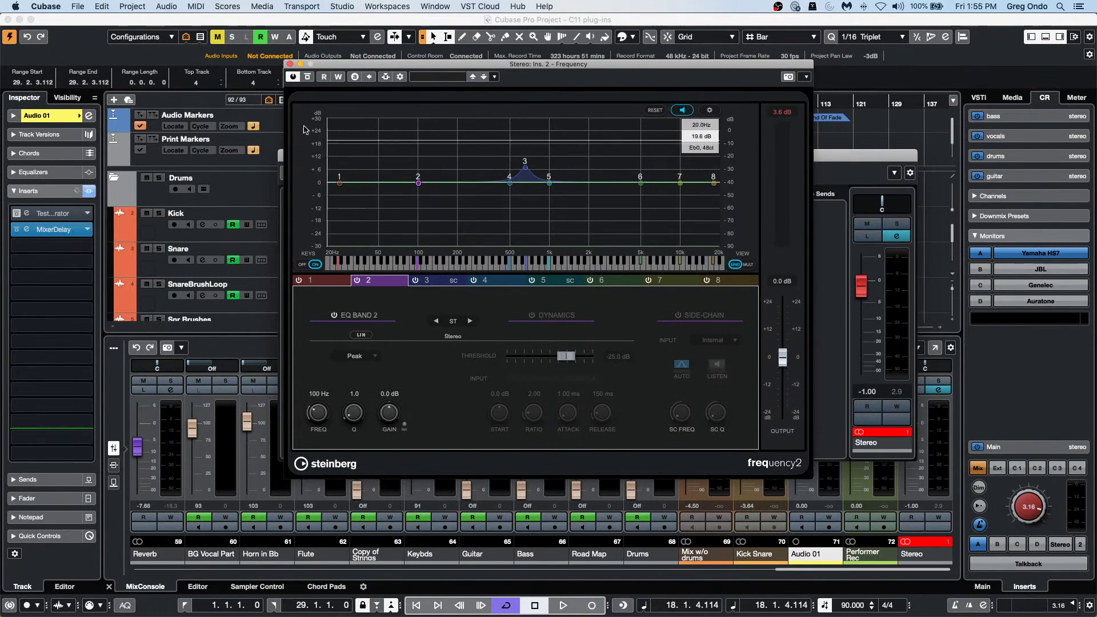
Step: Close the Frequency editor and the Stereo channel settings to return to the project's tracks
click(290, 64)
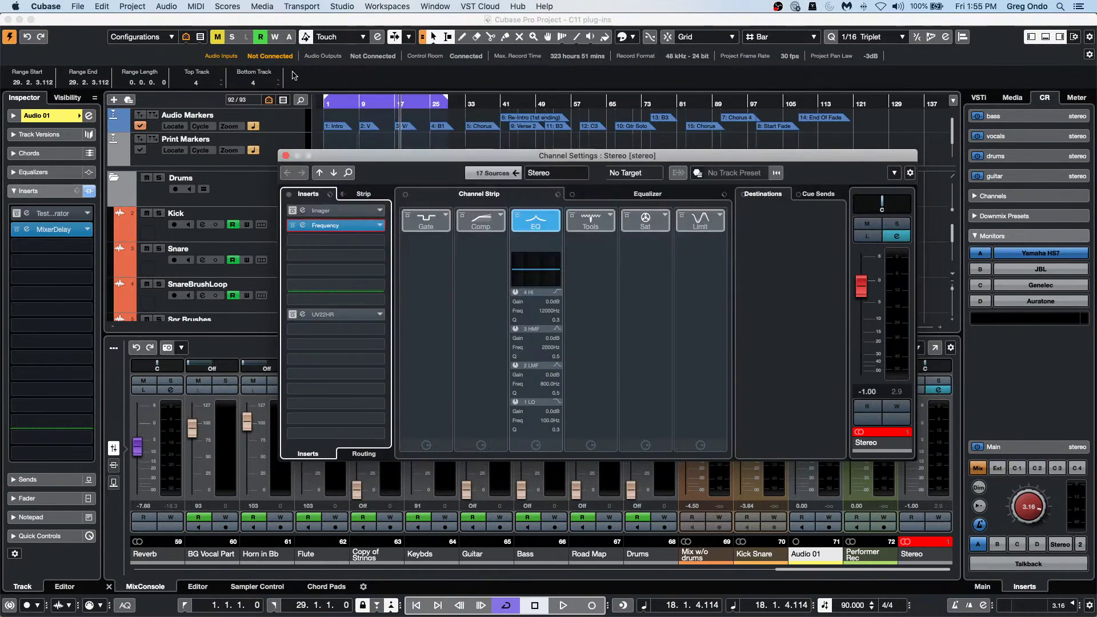
click(303, 225)
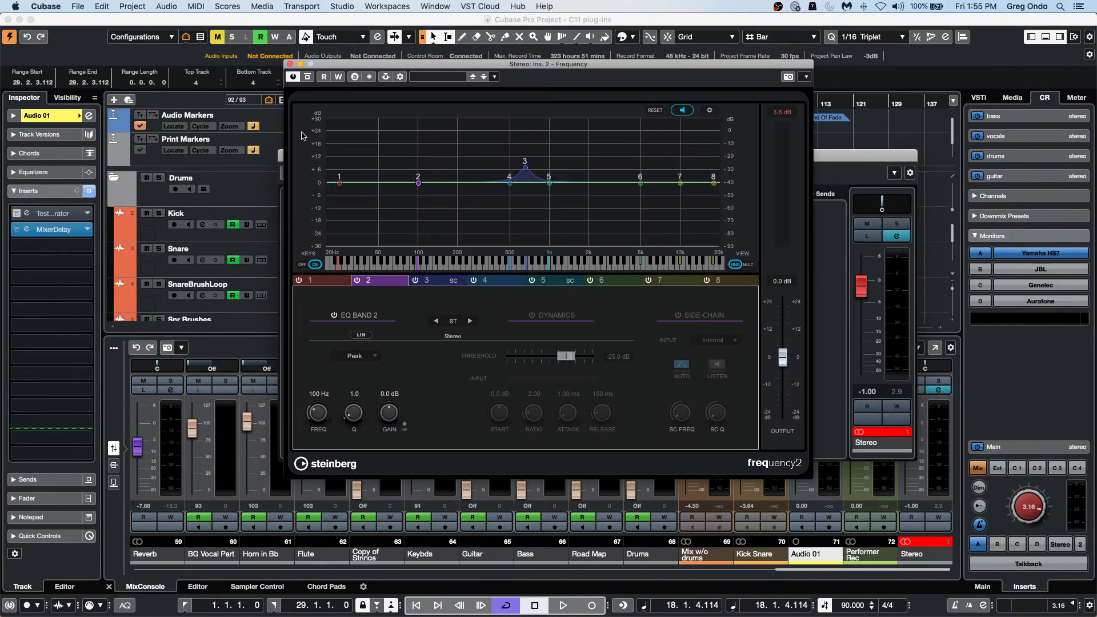
click(290, 64)
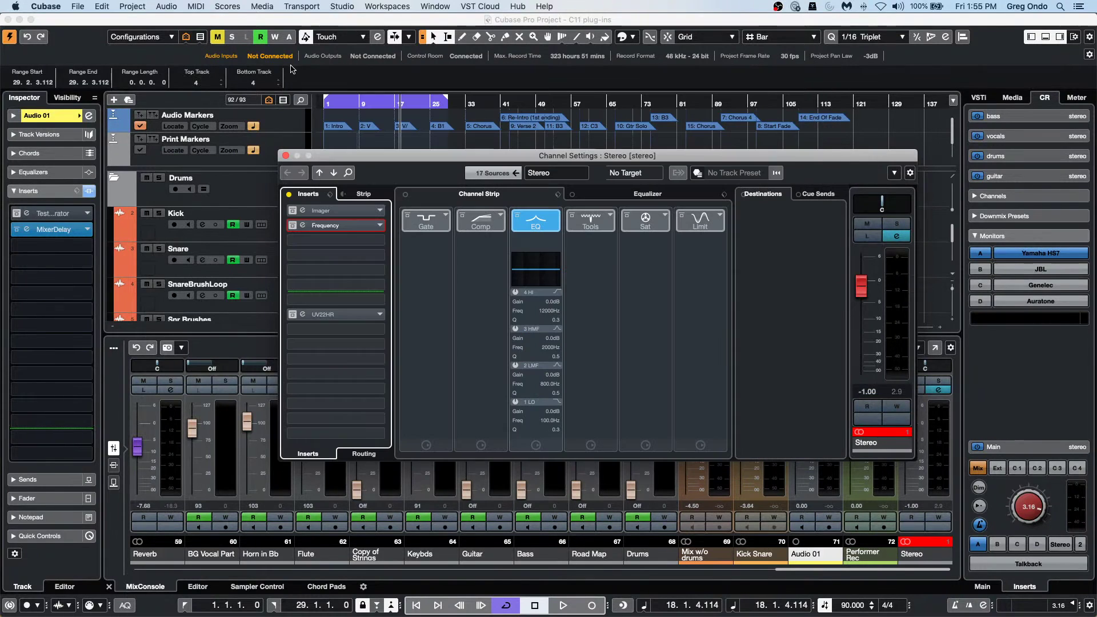
click(286, 156)
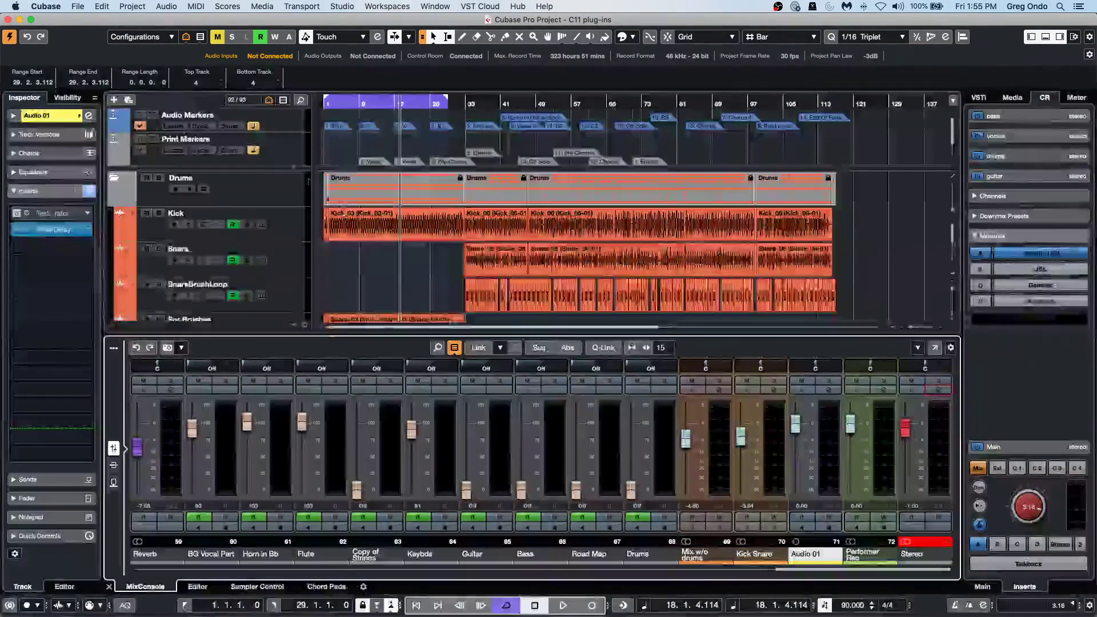
scroll(395, 269, down, 2)
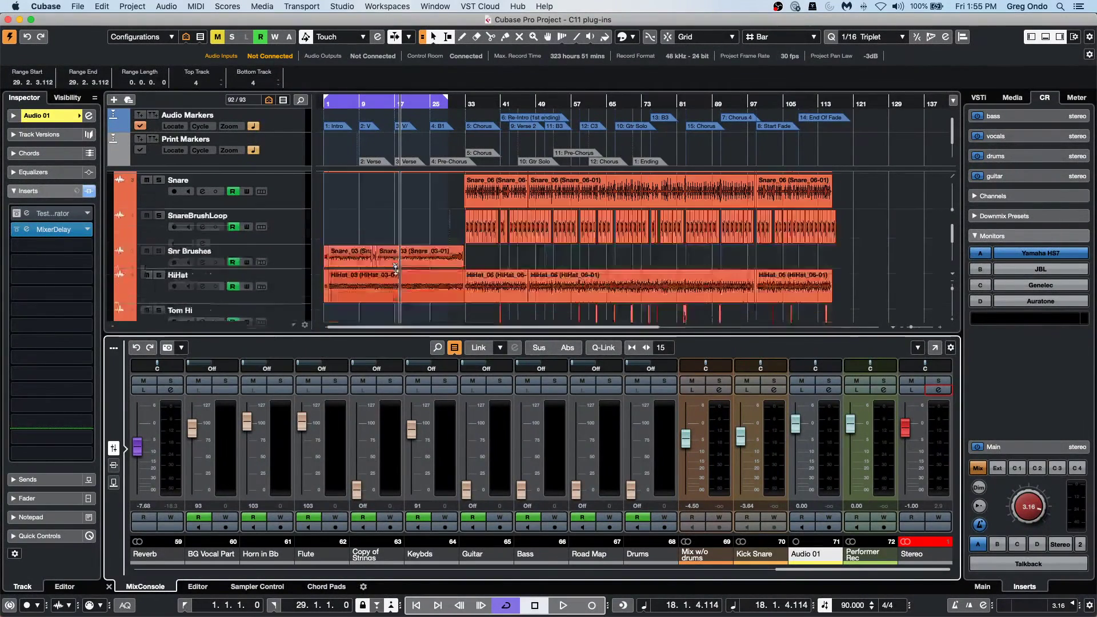
scroll(395, 268, down, 10)
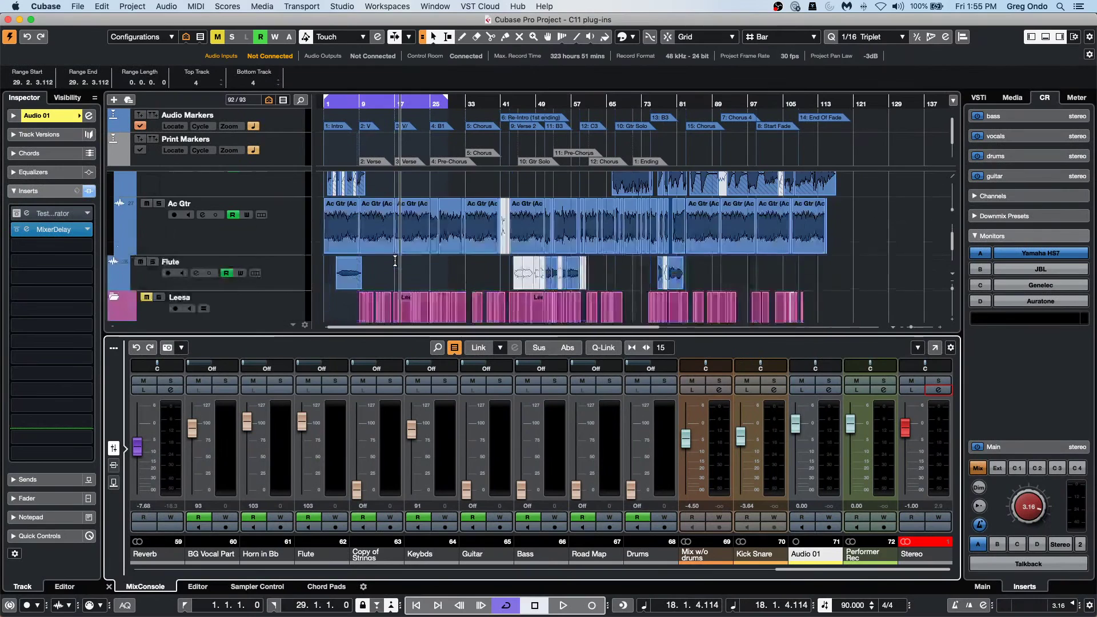
Step: Move the playback position to about bar 79 and solo the Squasher folder track
scroll(395, 261, down, 10)
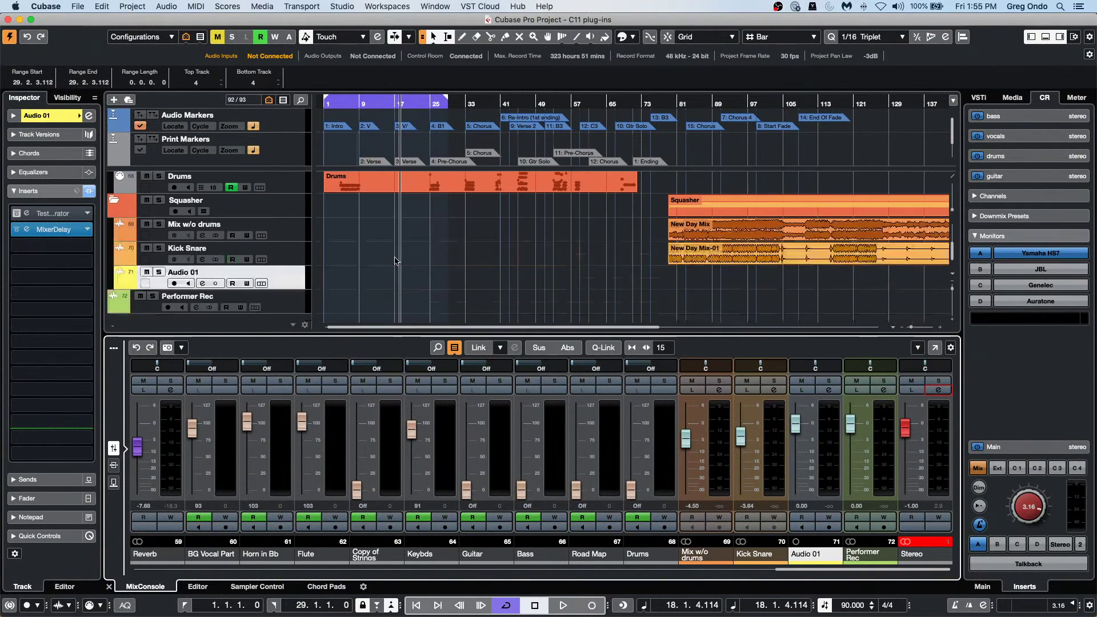
scroll(398, 261, down, 1)
click(673, 104)
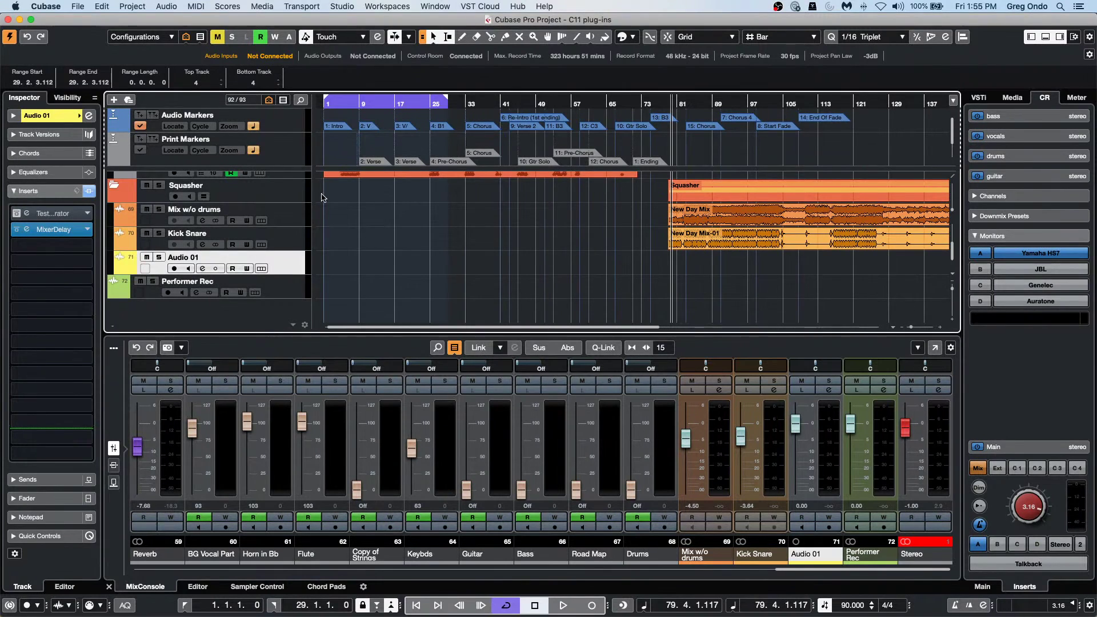
click(159, 187)
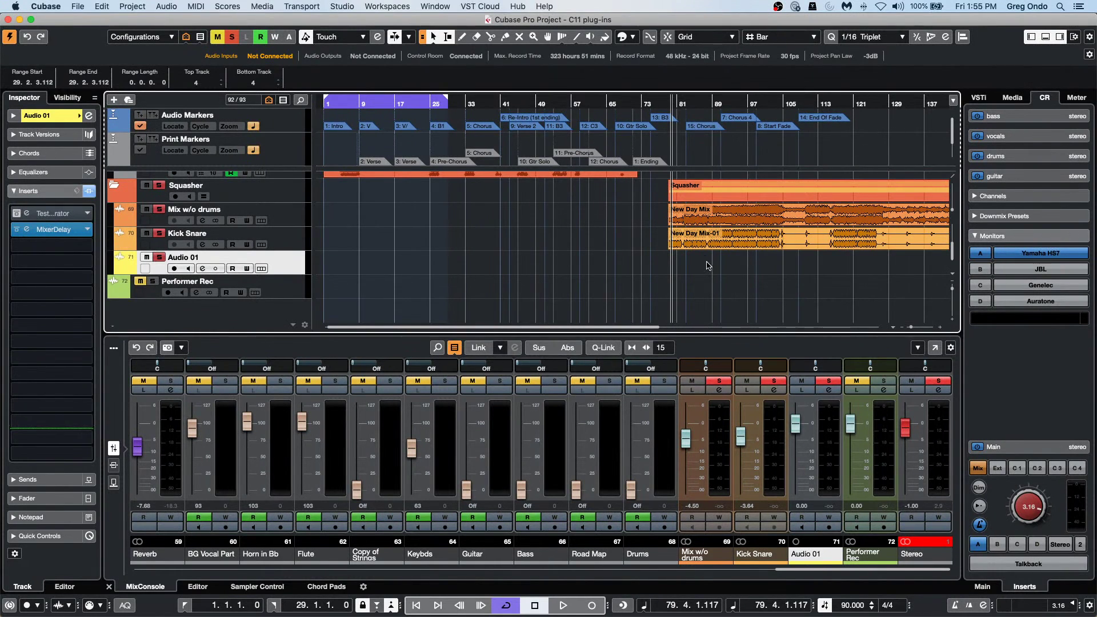
Step: Open the Squasher inserts of the Kick Snare and Mix w/o drums tracks and arrange their editors side by side
click(298, 244)
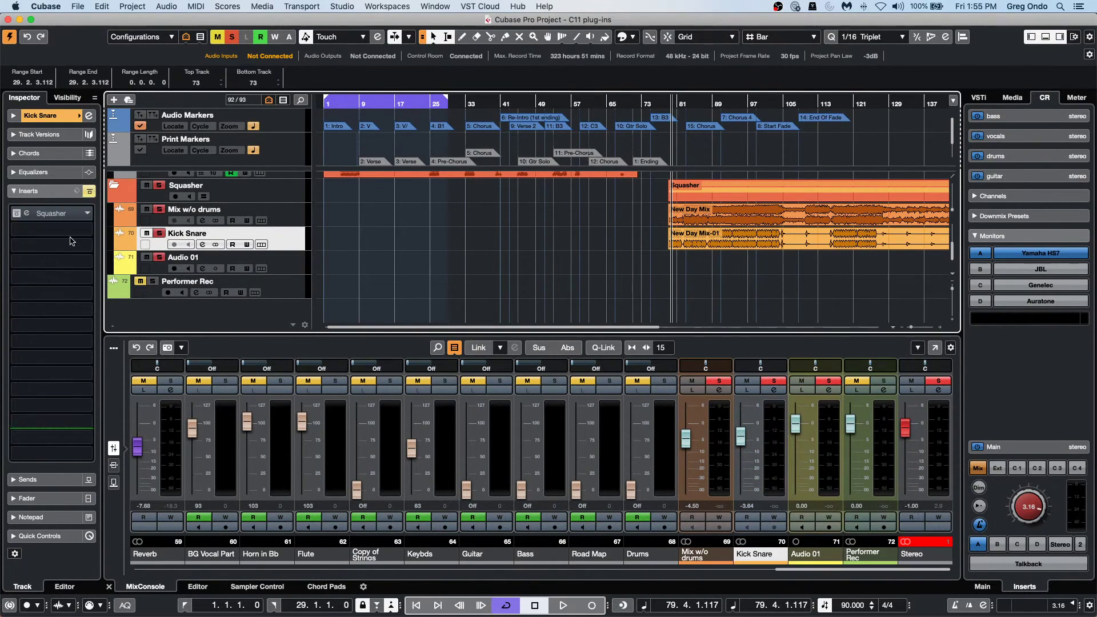
click(60, 213)
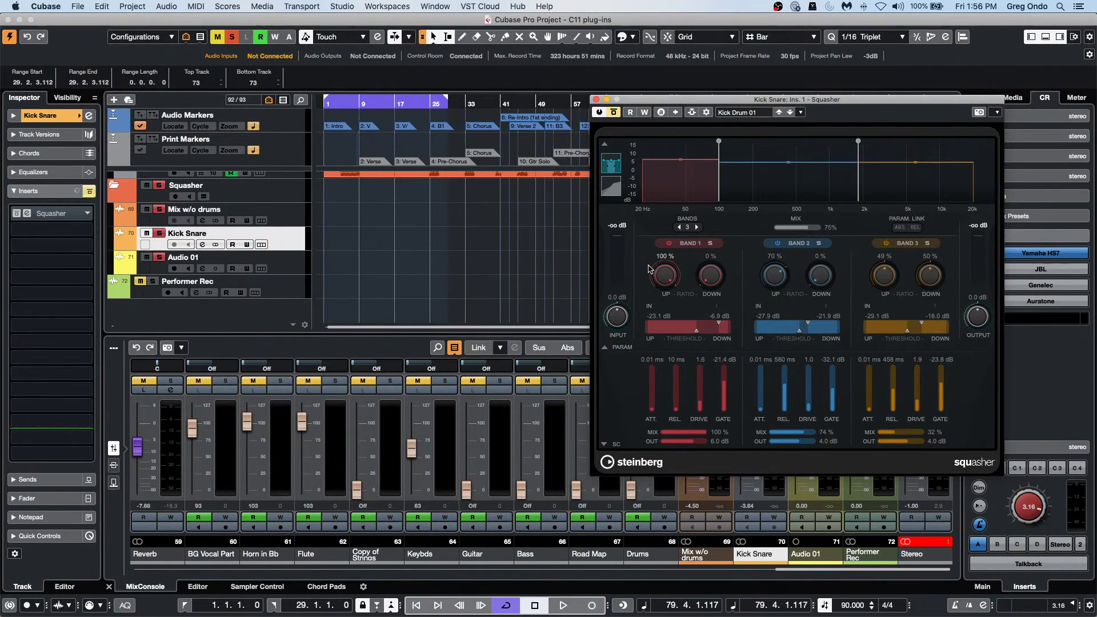
click(280, 215)
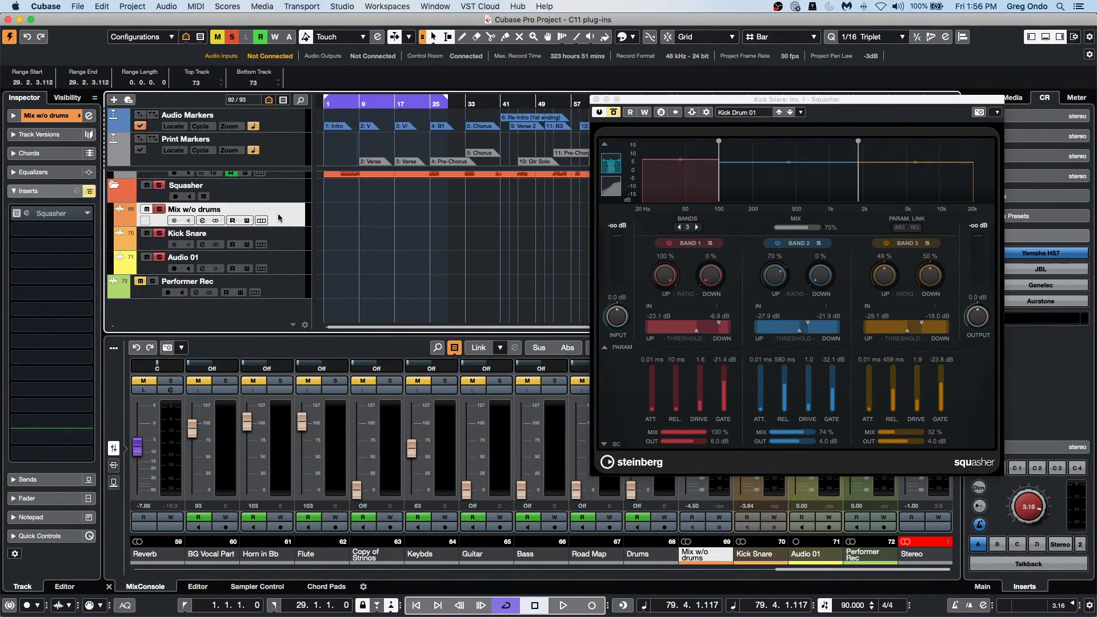
click(26, 214)
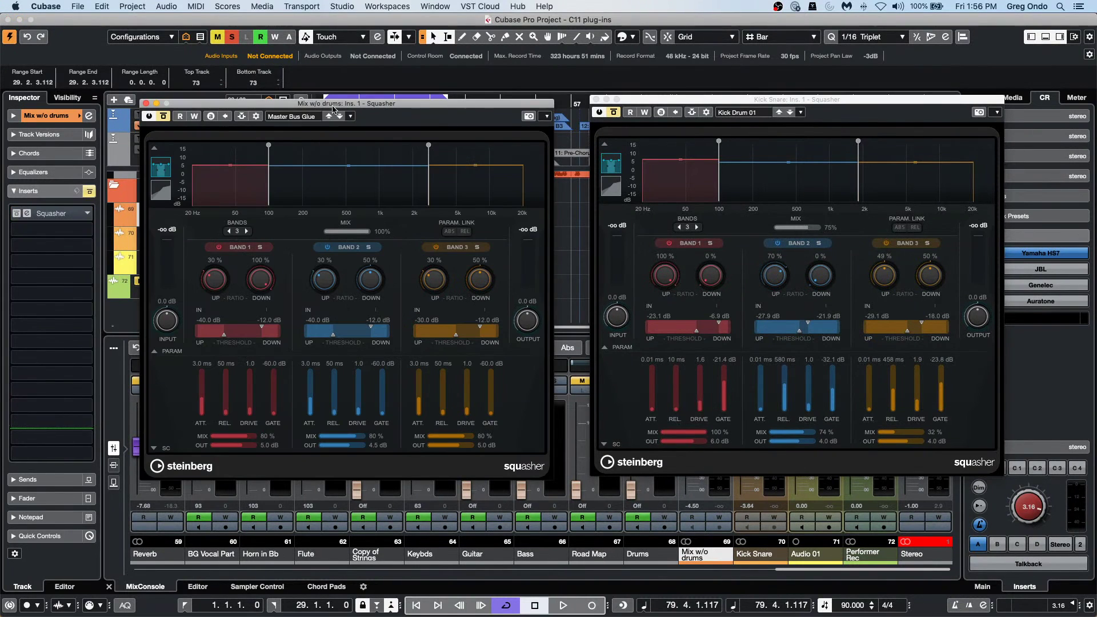
drag(333, 108, 321, 105)
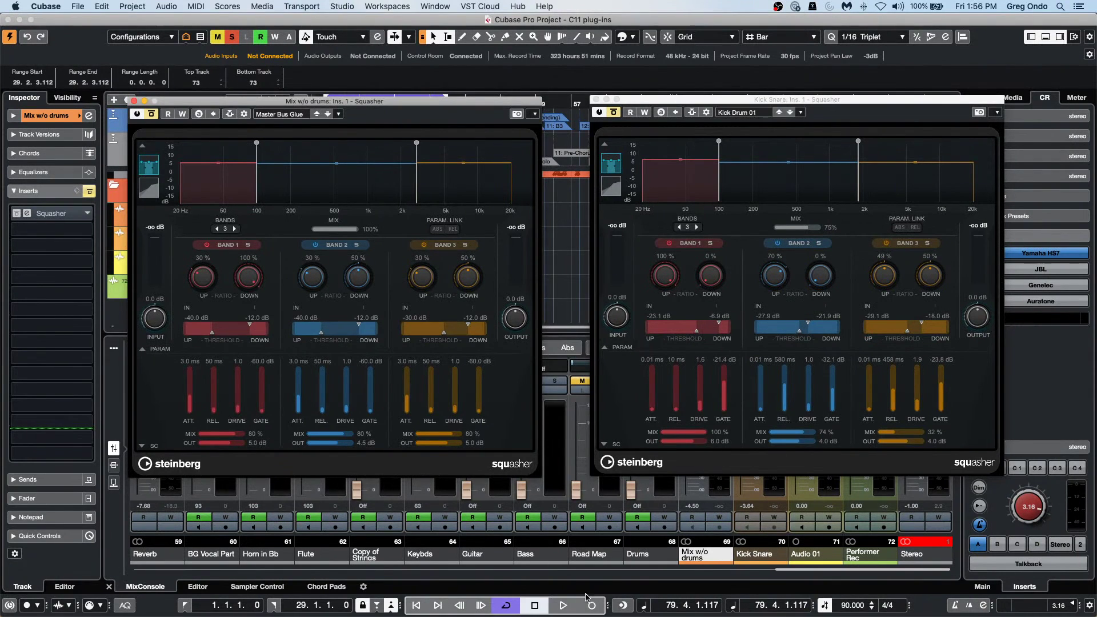
Step: Play the soloed tracks from bar 79 and try to bypass Squasher on the Kick Snare track
click(565, 606)
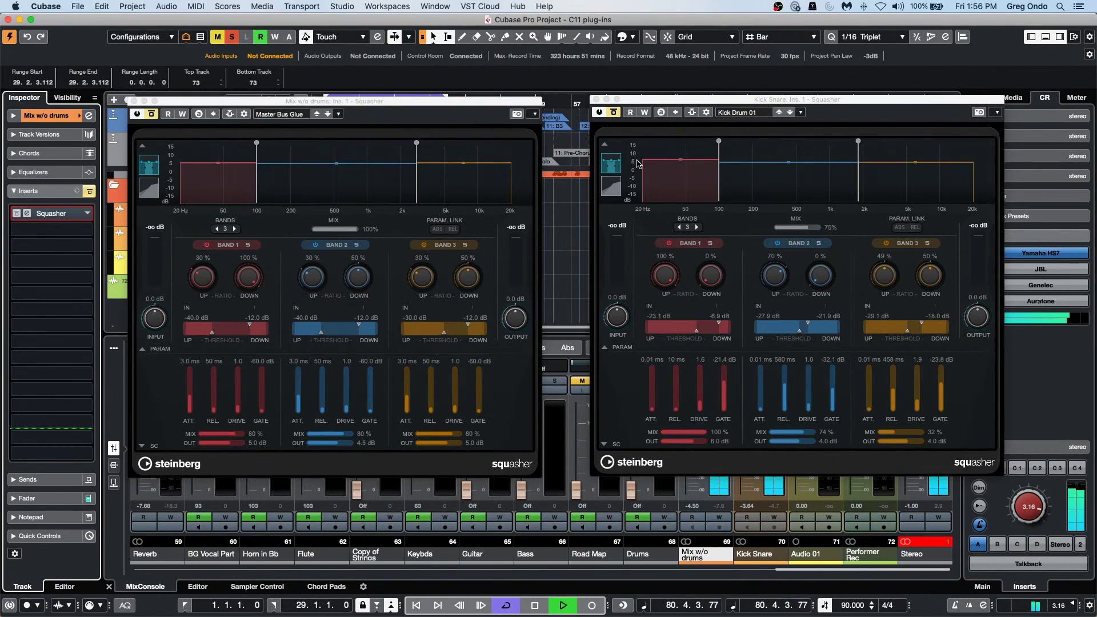
right_click(613, 112)
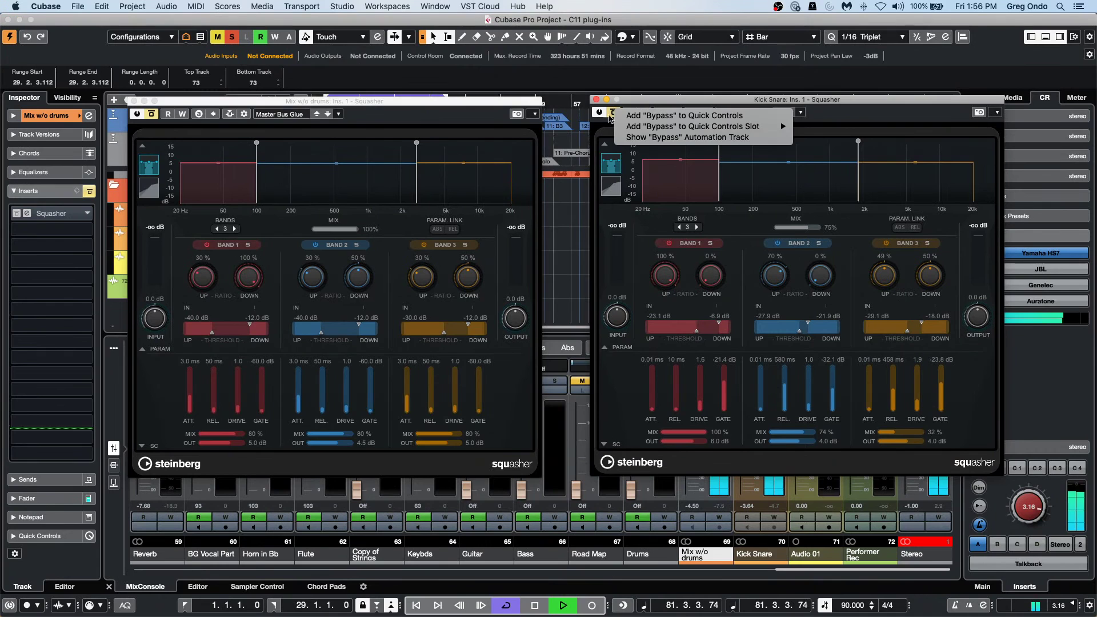
right_click(565, 219)
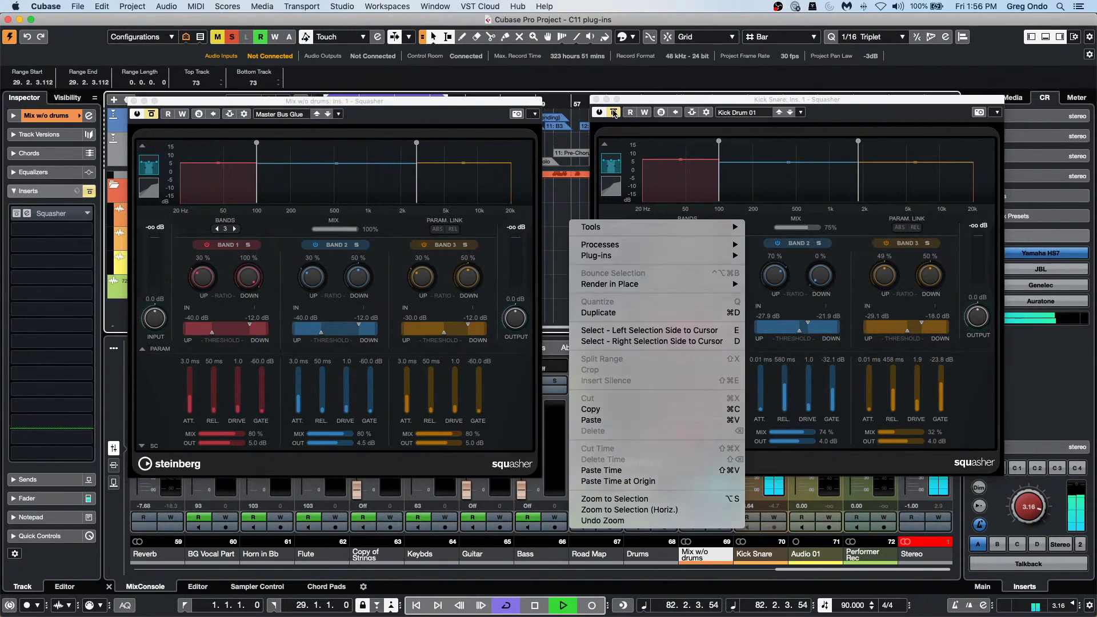
right_click(614, 111)
click(619, 115)
right_click(575, 209)
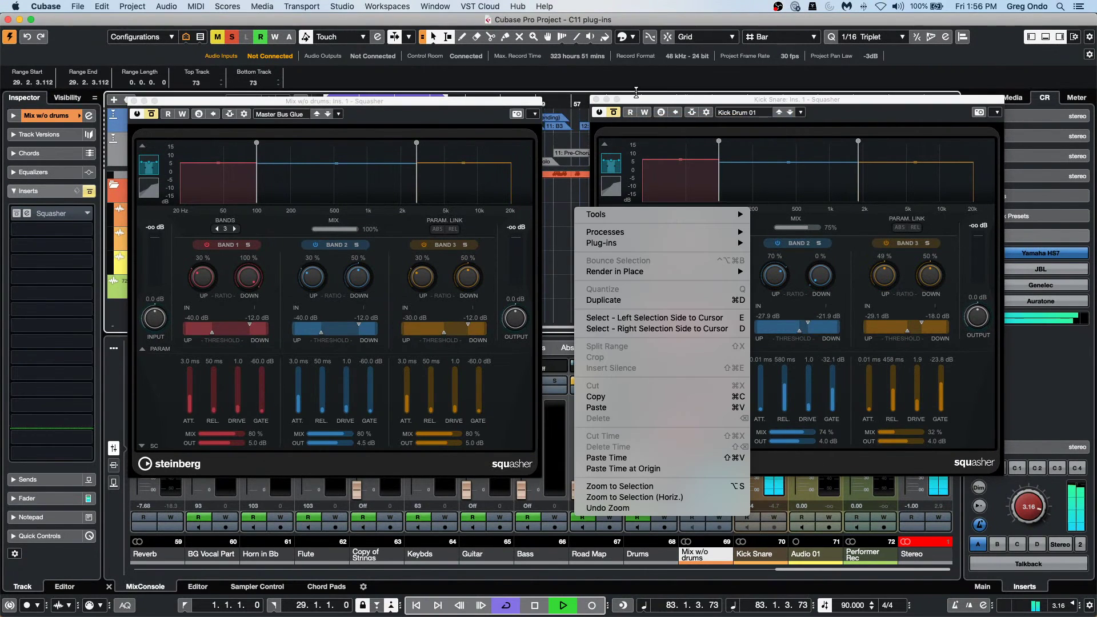
right_click(616, 113)
right_click(616, 114)
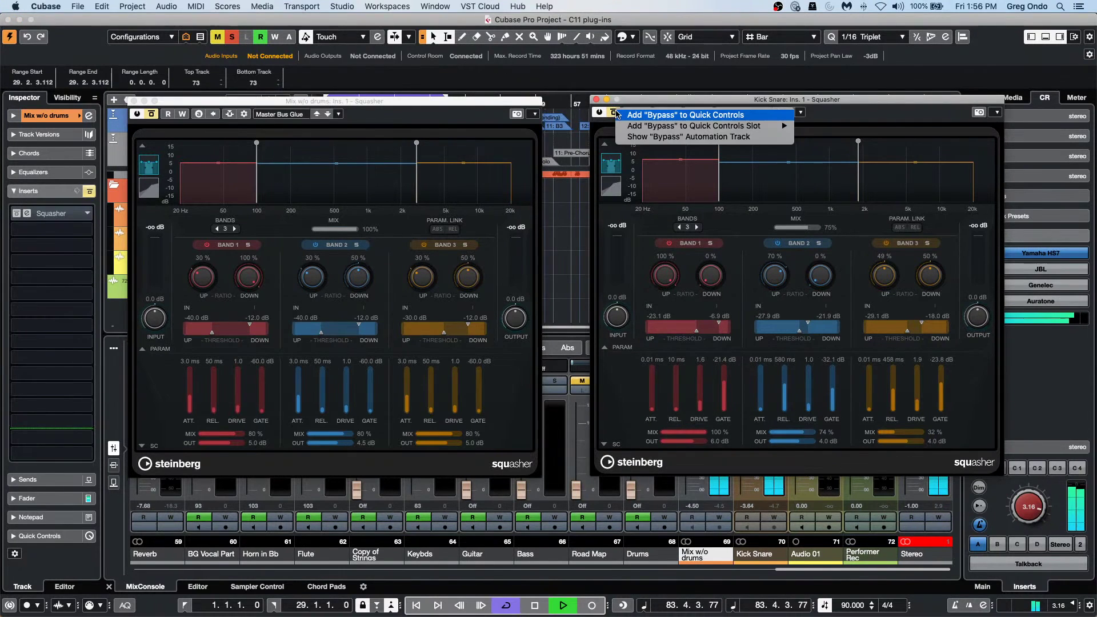
click(616, 113)
right_click(612, 114)
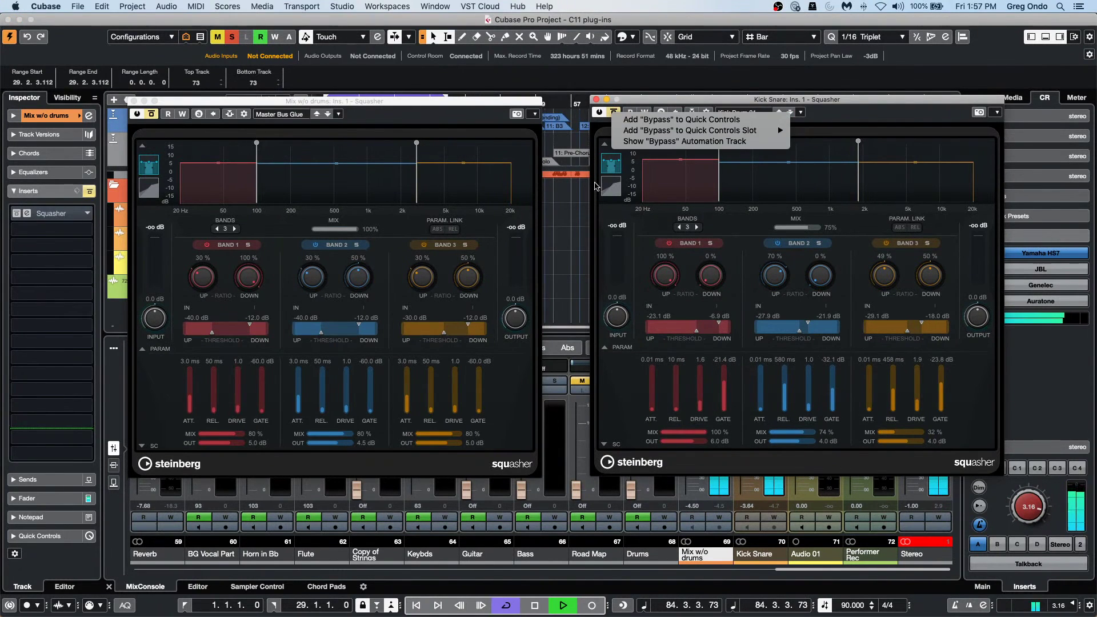
click(595, 189)
right_click(593, 186)
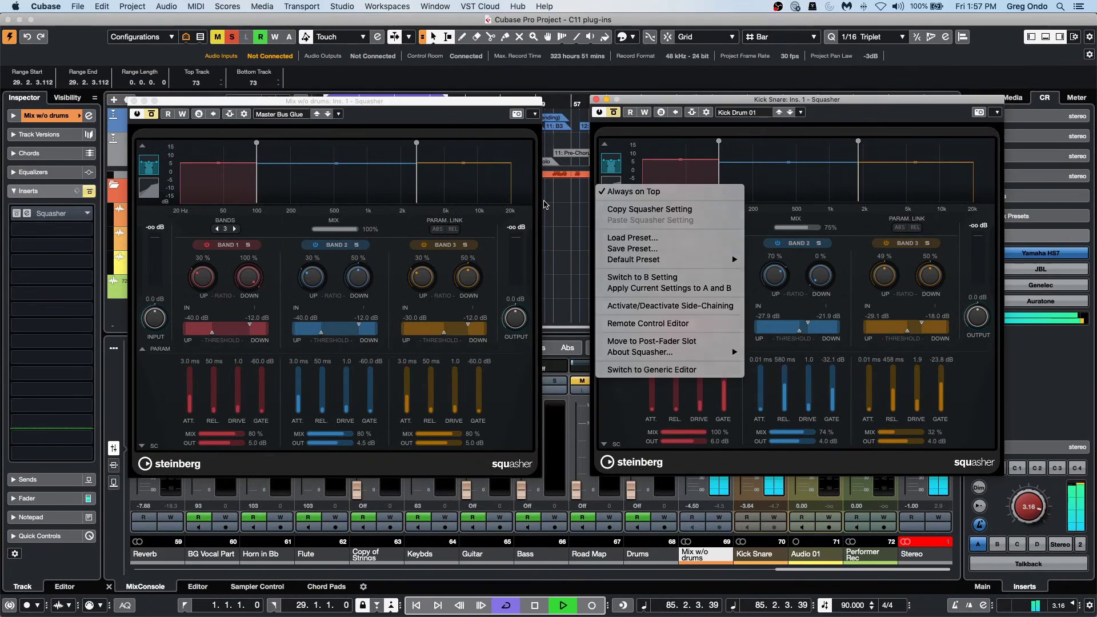
click(549, 201)
right_click(550, 203)
right_click(559, 188)
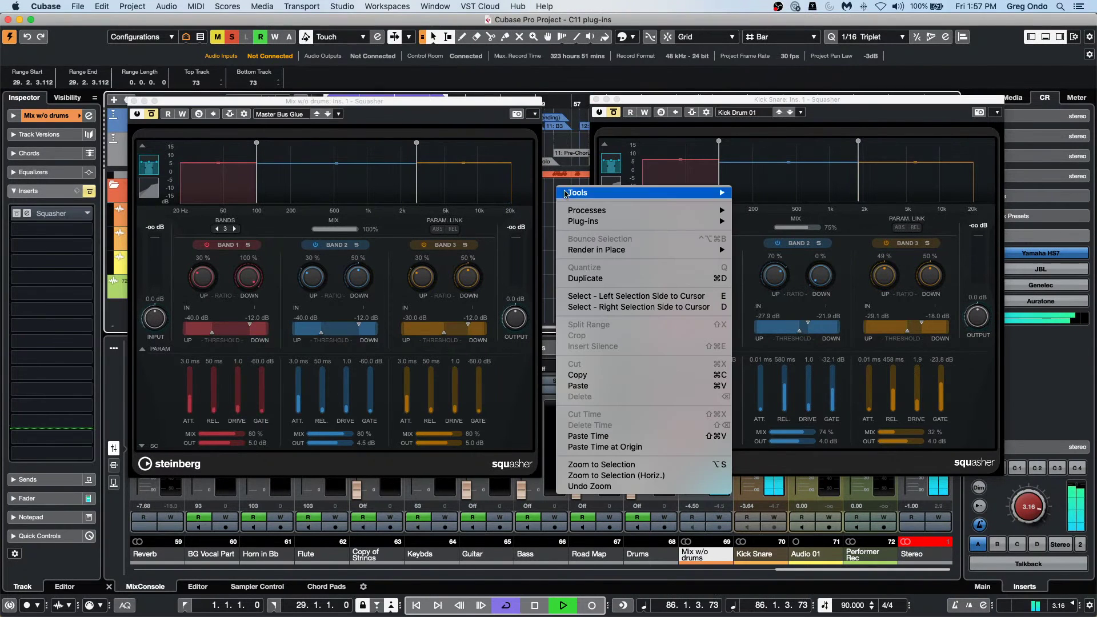
right_click(547, 194)
click(548, 196)
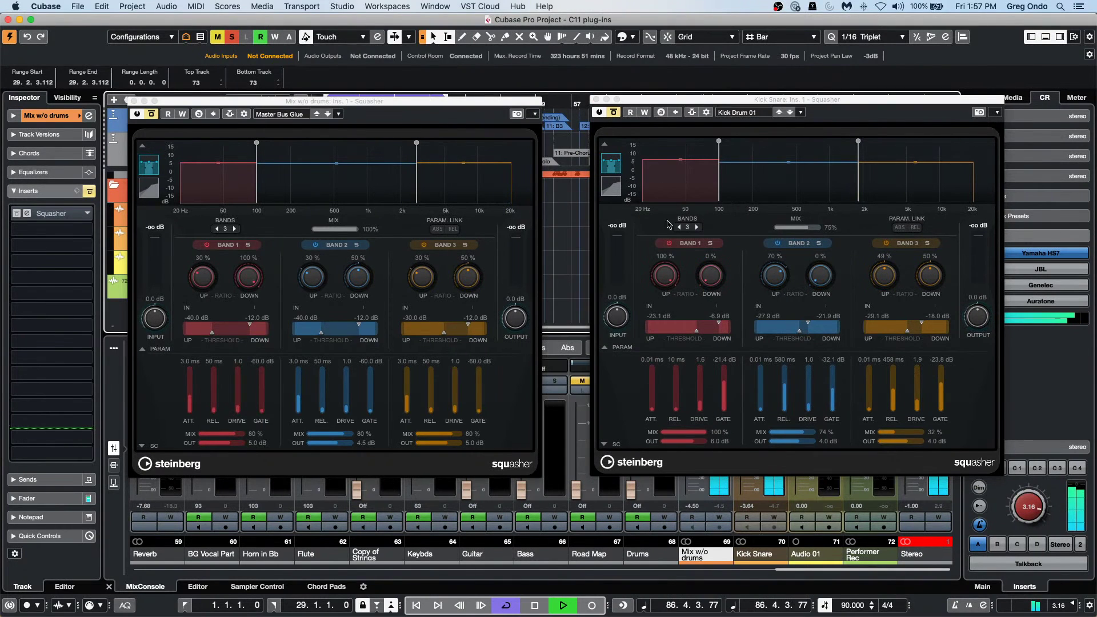
Step: Try to bypass Squasher on the Mix w/o drums track, and stop playback
right_click(49, 217)
right_click(28, 215)
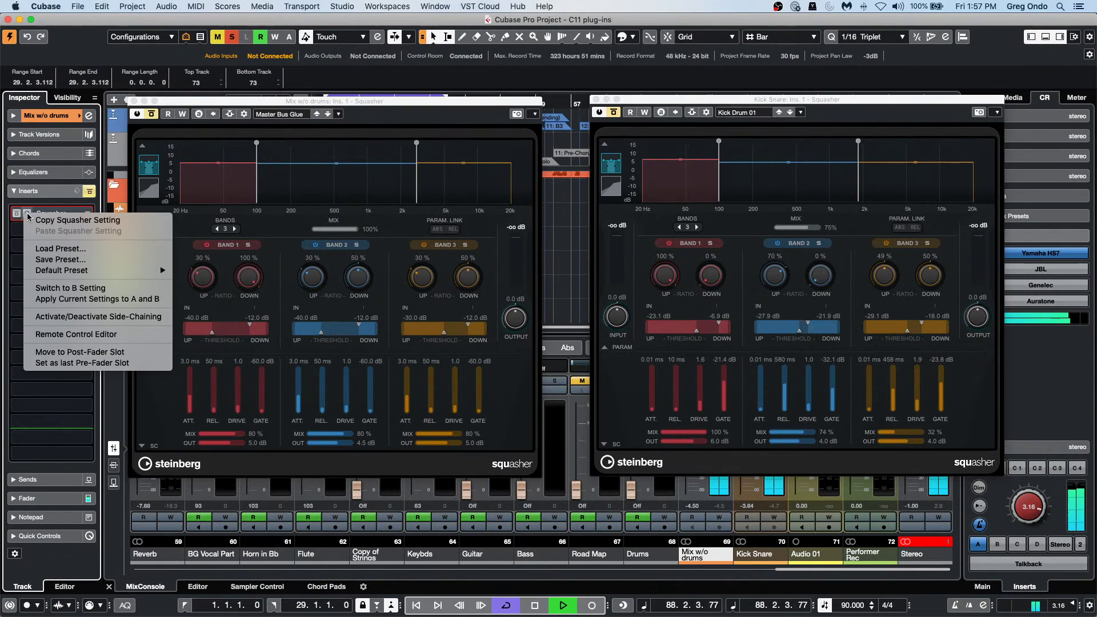
right_click(548, 266)
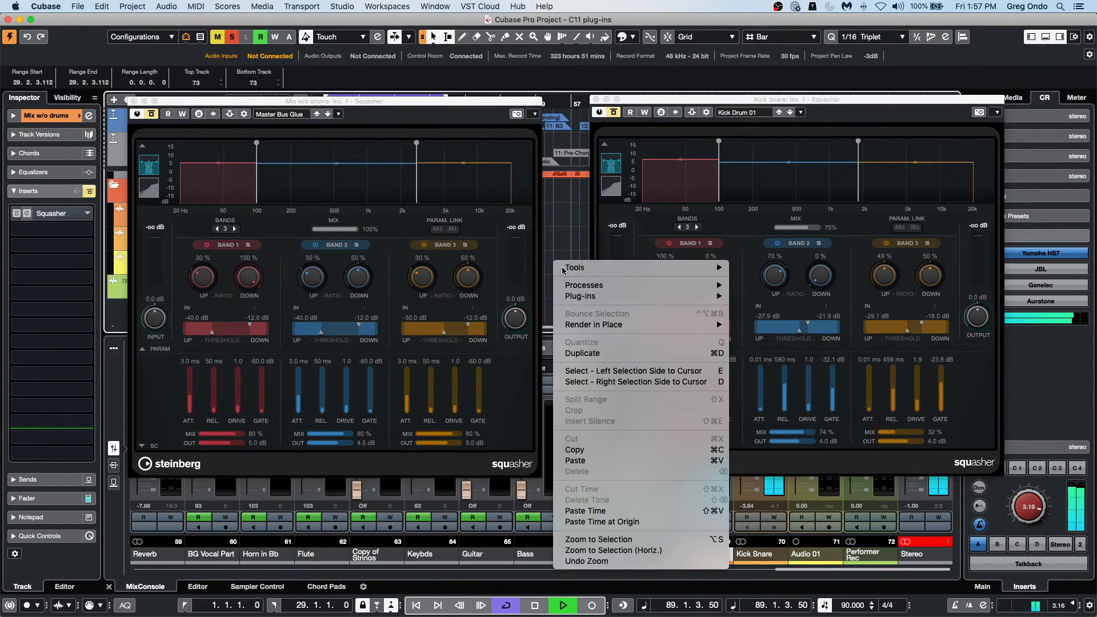
right_click(558, 250)
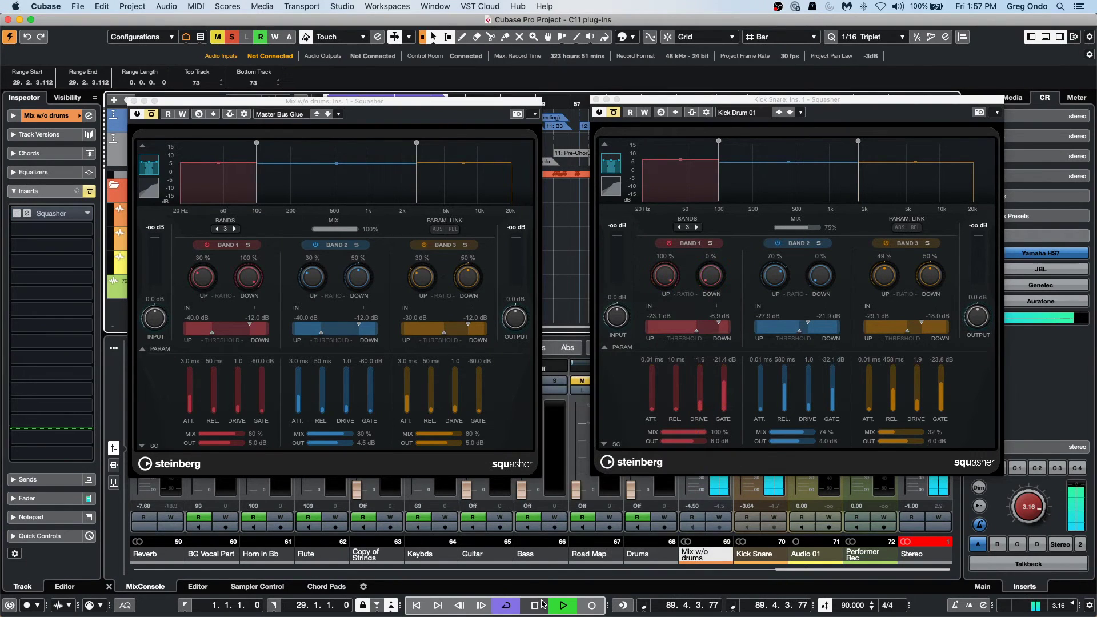
key(space)
right_click(564, 242)
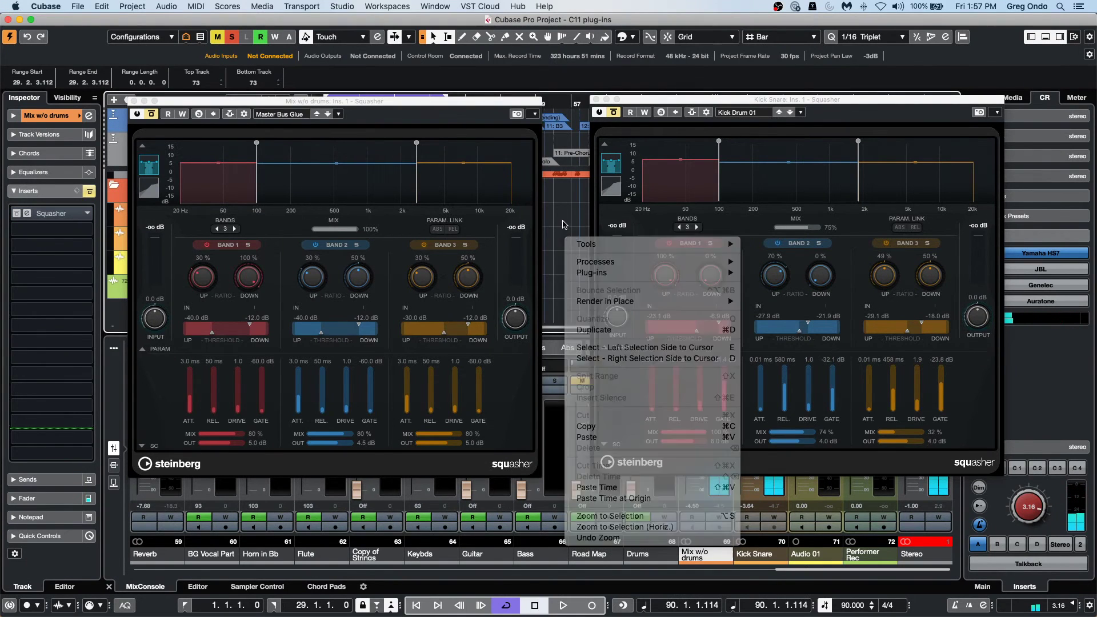
right_click(562, 201)
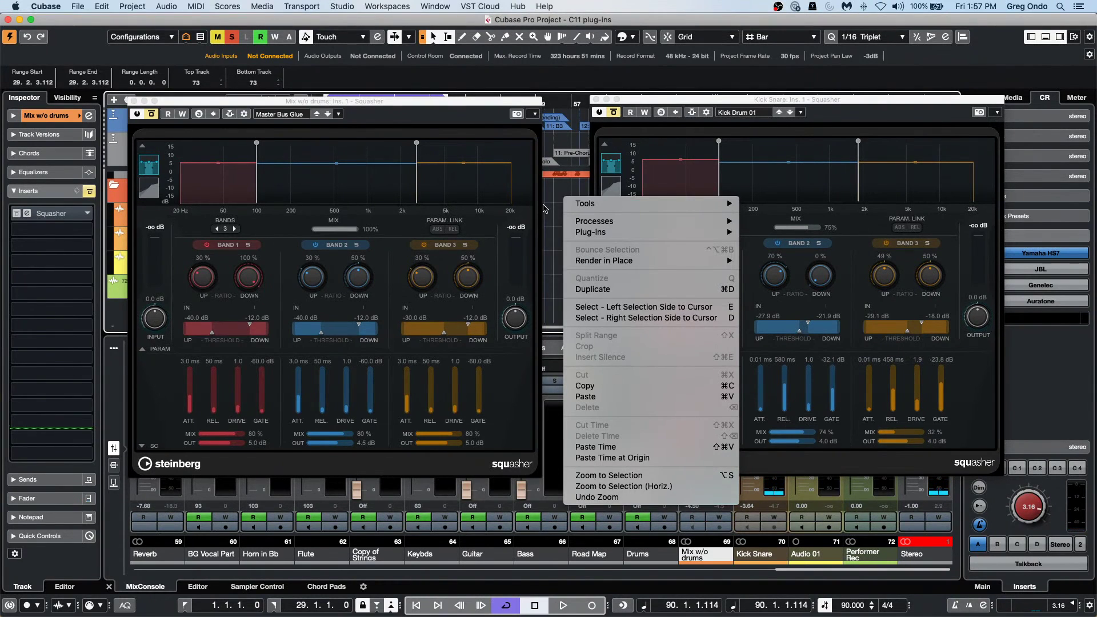
right_click(546, 205)
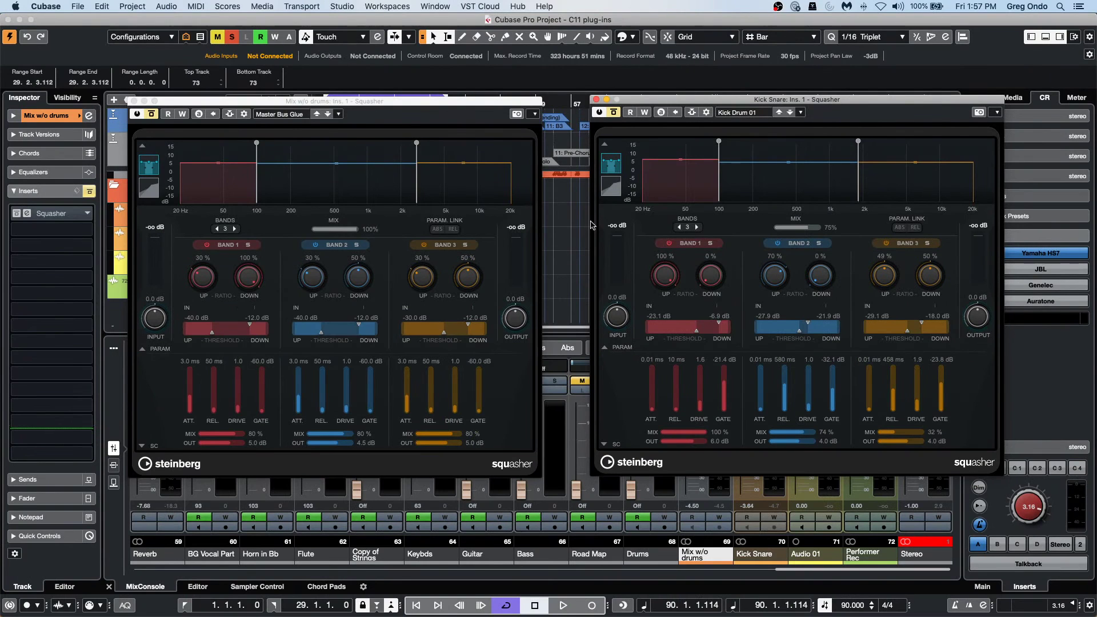
right_click(615, 114)
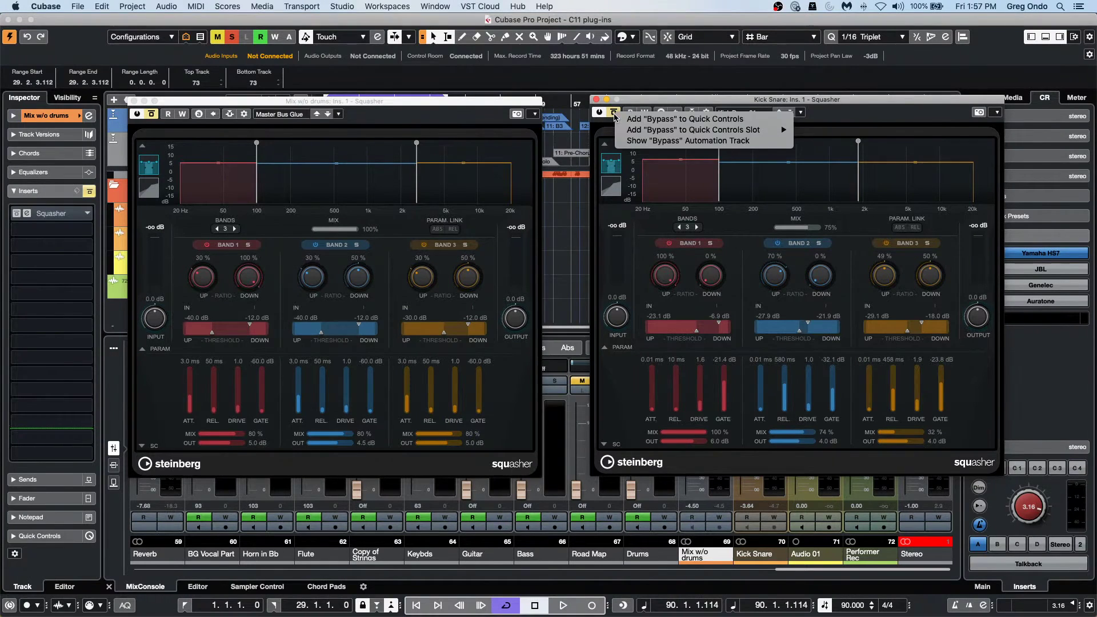
right_click(582, 204)
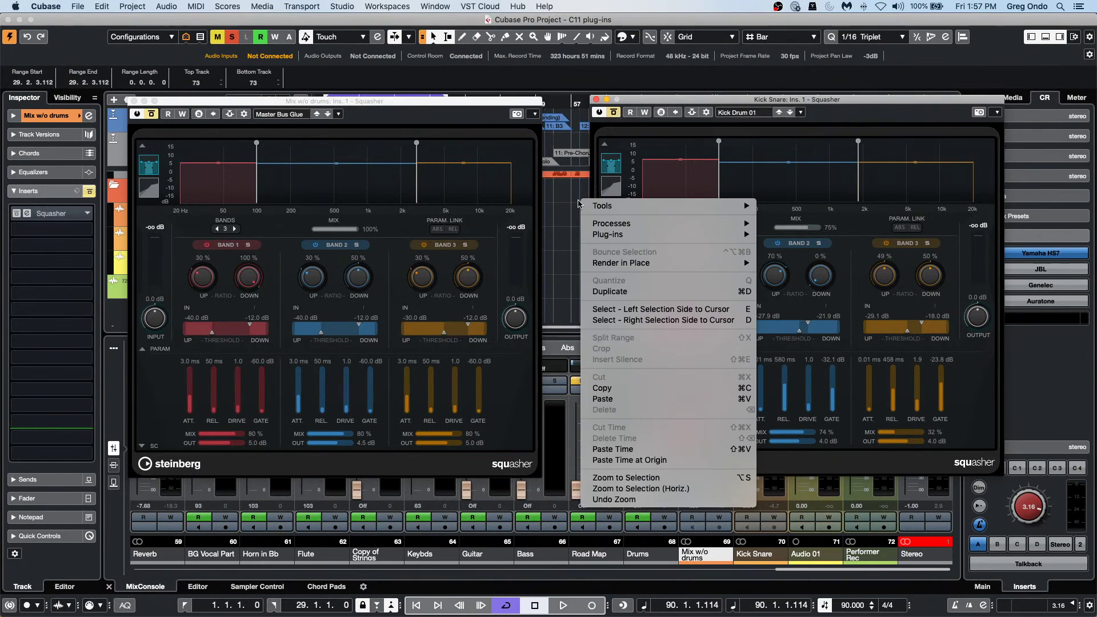
click(565, 203)
right_click(562, 201)
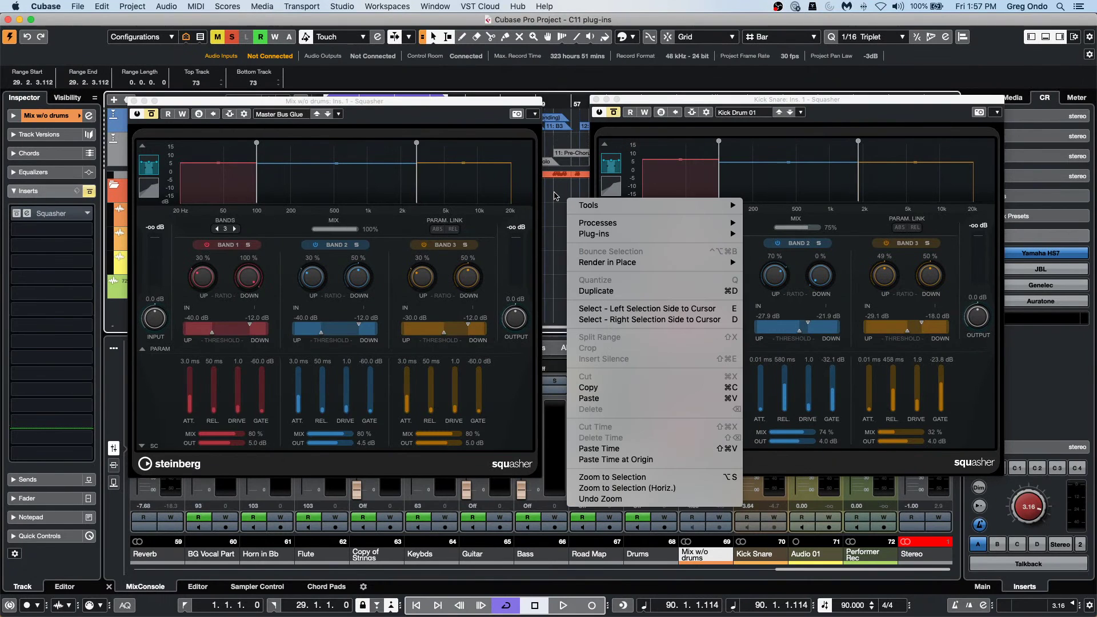
Step: Try to quit the program, declining to save "MIDI features v.cpr" and "For Grace instrument.cpr" and cancelling at the save prompt for "C11 plug-ins.cpr"
click(135, 101)
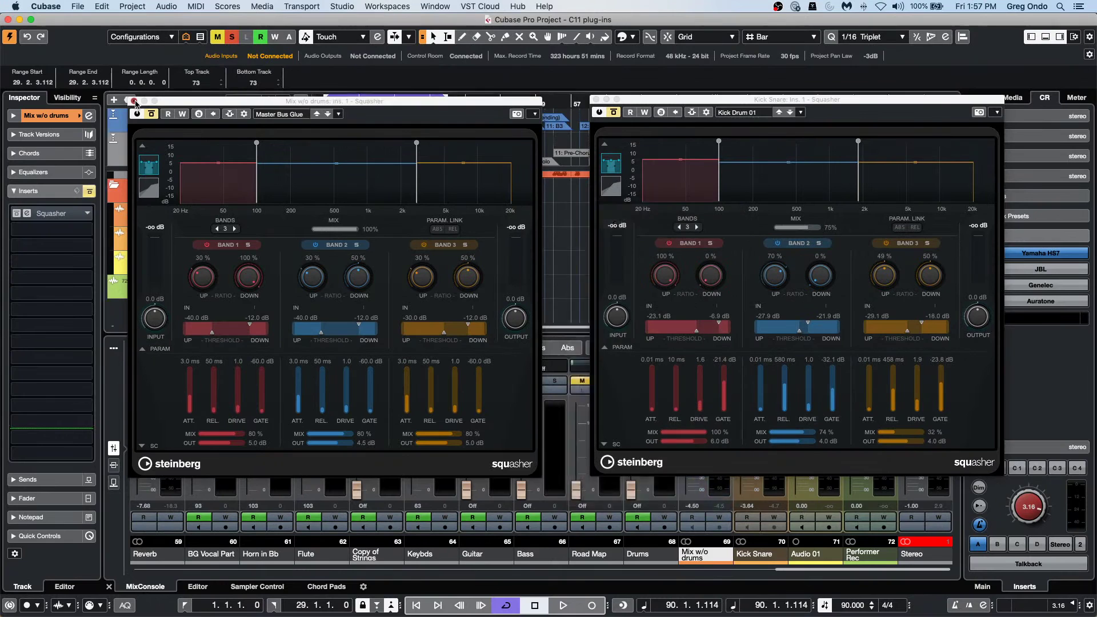
click(134, 102)
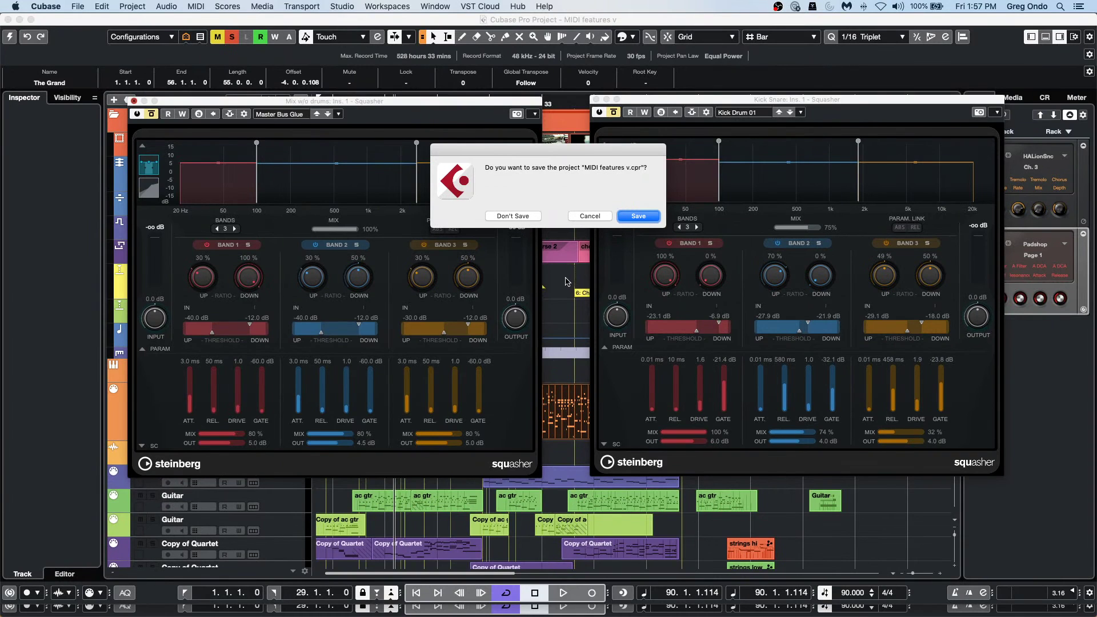
click(513, 216)
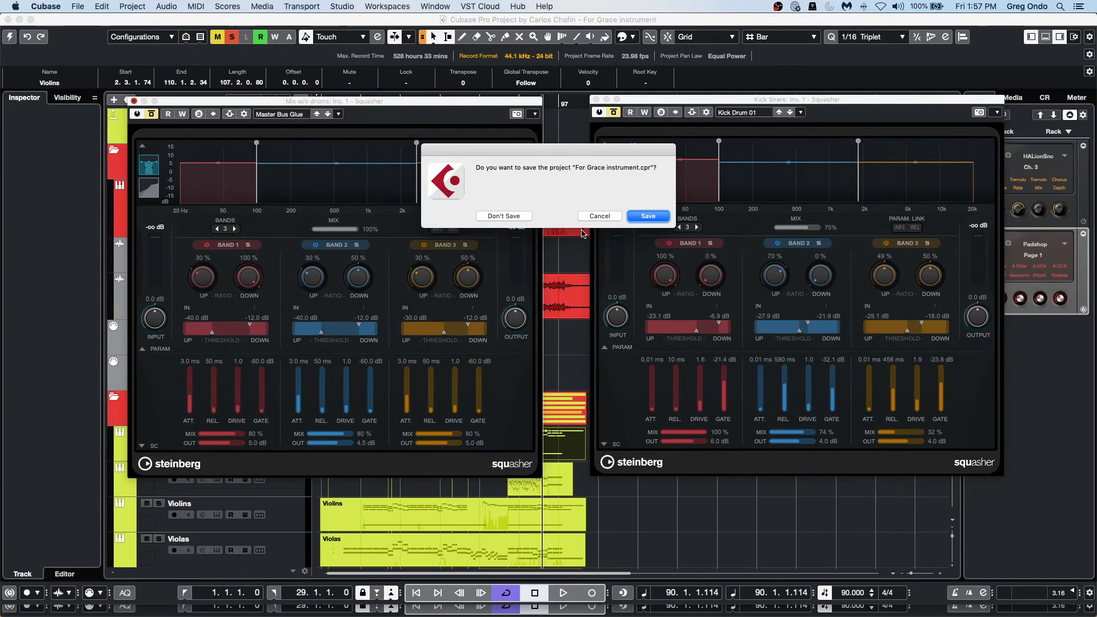
click(522, 220)
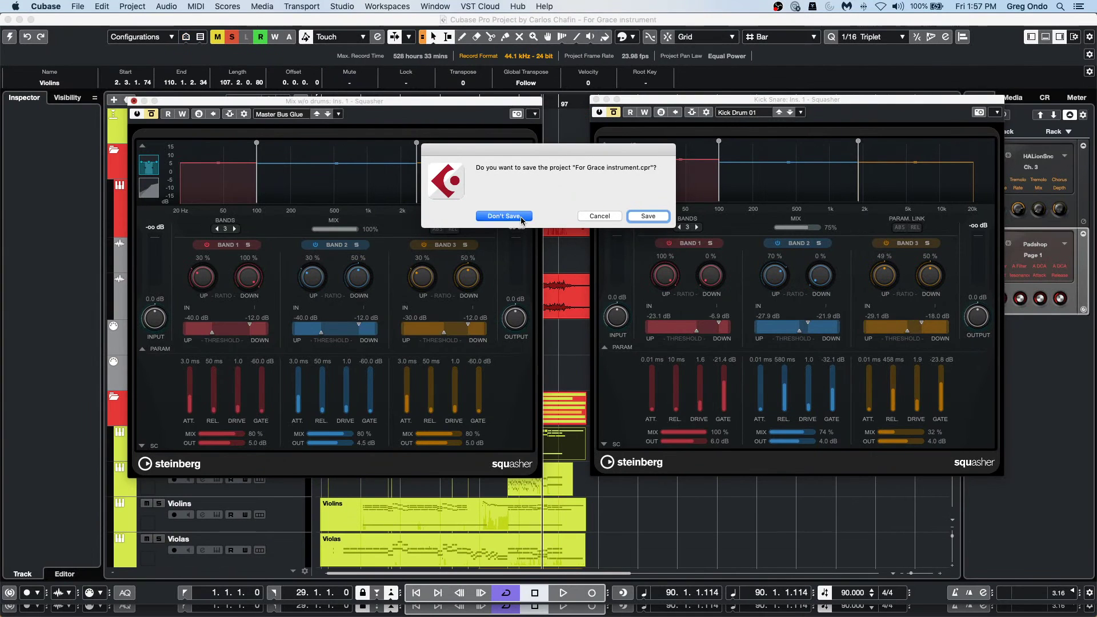
click(592, 220)
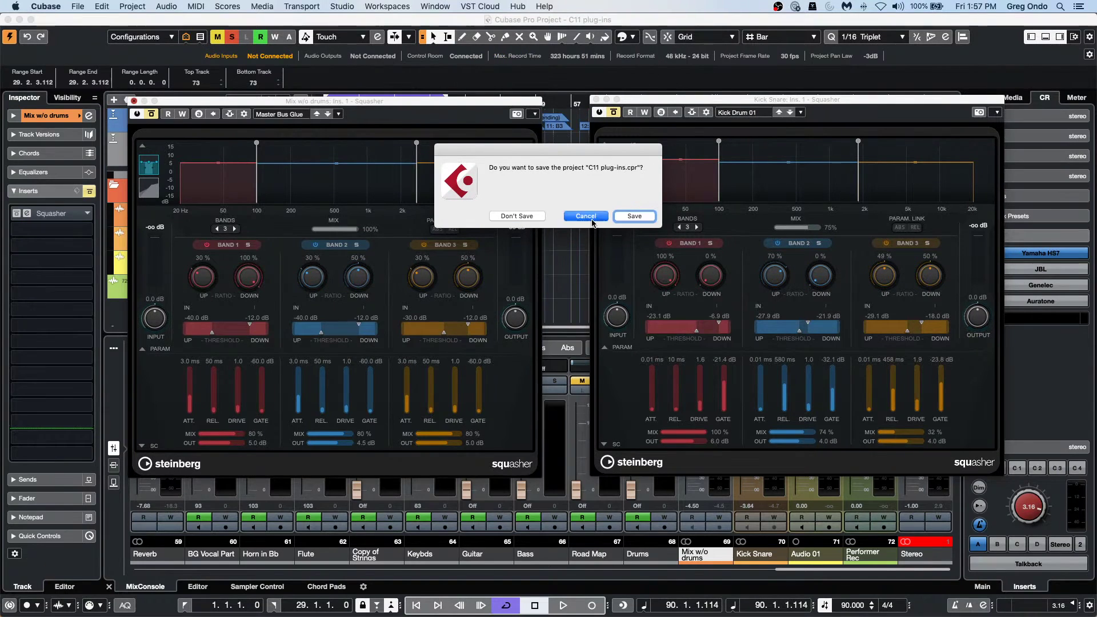
click(590, 220)
right_click(549, 246)
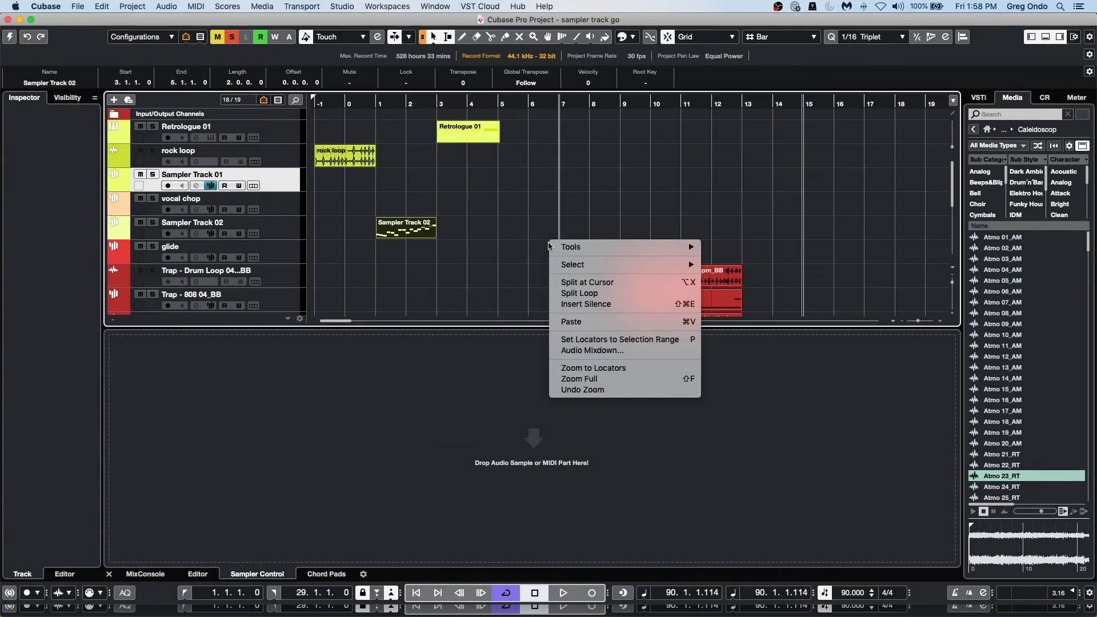
right_click(535, 242)
right_click(521, 242)
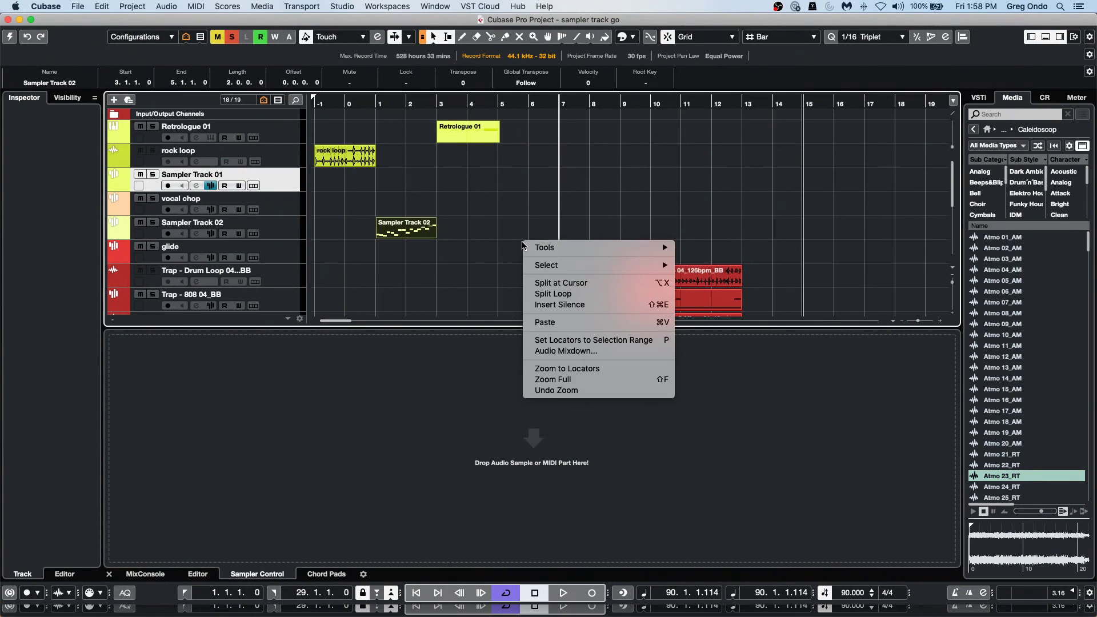
right_click(441, 238)
mouse_move(443, 241)
right_click(502, 156)
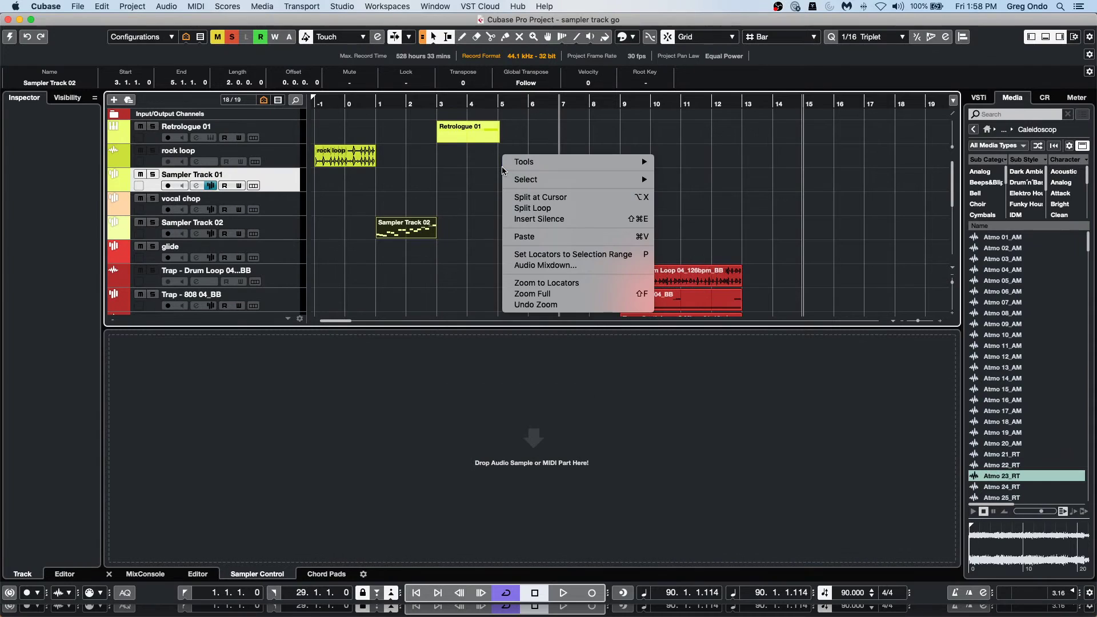
right_click(540, 135)
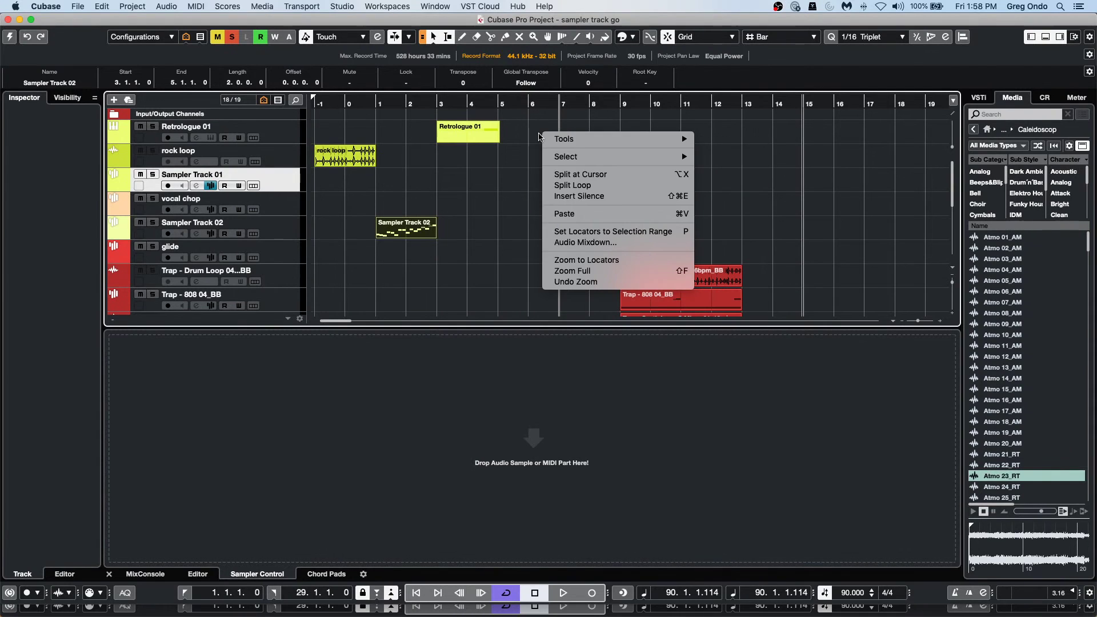
click(527, 137)
right_click(528, 152)
right_click(454, 212)
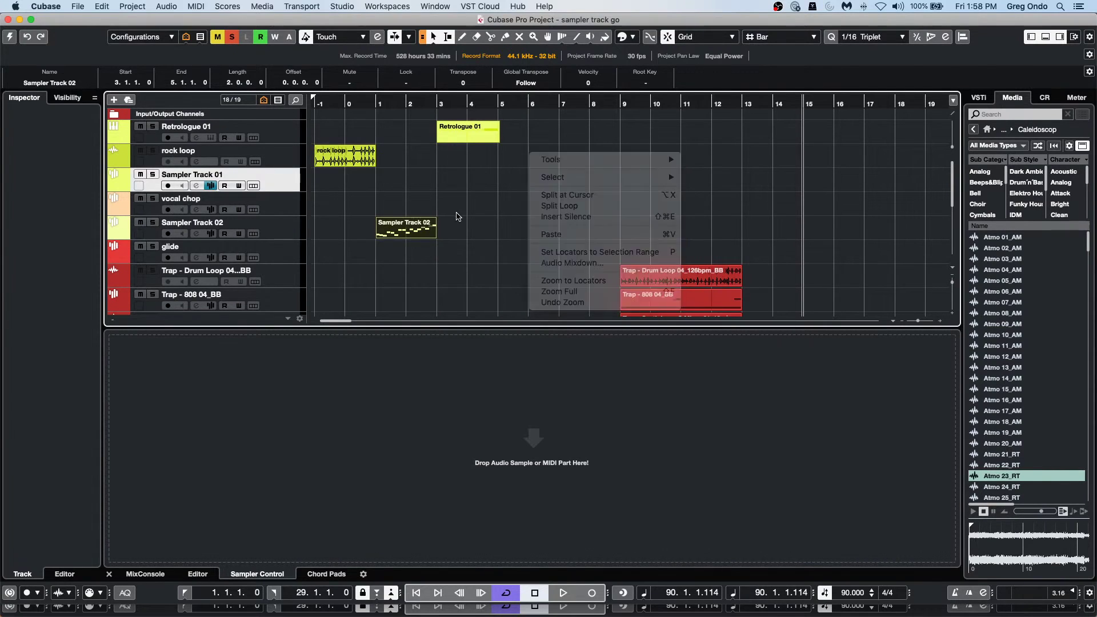
click(662, 273)
right_click(662, 274)
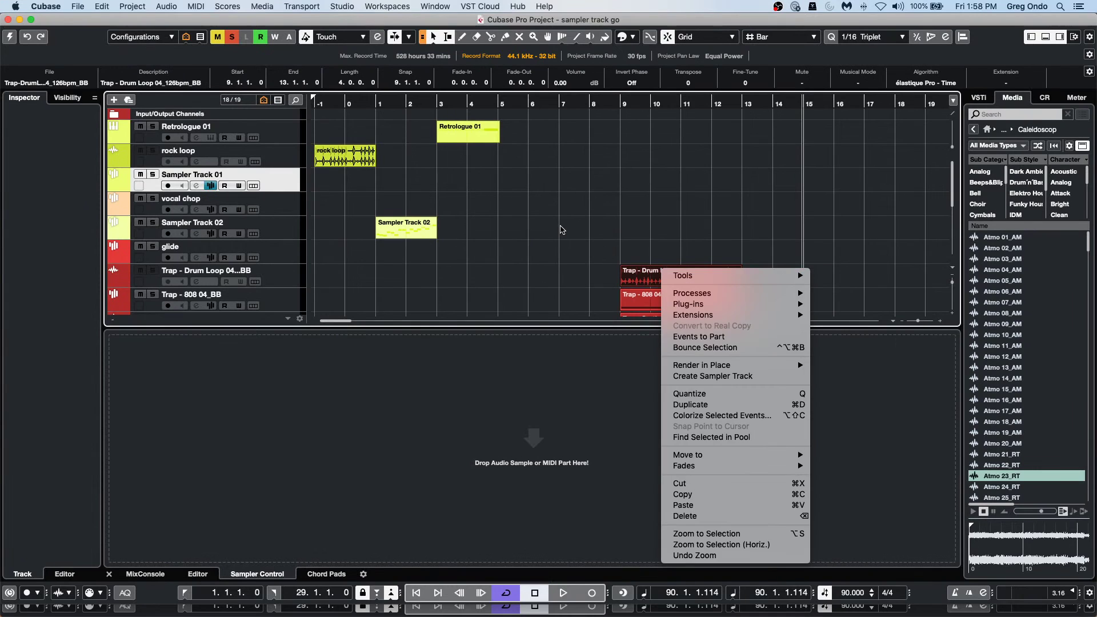
right_click(560, 226)
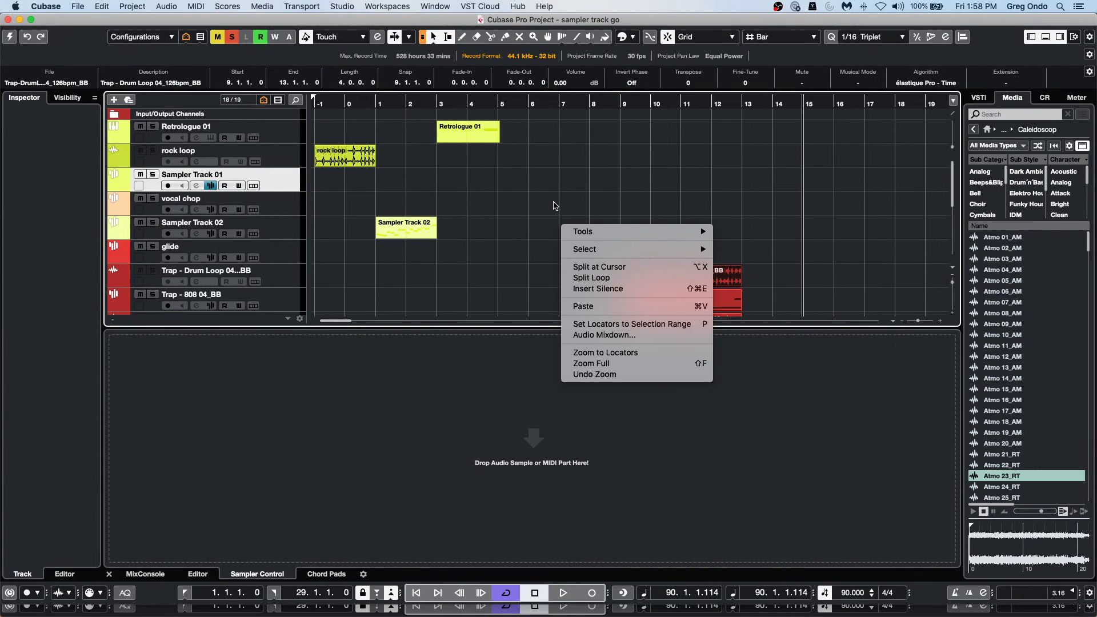
click(547, 206)
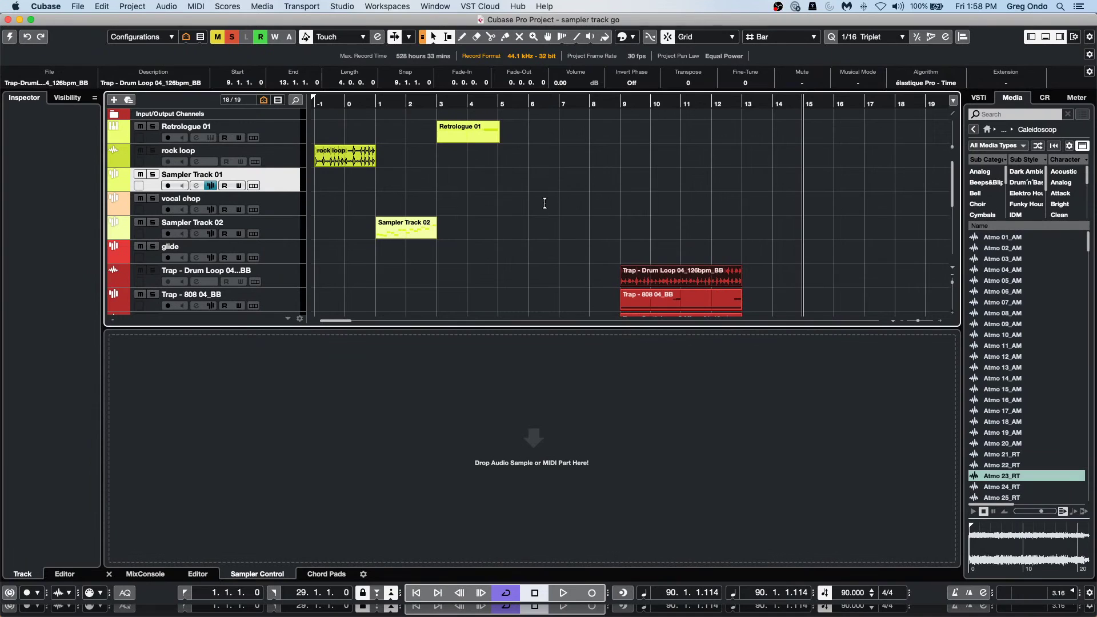
right_click(545, 203)
right_click(535, 201)
click(536, 202)
key(space)
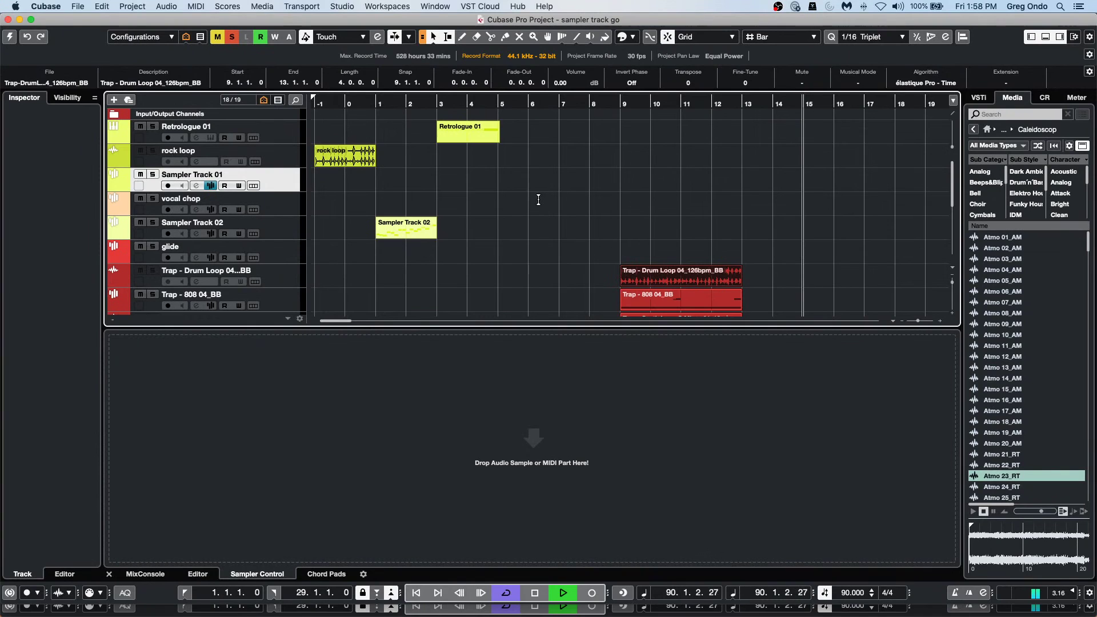
click(507, 232)
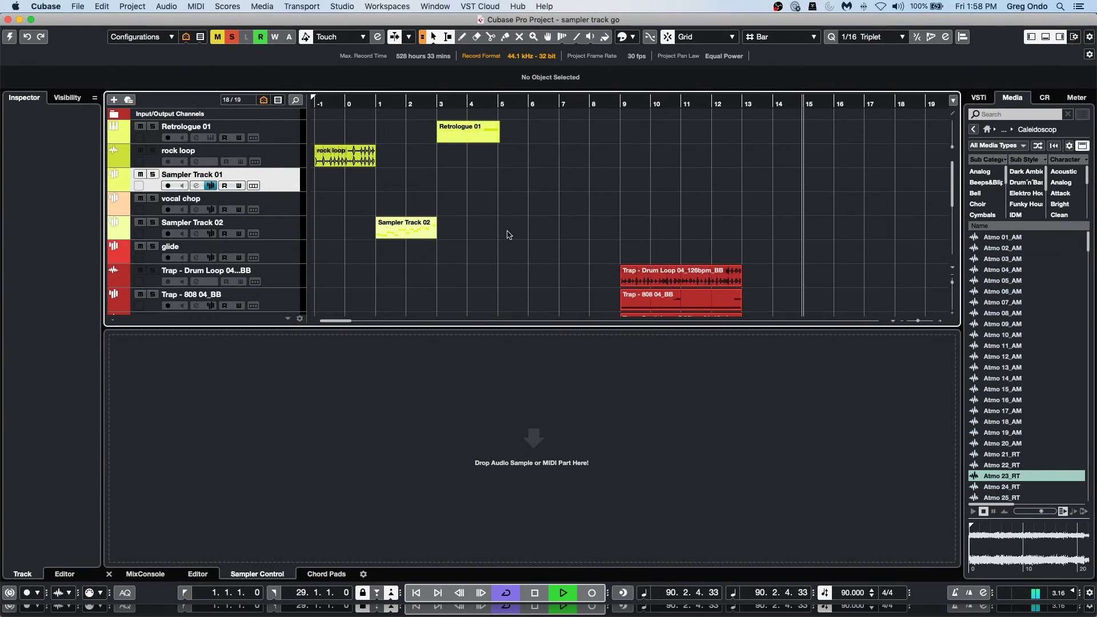
click(412, 236)
key(space)
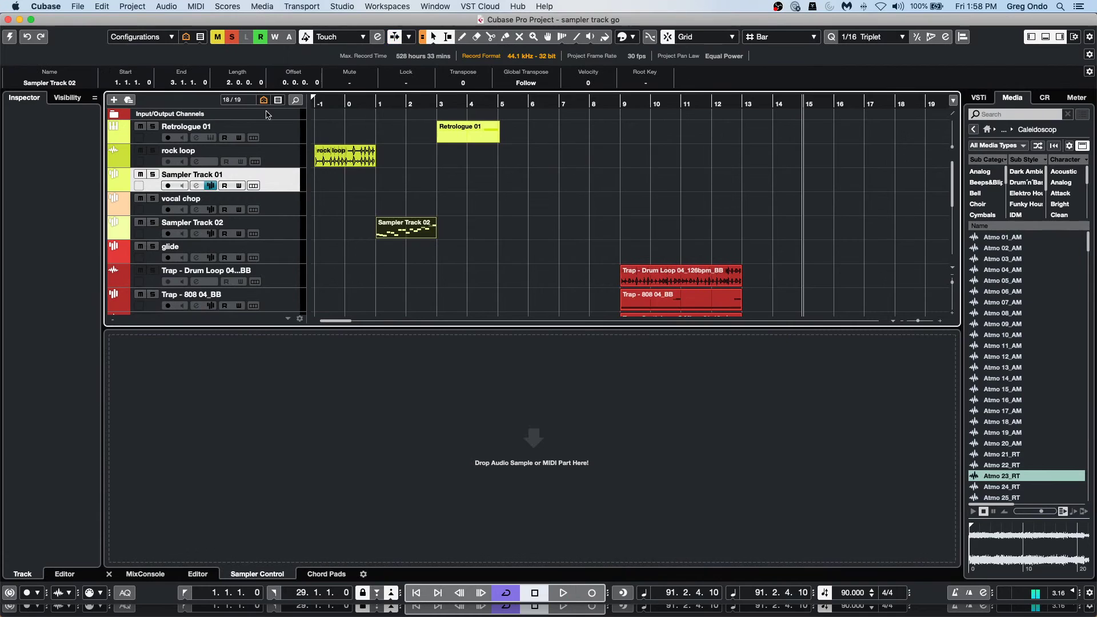
Step: Switch from the sampler track go project to the open C11 plug-ins project window
click(475, 6)
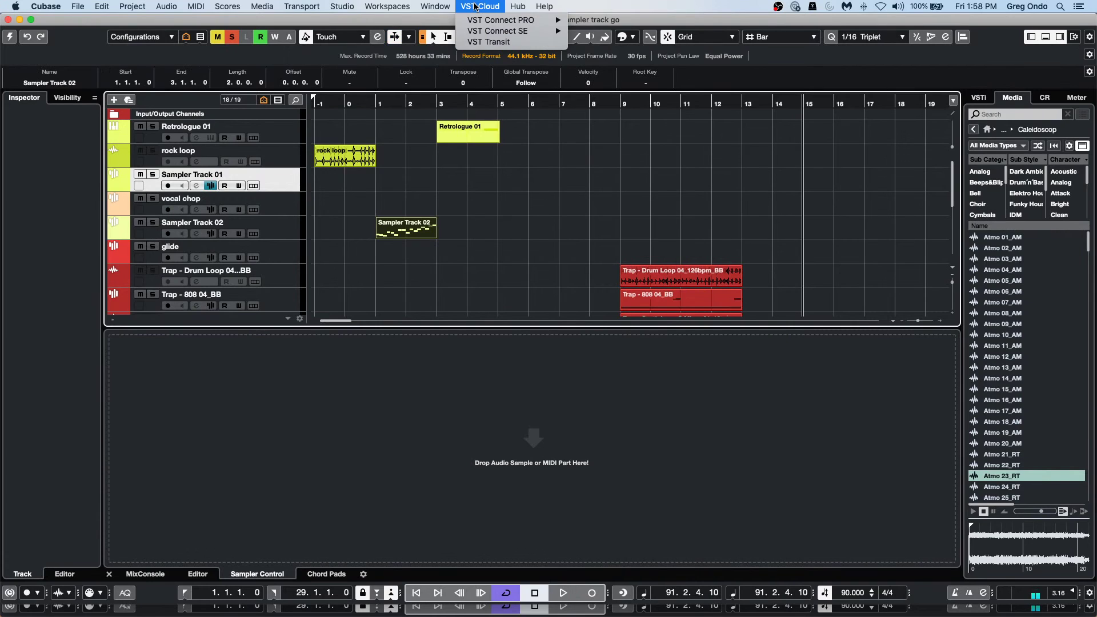
click(557, 274)
key(space)
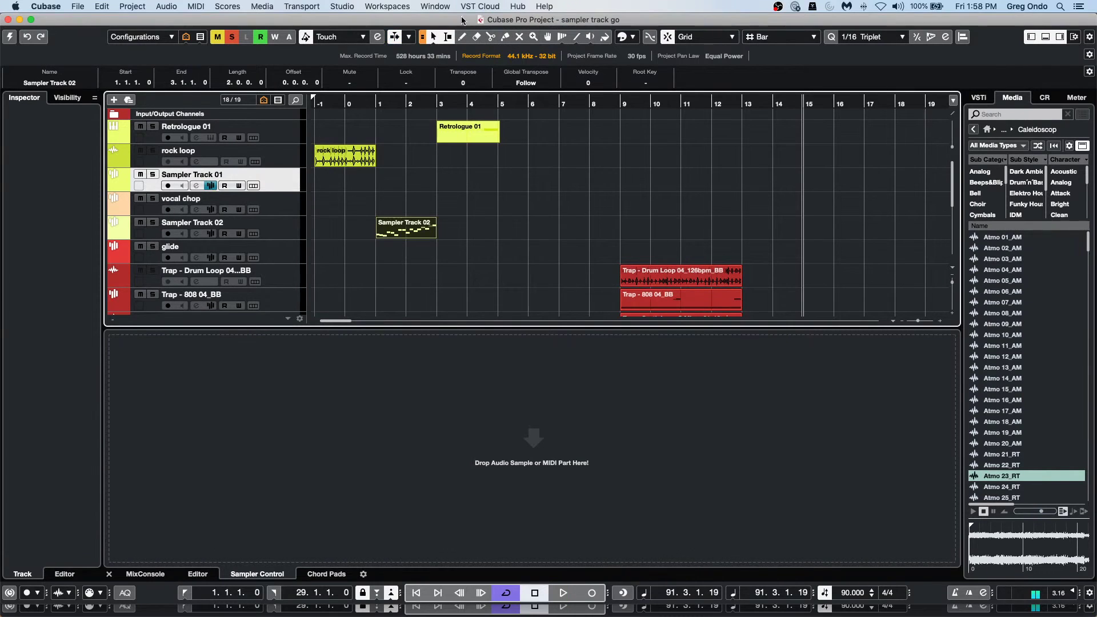
click(433, 7)
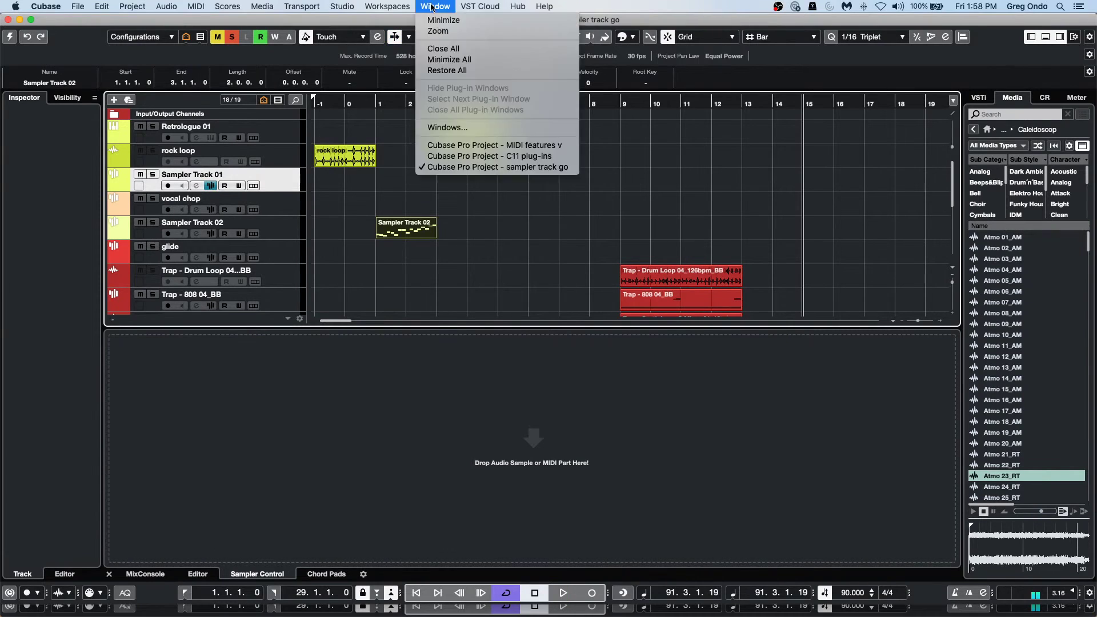
click(498, 156)
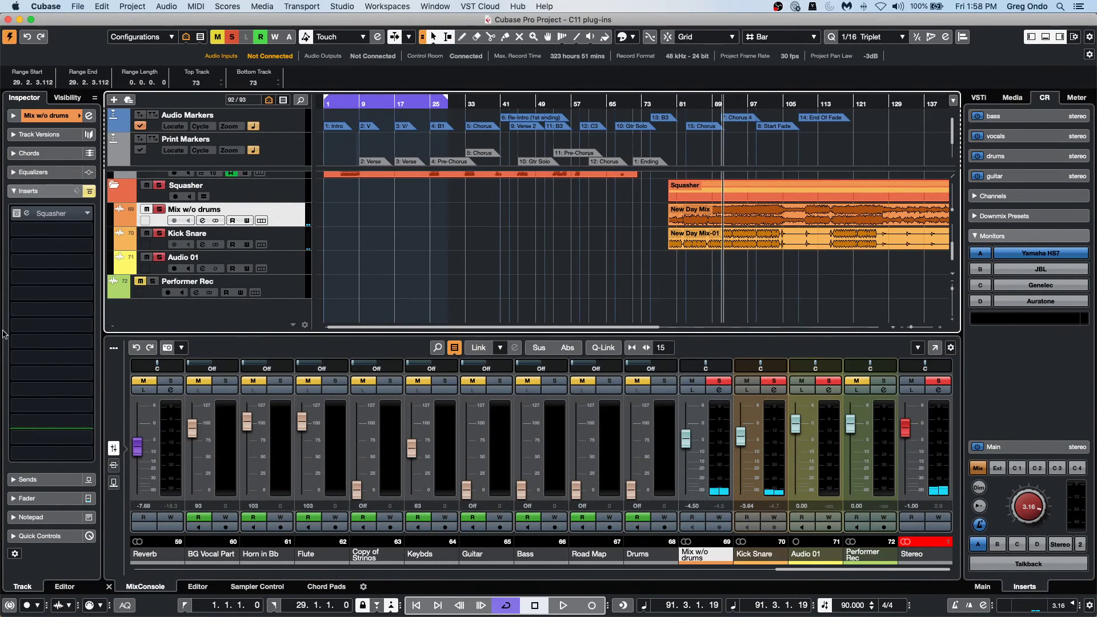
Step: Open the Squasher inserts of the Mix w/o drums and Kick Snare tracks and place their editors next to each other
click(57, 213)
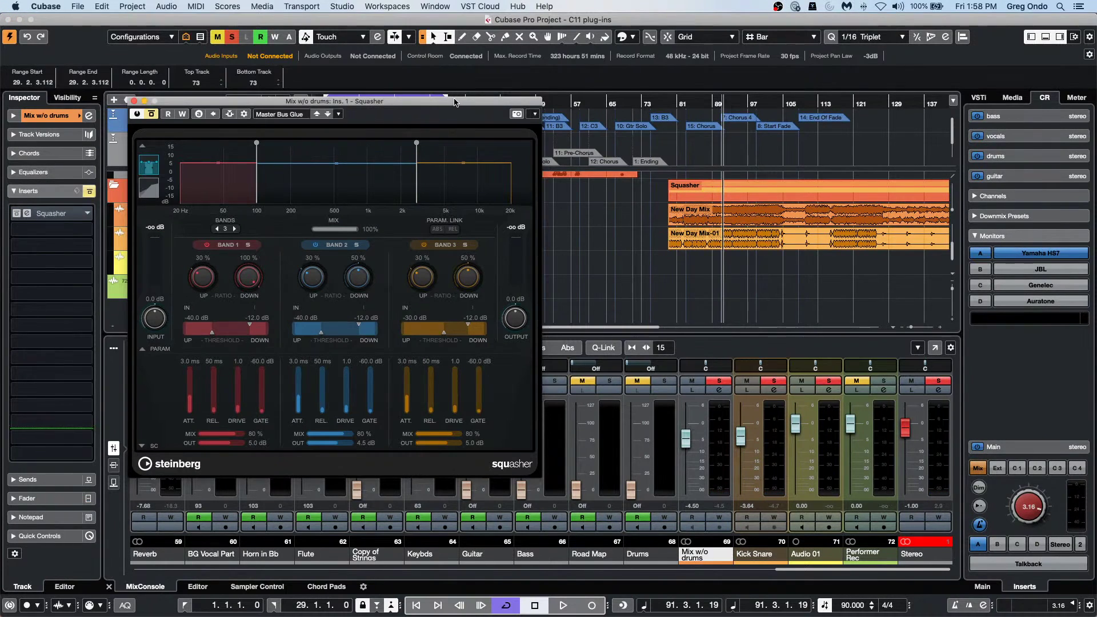
drag(455, 101, 565, 149)
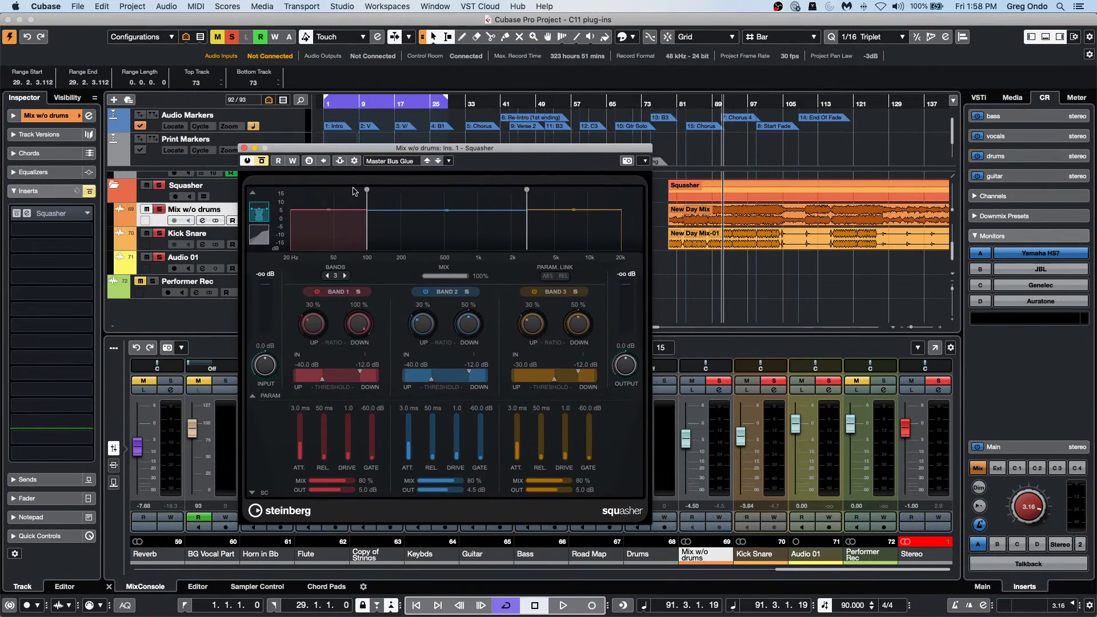
click(172, 238)
click(75, 216)
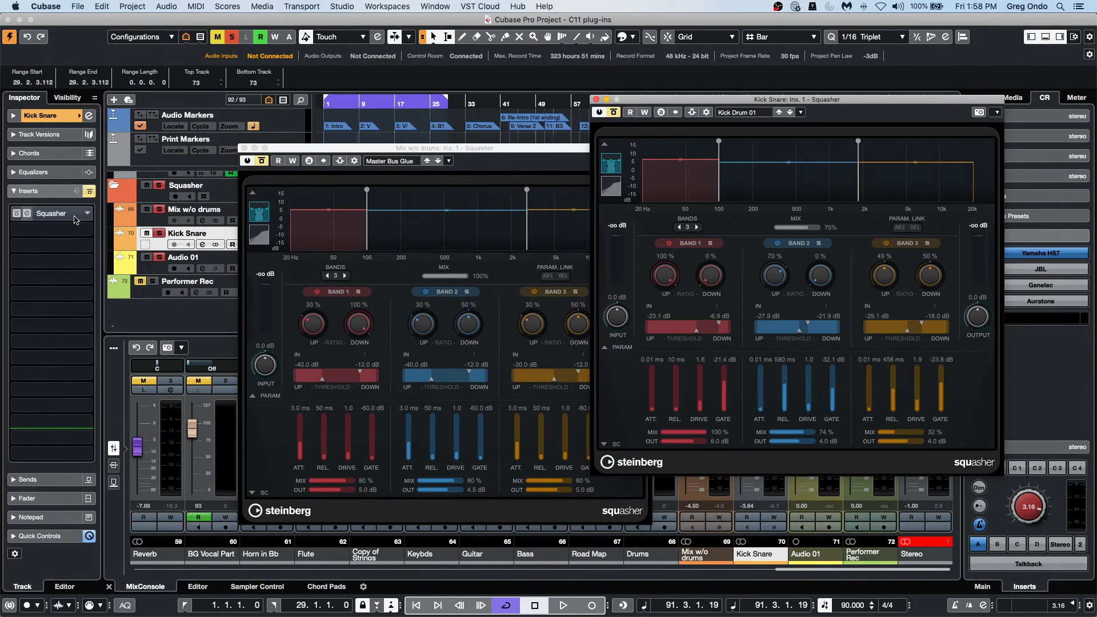
drag(491, 151, 360, 111)
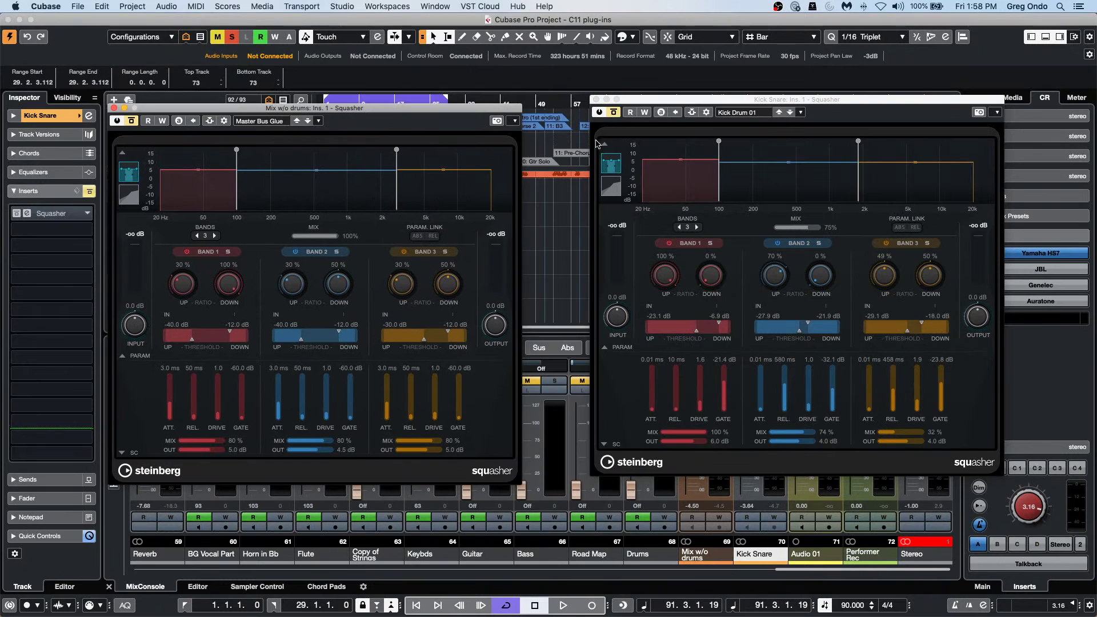
drag(663, 99, 645, 223)
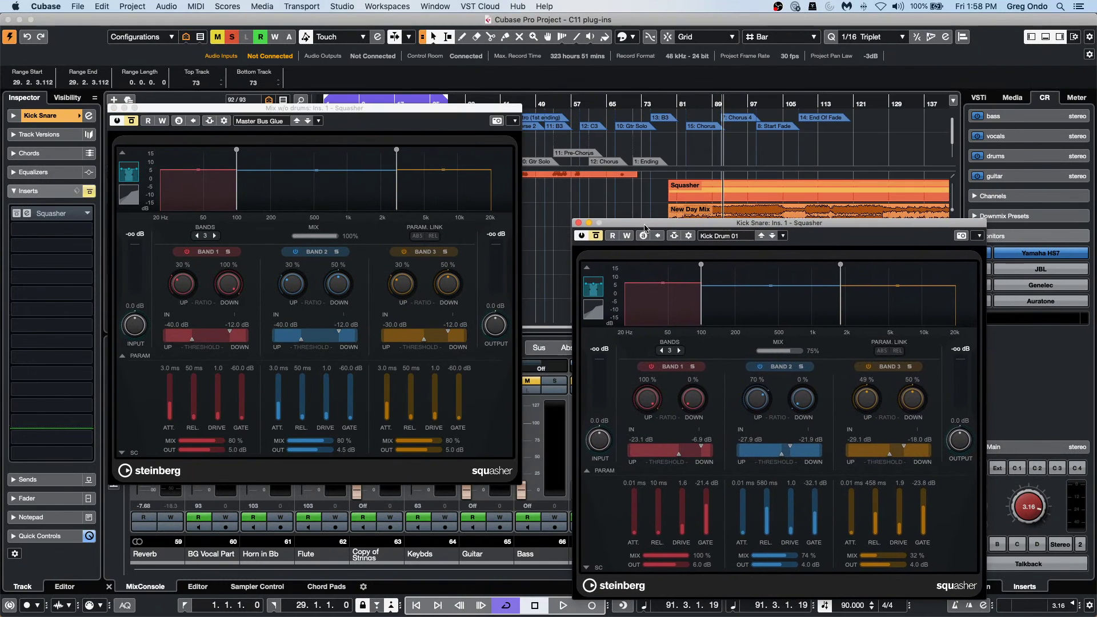
Step: Play the soloed tracks, align the Kick Snare Squasher editor, and compare that track's sound with Squasher active and bypassed, leaving it active
key(space)
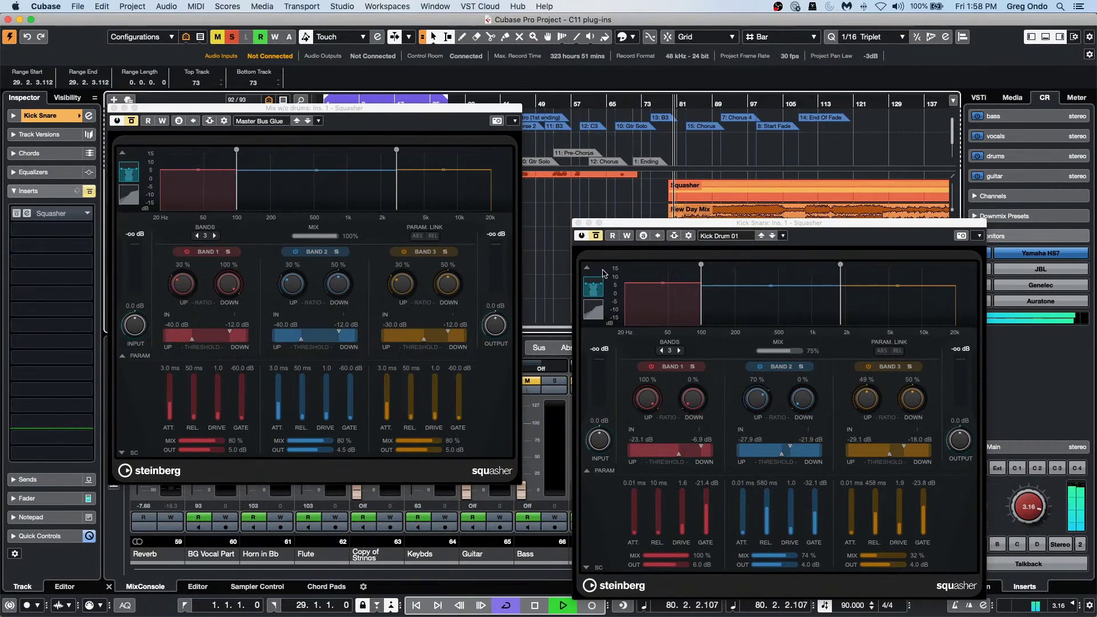
drag(673, 223, 654, 128)
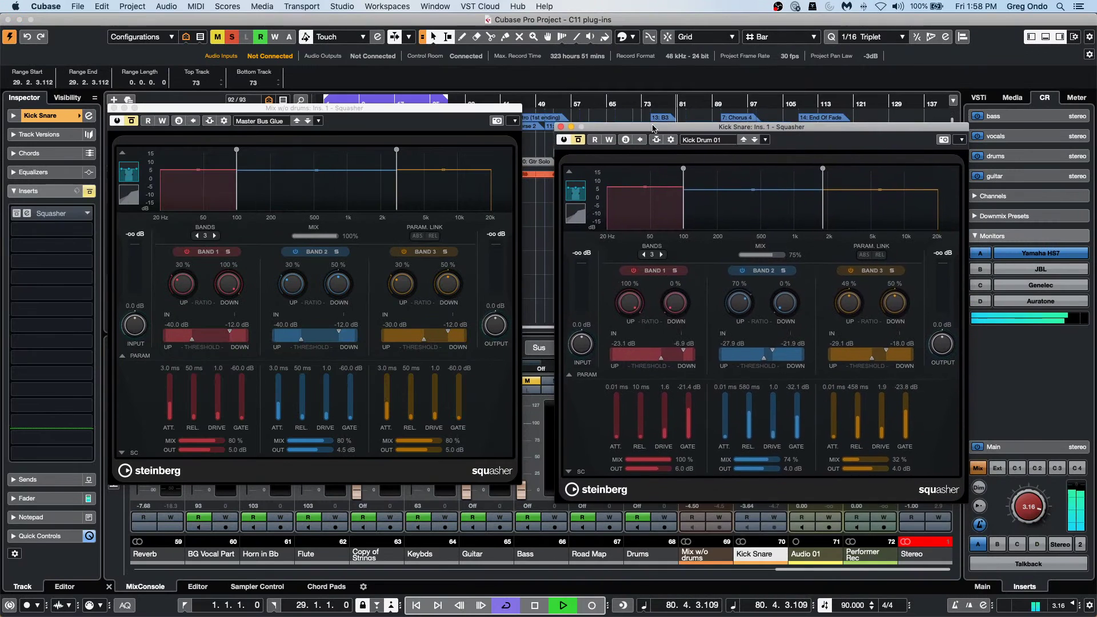
click(578, 141)
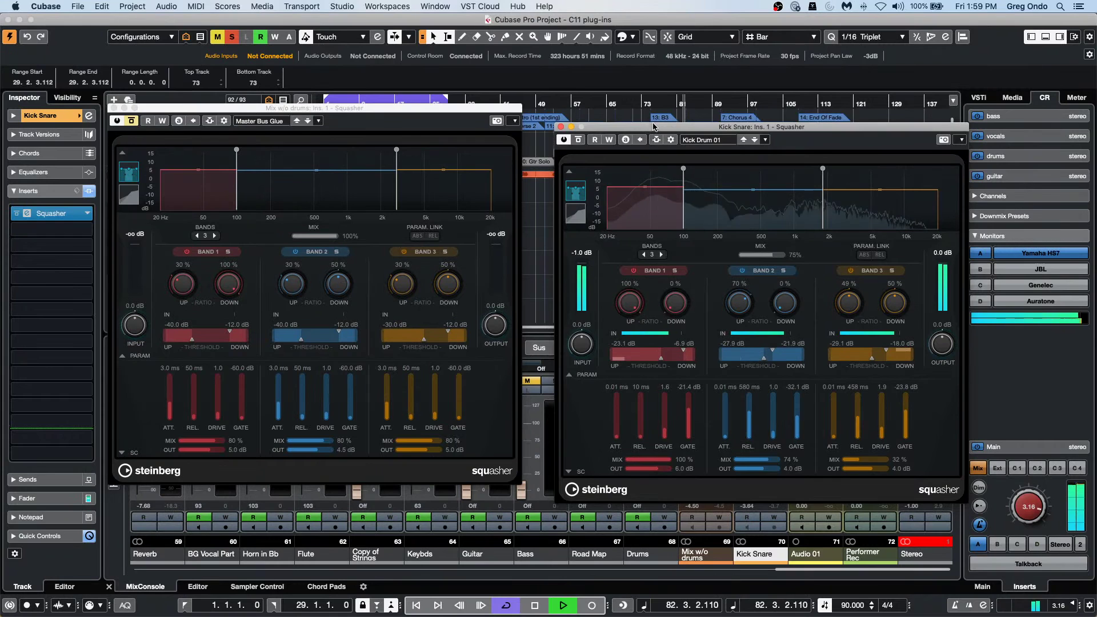
drag(654, 127, 659, 114)
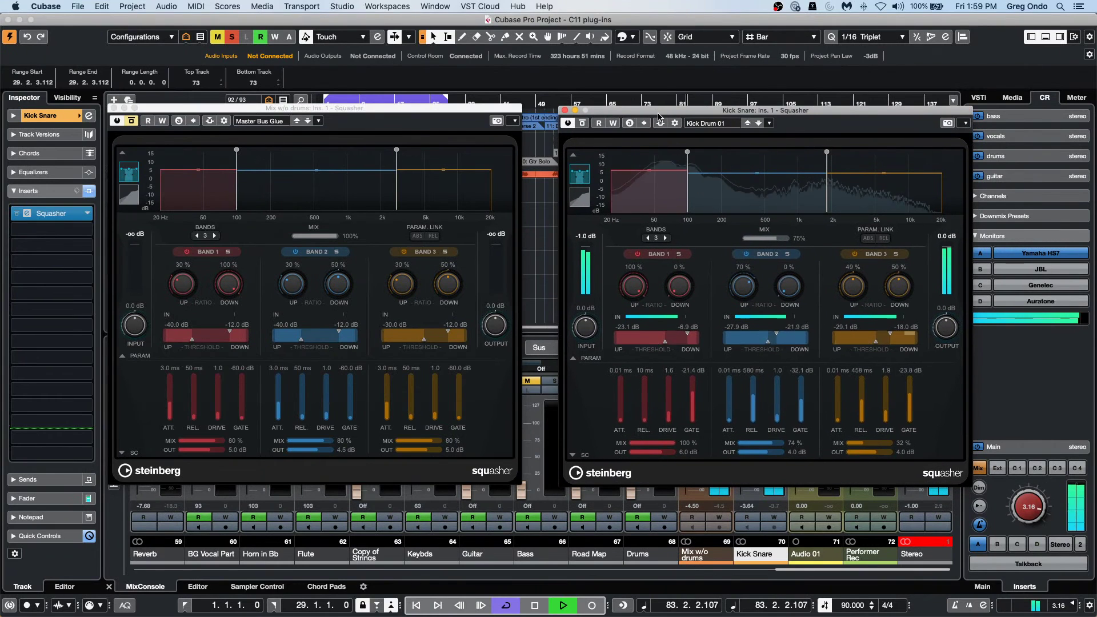
click(583, 124)
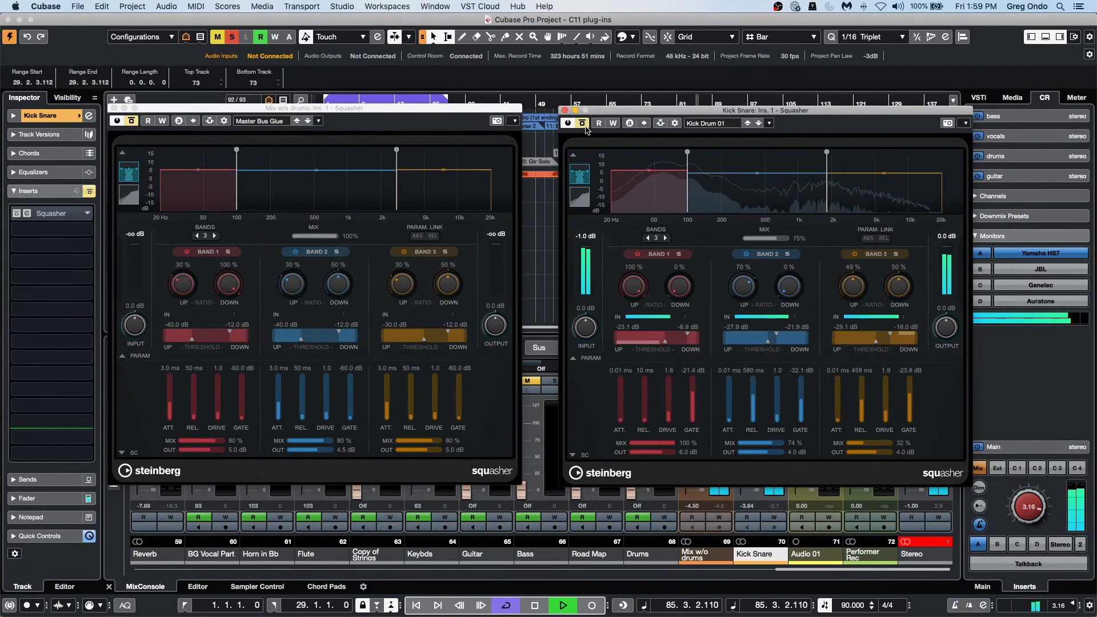
click(583, 123)
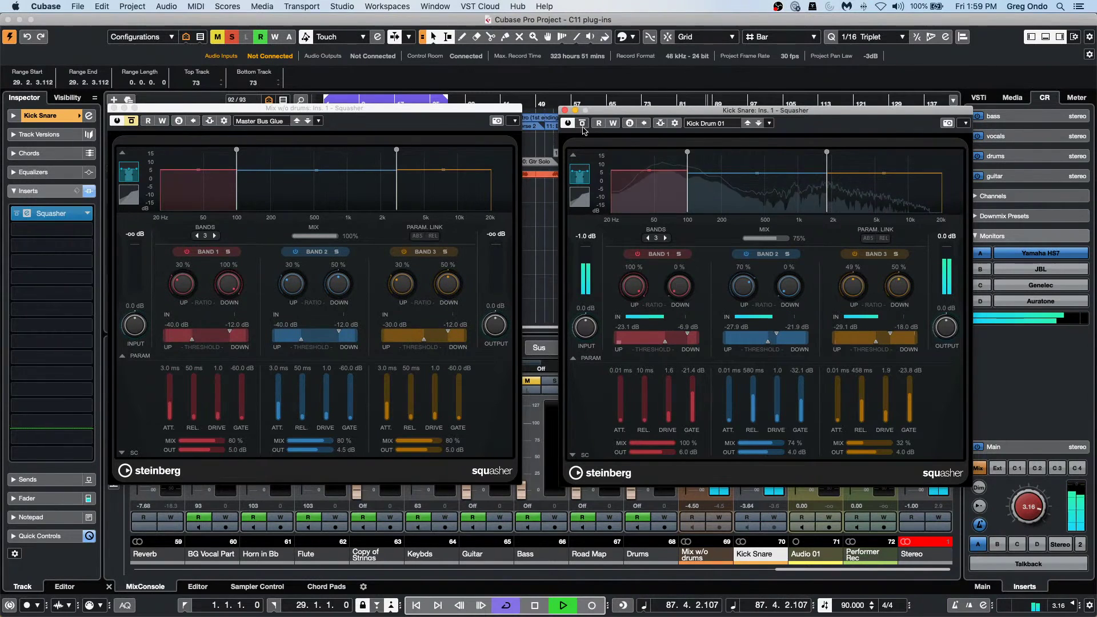
Step: Activate Squasher on Mix w/o drums during playback, and temporarily bypass the Kick Snare Squasher for comparison
click(134, 123)
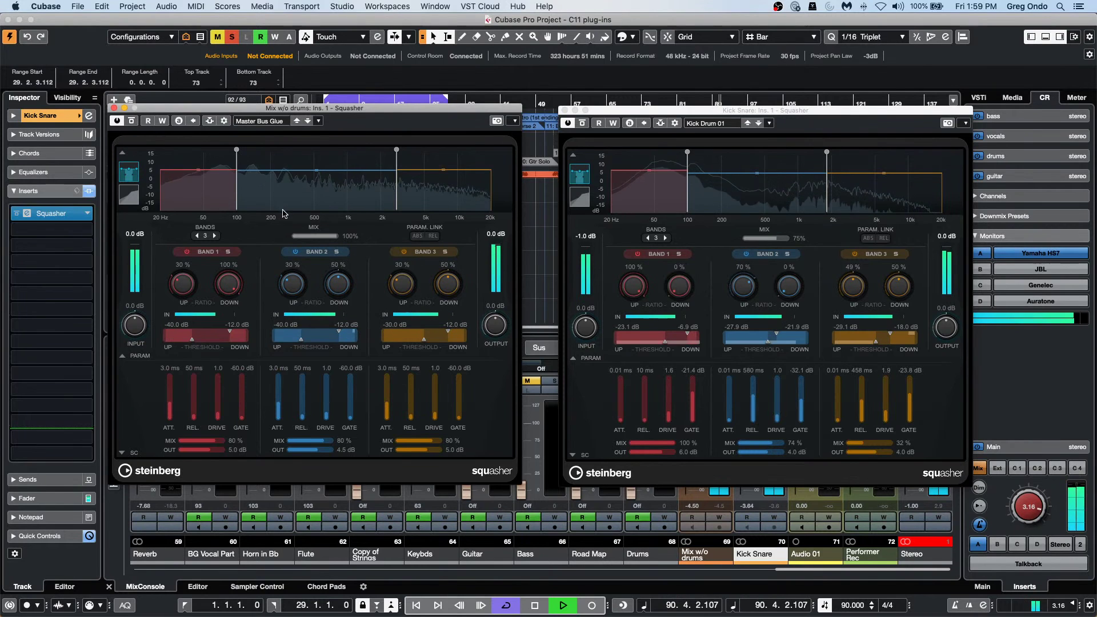
click(584, 124)
click(585, 124)
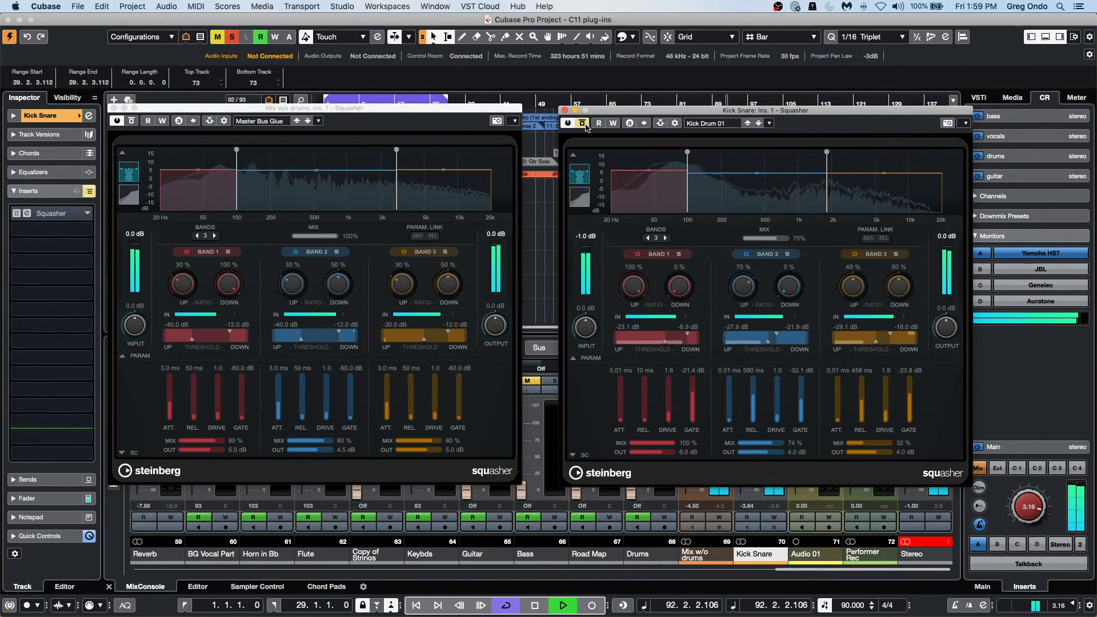
click(584, 124)
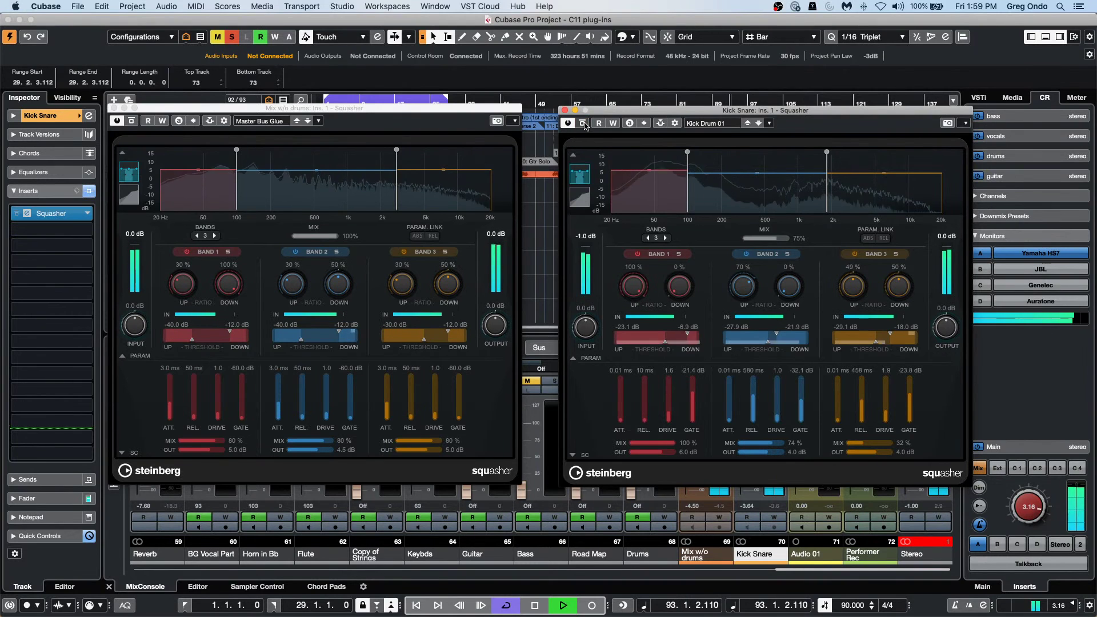
Step: Compare the playback by bypassing Squasher on Mix w/o drums and Kick Snare, and reactivate both in the same order
click(132, 122)
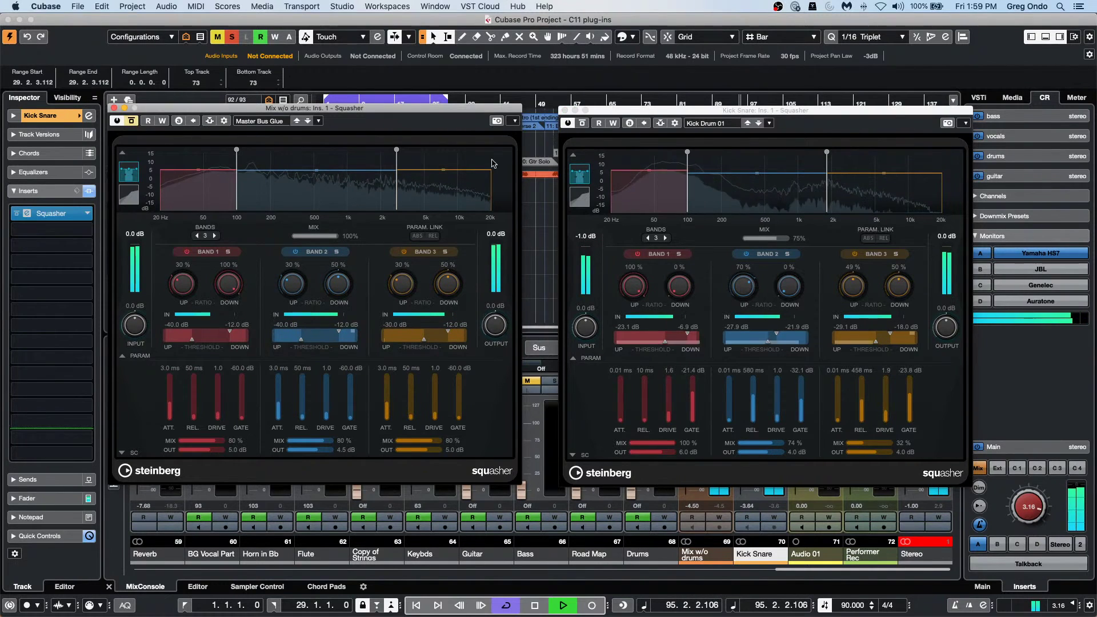
click(583, 124)
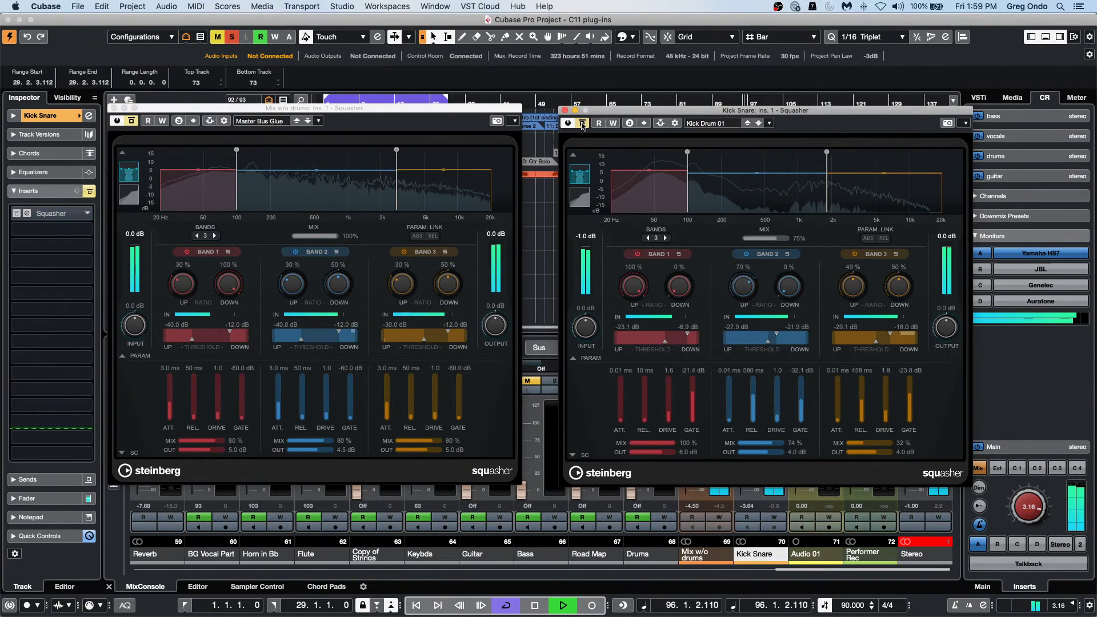
click(135, 125)
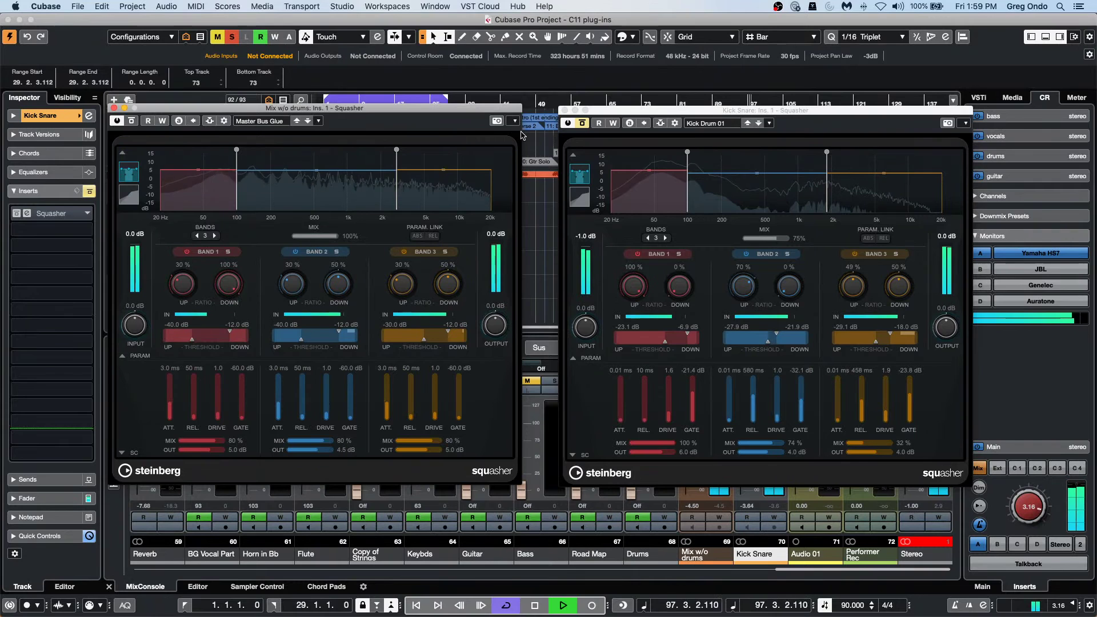
click(586, 127)
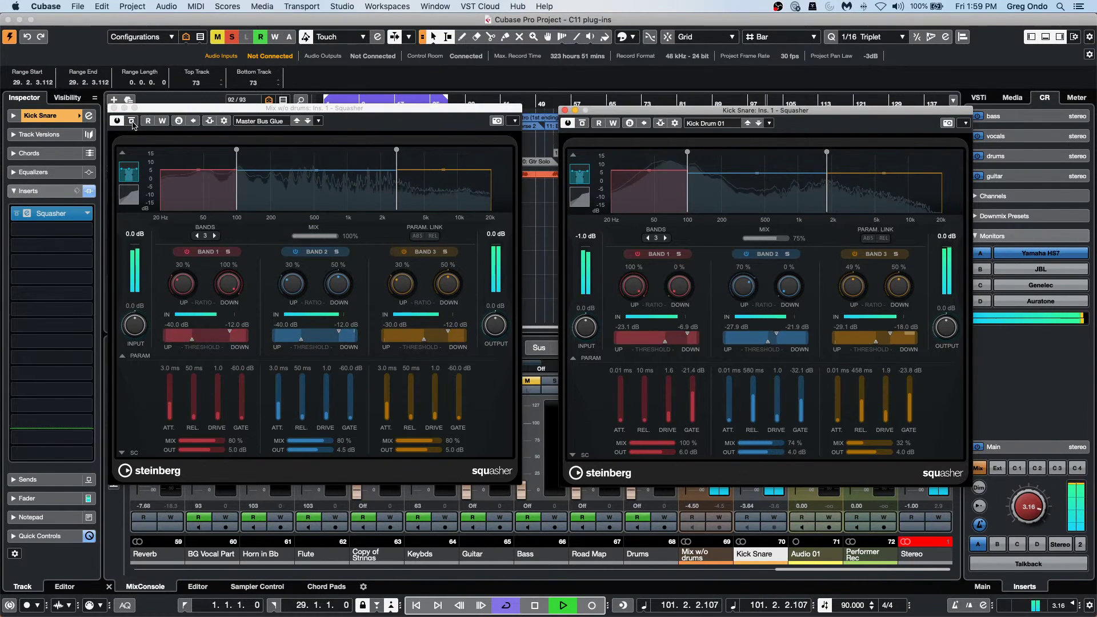
Step: Bypass both Squashers, reactivate Kick Snare and Mix w/o drums one at a time for listening, and bypass both again
click(133, 124)
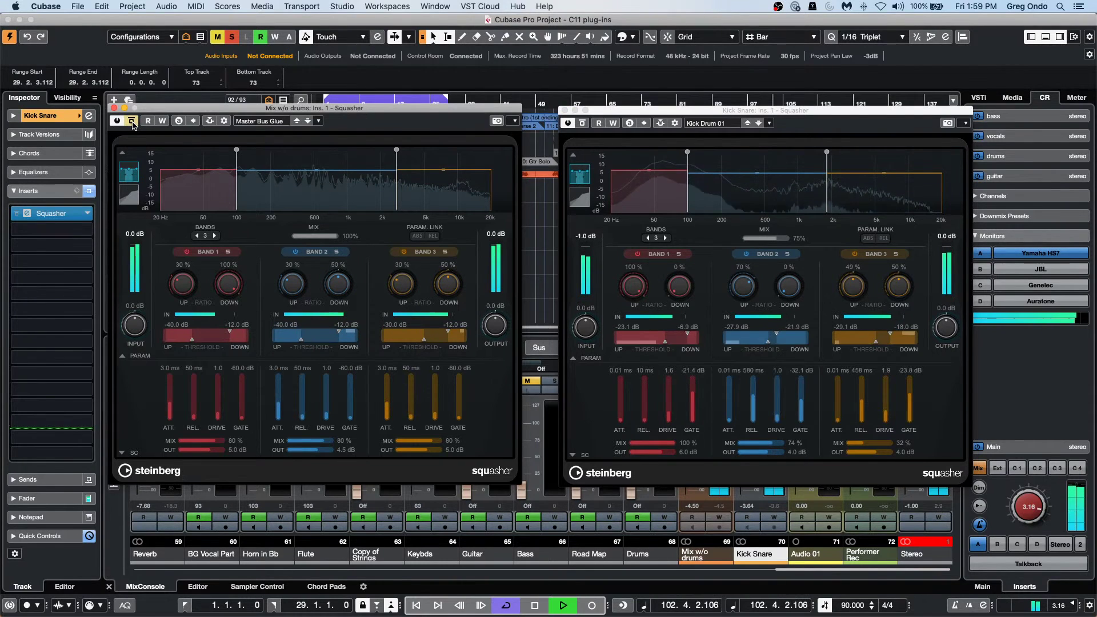
click(584, 124)
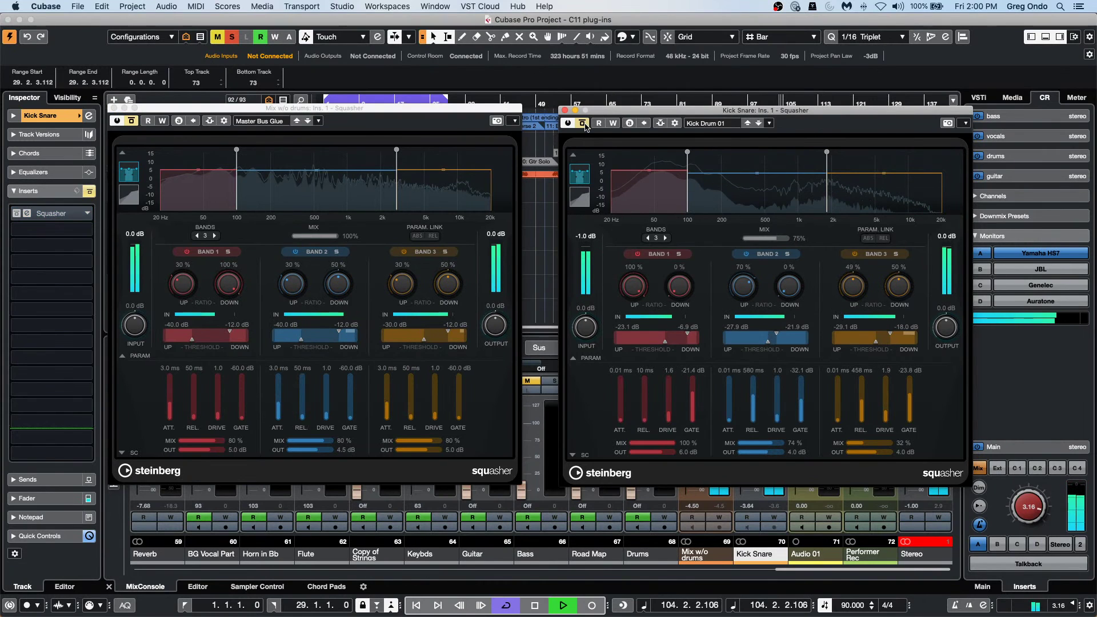
click(585, 124)
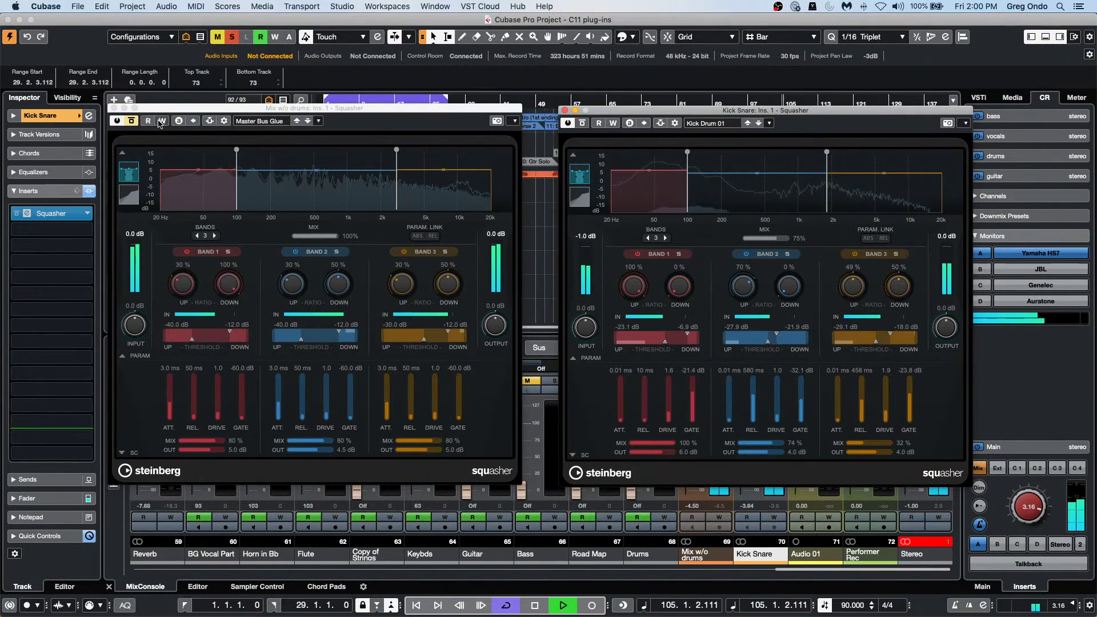
click(131, 122)
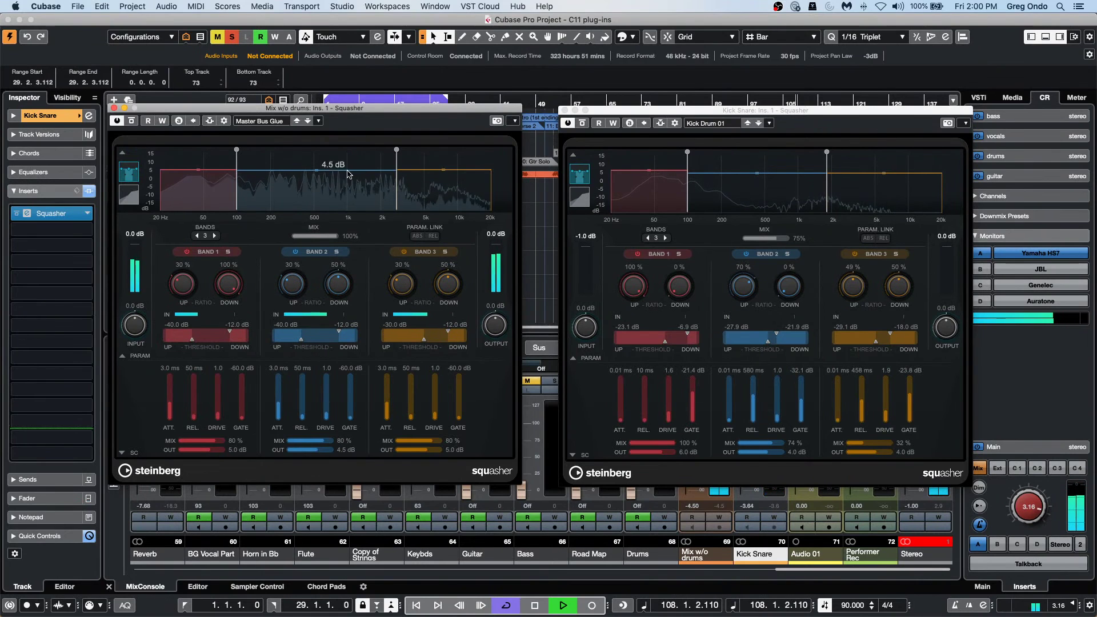
click(131, 121)
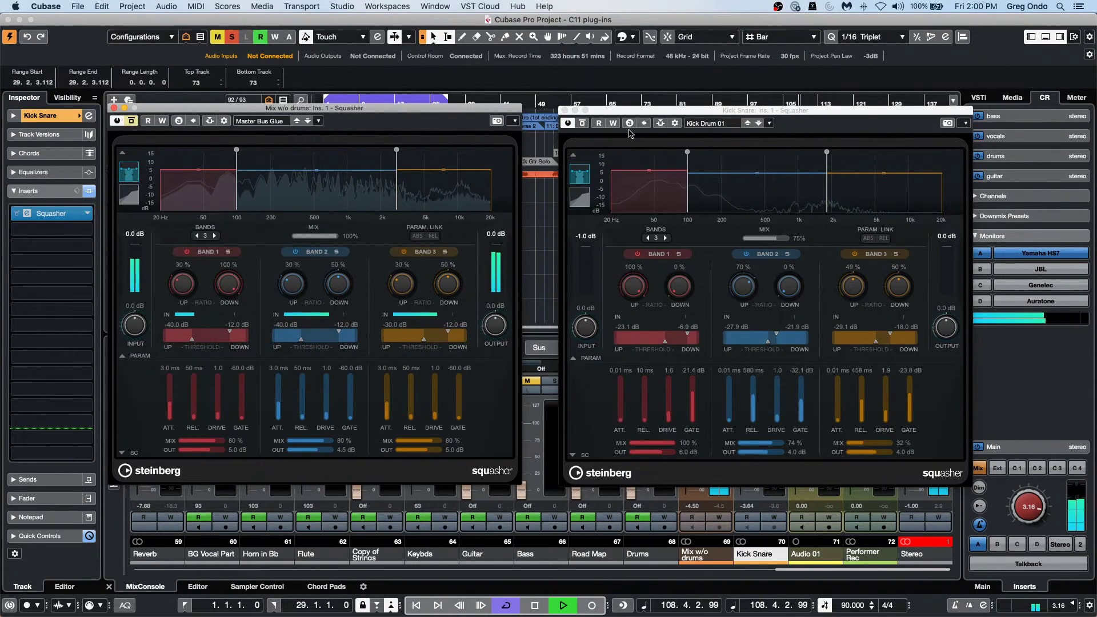
click(583, 122)
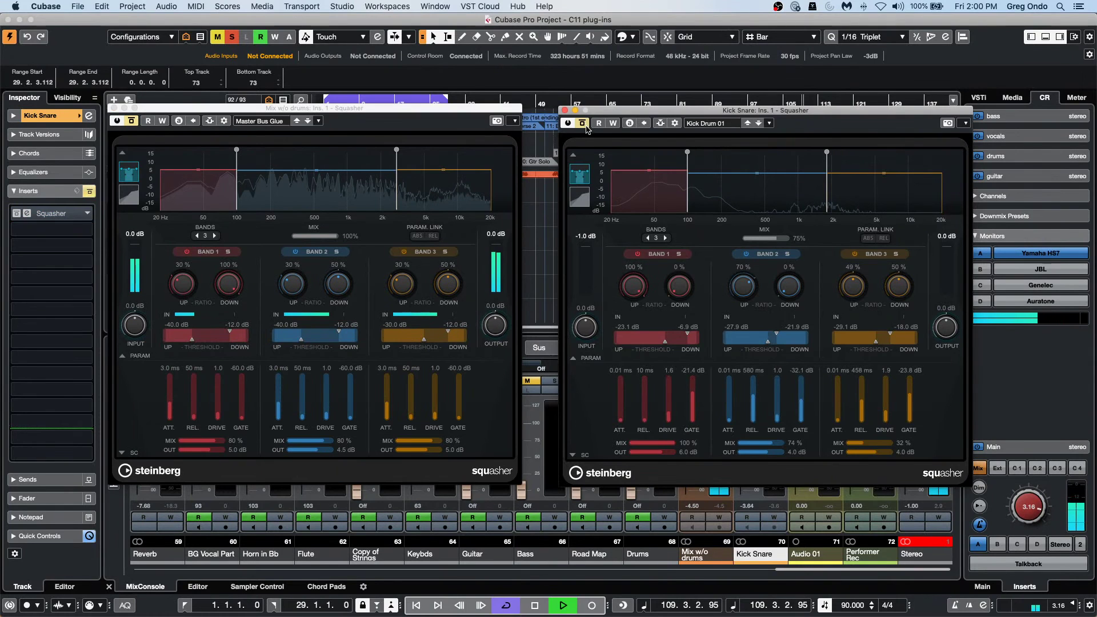
Step: Reactivate the Kick Snare Squasher and the Mix w/o drums Squasher during playback, and stop the transport after listening
click(582, 123)
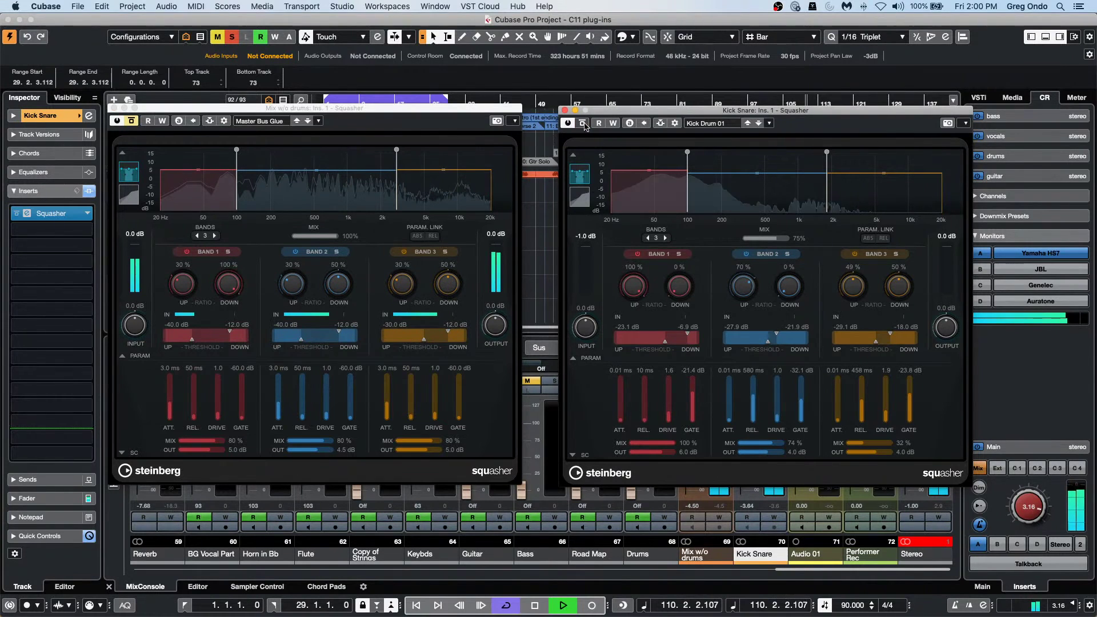
click(131, 121)
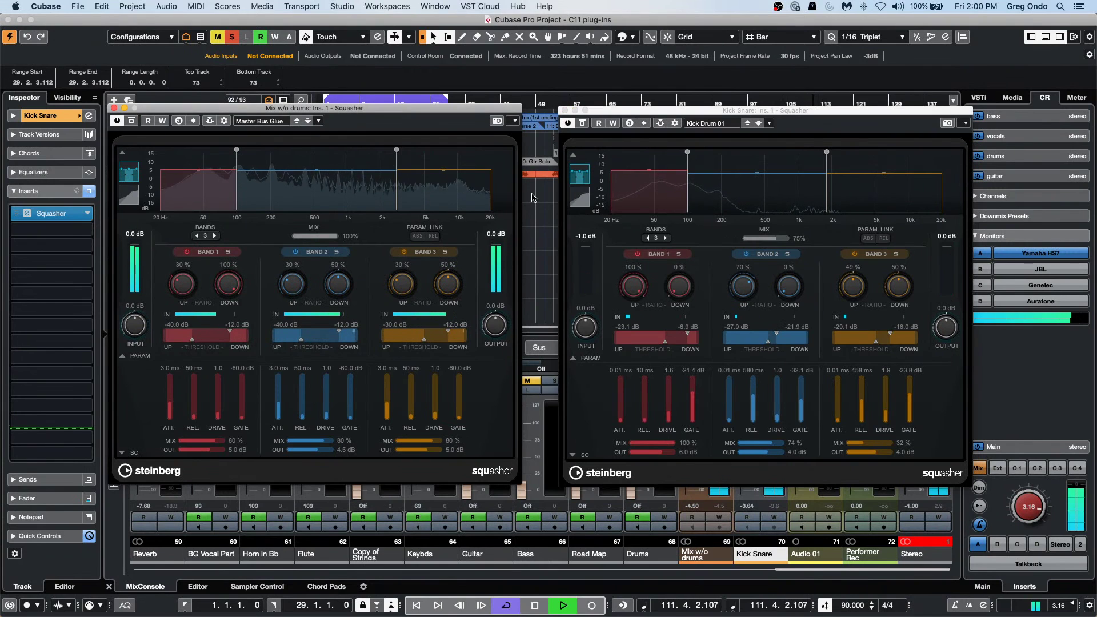
key(space)
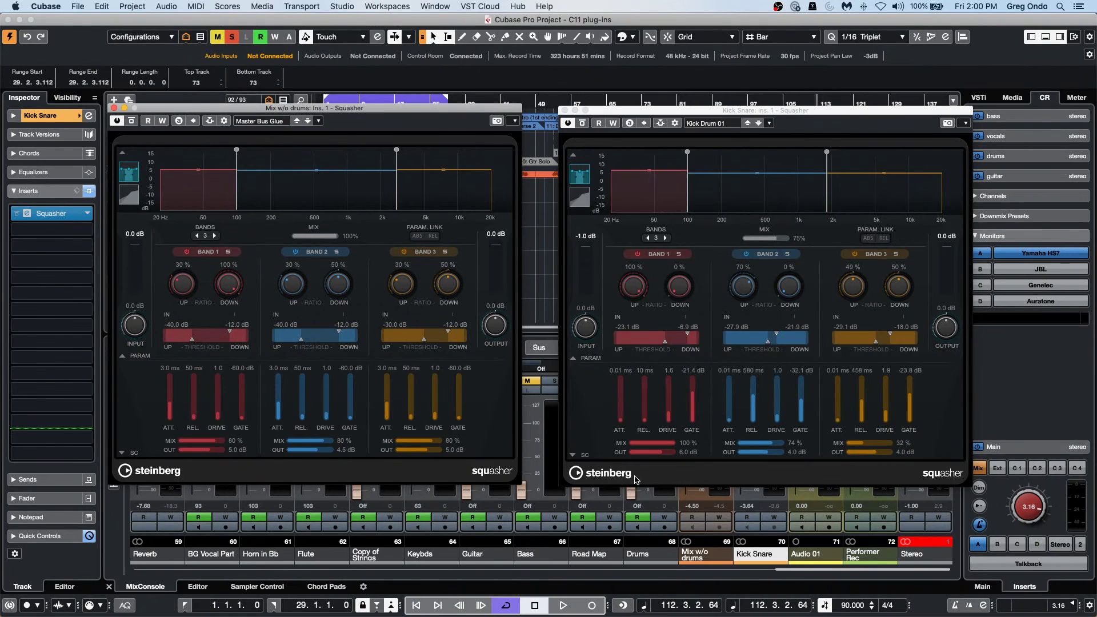
Step: Expand the side-chain sections of both Squashers, examine Kick Snare's side-chain routing inputs, and close both plug-in editors
click(573, 455)
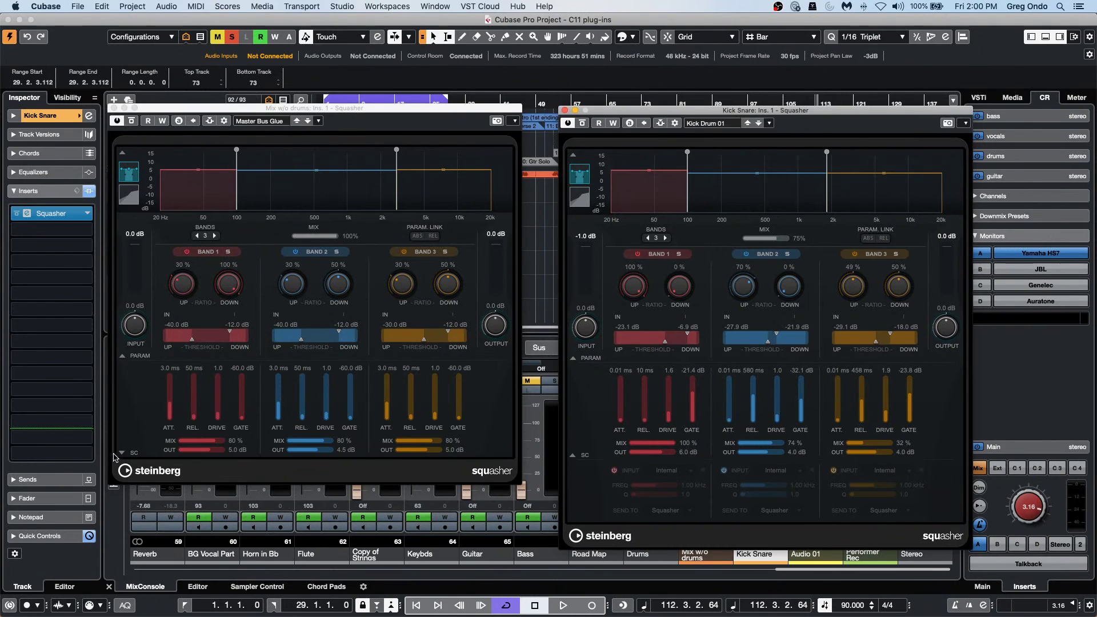
click(122, 453)
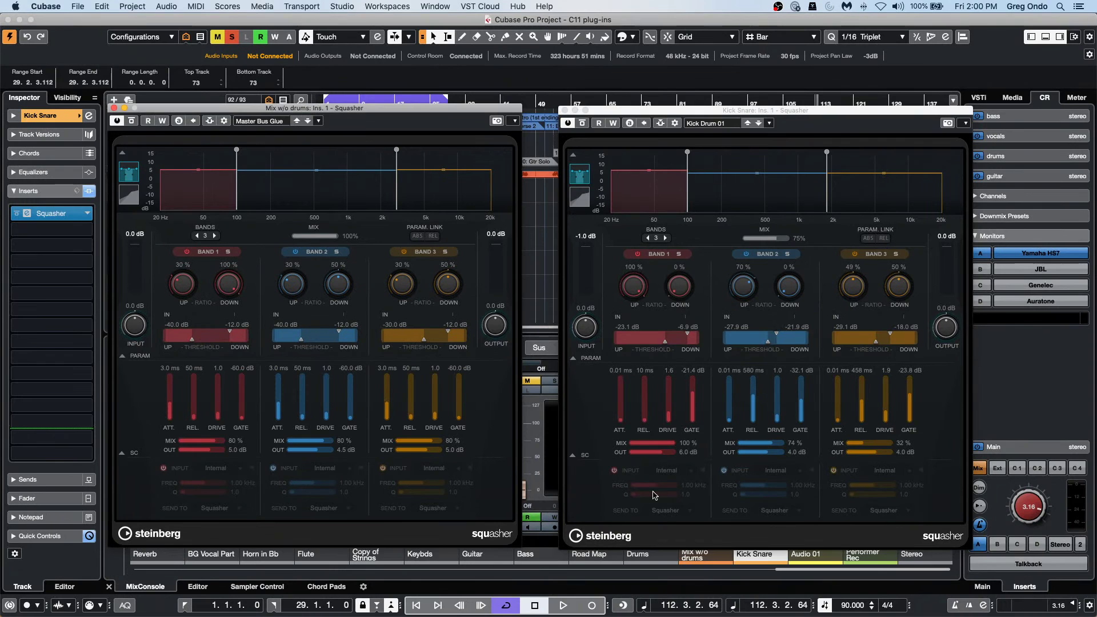
click(675, 125)
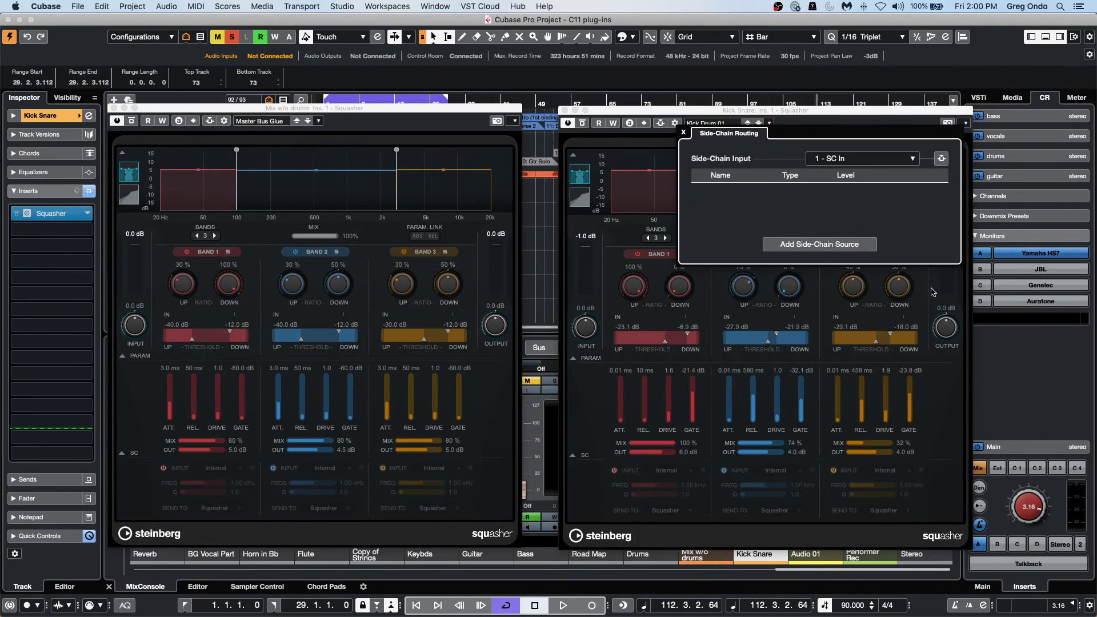
click(867, 163)
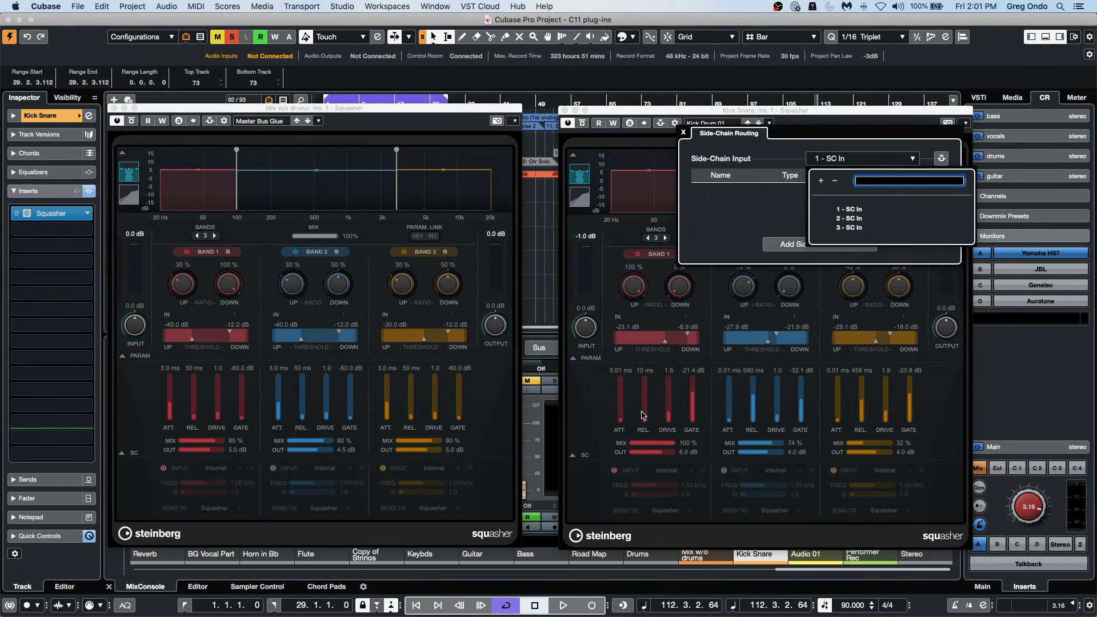
click(685, 134)
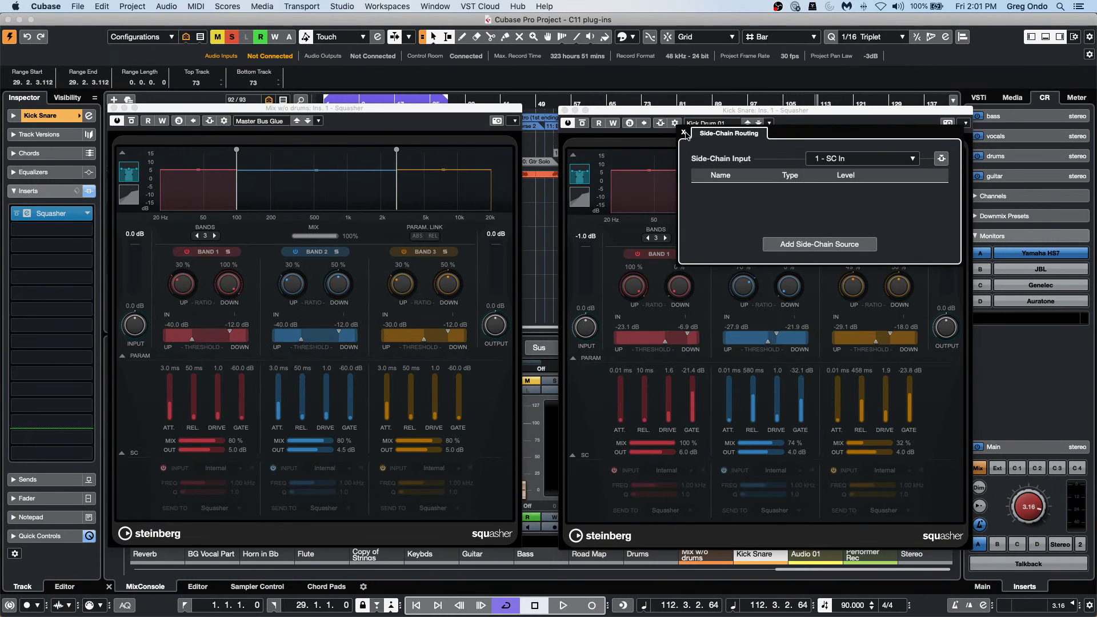
click(684, 134)
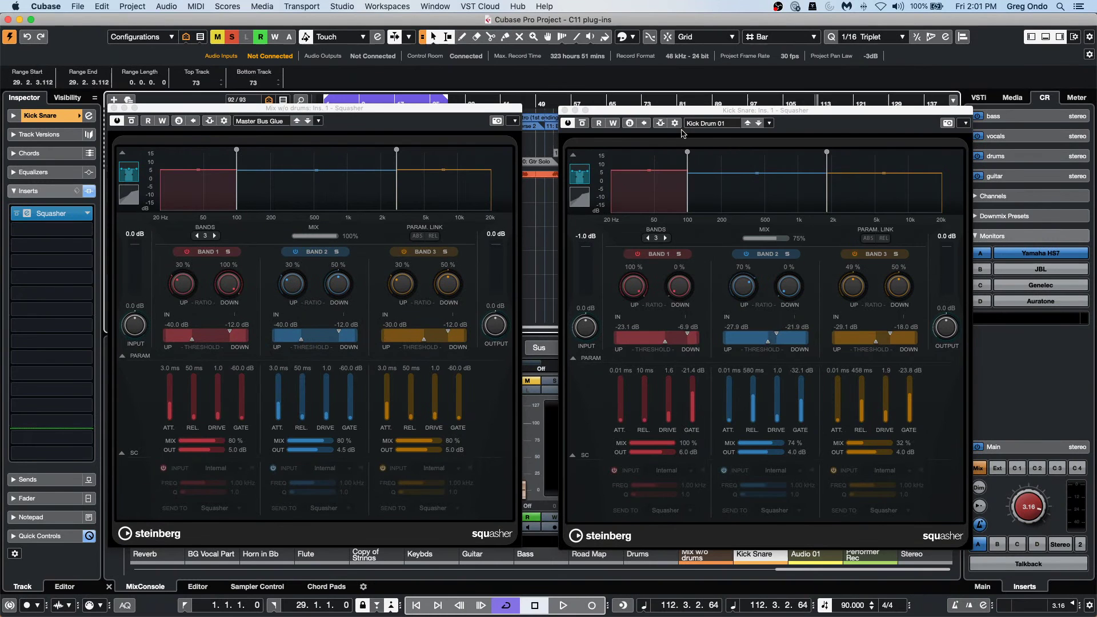
click(565, 110)
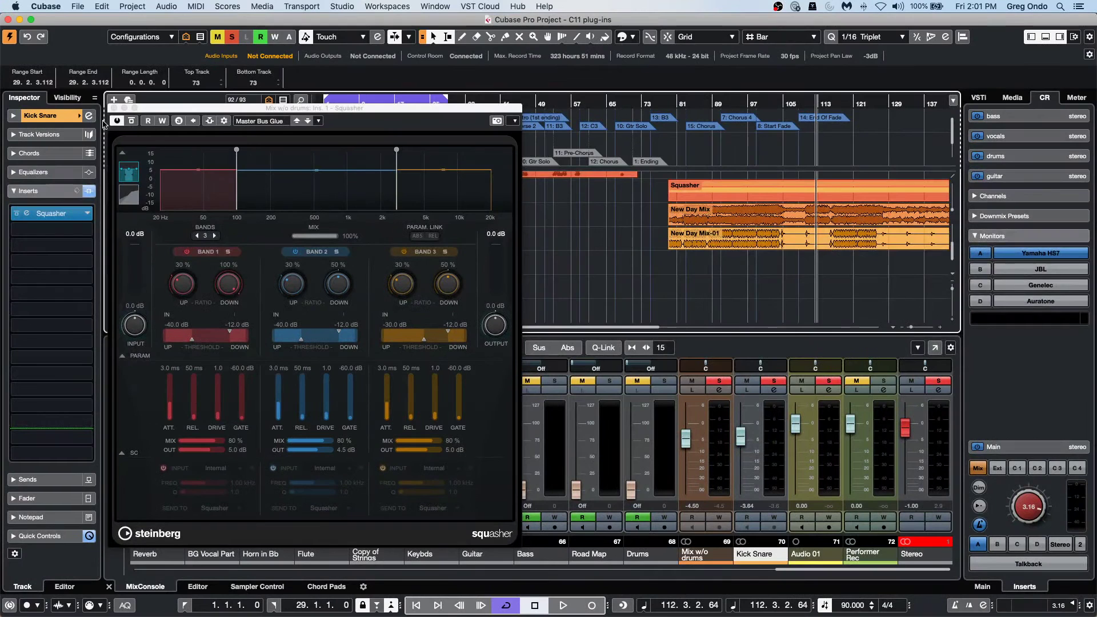
click(114, 109)
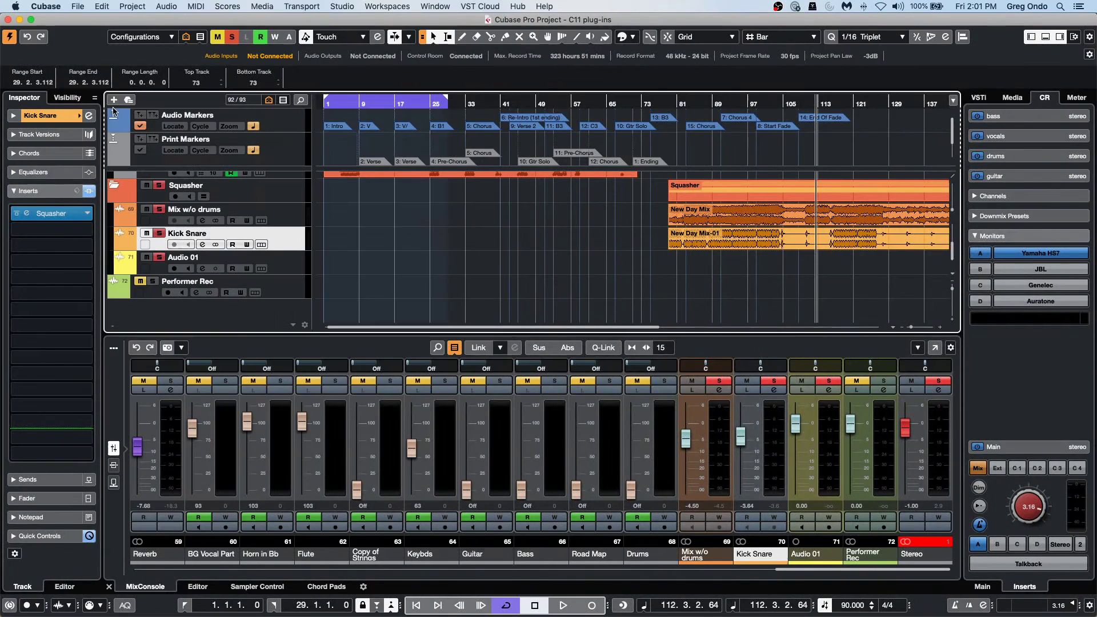
Step: In the Stereo channel's Frequency insert, enable dynamics for EQ band 2 and examine its side-chain input choices
click(940, 390)
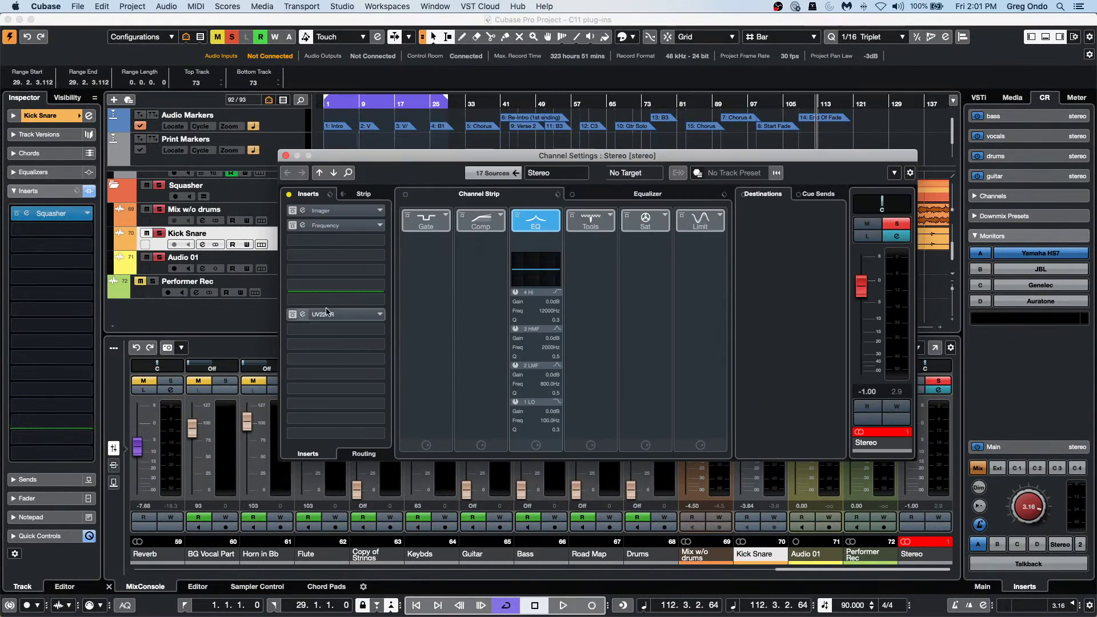
click(353, 228)
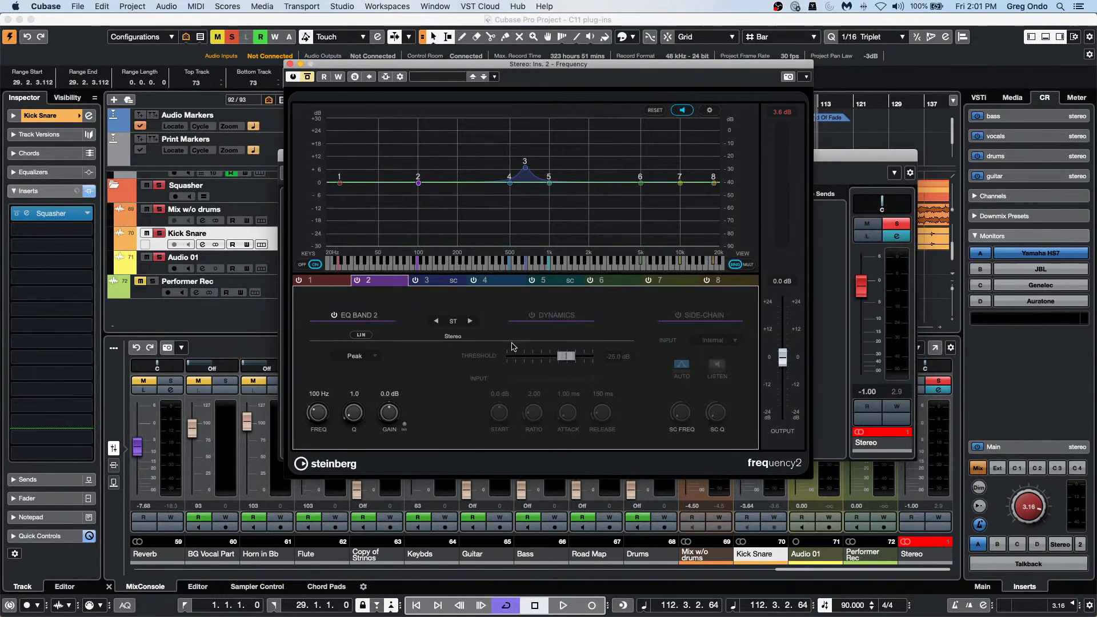
click(533, 315)
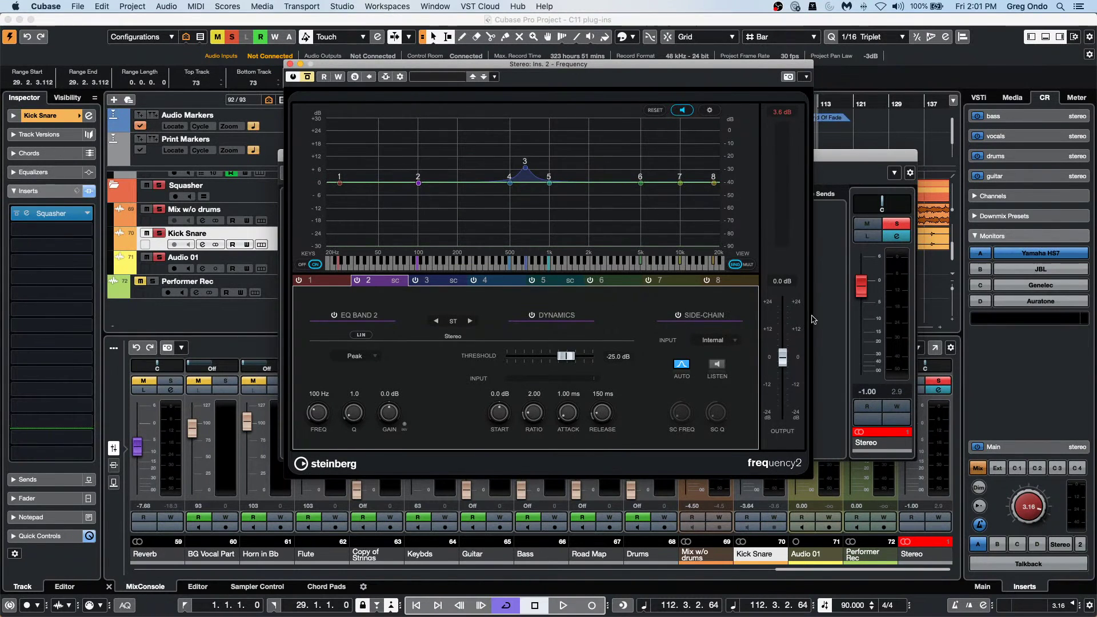
click(722, 342)
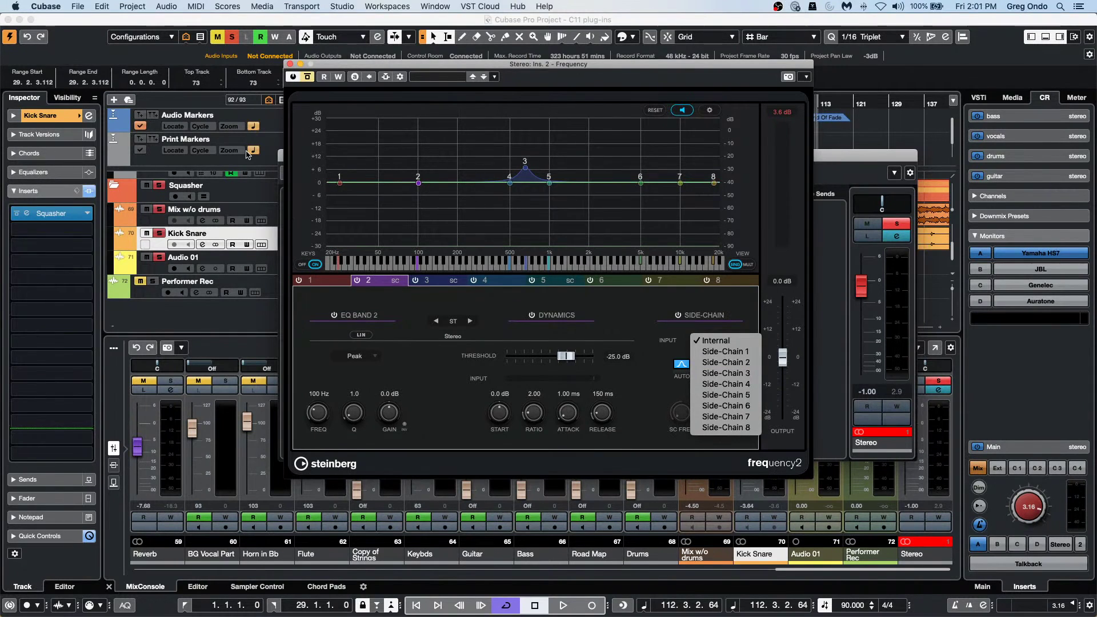
click(832, 156)
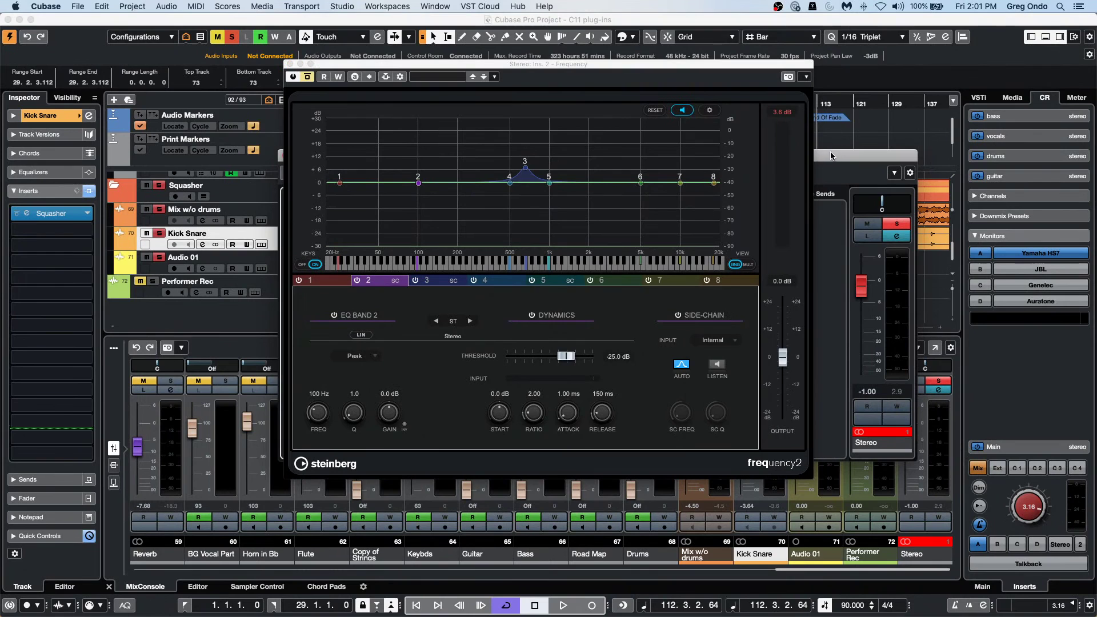
Step: Take Frequency out of bypass, and close its editor and the Stereo channel settings
click(300, 67)
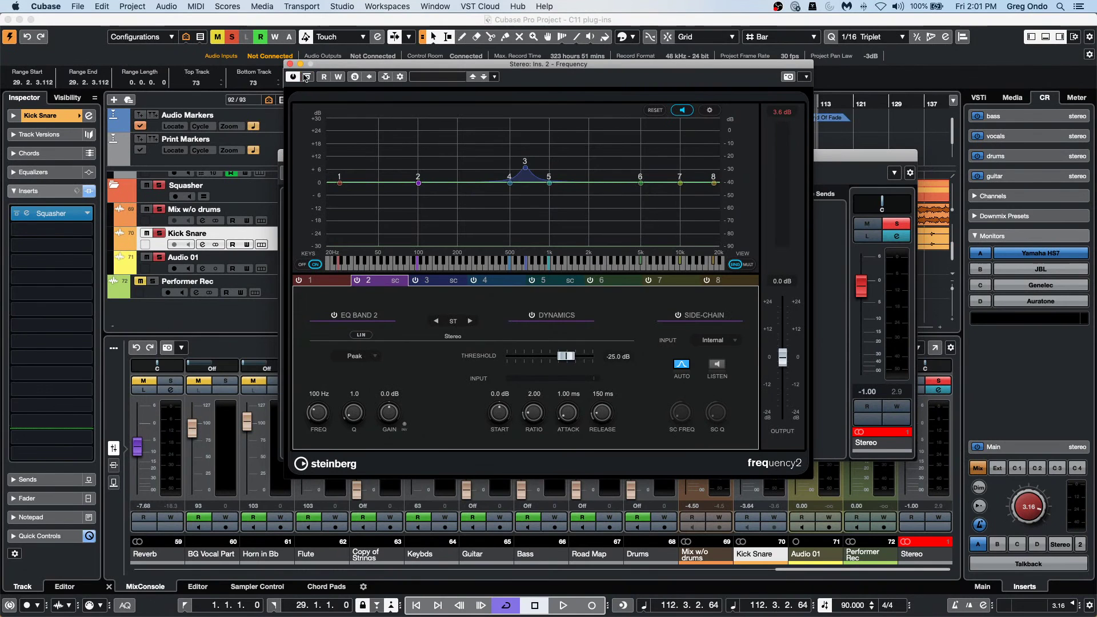
click(290, 65)
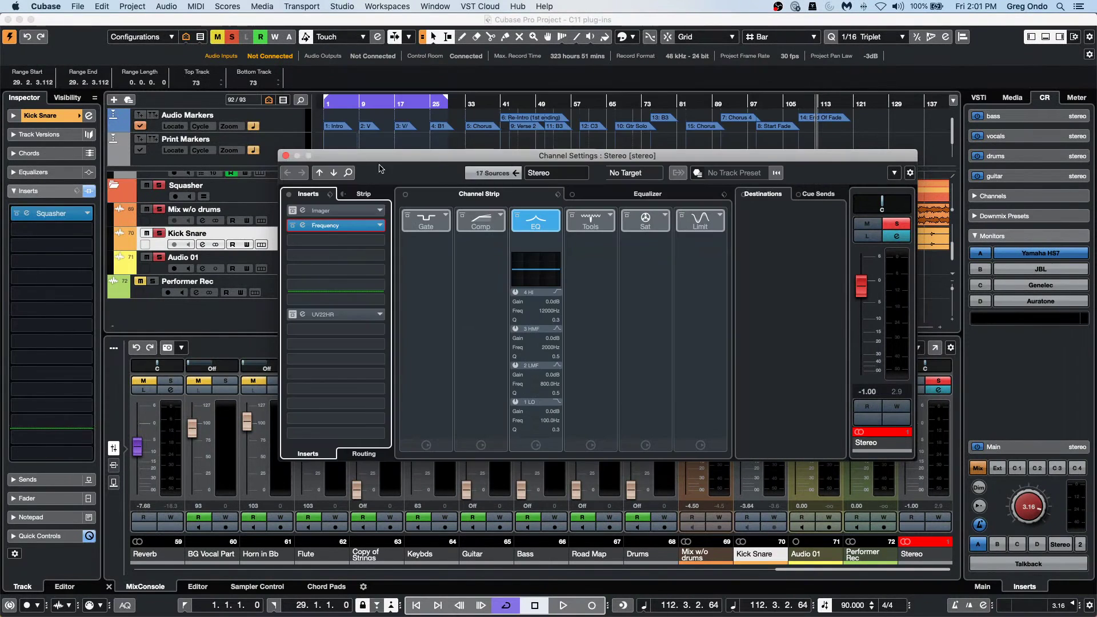
click(286, 155)
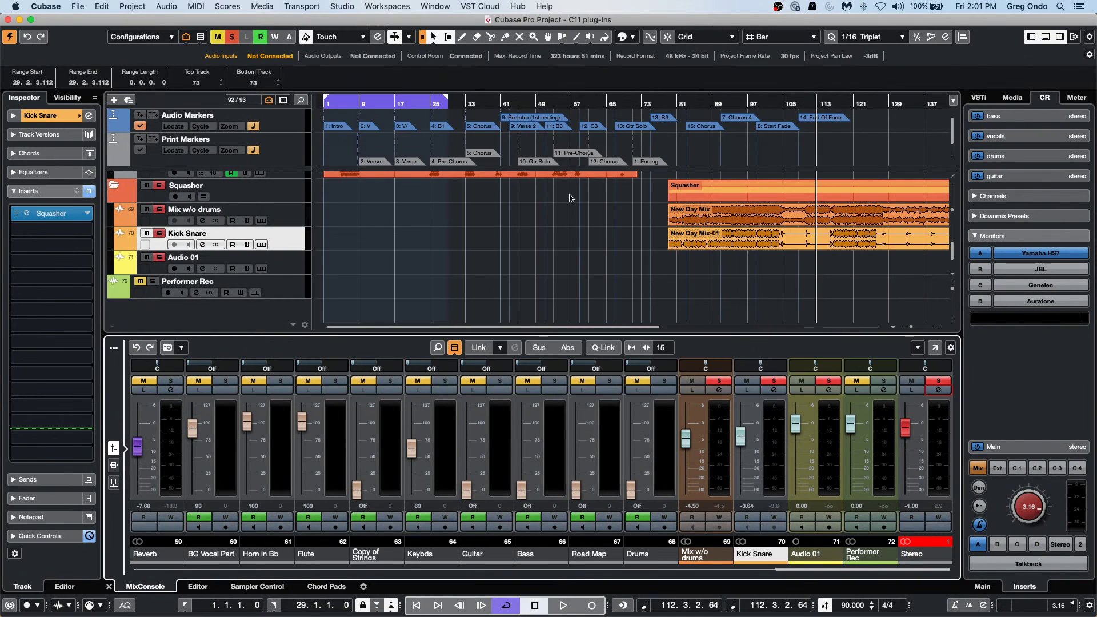
Step: Hide the lower-zone MixConsole and split the BG 1b through BG 4b events at both ends of a range from about 59.1.1 to 59.3.1
scroll(531, 206, up, 3)
scroll(532, 207, up, 1)
scroll(541, 204, down, 10)
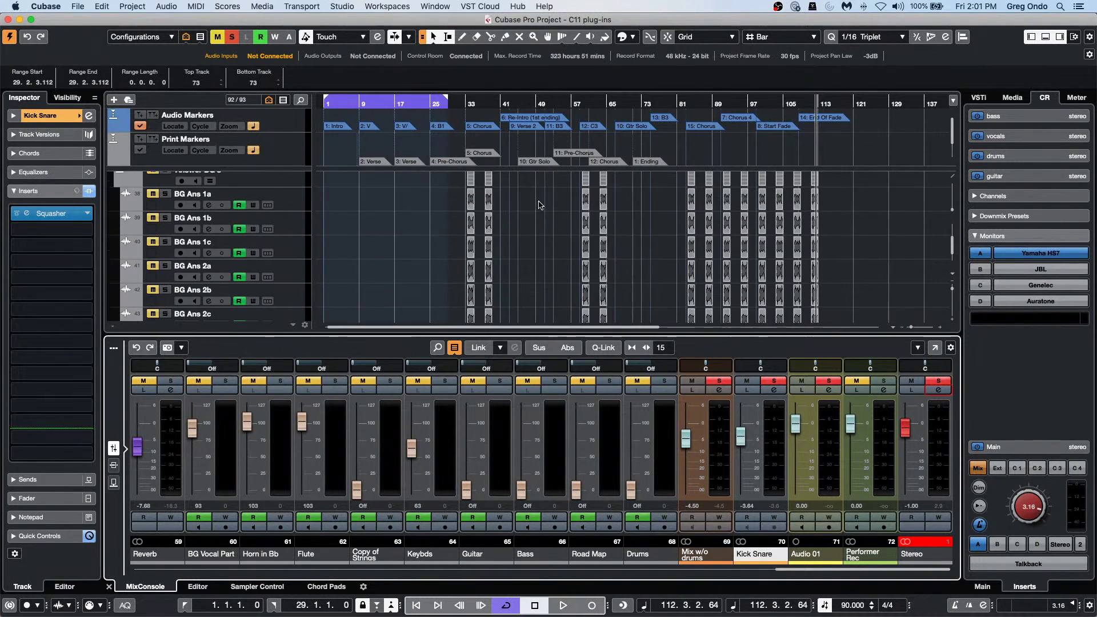
scroll(538, 201, down, 8)
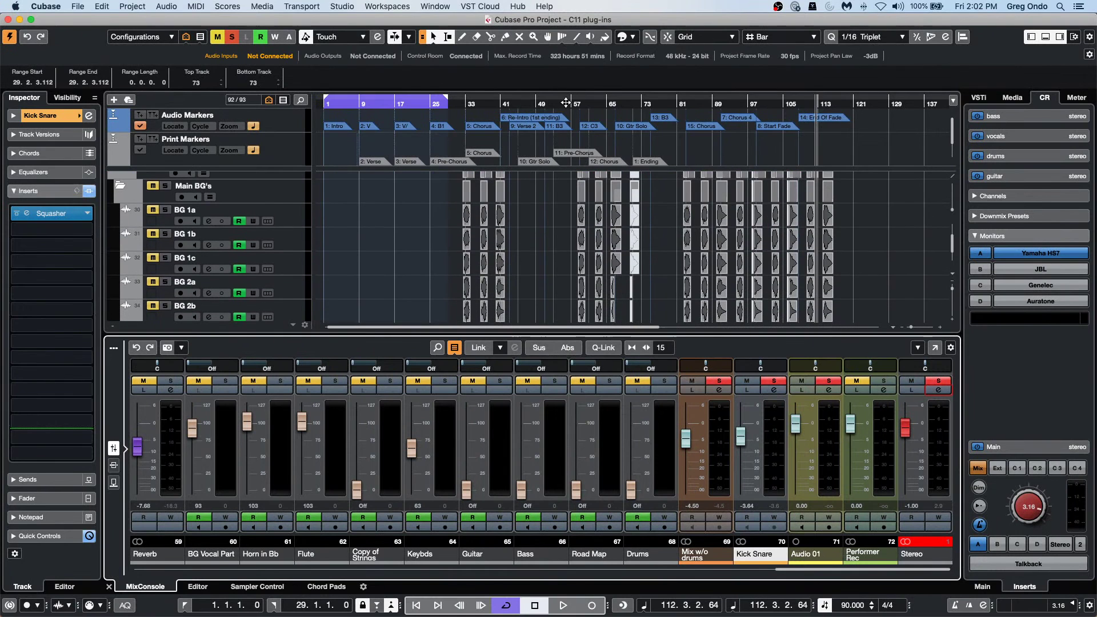
drag(579, 102, 579, 172)
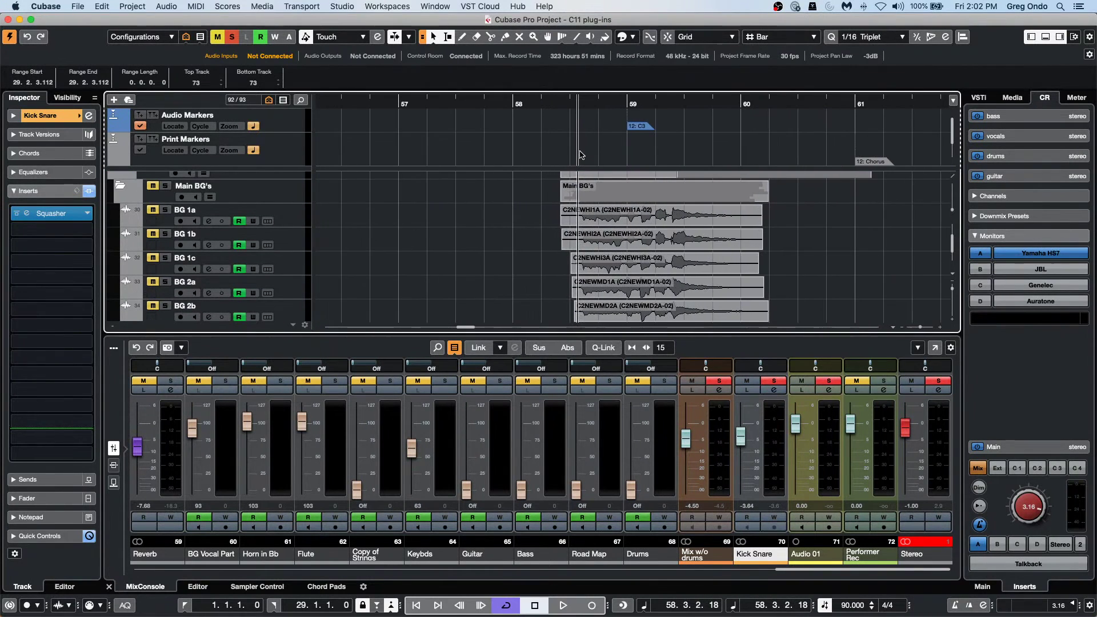
scroll(894, 236, down, 3)
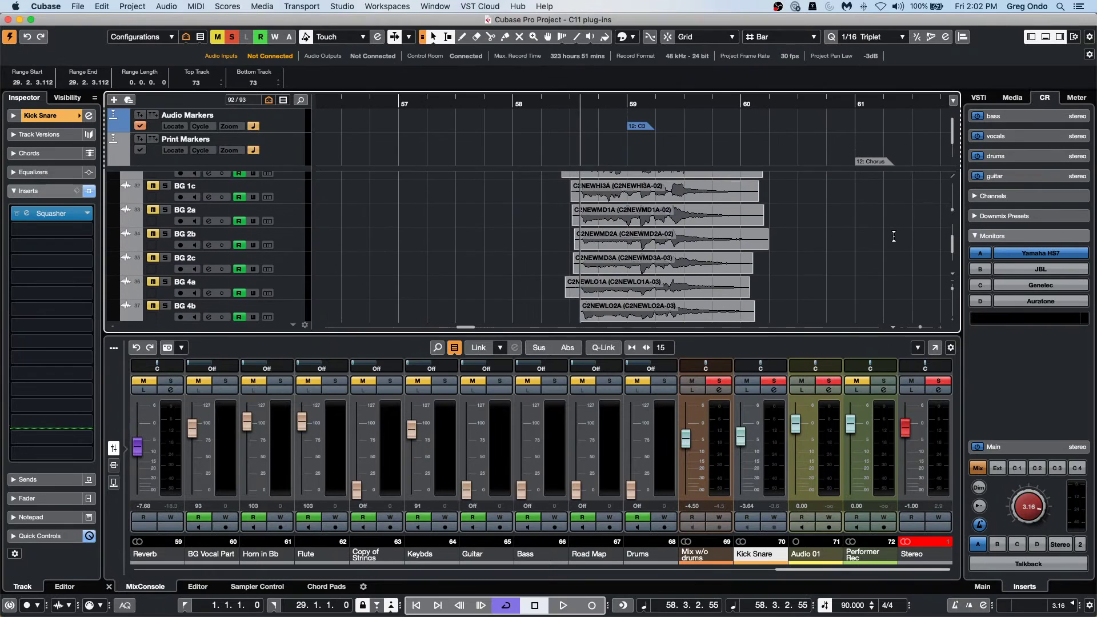
scroll(894, 236, up, 1)
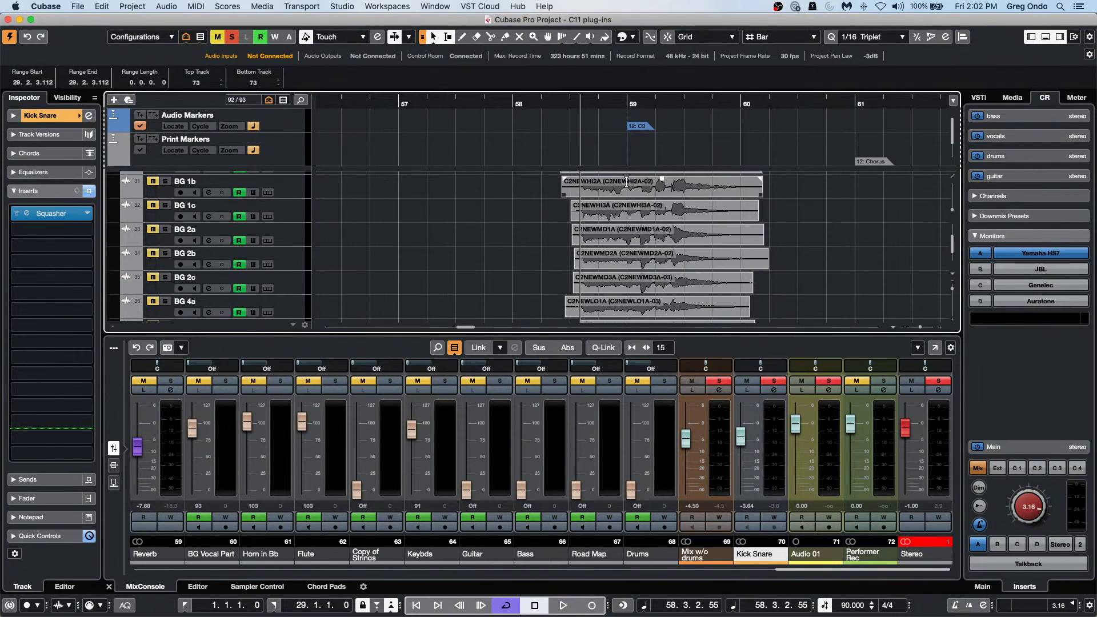
drag(627, 181, 687, 319)
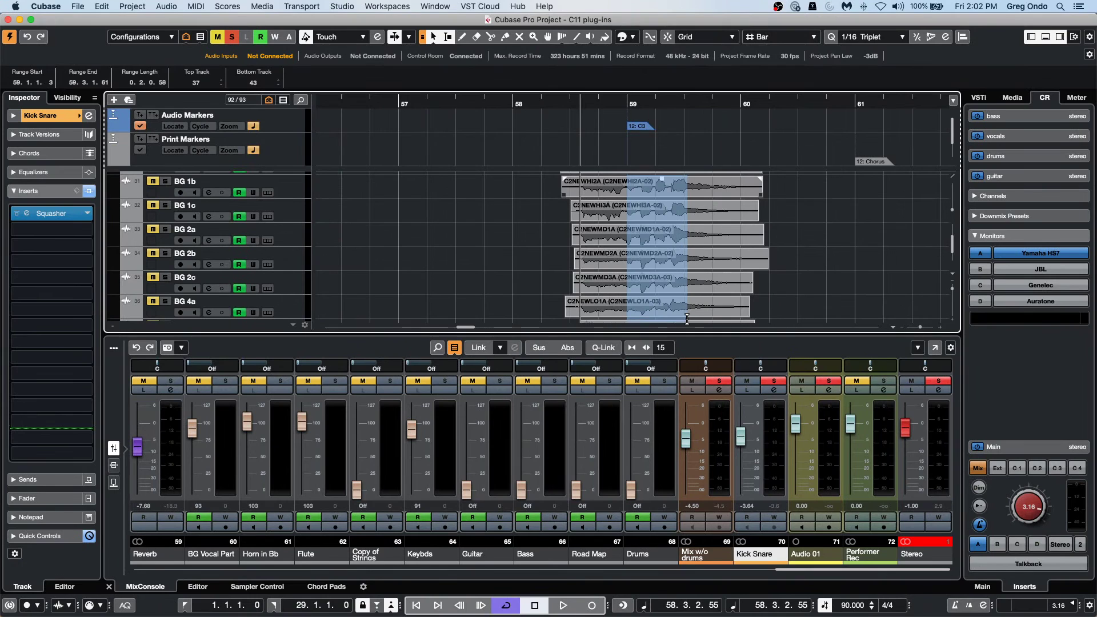
scroll(840, 247, down, 2)
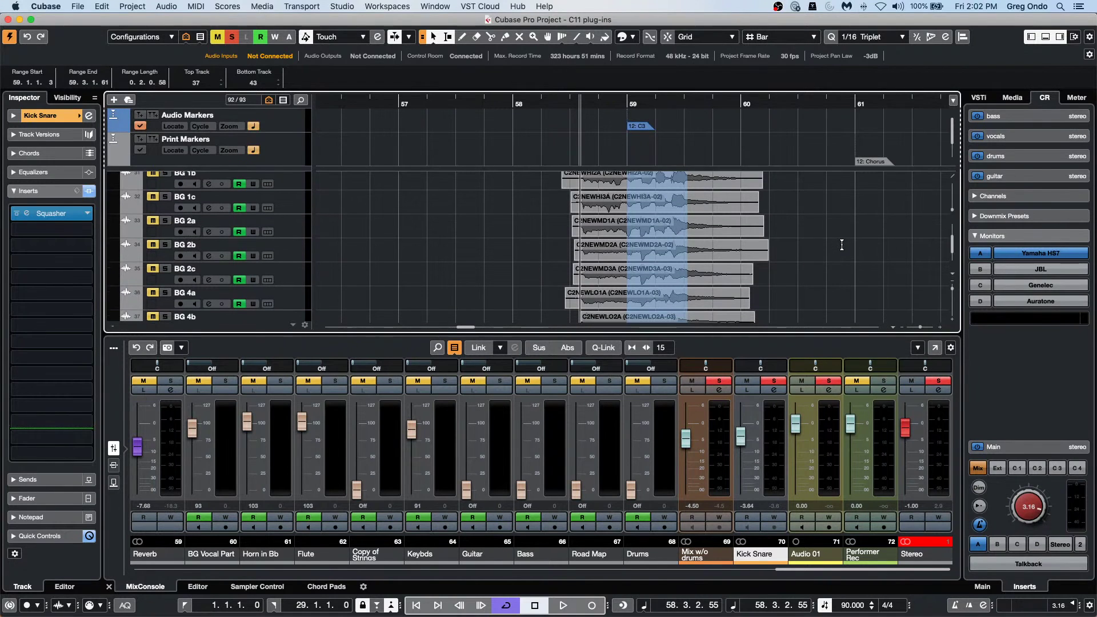
scroll(851, 252, up, 2)
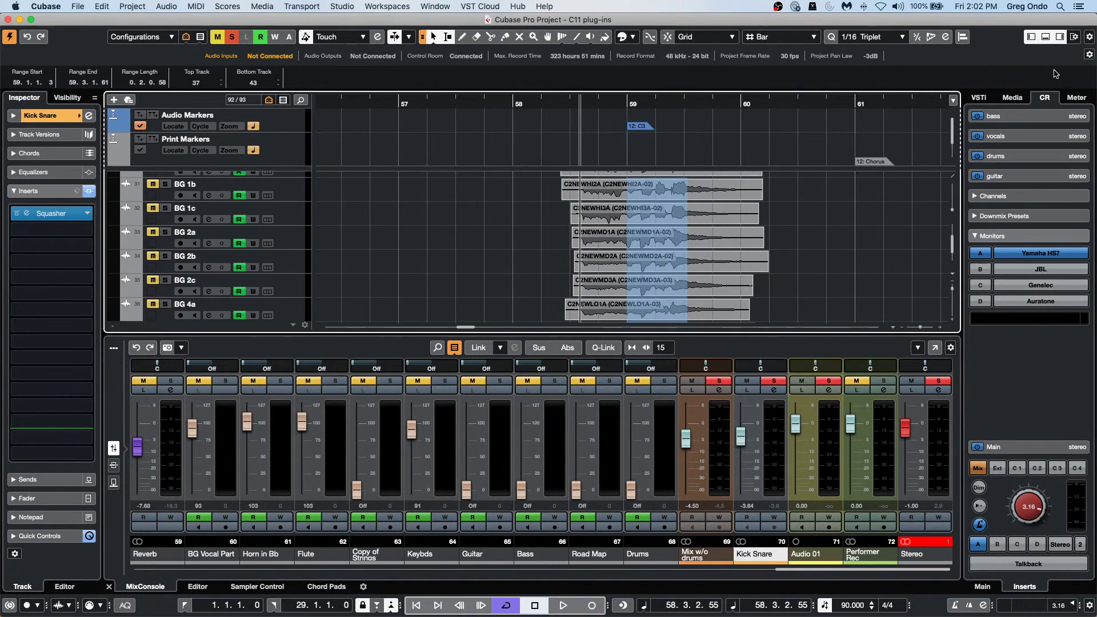
click(1047, 38)
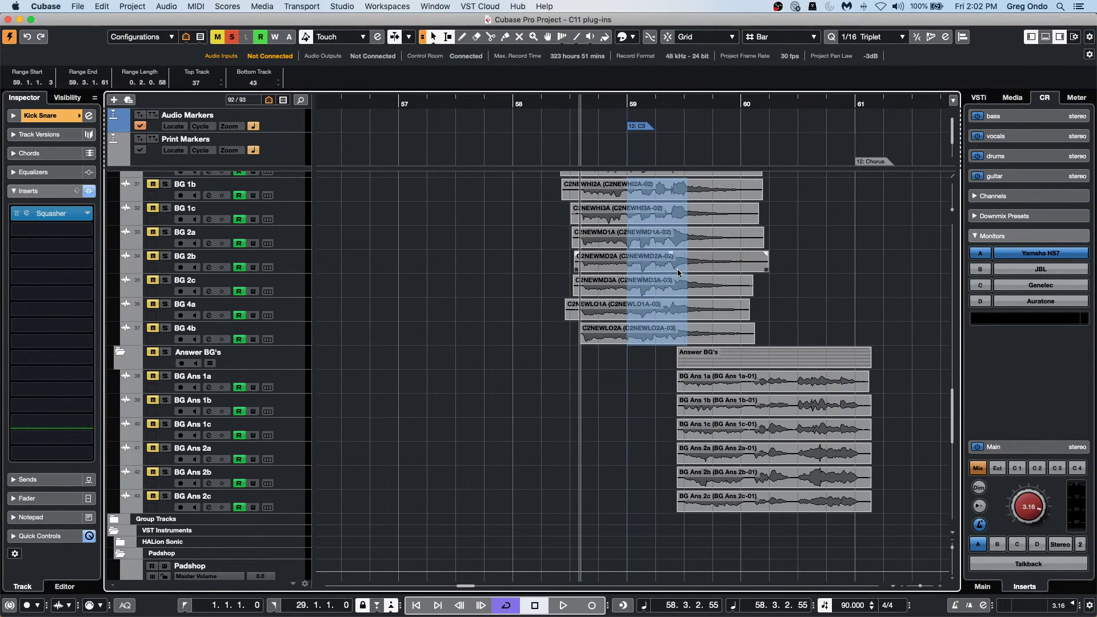
key(shift+x)
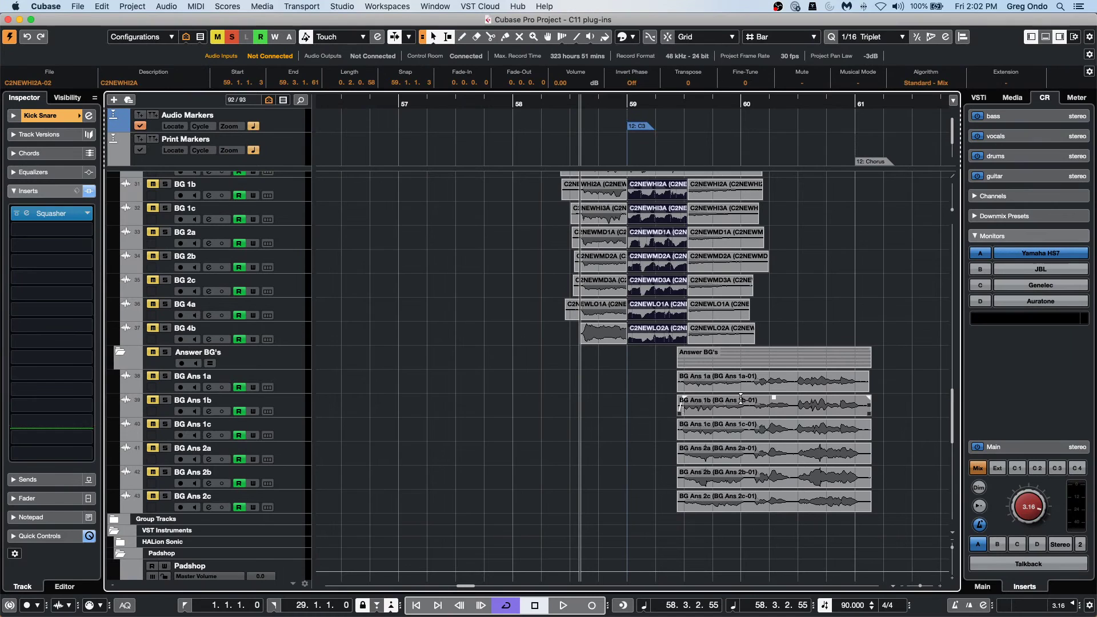
Step: Split the BG Ans 1b through BG Ans 2b events around a range from about 60.1.1 to 60.2.4, and color the separated middle pieces yellow
drag(741, 399, 796, 470)
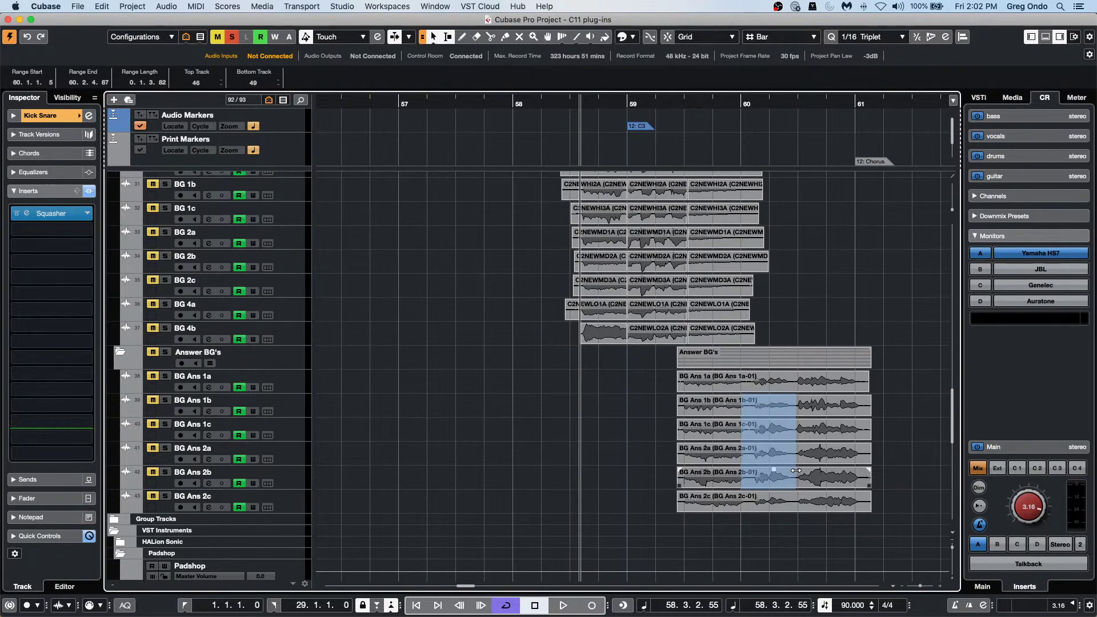
key(shift+x)
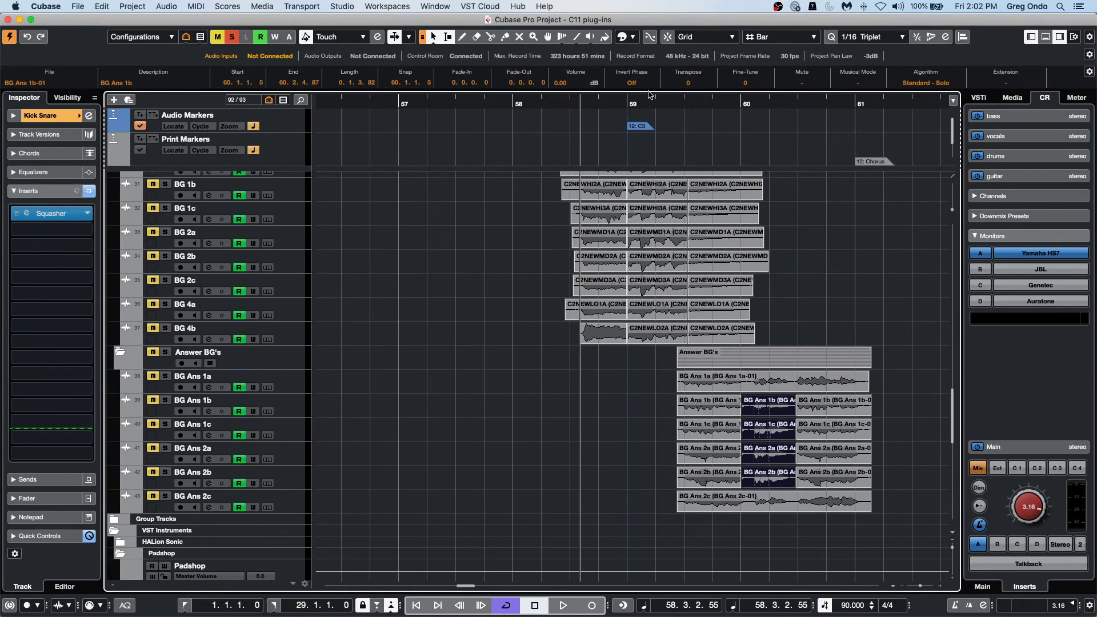
click(632, 38)
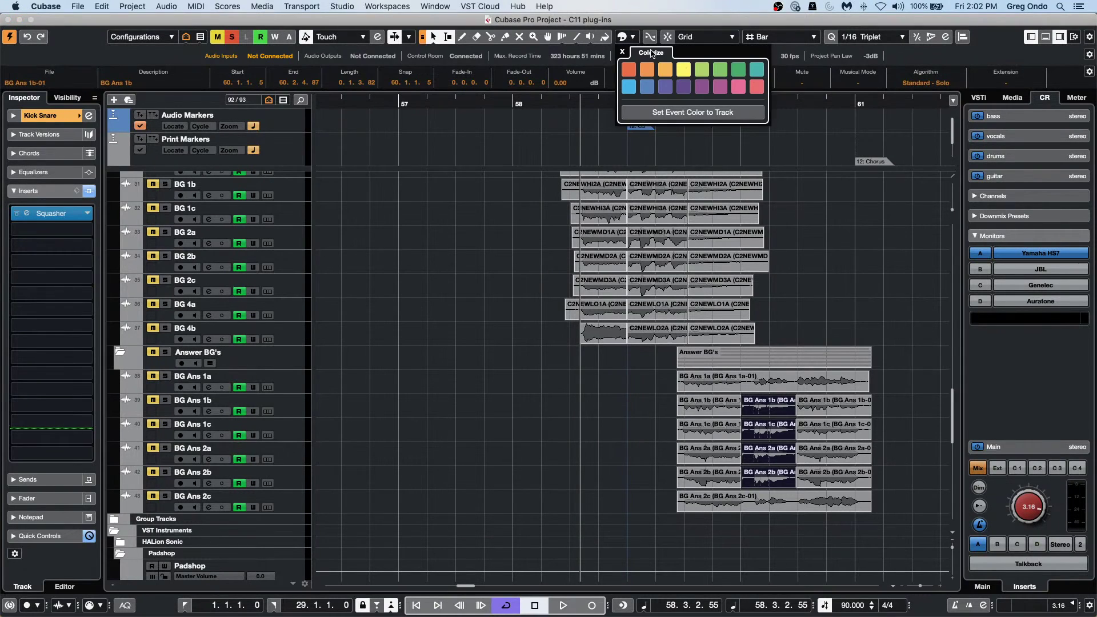
click(684, 69)
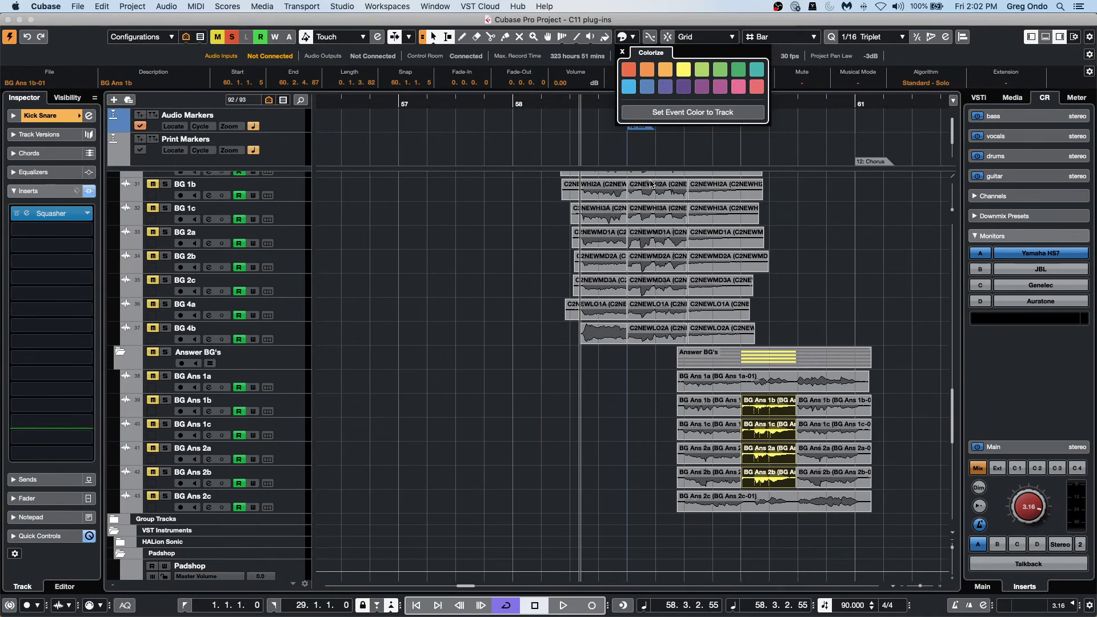
key(Escape)
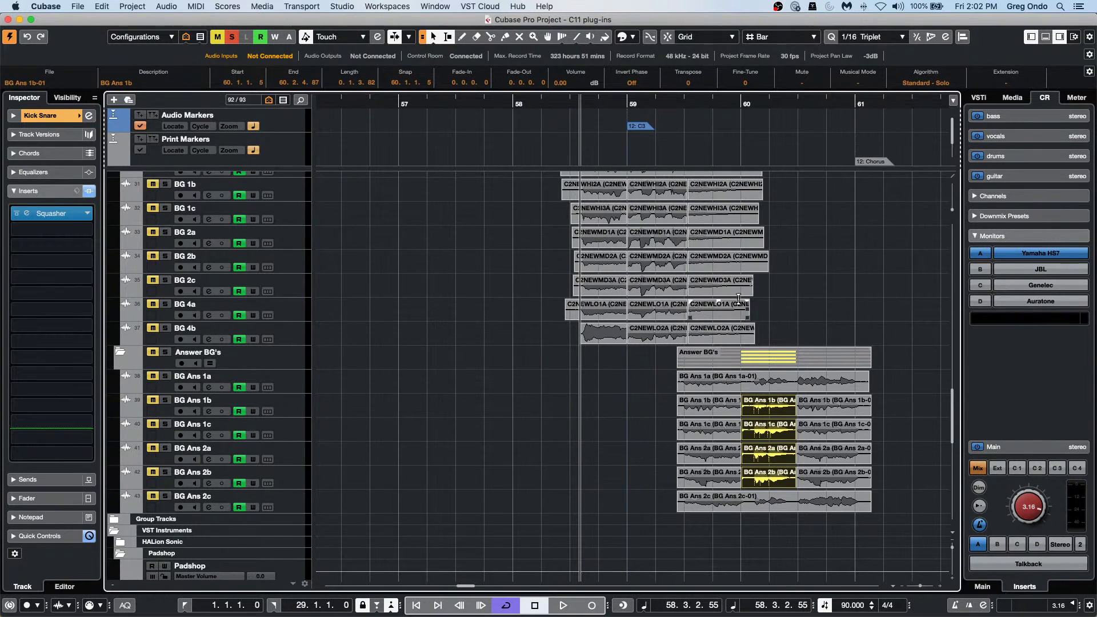
Step: Split the tail events on BG 1c through BG 4a at both ends of a short range ending at bar 60
drag(707, 207, 741, 318)
key(shift+x)
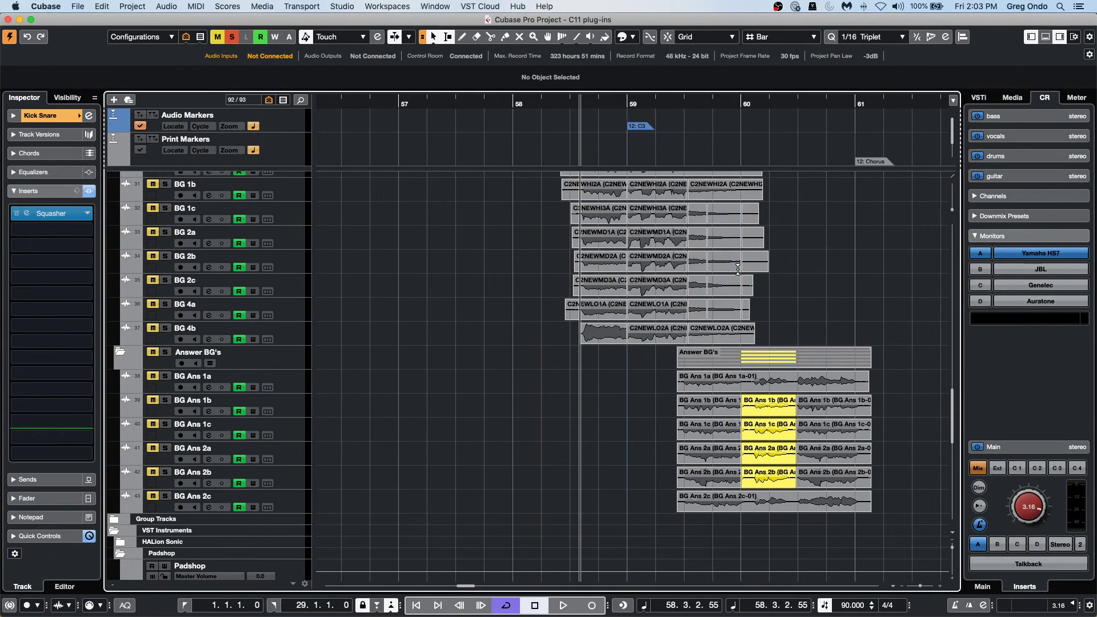
Step: Color the separated tail pieces on BG 1c through BG 4a red-orange
click(635, 38)
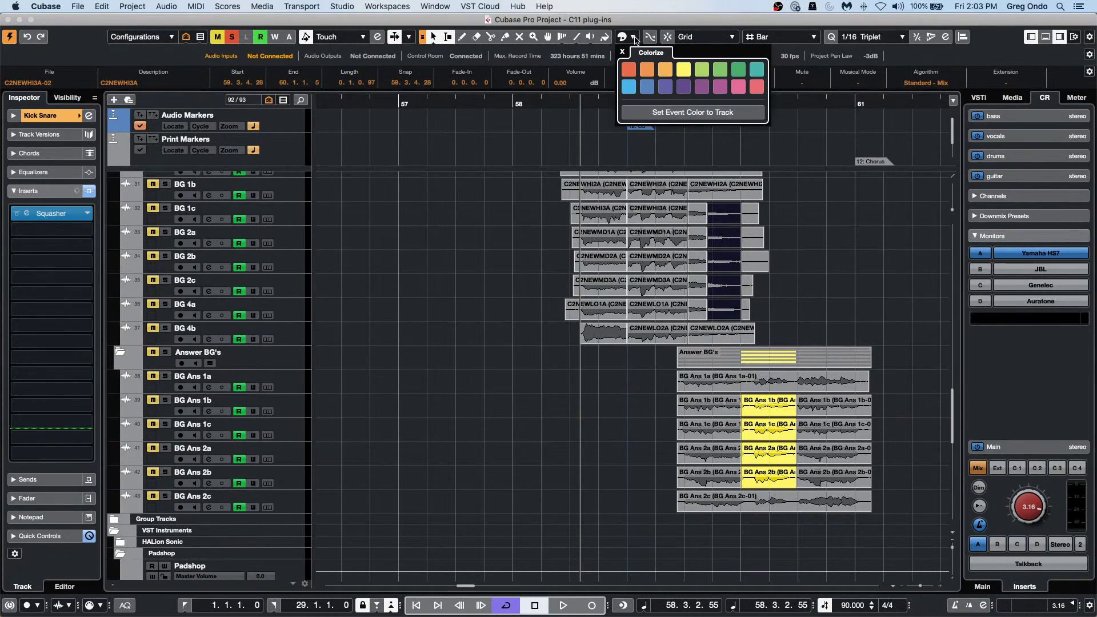
click(832, 217)
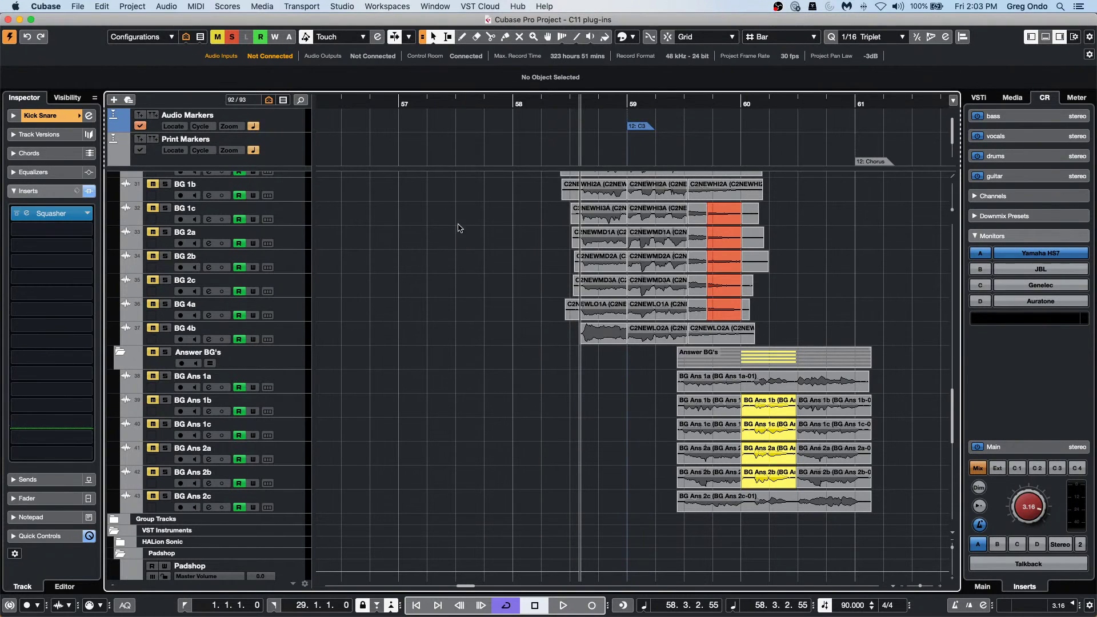
Step: Deactivate all solo states in the project and play the mix briefly from about bar 2
scroll(429, 249, down, 10)
scroll(429, 250, up, 15)
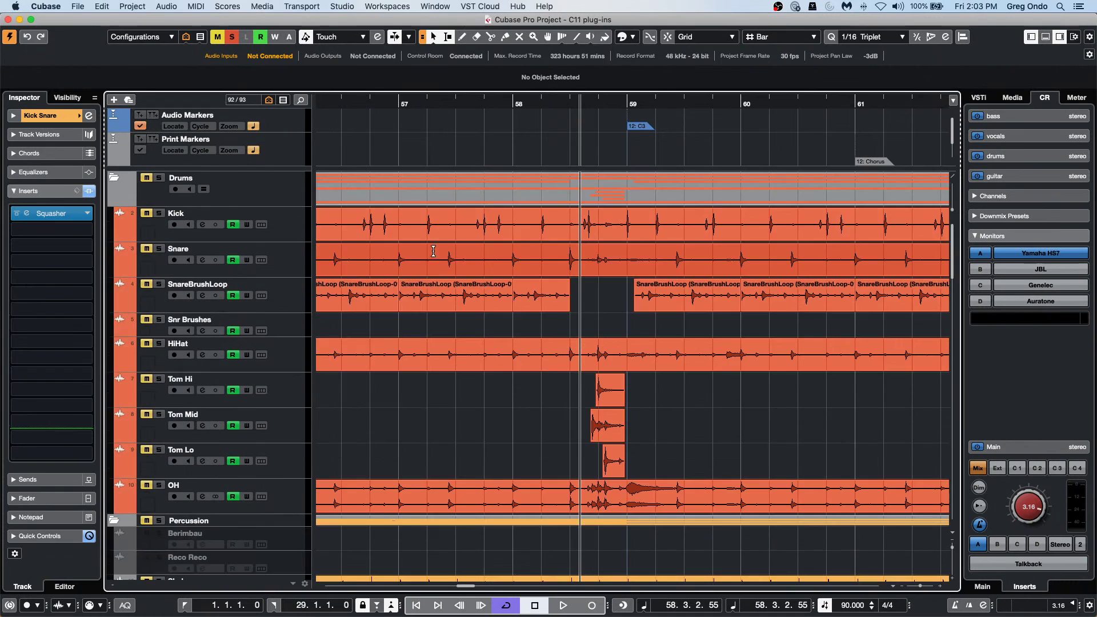
scroll(341, 272, down, 8)
scroll(342, 273, down, 6)
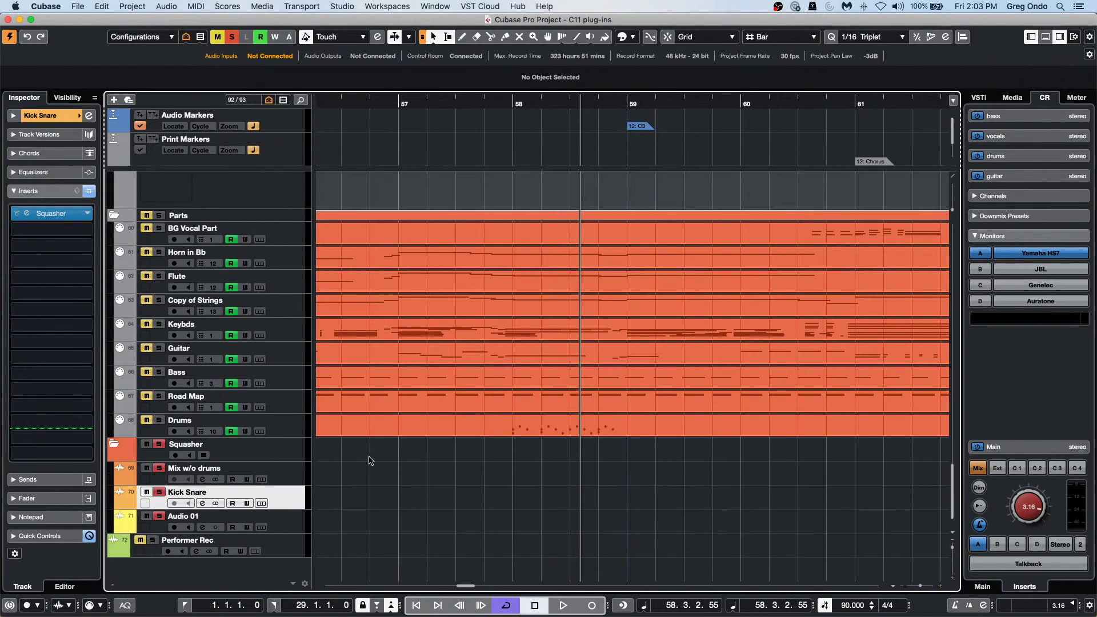
click(233, 39)
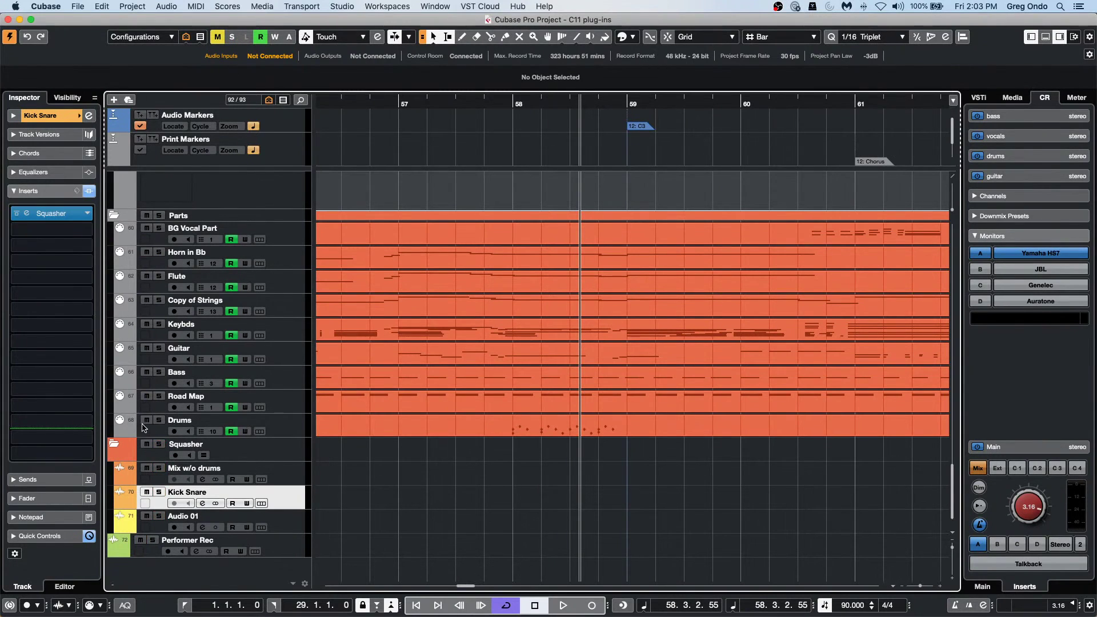
scroll(403, 201, up, 10)
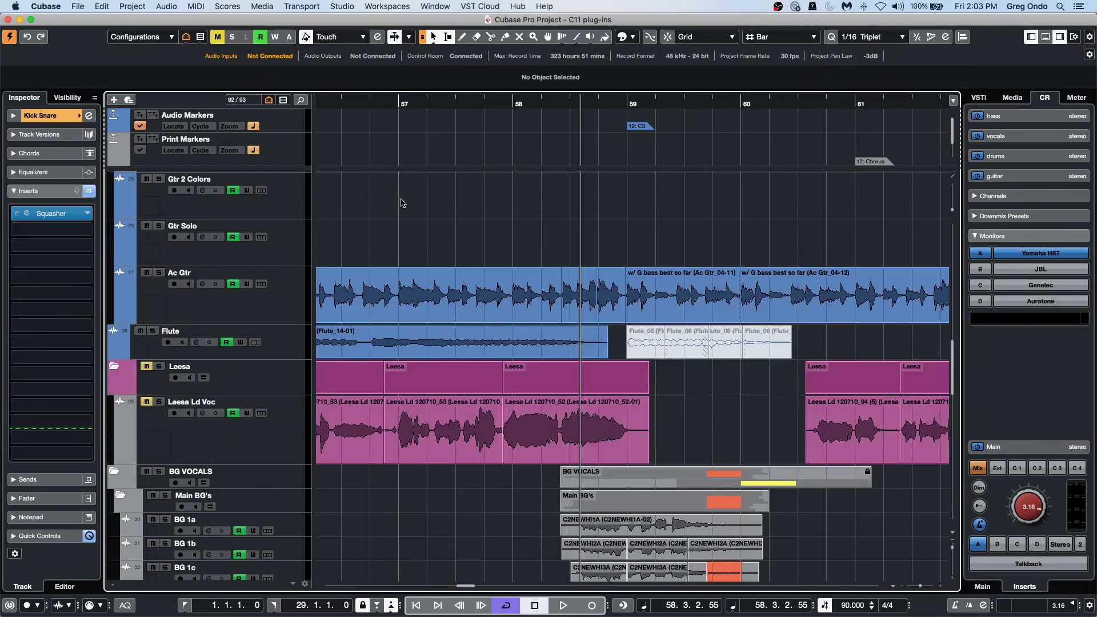
drag(341, 103, 217, 60)
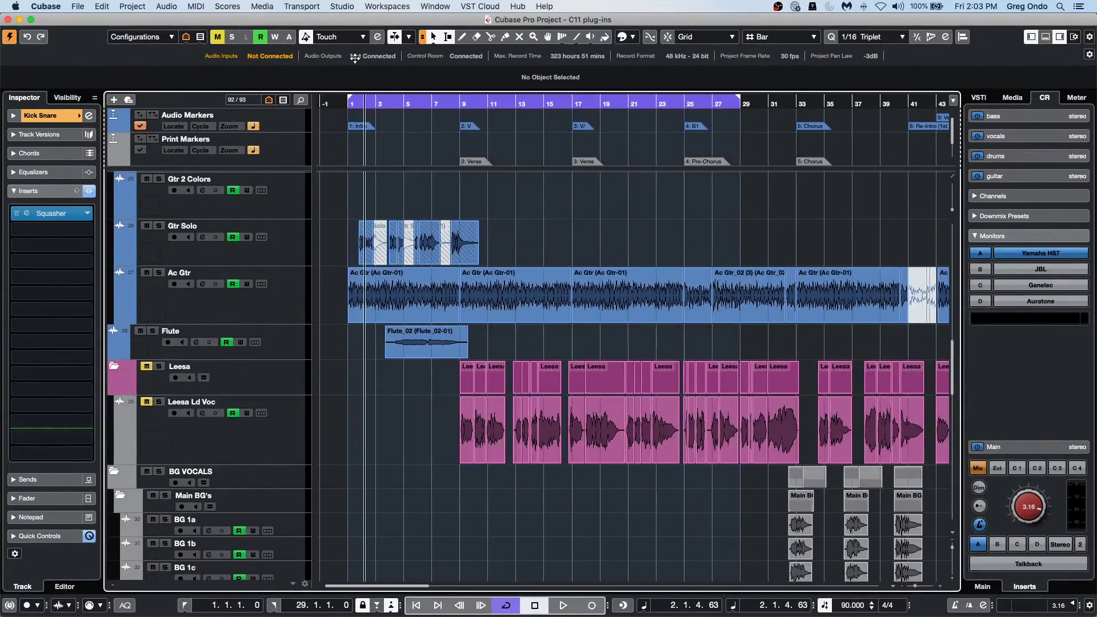
key(space)
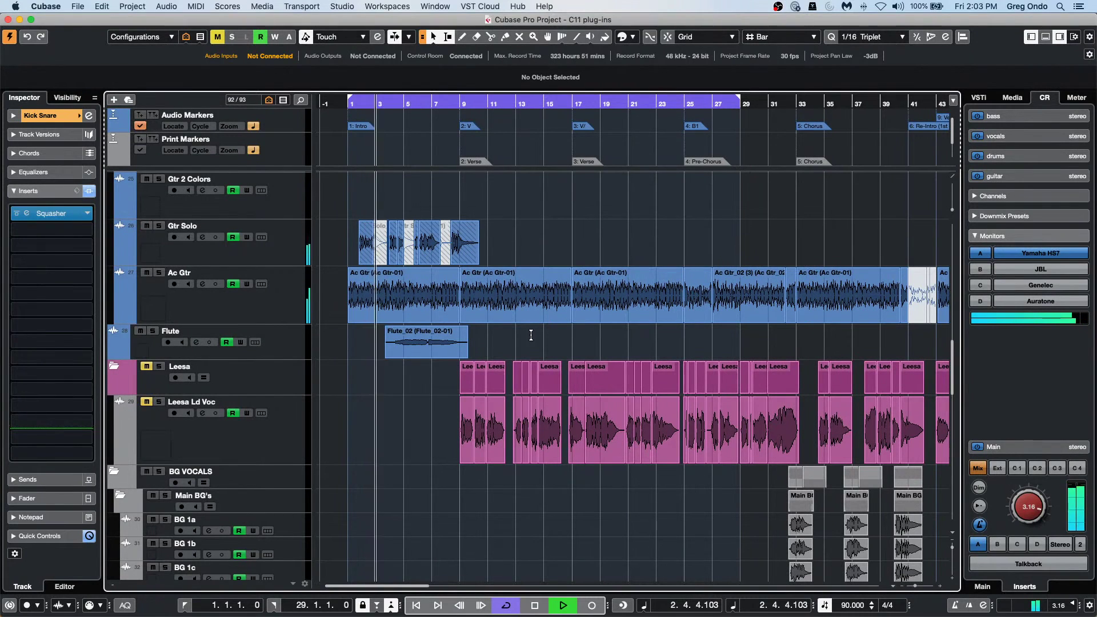
key(space)
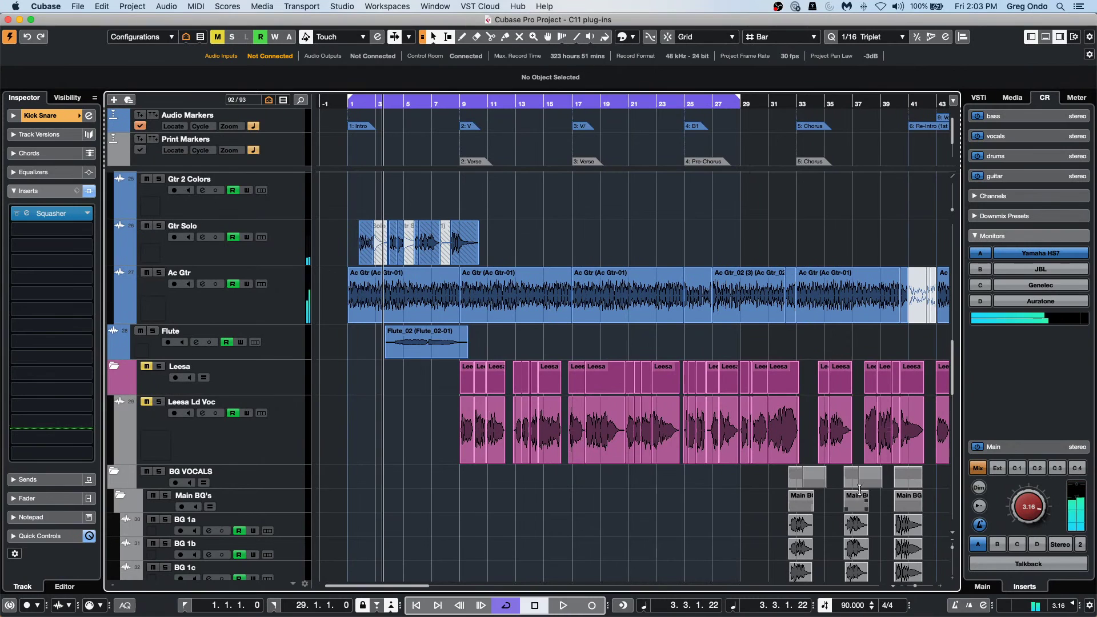
Step: Show the lower-zone MixConsole, open the Stereo output's channel settings, and load the SuperVision analyzer in insert slot 3
click(1047, 37)
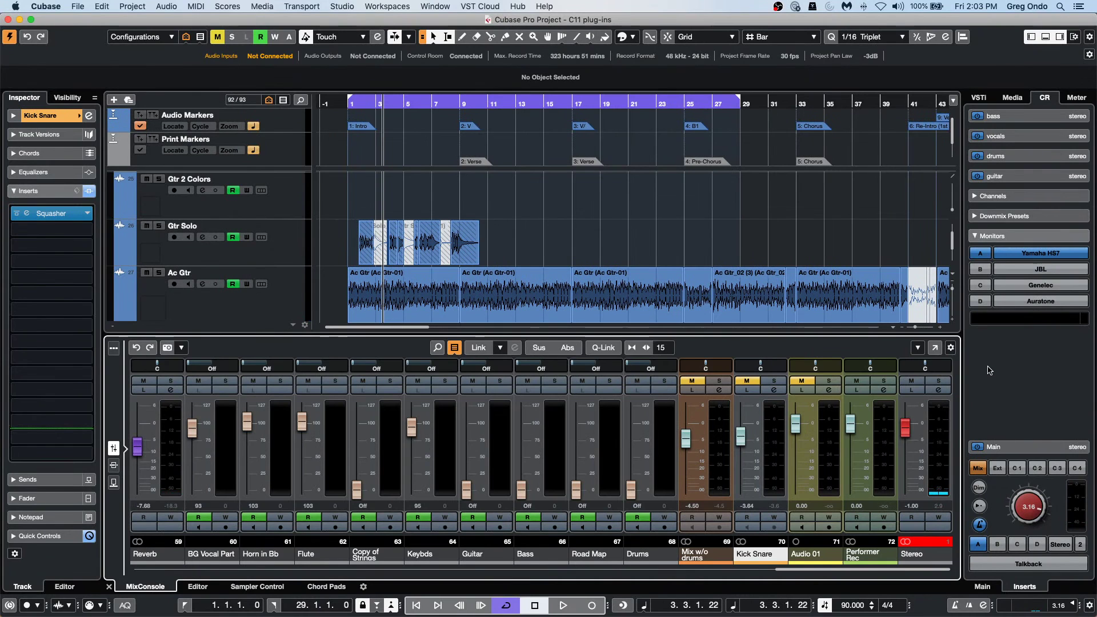
click(939, 391)
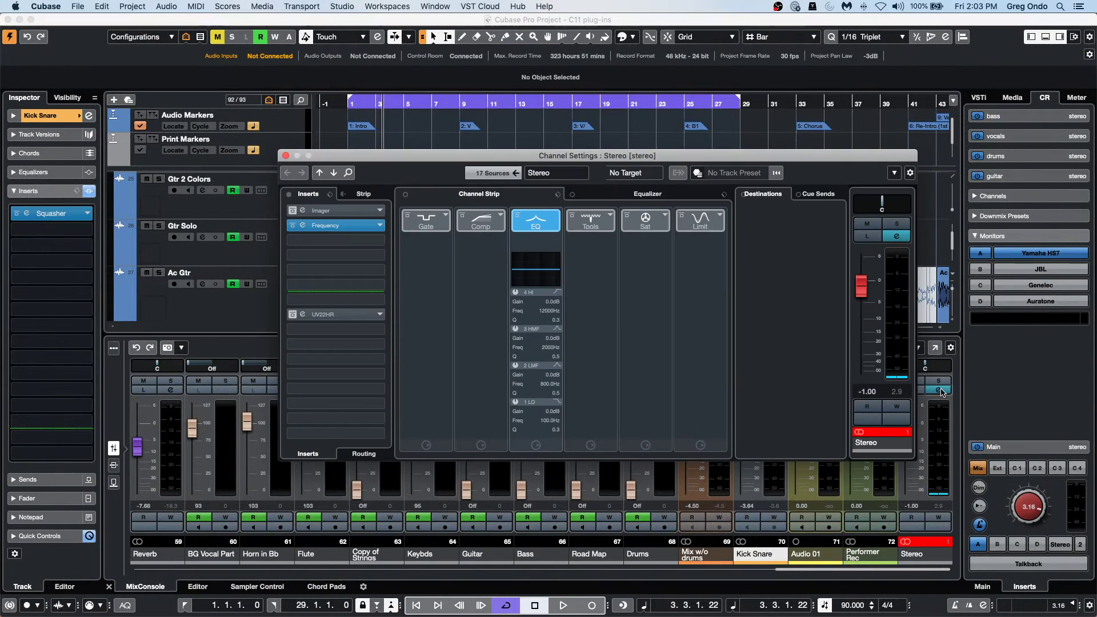
click(378, 240)
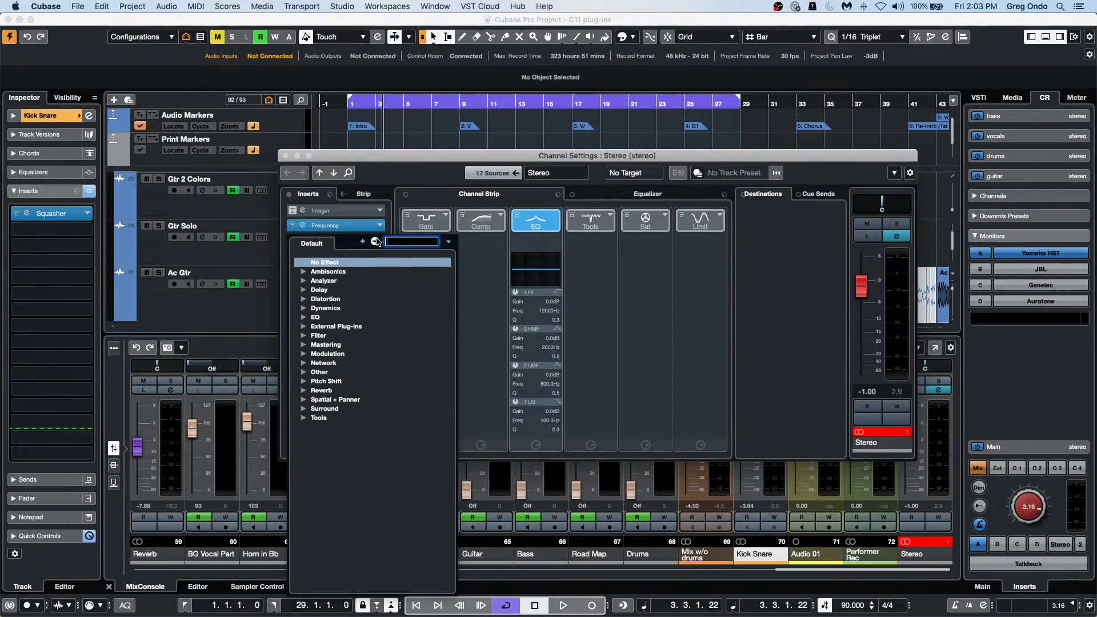
click(304, 280)
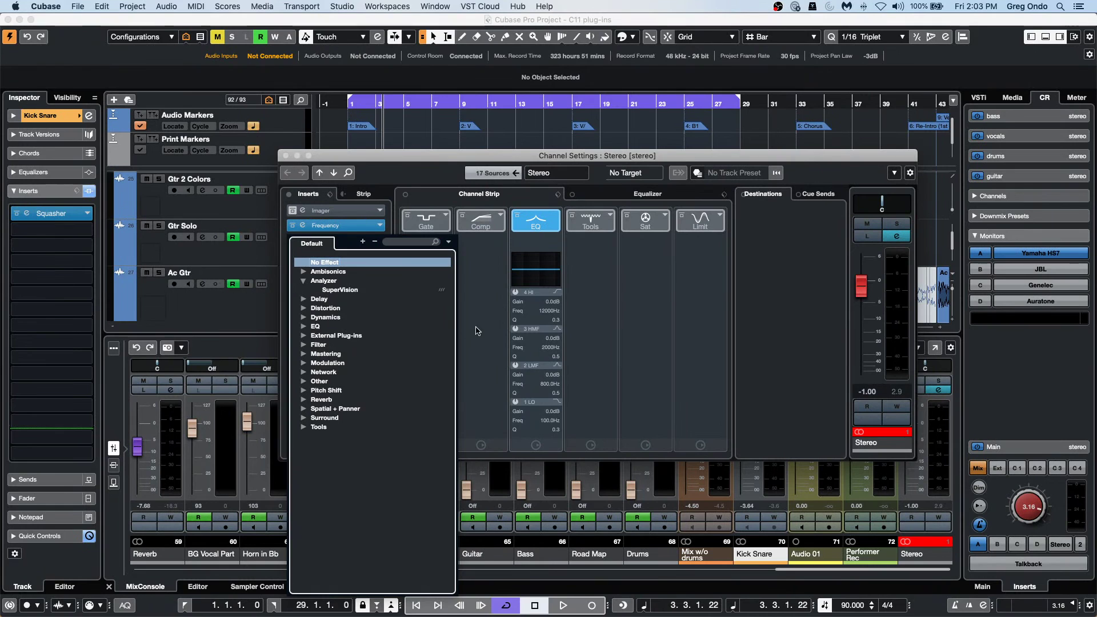
click(340, 291)
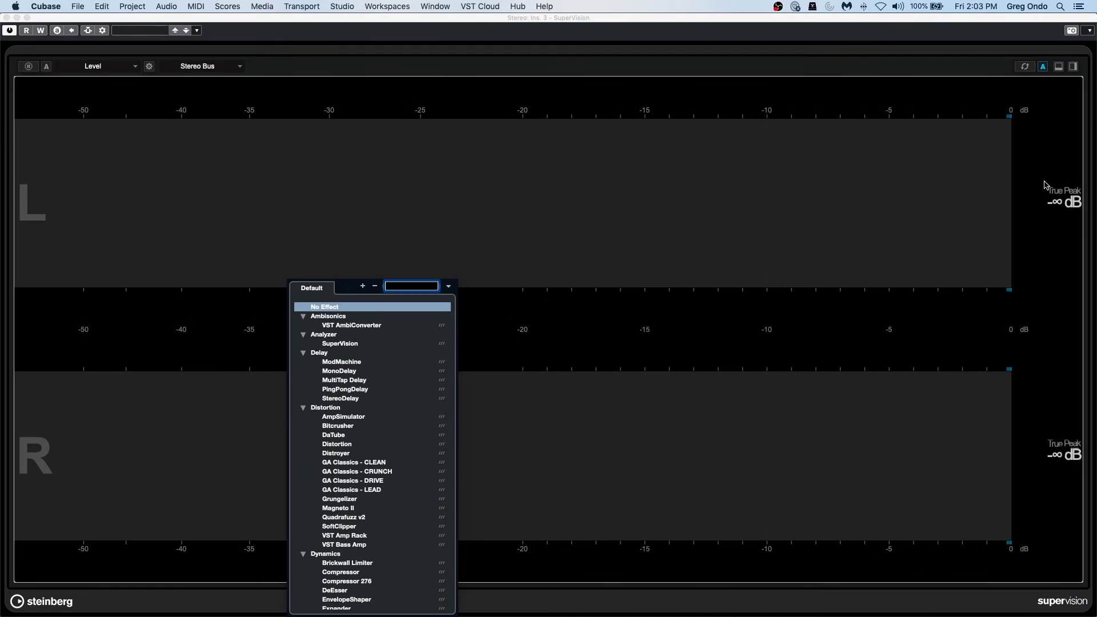
key(Escape)
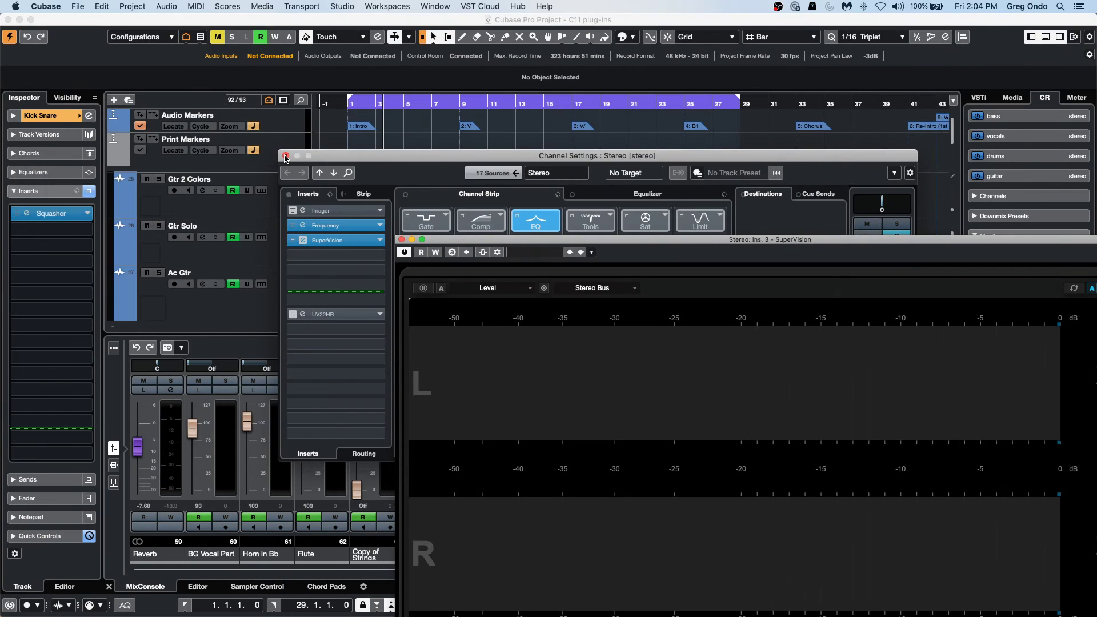
Step: Close the Stereo channel settings, and move and shrink the SuperVision window so the mixer's Stereo channel stays in view
click(286, 156)
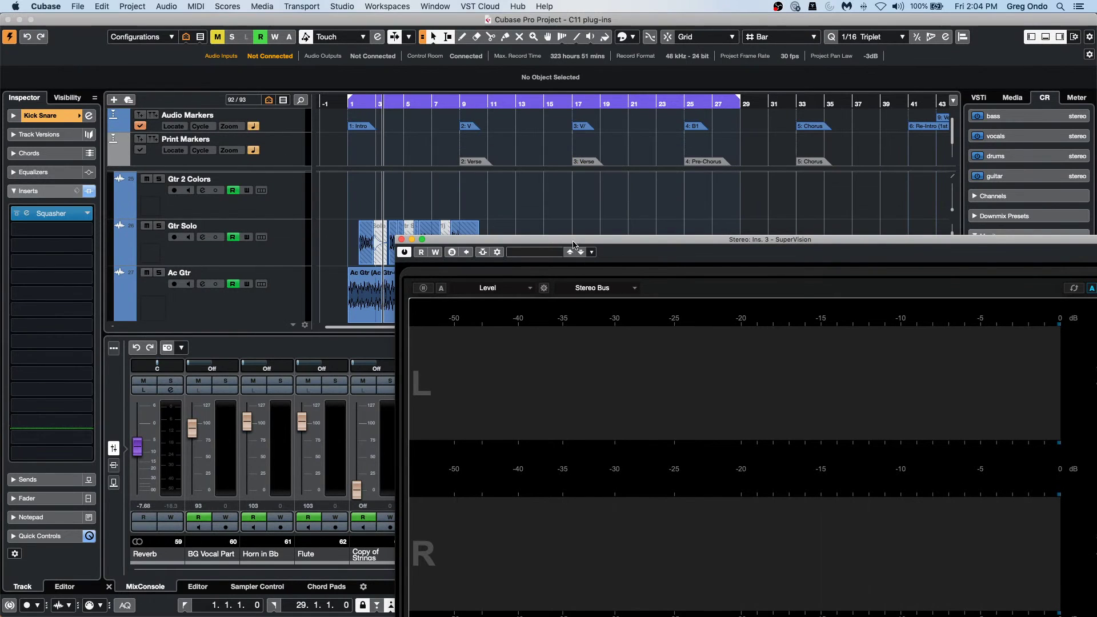
drag(574, 243, 240, 83)
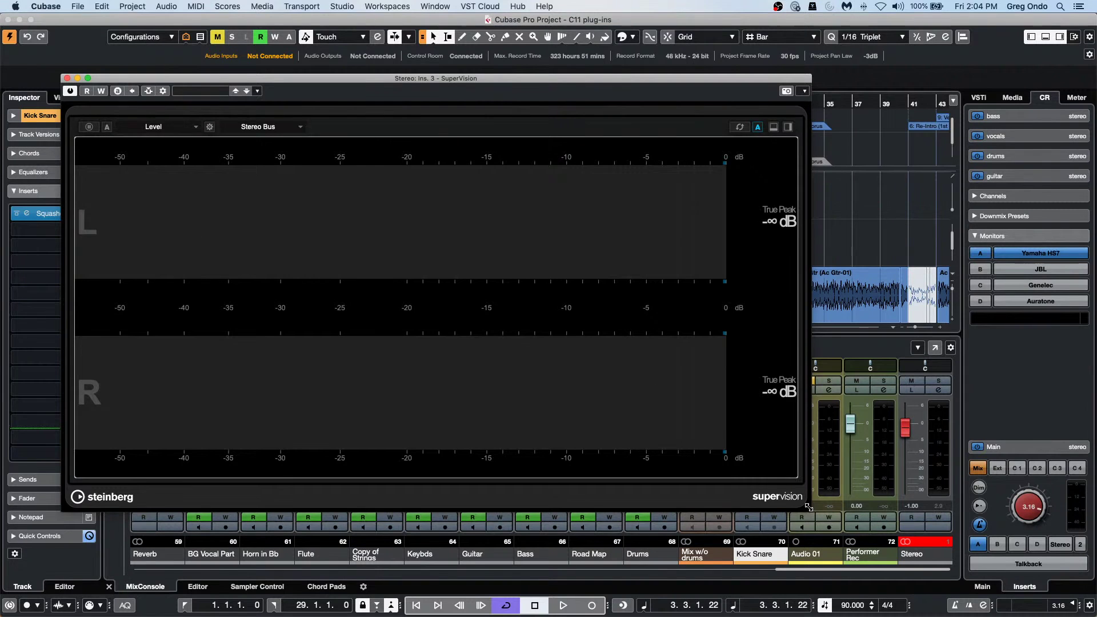
drag(808, 506, 711, 448)
Step: Play a short passage to watch SuperVision's Level meter, and look through the available module types without changing the module
key(space)
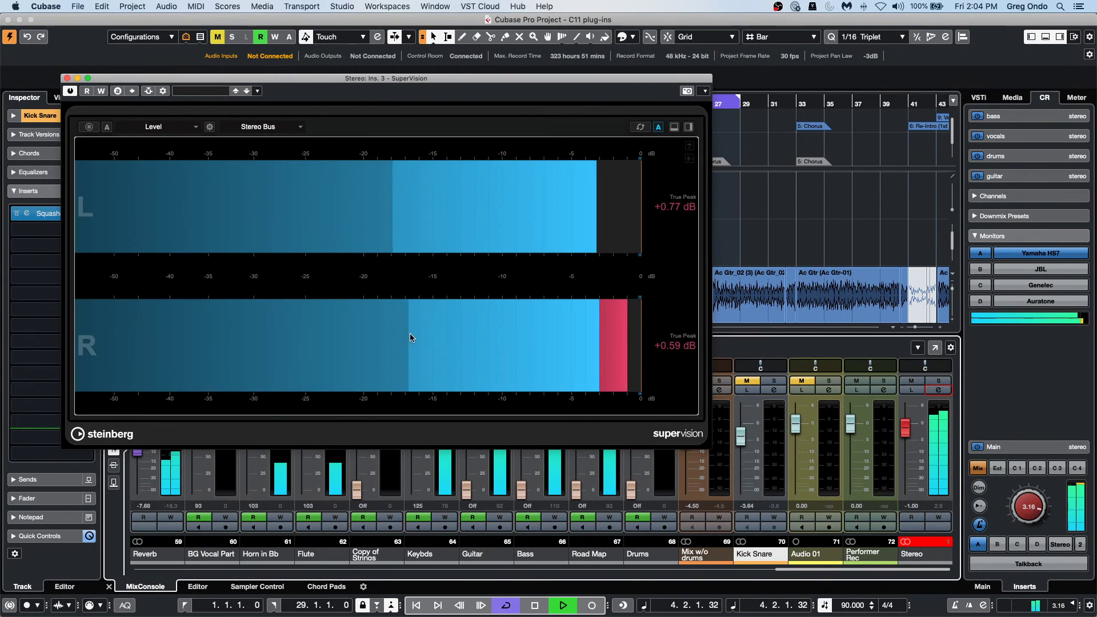
key(space)
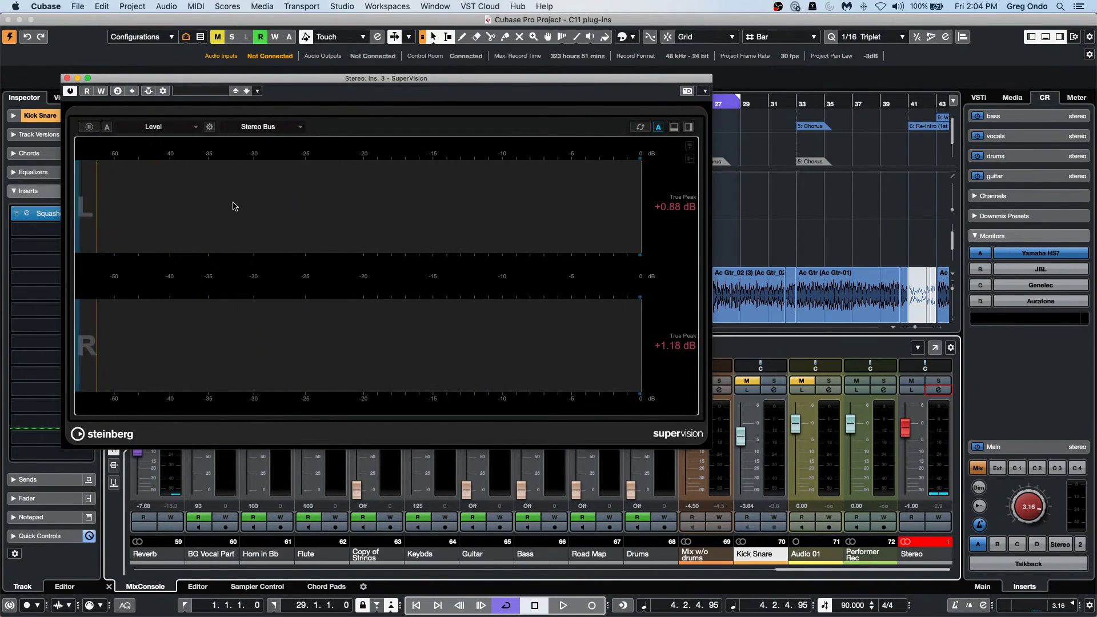
click(162, 129)
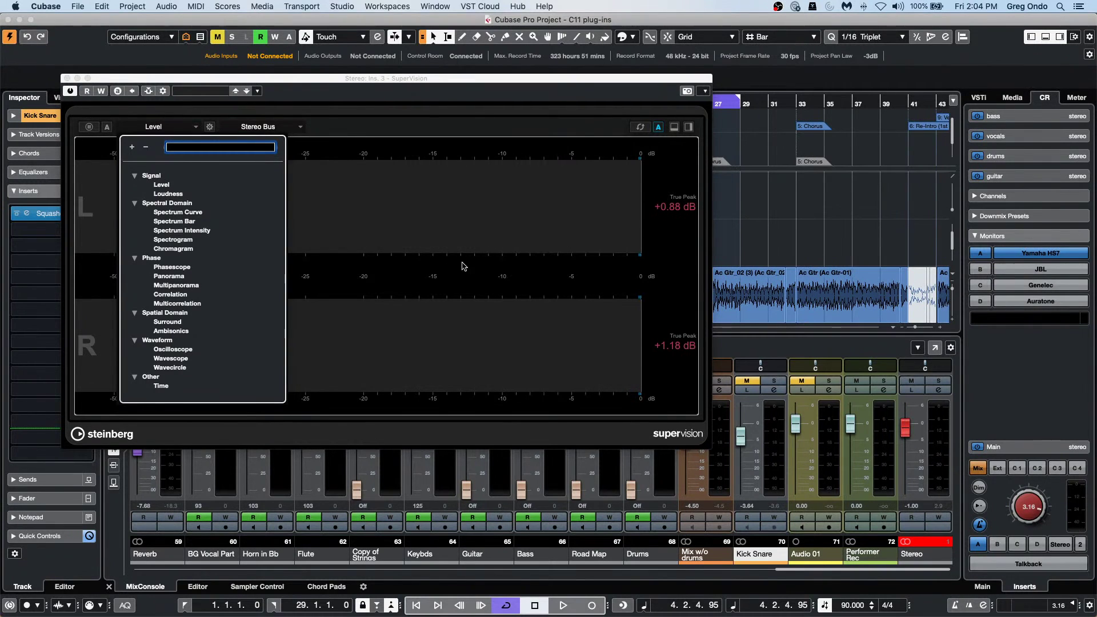
click(400, 233)
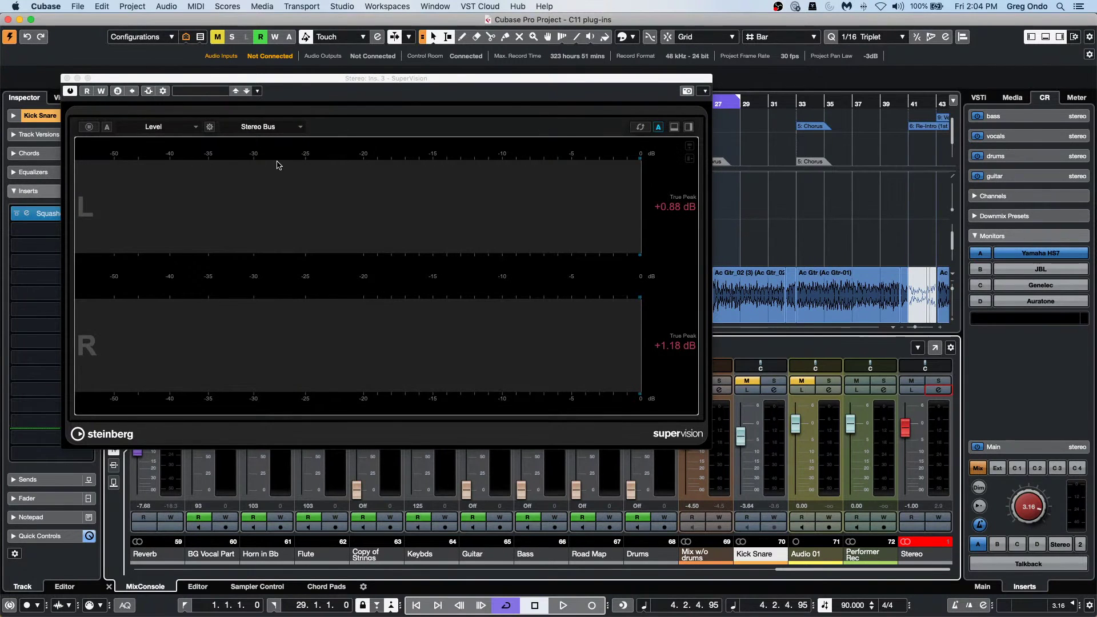
Step: Start playback and view the Level meter for the M, S, L and R channels in turn, ending on Stereo Bus
key(space)
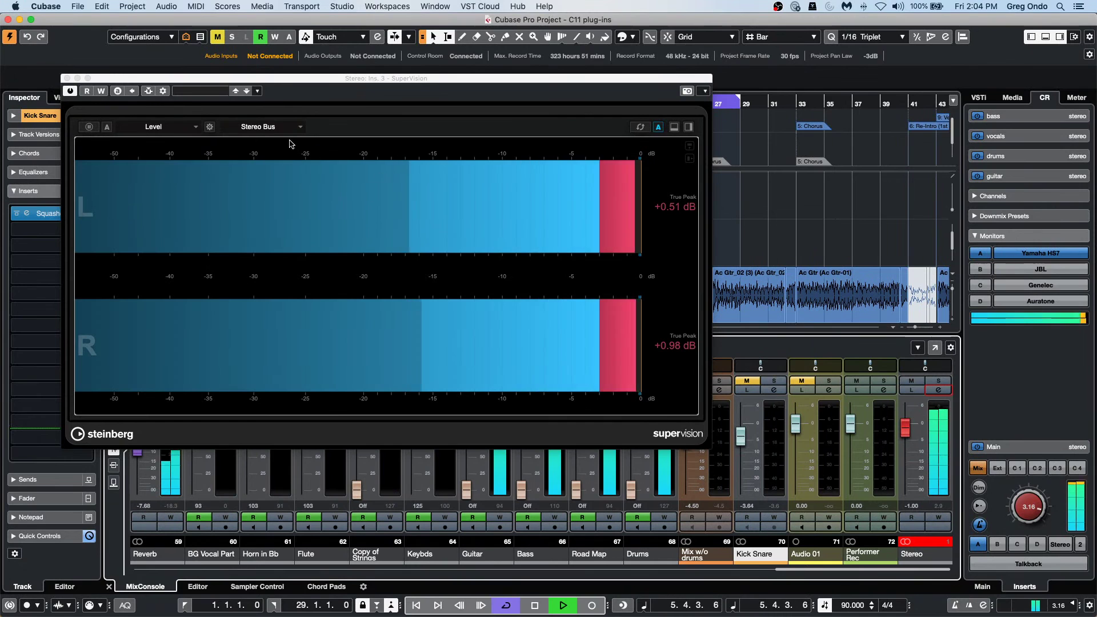
click(276, 129)
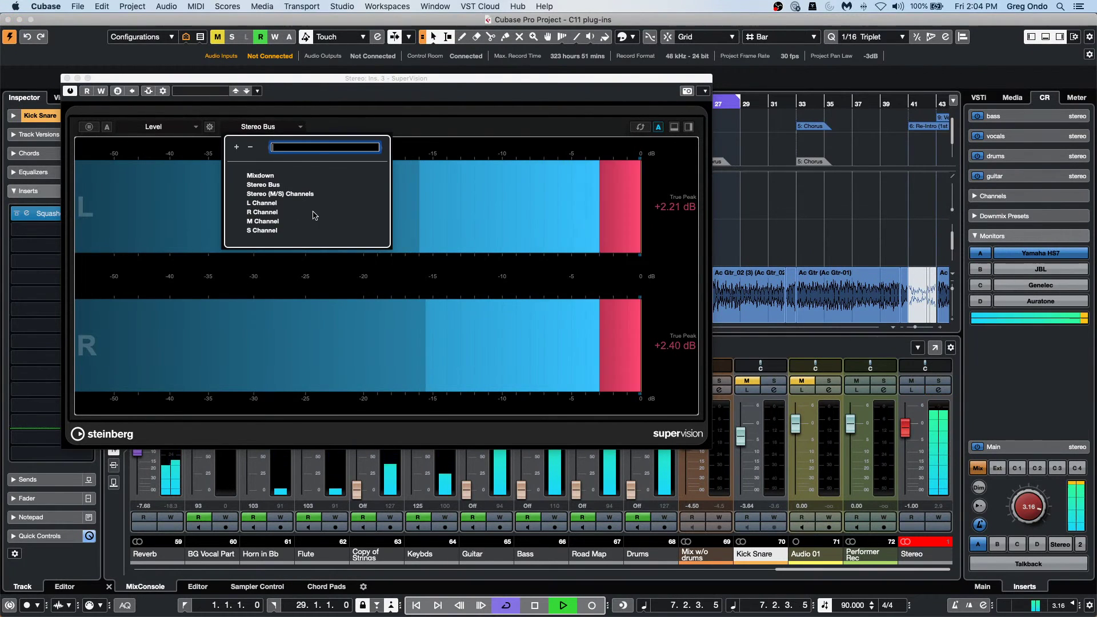
click(271, 222)
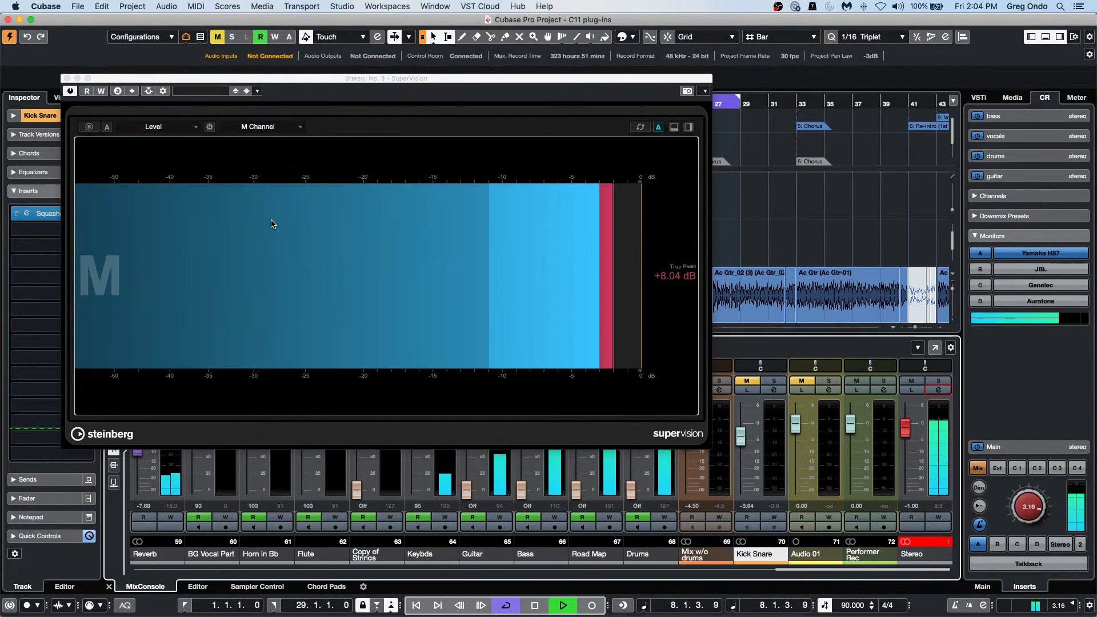
click(256, 128)
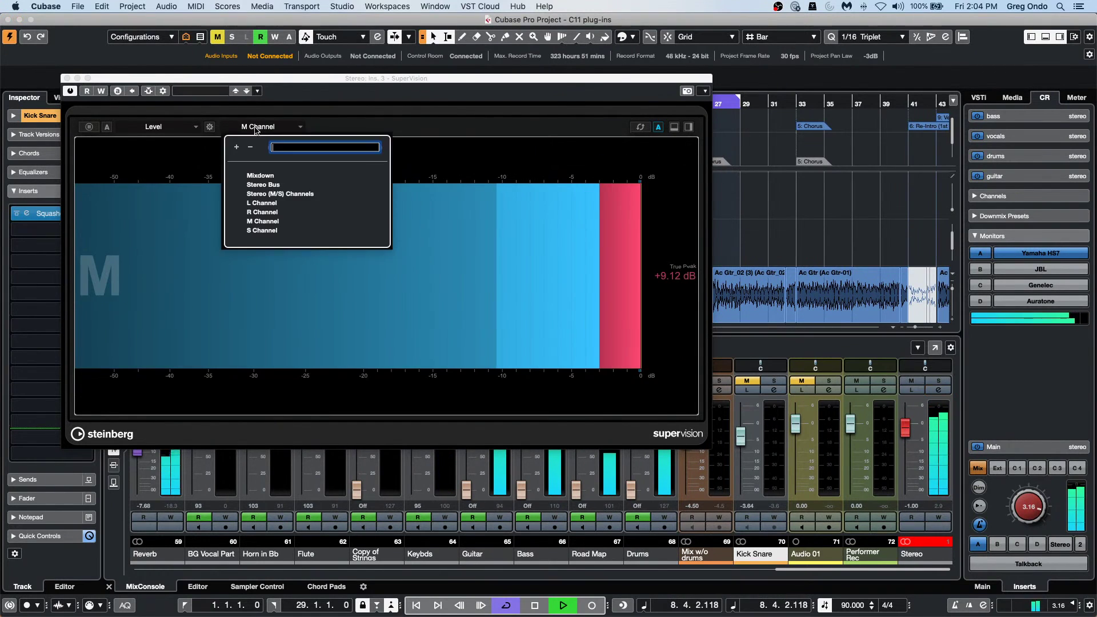
click(262, 230)
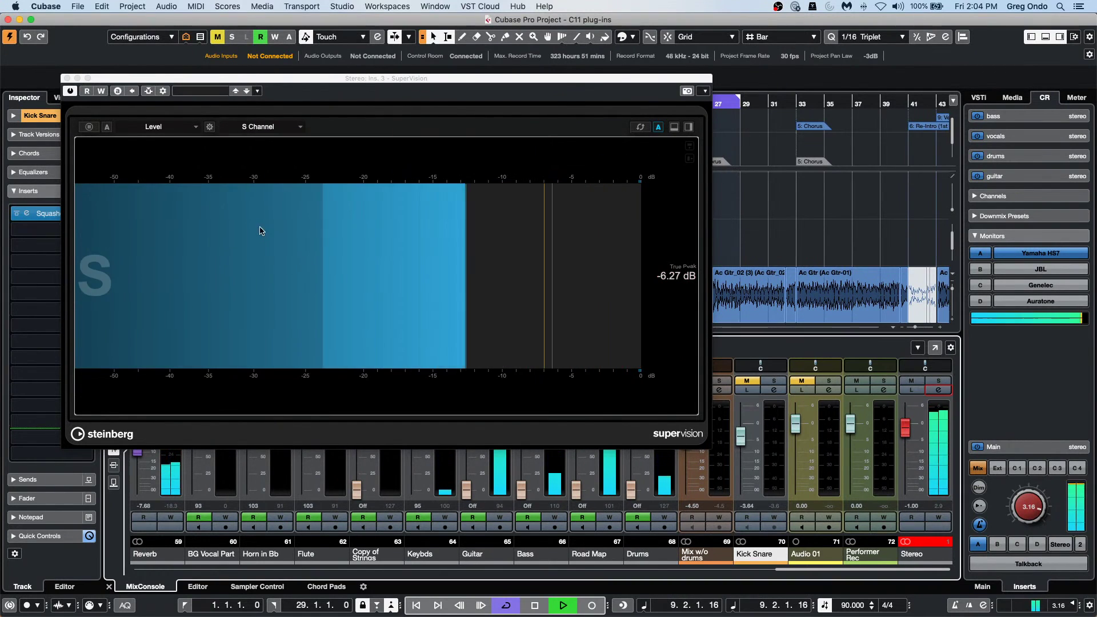
click(263, 127)
click(265, 205)
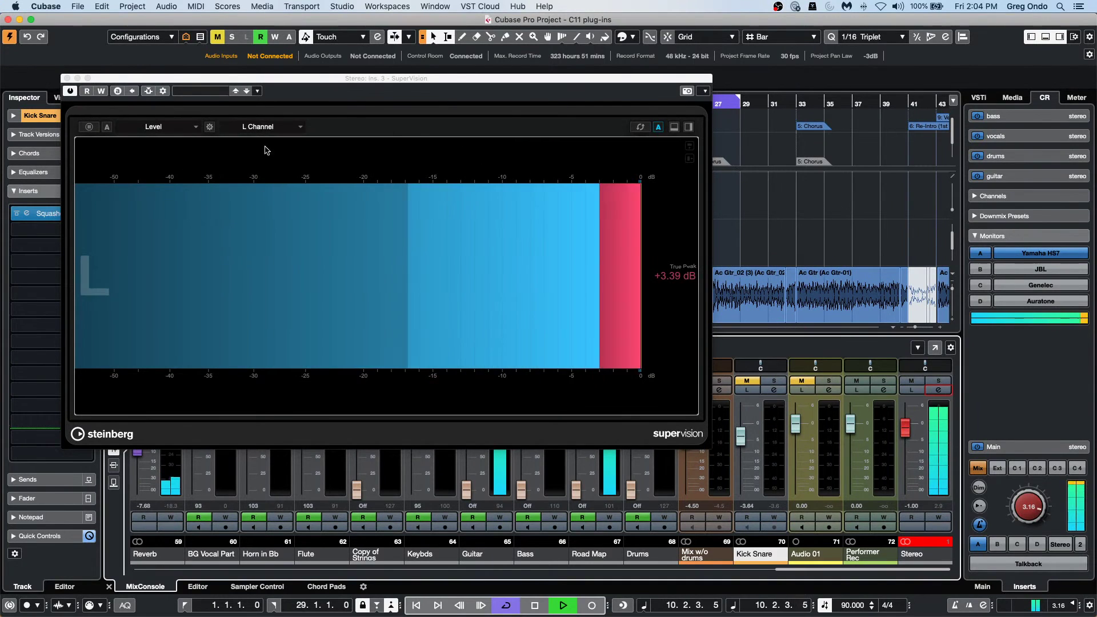
click(263, 126)
click(266, 216)
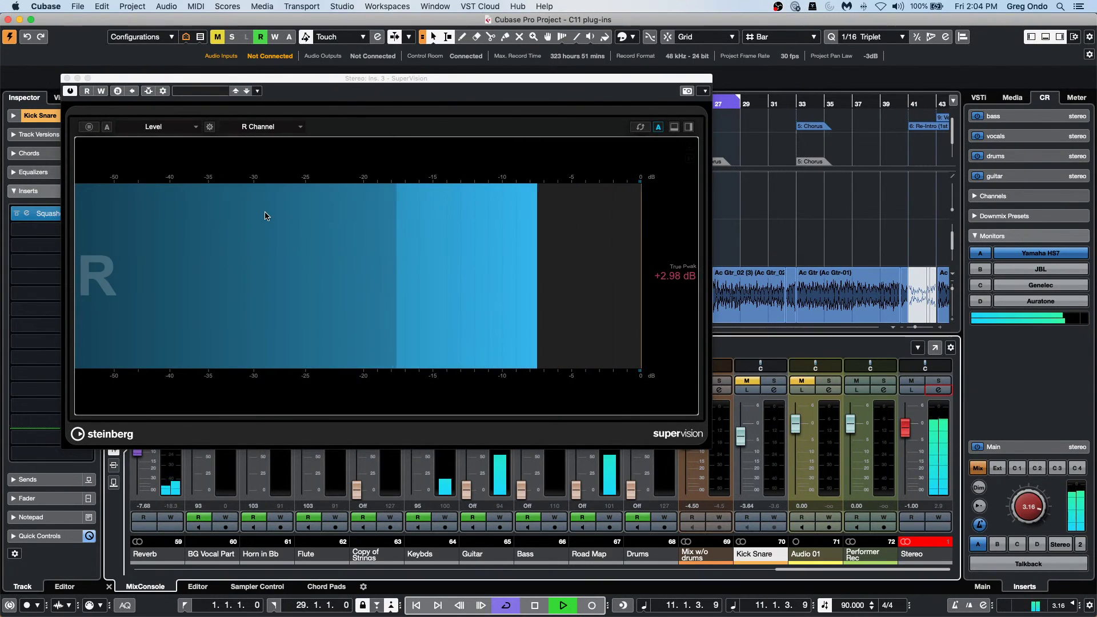
click(254, 127)
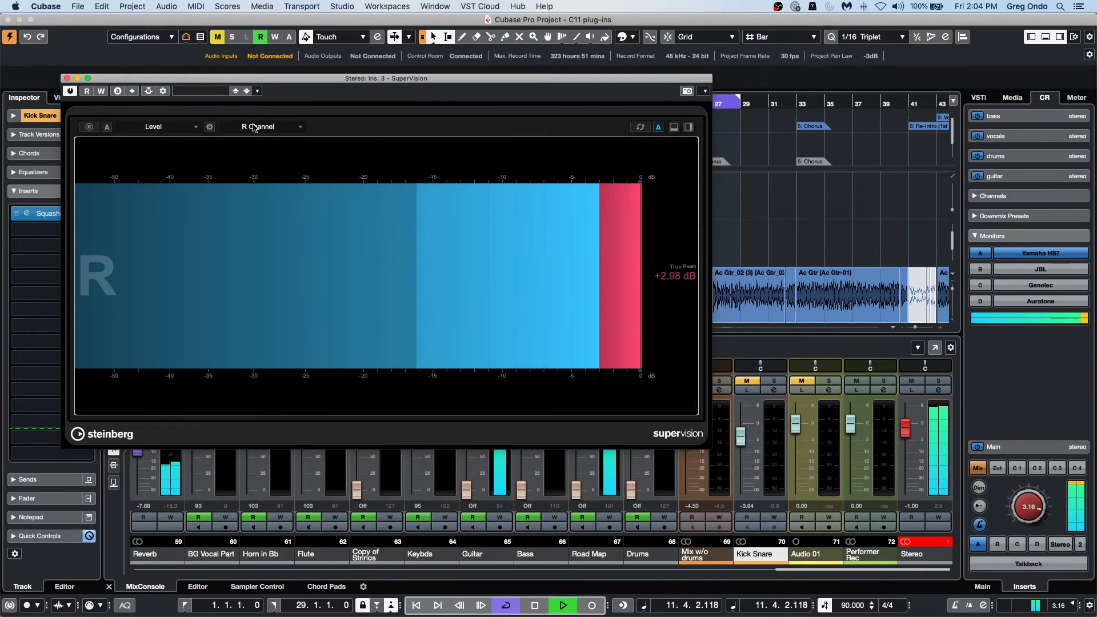
click(254, 127)
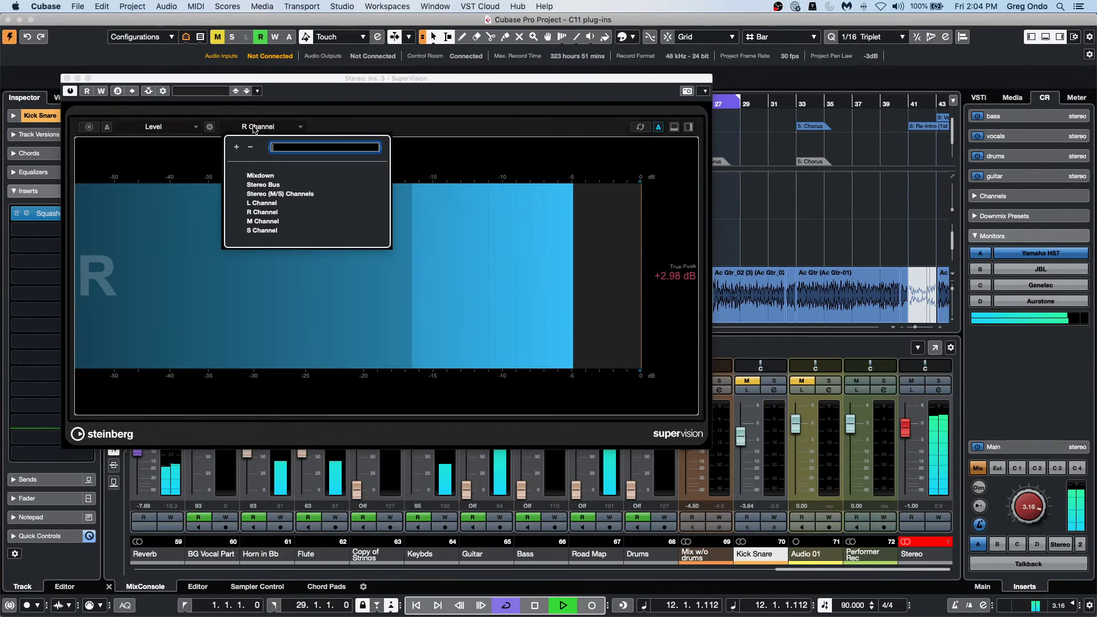
click(273, 186)
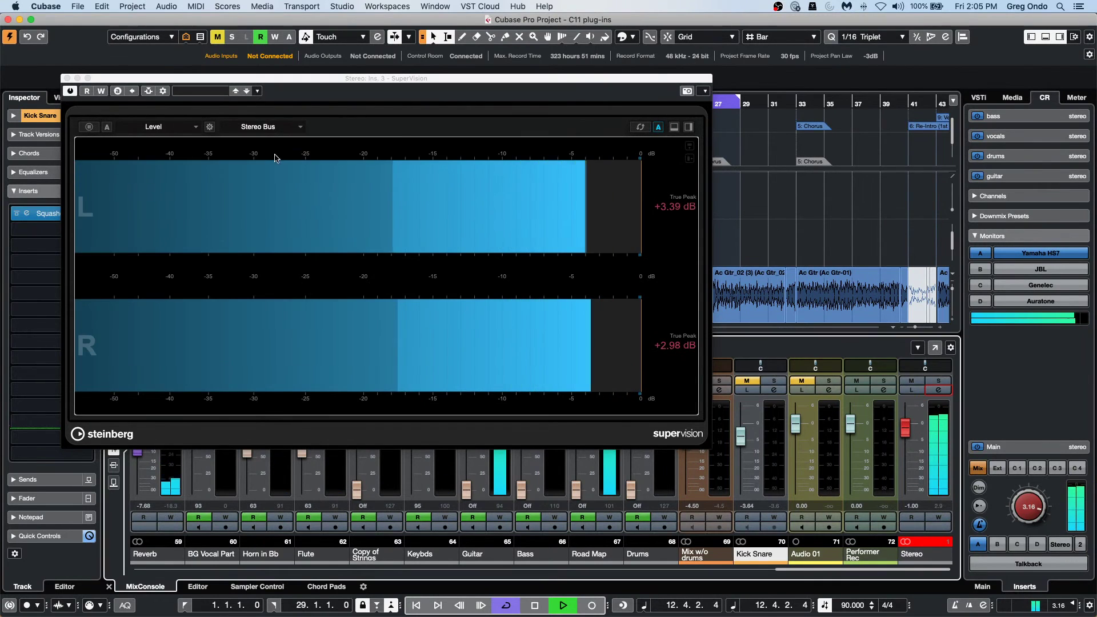
Step: Open the Level module's settings beside the SuperVision window, try the DIN scale, and set the scale to K-20
click(210, 127)
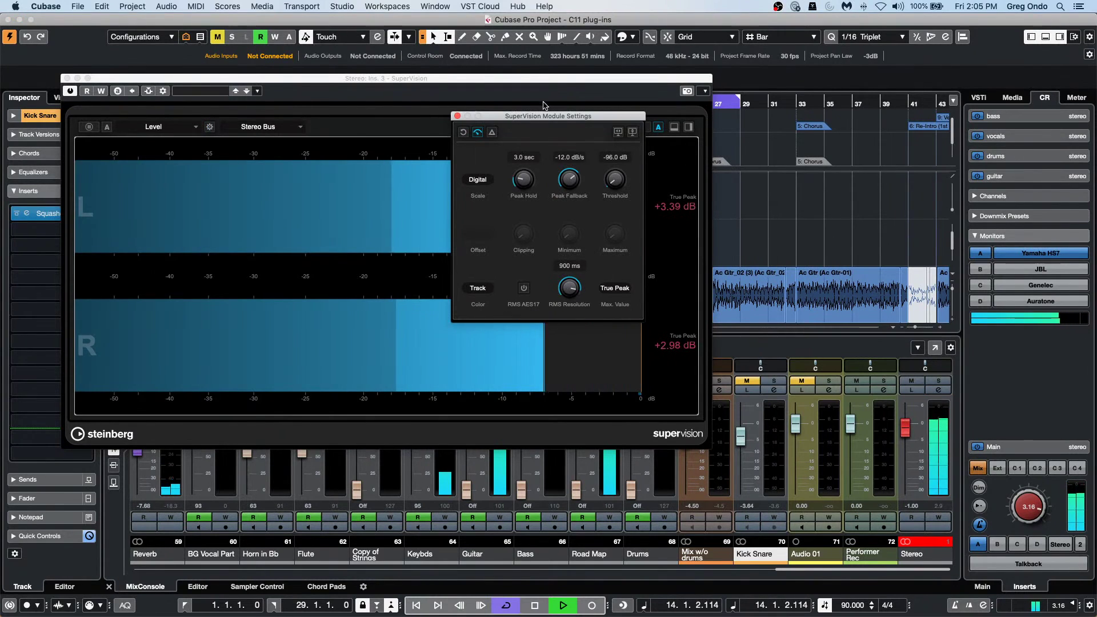
drag(546, 116, 834, 132)
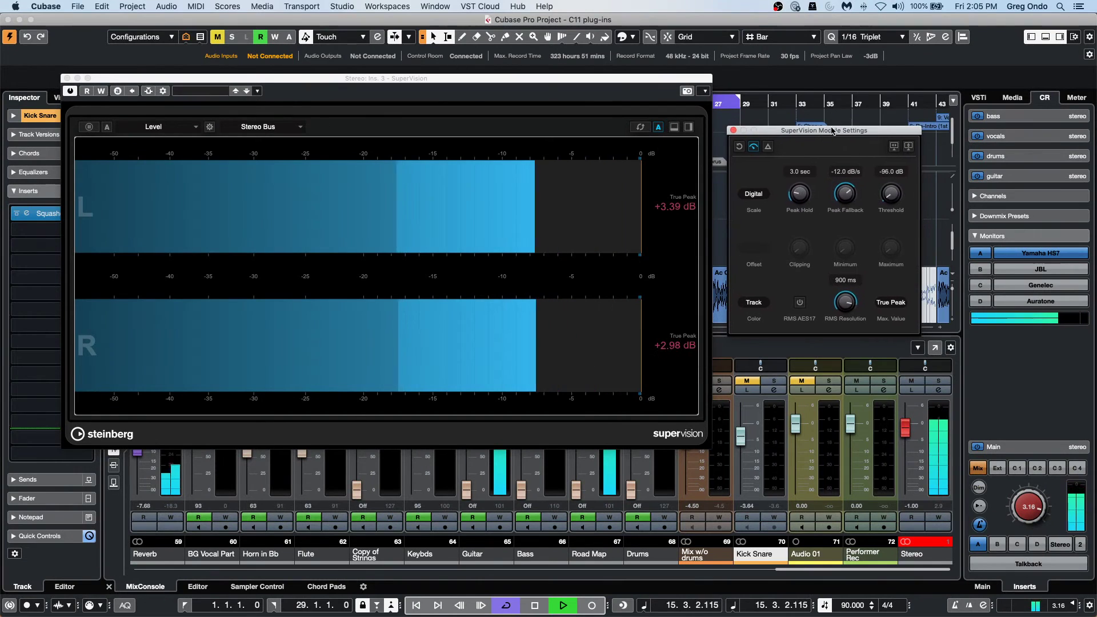
click(754, 194)
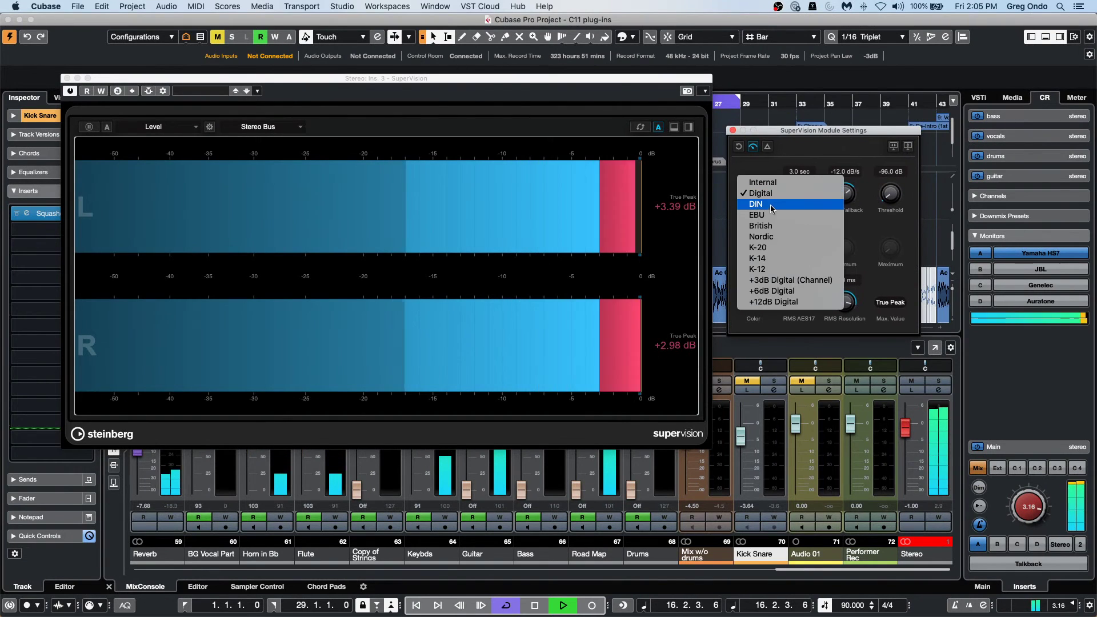
click(771, 205)
click(760, 195)
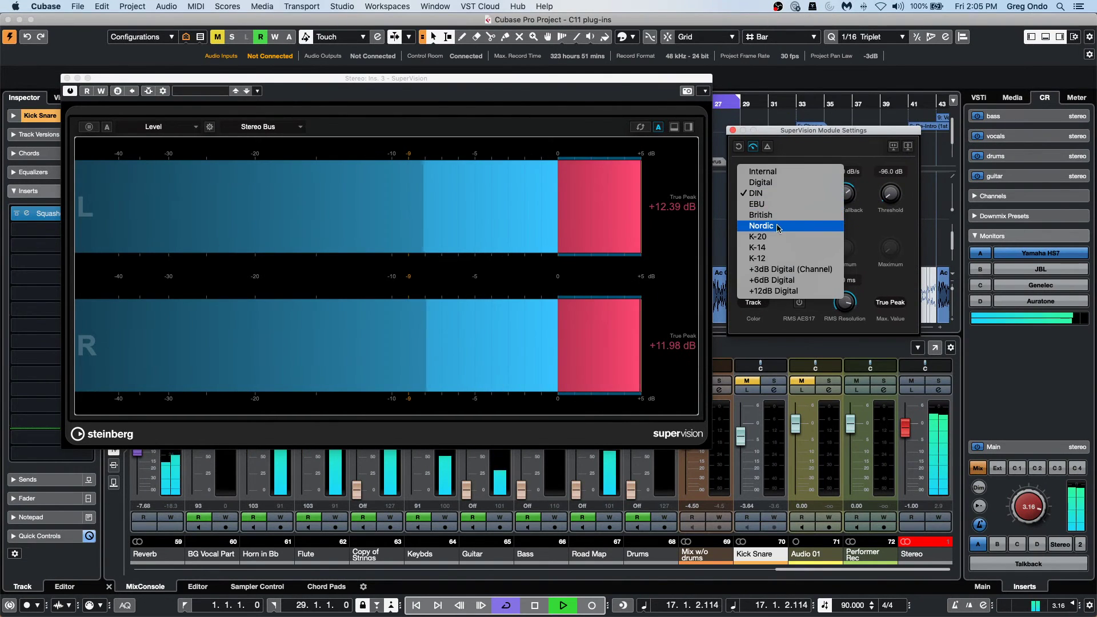
click(759, 236)
click(754, 194)
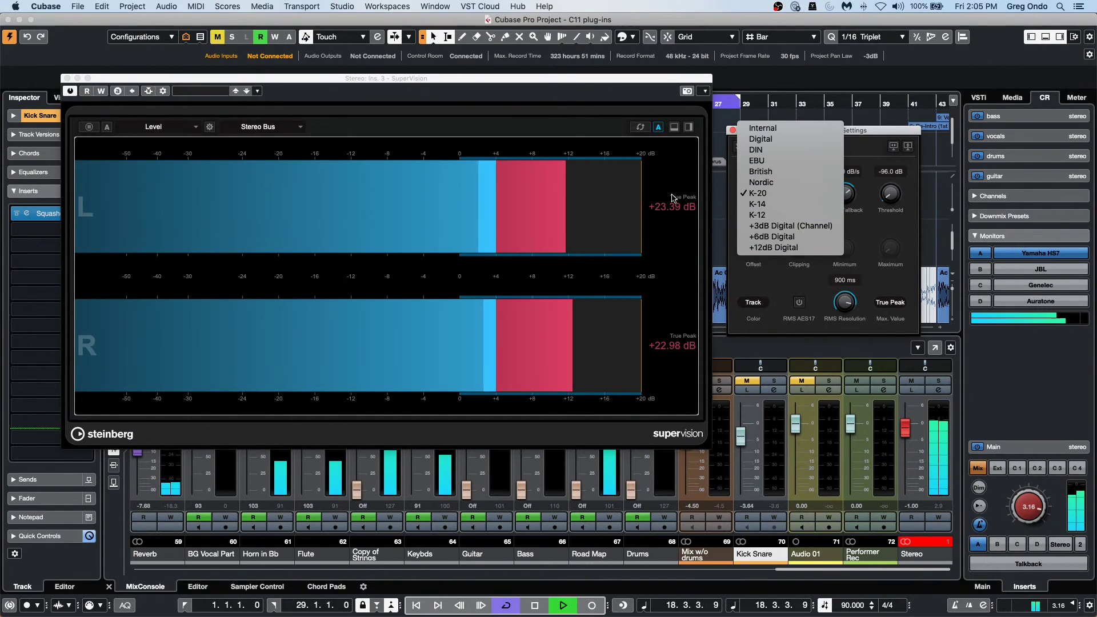
click(732, 277)
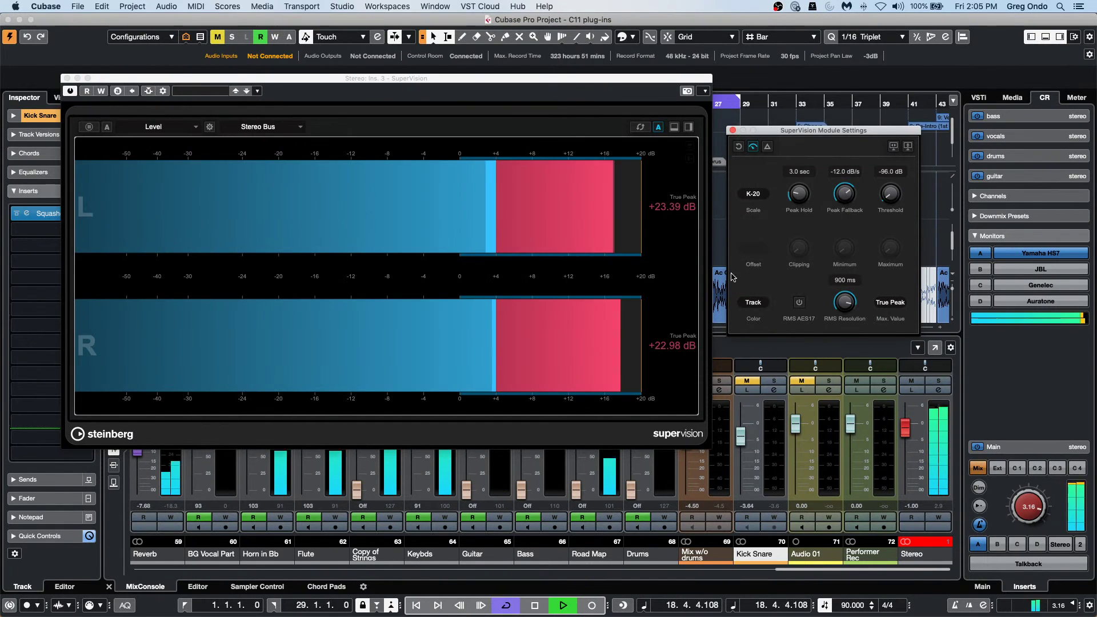
Step: Look at the Level meter's maximum value options, try the Scale color mode, and return the color to Track
click(887, 304)
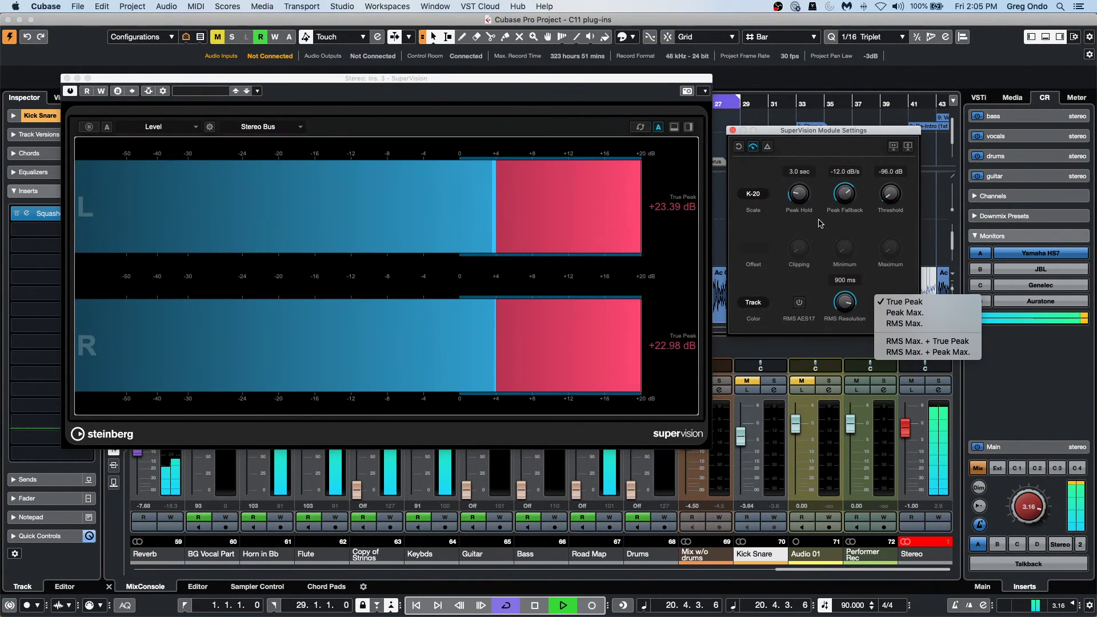
click(760, 303)
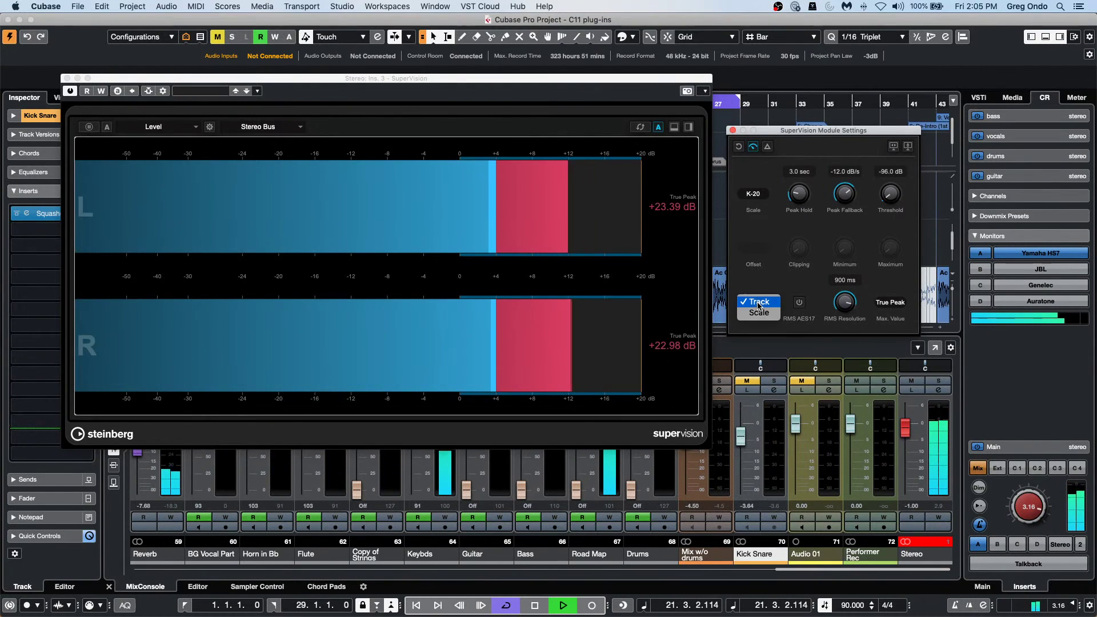
click(760, 313)
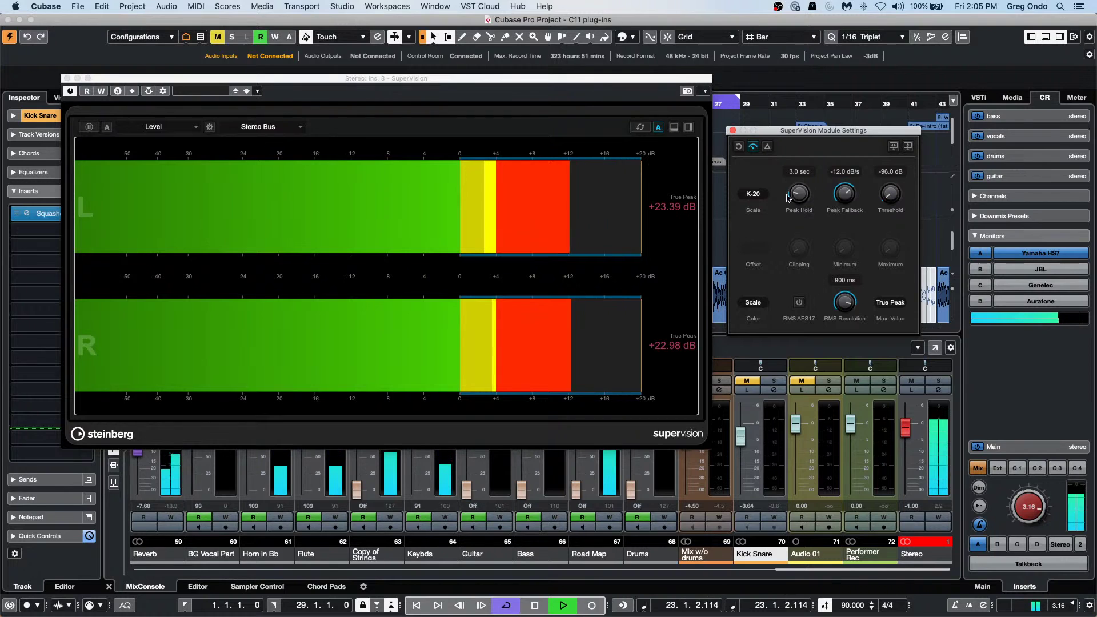
click(763, 305)
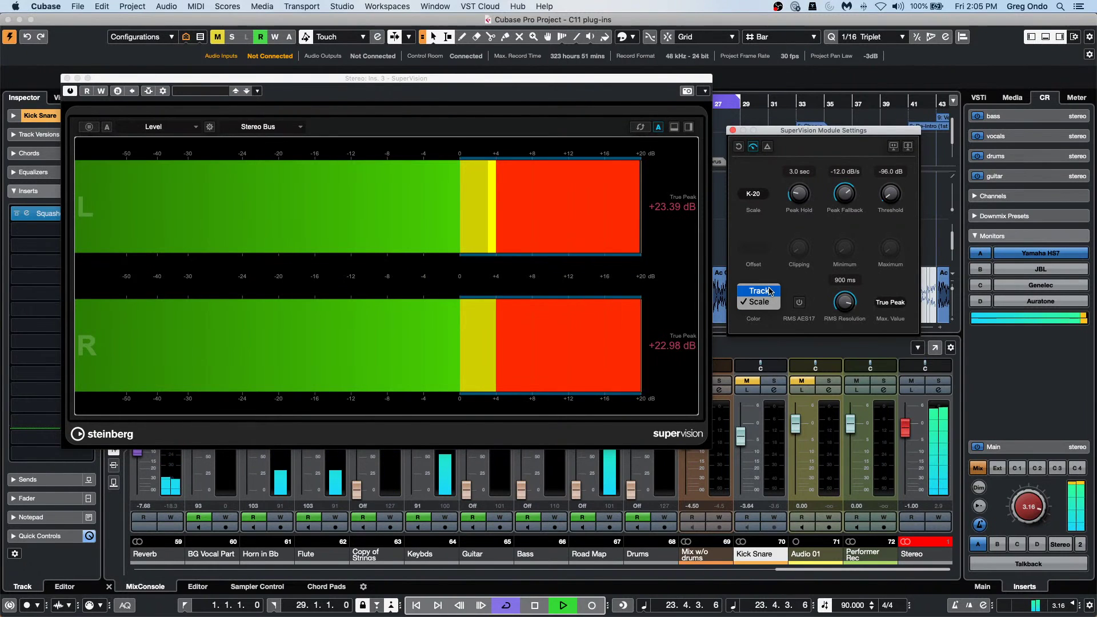
click(759, 291)
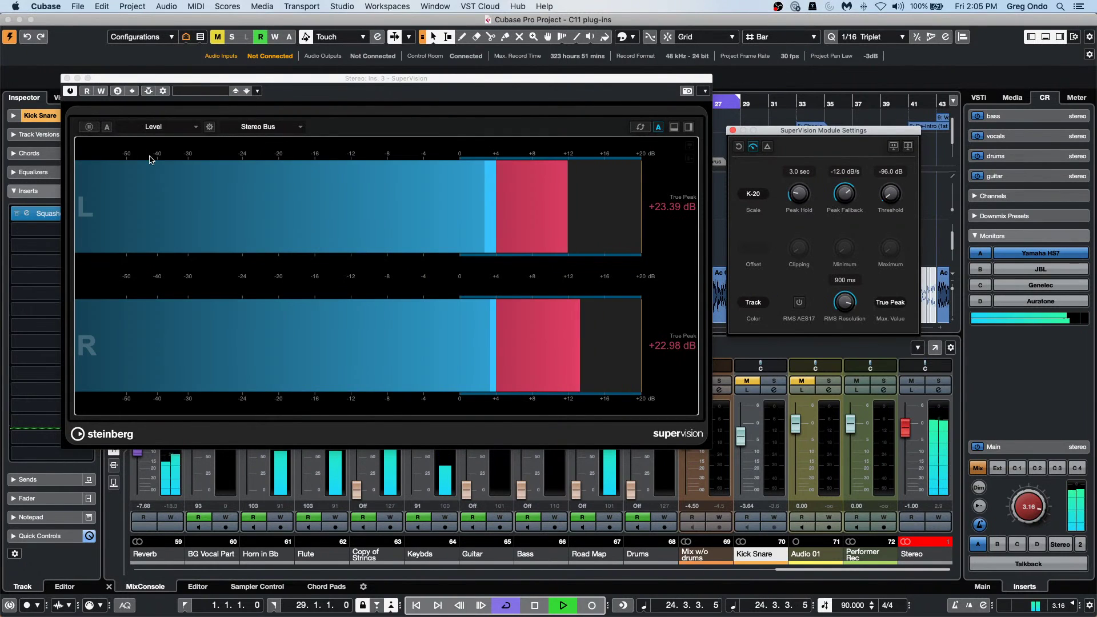
Step: Switch SuperVision to the Loudness module and reshape its window into a tall, narrow layout
click(168, 132)
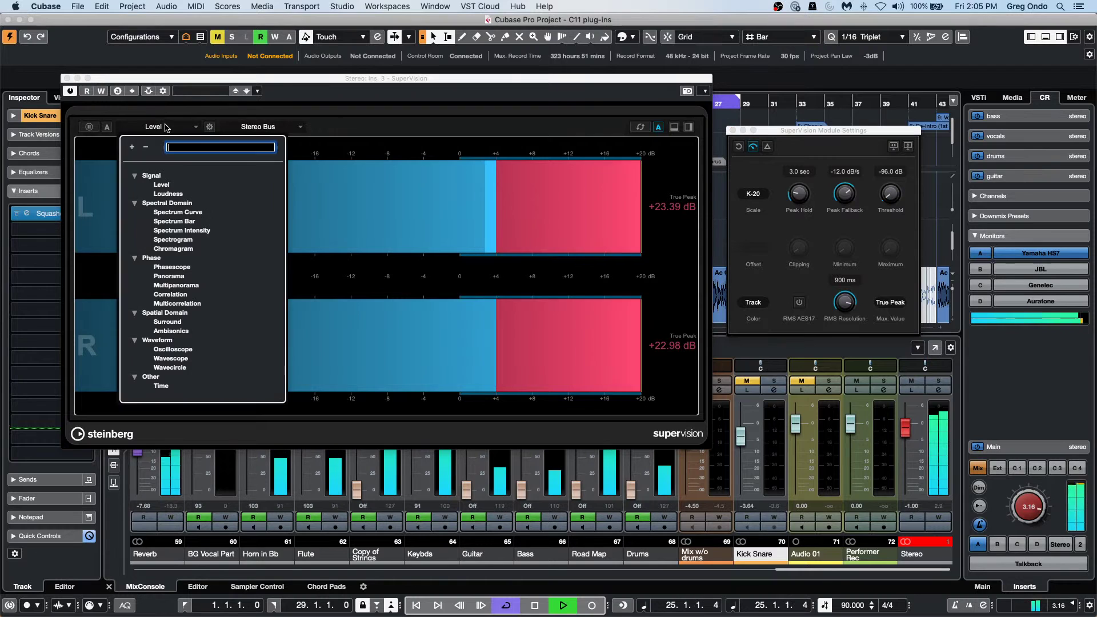
click(179, 193)
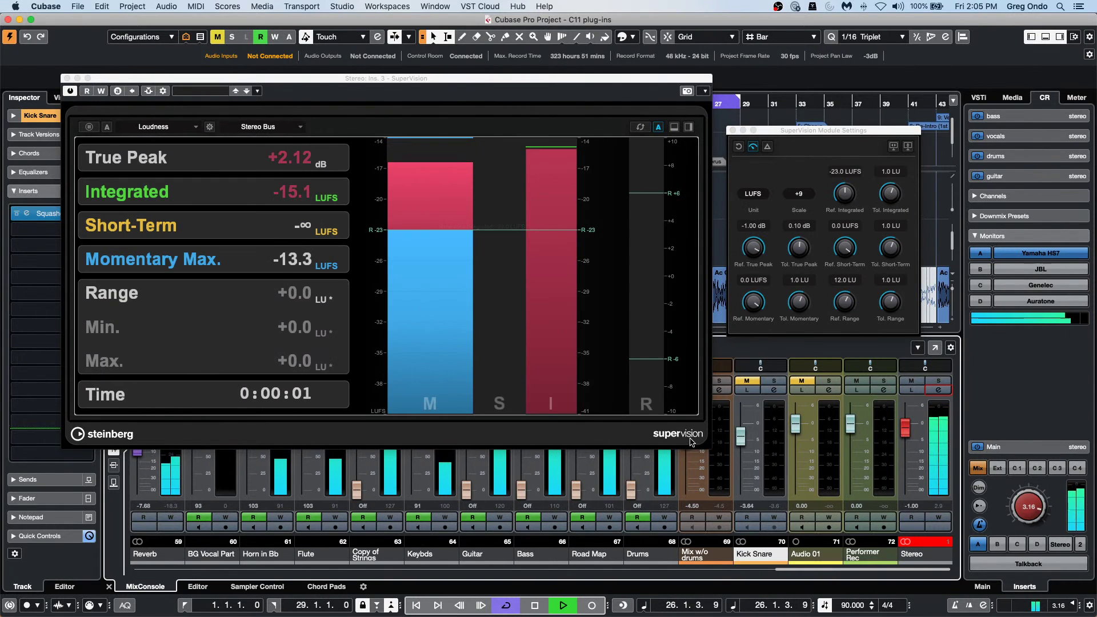
drag(703, 446, 396, 562)
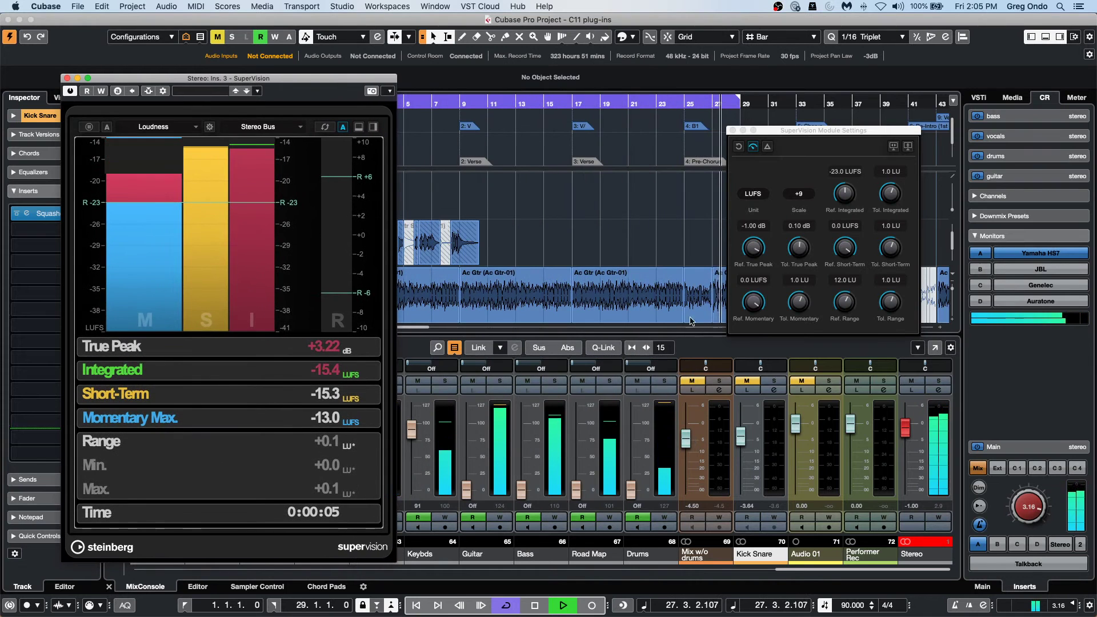
Step: Keep LUFS as the loudness unit and reshape the SuperVision window into a short, wide layout above the mixer faders
click(755, 194)
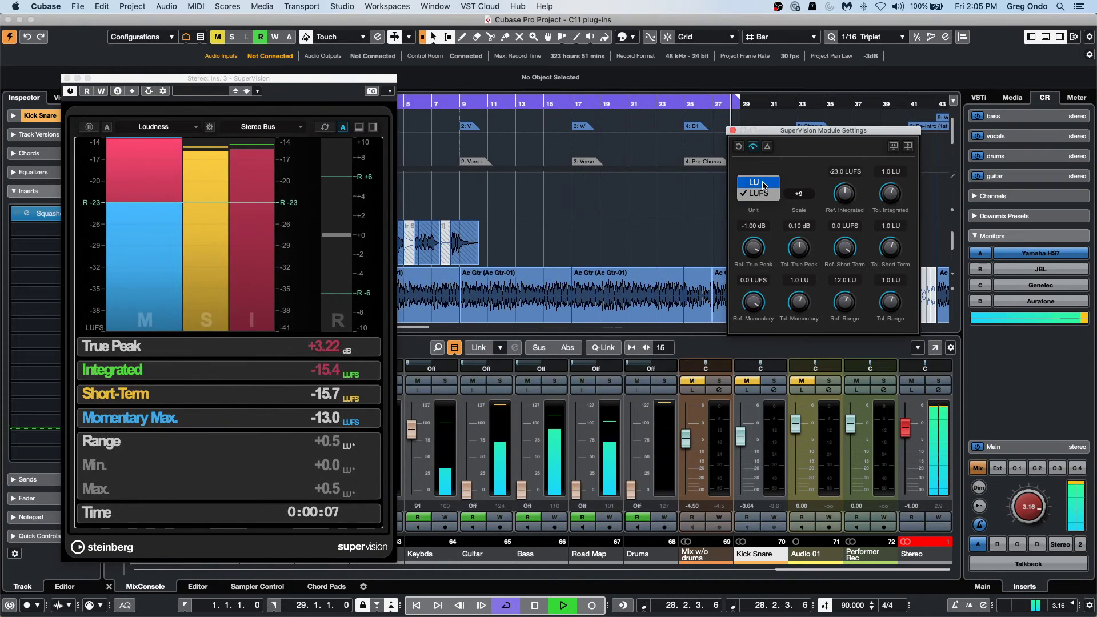
click(759, 194)
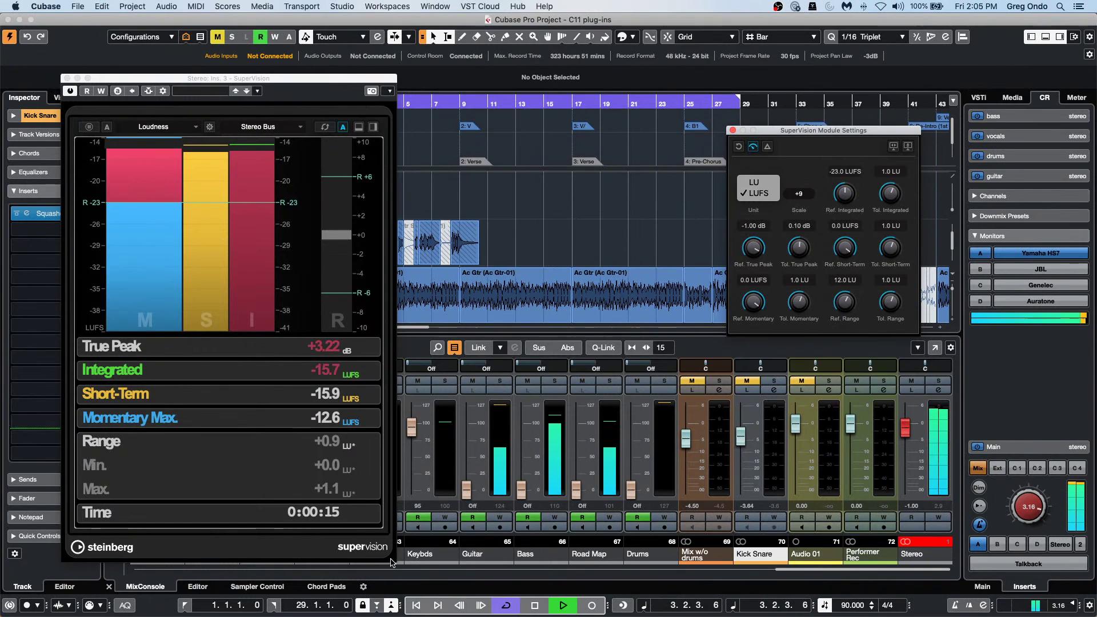
drag(394, 565, 601, 360)
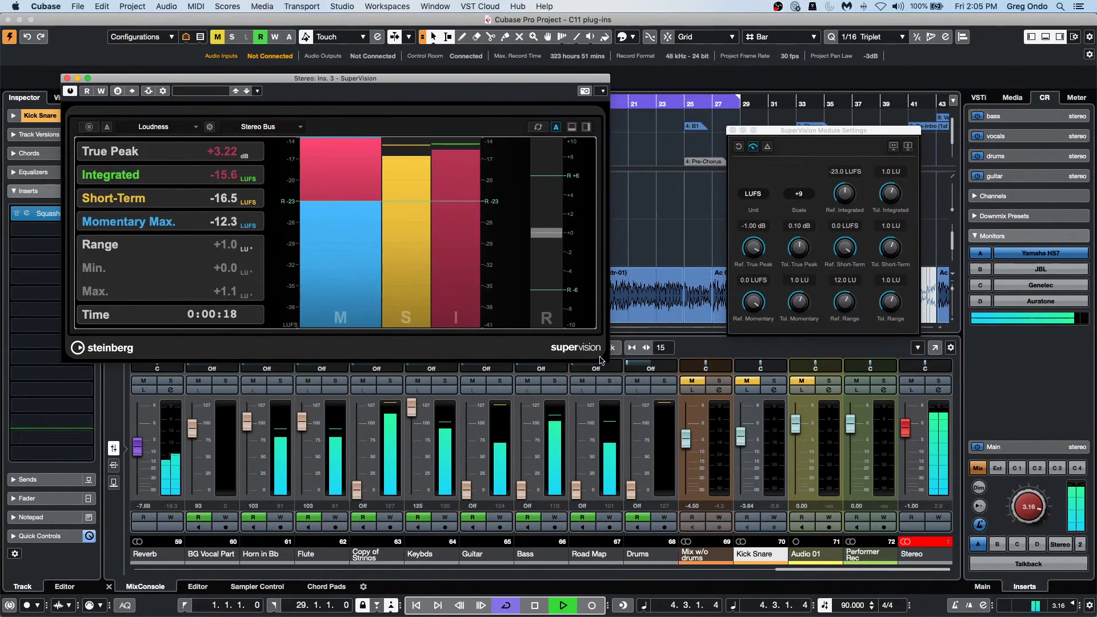
Step: View the signal in the Spectrum Curve module, and switch SuperVision to Spectrum Bar
click(162, 127)
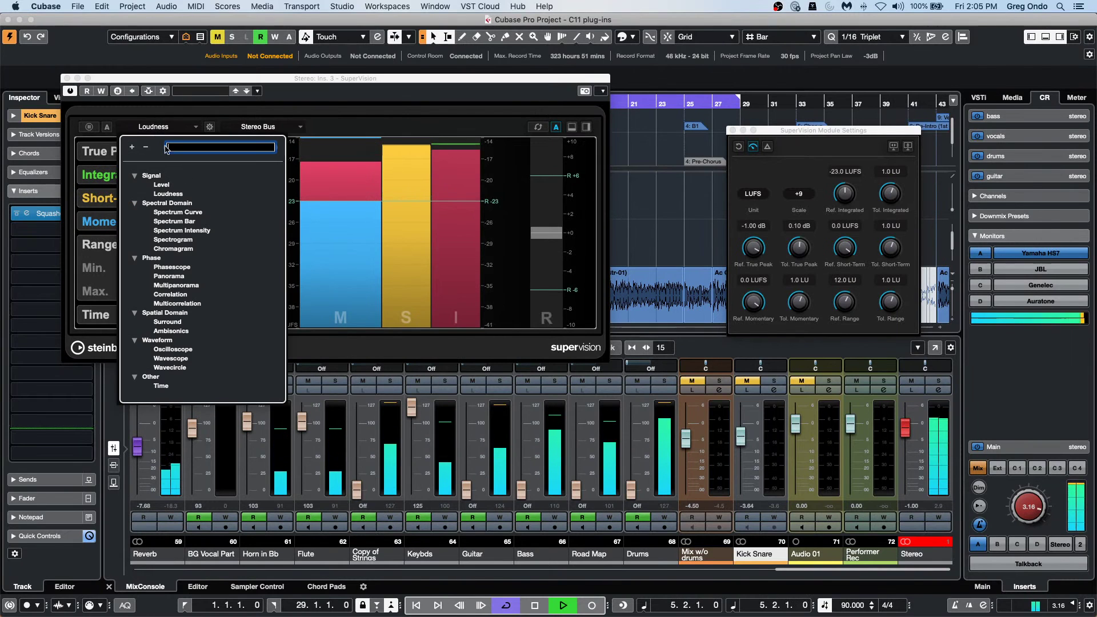
click(195, 213)
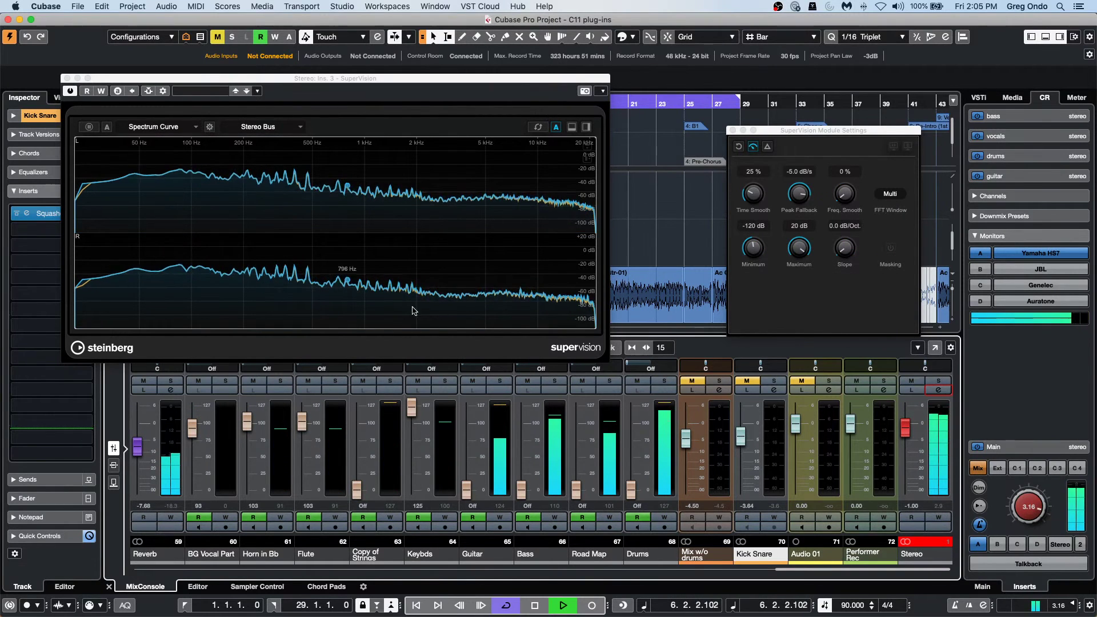
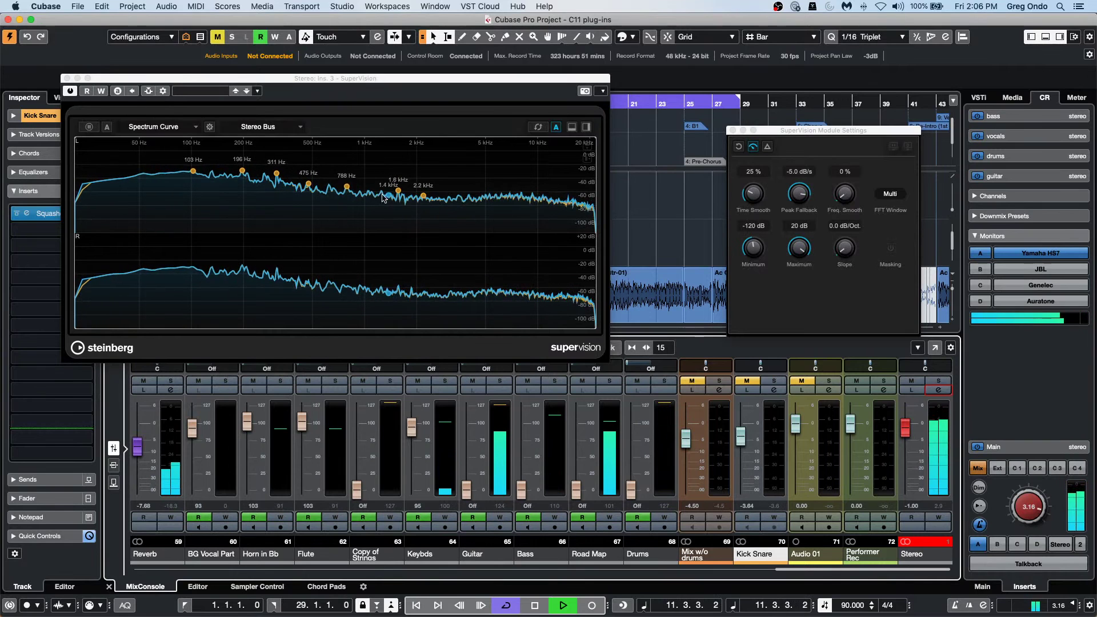
click(164, 127)
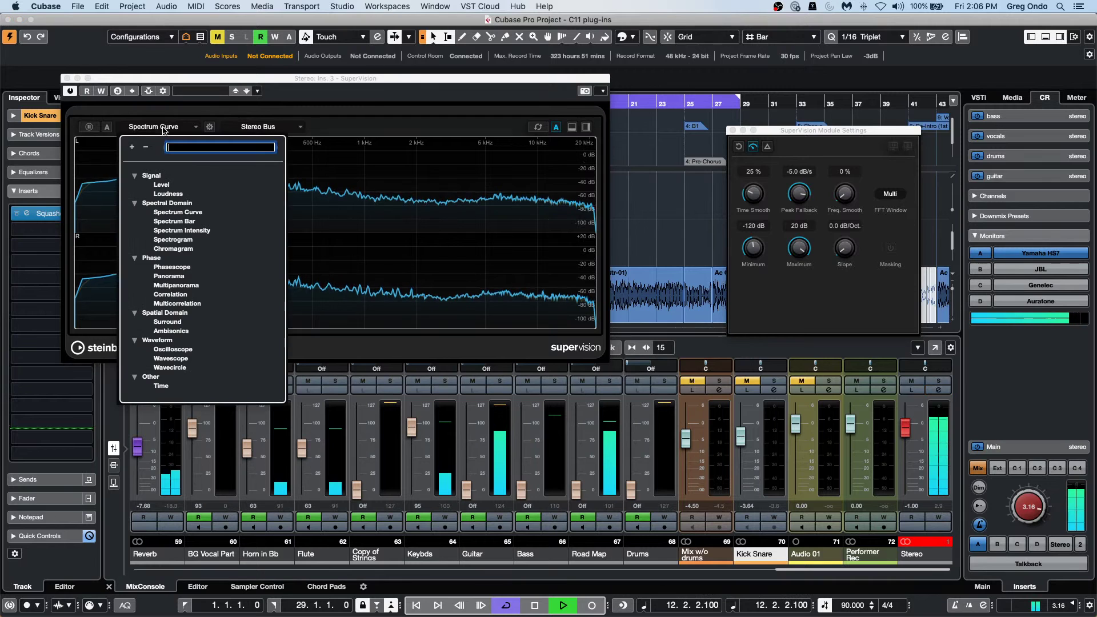
click(193, 223)
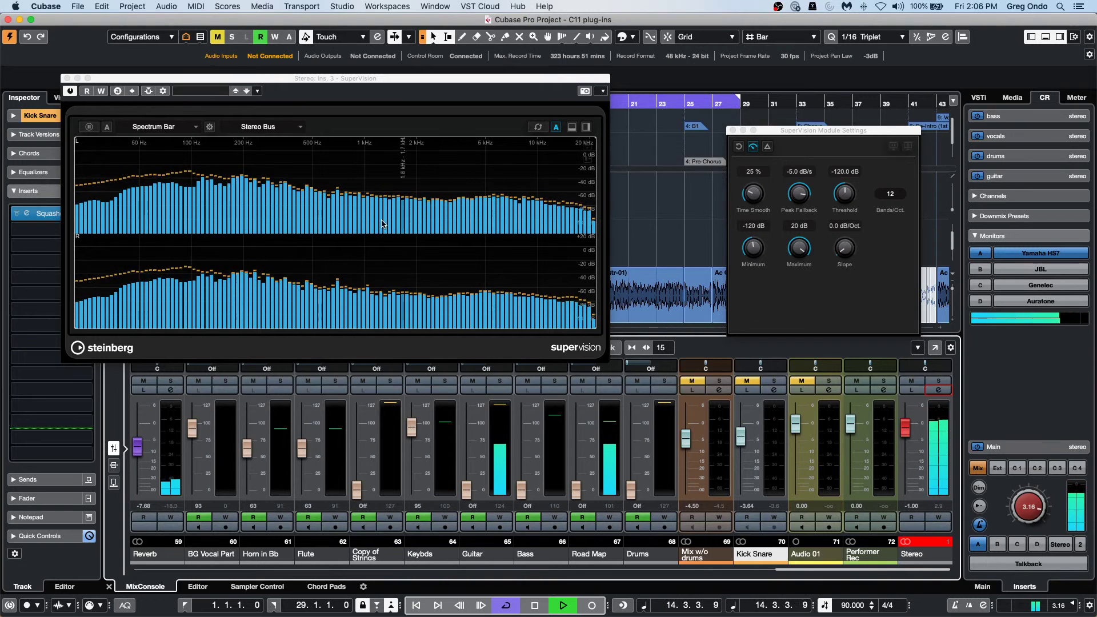
Step: Try 3 bands per octave in Spectrum Bar, set it to 24, and briefly freeze the display before resuming it
click(894, 195)
click(895, 172)
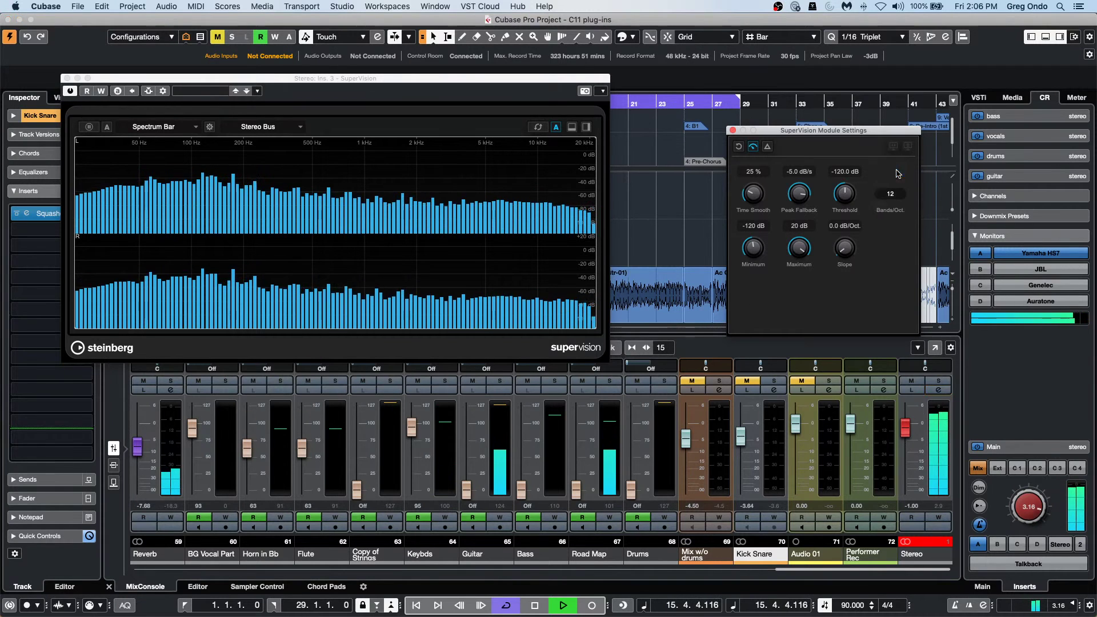
click(892, 195)
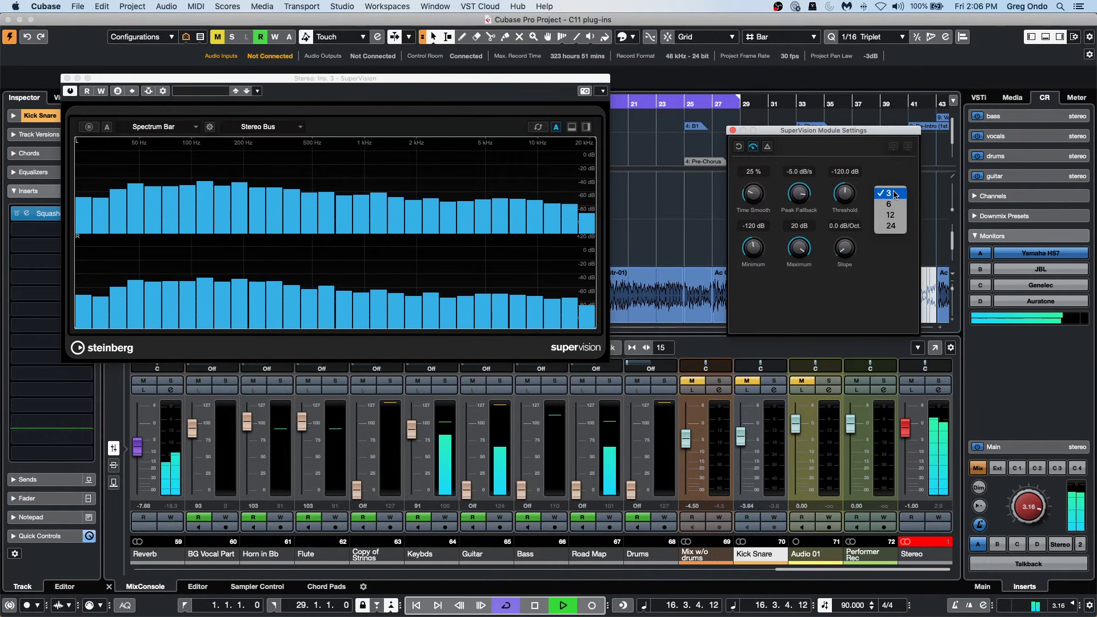
click(899, 227)
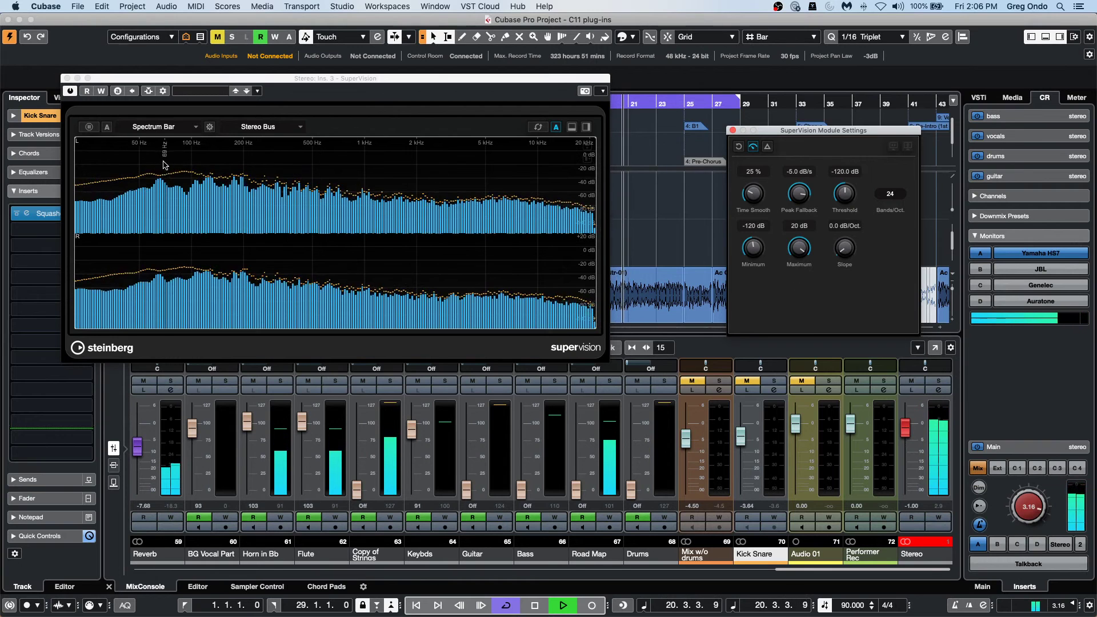
click(284, 198)
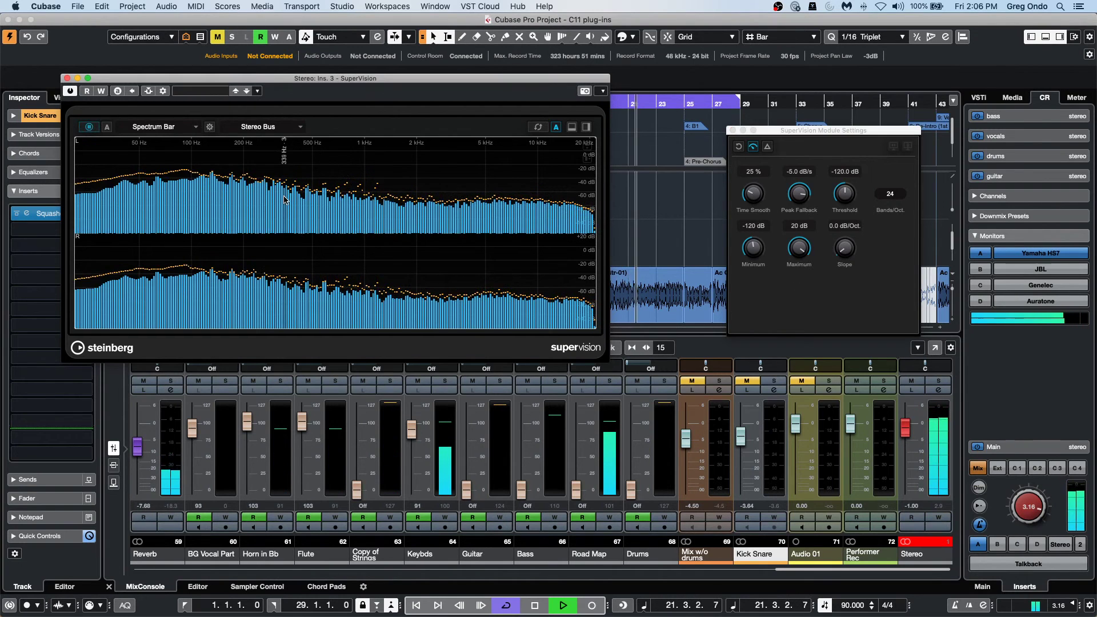
click(374, 225)
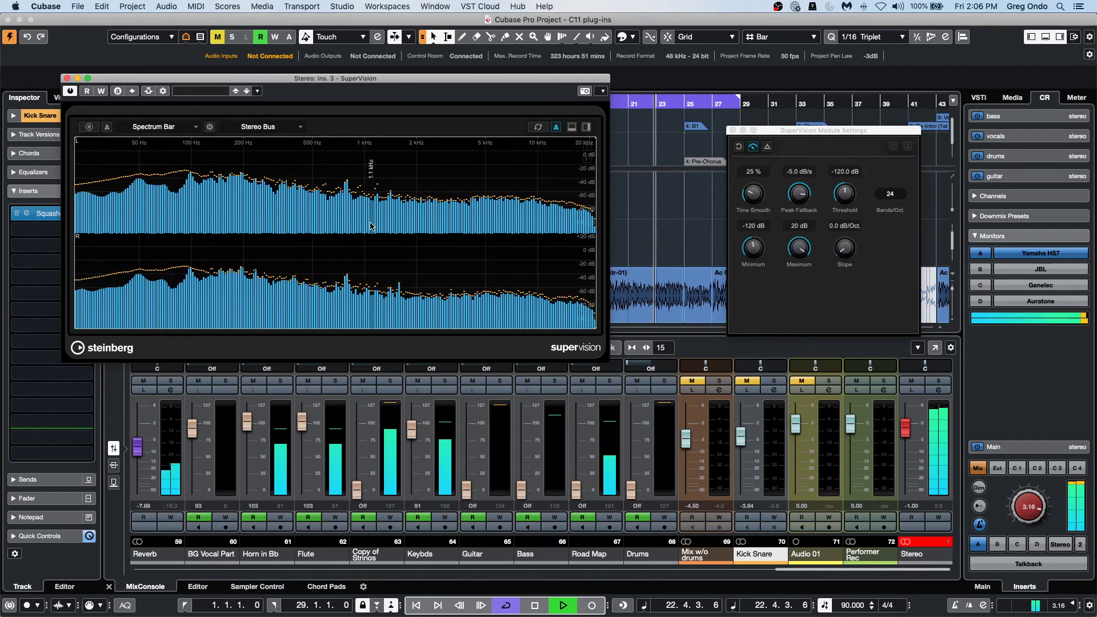
Step: View the signal in the Spectrum Intensity module, and switch SuperVision to Spectrogram
click(170, 134)
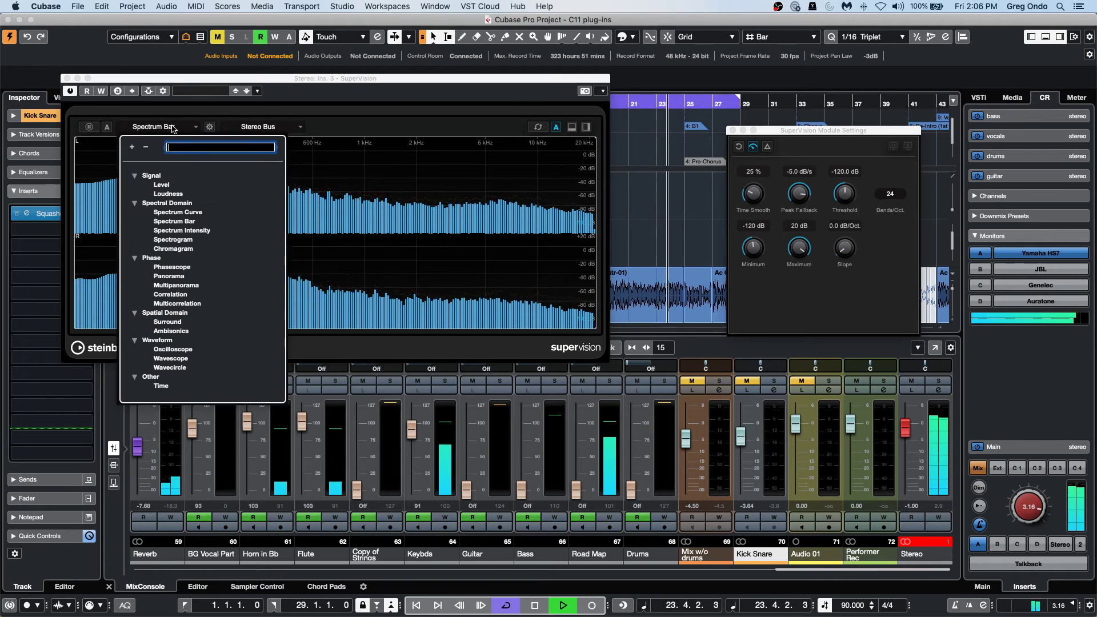
click(207, 231)
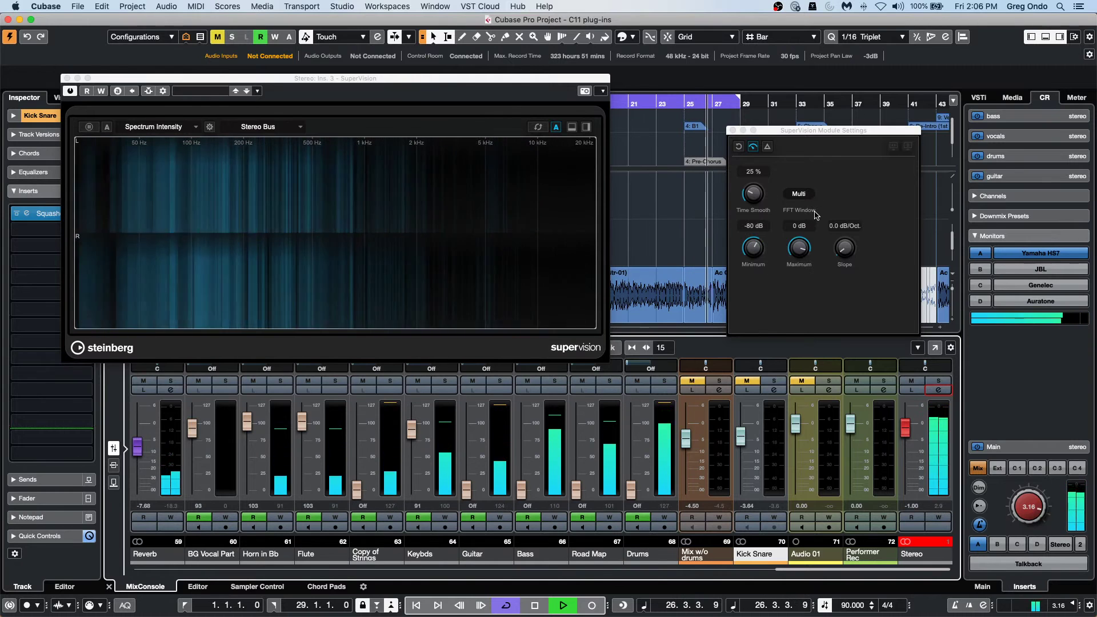
click(183, 127)
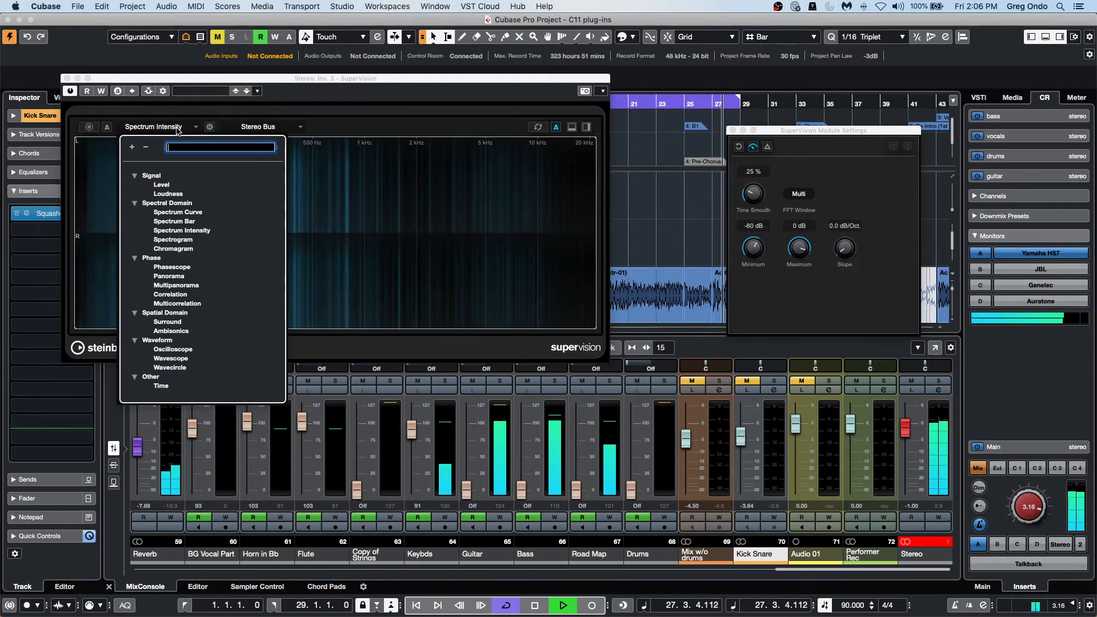
click(190, 242)
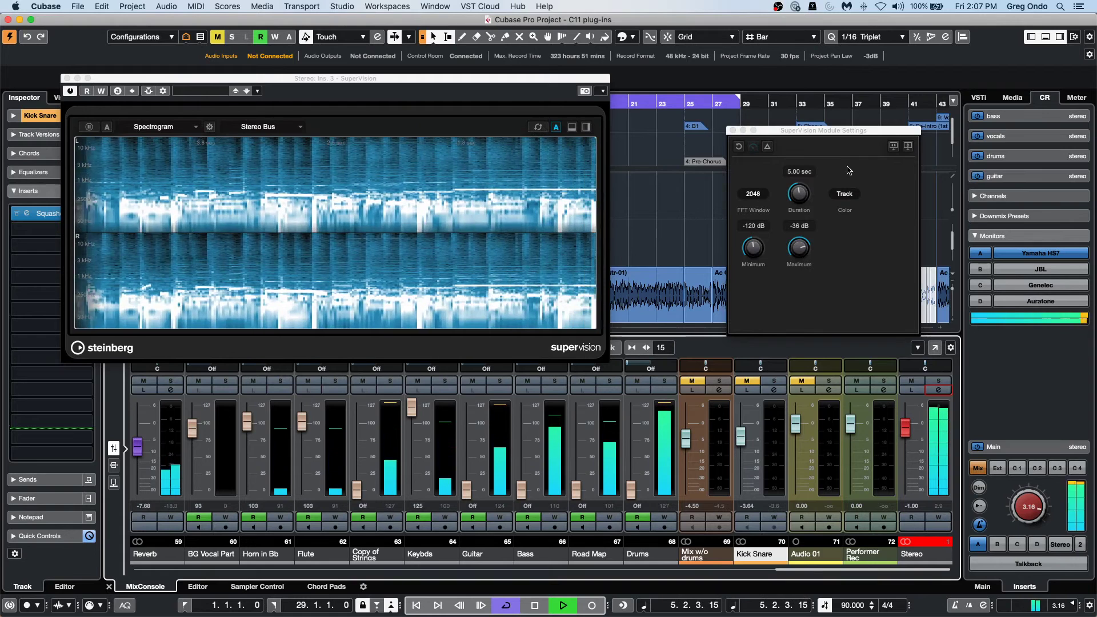
Step: Try the Light and Plasma color schemes on the Spectrogram, and set its color to Magma
click(845, 193)
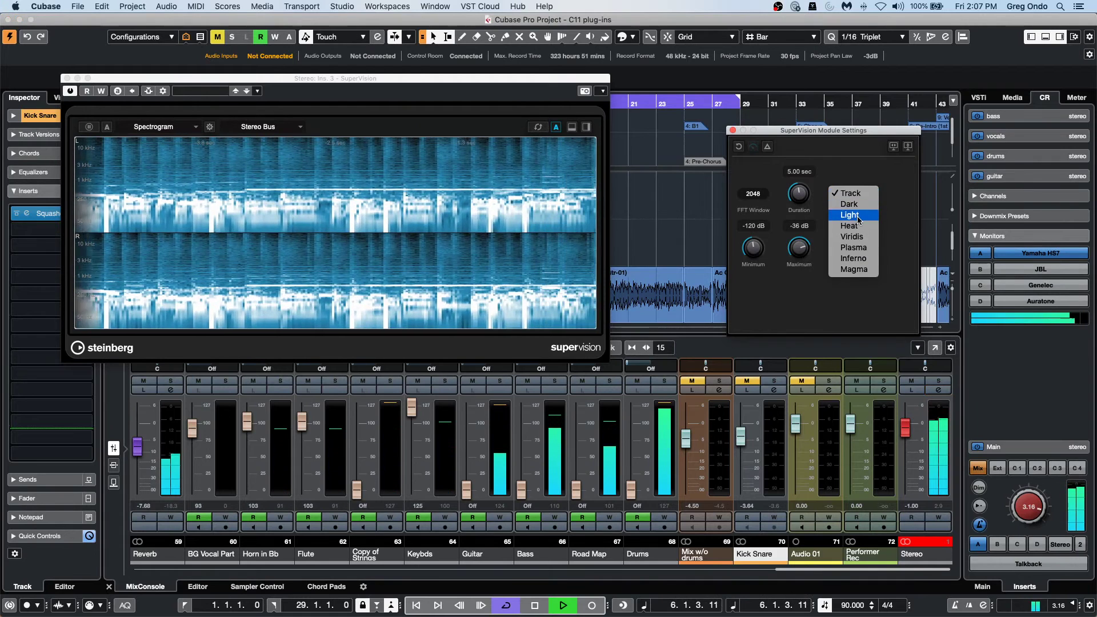
click(857, 216)
click(850, 194)
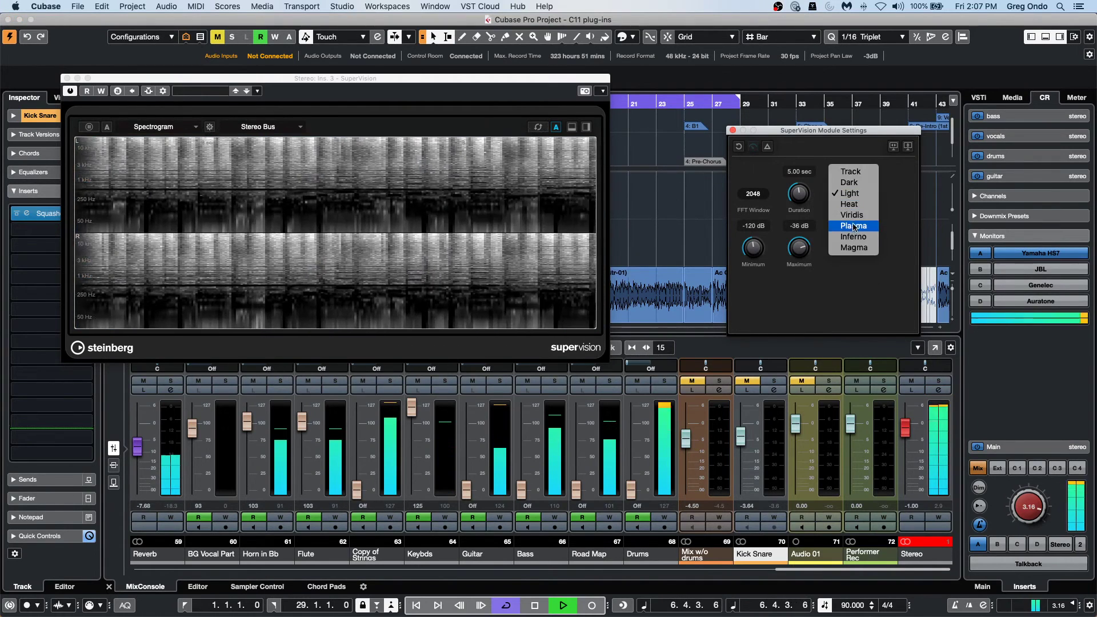
click(854, 226)
click(847, 194)
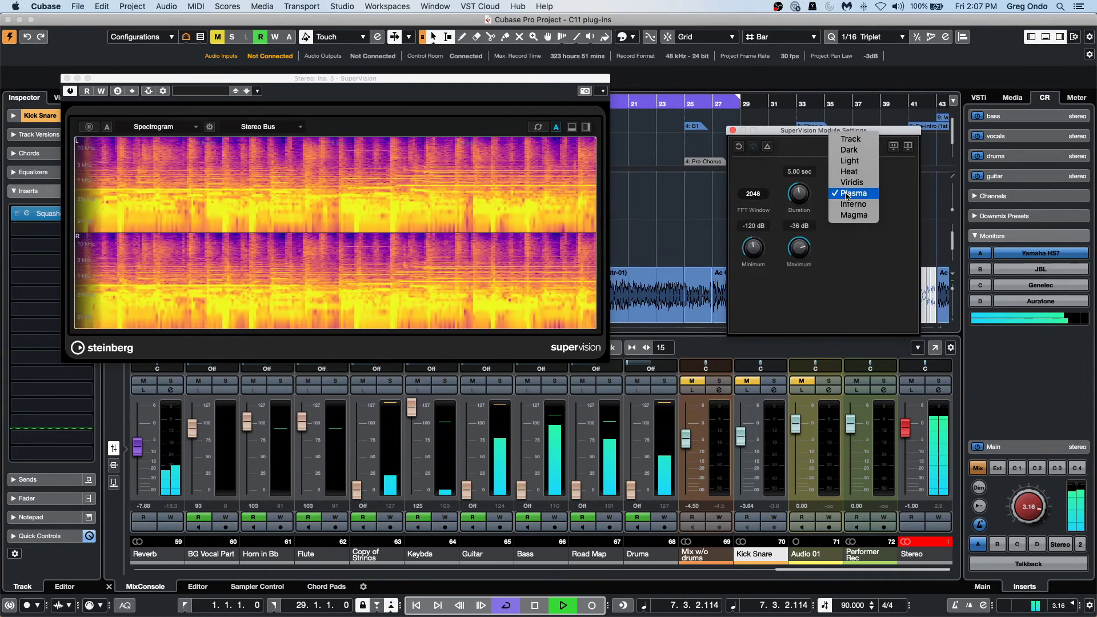
click(853, 215)
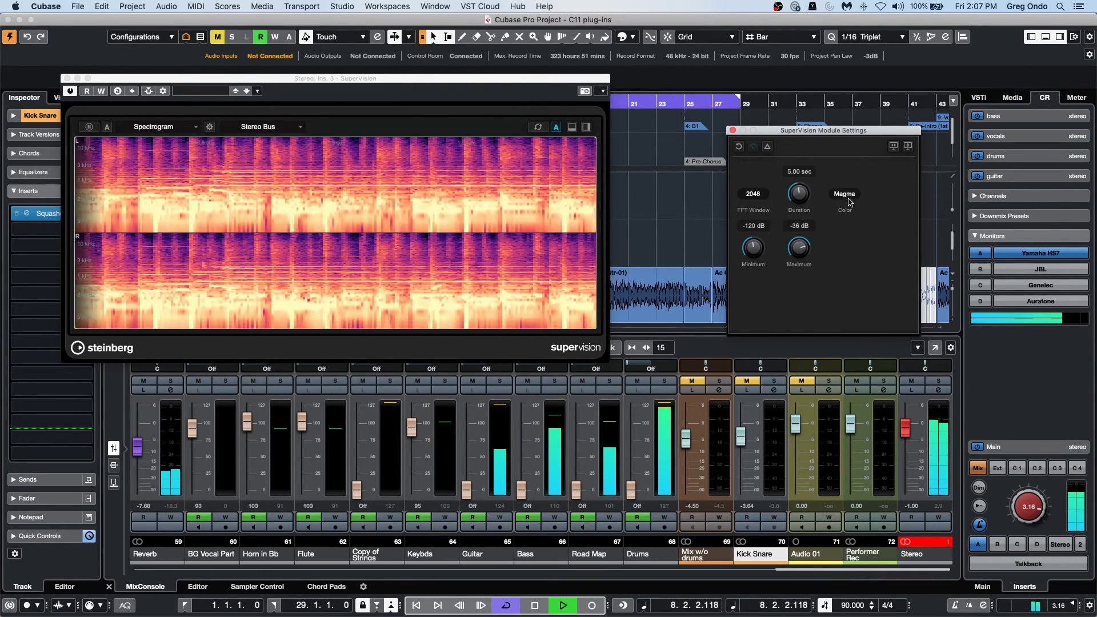
Step: Try the Dark and Viridis color schemes on the Spectrogram, and set its color back to Magma
click(848, 196)
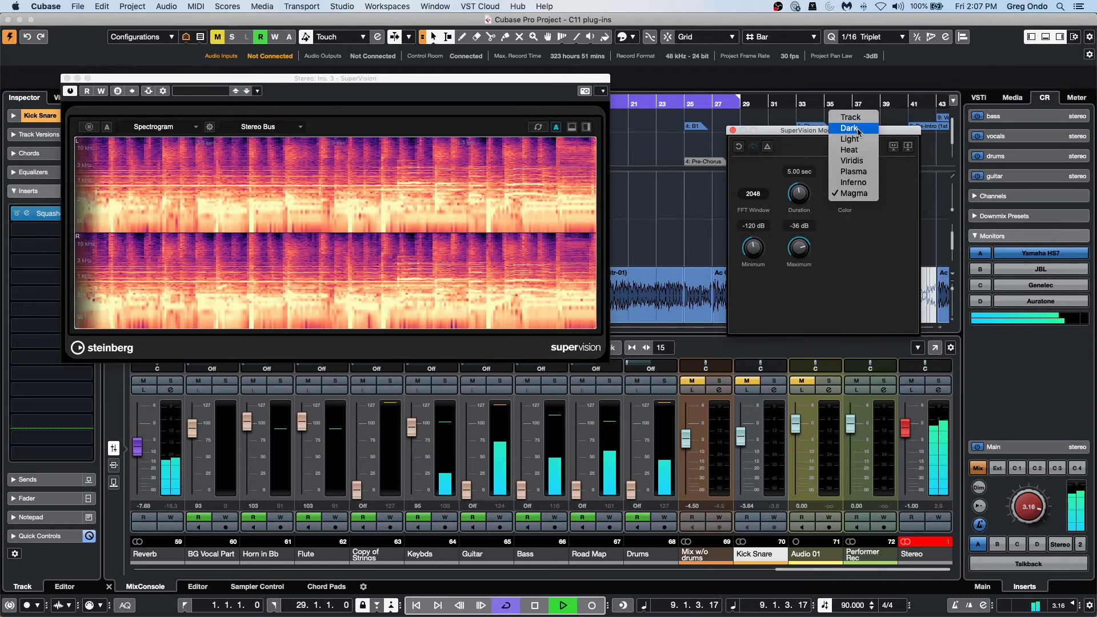
click(859, 129)
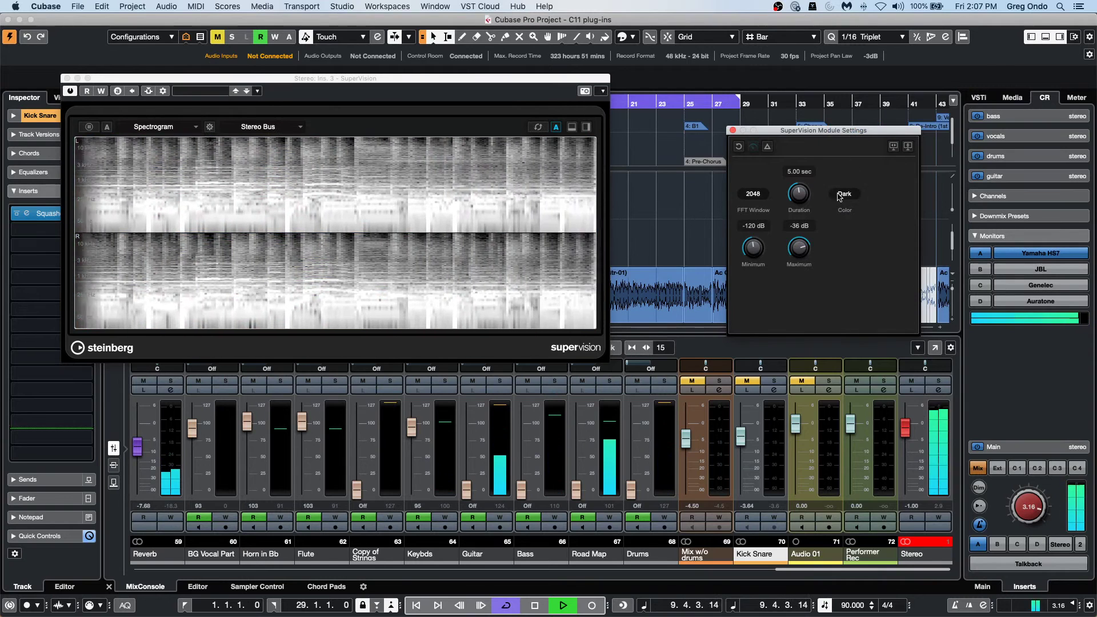
click(841, 196)
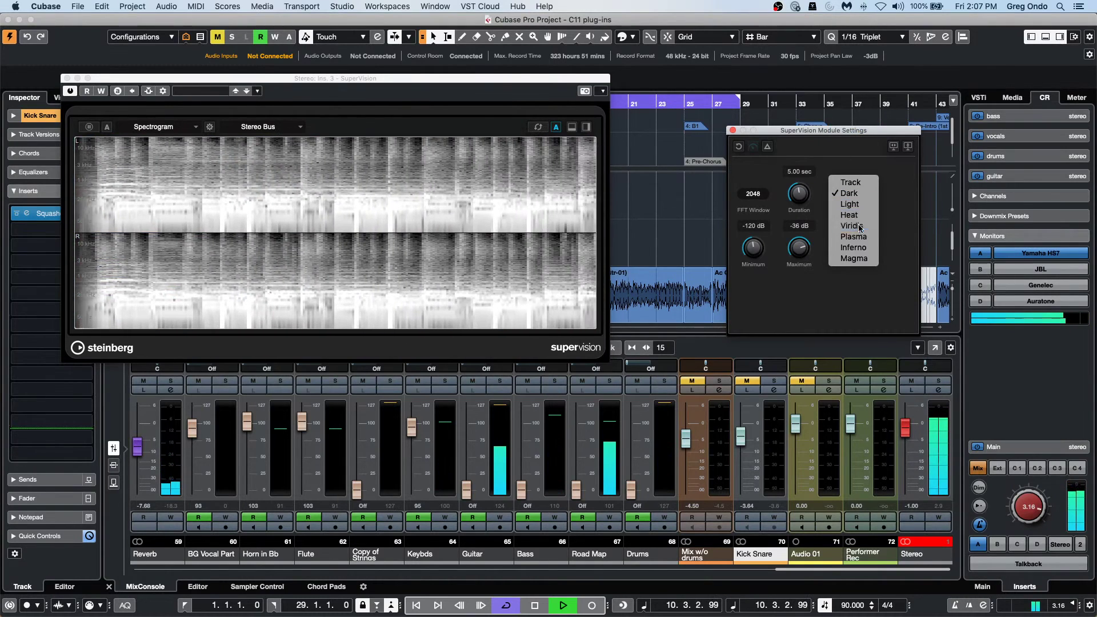
click(860, 227)
click(852, 195)
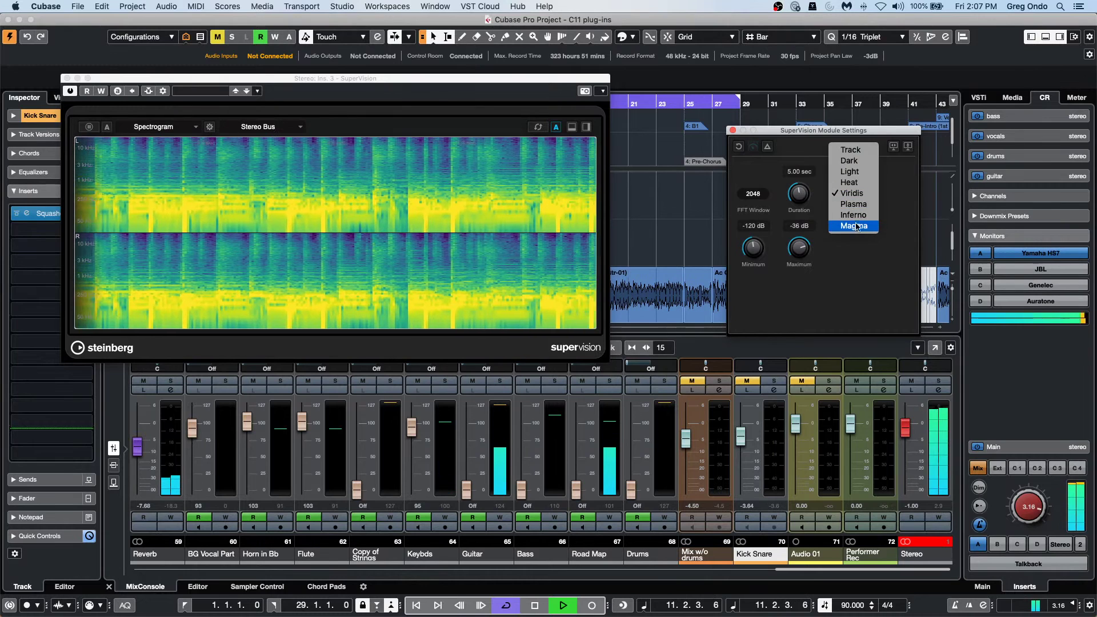
click(855, 227)
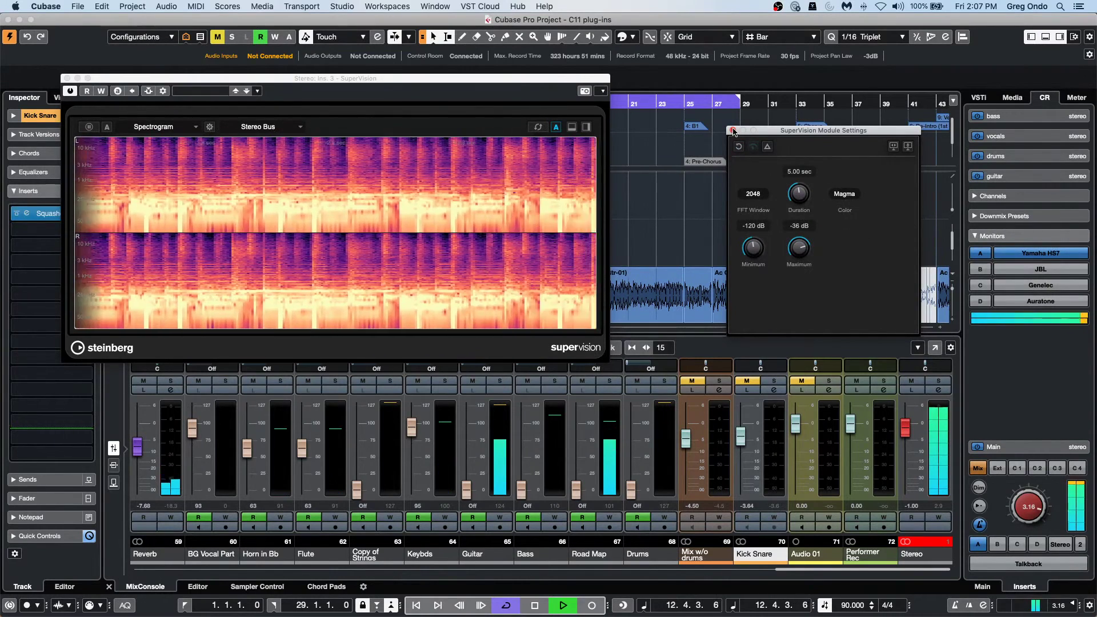
Step: View the signal in the Chromagram module, and switch SuperVision to Phasescope
click(163, 127)
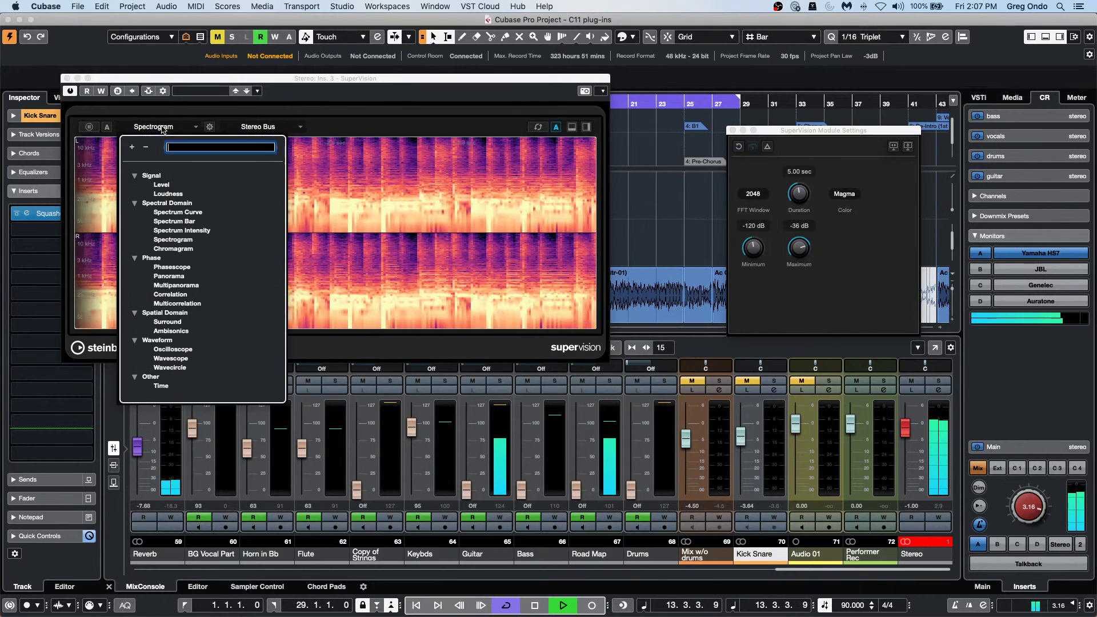
click(171, 249)
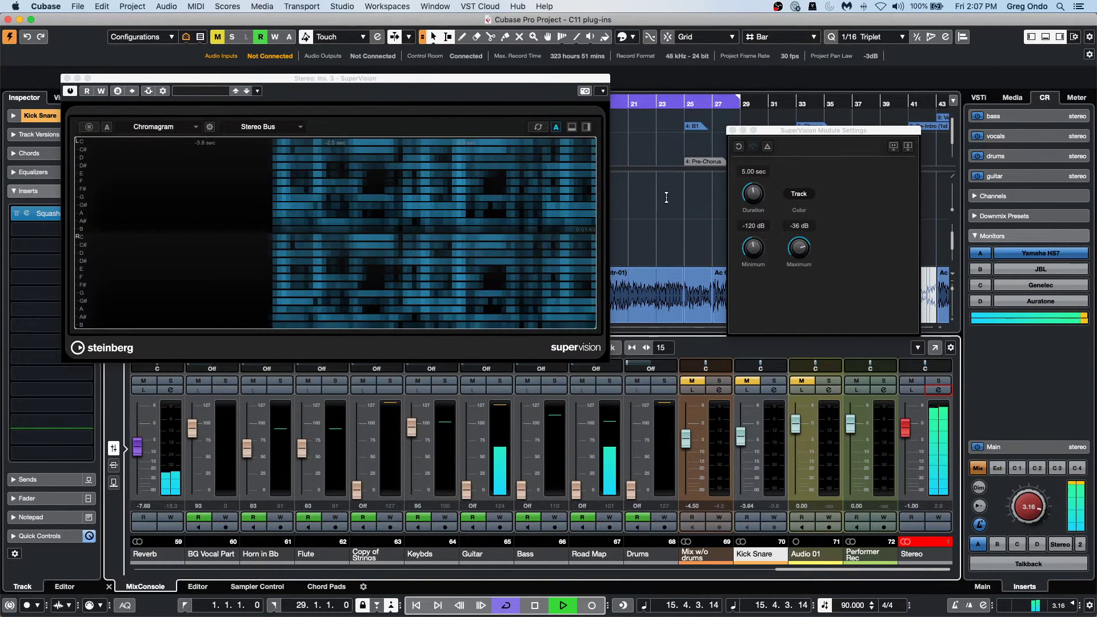
click(163, 127)
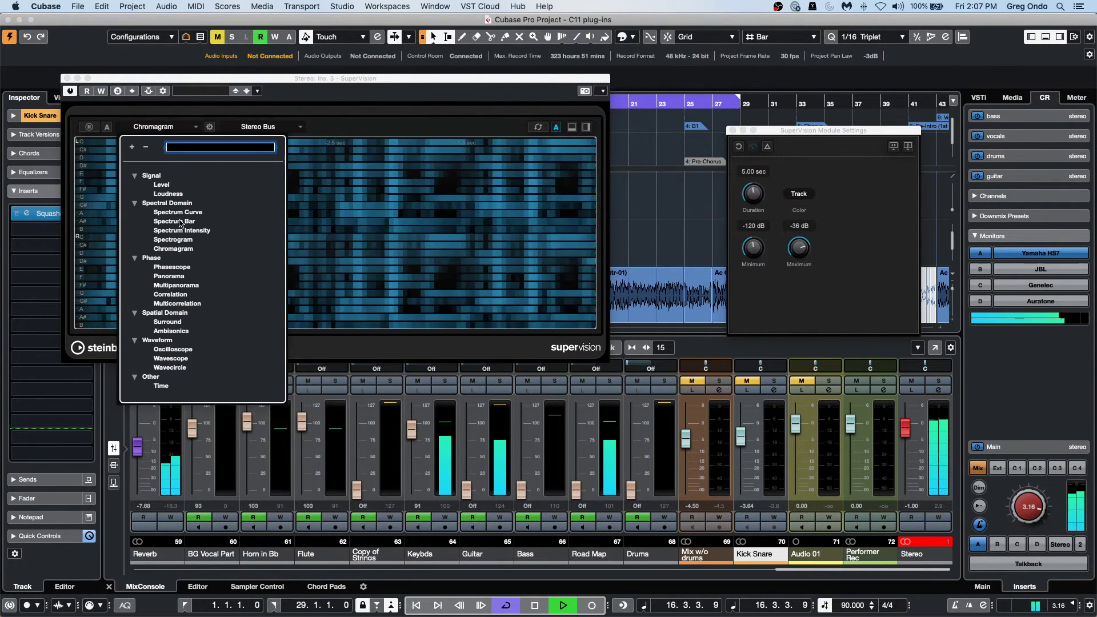
click(187, 268)
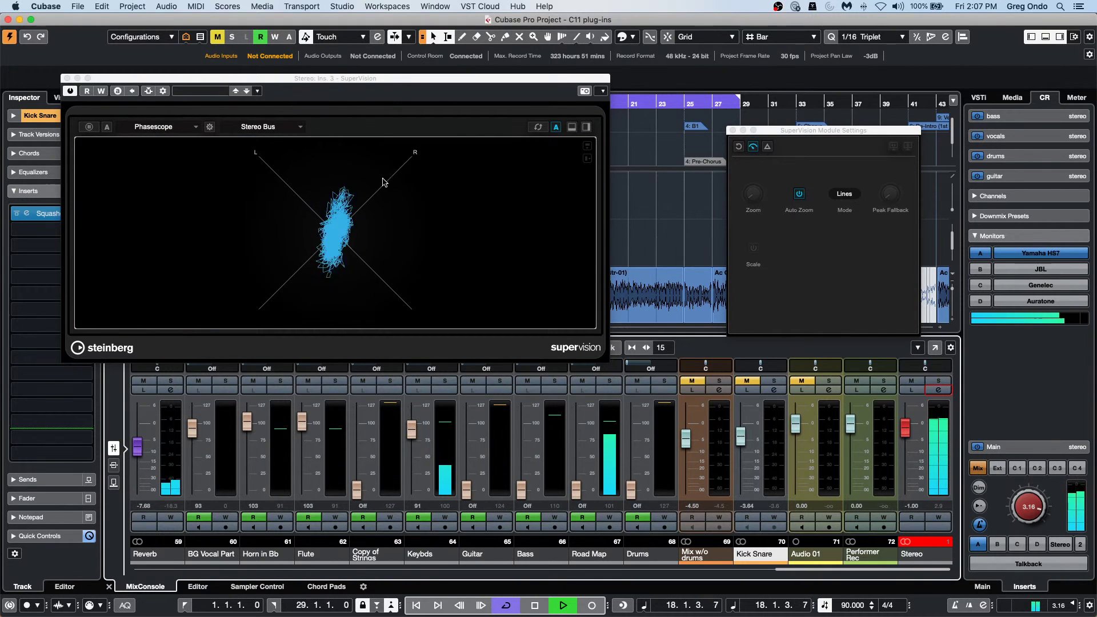
Step: Try the Dots display mode on the Phasescope, and set its mode to Envelope
click(845, 194)
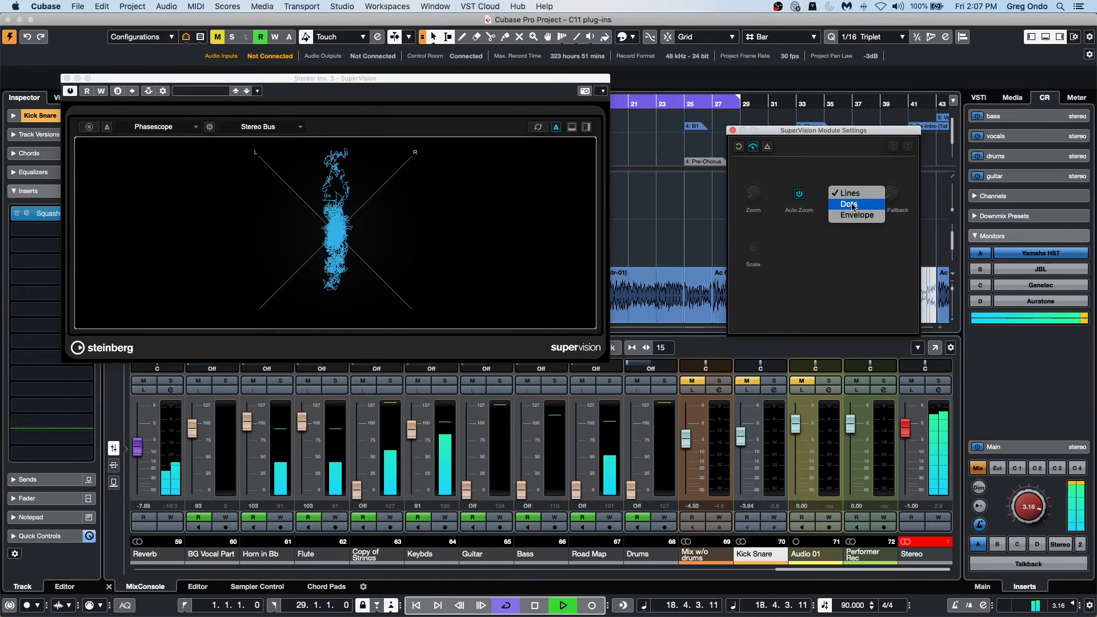
click(851, 205)
click(849, 195)
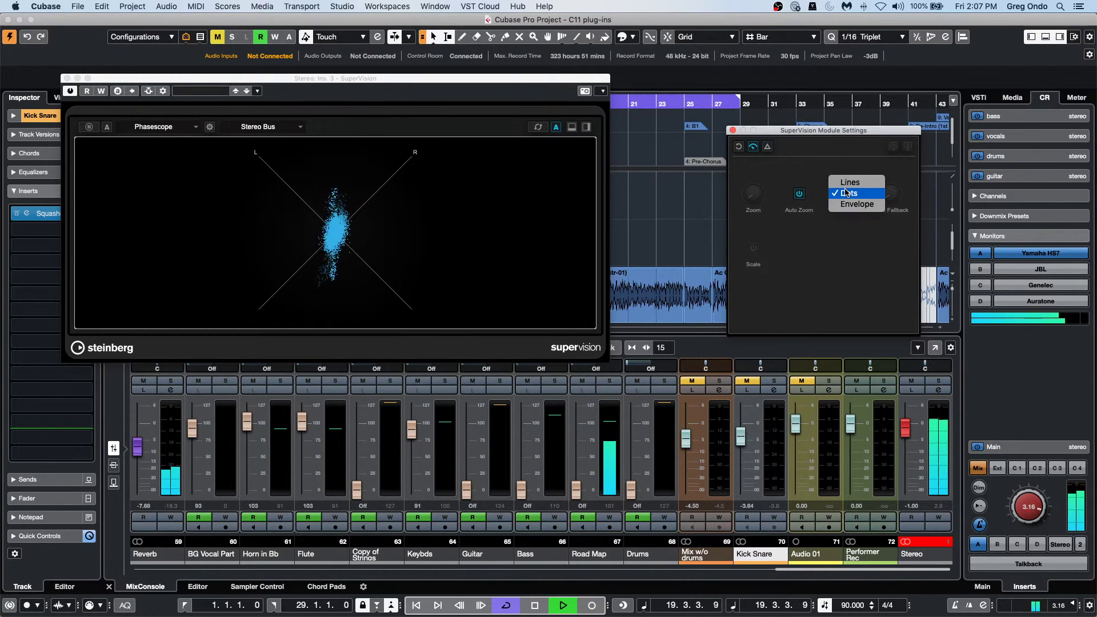
click(854, 204)
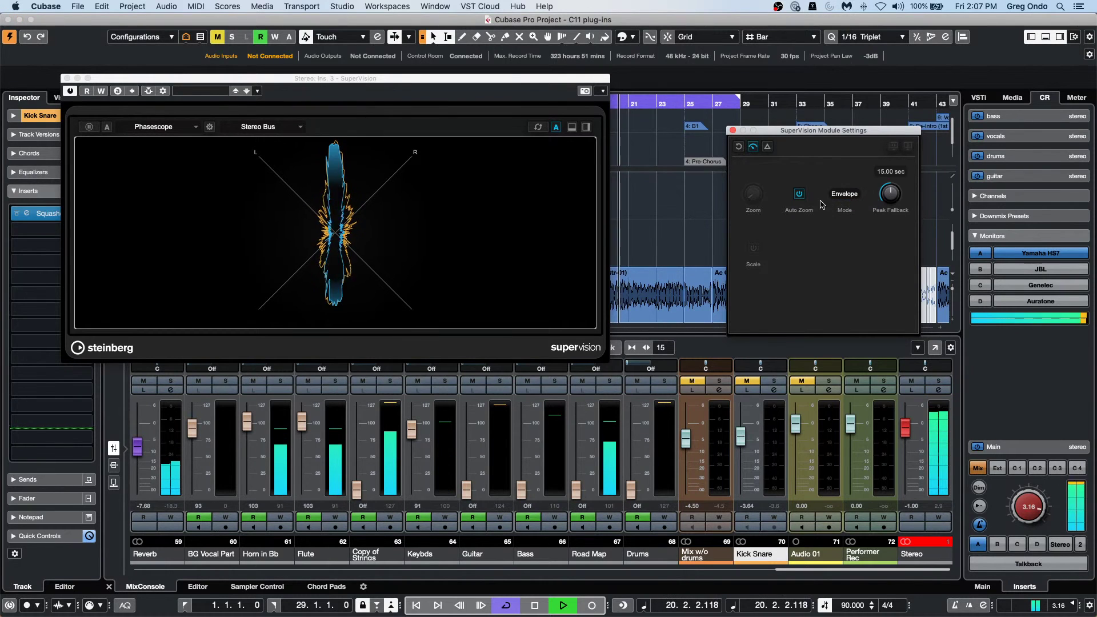
Step: Turn off the Phasescope's Auto Zoom, try a manual zoom of 45 %, and turn Auto Zoom back on
click(799, 197)
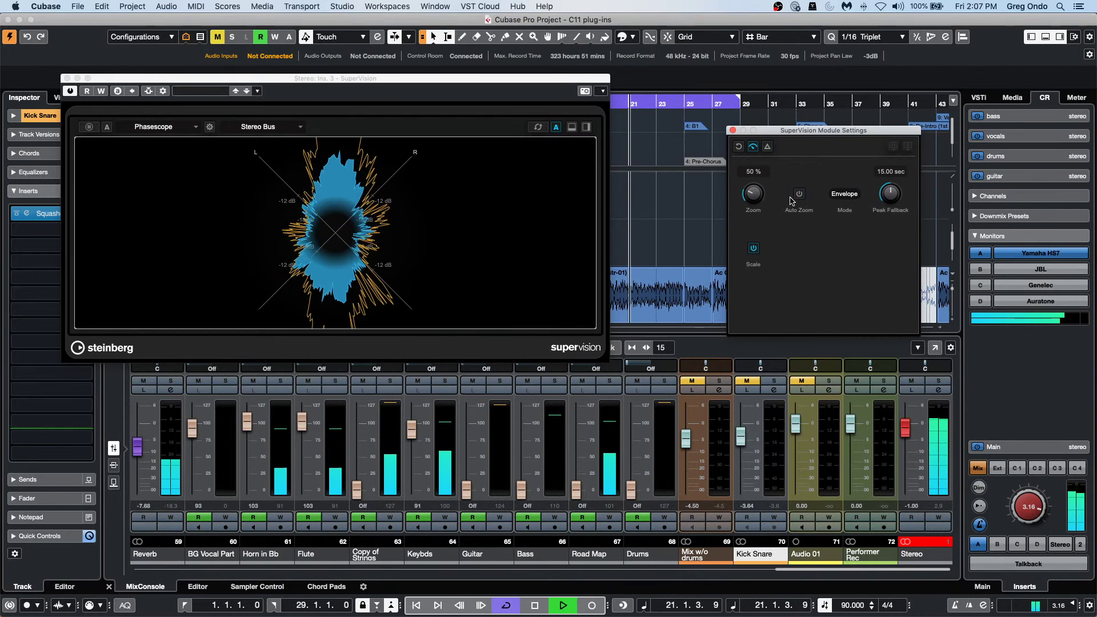
drag(753, 187, 767, 215)
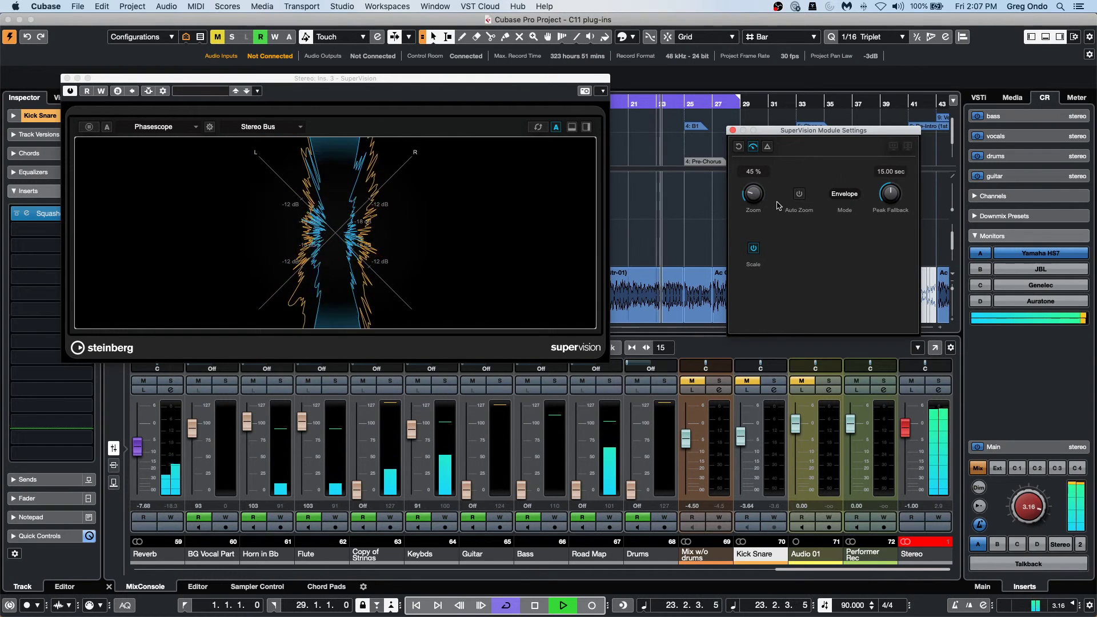
click(800, 194)
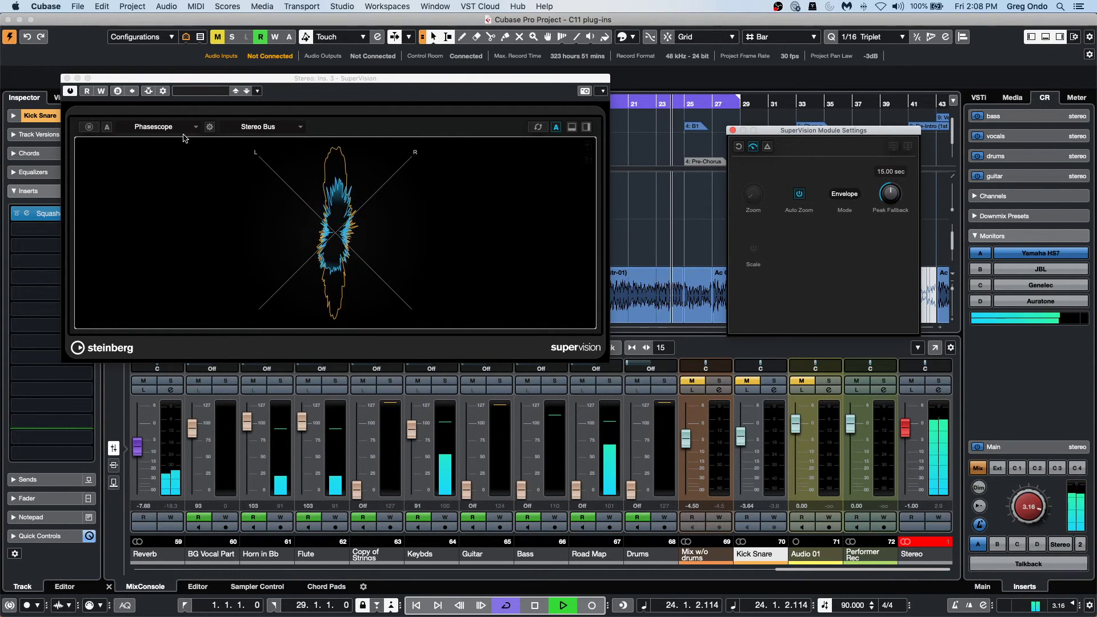
Step: Switch SuperVision to Panorama, try its Envelope mode, and set the mode to Dots
click(166, 127)
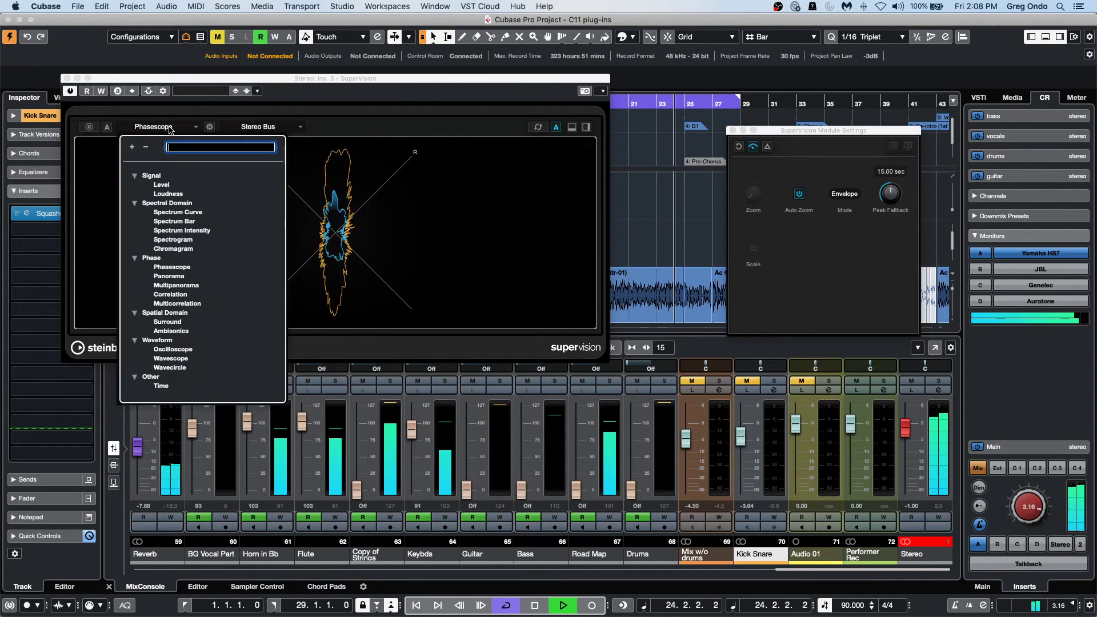
click(183, 276)
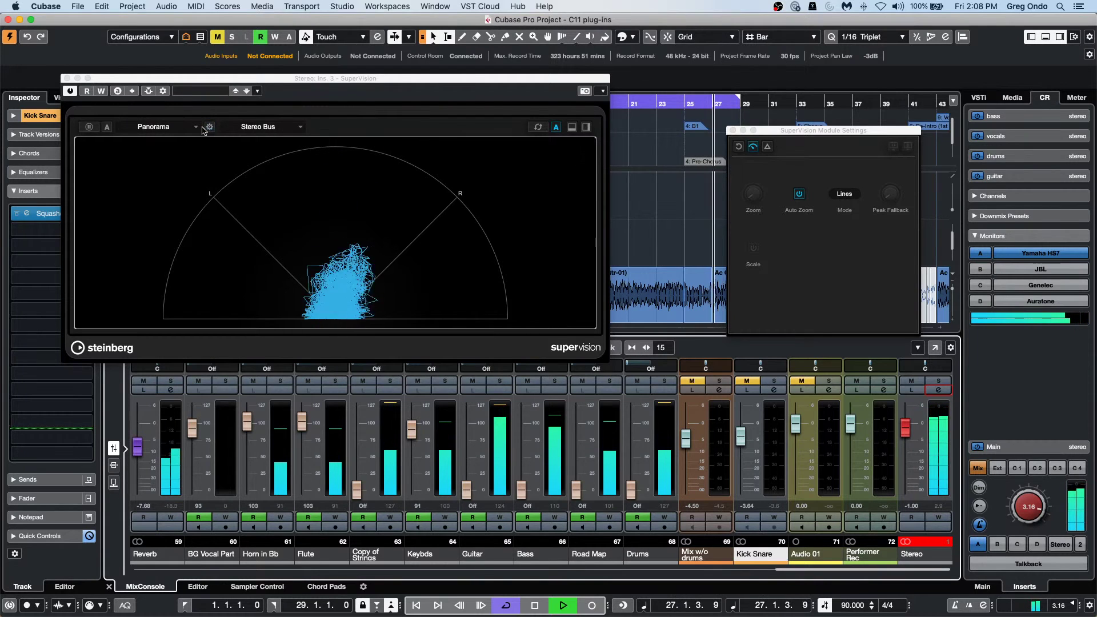
click(846, 197)
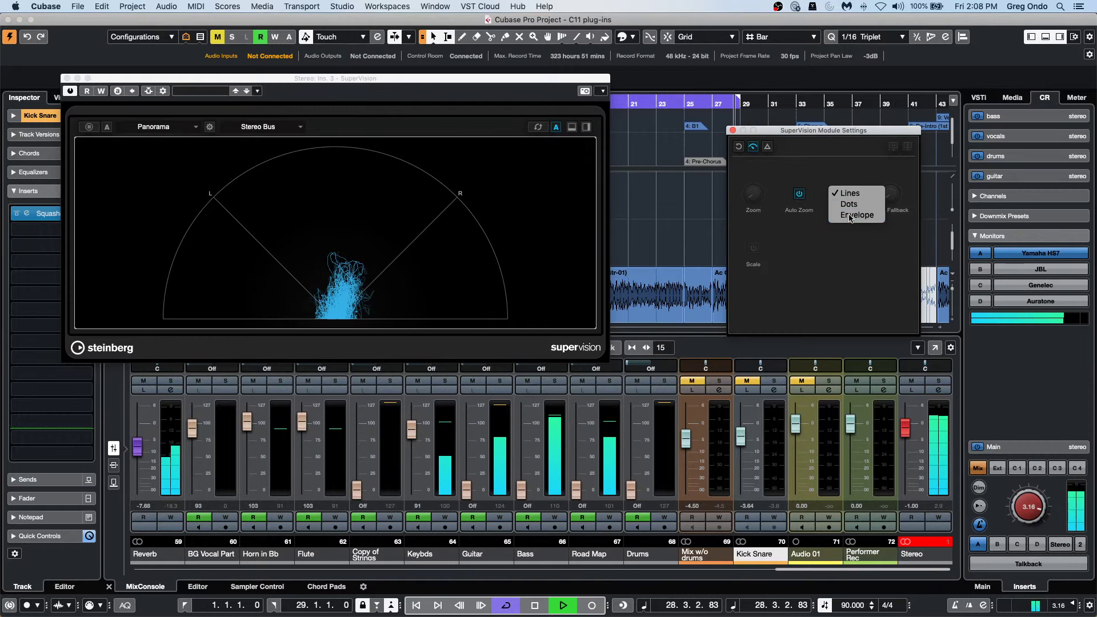
click(849, 217)
click(852, 197)
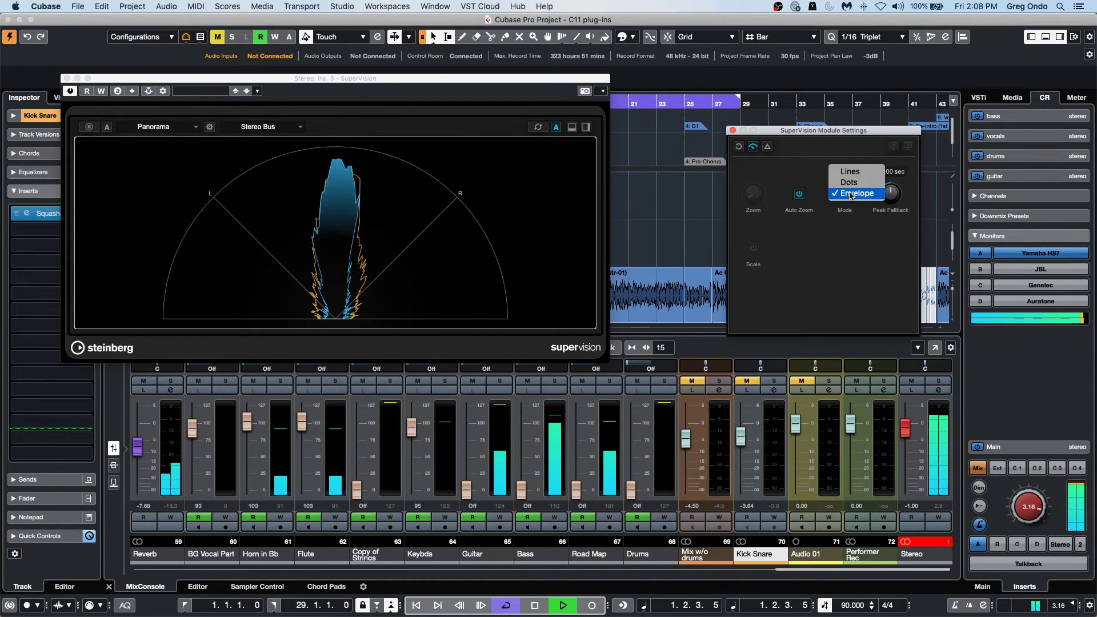
click(853, 184)
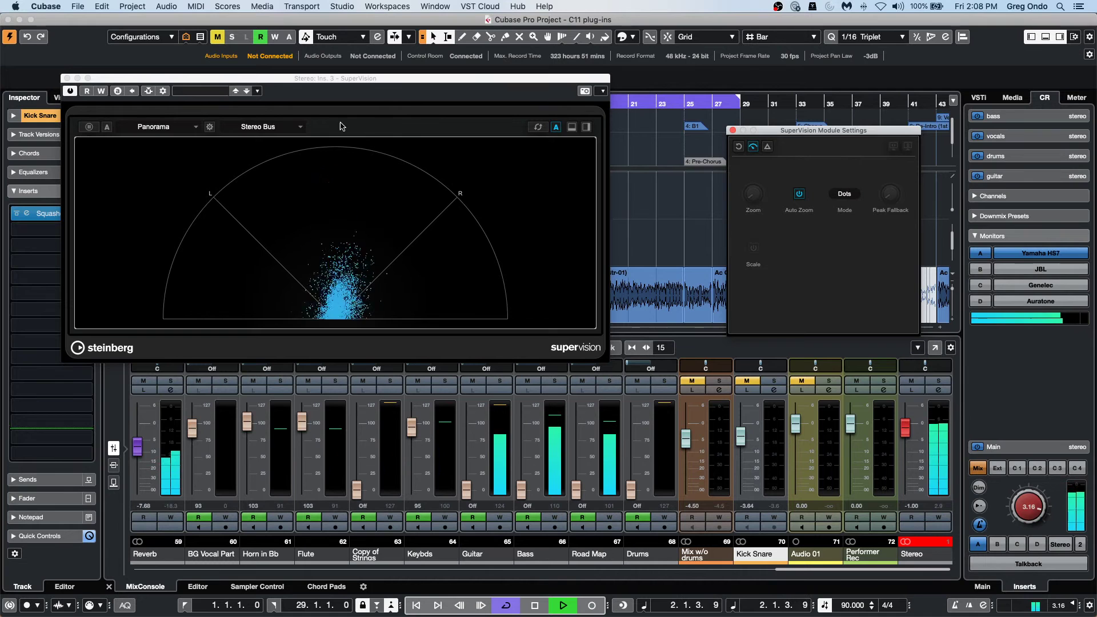
Step: Switch SuperVision to Multipanorama and set its color scheme to Viridis
click(168, 127)
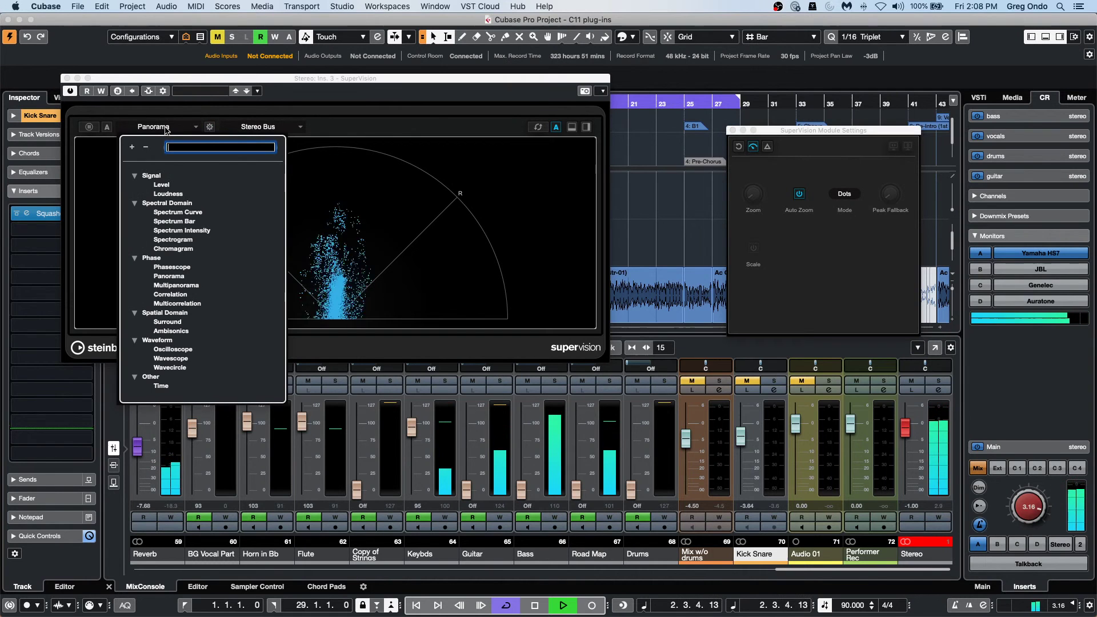
click(194, 286)
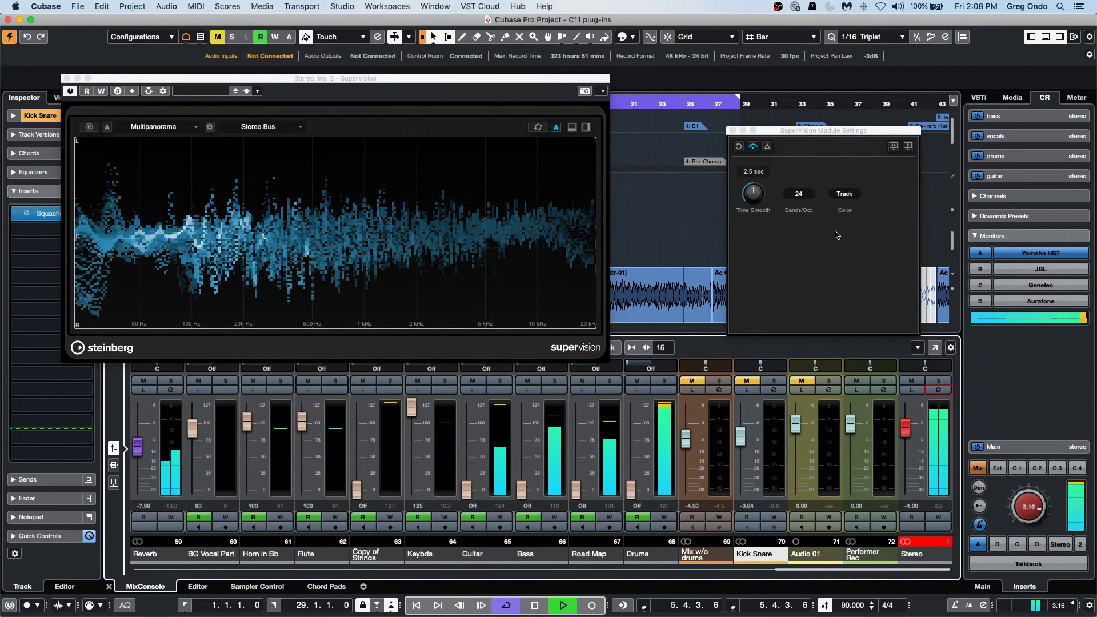
click(845, 194)
click(856, 237)
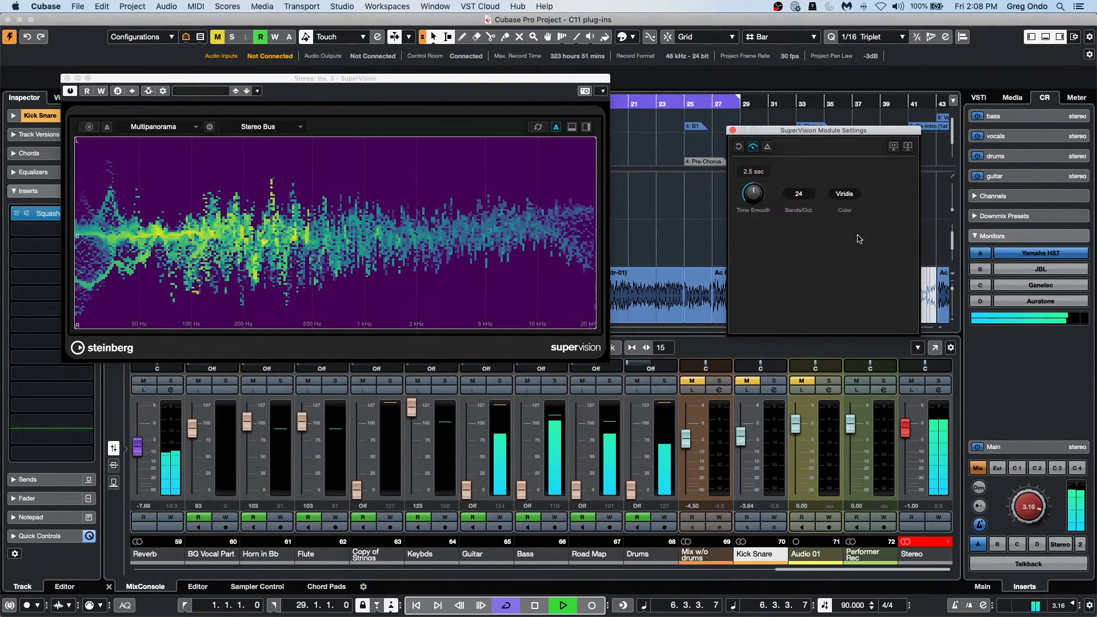
Step: View the signal in the Correlation module, and switch SuperVision to Multicorrelation
click(146, 128)
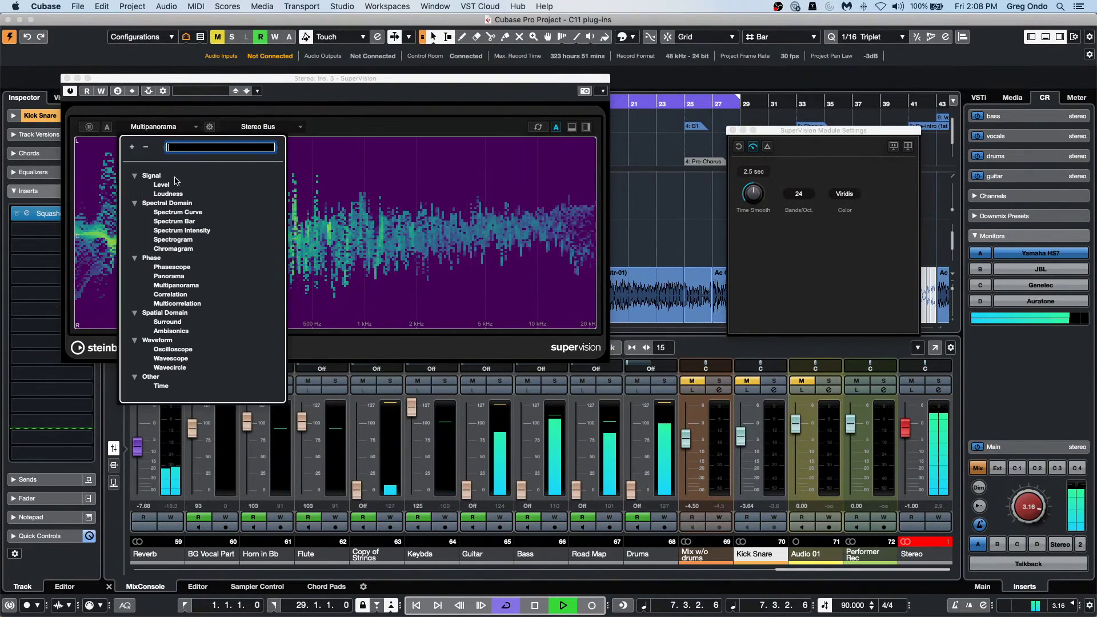
click(172, 295)
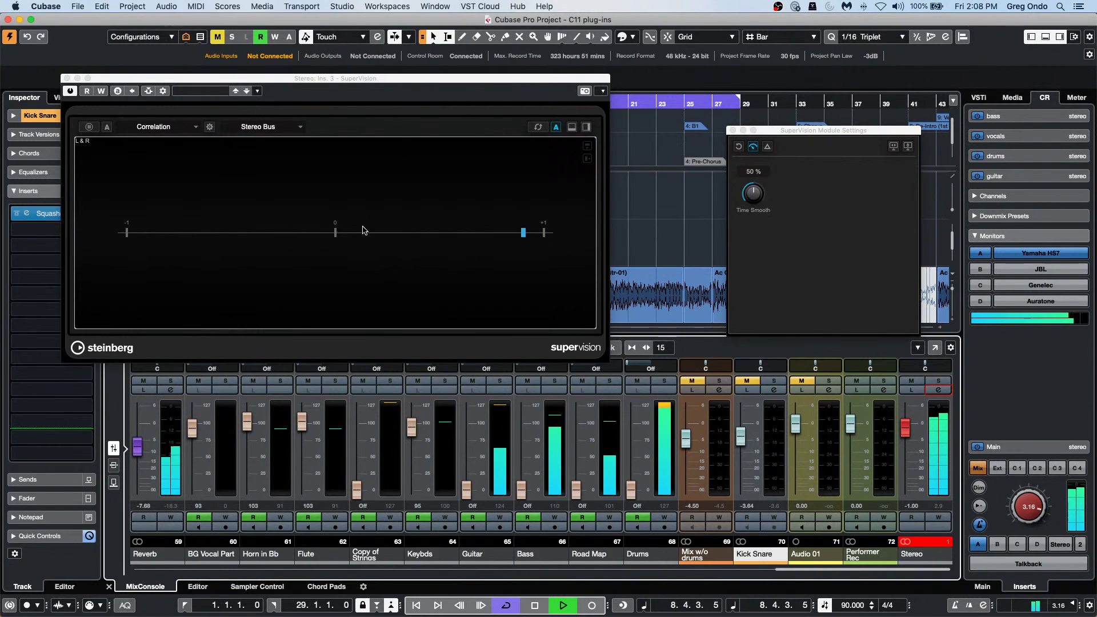
click(174, 128)
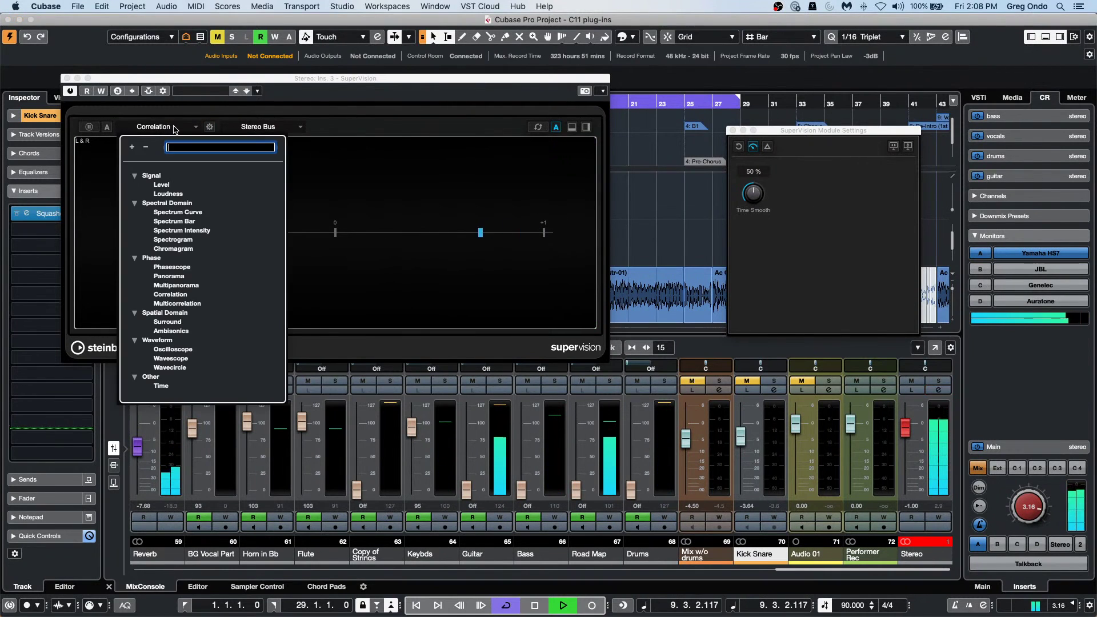
click(179, 305)
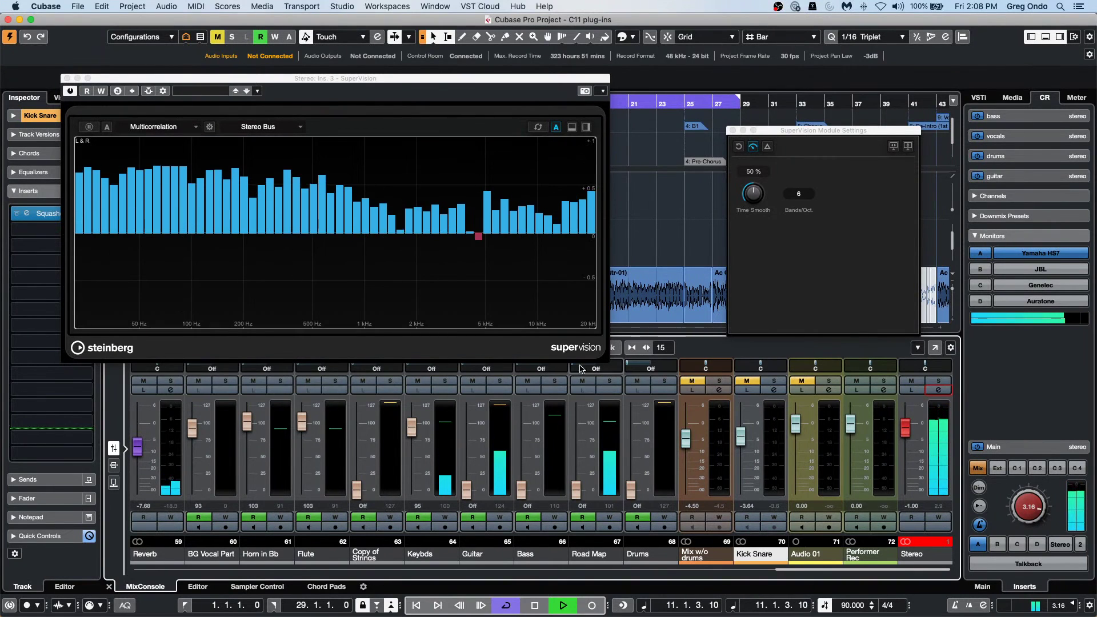
Step: Shrink the SuperVision window and switch it to the Oscilloscope module
drag(603, 362, 552, 301)
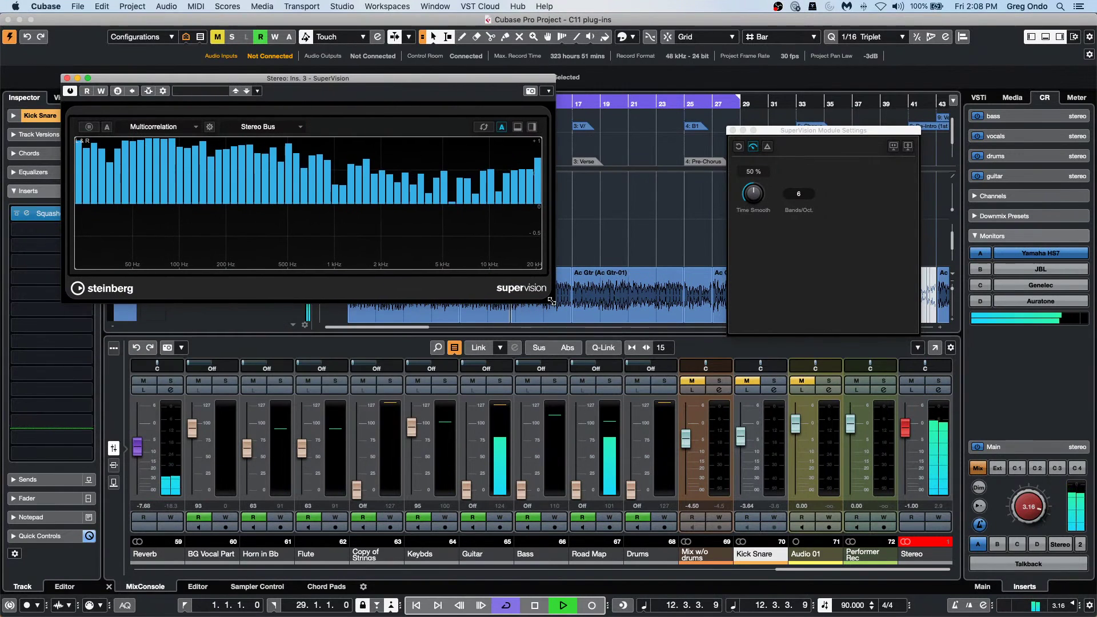
click(156, 130)
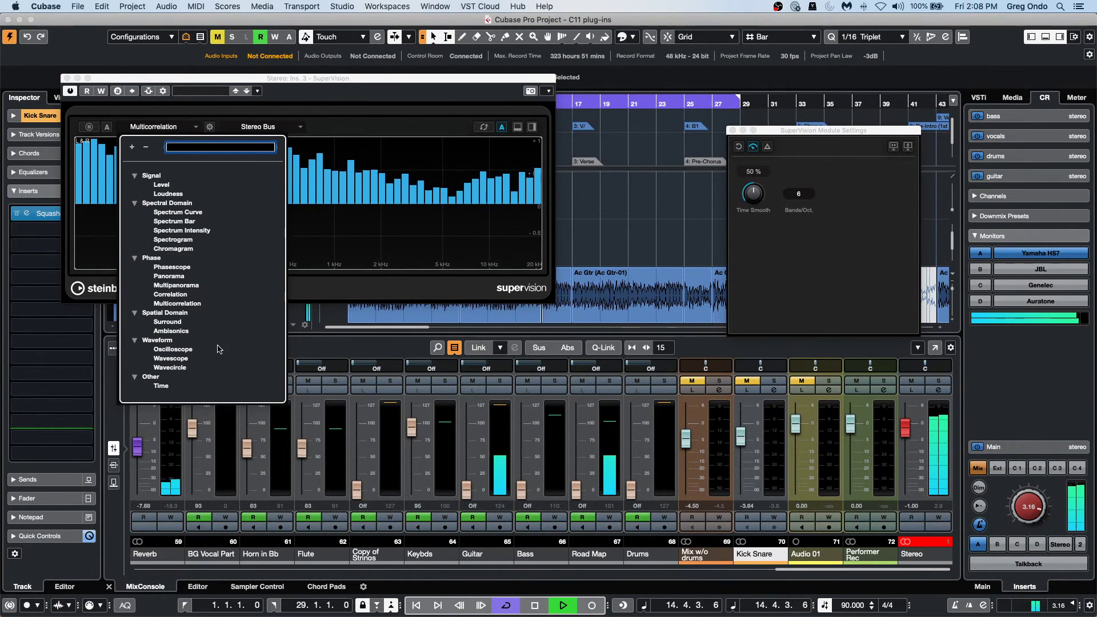
click(173, 349)
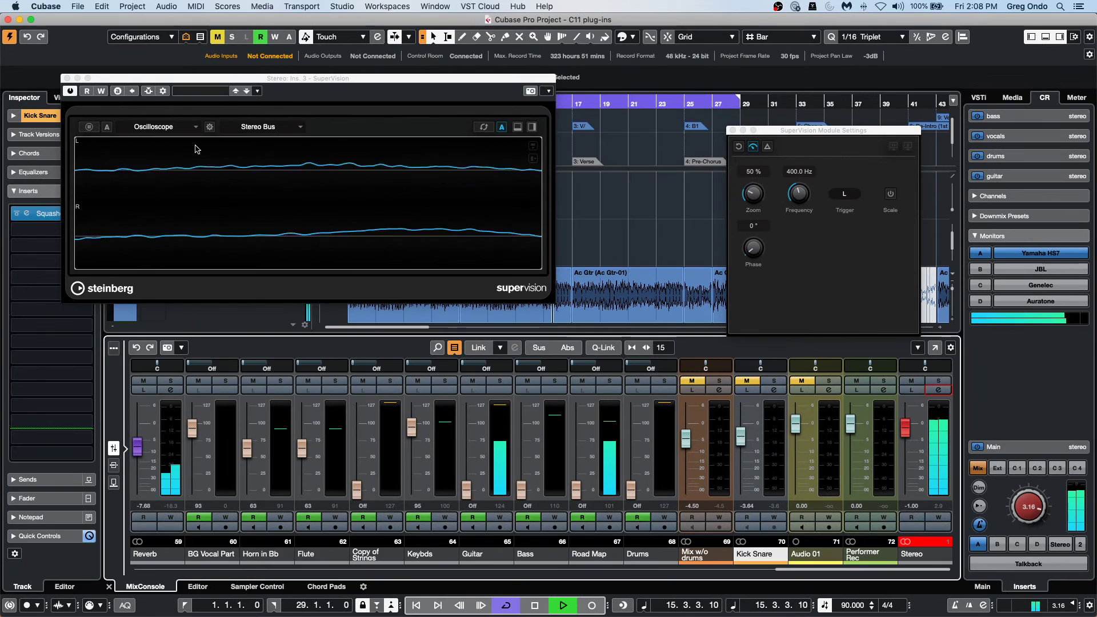
Step: Open SuperVision's list of metering modules from the Oscilloscope view
click(154, 129)
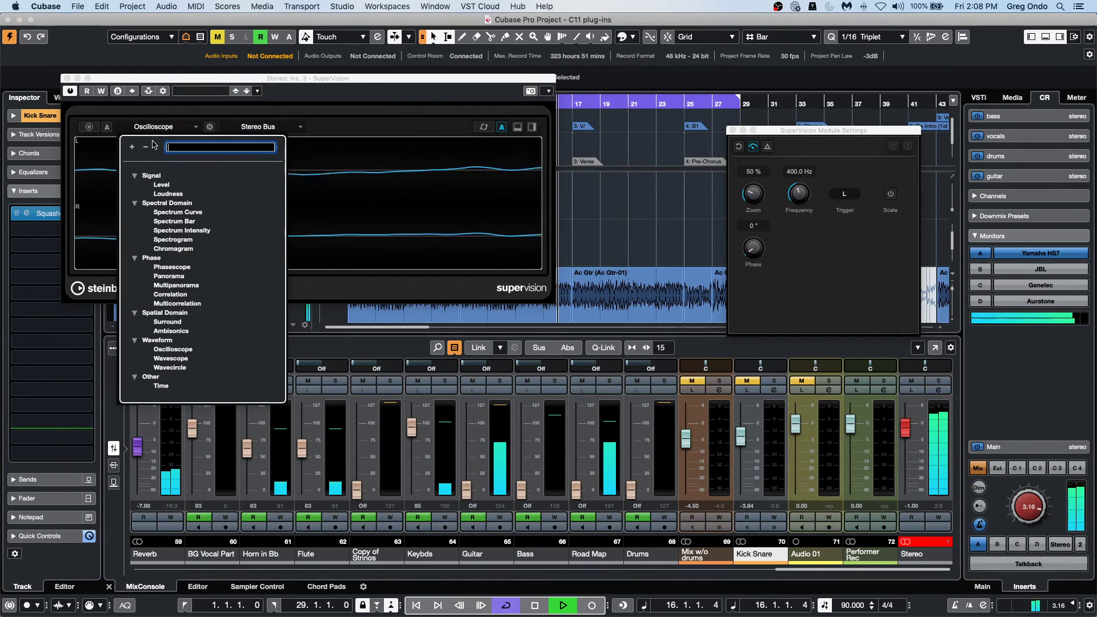
Step: Show the stereo bus signal in SuperVision's Wavescope module, then in the Wavecircle module
click(172, 359)
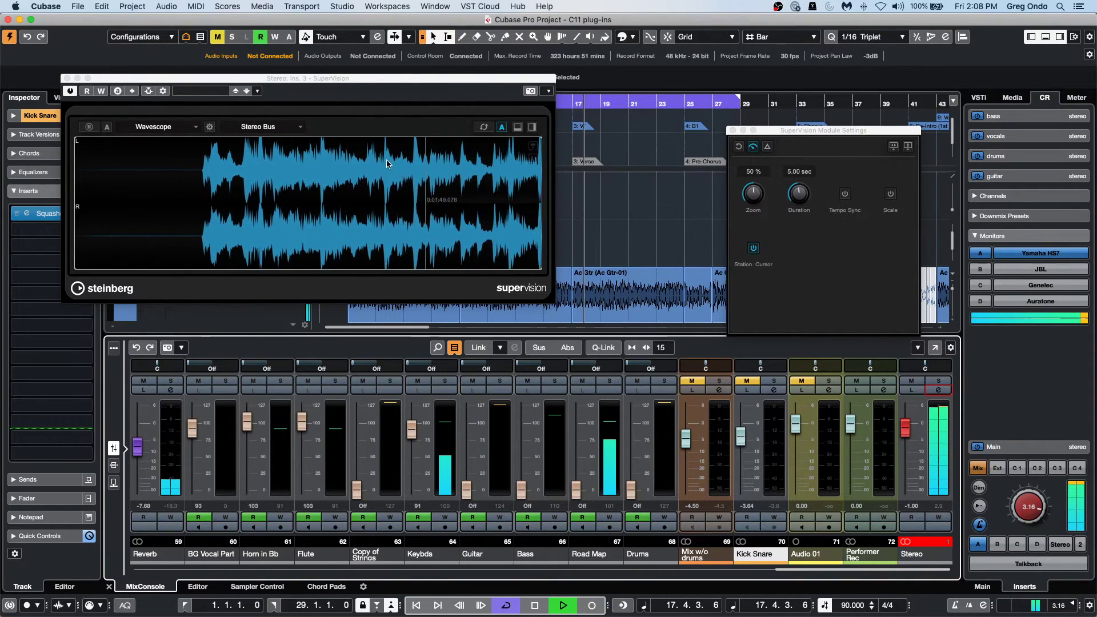
click(159, 128)
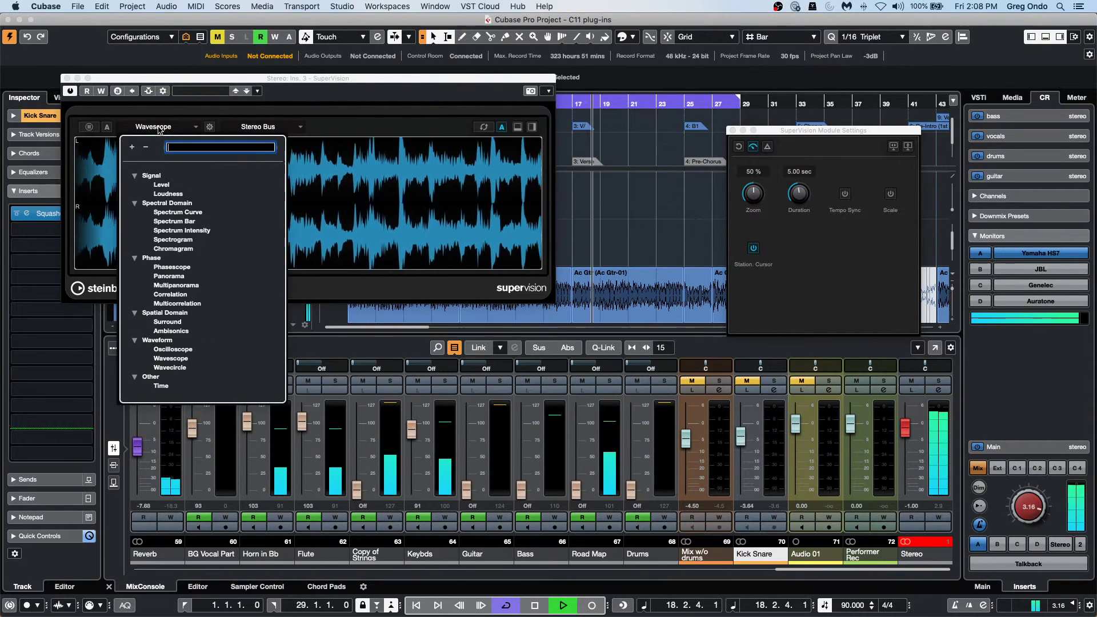
click(185, 368)
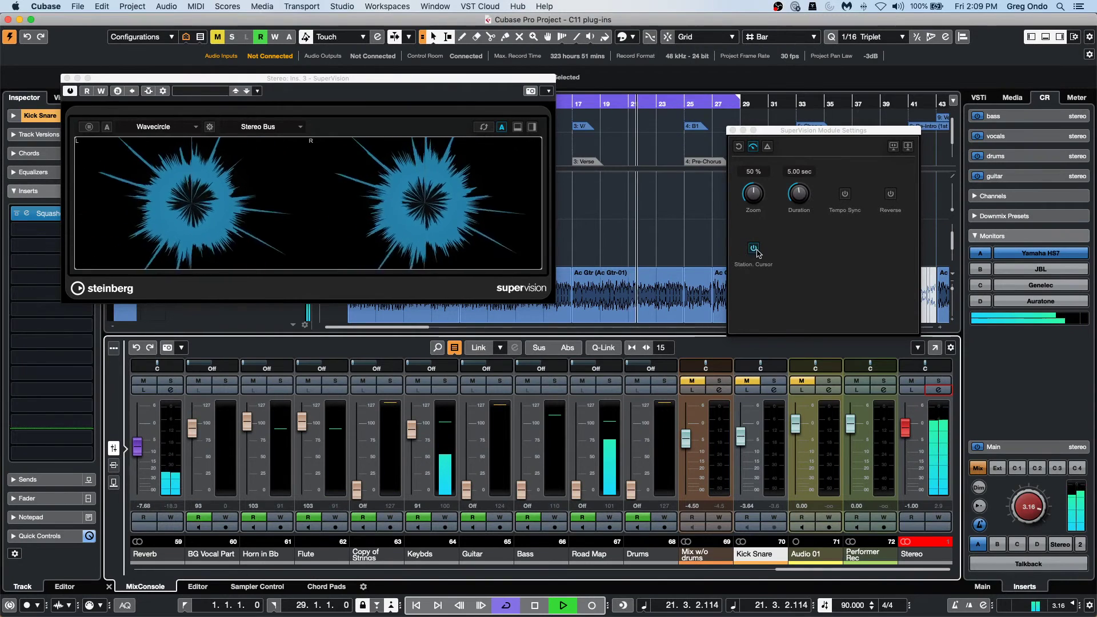
Step: Switch SuperVision to the Time module and cycle its display mode through Beats, Sample, Time and Timecode
click(152, 126)
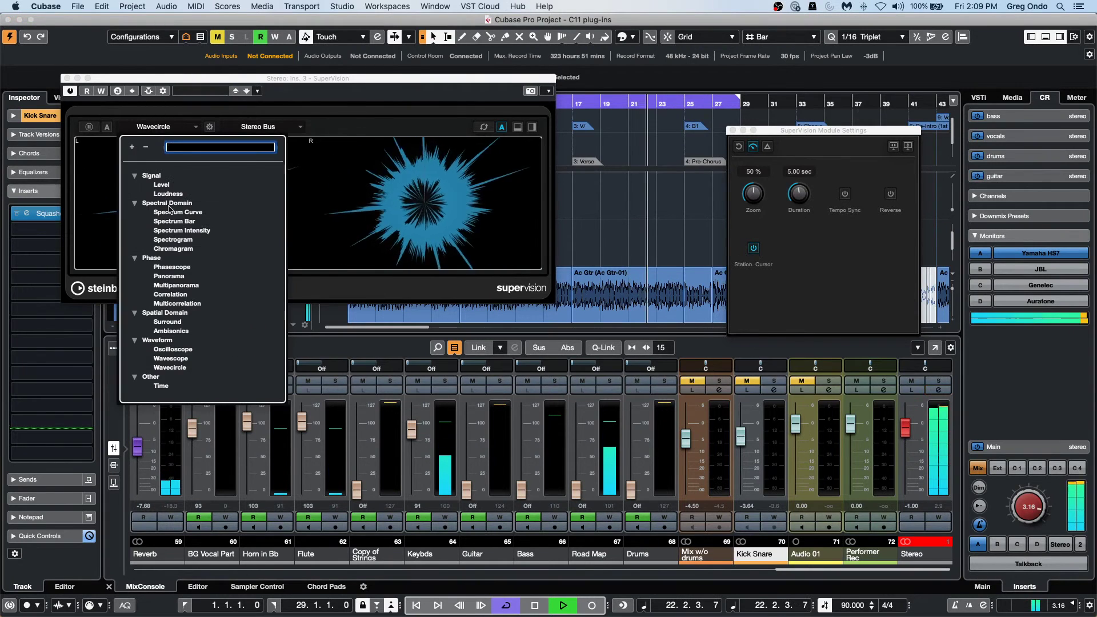
click(156, 386)
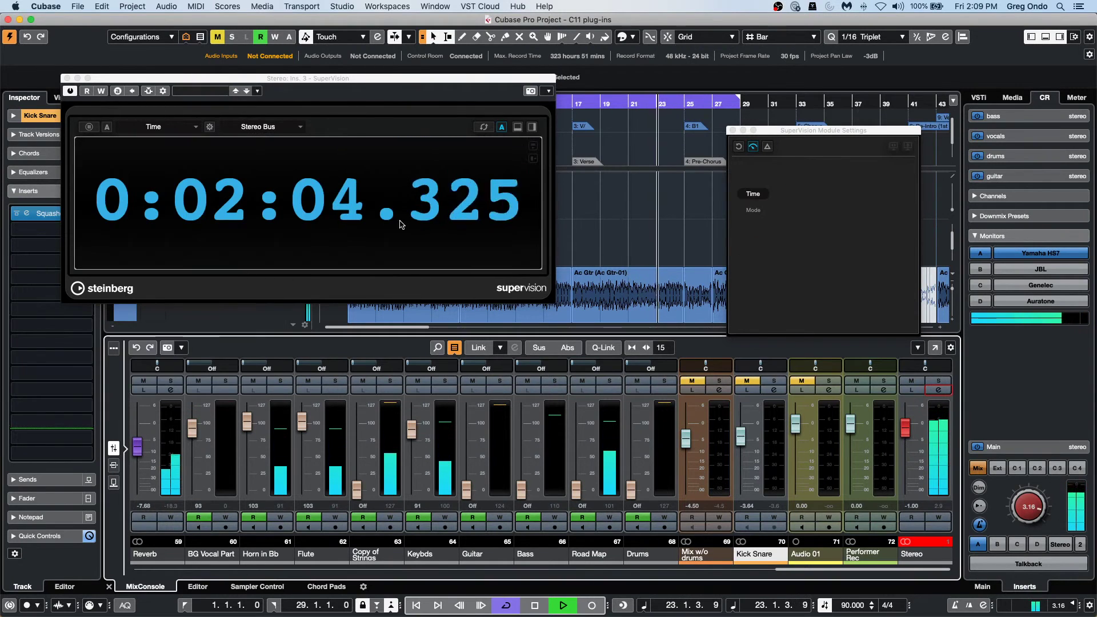
click(755, 194)
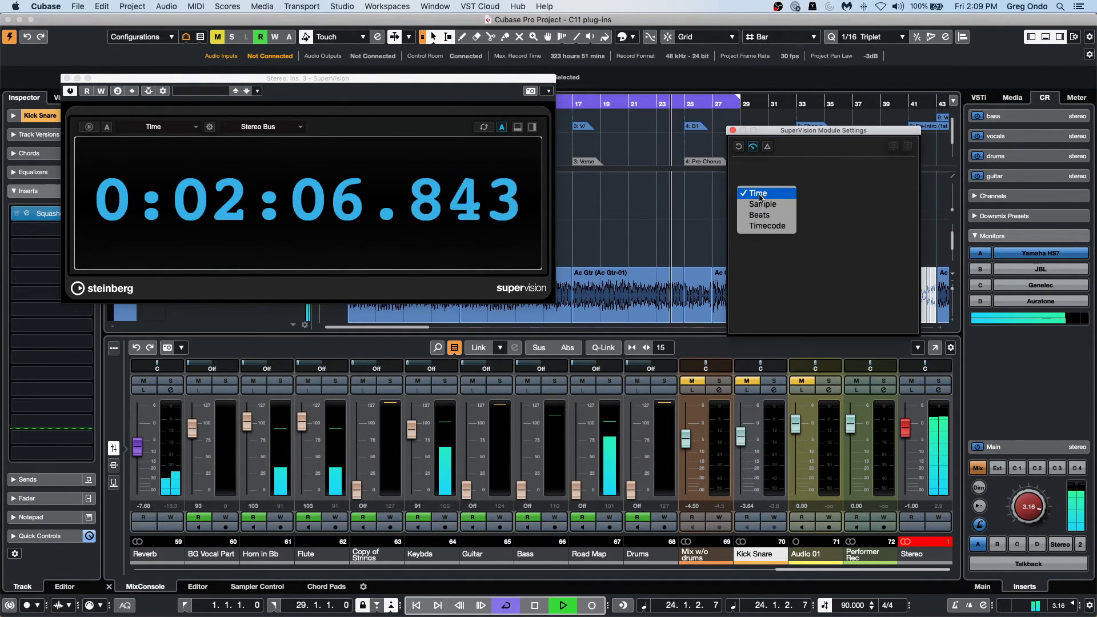
click(769, 222)
click(768, 194)
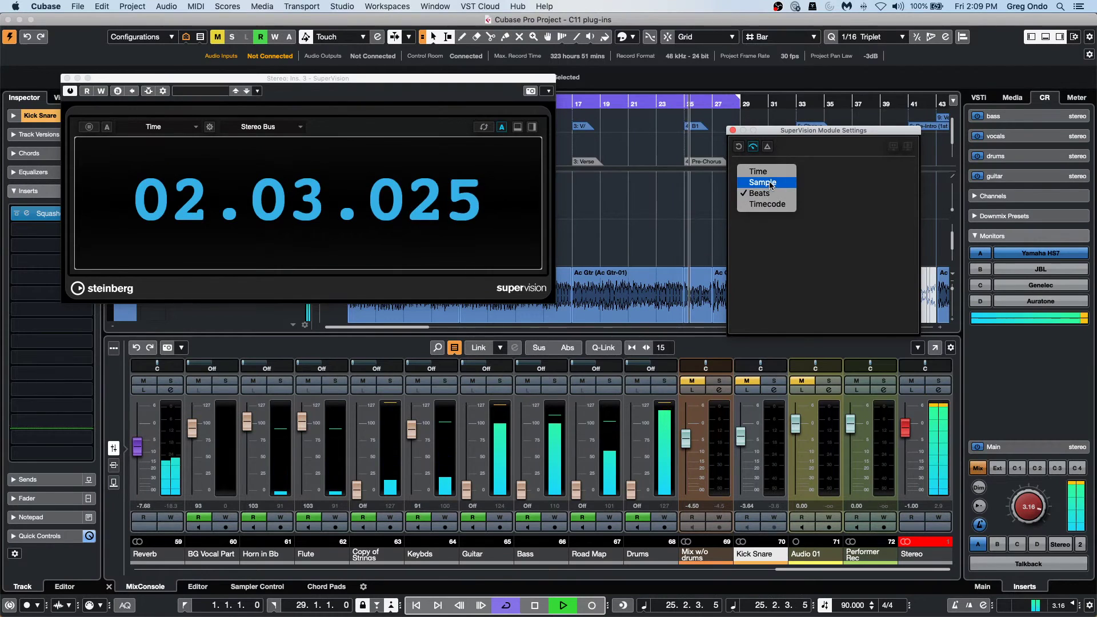
click(770, 183)
click(758, 195)
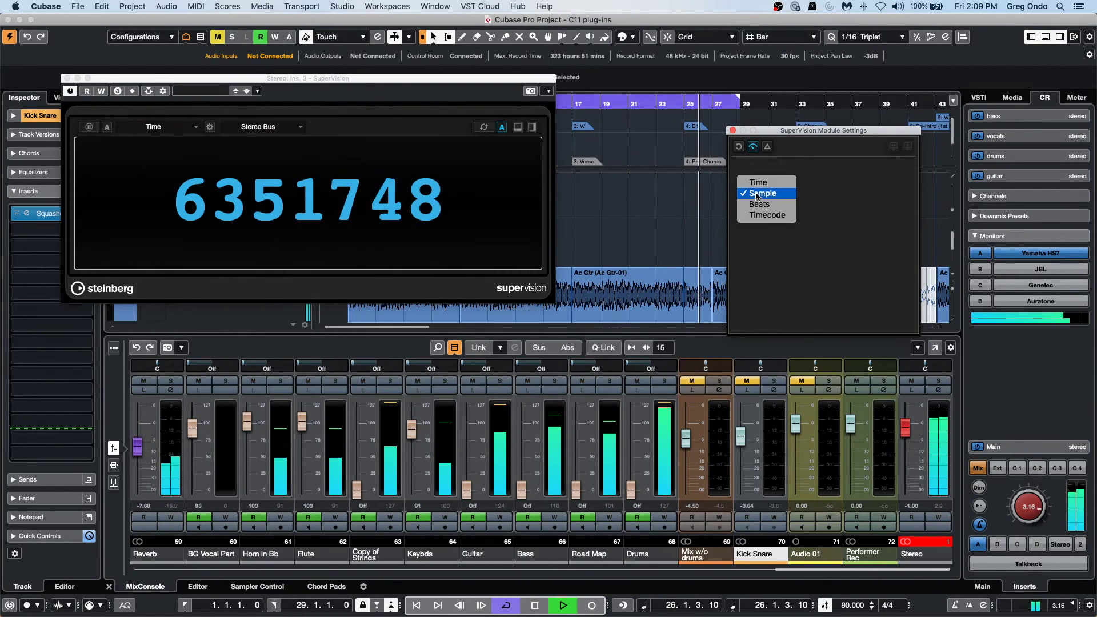
click(759, 182)
click(758, 194)
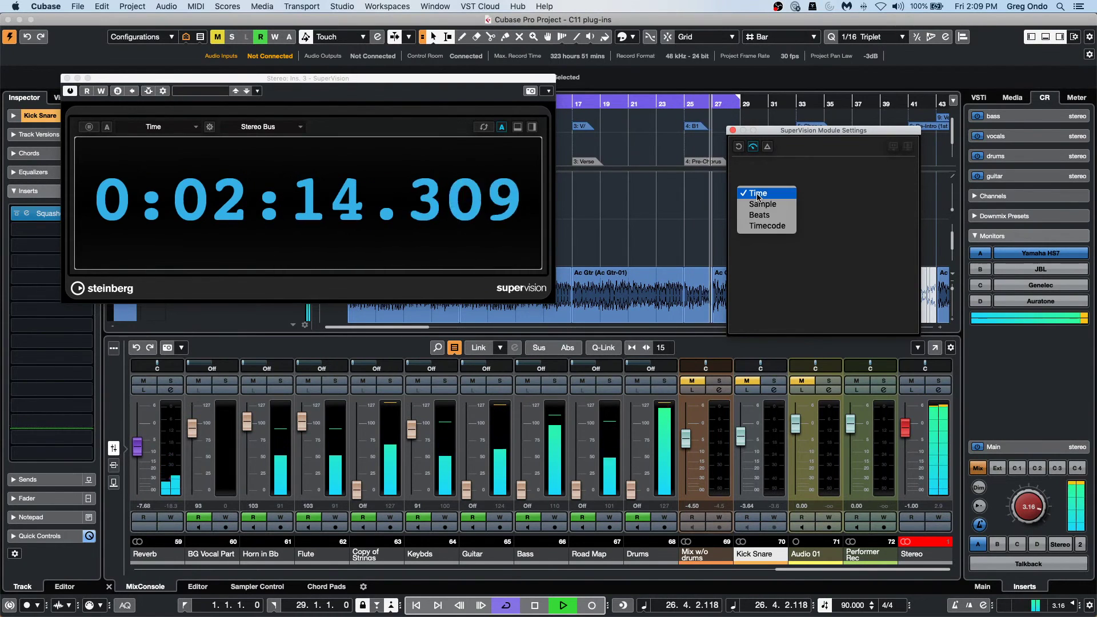
click(769, 226)
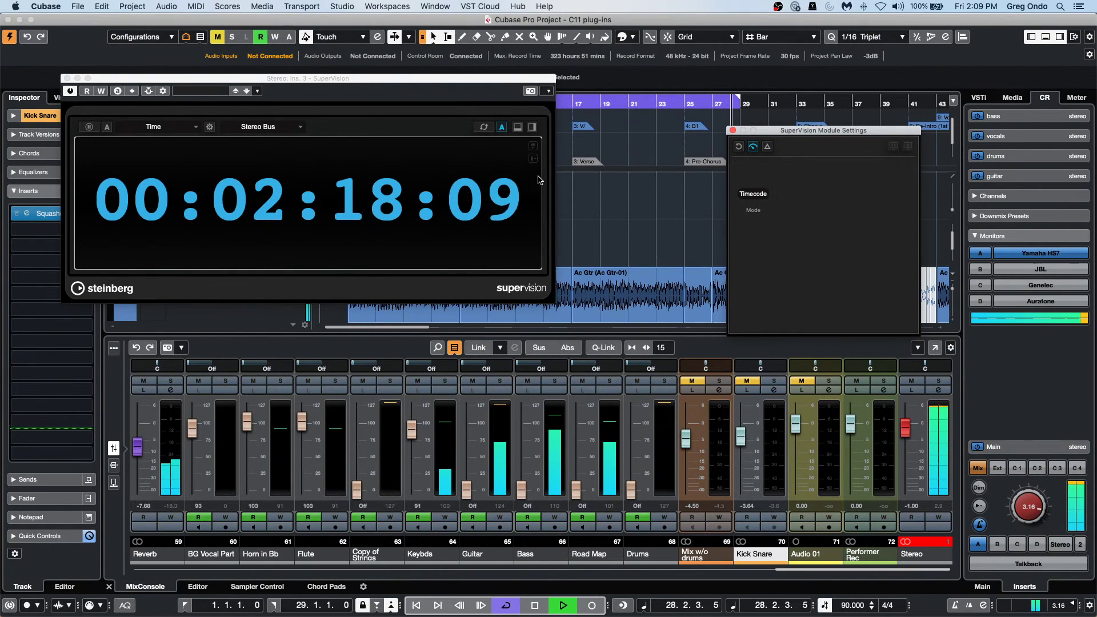
Step: Switch SuperVision to the Level module and enlarge the plug-in window to fill the screen
click(158, 128)
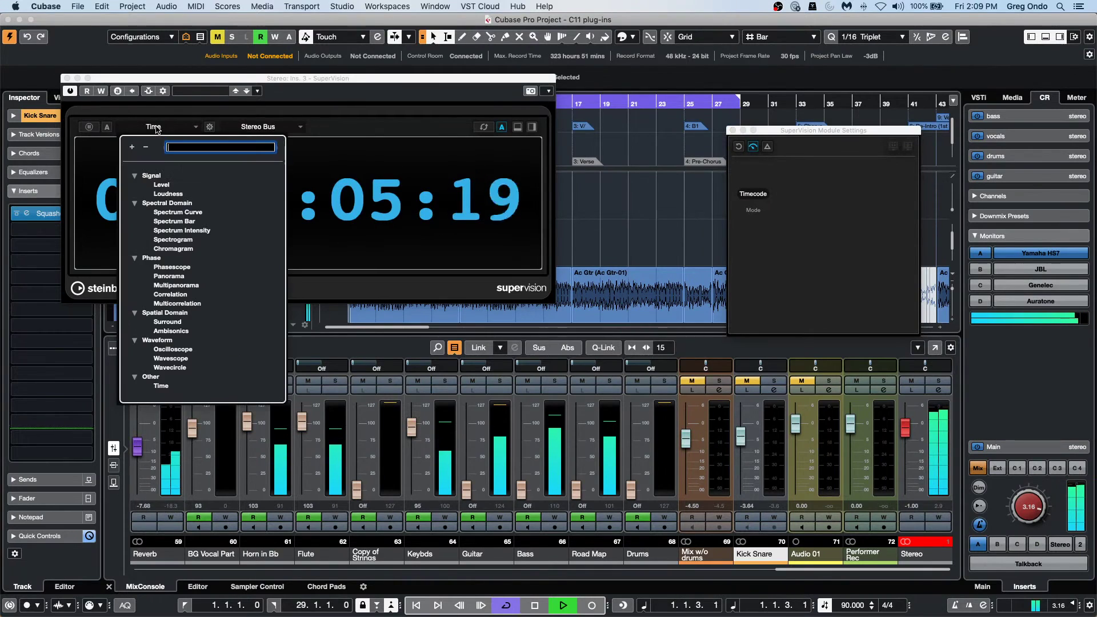
click(172, 185)
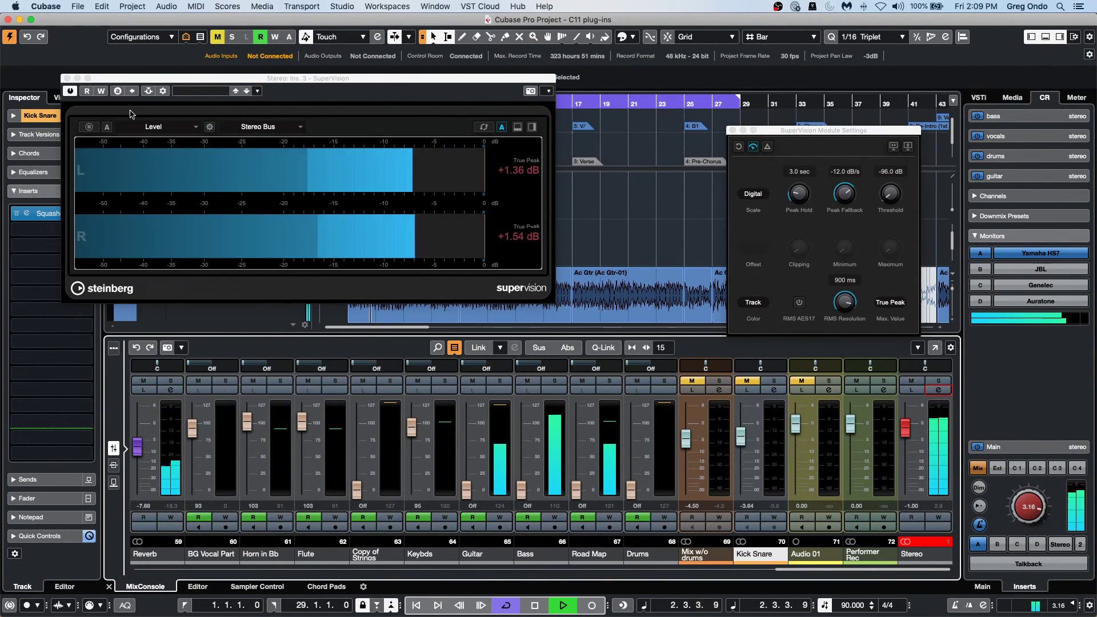
click(87, 78)
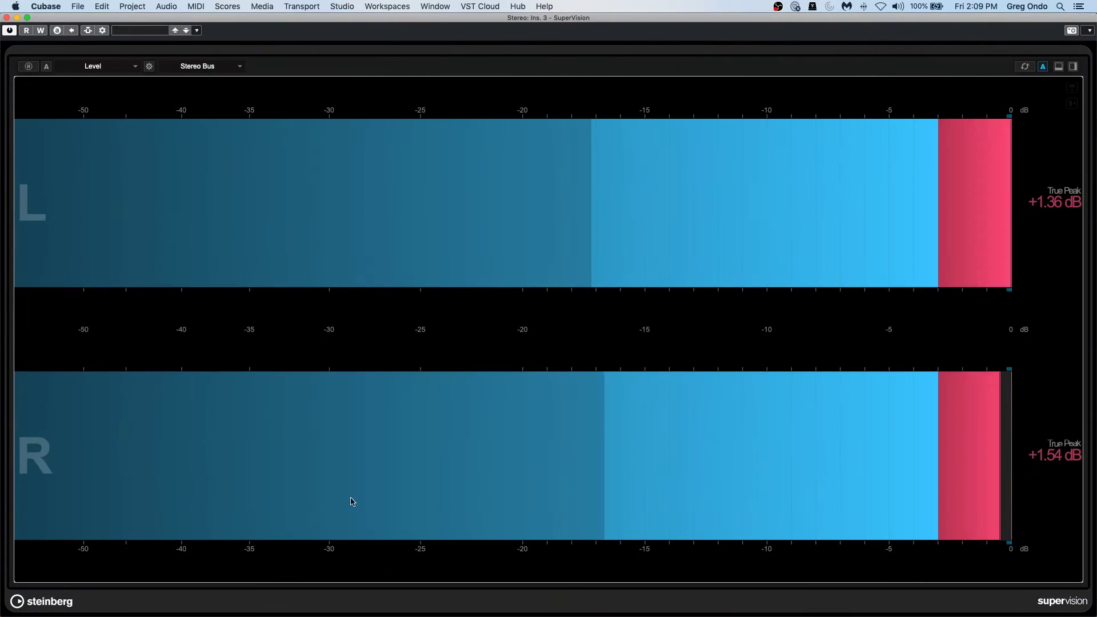
click(104, 67)
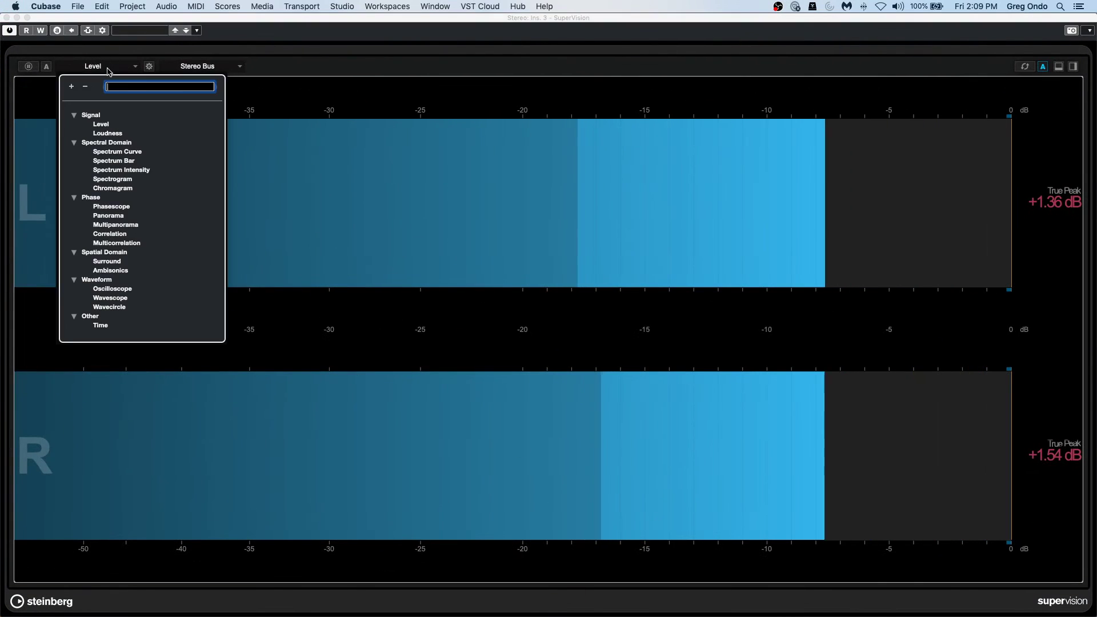
click(874, 272)
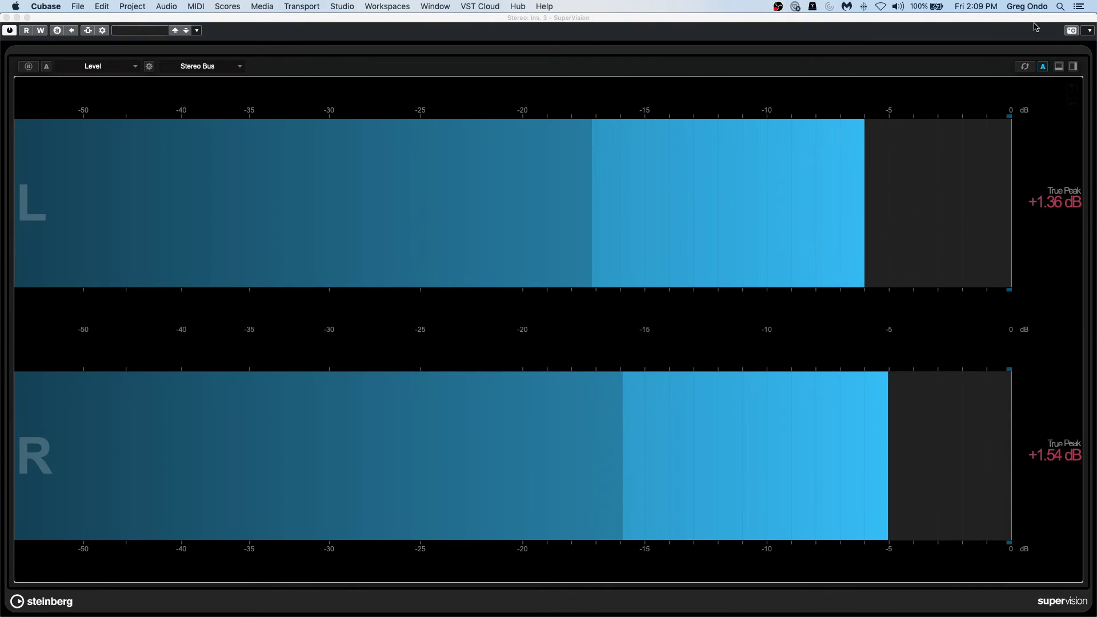
Step: Split the Level display into two stacked panes and set the lower one to Spectrum Bar
click(1064, 67)
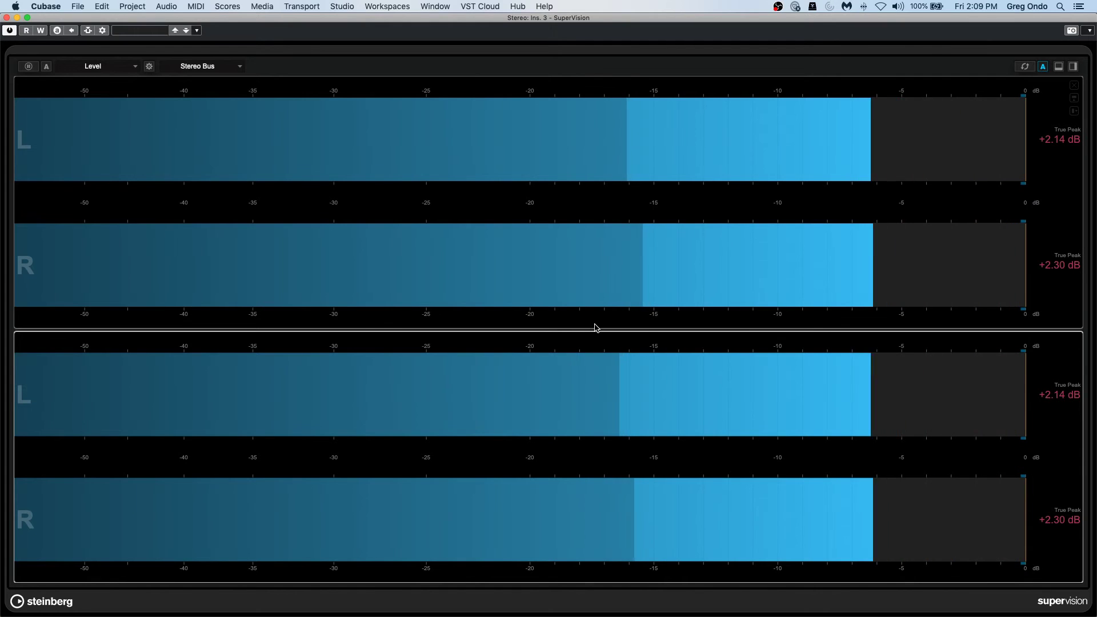
click(111, 66)
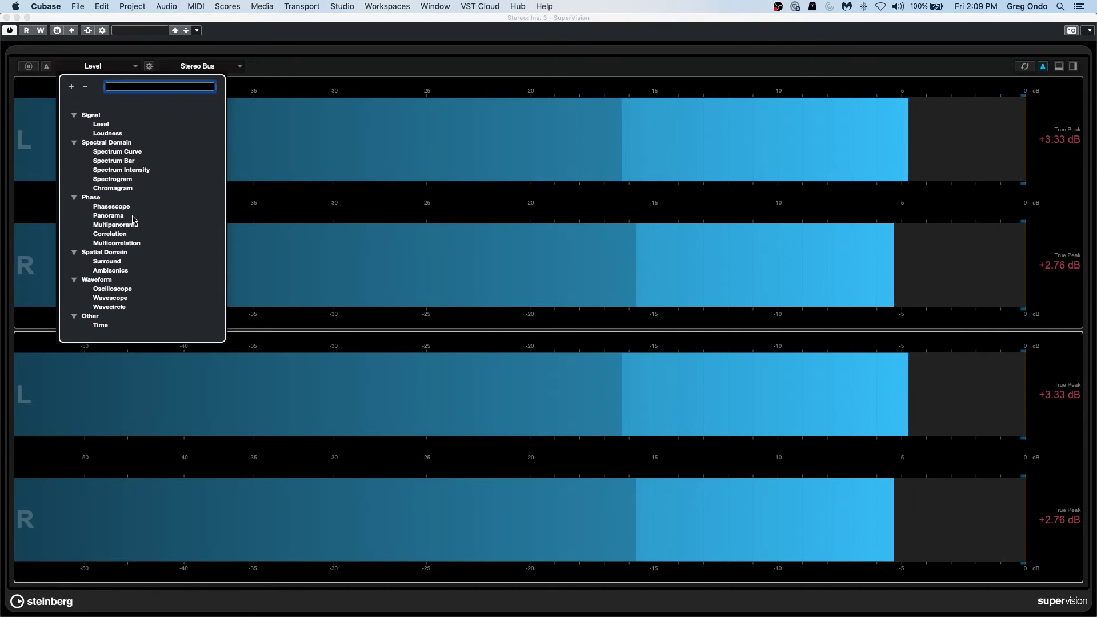
click(125, 161)
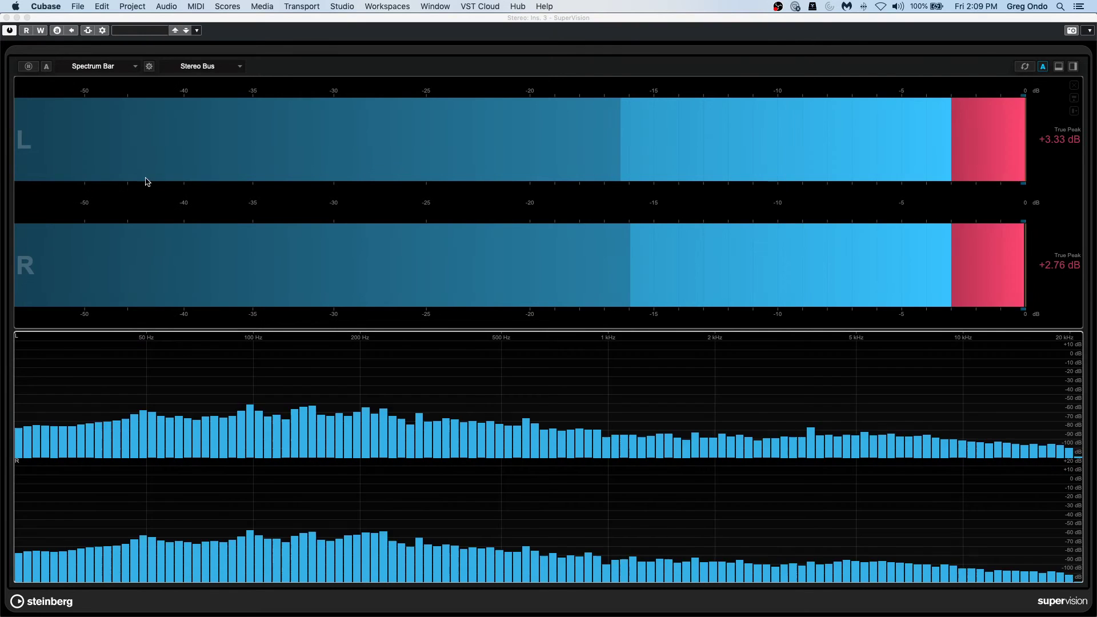
Step: Divide the lower row into three side-by-side panes and the upper Level pane into two
click(1077, 69)
click(1073, 67)
click(1073, 67)
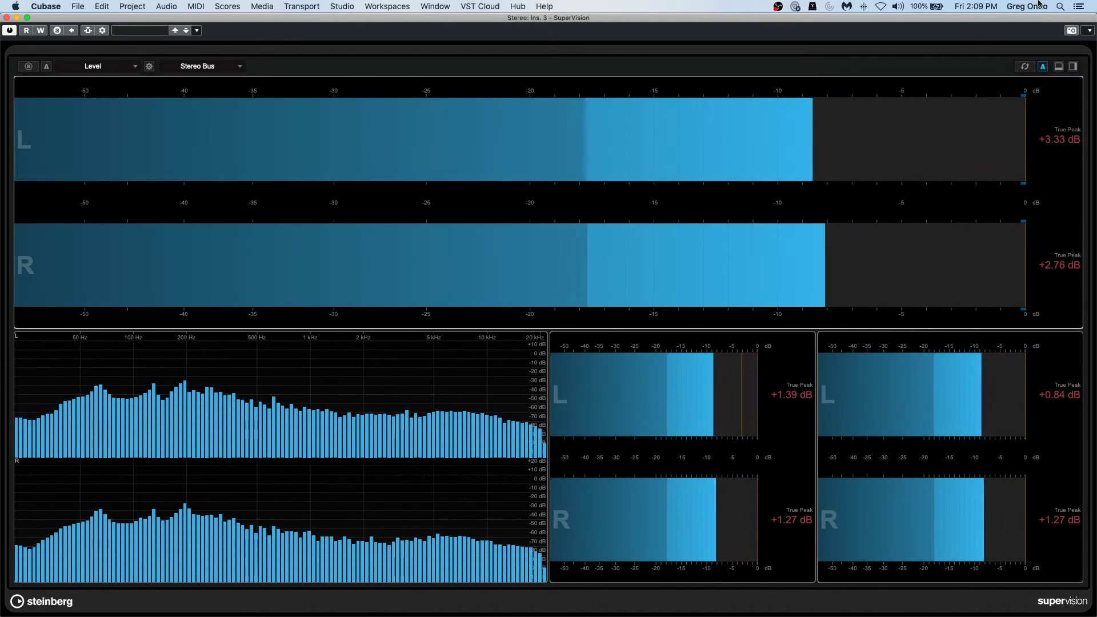
click(1074, 66)
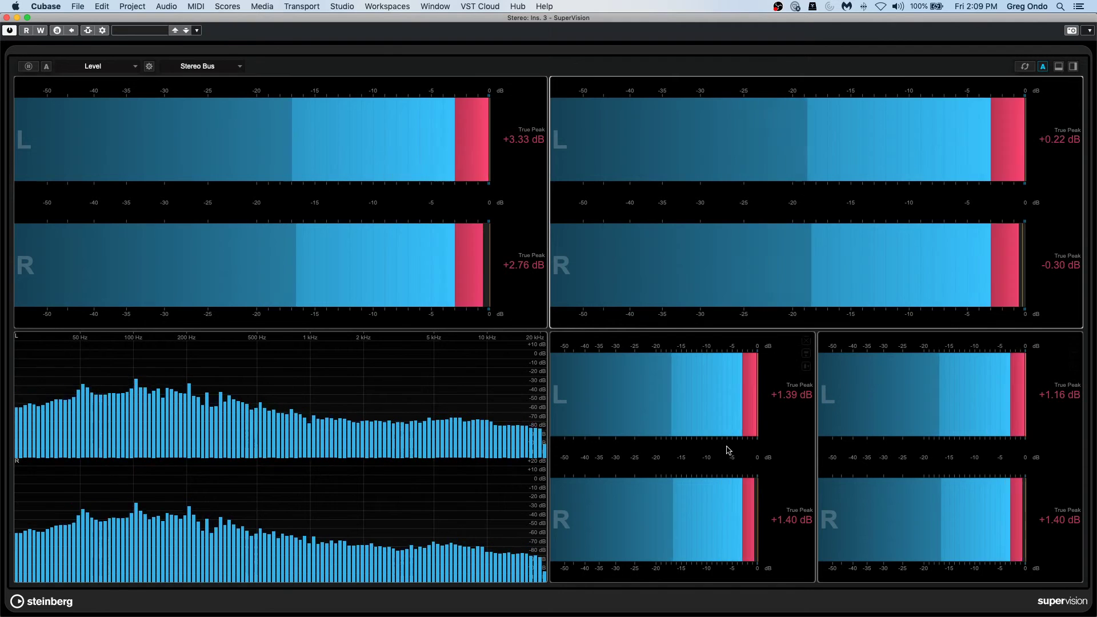
Step: Set the lower row's middle pane to Phasescope and its last pane to Panorama
click(94, 66)
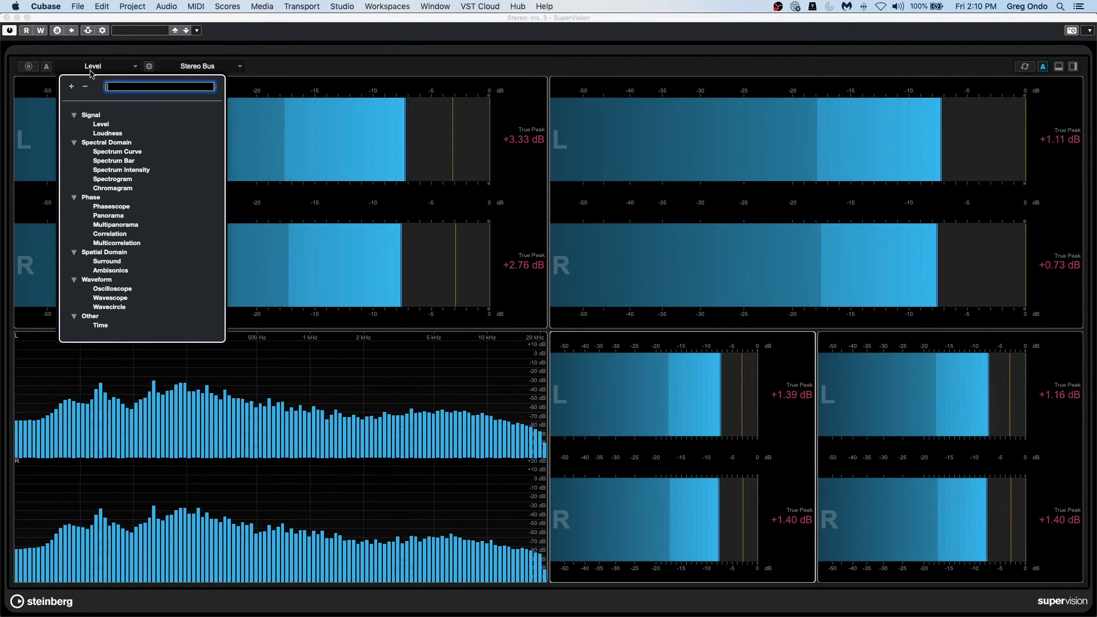
click(108, 206)
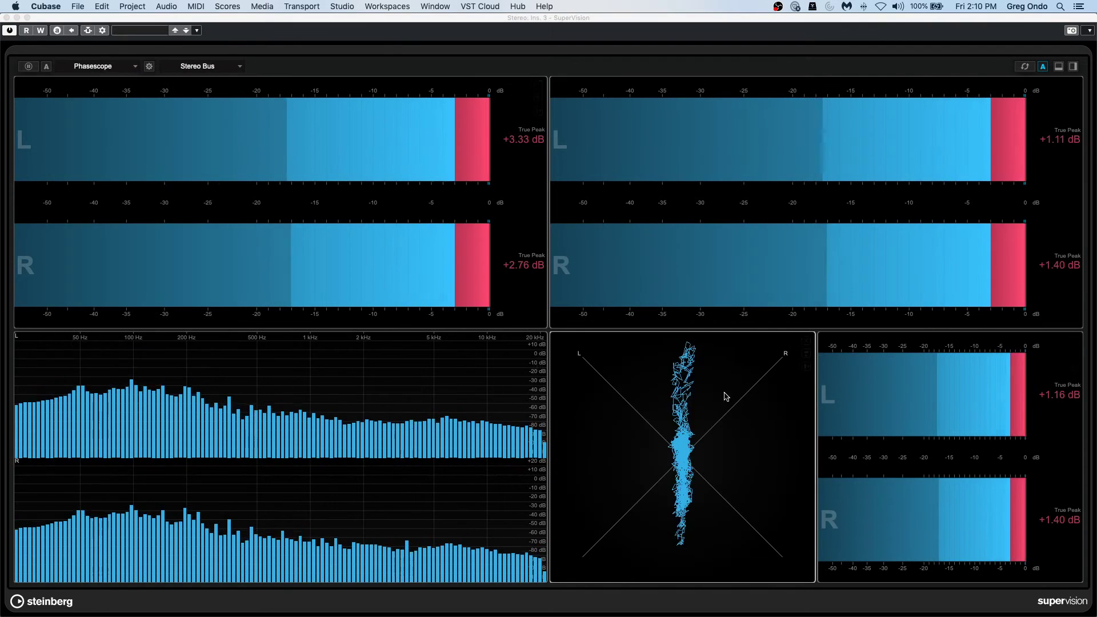
click(953, 471)
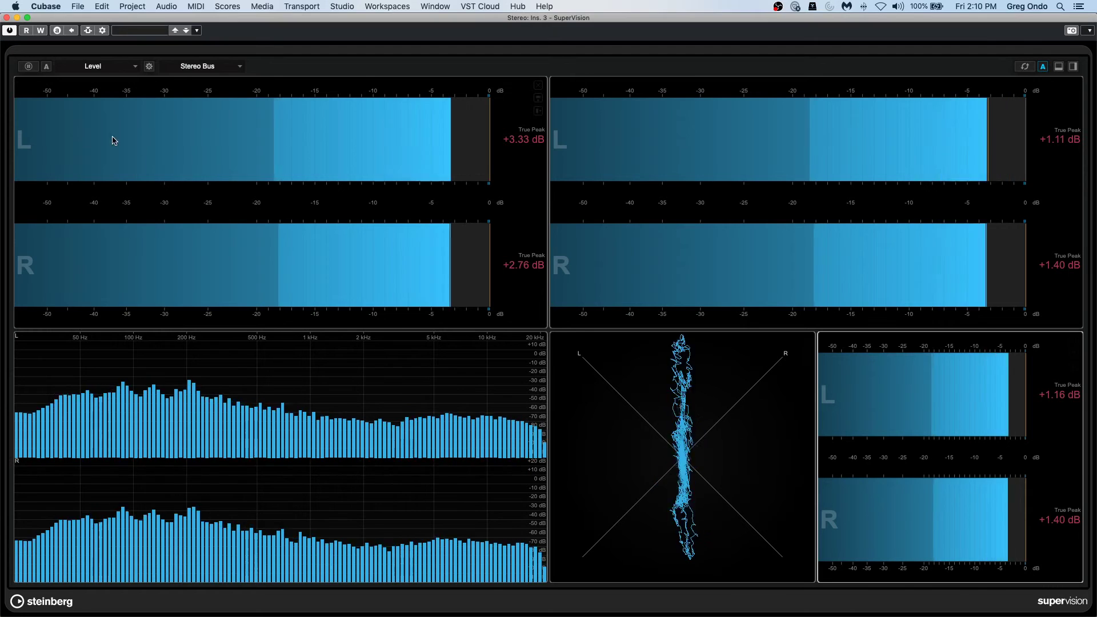
click(95, 67)
click(108, 215)
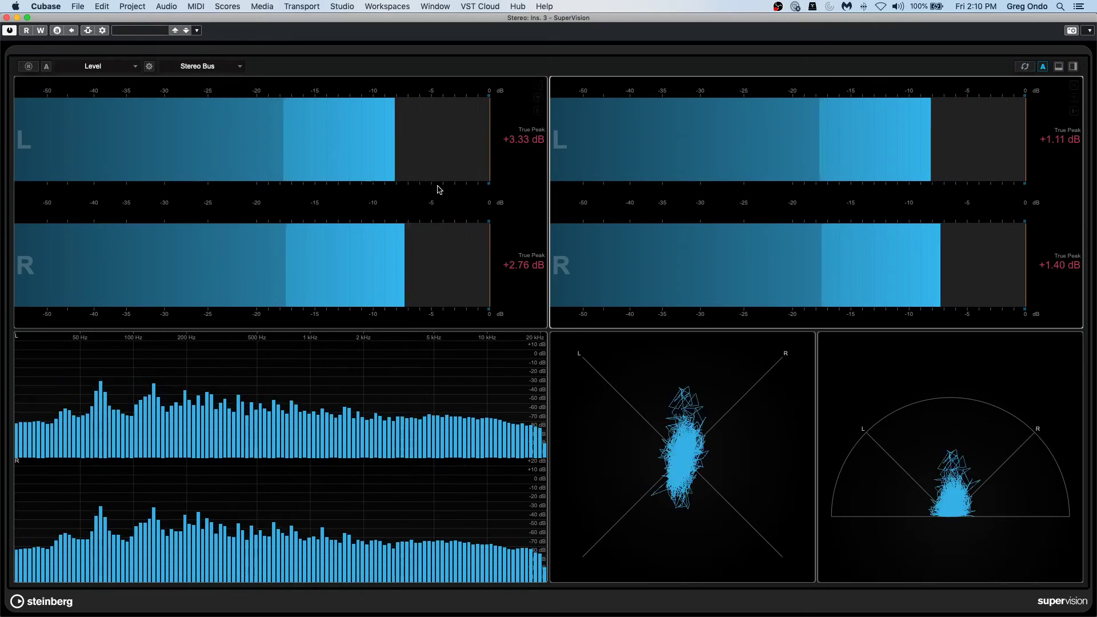
Step: Split the upper row's second Level pane side by side and set the row's middle pane to Loudness
click(442, 161)
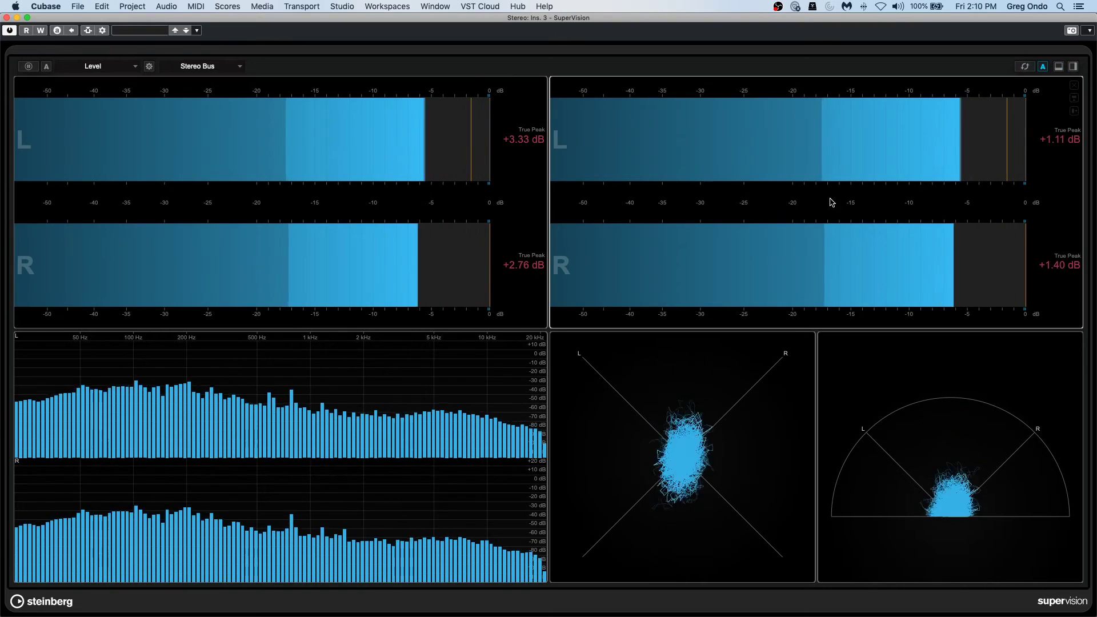
click(1077, 64)
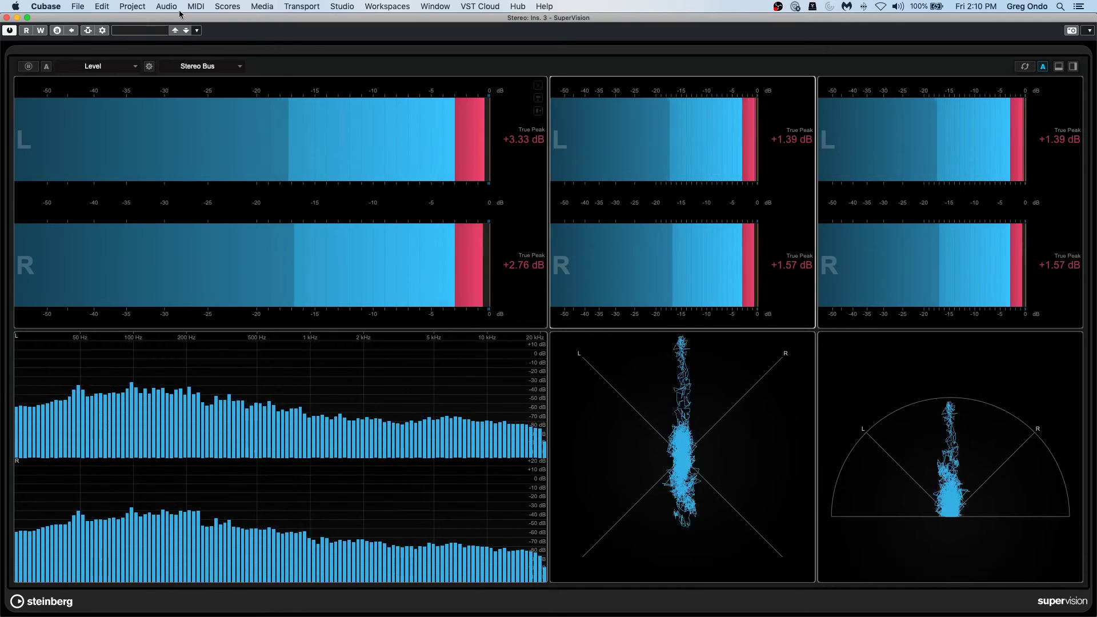
click(109, 69)
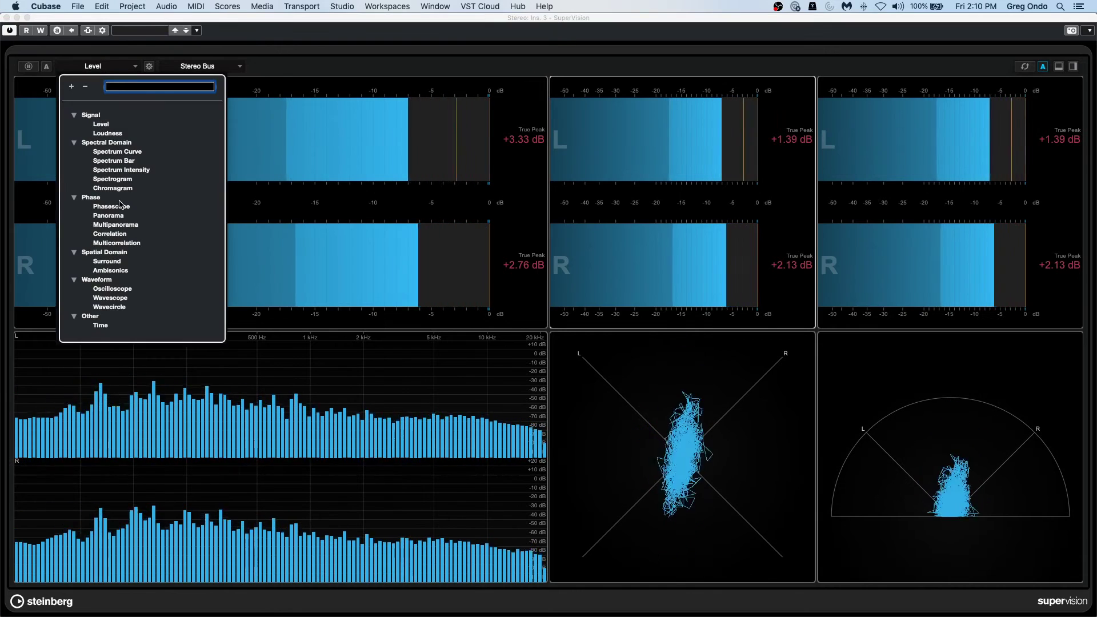
click(107, 134)
Step: Set the upper row's last Level pane to the Spectrogram module
click(813, 187)
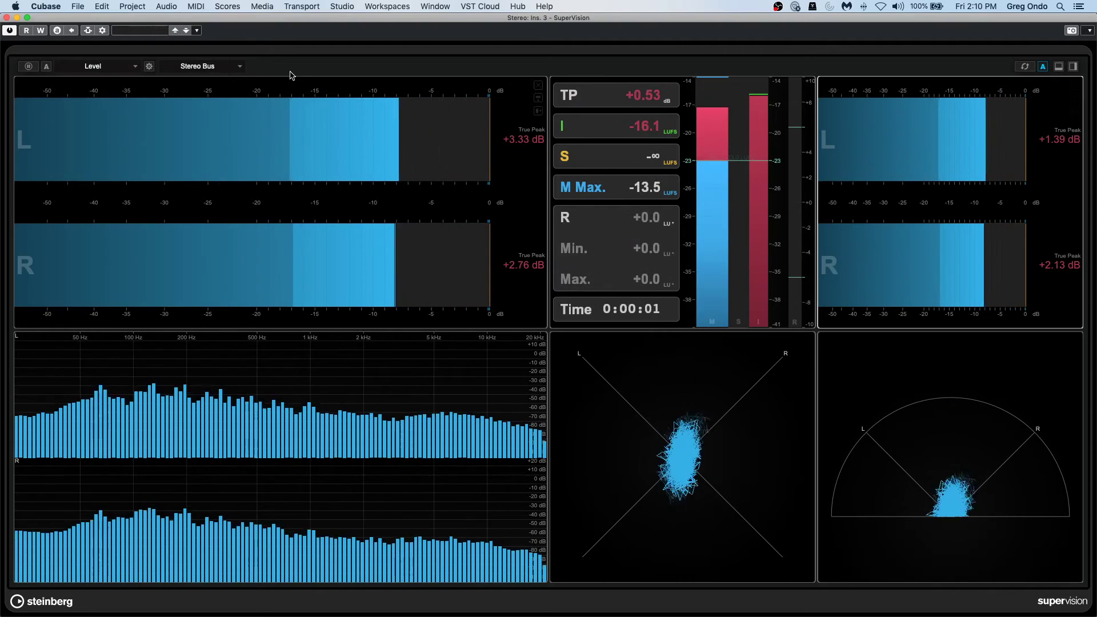
click(99, 69)
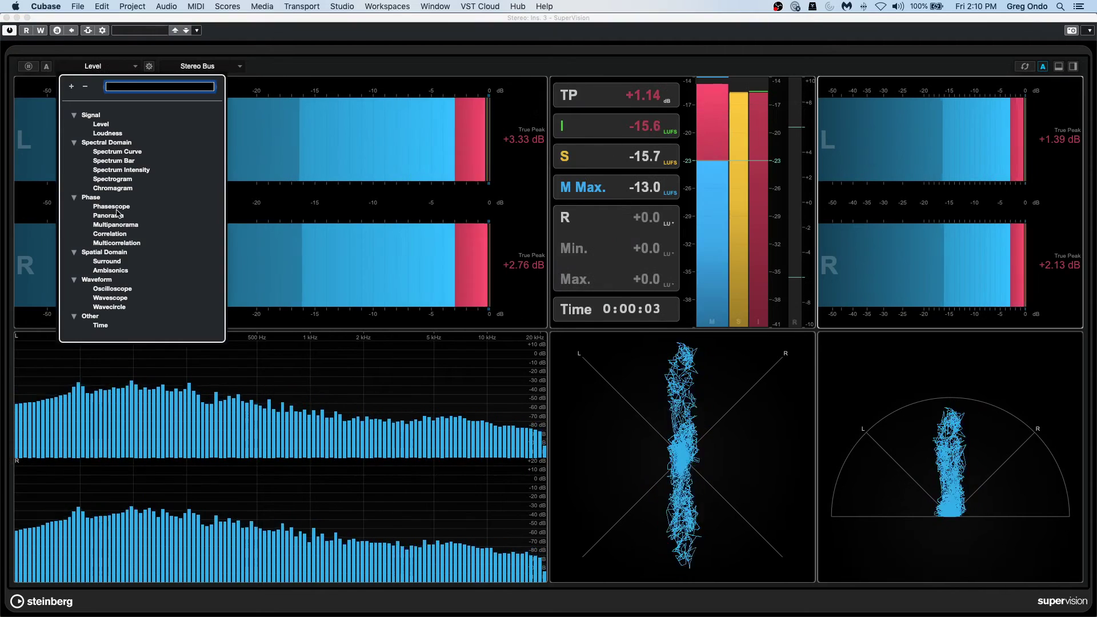
click(125, 180)
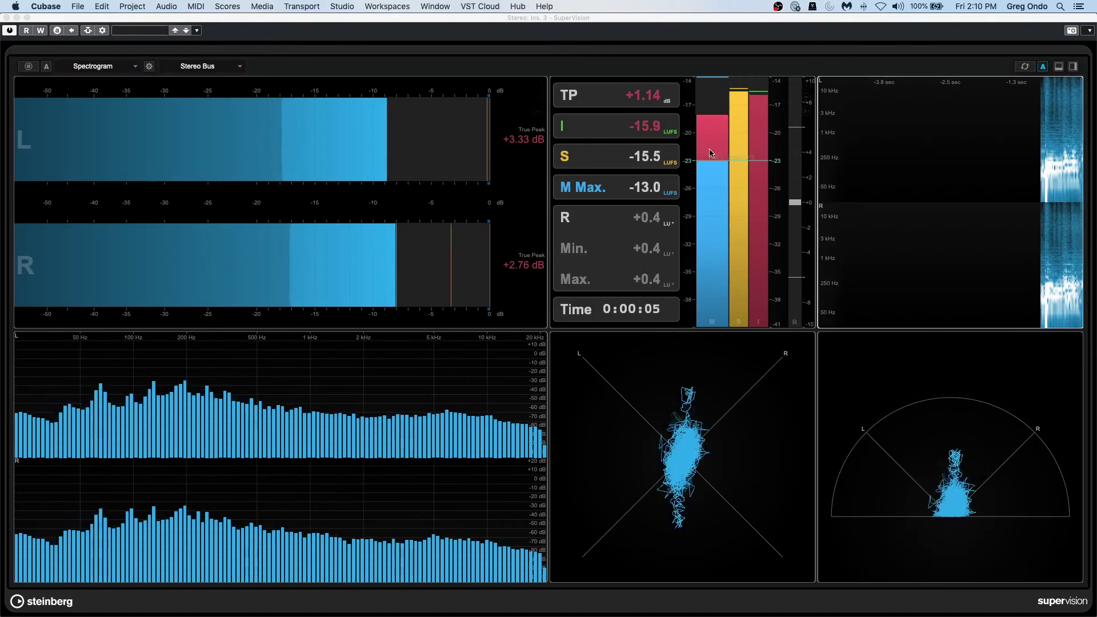
Step: Enlarge the Spectrum Bar pane to examine its frequency bands, then restore the multi-pane layout
click(350, 429)
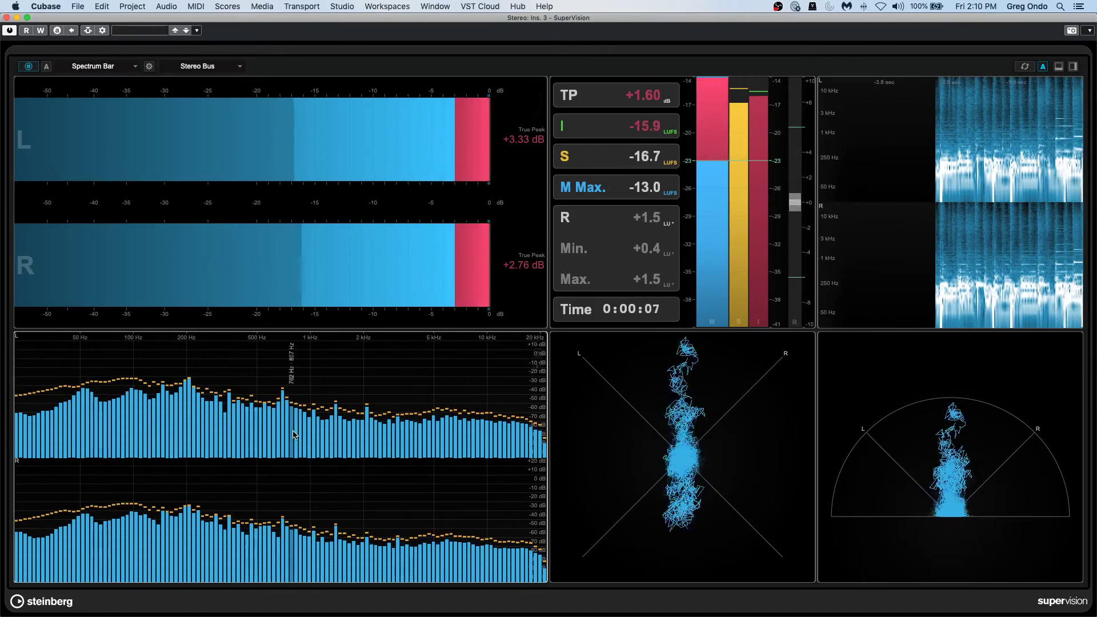
double_click(350, 429)
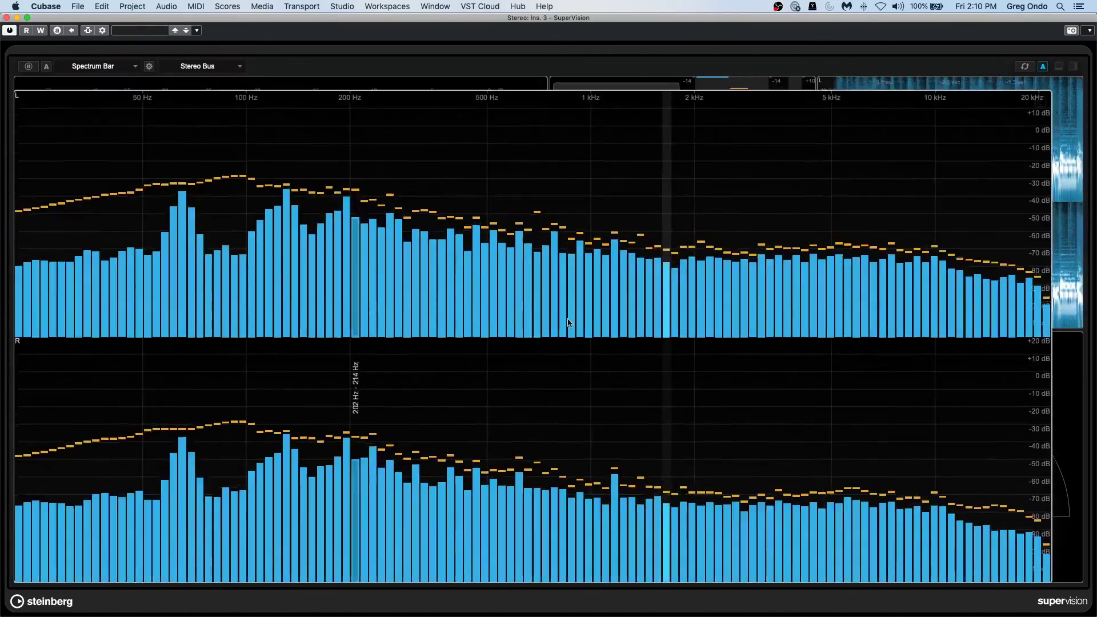
double_click(507, 390)
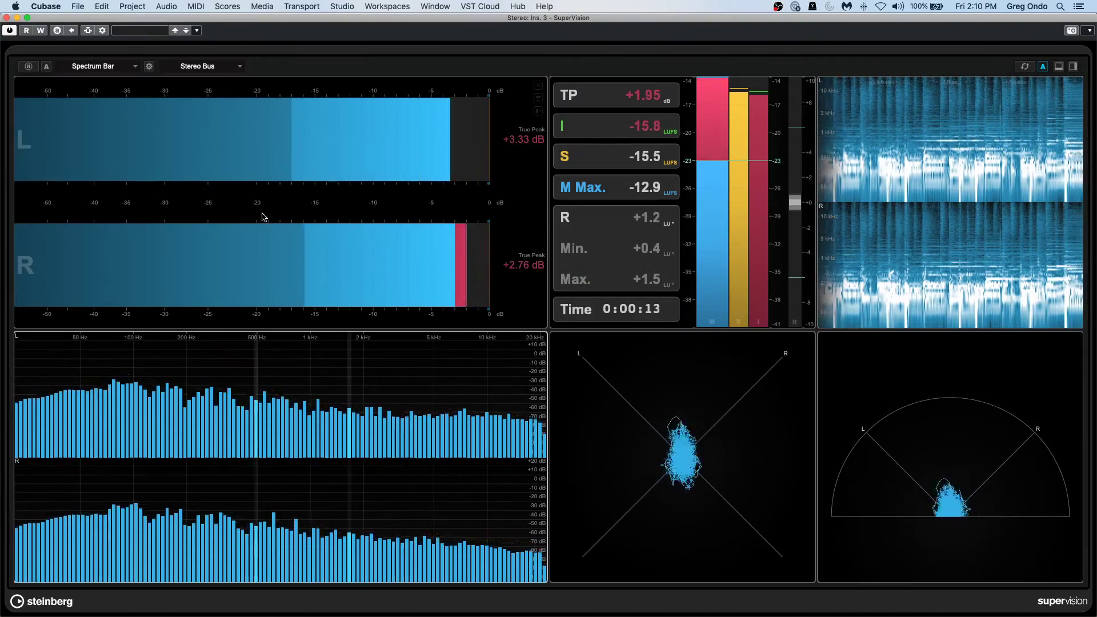
Step: Load the Control Room View preset in SuperVision
click(137, 30)
double_click(194, 115)
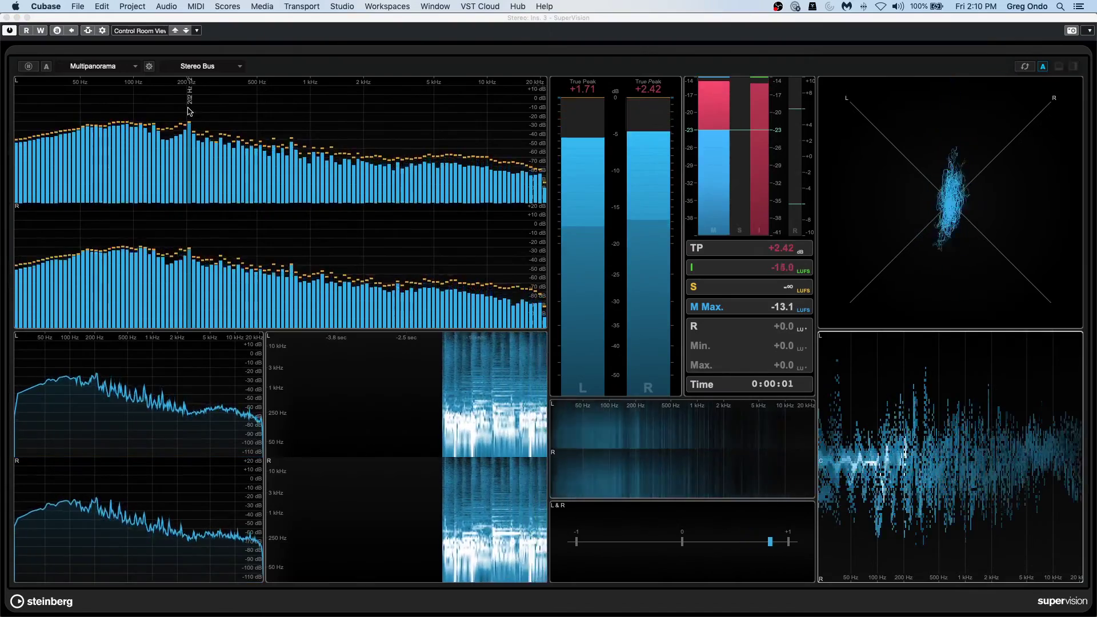
Step: Load the Control Room 2 preset in SuperVision
click(134, 31)
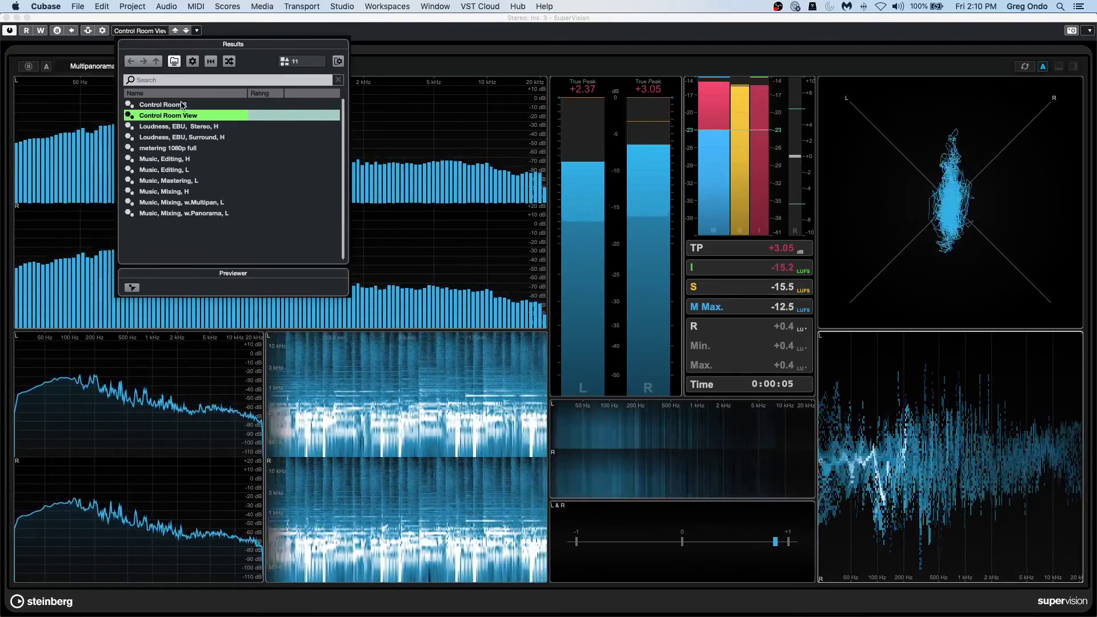
click(183, 105)
double_click(182, 106)
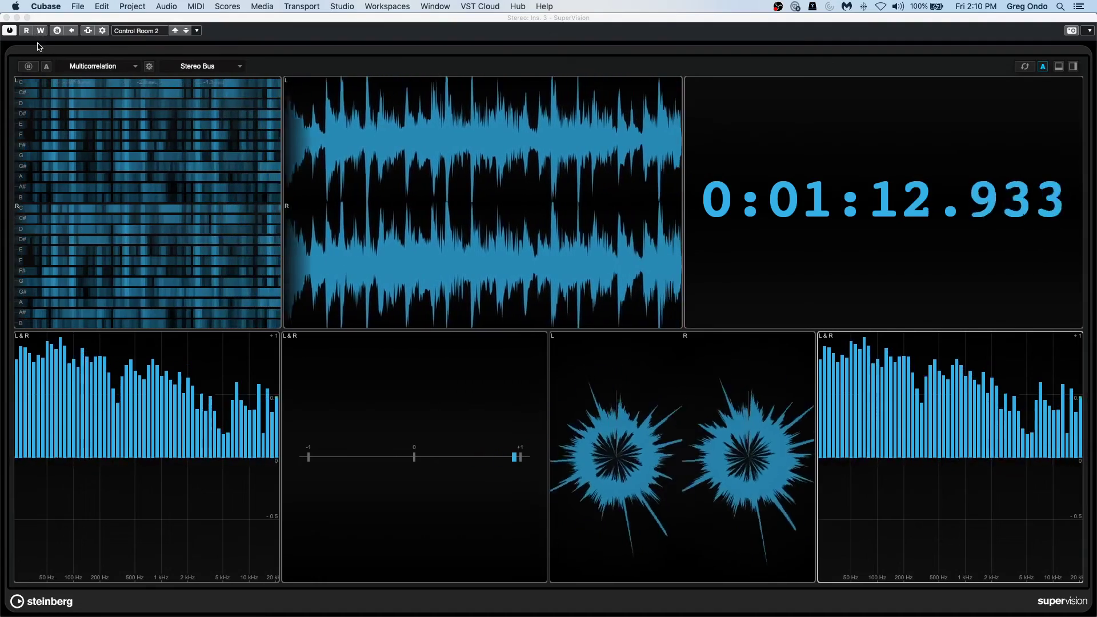
Step: Load the Control Room View preset in place of Control Room 2 and close the SuperVision window
click(120, 31)
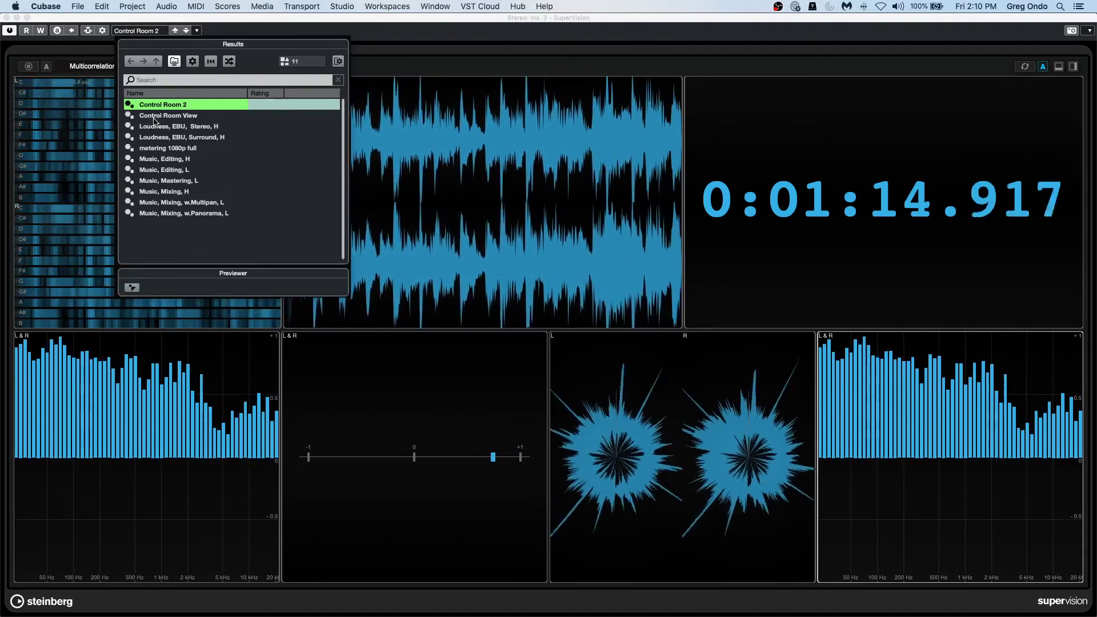
click(149, 115)
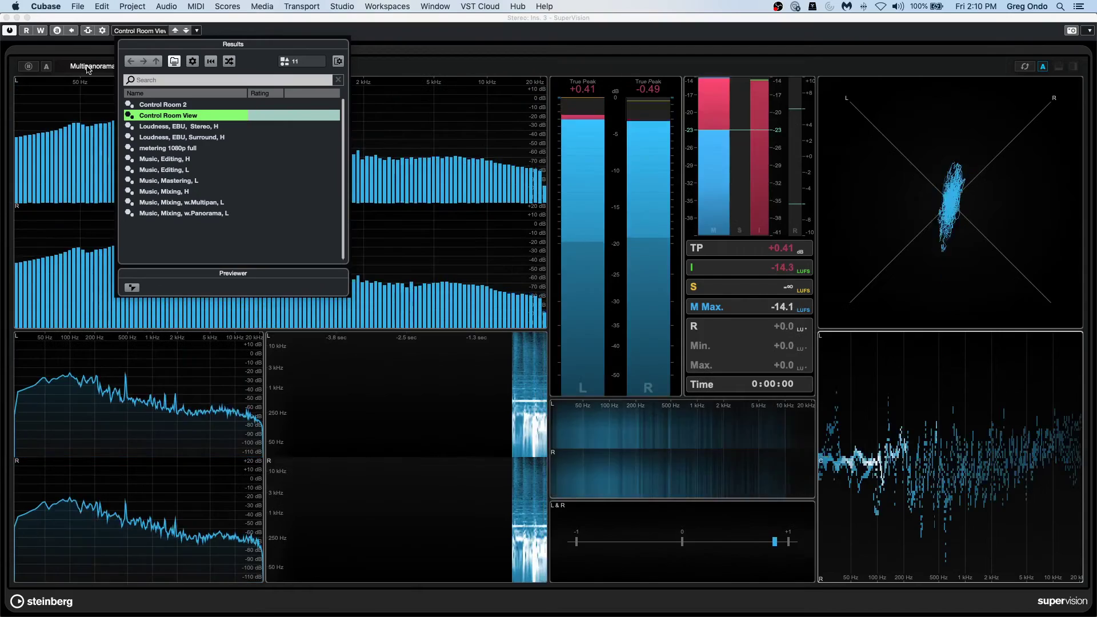
click(8, 22)
click(6, 18)
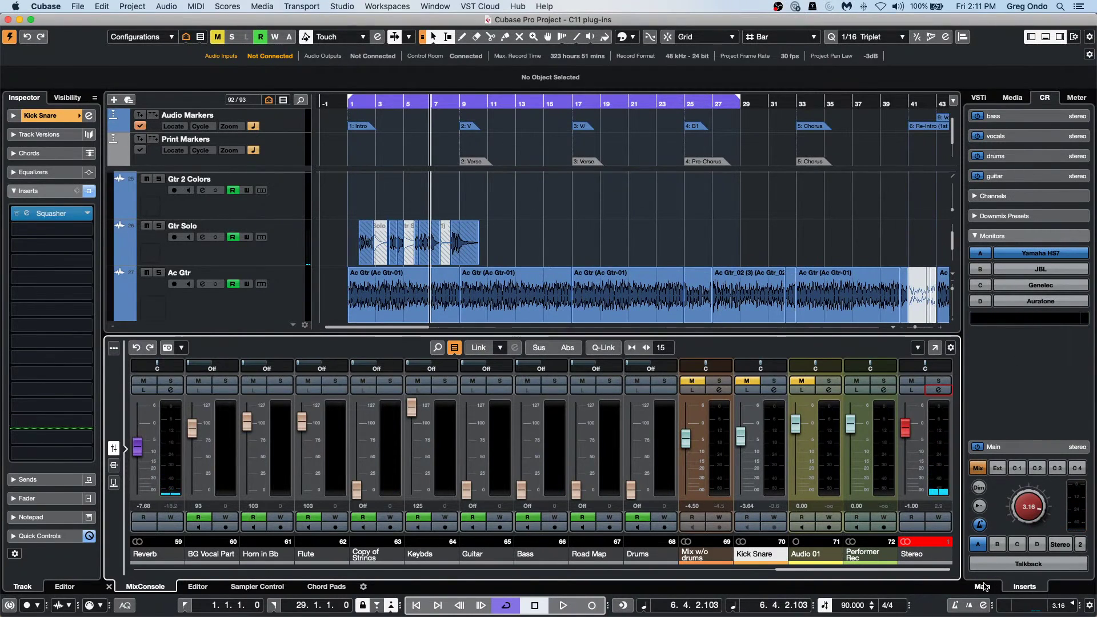
Step: Examine the first SuperVision insert on the Control Room's Yamaha HS7 monitor during playback, then close its window
click(1018, 586)
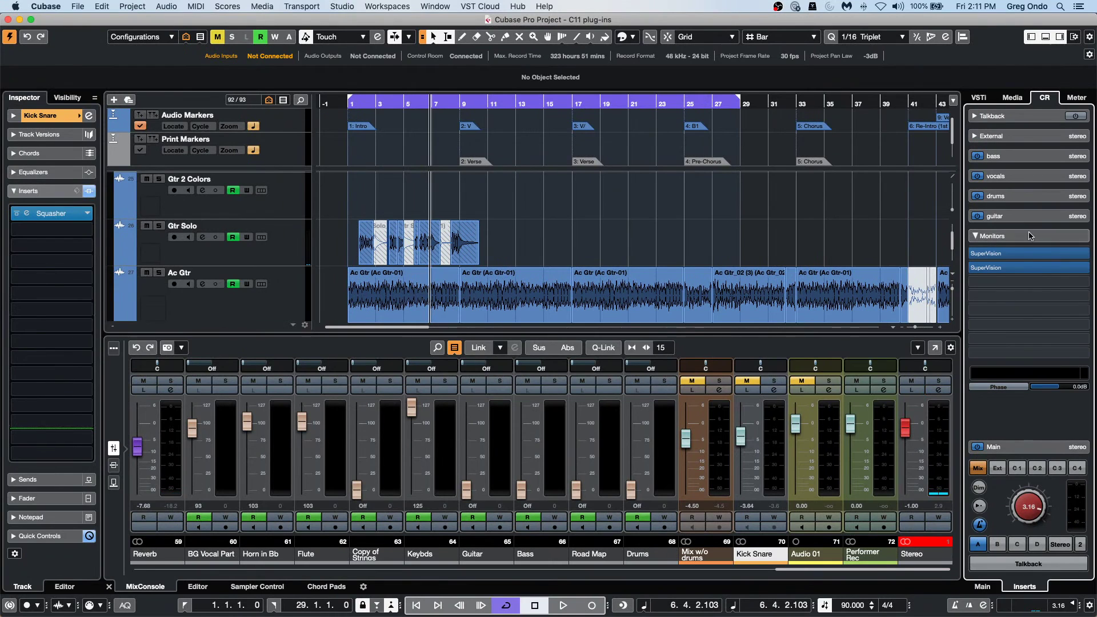
click(1030, 253)
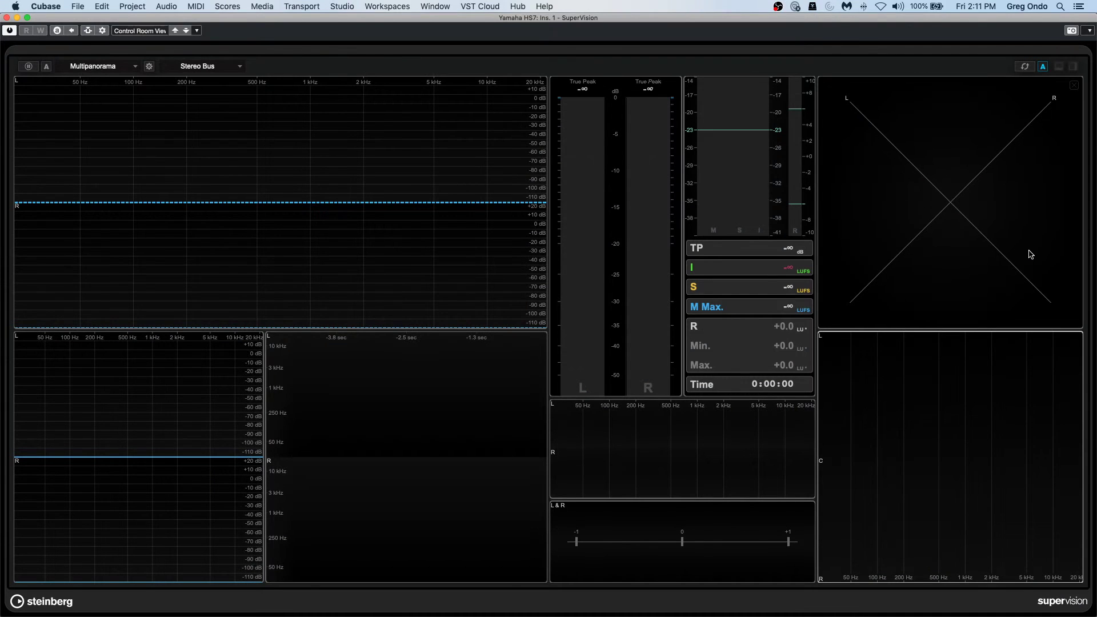
key(space)
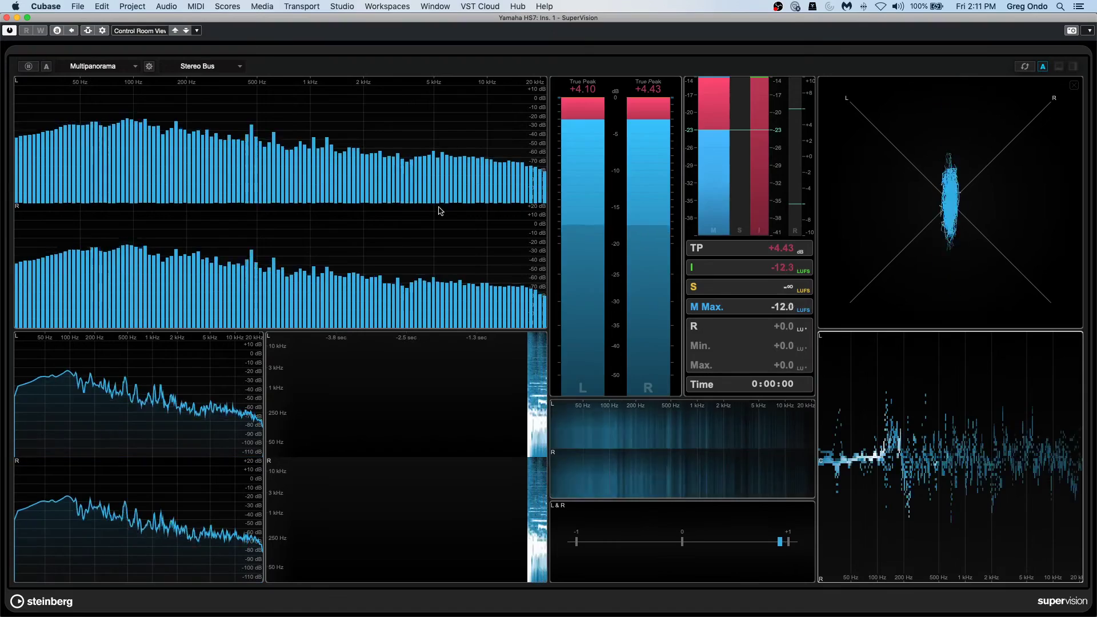
click(7, 17)
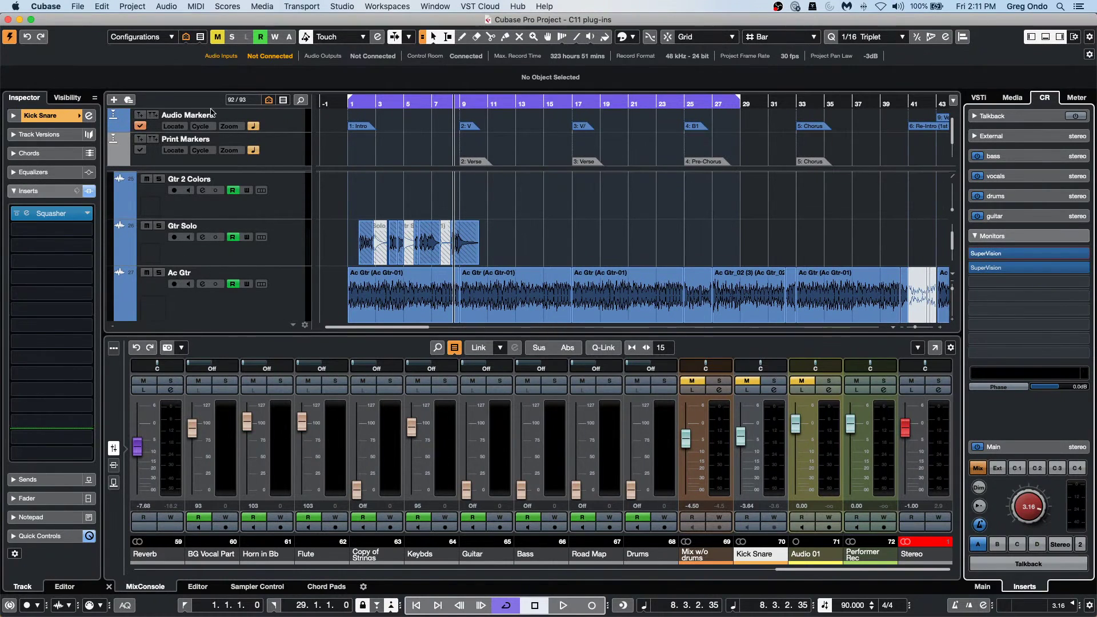
Step: Open the recent project One.cpr and activate it
click(76, 8)
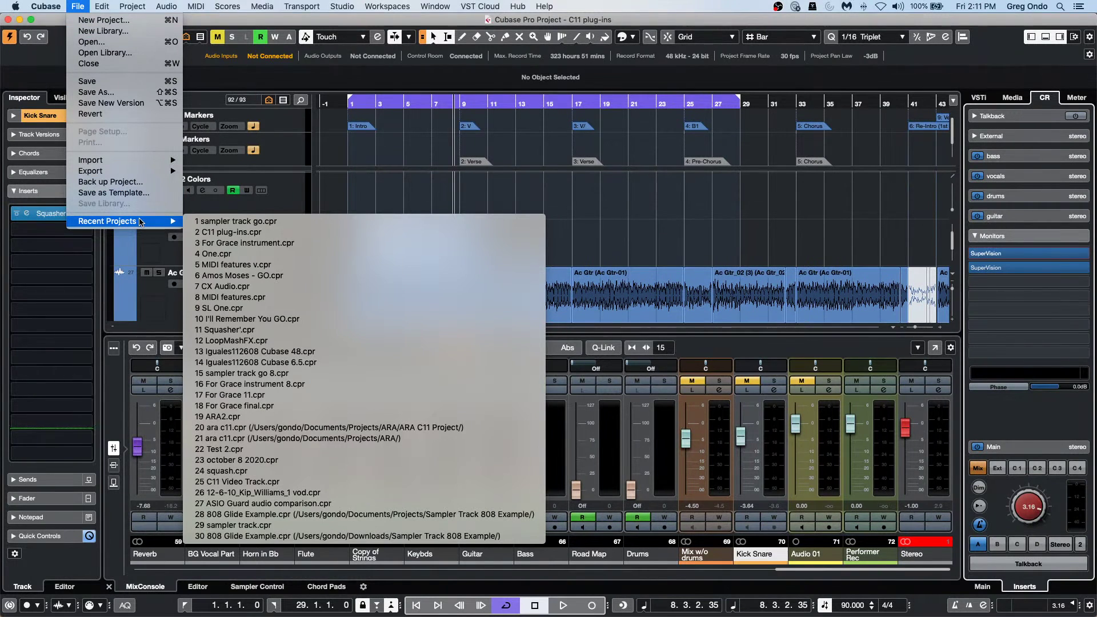
click(273, 255)
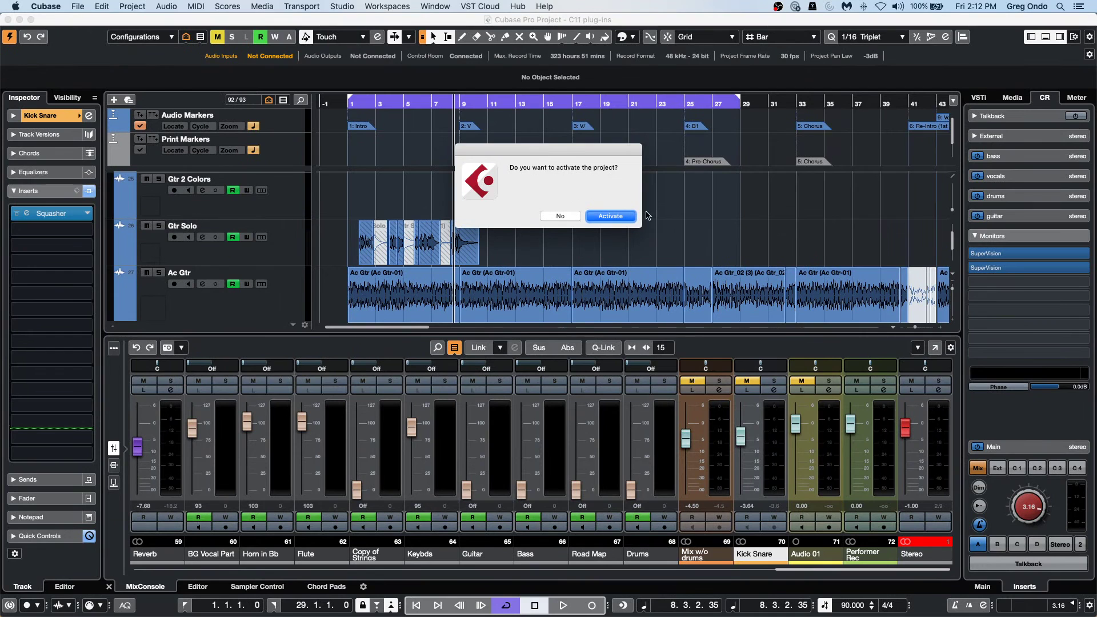
click(612, 218)
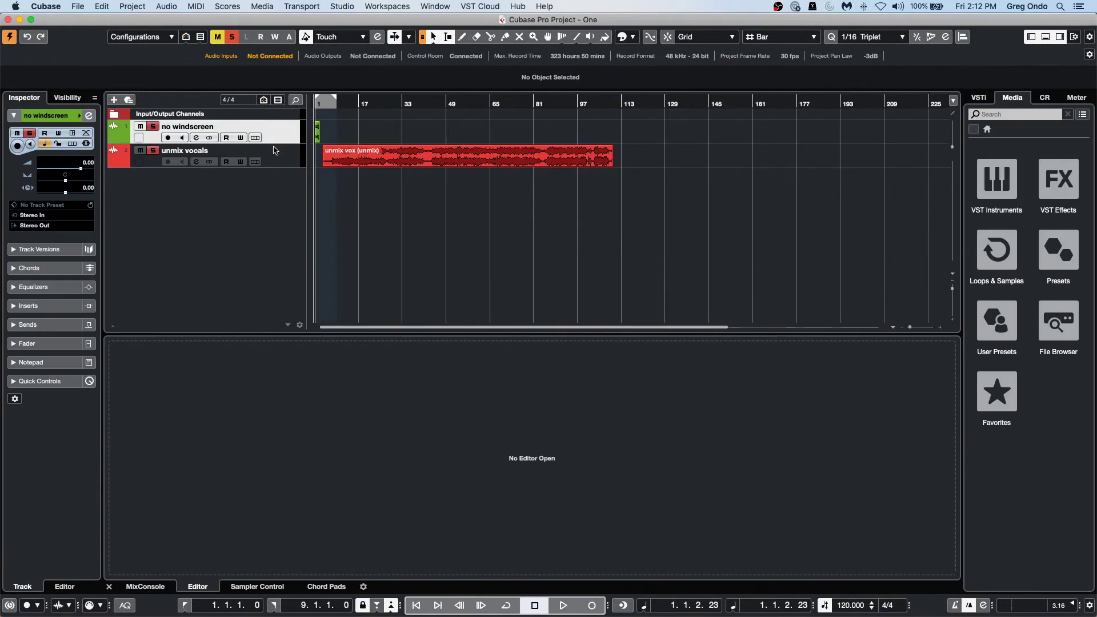
Step: Open the short audio event on the no windscreen track in the sample editor
click(321, 102)
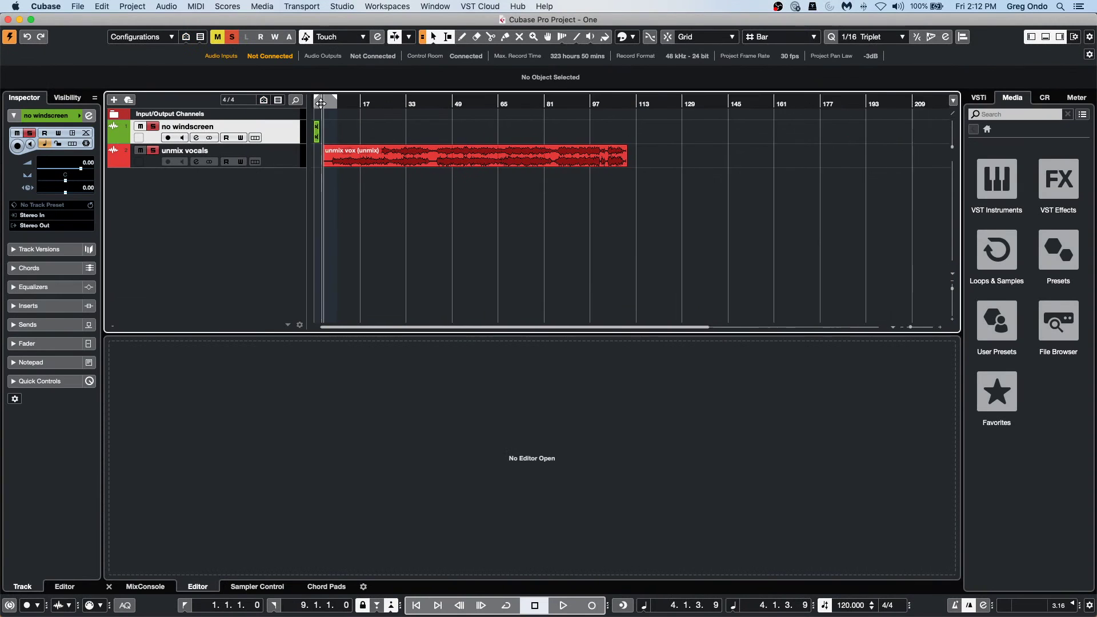
key(period)
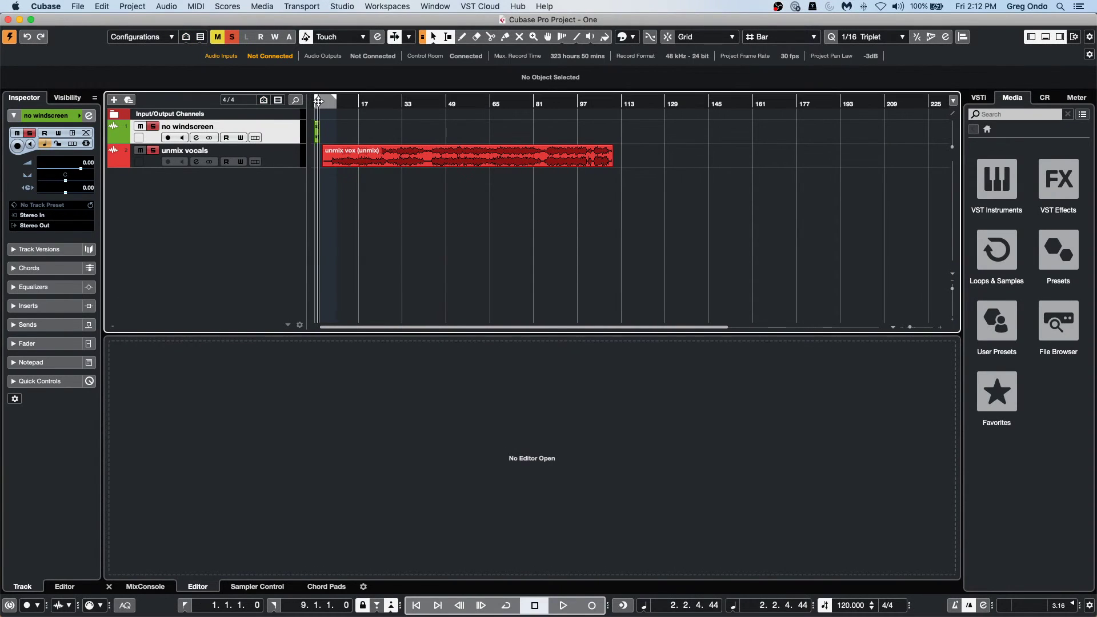
key(h)
key(h)
key(h)
key(h)
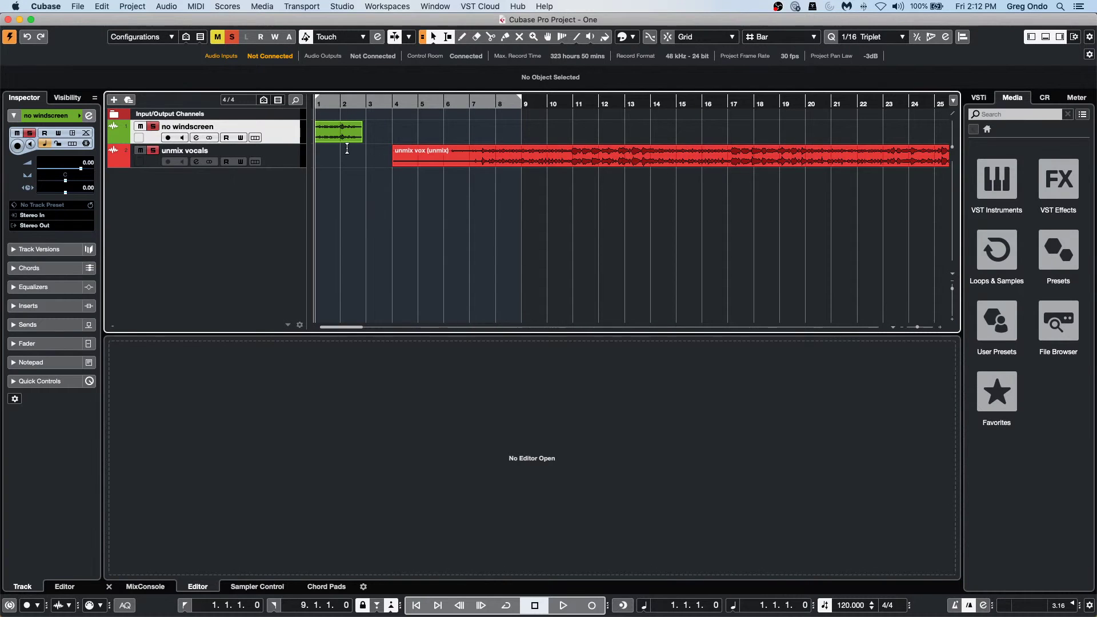
double_click(339, 141)
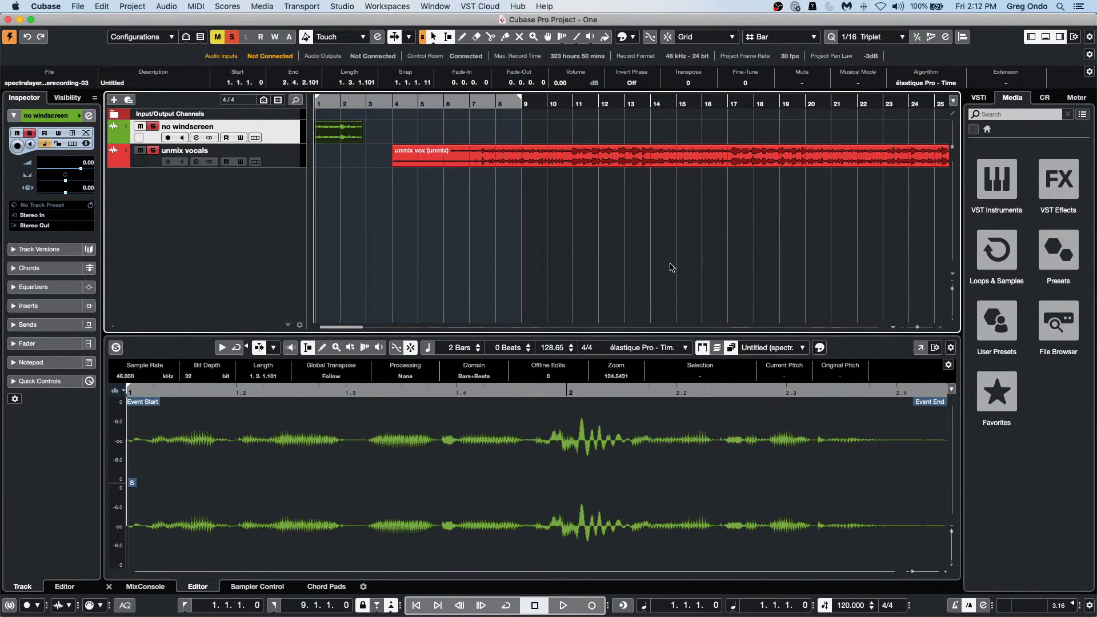
click(165, 6)
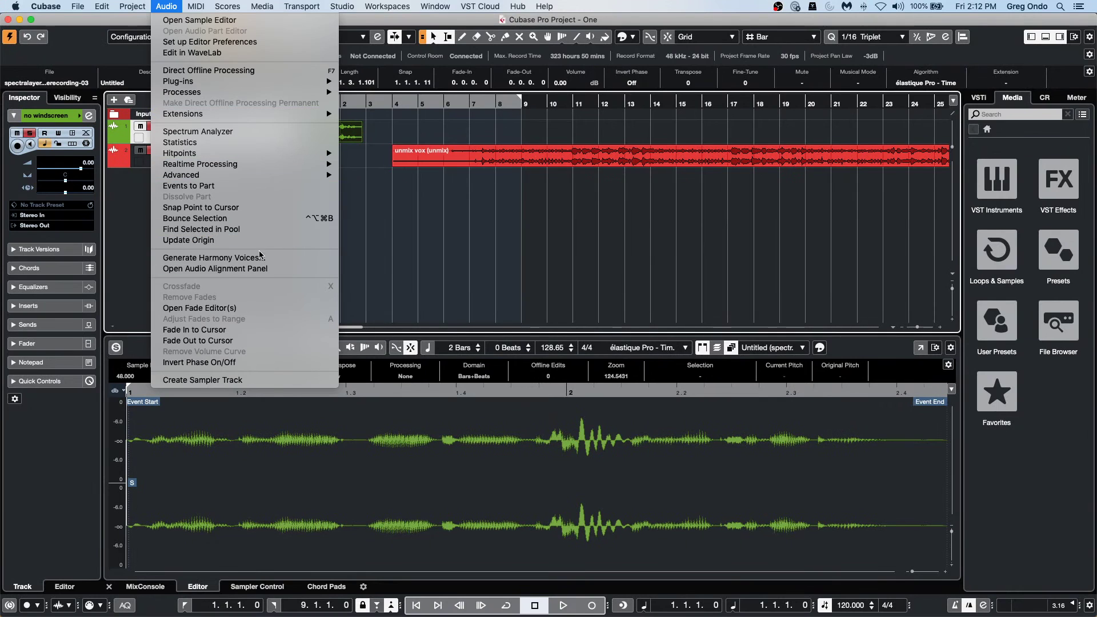
mouse_move(273, 113)
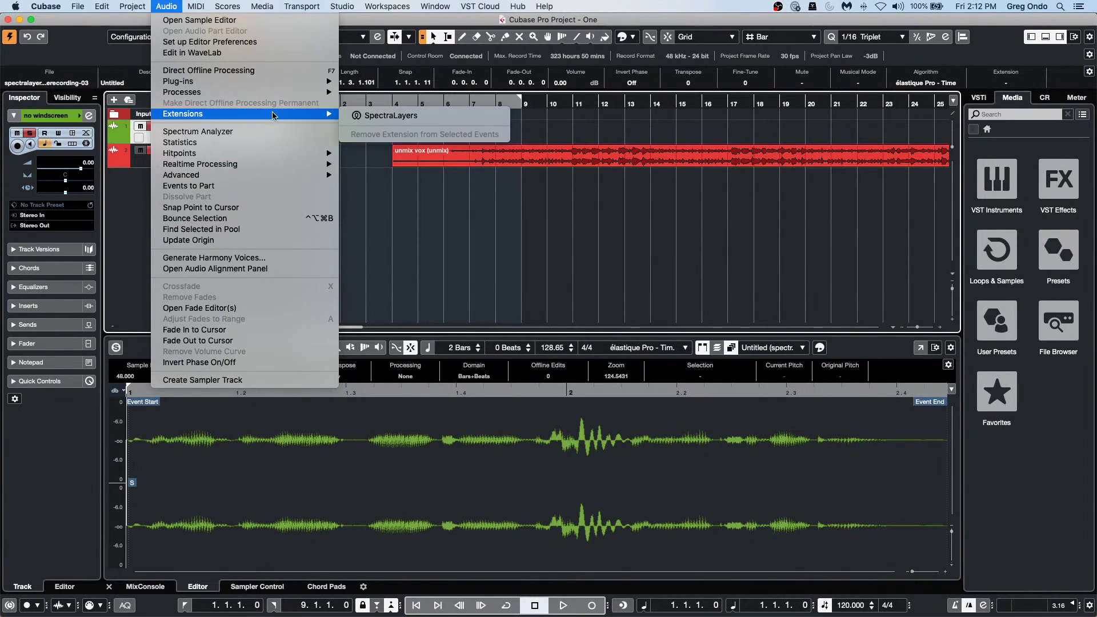
click(396, 121)
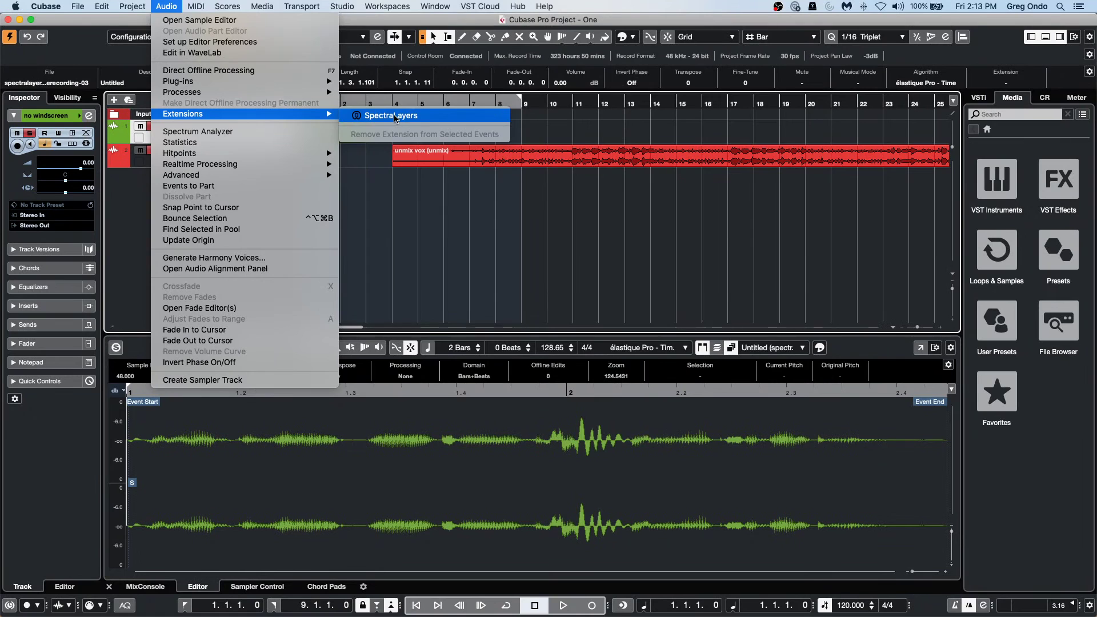
click(414, 203)
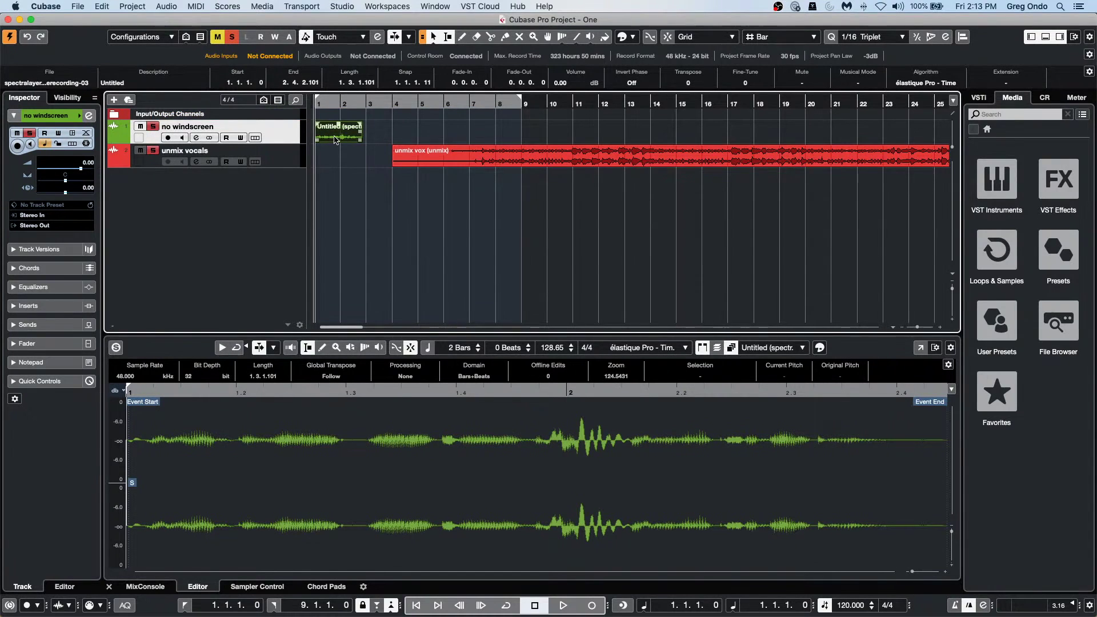
Step: Set the no windscreen event's extension to SpectraLayers
click(1007, 83)
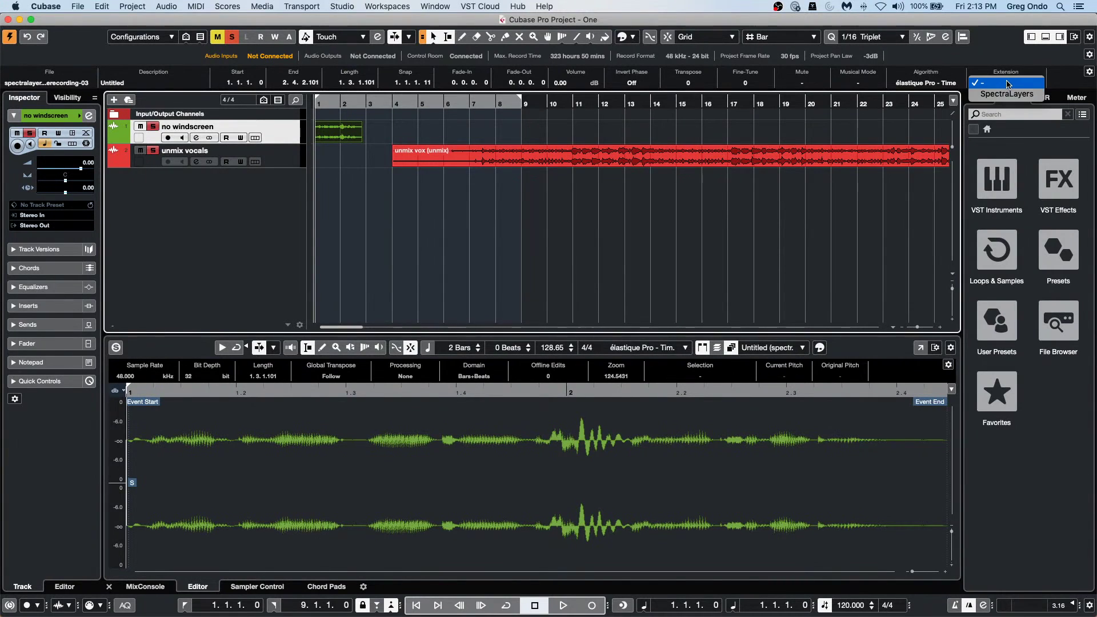
click(980, 94)
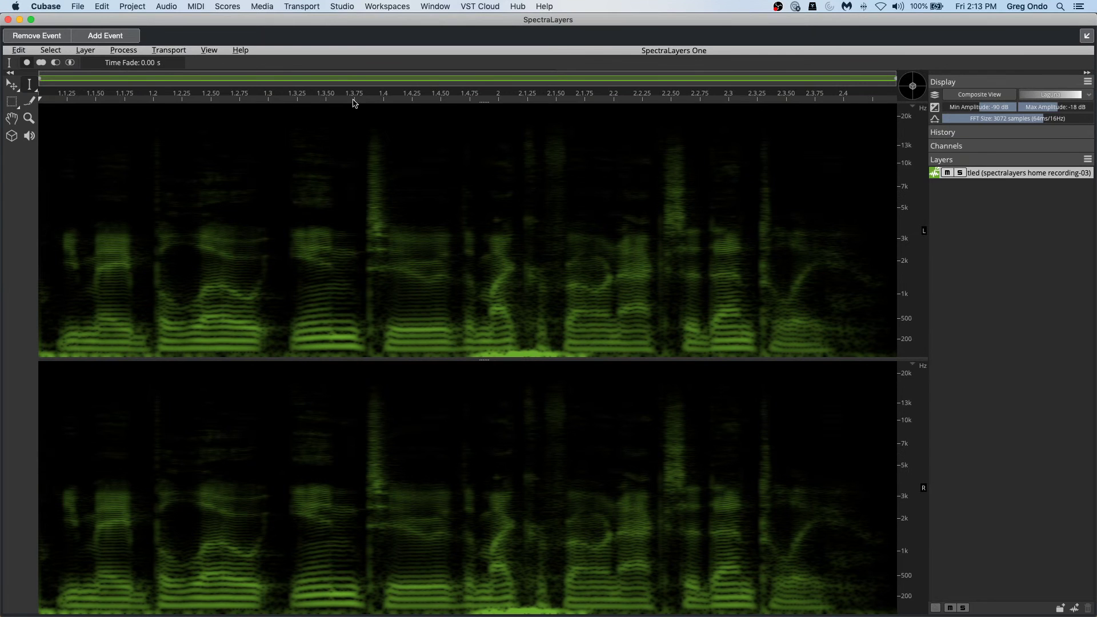
Step: Reveal the waveforms above the spectrograms, collapse them again, and switch the display to Composite View
drag(354, 102, 383, 253)
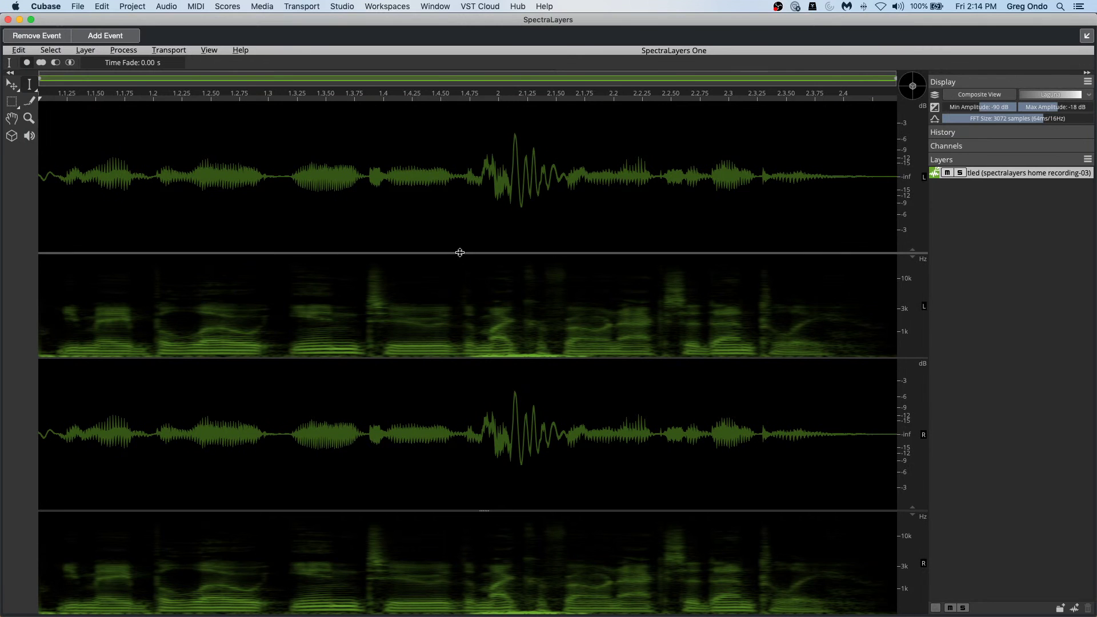
drag(460, 252, 487, 101)
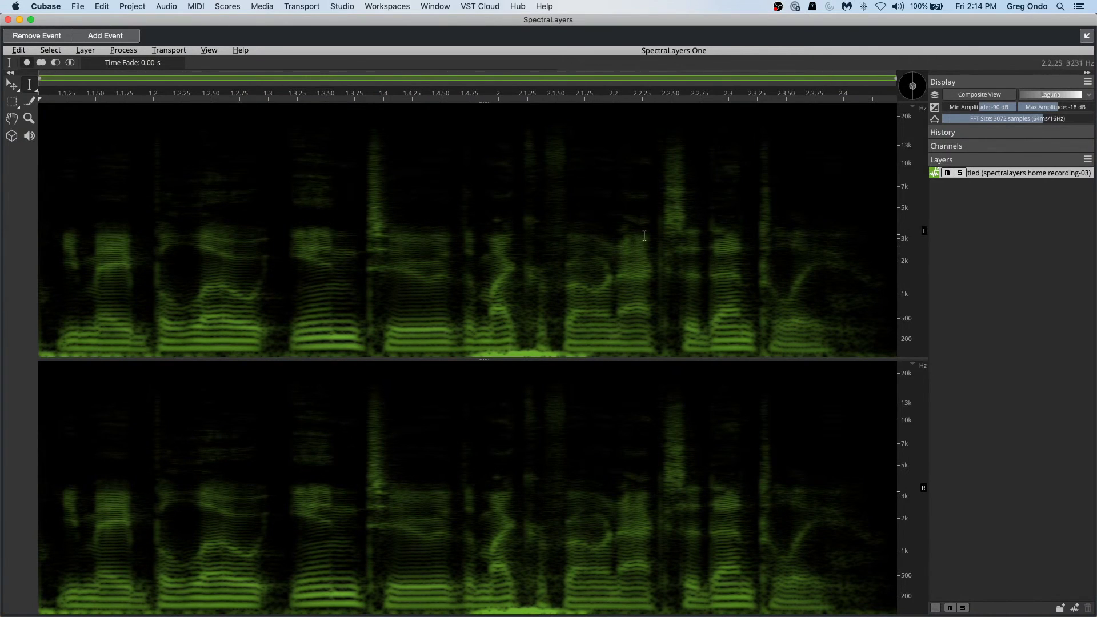
click(966, 98)
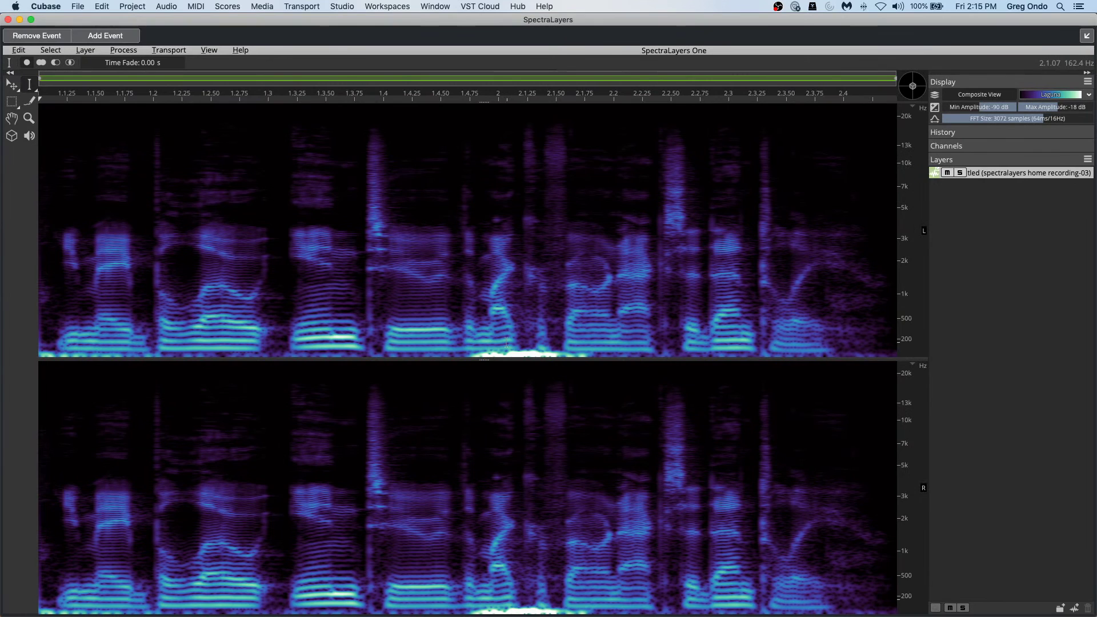
Step: Play the recording, place the cursor at bar 2, and examine the spectrogram around it at different magnifications
key(space)
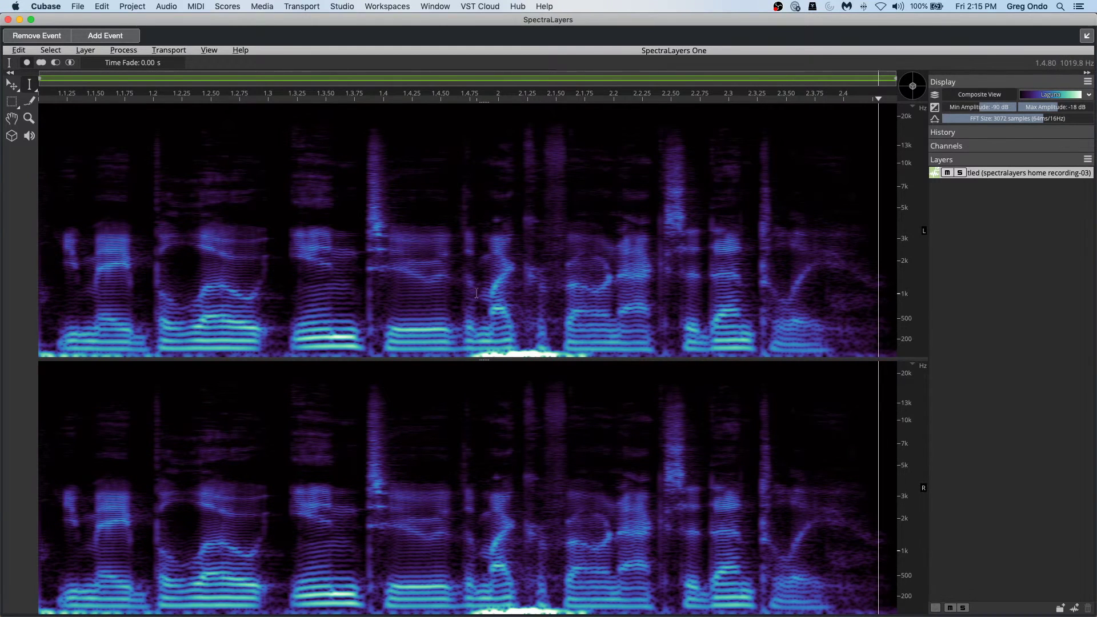
click(499, 298)
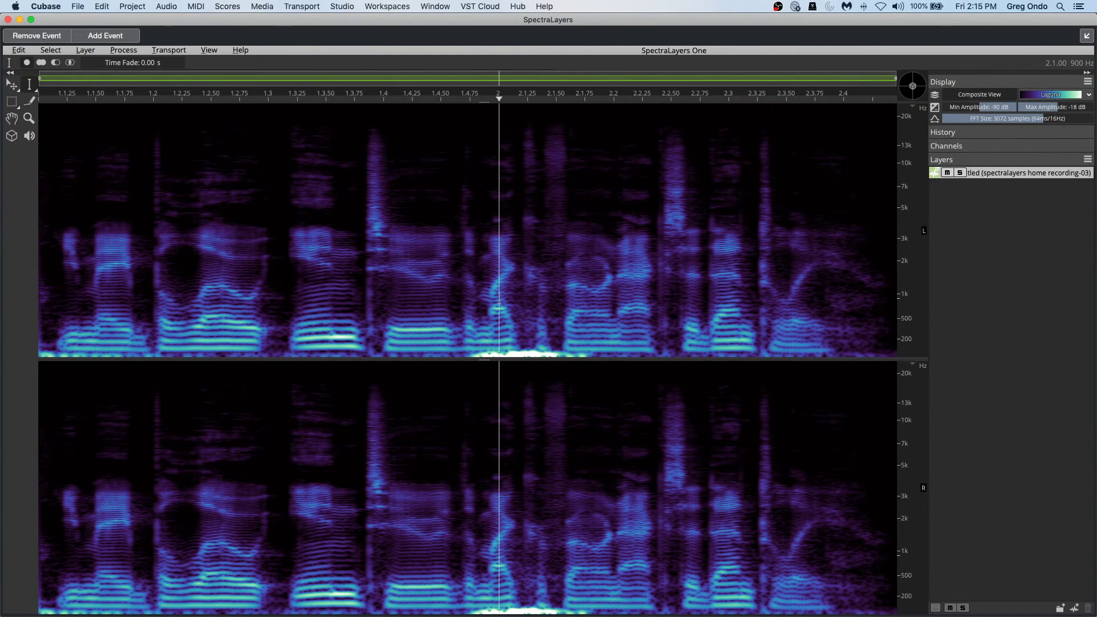
scroll(499, 303, up, 5)
scroll(499, 303, down, 2)
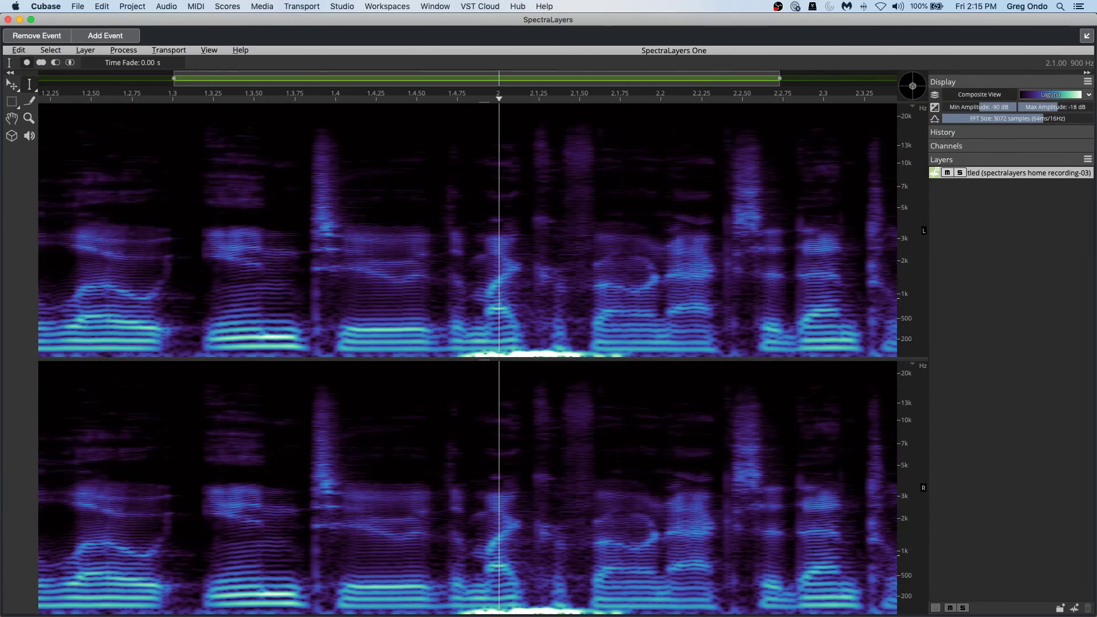
scroll(499, 303, down, 1)
scroll(498, 303, up, 3)
scroll(499, 303, down, 2)
scroll(499, 302, up, 2)
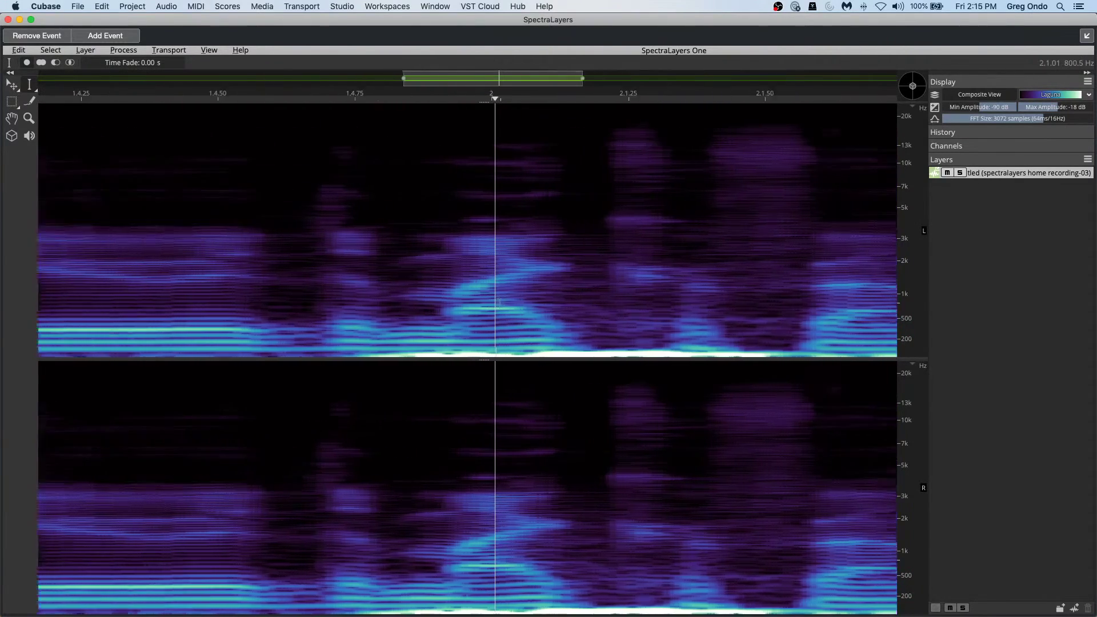
scroll(499, 301, down, 3)
mouse_move(922, 304)
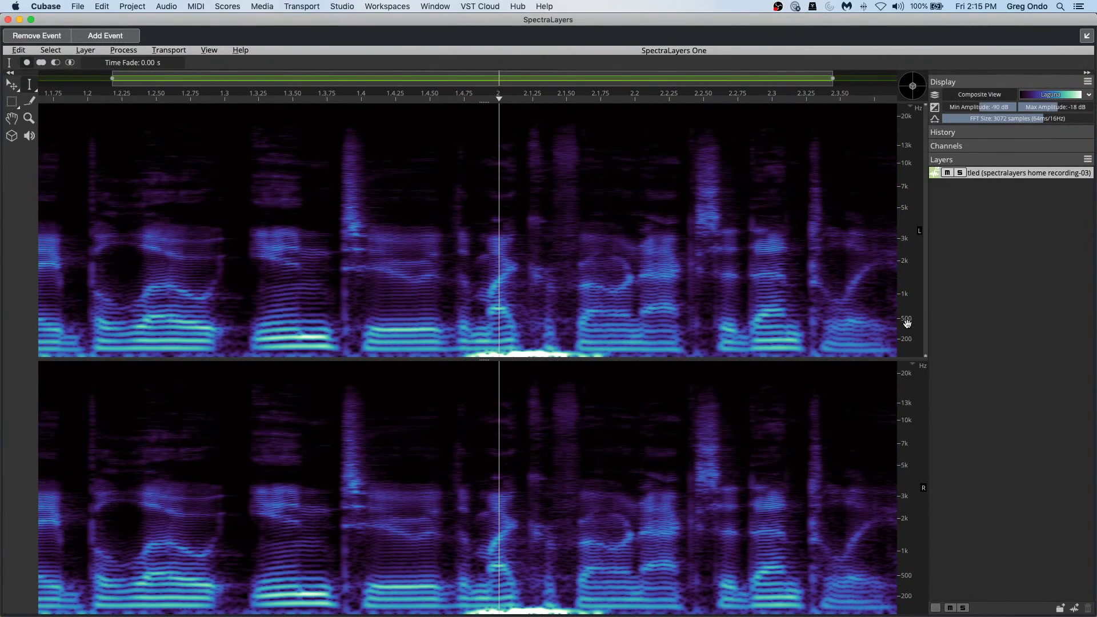
scroll(516, 291, right, 1)
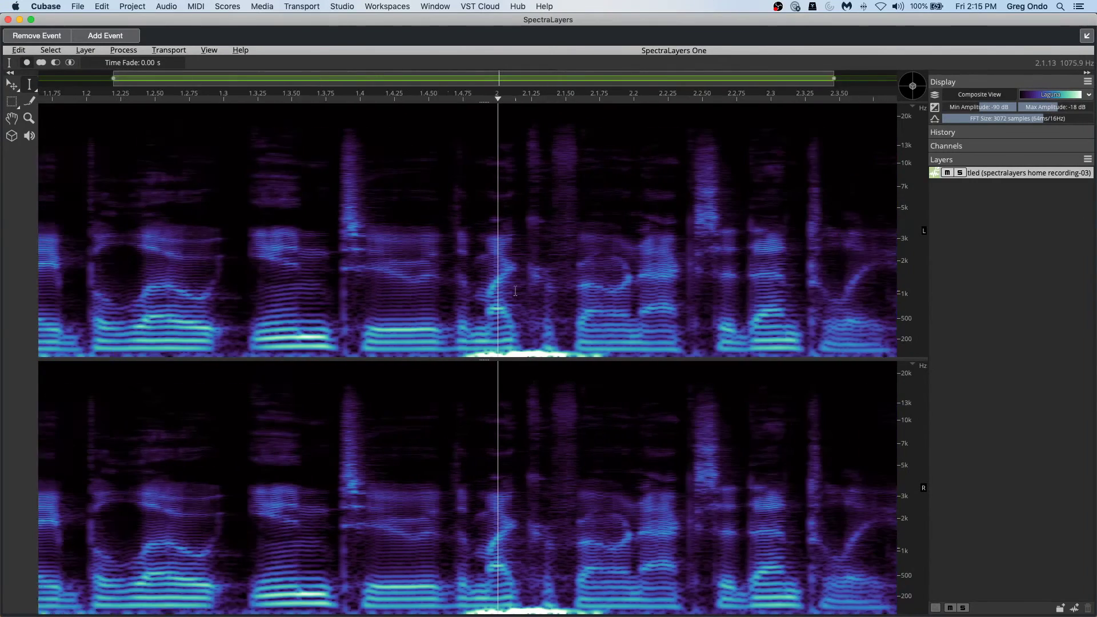
Step: Examine the low-frequency burst just after bar 2 in the range below about 340 Hz, up close
scroll(903, 334, up, 4)
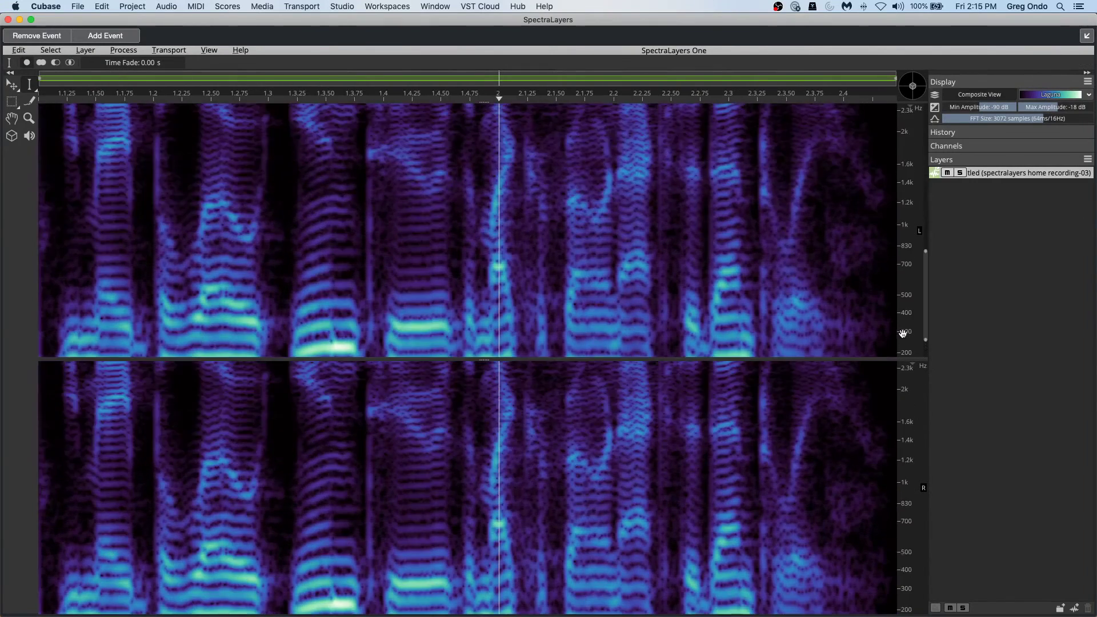
scroll(903, 333, up, 3)
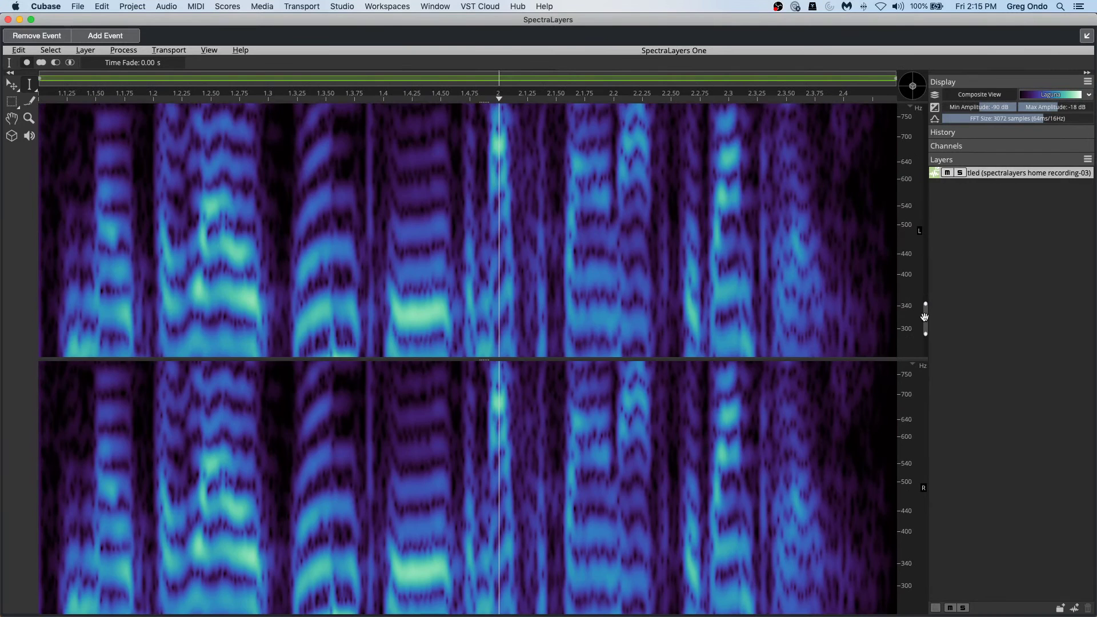
drag(925, 317, 925, 346)
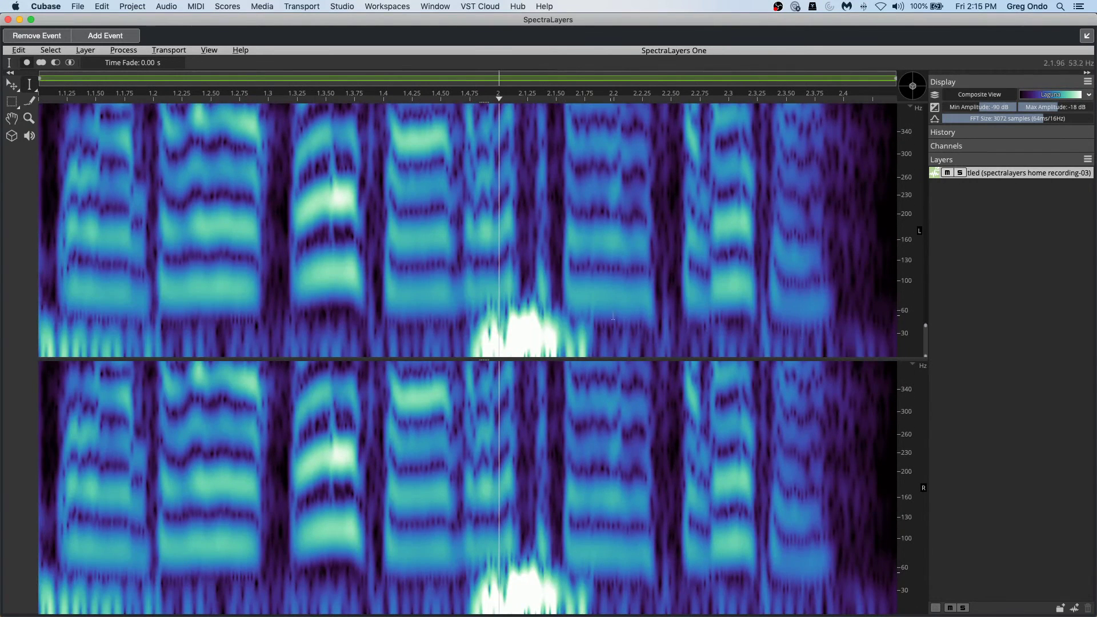
scroll(447, 298, up, 3)
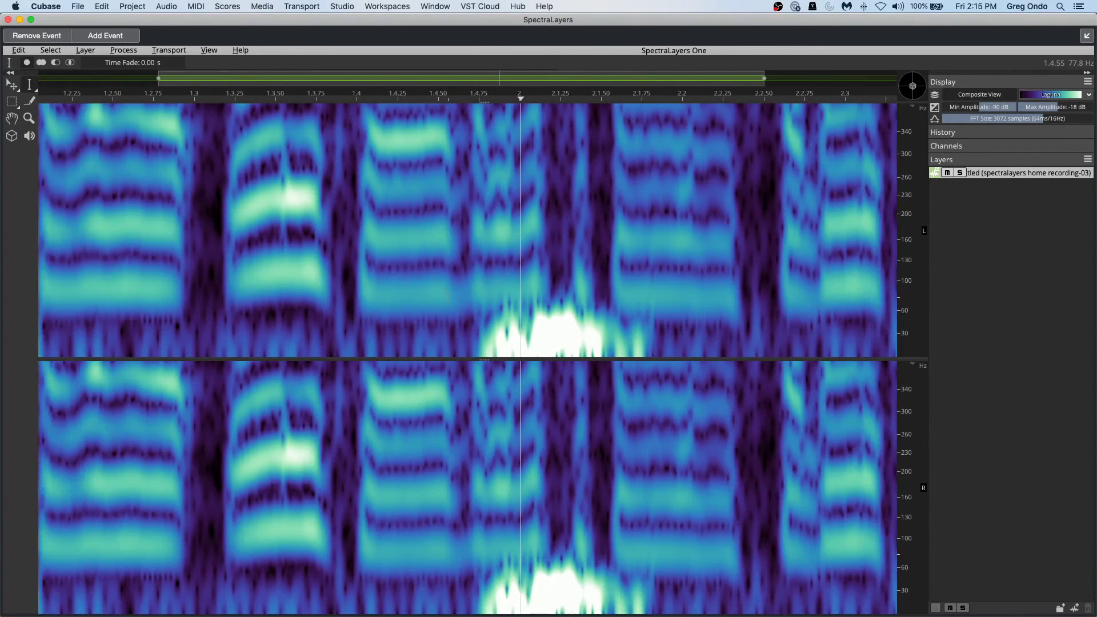
scroll(732, 292, up, 2)
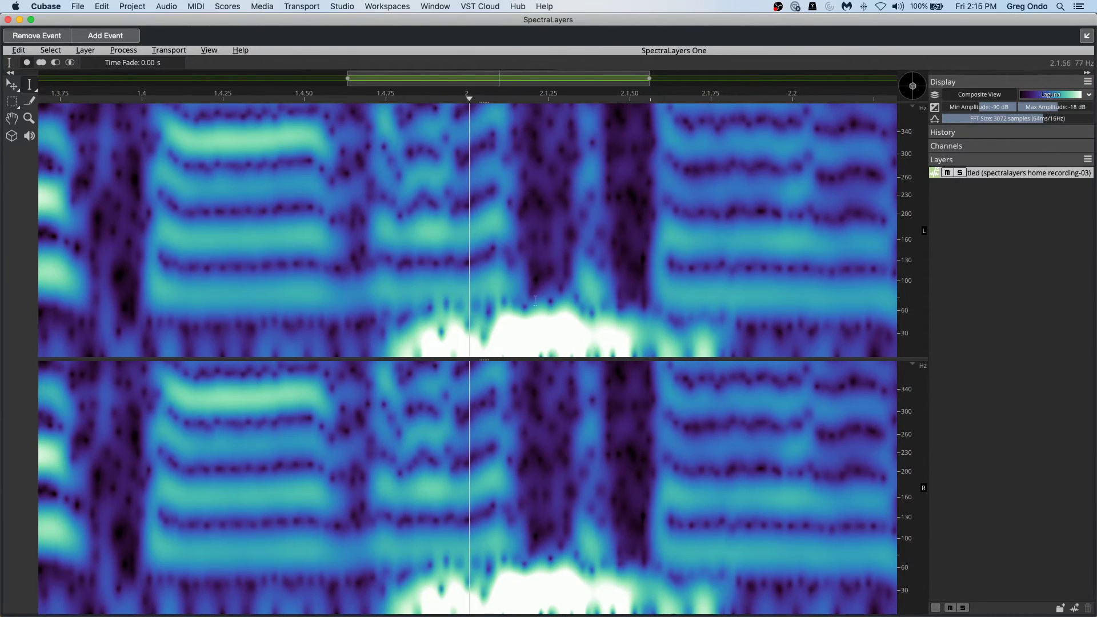
Step: Play the passage around bar 2 while watching the low frequencies, and move the cursor back to just after 1.4
click(84, 102)
key(space)
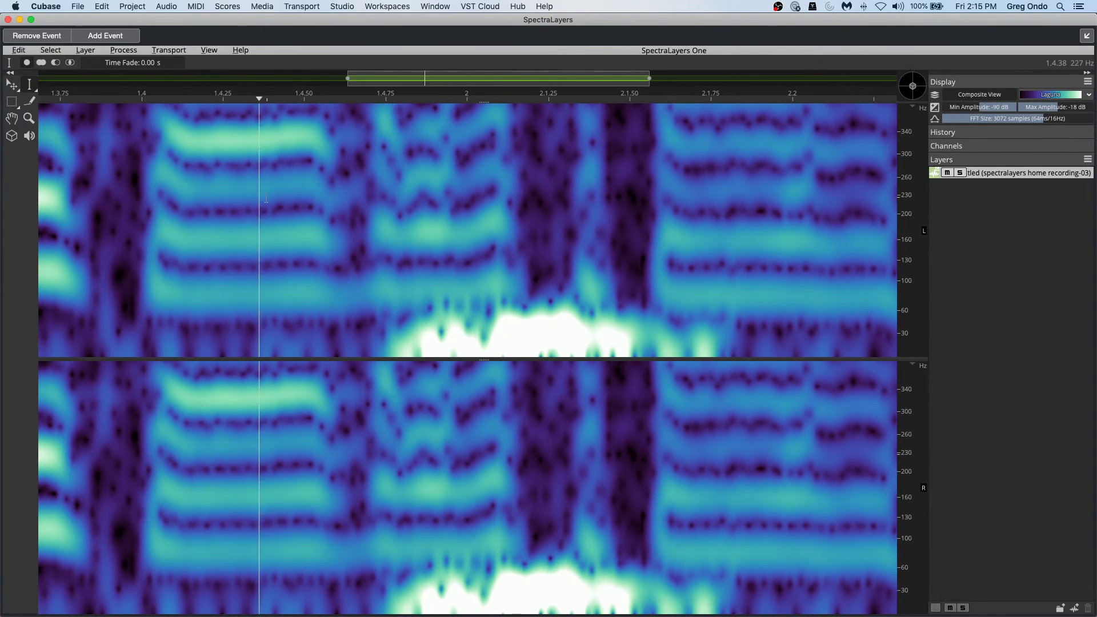
key(space)
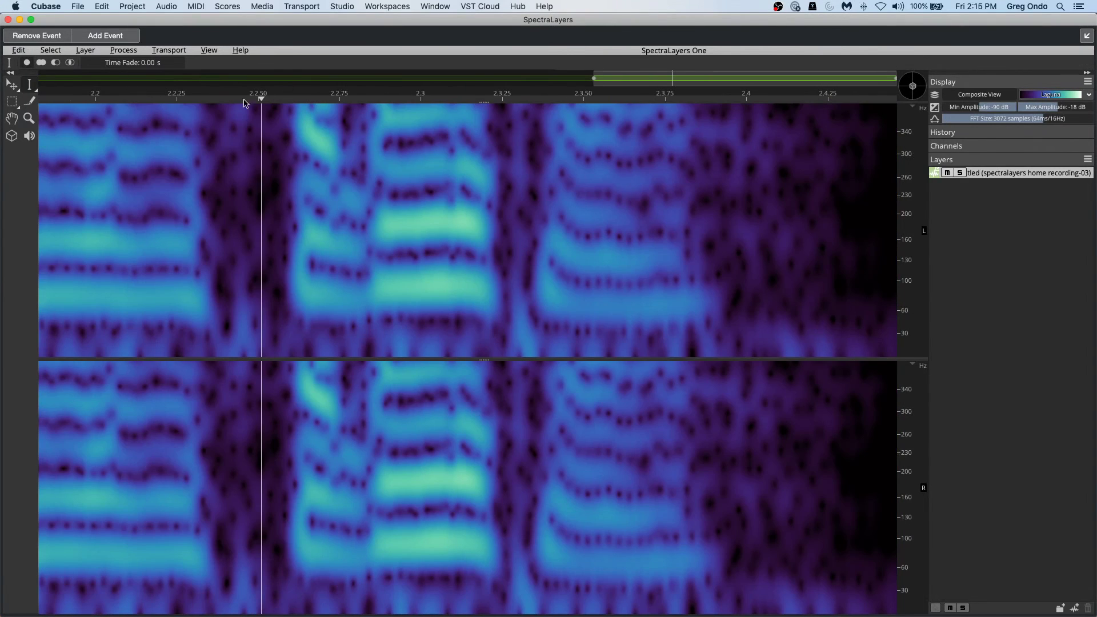
drag(333, 101, 211, 382)
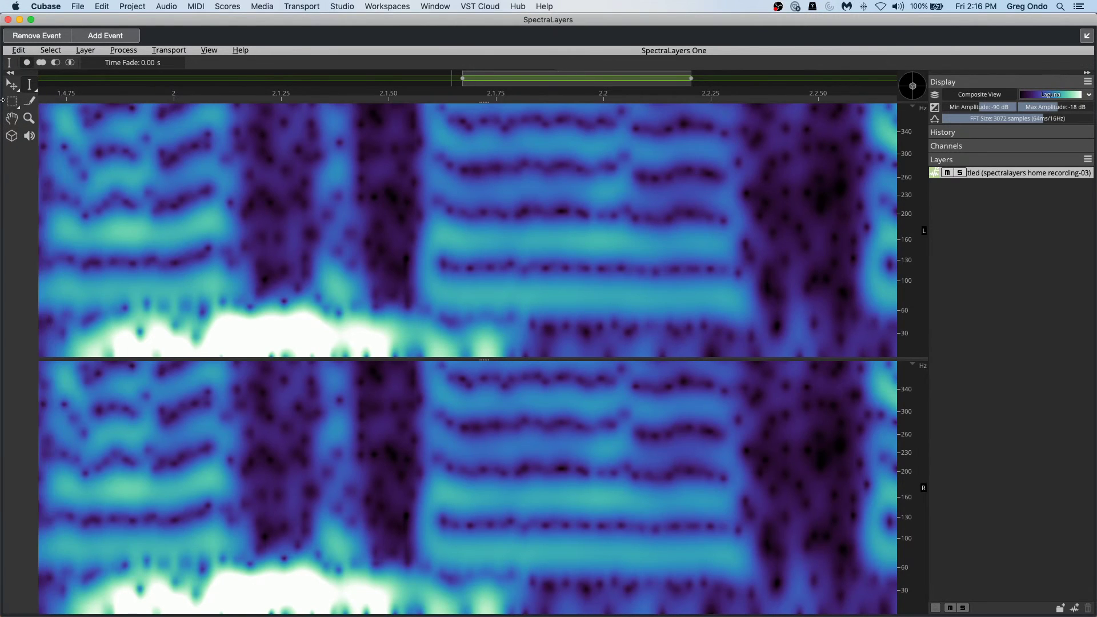
drag(2, 100, 1, 100)
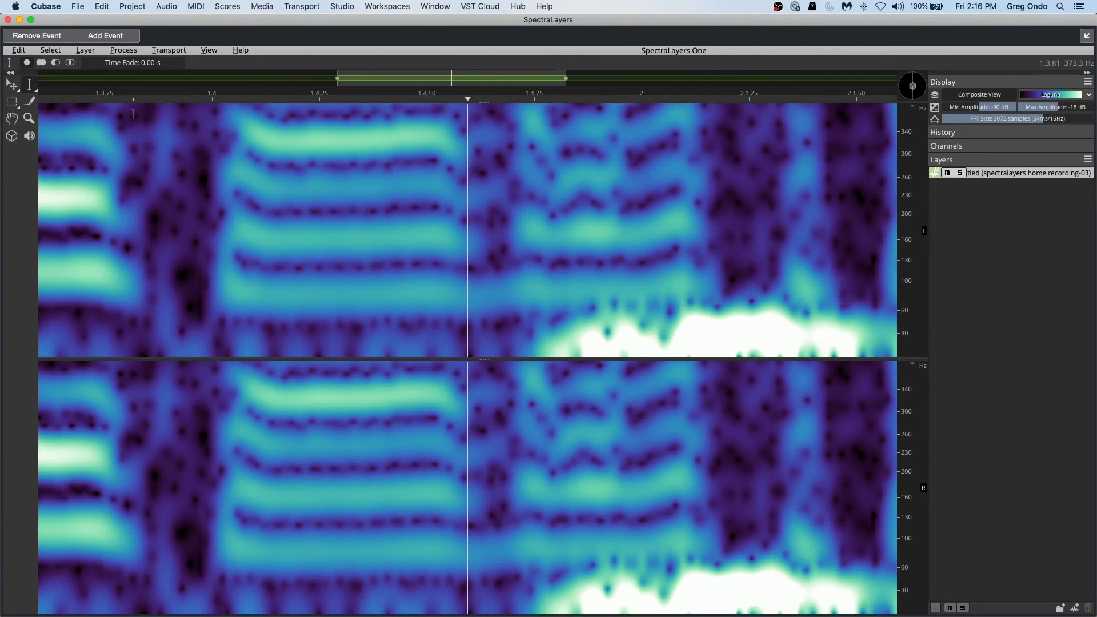
click(306, 102)
scroll(306, 102, down, 3)
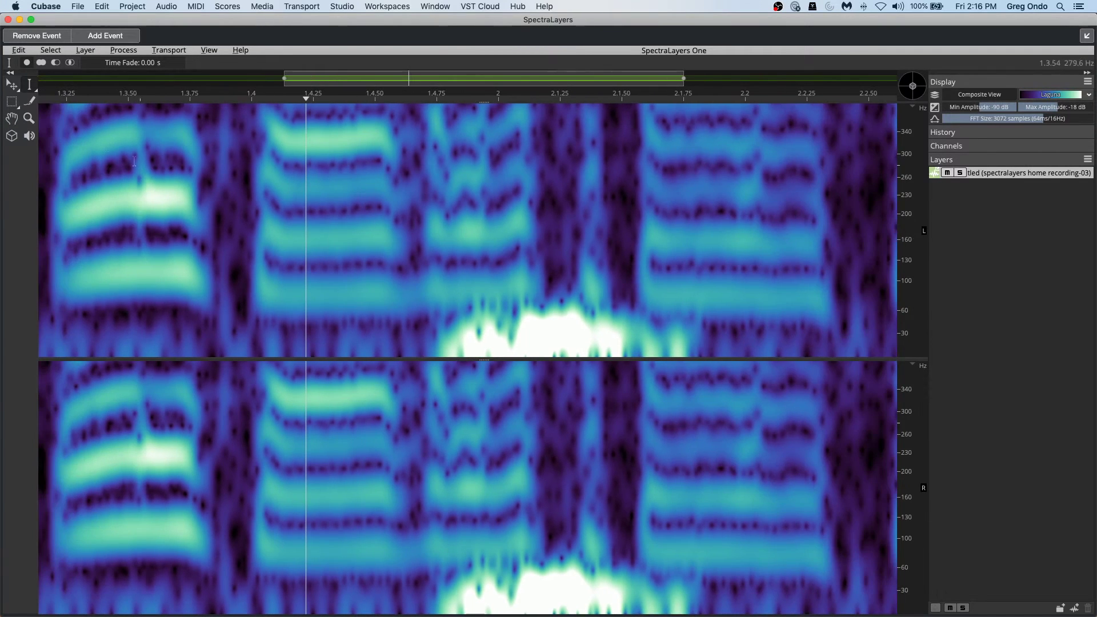
Step: Tilt the spectrogram slightly in 3D to inspect the height of the low-frequency burst near bar 2
click(12, 136)
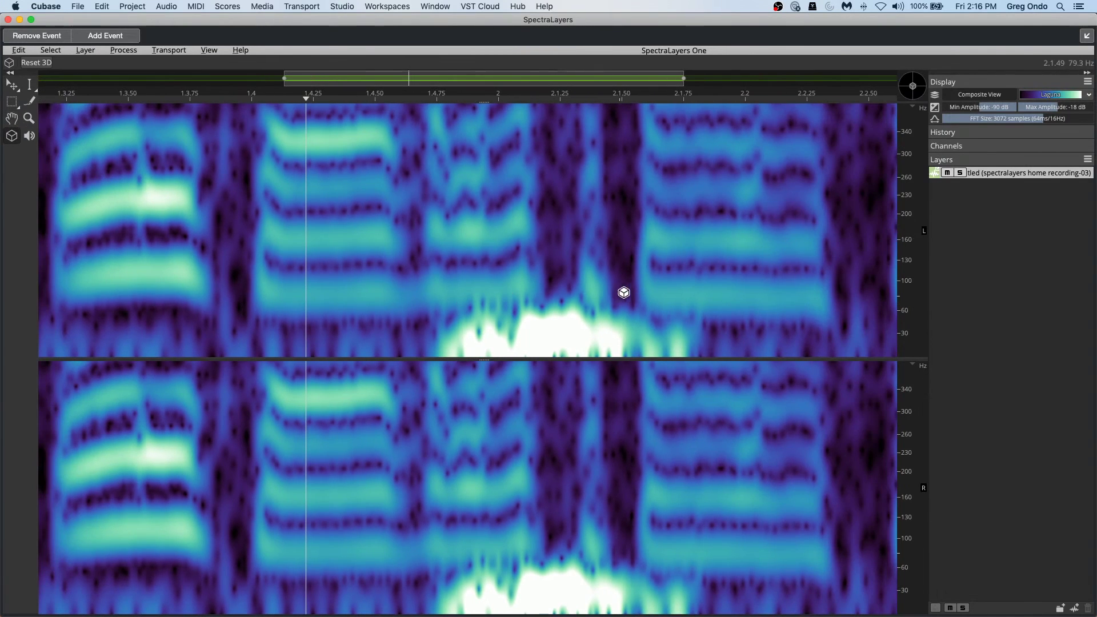
drag(621, 292, 596, 306)
drag(478, 341, 540, 288)
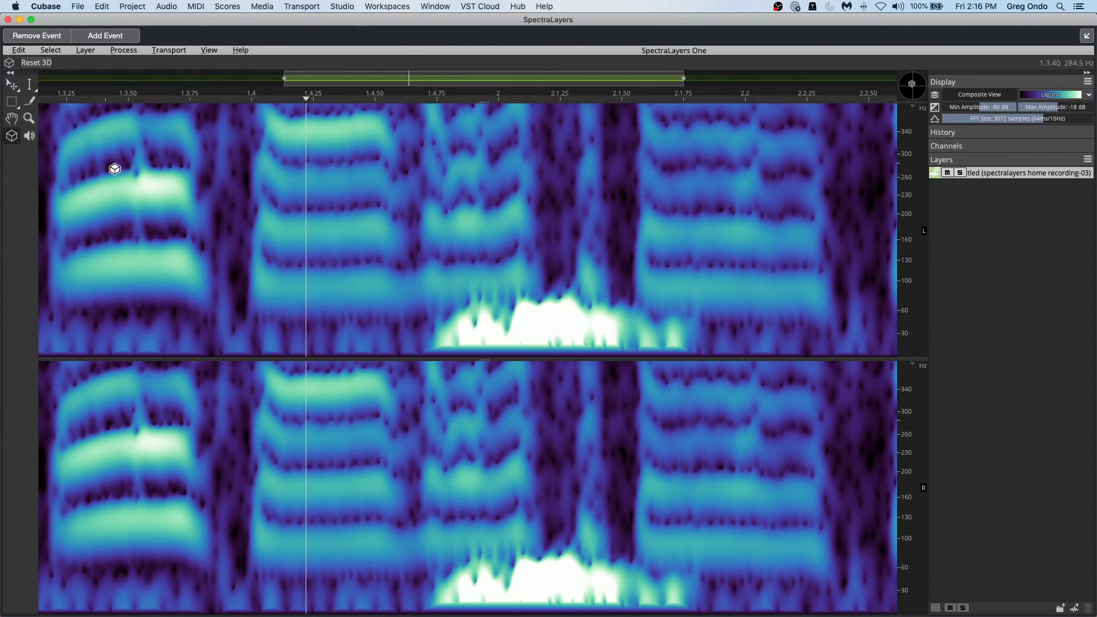
Step: Enclose the low-frequency burst around bar 2, below about 60 Hz, in an elliptical selection, erase its contents, and clear the selection
click(13, 106)
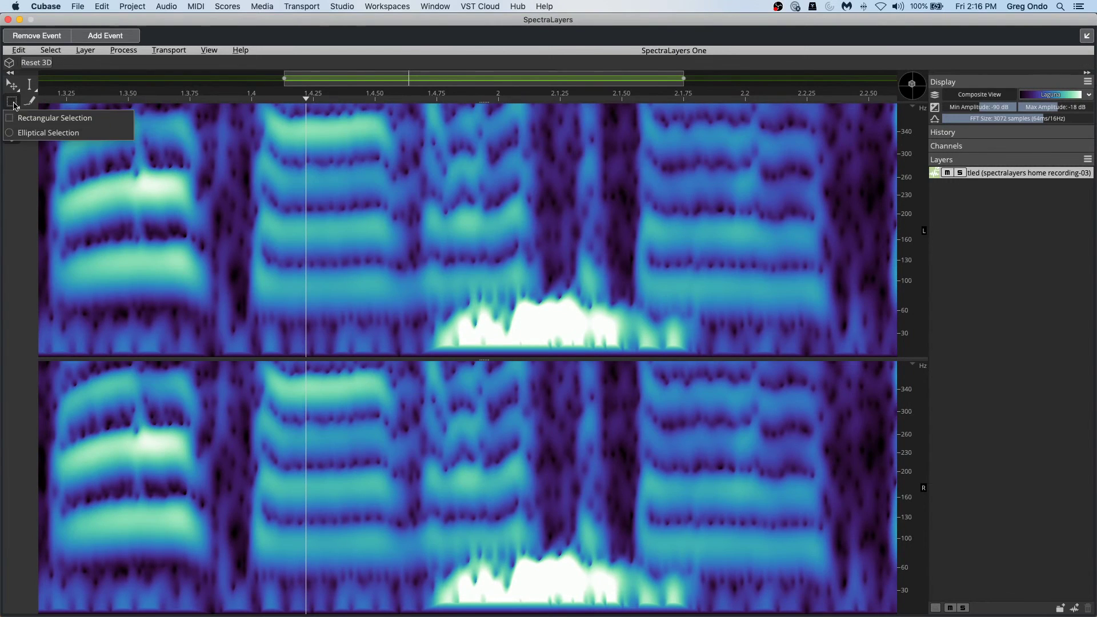
click(53, 132)
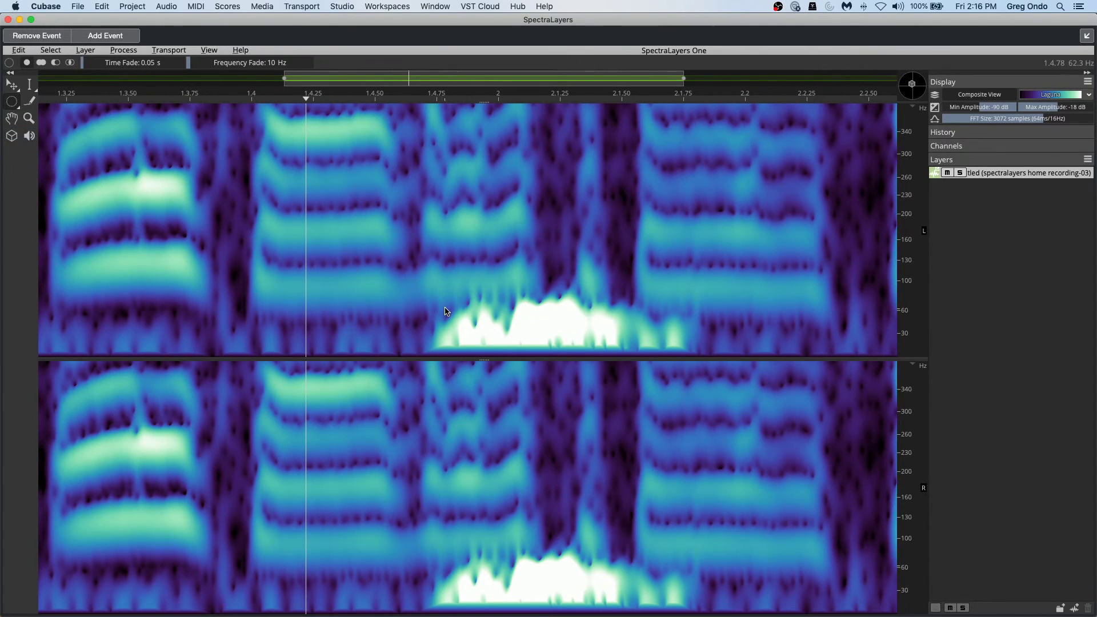
drag(445, 307, 702, 355)
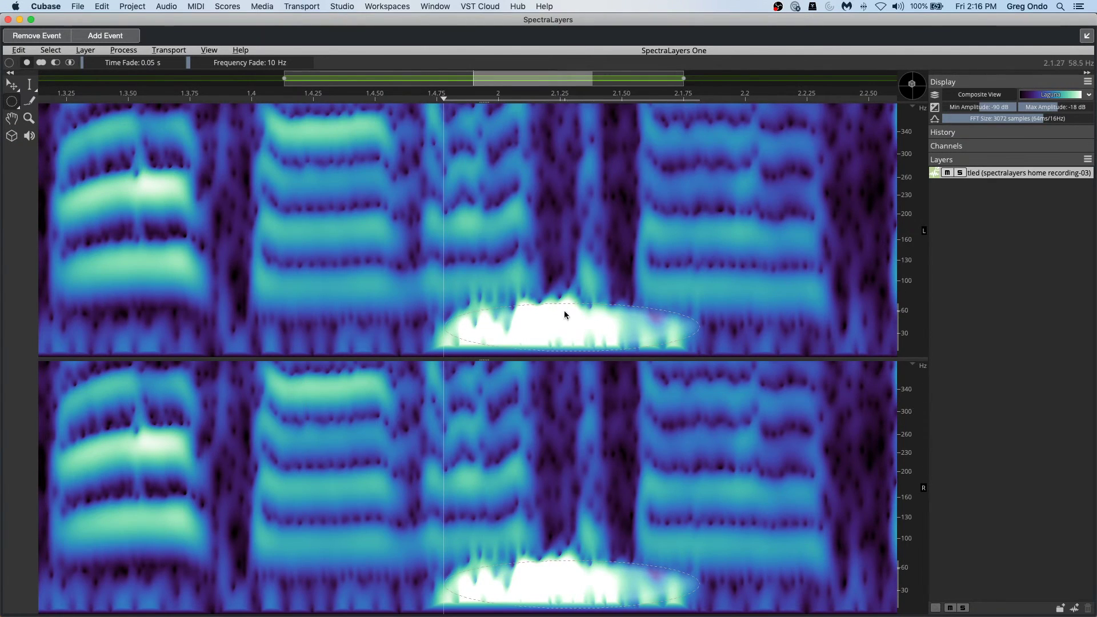
key(Delete)
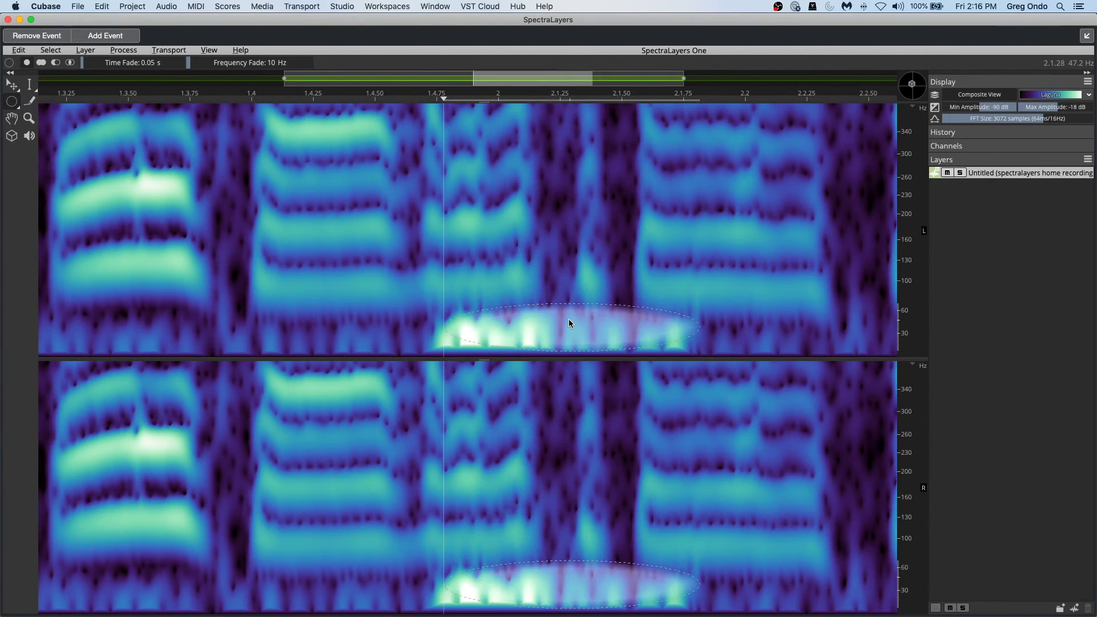
click(535, 262)
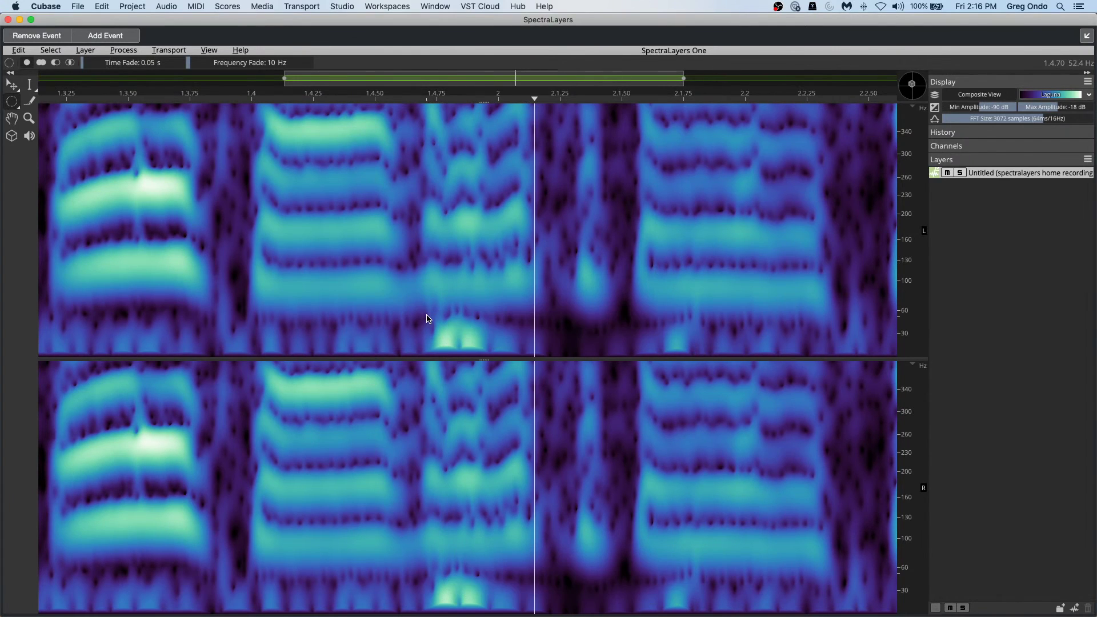
Step: Play the repaired passage around bar 2 to check how it sounds
drag(266, 100, 2, 94)
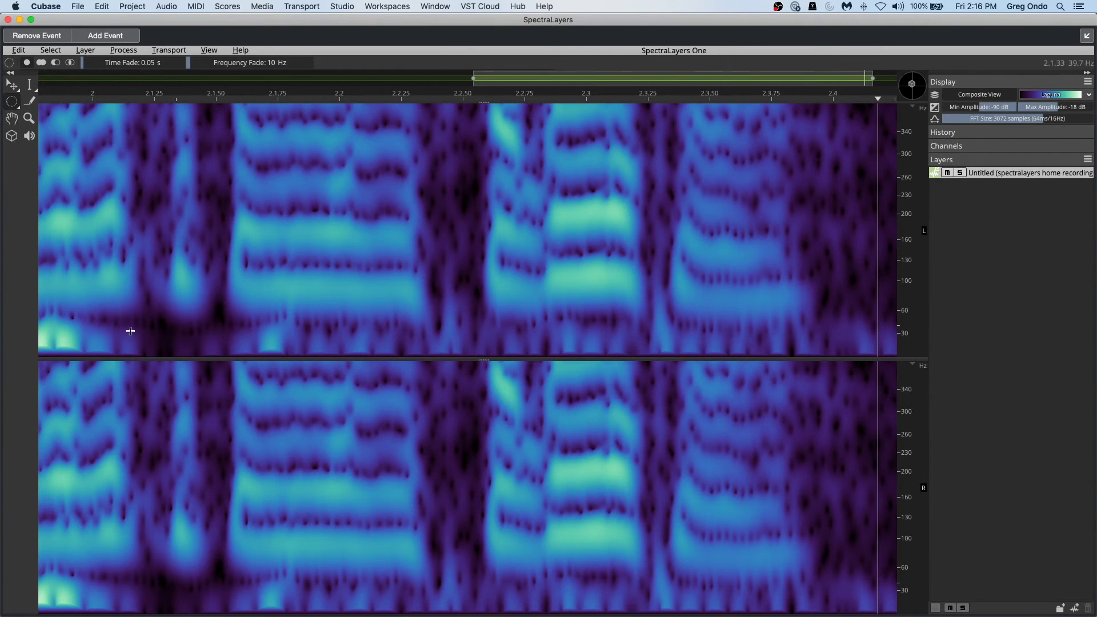
click(128, 100)
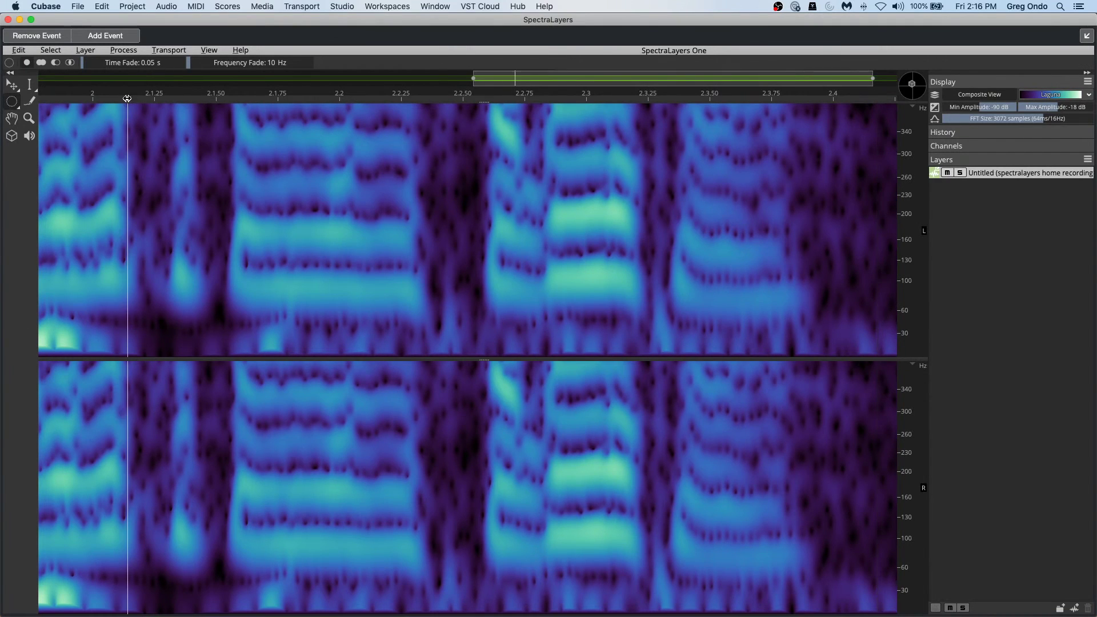
scroll(192, 135, down, 3)
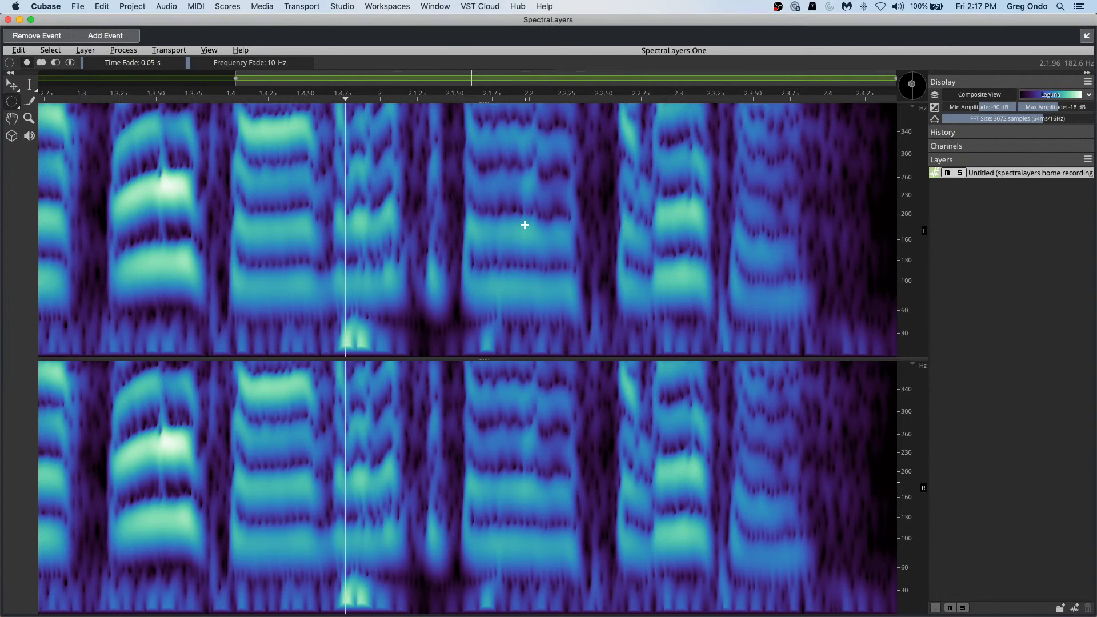
Step: Dock SpectraLayers back into the project window and show the unmix vox event in it
click(1086, 36)
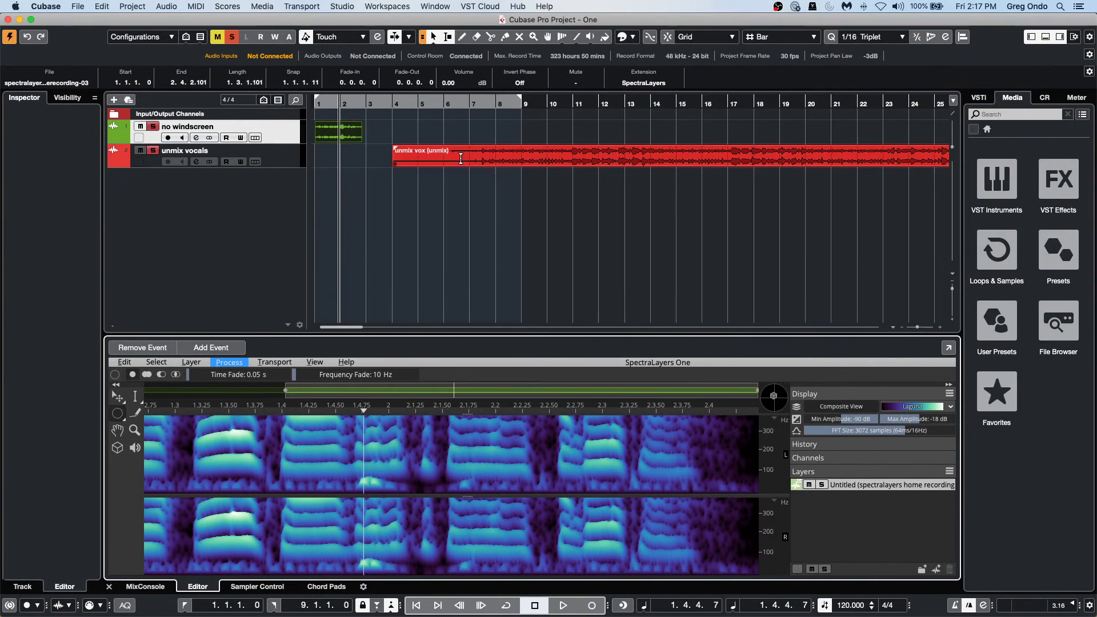
click(404, 279)
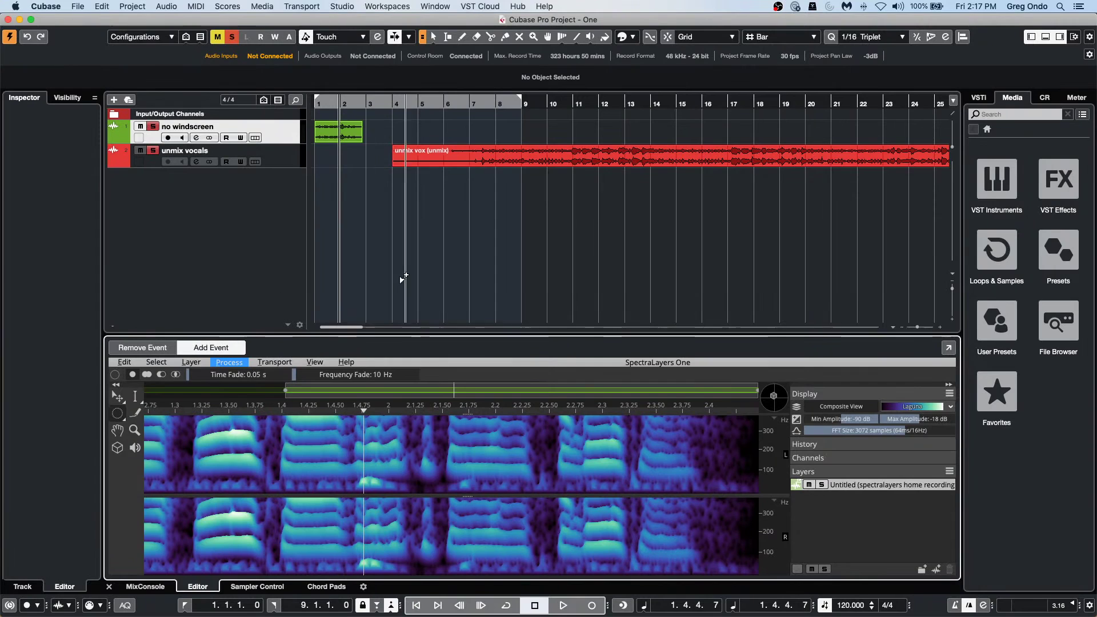
click(499, 156)
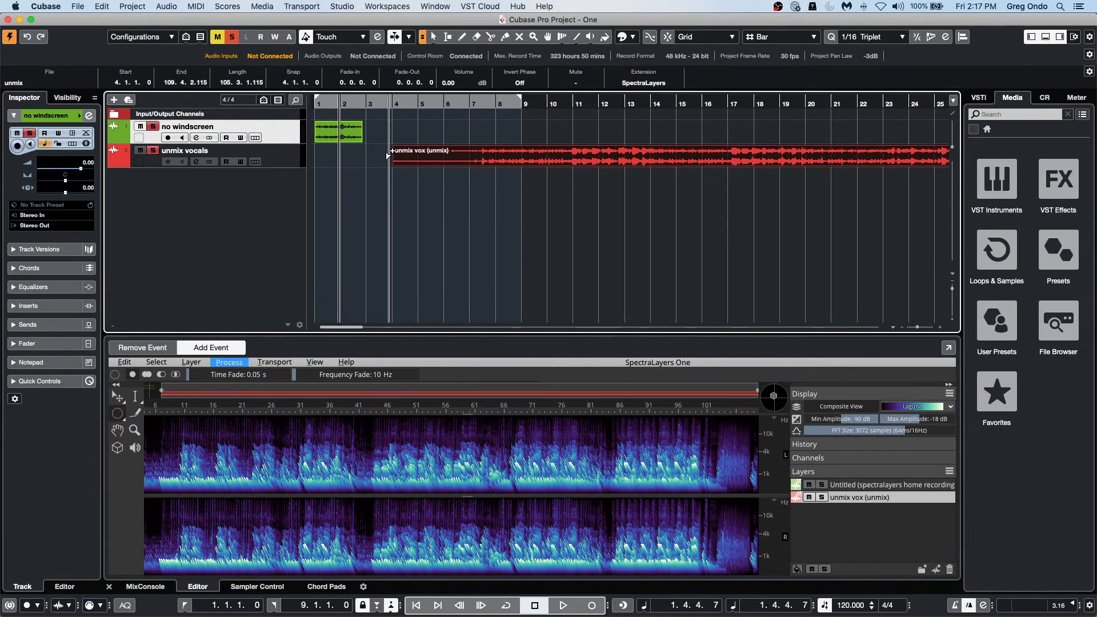
click(353, 136)
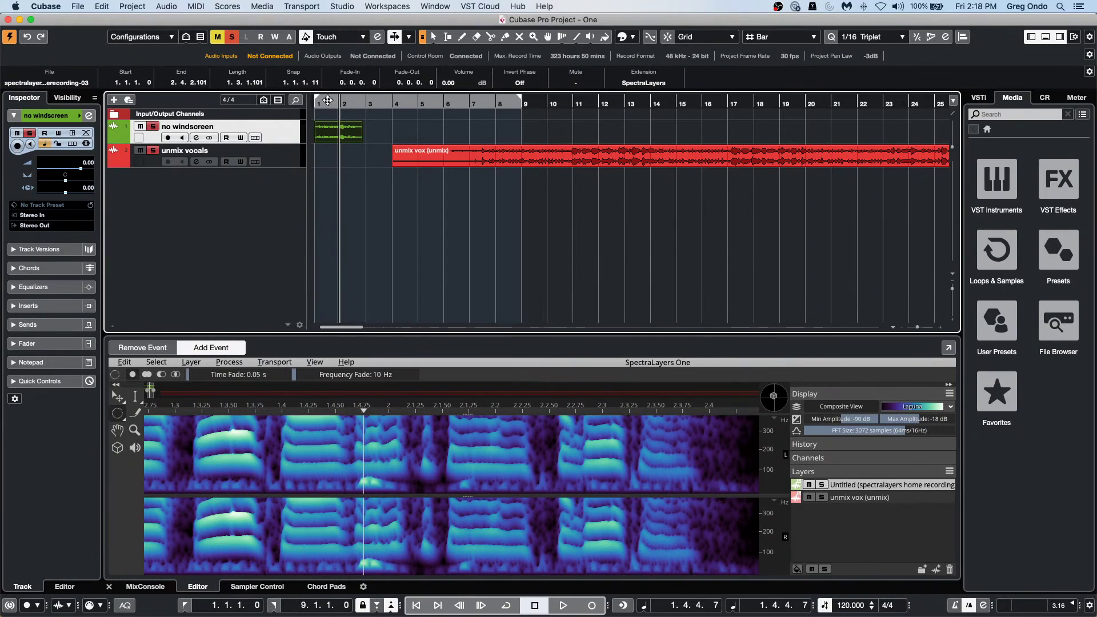
click(201, 8)
mouse_move(166, 6)
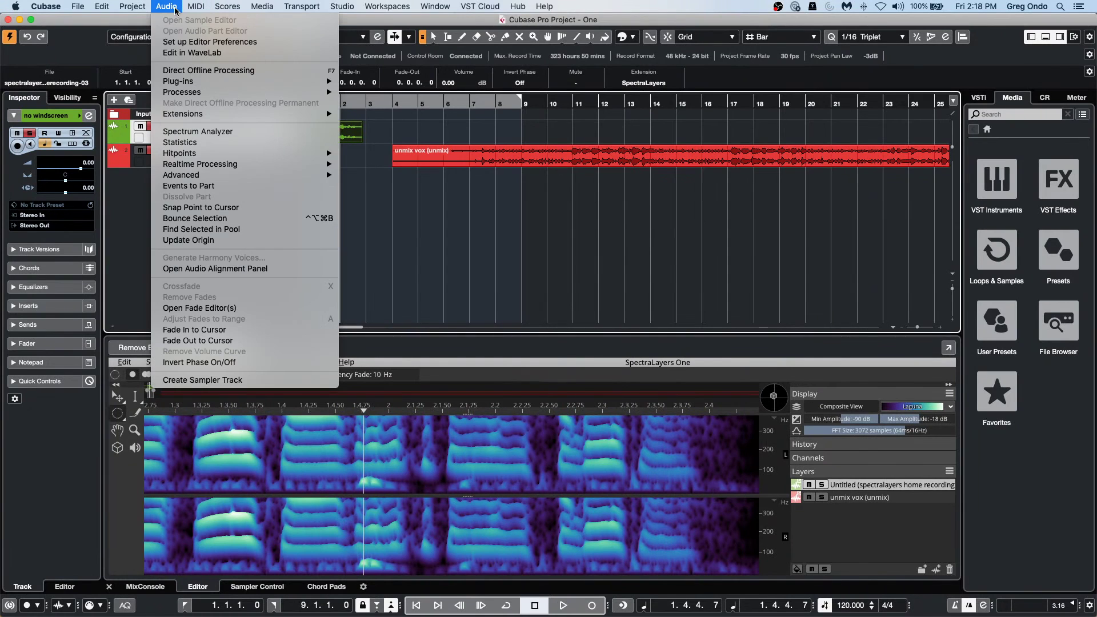
mouse_move(196, 178)
click(548, 222)
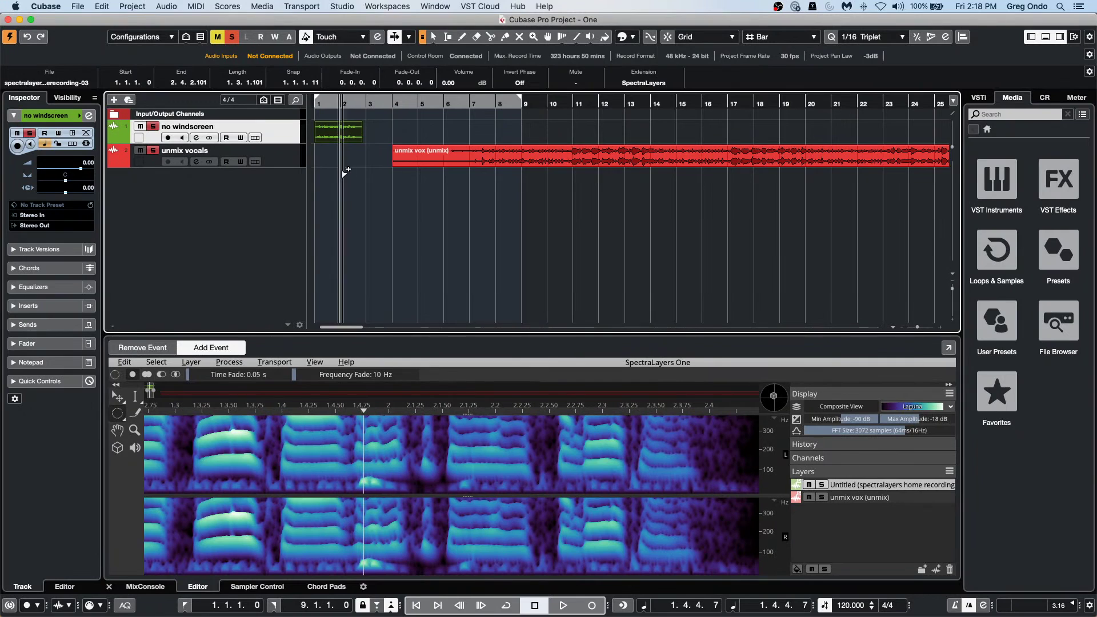
click(350, 131)
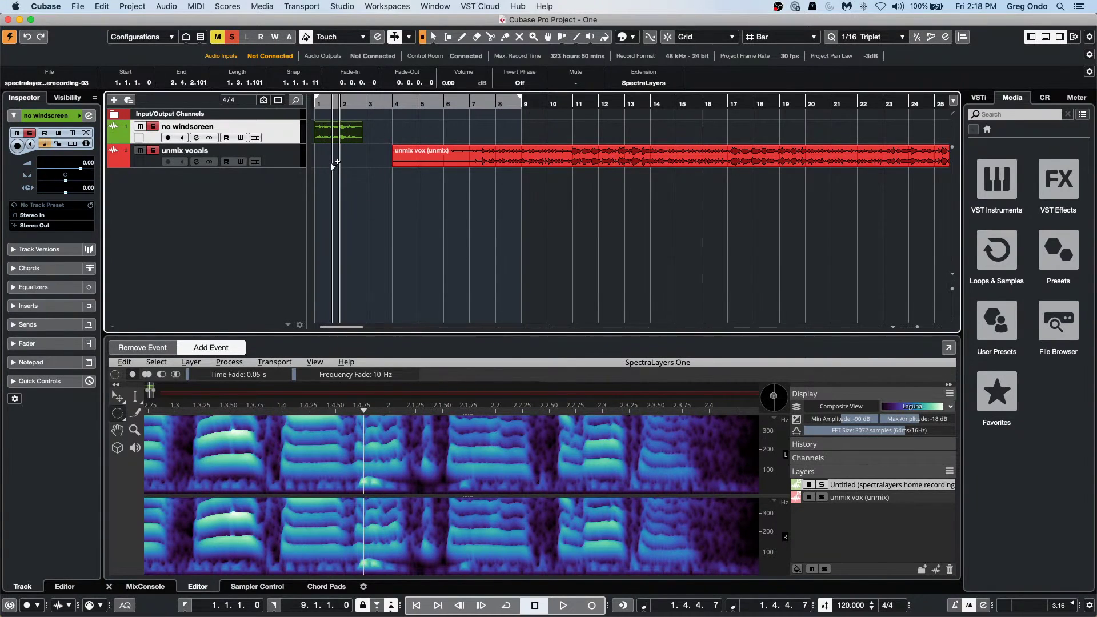
click(469, 150)
click(166, 6)
mouse_move(284, 175)
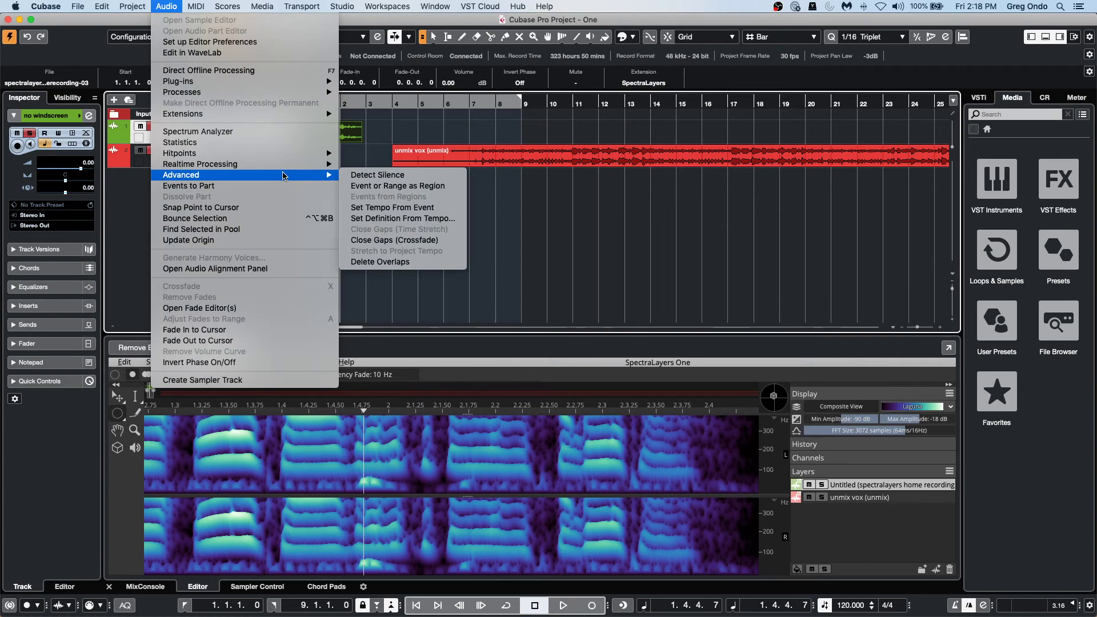
click(642, 254)
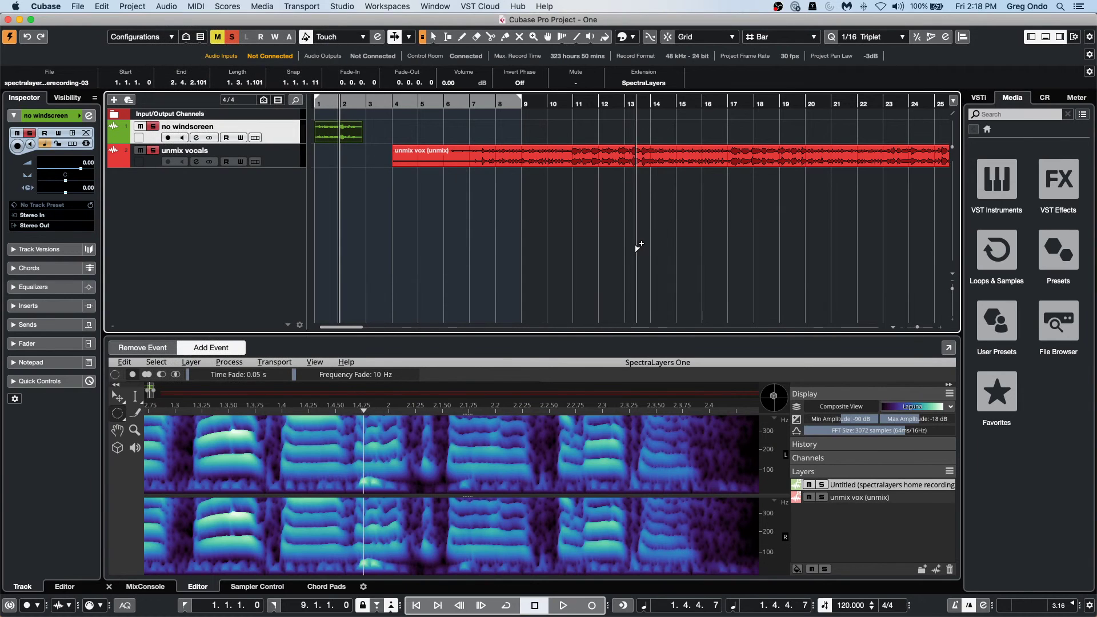
Step: Open the unmix vox event in a separate SpectraLayers window and place the playback cursor near bar 9
click(536, 158)
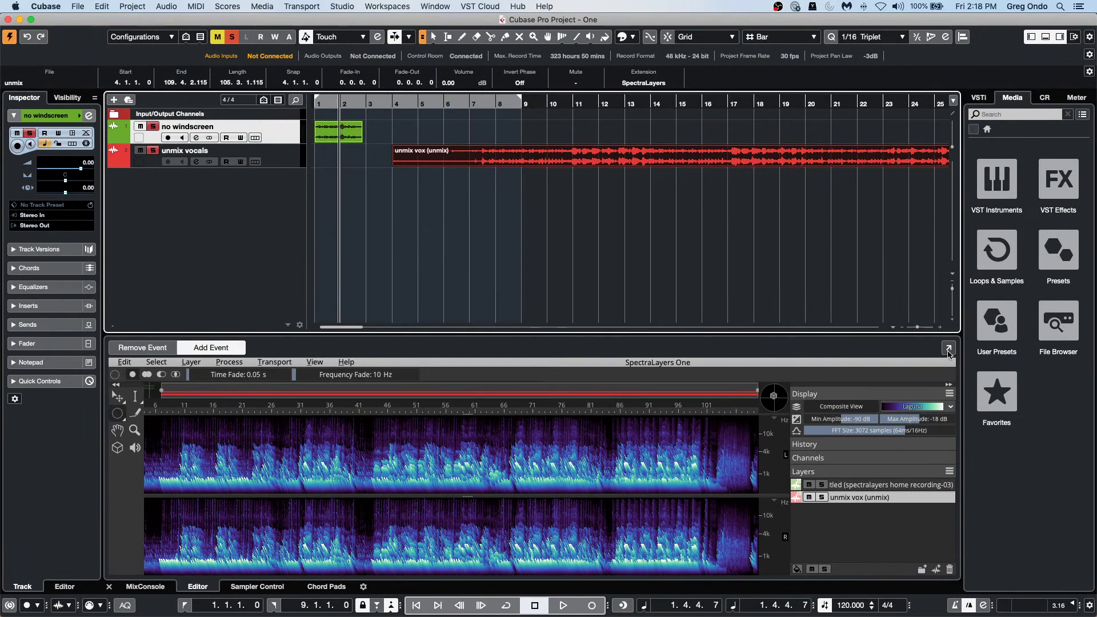
click(948, 348)
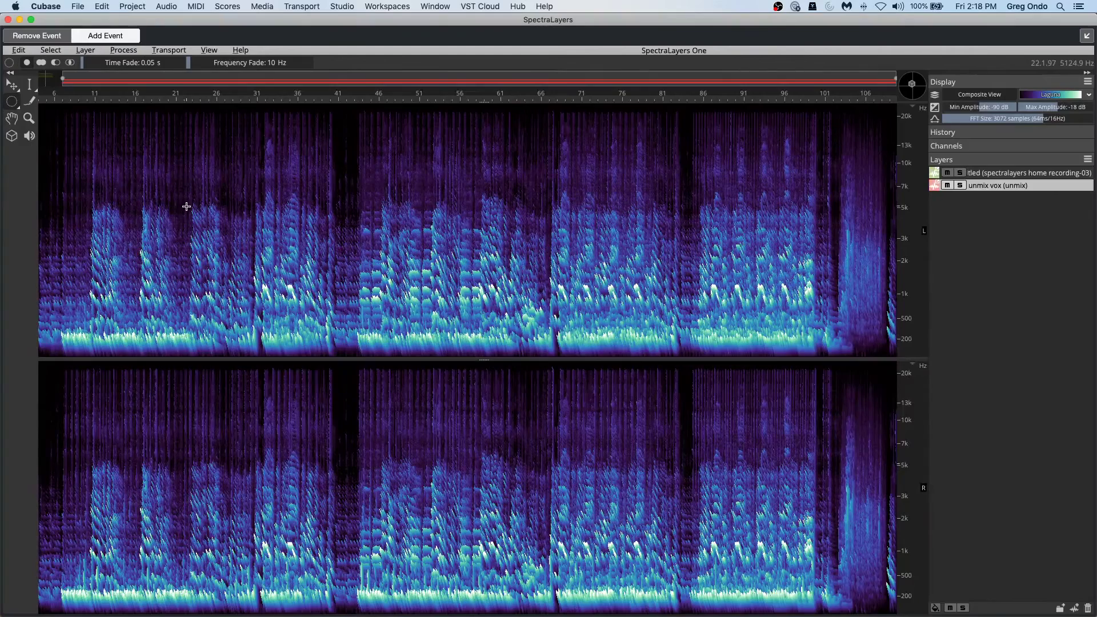
click(75, 100)
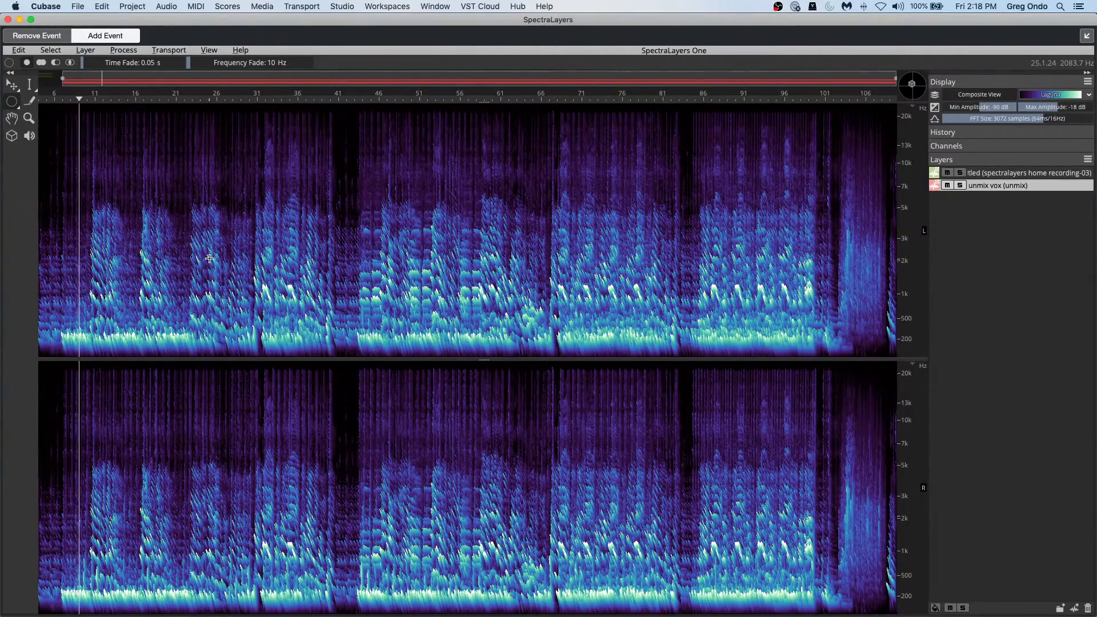
Step: Examine the unmix vox spectrogram around bar 12 at different magnifications with the Hand tool
key(h)
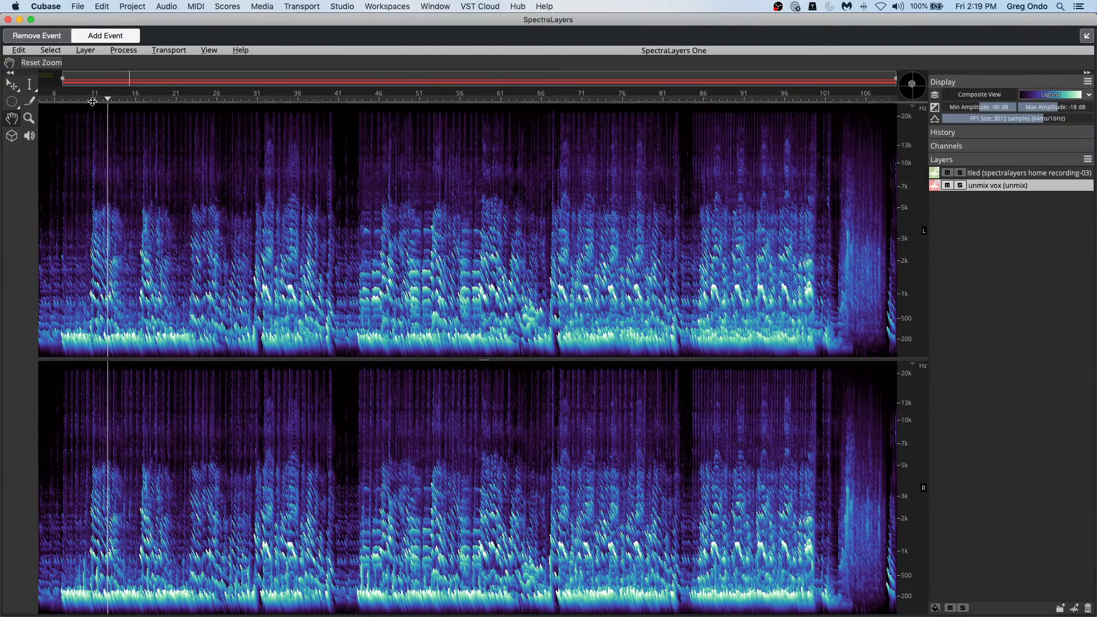
drag(98, 102, 88, 181)
scroll(88, 181, up, 5)
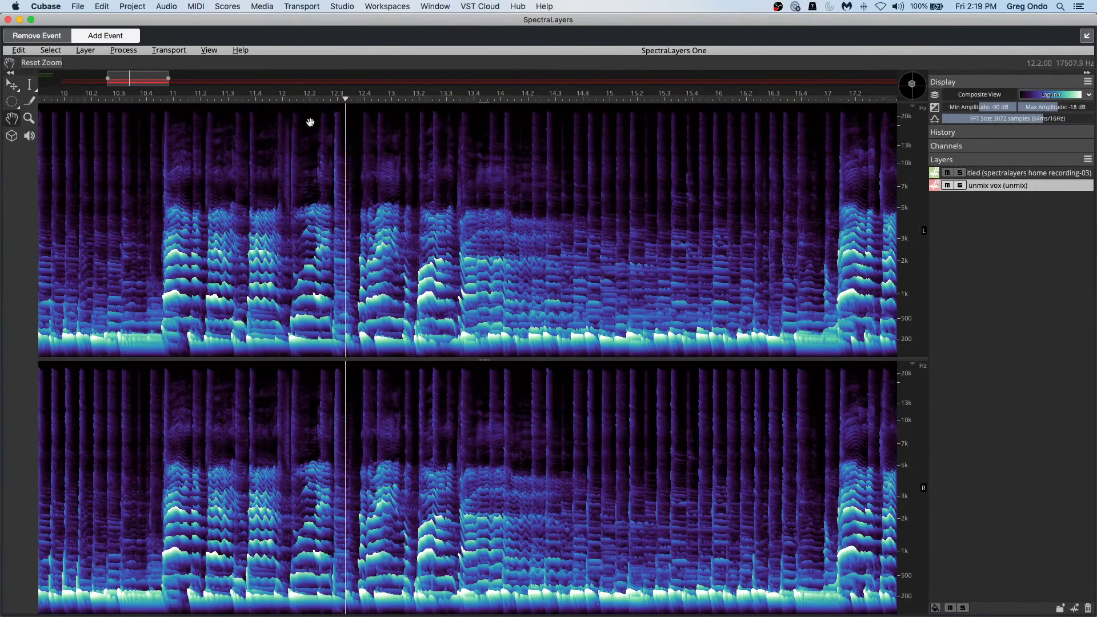
scroll(314, 172, down, 4)
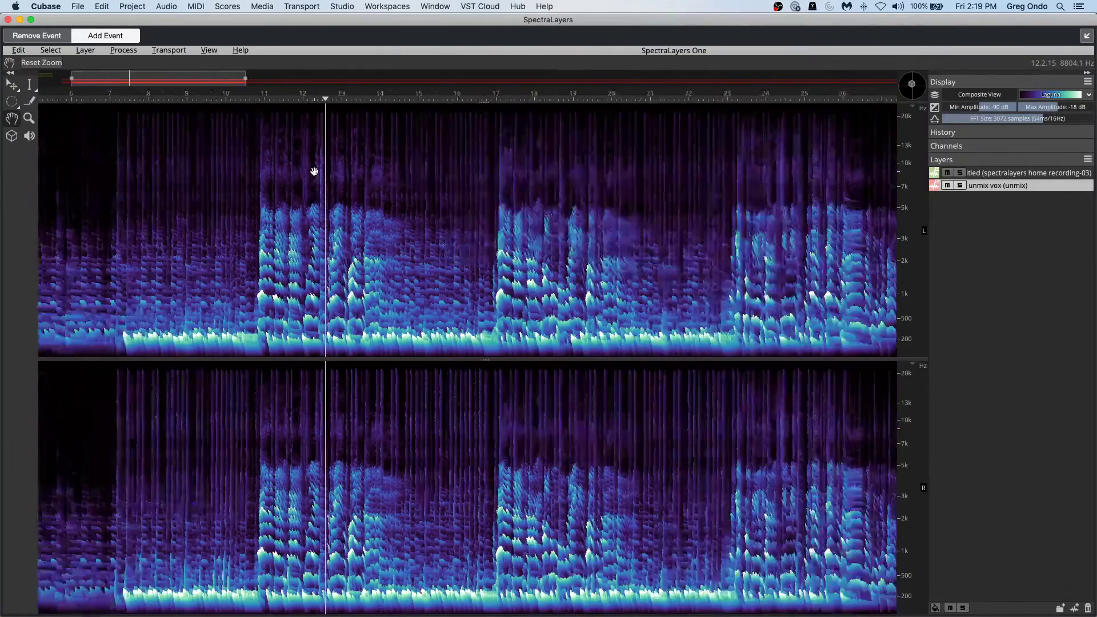
Step: Unmix the vocals of the unmix vox layer with a sensitivity of 0.00
scroll(315, 172, down, 1)
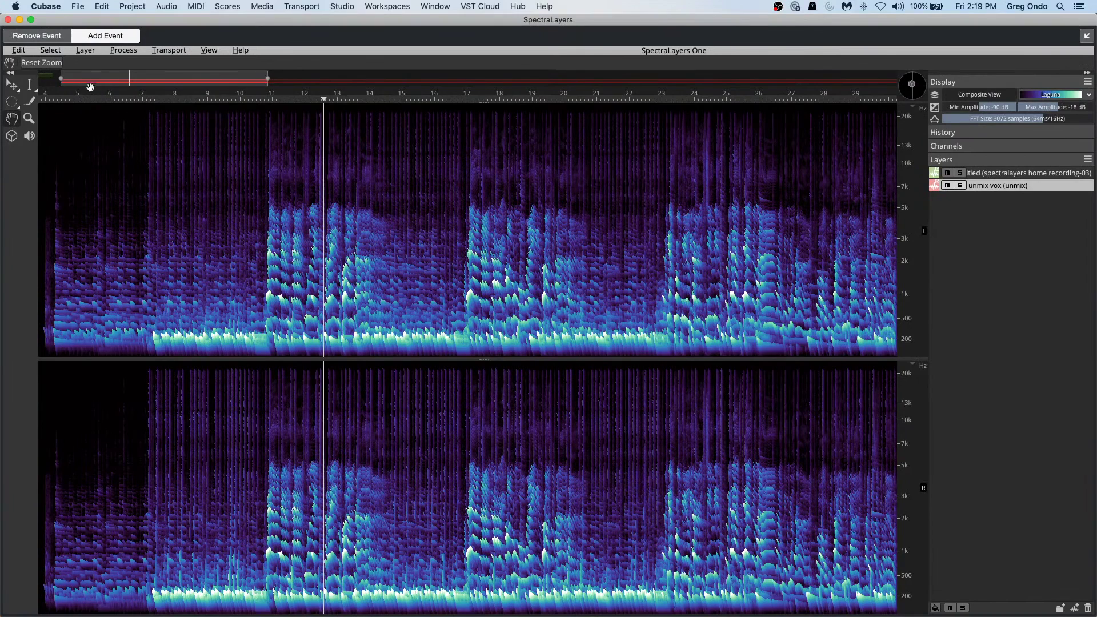
click(90, 54)
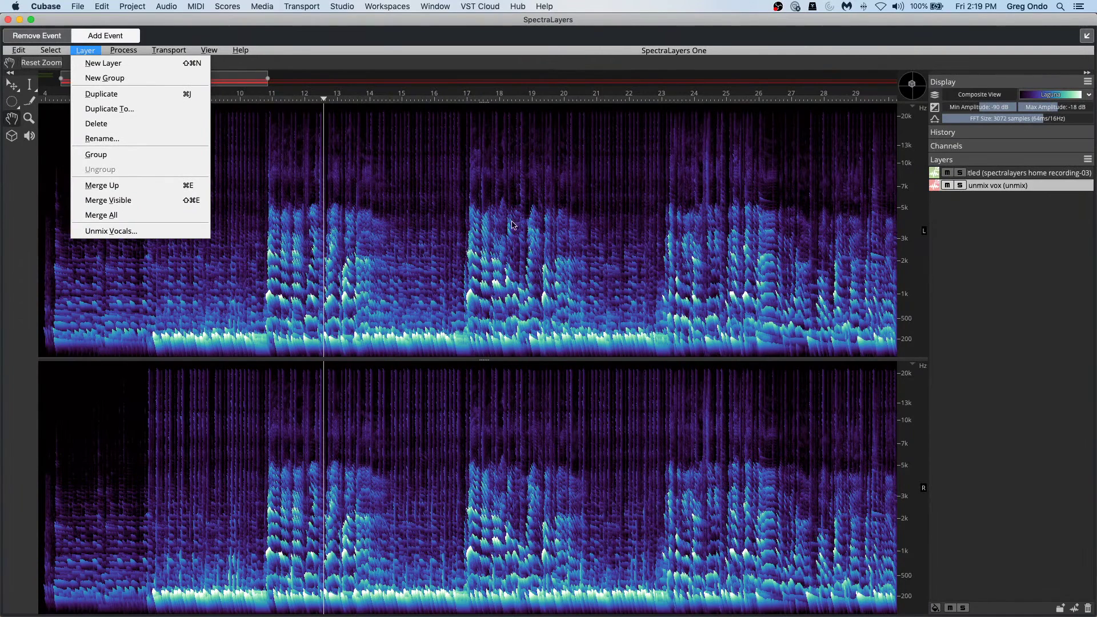
click(471, 137)
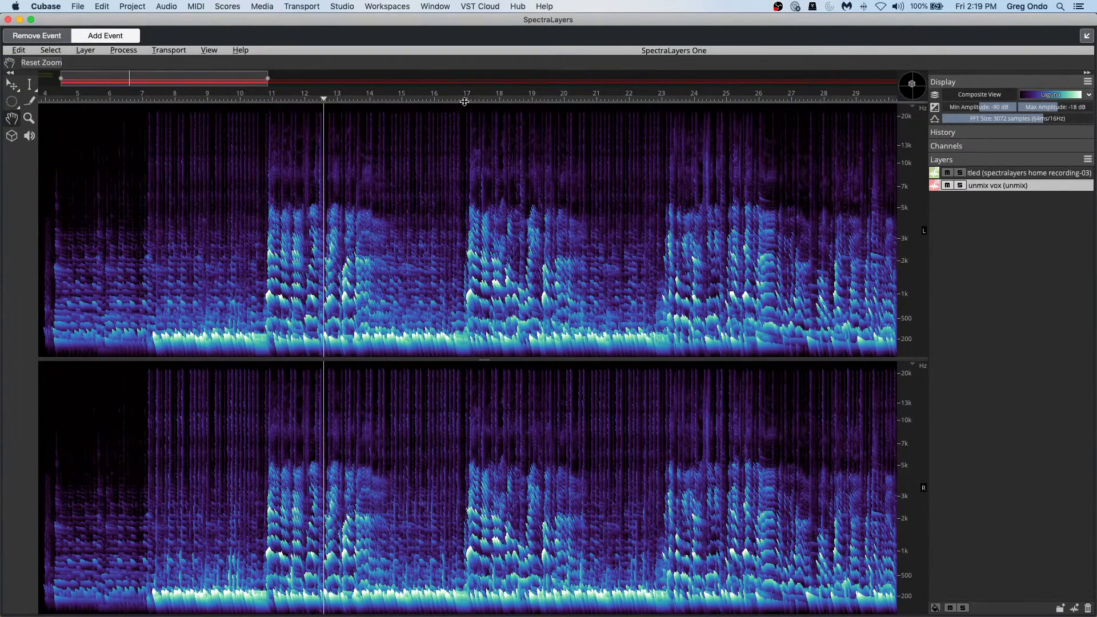
drag(464, 102, 513, 101)
click(87, 51)
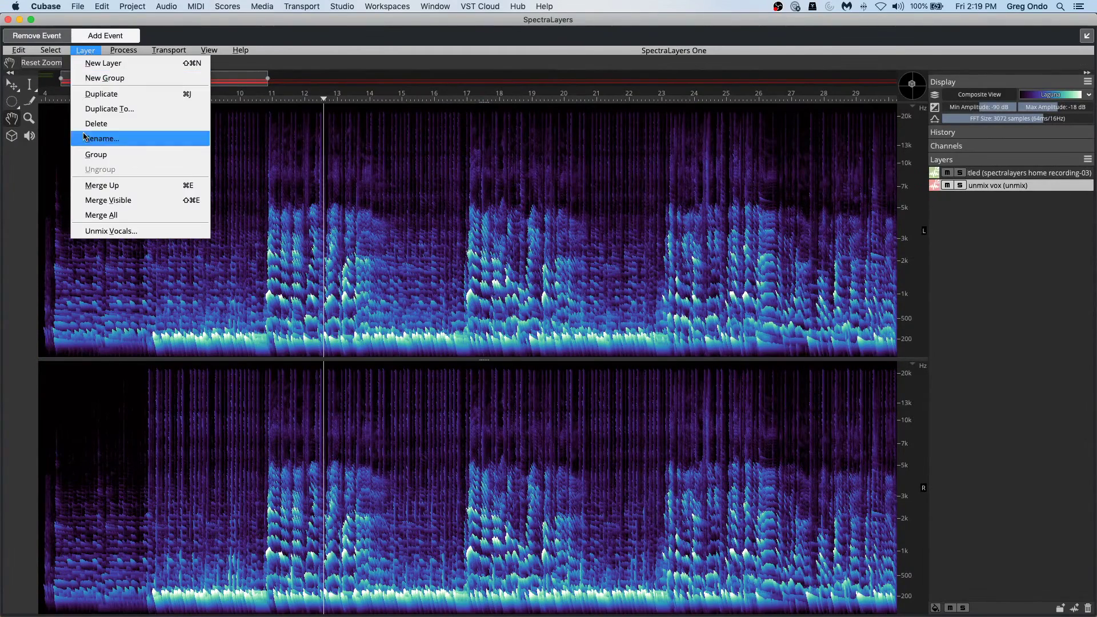
click(114, 231)
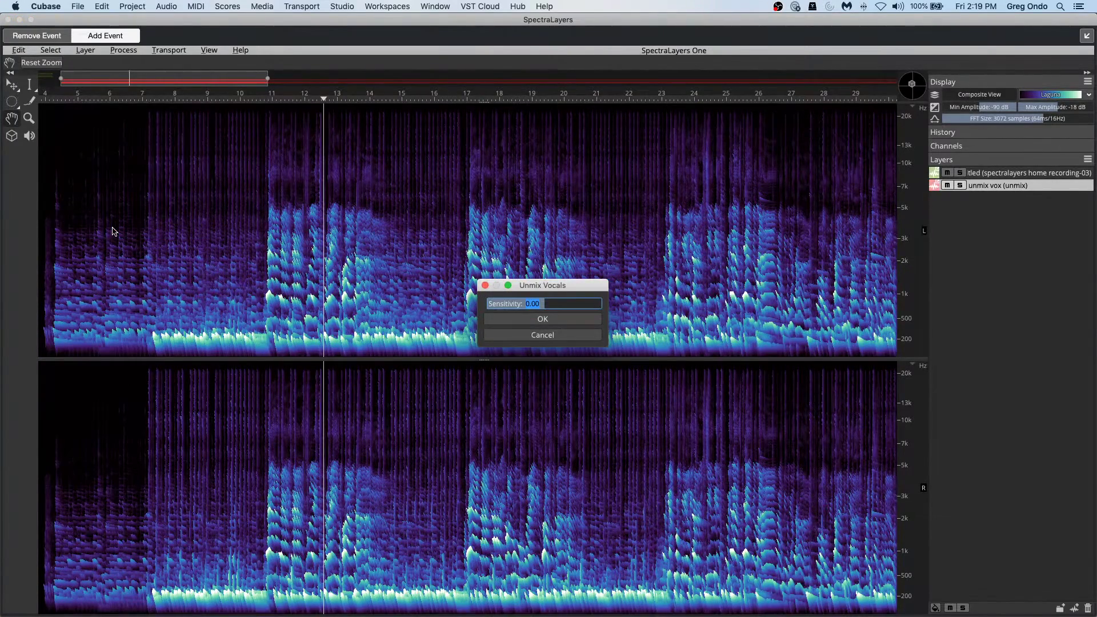
click(517, 320)
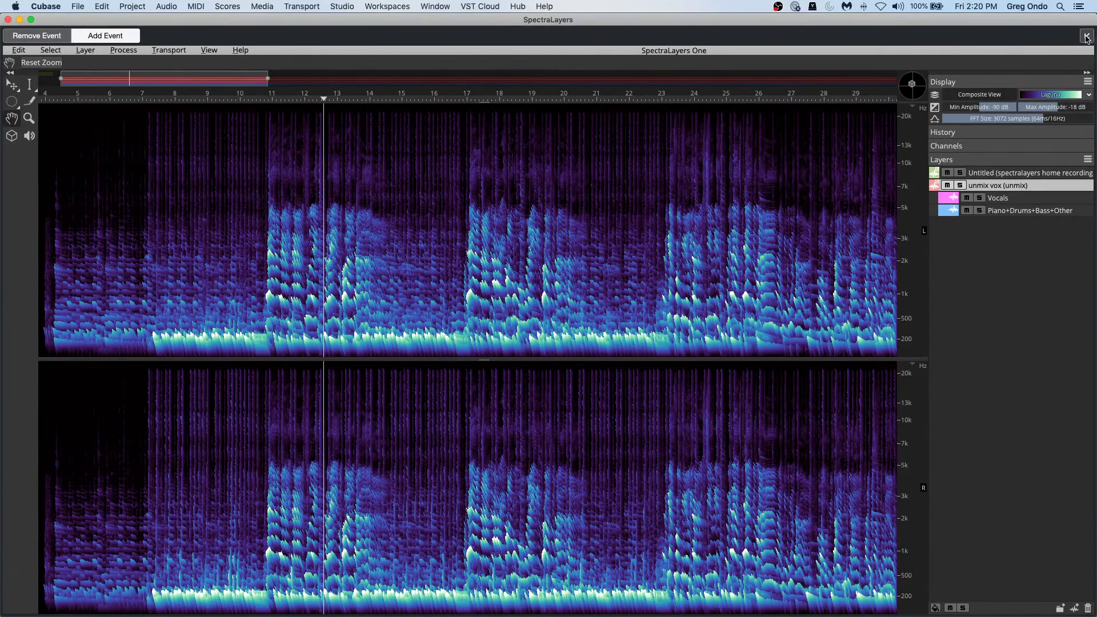
Step: Dock SpectraLayers back into the project window and play the song from bar 12, briefly muting the Vocals layer
click(1087, 37)
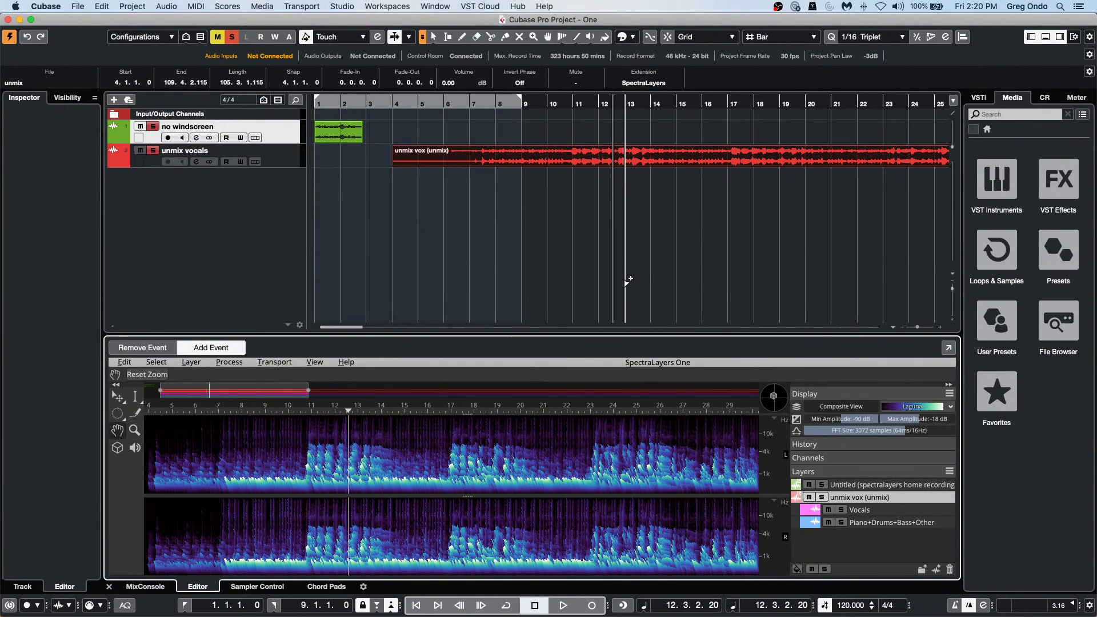
key(space)
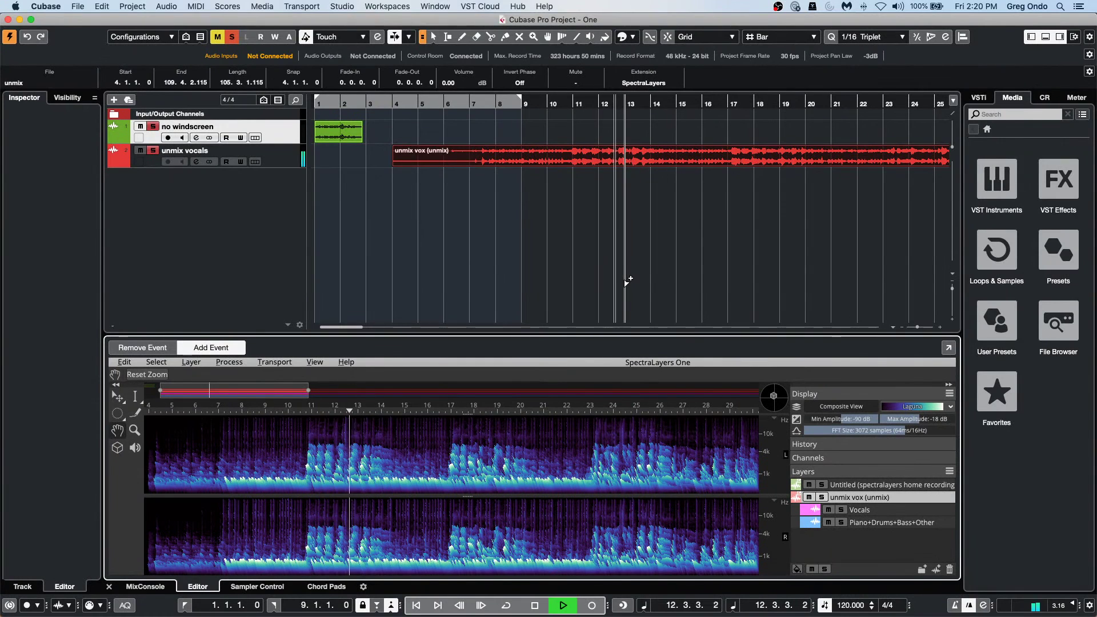
click(828, 511)
click(830, 512)
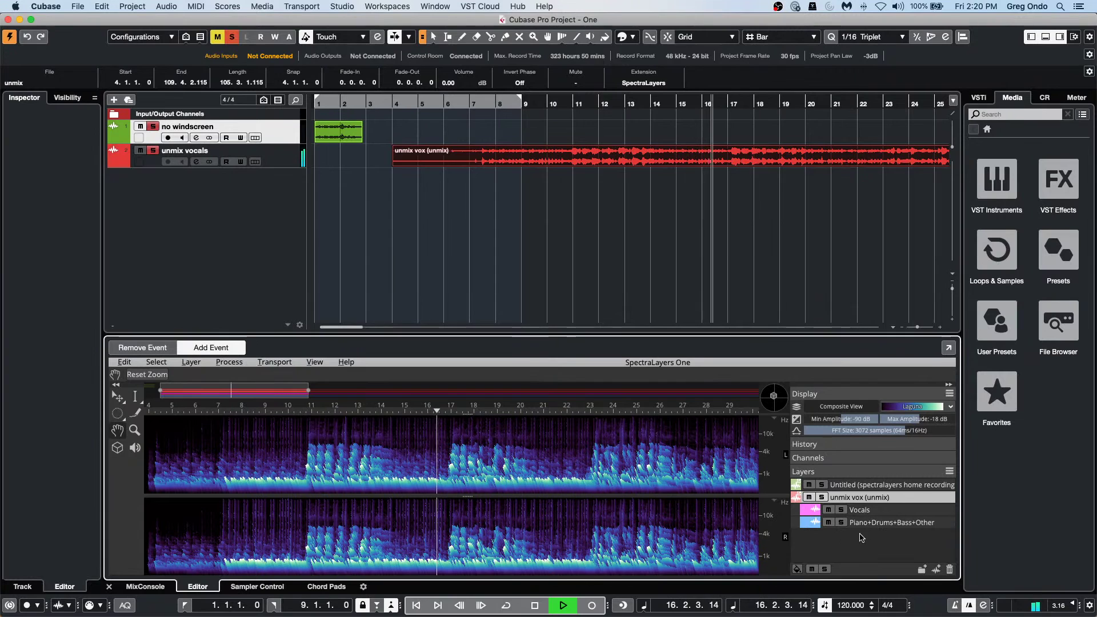
click(830, 510)
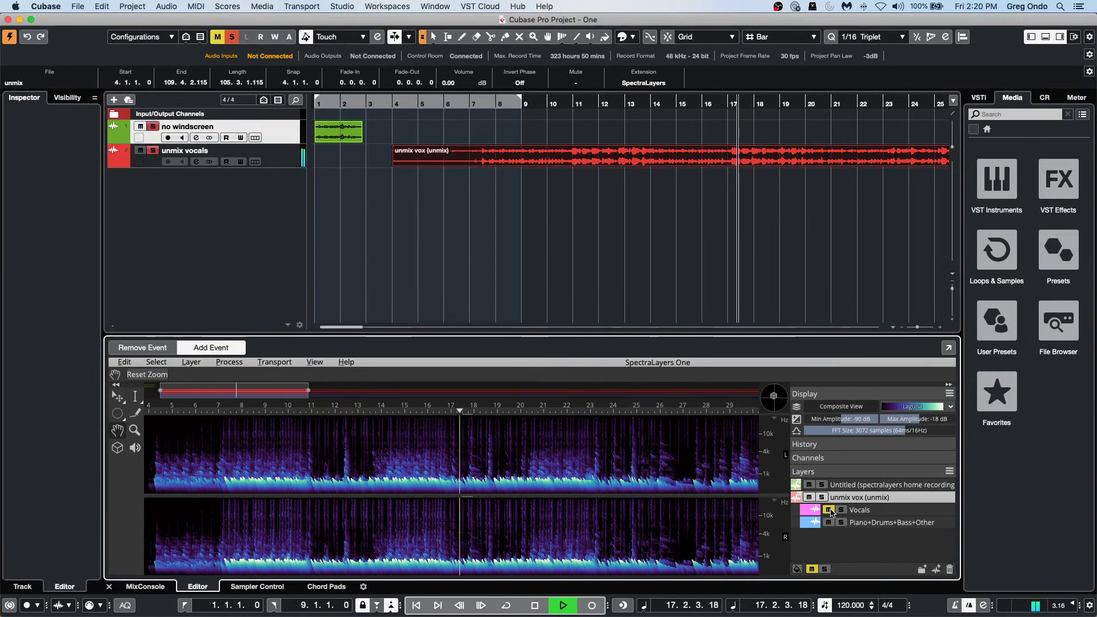
click(830, 510)
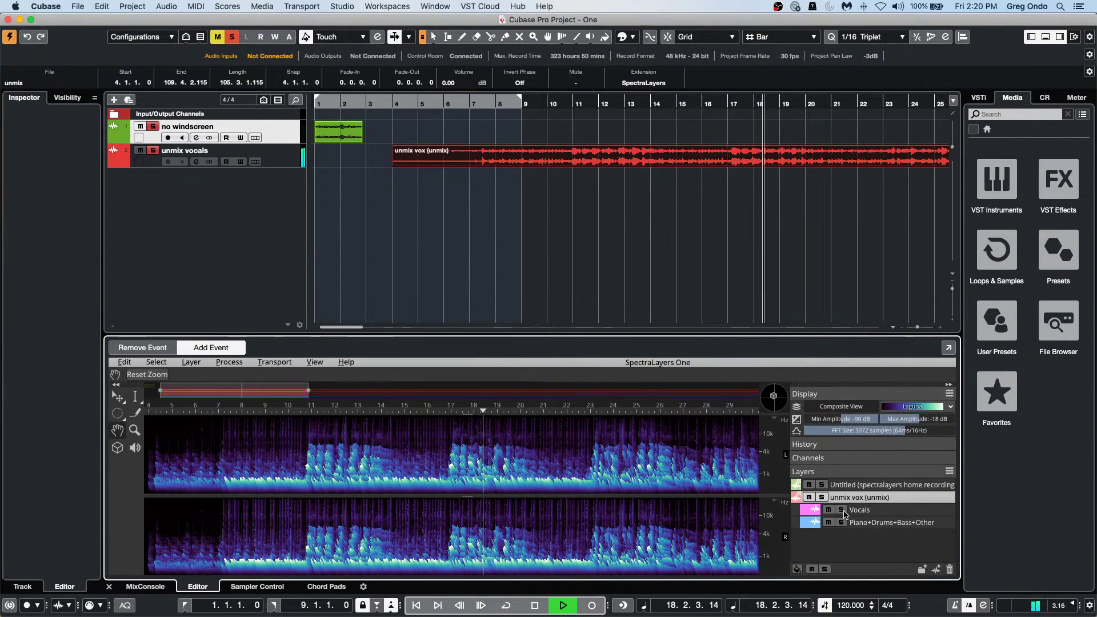
Step: Solo the Vocals layer to hear it alone around bar 19, stop, and resume playback with the solo removed
click(844, 511)
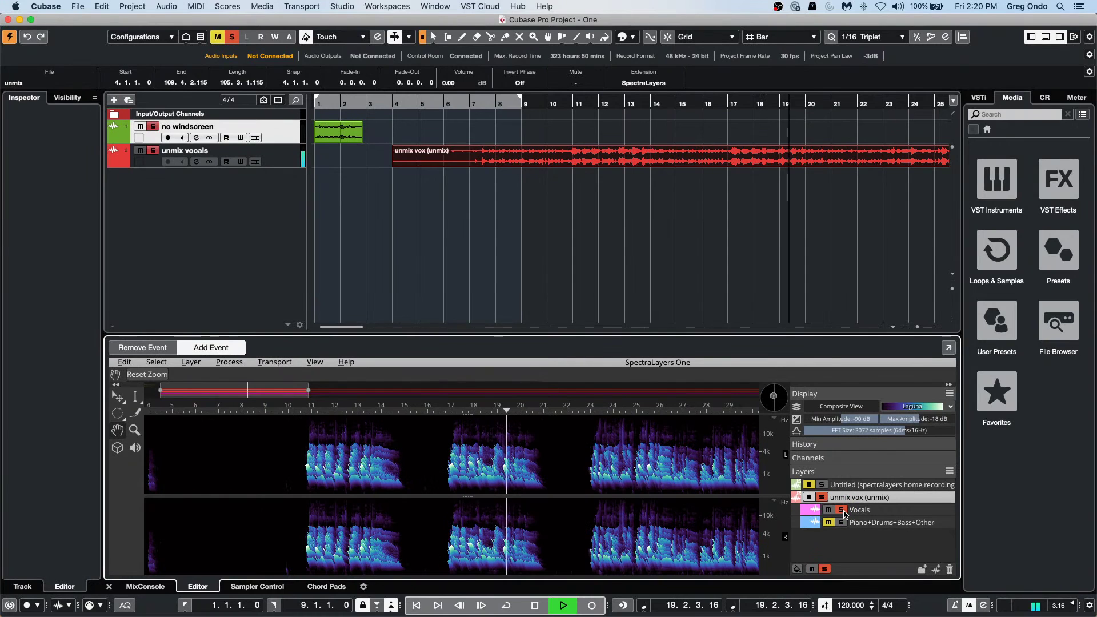
key(space)
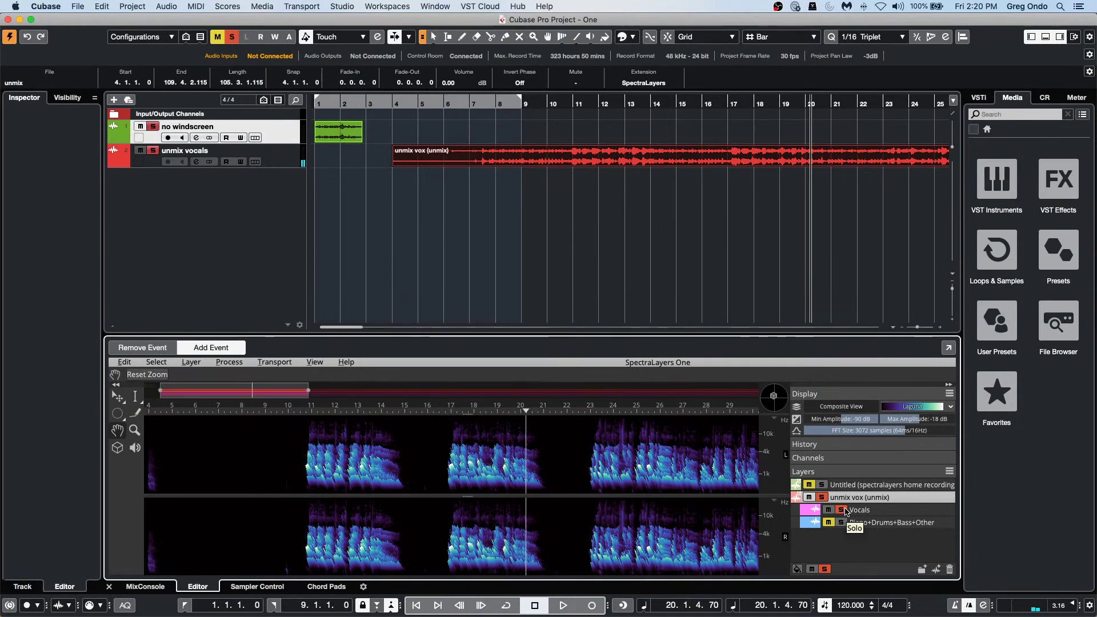
click(842, 510)
key(space)
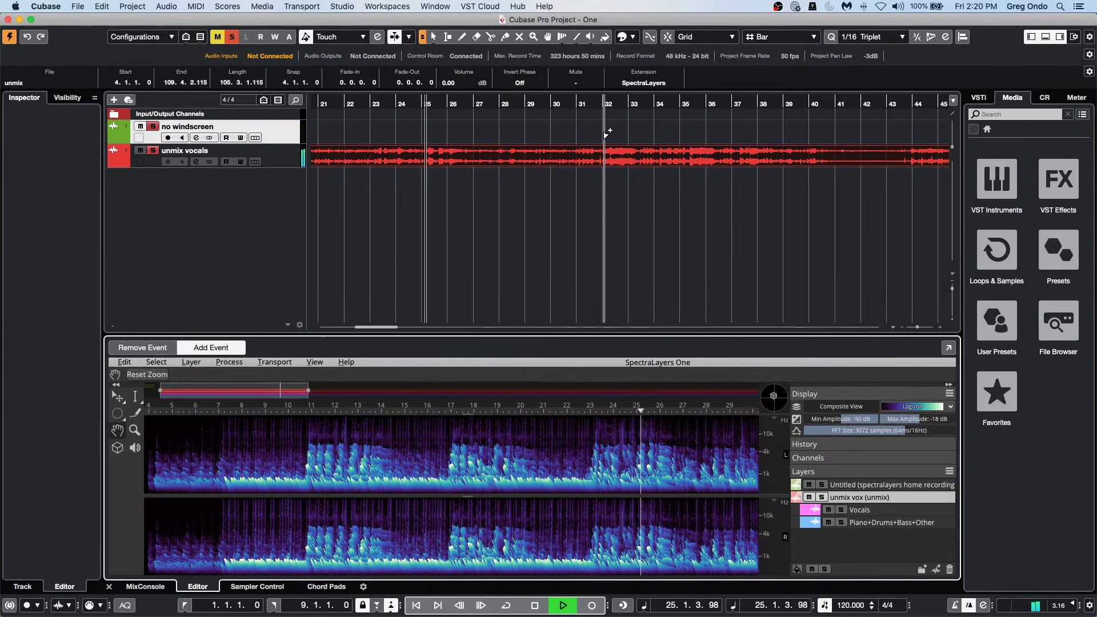
Step: Play from about bar 29 and compare the song with the Vocals layer soloed and muted, restoring the full mix before stopping
click(587, 130)
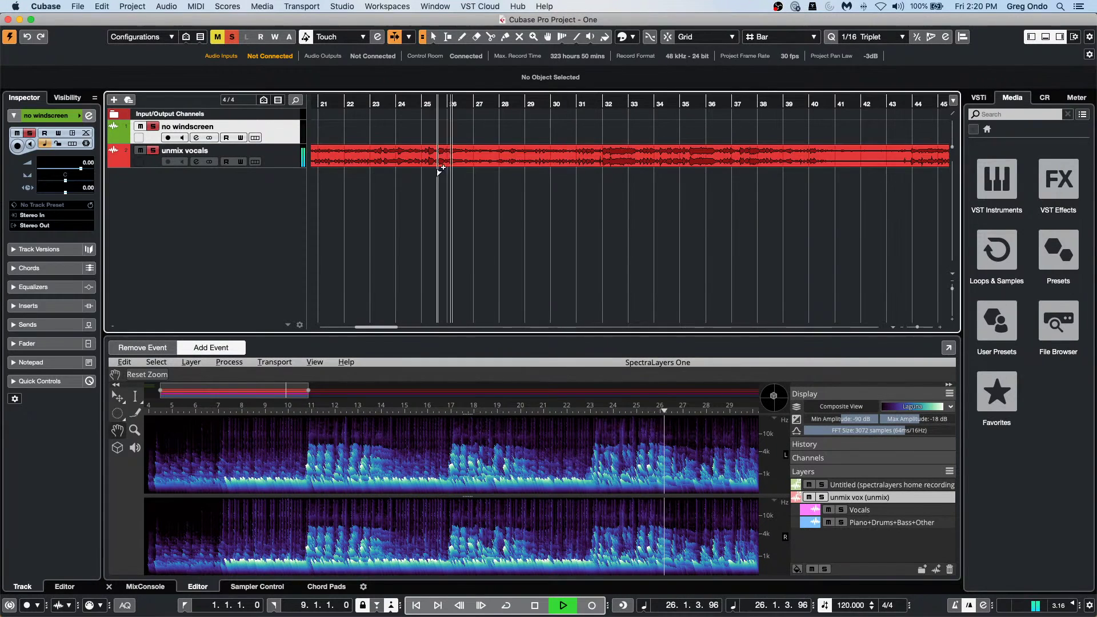
click(543, 104)
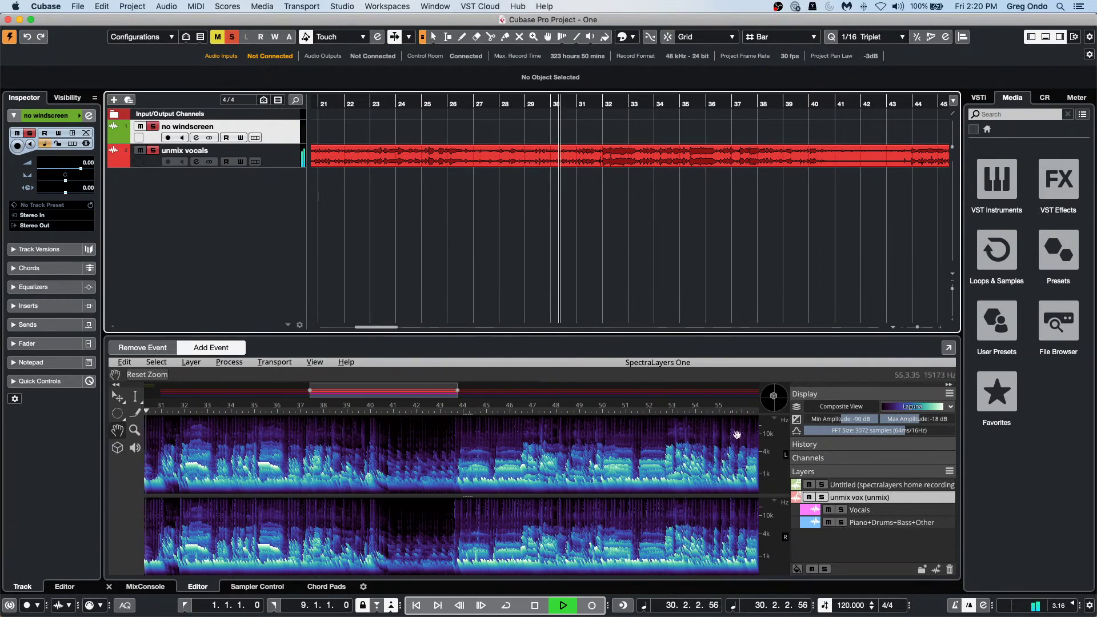
click(842, 509)
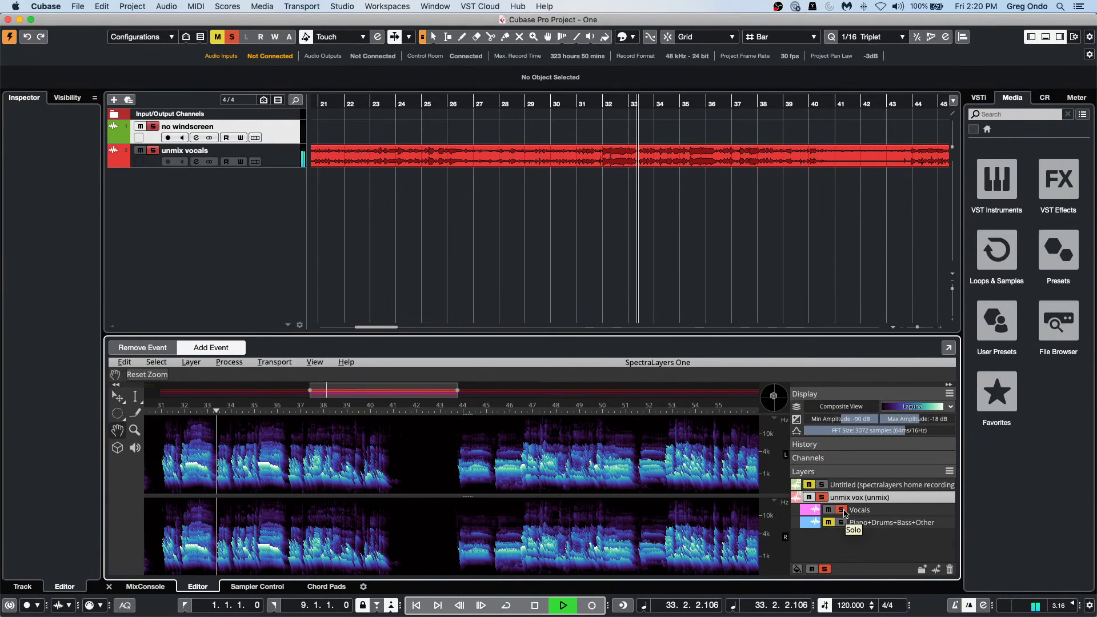
click(842, 509)
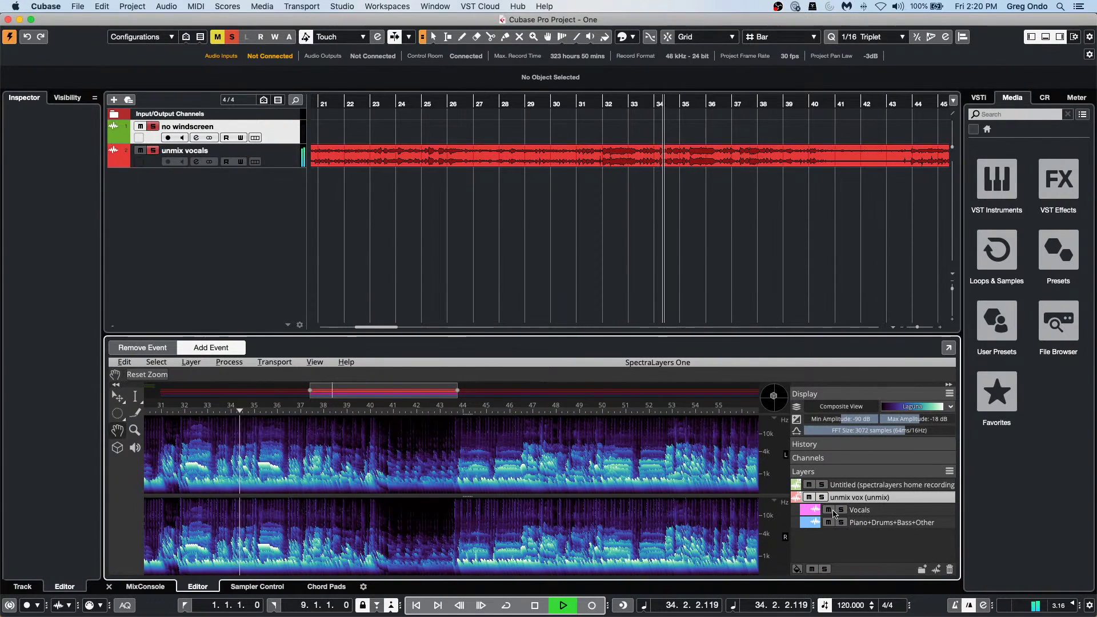
click(828, 508)
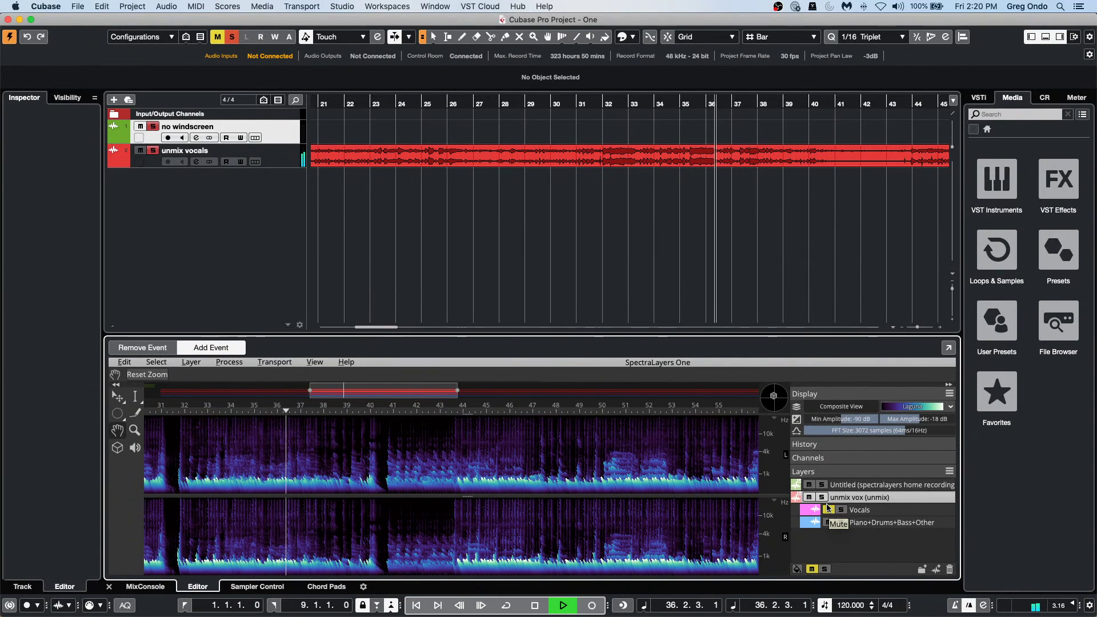
click(828, 509)
key(space)
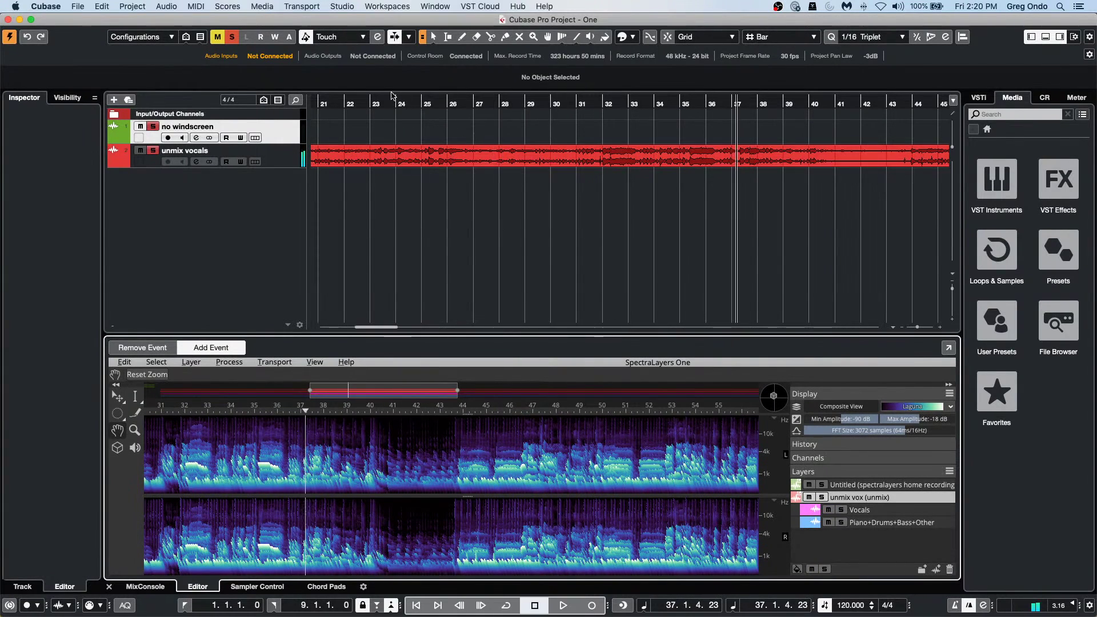
Step: Bring the Vocals layer into the project as a new audio track at bar 4, copying the file to the project folder
drag(393, 103, 295, 107)
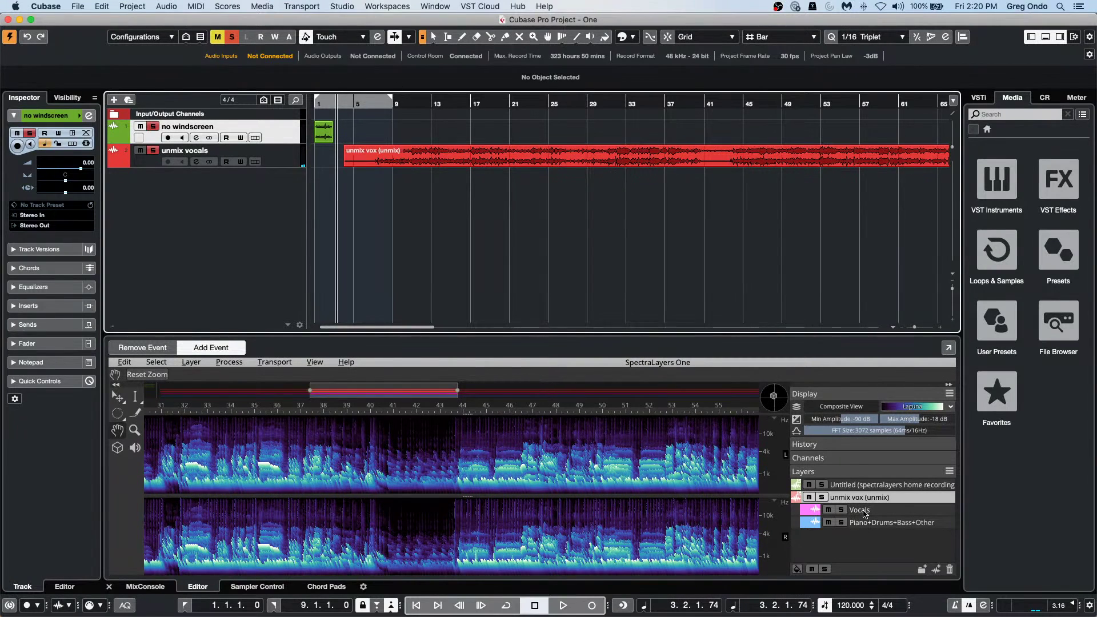
drag(865, 513, 350, 186)
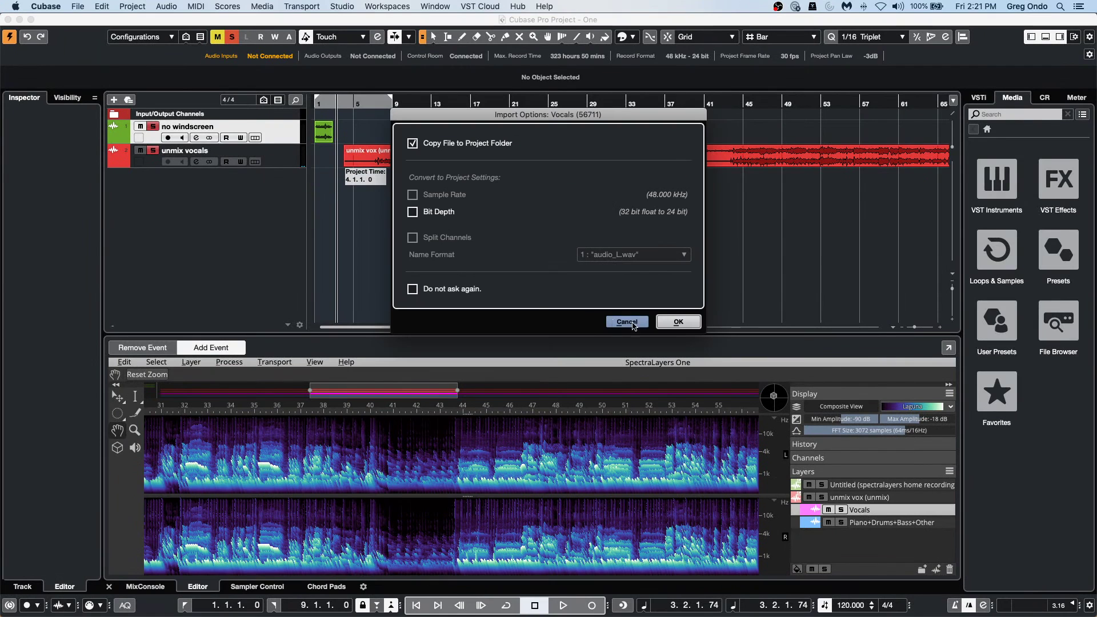
click(678, 322)
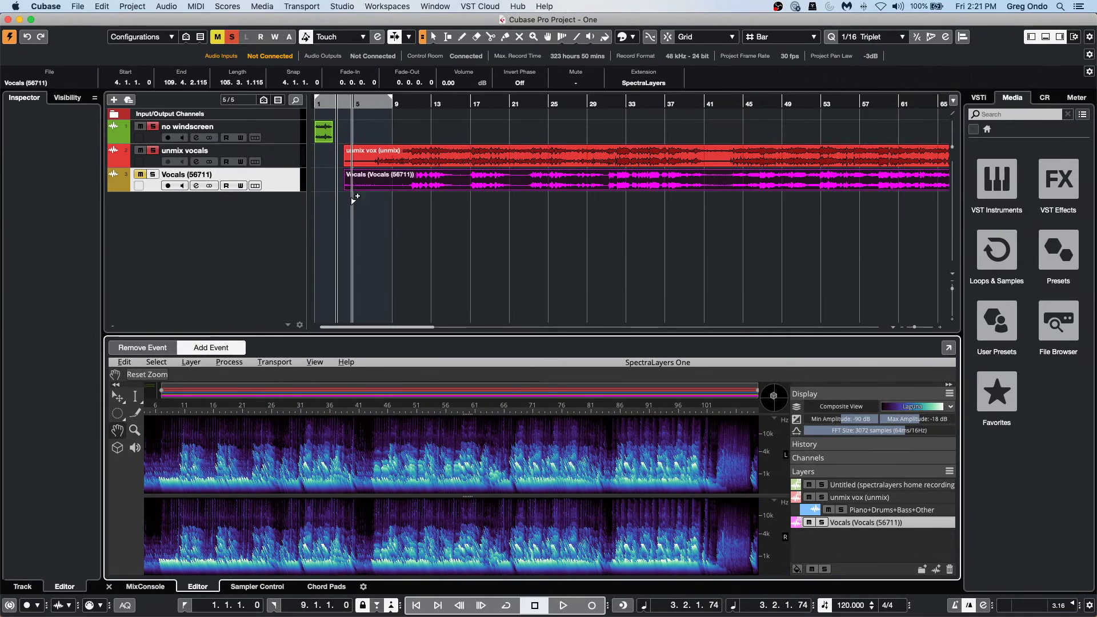
Step: Unmute the new Vocals track and play from bar 12, comparing it with the unmix vocals track muted and unmuted
click(426, 103)
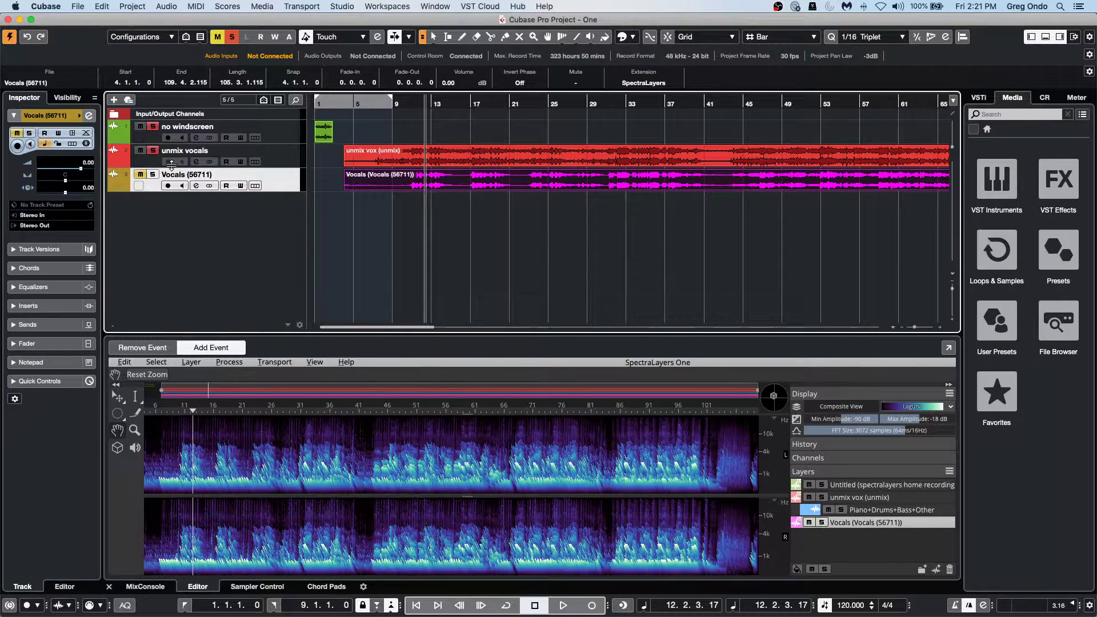
click(141, 175)
key(space)
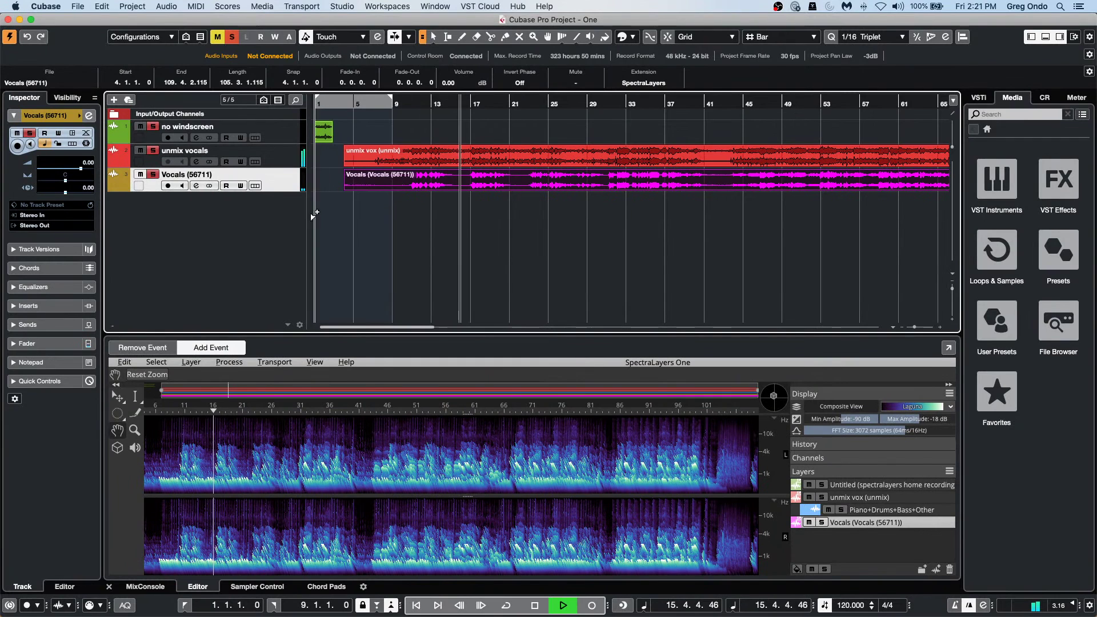
click(140, 150)
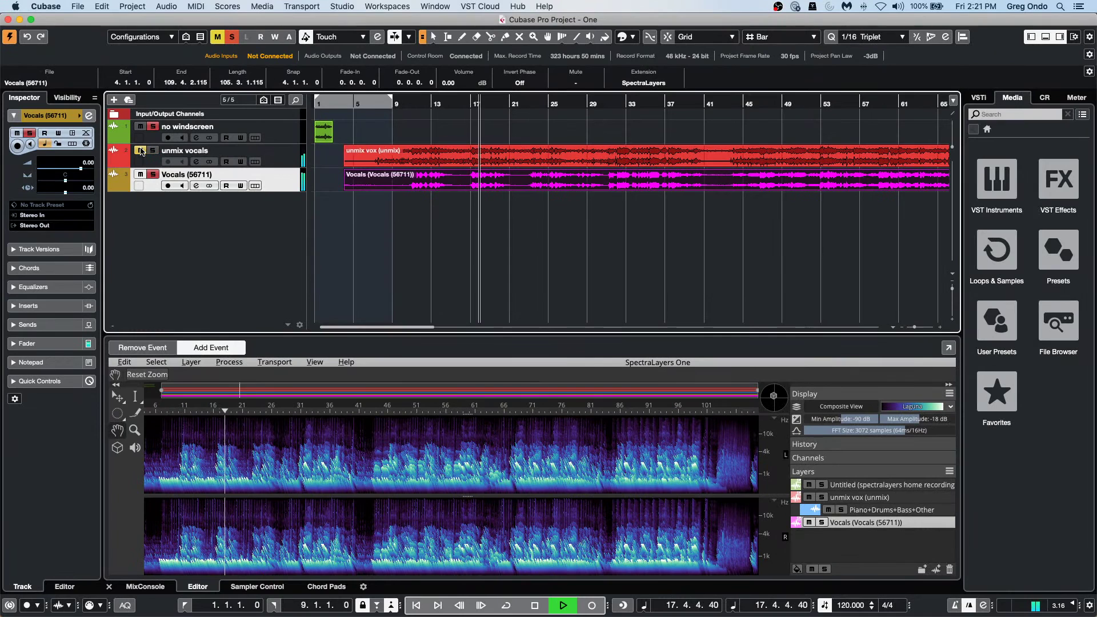
click(140, 150)
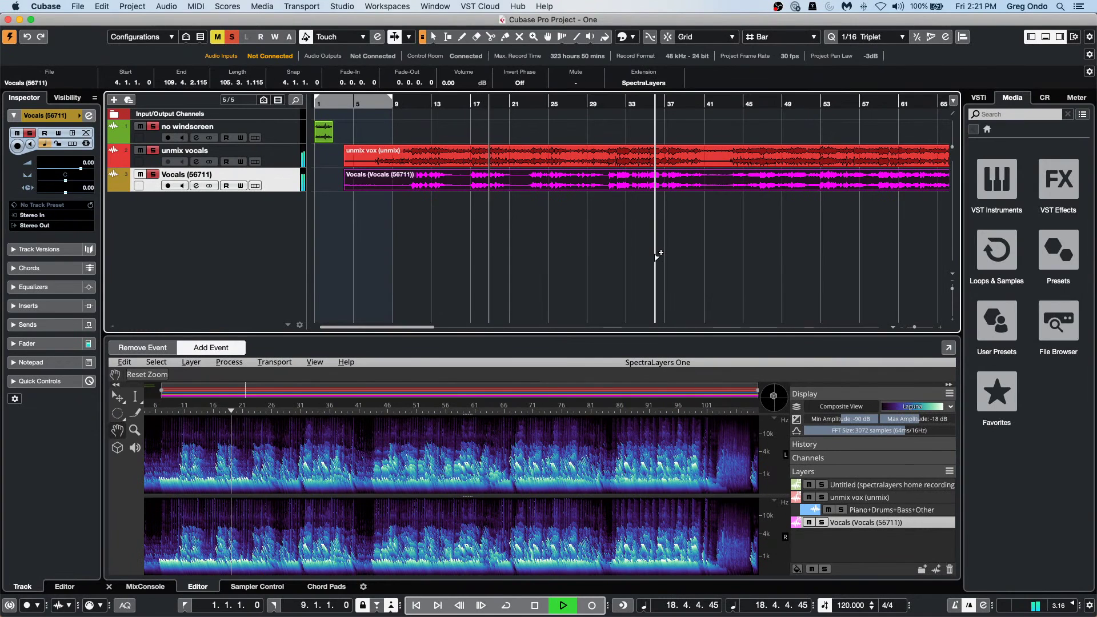
key(space)
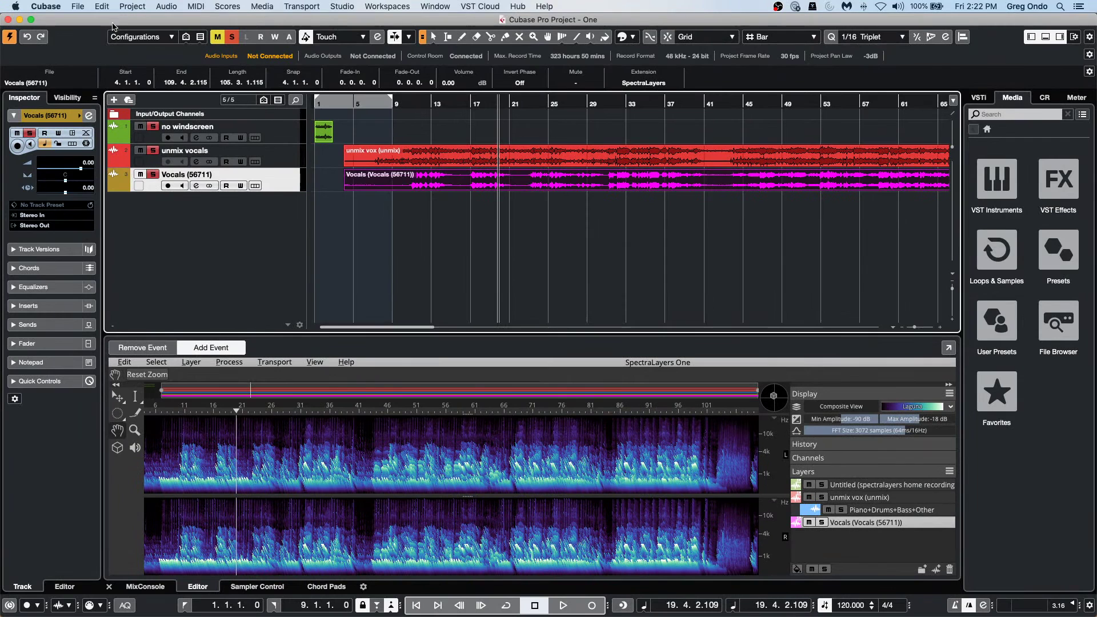
Step: Open the recent project MIDI features v.cpr and collapse its top Folder track
click(79, 7)
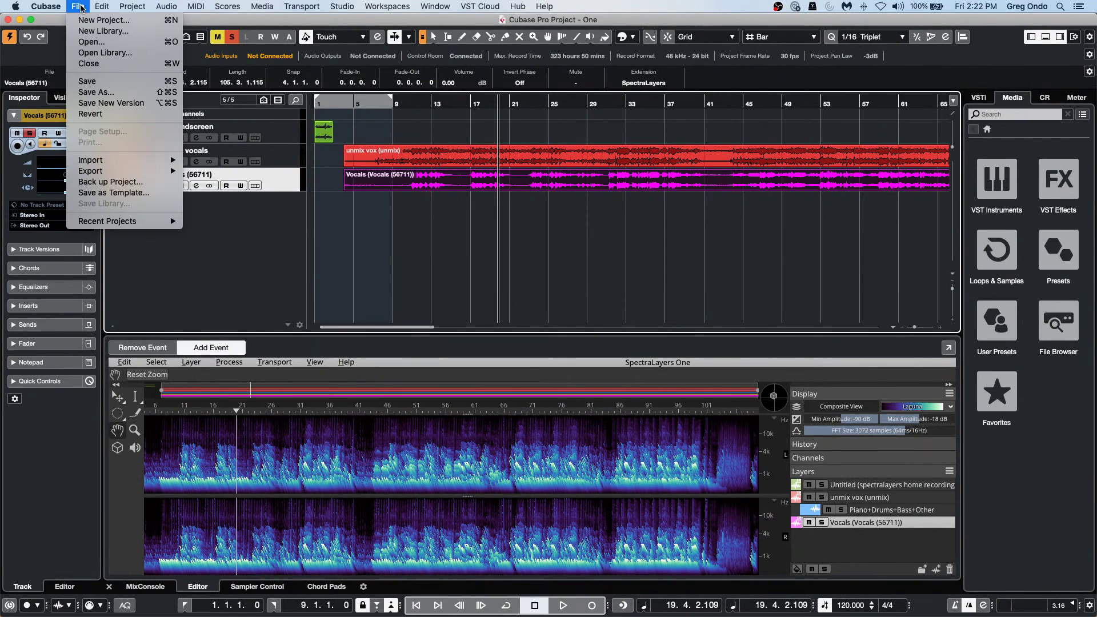
mouse_move(131, 223)
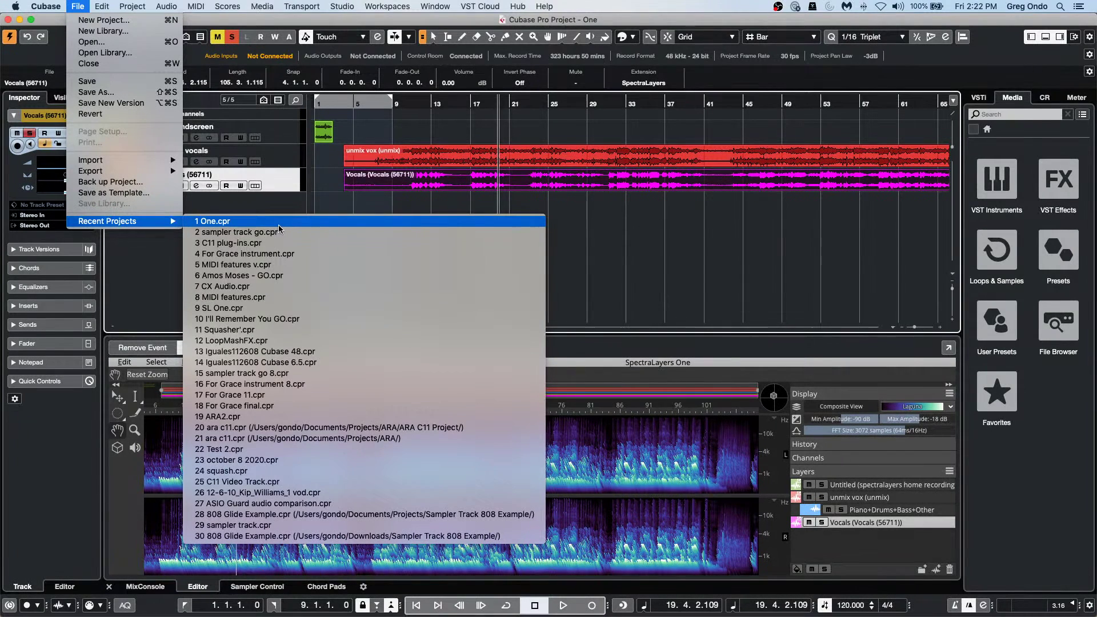
click(306, 266)
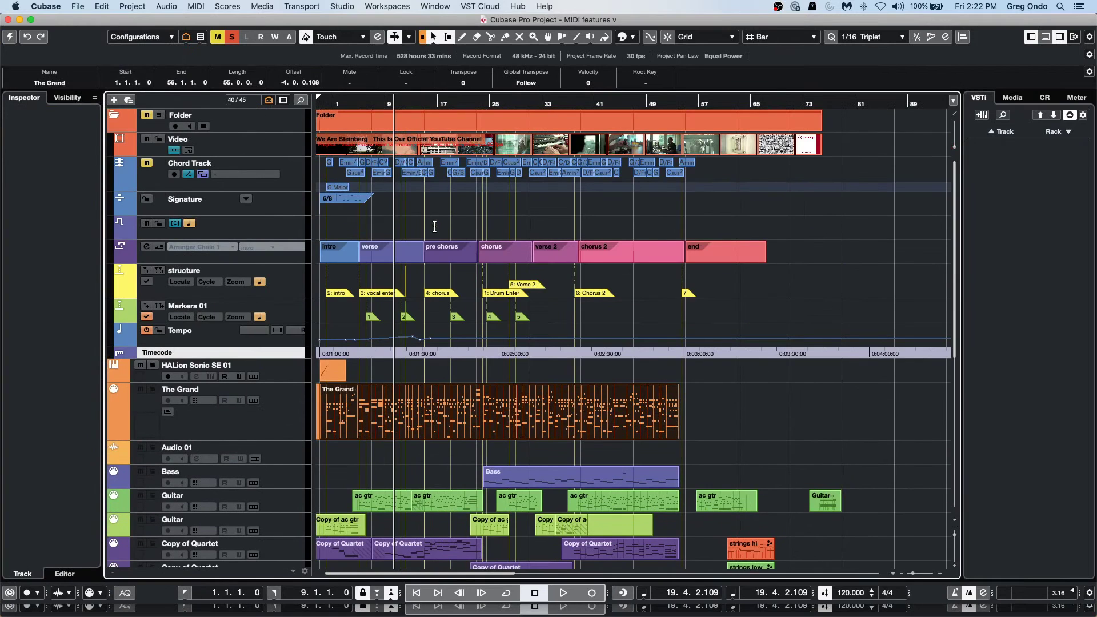
click(113, 117)
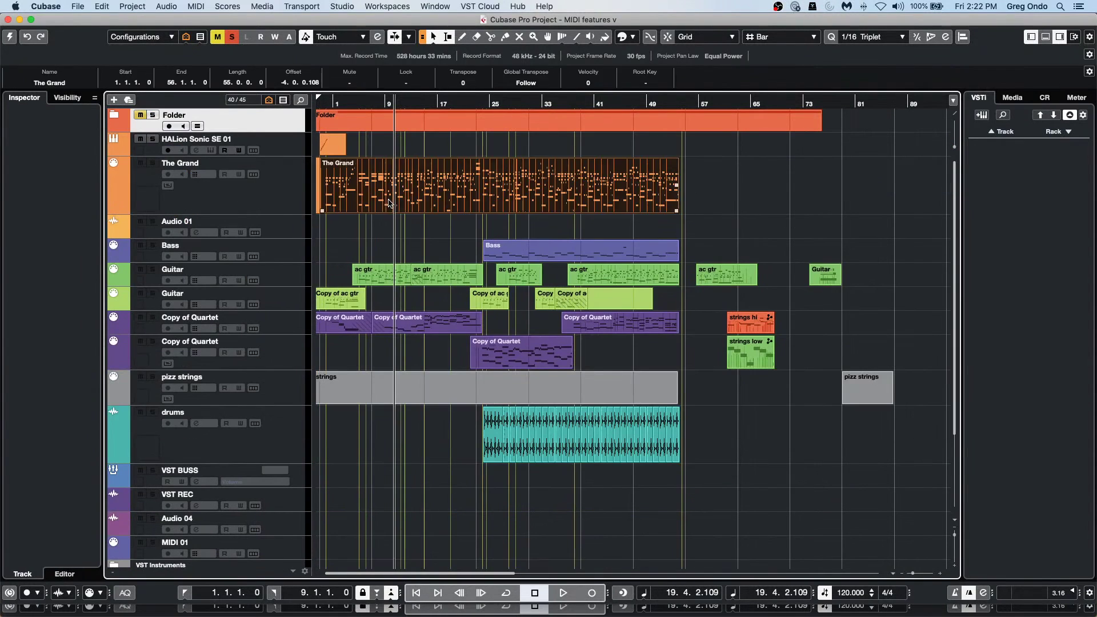
Step: Open The Grand part in the Score Editor and bring up the project-wide font settings in Score Settings
key(super+r)
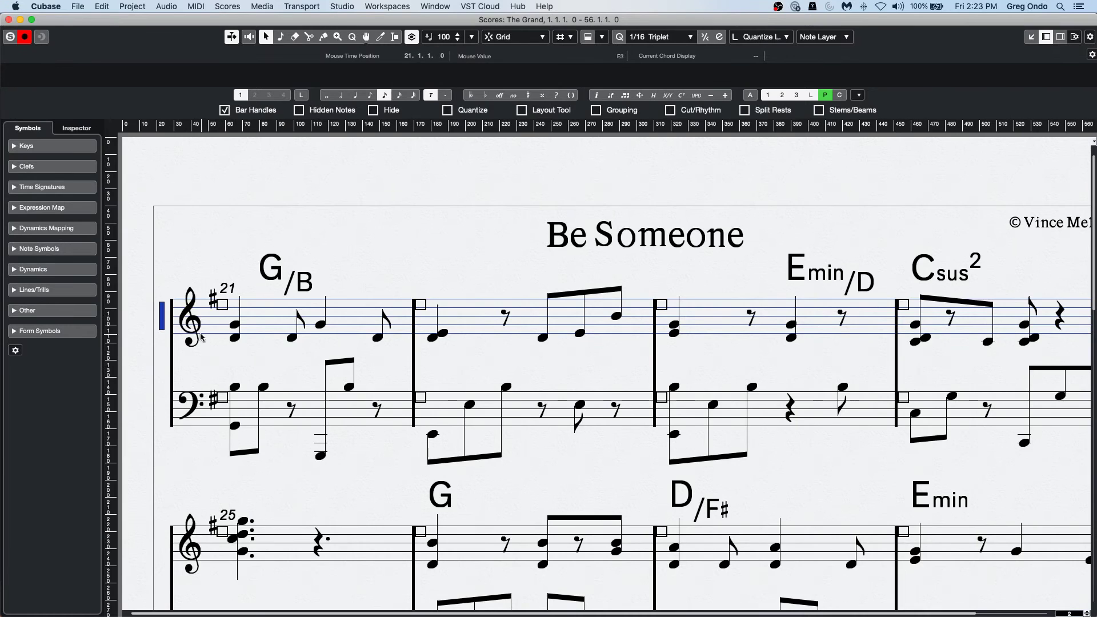
double_click(163, 323)
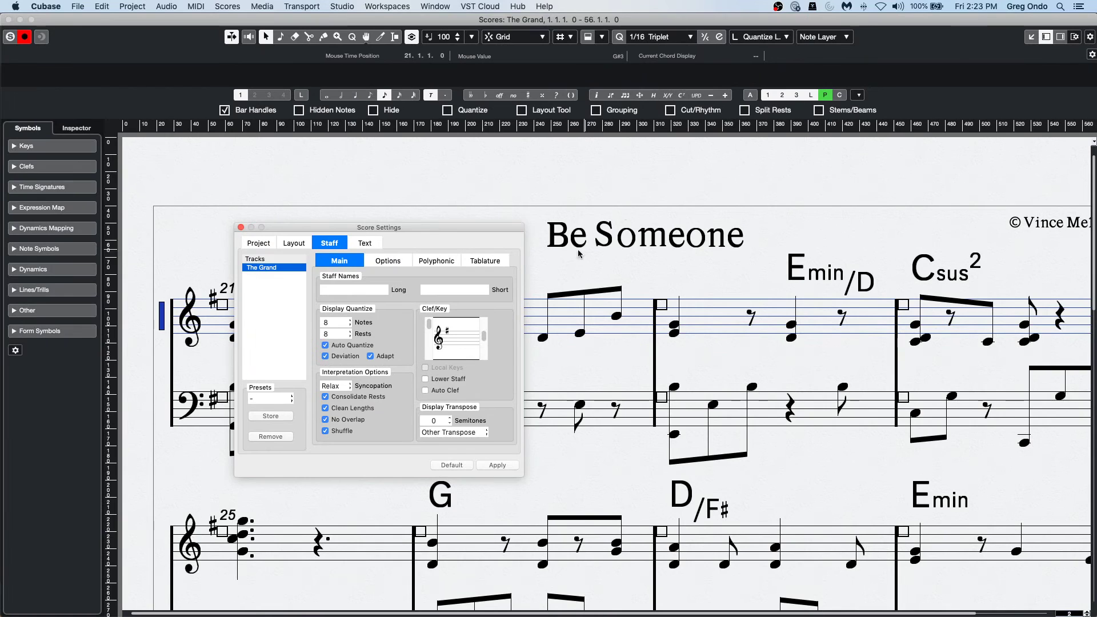
click(262, 243)
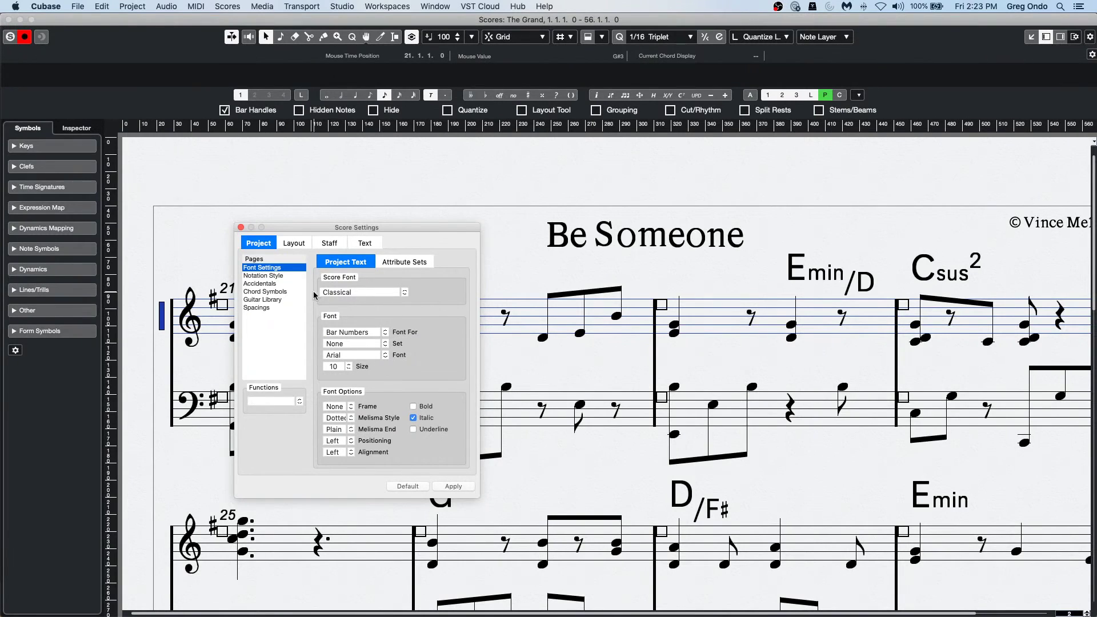
Step: Try the Jazz and Petaluma (Dorico Jazz) score fonts on the score, applying each one
click(335, 294)
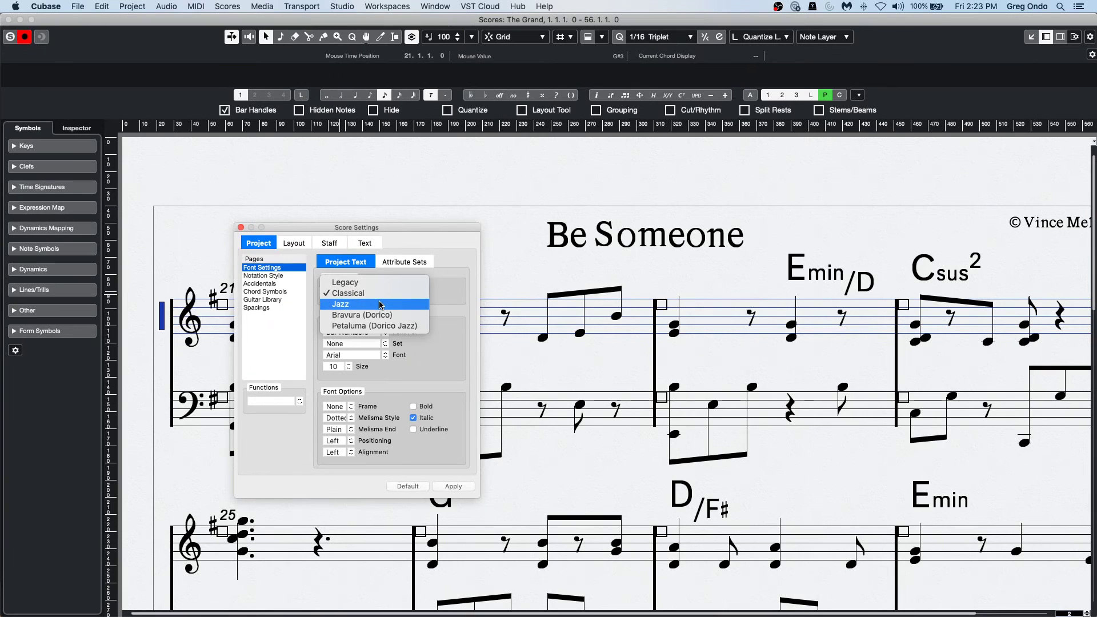
click(381, 305)
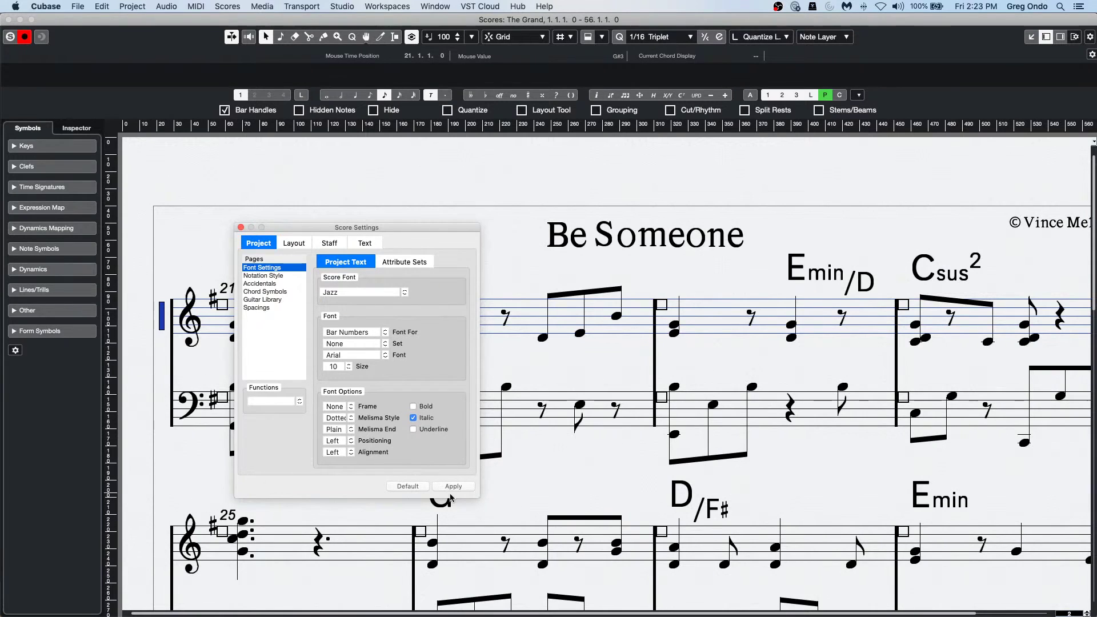
click(457, 488)
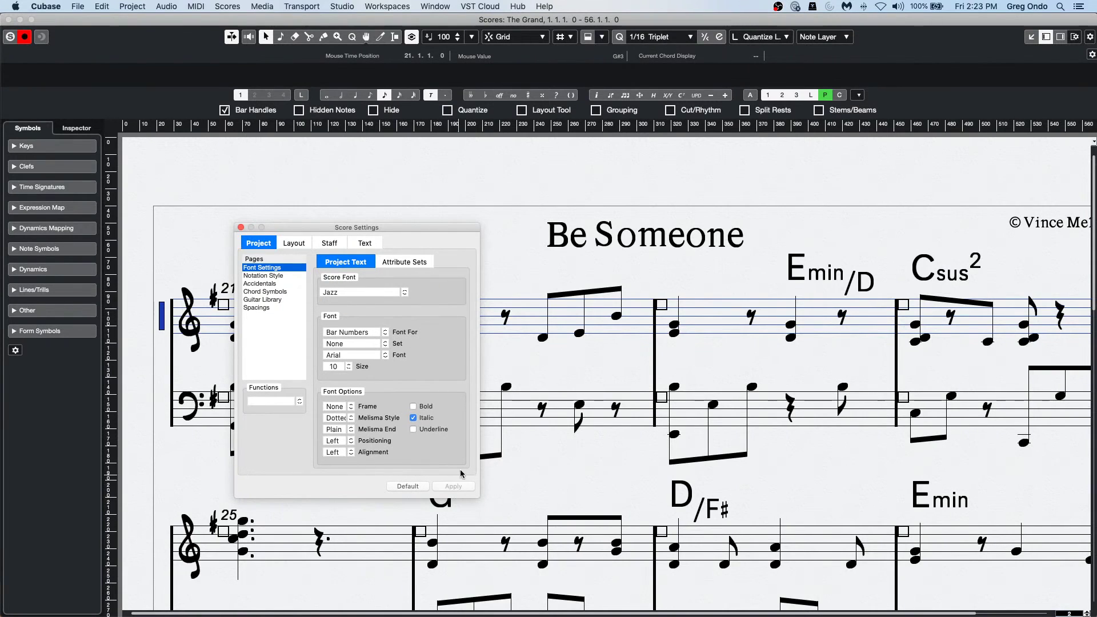
click(343, 293)
click(350, 317)
click(458, 487)
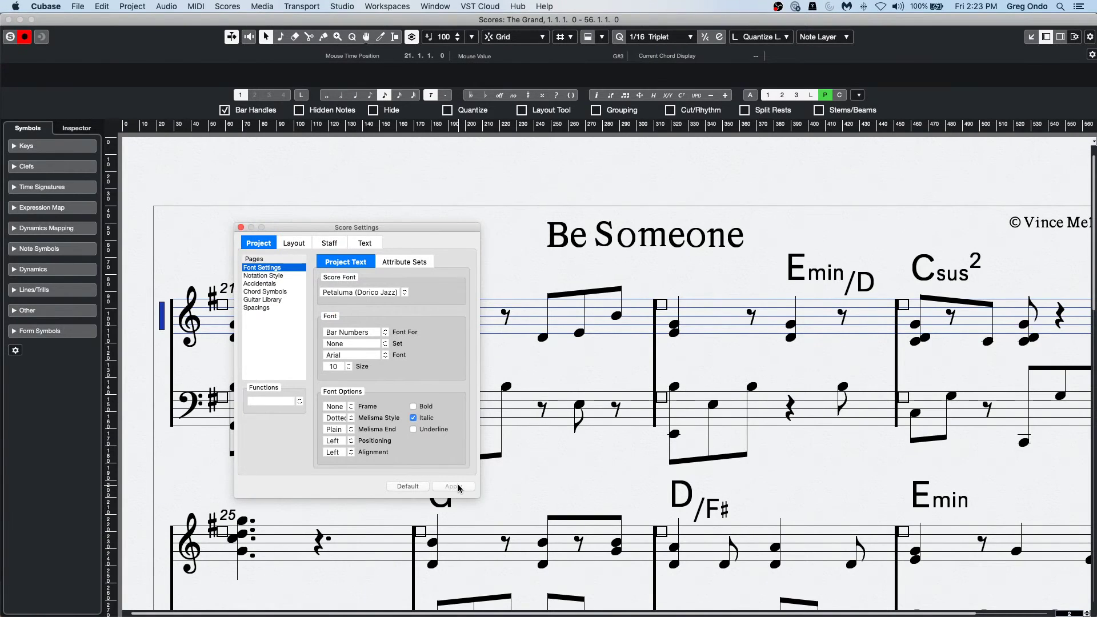
Step: Apply the Bravura (Dorico) score font and close Score Settings
click(360, 293)
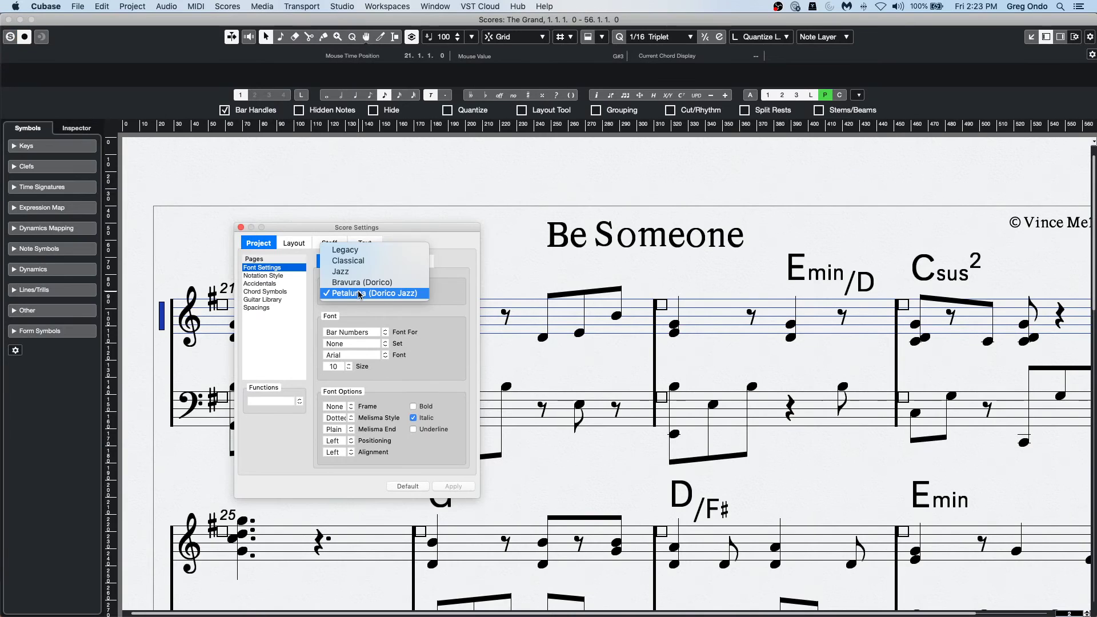
click(360, 282)
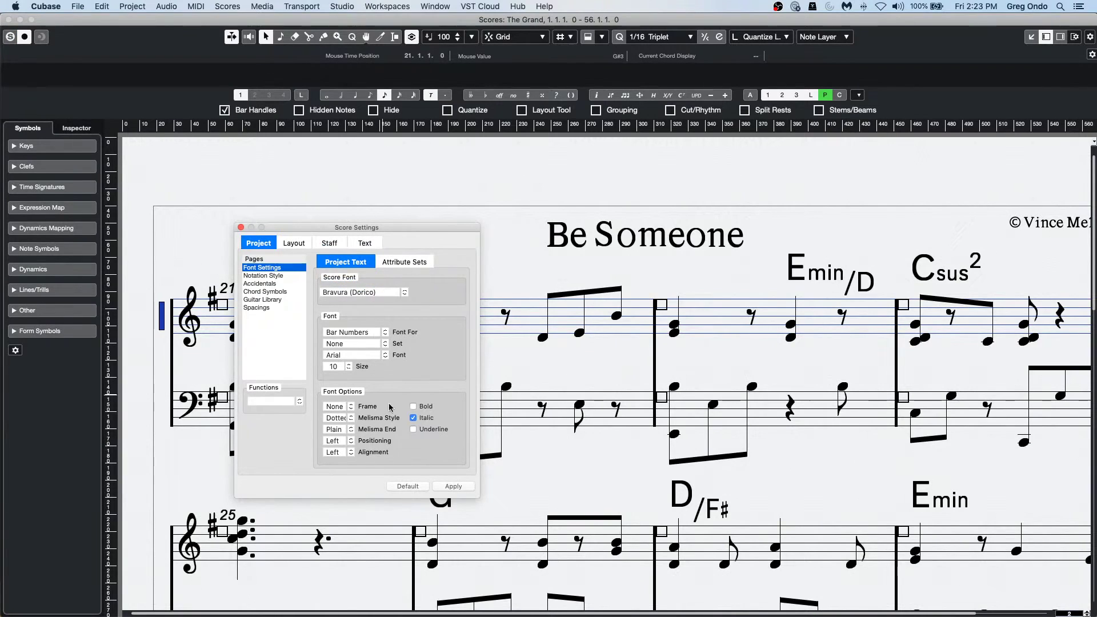
click(453, 487)
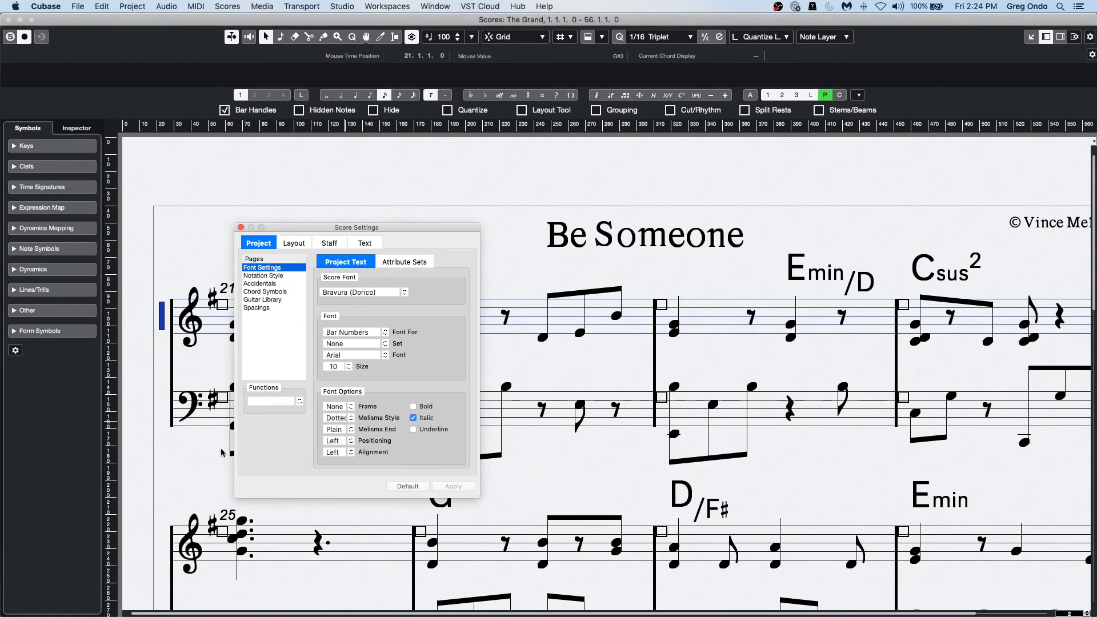
click(240, 227)
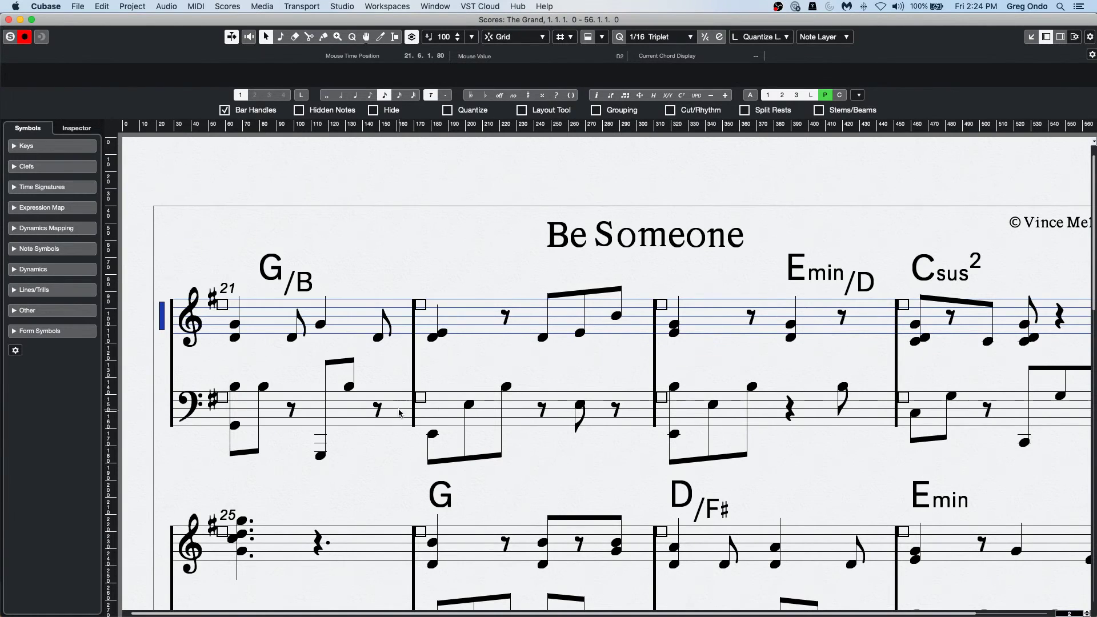
Step: Show the Score Editor's Properties zone and inspect the treble clef and key signature at bar 21
click(1061, 37)
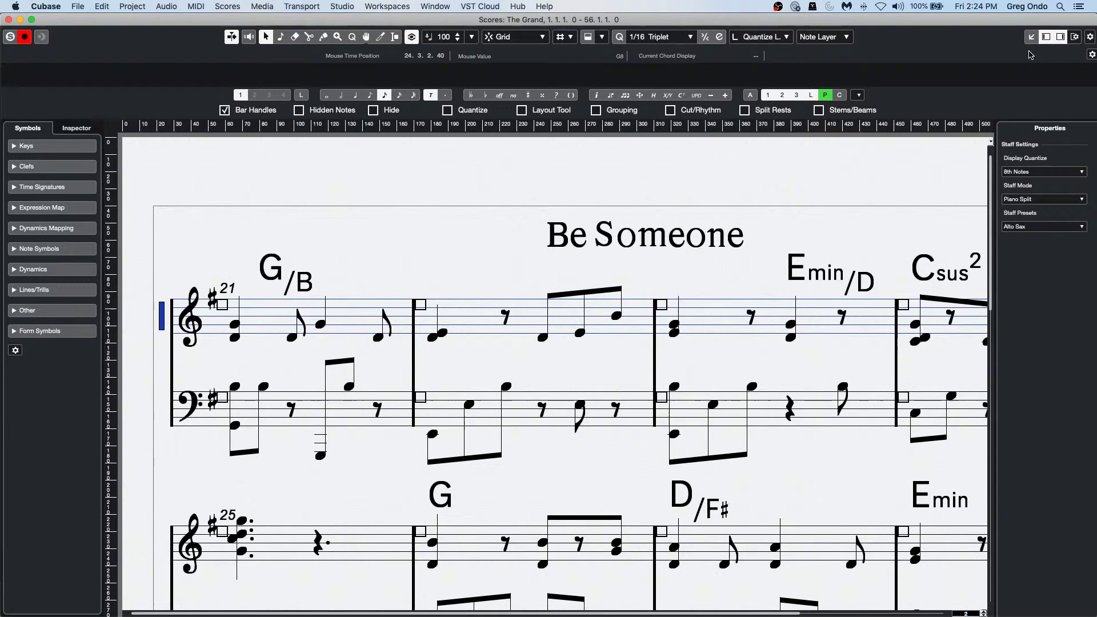
click(1061, 37)
click(1061, 37)
click(1061, 38)
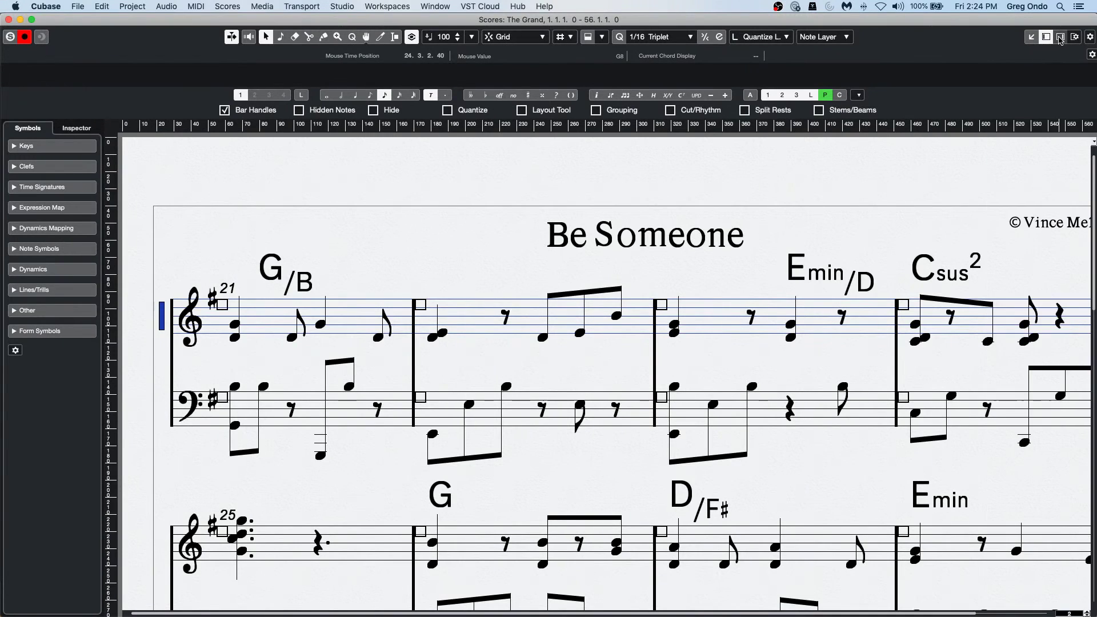
click(1061, 38)
click(1061, 38)
click(1060, 38)
click(1061, 37)
click(1060, 38)
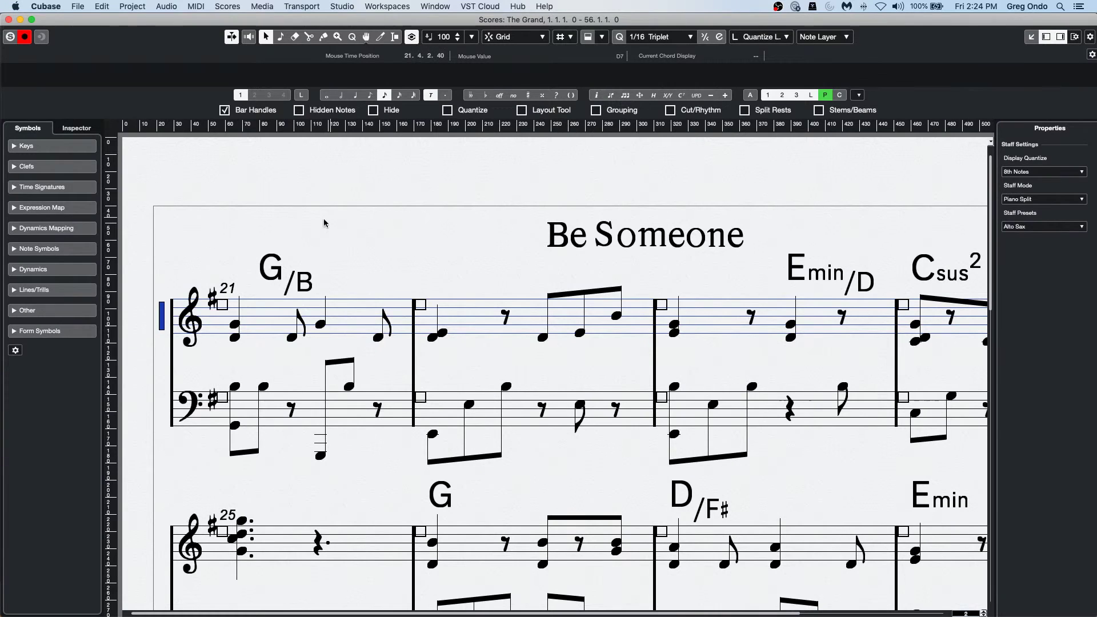
click(195, 335)
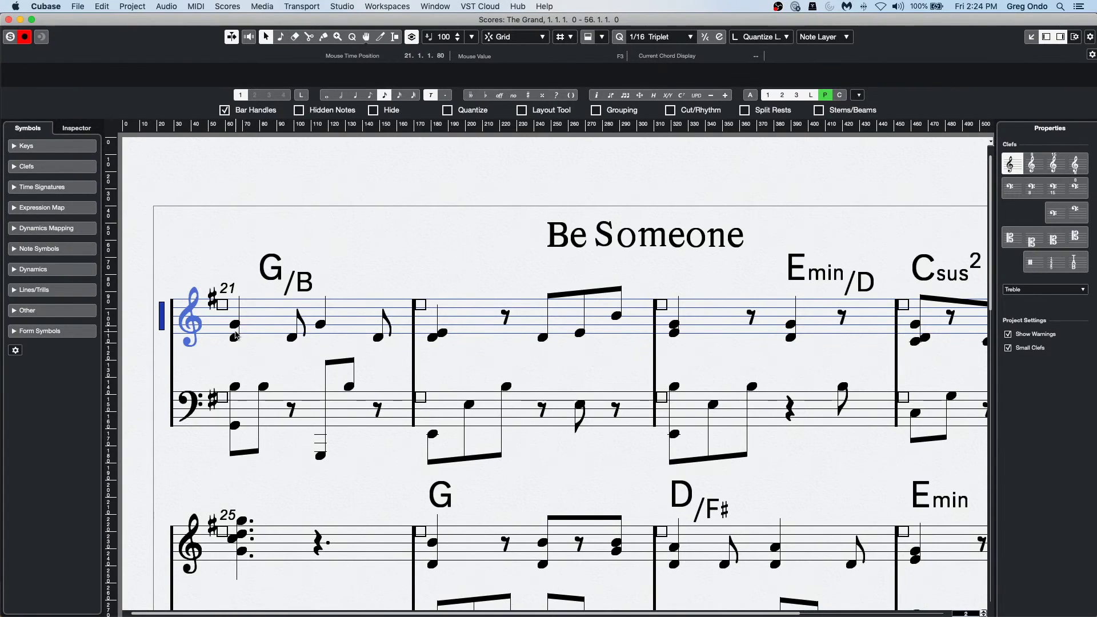
click(212, 298)
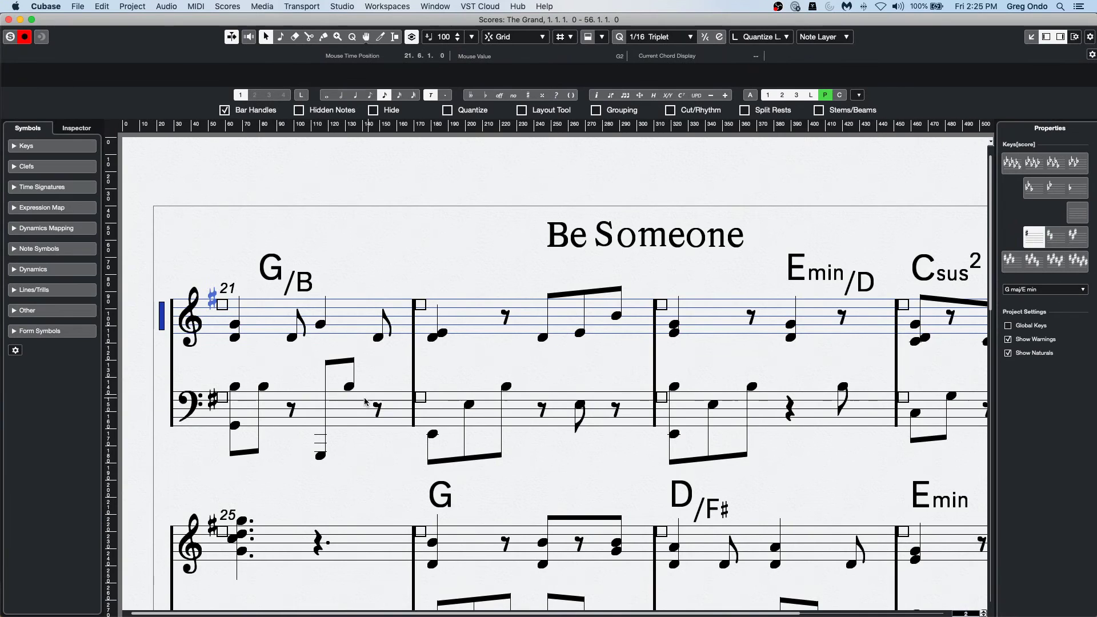
Step: Scale the second D3 note in bar 21 of the treble staff to 87%
click(292, 339)
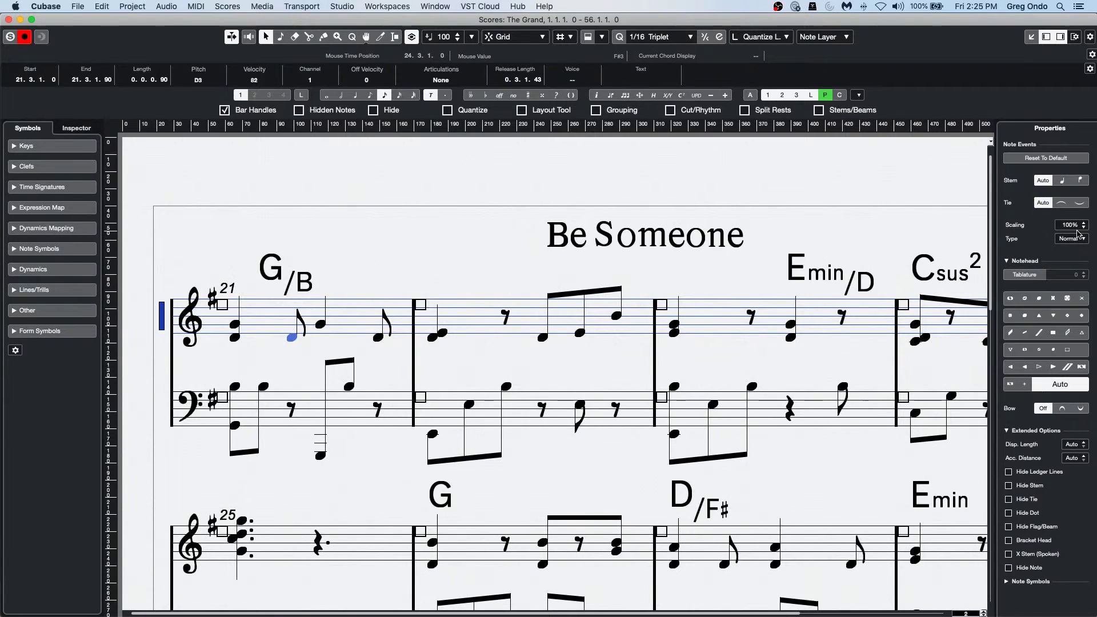
scroll(1077, 227, down, 10)
scroll(1077, 227, up, 15)
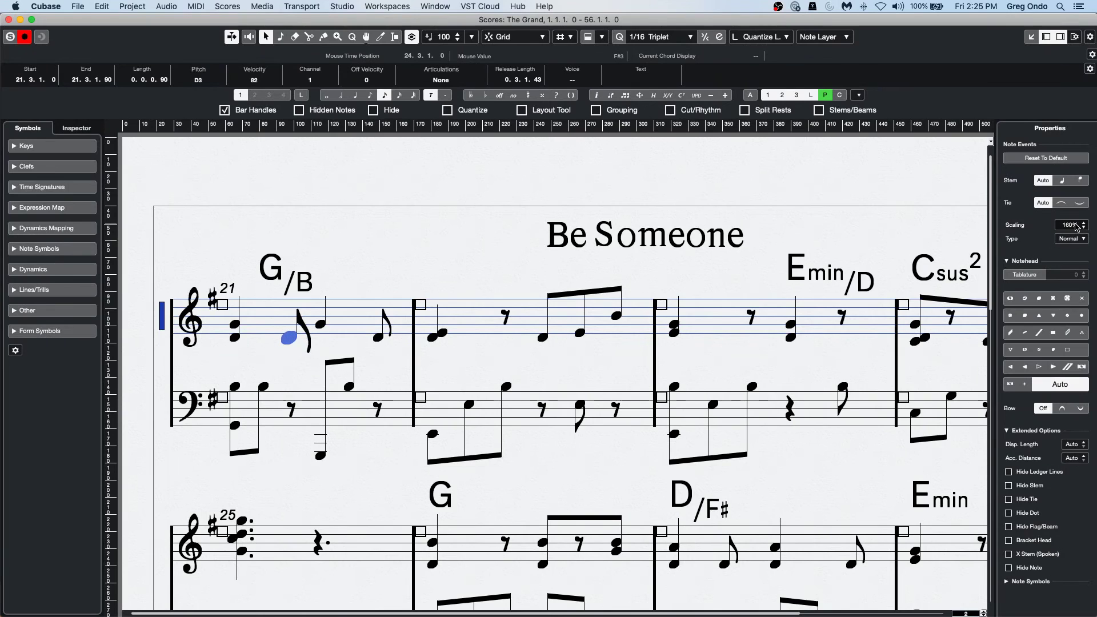
scroll(1077, 227, down, 9)
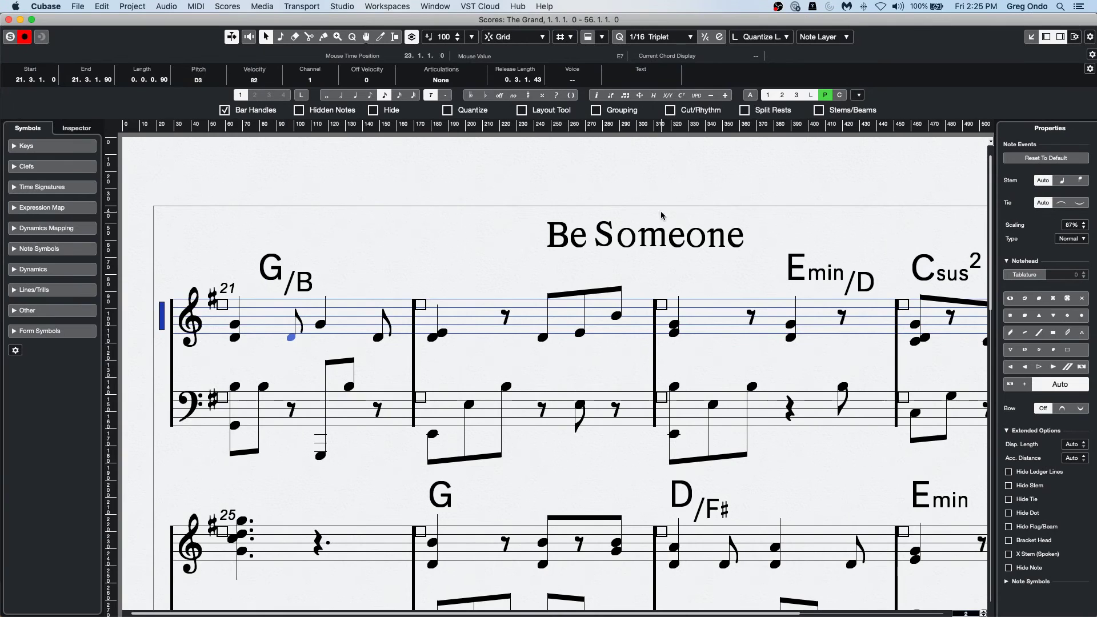
Step: Inspect the properties of the Emin/D chord symbol, the Be Someone title, the barline before bar 23 and bar 22's first bass note
click(810, 274)
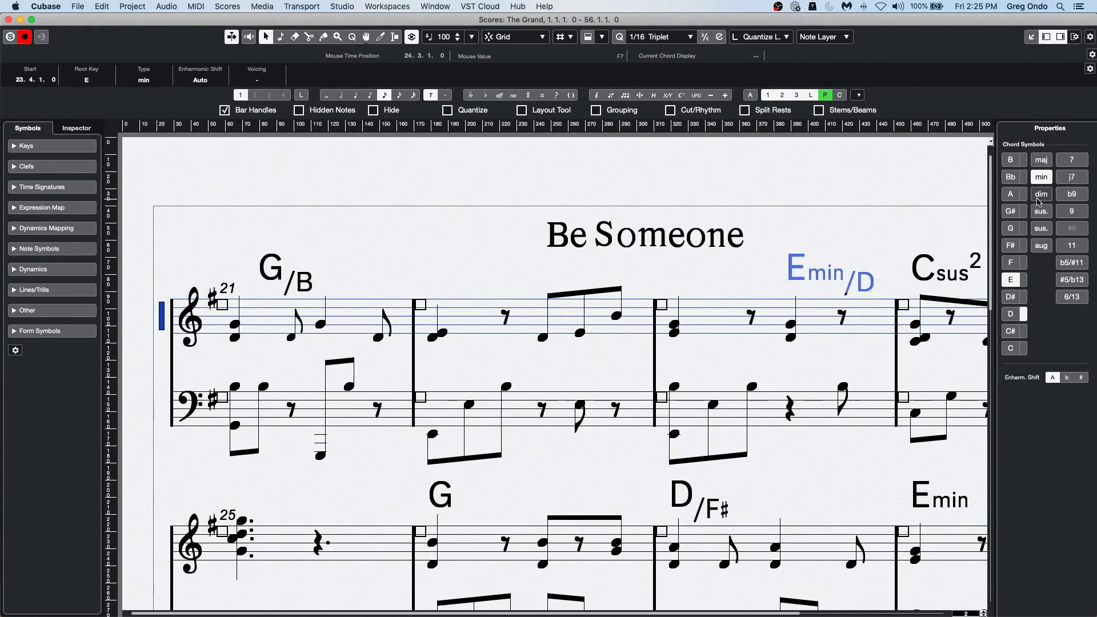
click(608, 238)
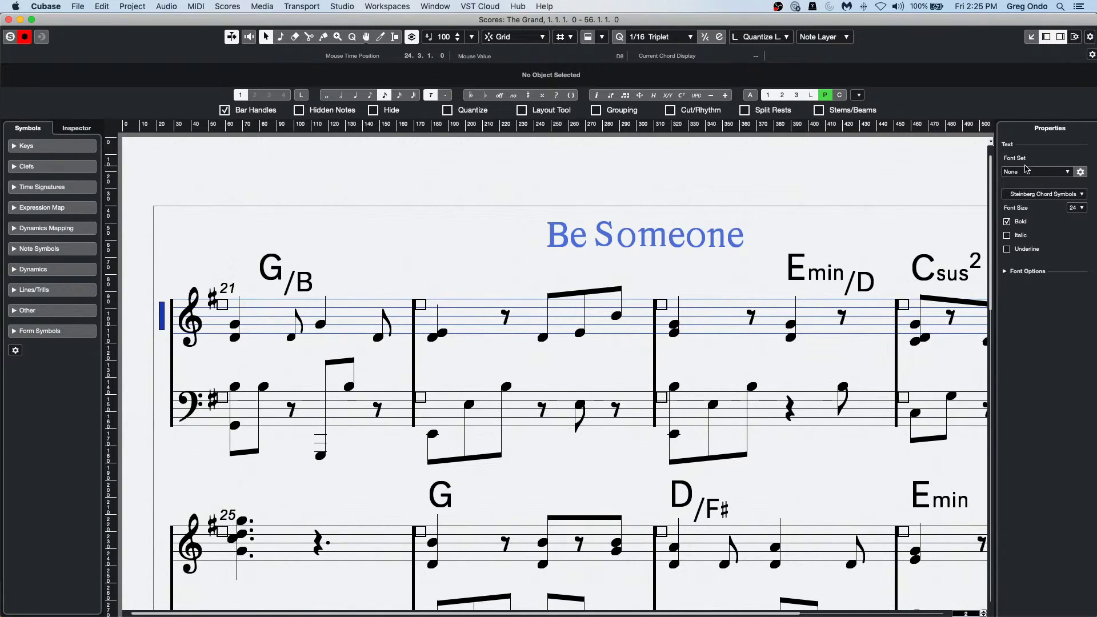
click(656, 361)
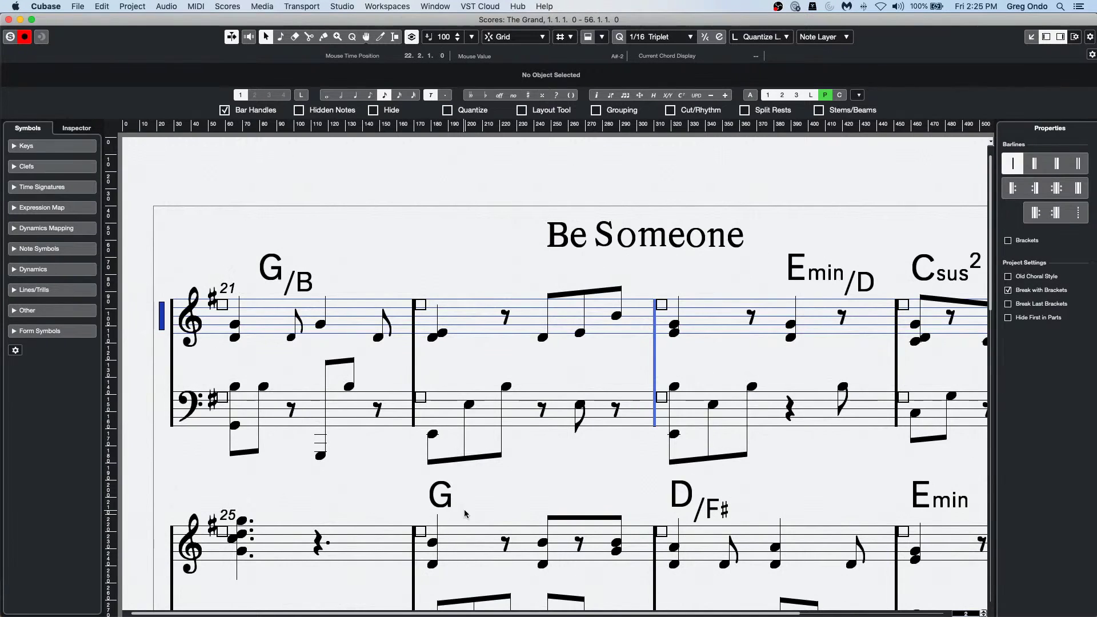
click(431, 435)
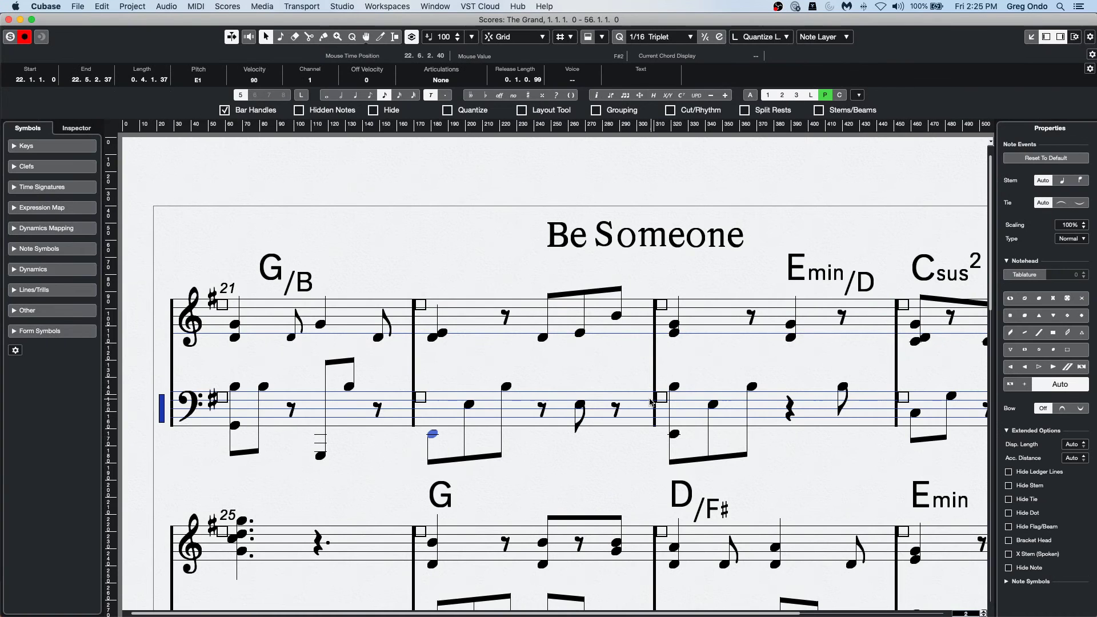
Step: Look through the score between bar 1 and bar 37, examining its notation, chord symbols and dynamics
scroll(360, 464, down, 20)
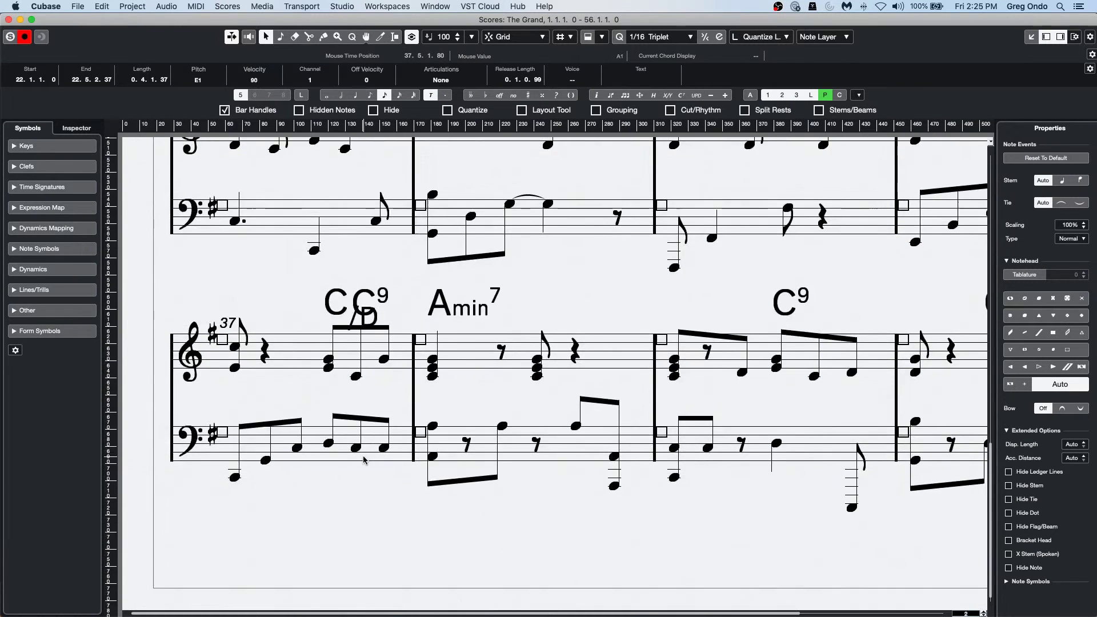
scroll(364, 460, up, 20)
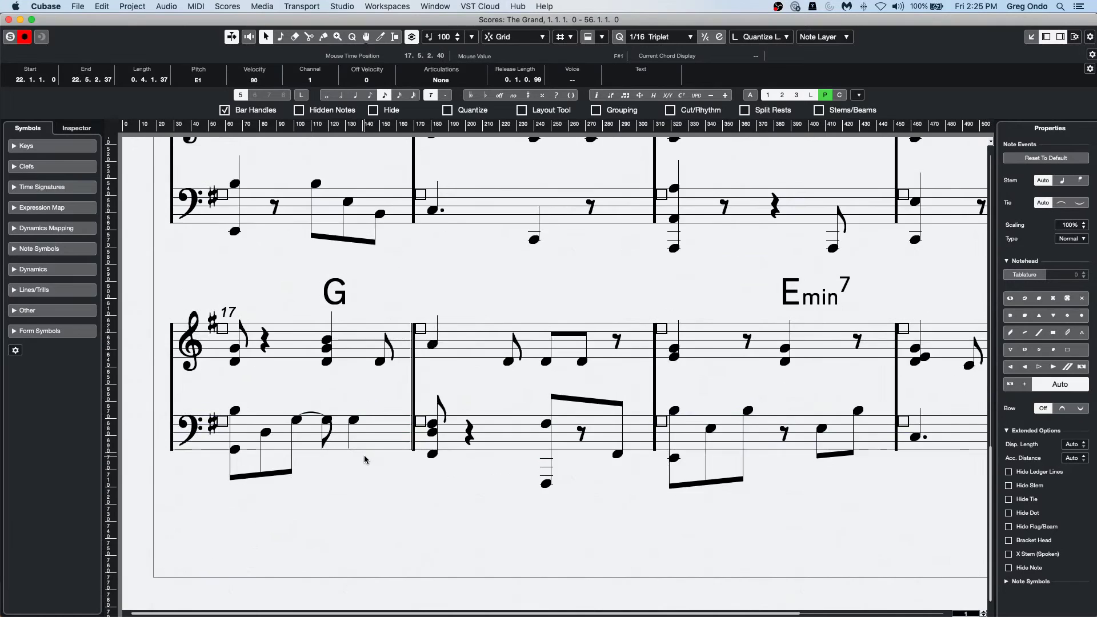
scroll(365, 455, down, 10)
scroll(365, 453, up, 6)
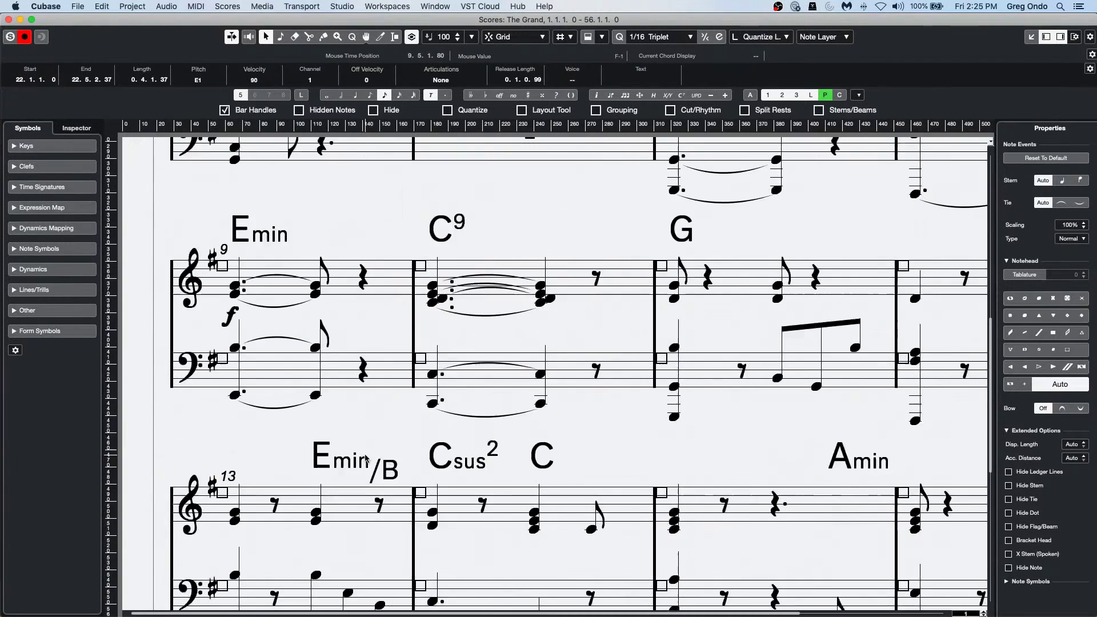
scroll(364, 457, up, 5)
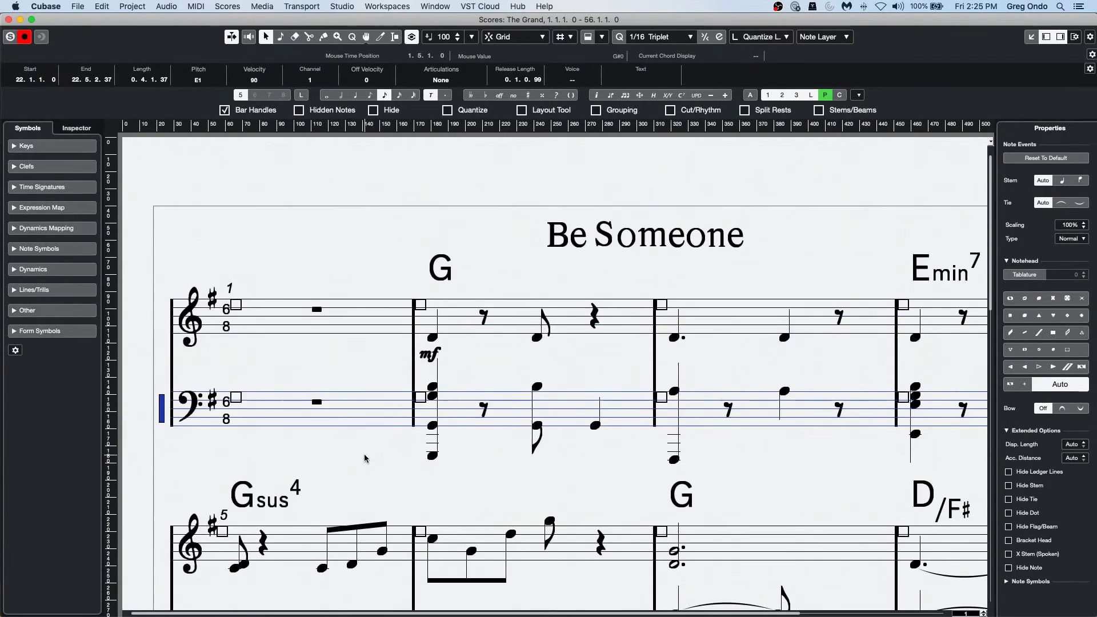
scroll(366, 457, down, 5)
scroll(364, 457, down, 5)
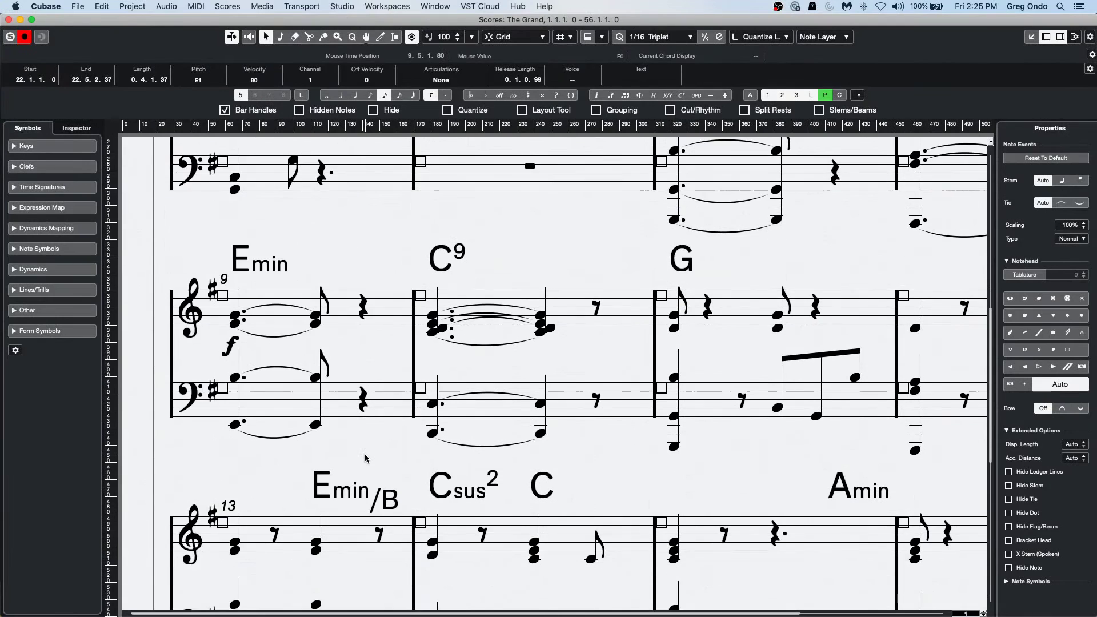
scroll(365, 456, down, 5)
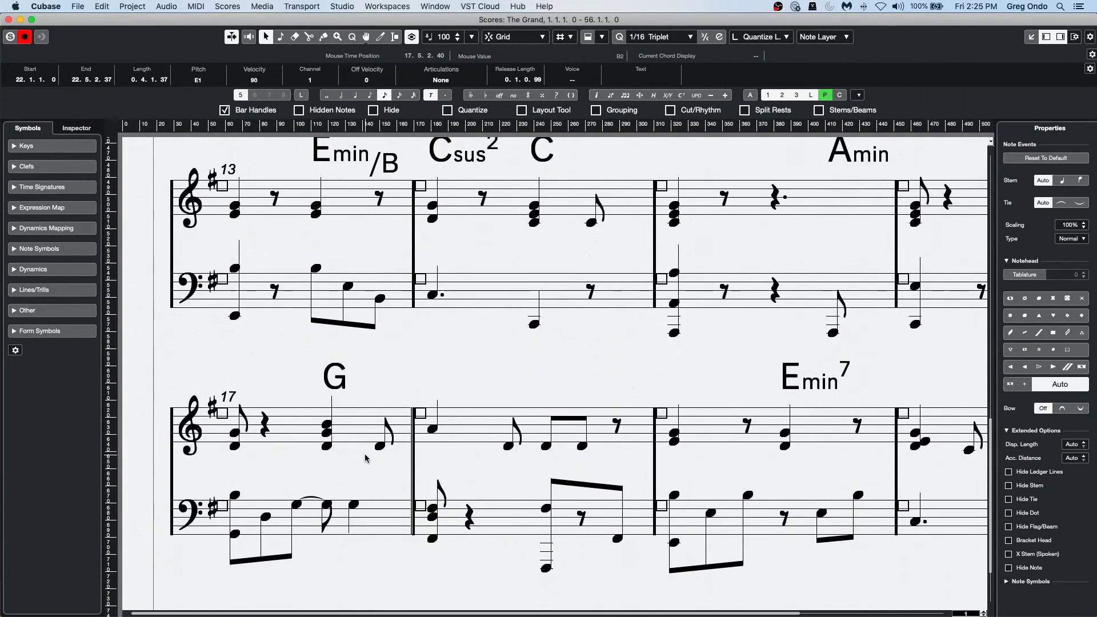
Step: Add a forte (f) symbol from the Dynamics set below the treble staff at the start of bar 17
click(59, 269)
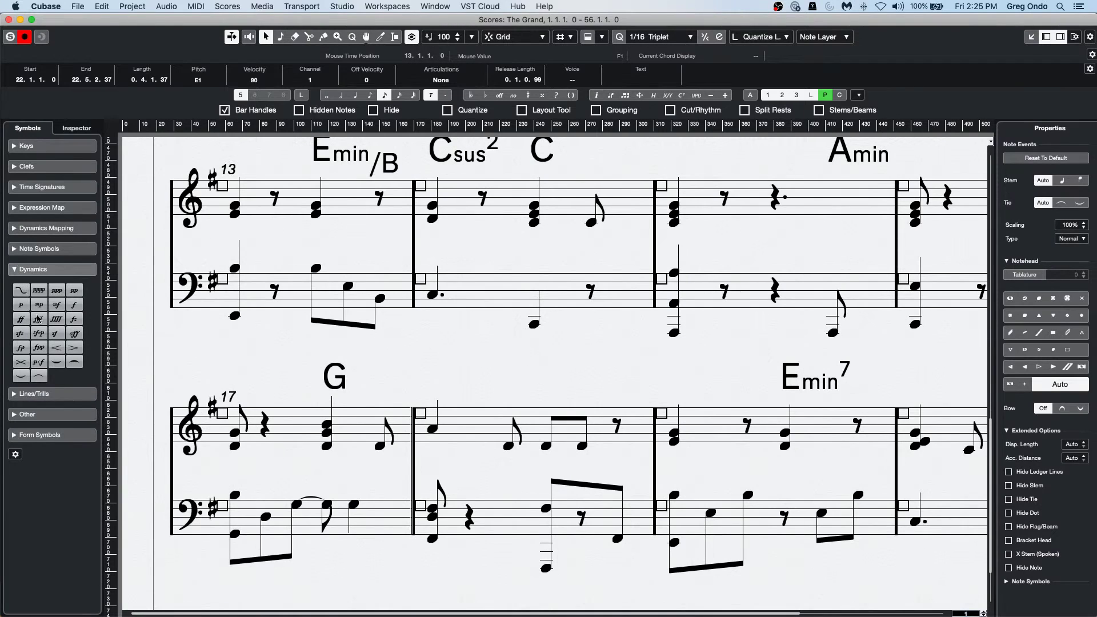
click(75, 305)
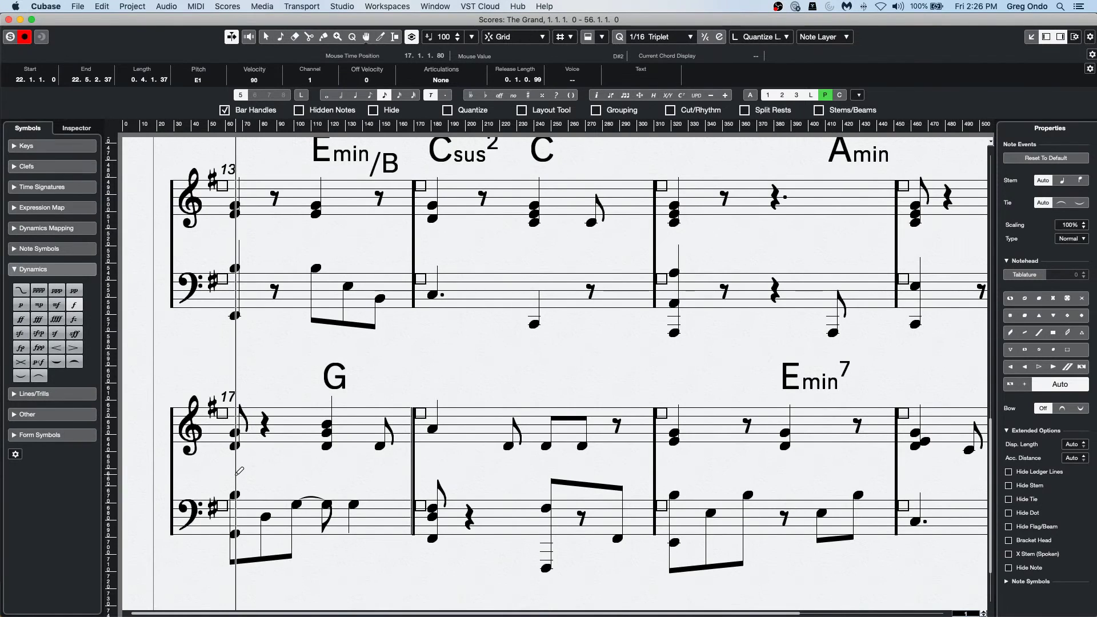
click(257, 467)
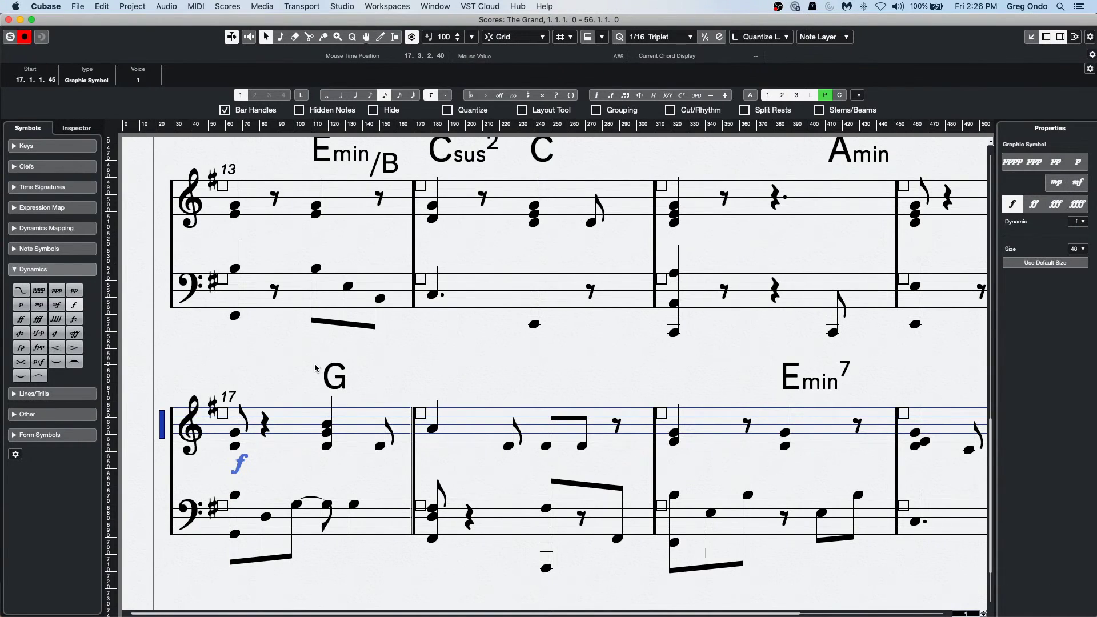
Step: Add a mezzo-forte (mf) symbol from the Dynamics Mapping set below the low bass note in bar 14
click(50, 229)
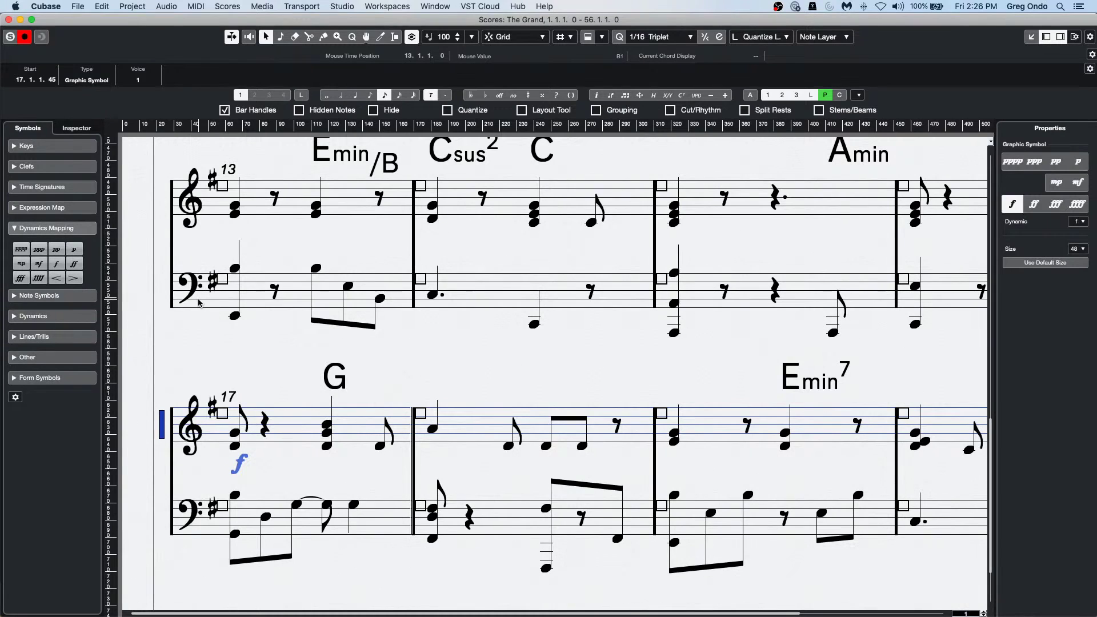
click(41, 263)
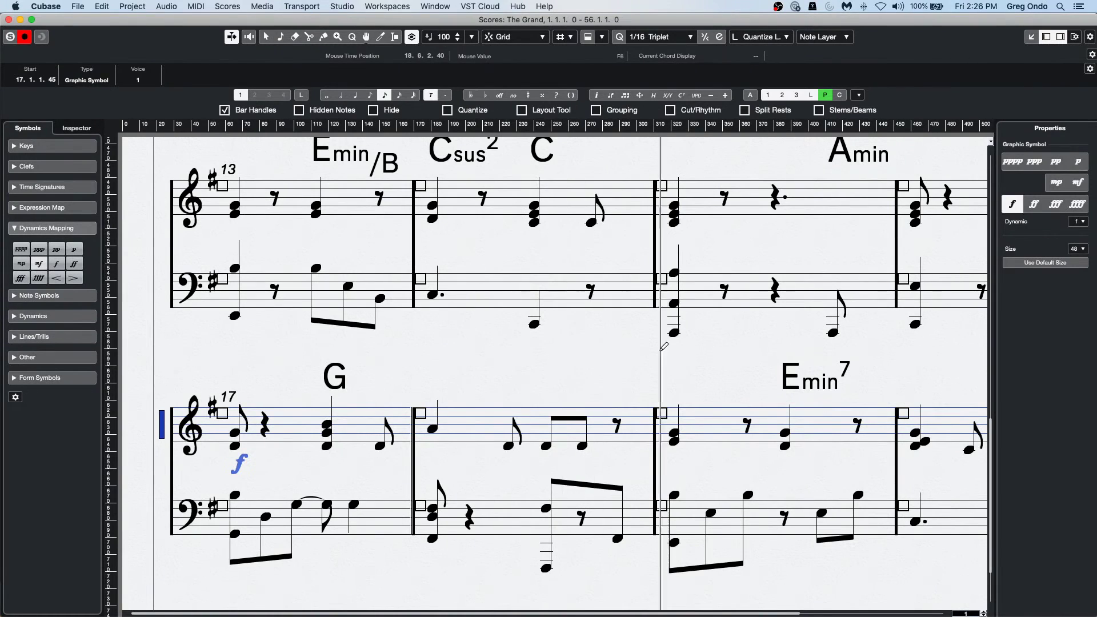
click(535, 346)
right_click(535, 338)
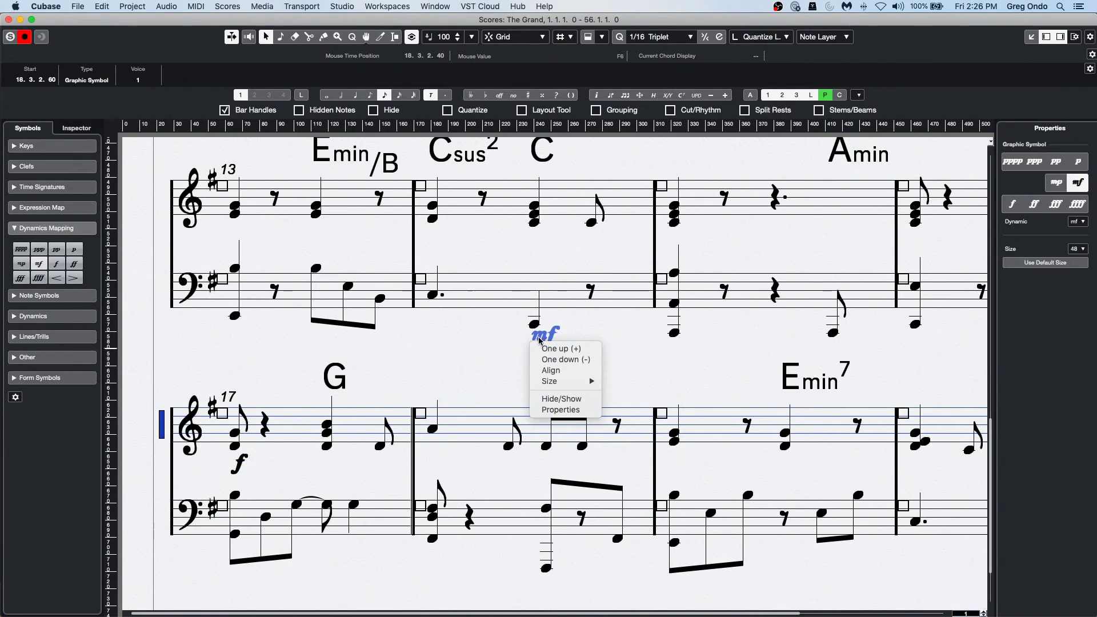
key(Escape)
Step: Open the Dynamics Mapping Setup for the mf symbol, try enabling Send Controller, and leave without applying
double_click(547, 338)
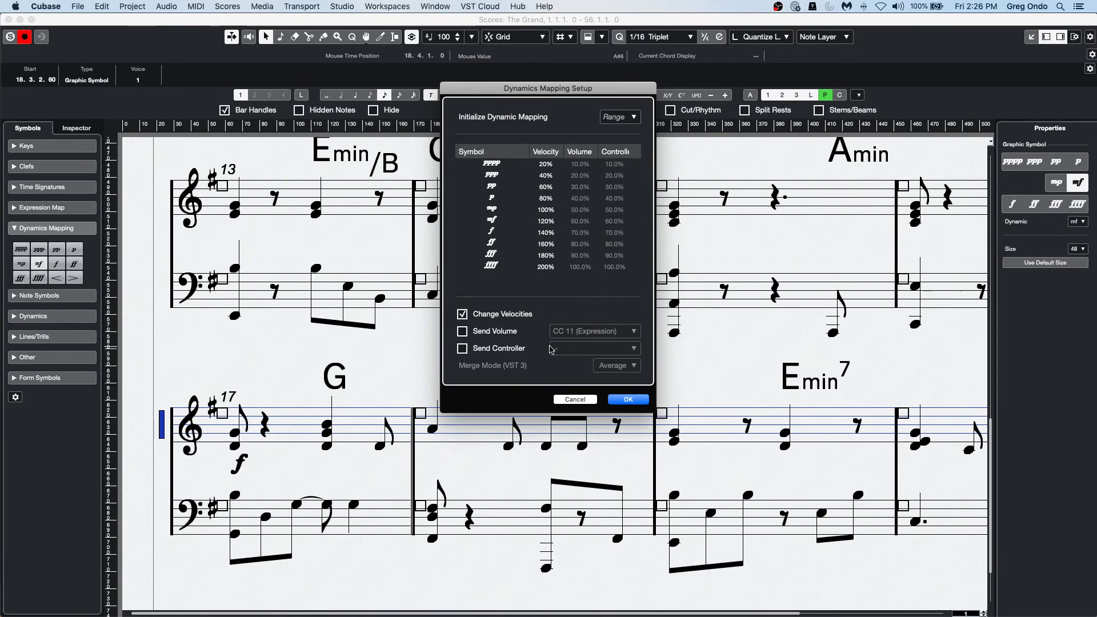
click(462, 349)
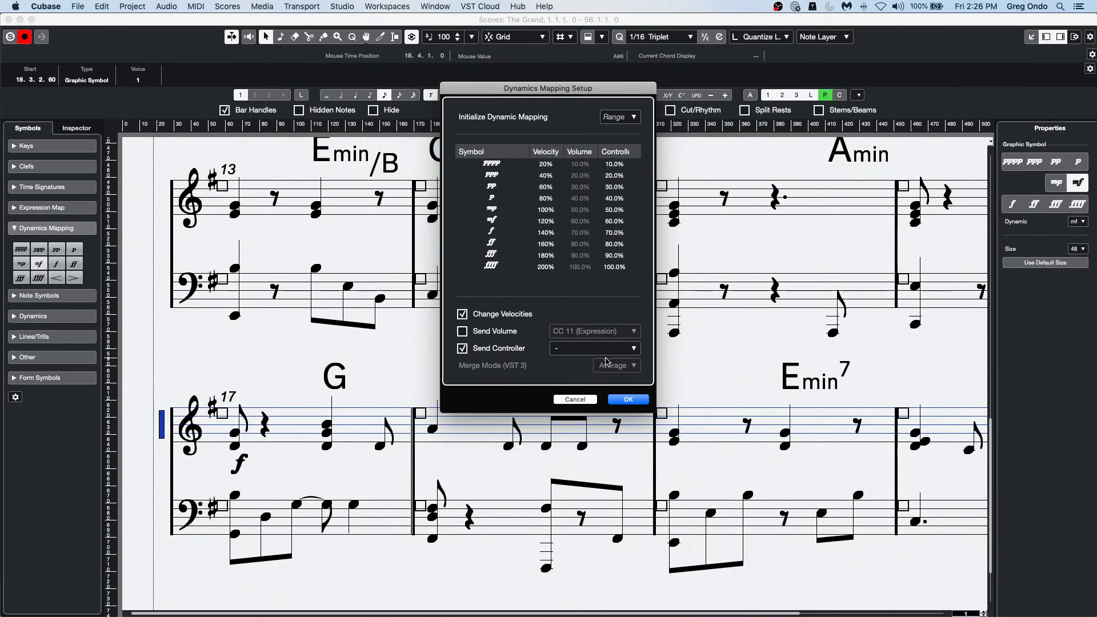
click(574, 399)
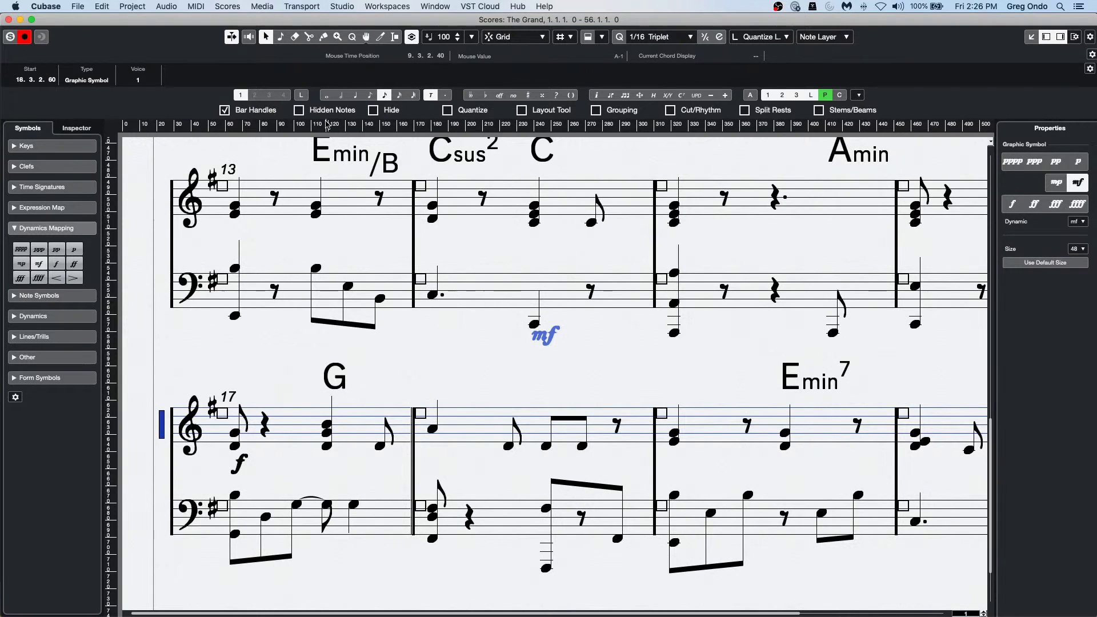
Step: Turn on the note overlay in the score and check the note velocities in the treble staff of bars 18, 15 and 14
scroll(562, 266, up, 10)
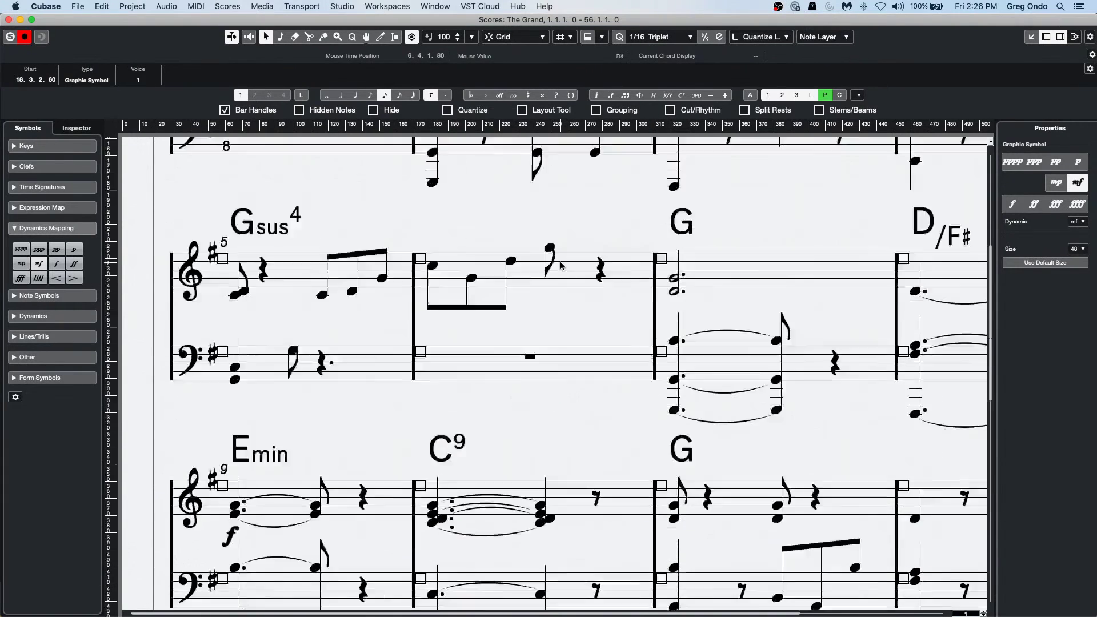
scroll(561, 266, up, 5)
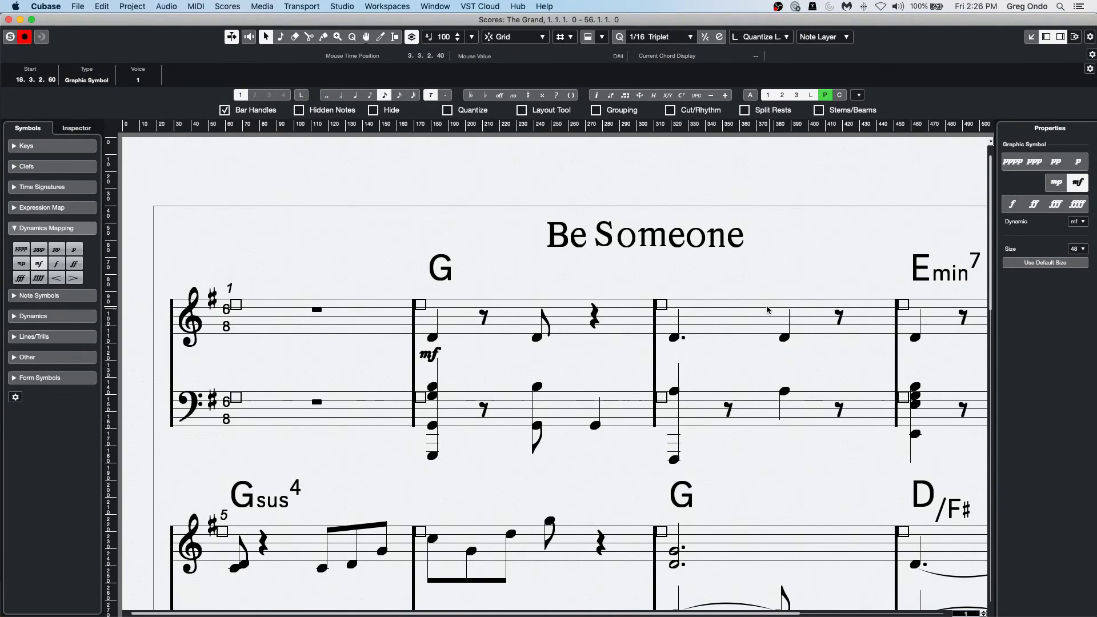
scroll(767, 311, down, 17)
scroll(732, 301, up, 3)
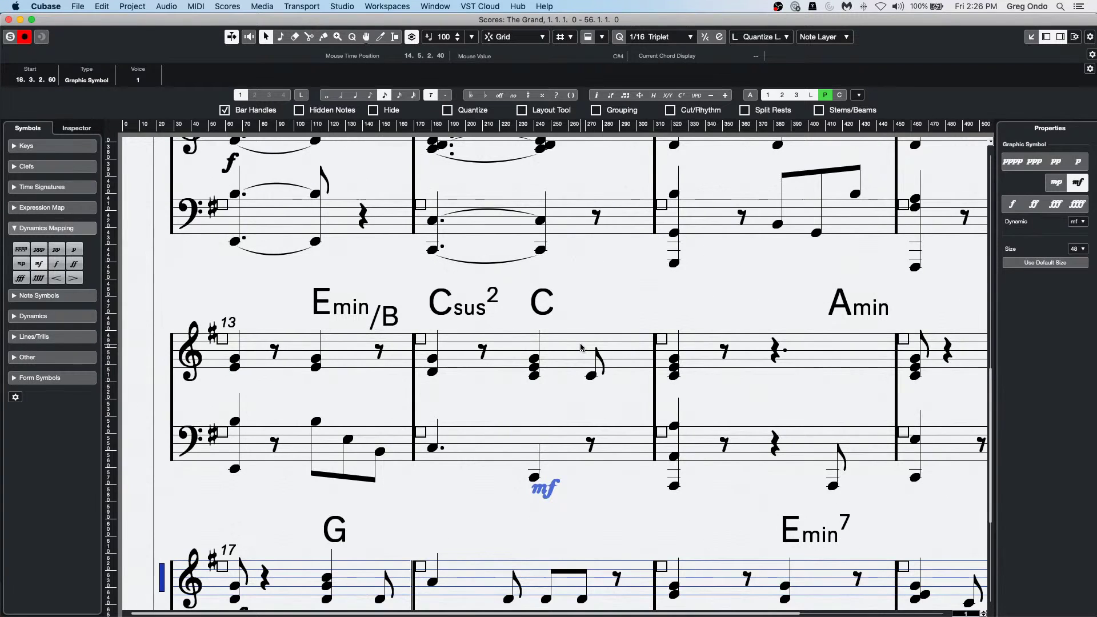
click(590, 39)
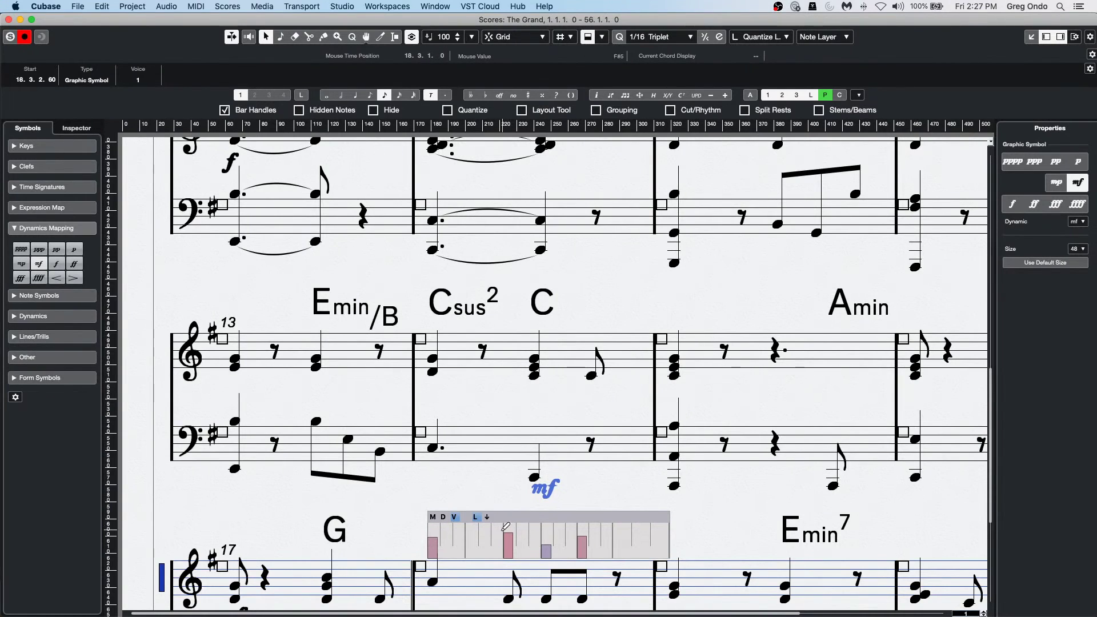
click(707, 323)
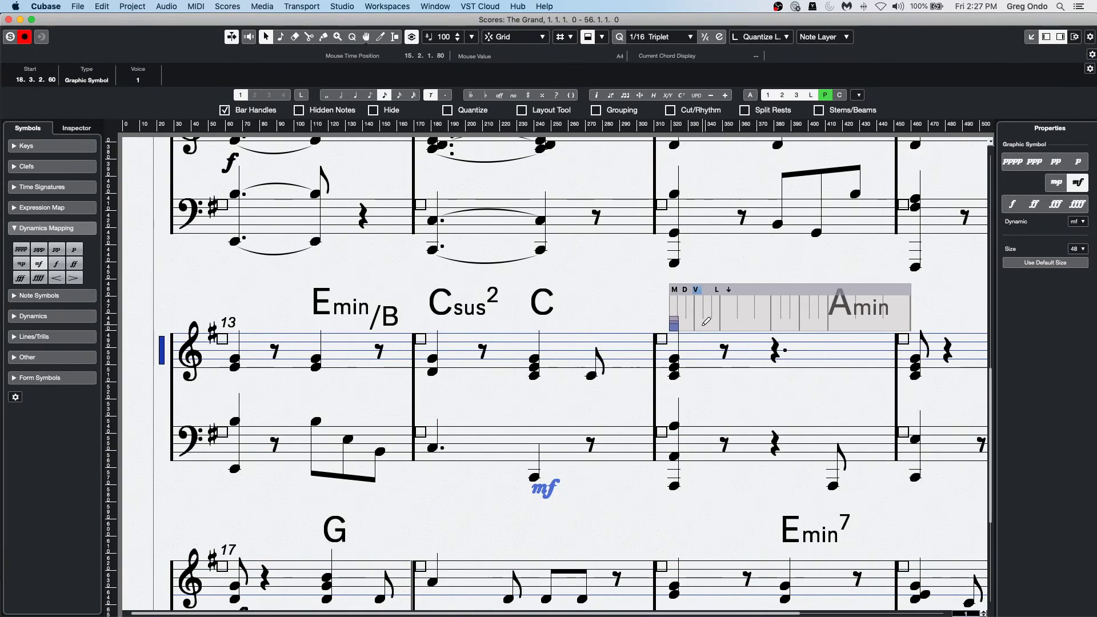
click(499, 357)
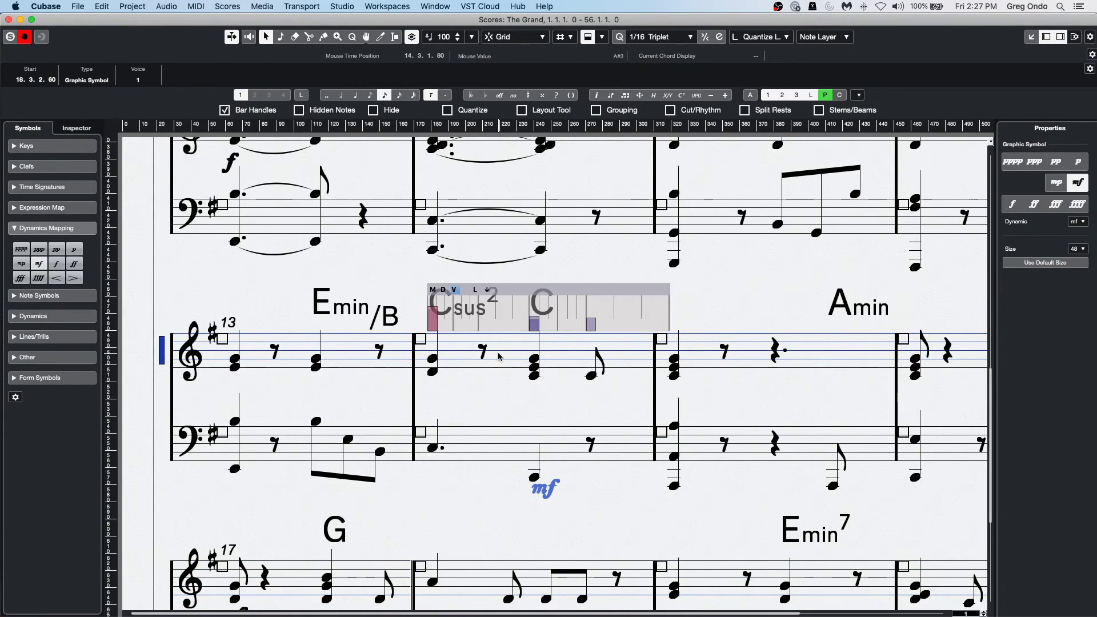
Step: Raise the velocities of the four treble notes in bar 6, setting C4 to about 98, D4 to 88 and G4 to 72
scroll(743, 286, up, 5)
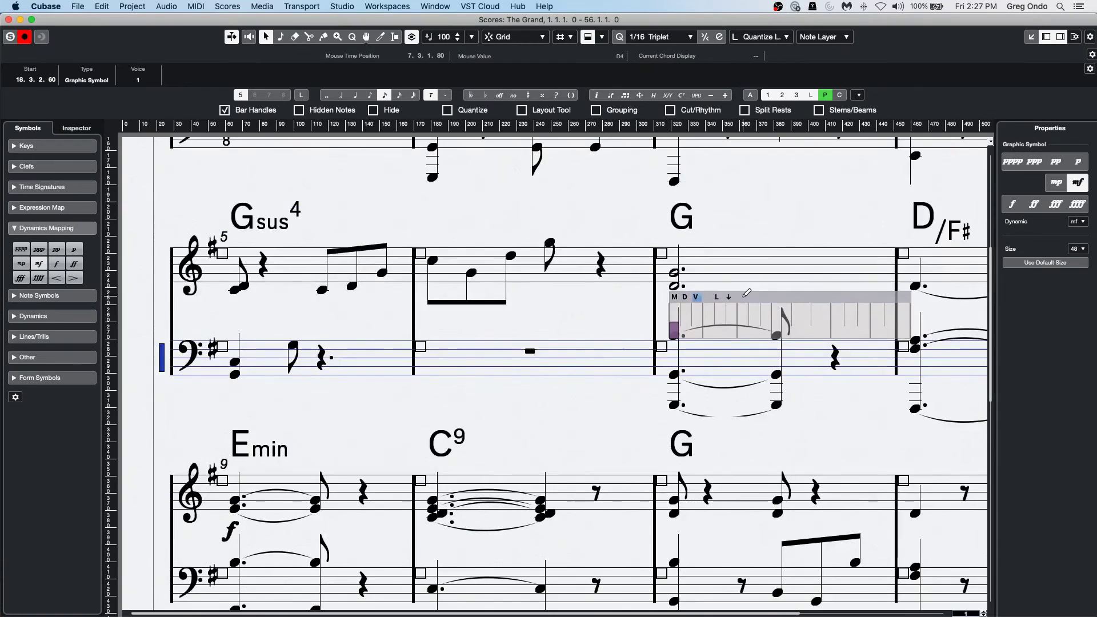
click(435, 262)
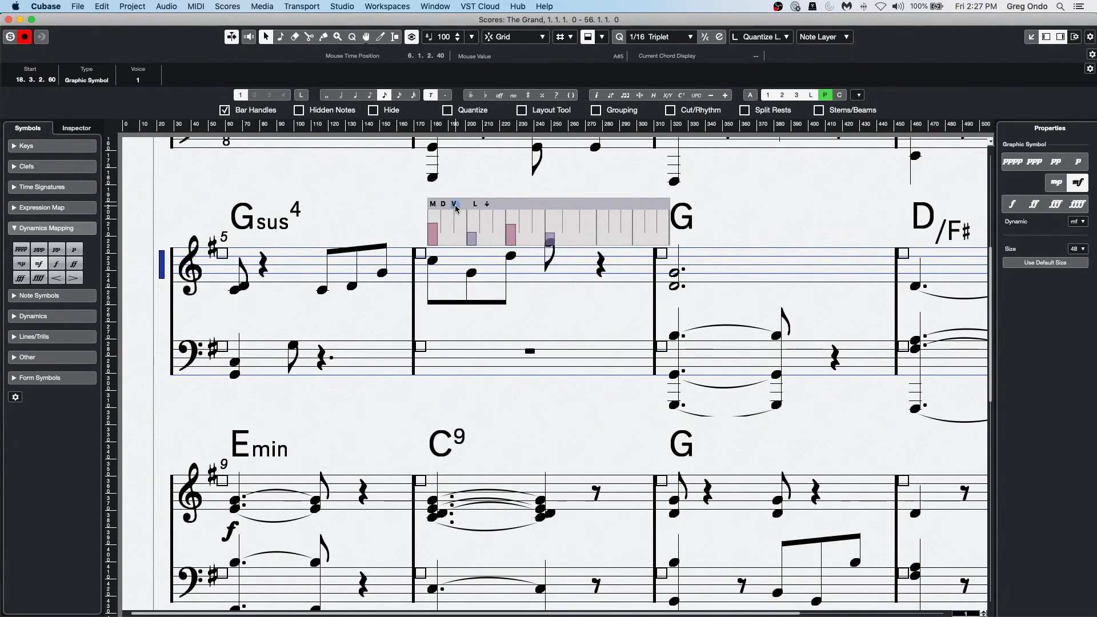
click(433, 227)
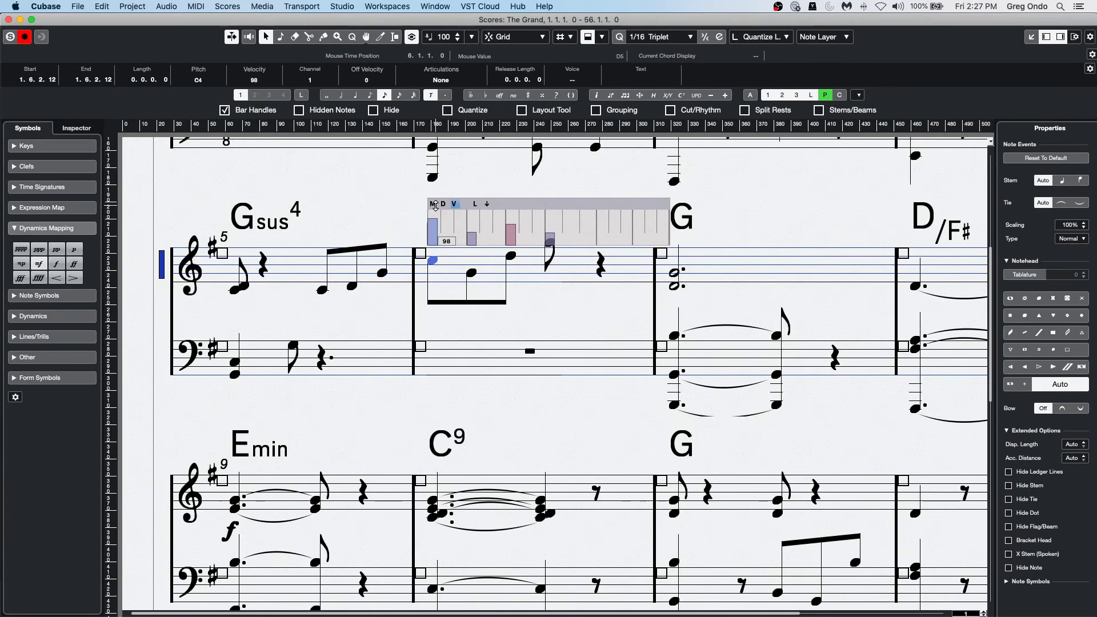
drag(435, 207, 439, 206)
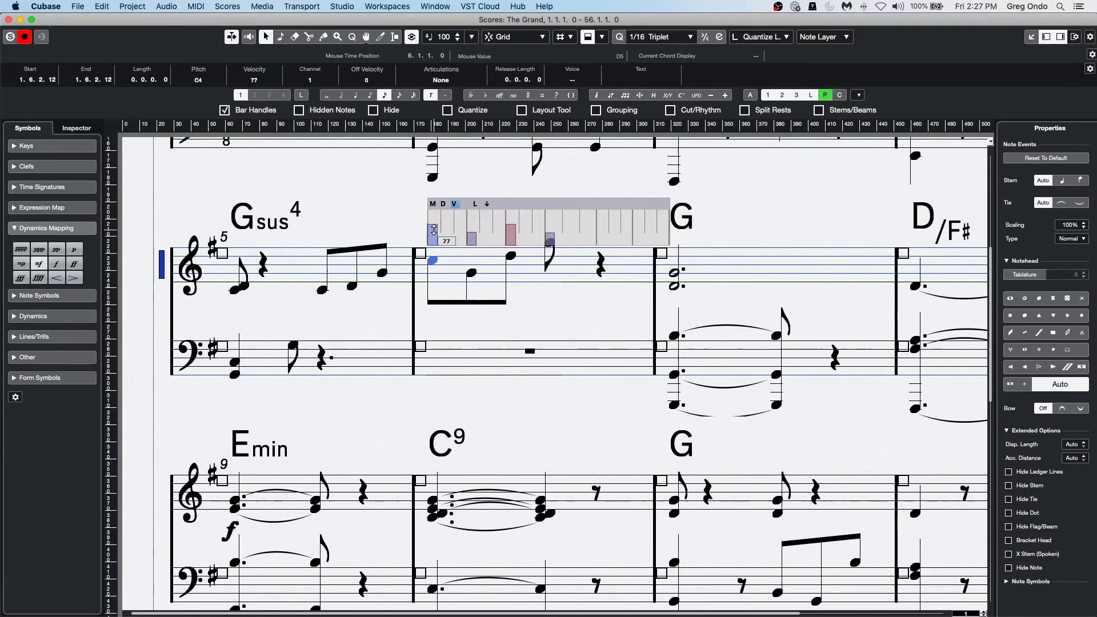
click(473, 236)
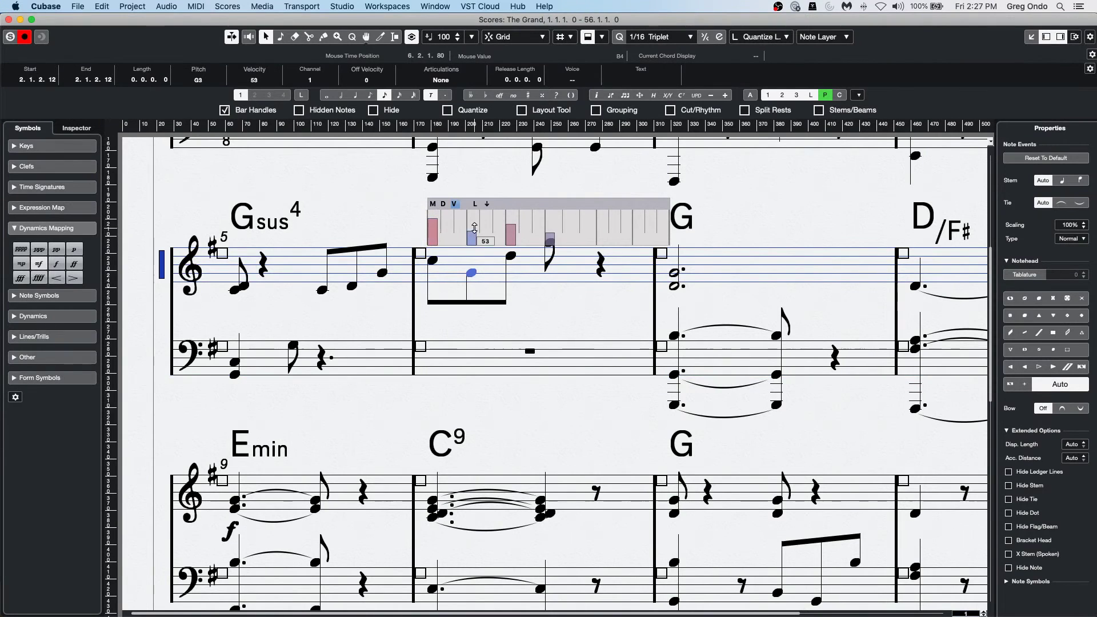
click(512, 225)
drag(548, 239, 549, 205)
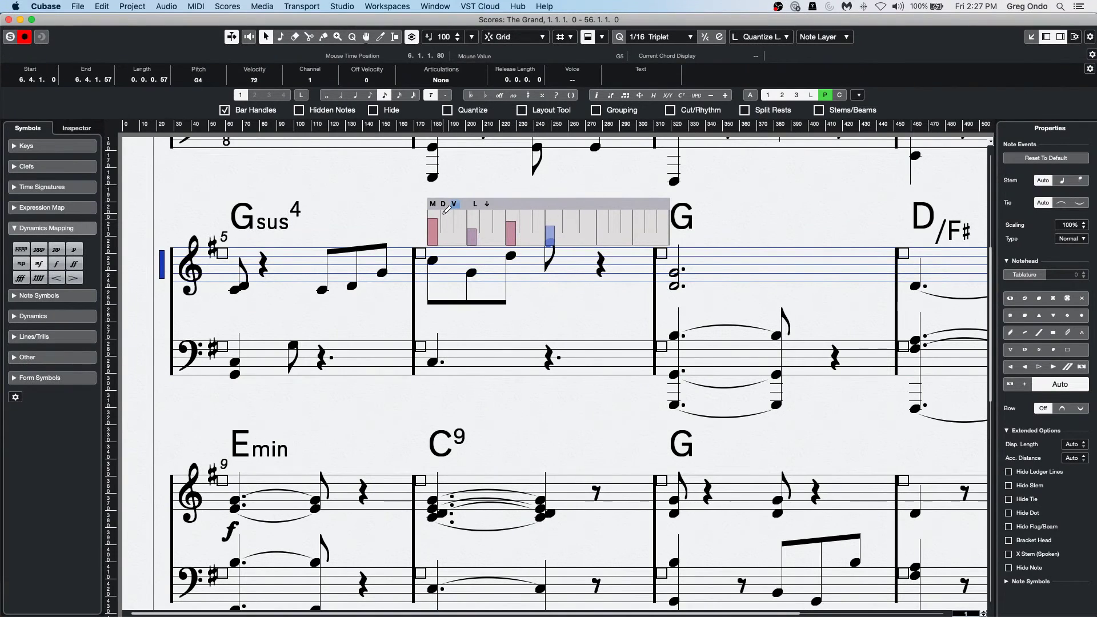
Step: Switch the note overlay to MIDI mode, select bar 6's D4, and extend the first G3 in bar 11 to a length of 0.2.0.7
click(487, 204)
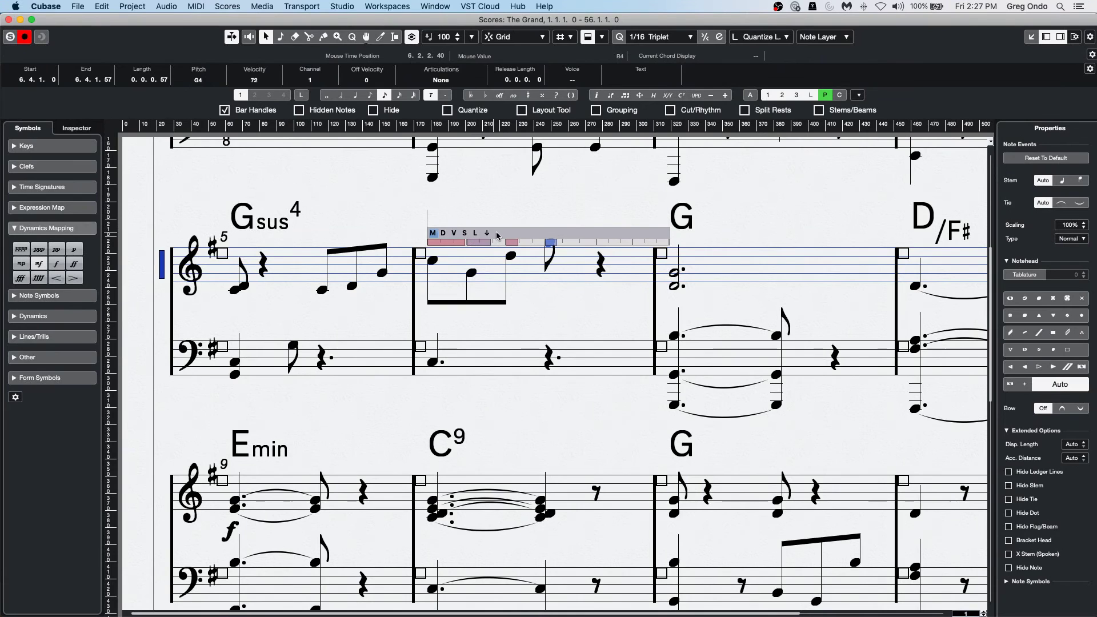
click(529, 243)
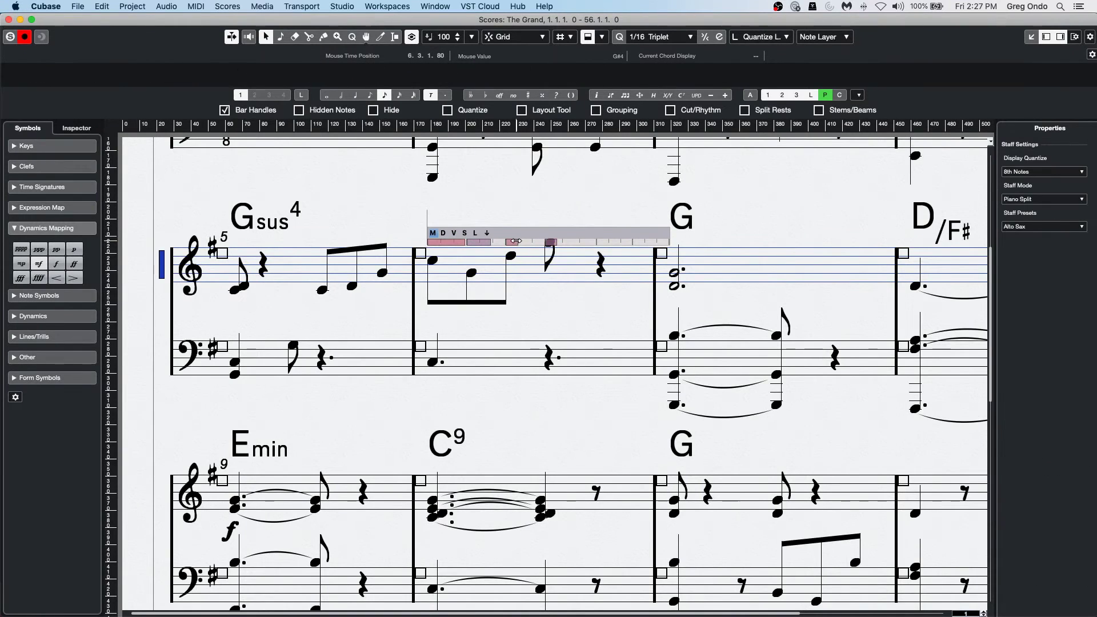
click(516, 240)
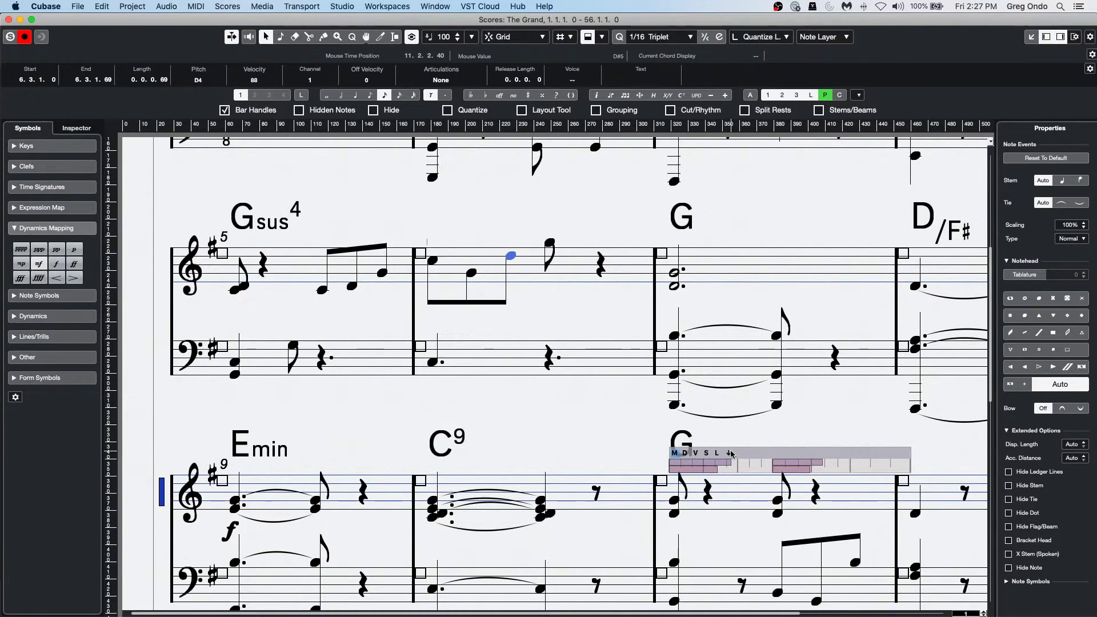
click(731, 463)
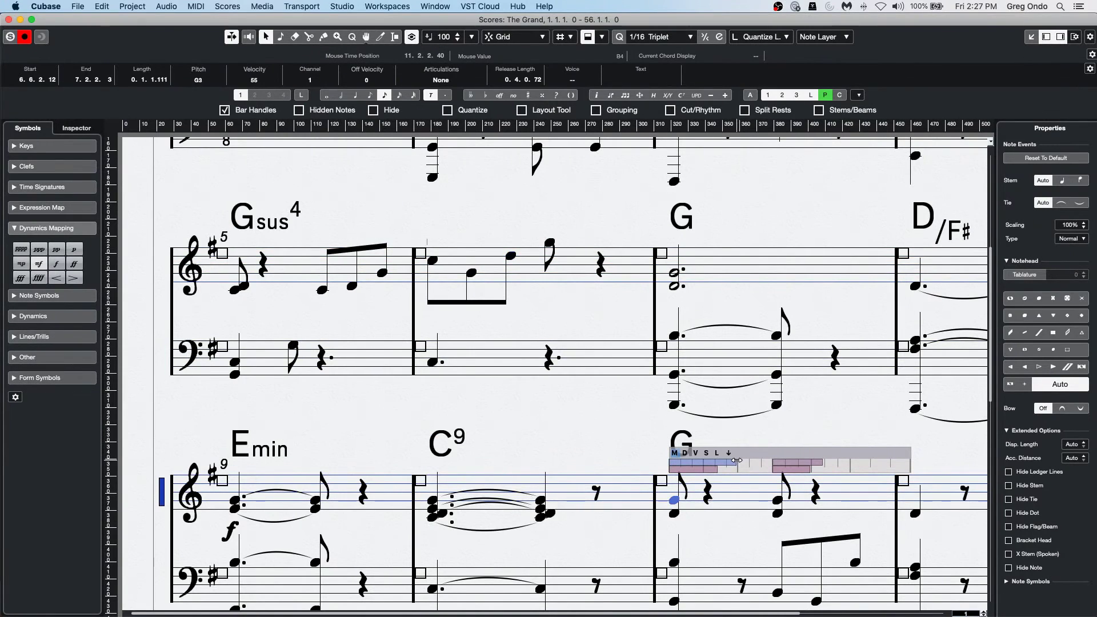
drag(732, 461, 739, 461)
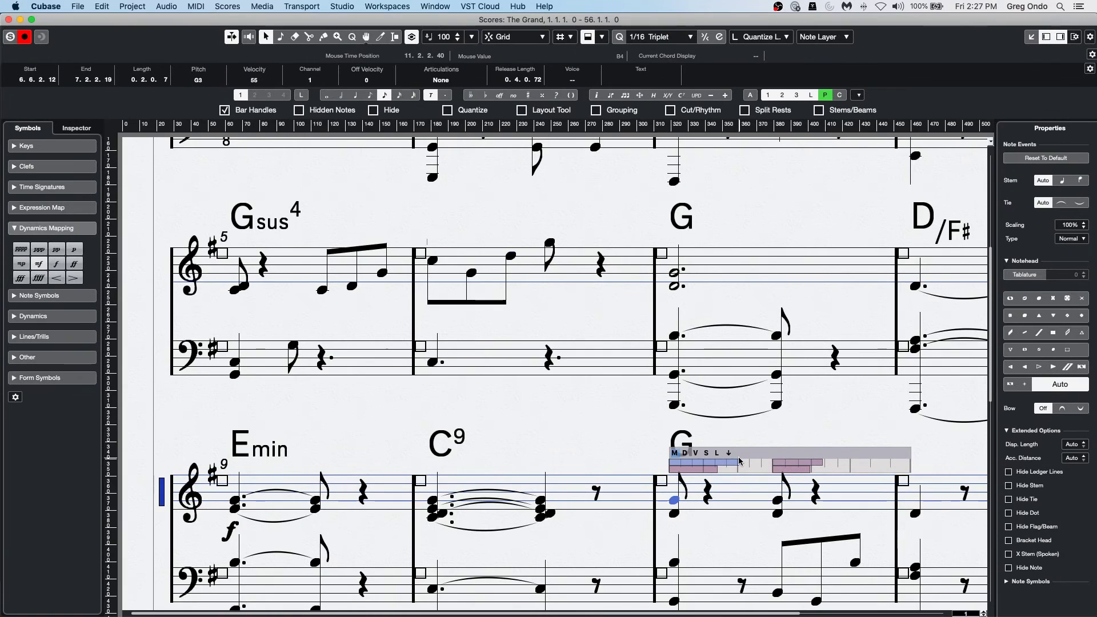
Step: Switch the note overlay to display mode and set the display length of bar 11's first G3 to 0.2.0.0
click(686, 455)
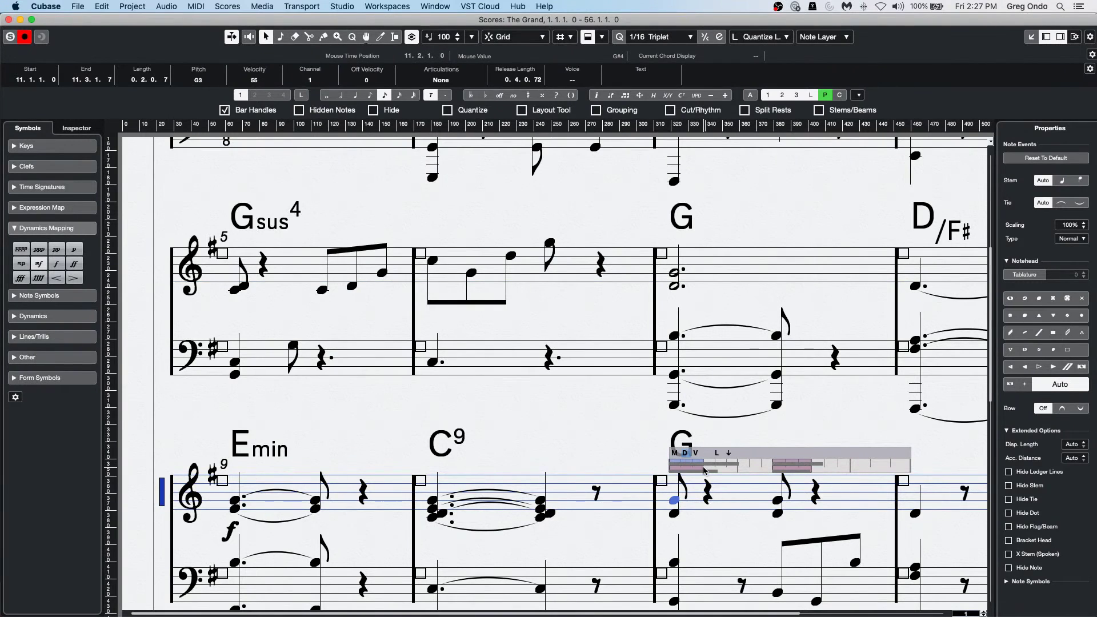
drag(737, 465, 738, 465)
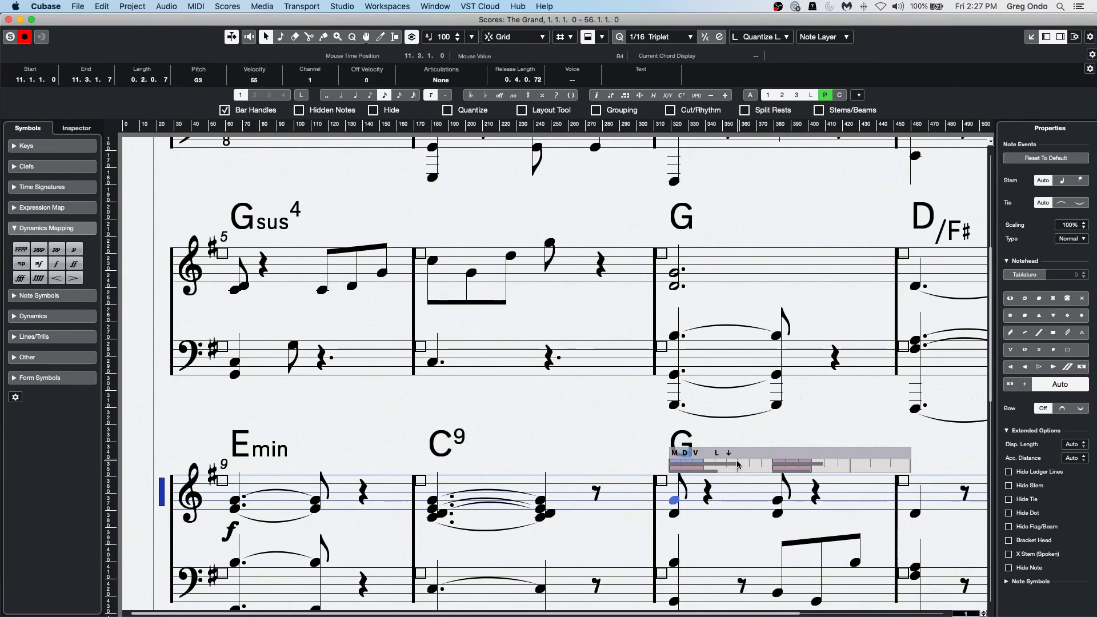
click(738, 465)
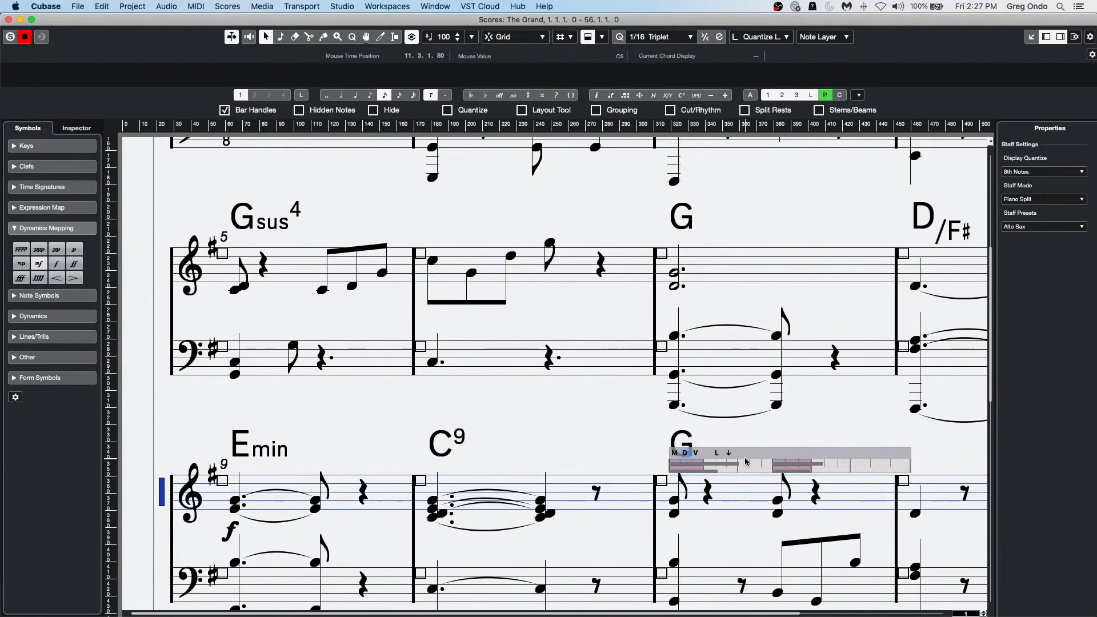
click(701, 461)
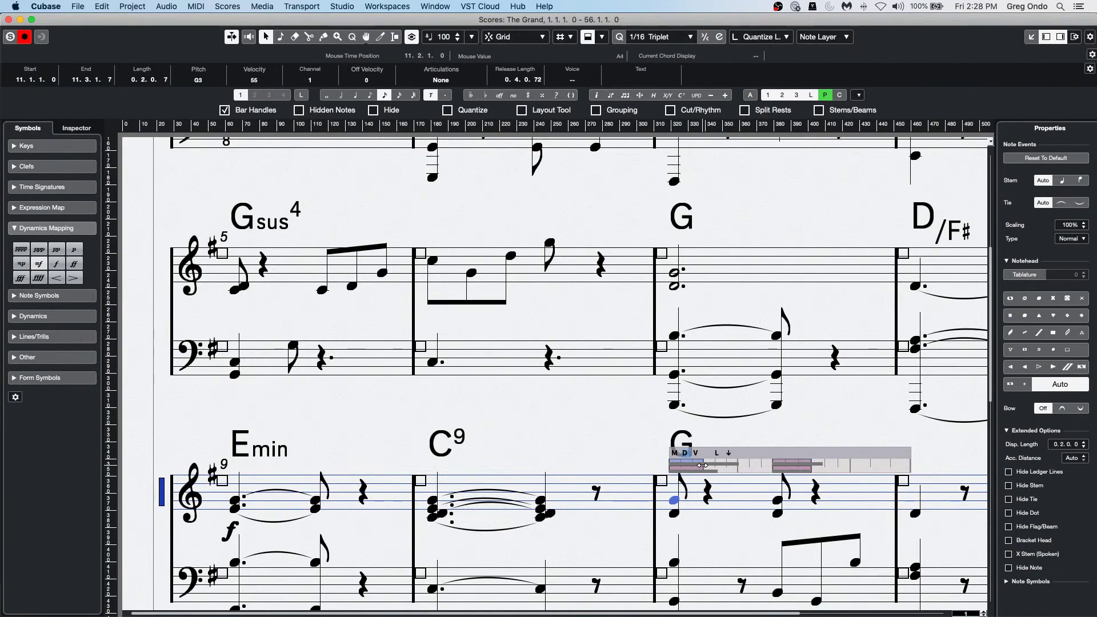
Step: Compare the overlay's display lengths in both staves of bar 7, and set the display length of bar 6's G4 to 0.0.1.40
click(776, 354)
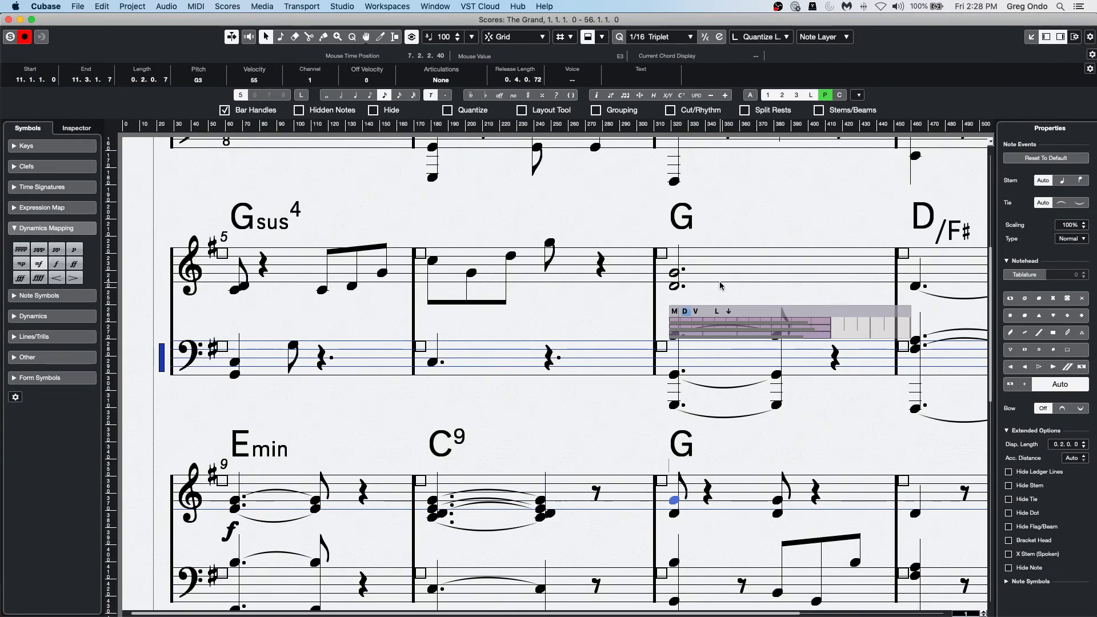
click(696, 272)
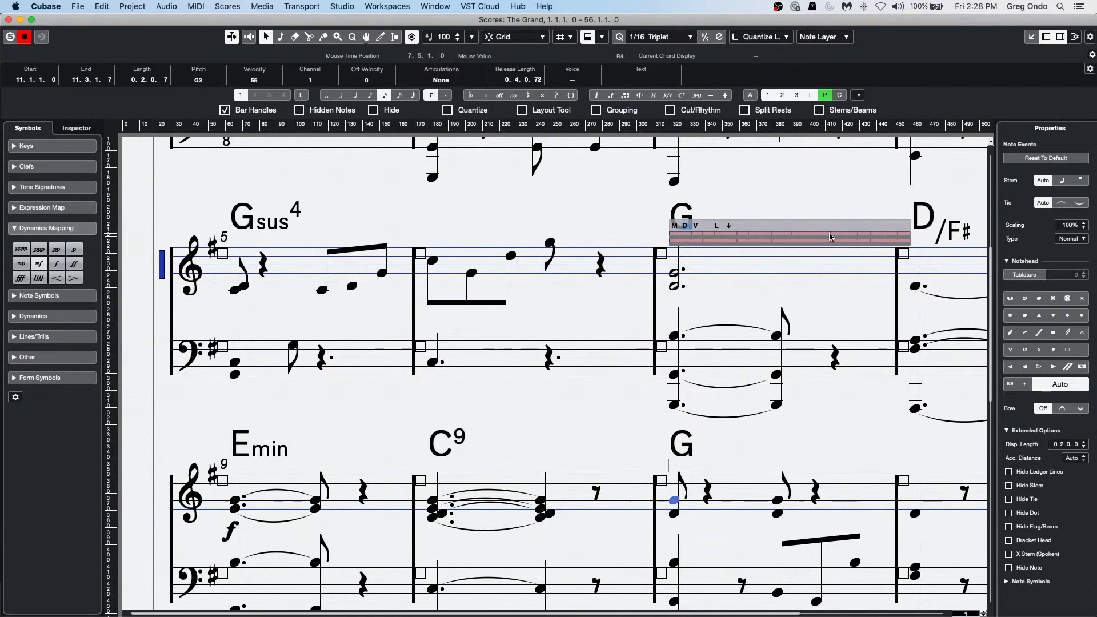
click(744, 357)
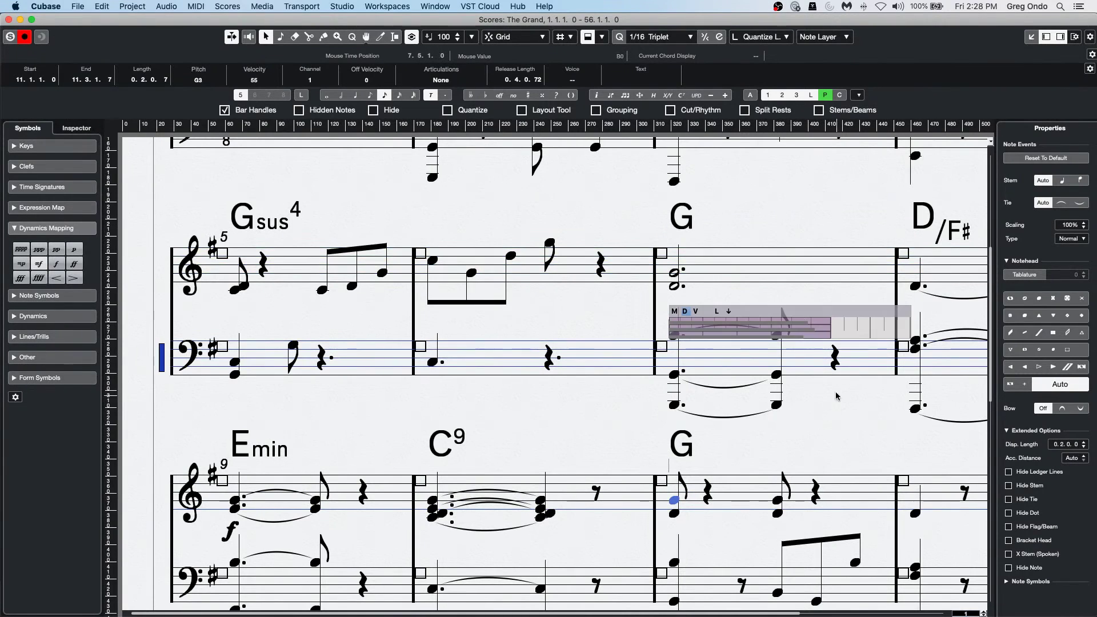
click(681, 413)
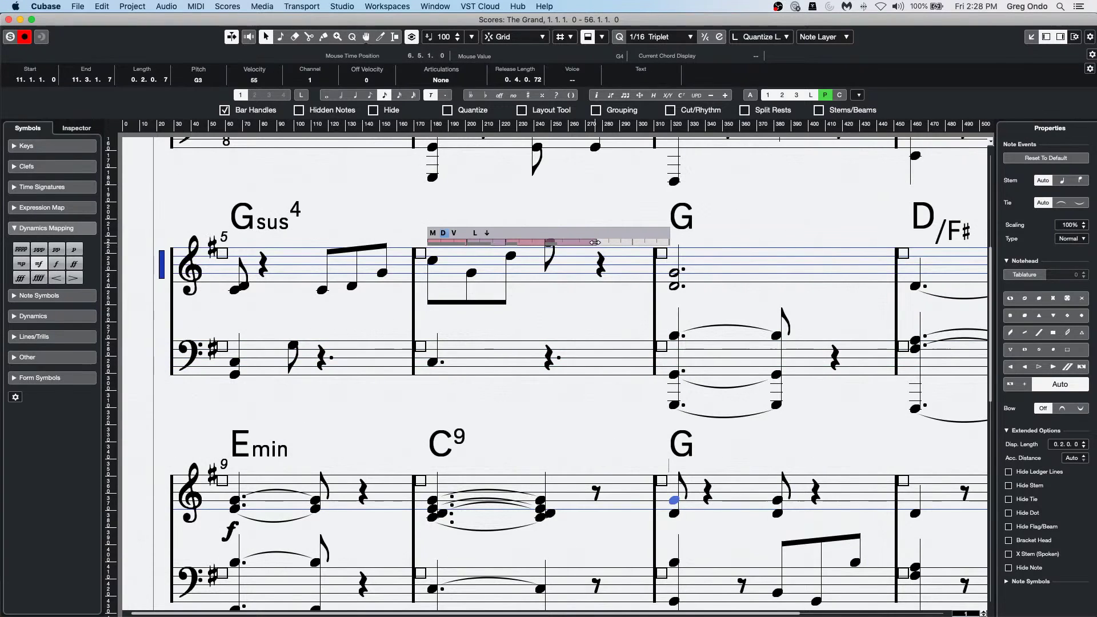
click(561, 239)
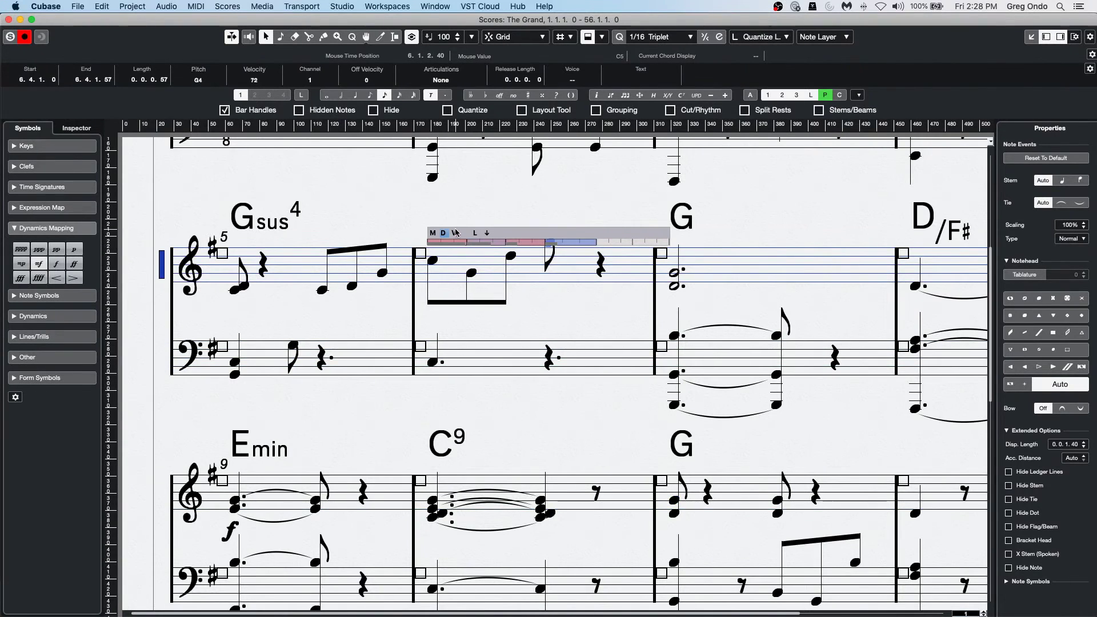
Step: Set the velocity of bar 6's D4 to 92 in the note overlay's velocity mode and return the overlay to display mode
click(455, 232)
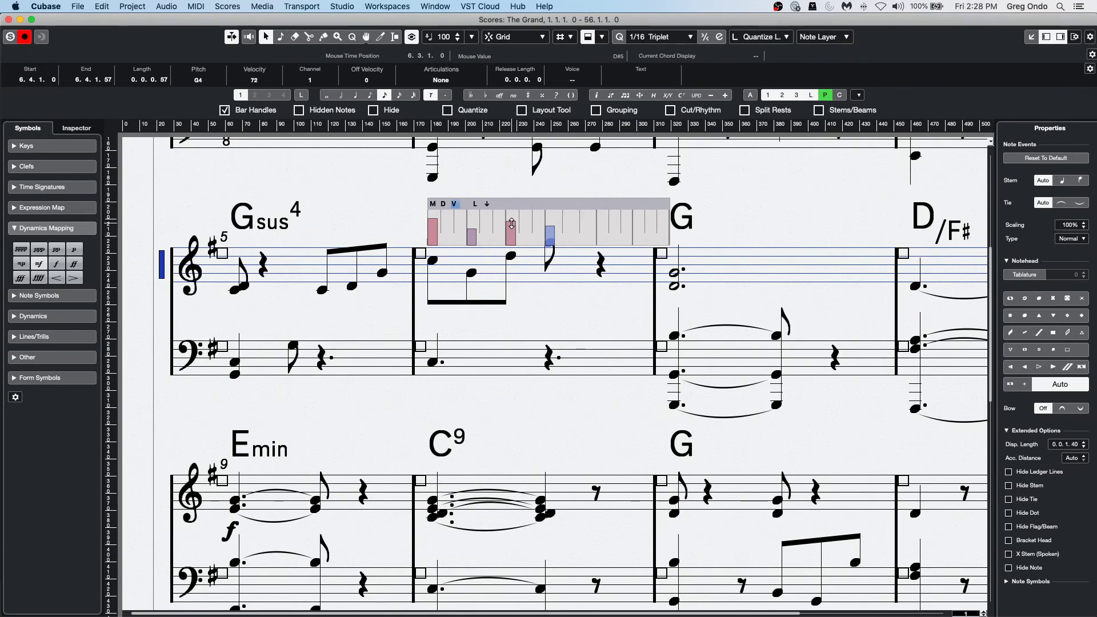
click(512, 224)
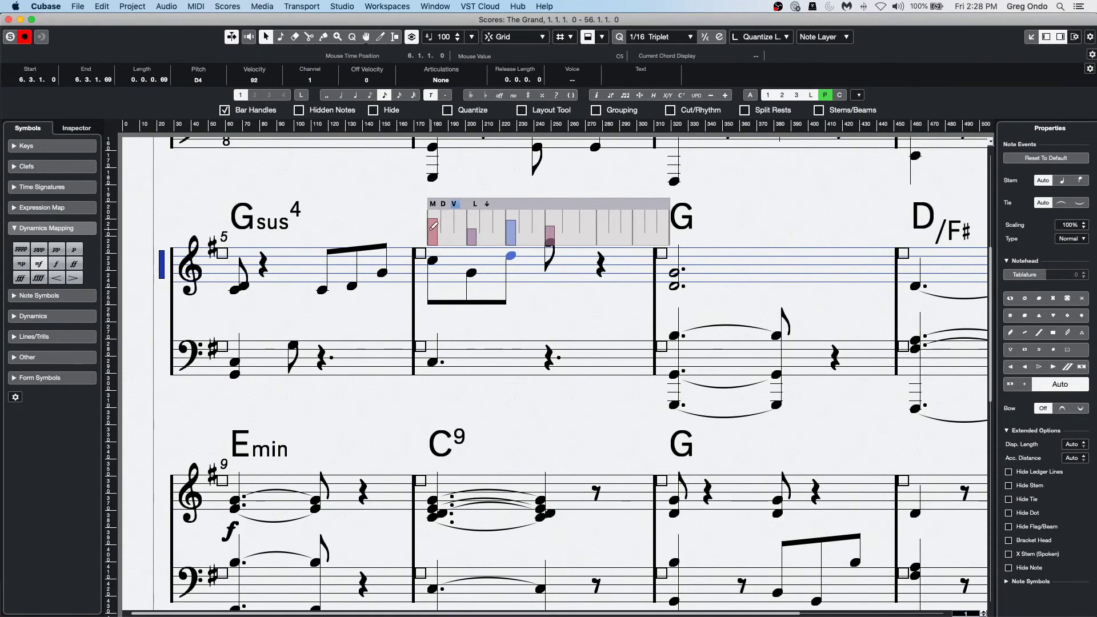
click(443, 204)
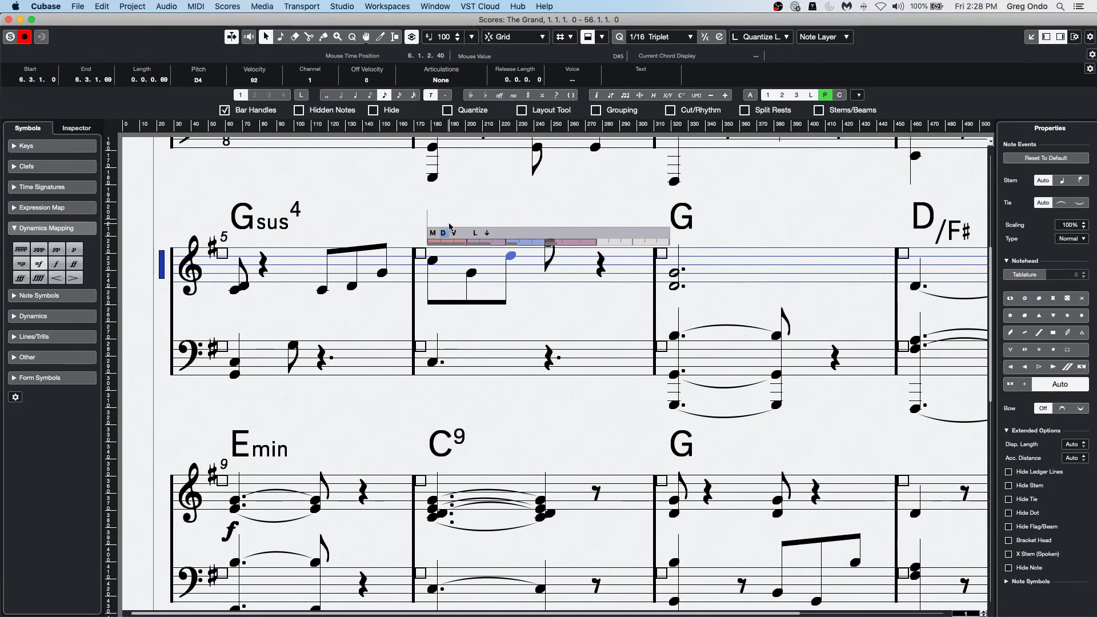
Step: Hide the note overlay and close the Score Editor to return to the project
click(433, 233)
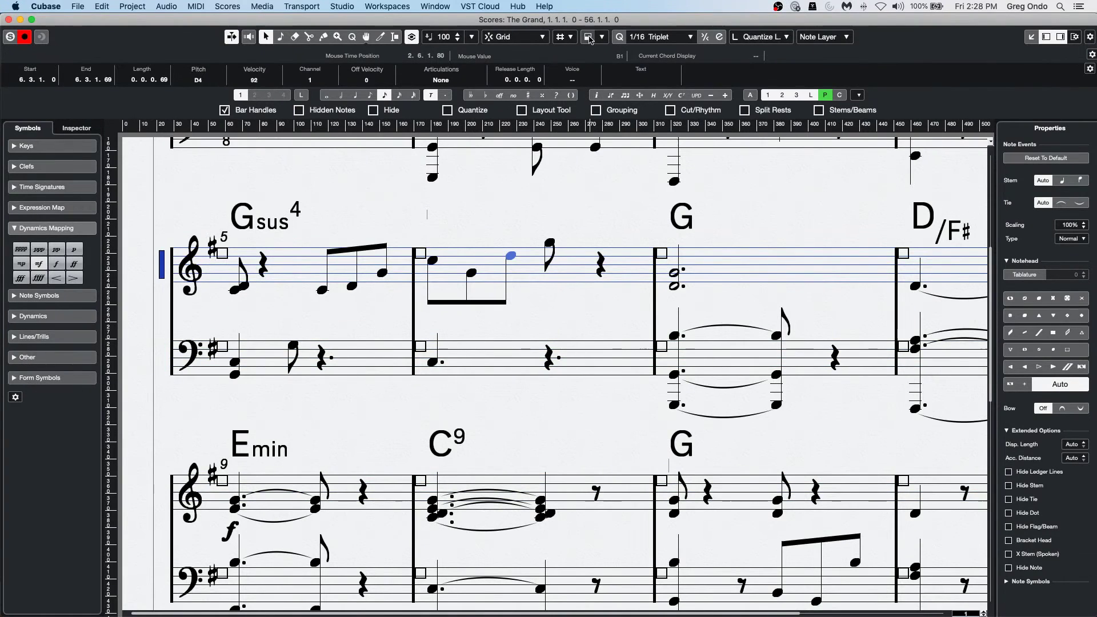
scroll(532, 359, up, 5)
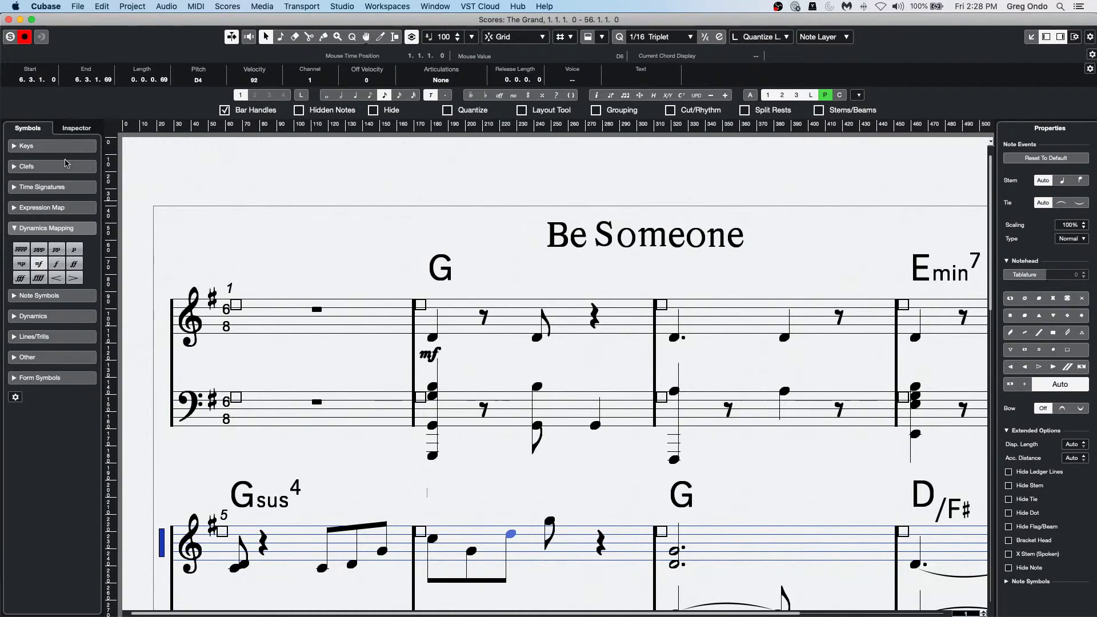
click(9, 19)
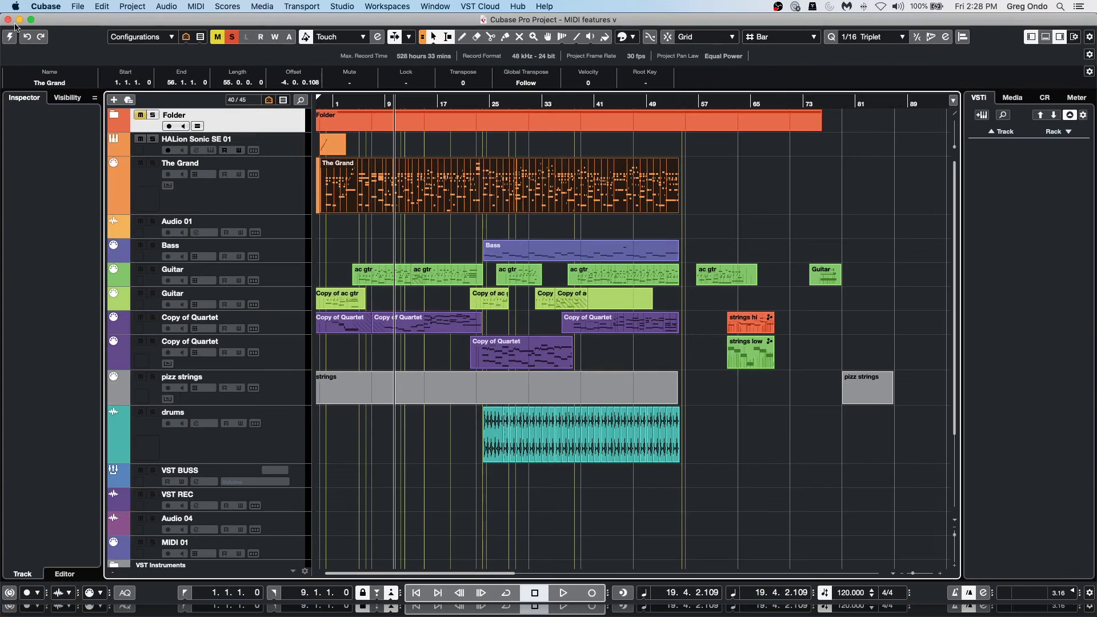
Step: Open the recent project For Grace instrument.cpr, activate it and dismiss the missing plug-in warning
click(78, 6)
mouse_move(118, 221)
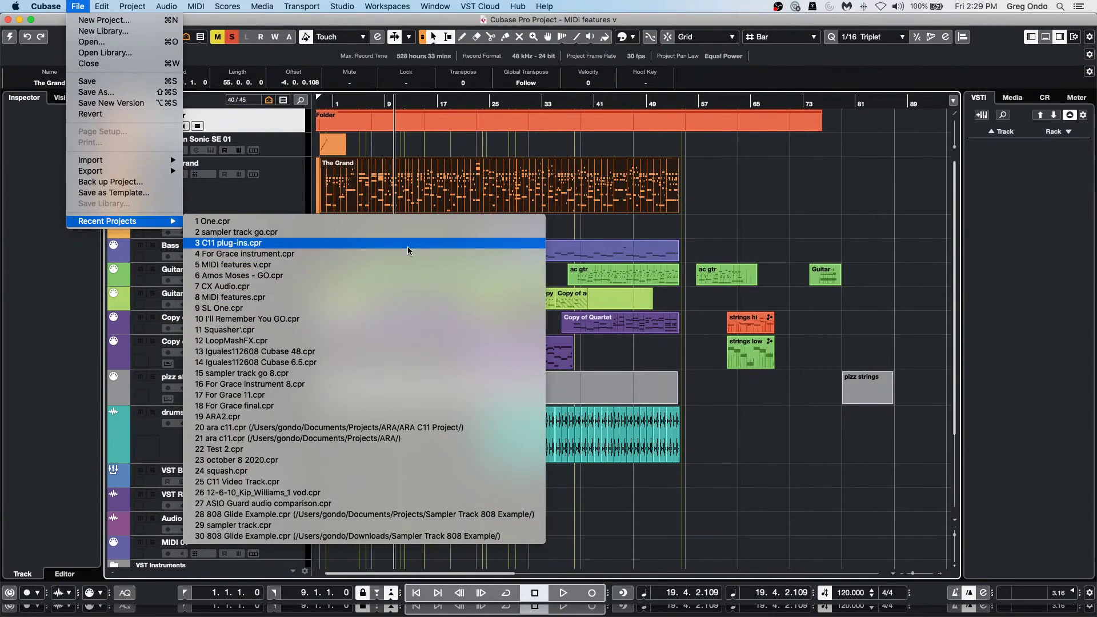
click(408, 255)
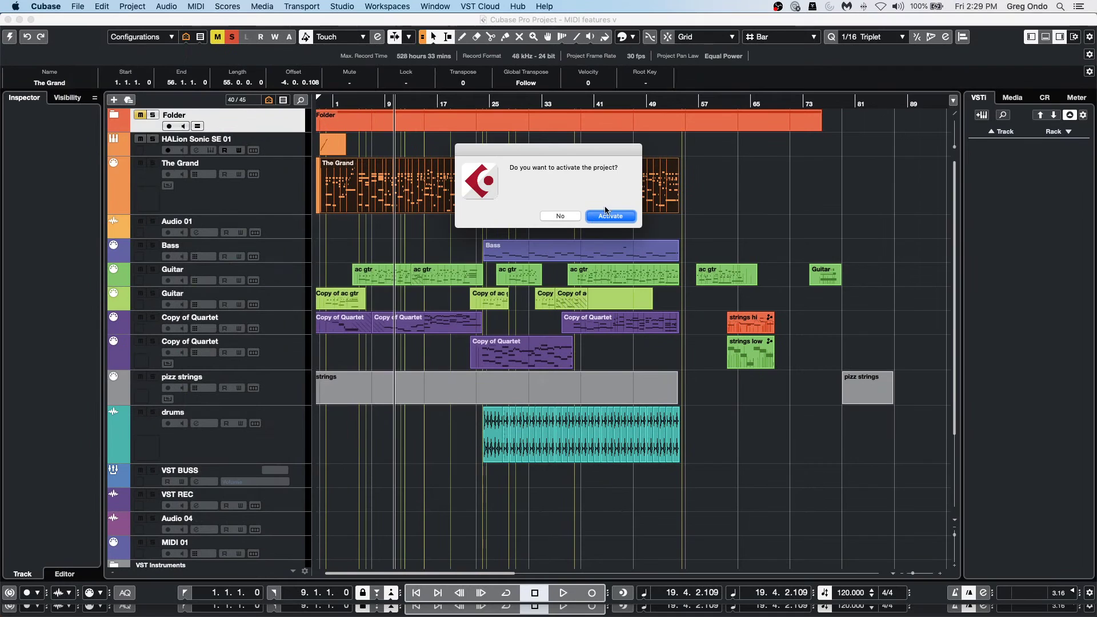
click(607, 218)
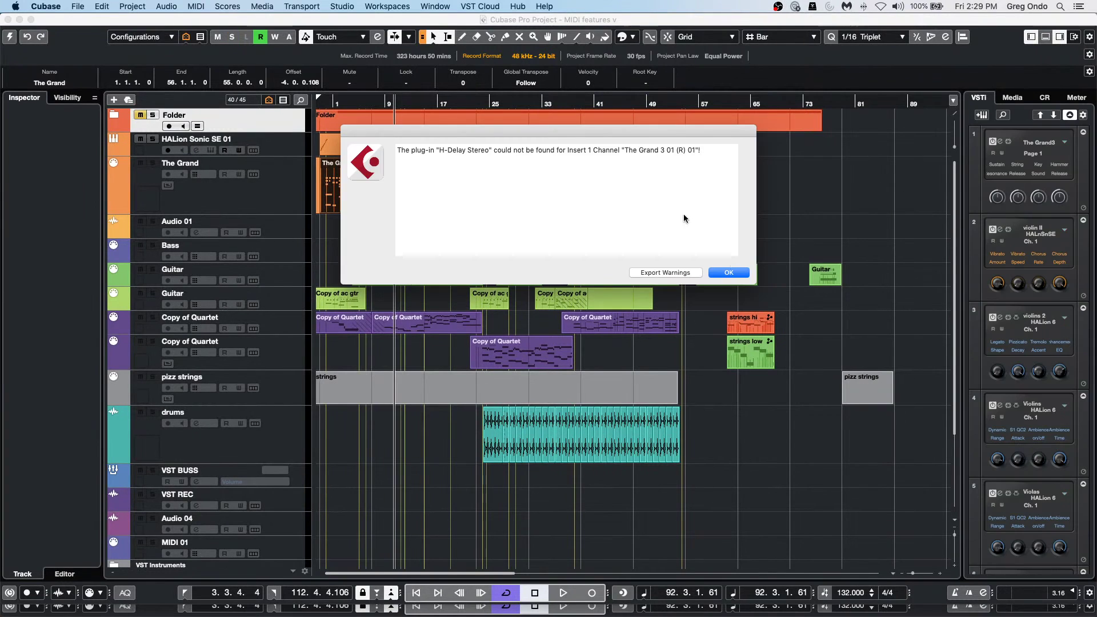
click(734, 276)
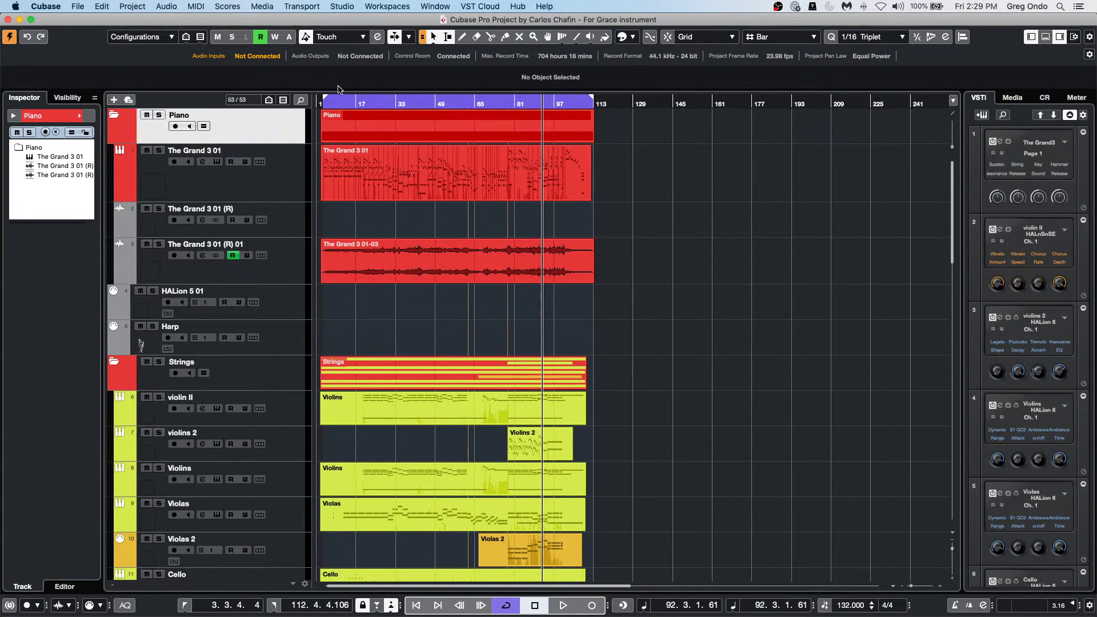
Step: Return to the project start, zoom in on the arrangement and play the opening bars of the orchestral piece
key(comma)
key(h)
key(h)
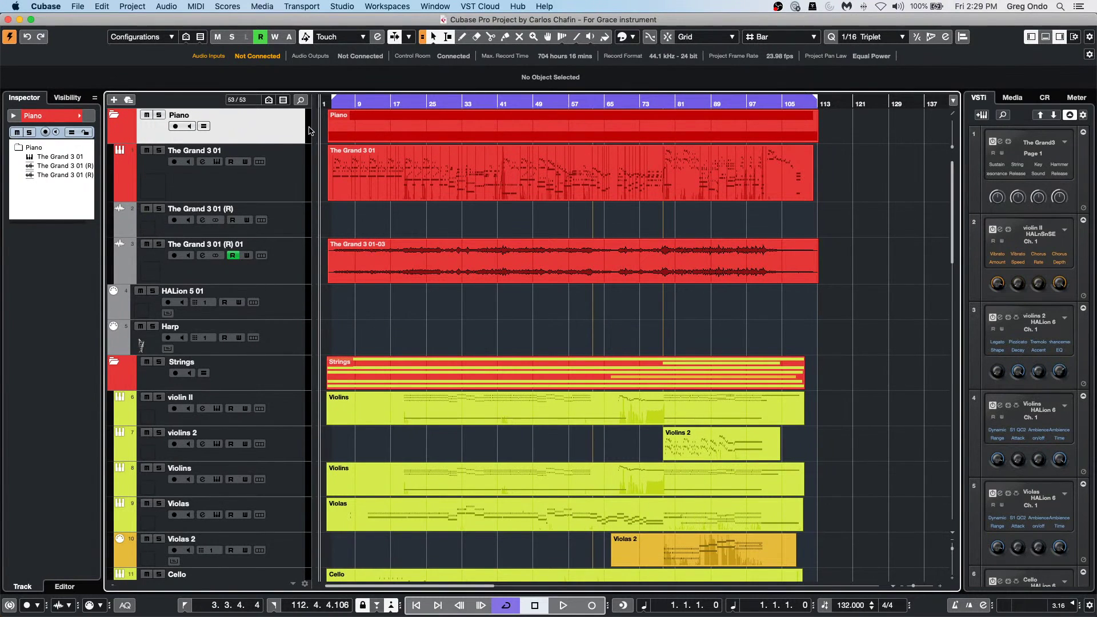
key(space)
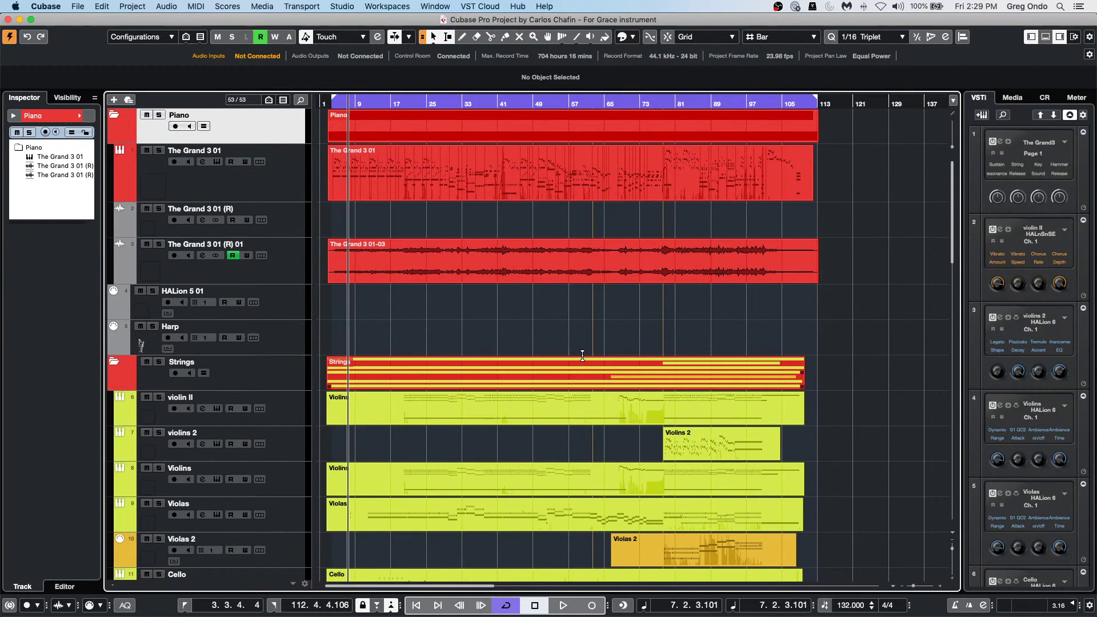
click(602, 263)
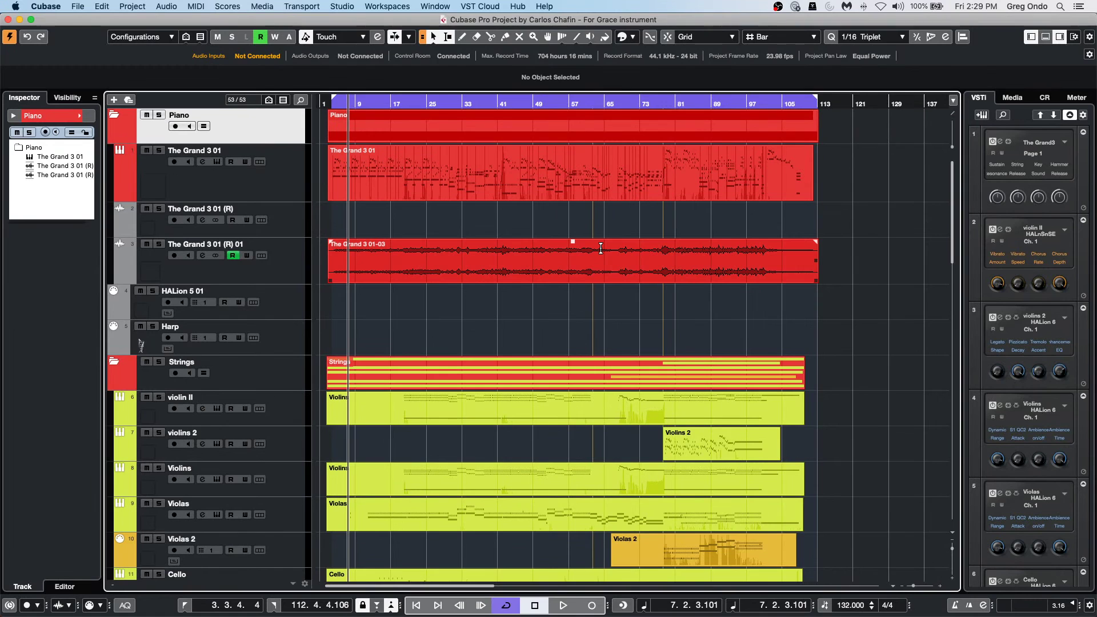
key(space)
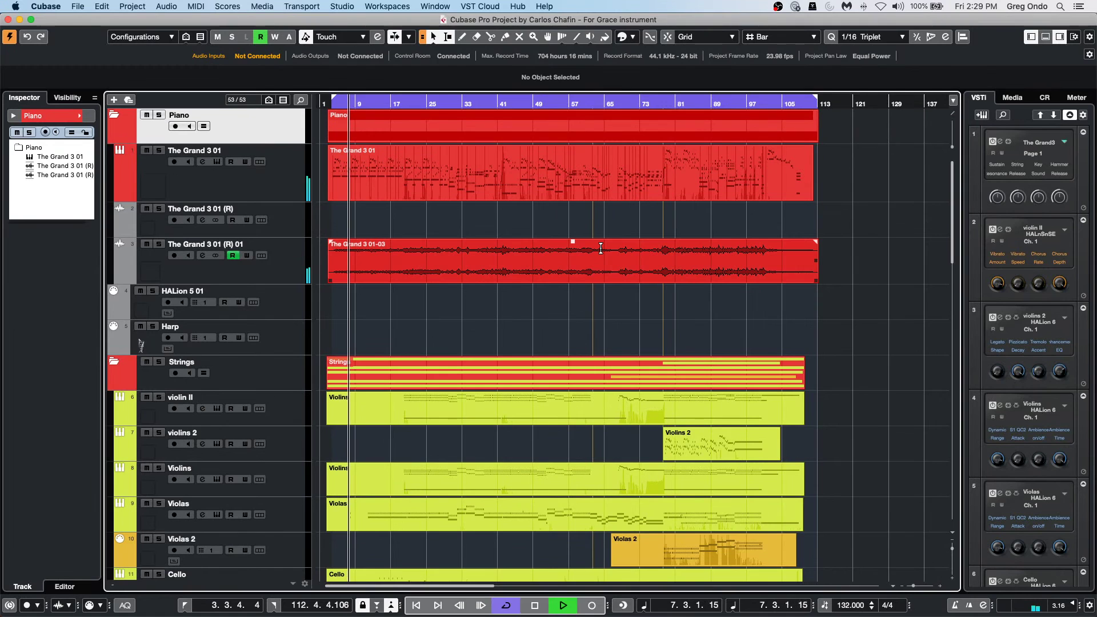
Step: Continue playback from about bar 15, look through the orchestral tracks from piano to percussion, and stop playback
click(381, 105)
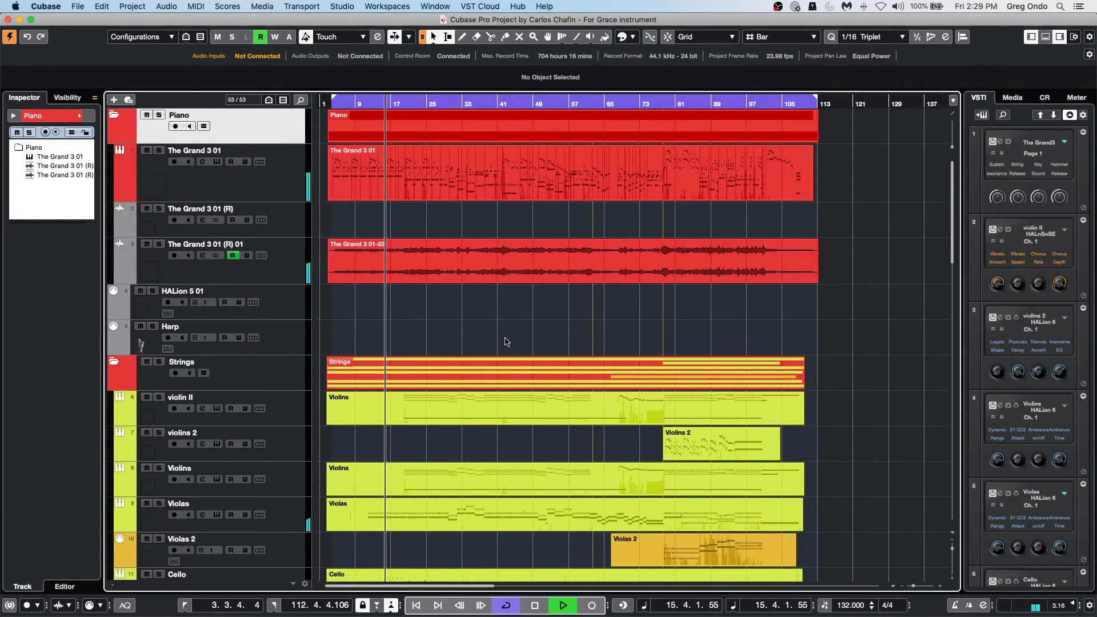
scroll(479, 301, down, 10)
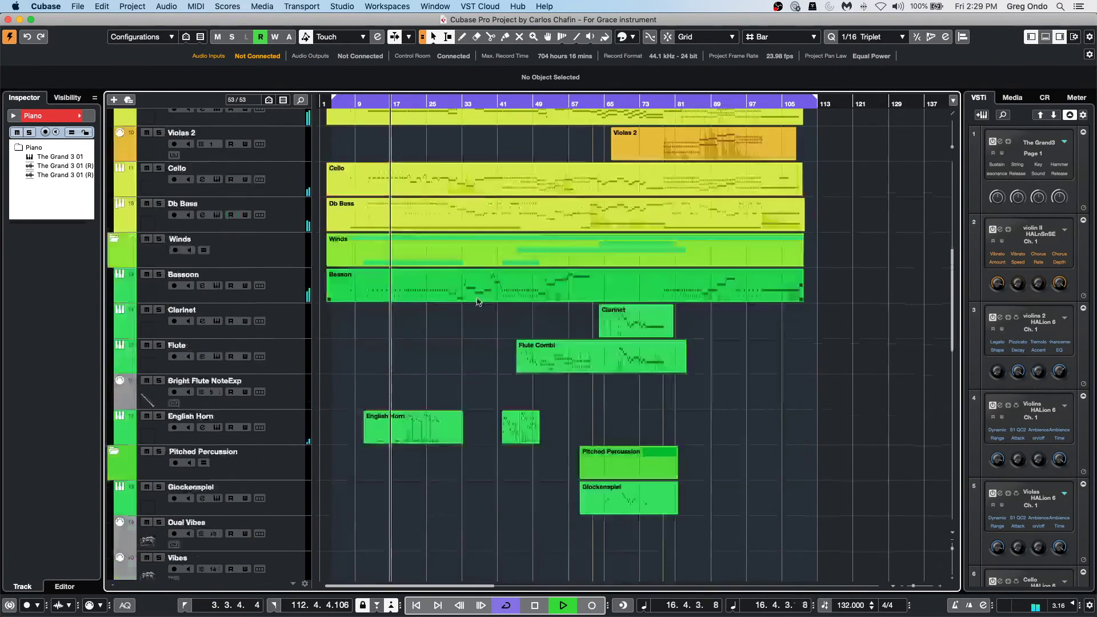
scroll(479, 302, down, 15)
scroll(478, 299, up, 20)
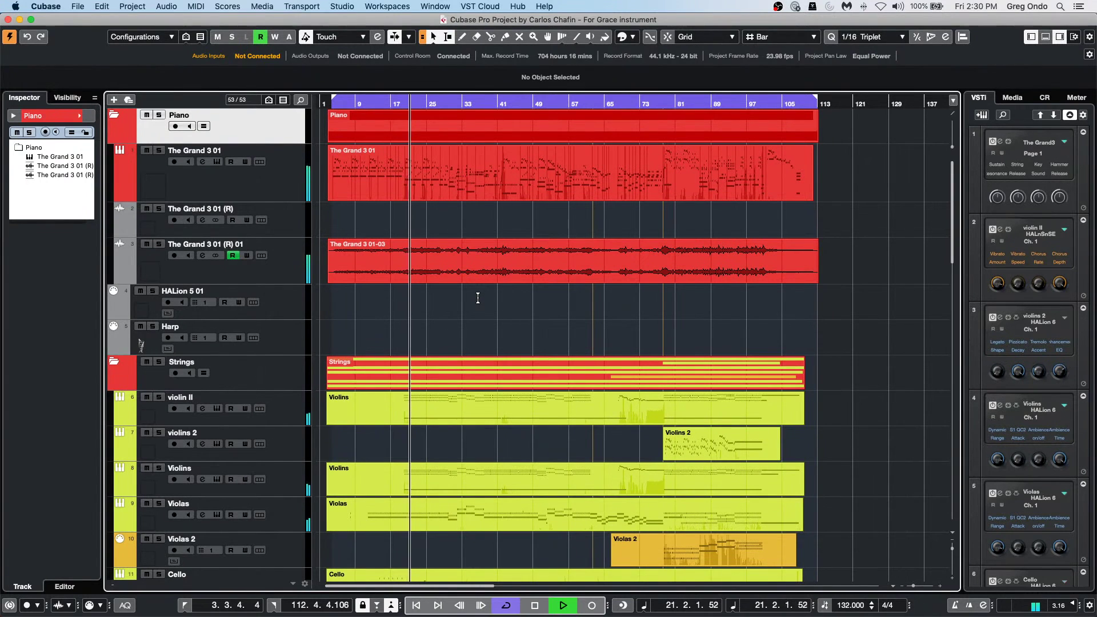
scroll(478, 298, down, 10)
scroll(478, 300, up, 10)
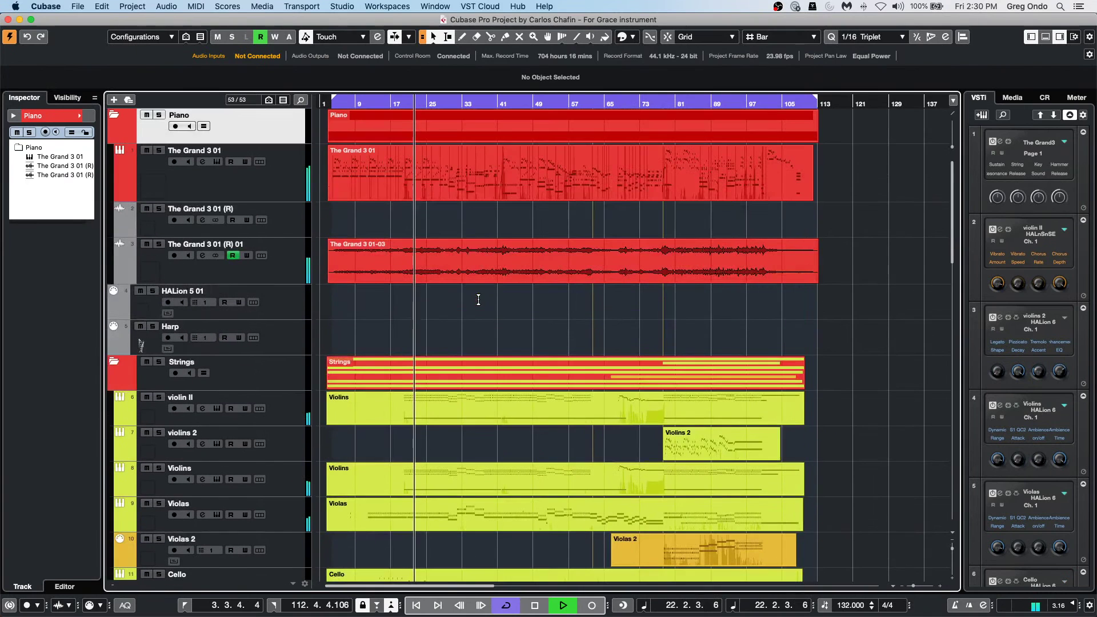
key(space)
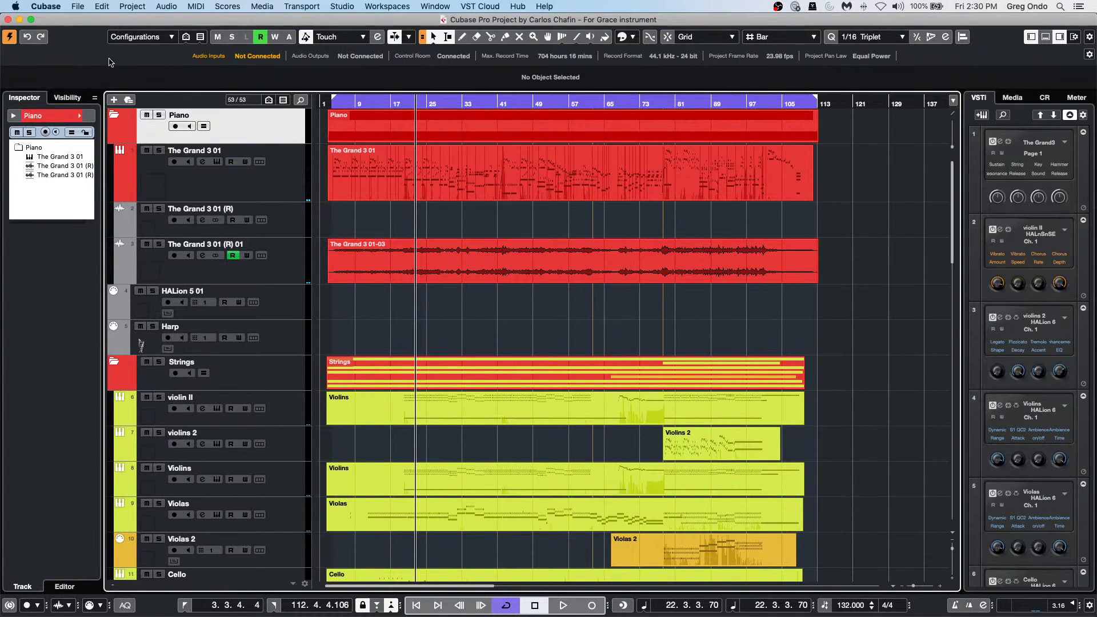
Step: Open the Export Audio Mixdown dialog, set channel selection to Single for Stereo Out, and keep the export queue expanded
click(82, 7)
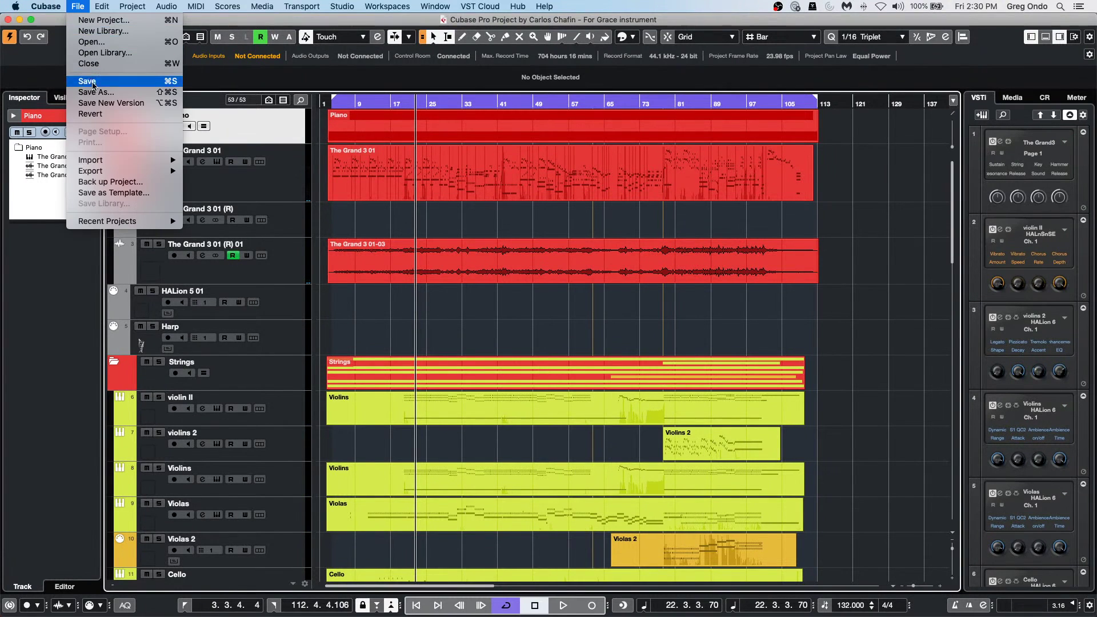
mouse_move(165, 171)
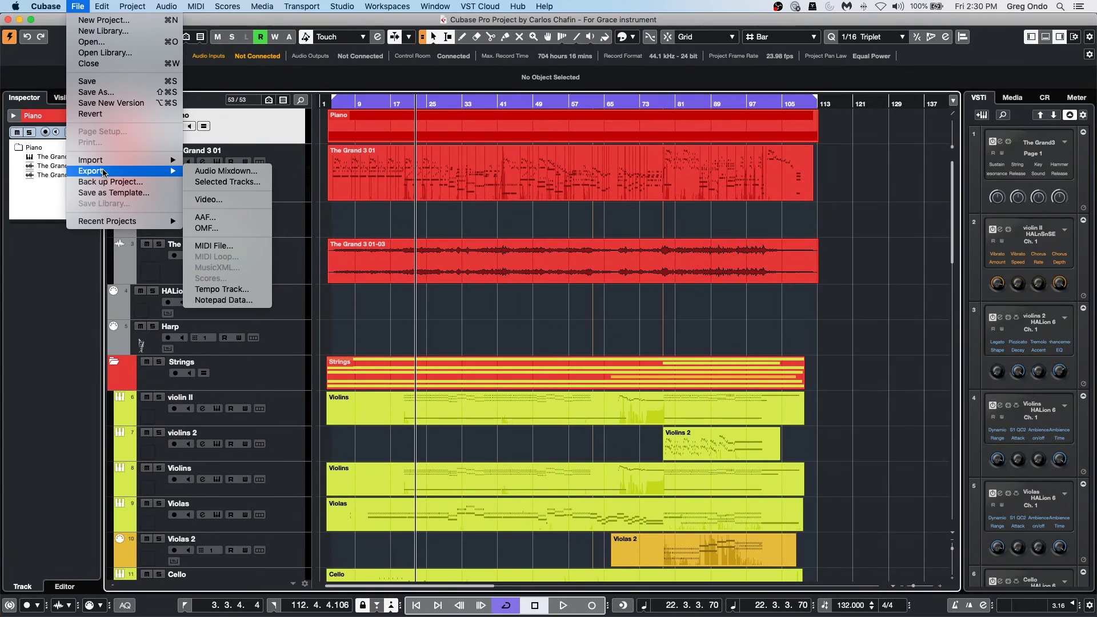
click(252, 170)
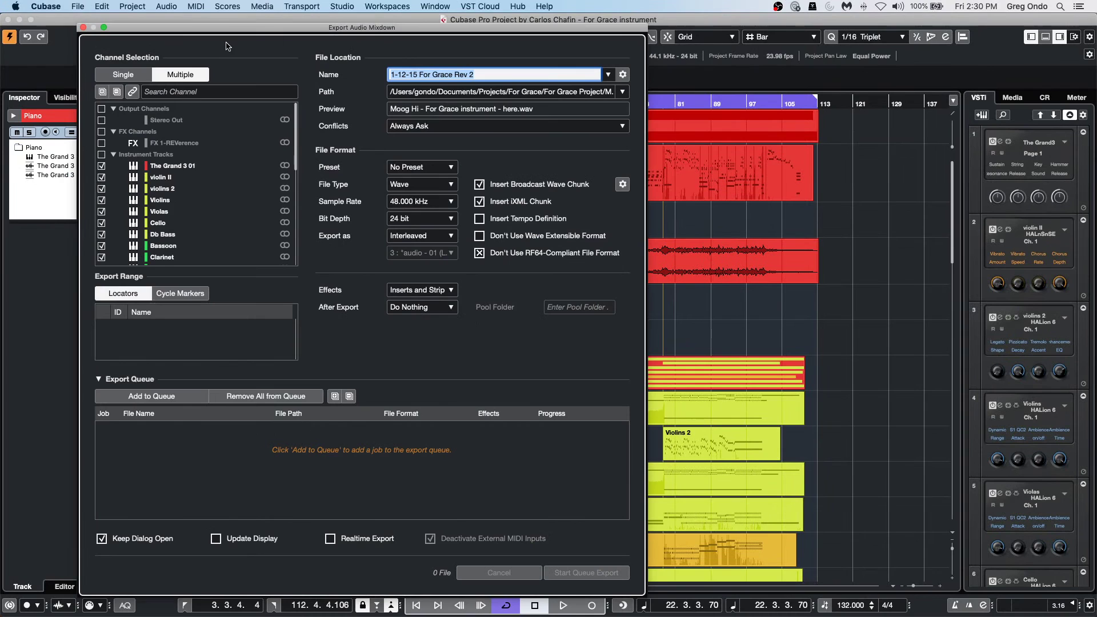
click(122, 74)
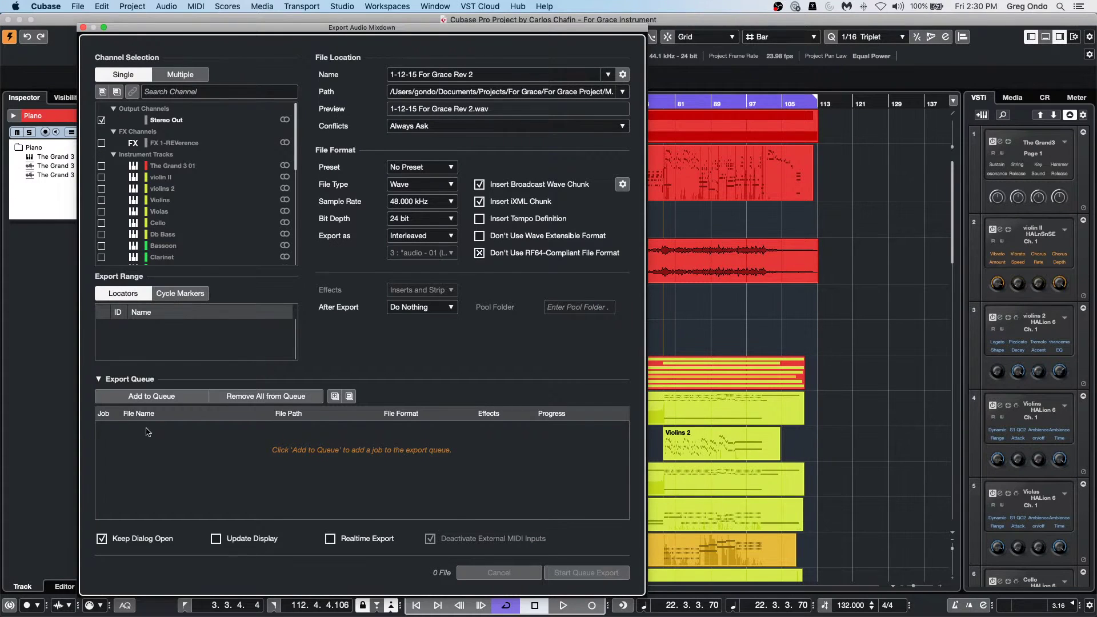
click(100, 380)
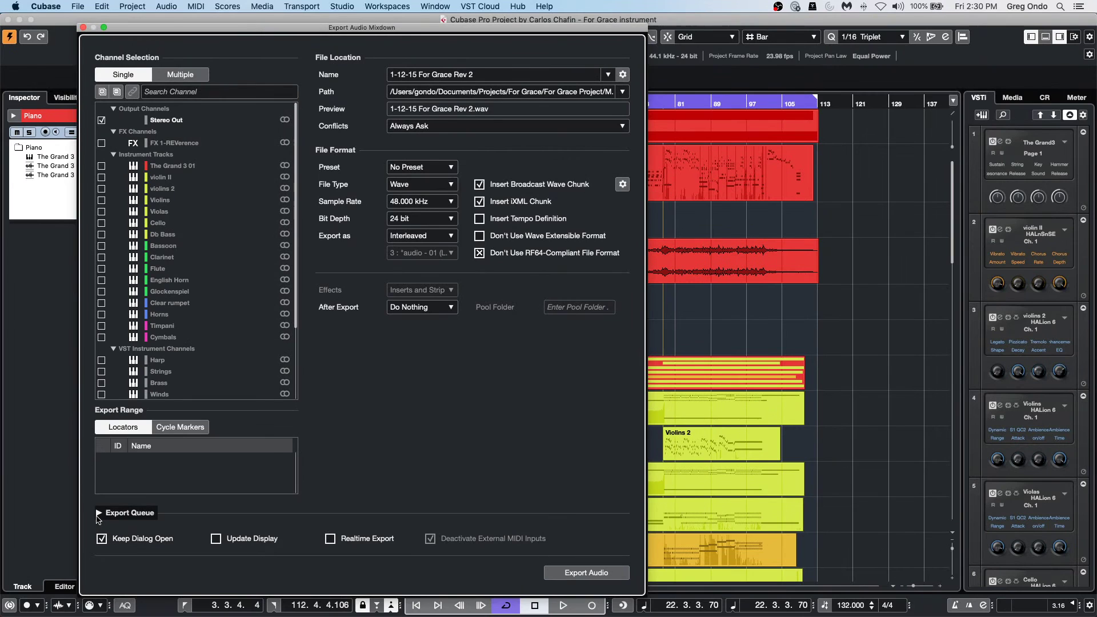
click(98, 516)
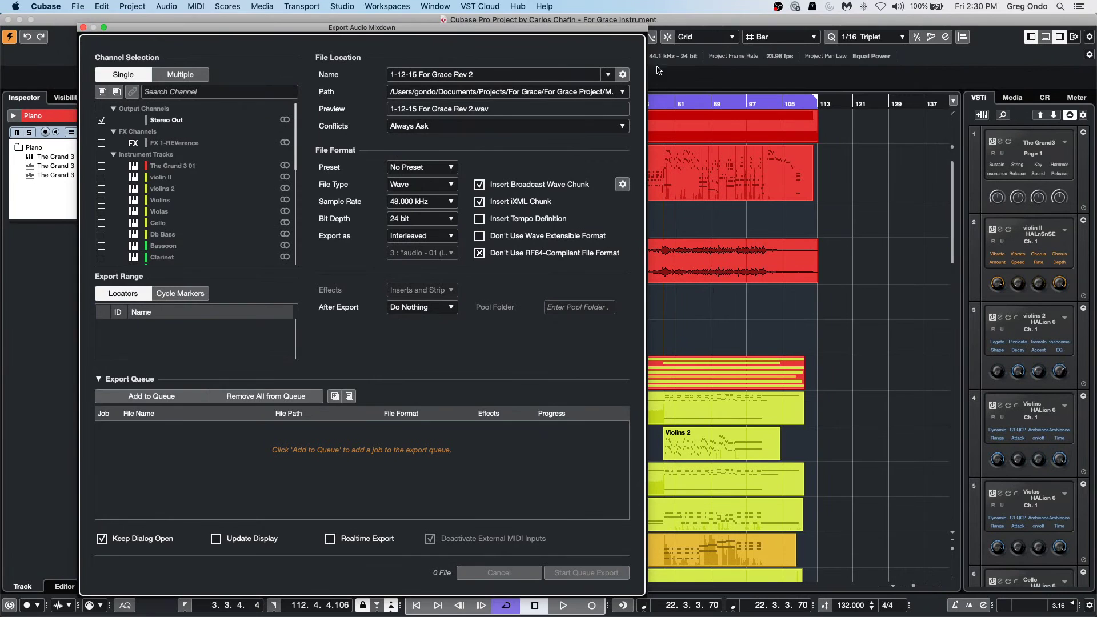
Step: Examine the single-channel naming scheme by trying its Name attribute, and review the available export path choices
click(623, 74)
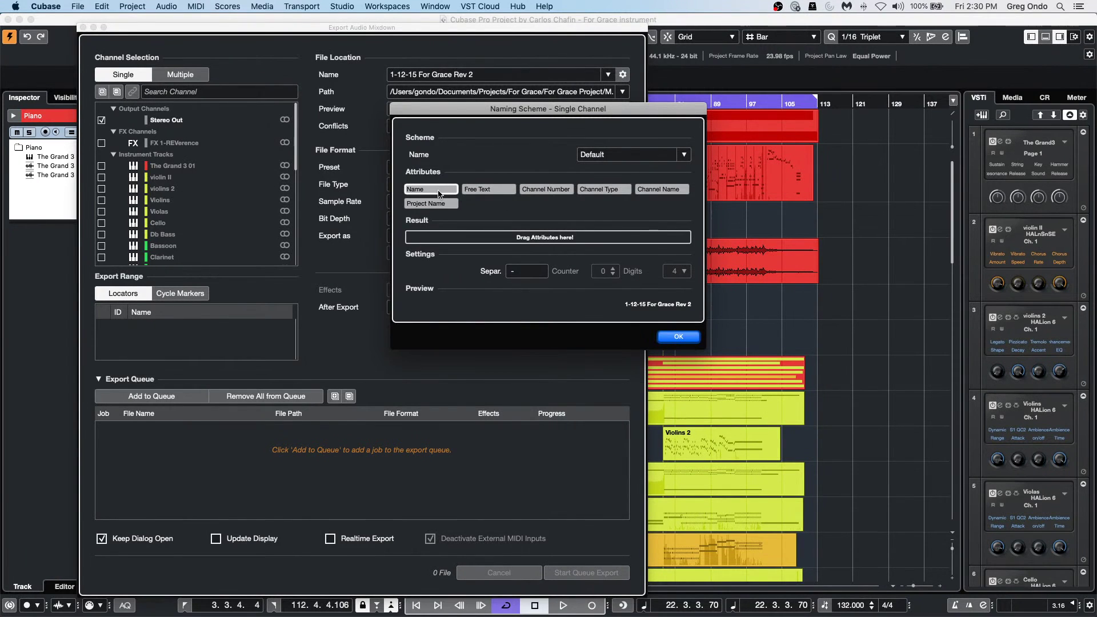
drag(439, 194, 436, 244)
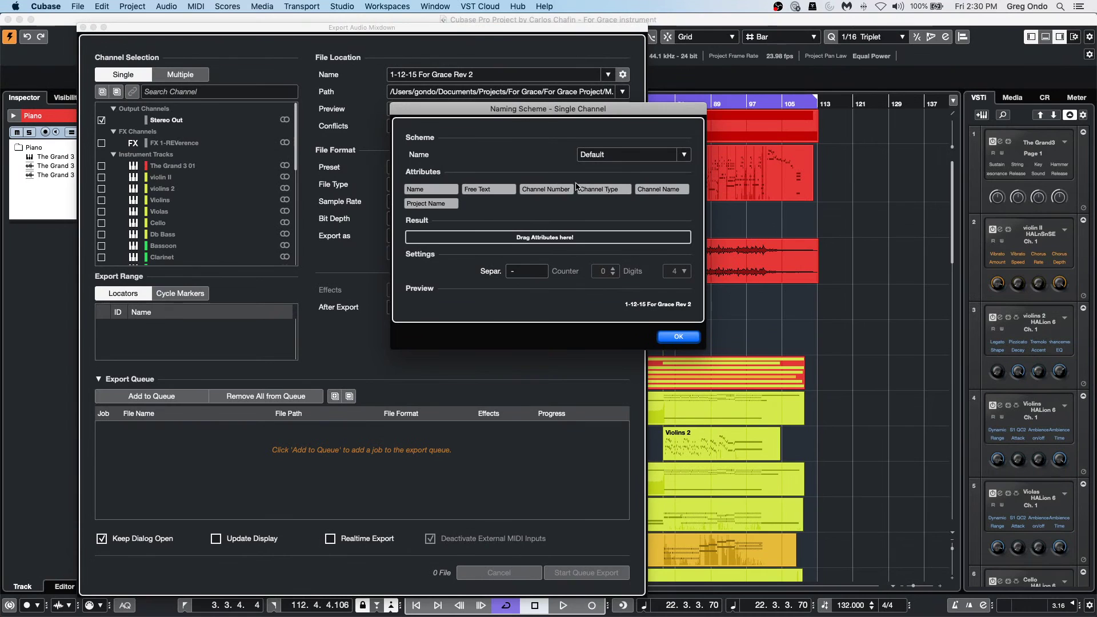
click(679, 337)
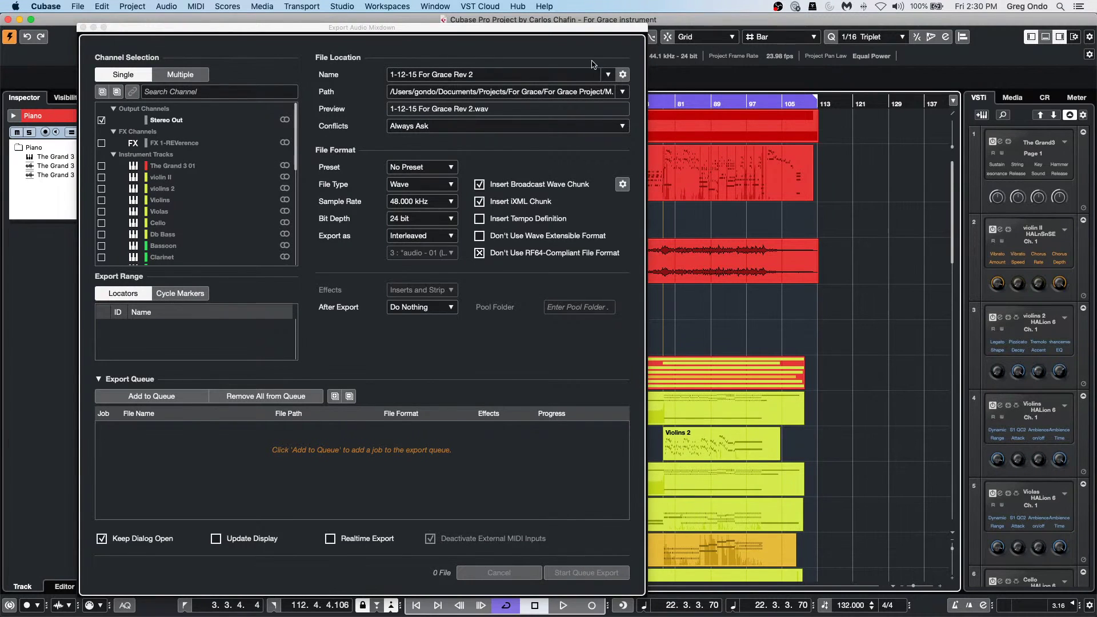
click(622, 92)
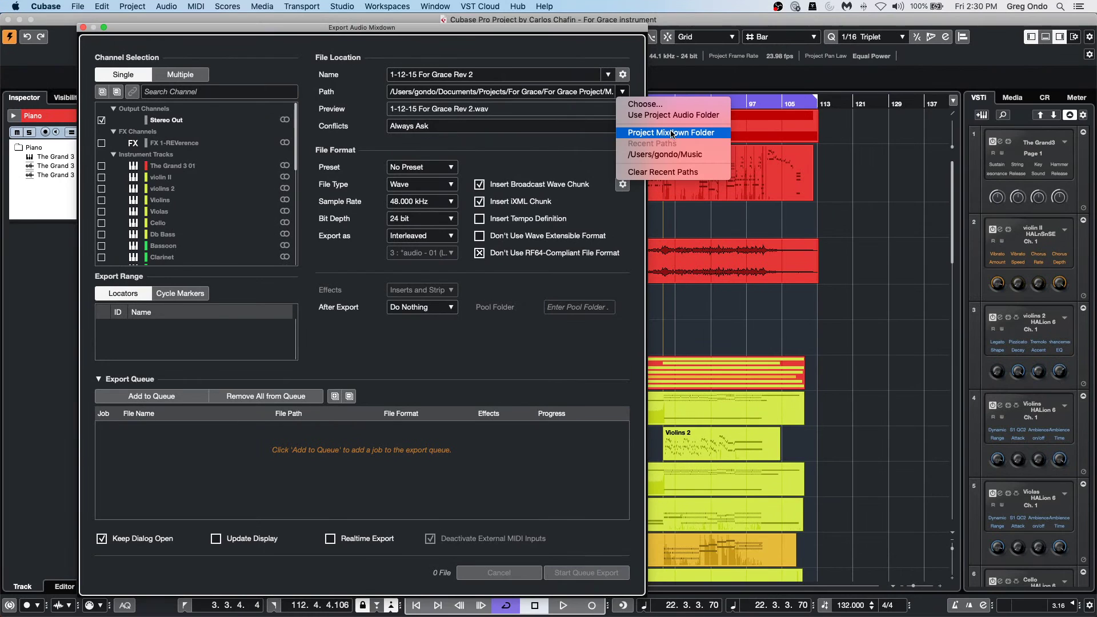
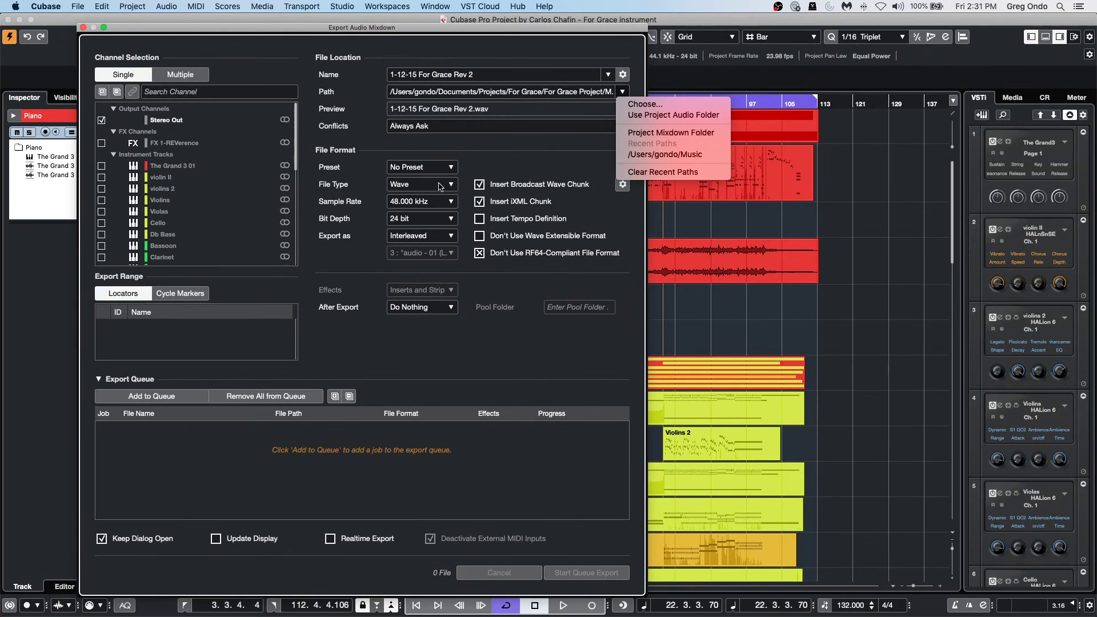
click(438, 188)
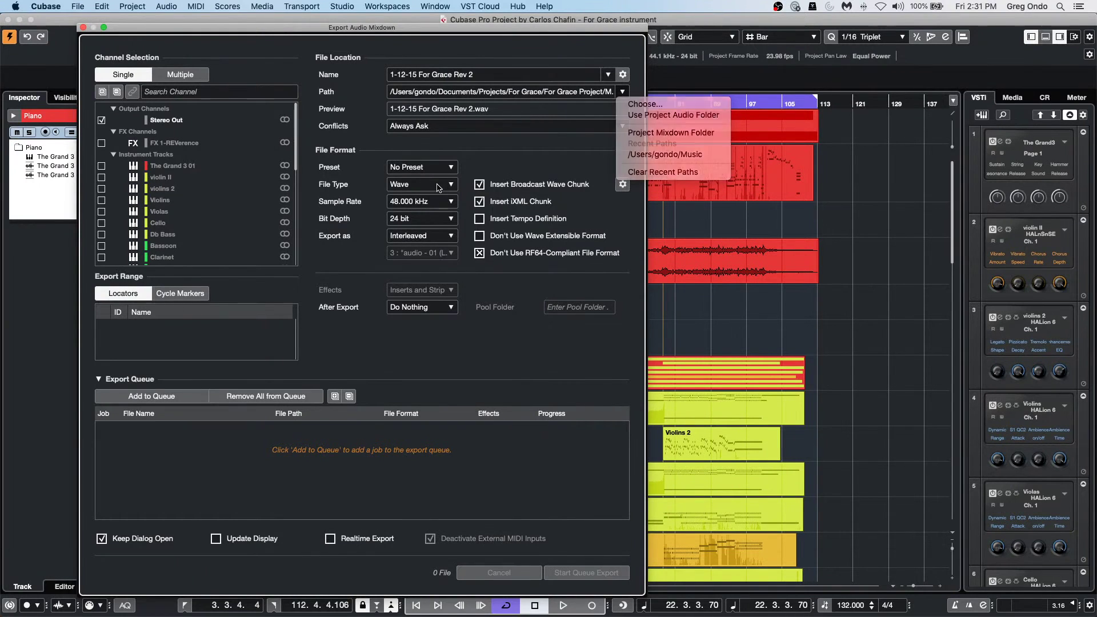
Step: Set the mixdown's file type to MPEG 1 Layer 3, keep the 320 kB/s bit rate, and add it to the export queue
click(438, 188)
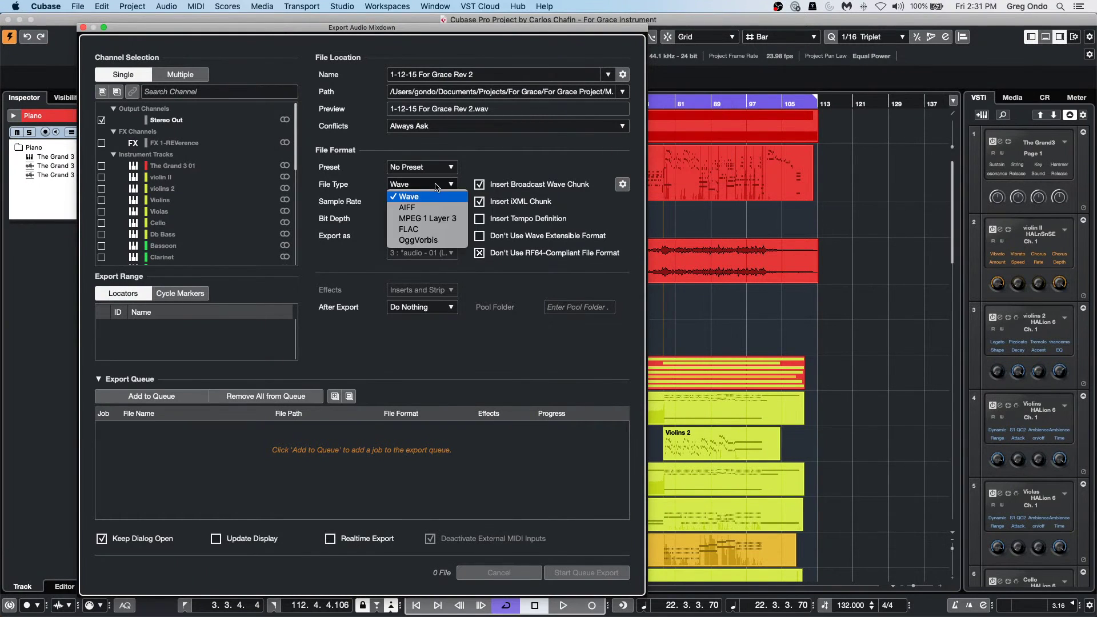
click(436, 219)
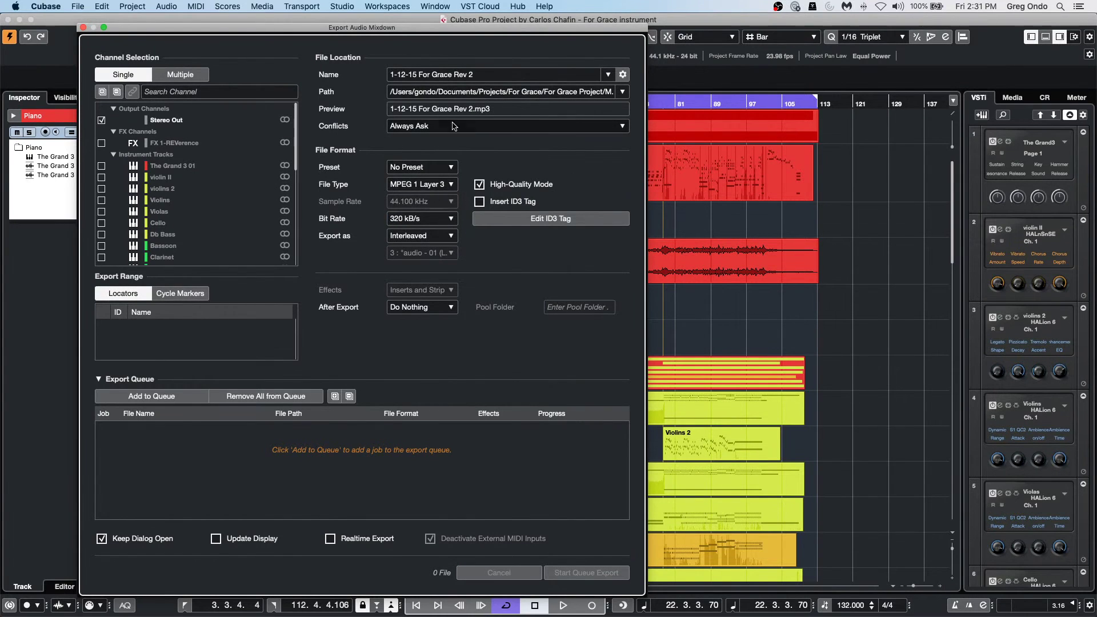
click(431, 169)
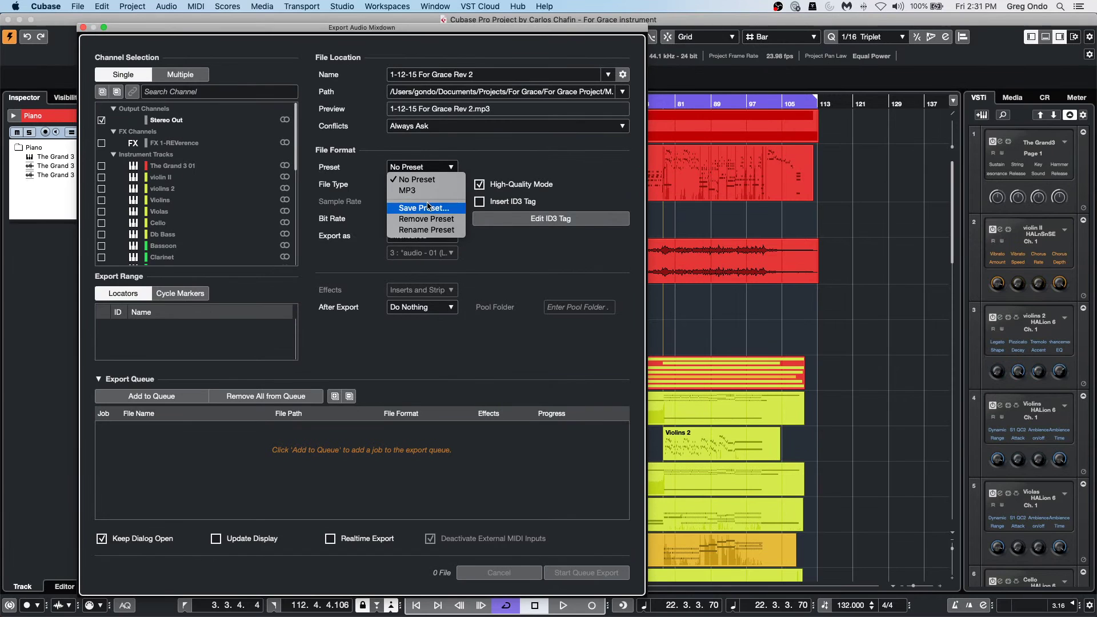
click(457, 156)
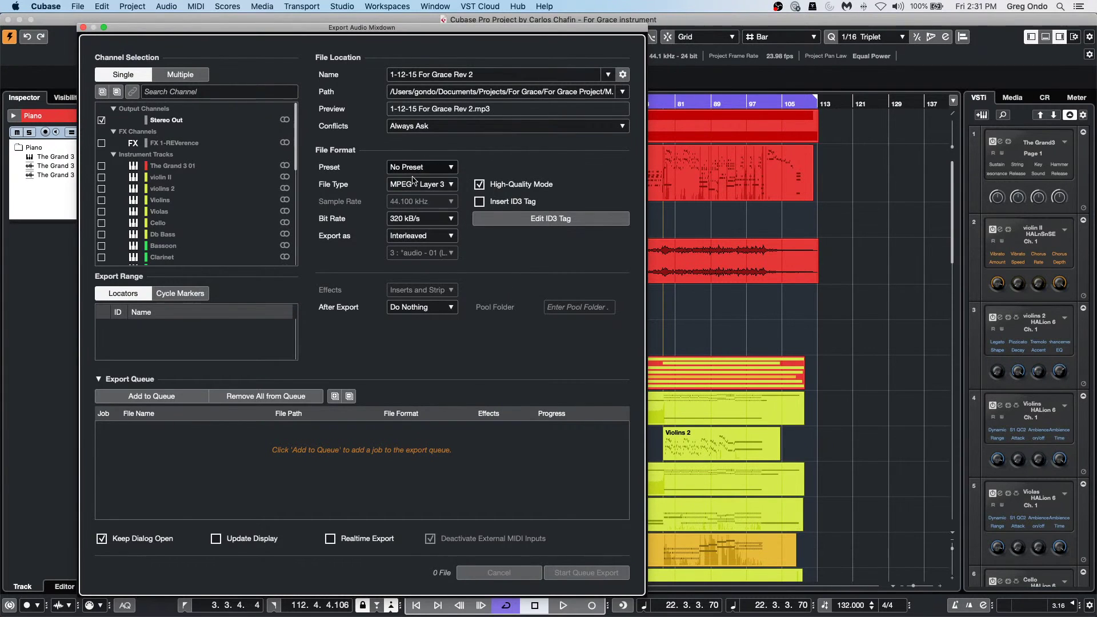
click(426, 220)
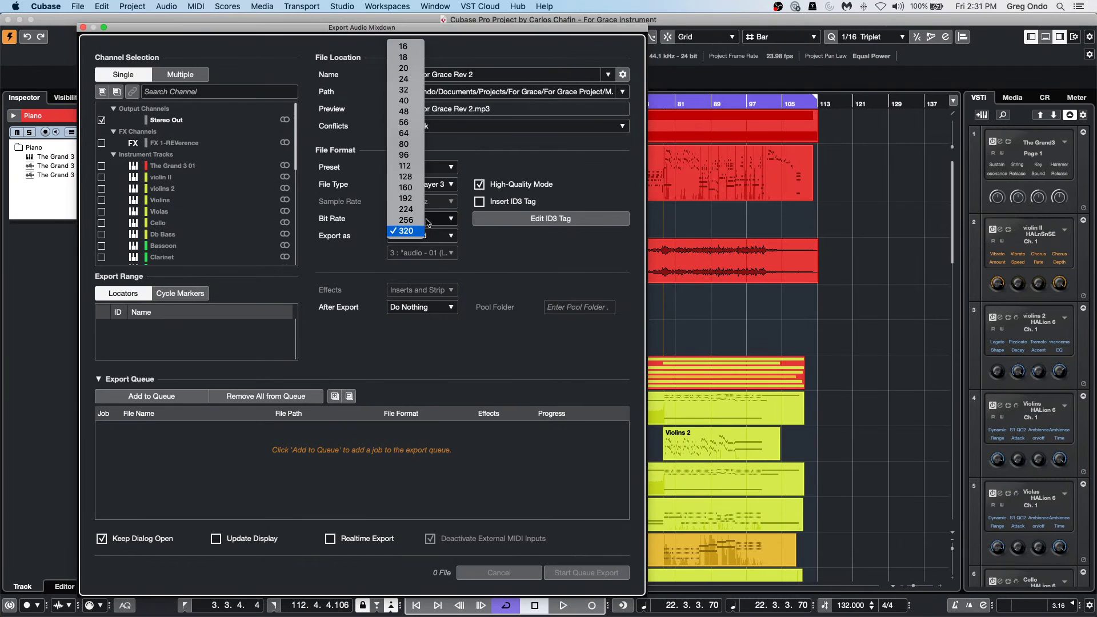
click(153, 395)
click(153, 396)
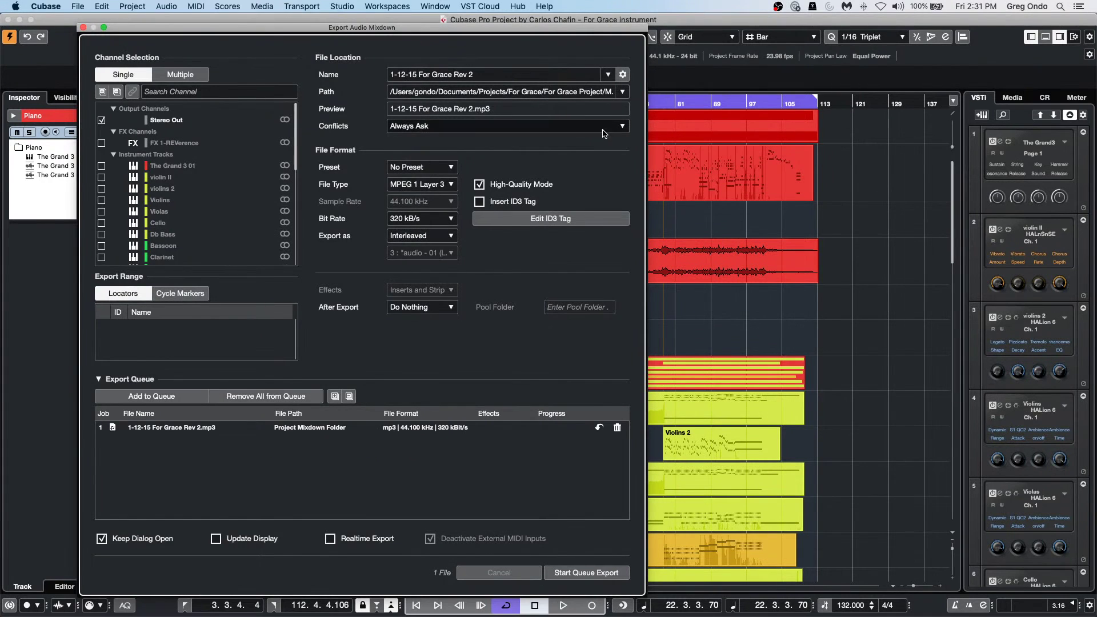
Step: Set the mixdown's file type to Wave at 16 bit and 44.100 kHz, and add it to the export queue
click(435, 183)
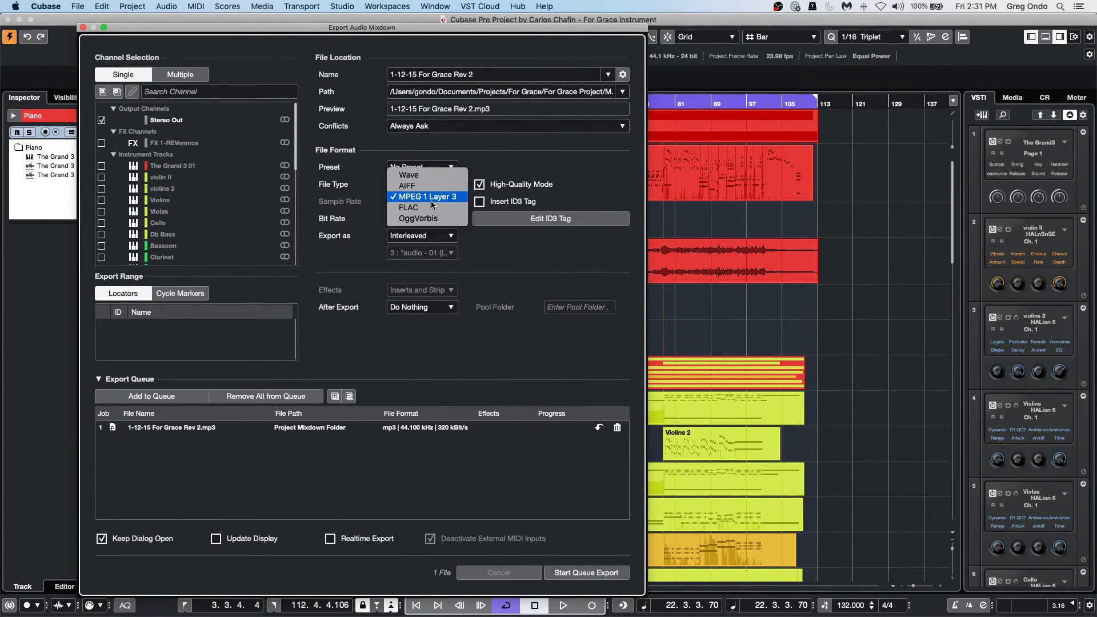
click(438, 174)
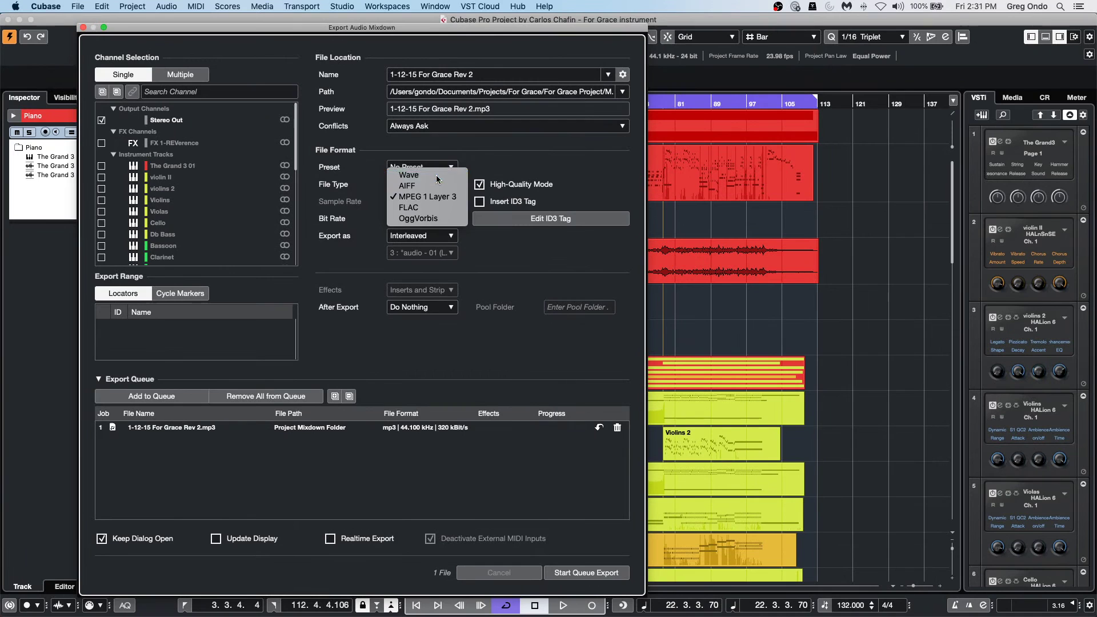
click(429, 222)
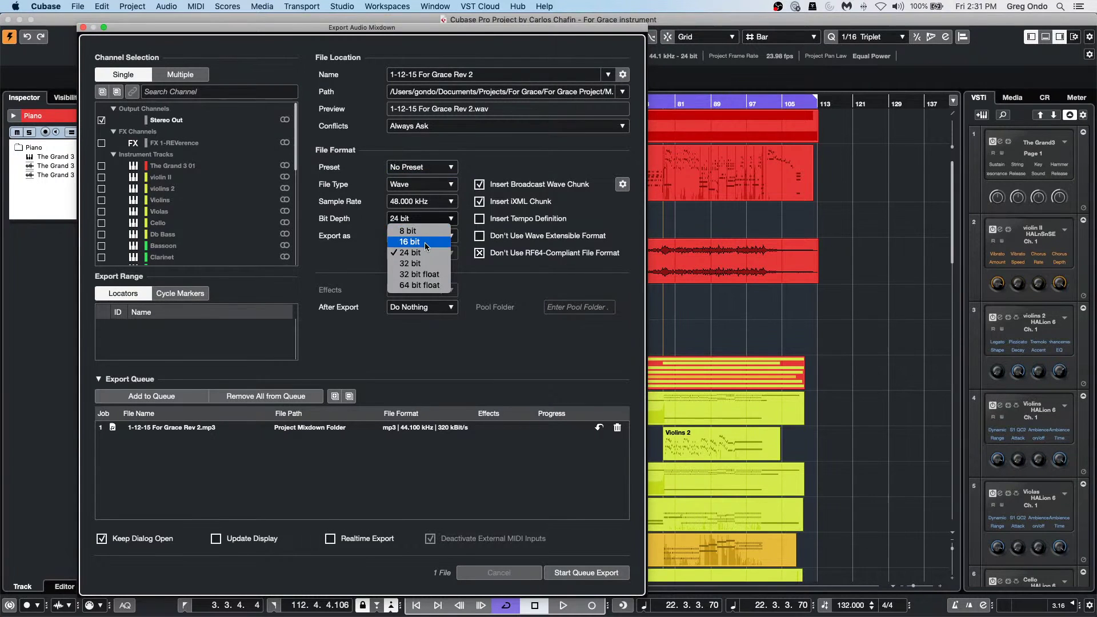
click(426, 242)
click(426, 201)
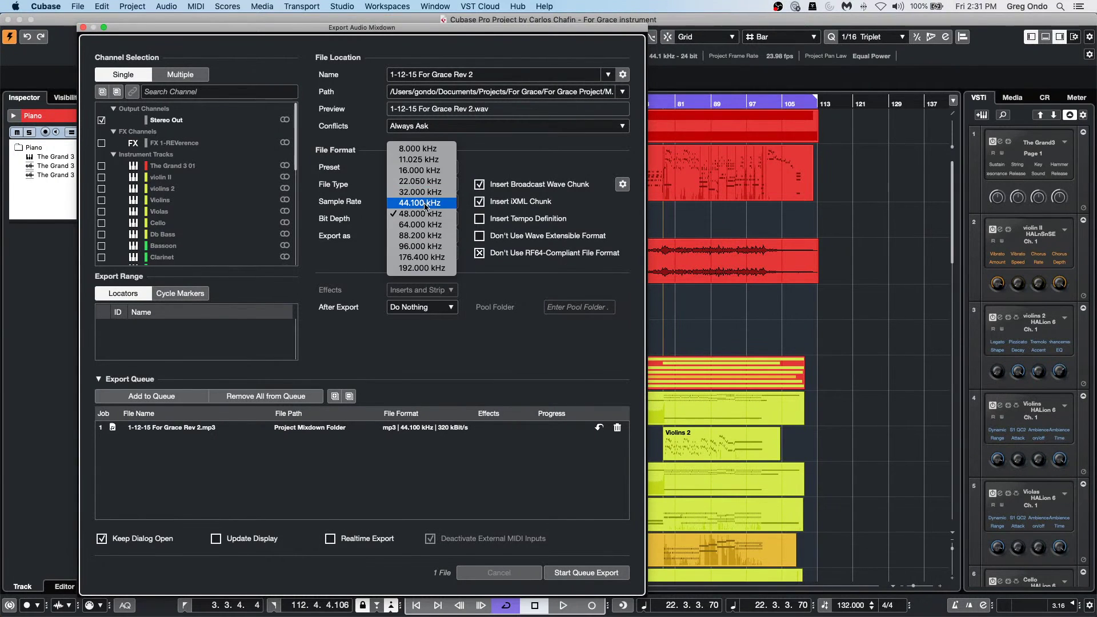
click(426, 204)
click(159, 397)
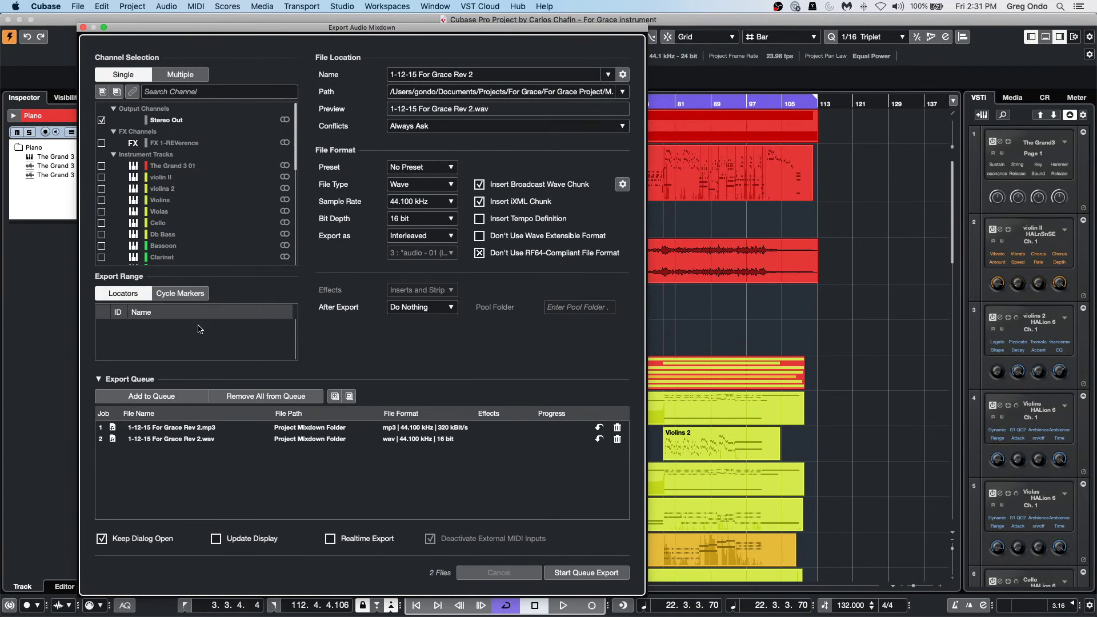
Step: Configure a Wave mixdown exported as Split Channels at 24 bit and 48.000 kHz, and add it to the export queue
click(434, 185)
click(426, 197)
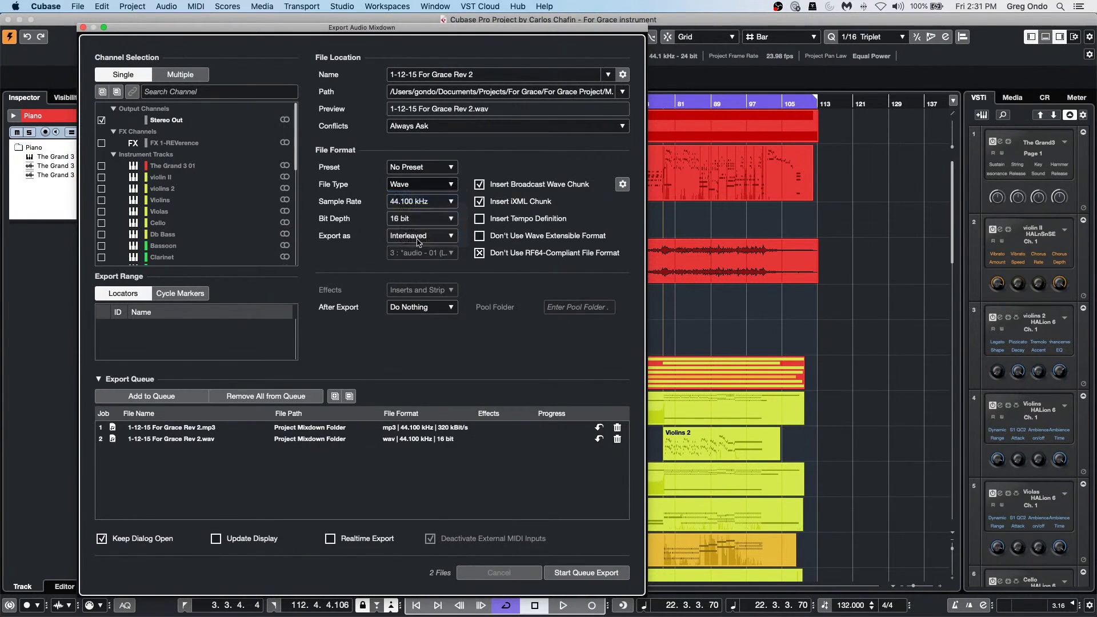
click(424, 236)
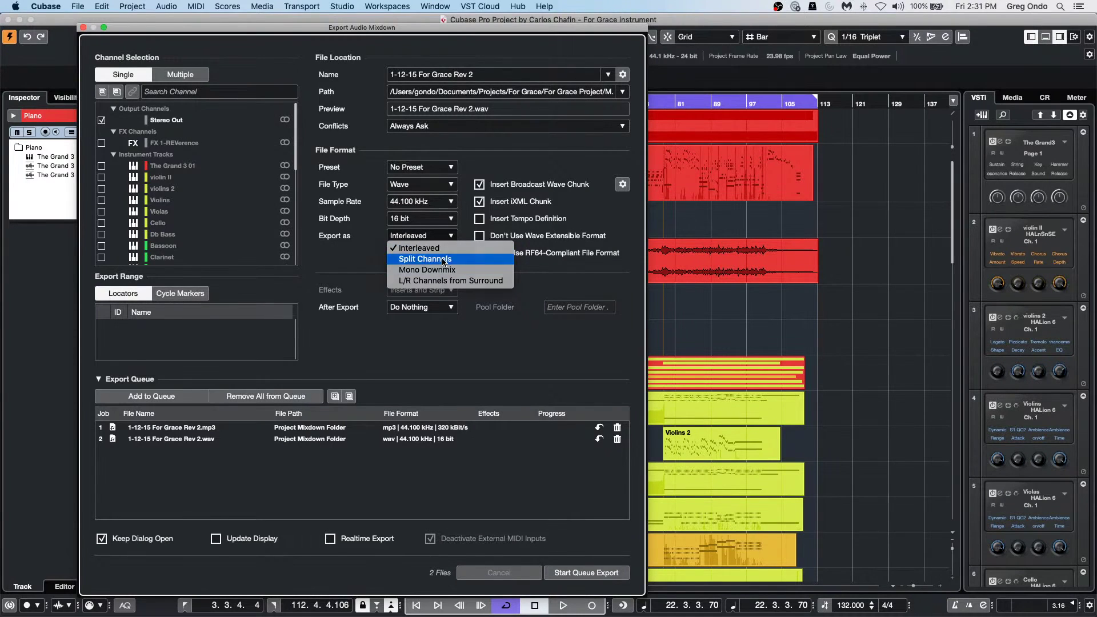
click(444, 260)
click(433, 222)
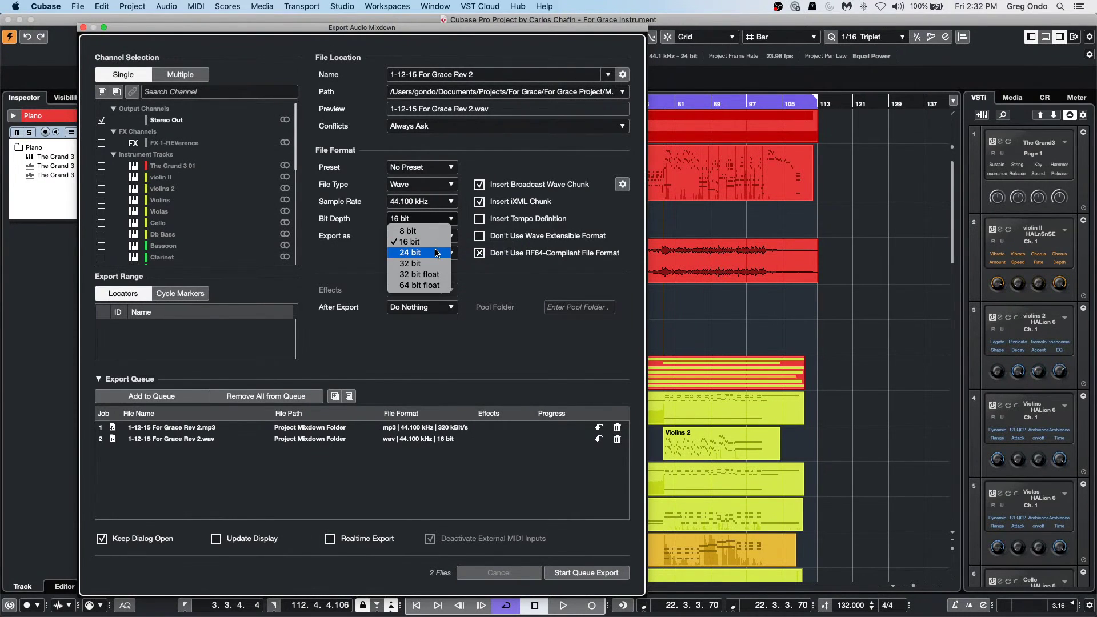
click(426, 217)
click(423, 201)
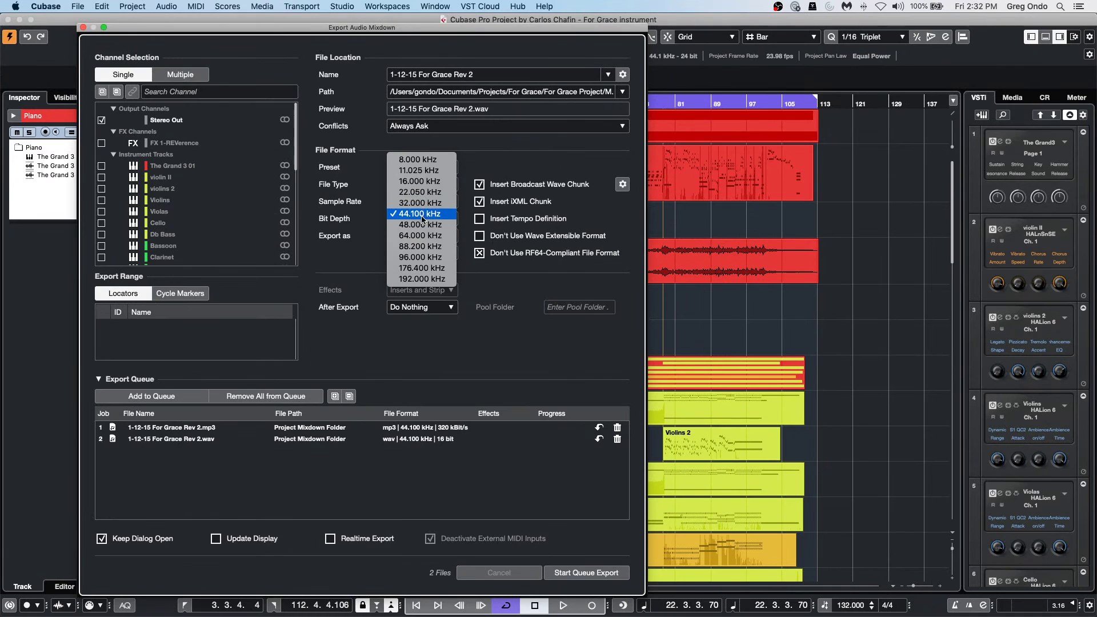
click(422, 225)
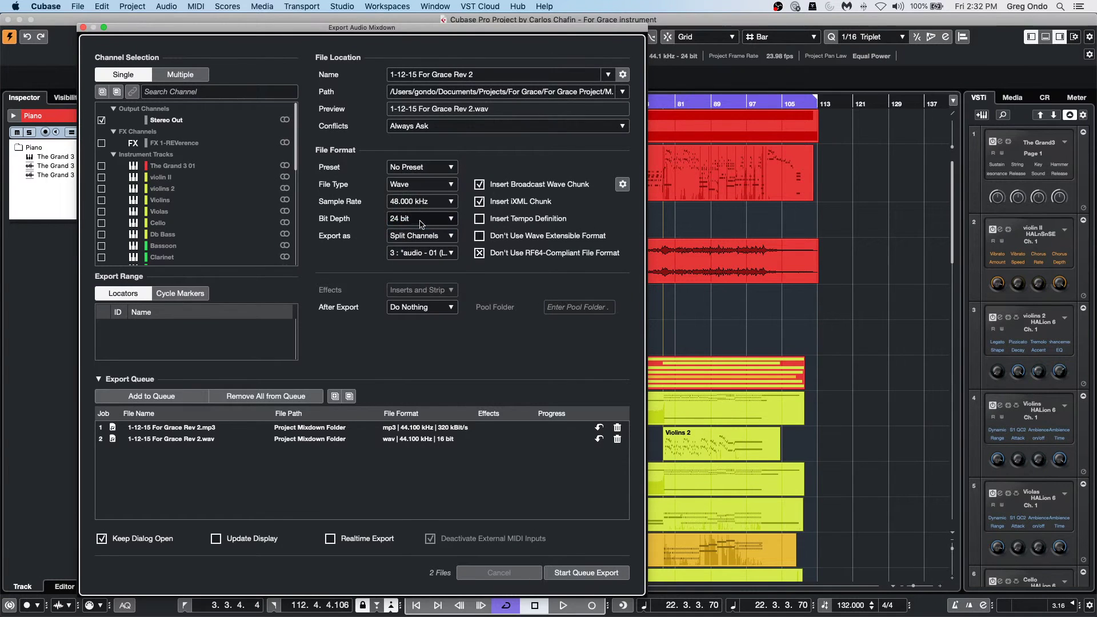
click(152, 396)
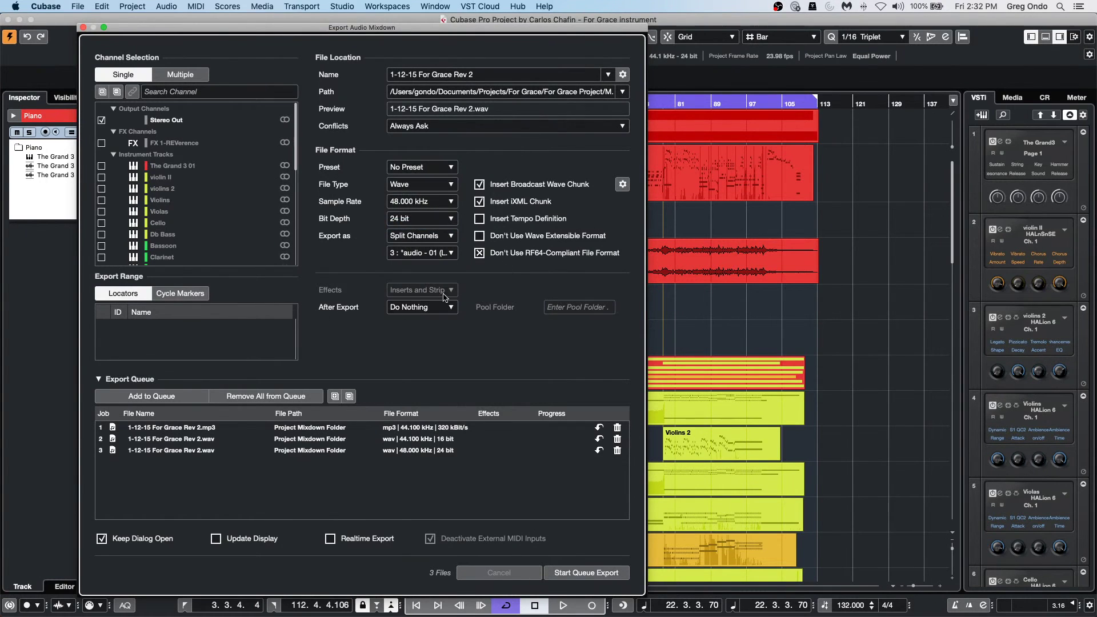
Step: Close the Export Audio Mixdown dialog and add a Marker track to the project
drag(209, 30, 595, 99)
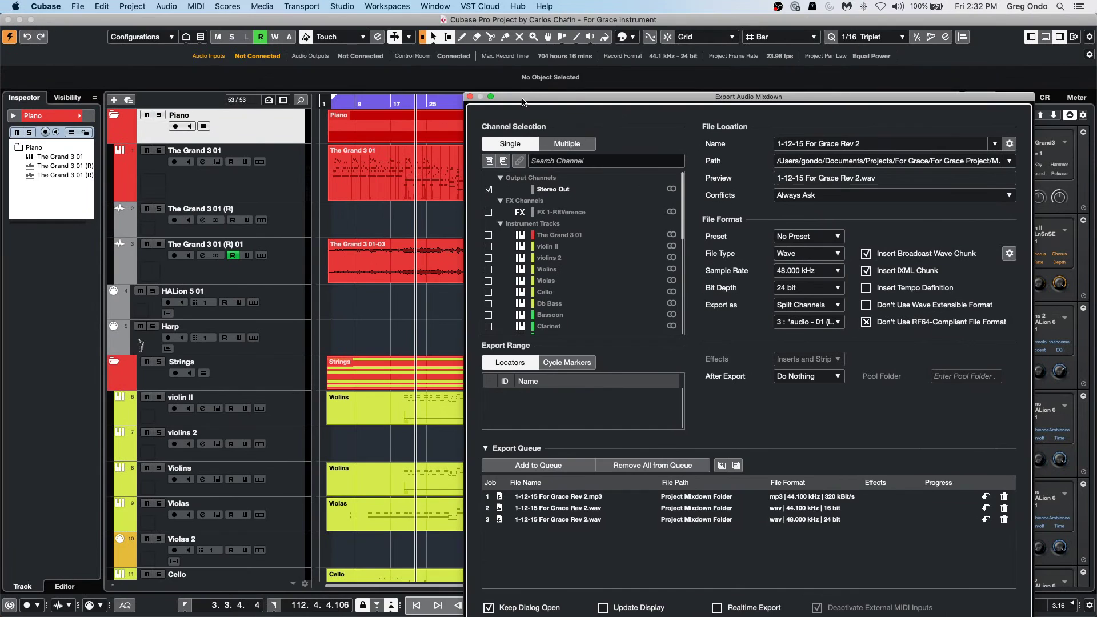
drag(523, 102, 445, 52)
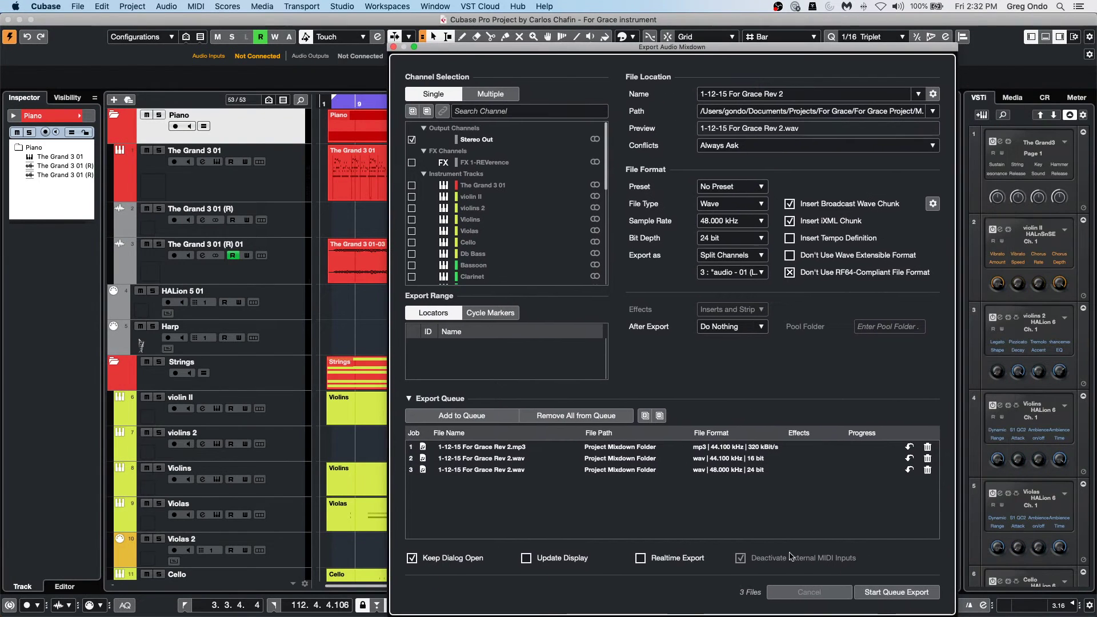
click(393, 47)
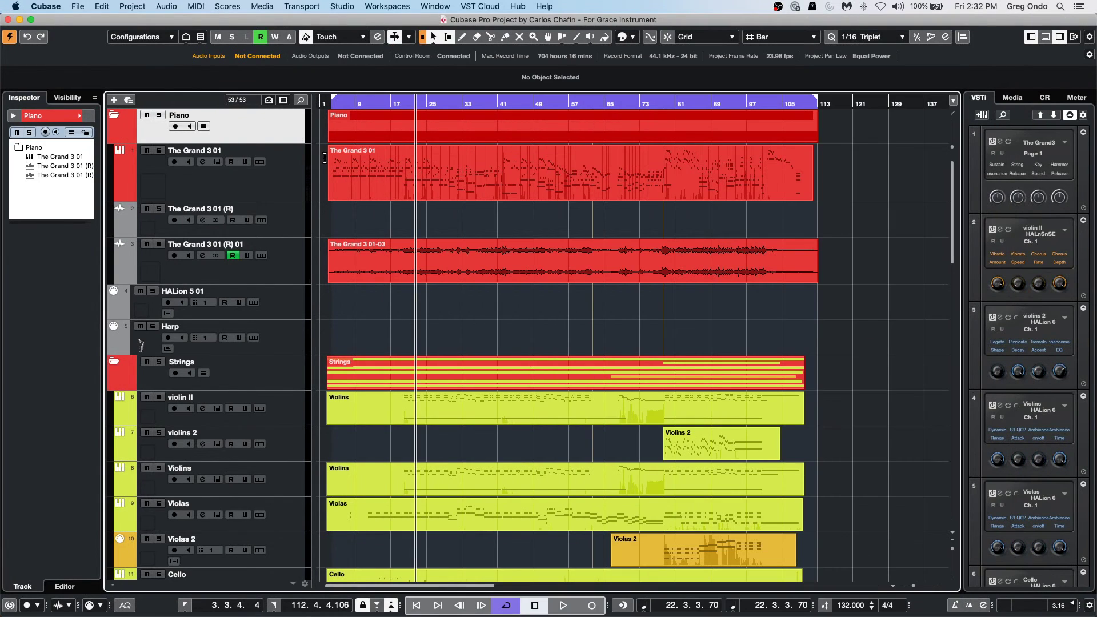
right_click(284, 140)
mouse_move(319, 143)
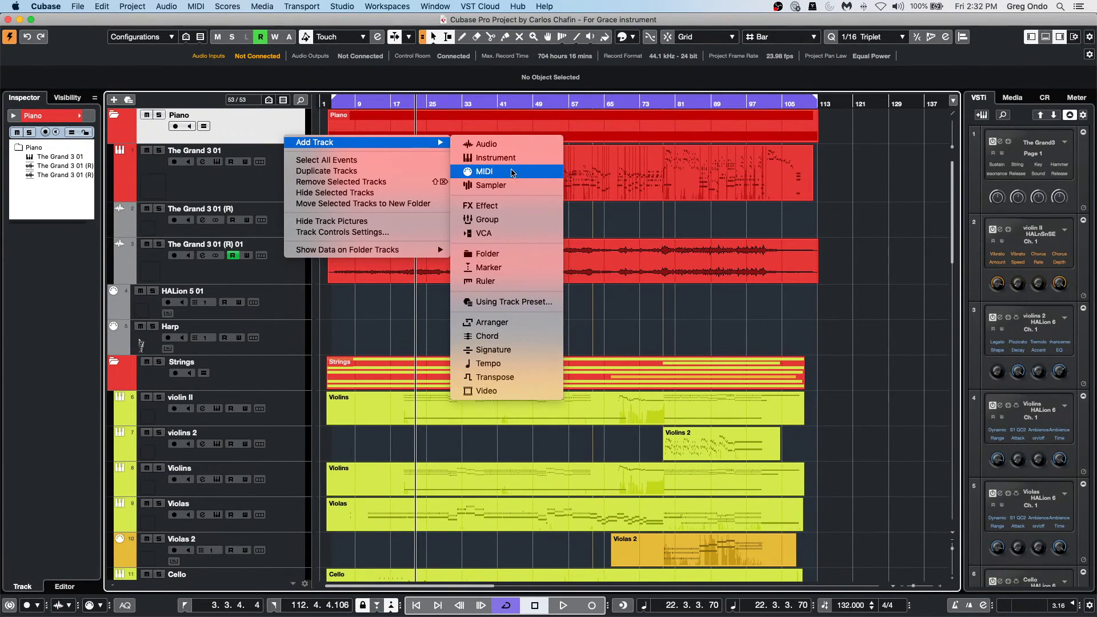
click(524, 268)
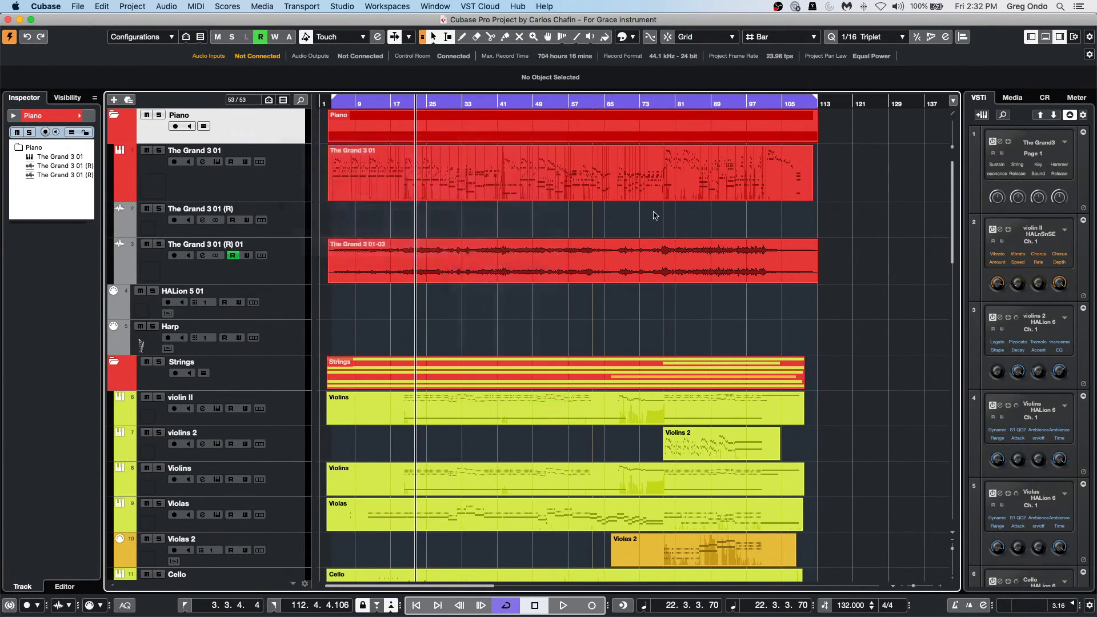
click(424, 272)
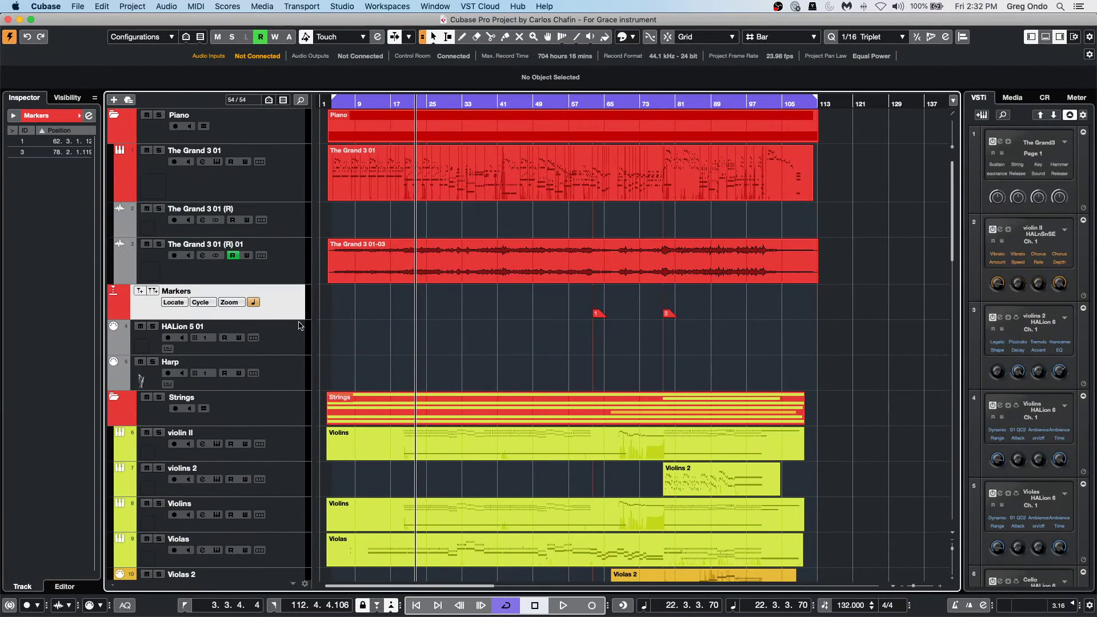
Step: Create three cycle markers on the Marker track, spanning about bars 9 to 28, 31 to 58 and 87 to 112
drag(357, 299, 442, 302)
key(p)
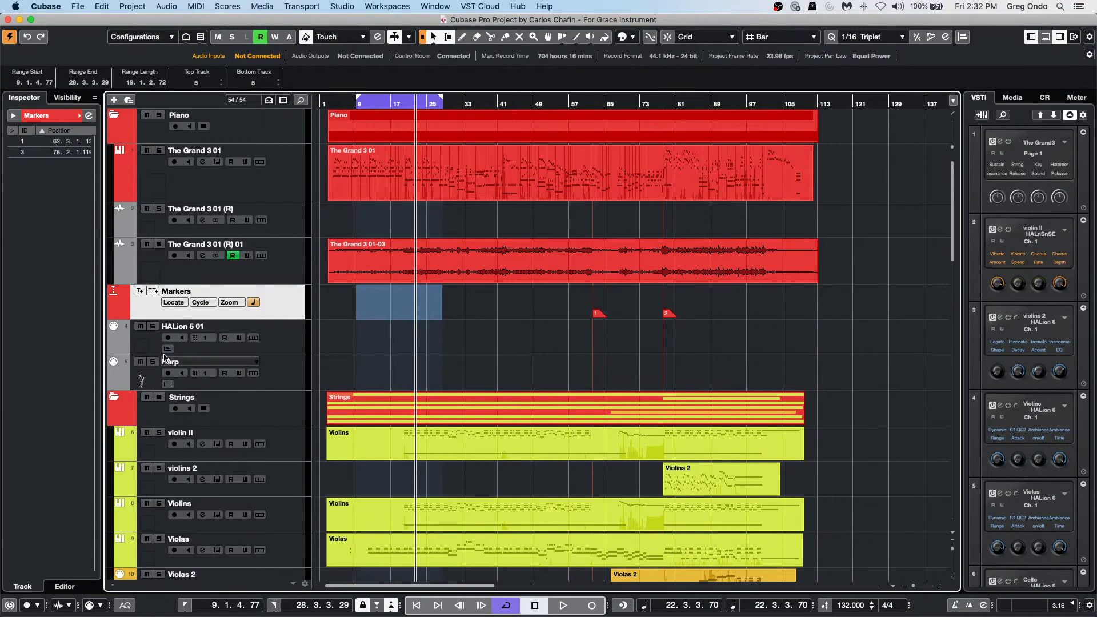
click(153, 293)
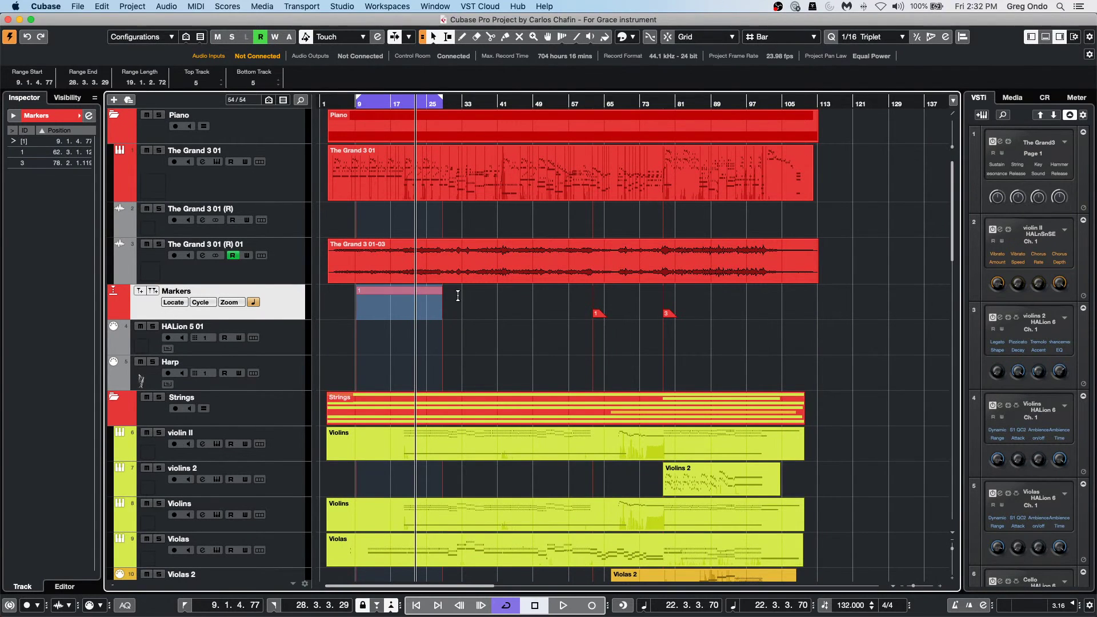
drag(457, 297, 575, 295)
key(p)
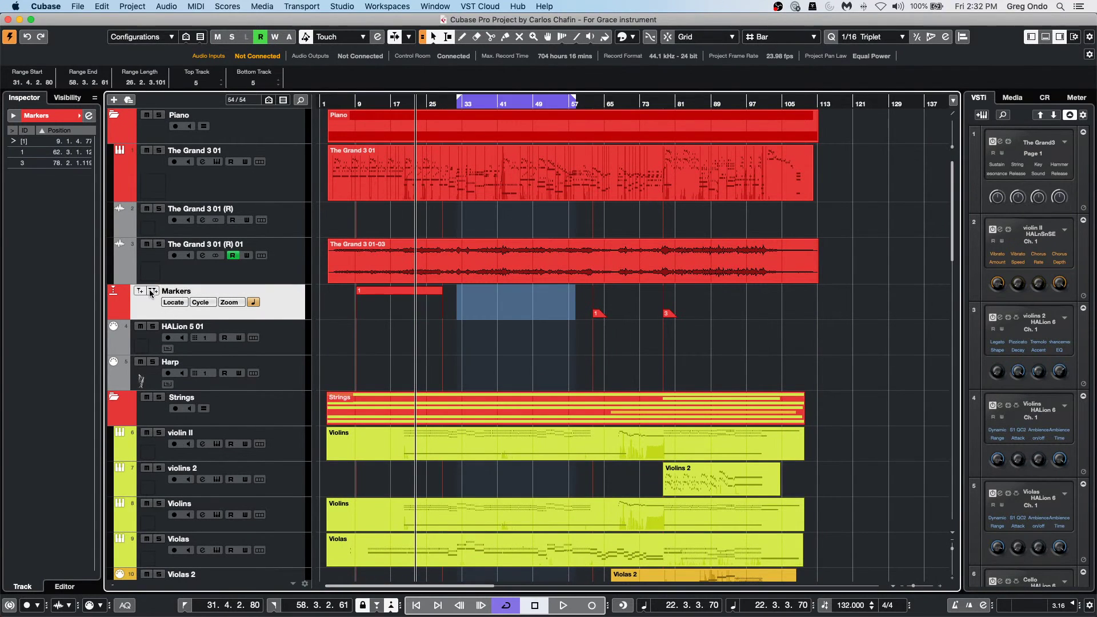
key(ctrl+Insert)
drag(703, 301, 815, 301)
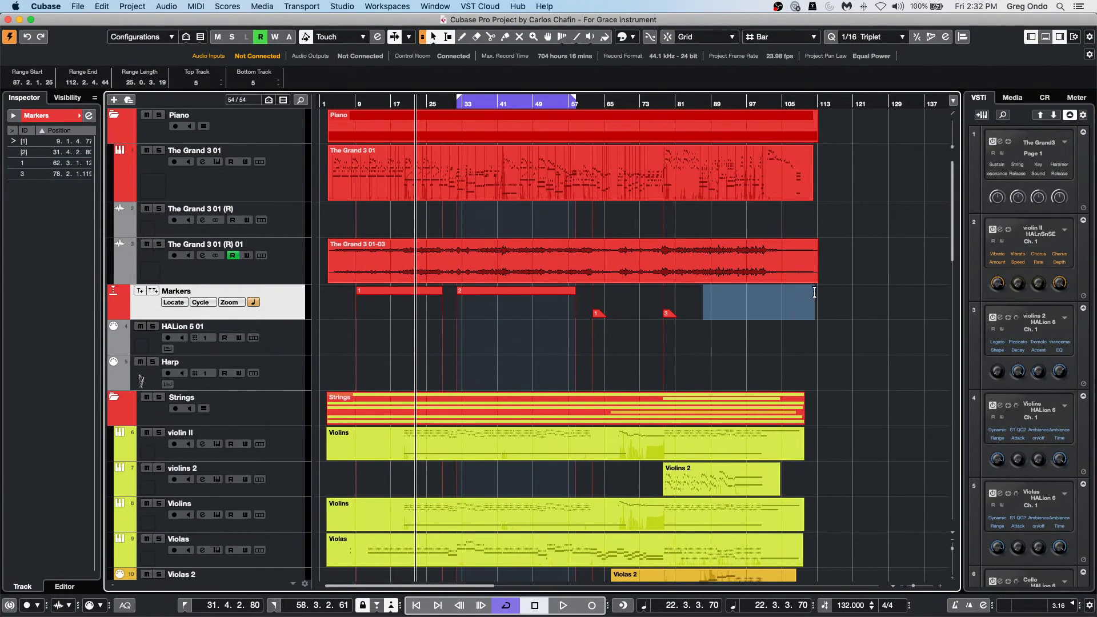
key(p)
click(153, 292)
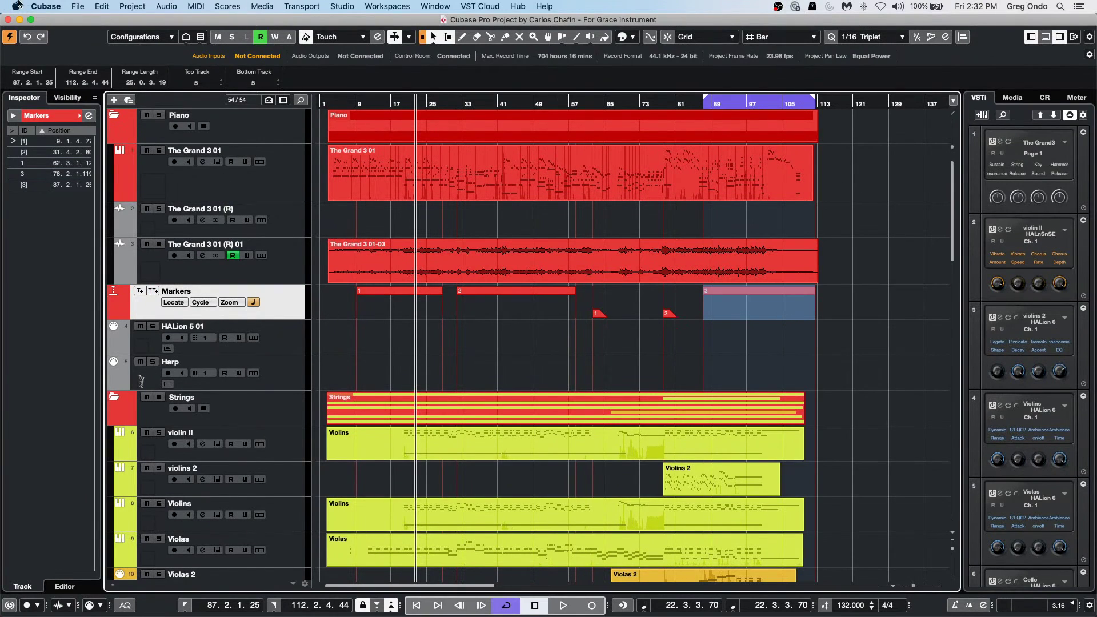
Step: Reopen the Export Audio Mixdown dialog and set the mixdown to export as Interleaved
click(77, 6)
mouse_move(107, 174)
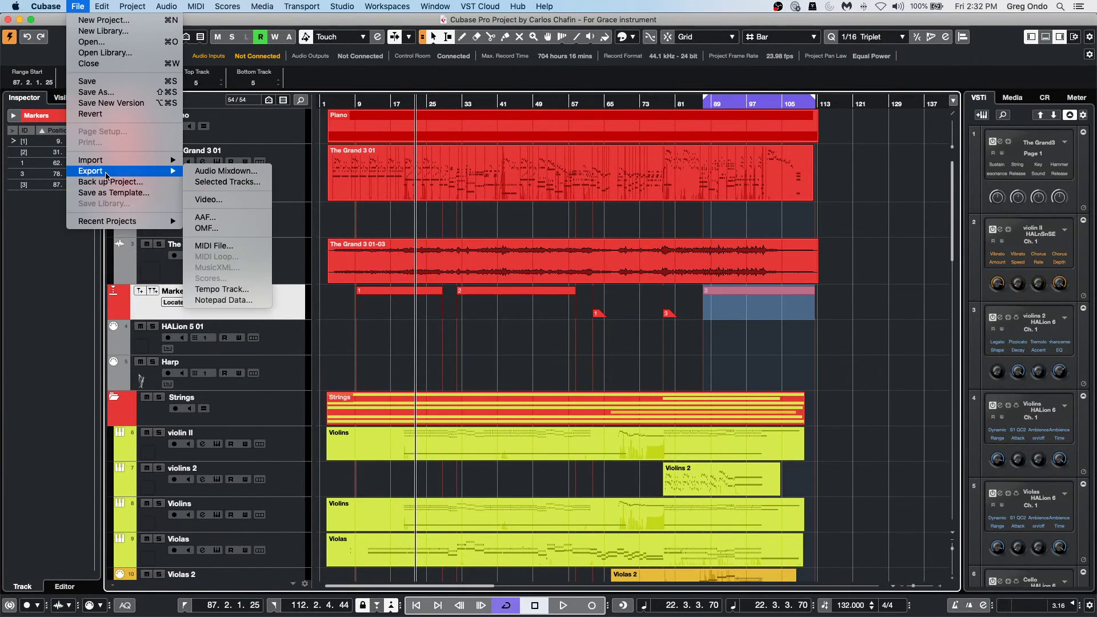
click(233, 170)
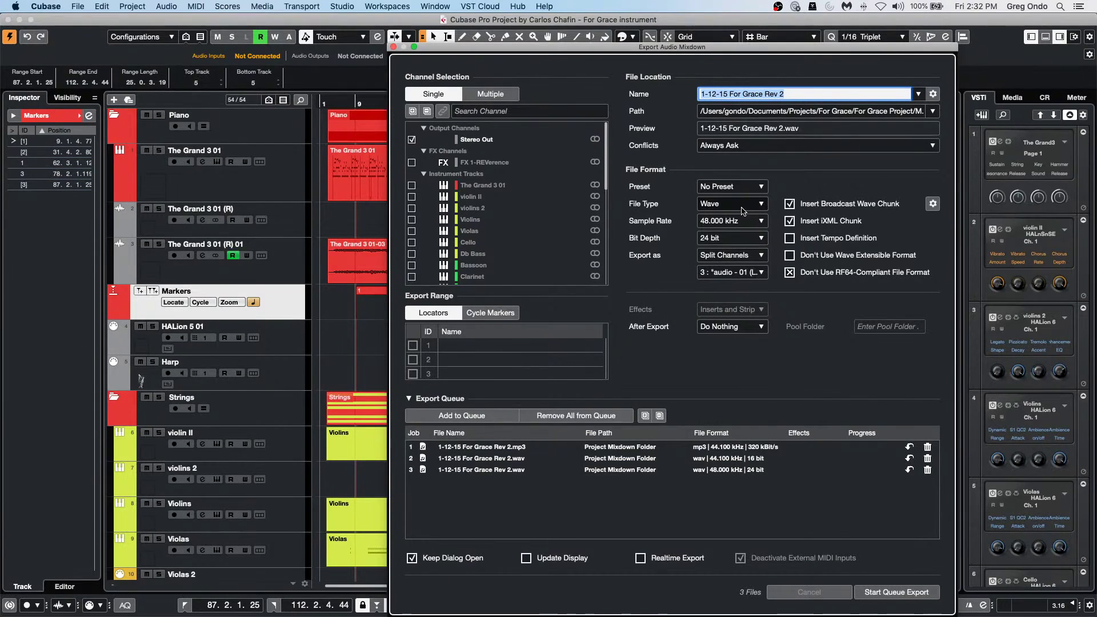
click(739, 255)
click(743, 257)
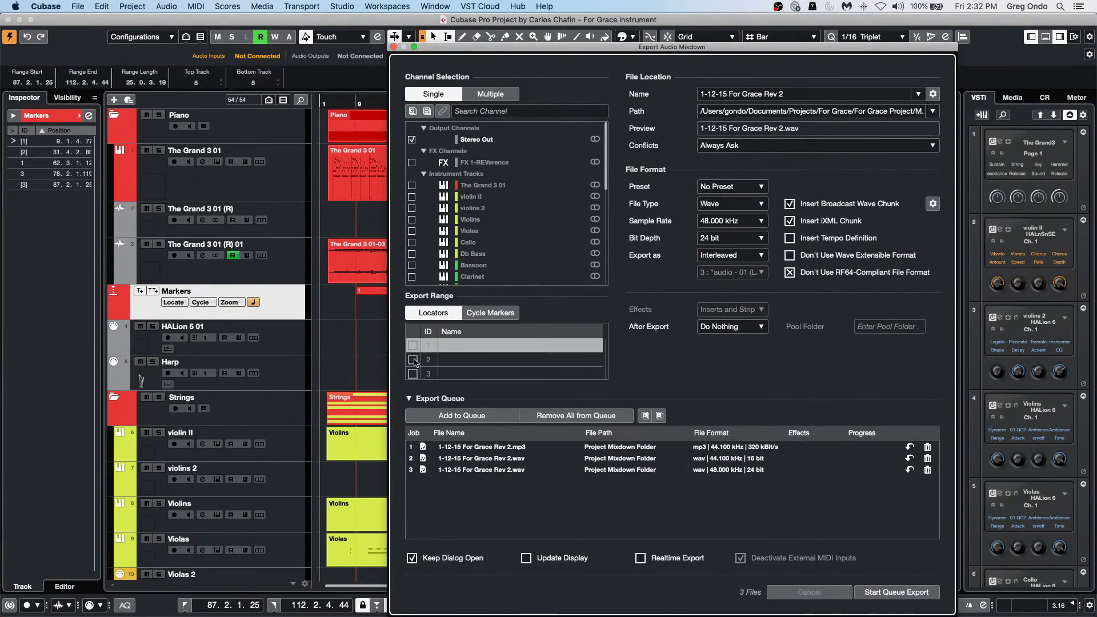
Step: Set the export range to Cycle Markers with markers 1, 2 and 3 included, and try to add them to the export queue
click(473, 314)
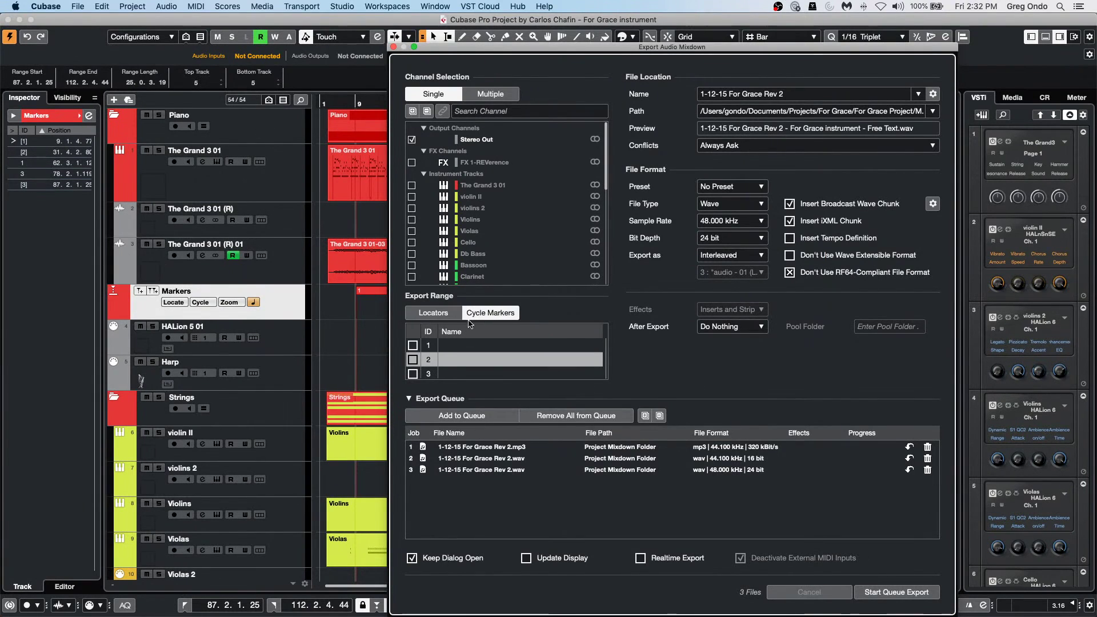
click(413, 345)
click(413, 359)
click(413, 374)
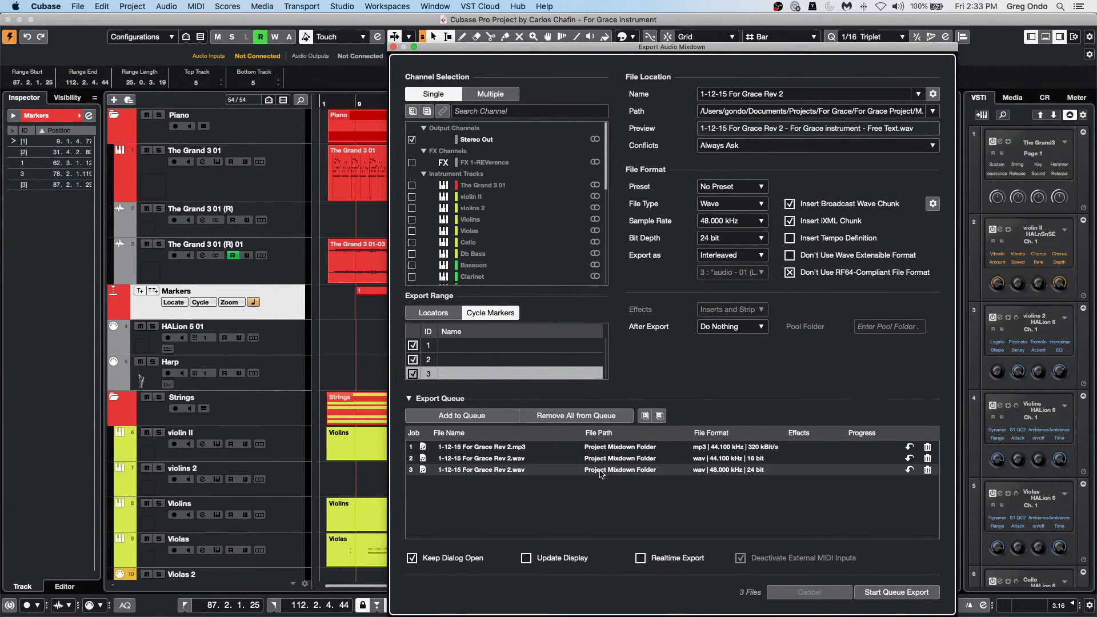
click(478, 421)
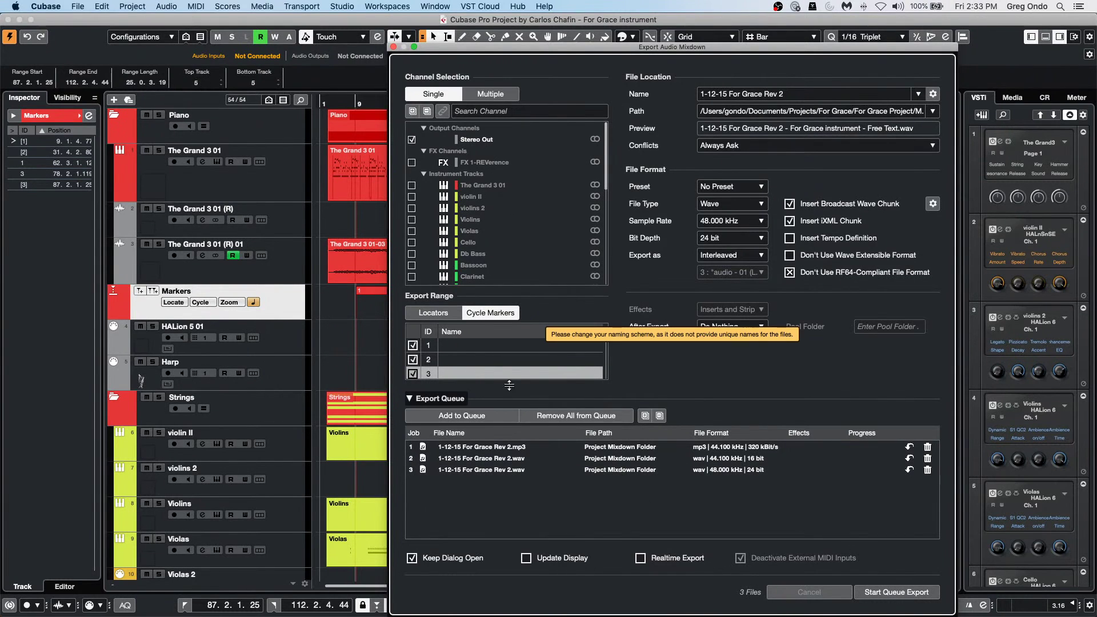
click(506, 359)
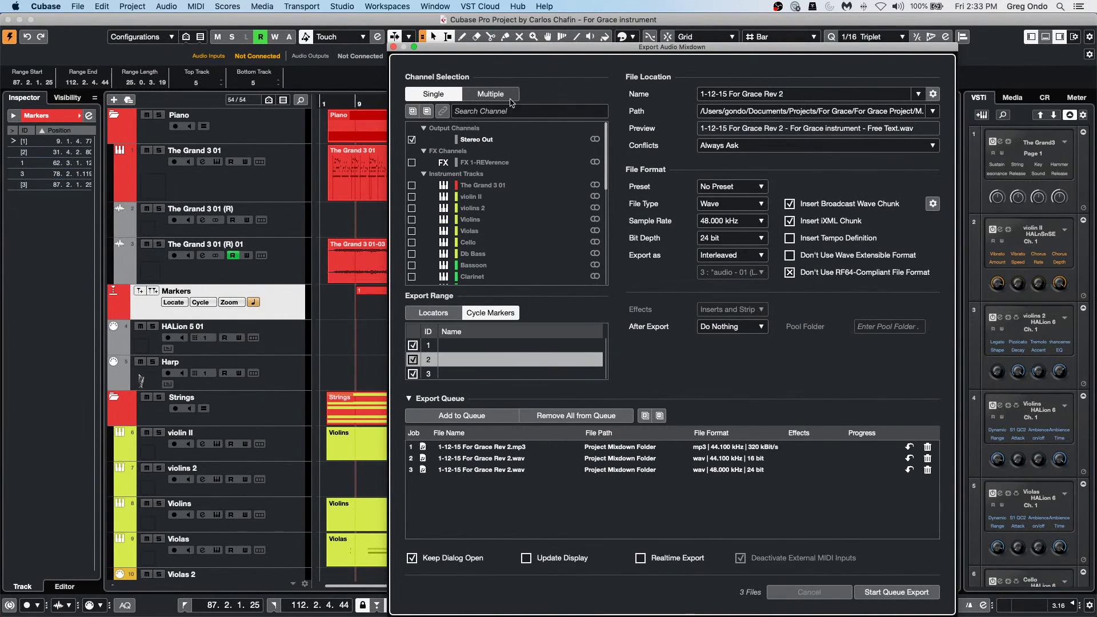
Step: Switch channel selection to Multiple, collapse the channel groups, and include all Output, FX, Instrument, VST Instrument and Audio channels
click(493, 95)
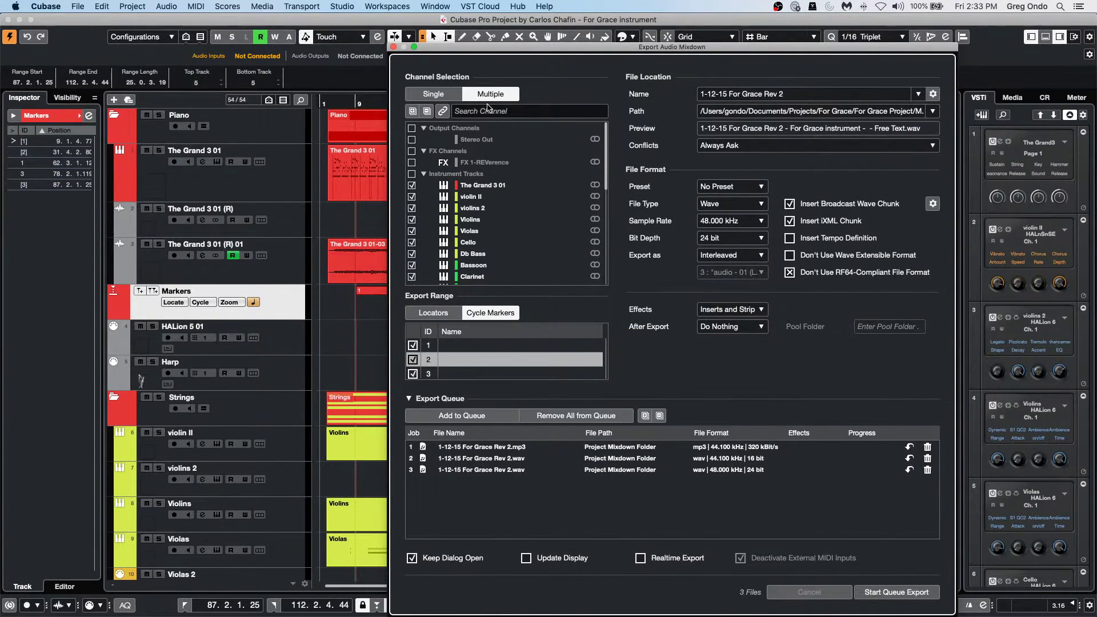
click(426, 113)
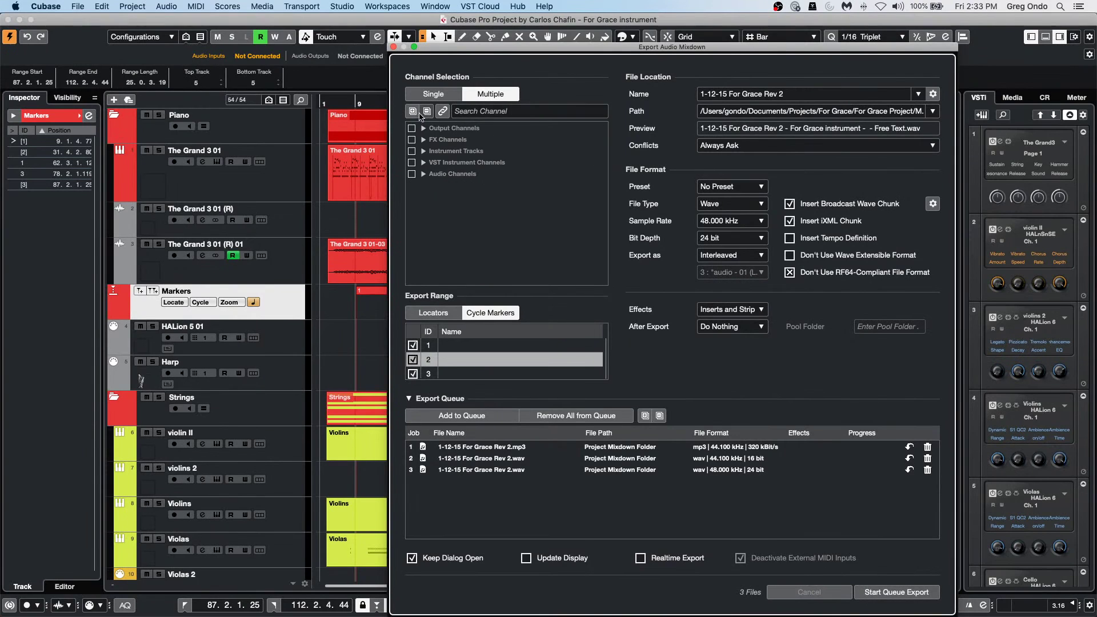
click(411, 128)
click(411, 139)
click(412, 150)
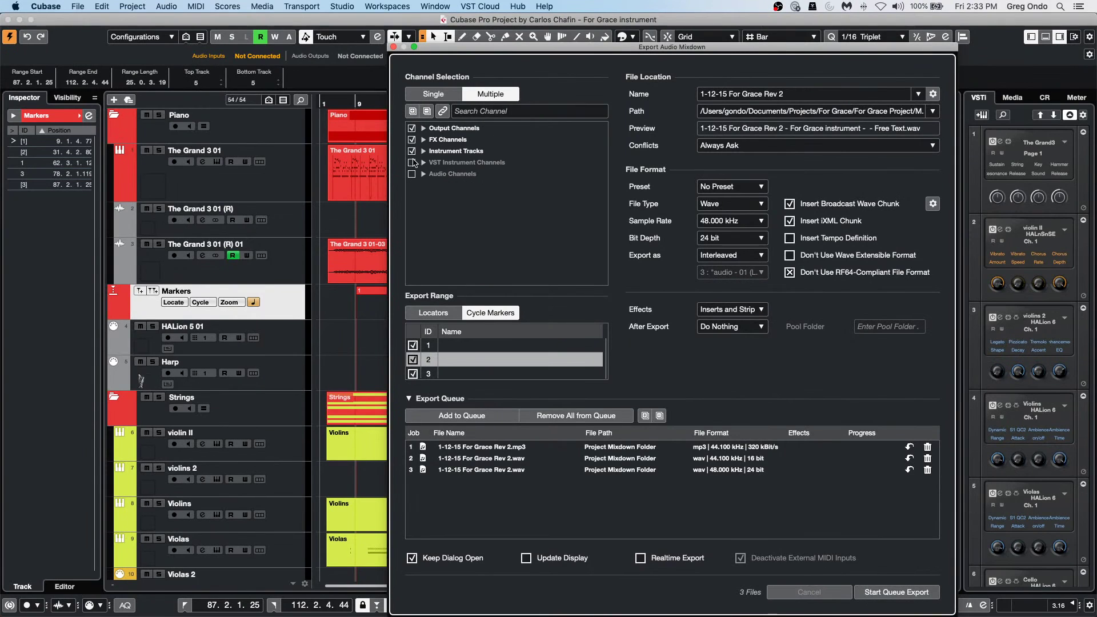
click(412, 162)
click(412, 173)
Step: Set the export effects to Disabled (DRY) and try to add the multi-channel mixdown to the queue
click(722, 311)
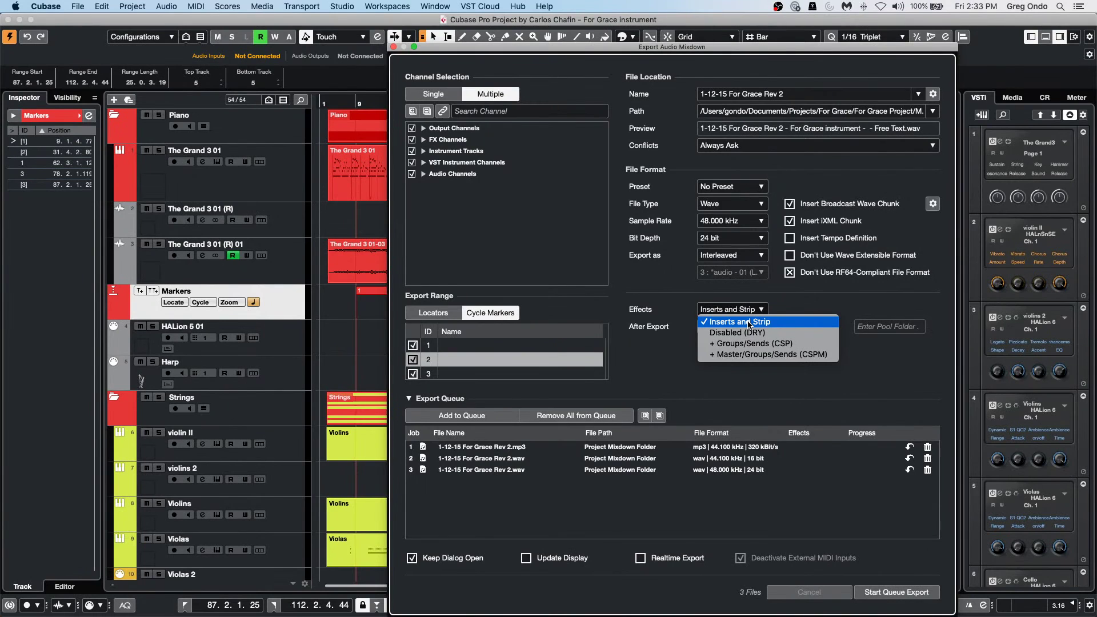
click(778, 335)
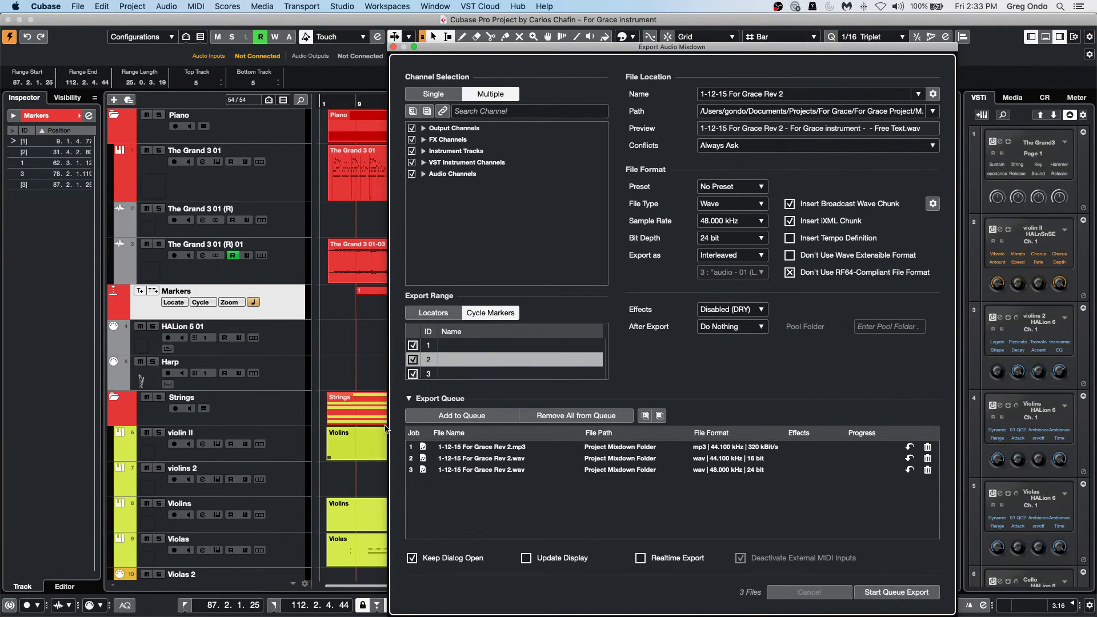
click(483, 418)
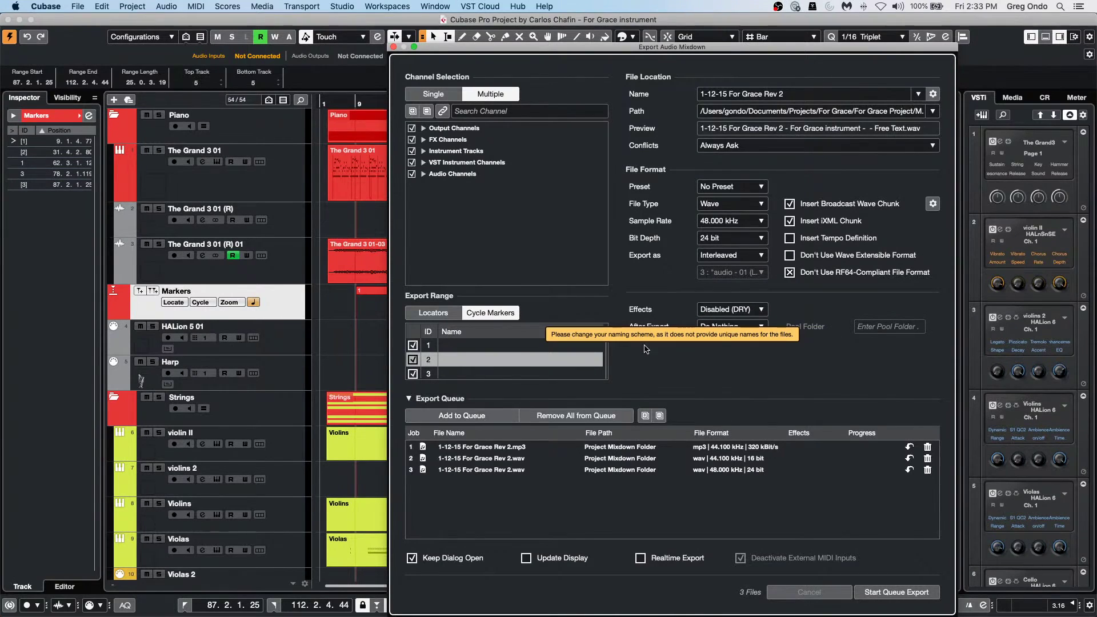
Step: Edit the export naming scheme: remove Free Text and the cycle marker name, add Free Text back after Project Name, and confirm
click(932, 94)
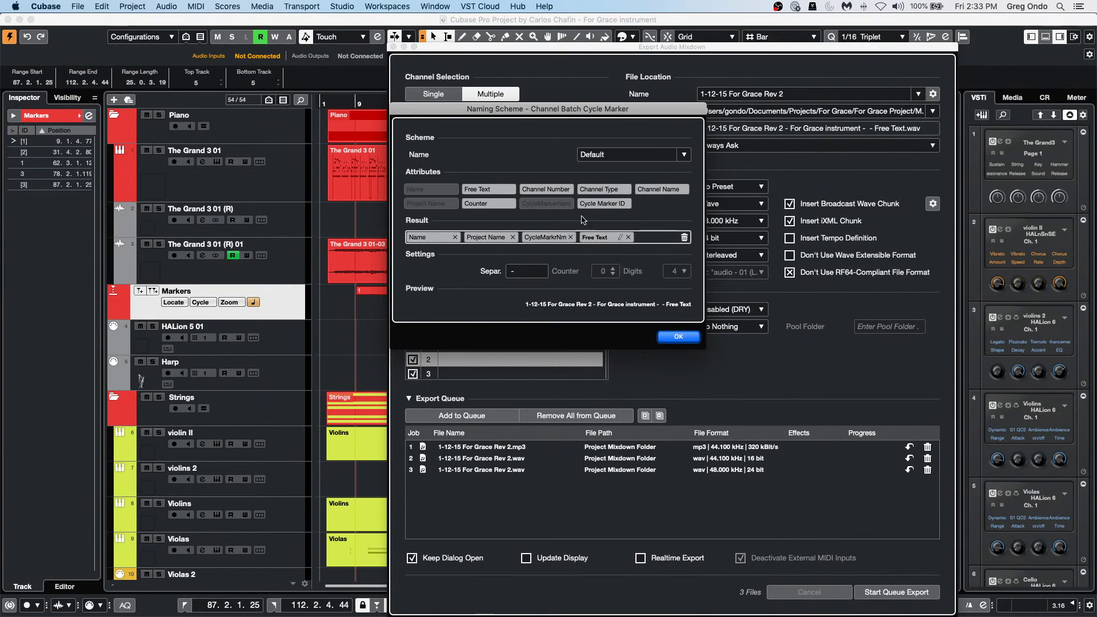
click(627, 238)
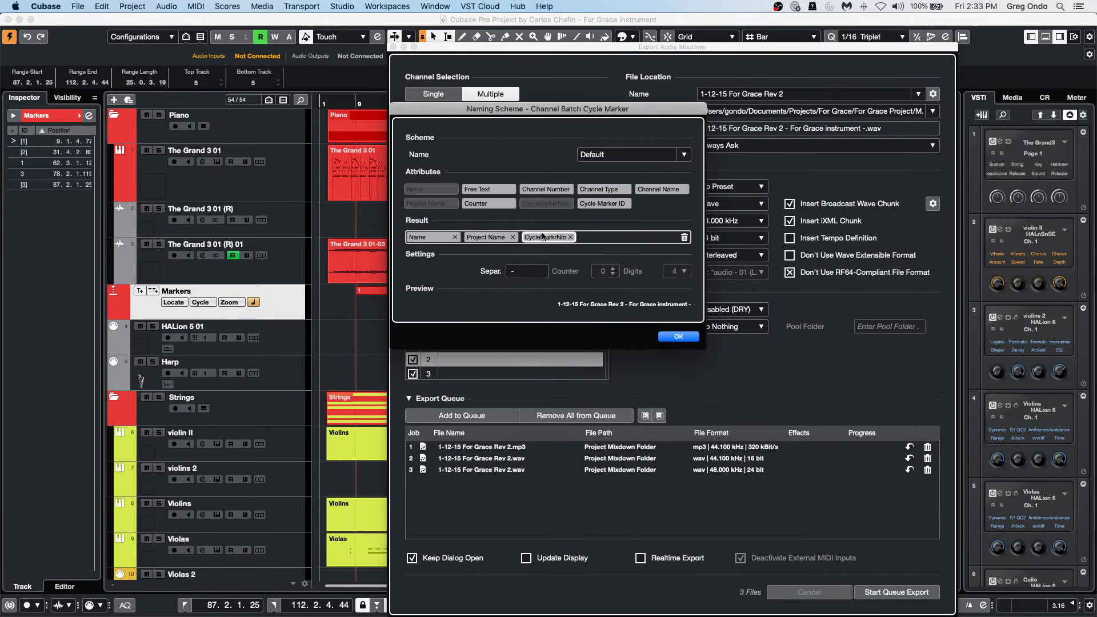
click(570, 237)
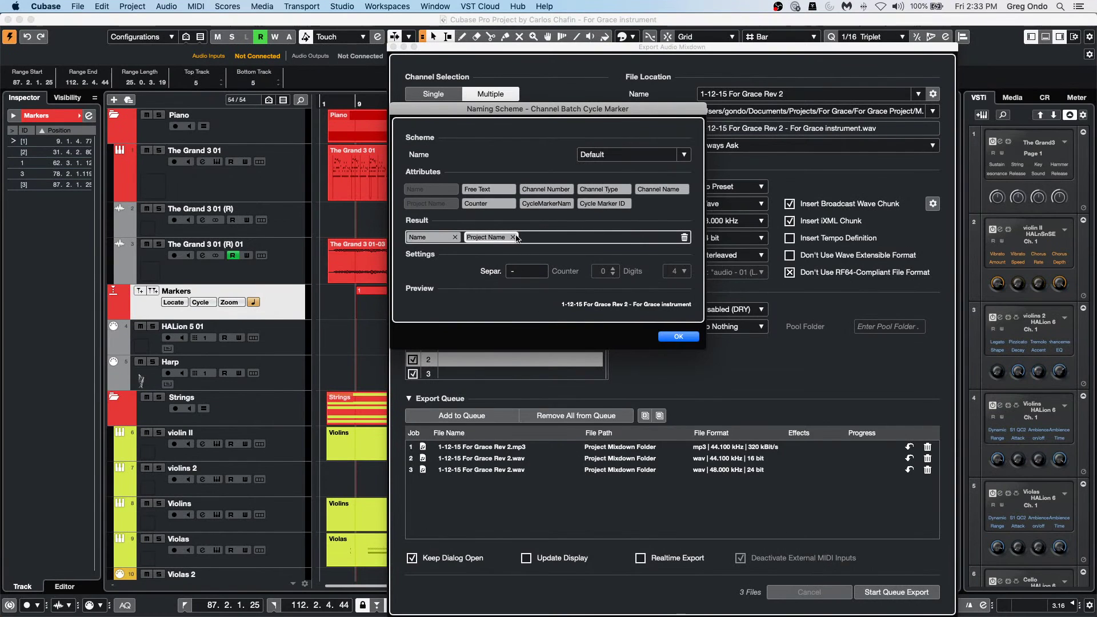
click(506, 189)
key(Return)
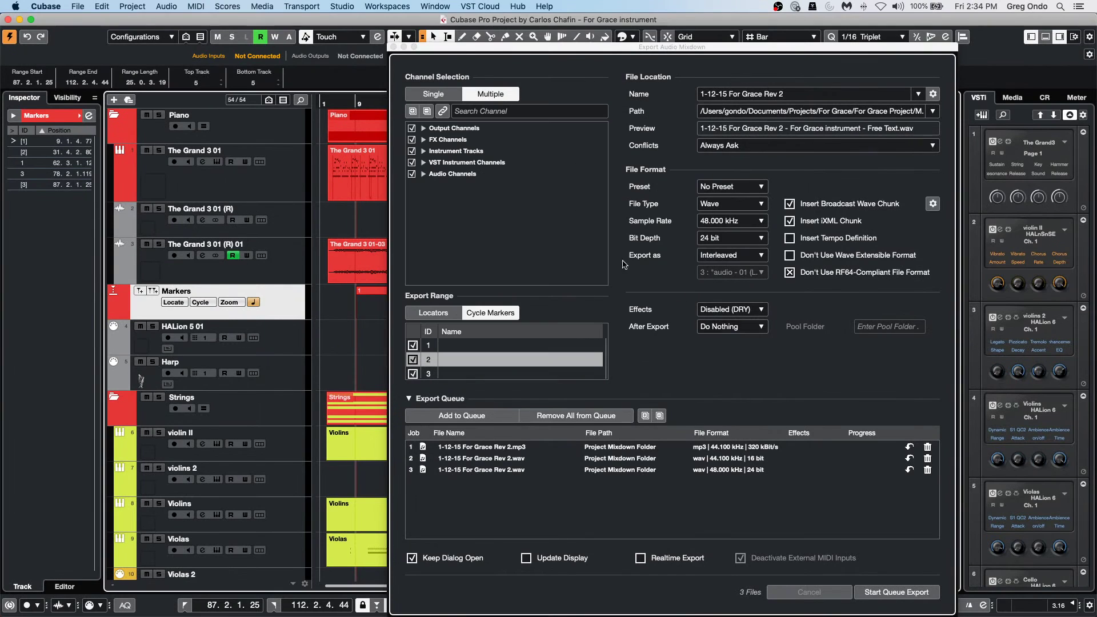
Step: Set the export range to Locators, add the dry multi-channel batch to the export queue, and collapse its file list
click(449, 311)
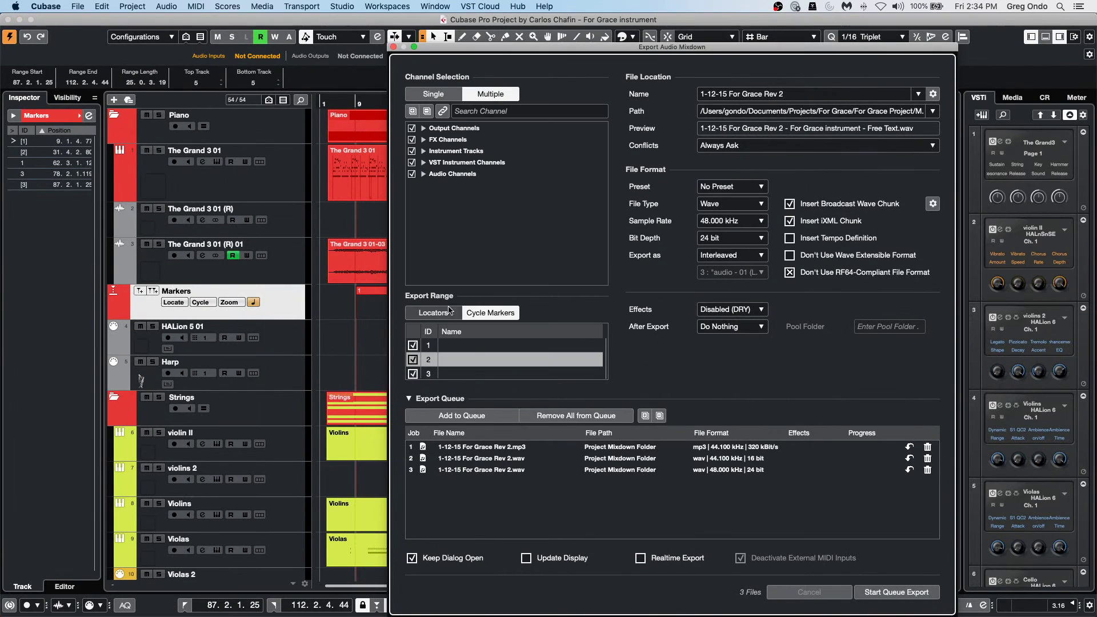
click(449, 311)
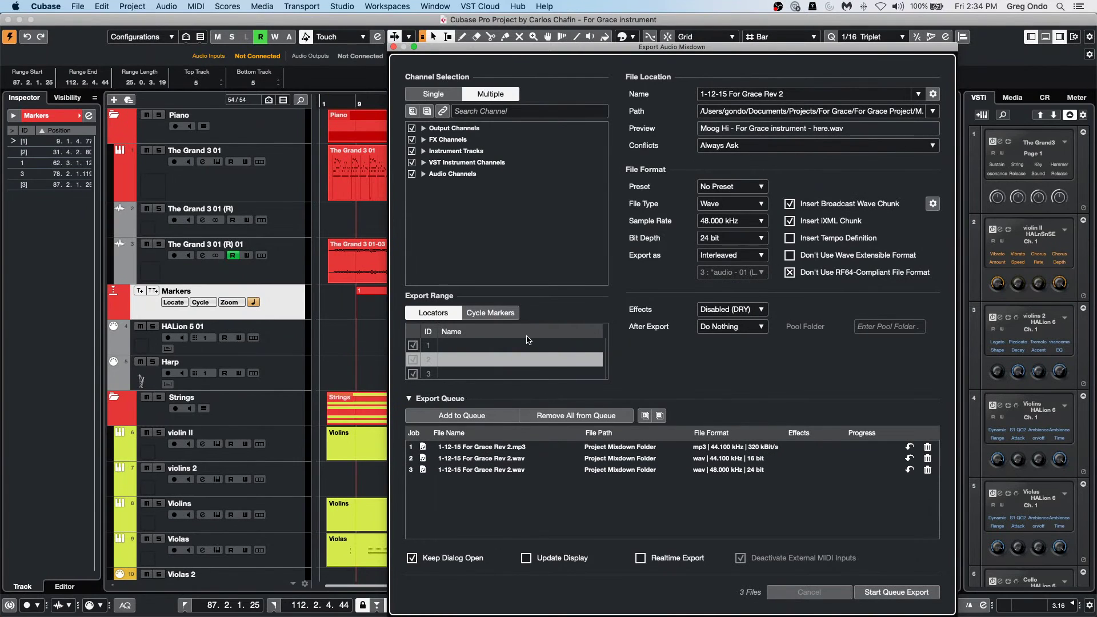
click(481, 416)
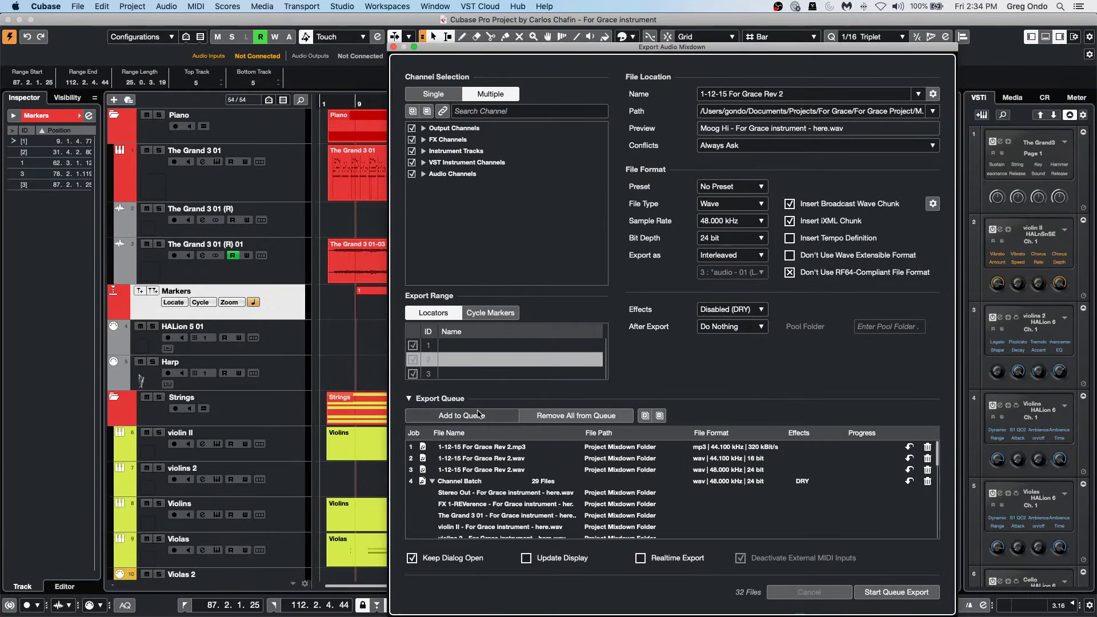
click(433, 481)
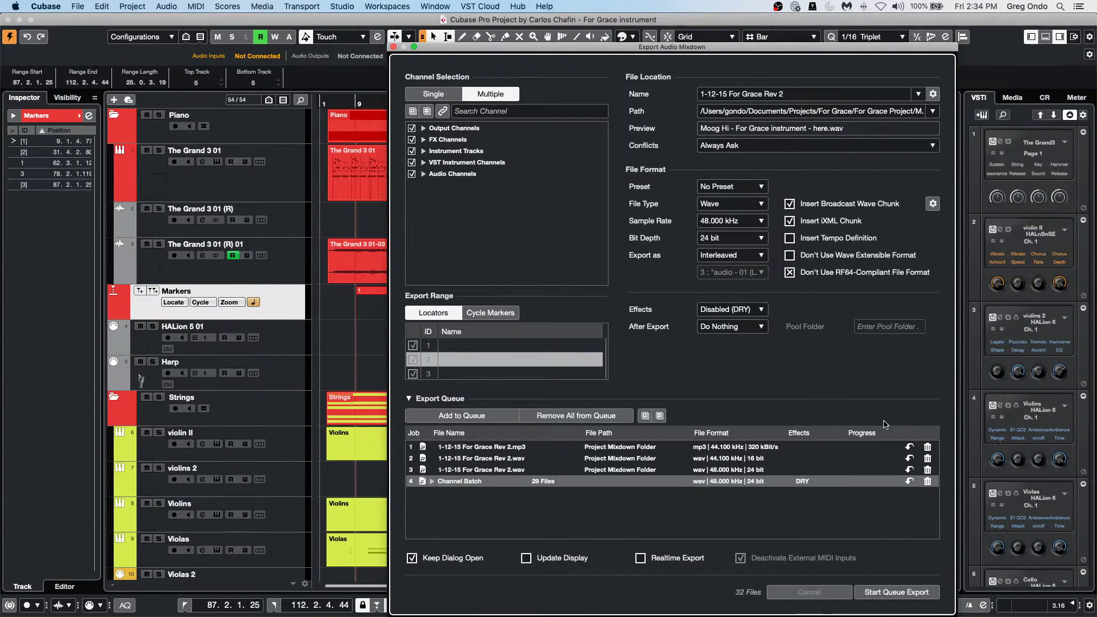
Step: Set the export effects to + Groups/Sends (CSP), add the channel batch to the queue, and collapse its file list
click(724, 310)
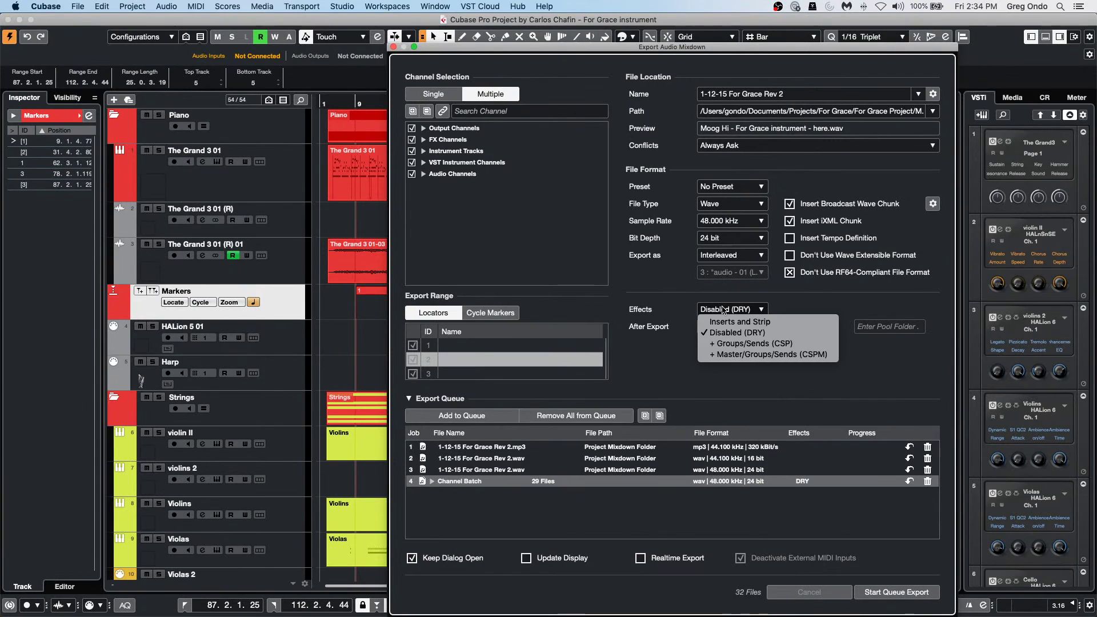
click(771, 345)
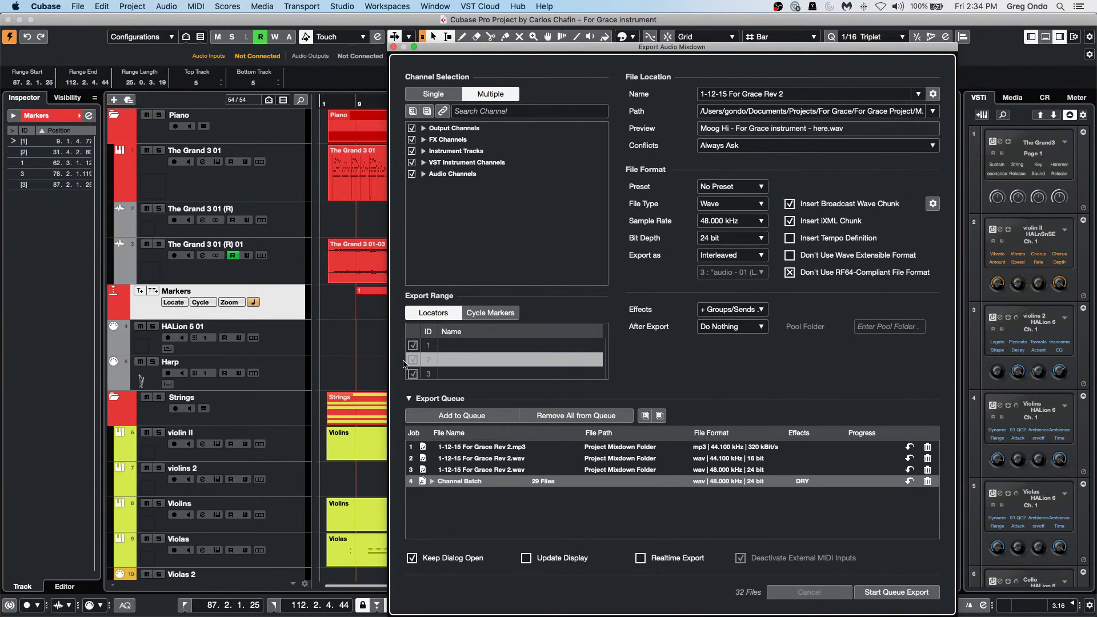
click(461, 416)
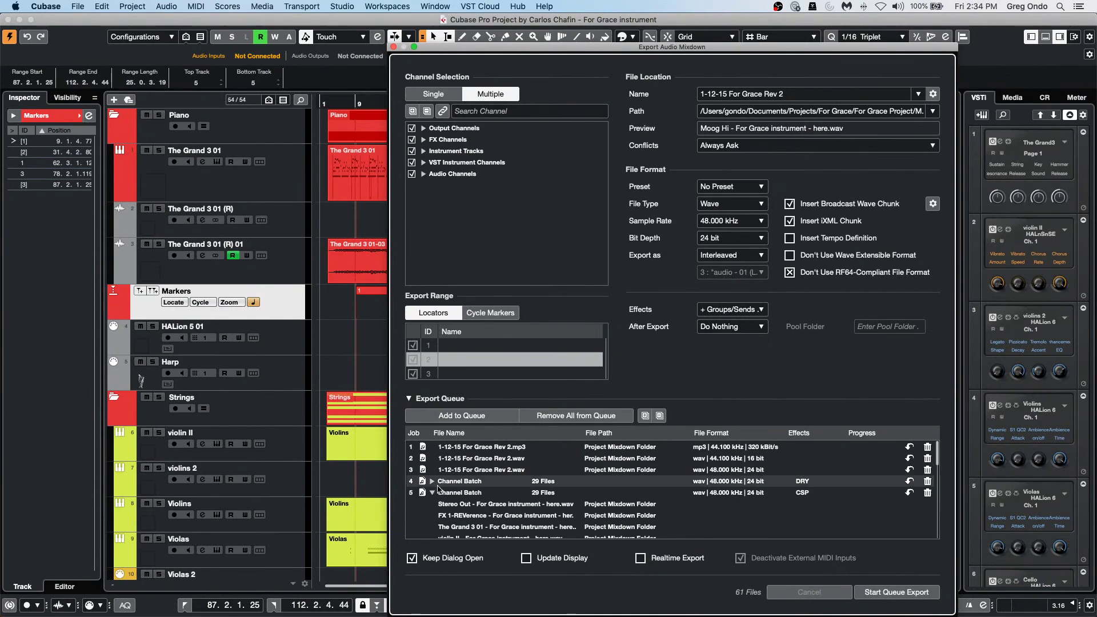
click(433, 493)
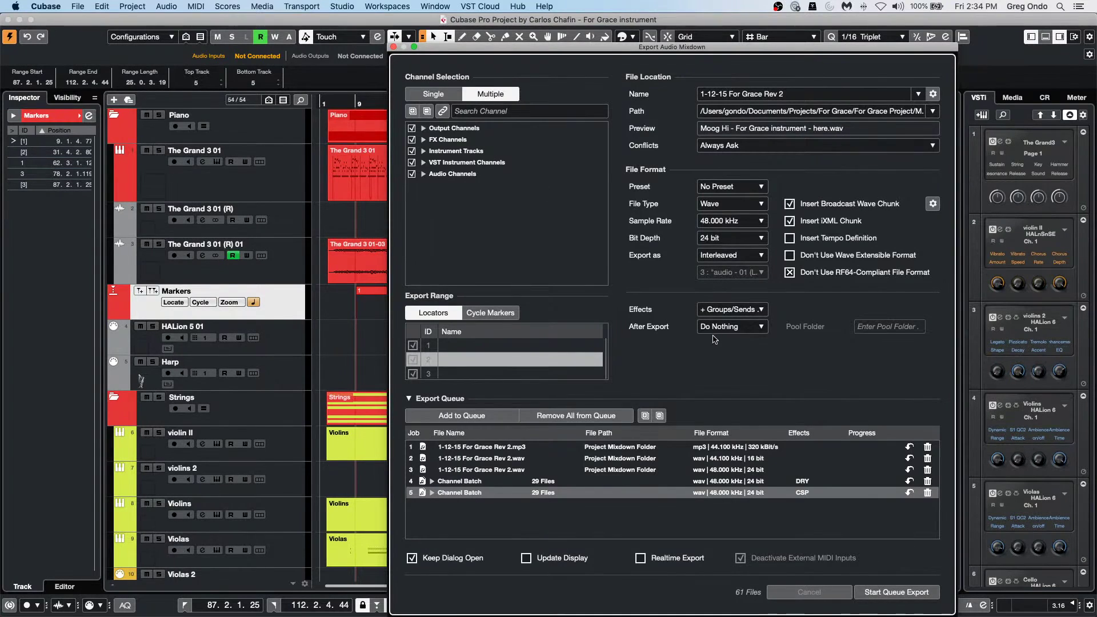
Step: Set the export effects to + Master/Groups/Sends (CSPM), add the channel batch to the queue, and close the export dialog
click(738, 313)
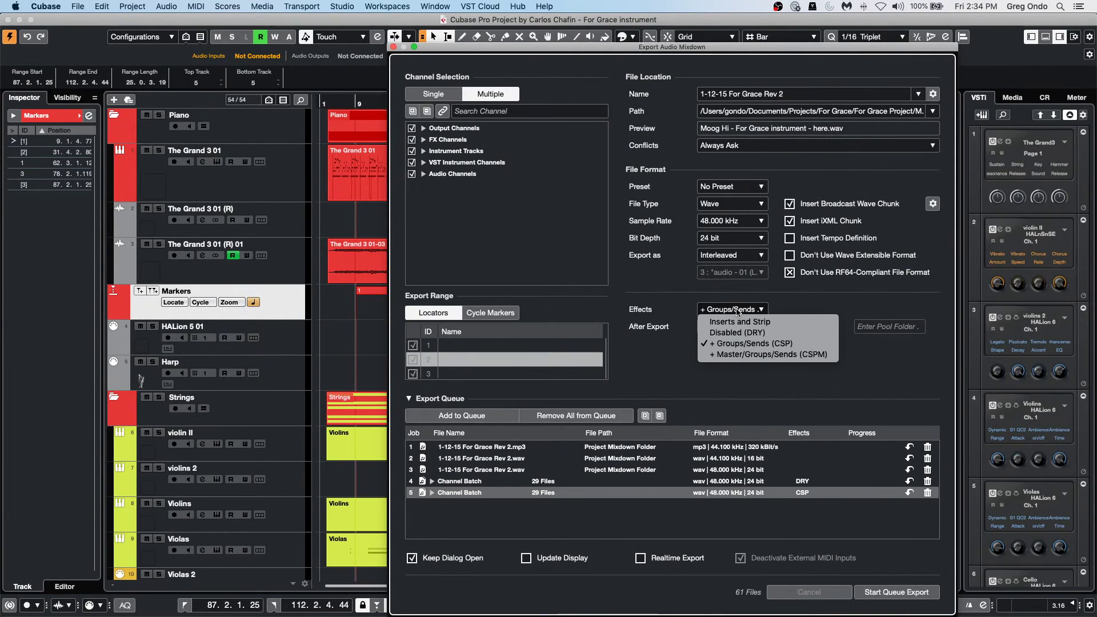
click(756, 355)
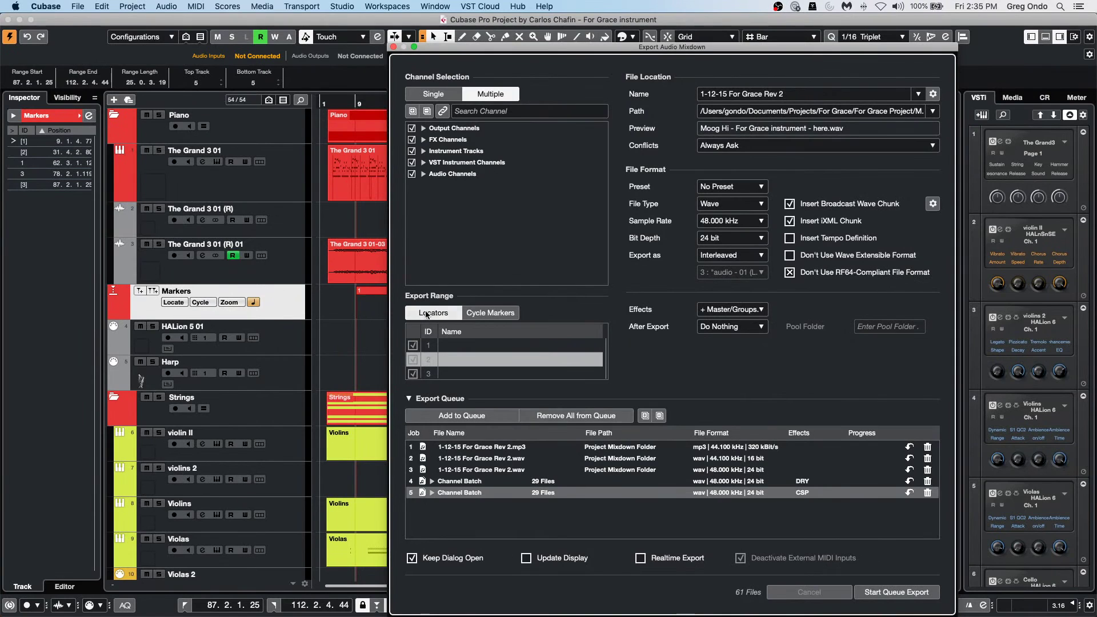
click(455, 420)
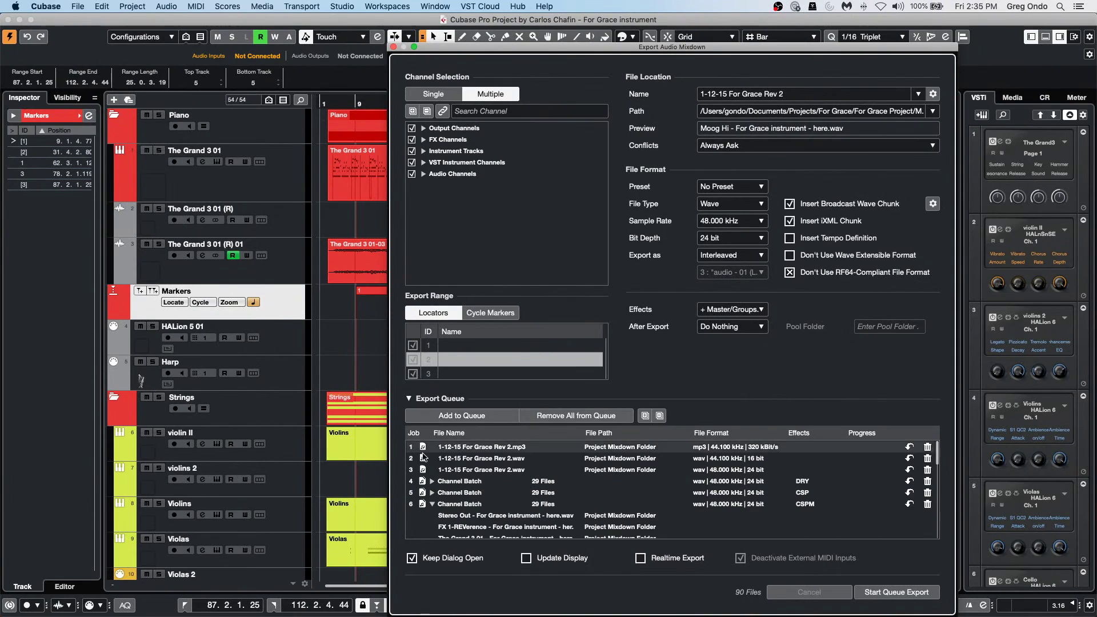
click(395, 47)
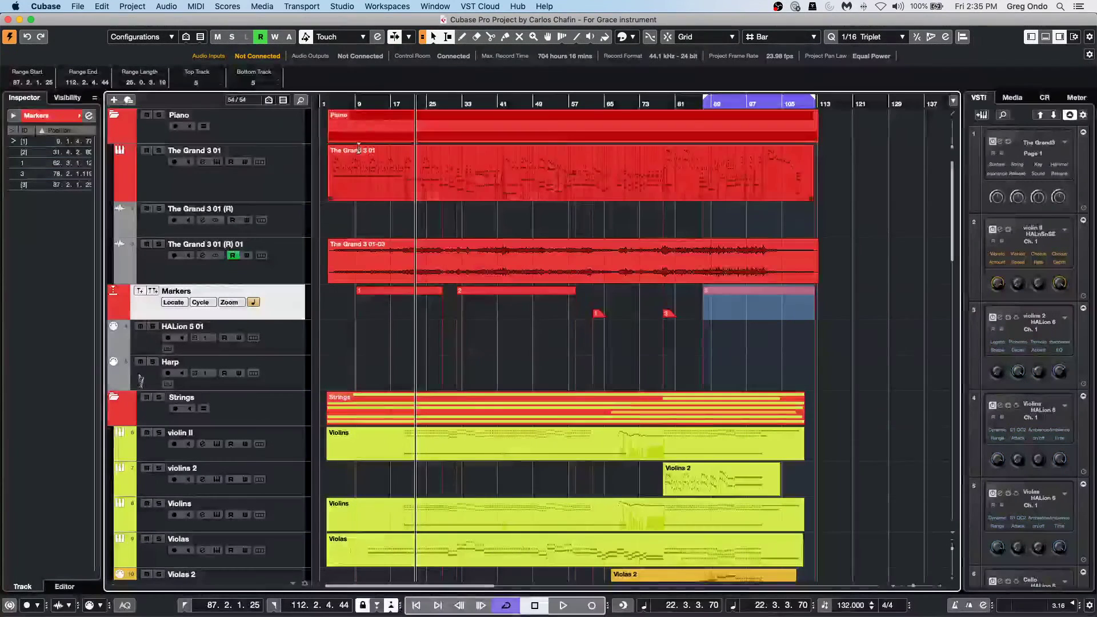
Step: Apply the Project Logical Editor preset Select Tracks with Events to the project, and close the editor
scroll(328, 242, down, 1)
scroll(329, 243, down, 15)
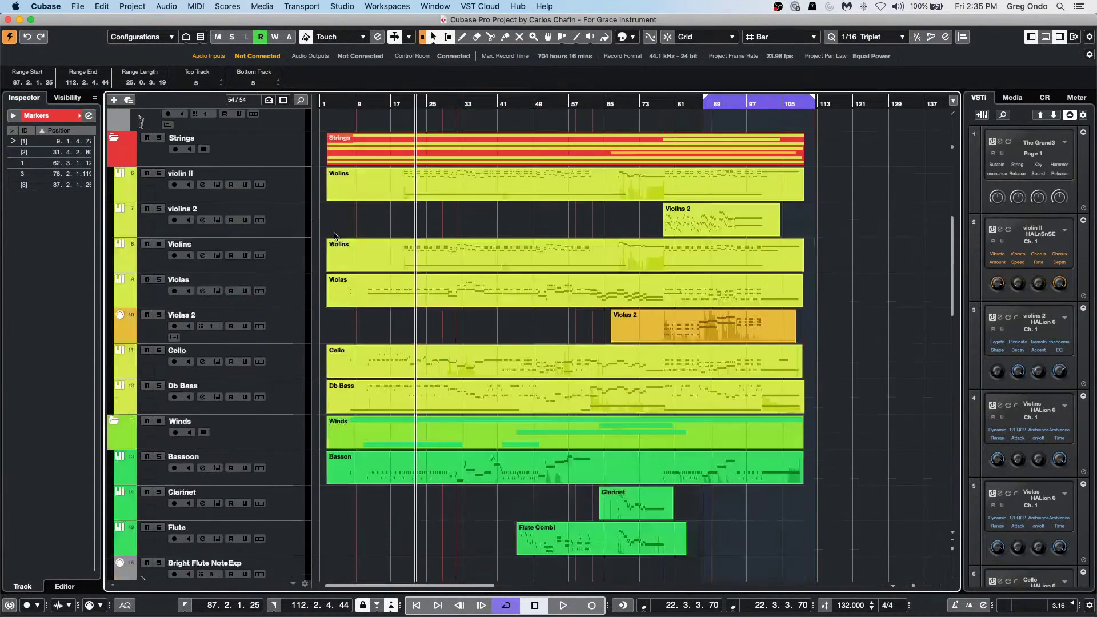
scroll(330, 231, up, 16)
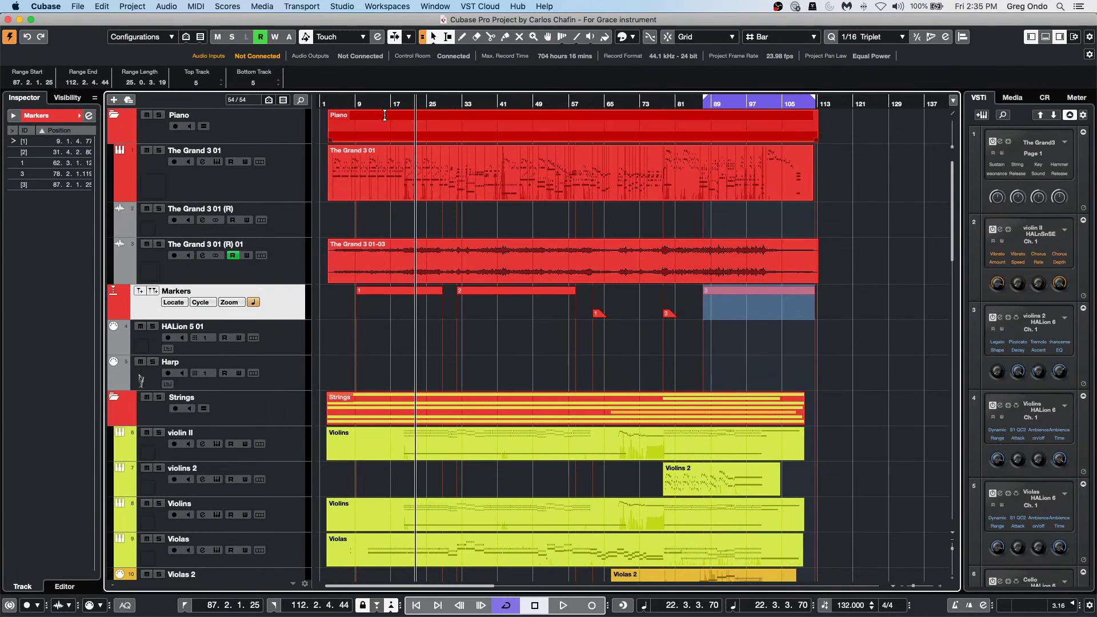
click(129, 7)
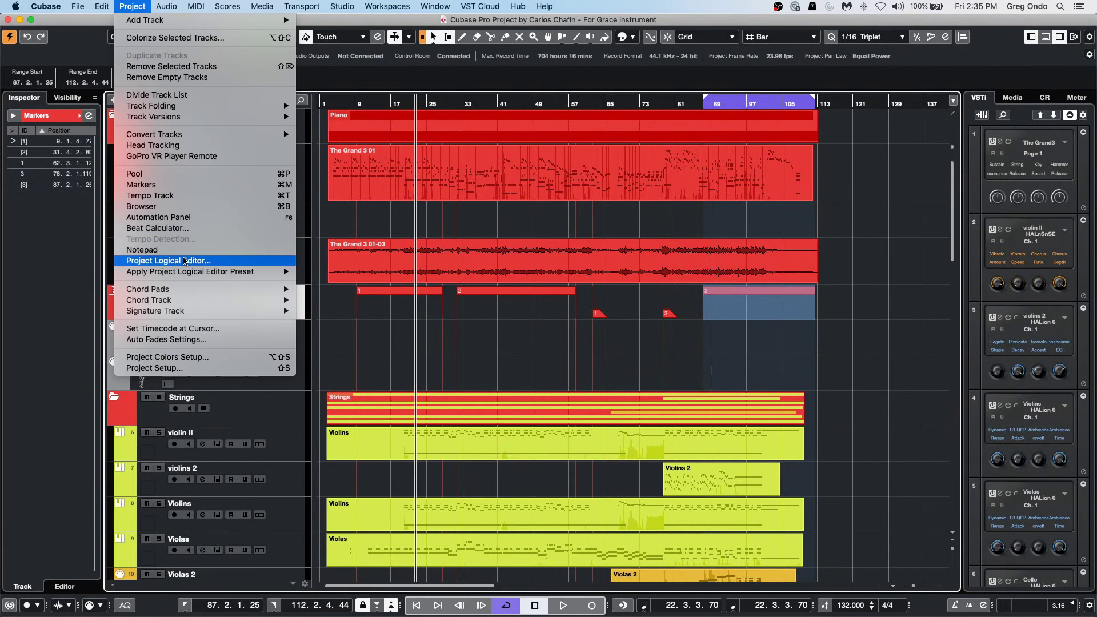
click(200, 262)
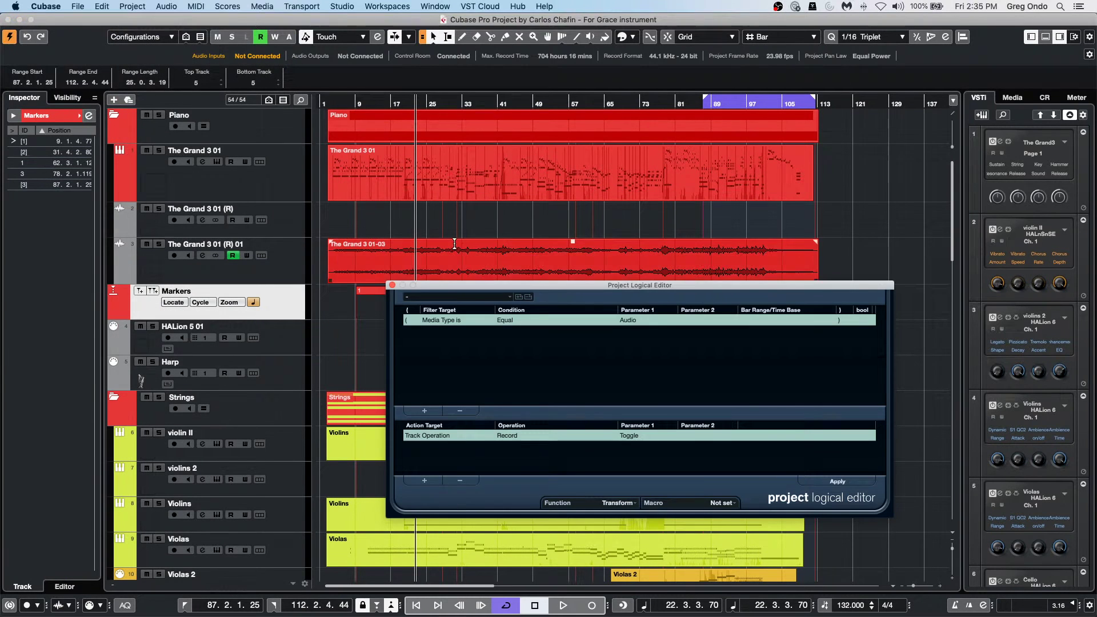
click(452, 297)
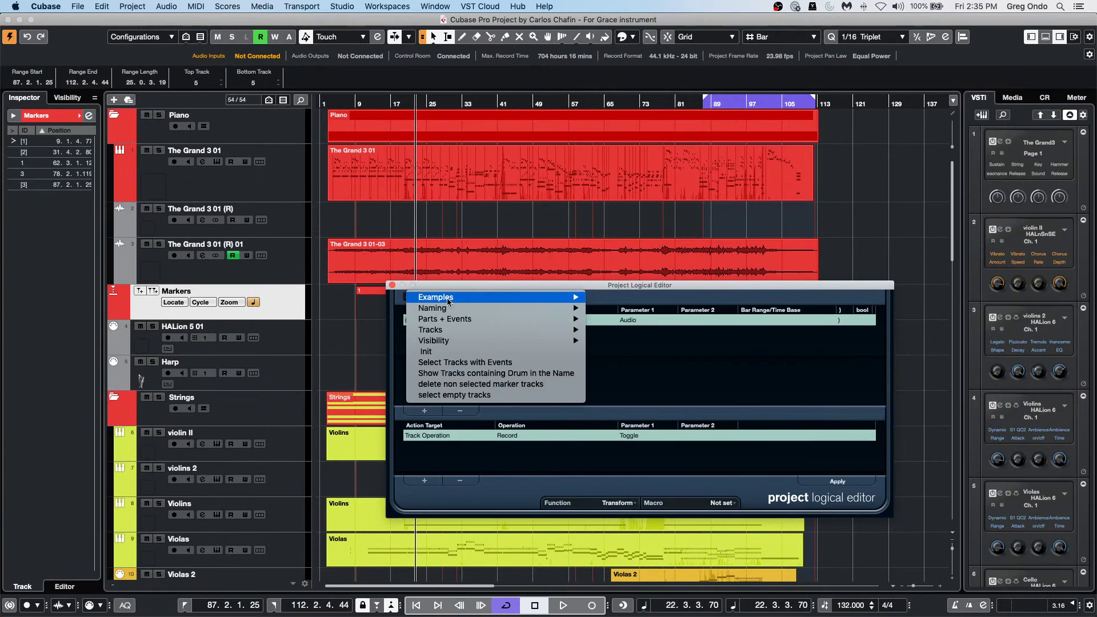
click(557, 361)
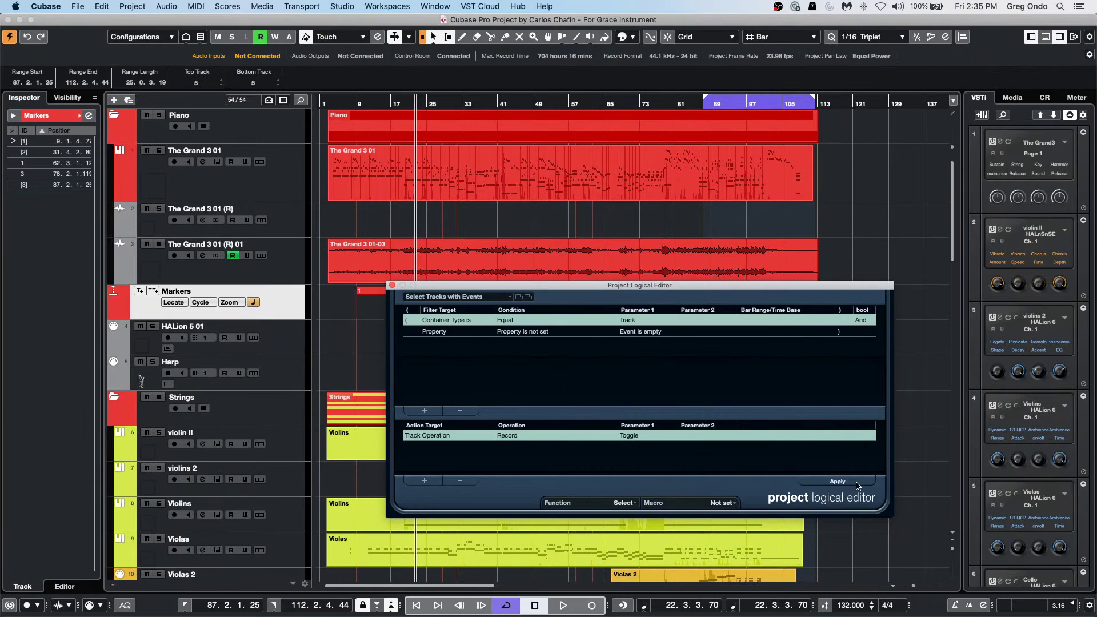
click(838, 482)
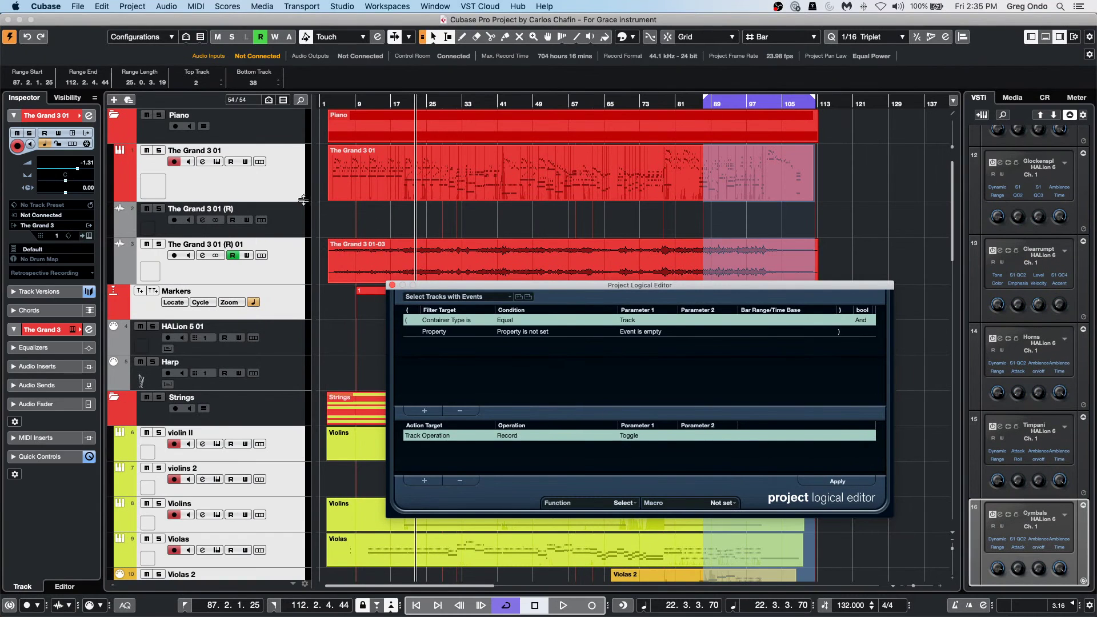
click(392, 286)
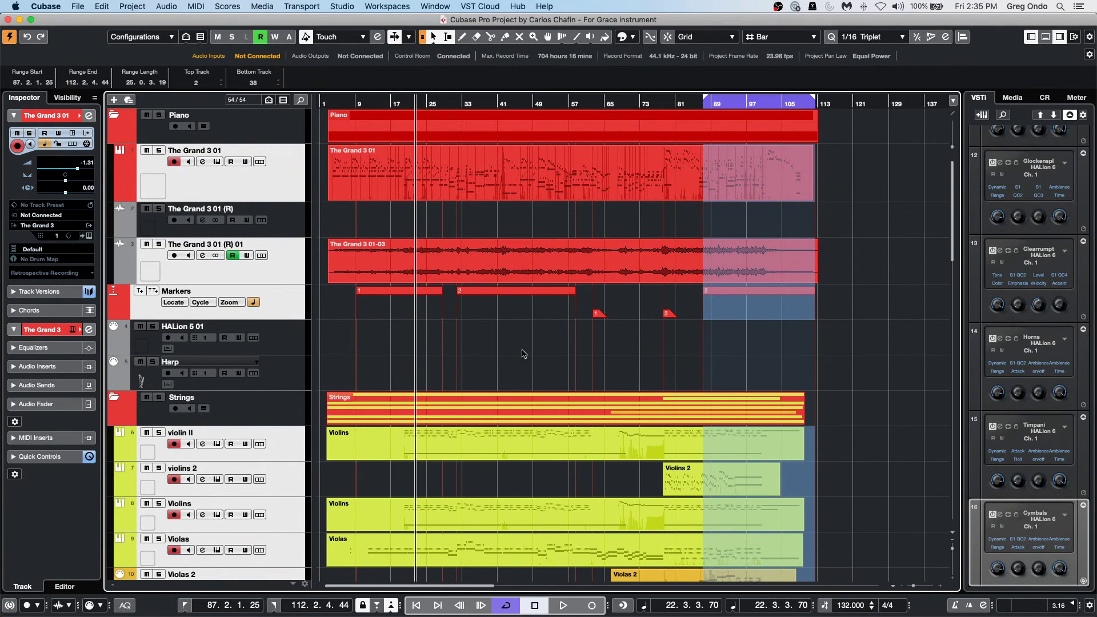
Step: Reopen the Export Audio Mixdown dialog
click(105, 4)
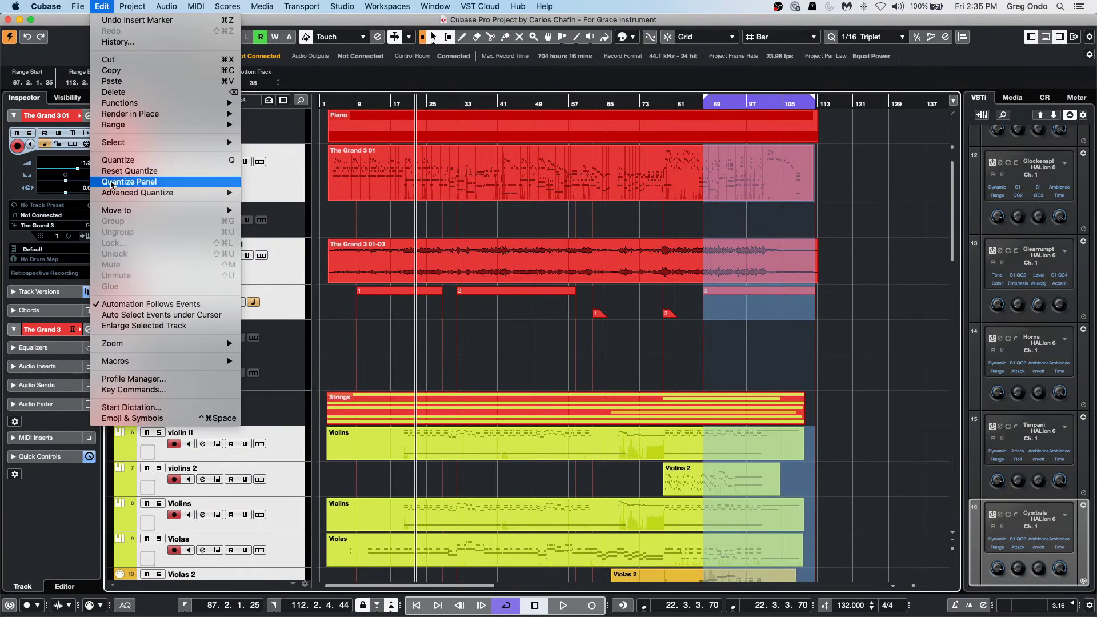
mouse_move(69, 11)
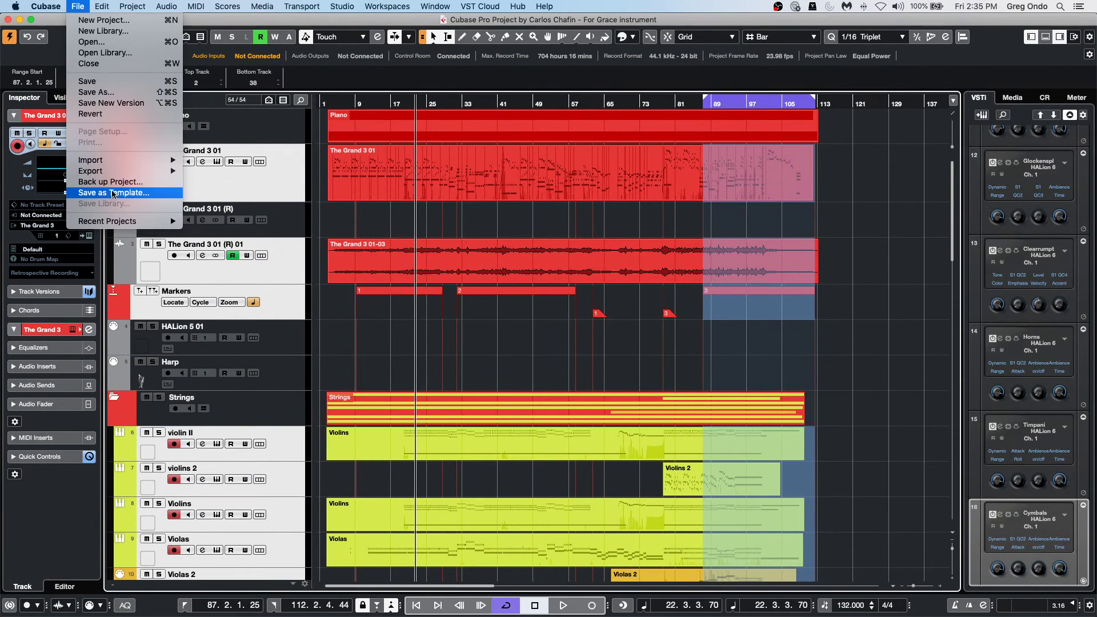
mouse_move(163, 171)
click(229, 171)
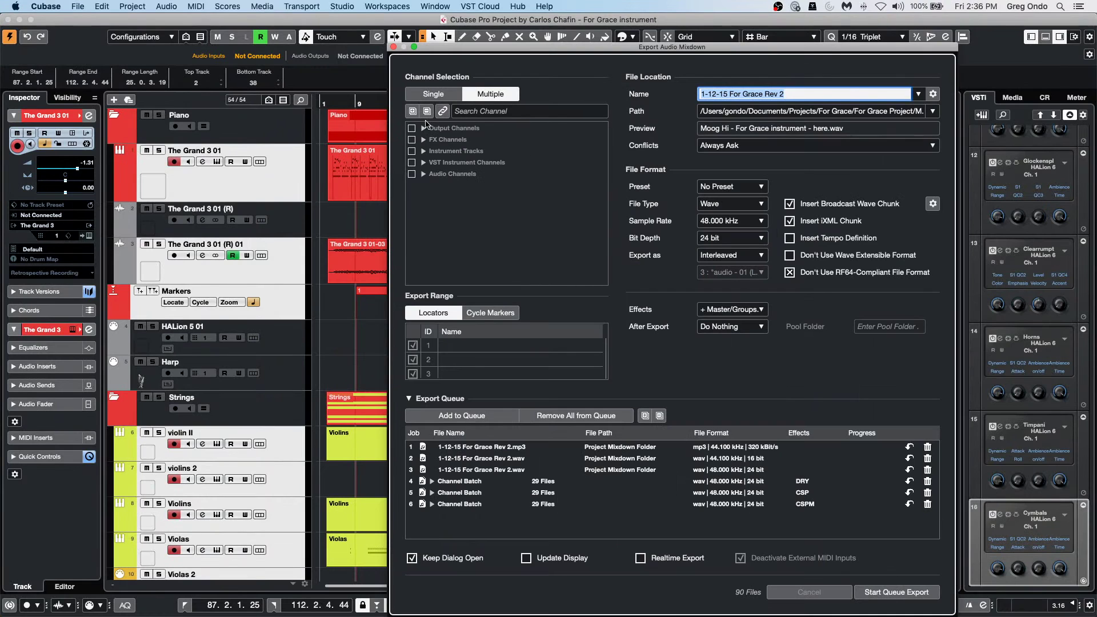
Step: Include all Output, FX, Instrument, VST Instrument and Audio channel groups in the mixdown
click(411, 128)
click(411, 140)
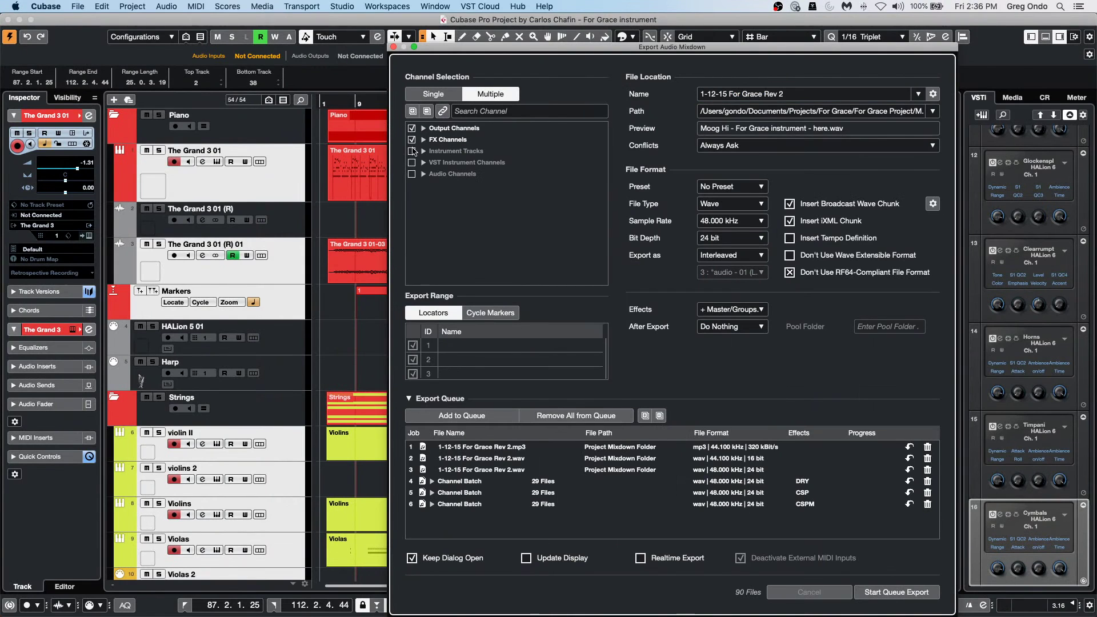
click(412, 151)
click(412, 163)
click(412, 174)
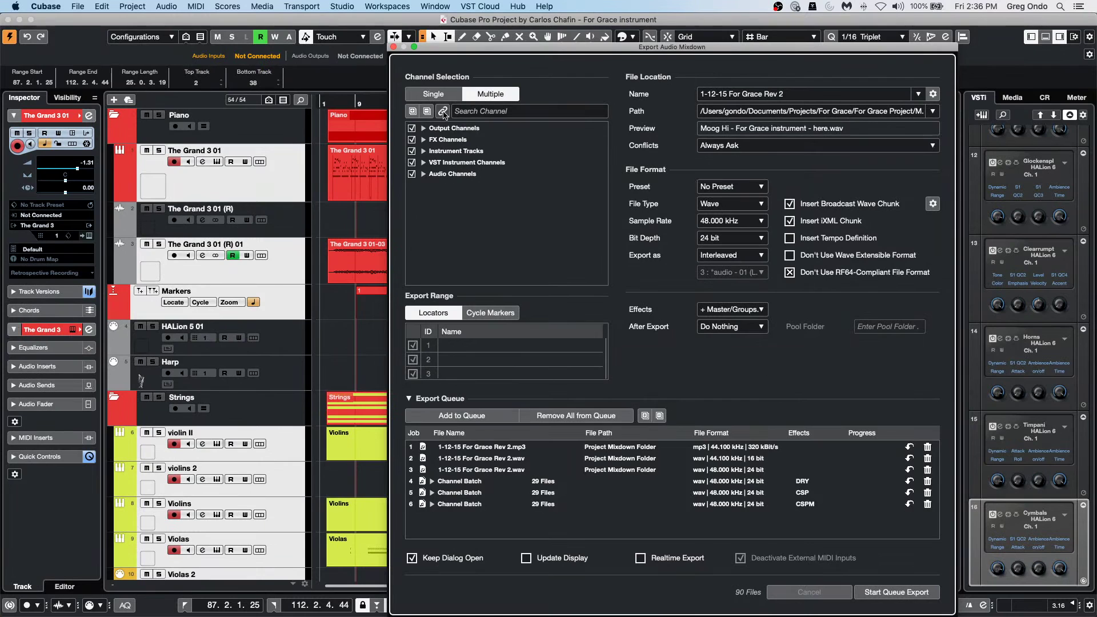
Step: Link the export channel selection to the tracks selected in the project, add that batch to the queue, and close the dialog
click(443, 111)
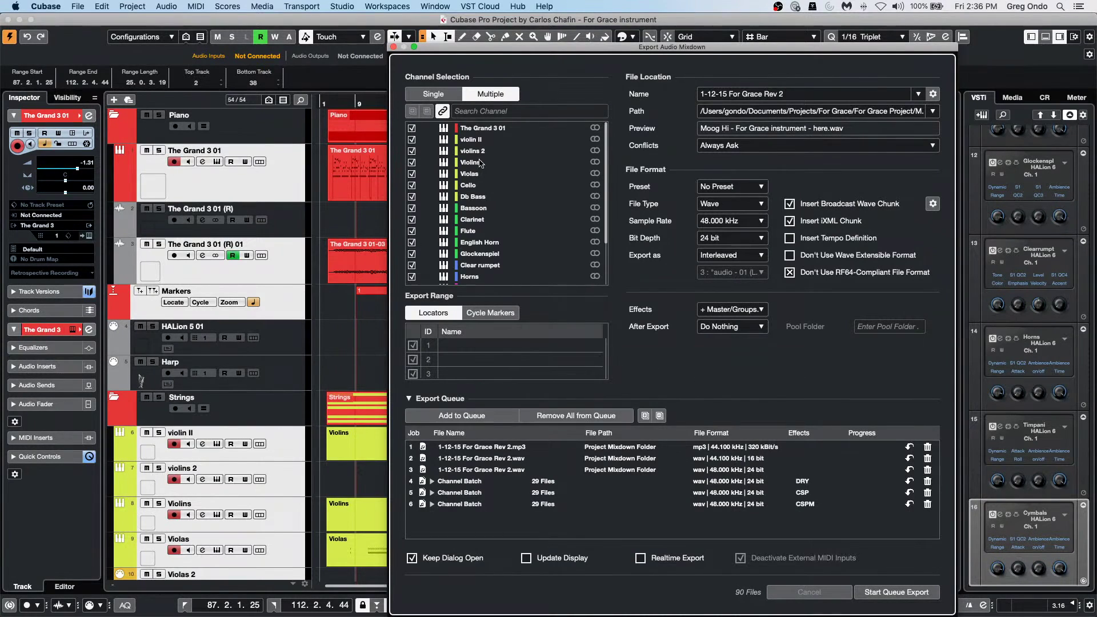
click(467, 417)
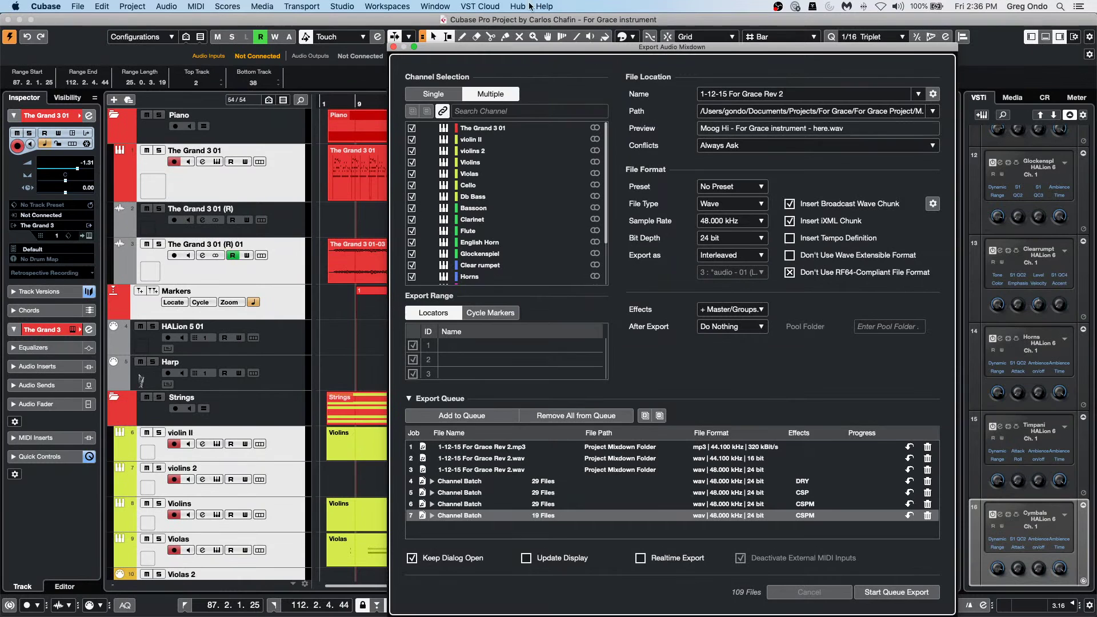
drag(530, 52, 456, 27)
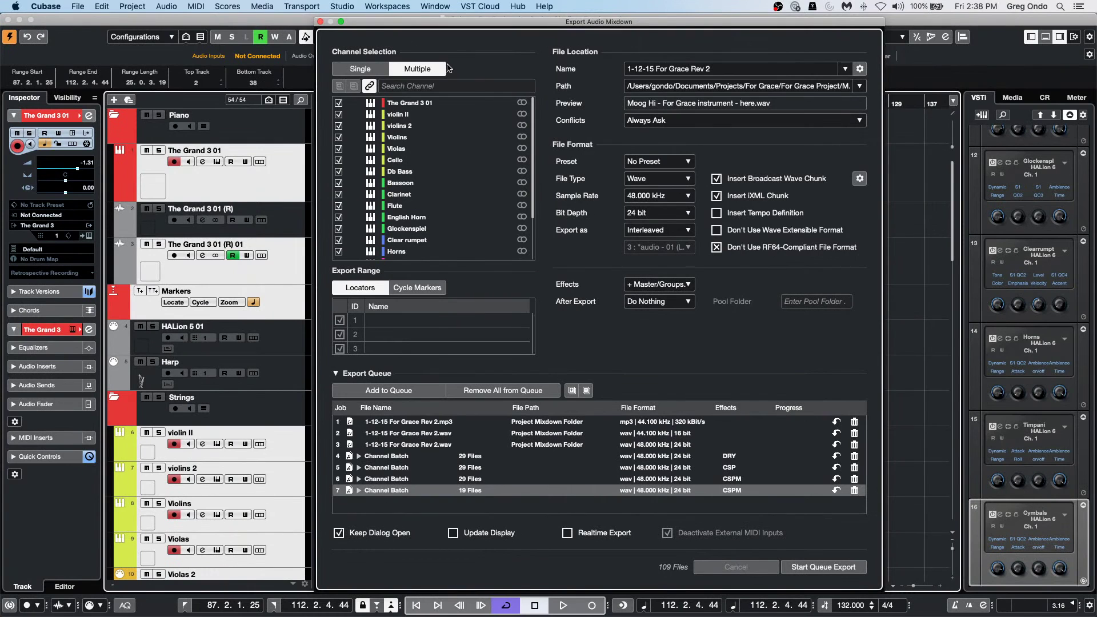
click(321, 22)
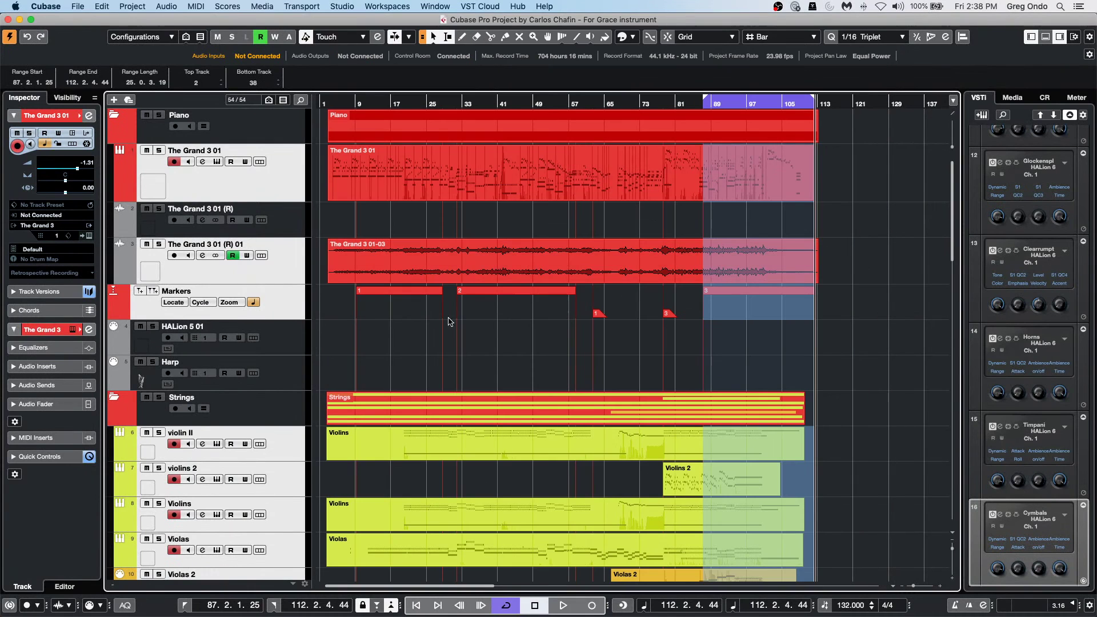
Step: Open the MIDI part on The Grand 3 01 track in the Key Editor
click(433, 191)
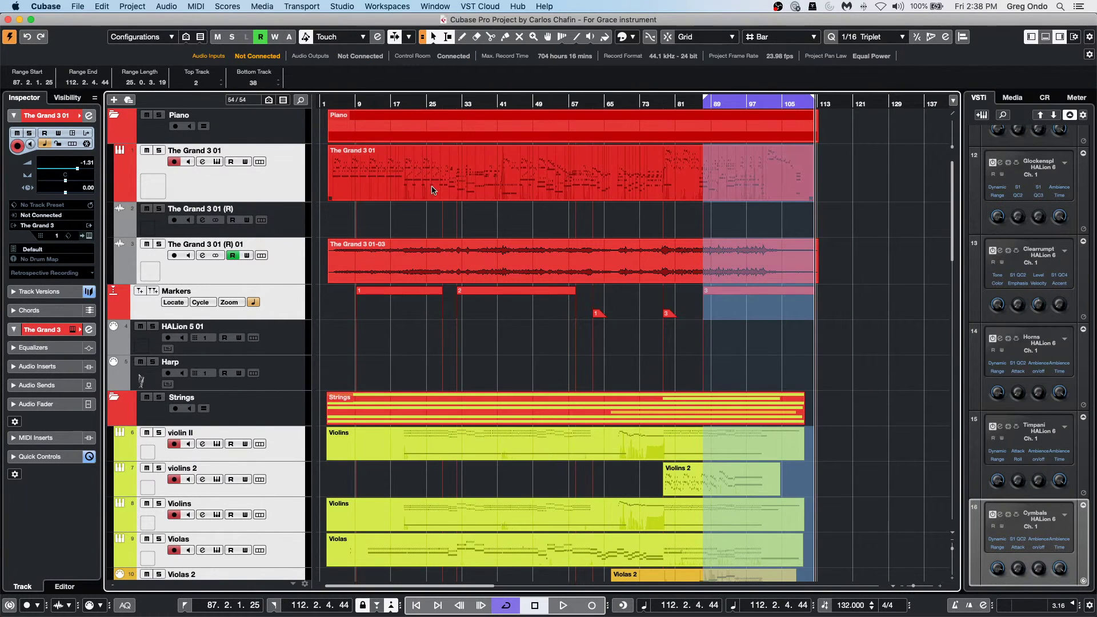
click(392, 228)
double_click(393, 183)
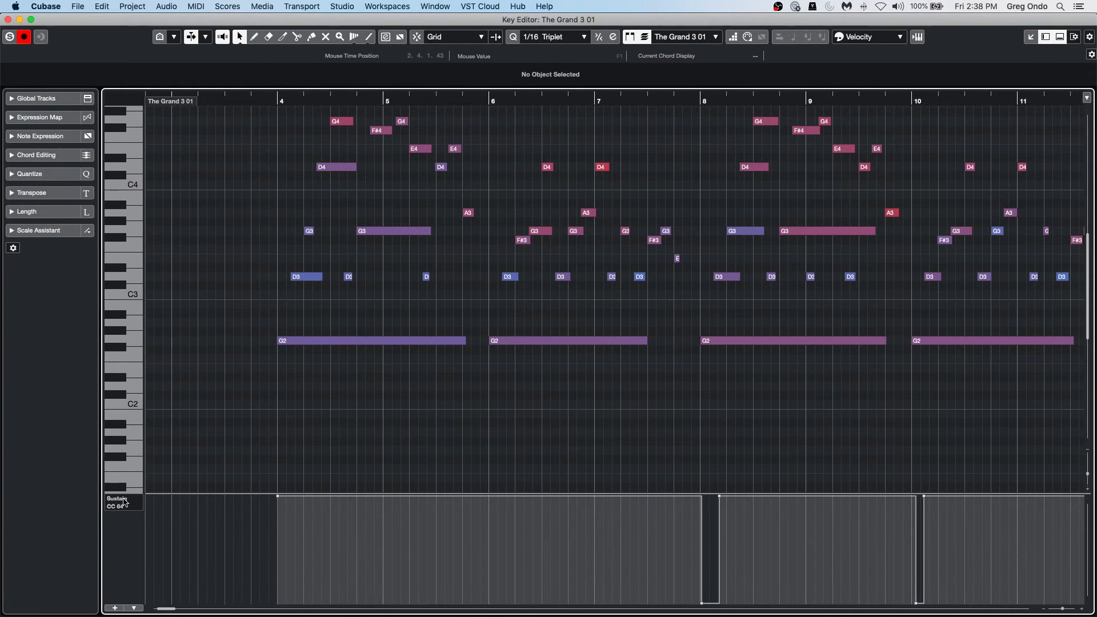
Step: Show Pitchbend in the controller lane and draw a freehand curve from about bar 5 to the middle of bar 6
click(123, 502)
click(175, 513)
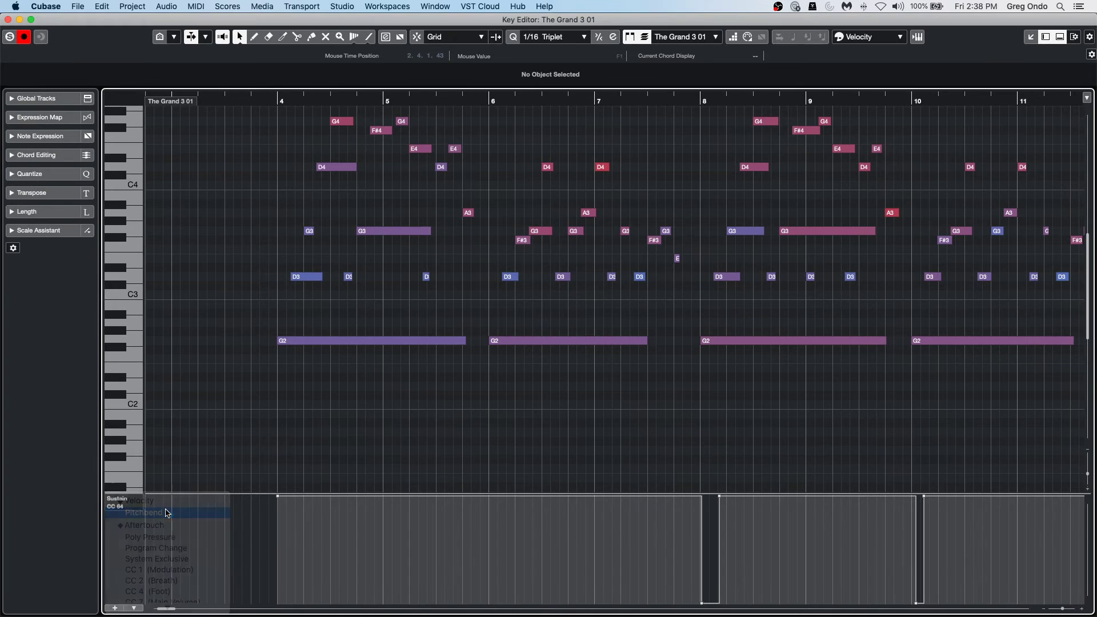
right_click(382, 536)
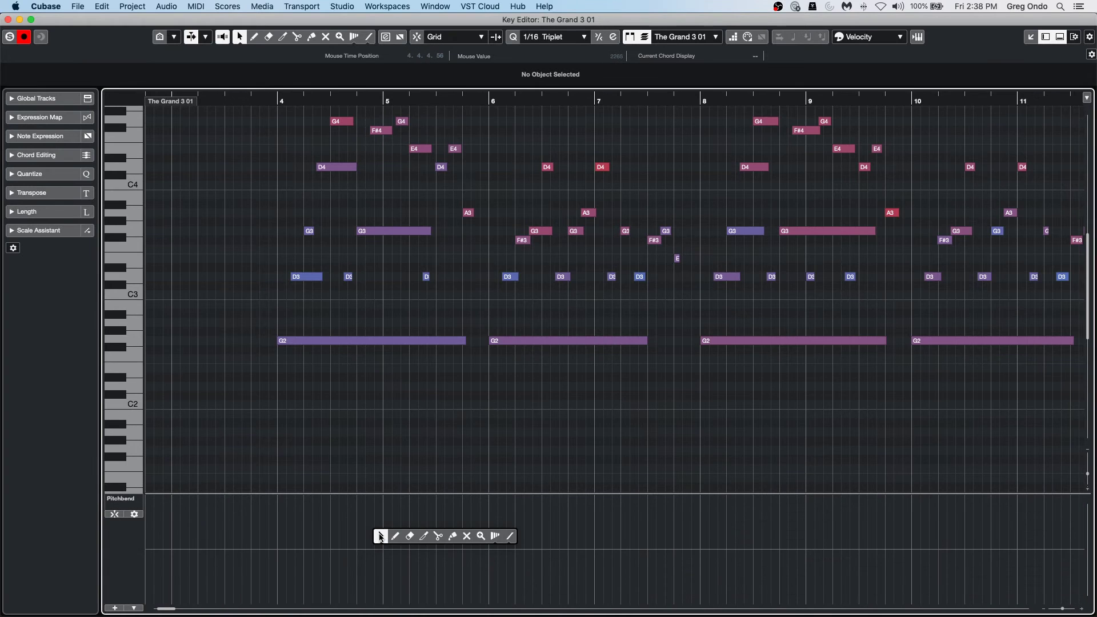
click(402, 538)
mouse_move(397, 546)
mouse_down()
mouse_move(455, 520)
mouse_move(544, 558)
mouse_up()
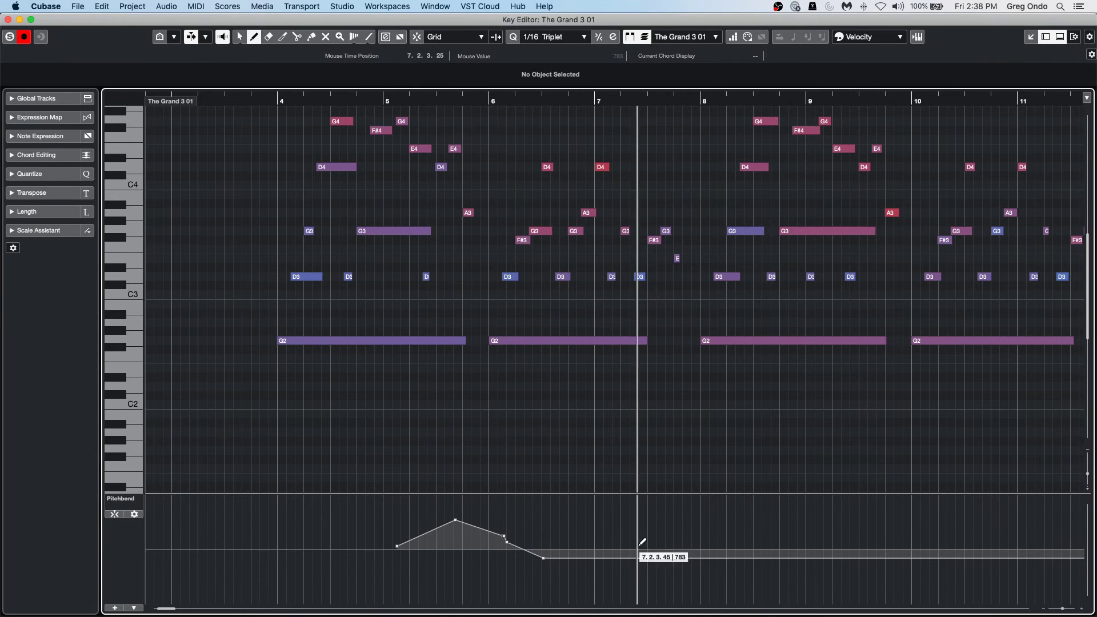
Step: Extend the pitchbend curve with points from the end of bar 7 to bar 9, finishing near zero
click(691, 550)
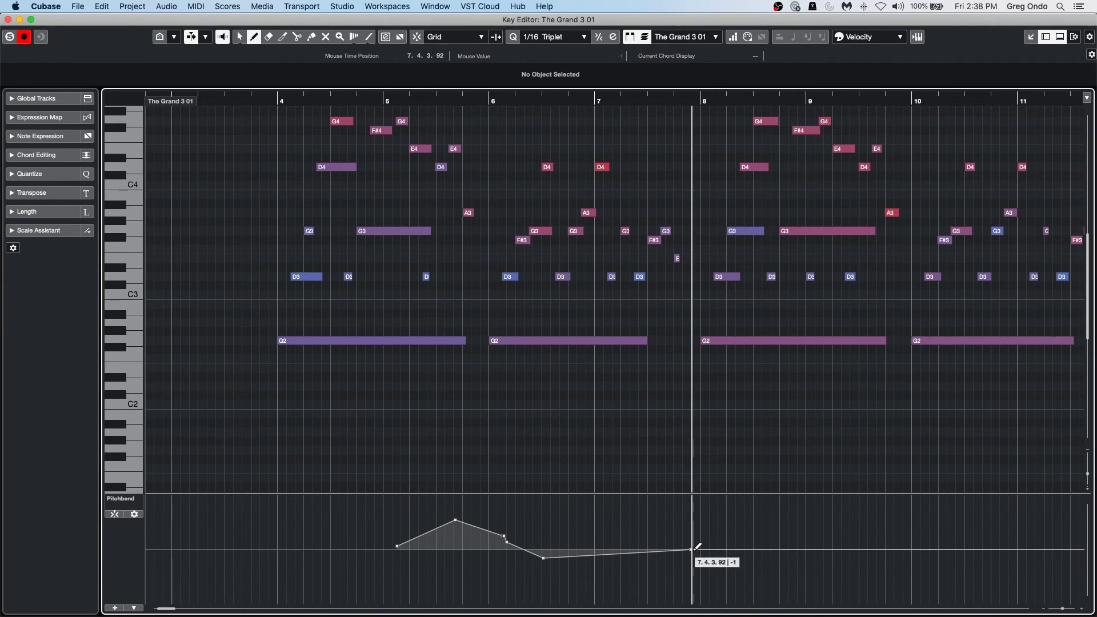
click(764, 541)
click(816, 520)
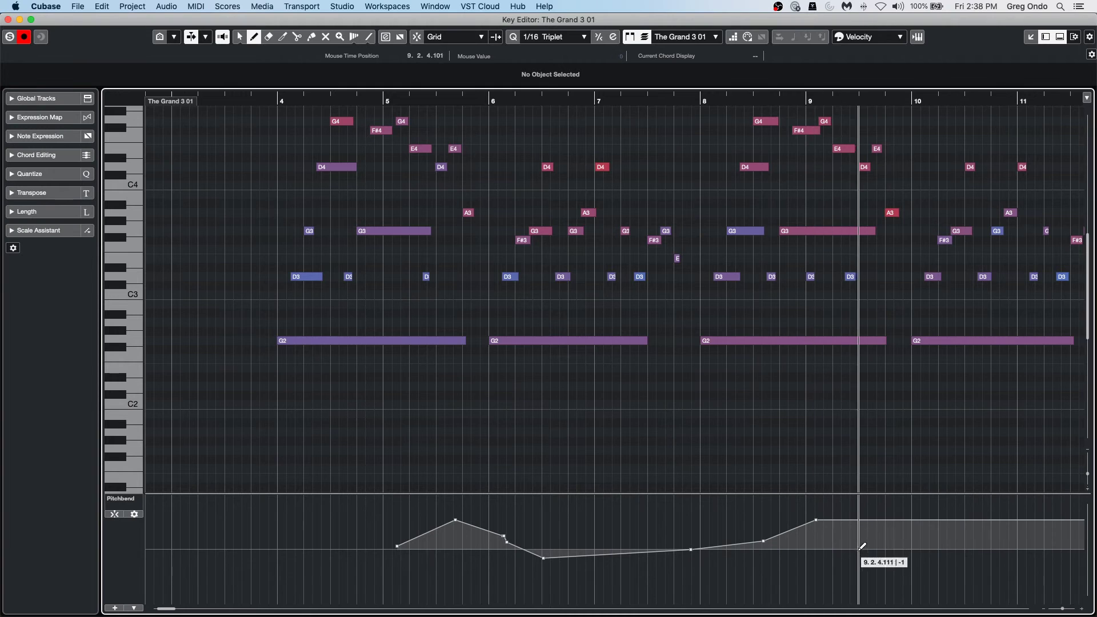
drag(864, 550, 866, 550)
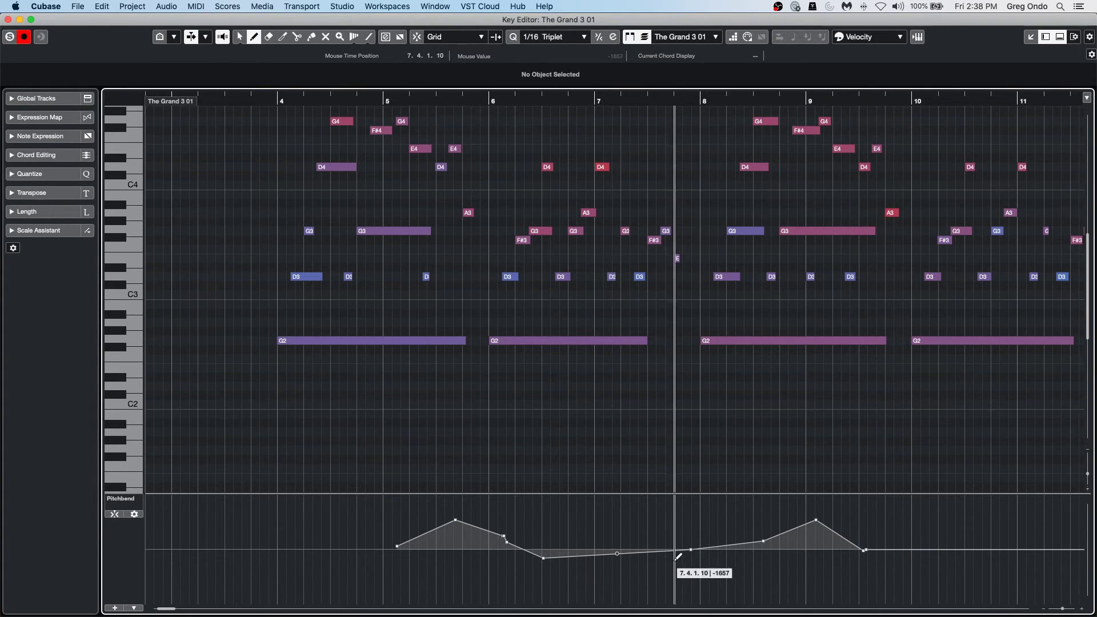
Step: Undo the drawn pitchbend points back to the first one in bar 5
key(super+z)
key(super+z)
key(super+z)
key(super+z)
key(super+z)
key(super+z)
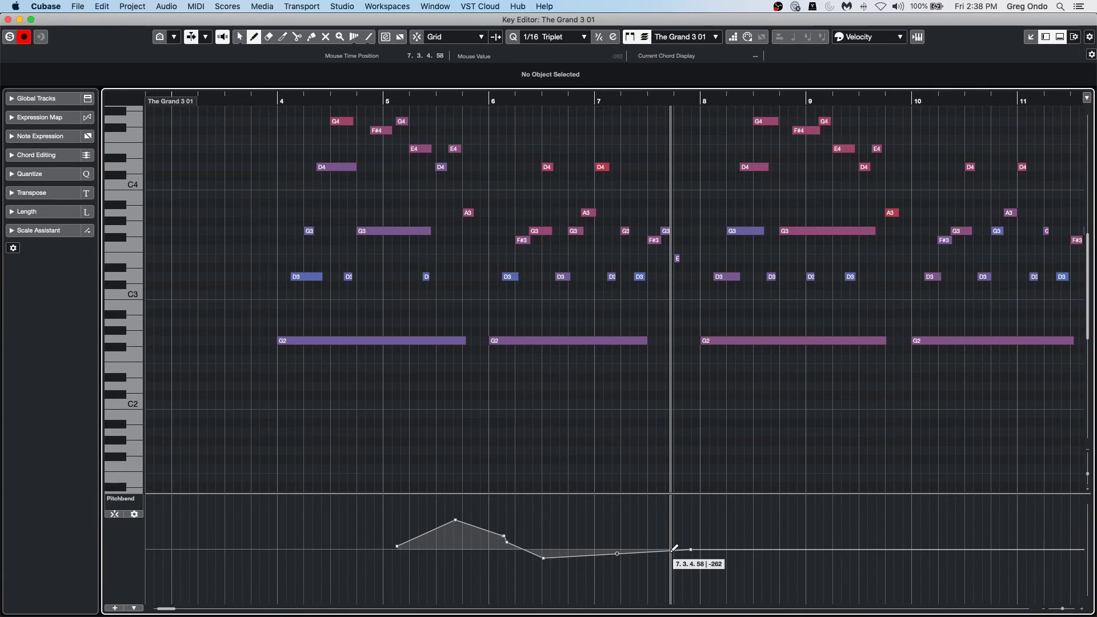
Step: Show the semitones grid in the pitchbend lane and add points near +1, 0, -1 and +1 between bars 6 and 9
click(135, 515)
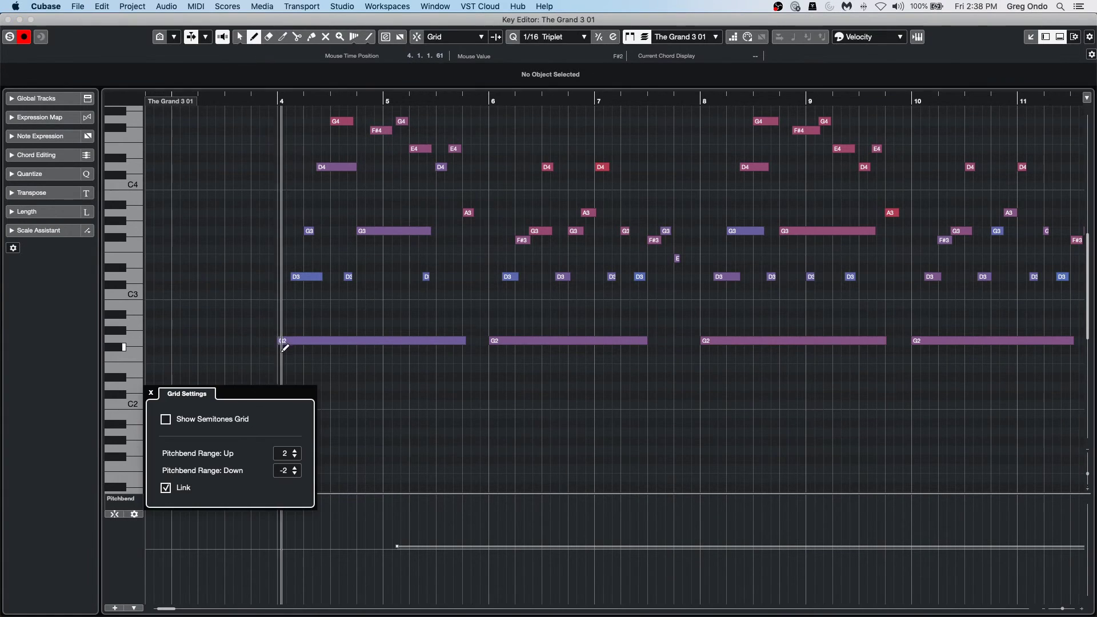
click(165, 422)
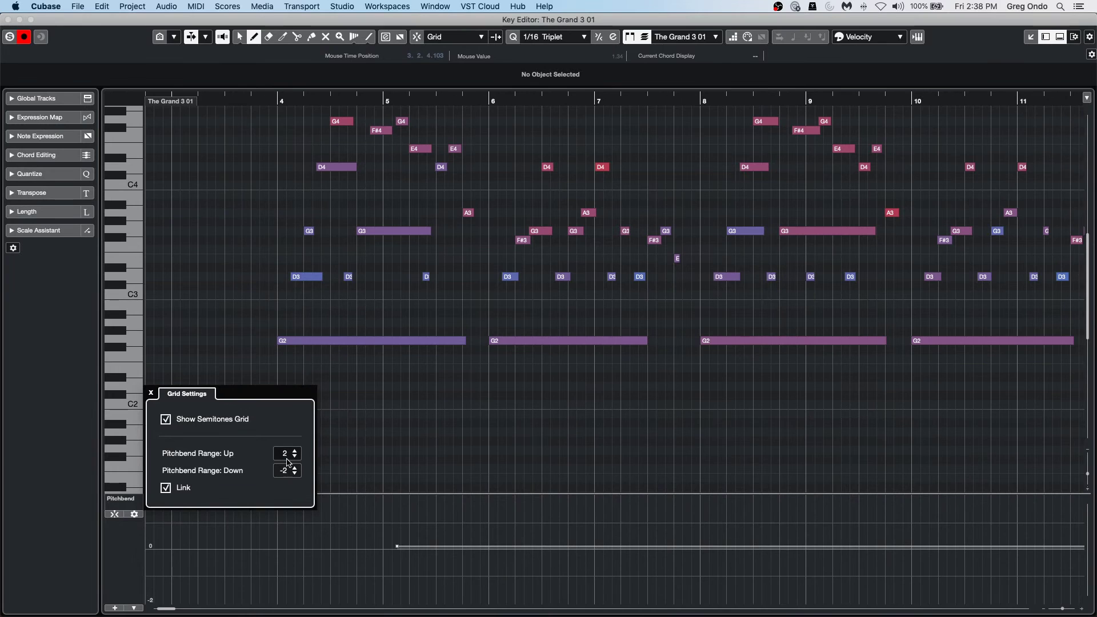
click(488, 524)
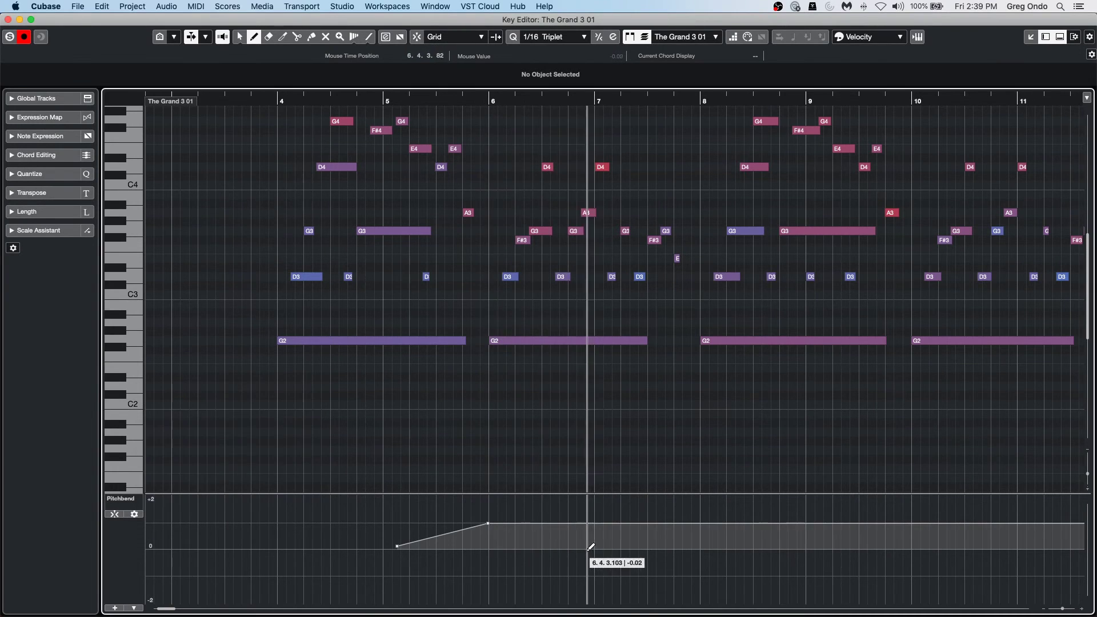
click(593, 551)
click(695, 575)
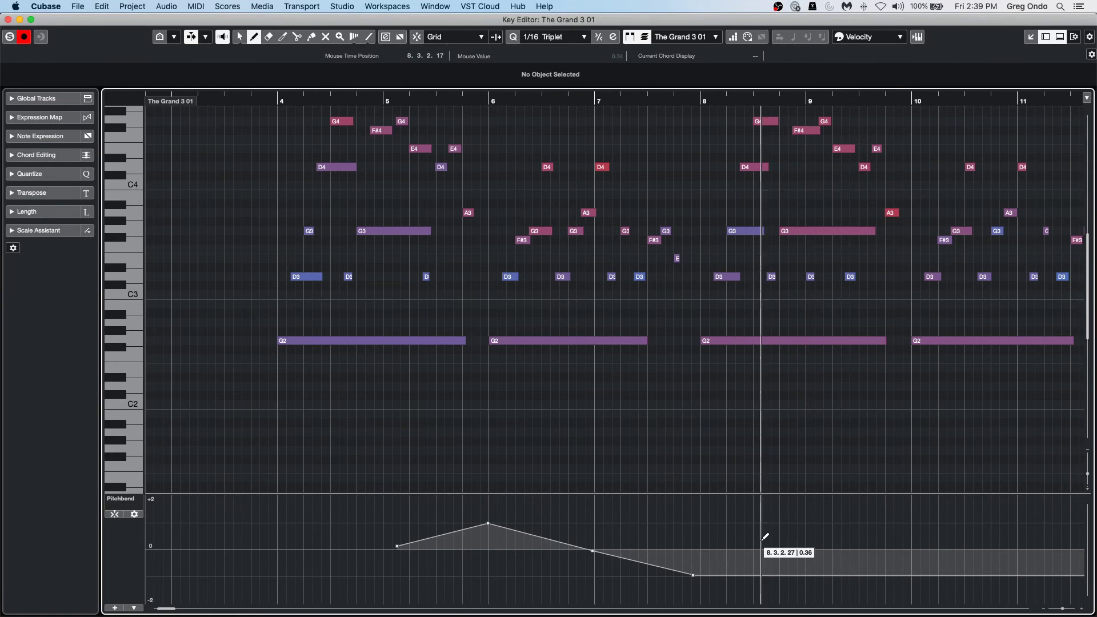
click(778, 519)
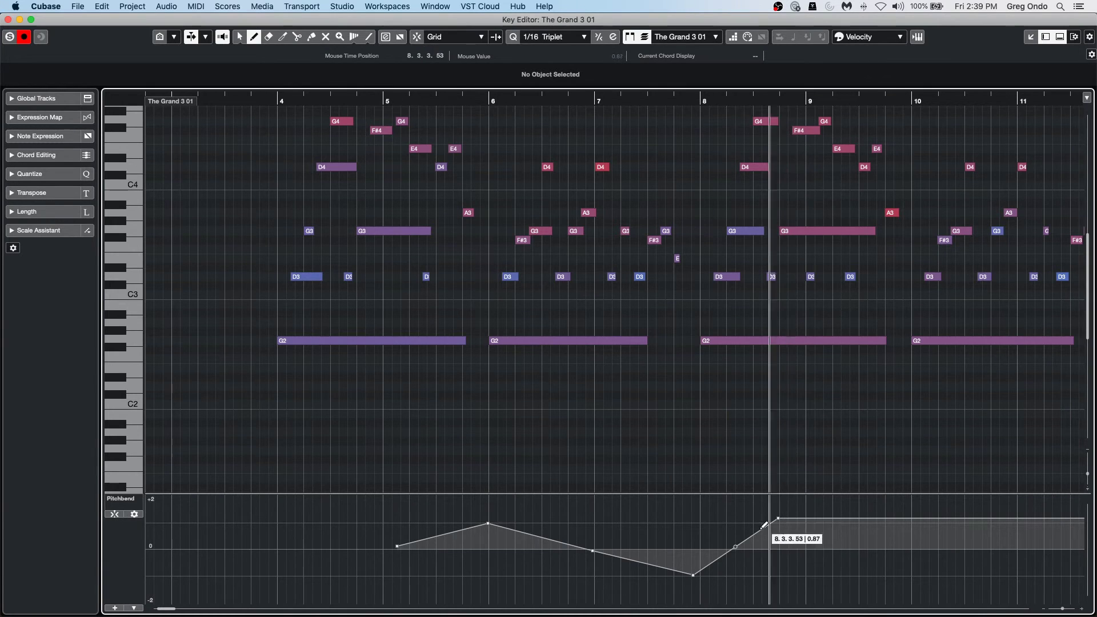
Step: Turn on pitchbend snapping and add points at whole-semitone values of +1, 0 and -1 between bars 3 and 10
click(115, 514)
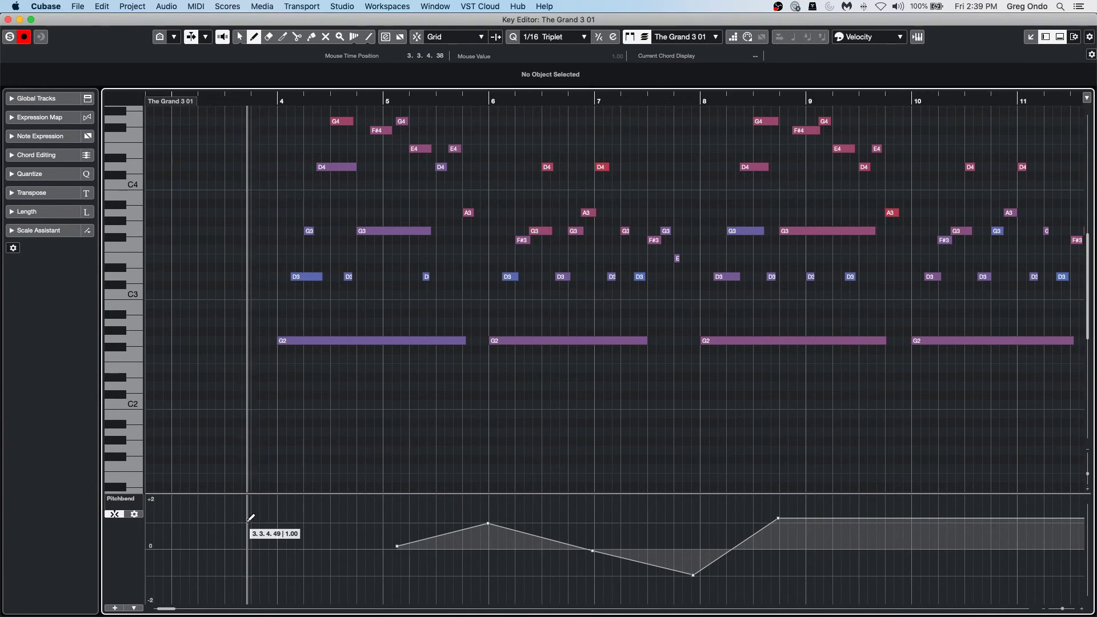
drag(248, 523, 337, 551)
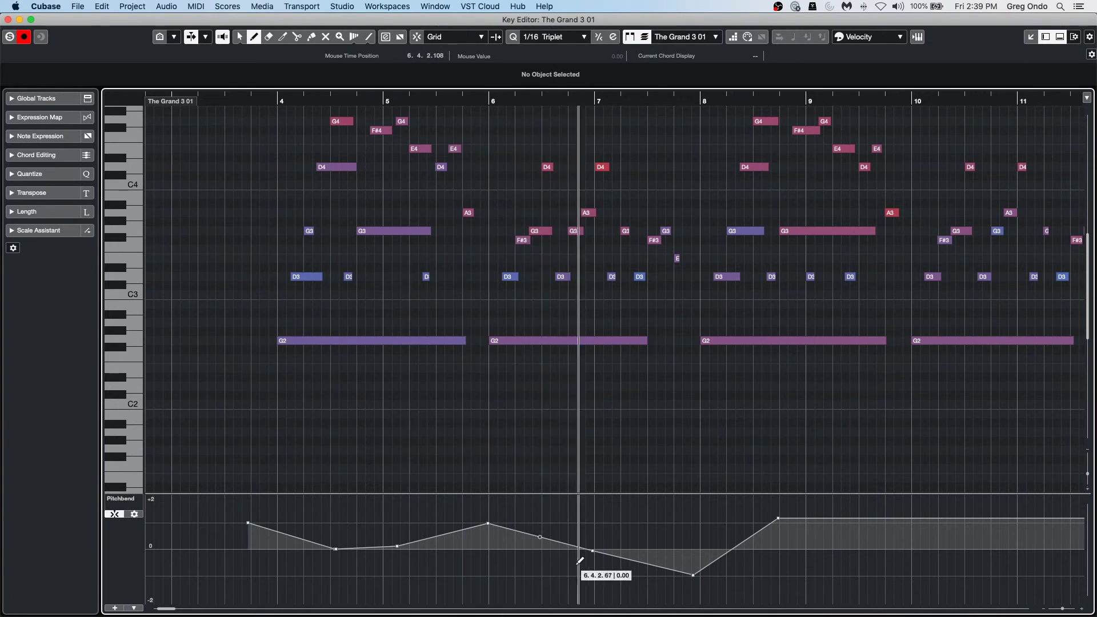
click(541, 575)
click(703, 524)
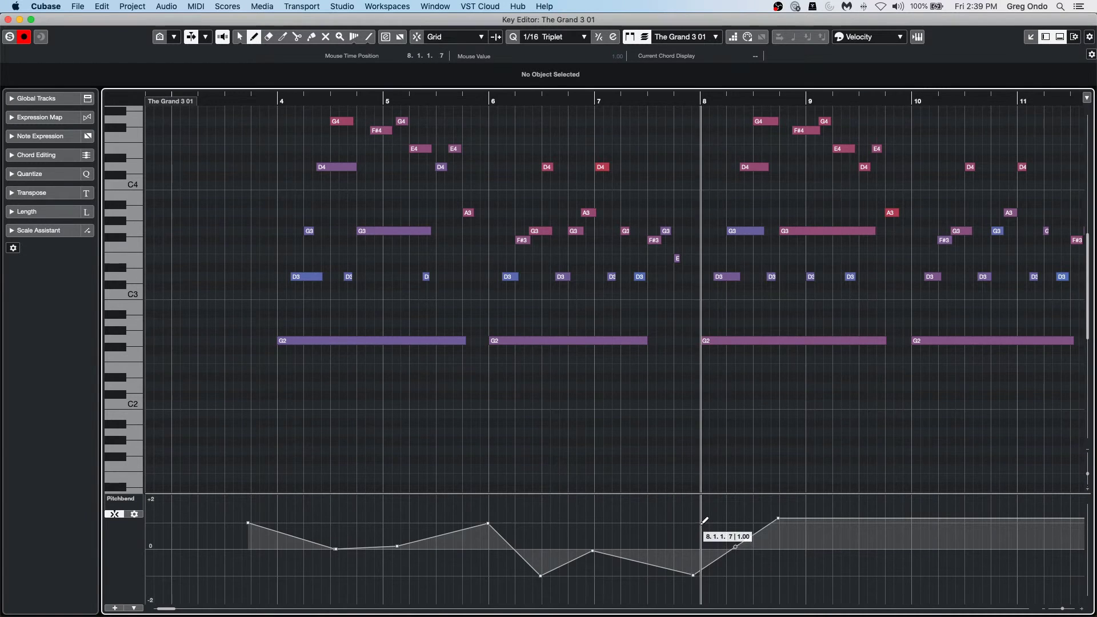
click(850, 550)
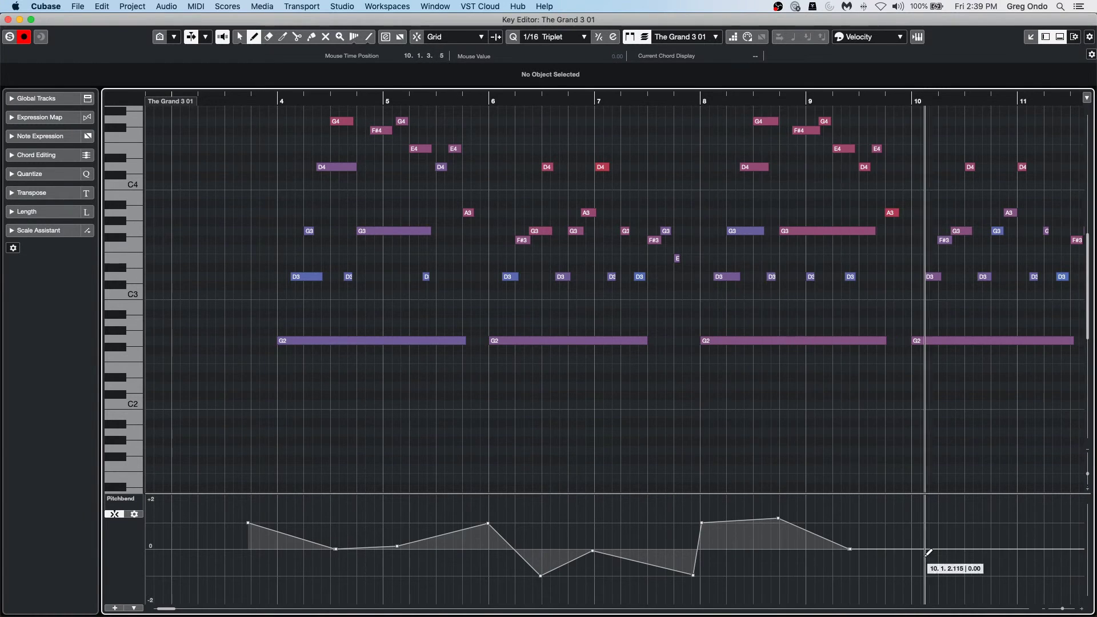
click(943, 576)
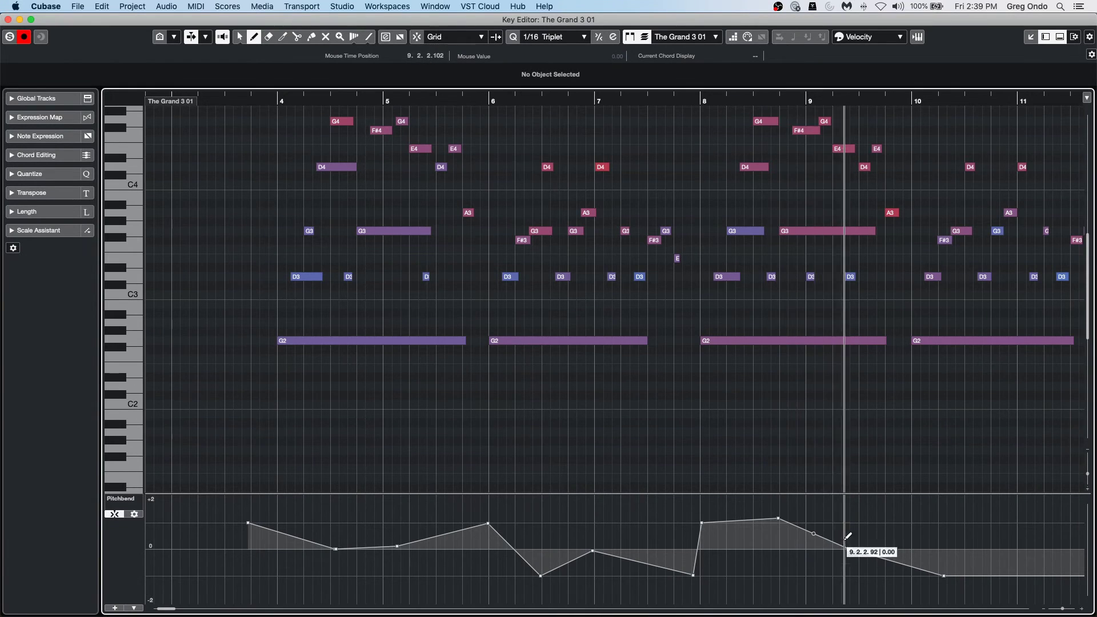
Step: With the Object Selection tool, bend several pitchbend ramps into curves and add a zero-value point late in bar 6
right_click(834, 560)
click(833, 560)
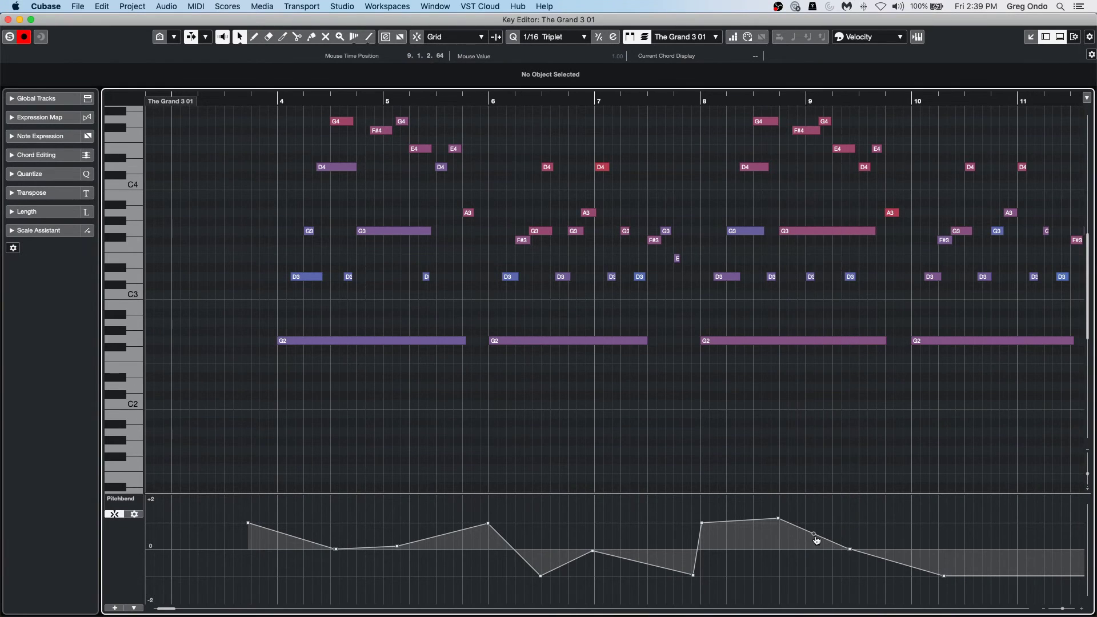
mouse_move(815, 536)
mouse_down()
mouse_move(811, 548)
mouse_move(814, 534)
mouse_up()
drag(898, 566, 906, 550)
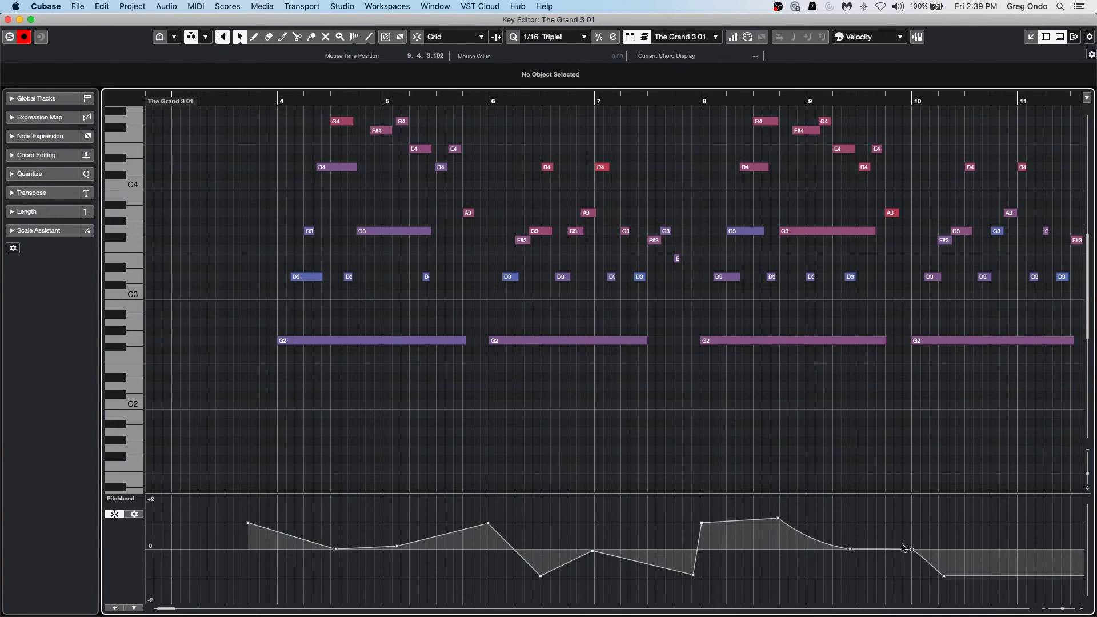
drag(700, 552, 705, 554)
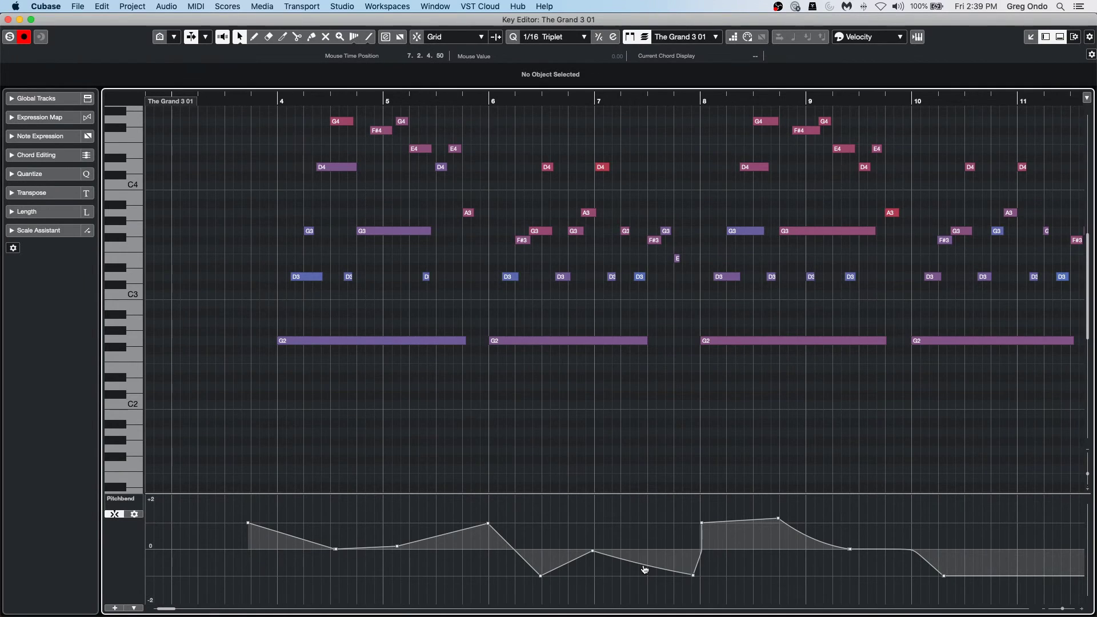
click(566, 569)
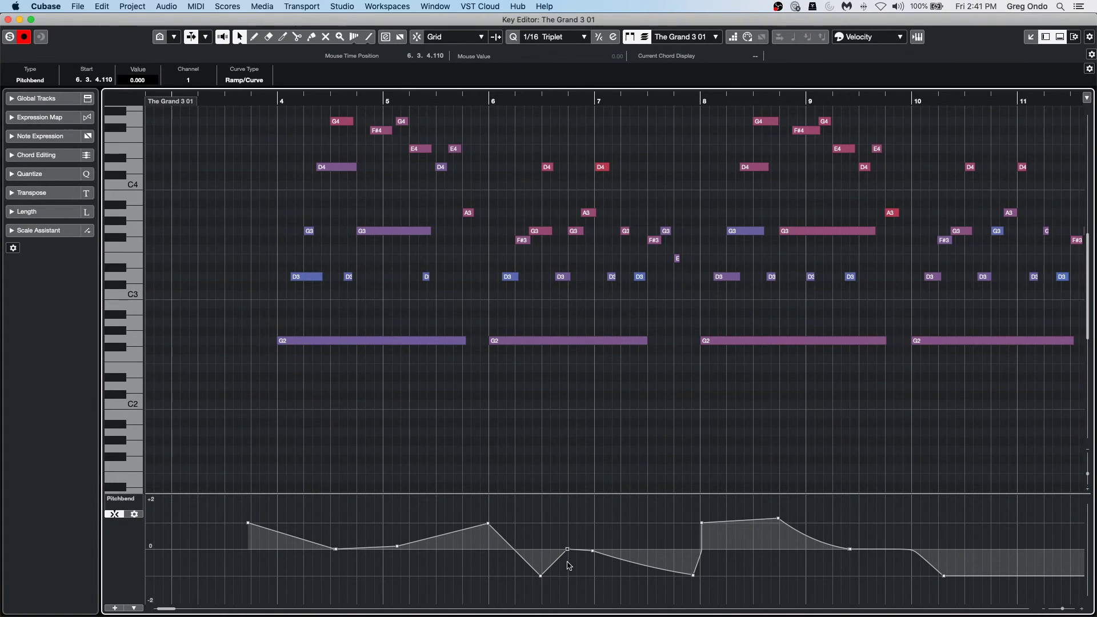
Step: Expand the Global Tracks section in the Key Editor's Inspector and close the editor
click(161, 38)
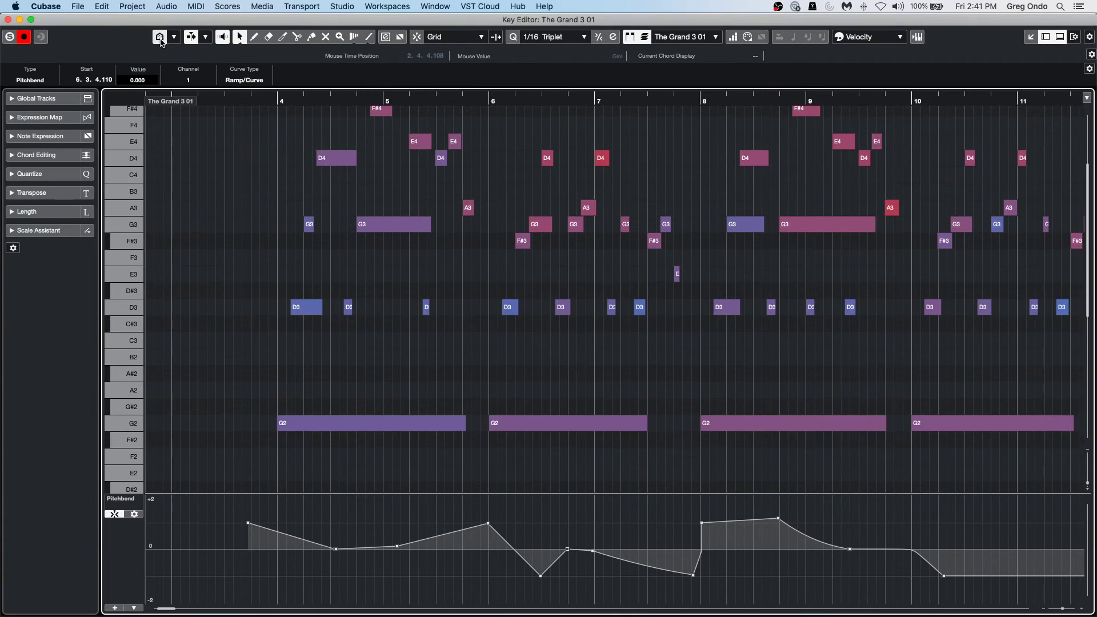
click(160, 38)
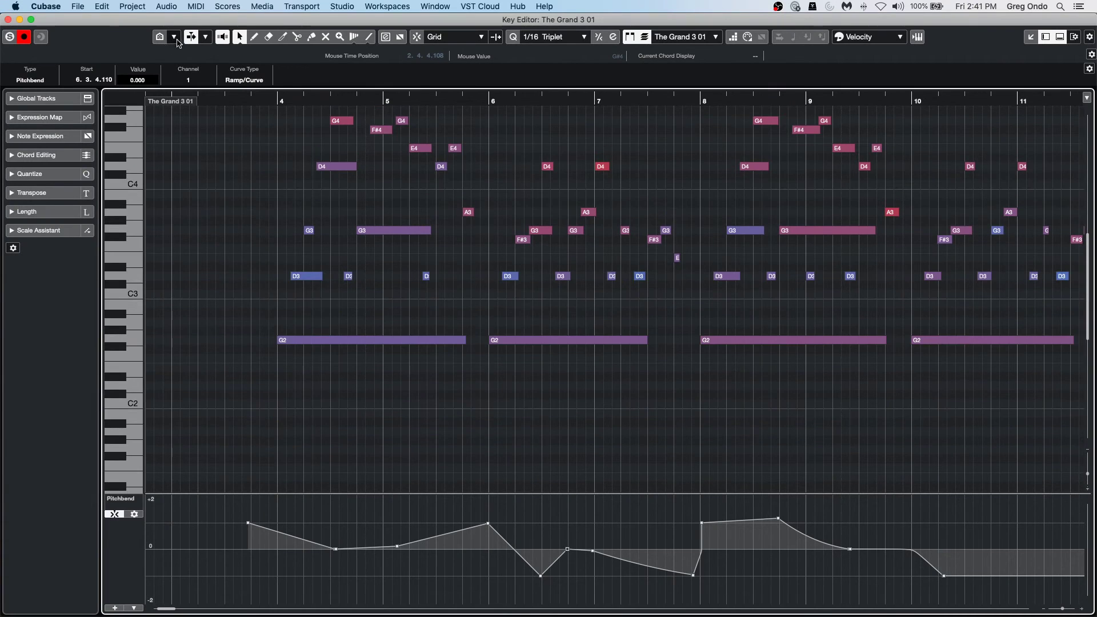
click(51, 98)
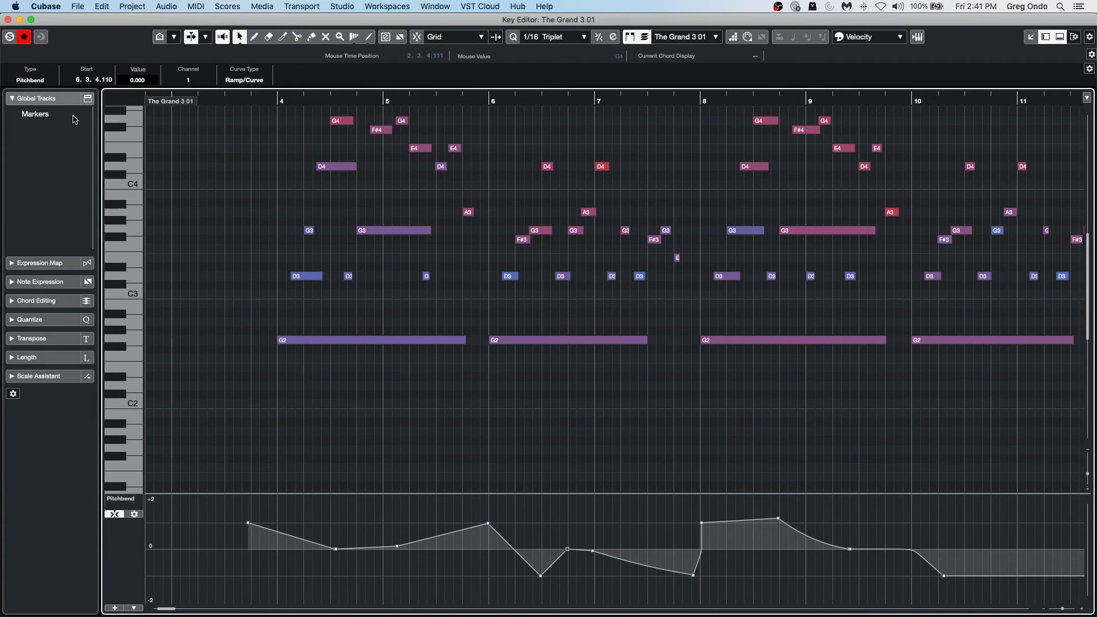
click(66, 120)
click(62, 125)
click(8, 19)
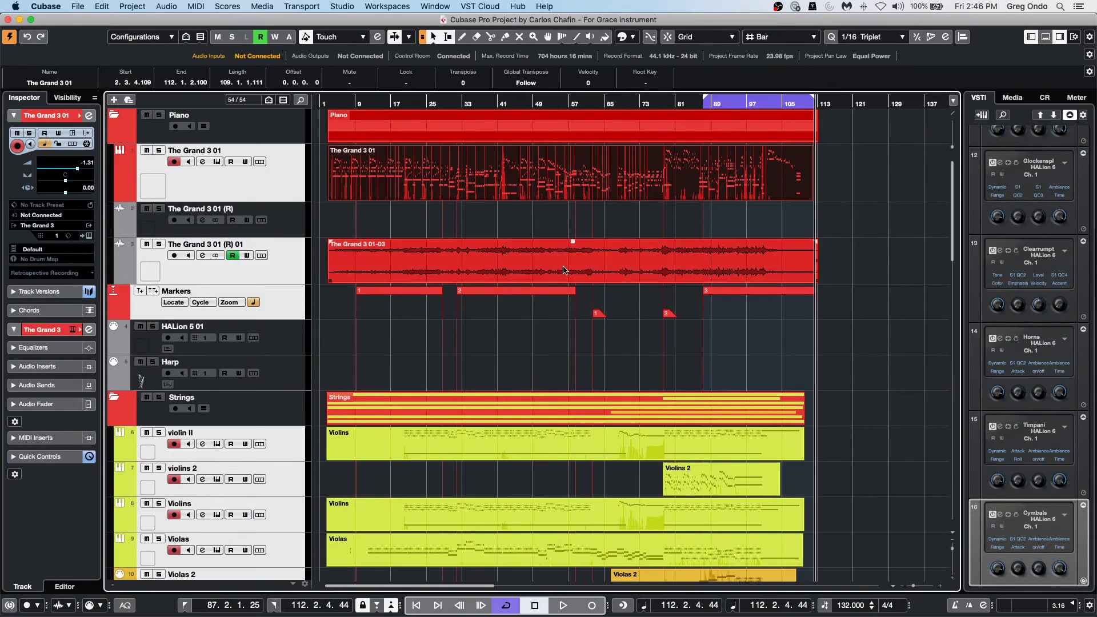
Step: Select the Markers track, open the Profile Manager to view the available profiles, and close it
click(500, 353)
click(278, 313)
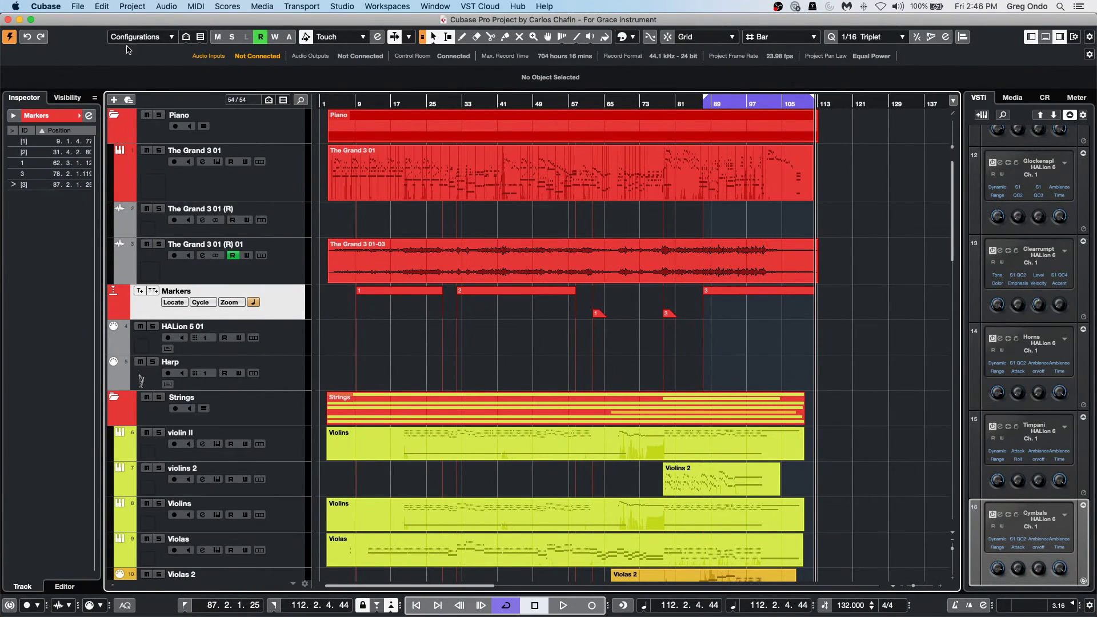
click(107, 6)
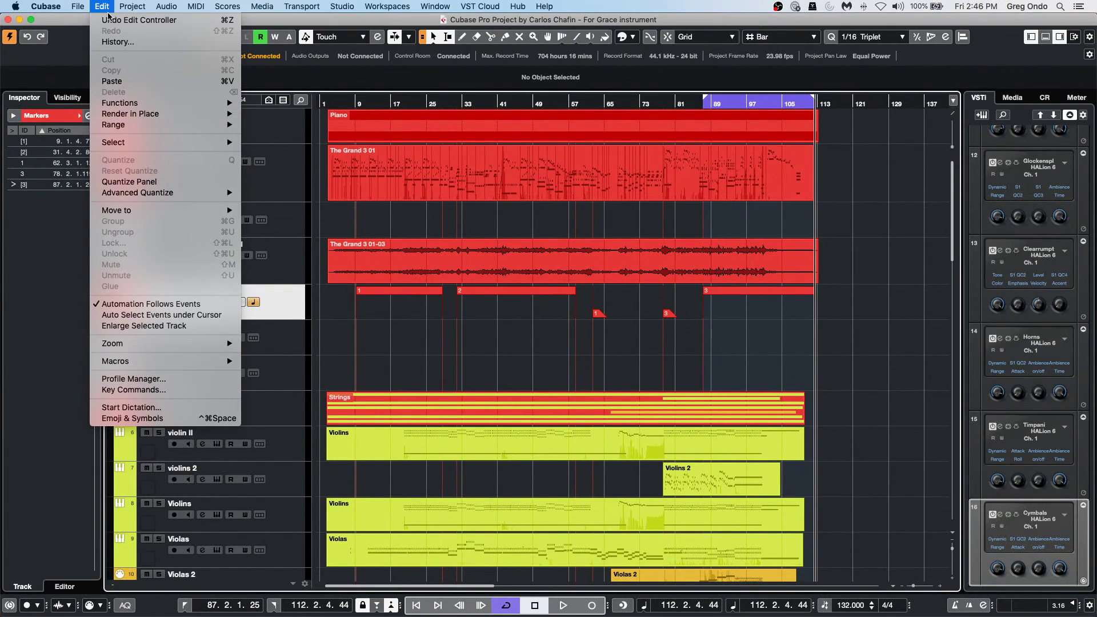
click(134, 379)
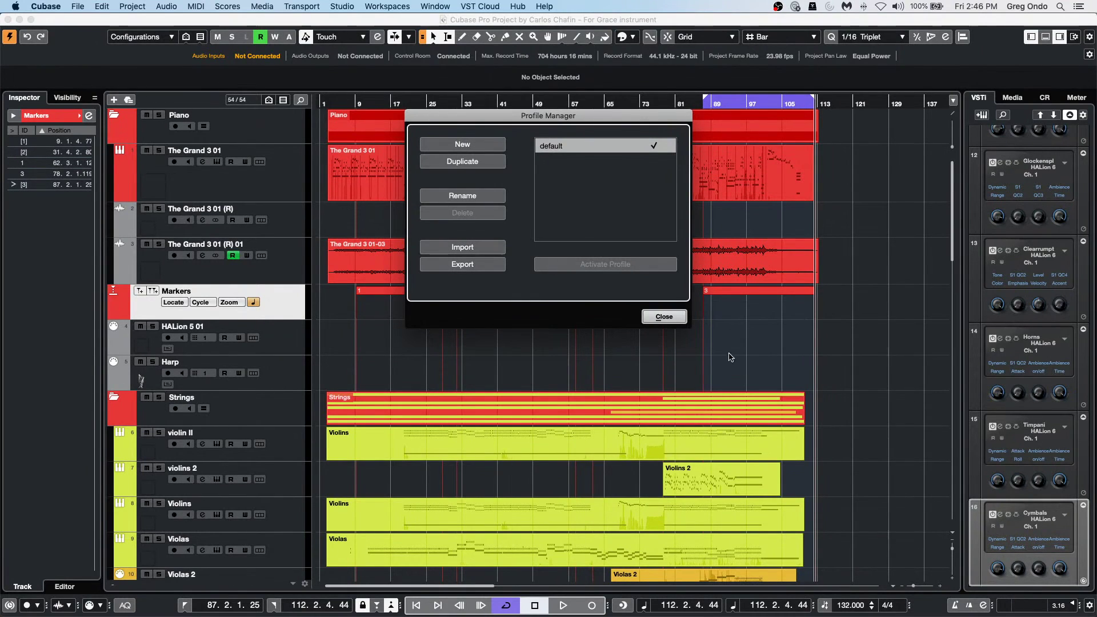
click(664, 317)
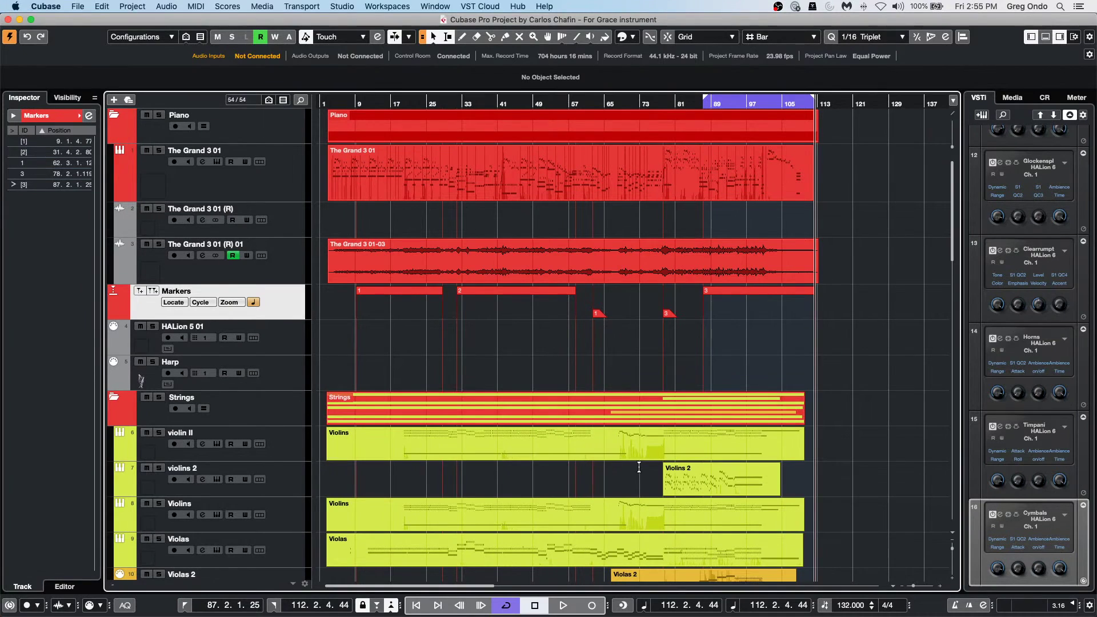
click(703, 480)
click(380, 508)
click(695, 451)
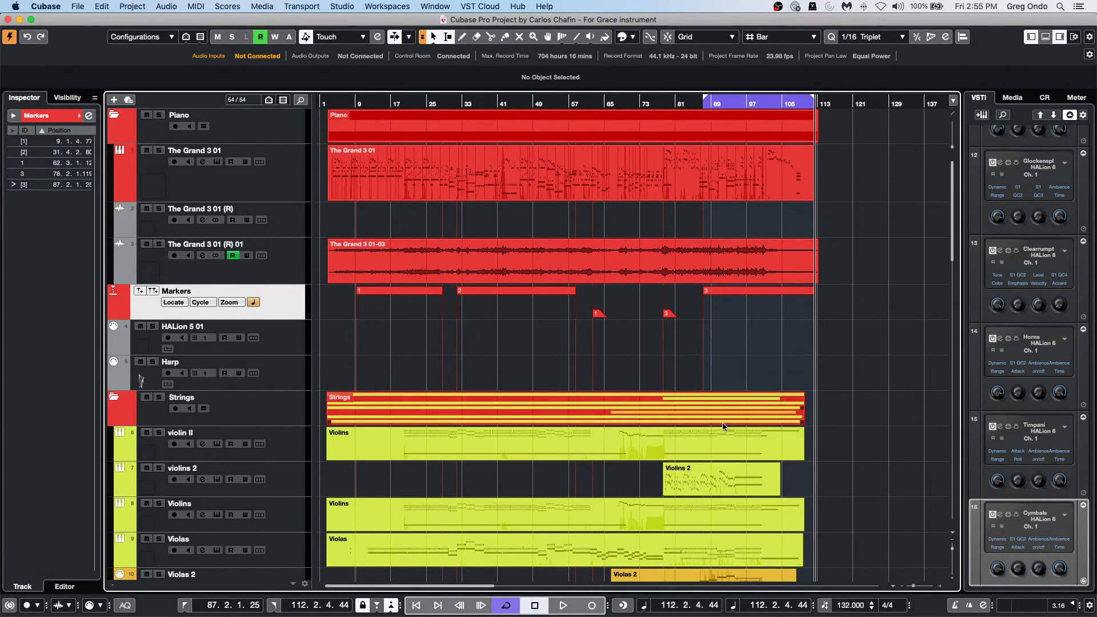
Step: Open the Add Track dialog for a new instrument track from the violins 2 track and cancel it
right_click(286, 482)
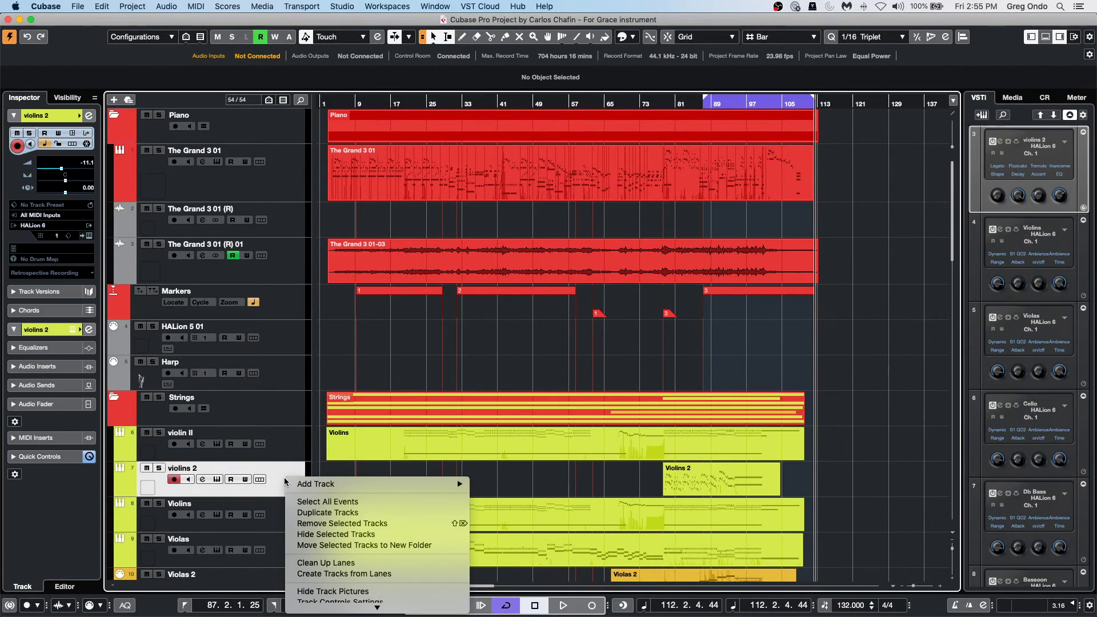
mouse_move(366, 486)
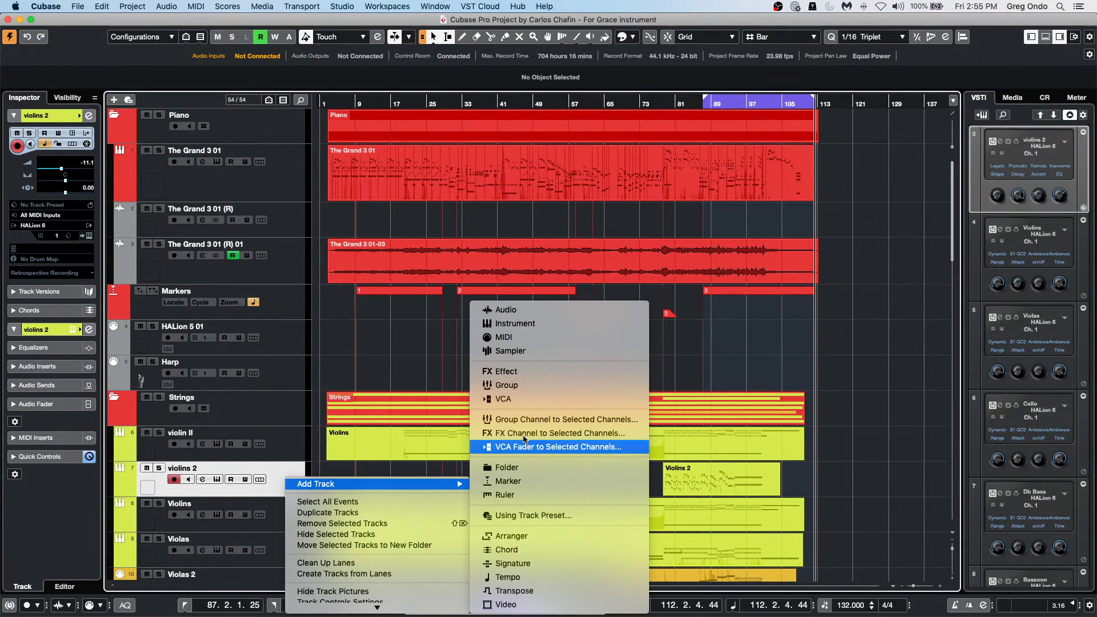
click(509, 324)
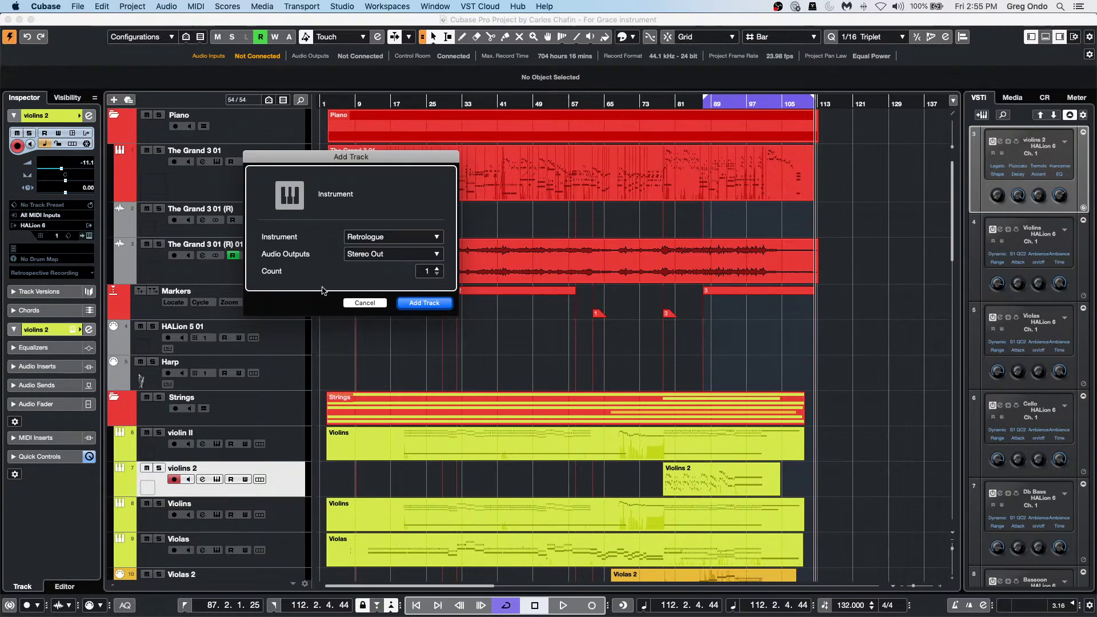
click(372, 303)
Step: Add eight mono audio tracks routed to Stereo Out below The Grand 3 01 (R) 01 track
scroll(400, 290, down, 15)
scroll(399, 290, up, 15)
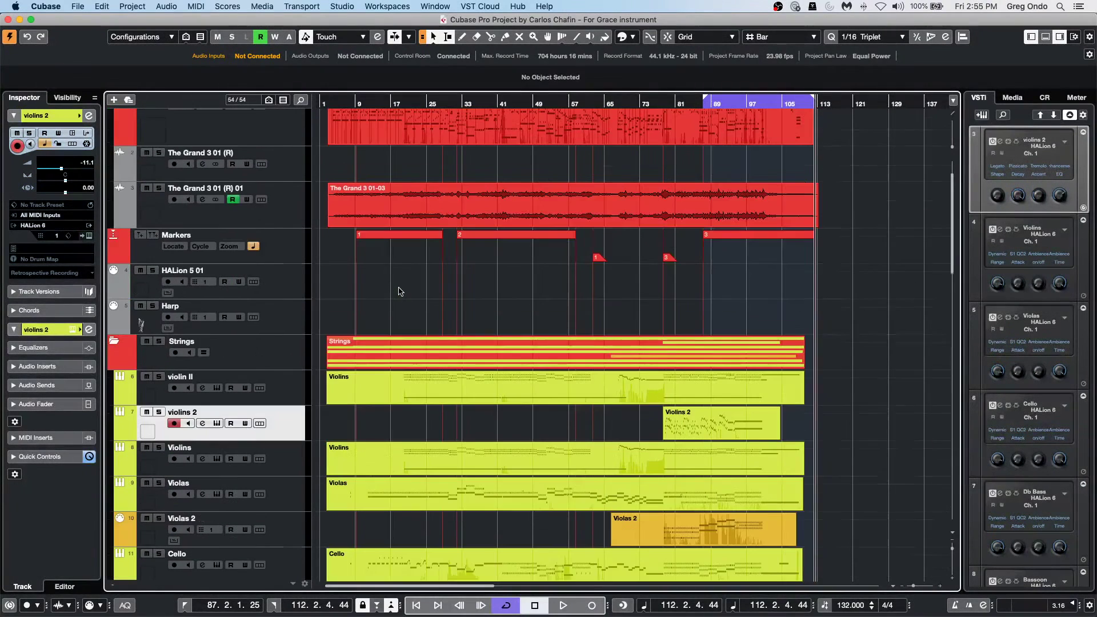
scroll(400, 292, up, 1)
click(270, 211)
right_click(272, 209)
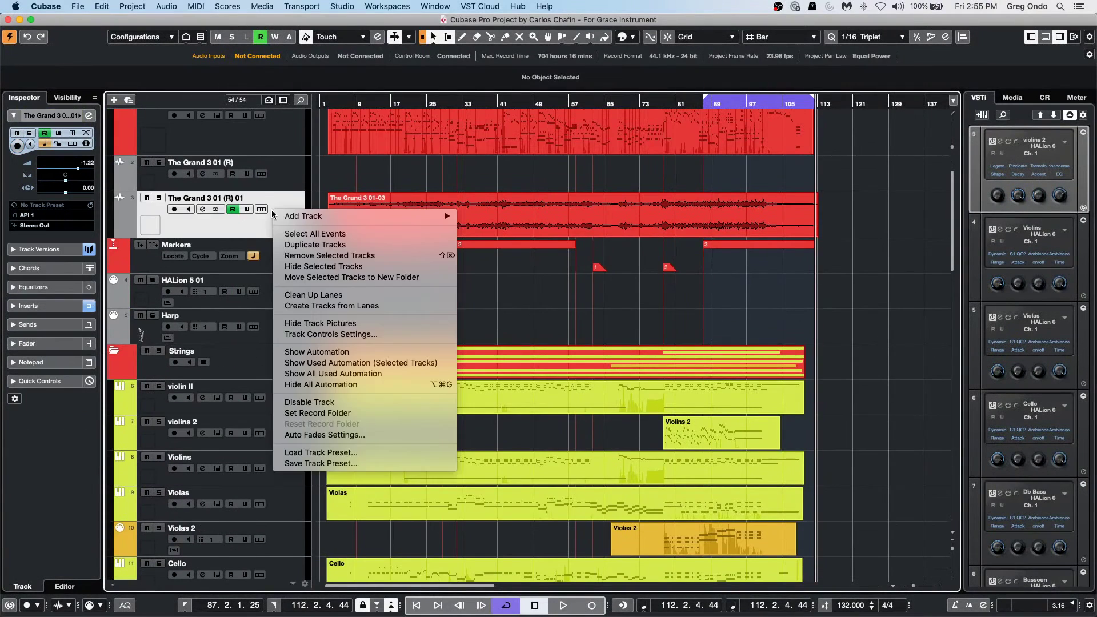
click(268, 215)
right_click(272, 211)
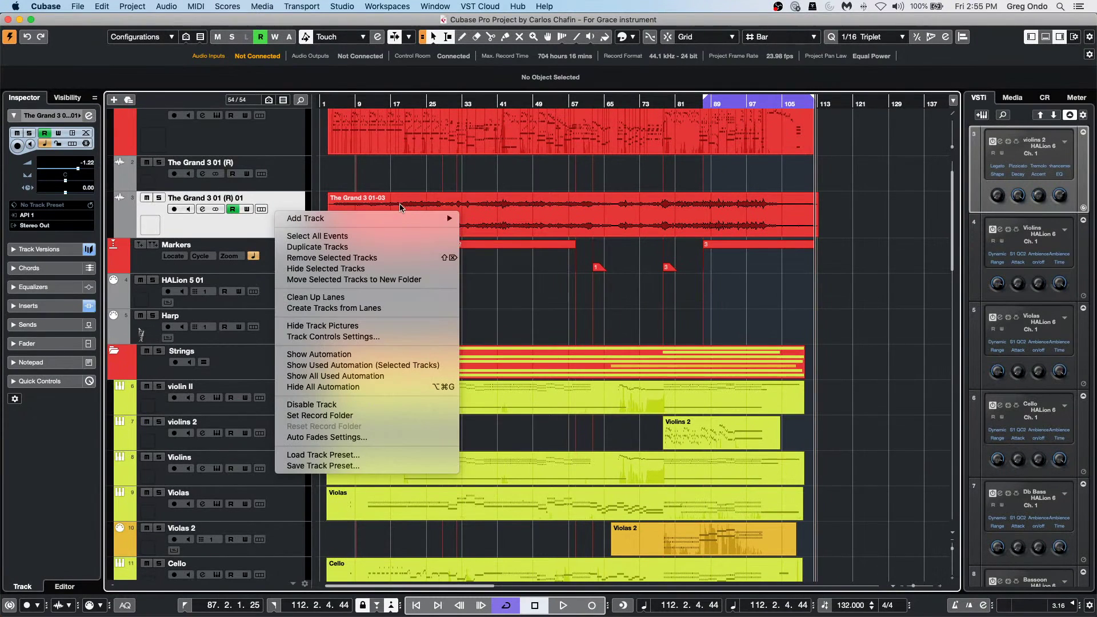
mouse_move(398, 219)
click(489, 220)
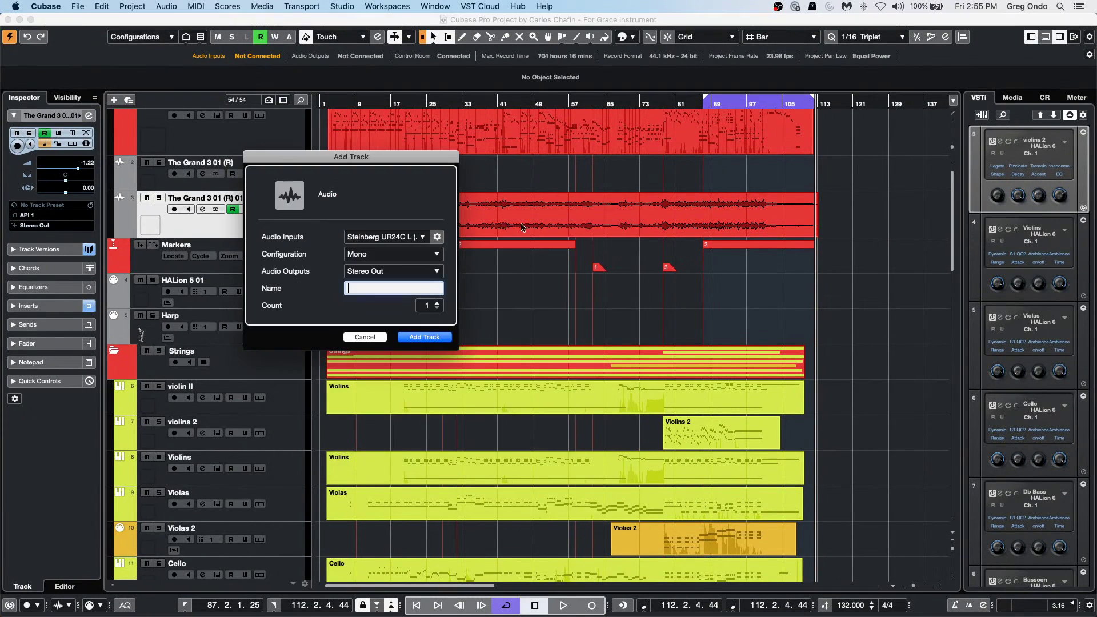
scroll(437, 305, up, 7)
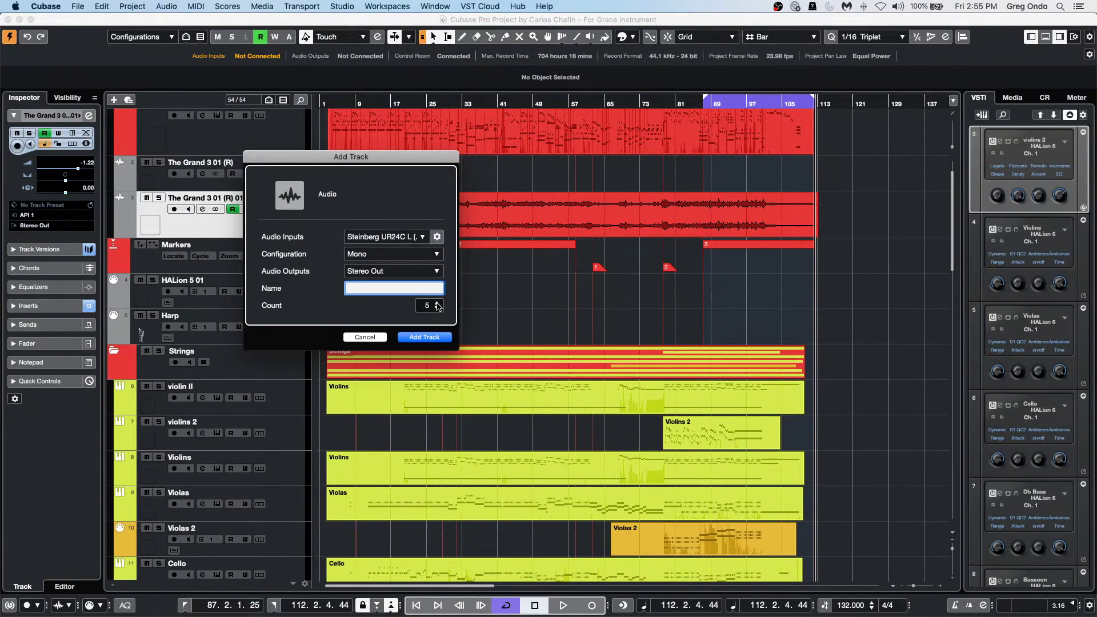
click(439, 337)
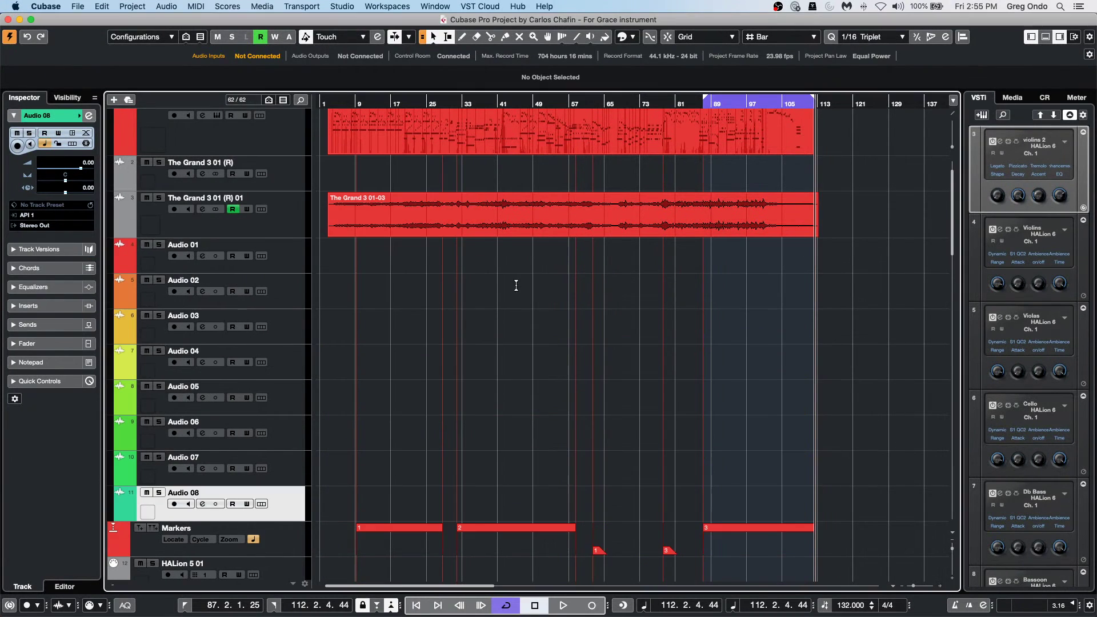
Step: Try moving The Grand 3 01-03 event onto the Audio 03 track and undo the move
click(470, 227)
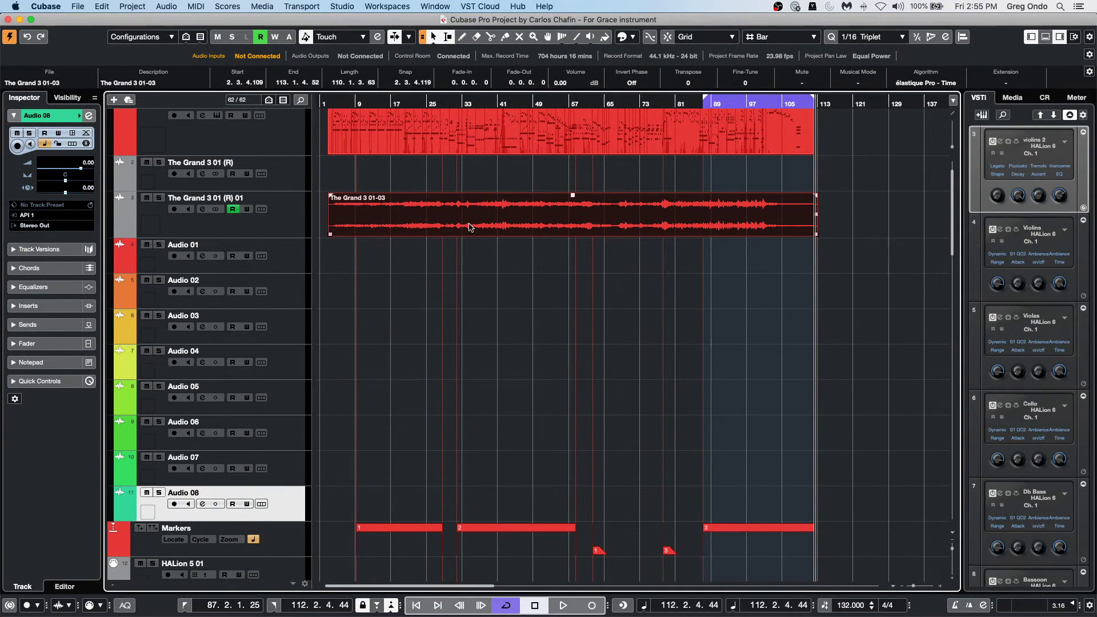
drag(470, 227, 566, 330)
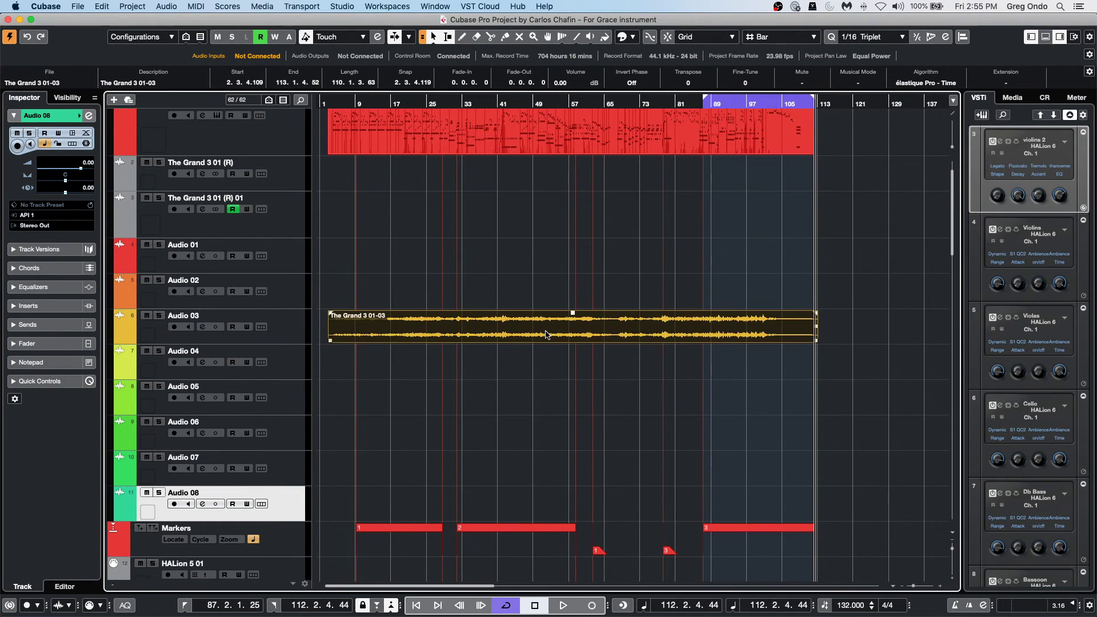
key(super+z)
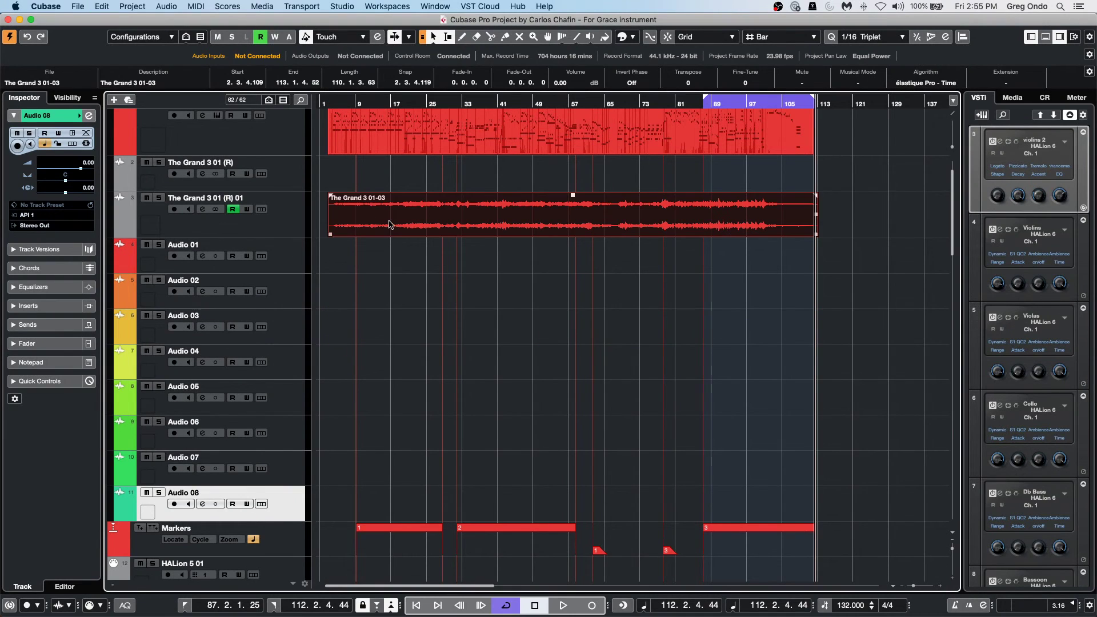
Step: Copy The Grand 3 01-03 event onto the Audio 02 track, leaving the original in place
drag(389, 224, 384, 297)
key(super+z)
drag(391, 228, 420, 295)
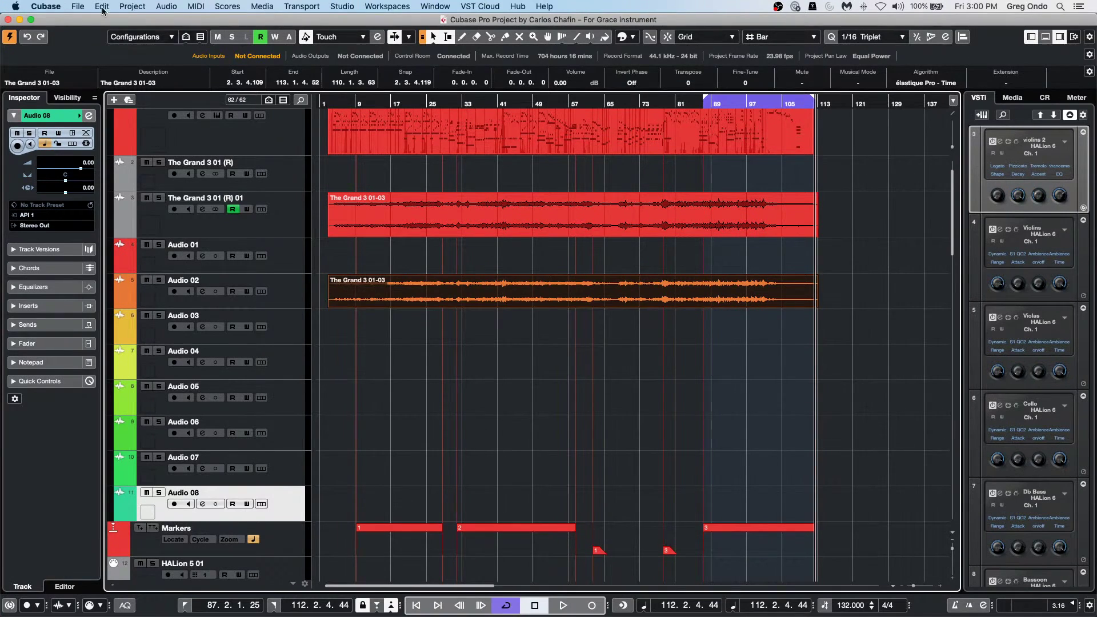
Step: Open the Steinberg Hub for a new project, browse the recent projects around LoopMashFX, and cancel it
click(80, 6)
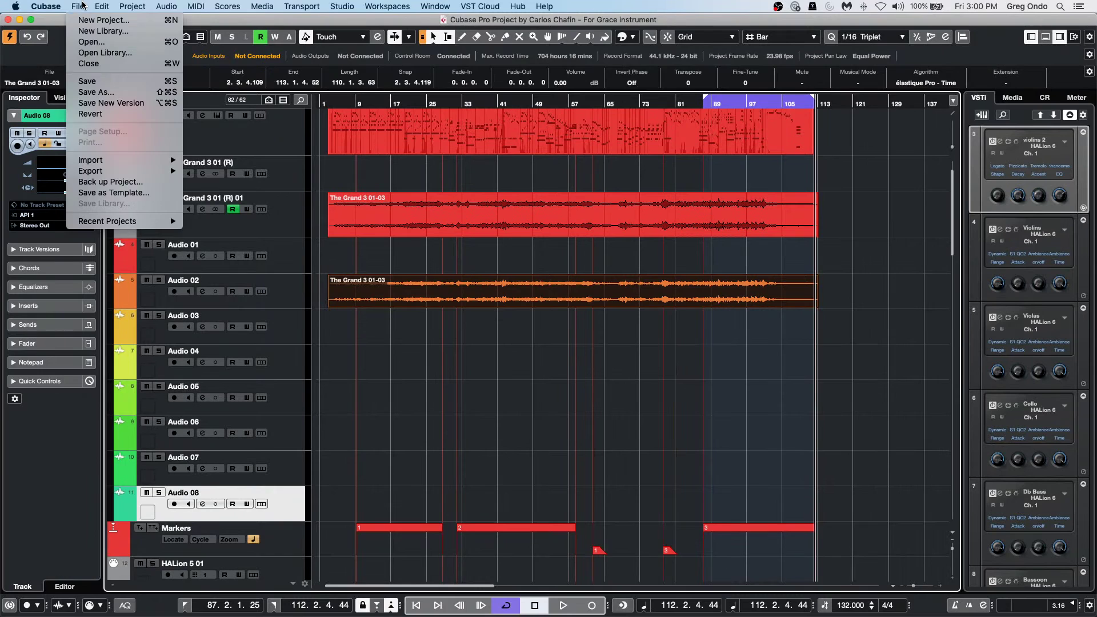
click(104, 21)
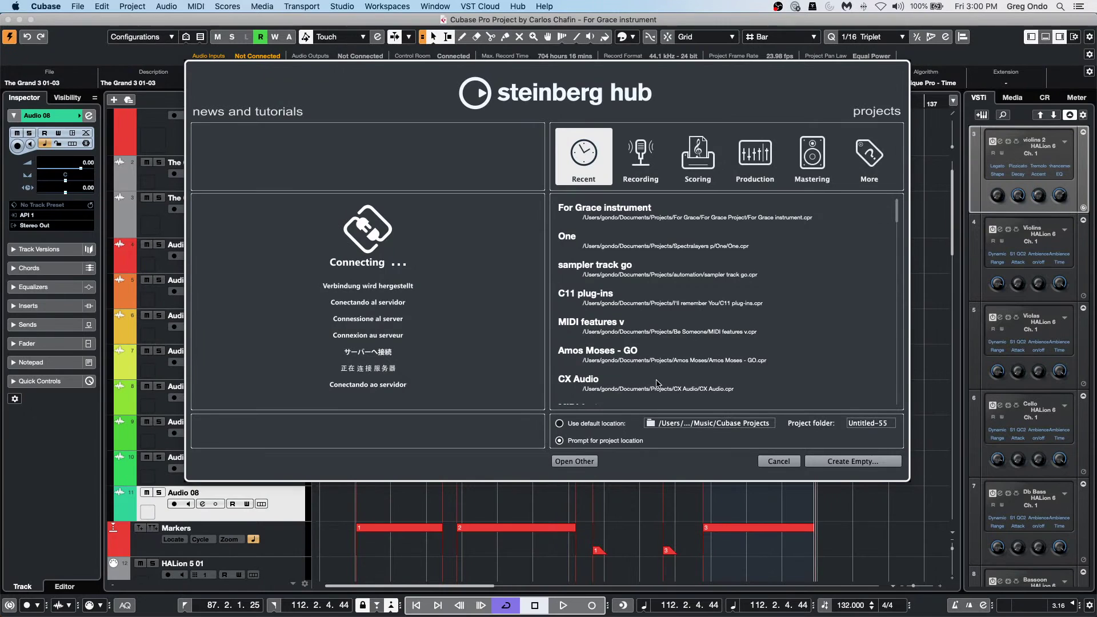
scroll(657, 380, down, 5)
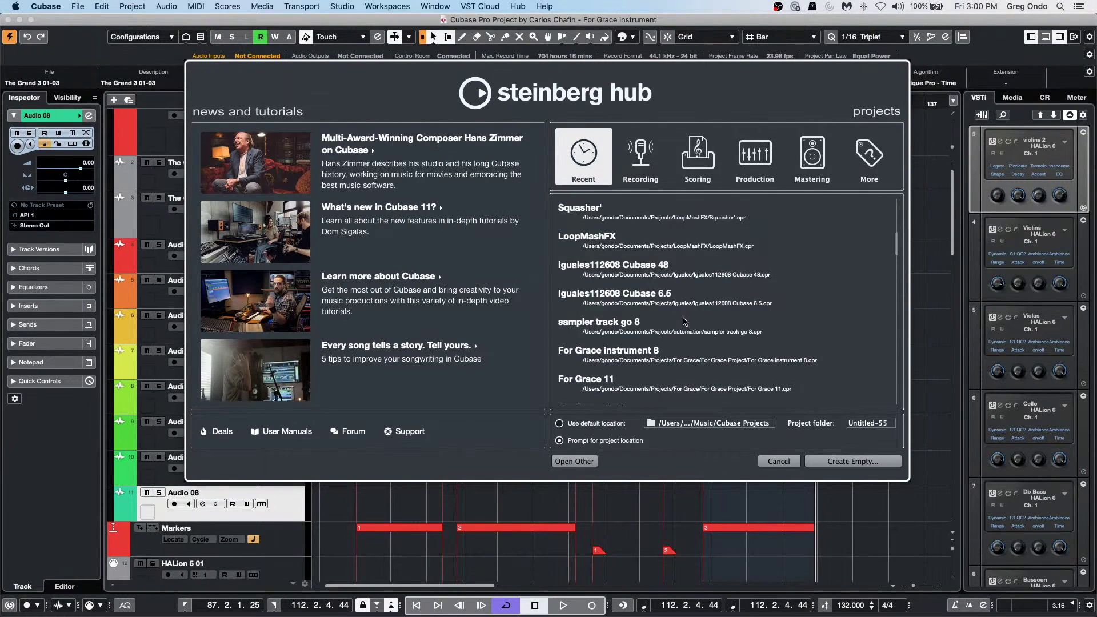
scroll(693, 327, down, 1)
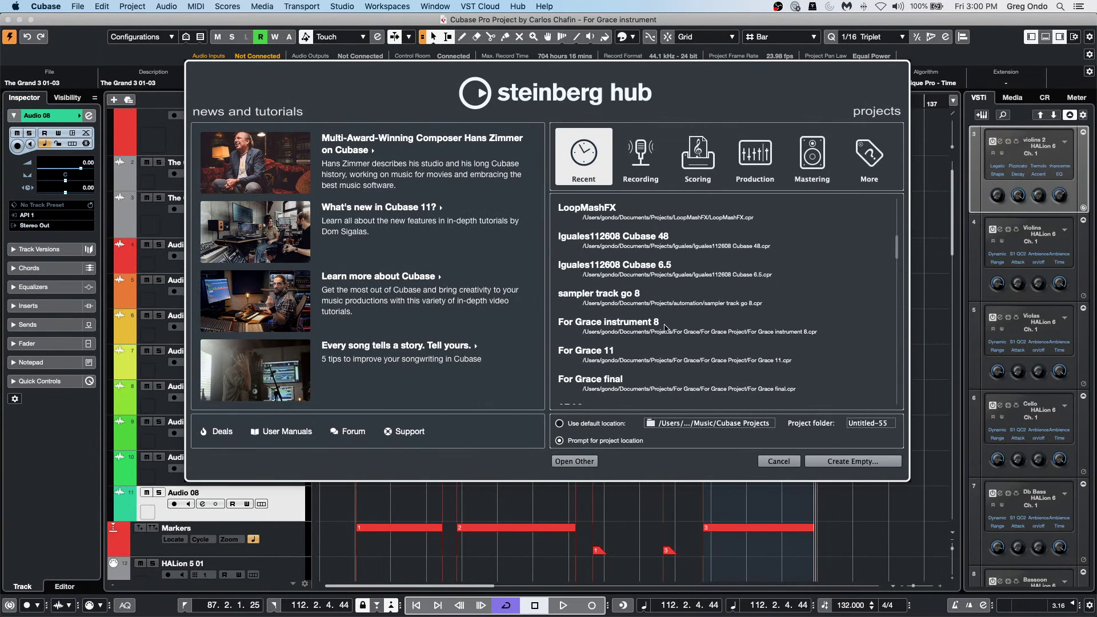
scroll(666, 329, up, 1)
click(610, 236)
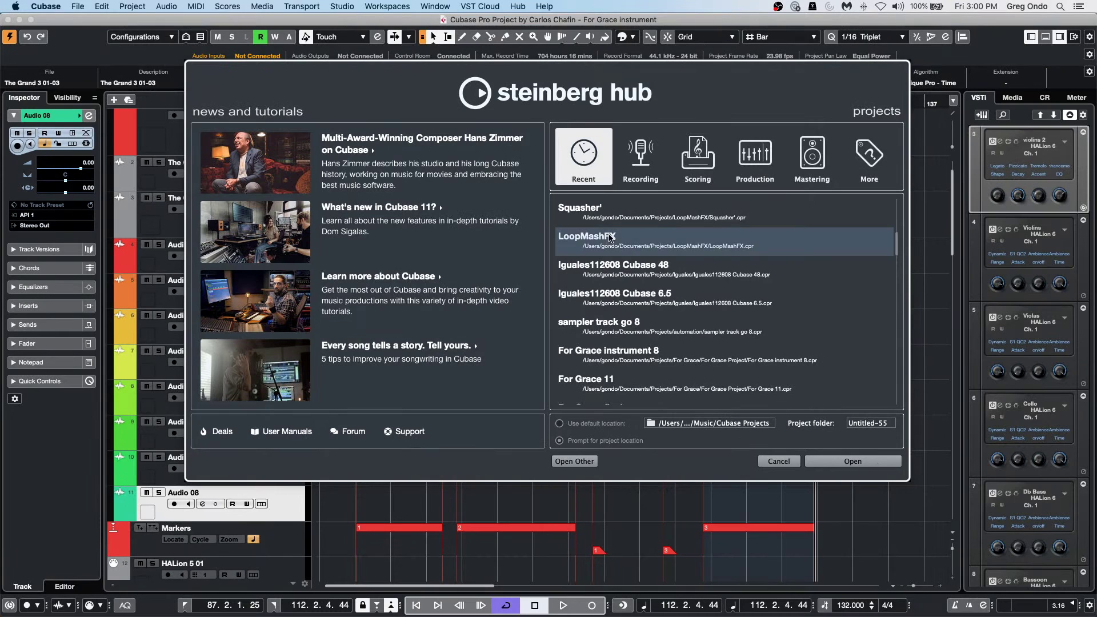
right_click(610, 236)
click(623, 240)
click(789, 461)
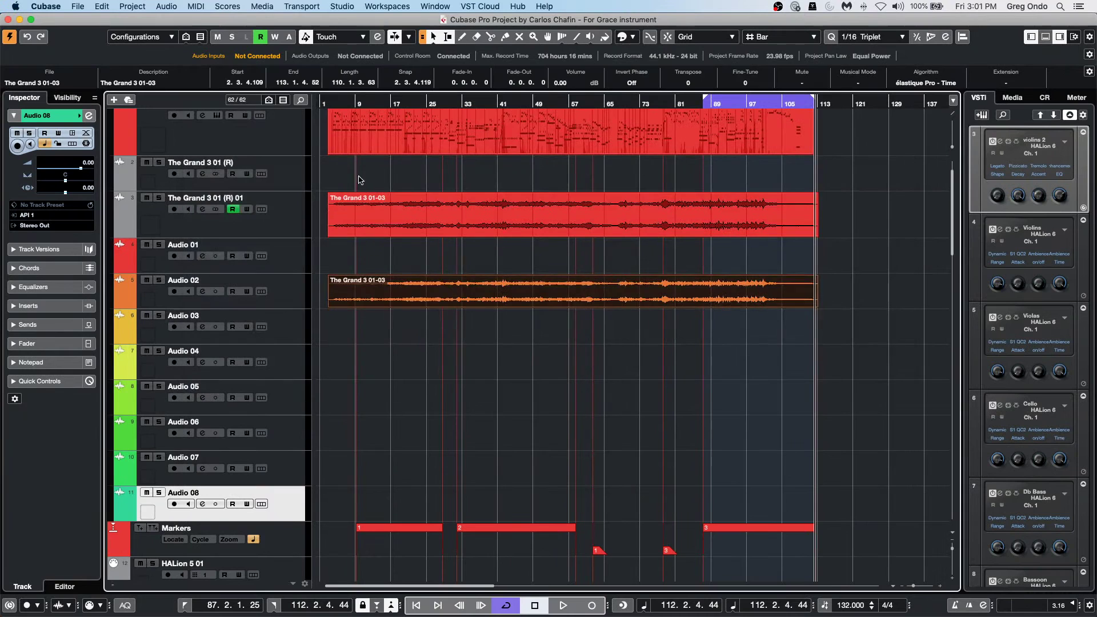
Step: Open the recent project sampler track go.cpr and select Sampler Track 02
click(80, 7)
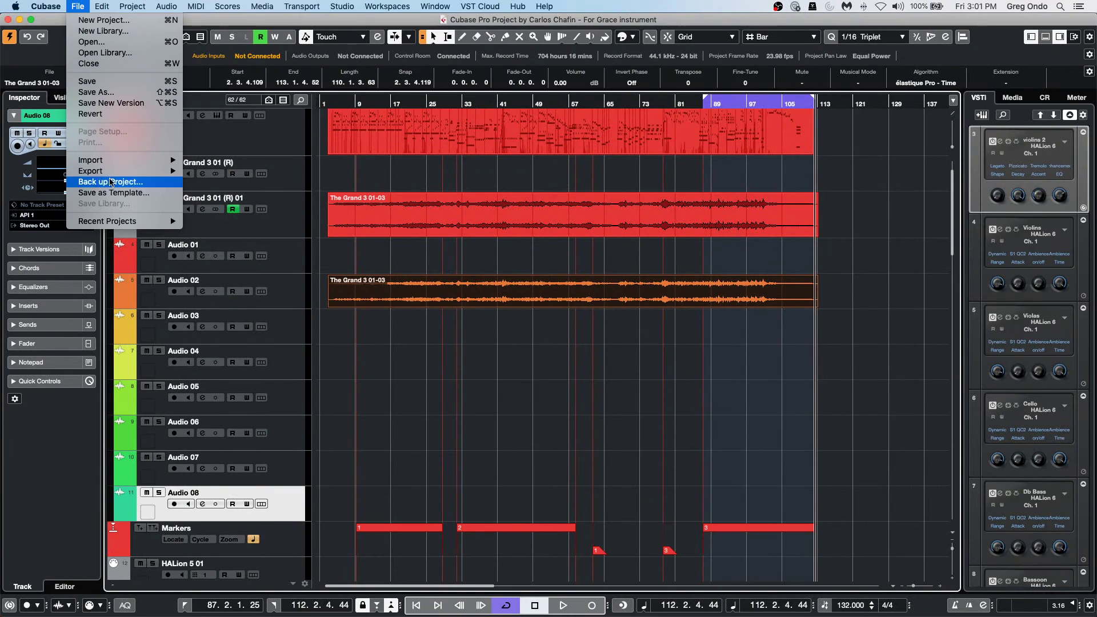
mouse_move(117, 222)
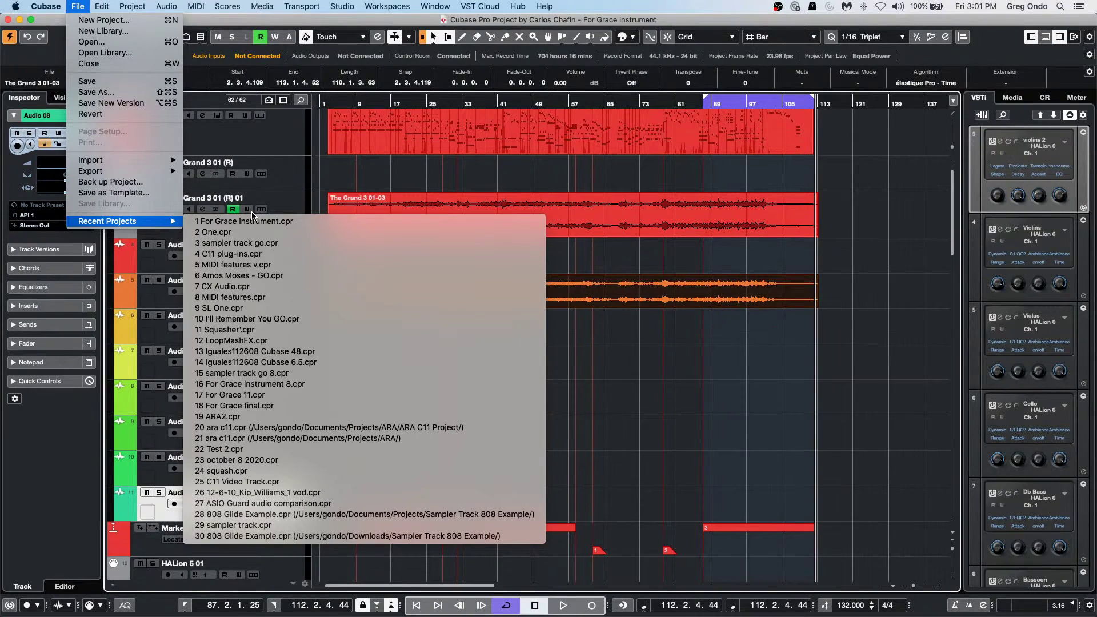
click(246, 243)
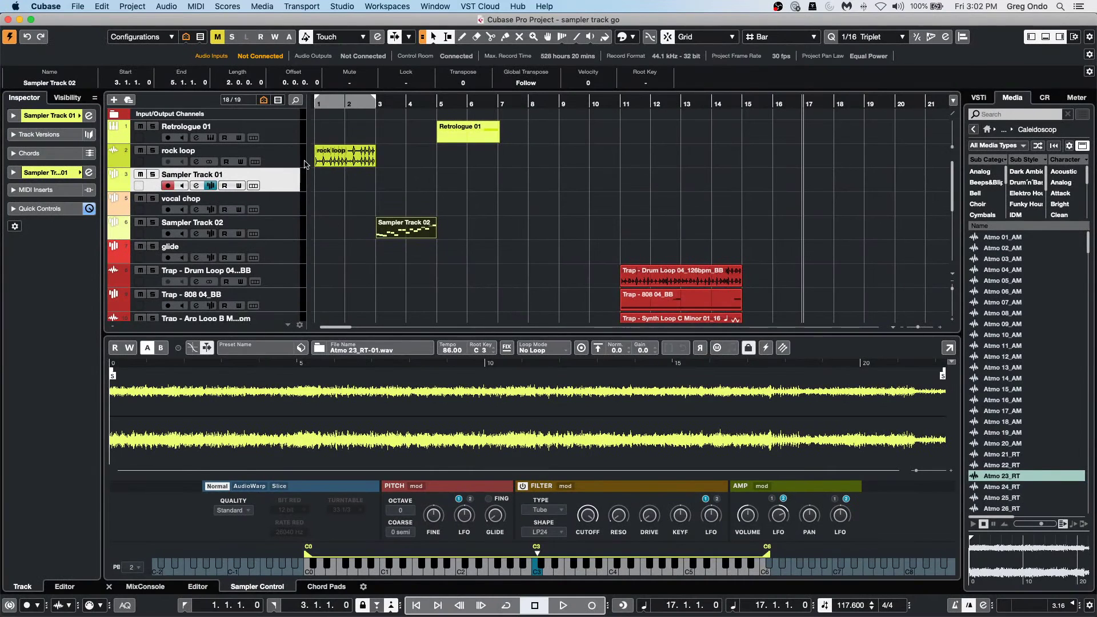
click(275, 246)
click(277, 227)
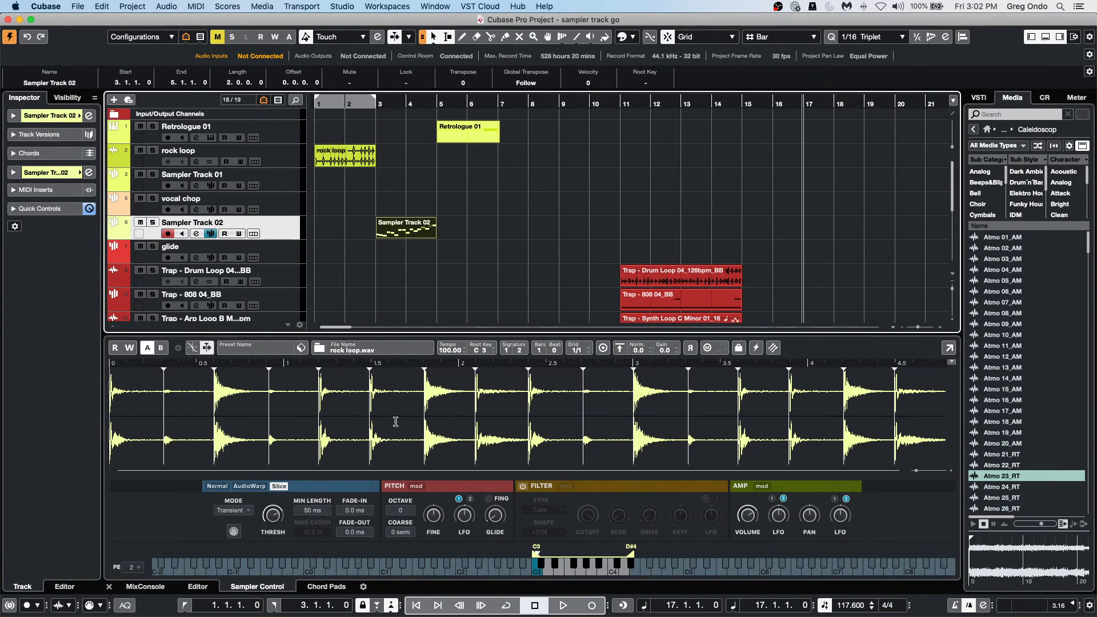
Step: Set the rock loop sampler's coarse pitch to 2 semitones and audition slices before and after the change
click(563, 573)
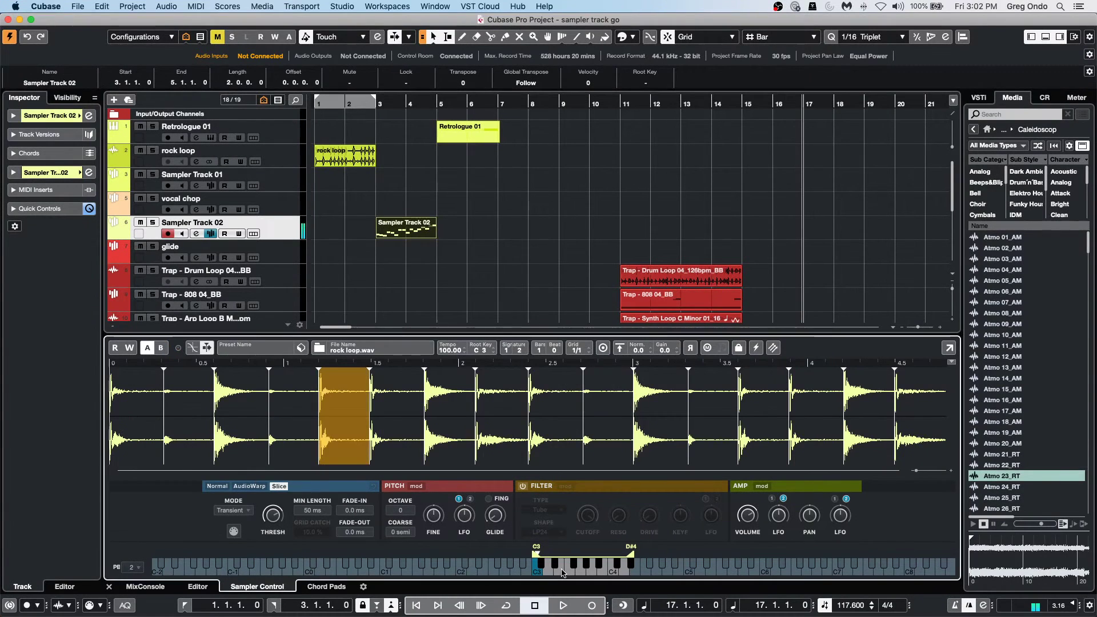
mouse_move(433, 516)
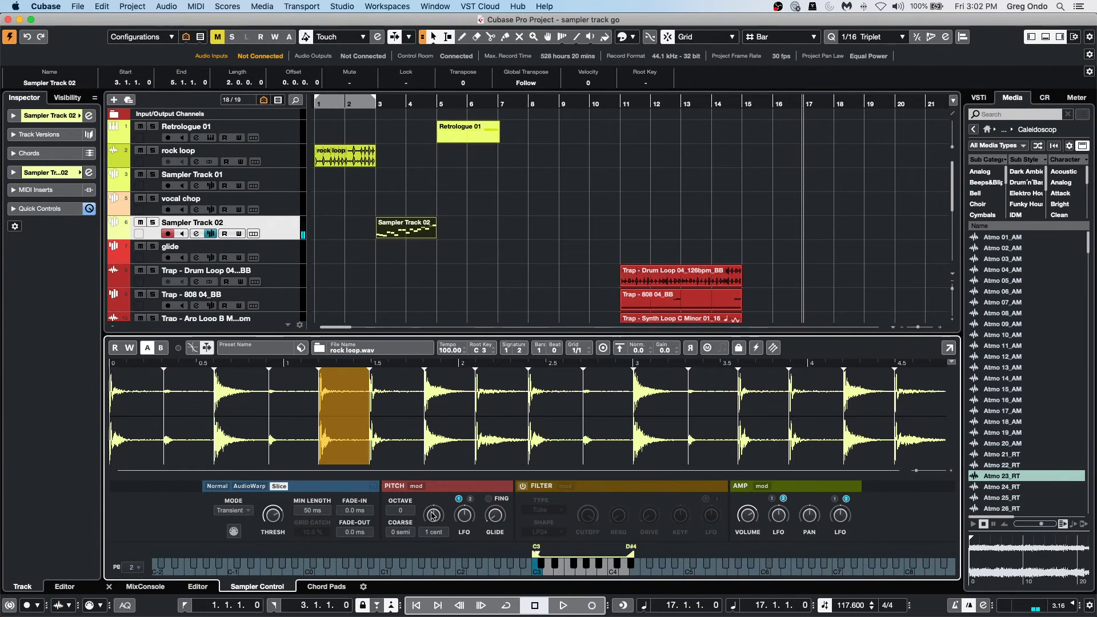
scroll(439, 518, up, 1)
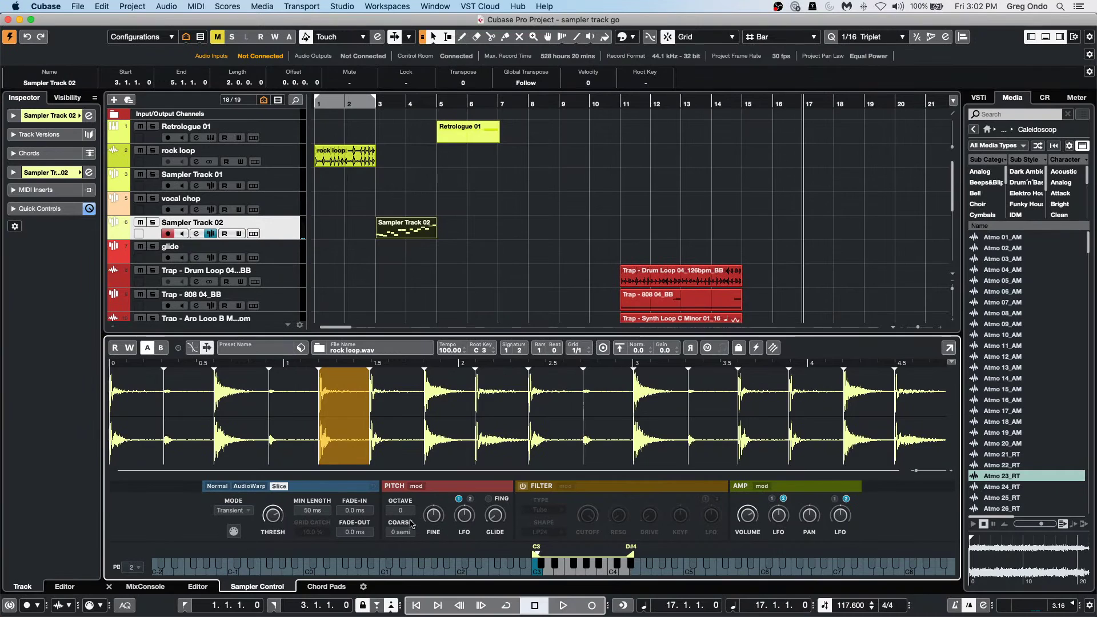
scroll(403, 533, up, 2)
click(573, 571)
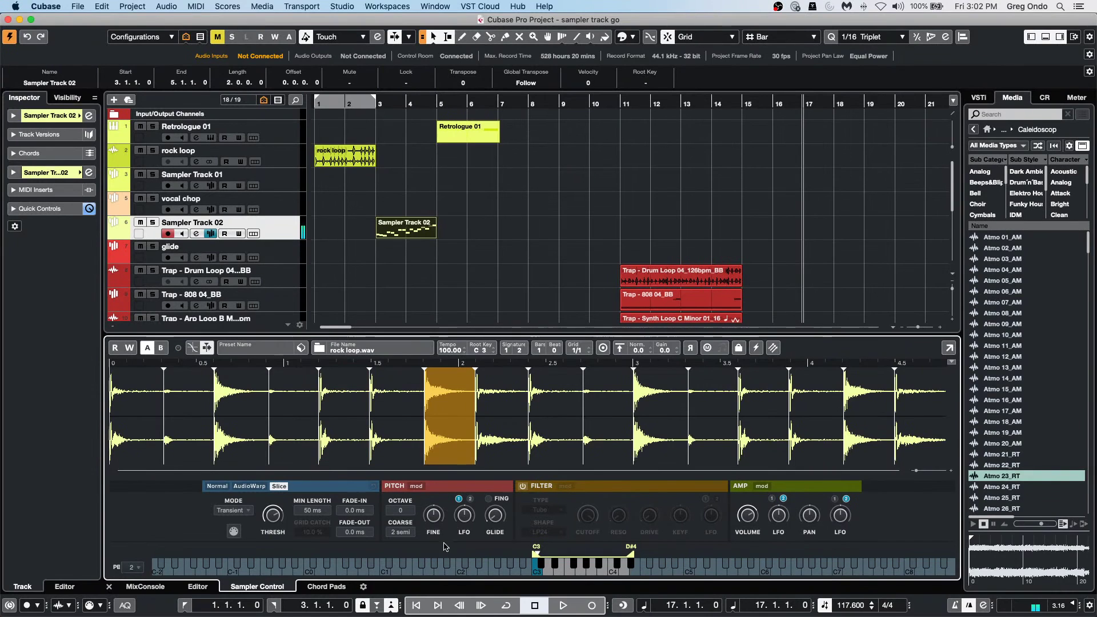
Step: Lower the rock loop sampler's fine pitch to -20 cents and audition the first few slices
scroll(430, 523, down, 2)
click(552, 571)
click(540, 572)
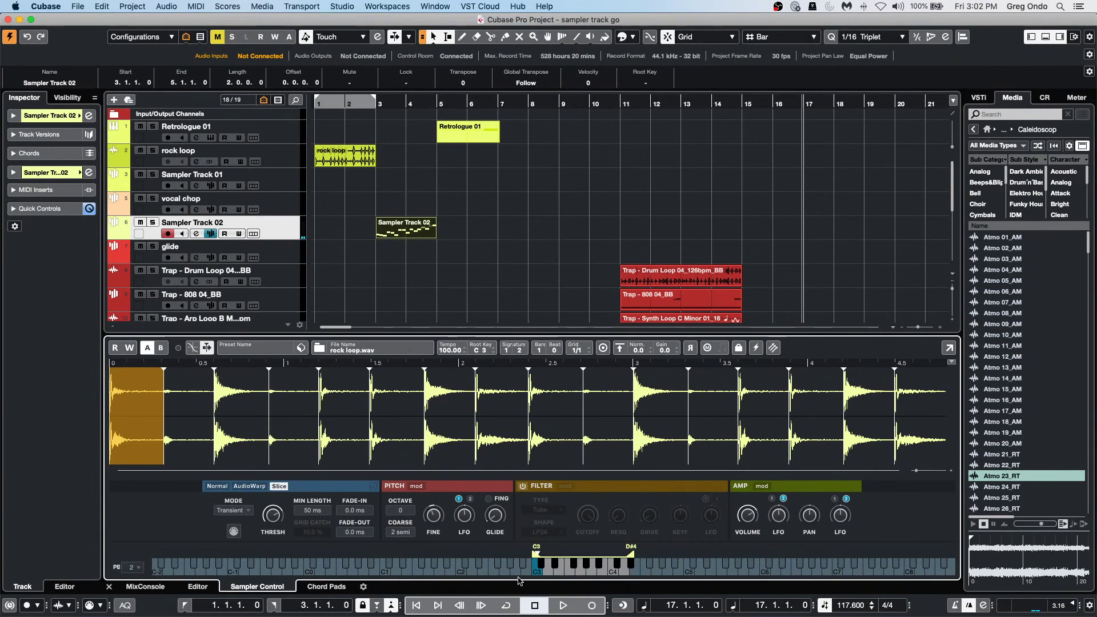
click(546, 575)
mouse_move(434, 513)
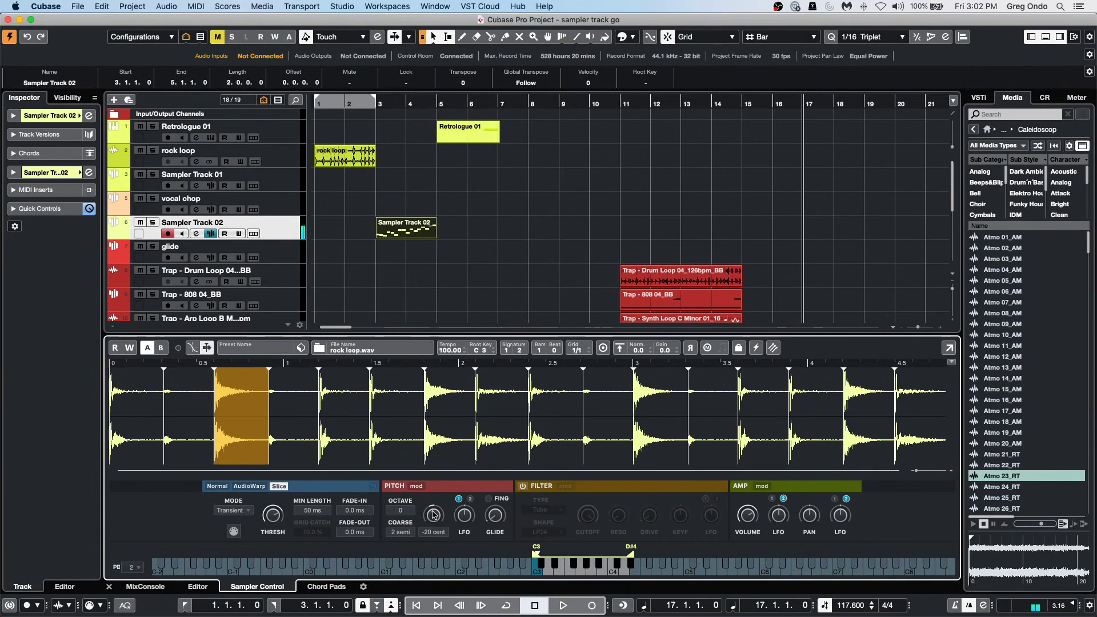
click(536, 574)
click(547, 575)
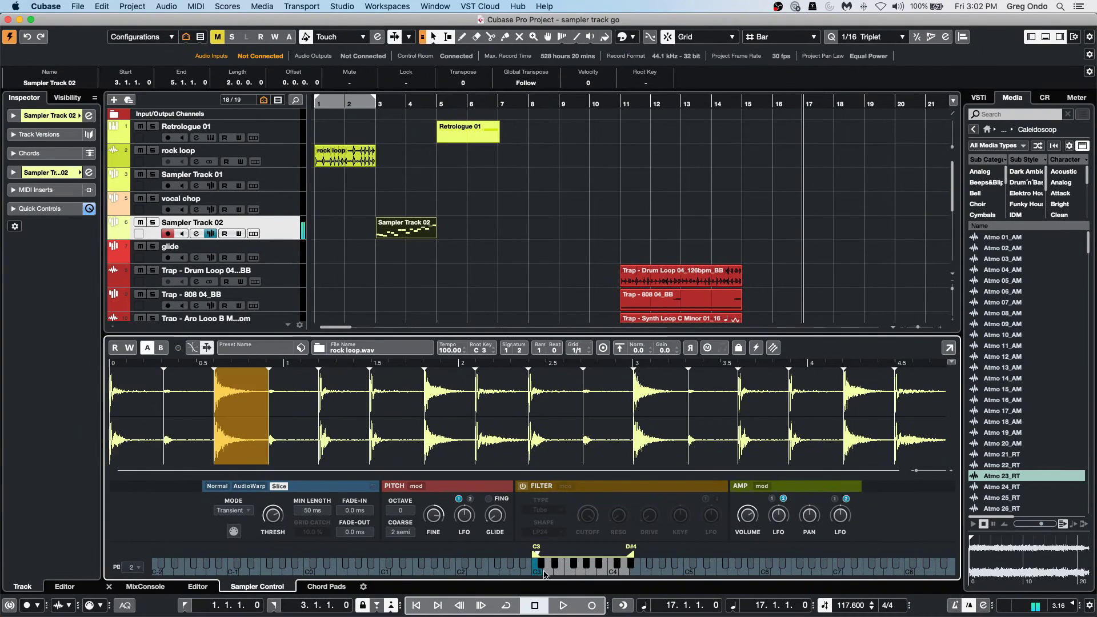
click(535, 575)
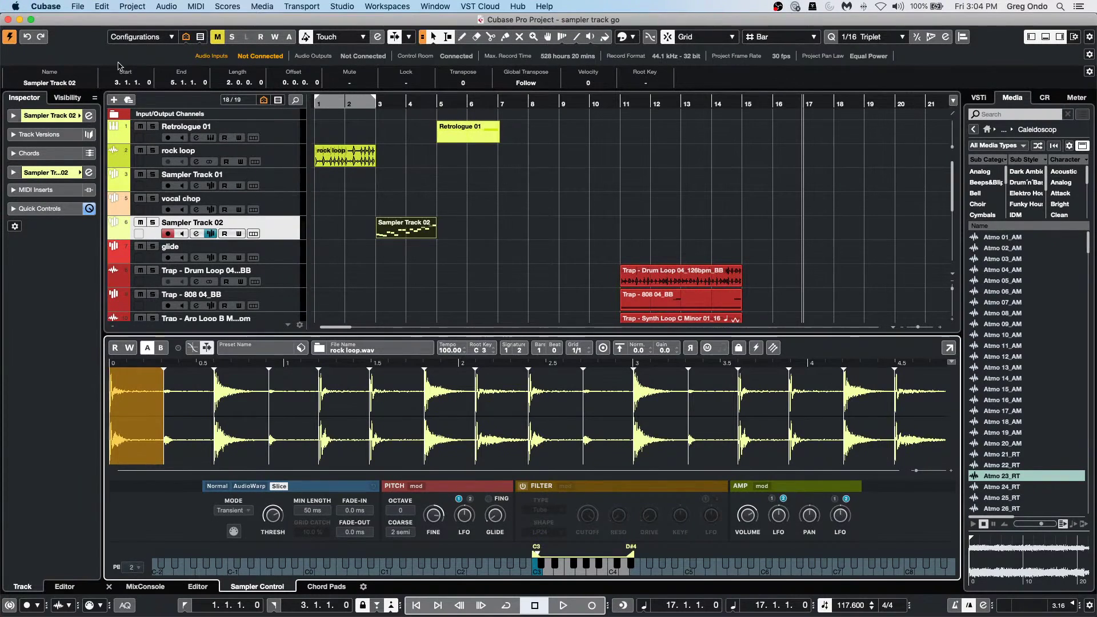
Step: Open the Export Audio Mixdown dialog and examine its channel list and After Export options
click(71, 5)
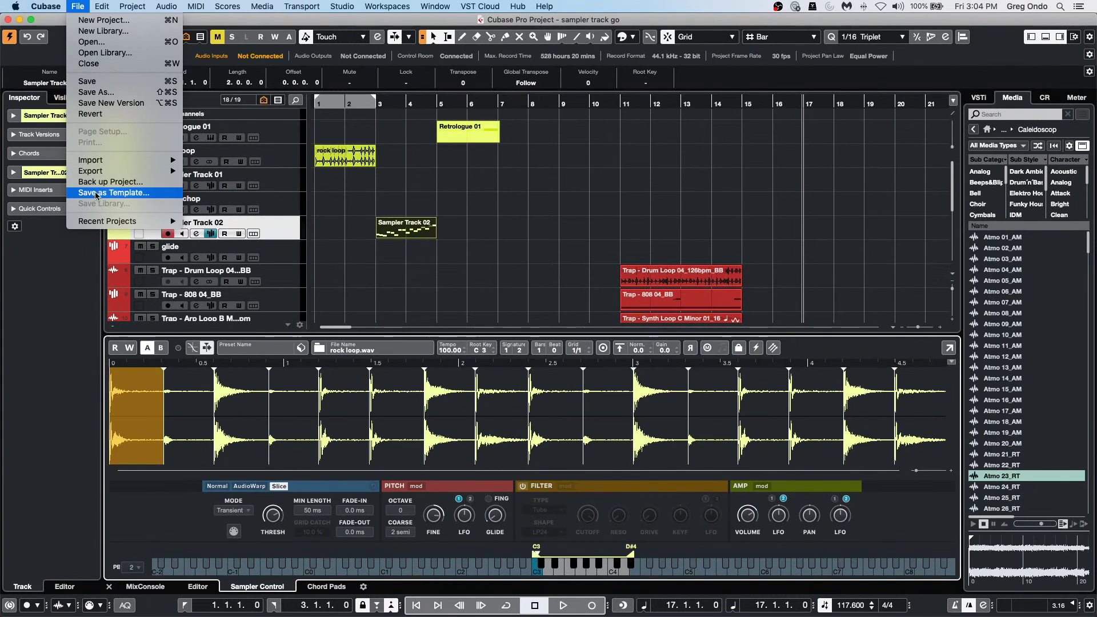
mouse_move(95, 172)
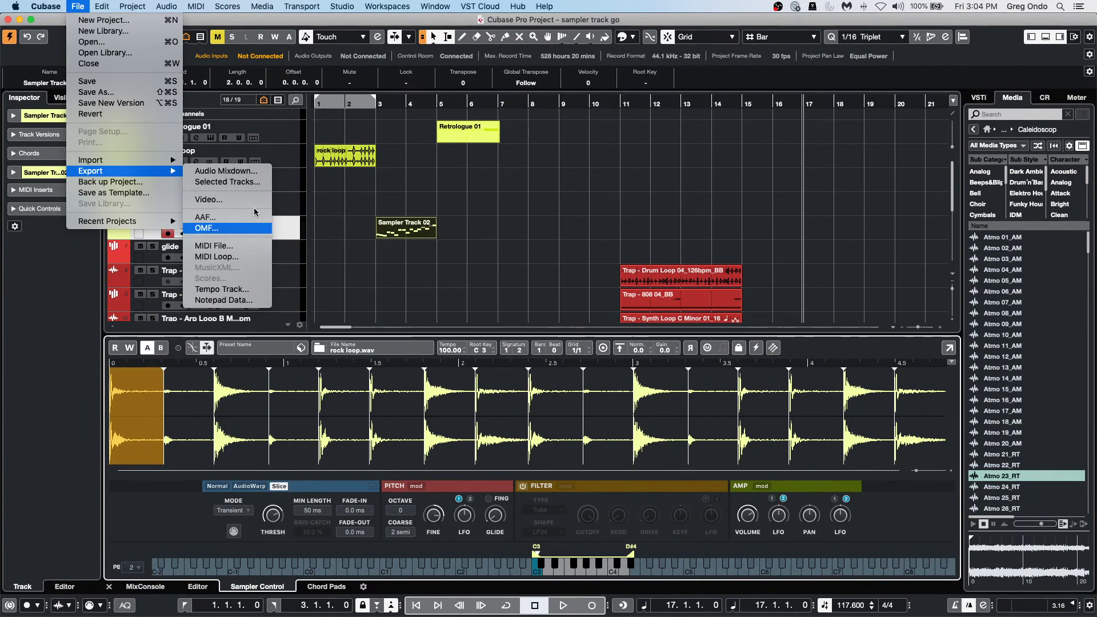
click(247, 171)
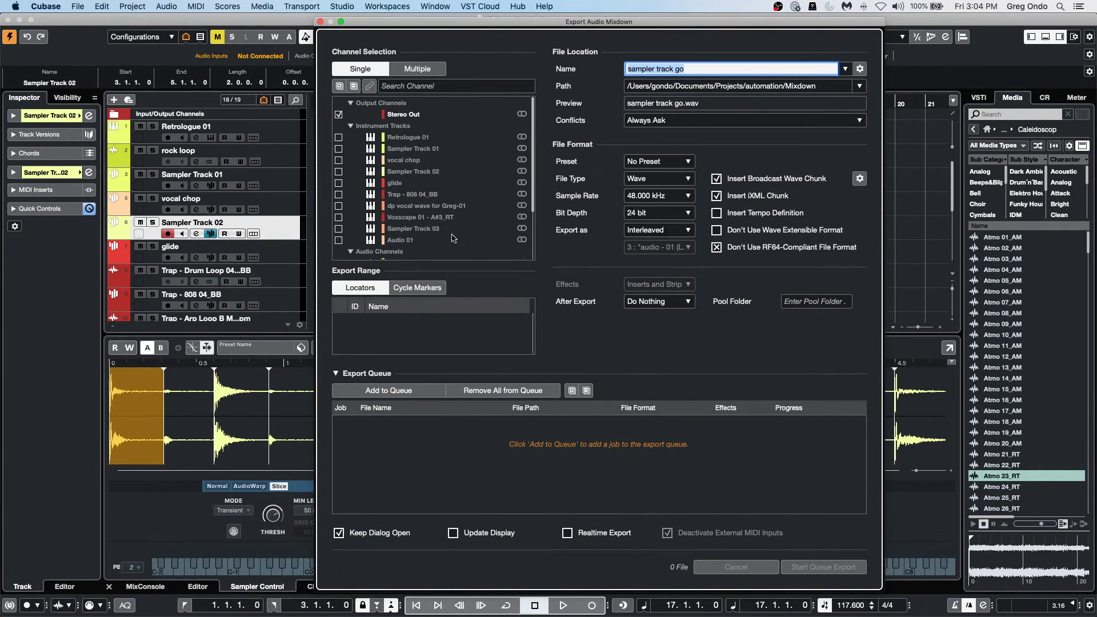
scroll(430, 216, down, 3)
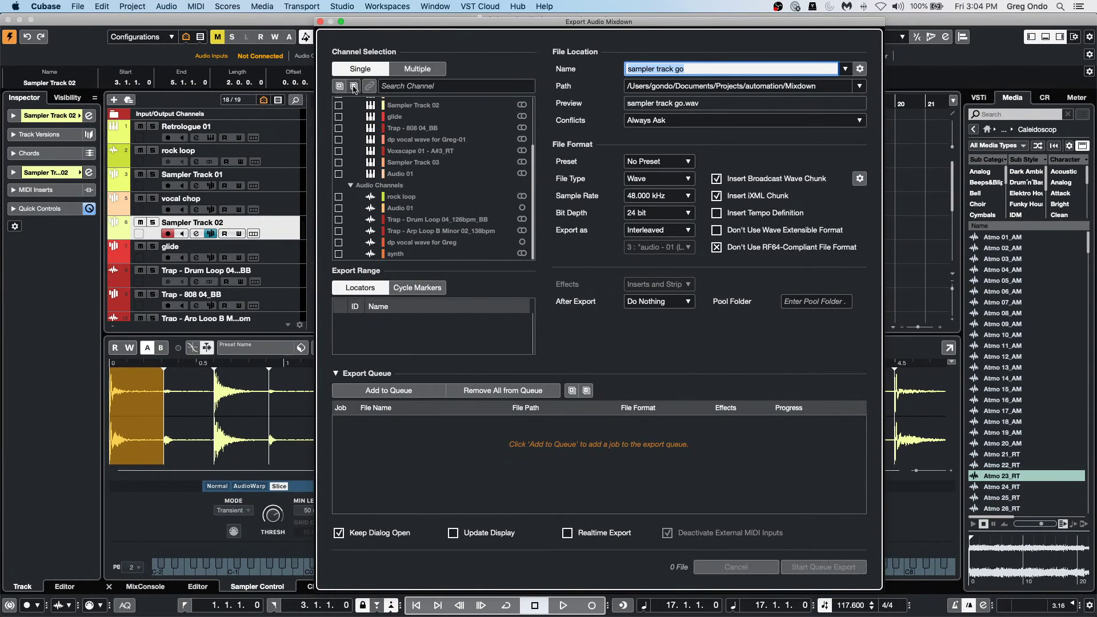
scroll(428, 175, up, 3)
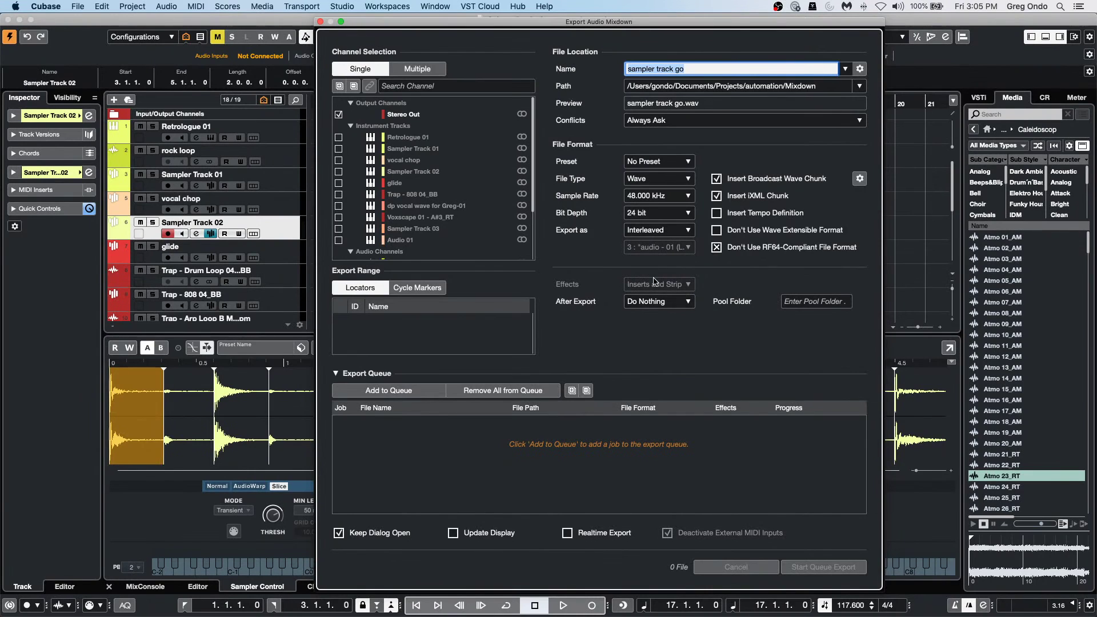
click(657, 303)
click(656, 309)
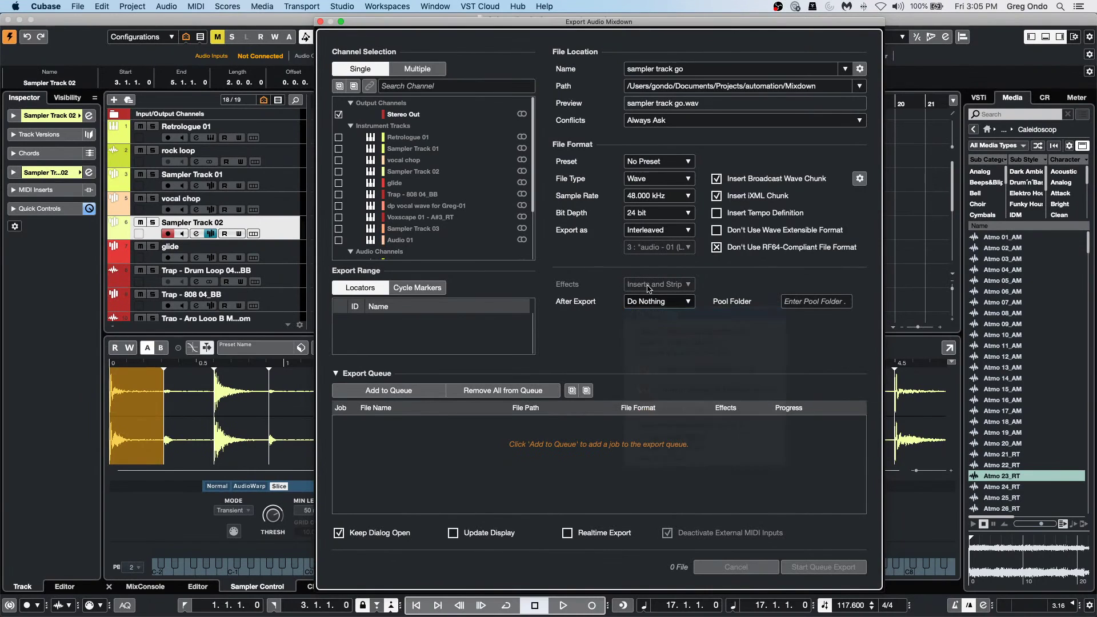
Step: Switch the mixdown to multiple channels with effects set to + Master/Groups/Sends (CSPM), and close the export dialog
click(439, 67)
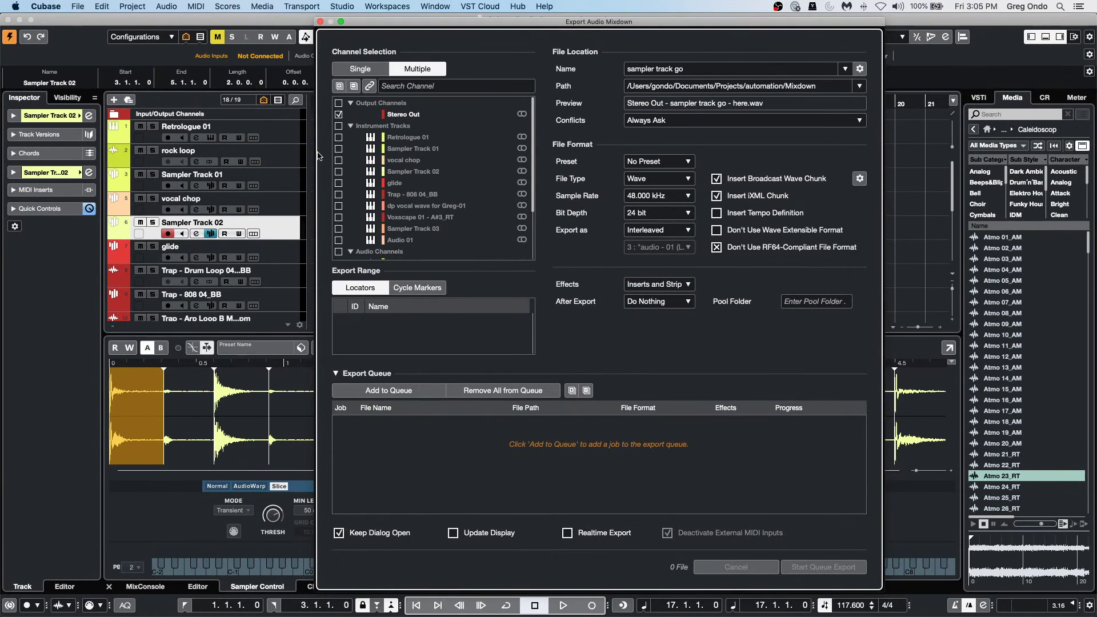
click(650, 287)
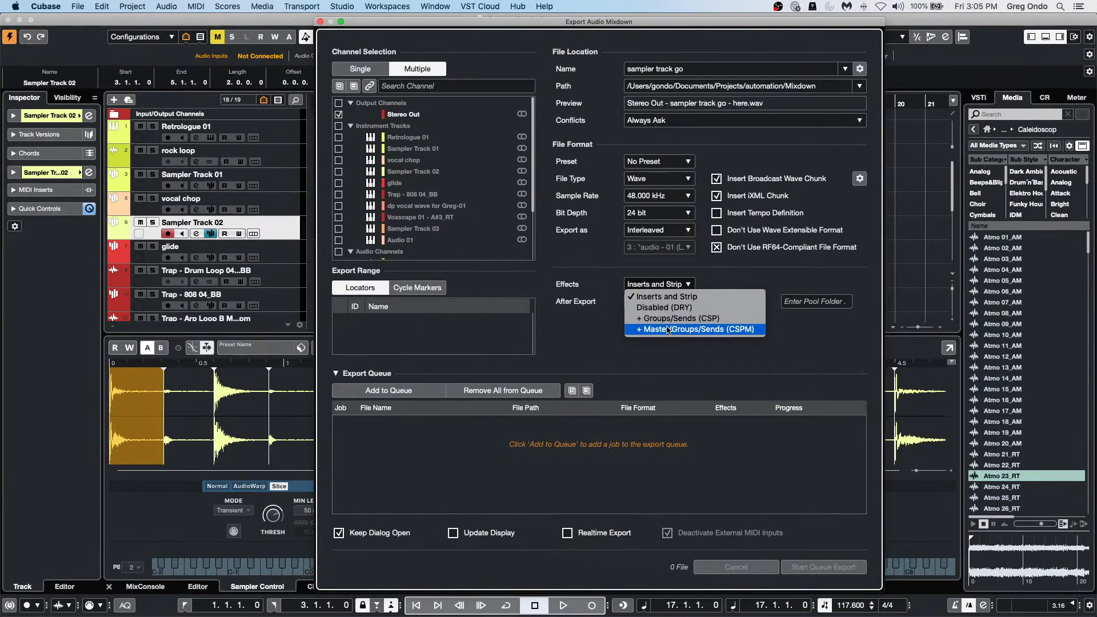
click(737, 330)
click(741, 332)
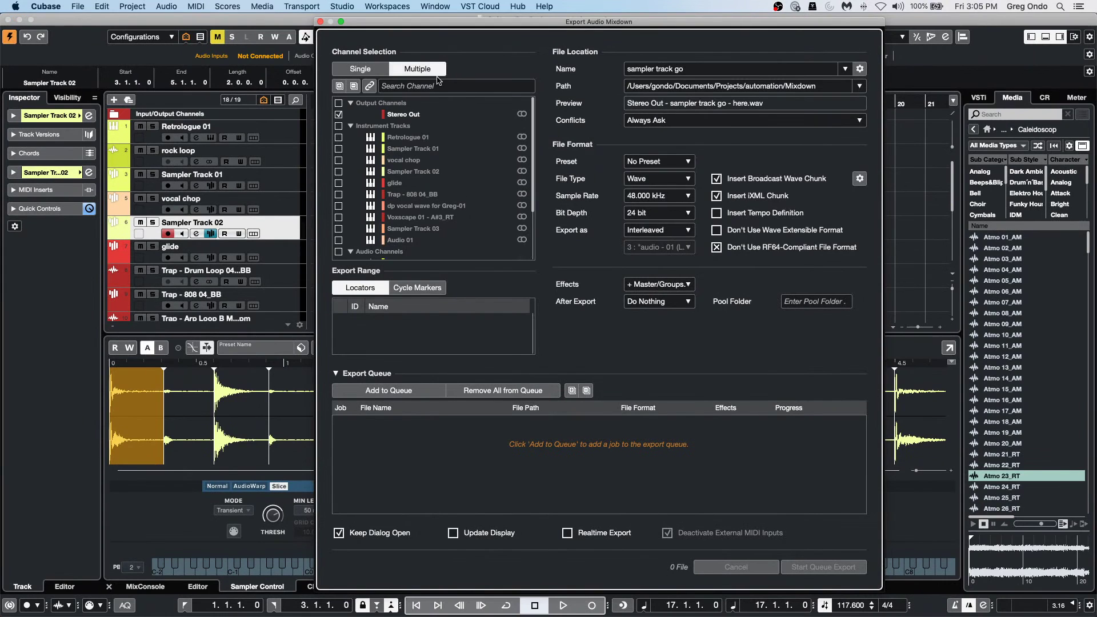
click(321, 22)
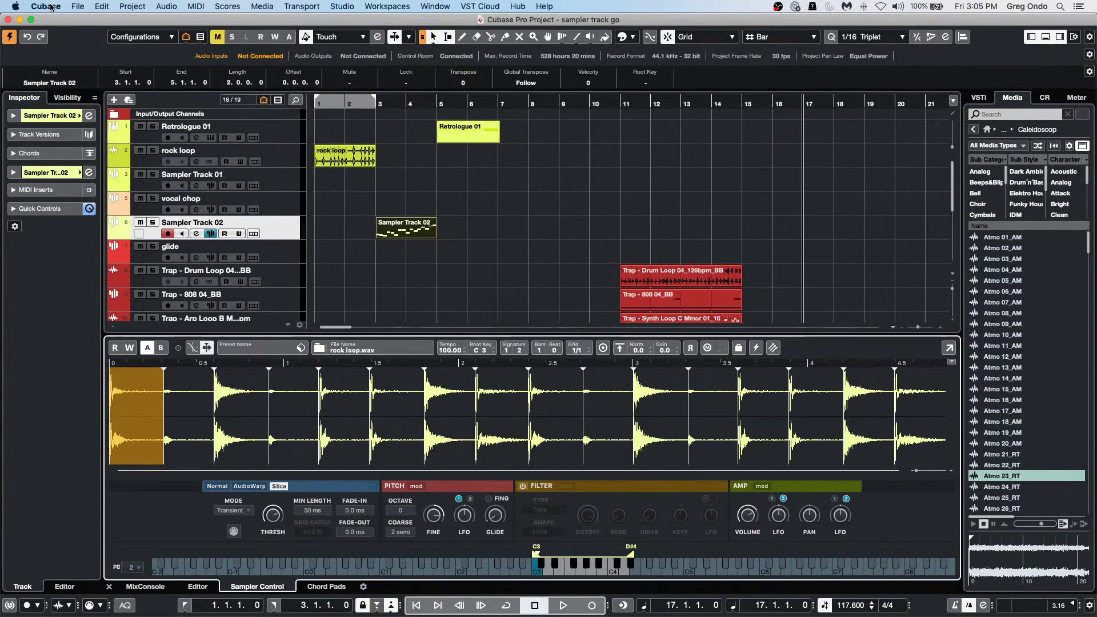
click(78, 6)
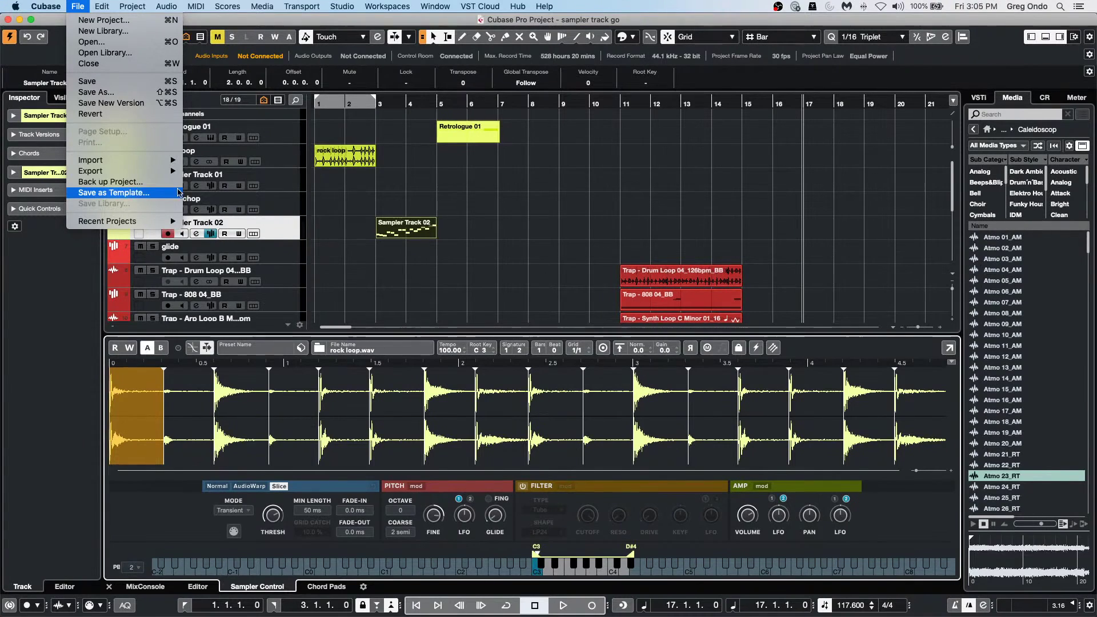
click(675, 146)
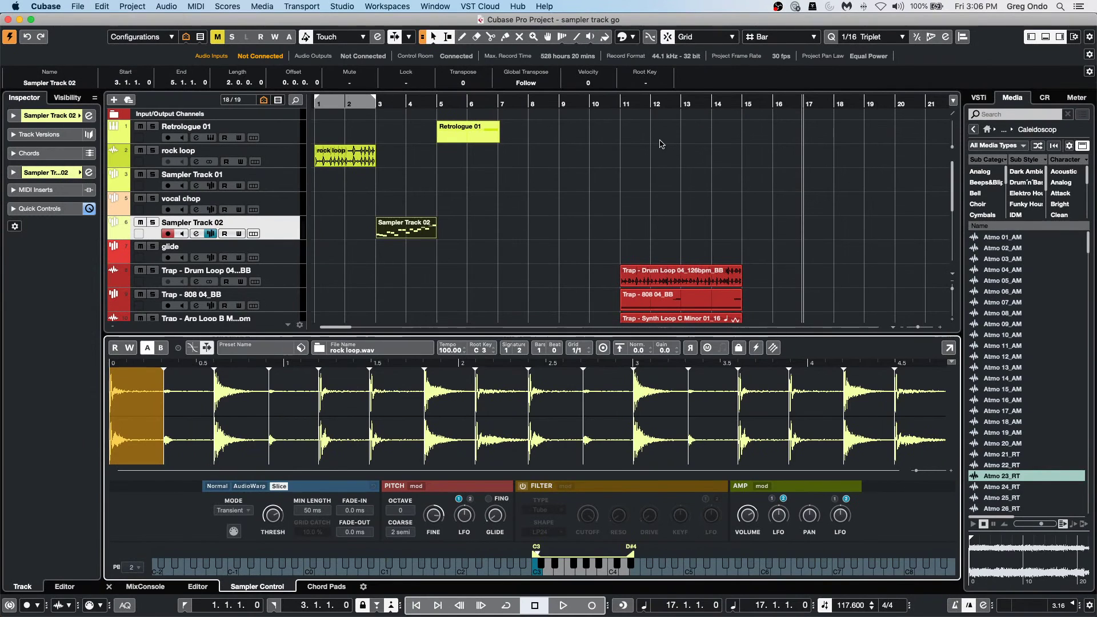